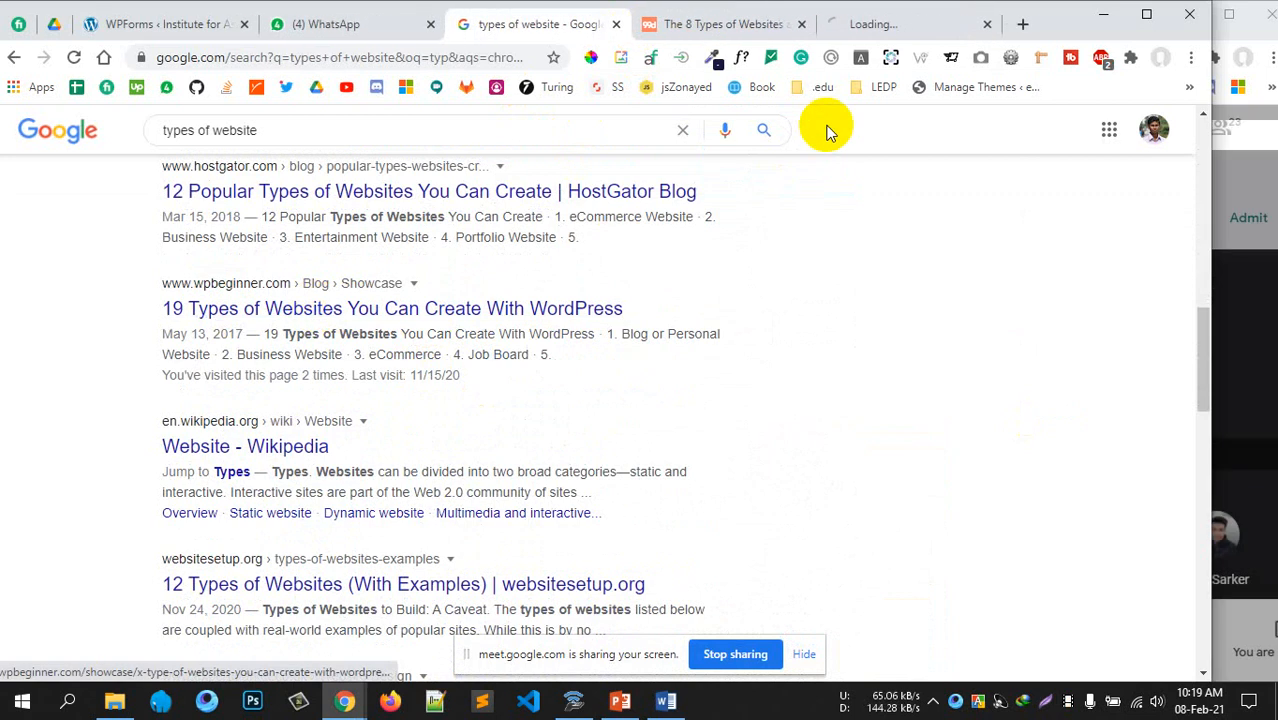
Open WPBeginner's '19 Types of Websites' article and highlight the '1. Blog or Personal Website' heading
click(850, 23)
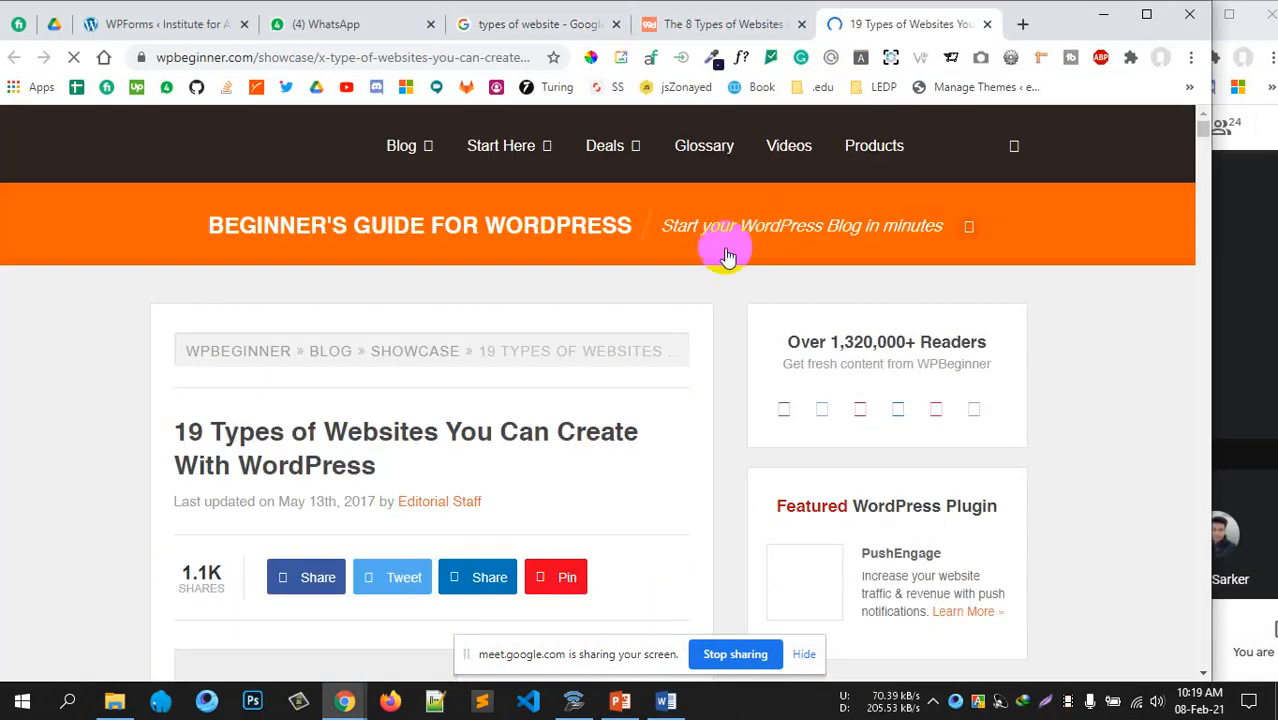
scroll(422, 414, down, 10)
scroll(429, 405, down, 4)
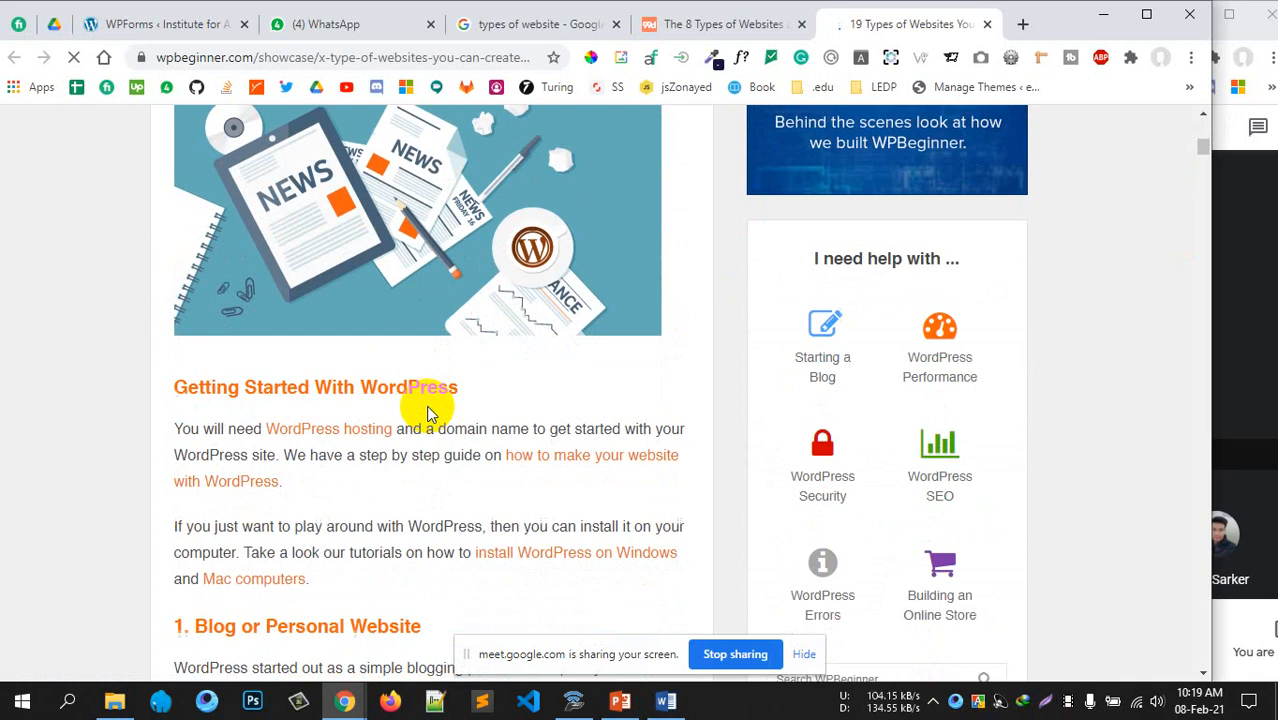
drag(240, 290, 465, 300)
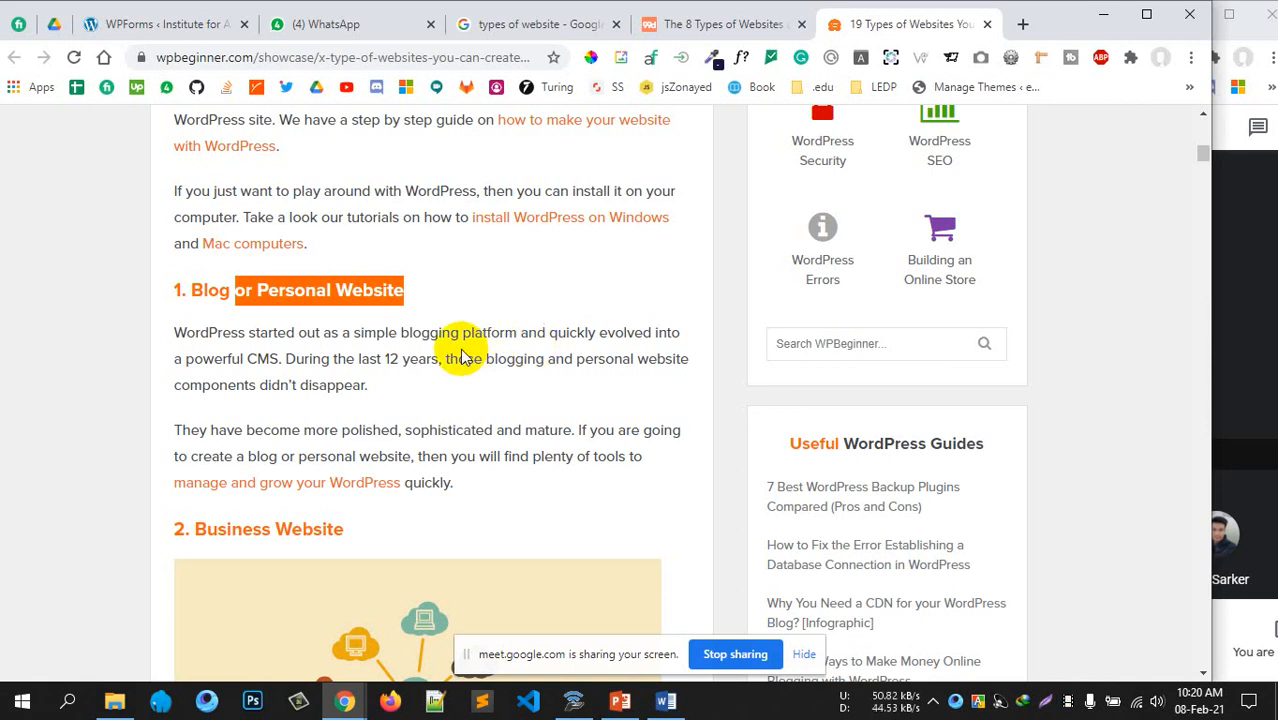
click(287, 352)
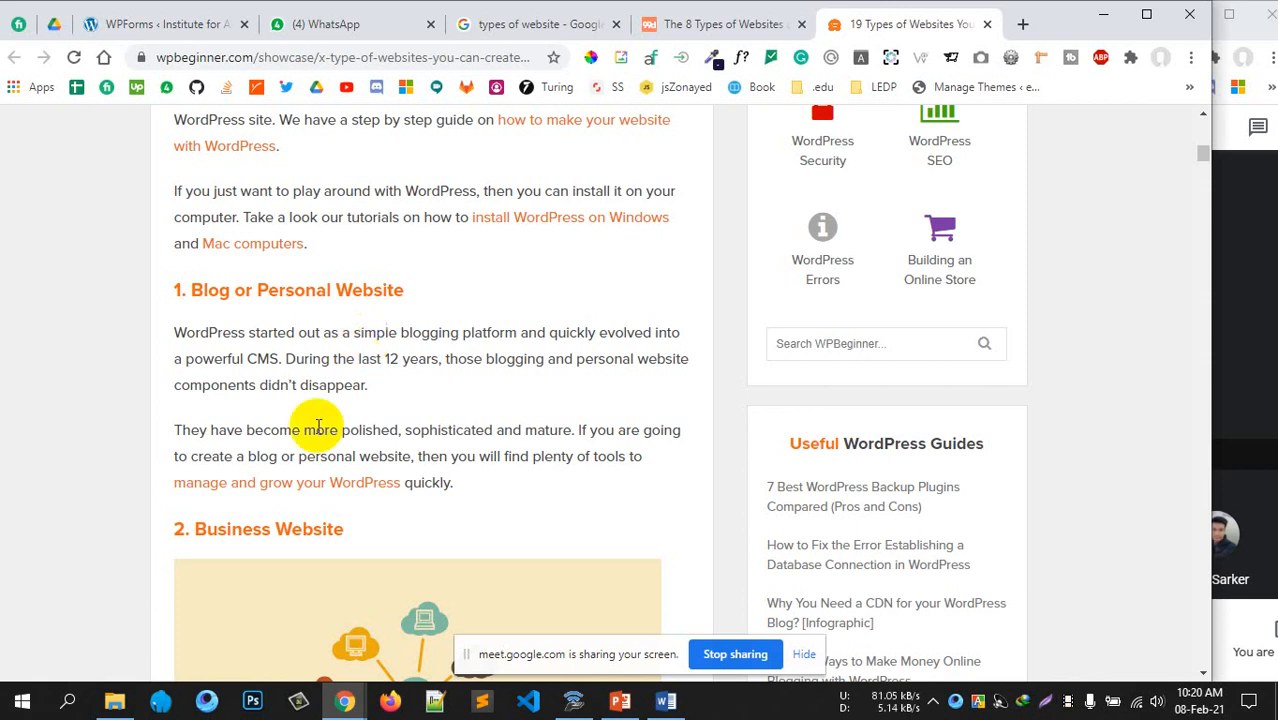
Highlight the '2. Business Website' heading, then scroll on through eCommerce to '4. Job Board'
scroll(345, 417, down, 3)
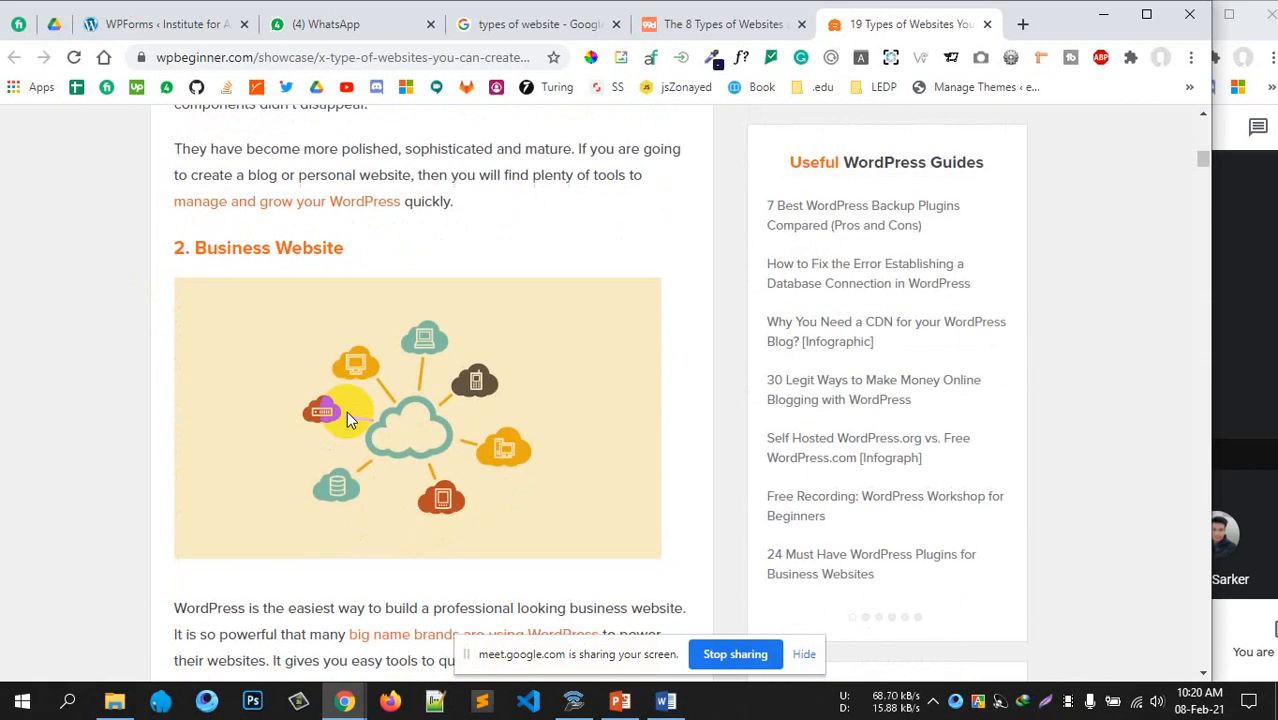
scroll(348, 417, up, 1)
scroll(297, 283, down, 1)
triple_click(270, 250)
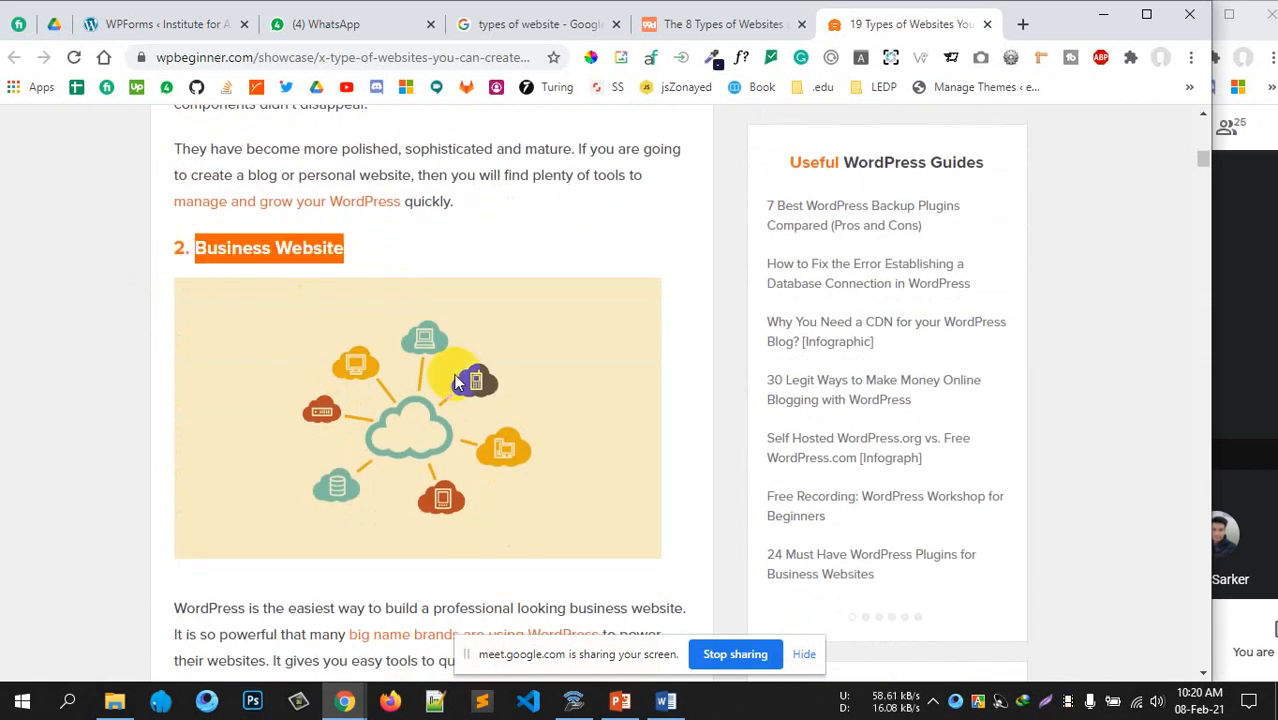
scroll(460, 390, down, 3)
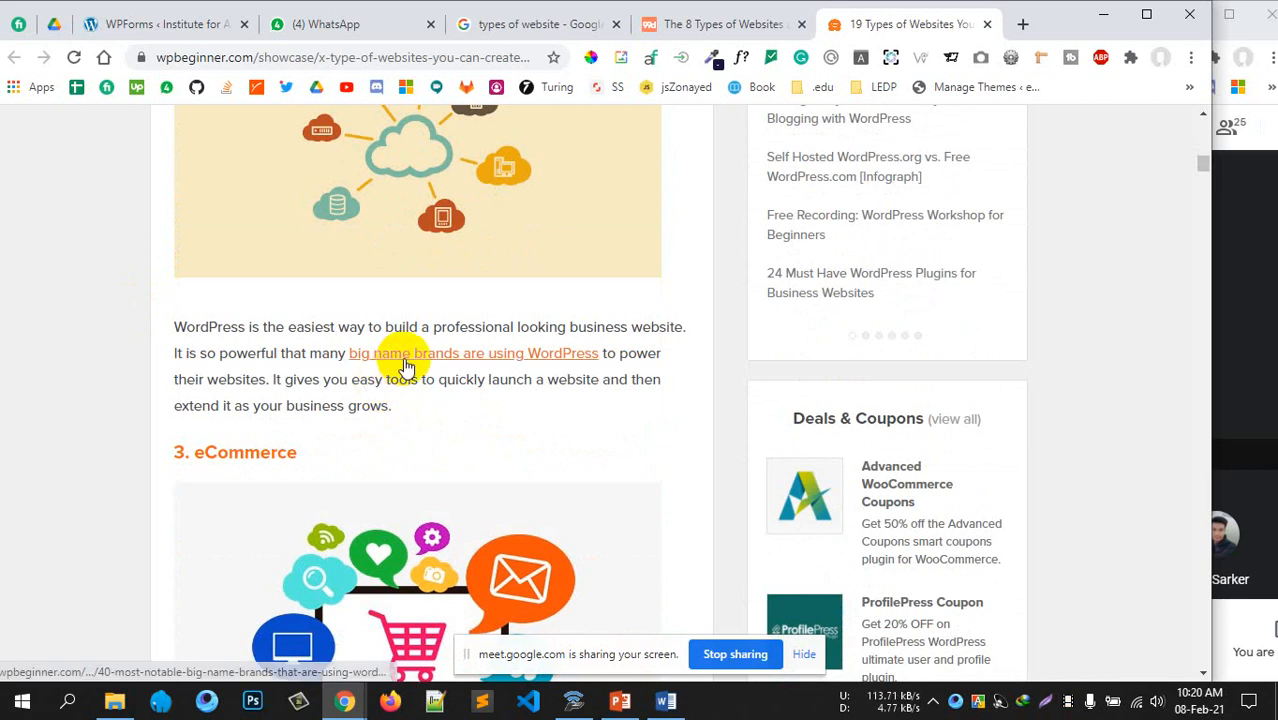
scroll(365, 365, up, 2)
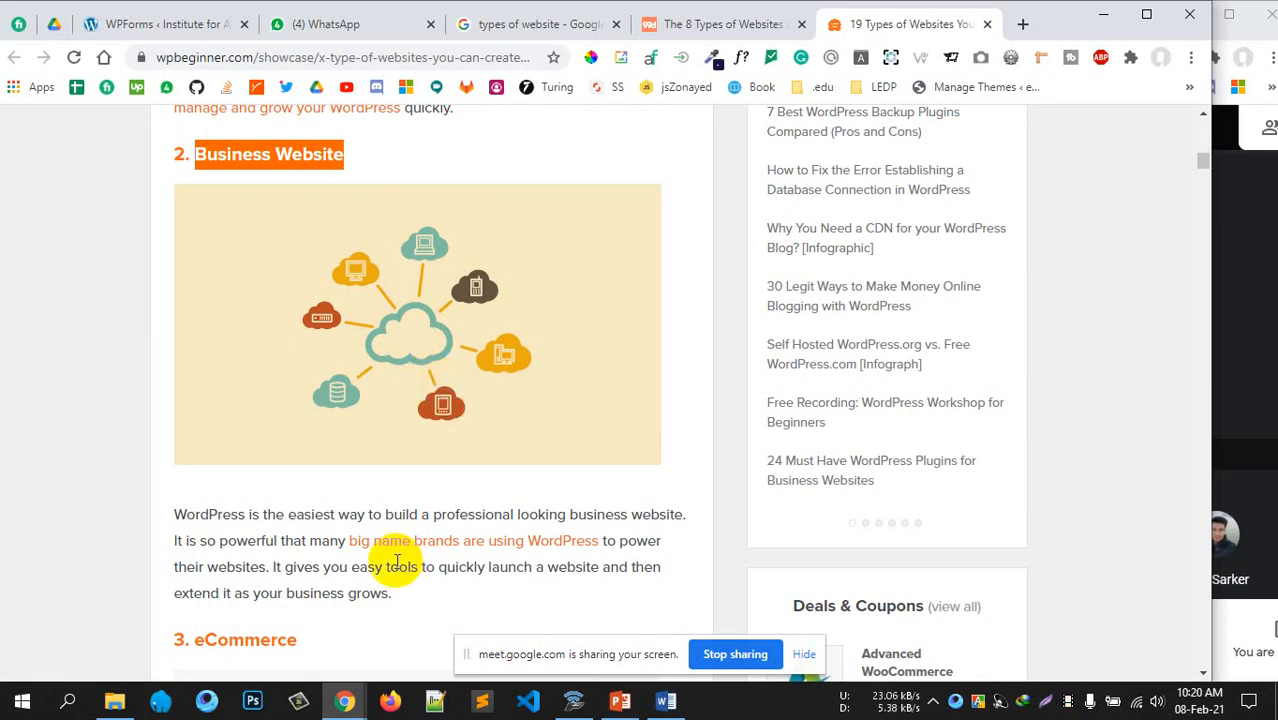
scroll(380, 560, down, 1)
scroll(363, 537, down, 2)
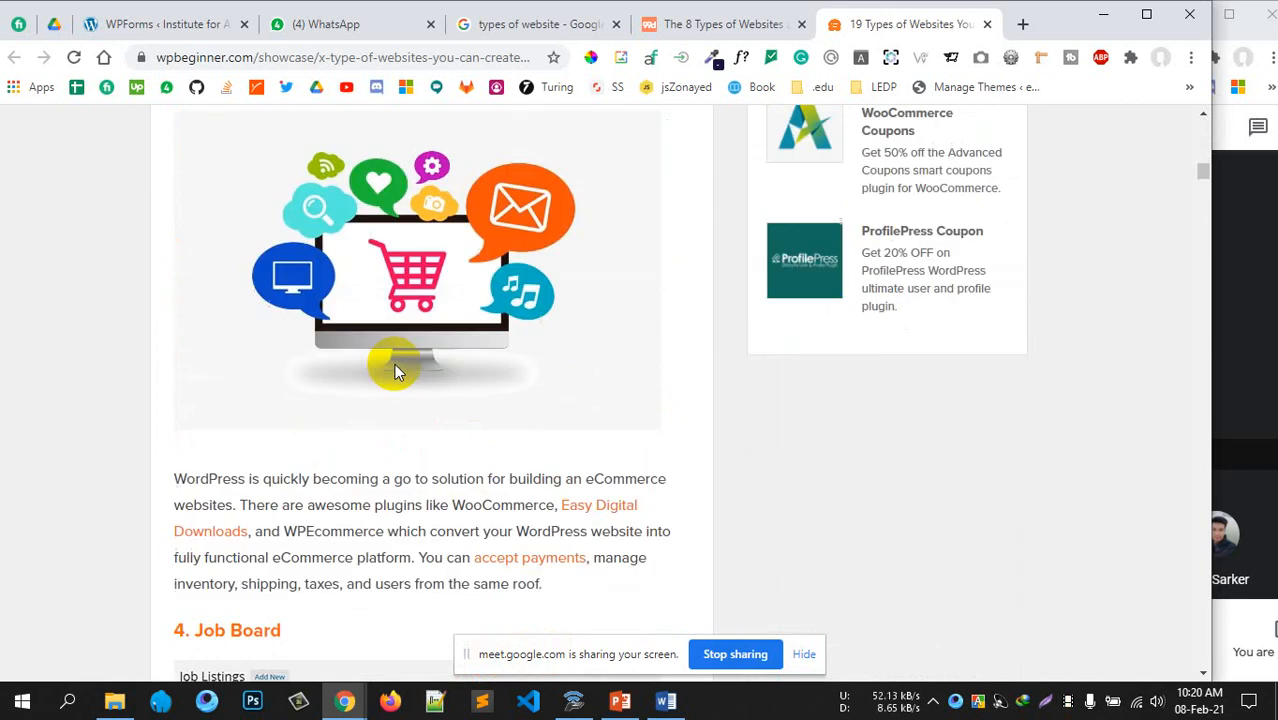
scroll(390, 365, down, 3)
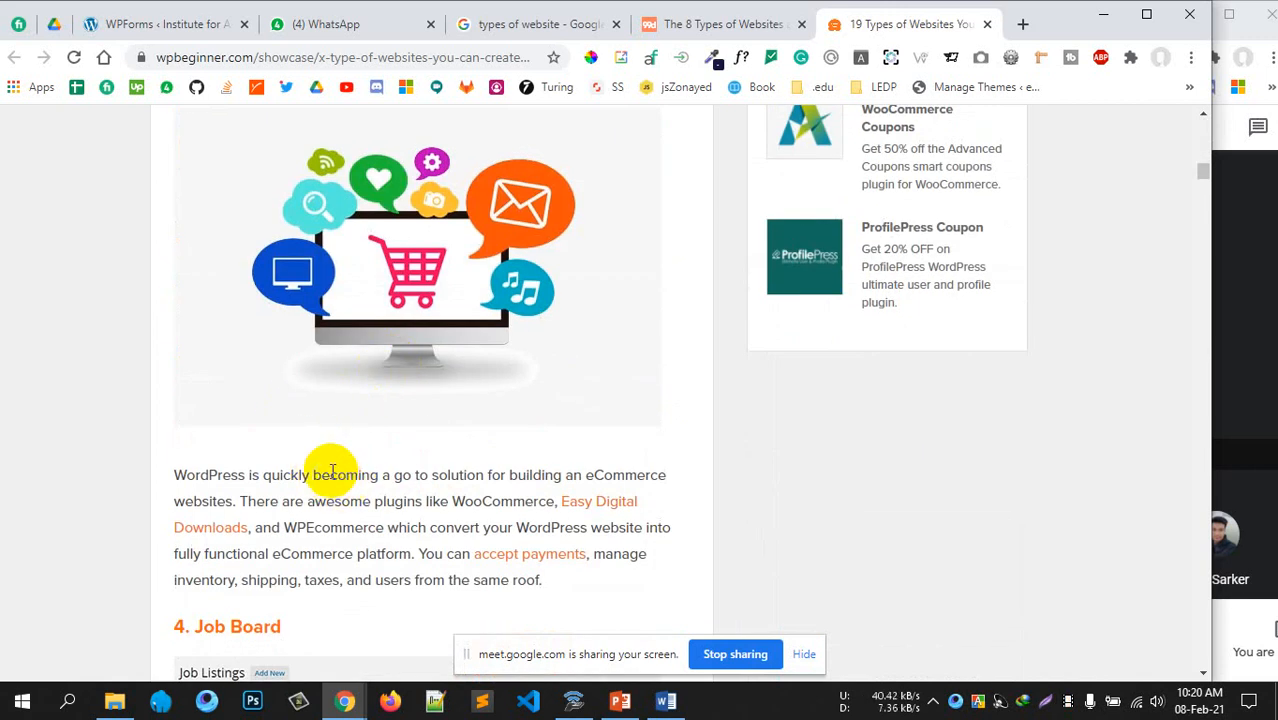
scroll(428, 545, down, 4)
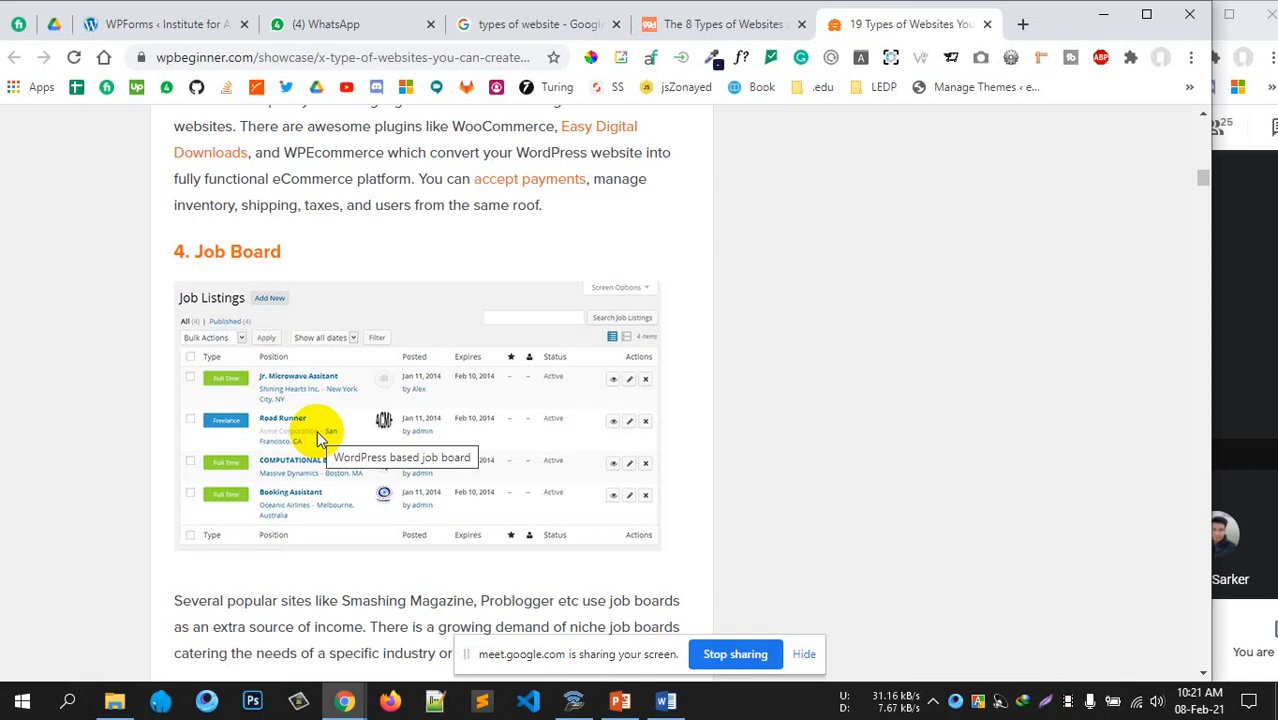
Scroll down to section 7 and highlight the word 'NonProfits' in its heading
scroll(330, 480, down, 2)
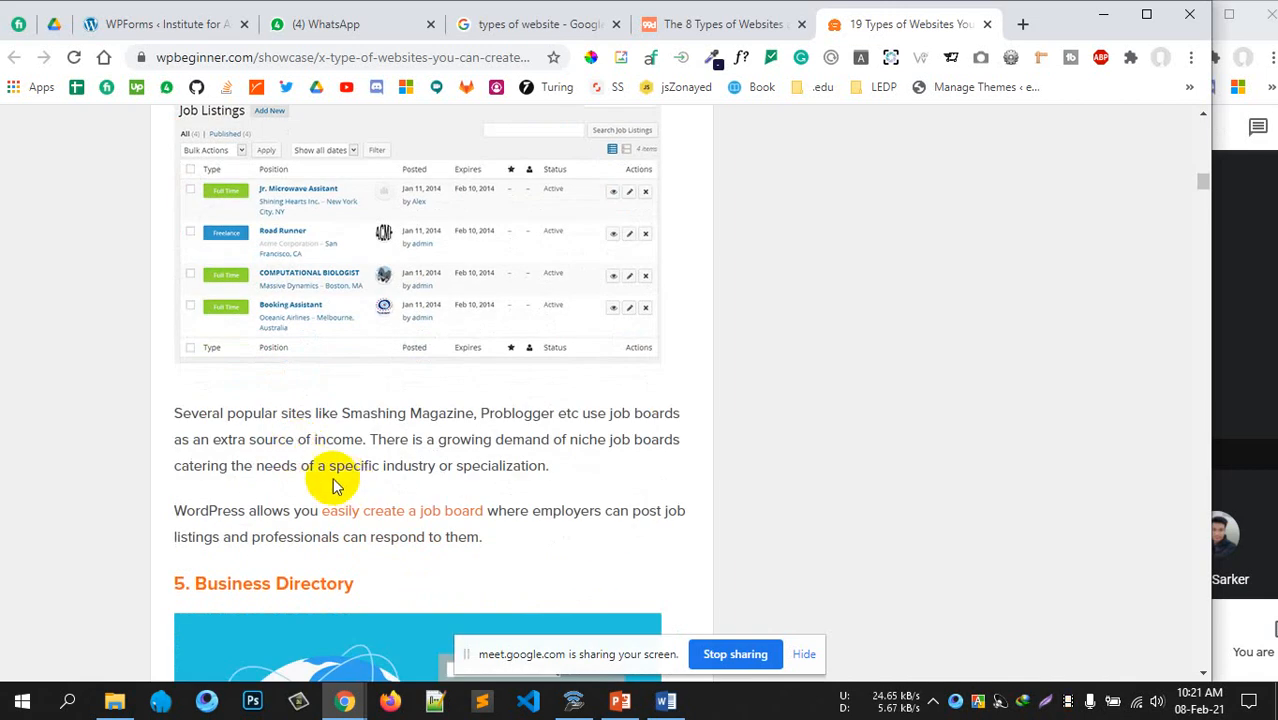
scroll(334, 460, down, 3)
scroll(313, 452, down, 2)
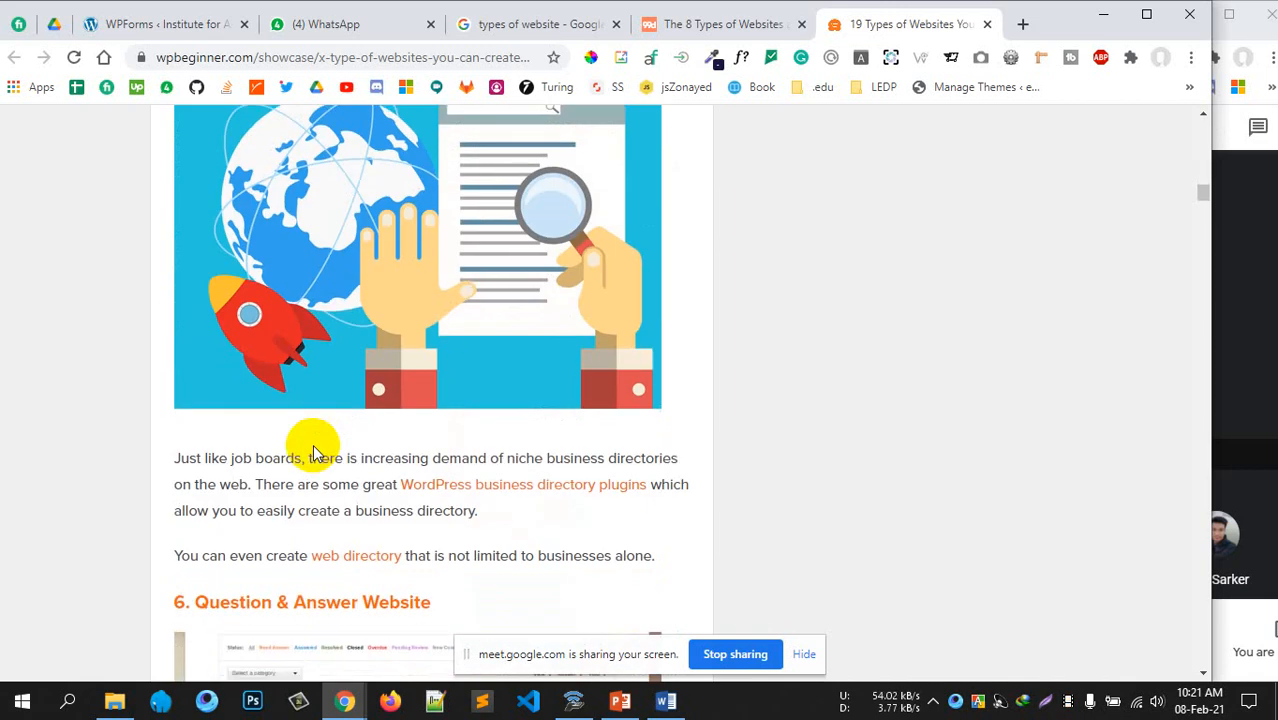
scroll(309, 450, down, 3)
scroll(628, 470, down, 5)
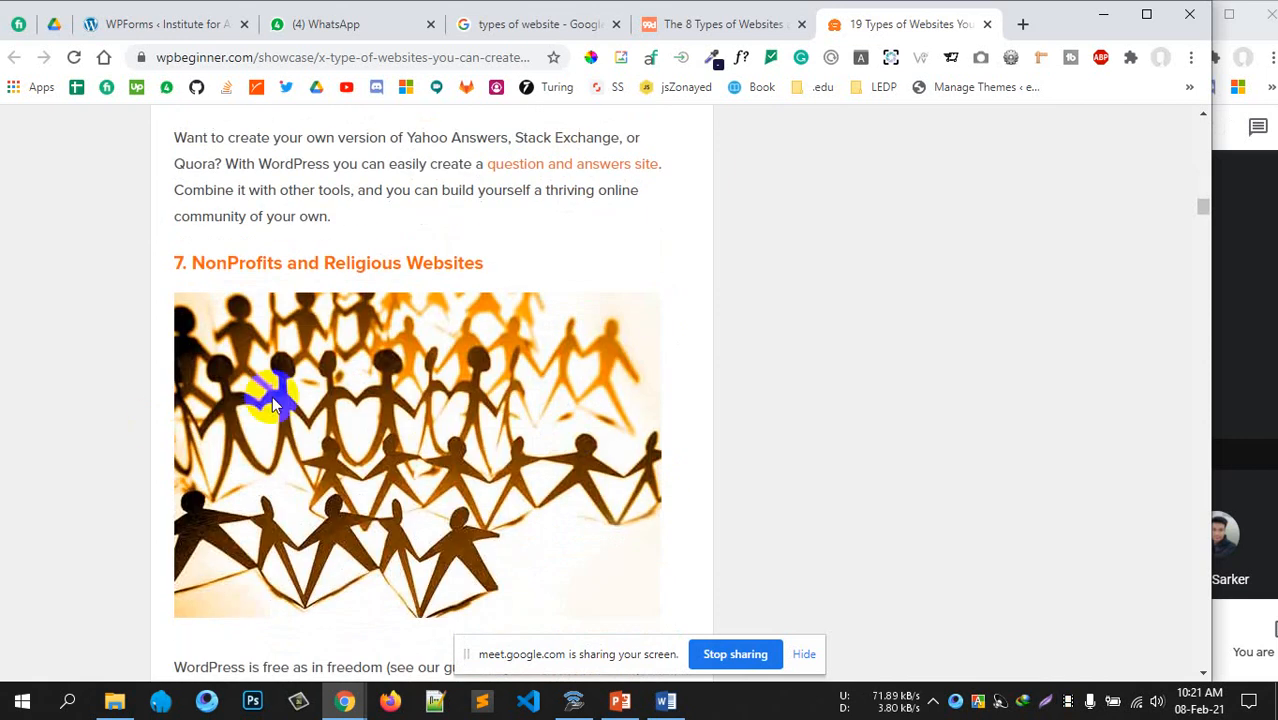
drag(284, 263, 453, 265)
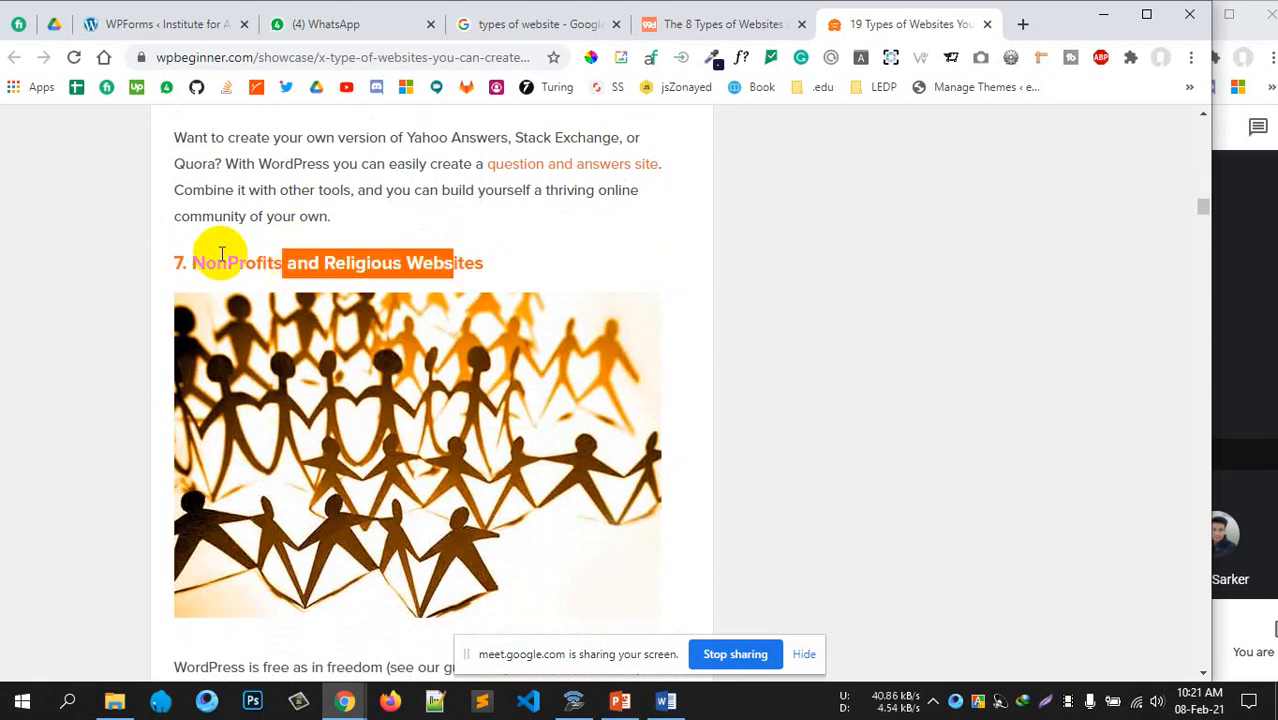
double_click(222, 258)
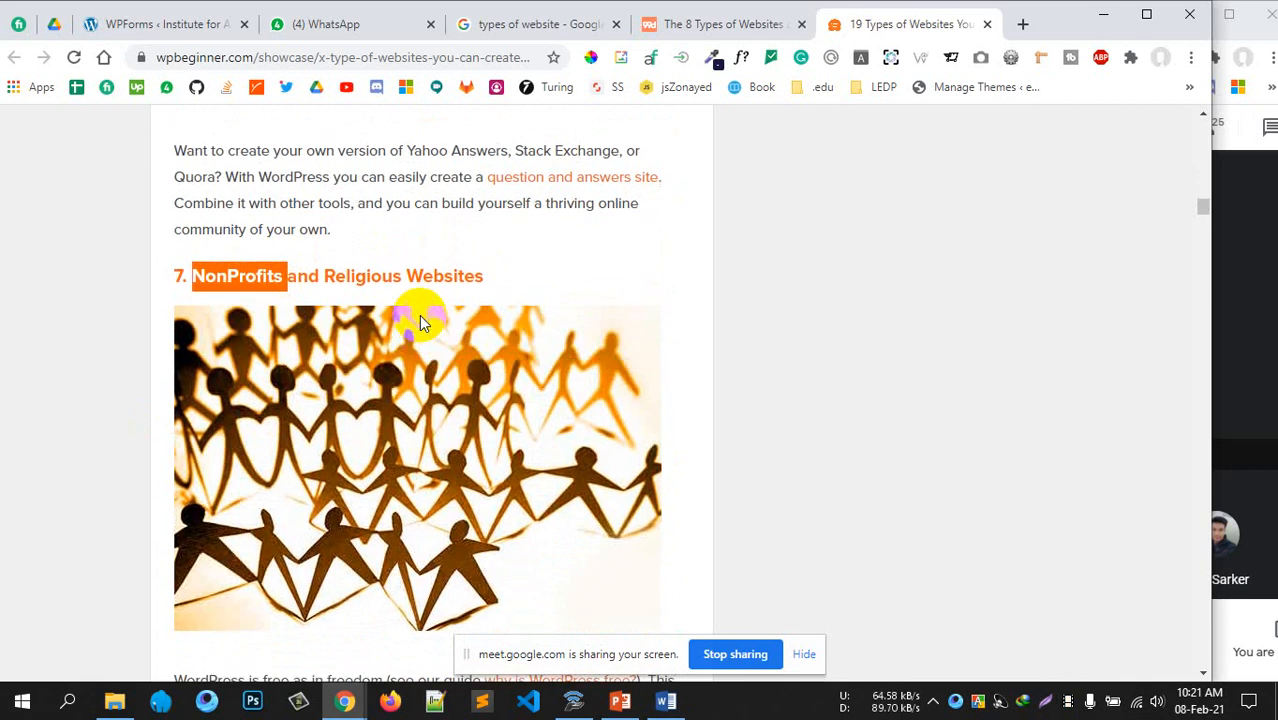
scroll(421, 320, up, 1)
click(279, 305)
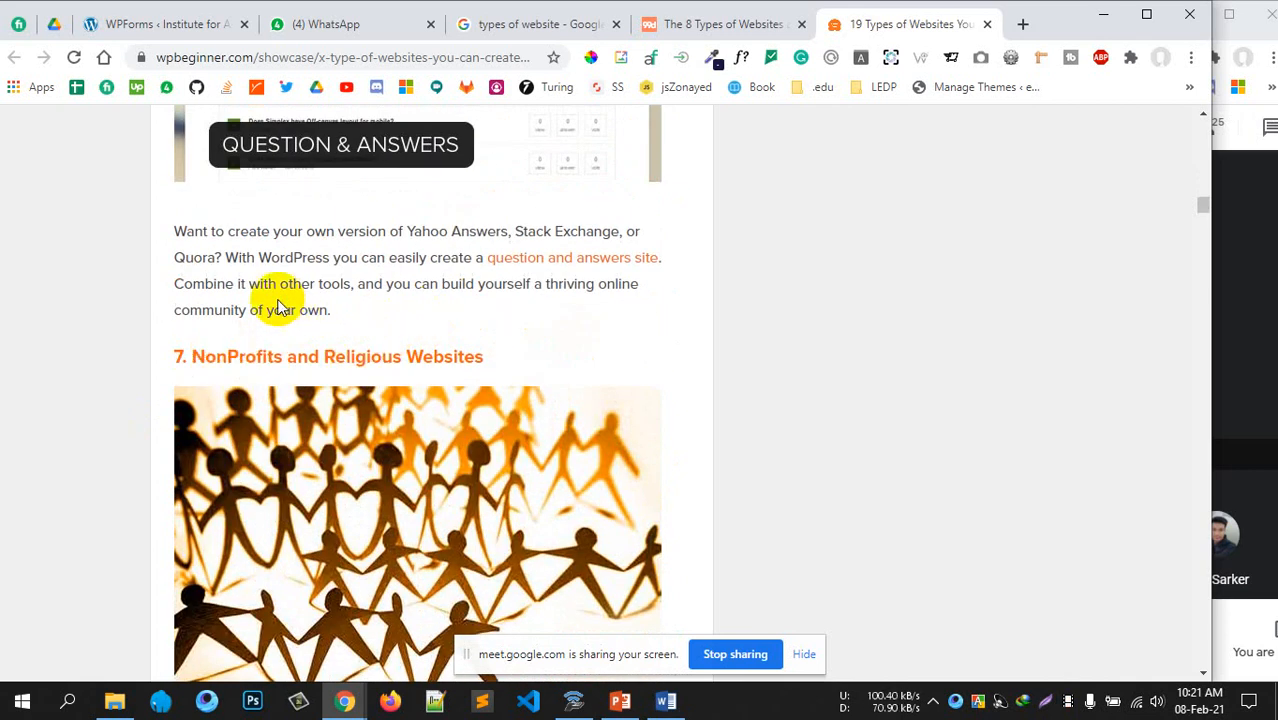
double_click(265, 356)
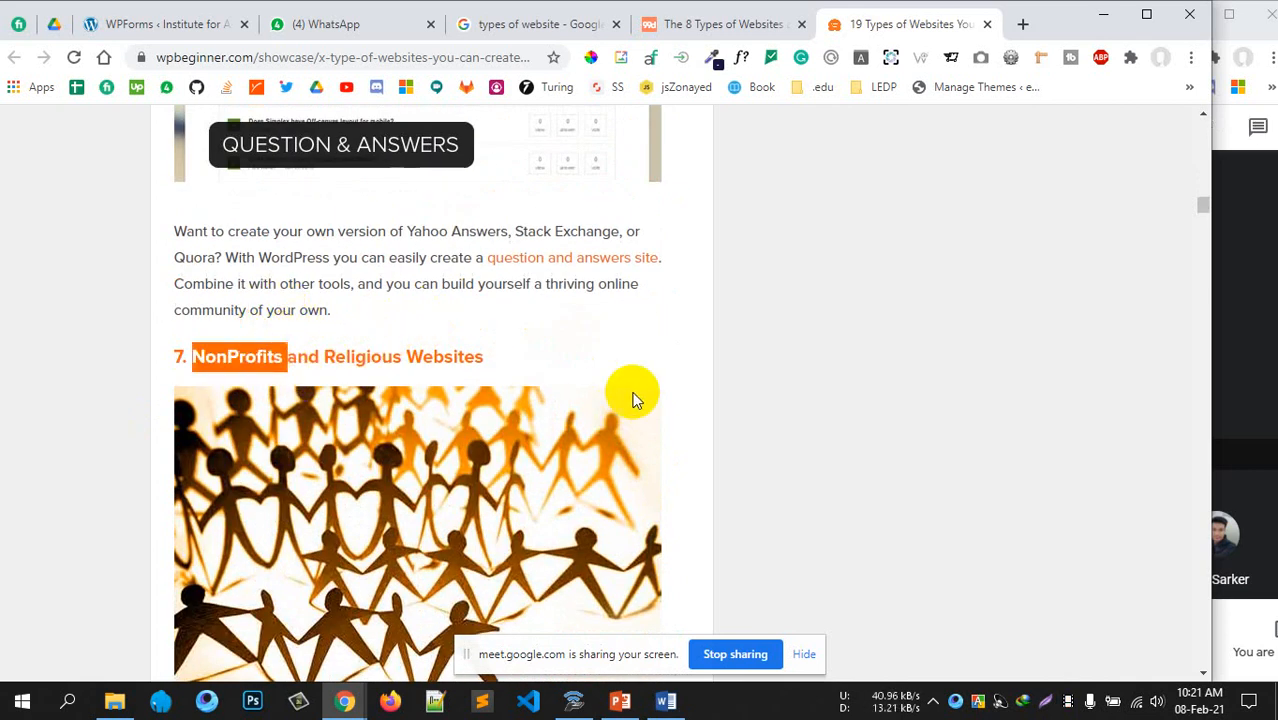
Continue past Religious Websites and select the '8. Portfolio Websites' heading
scroll(632, 399, down, 5)
scroll(630, 395, down, 1)
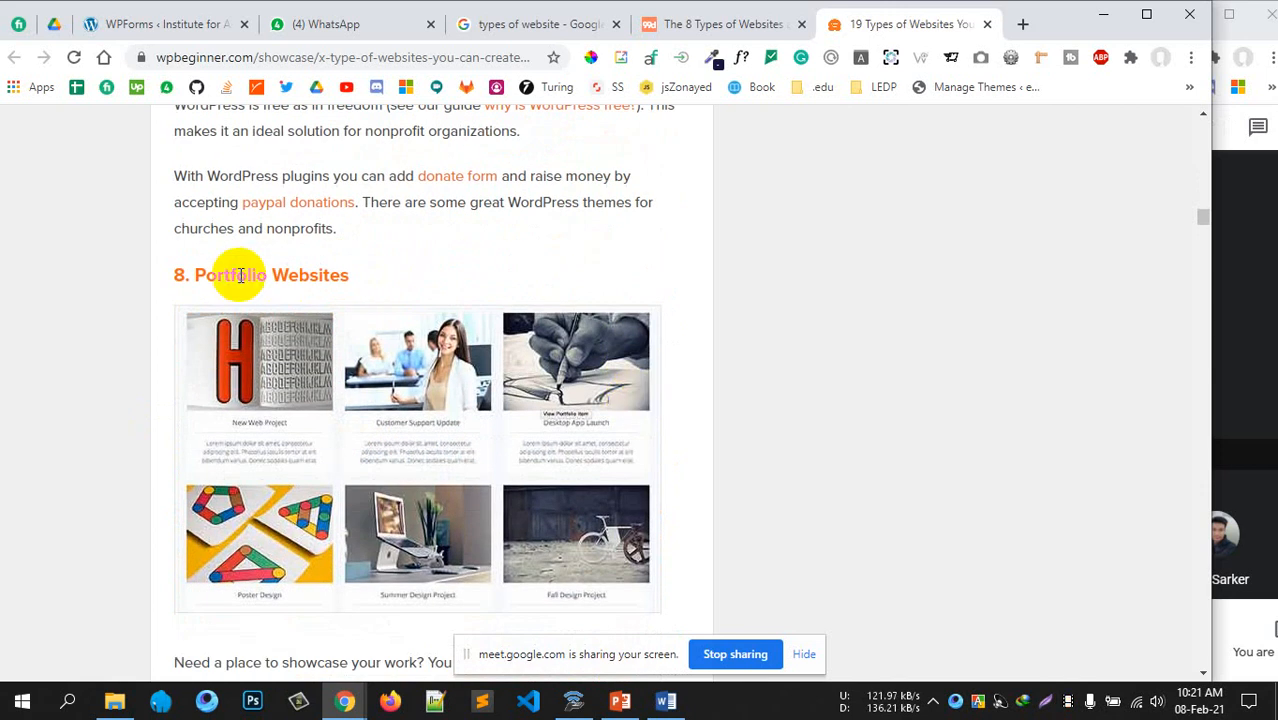
scroll(455, 348, up, 3)
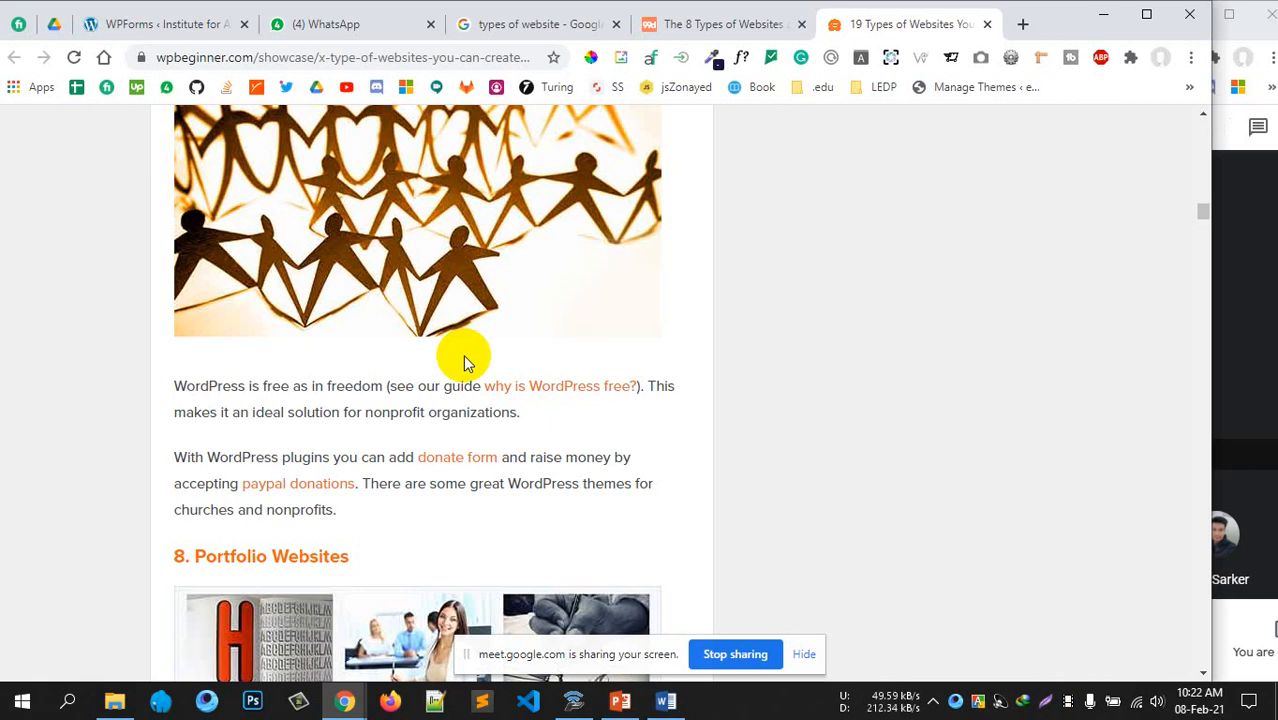
scroll(463, 354, up, 3)
double_click(237, 262)
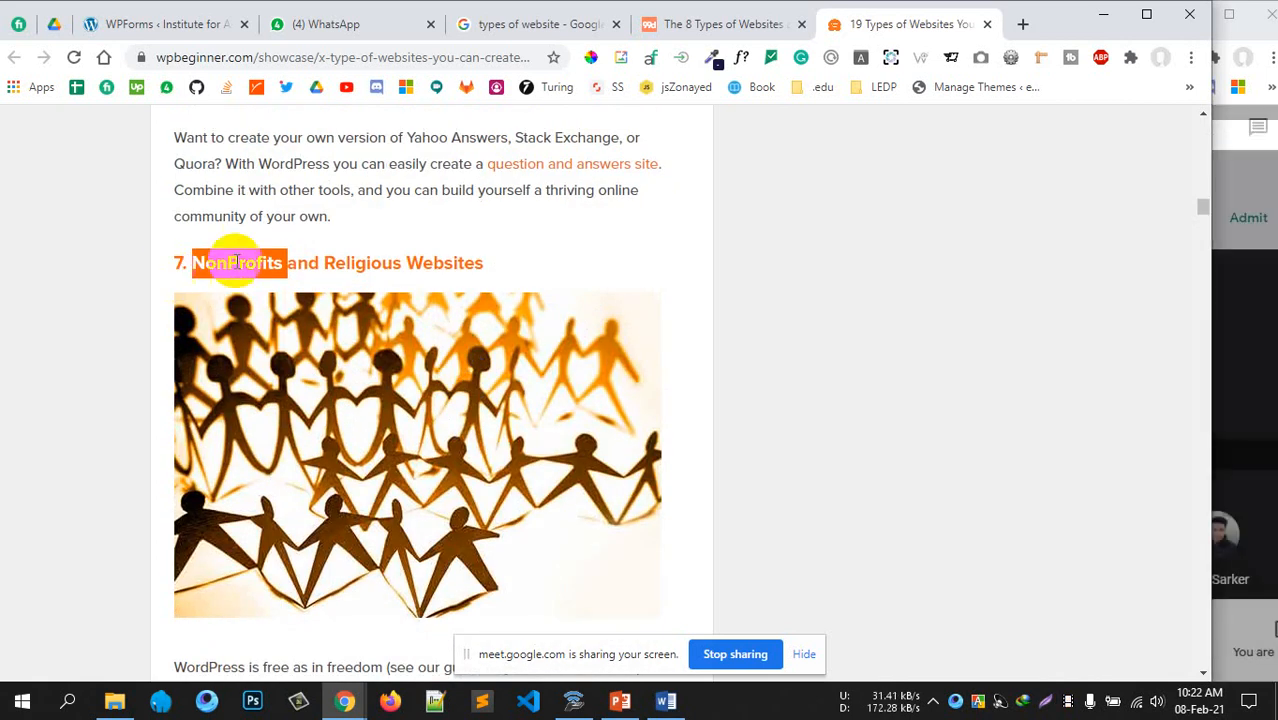
click(255, 263)
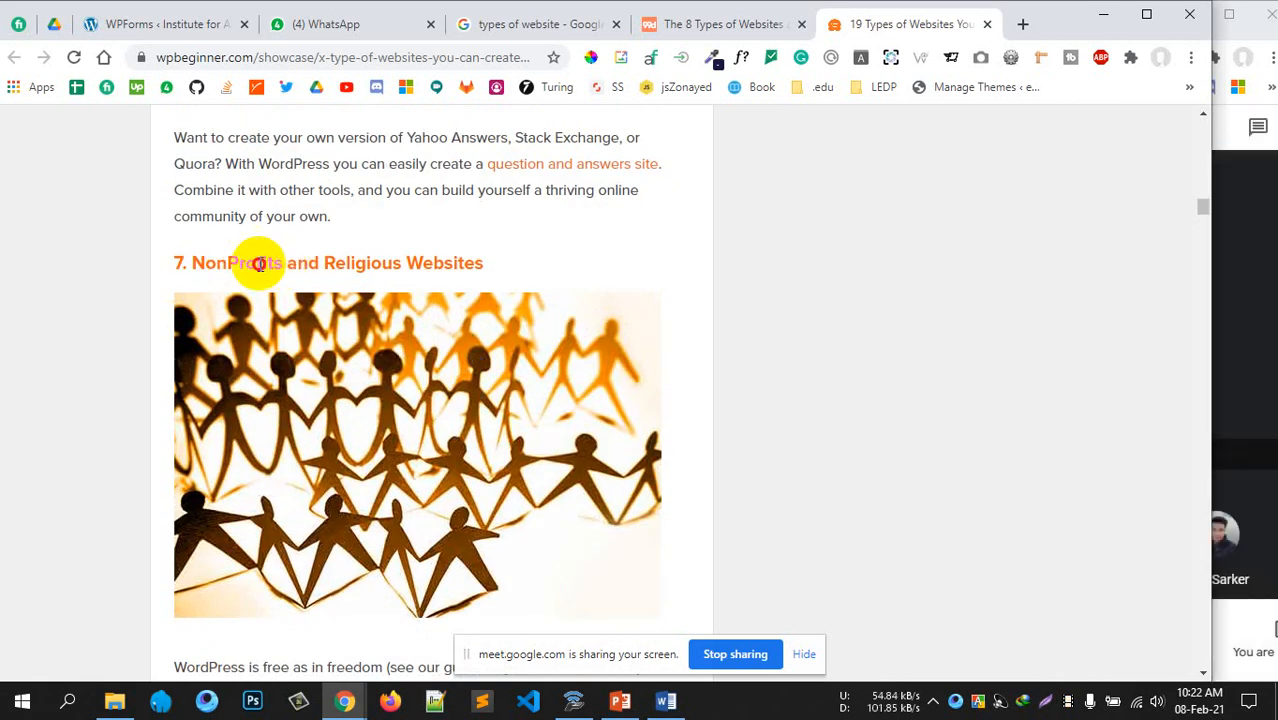
drag(258, 263, 178, 263)
scroll(705, 362, down, 2)
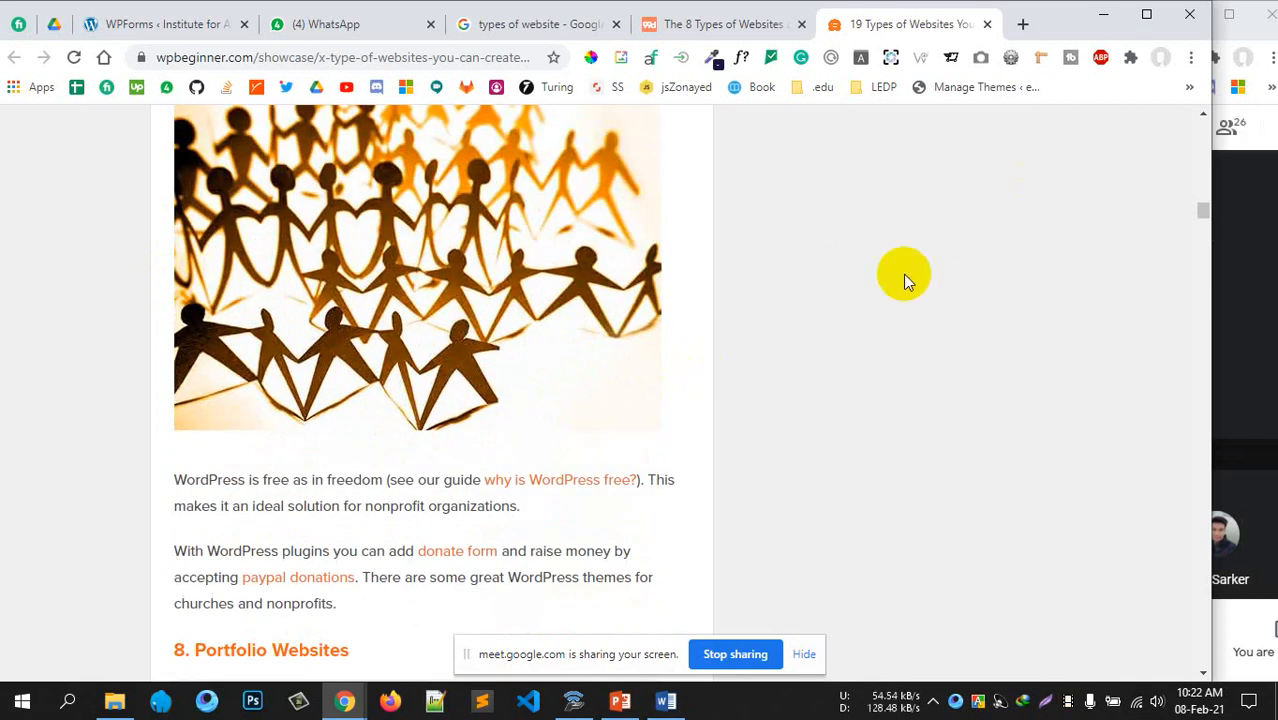
scroll(837, 320, up, 1)
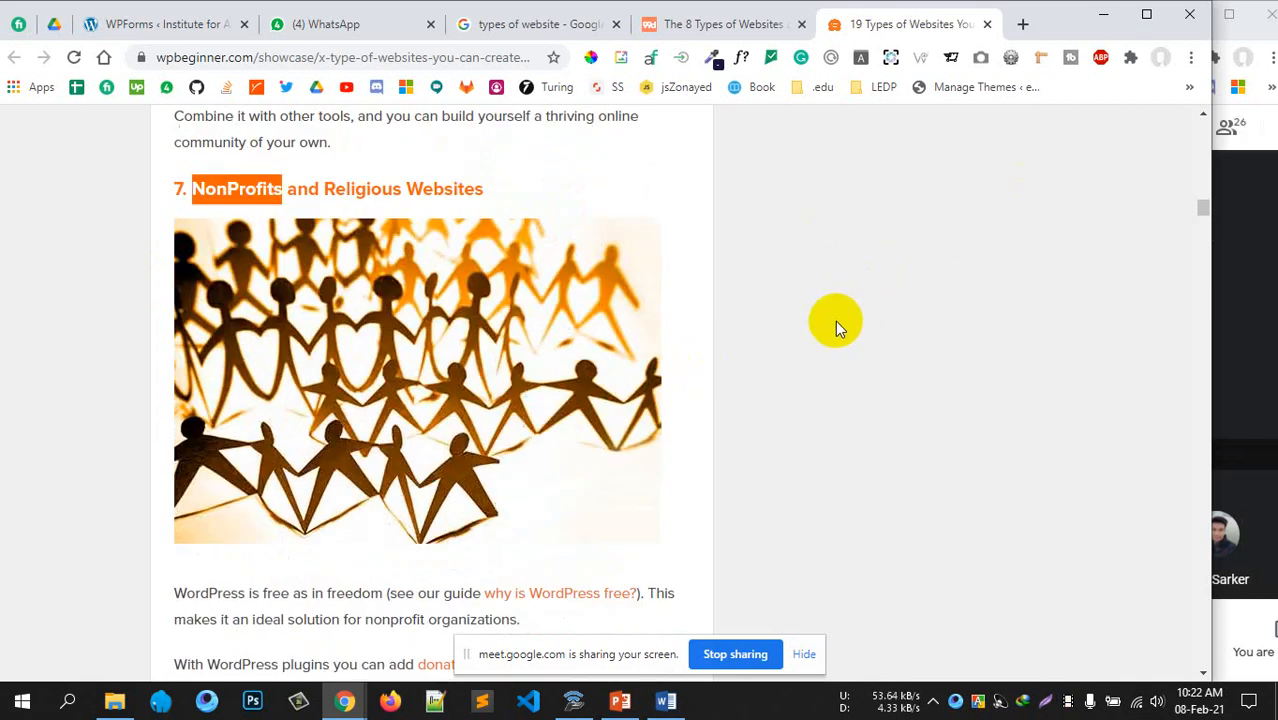
scroll(835, 320, down, 1)
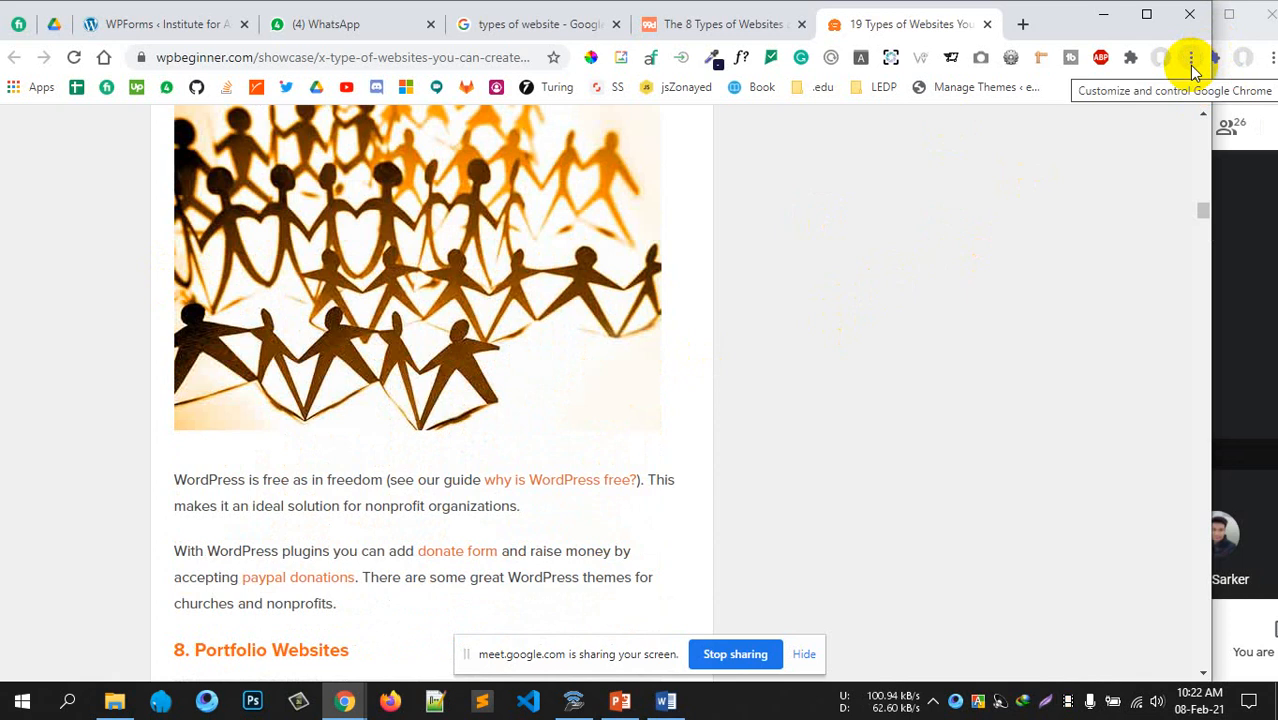
scroll(700, 300, down, 3)
drag(190, 368, 346, 370)
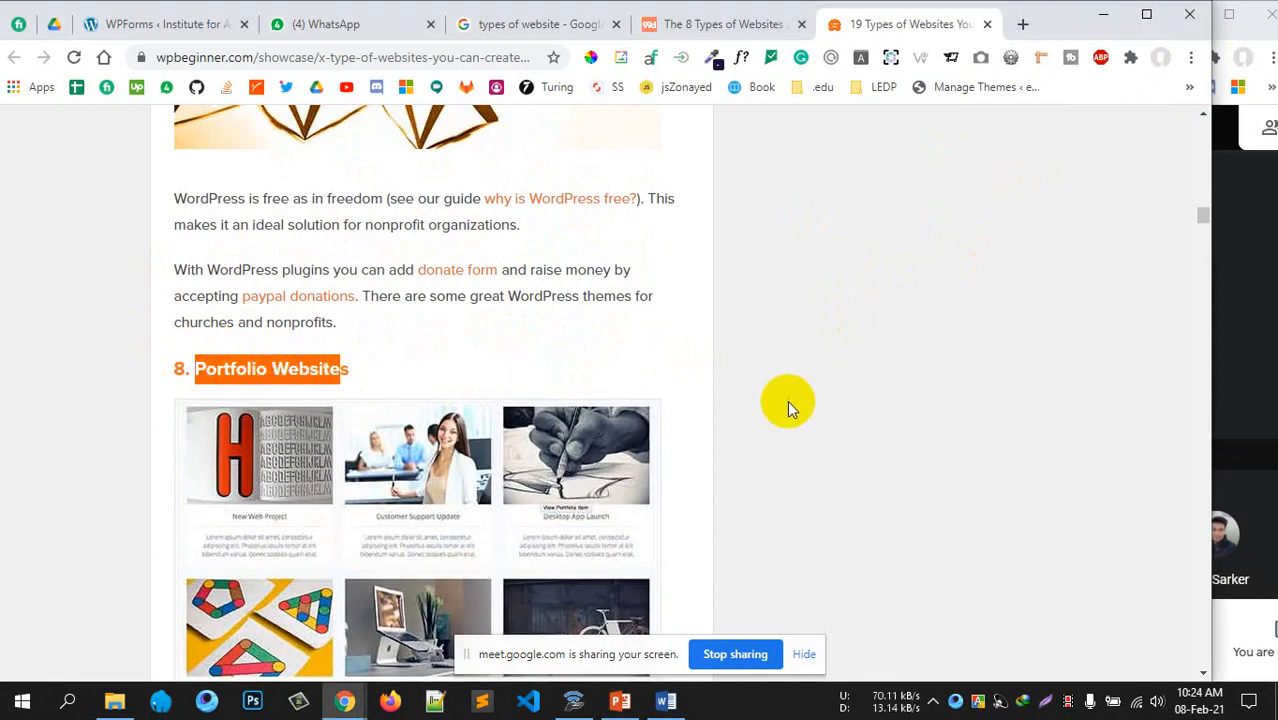
click(788, 405)
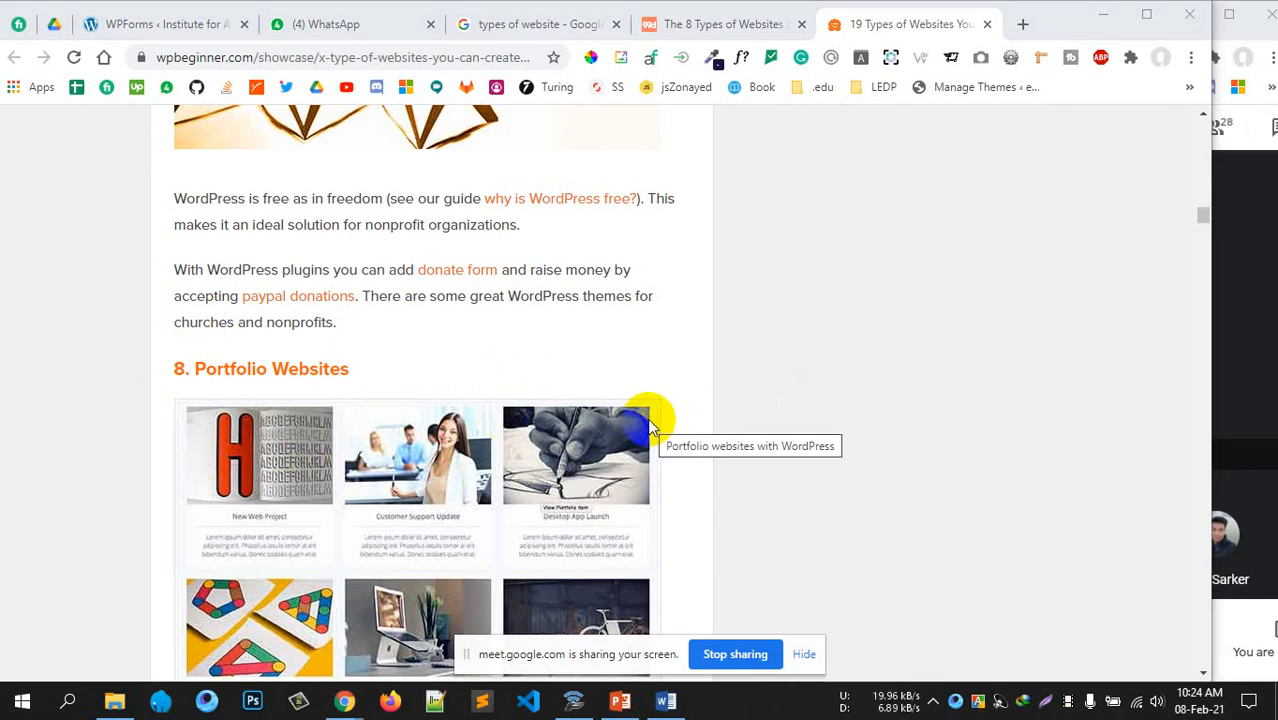
scroll(660, 425, down, 7)
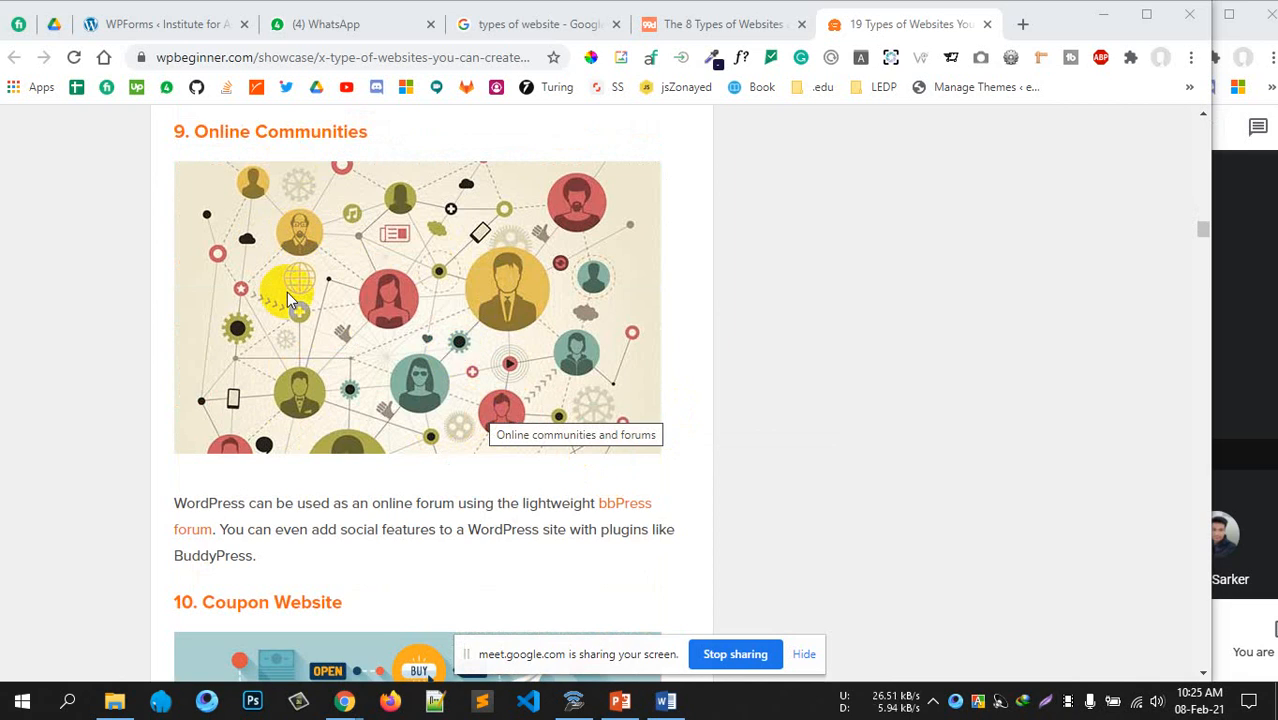
scroll(446, 355, down, 3)
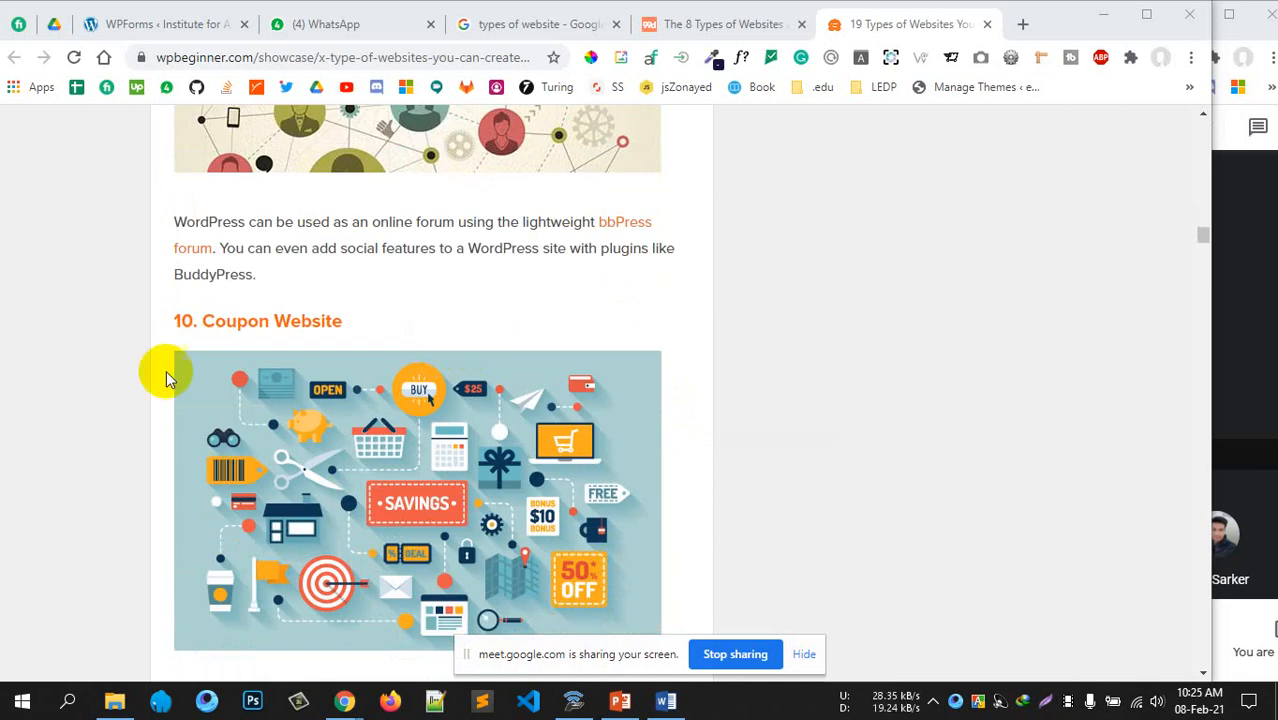
scroll(480, 450, down, 5)
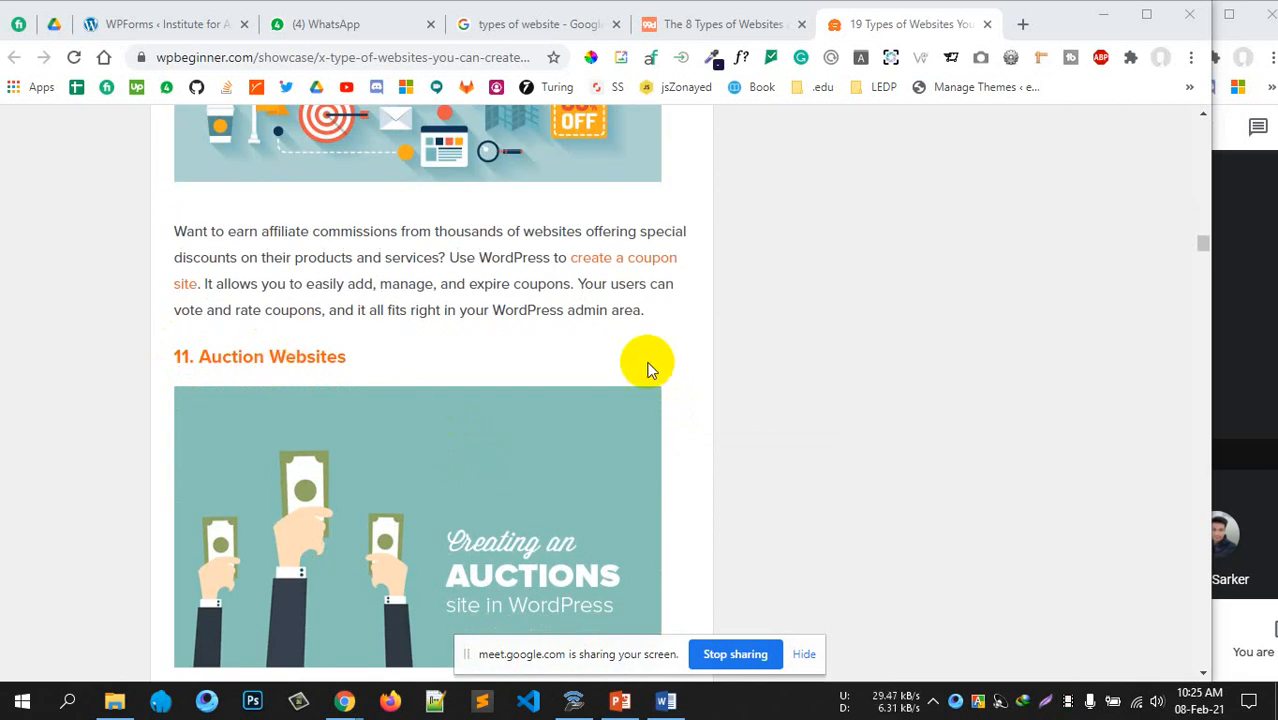
scroll(630, 355, down, 3)
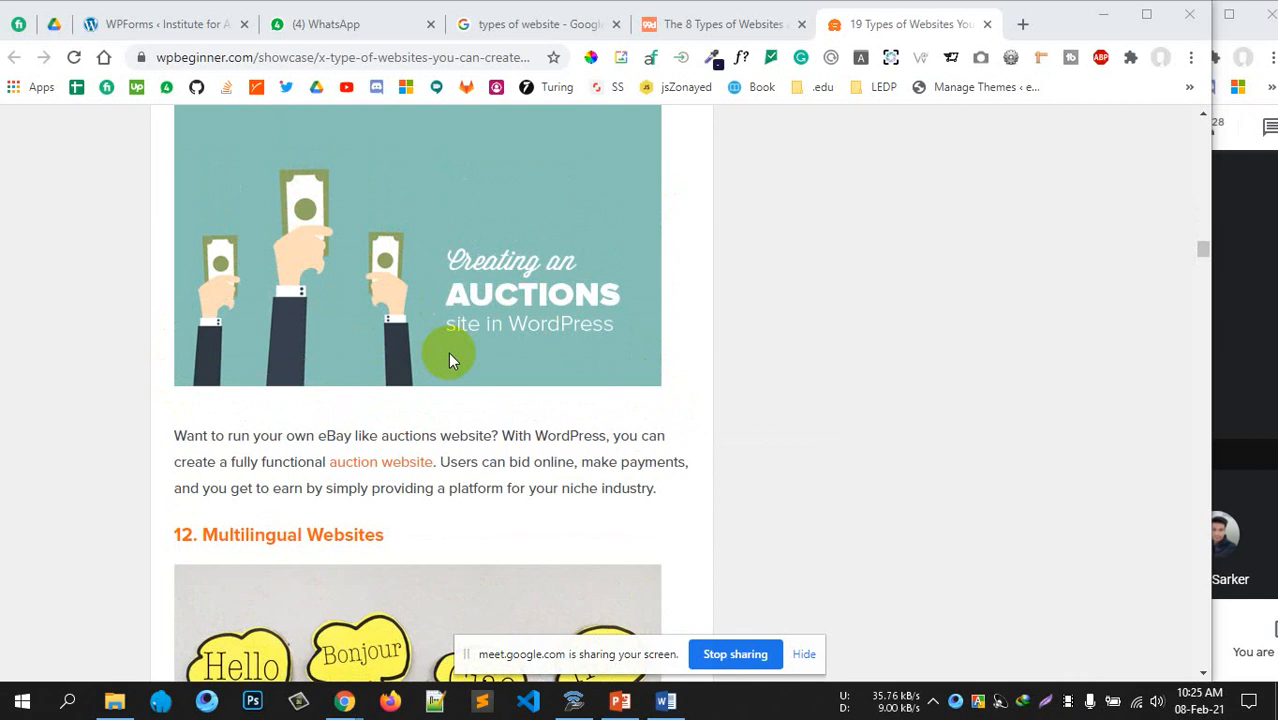
scroll(475, 453, down, 10)
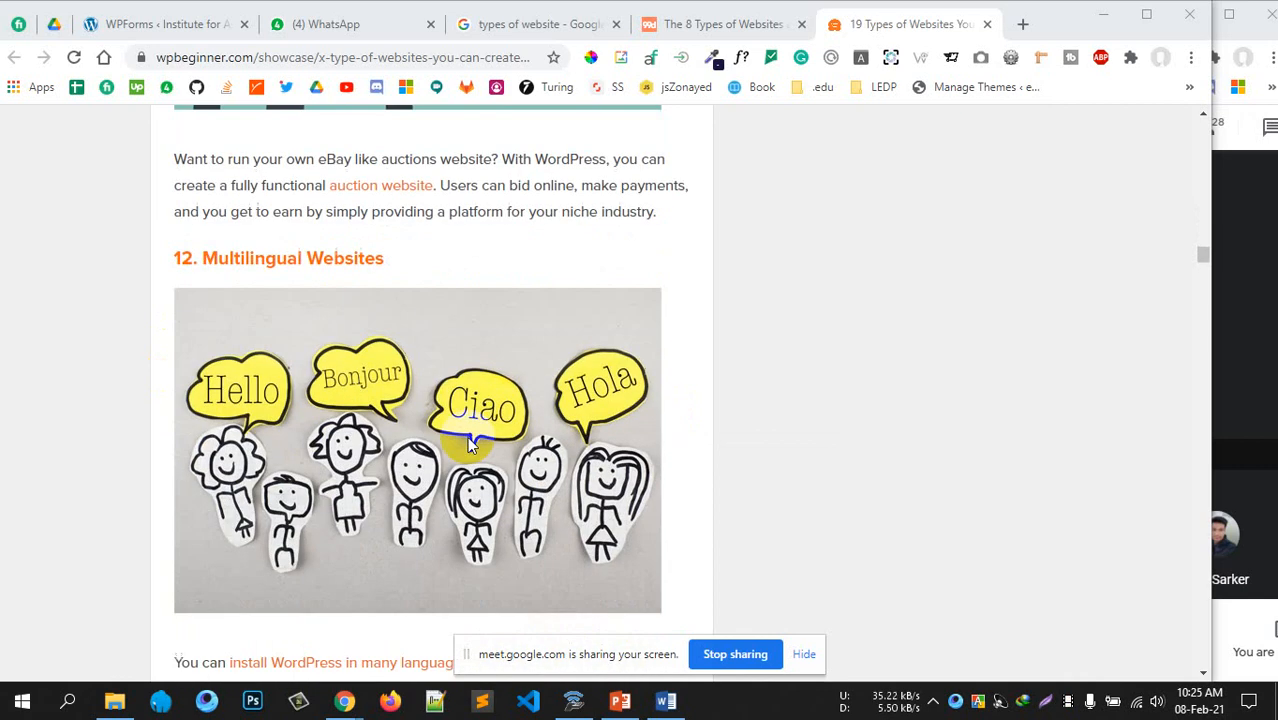
scroll(387, 407, down, 9)
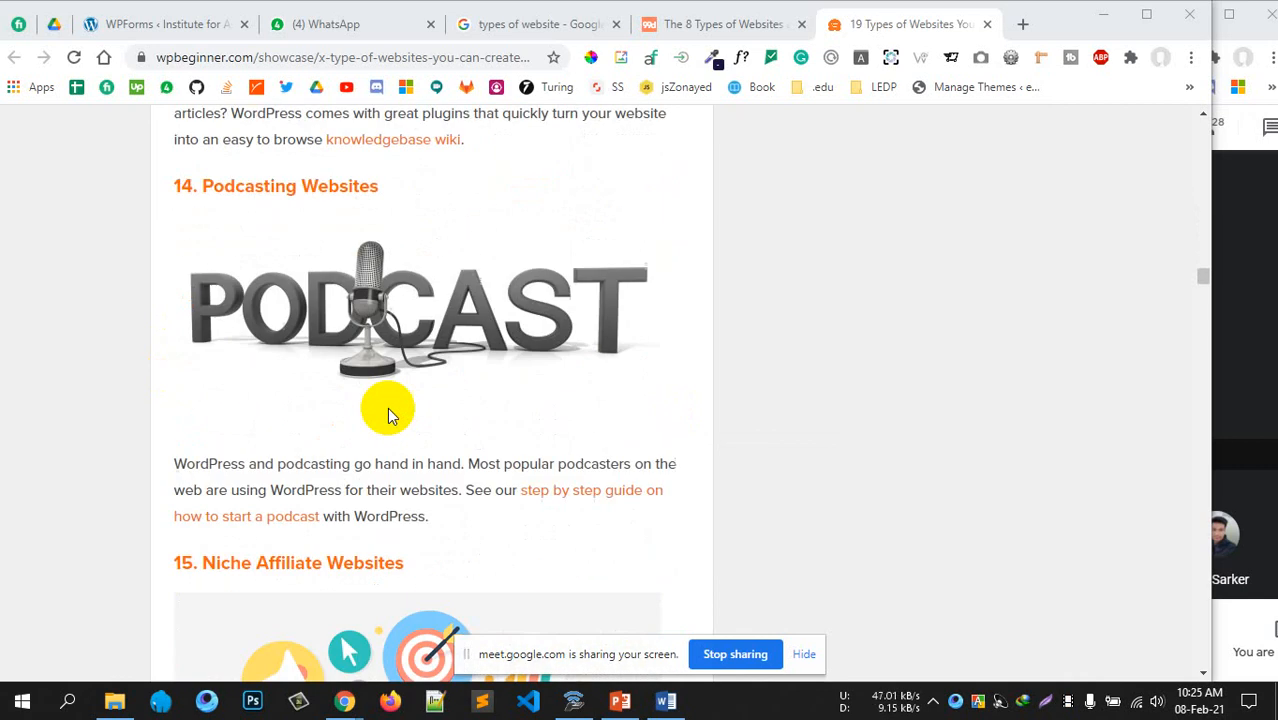
scroll(399, 408, down, 6)
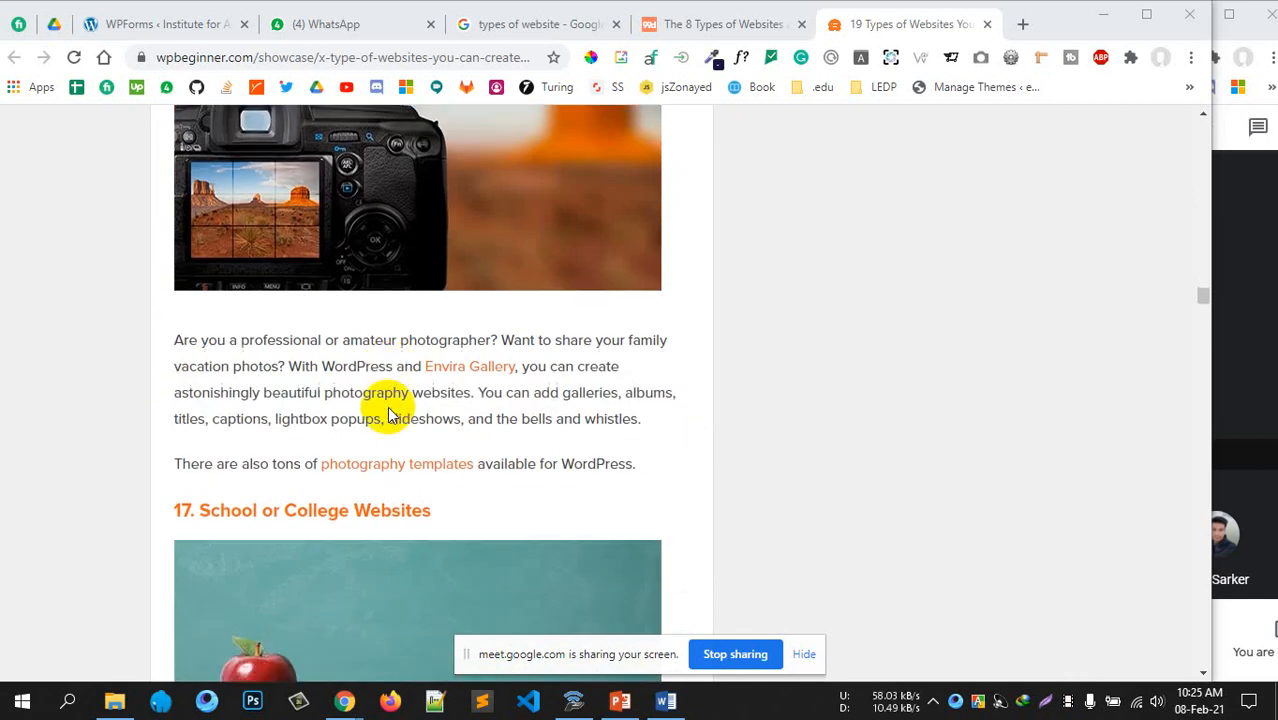
scroll(610, 425, up, 3)
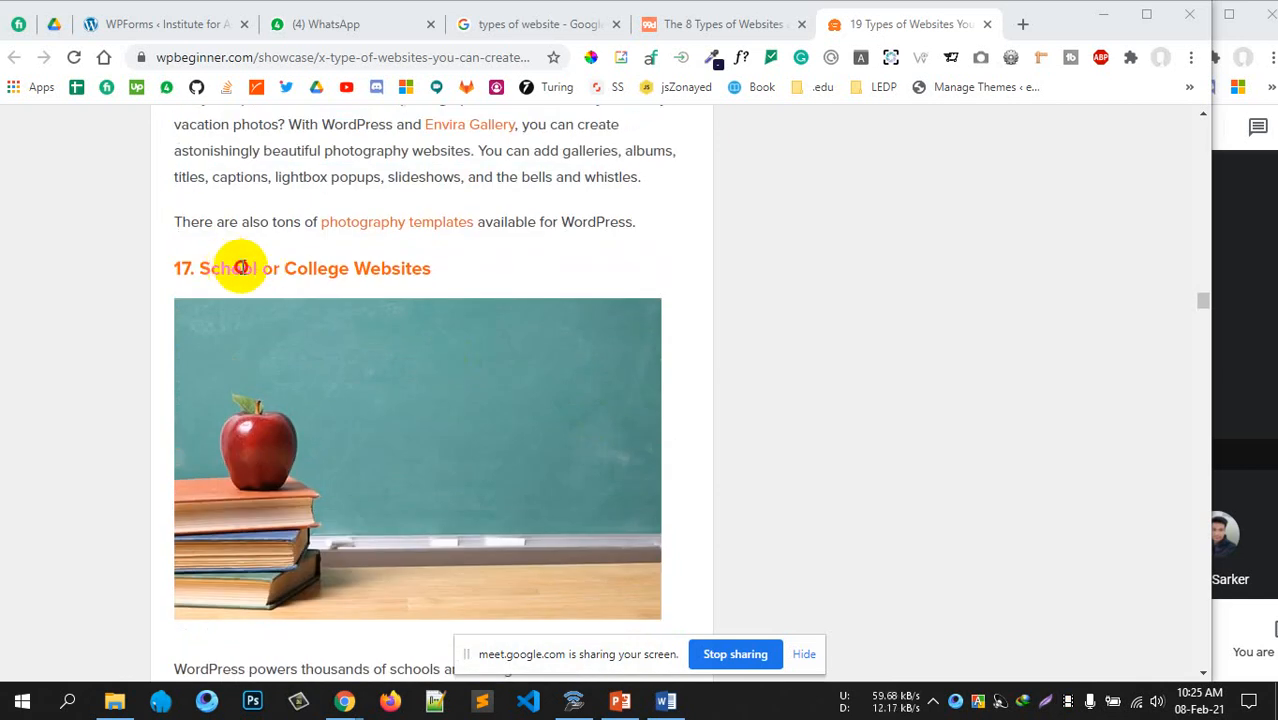
drag(233, 268, 499, 277)
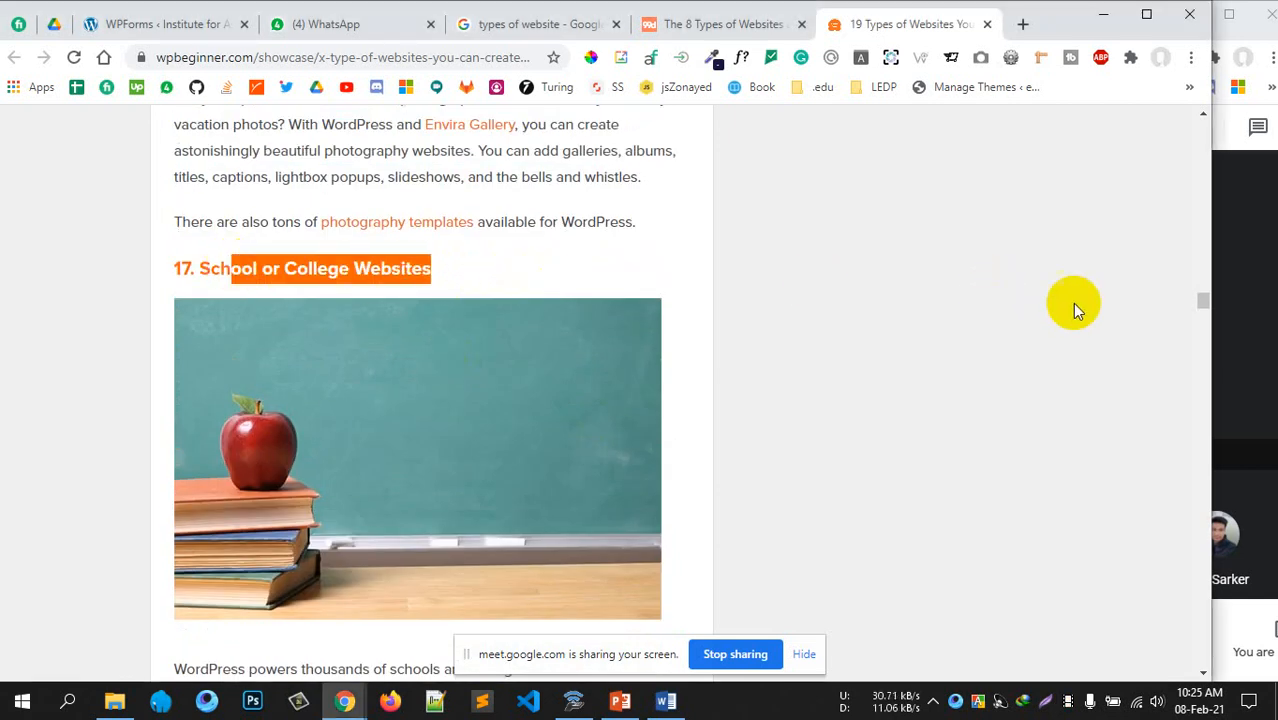
drag(1205, 304, 1159, 146)
scroll(464, 362, down, 7)
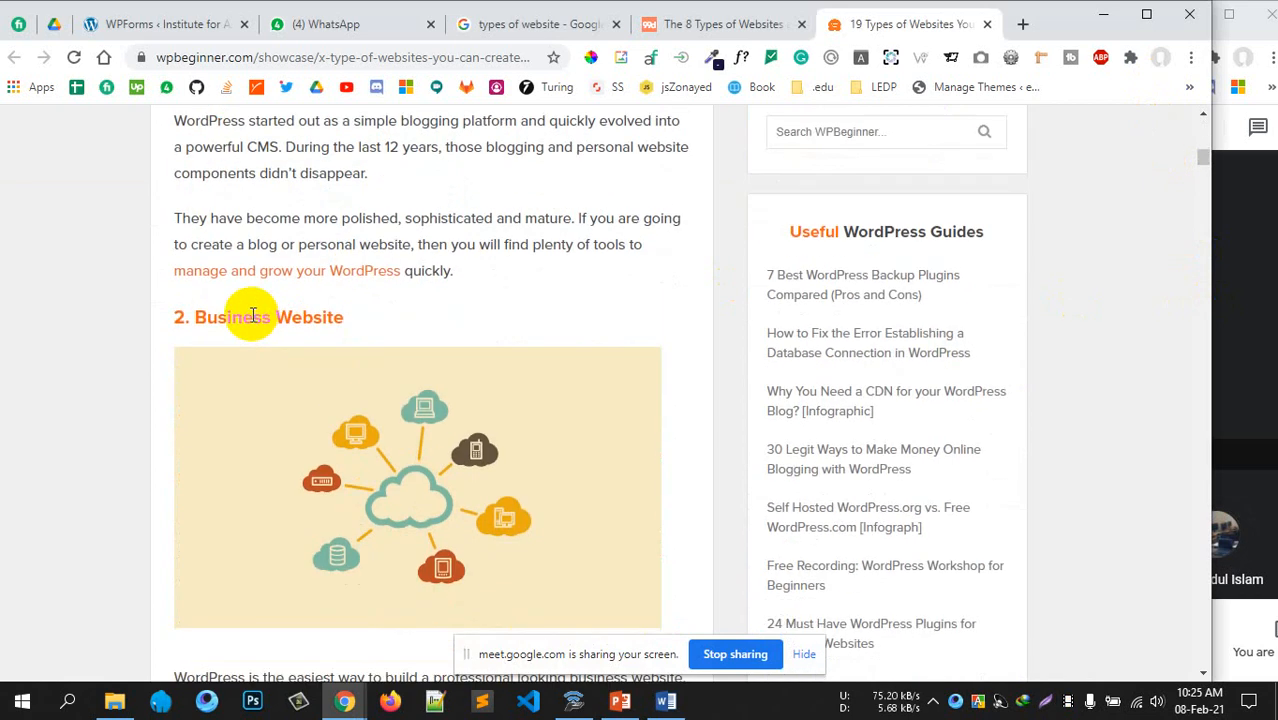
Scroll back and forth through the website-types article
scroll(490, 315, up, 1)
drag(258, 170, 394, 171)
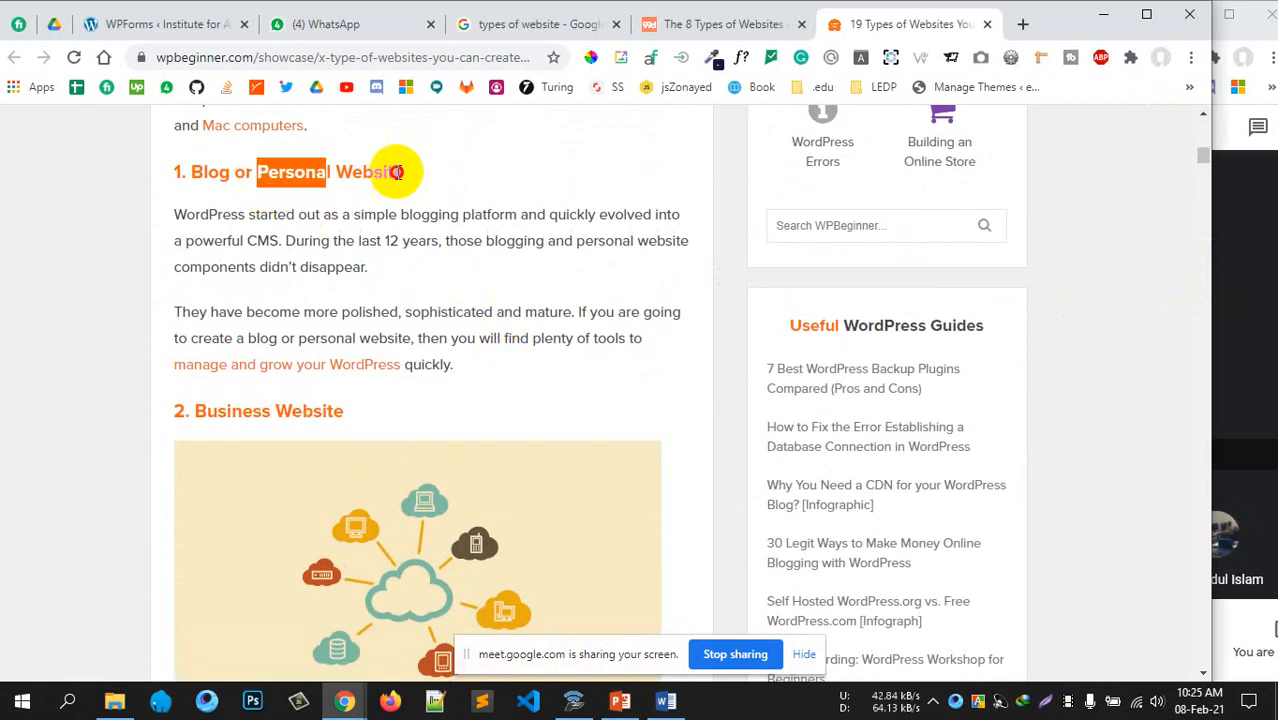
scroll(562, 410, down, 1)
scroll(562, 410, down, 8)
scroll(442, 448, down, 5)
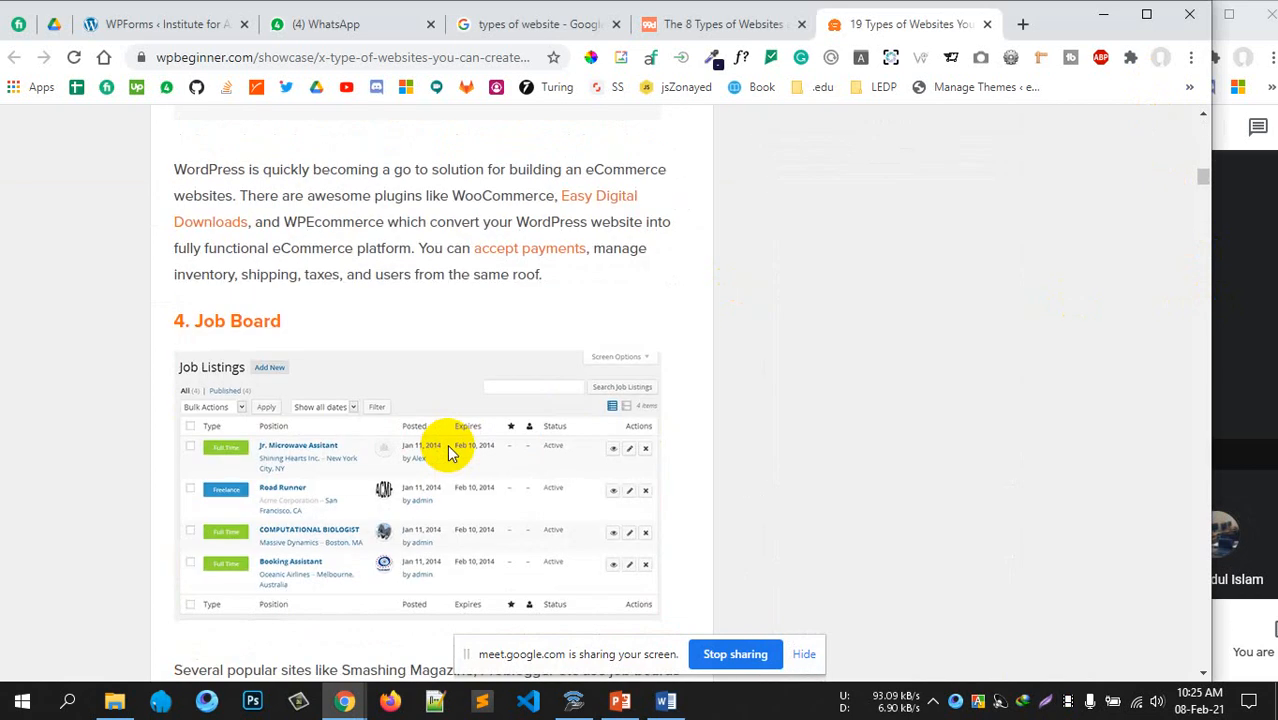
scroll(500, 470, down, 20)
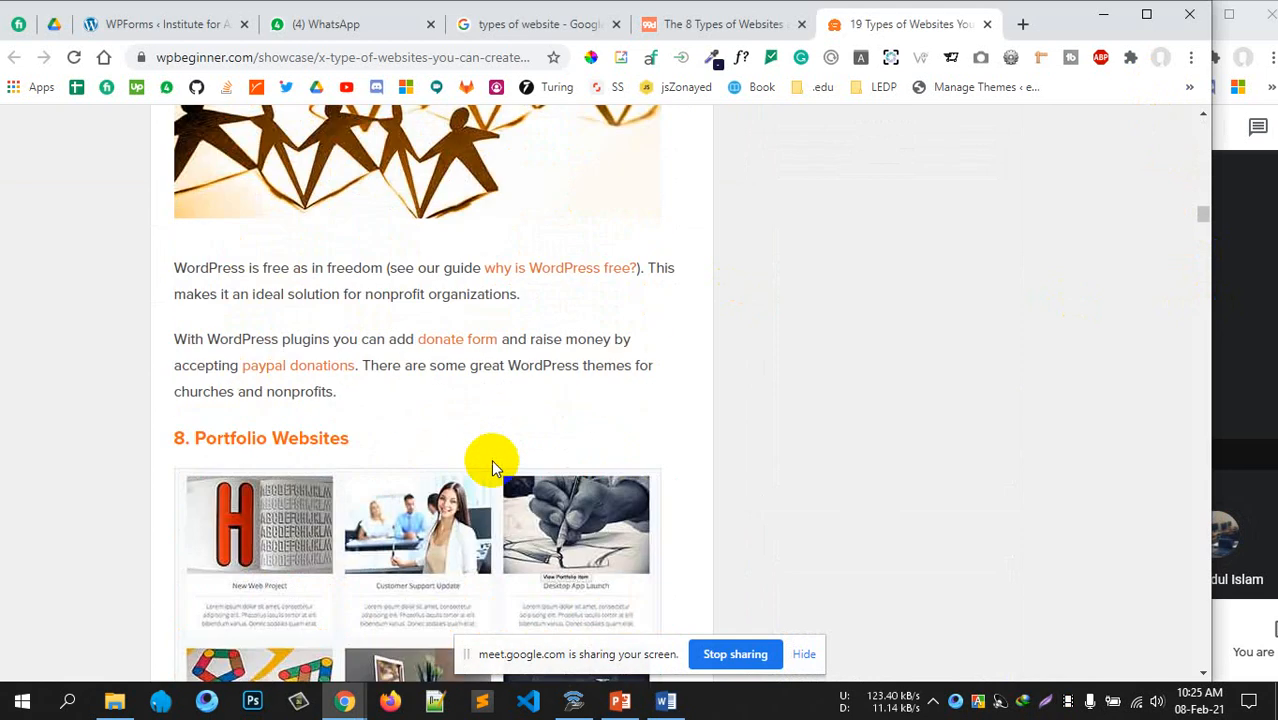
scroll(474, 494, down, 18)
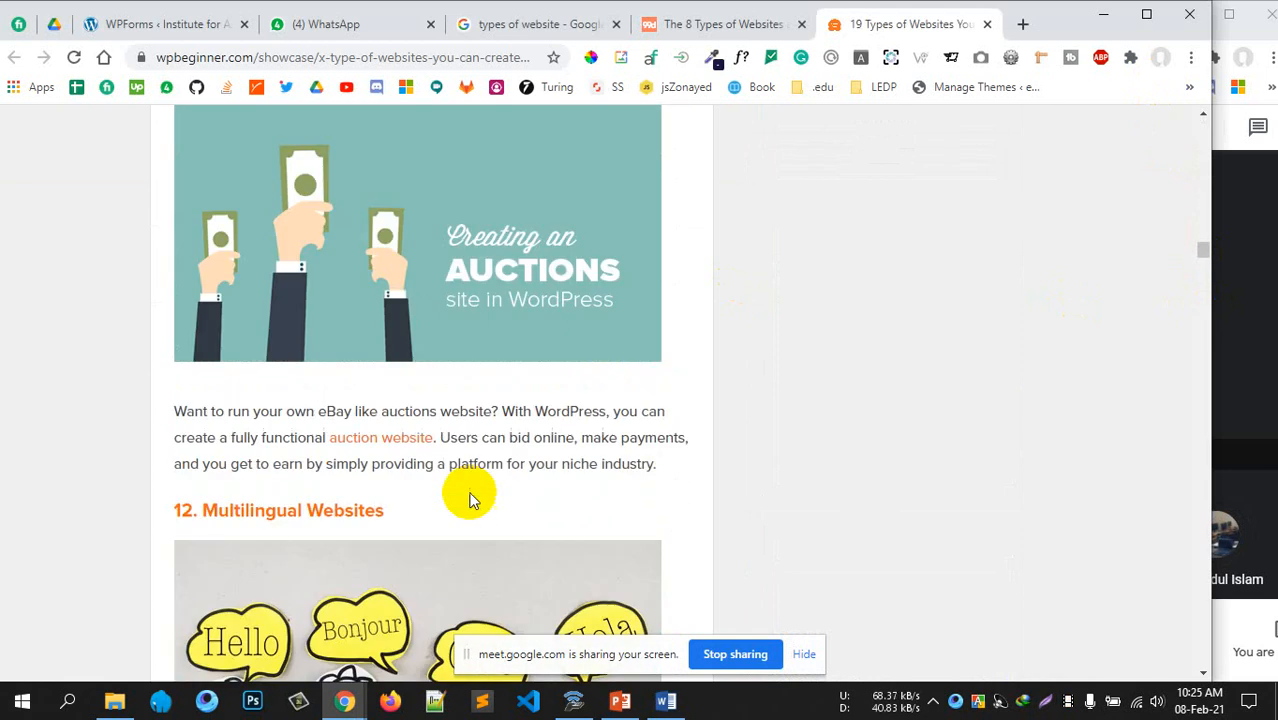
scroll(474, 498, down, 15)
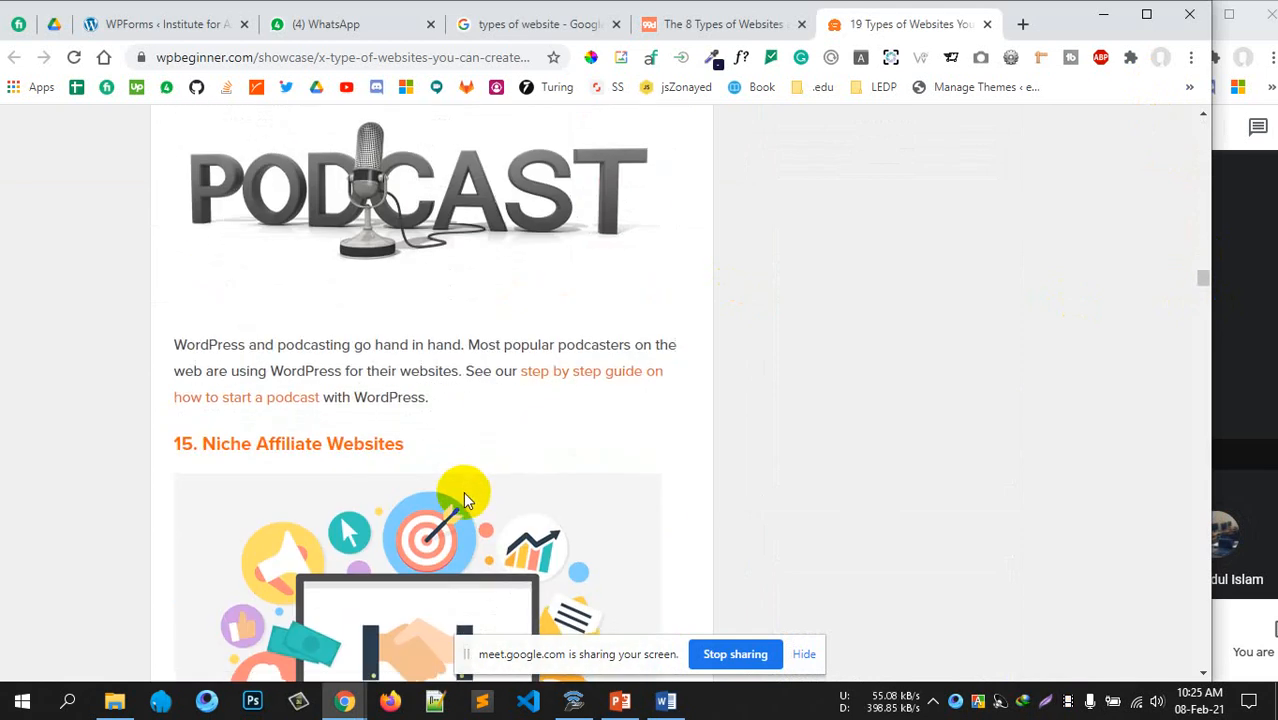
scroll(462, 500, down, 9)
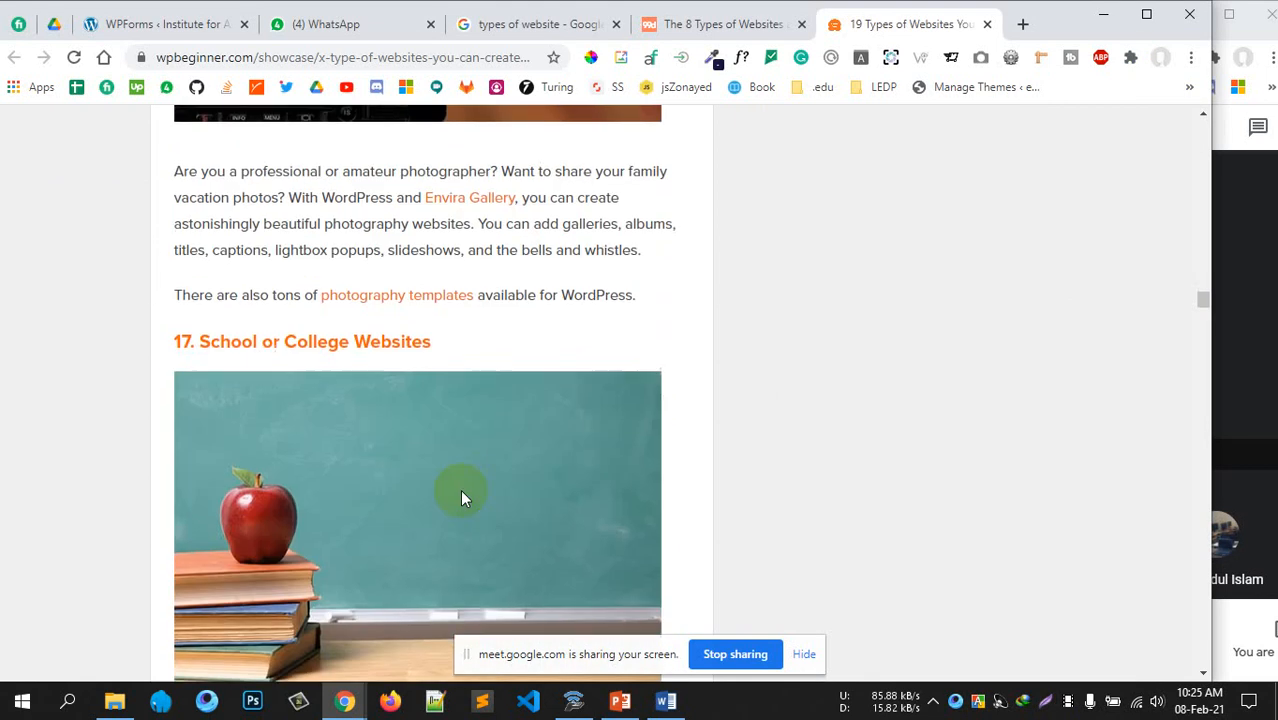
scroll(462, 497, down, 10)
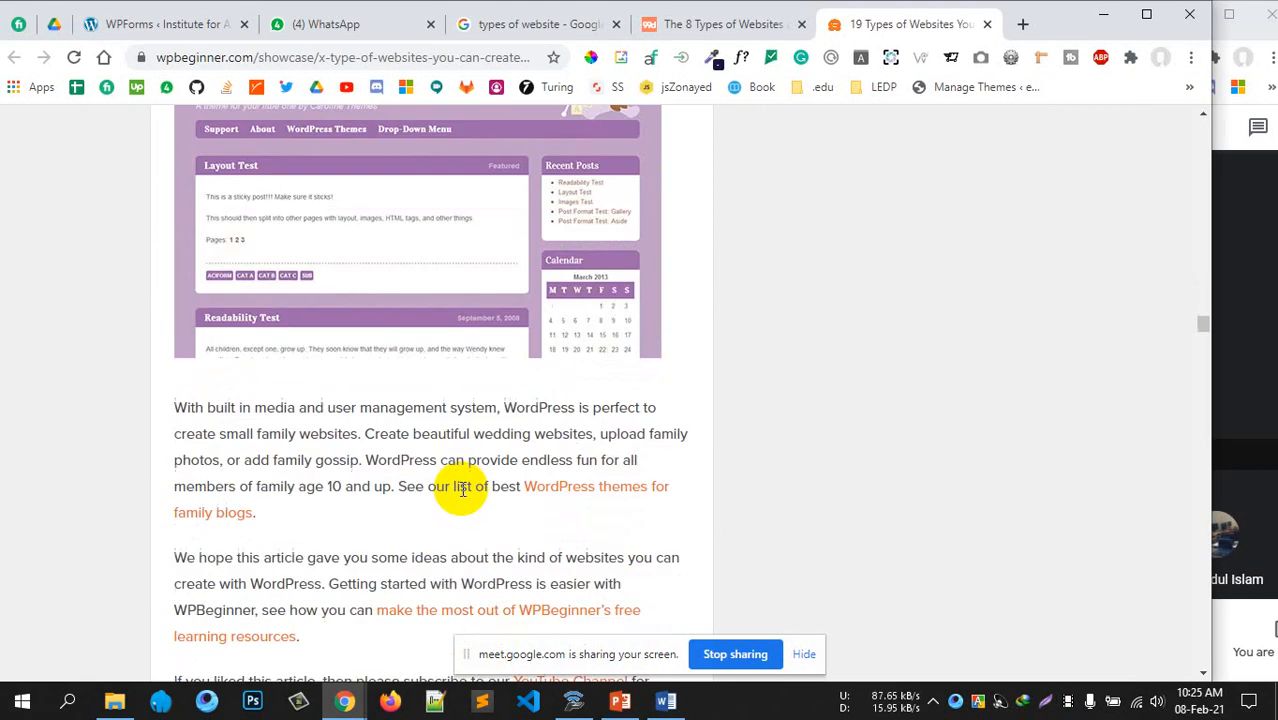
scroll(460, 486, up, 9)
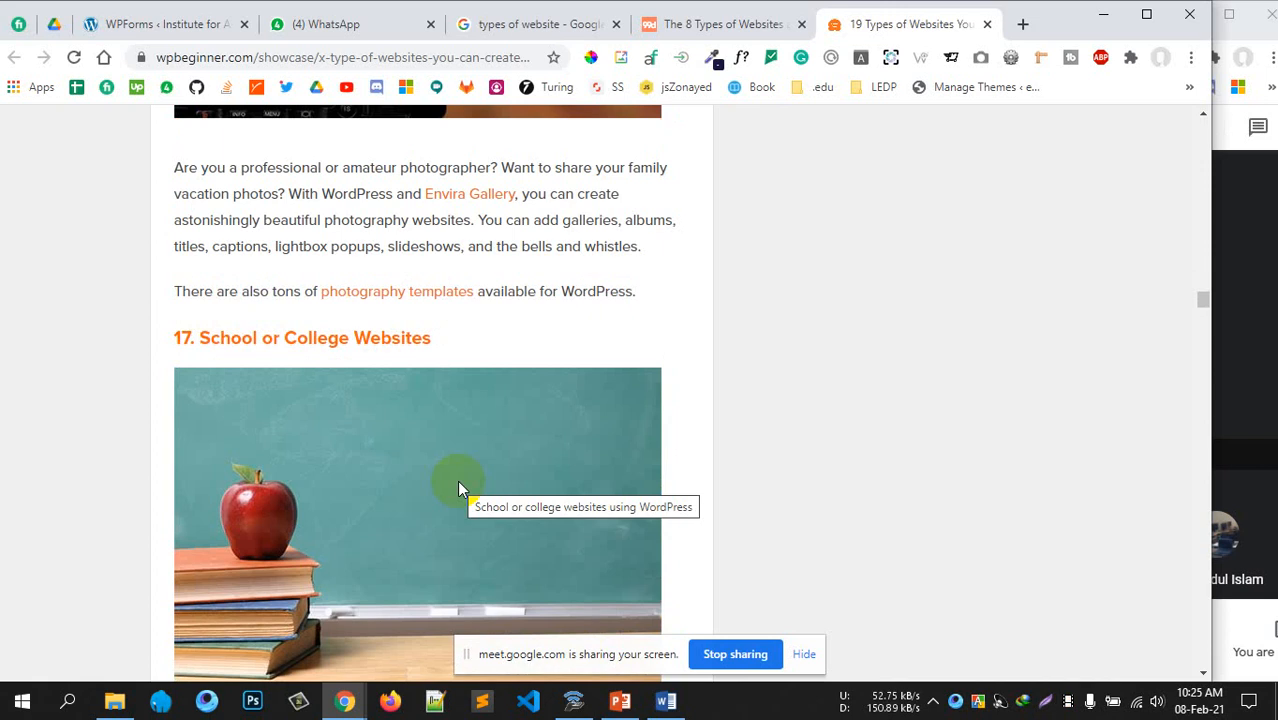
Start Apache on port 8081 and MySQL on port 3306 with Laragon's Start All
scroll(588, 457, up, 10)
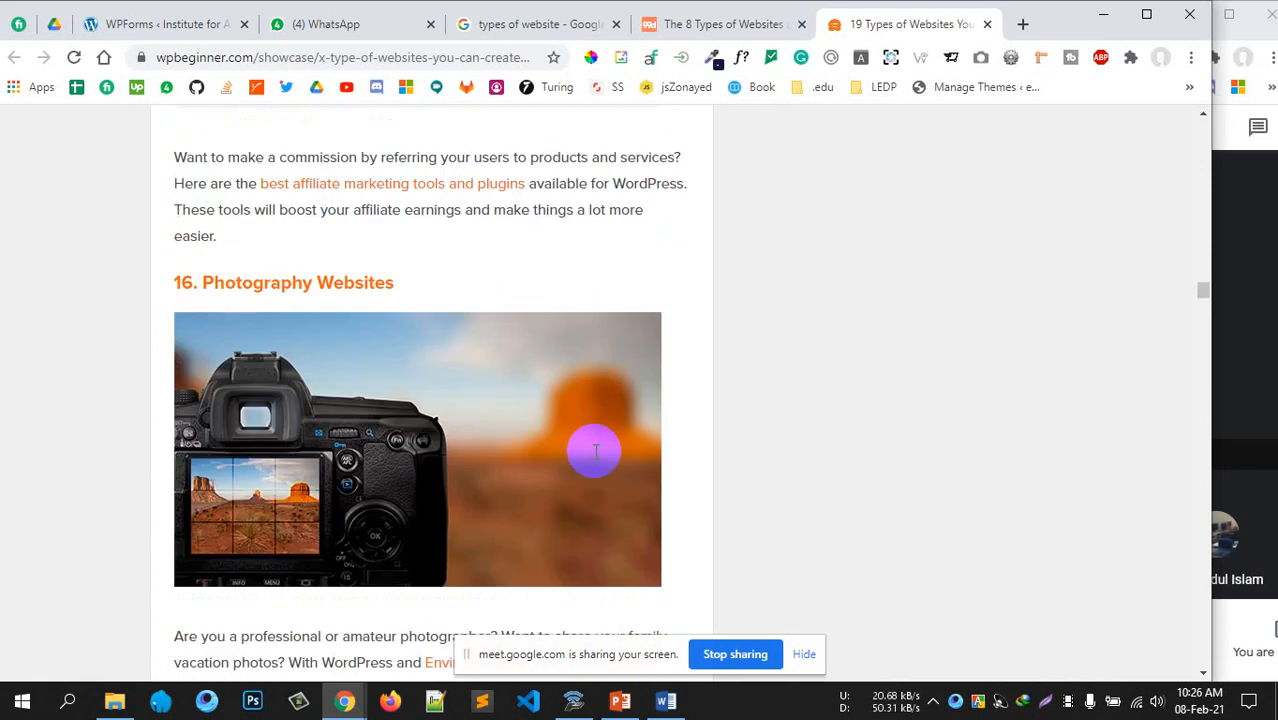
scroll(581, 448, up, 4)
scroll(560, 460, down, 15)
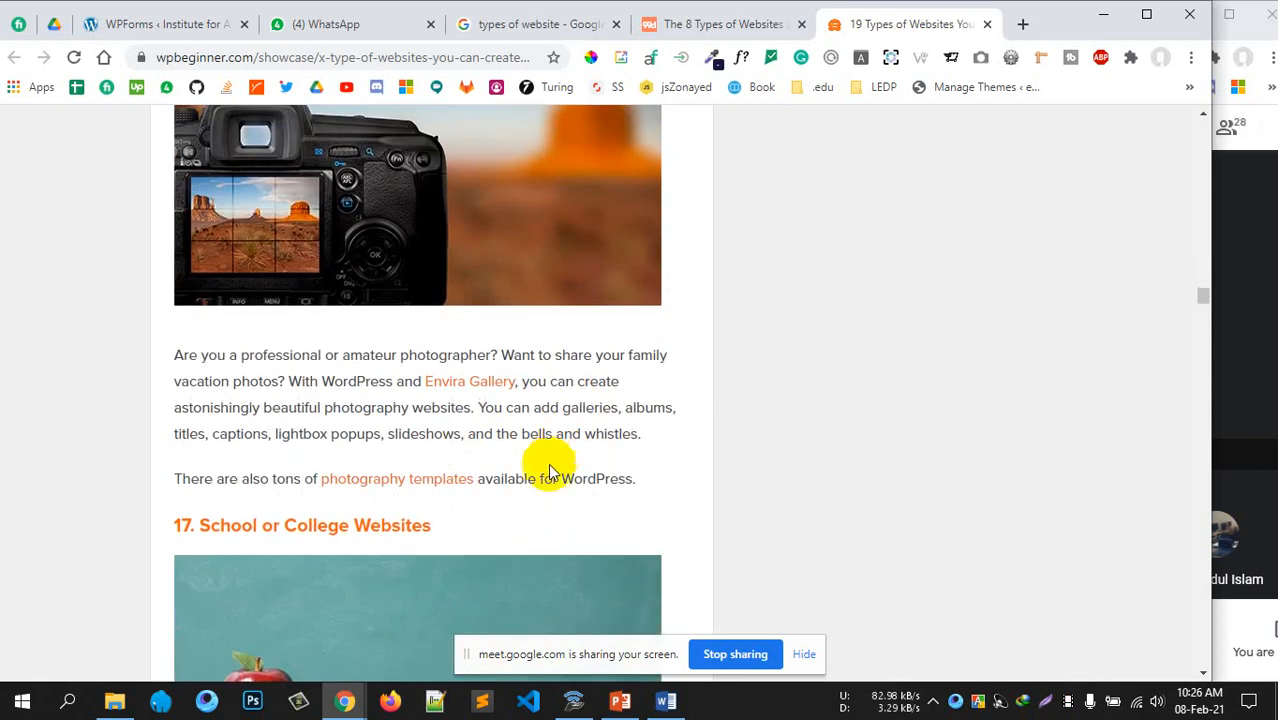
scroll(550, 468, up, 20)
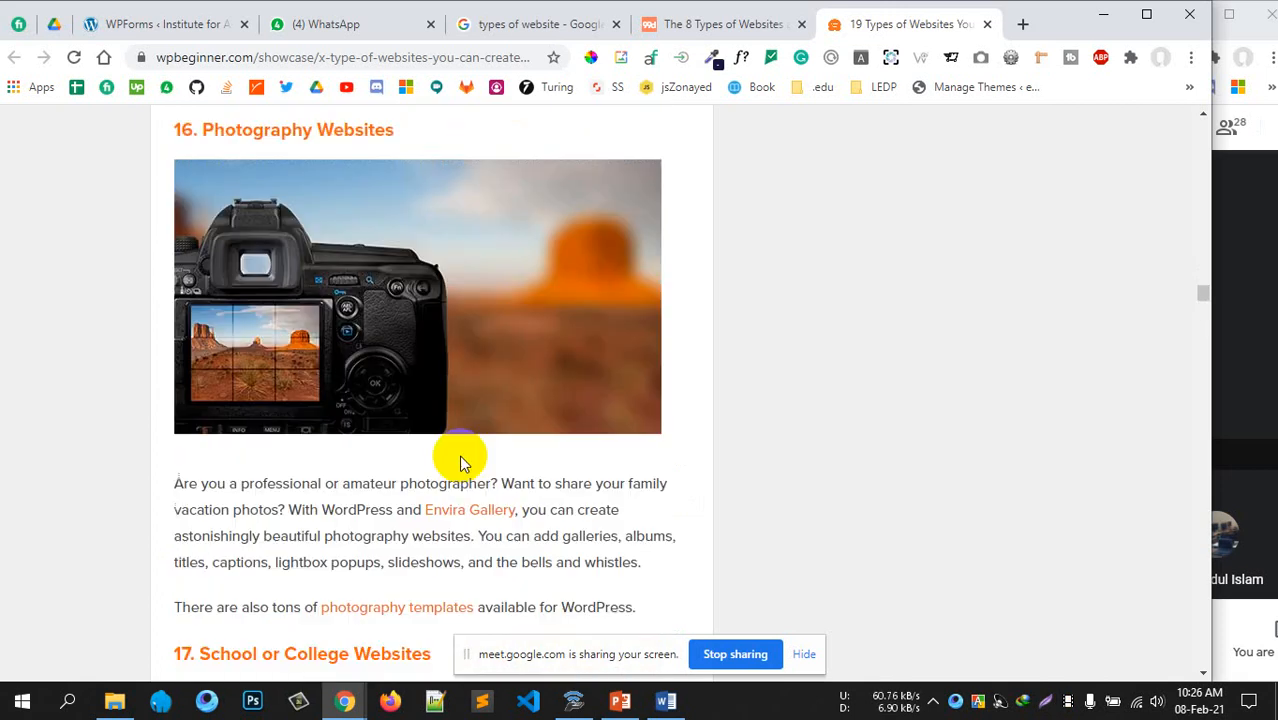
scroll(459, 462, up, 12)
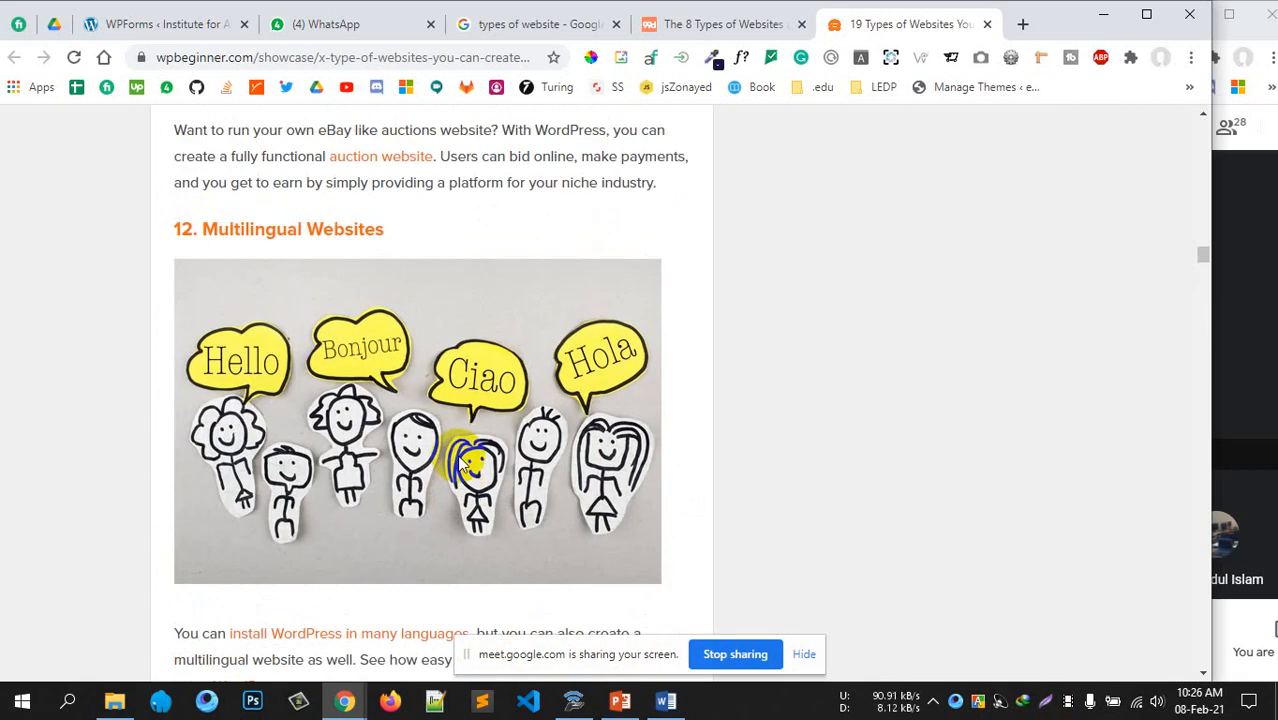
scroll(457, 462, up, 8)
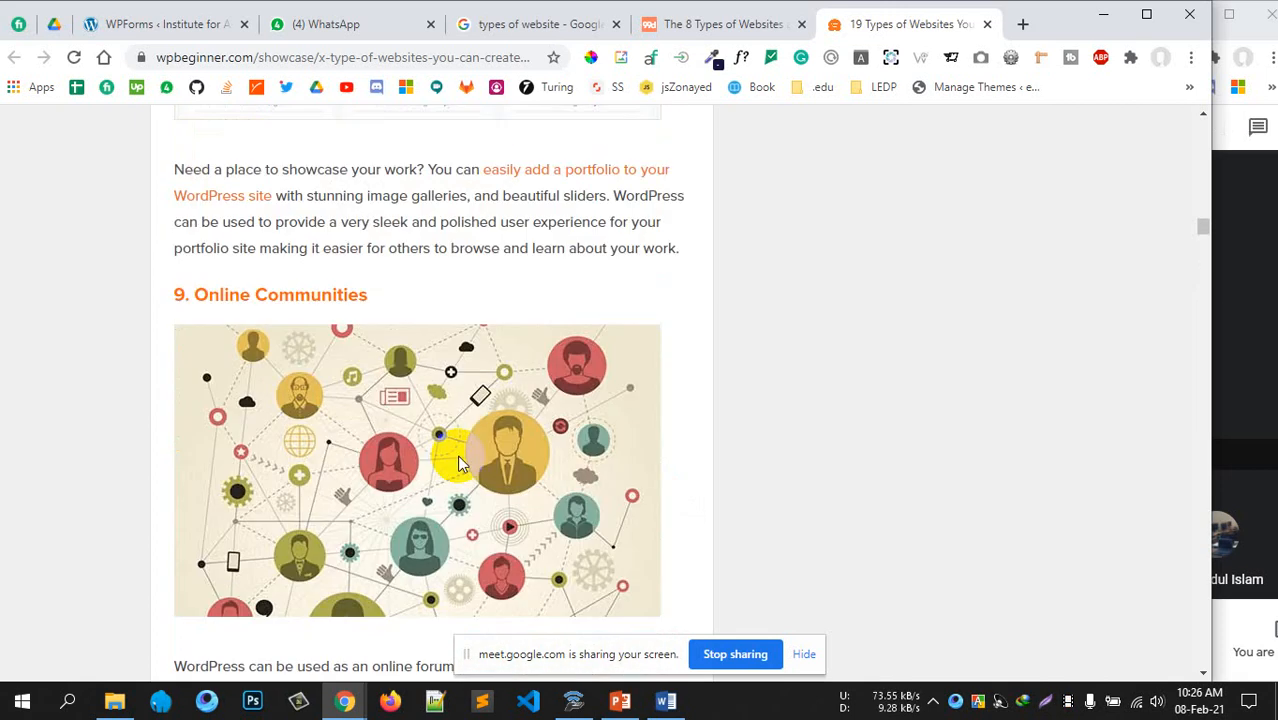
scroll(457, 462, up, 10)
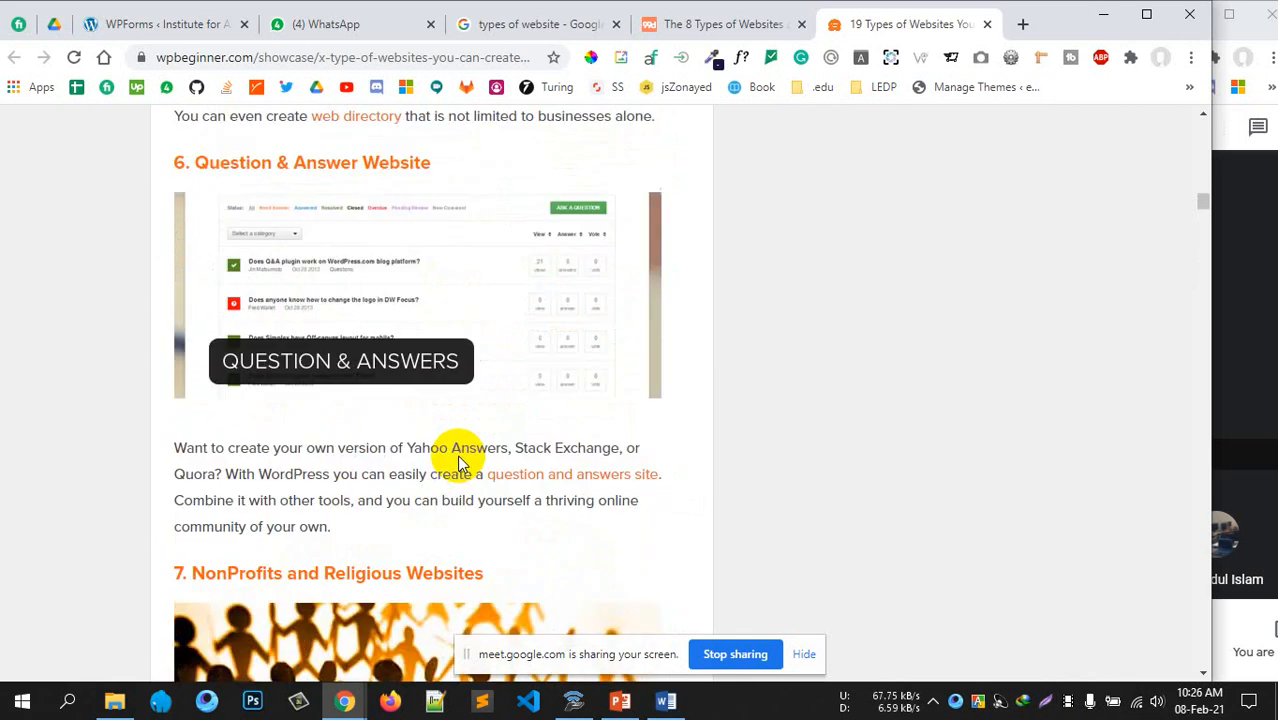
scroll(459, 463, up, 6)
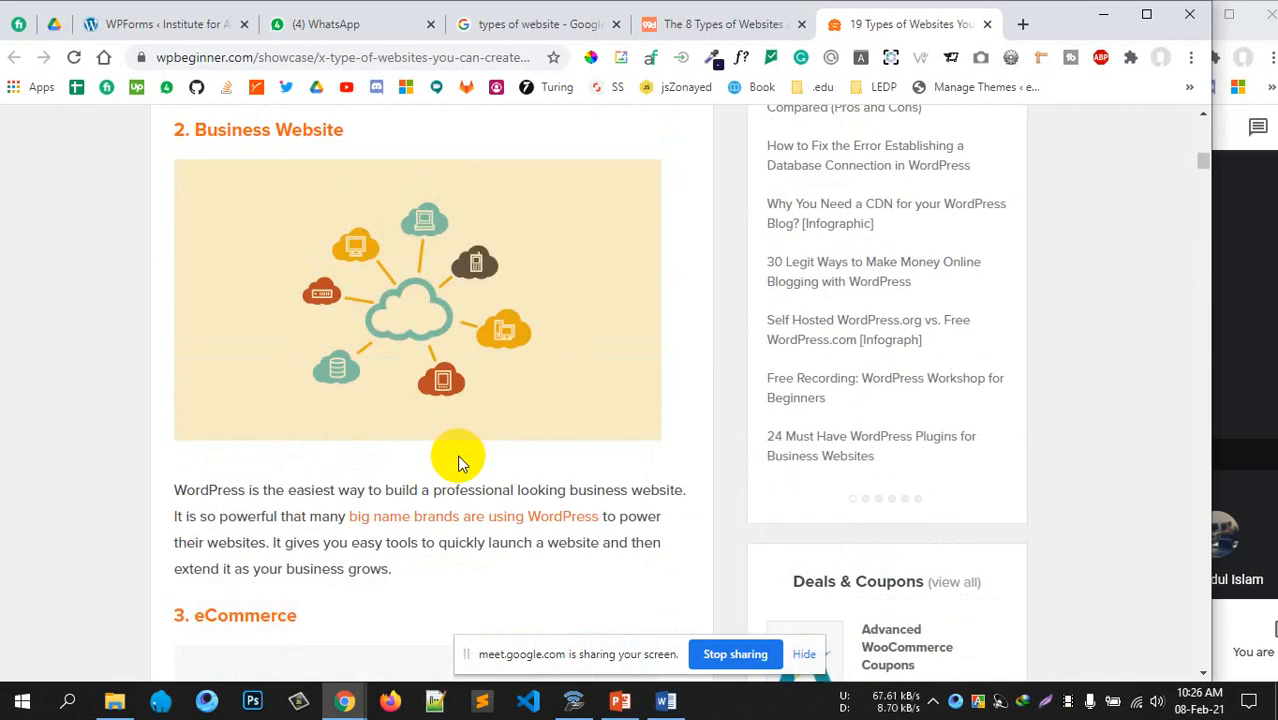
scroll(458, 462, up, 15)
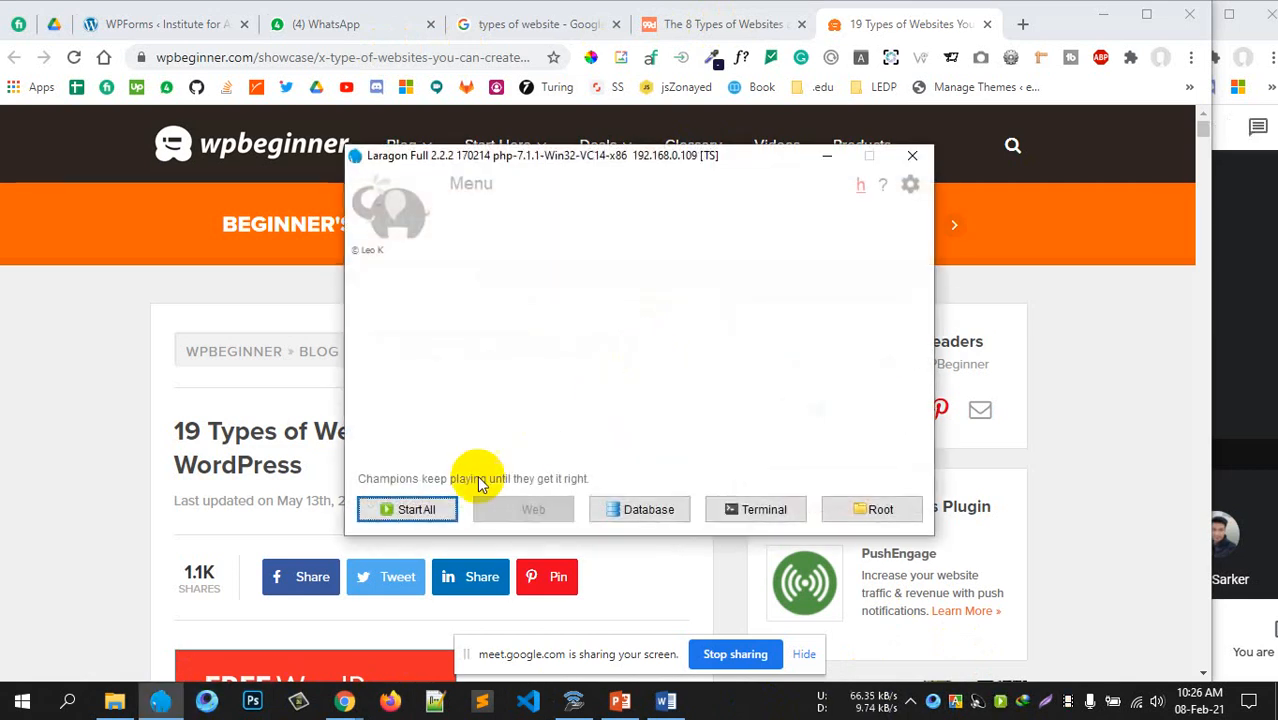
click(412, 508)
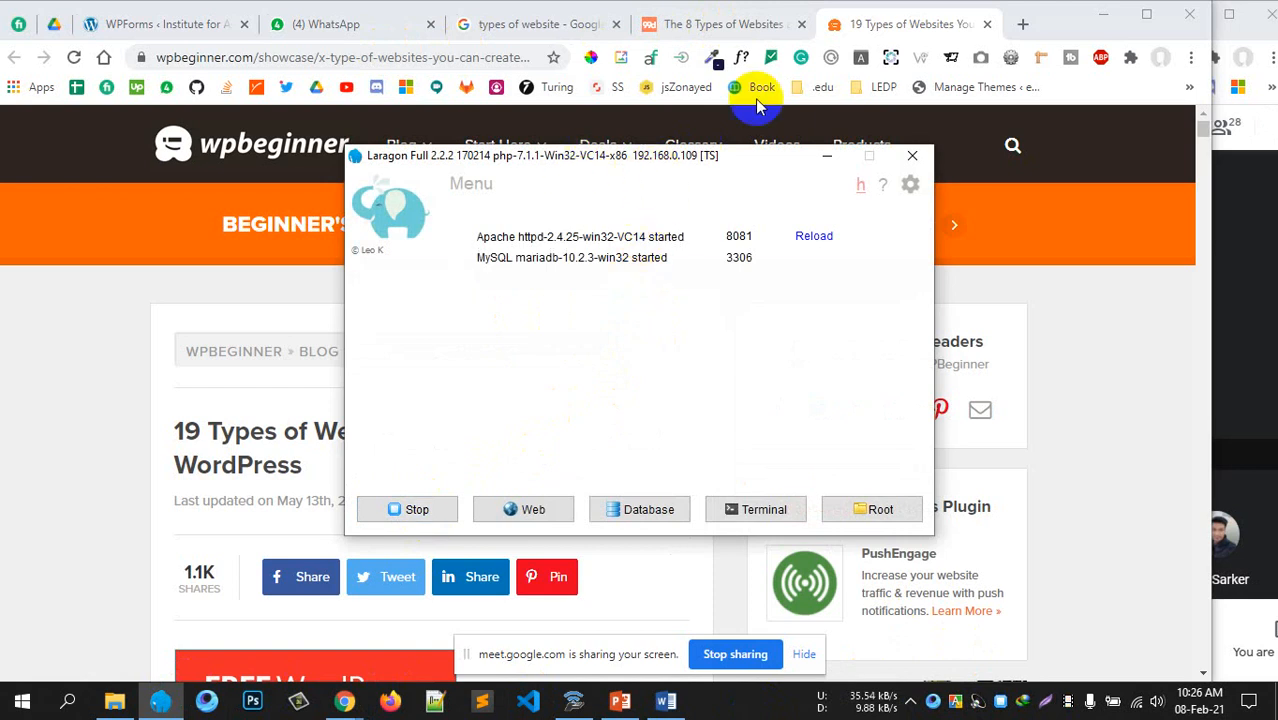
Load localhost:8081/wordpress/wp-admin in a new tab to reach the WordPress Dashboard
click(1022, 24)
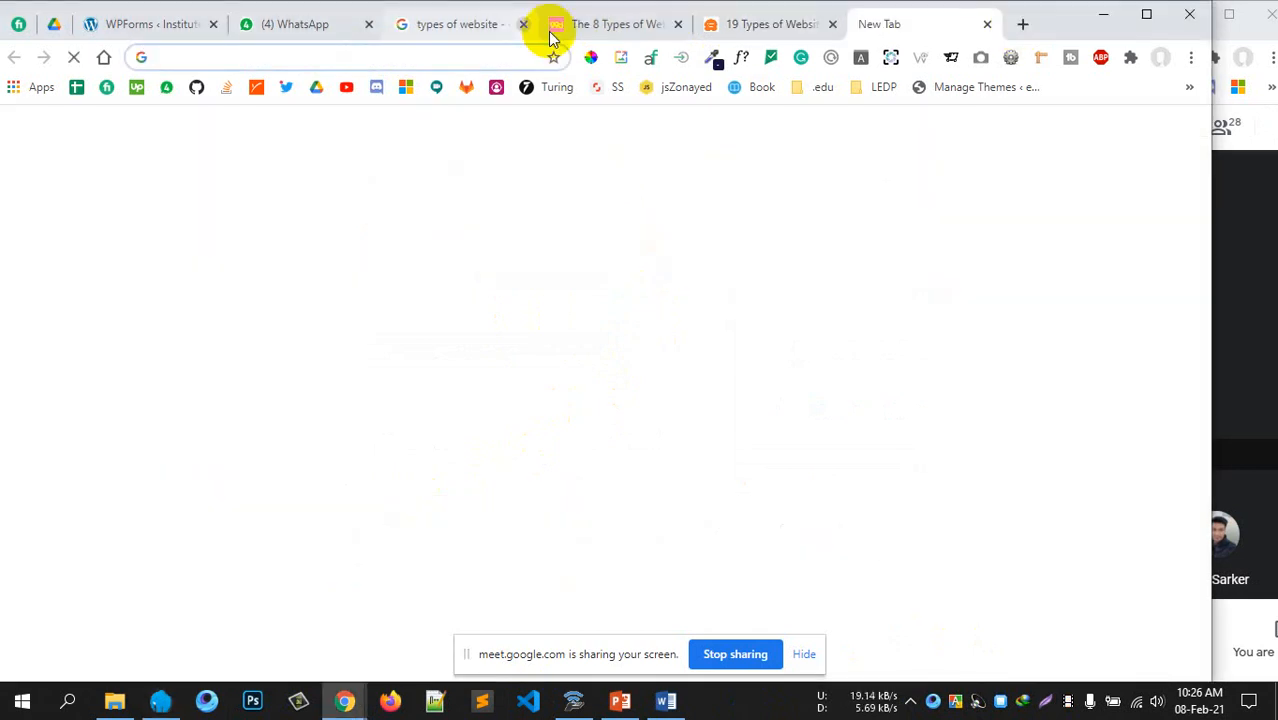
text(localhost:8081/wordpress/)
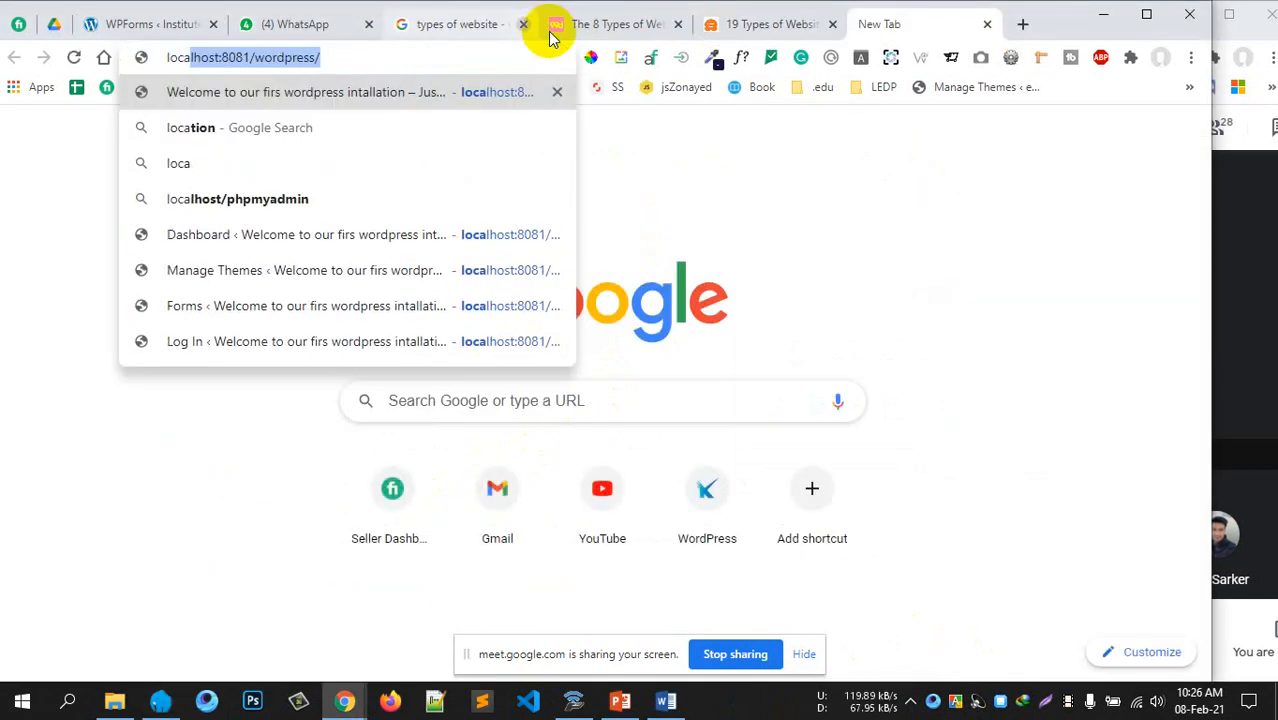
key(Right)
text(w)
key(Return)
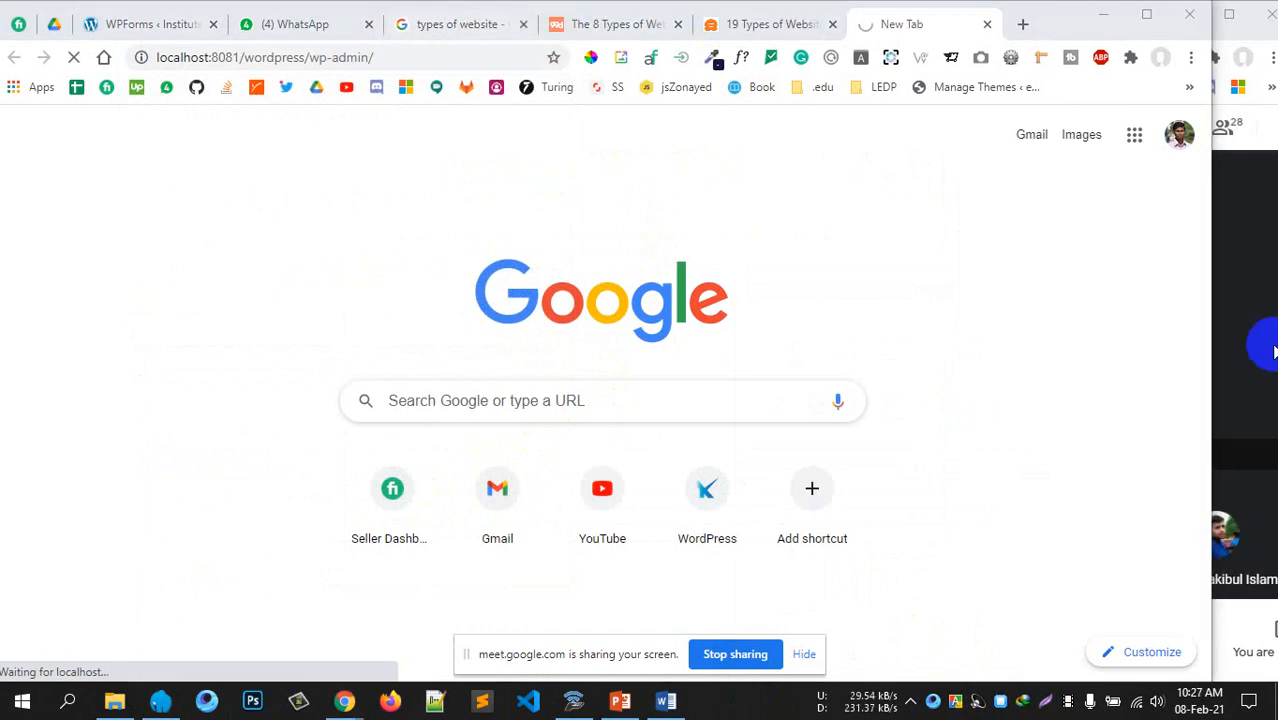
click(1272, 349)
click(662, 200)
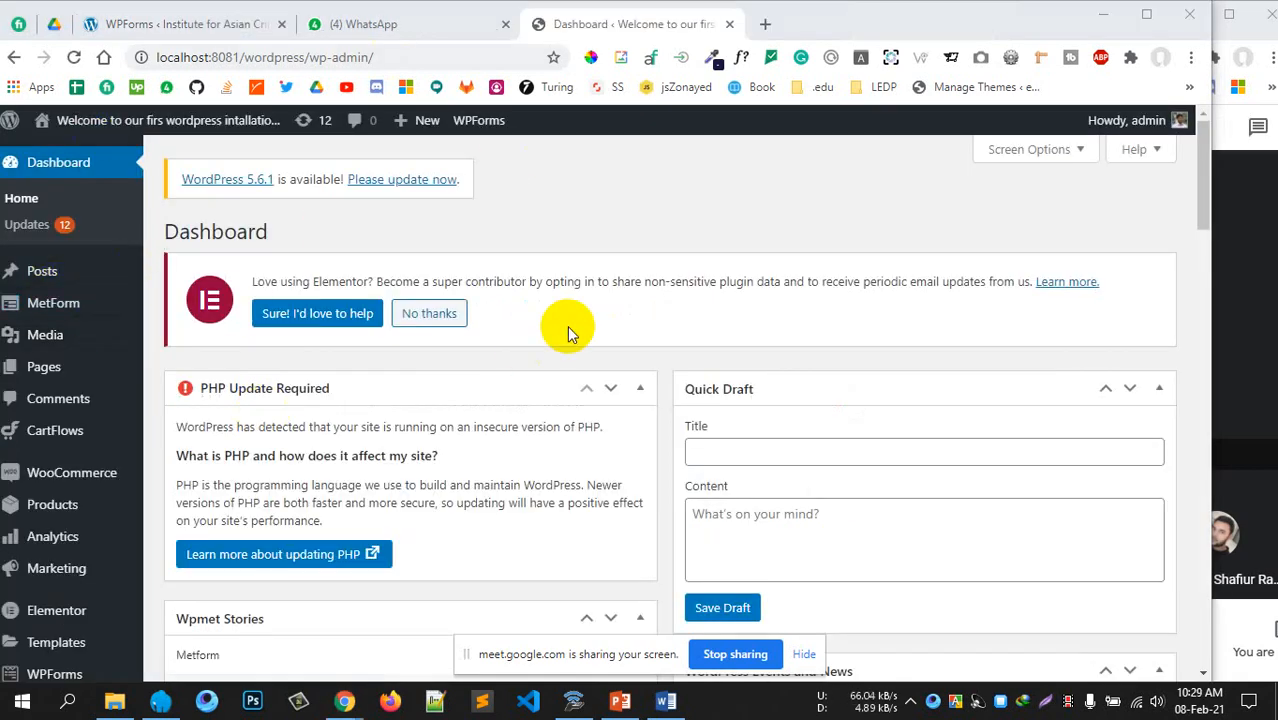
scroll(568, 325, down, 3)
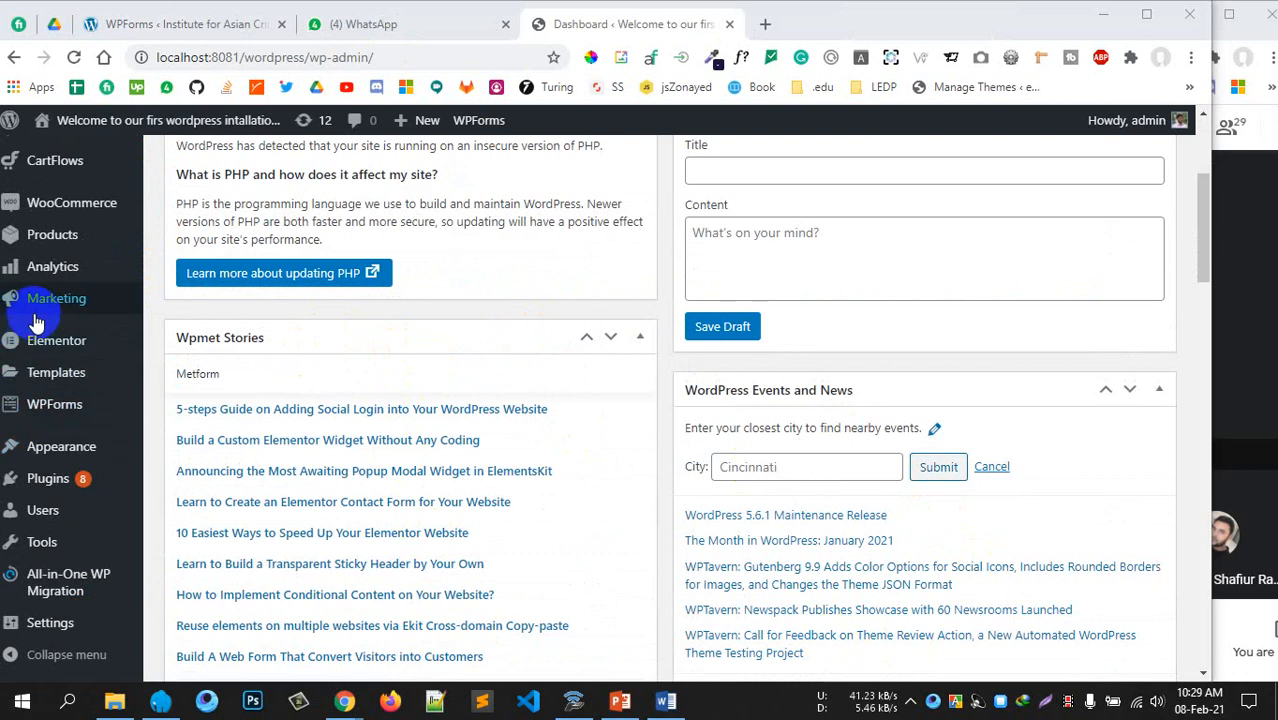
scroll(35, 310, up, 2)
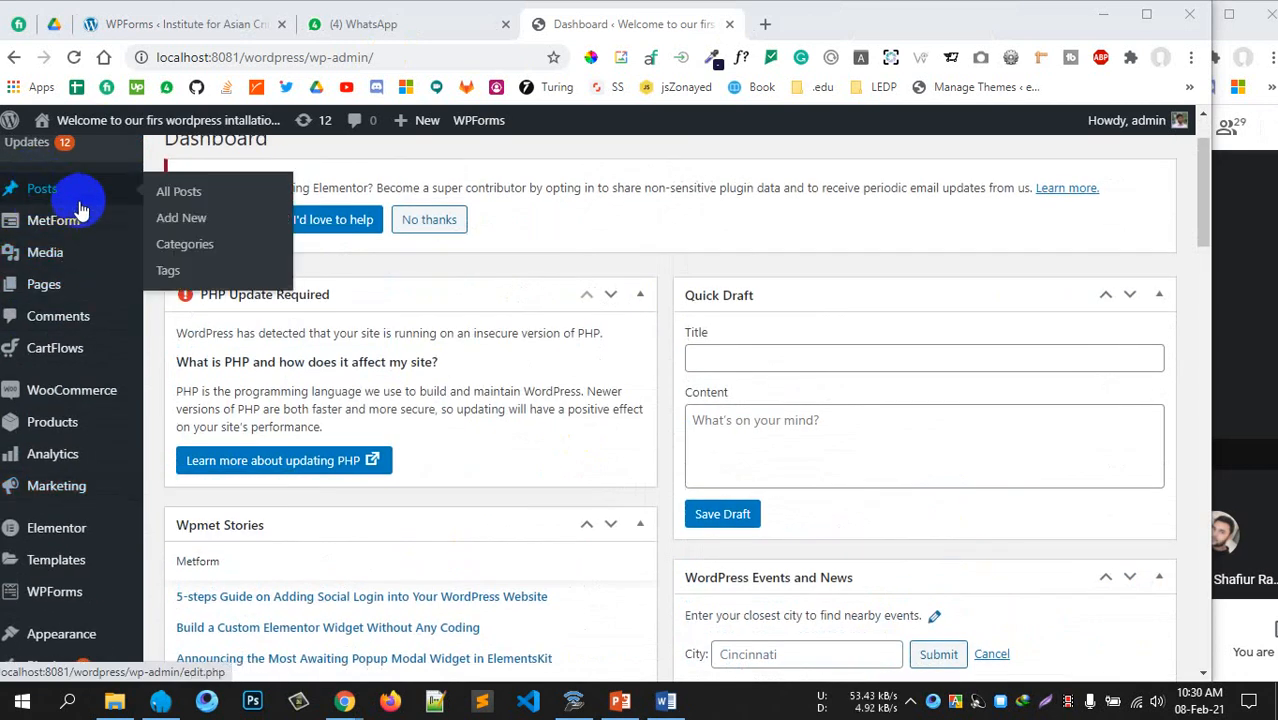
mouse_move(62, 225)
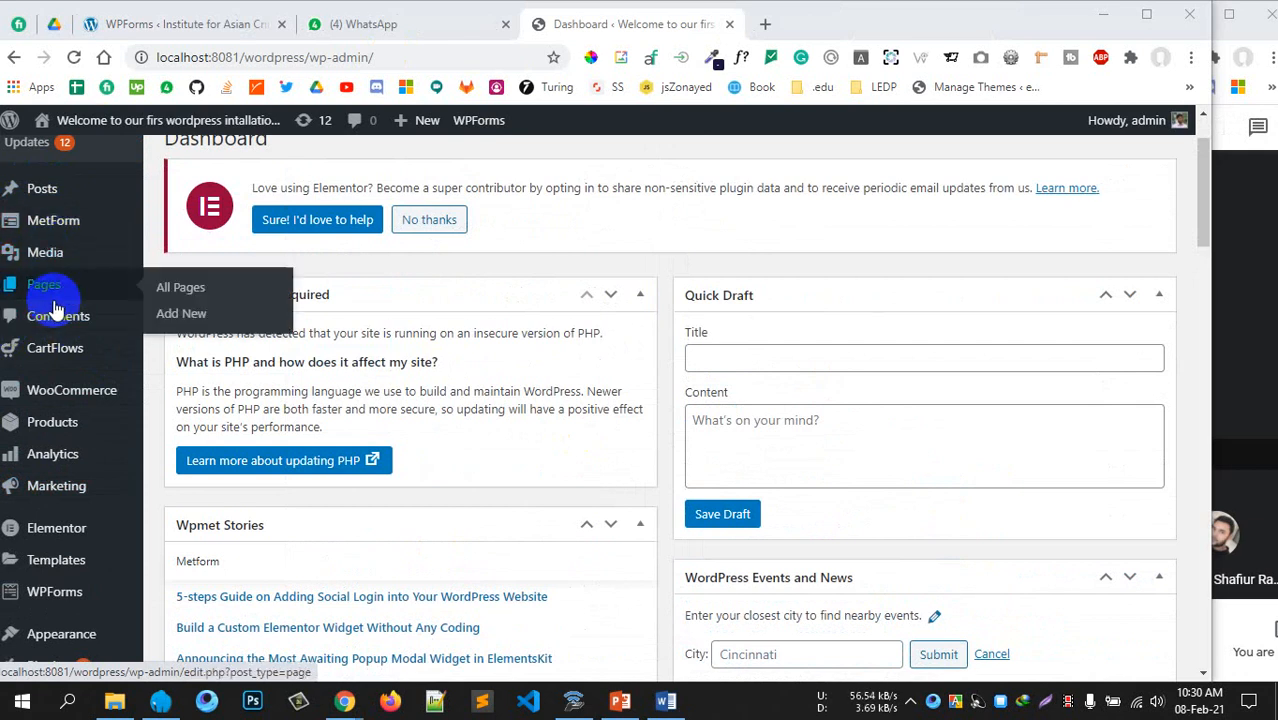
mouse_move(52, 289)
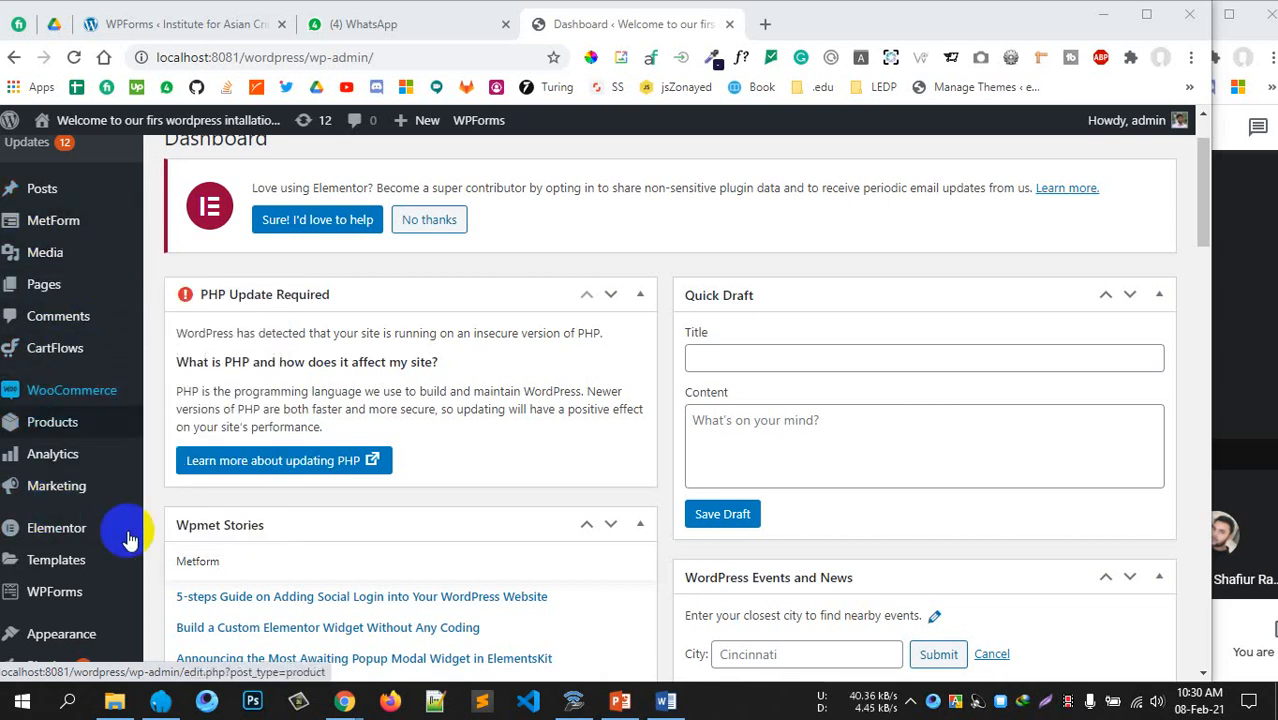
scroll(40, 510, down, 3)
scroll(28, 500, up, 3)
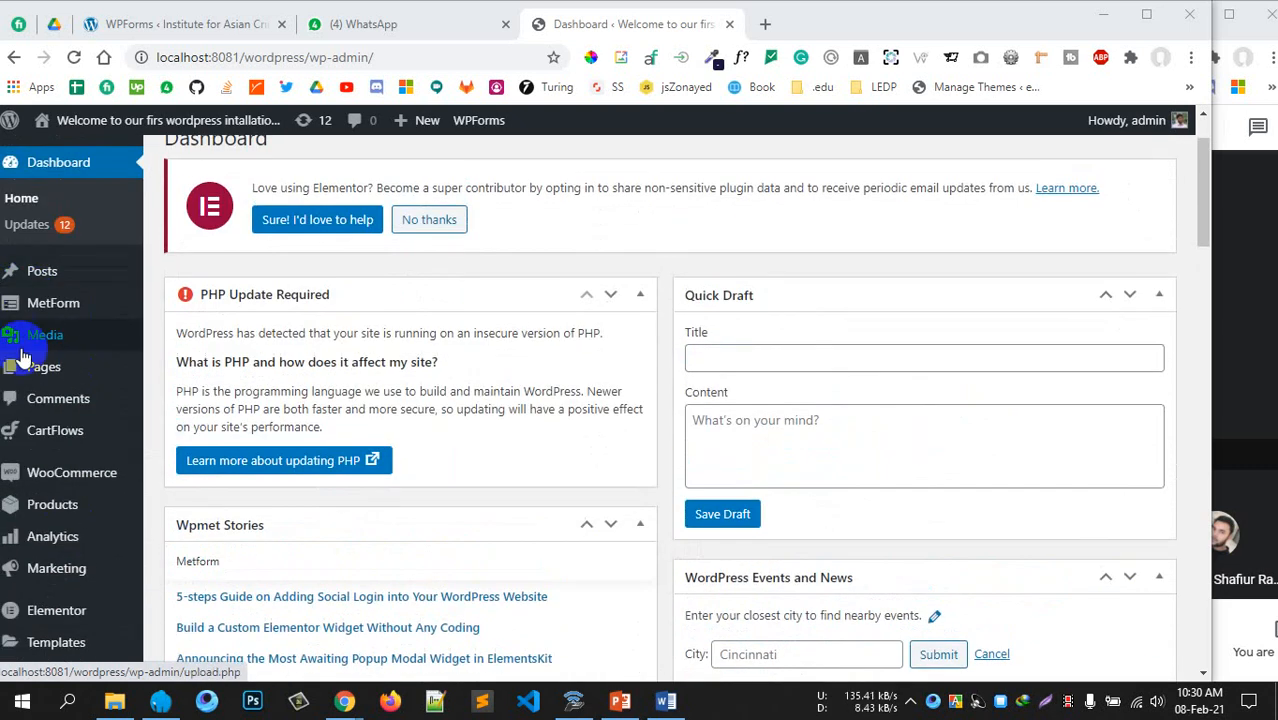
scroll(395, 497, down, 7)
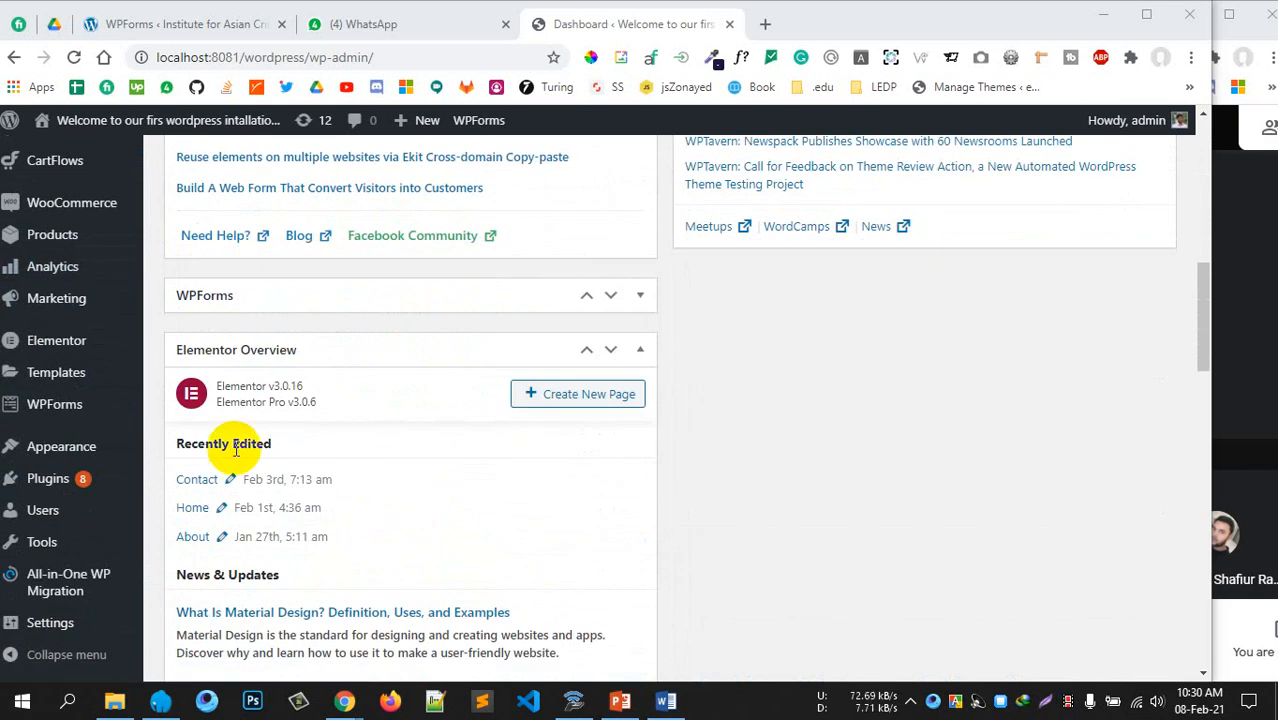
scroll(350, 528, up, 3)
scroll(260, 510, down, 2)
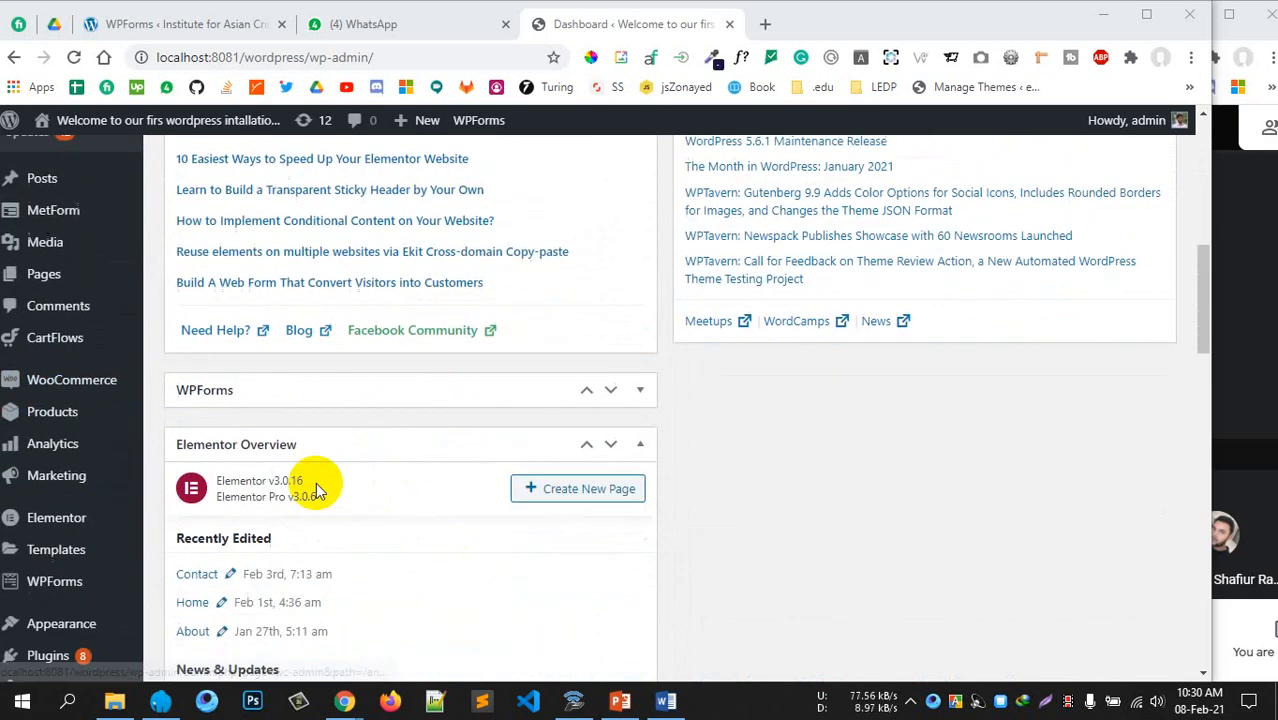
scroll(60, 290, up, 3)
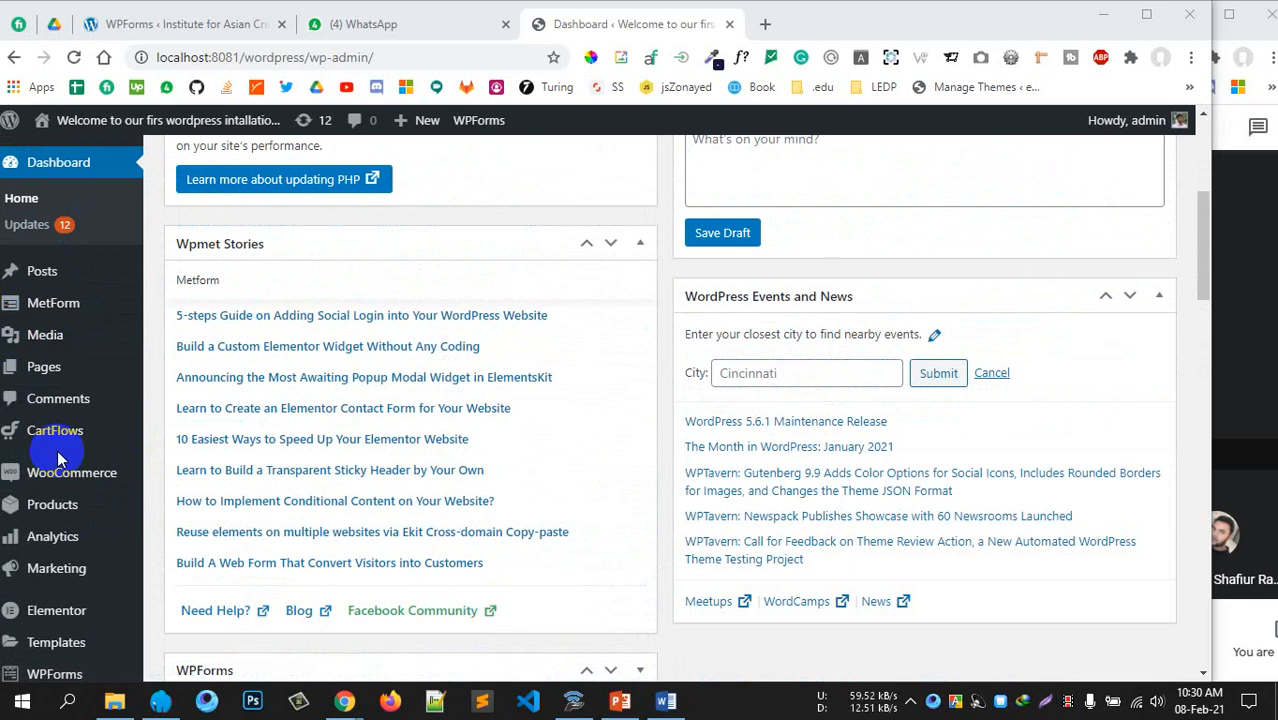
scroll(50, 440, down, 2)
scroll(50, 445, down, 3)
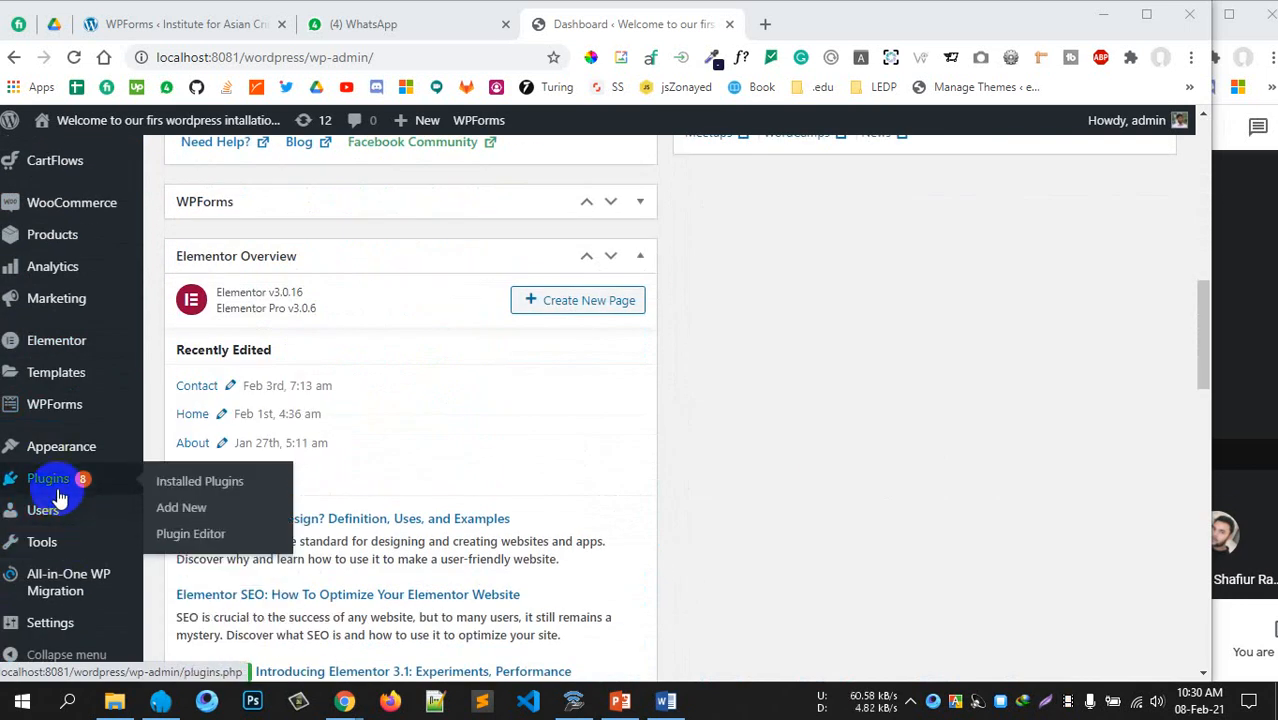
On Plugins > Add New, search the plugin directory for 'custom post type ui'
click(181, 507)
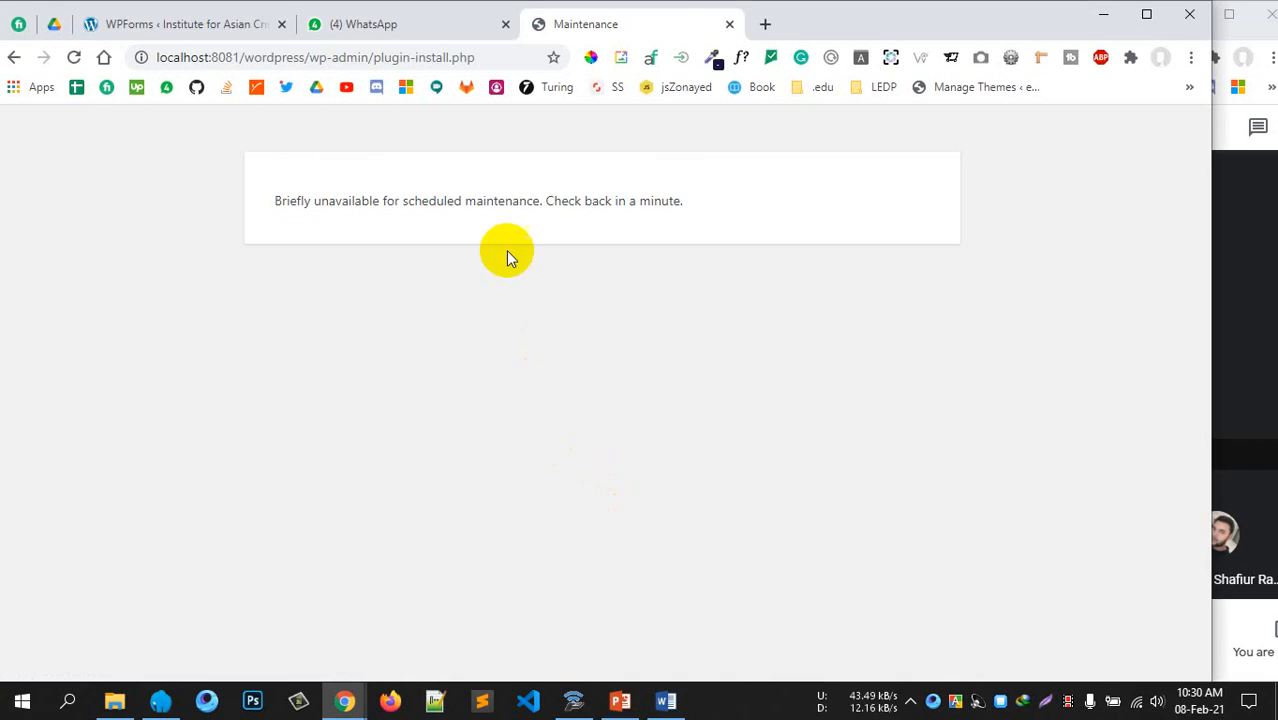
key(F5)
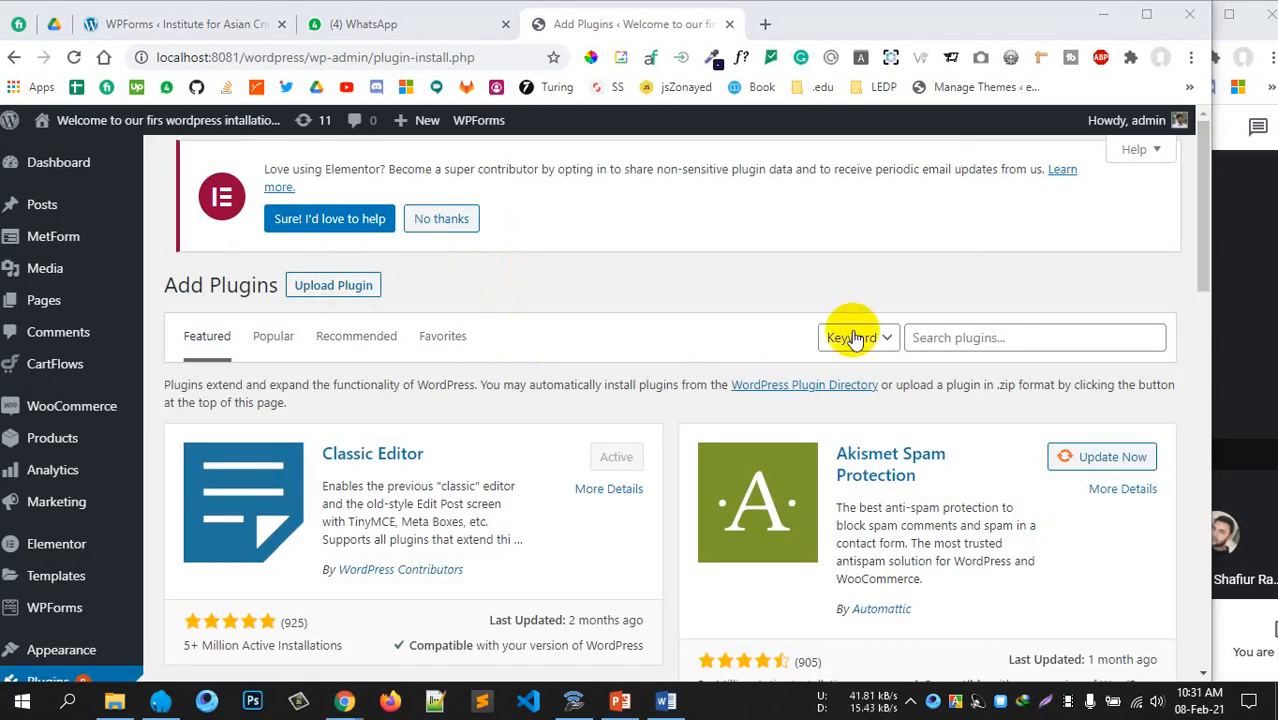
click(948, 339)
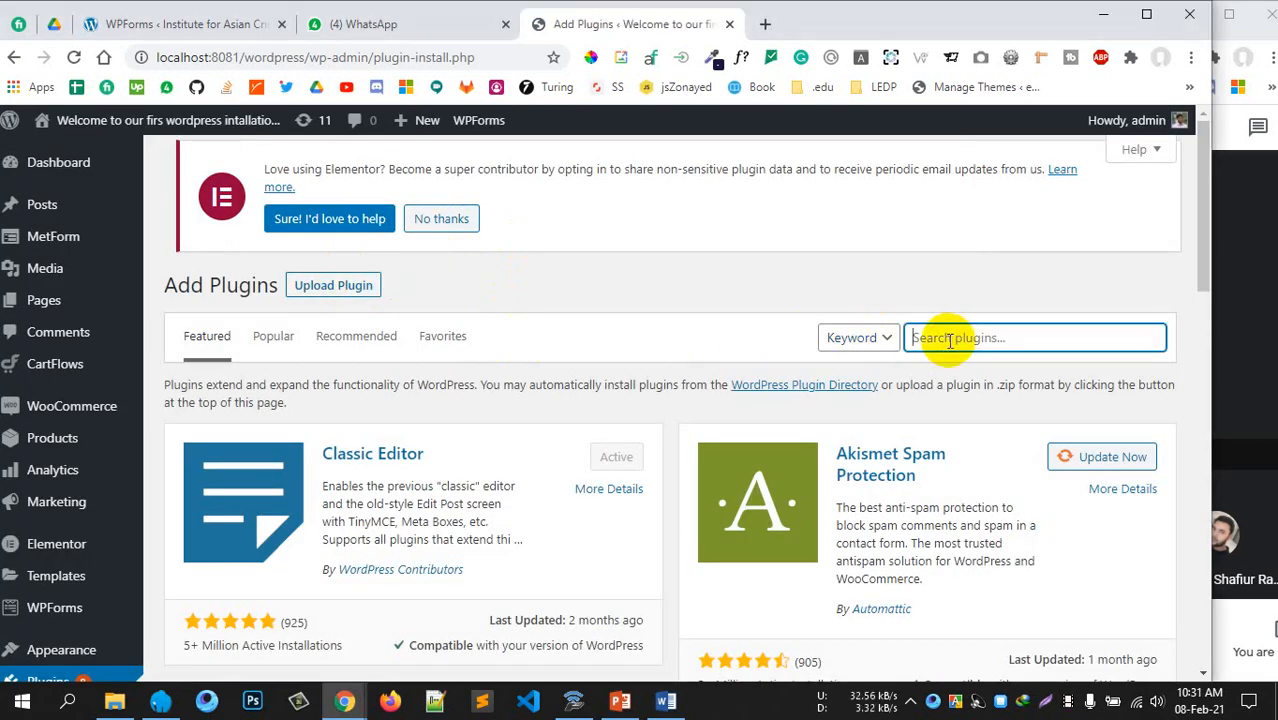
text(custom )
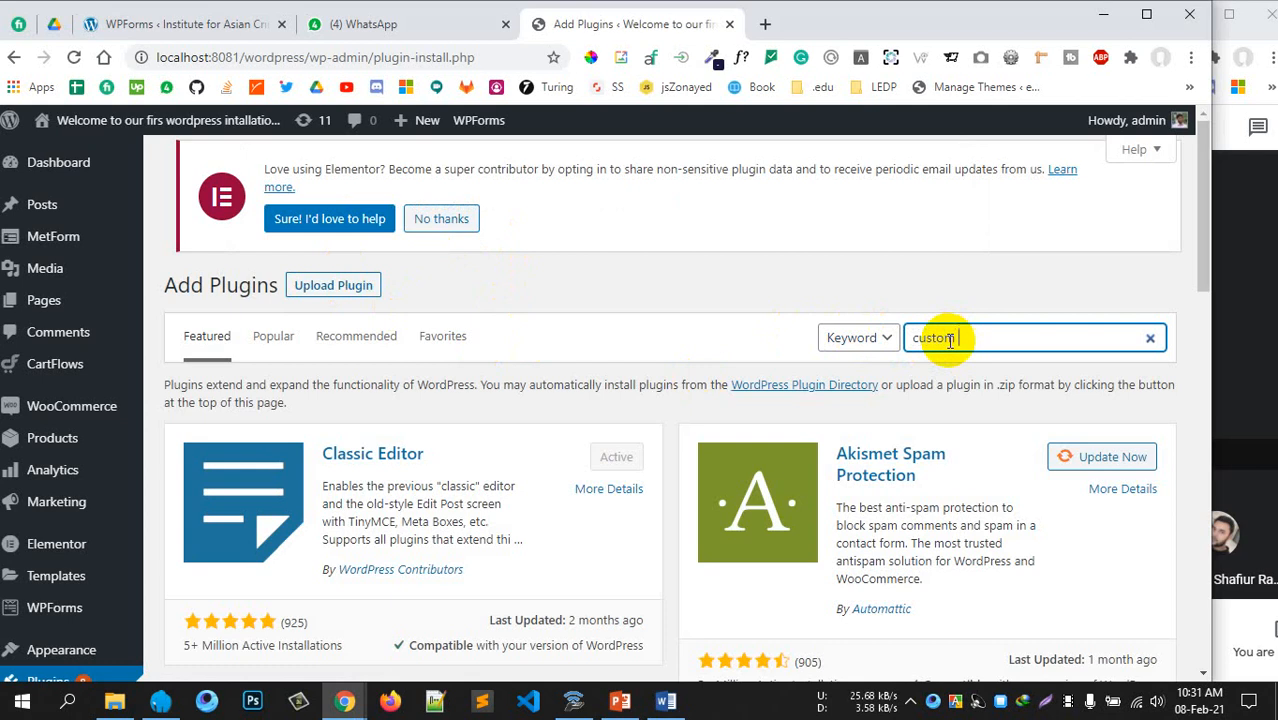
text(post type us)
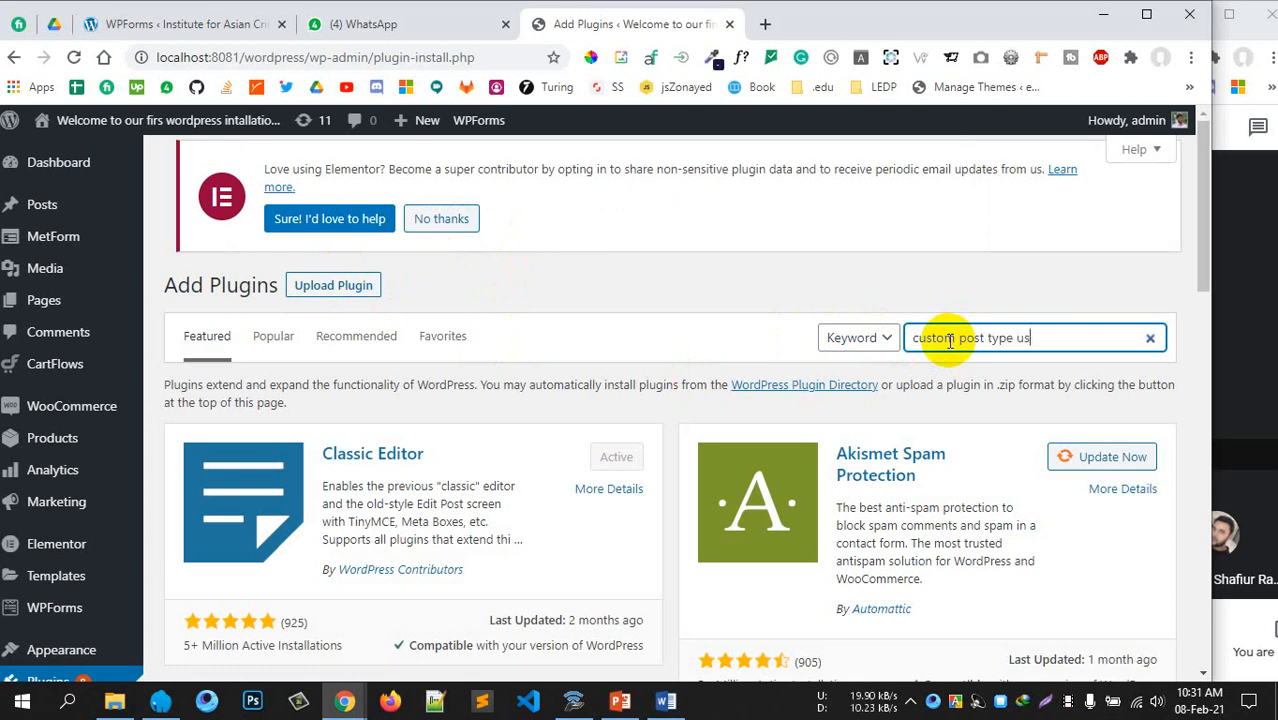
key(BackSpace)
text(i)
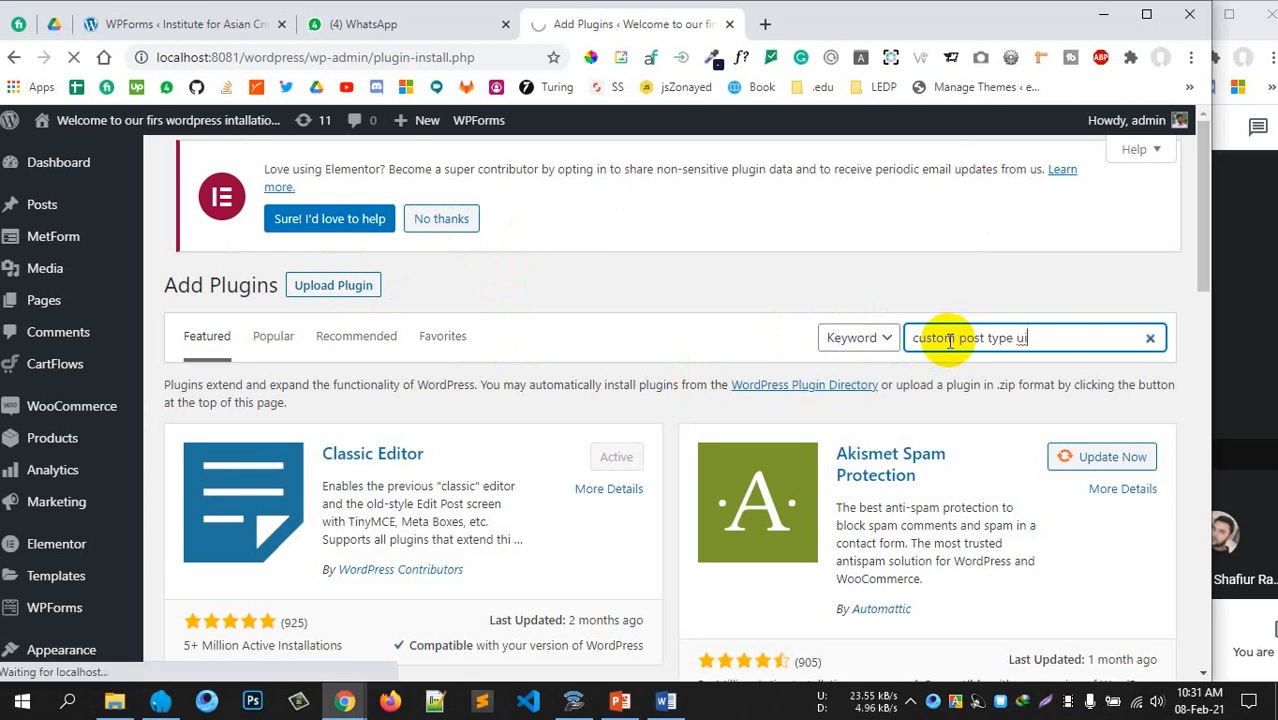
key(F11)
key(F11)
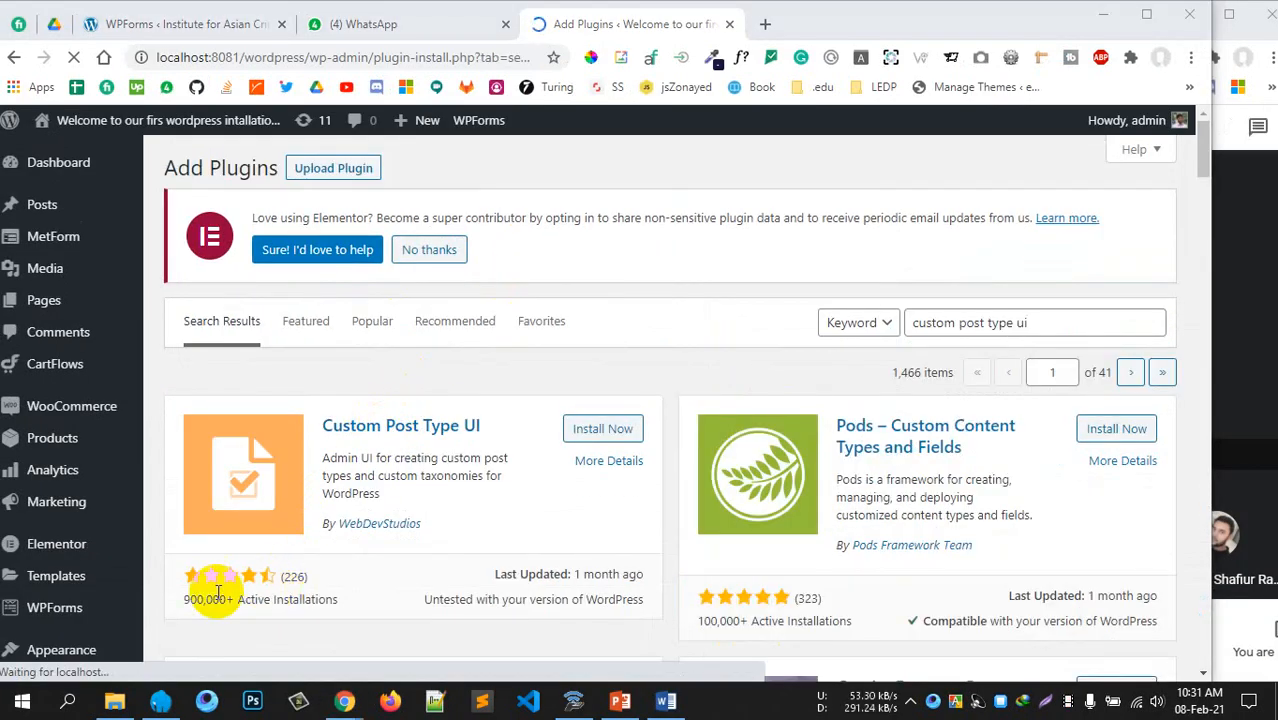
Install Custom Post Type UI (900,000+ active installations) and activate it
drag(186, 600, 240, 600)
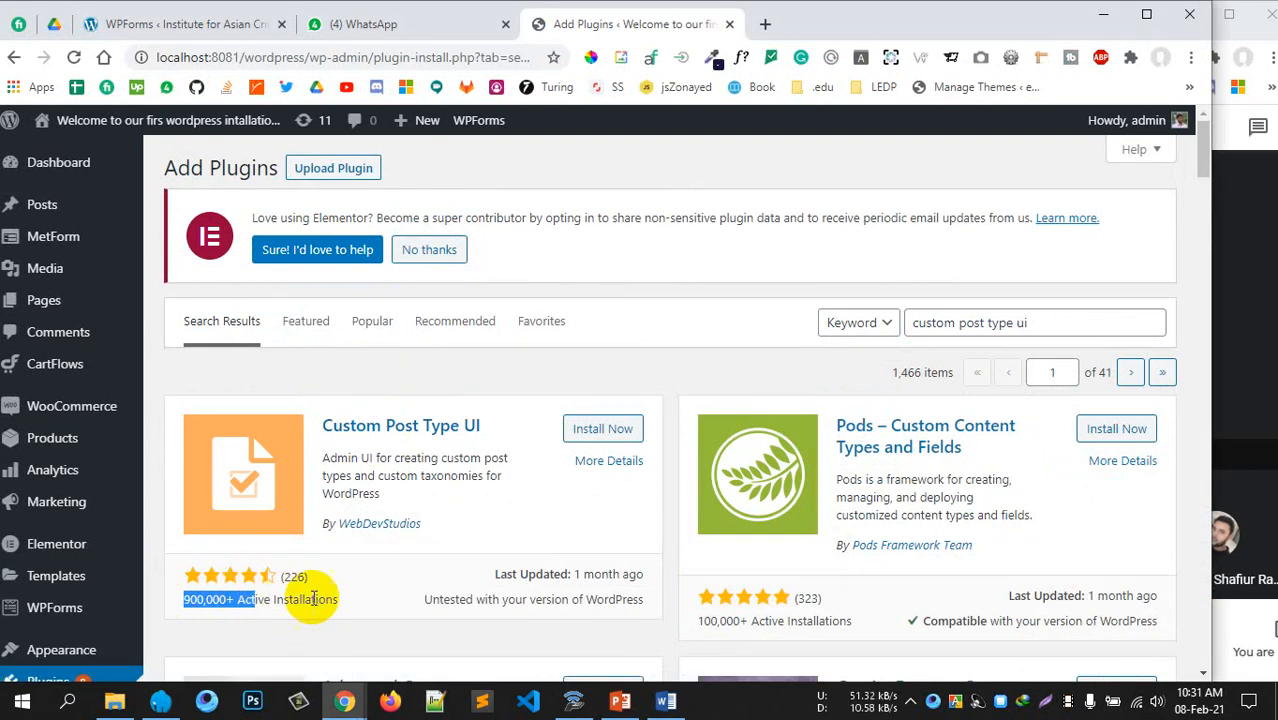
click(296, 583)
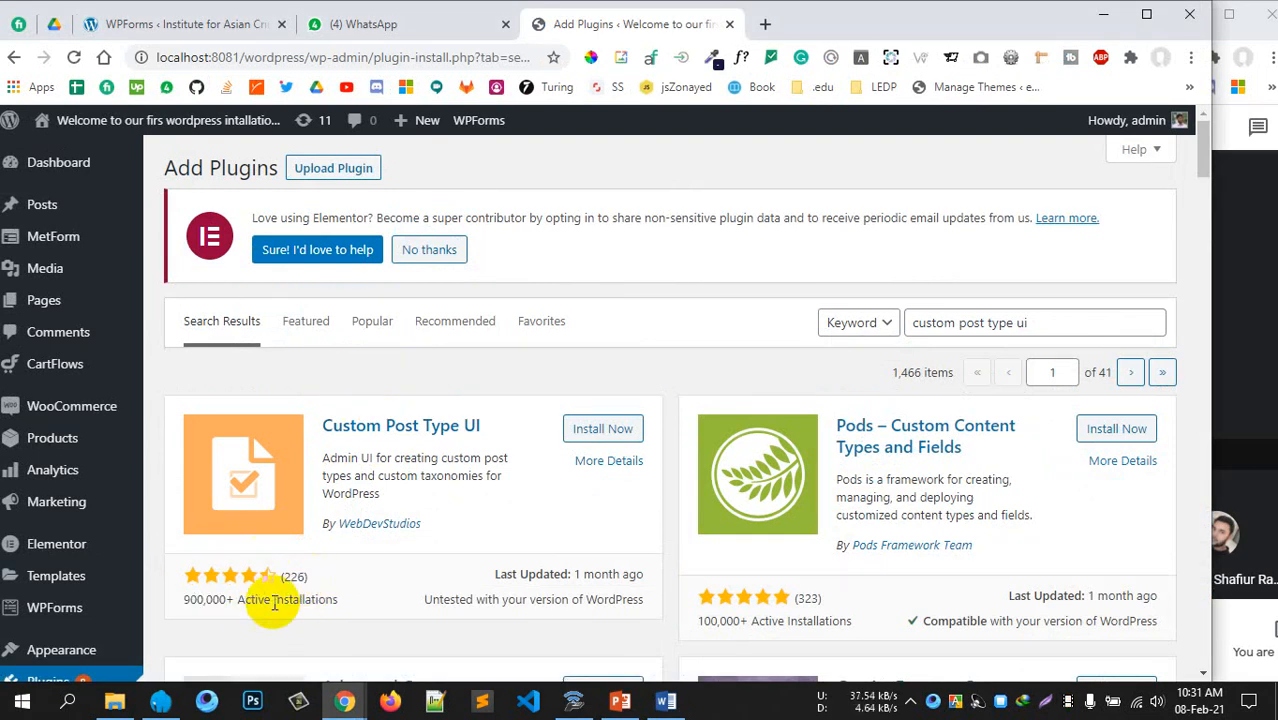
click(603, 428)
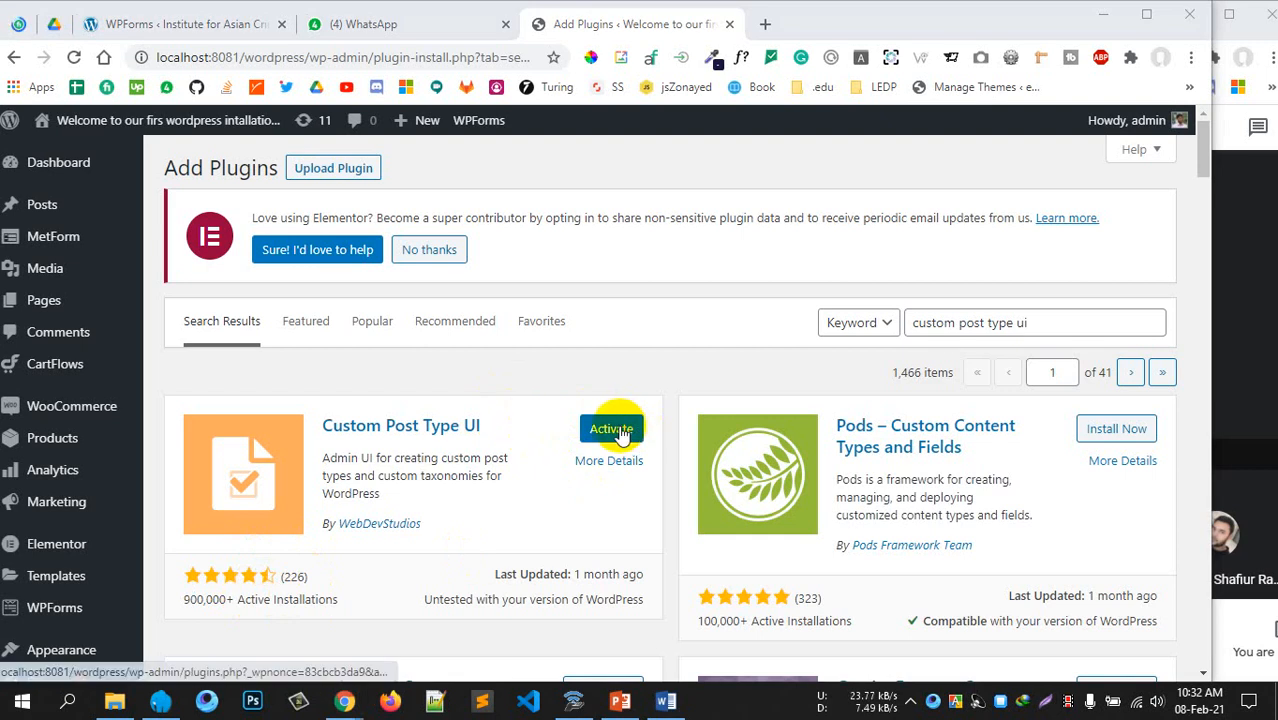
click(608, 428)
scroll(569, 437, down, 2)
scroll(569, 430, up, 2)
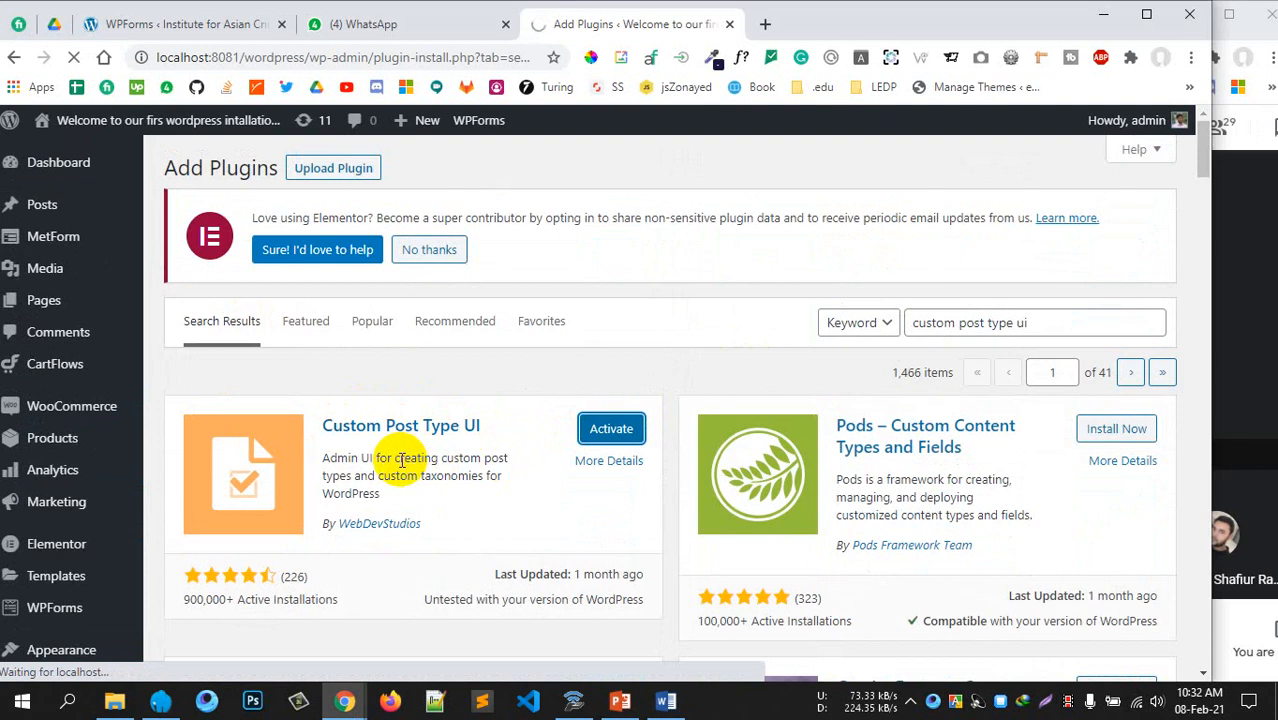
scroll(328, 448, down, 3)
Check that Custom Post Type UI 1.8.2 is active and show its CPT UI submenu
scroll(285, 448, down, 1)
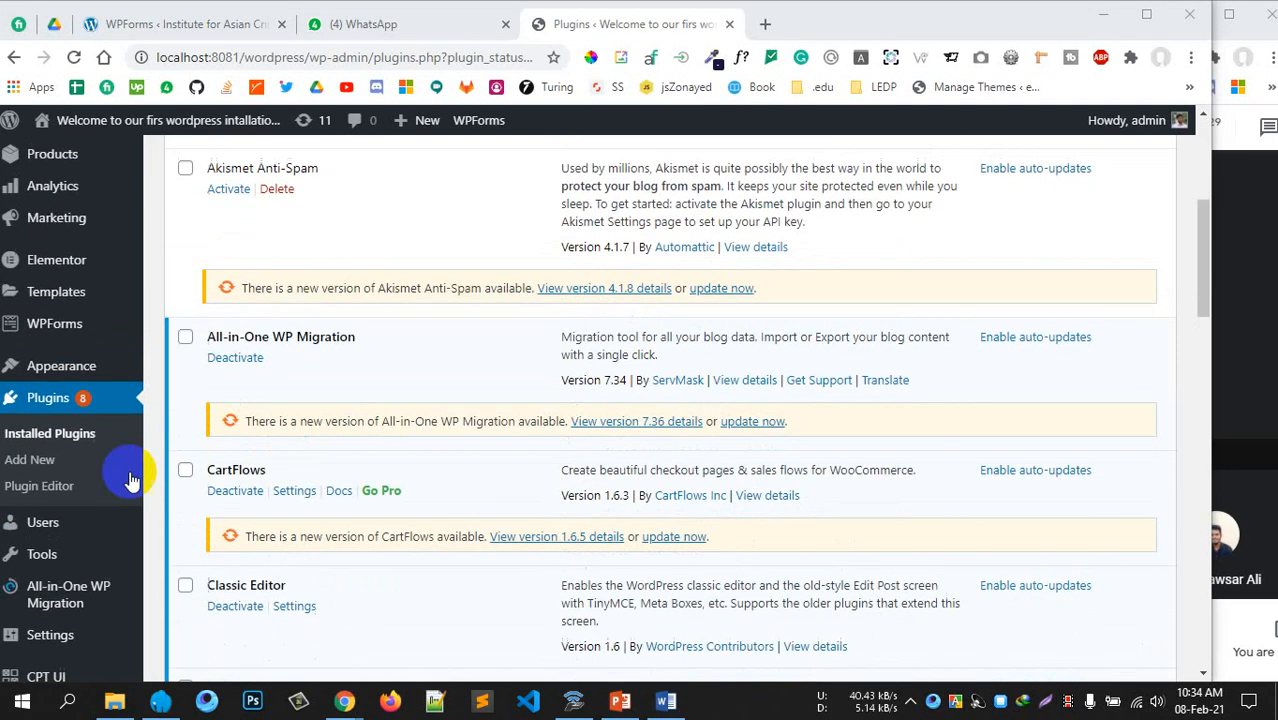
scroll(50, 580, down, 2)
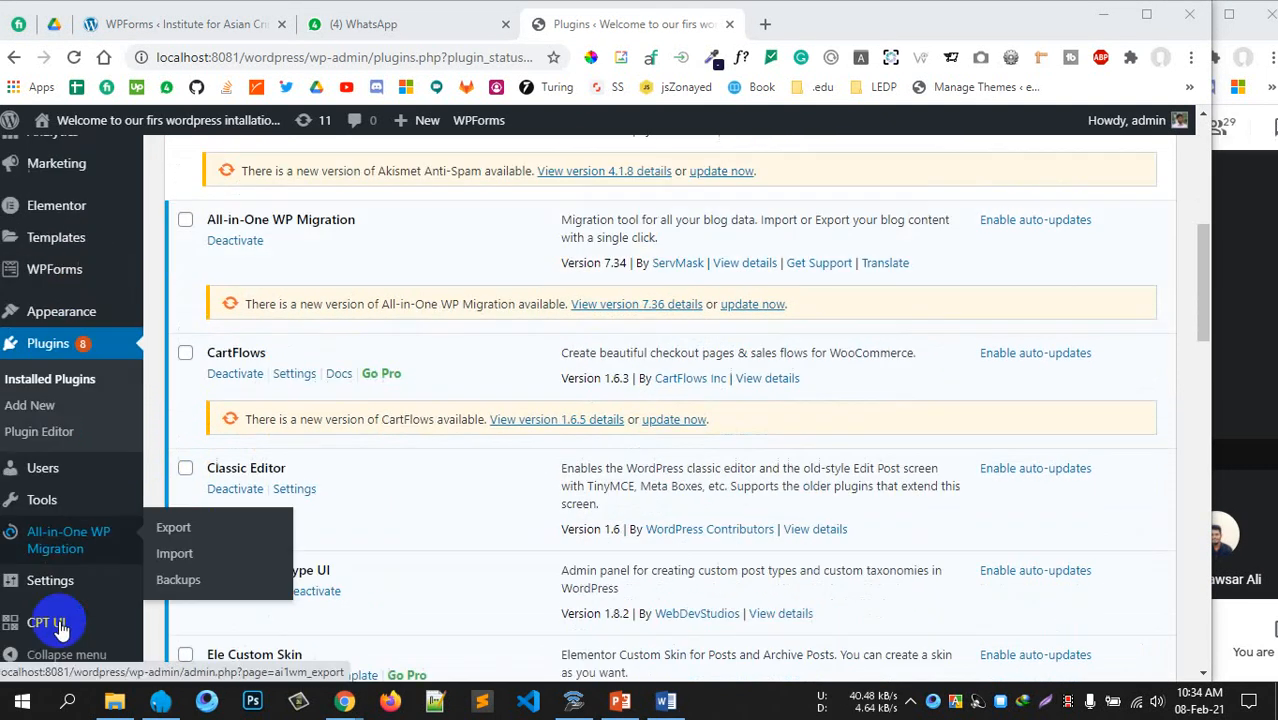
scroll(57, 625, down, 4)
mouse_move(50, 625)
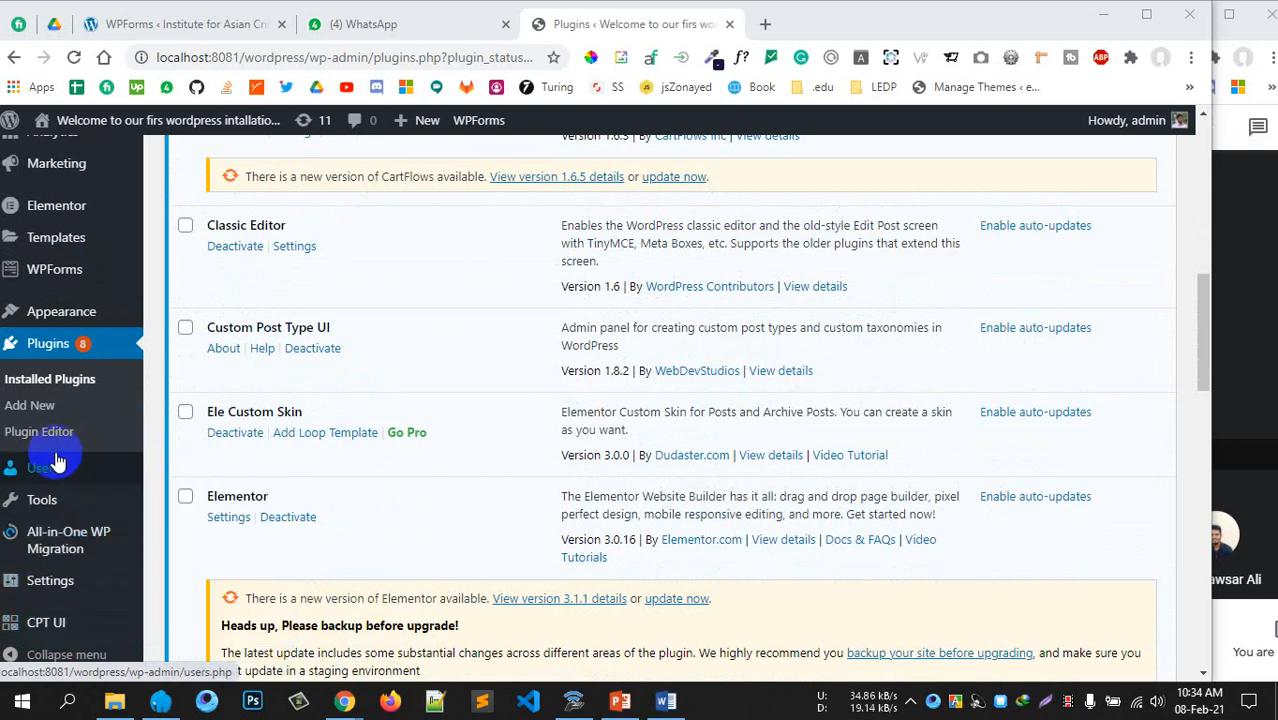
scroll(45, 480, up, 6)
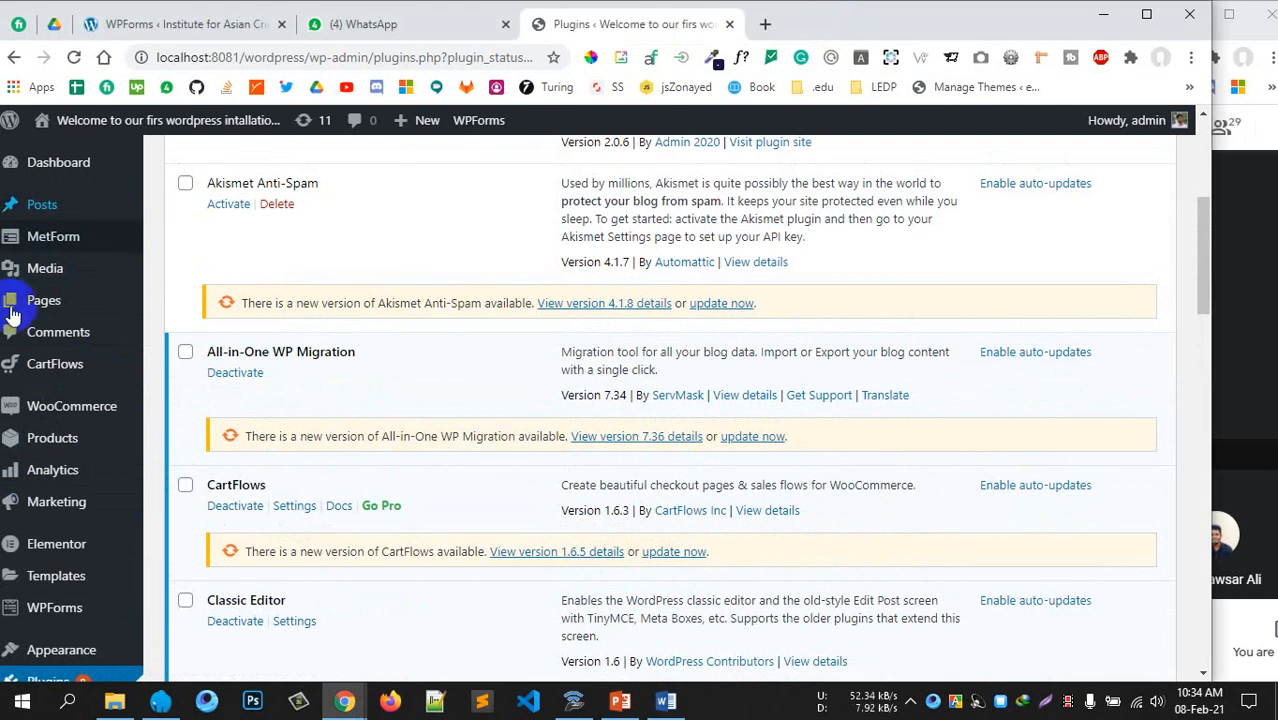
mouse_move(31, 450)
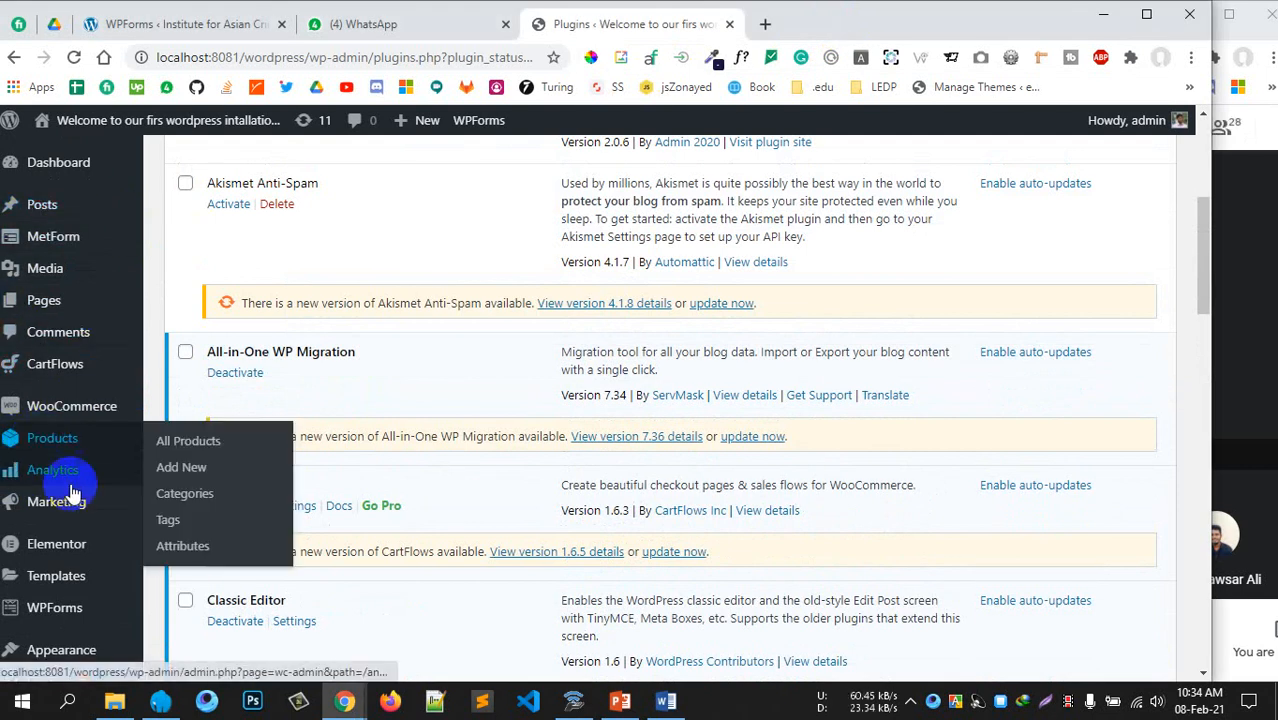
scroll(60, 520, down, 3)
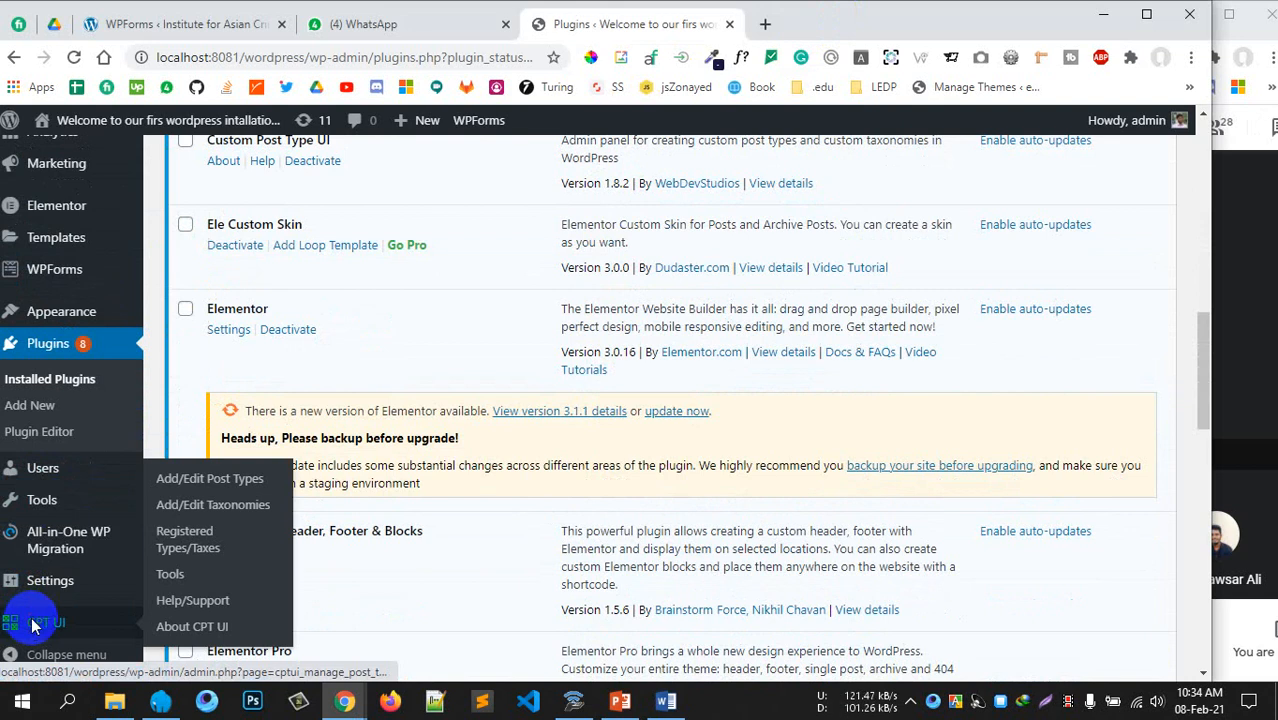
Open CPT UI's Add New Post Type form and mark the wp-admin part of its address
click(185, 480)
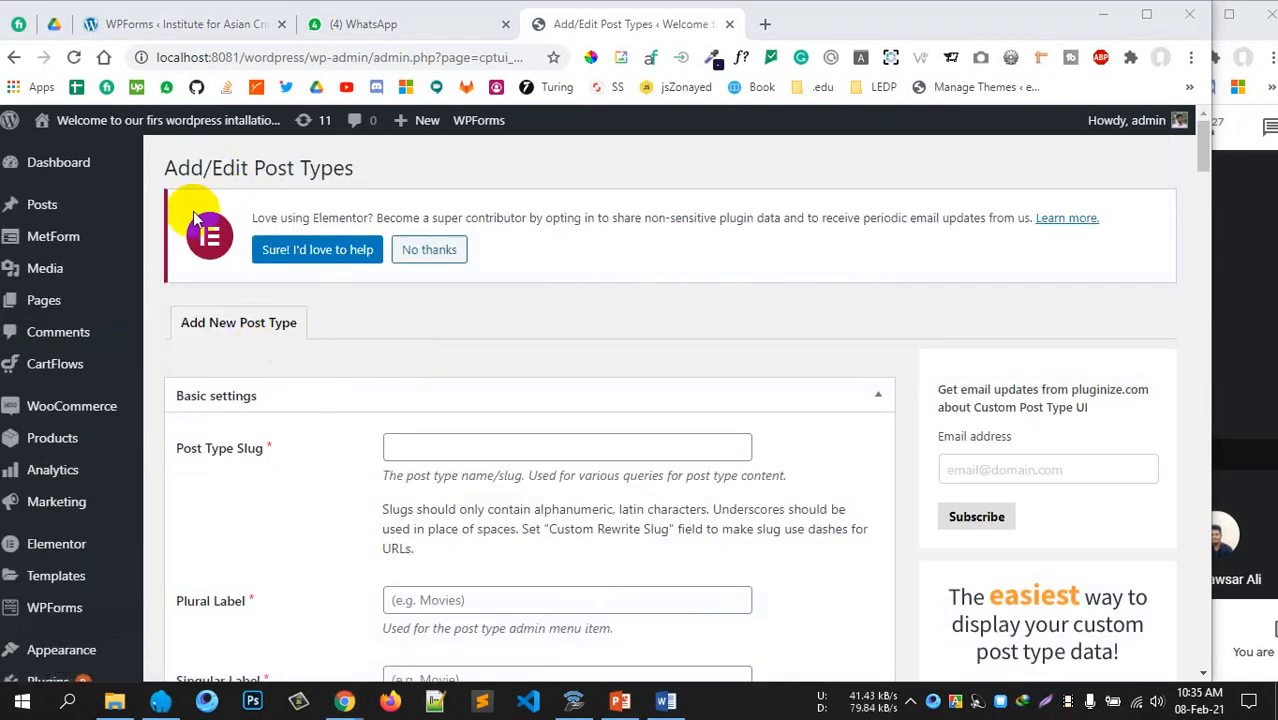
scroll(448, 348, down, 2)
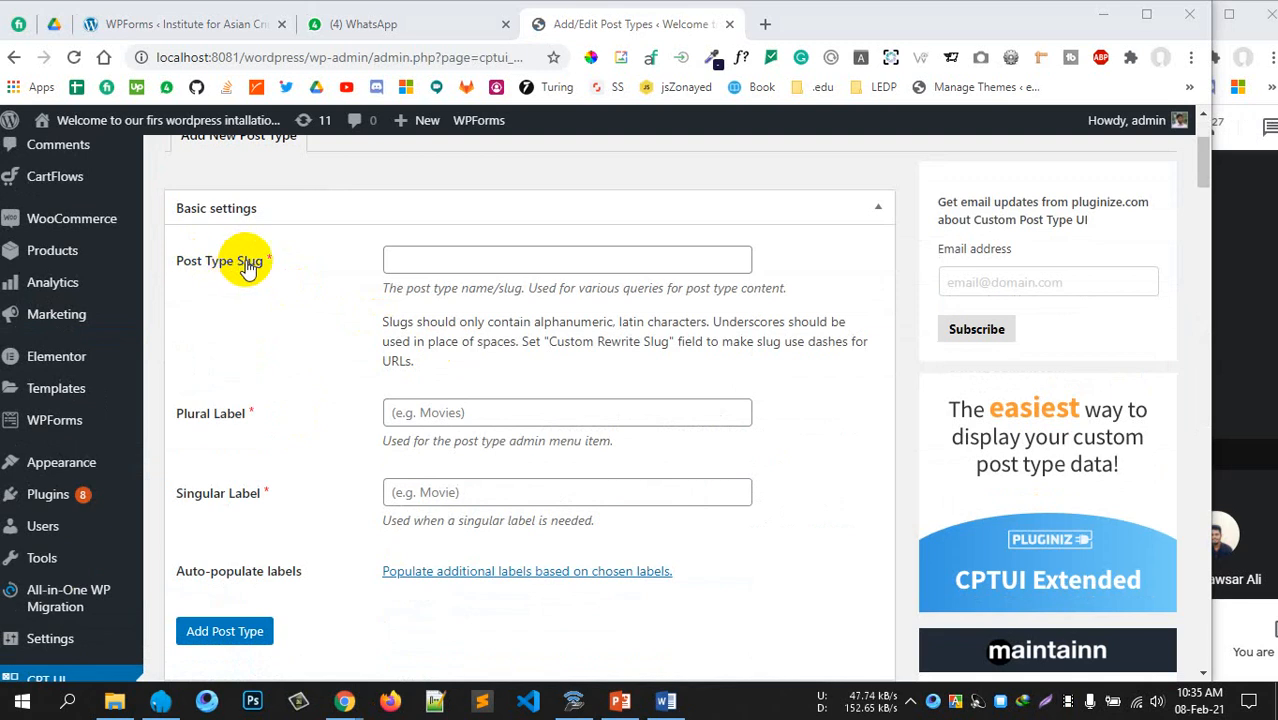
scroll(200, 240, up, 1)
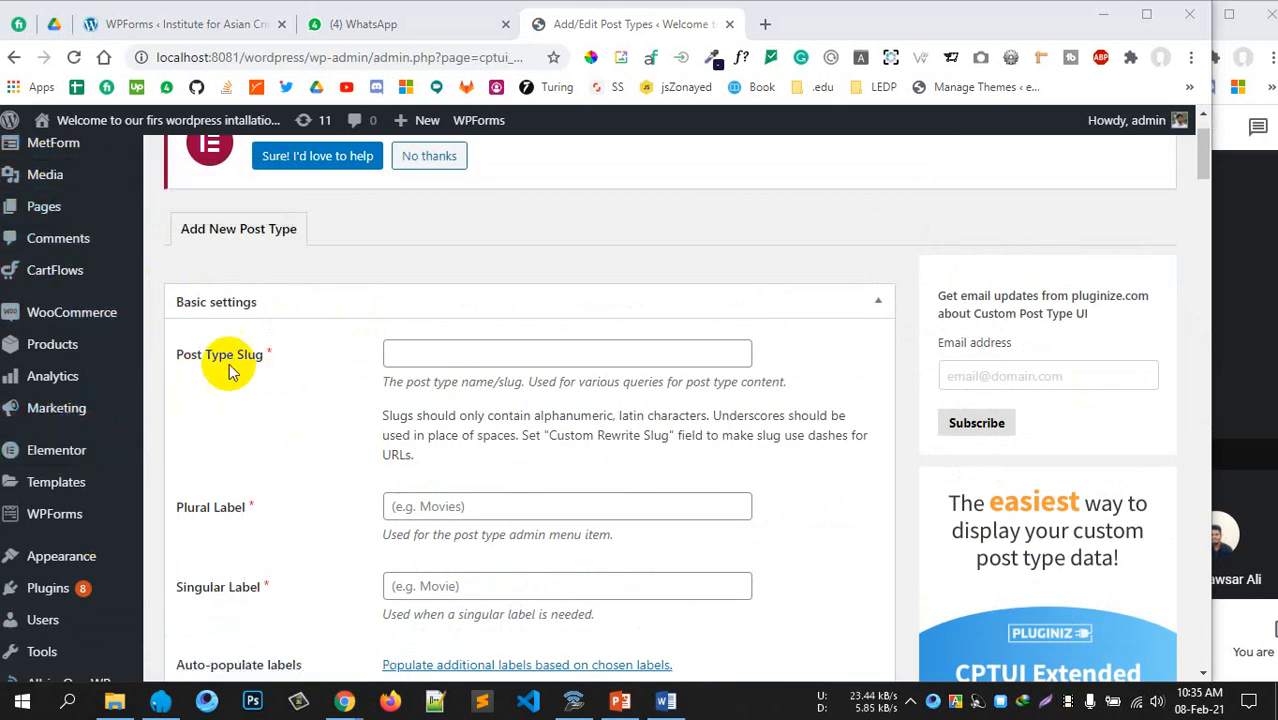
click(510, 356)
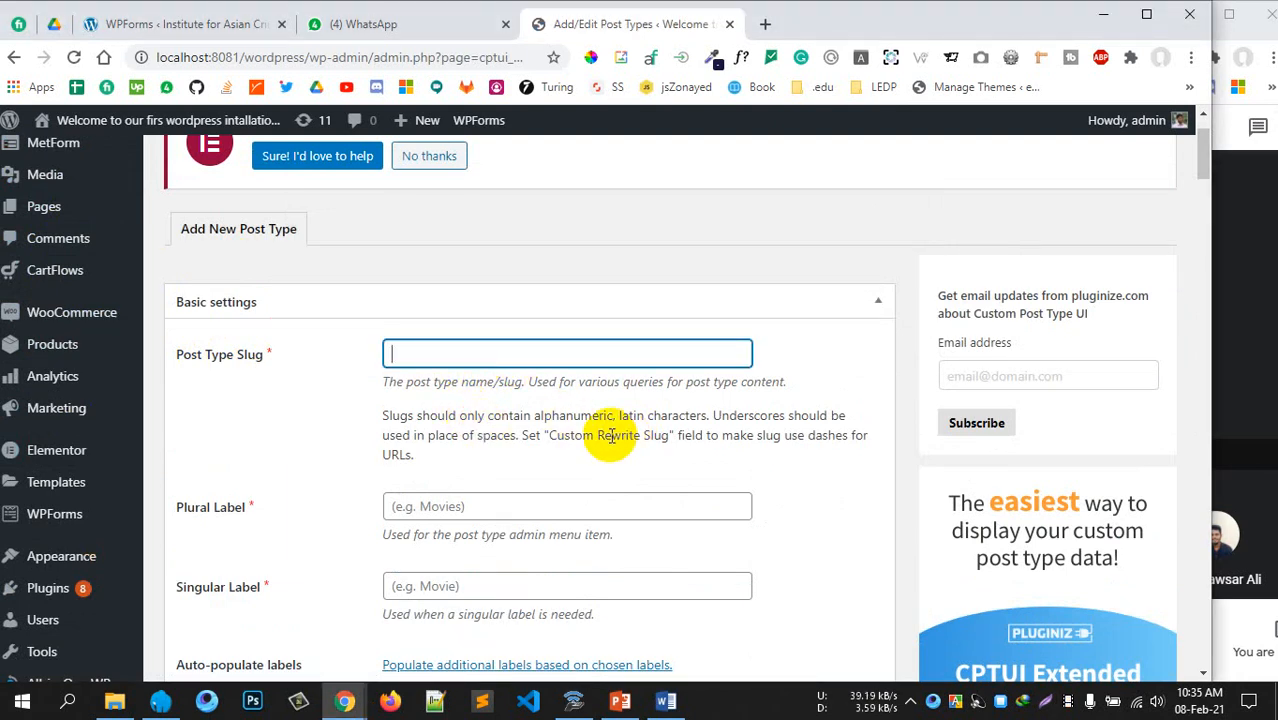
click(473, 60)
click(441, 61)
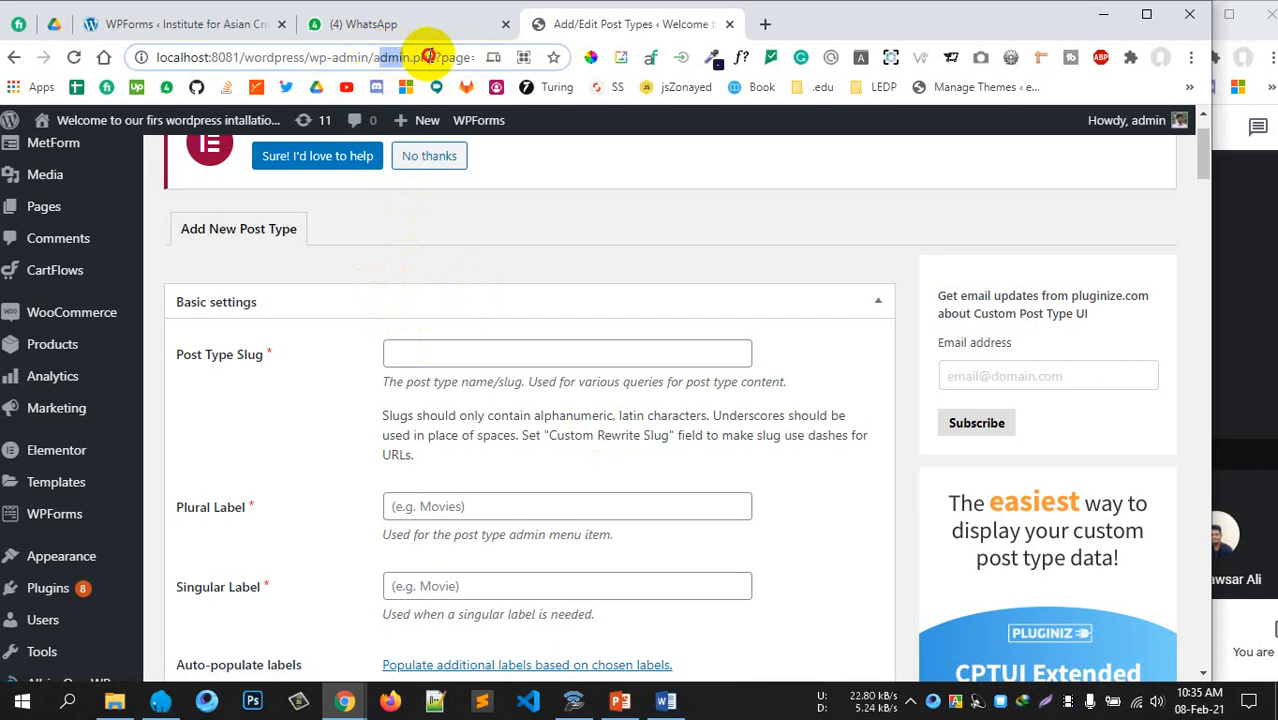
drag(309, 57, 355, 57)
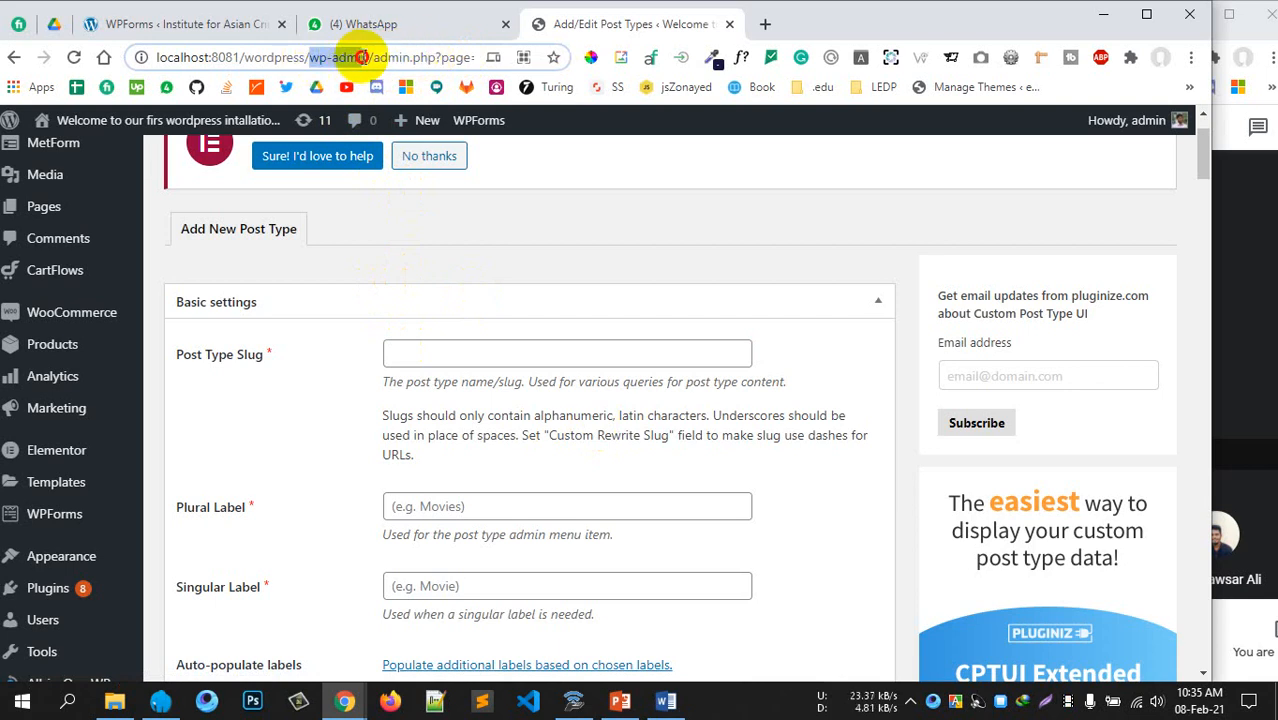
click(531, 225)
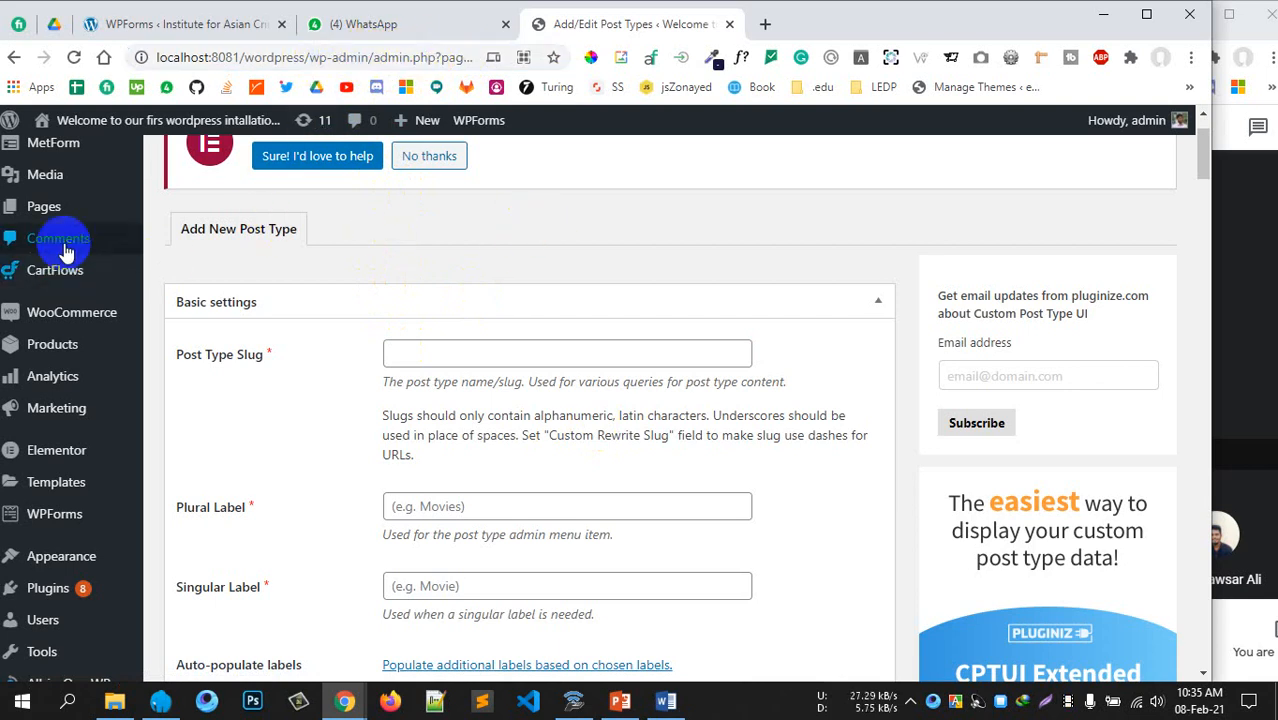
Open WooCommerce home in a new tab, mark 'wc-admin' in its address, then return to the form
mouse_move(72, 183)
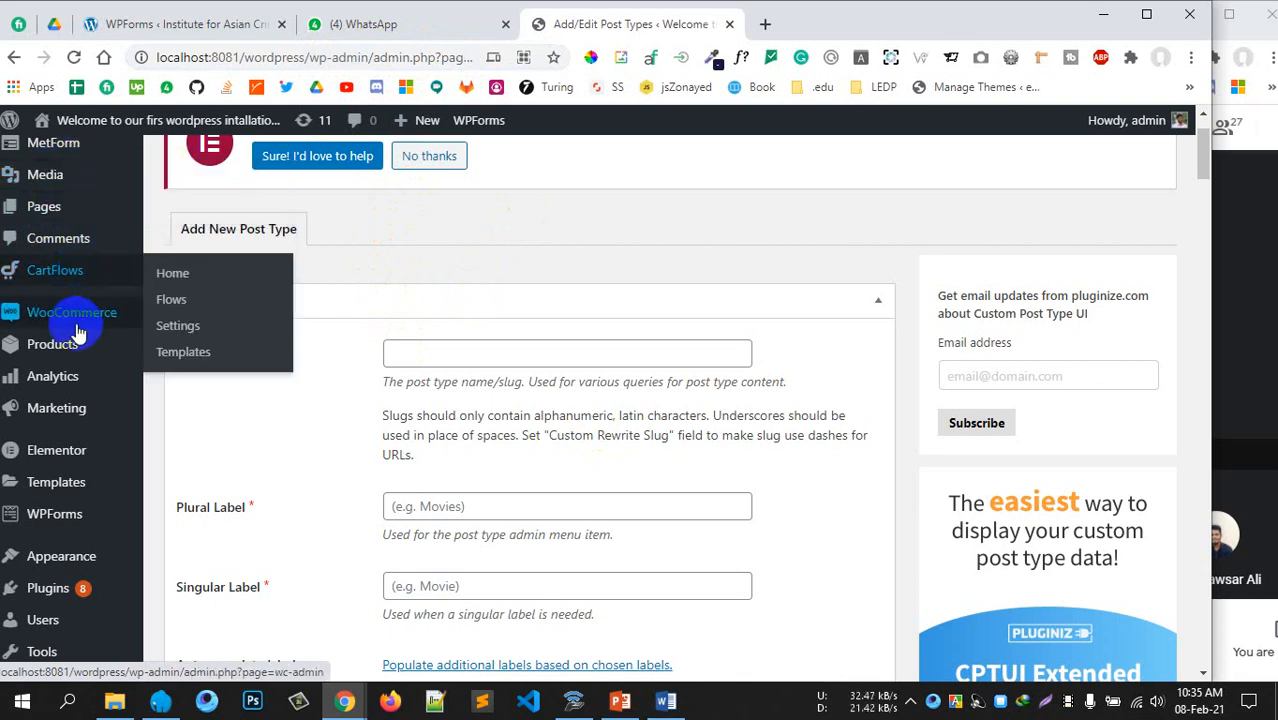
mouse_move(80, 325)
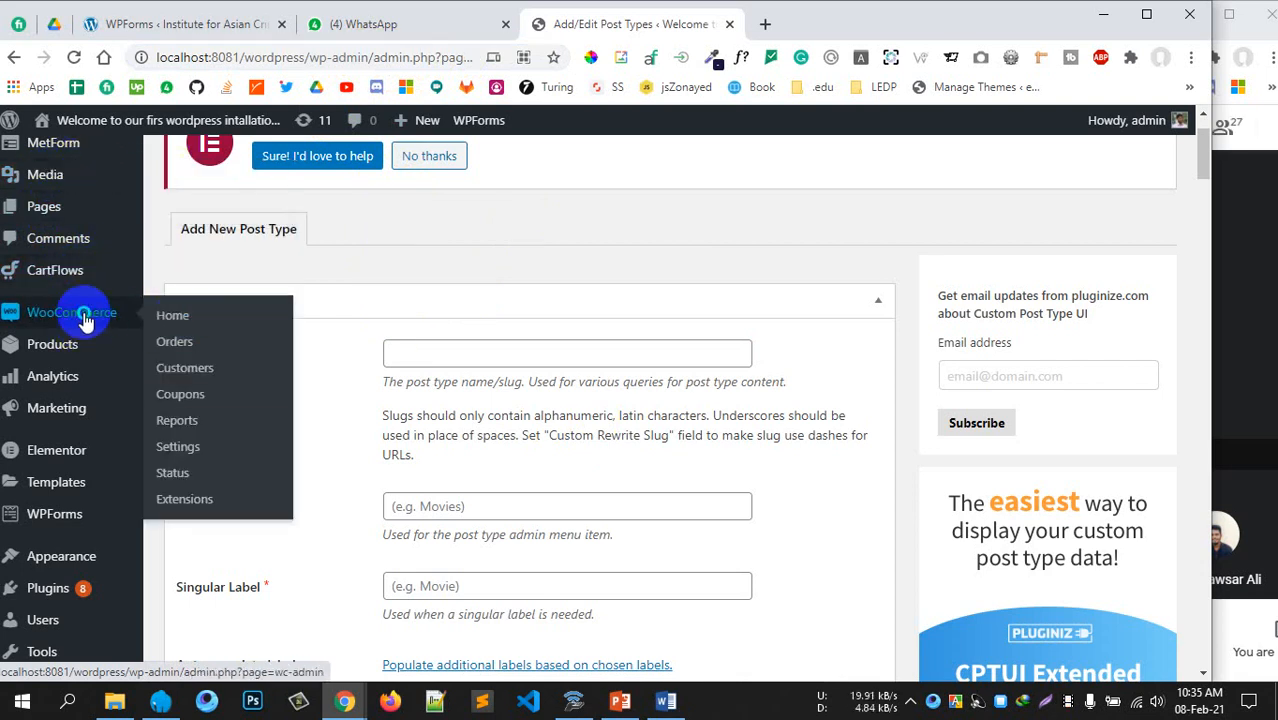
right_click(106, 317)
click(140, 326)
click(844, 23)
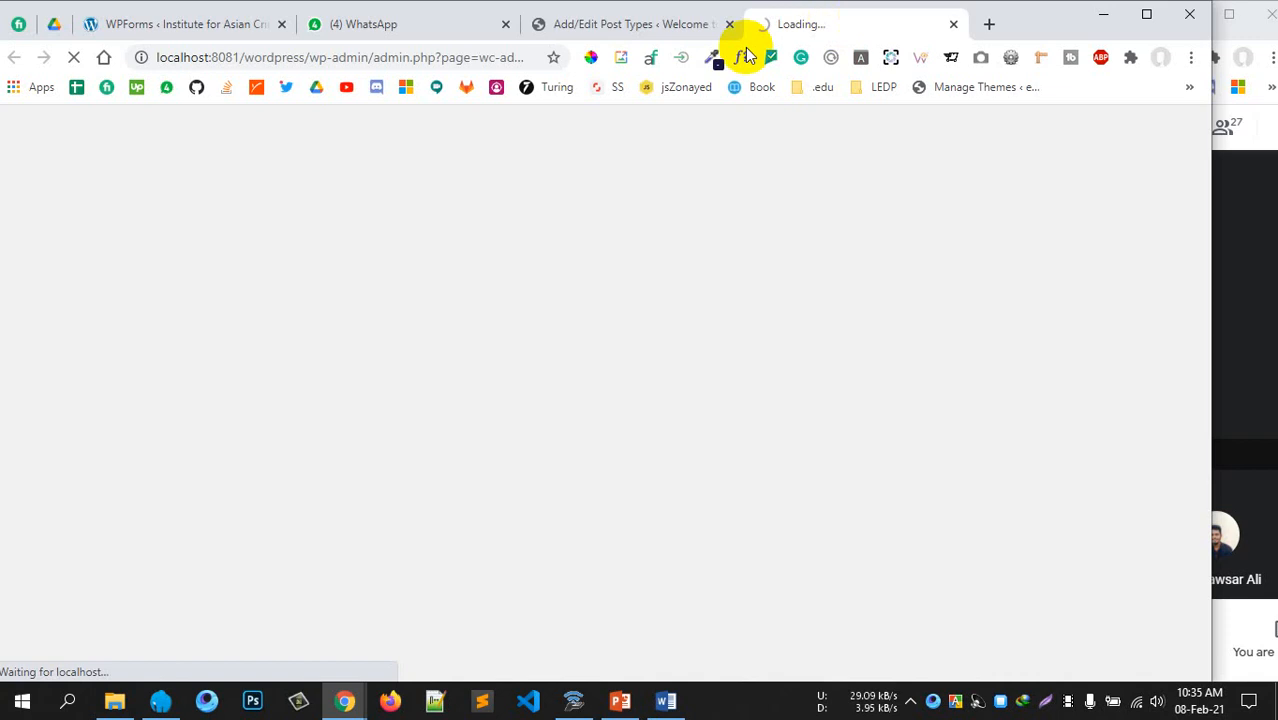
click(508, 58)
click(505, 58)
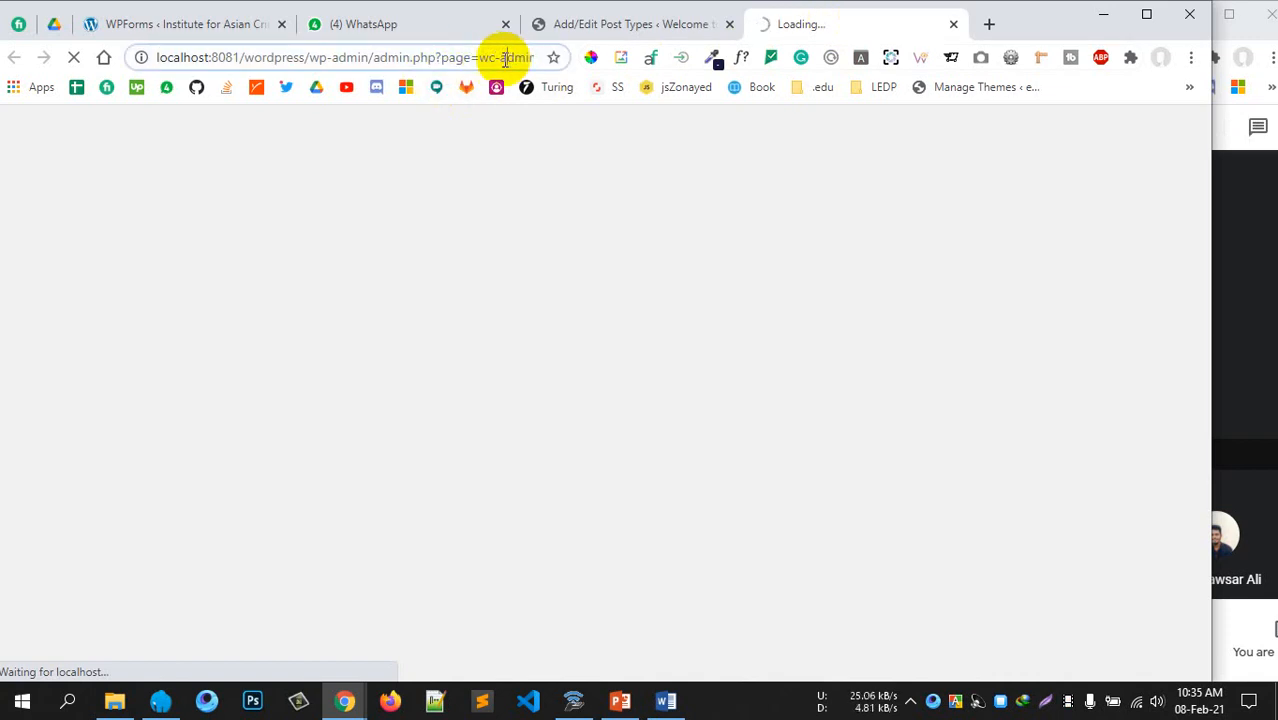
drag(479, 57, 548, 58)
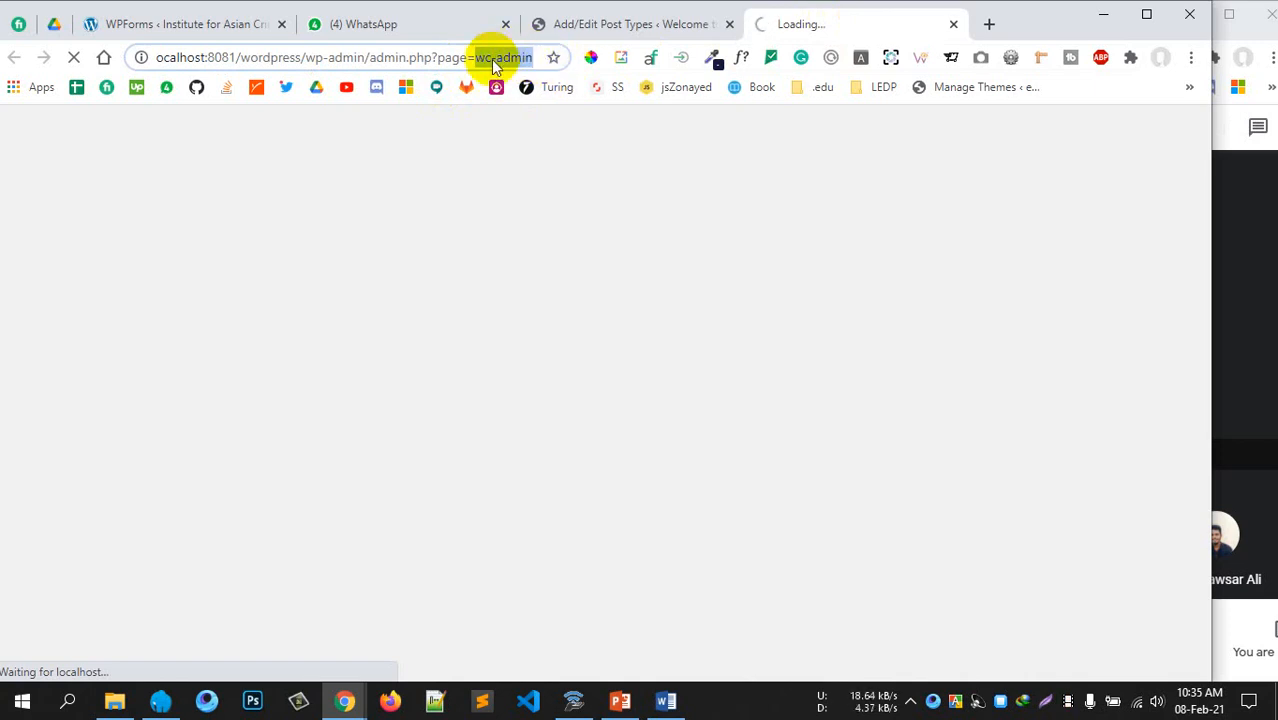
click(603, 27)
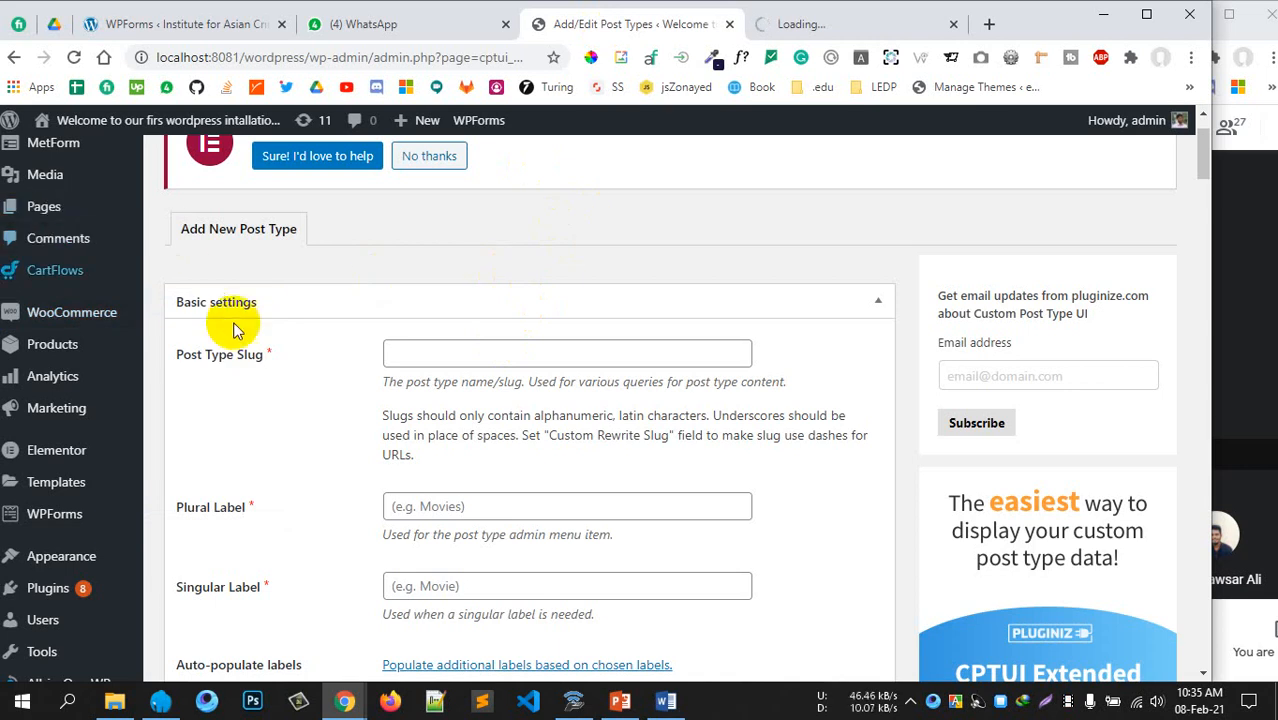
Add a post type with slug 'portfolio', plural 'Portfolios' and singular 'Portfolio'
click(470, 356)
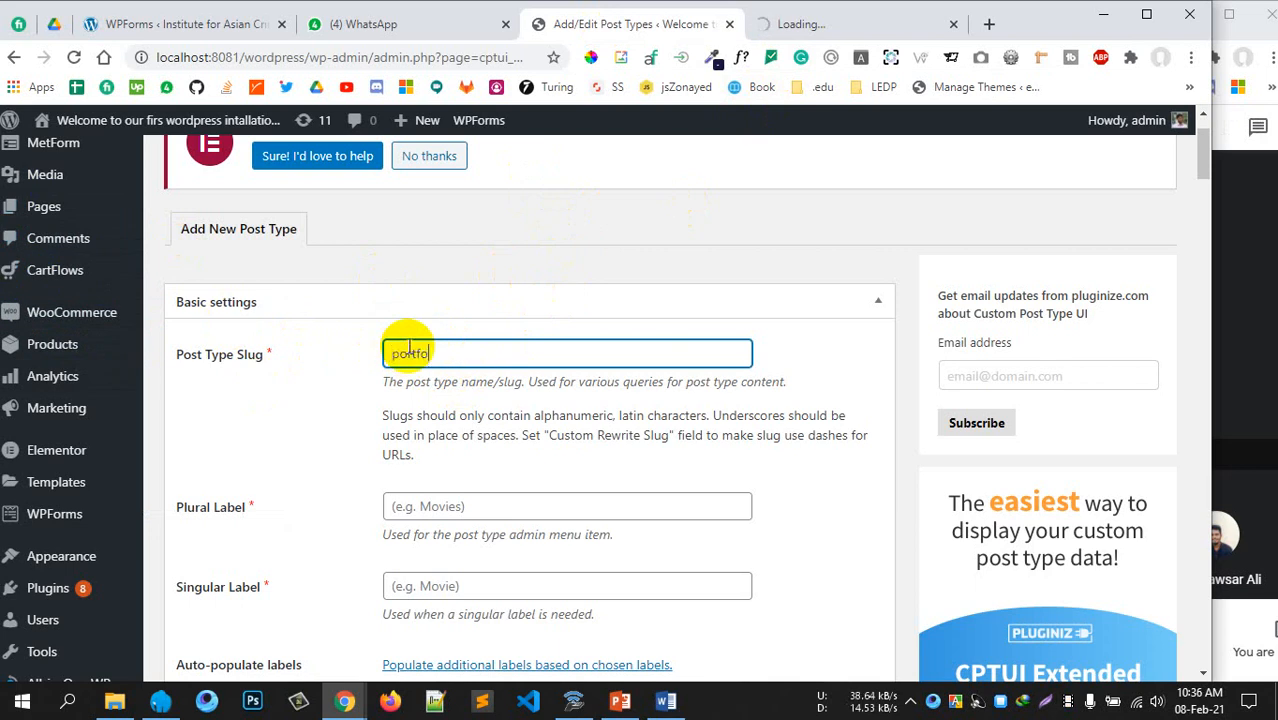
text(o)
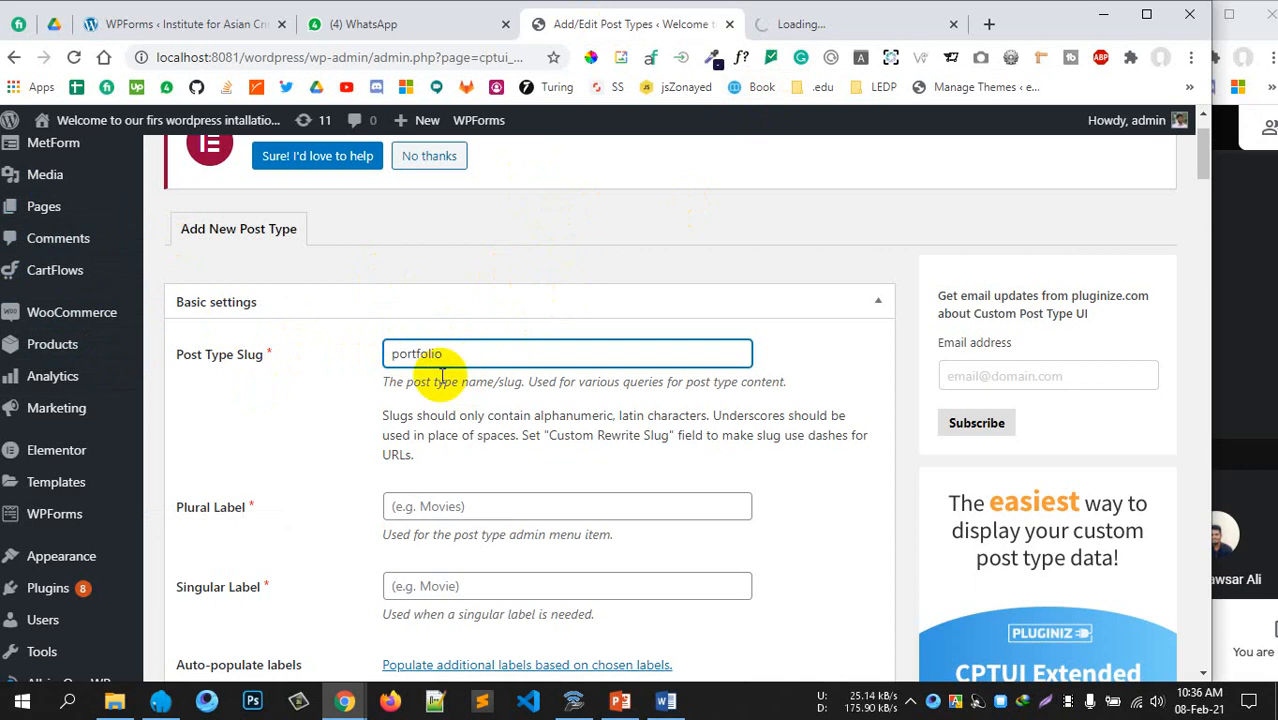
click(571, 405)
scroll(571, 405, down, 1)
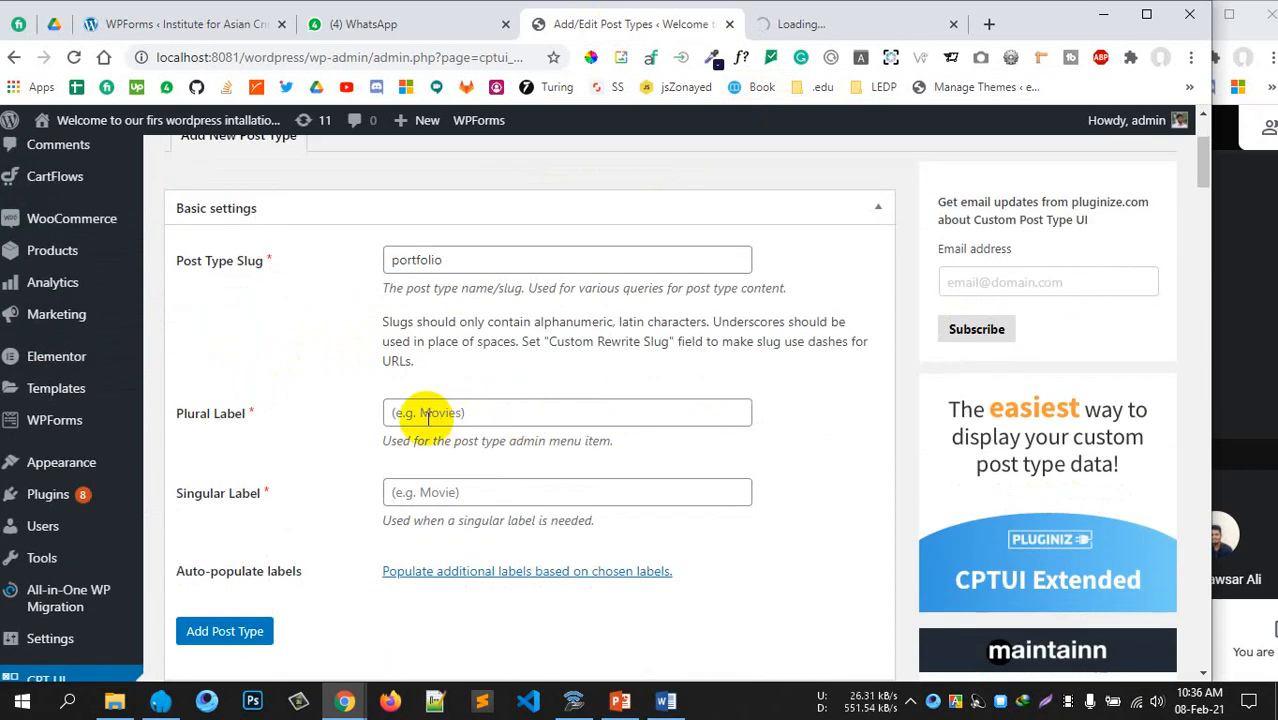
click(432, 410)
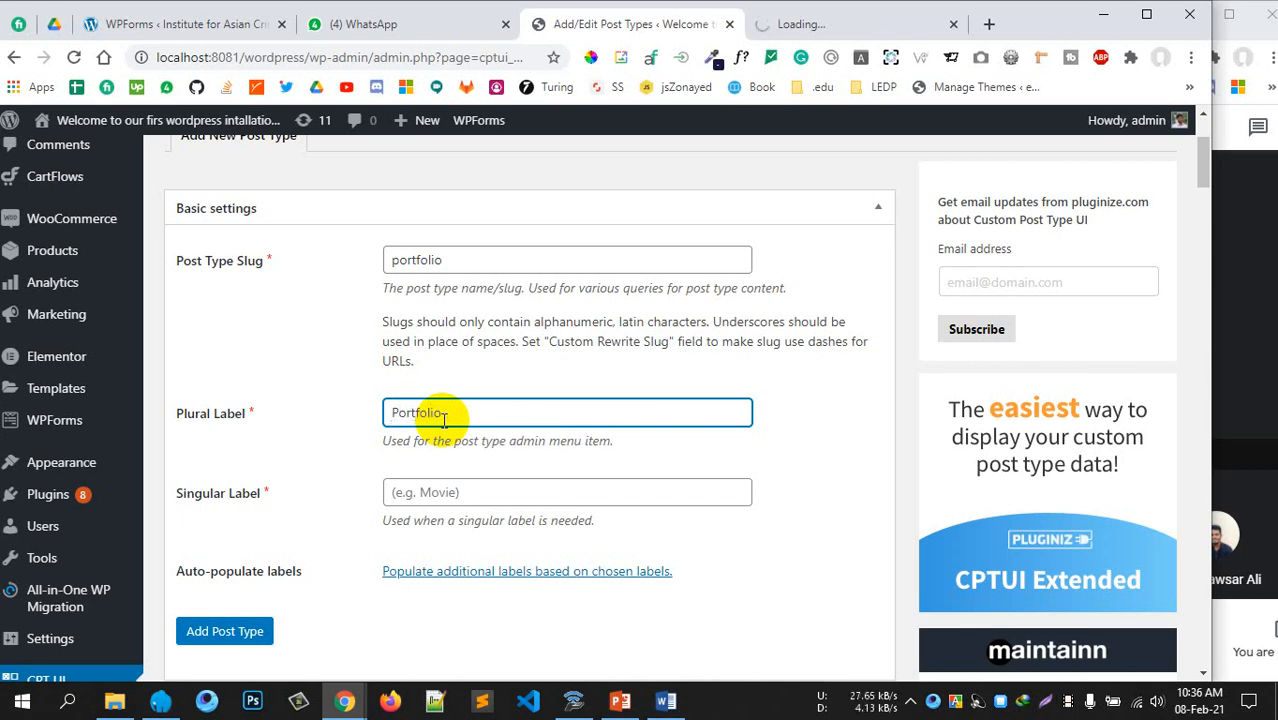
scroll(542, 405, down, 2)
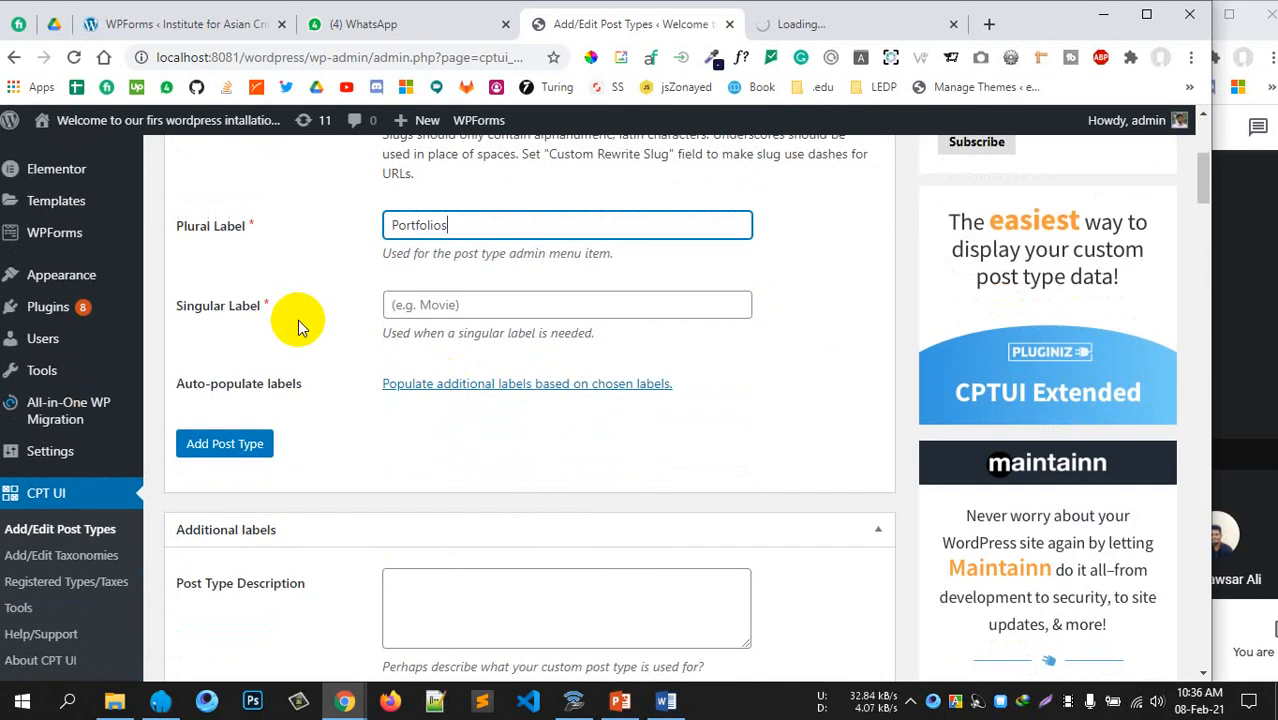
click(489, 305)
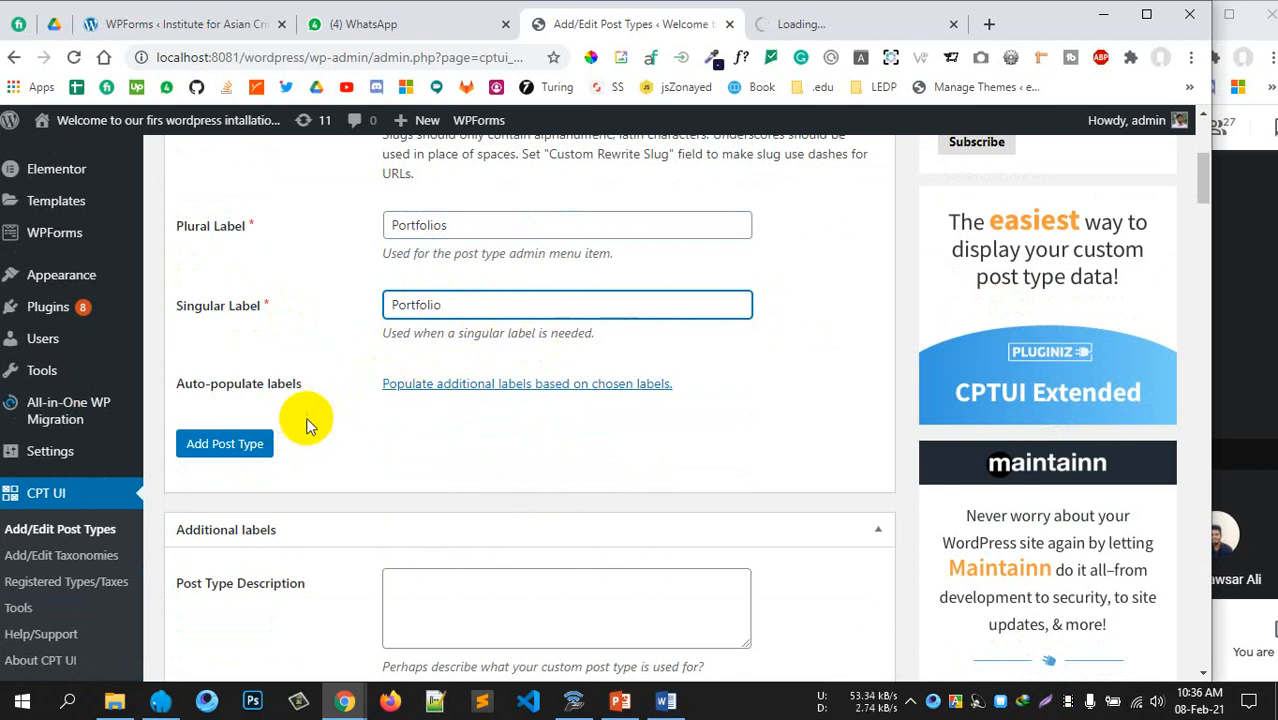
scroll(300, 400, up, 1)
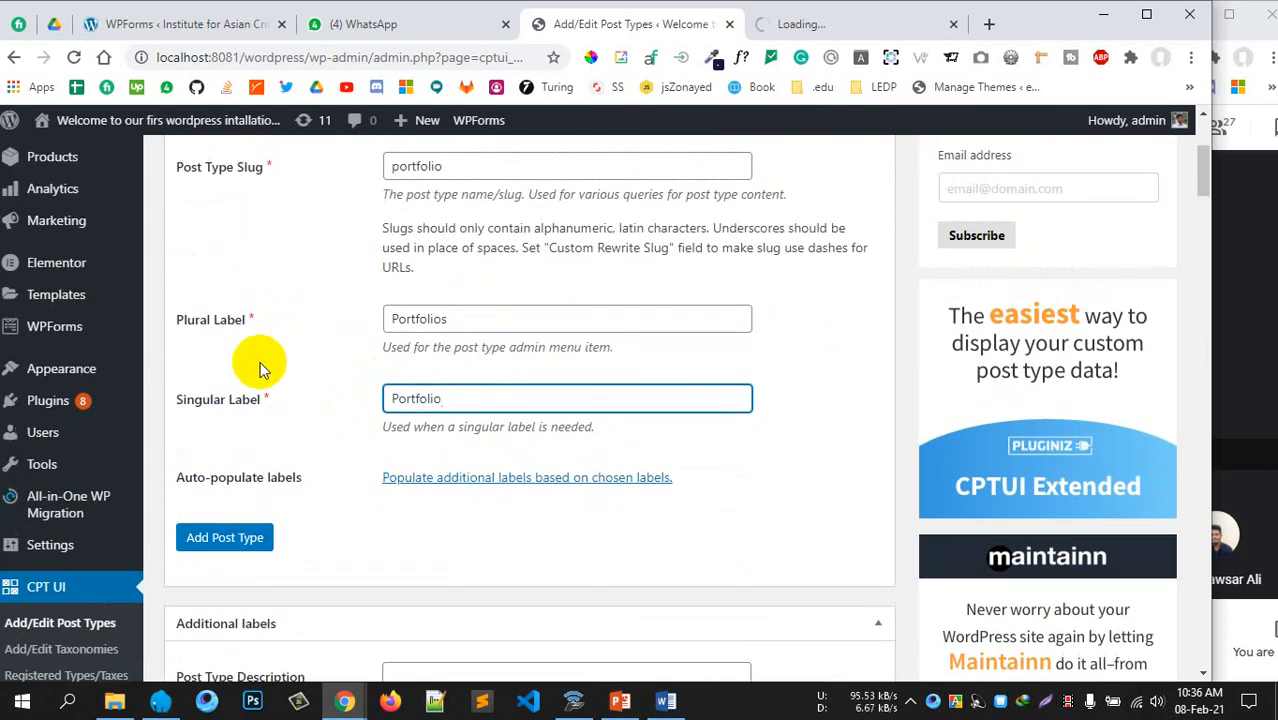
click(239, 539)
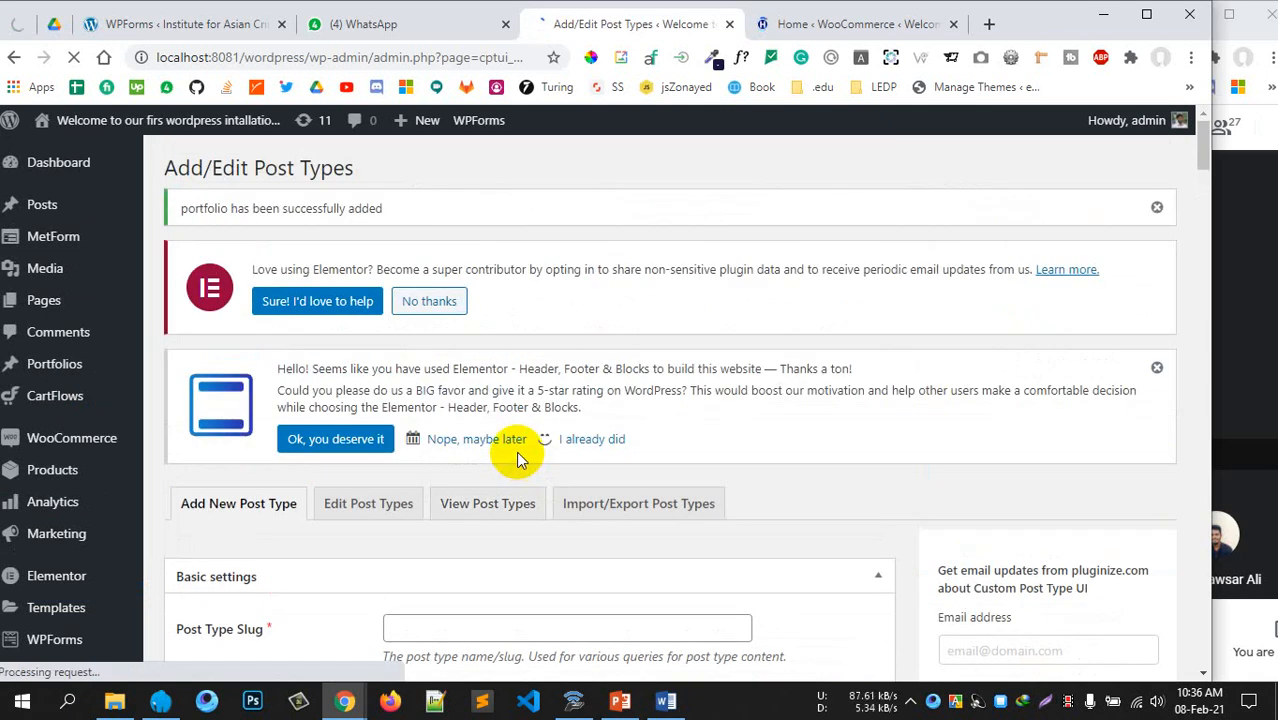
Open the Portfolios list in a new tab and move it ahead of the WooCommerce tab
scroll(516, 453, down, 1)
click(33, 285)
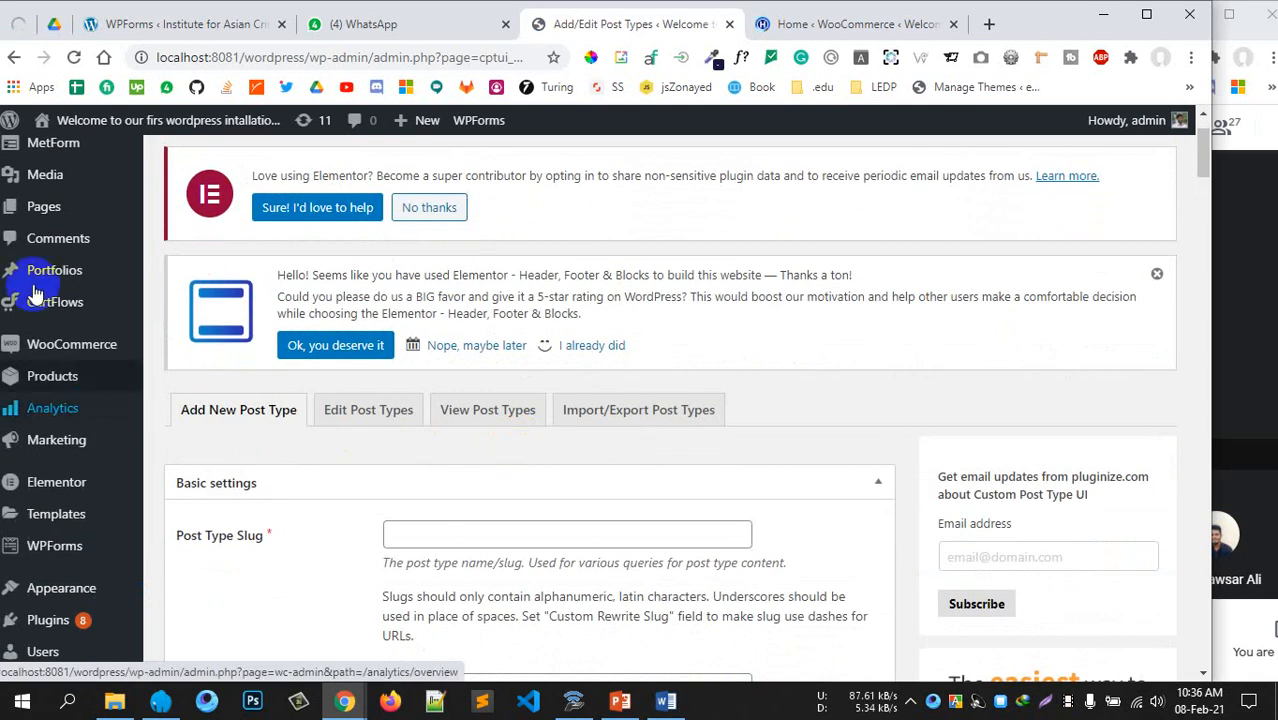
mouse_move(40, 285)
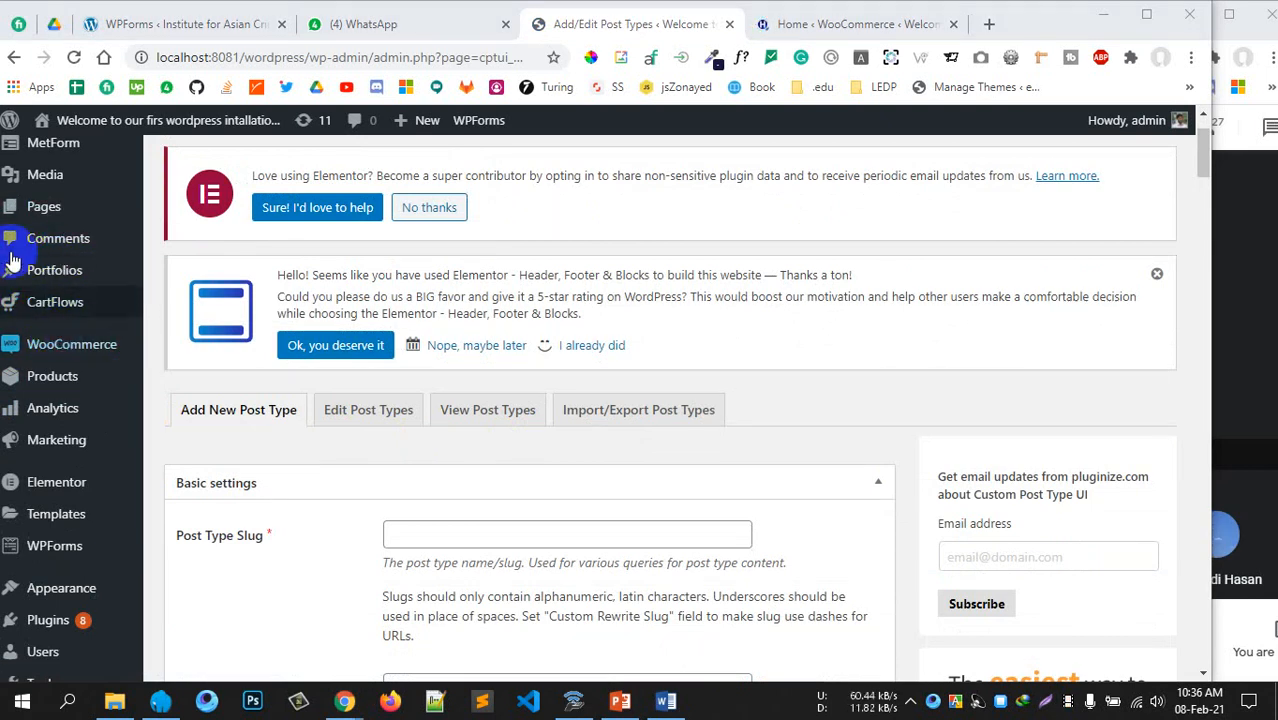
mouse_move(24, 320)
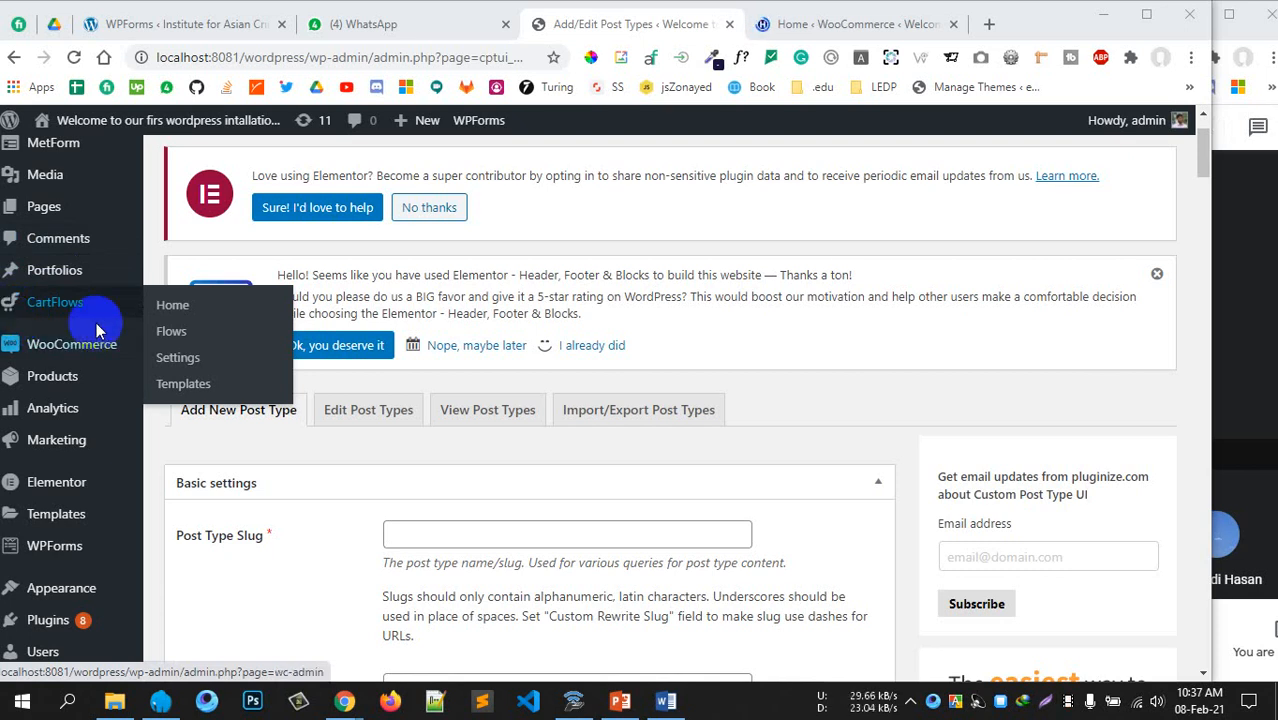
scroll(333, 355, down, 3)
scroll(333, 355, up, 1)
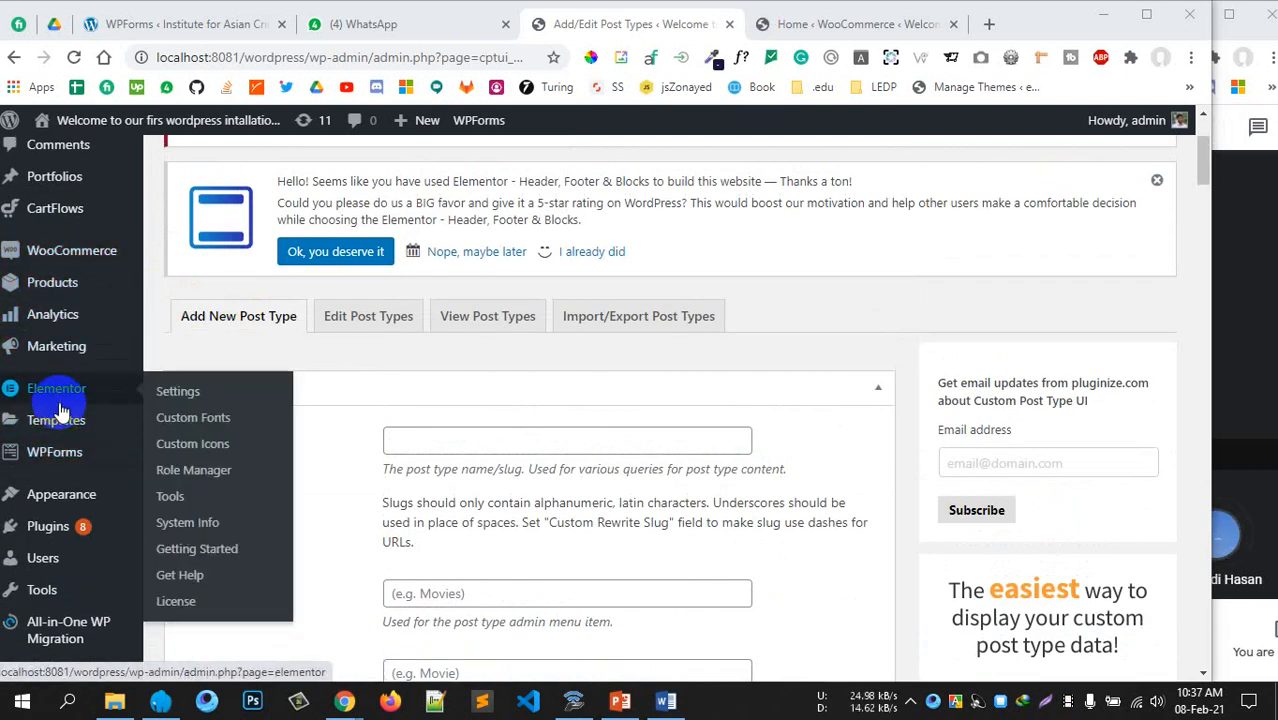
scroll(30, 400, up, 1)
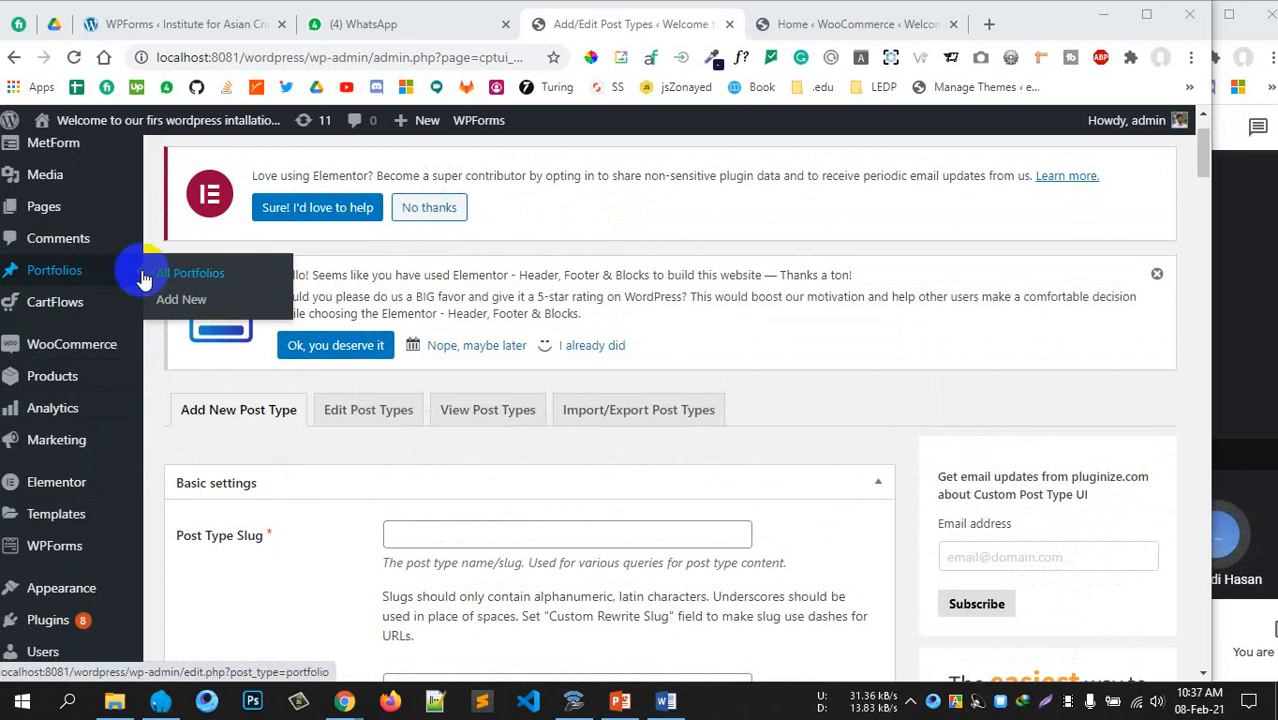
middle_click(60, 270)
drag(876, 28, 722, 23)
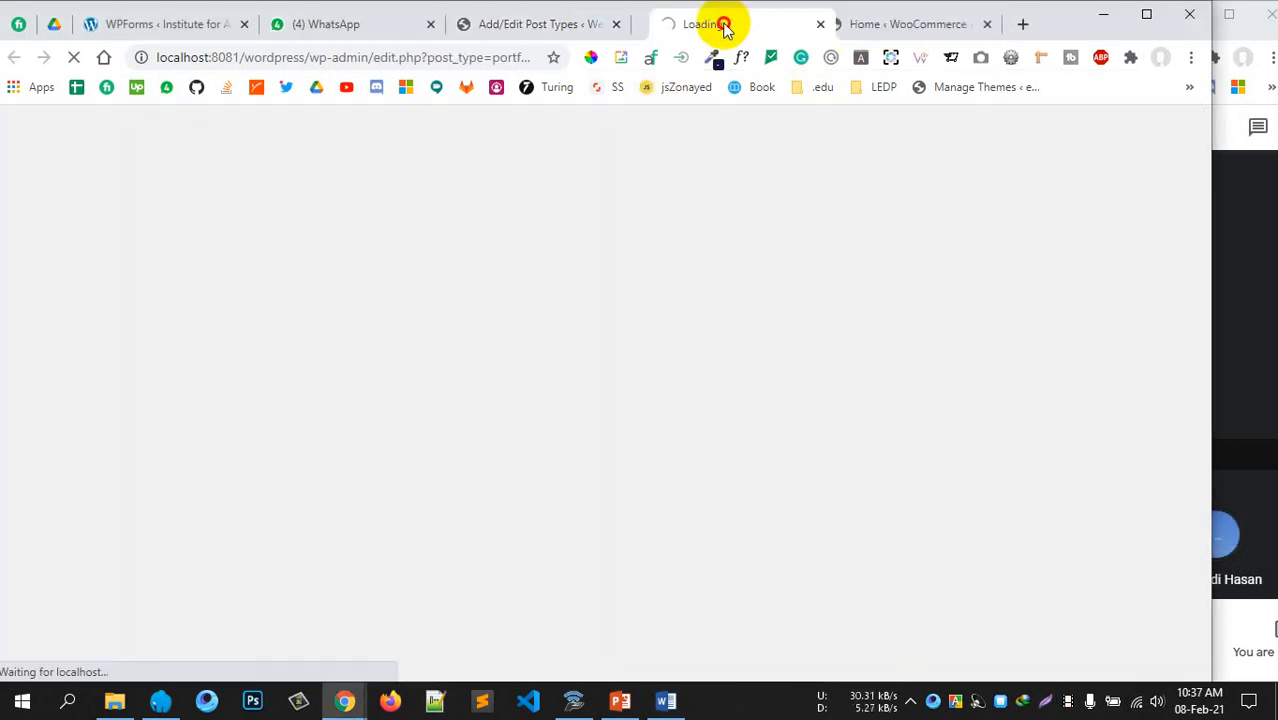
Switch to the empty Portfolios list and start a new Portfolio entry with Add New
click(562, 32)
click(677, 26)
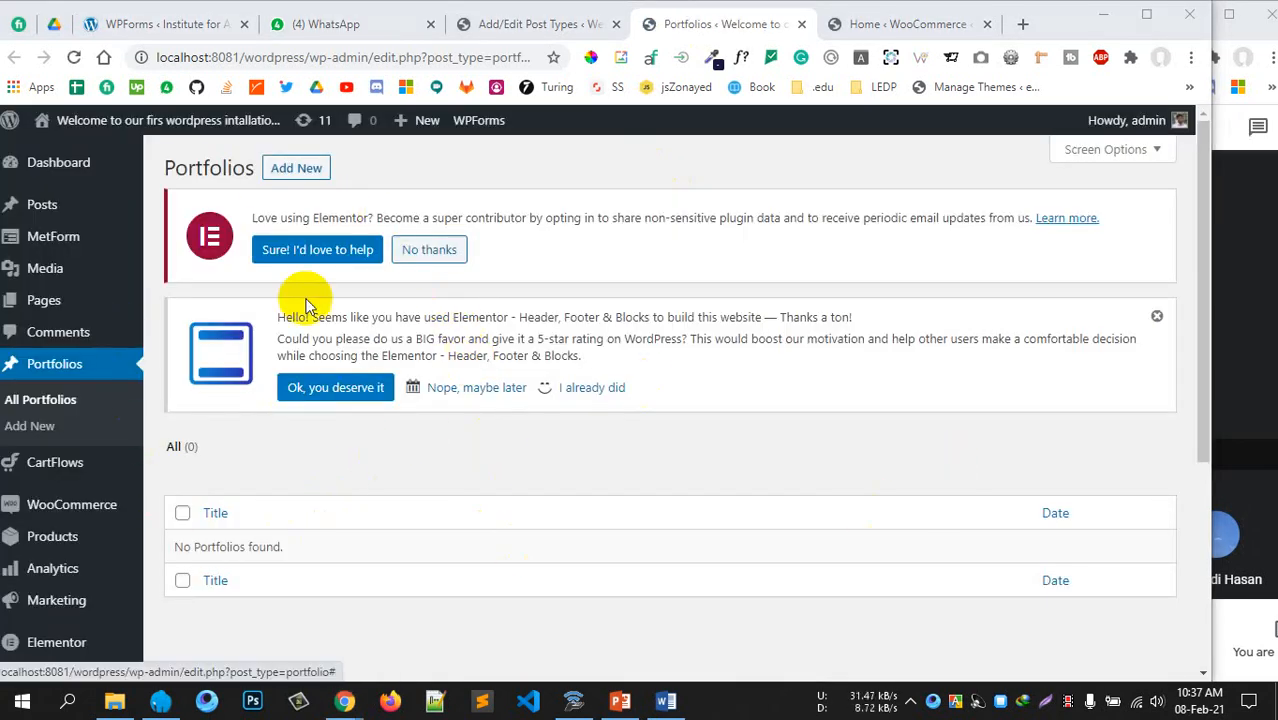
scroll(474, 528, down, 4)
scroll(474, 525, up, 4)
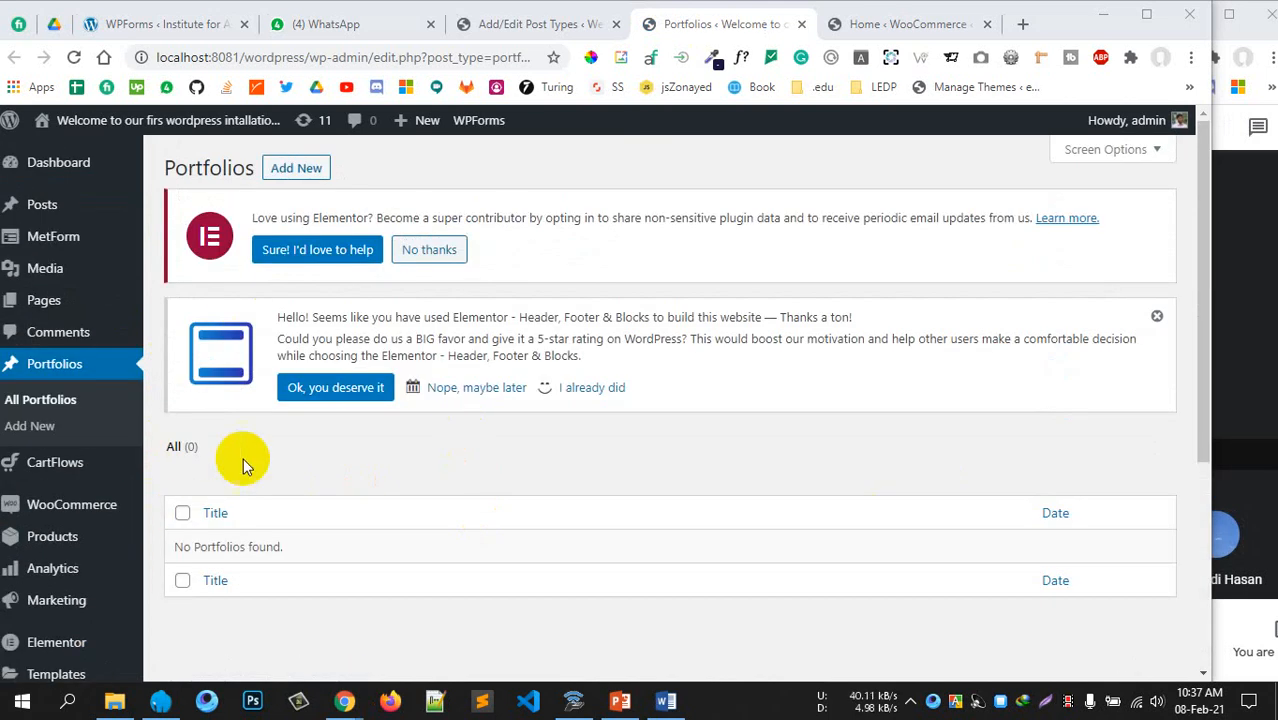
click(305, 170)
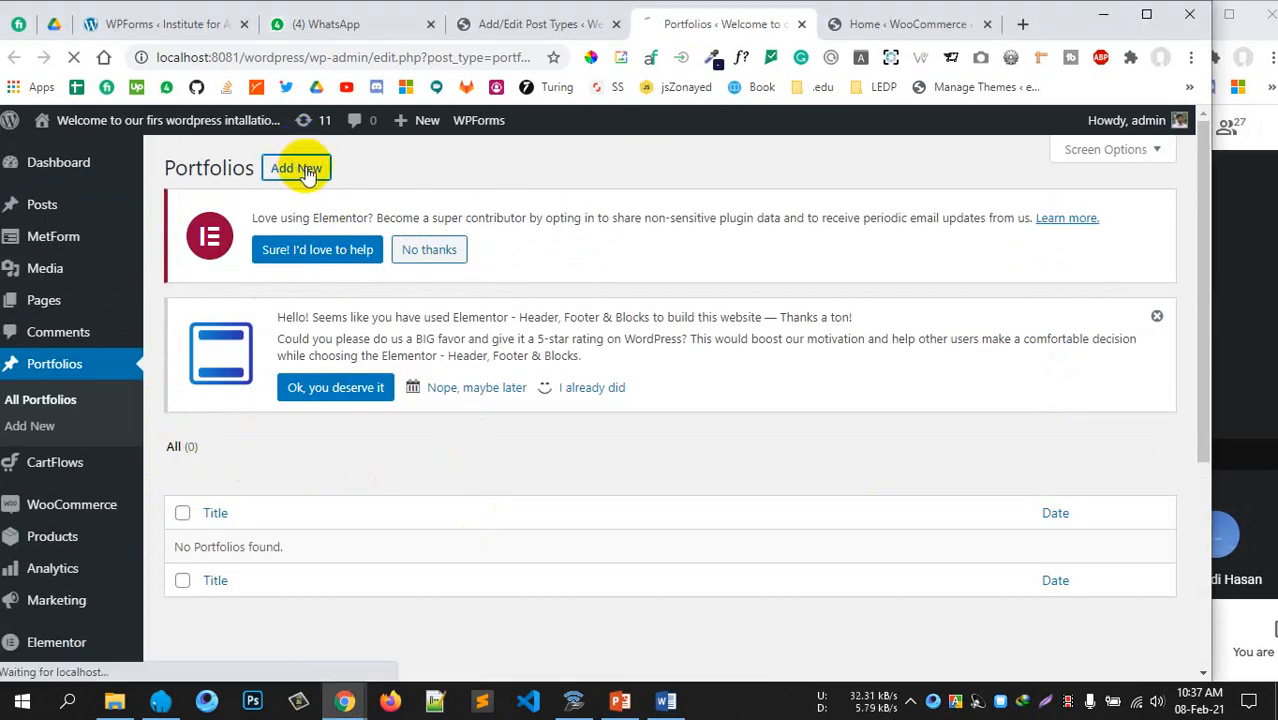
mouse_move(85, 204)
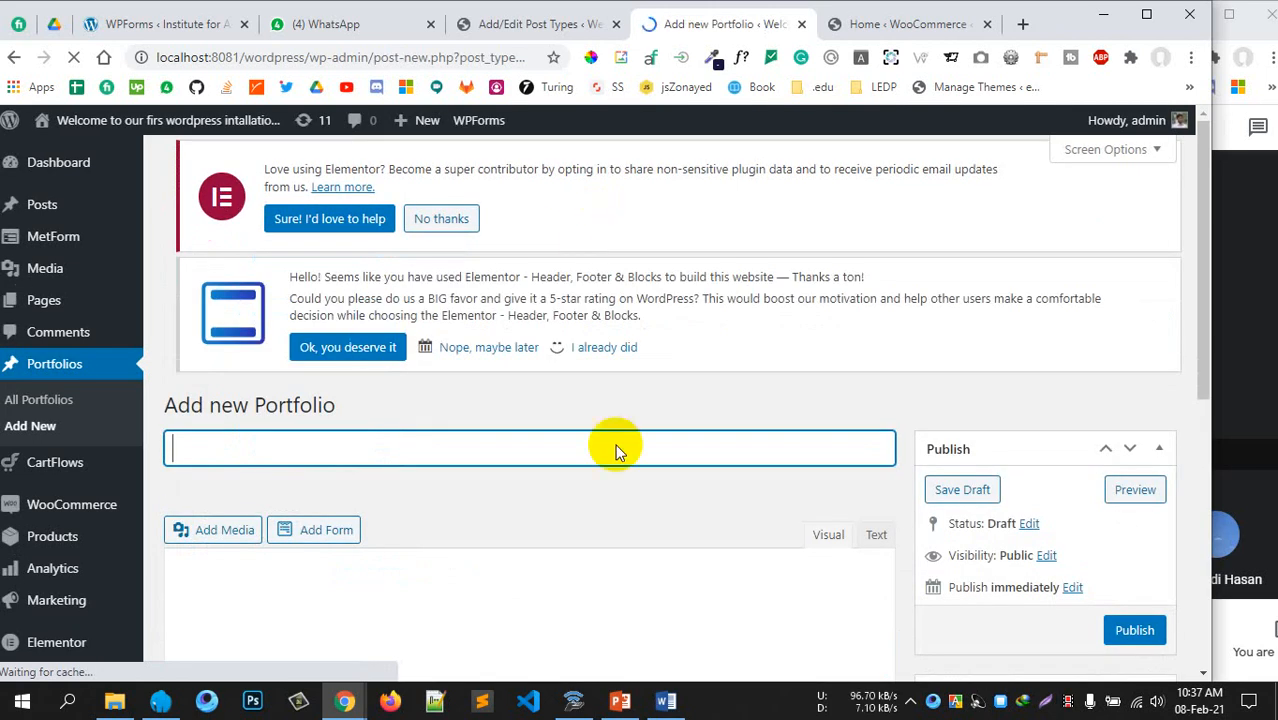
Scroll through the new Portfolio editor and click into its empty content area
scroll(755, 374, down, 6)
scroll(717, 366, up, 6)
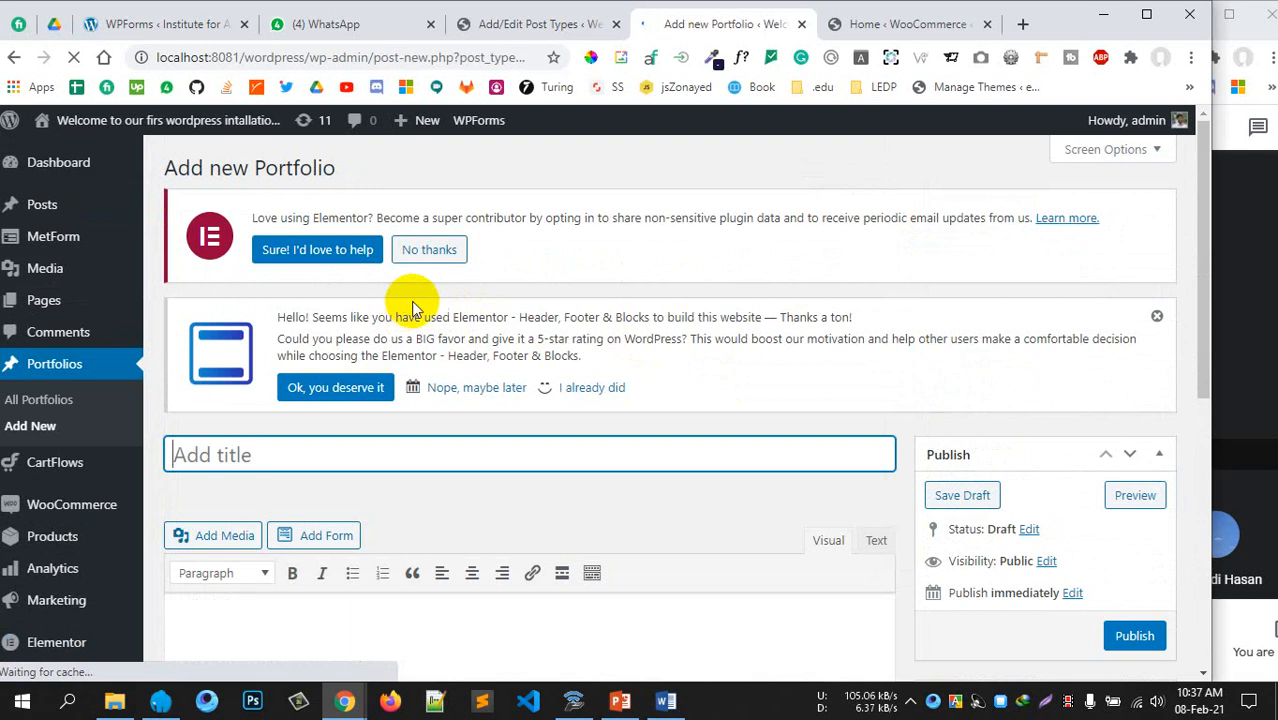
scroll(414, 266, down, 1)
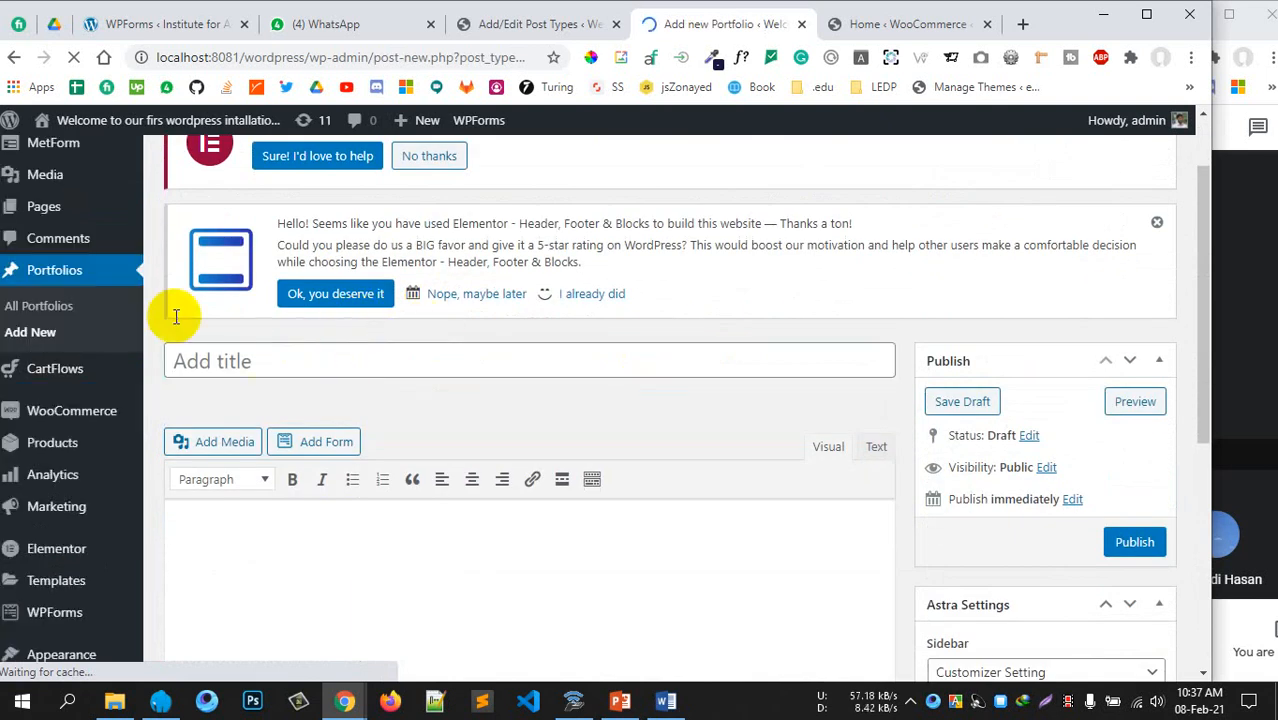
scroll(596, 304, down, 2)
click(476, 434)
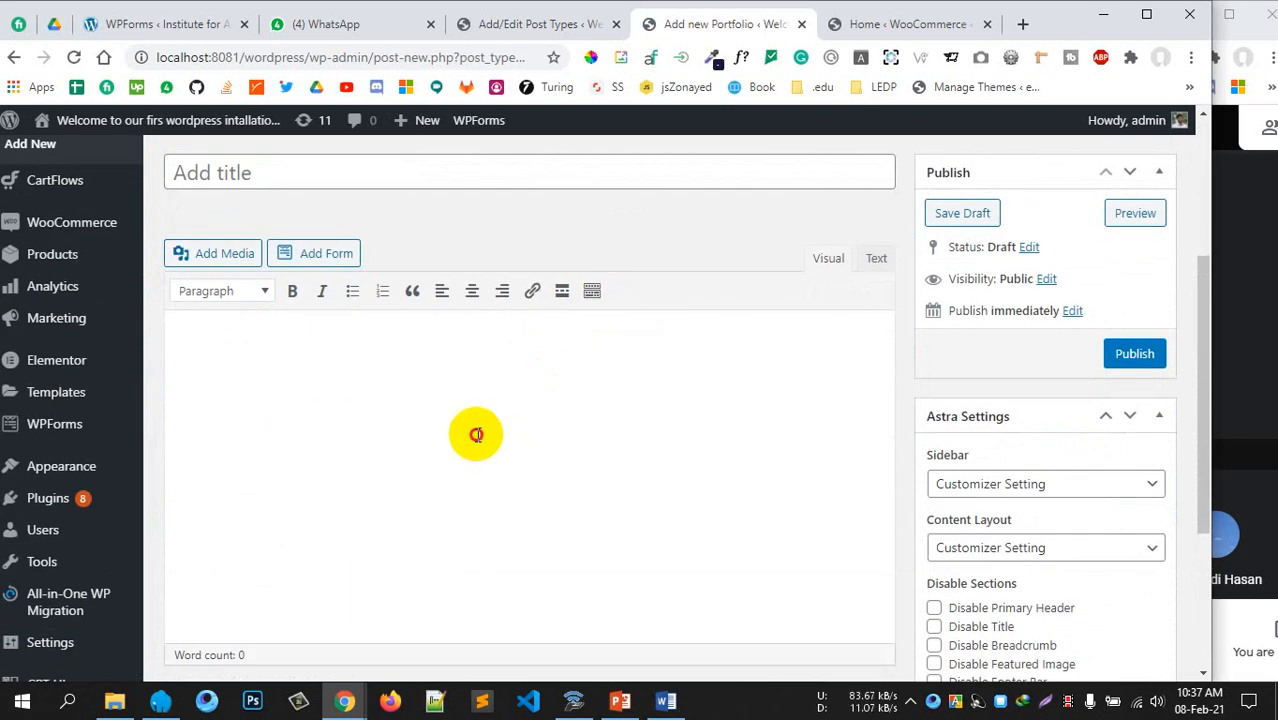
Finish looking over the editor and return to the CPT UI Add/Edit Post Types tab
scroll(802, 344, down, 2)
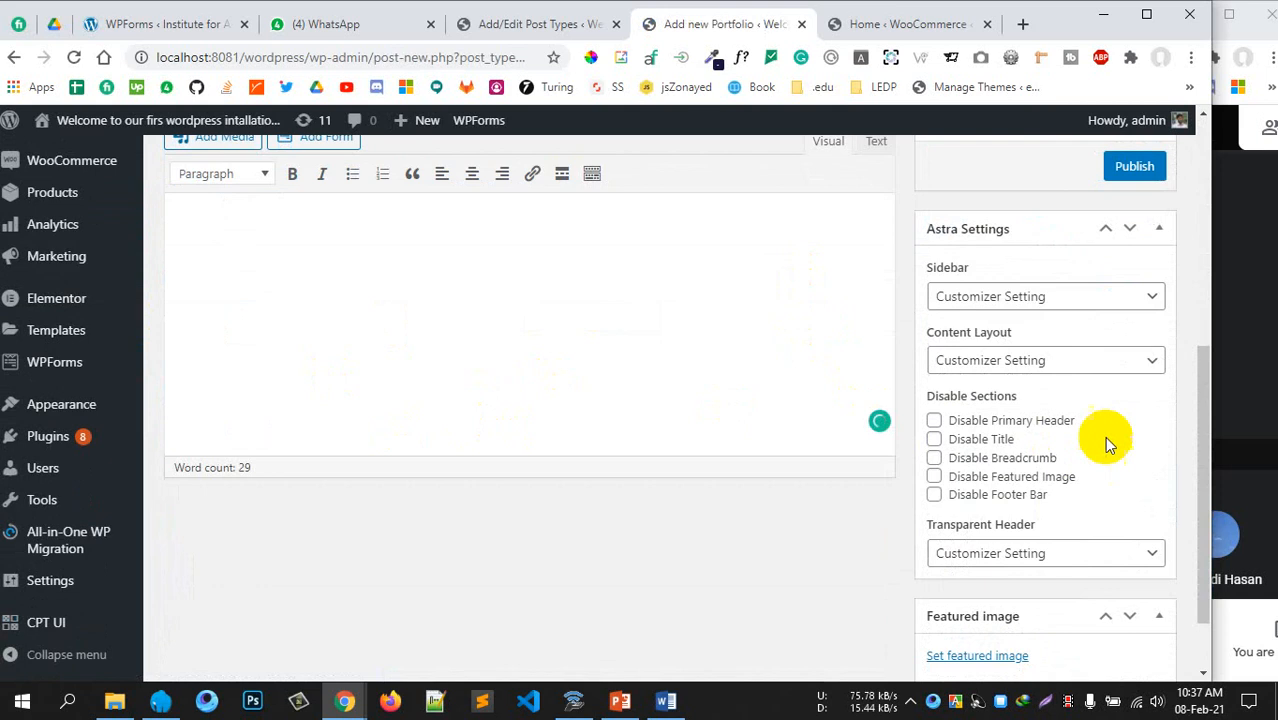
scroll(1098, 522, down, 1)
scroll(1036, 536, up, 2)
scroll(1016, 482, up, 3)
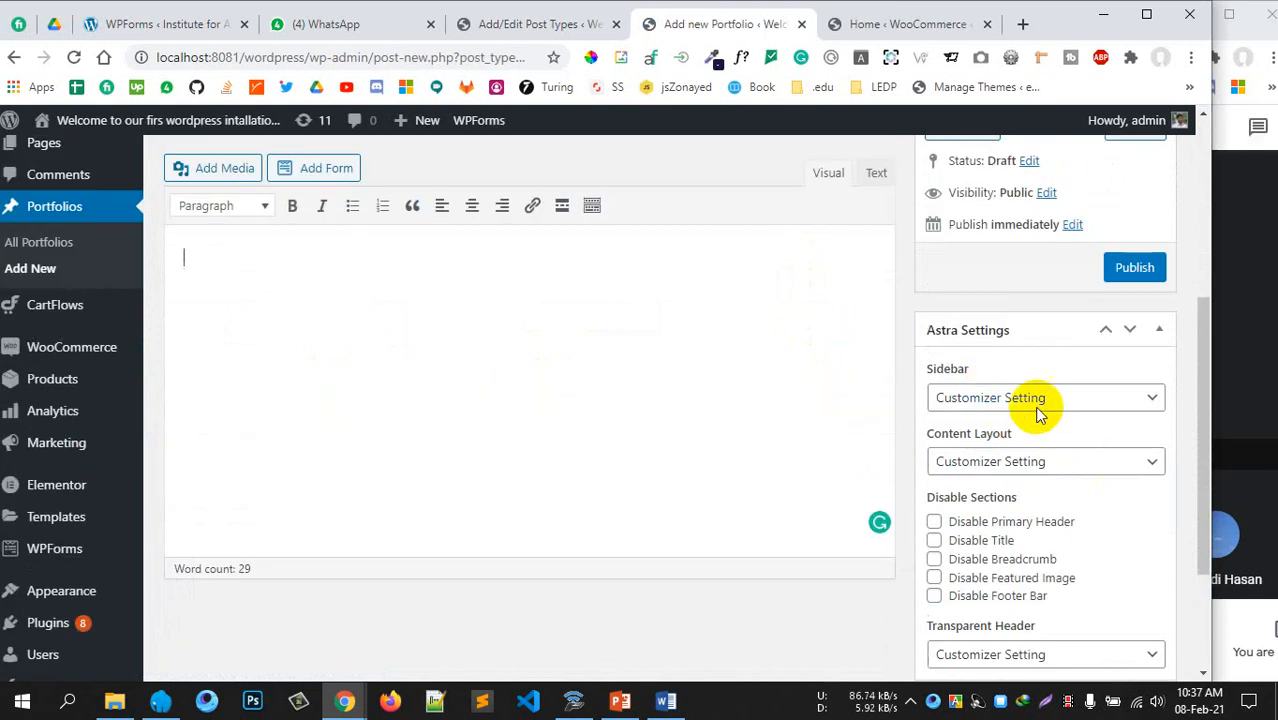
scroll(1013, 505, down, 3)
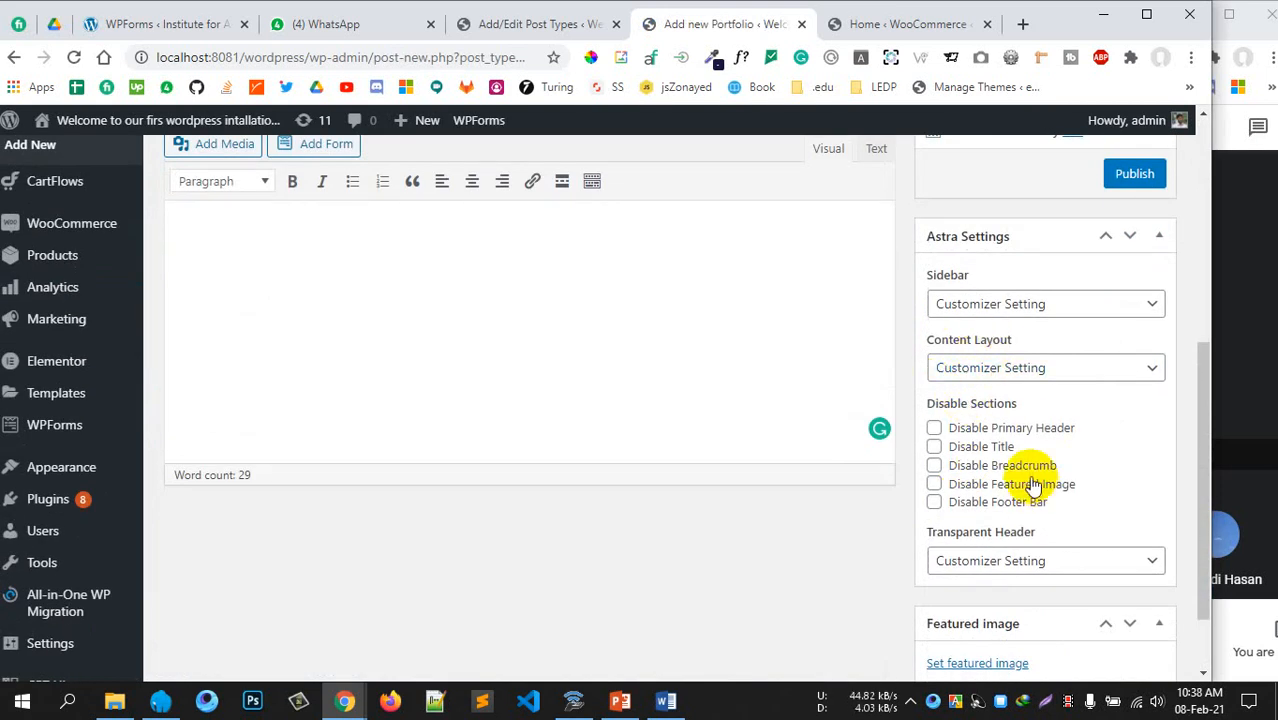
scroll(979, 379, up, 2)
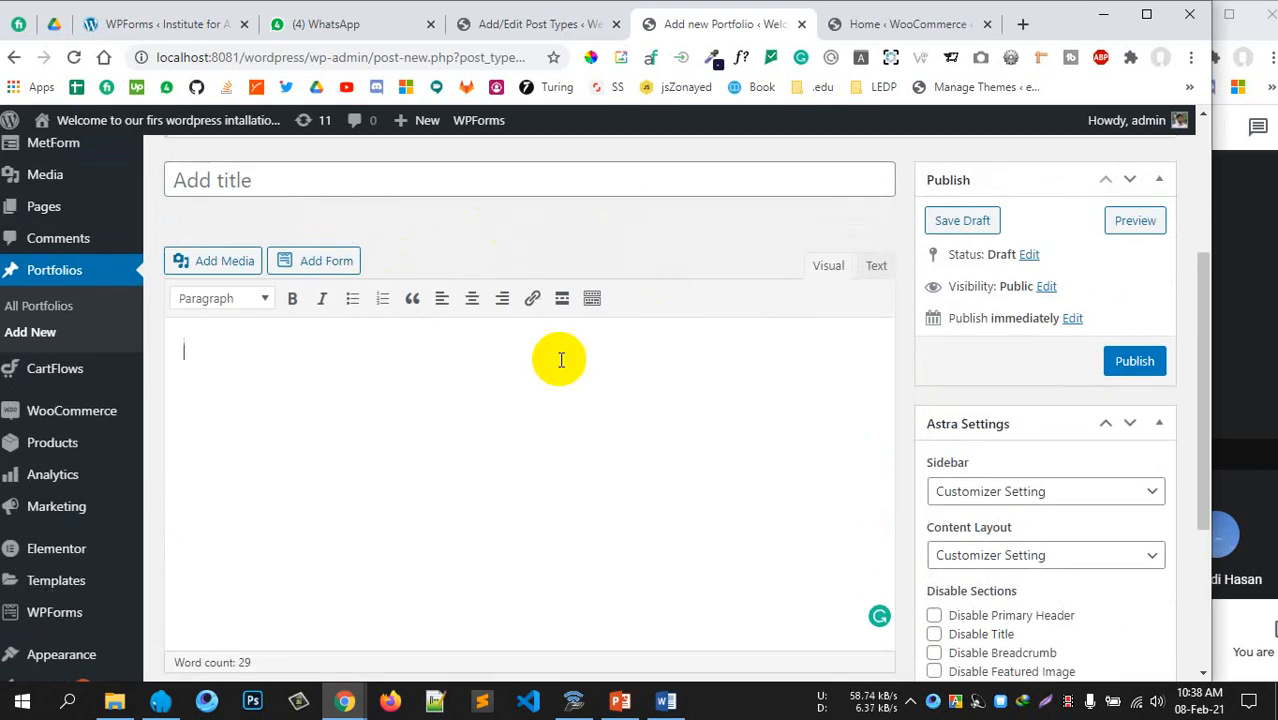
scroll(1170, 456, down, 2)
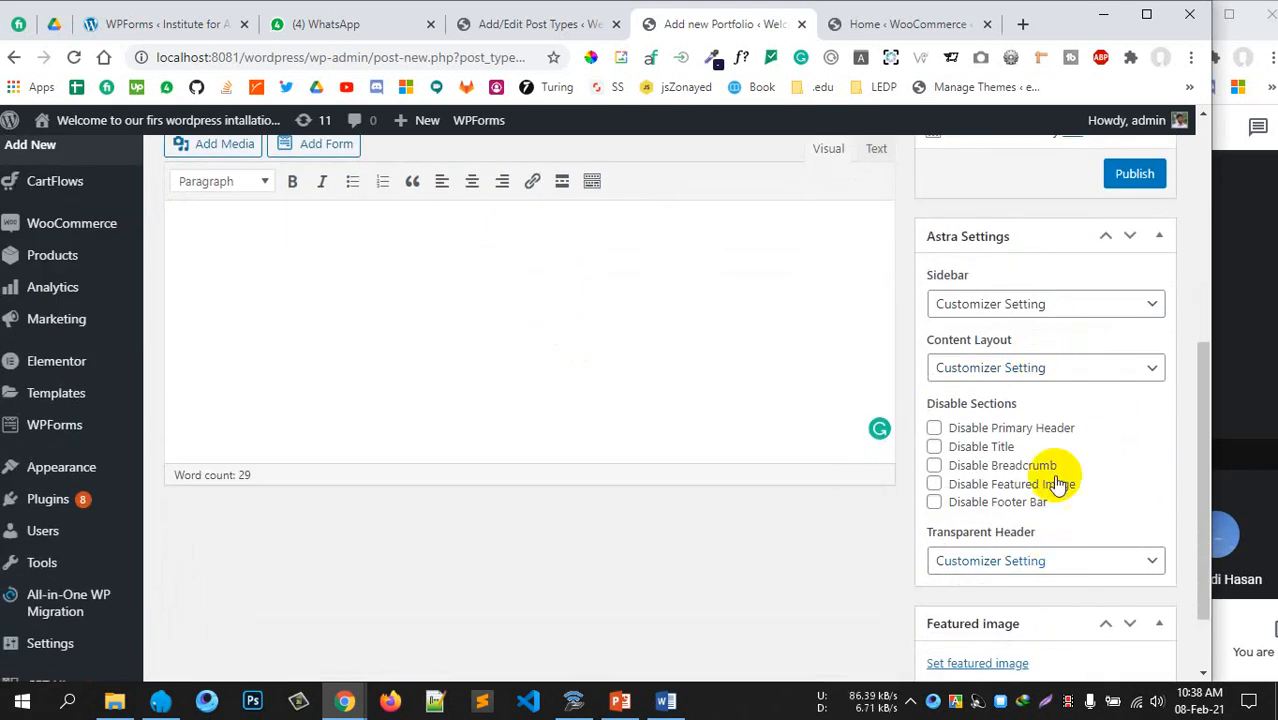
scroll(542, 408, up, 3)
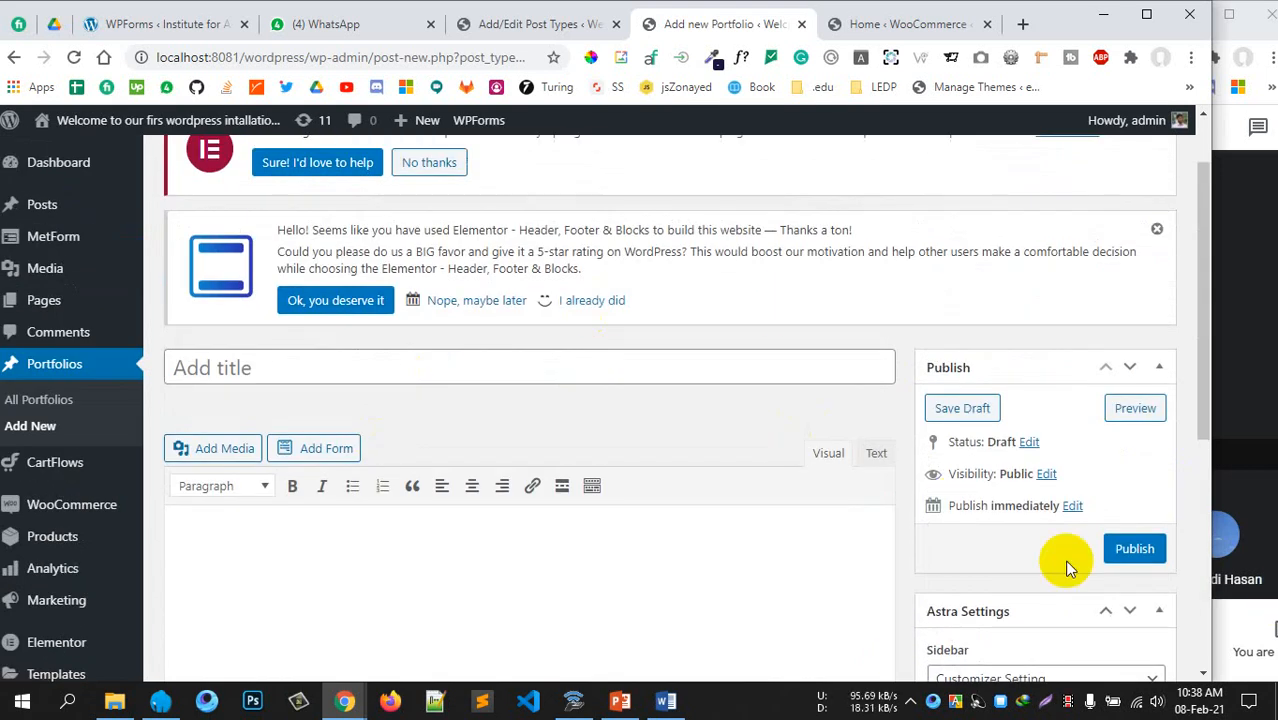
scroll(870, 520, down, 1)
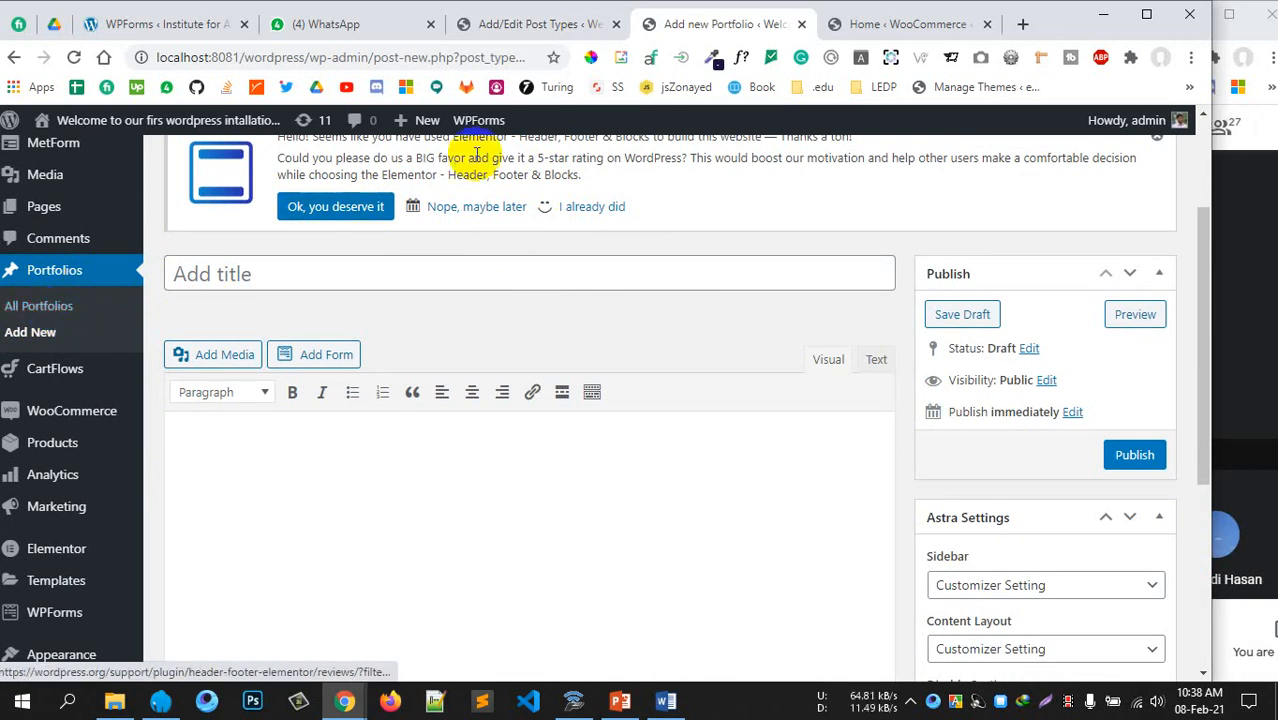
click(528, 25)
scroll(562, 331, down, 4)
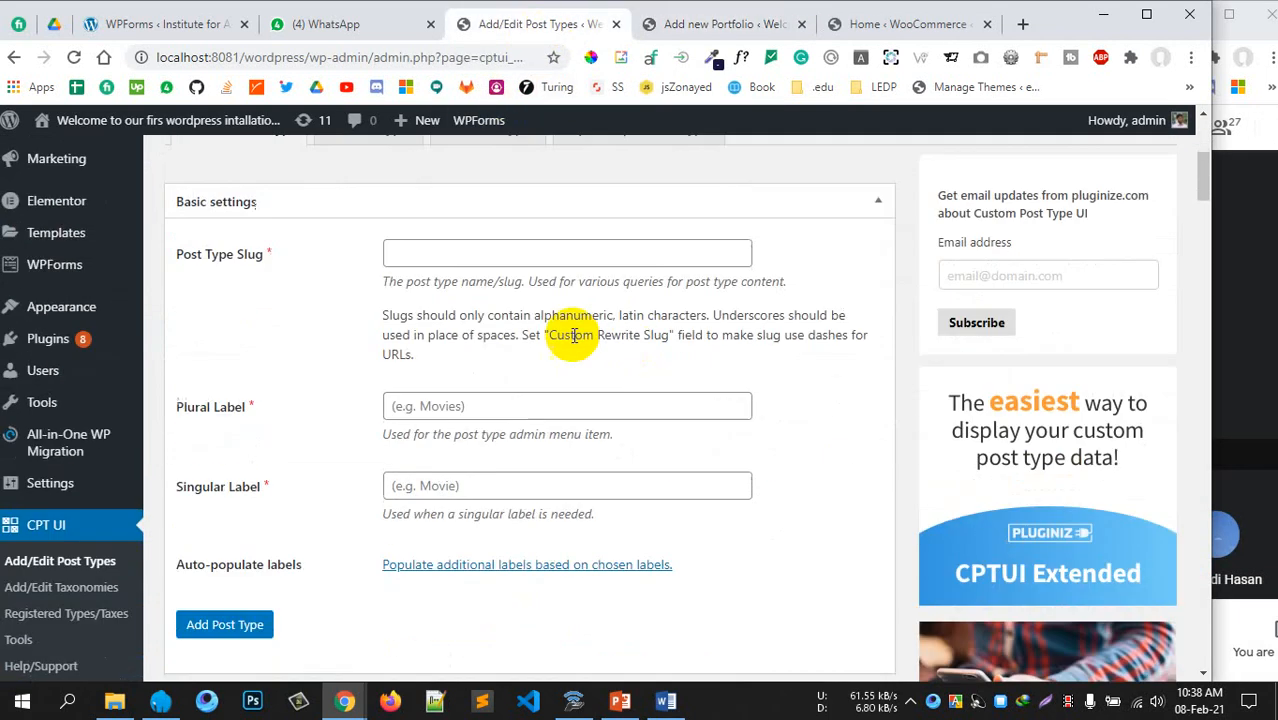
Switch to Edit Post Types to load the portfolio post type's settings
scroll(399, 337, up, 3)
scroll(379, 402, down, 4)
scroll(363, 313, up, 3)
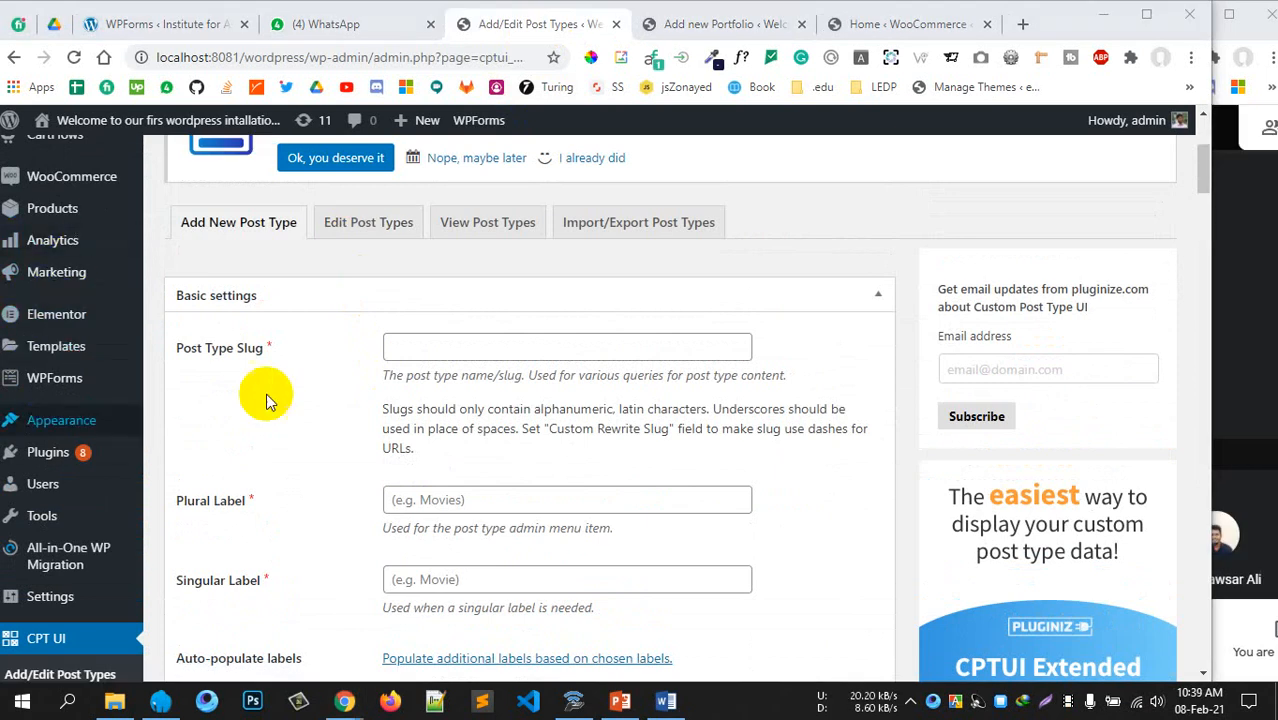
scroll(266, 398, up, 1)
scroll(264, 408, down, 4)
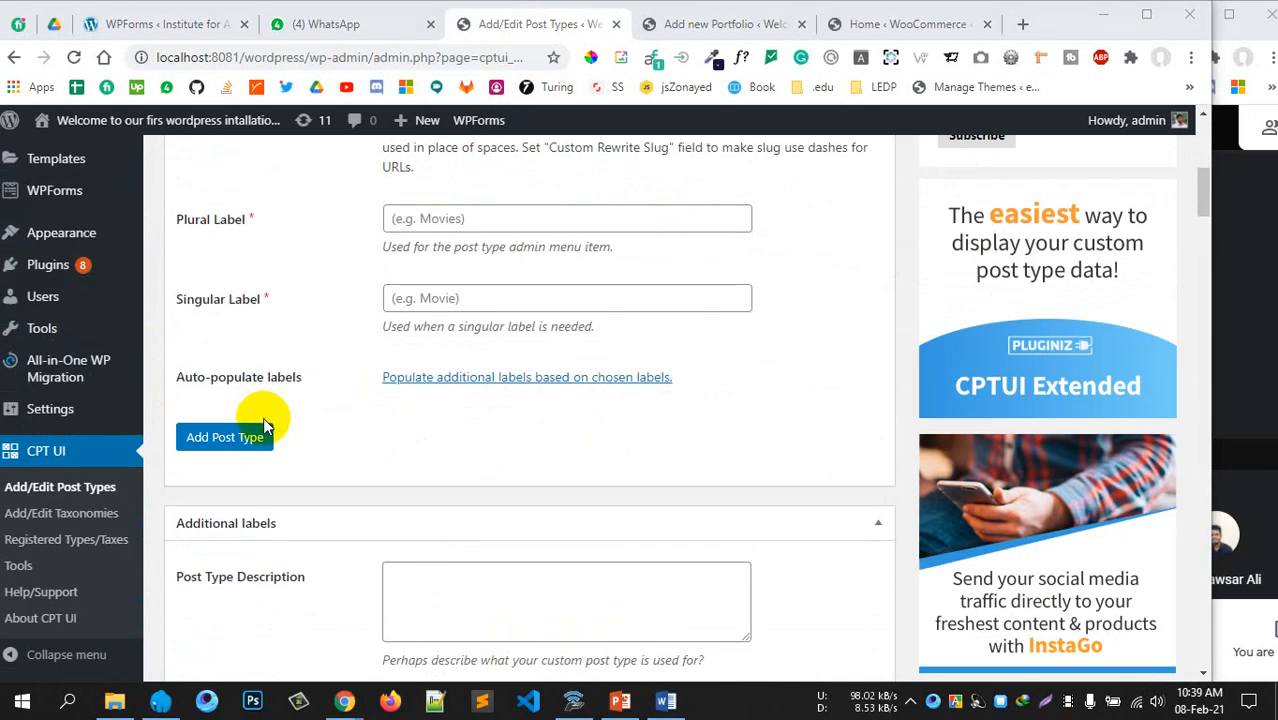
scroll(290, 410, up, 3)
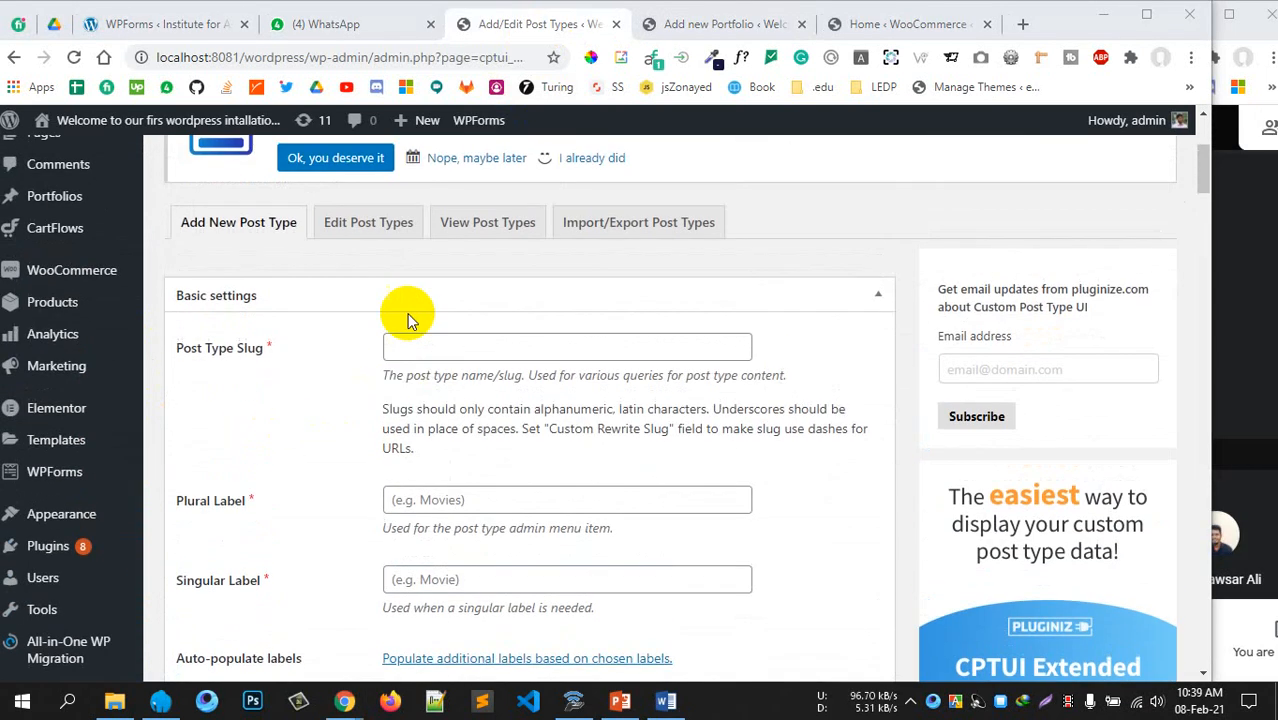
click(370, 232)
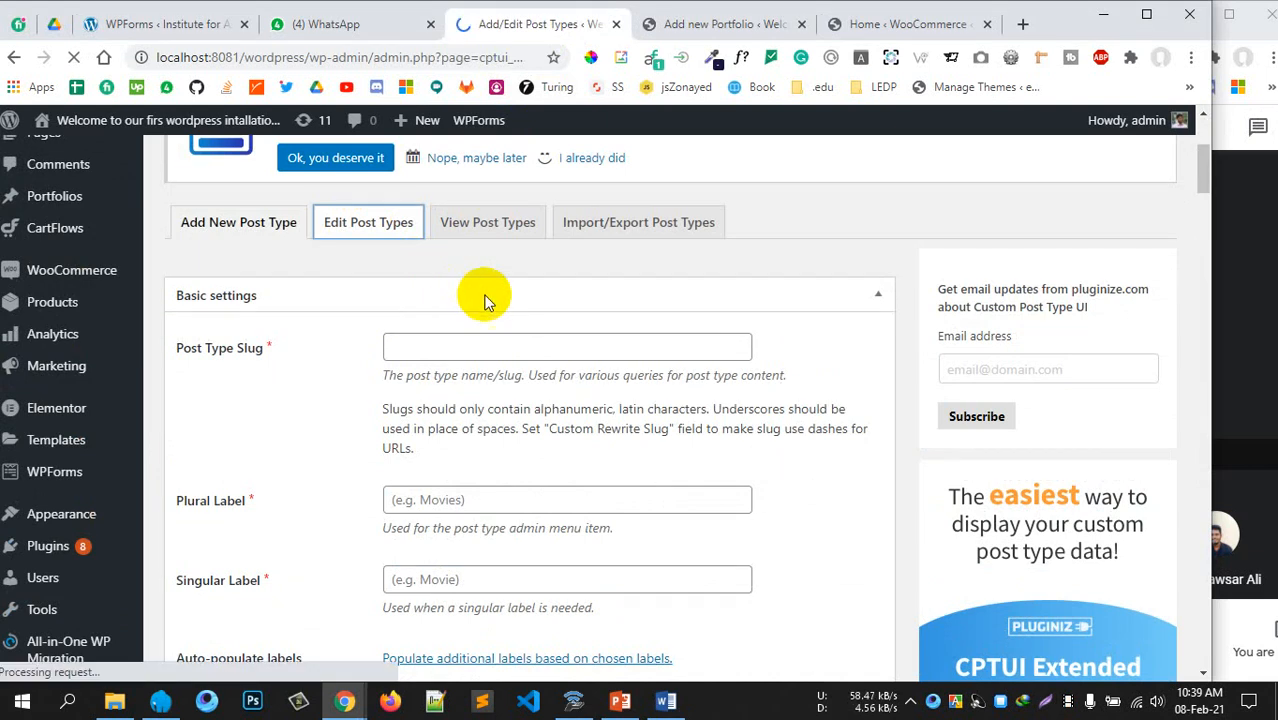
scroll(490, 292, down, 3)
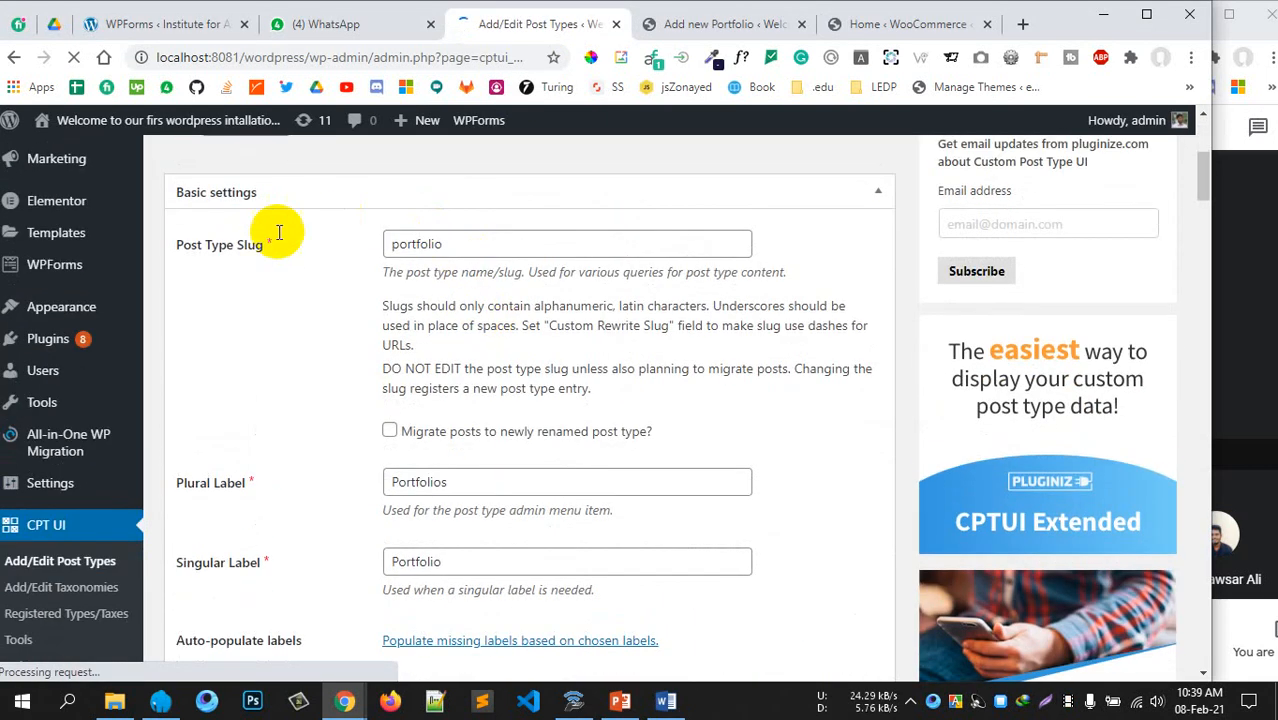
Scroll to Additional labels and fill the Menu Name field with 'My Portoflio'
click(447, 244)
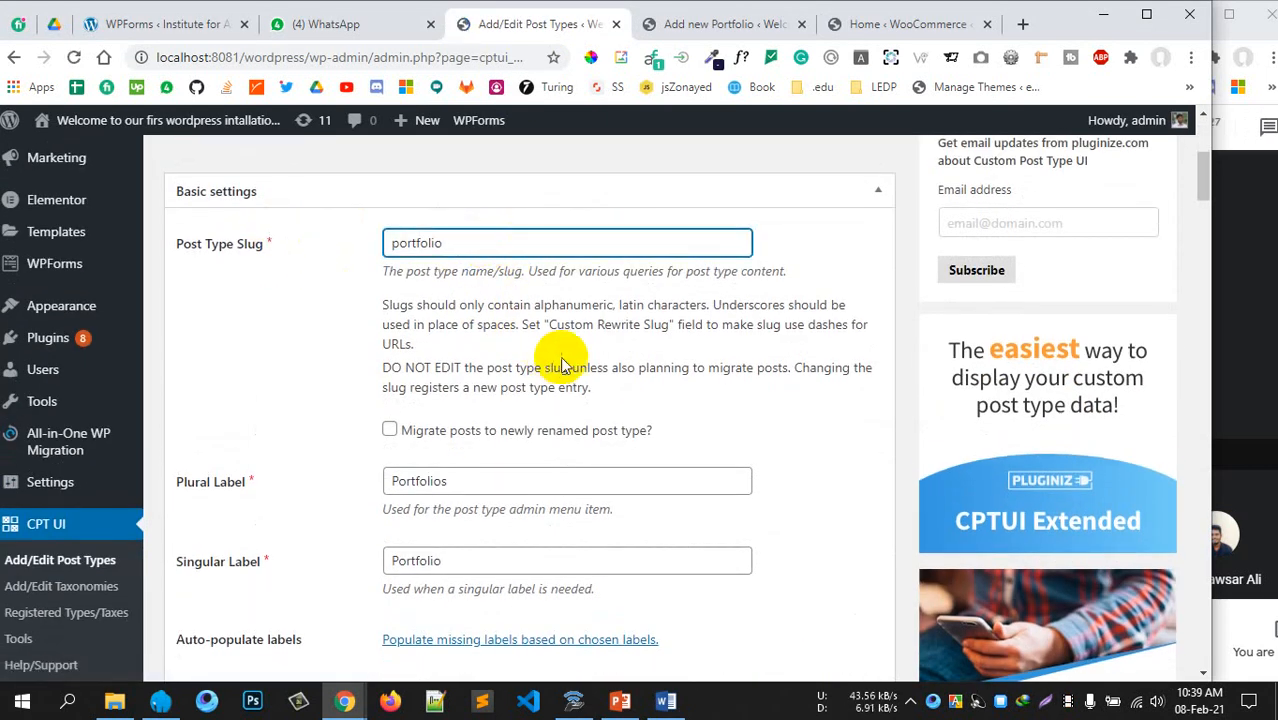
scroll(563, 360, down, 4)
scroll(562, 355, down, 2)
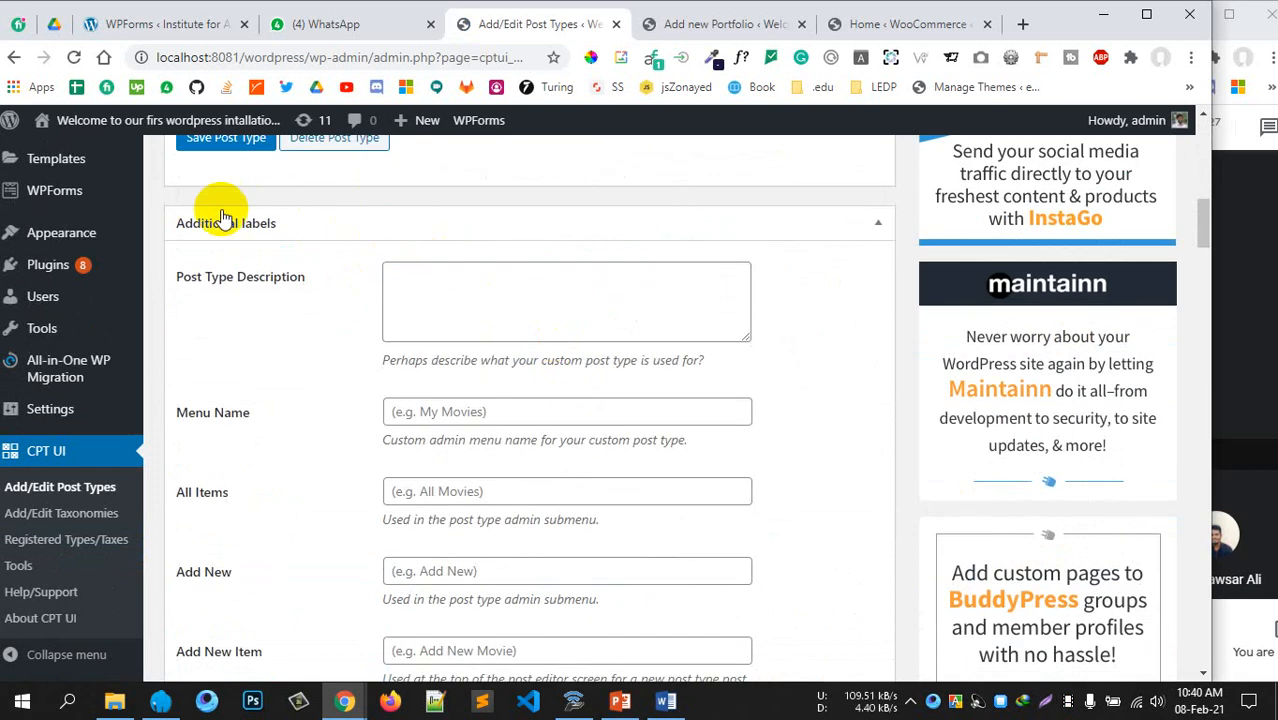
scroll(299, 314, up, 5)
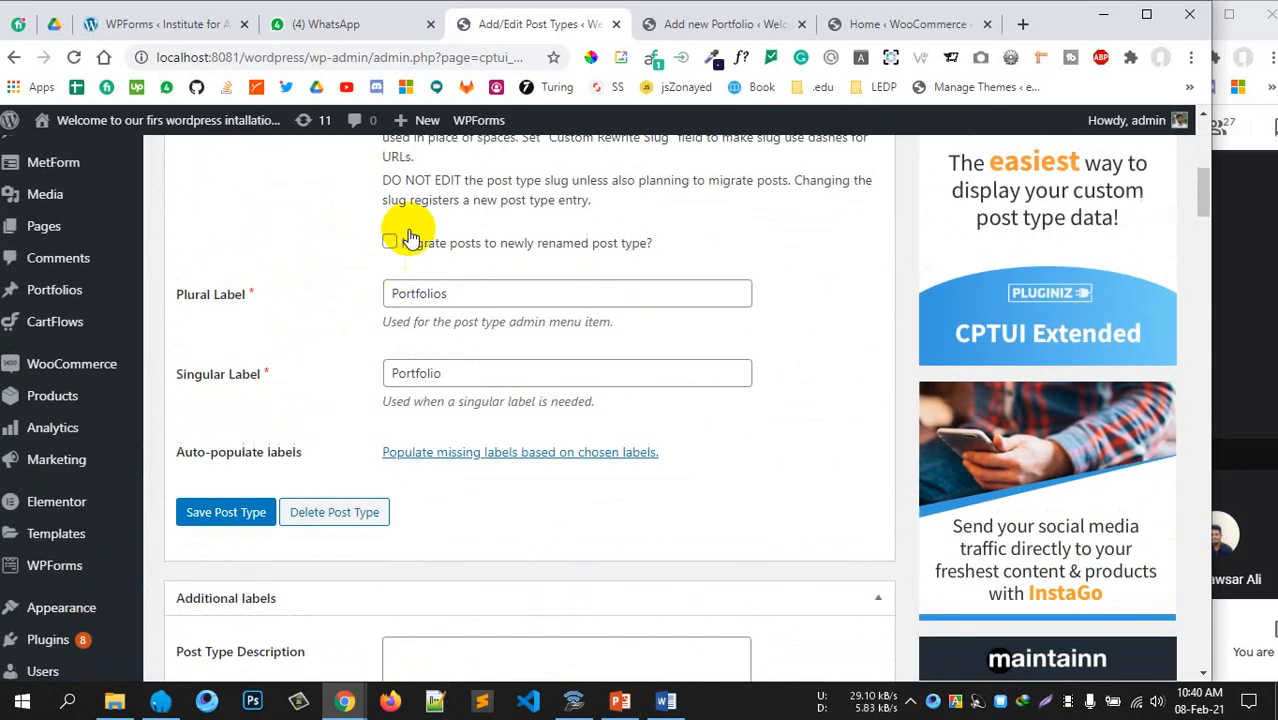
scroll(475, 297, up, 1)
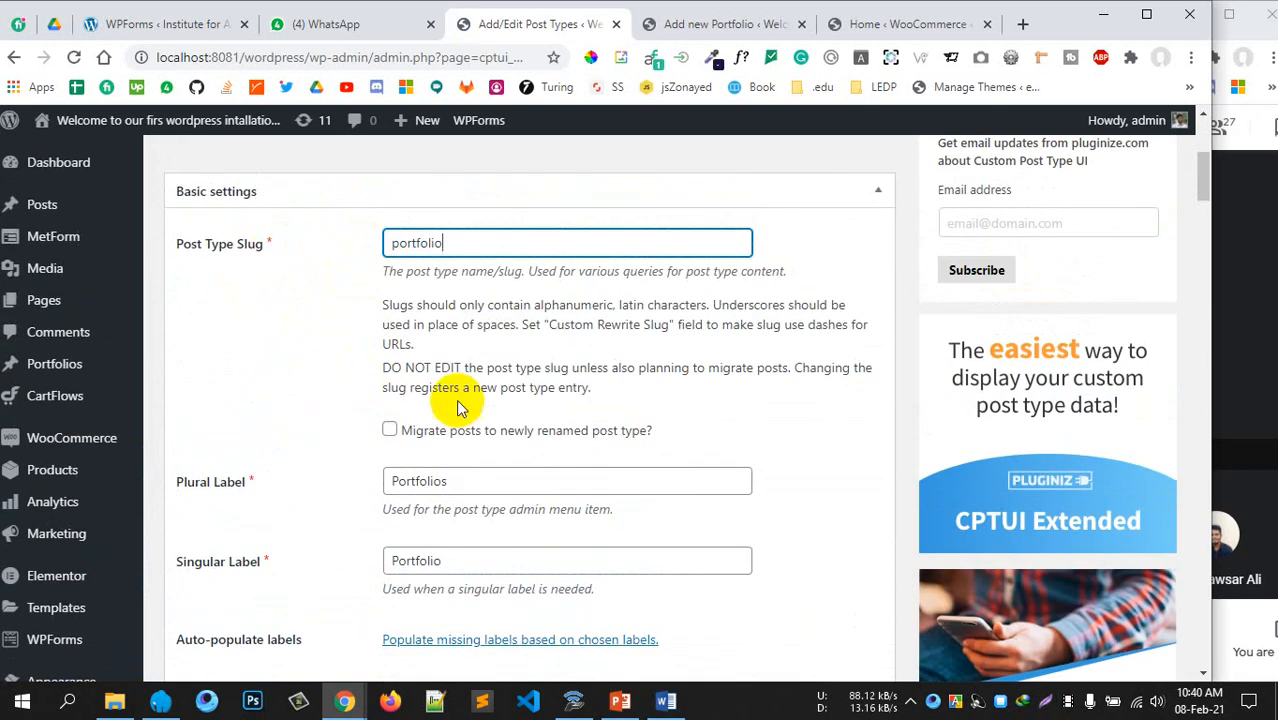
scroll(390, 420, down, 2)
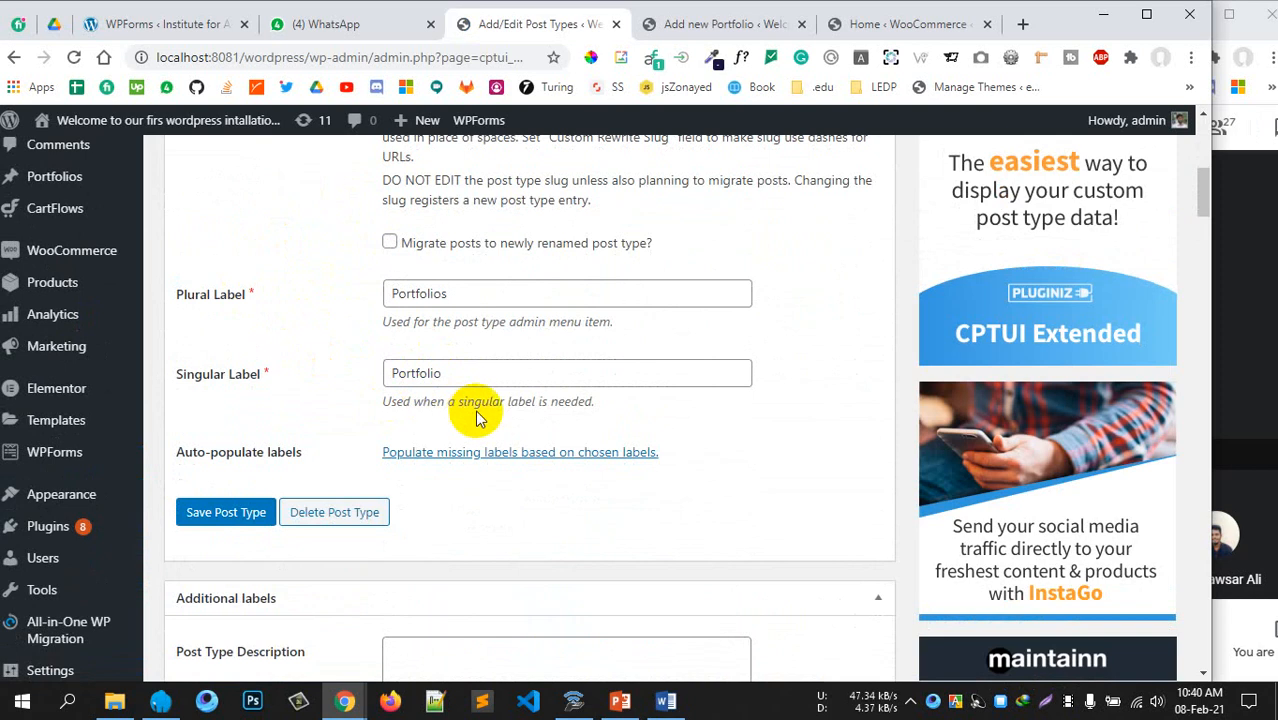
scroll(456, 390, down, 4)
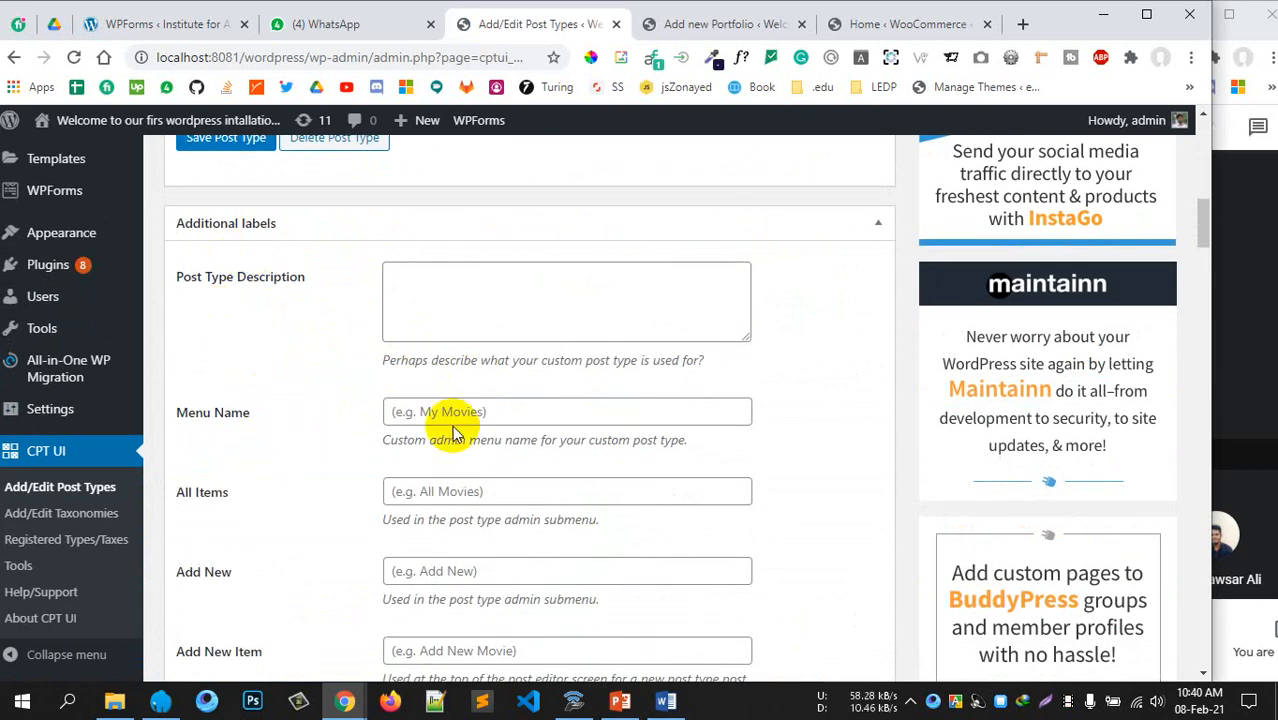
click(463, 411)
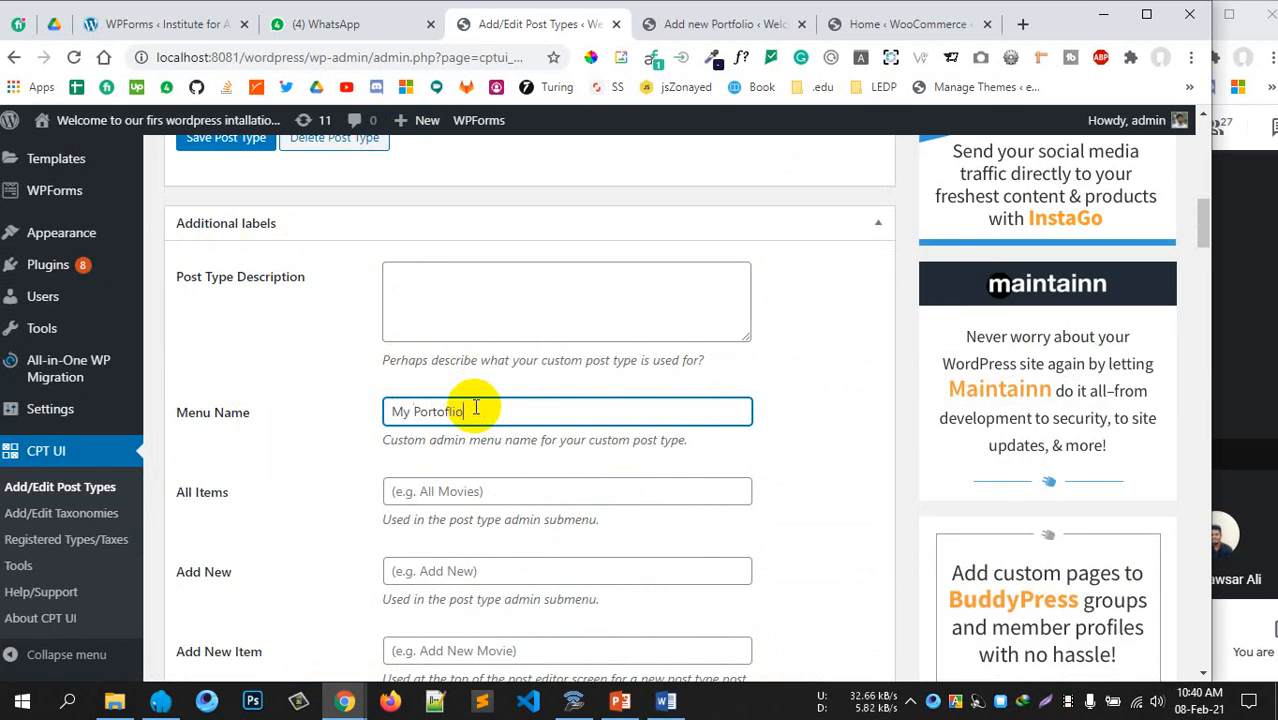
Set the All Items label to 'All Portfolio'
scroll(485, 397, down, 1)
click(479, 389)
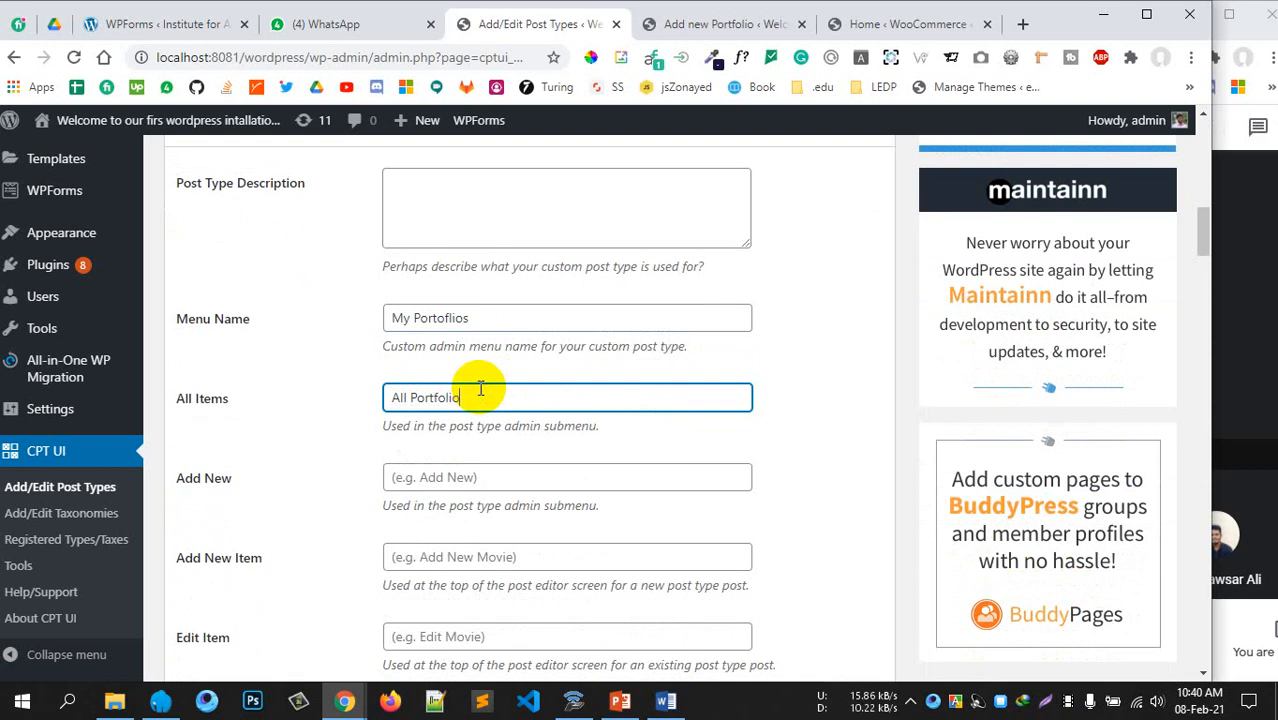
text(All Portfolio)
scroll(480, 390, down, 3)
Fill the Add New label and copy 'Add New Portfolio' into the Add New Item label
click(430, 200)
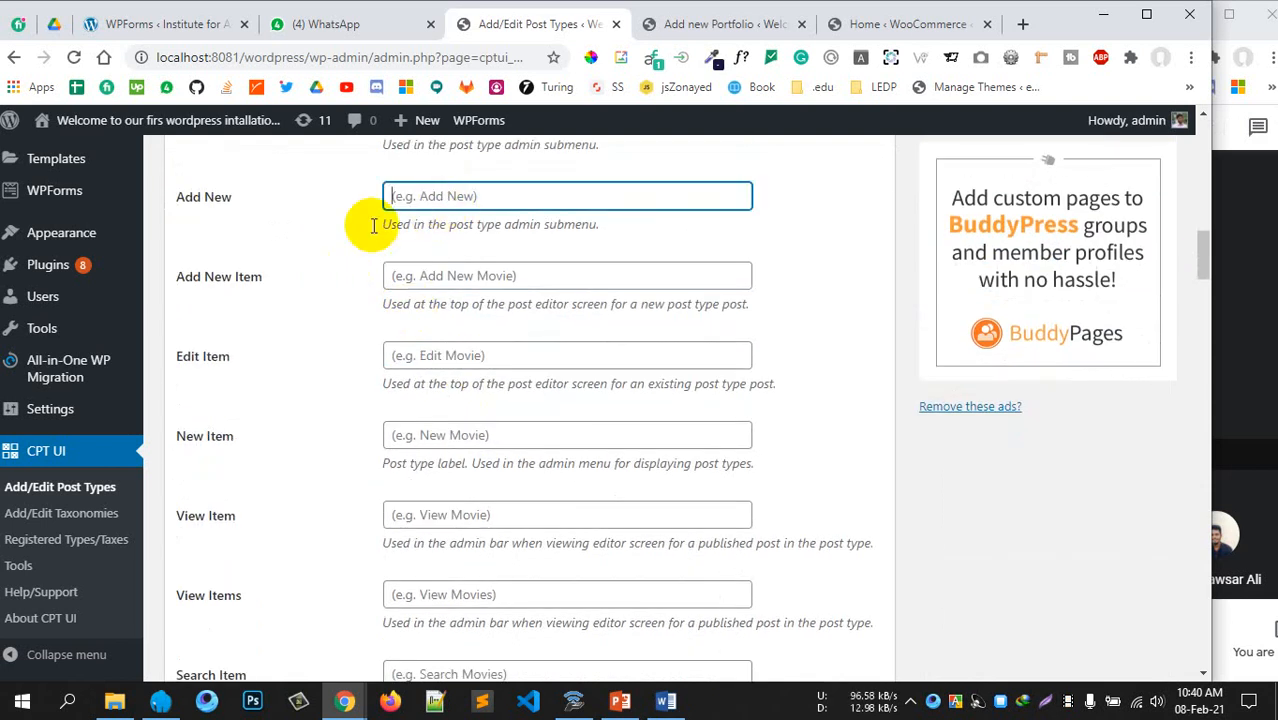
scroll(30, 225, up, 3)
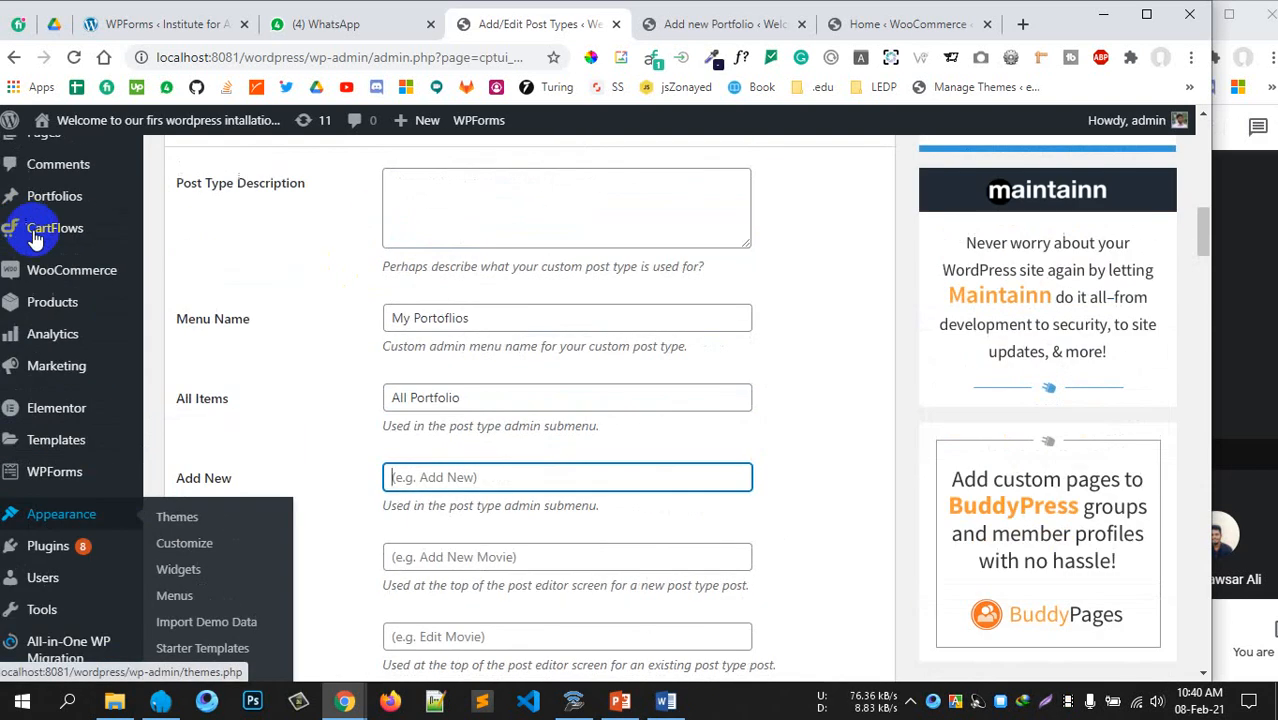
scroll(58, 333, up, 2)
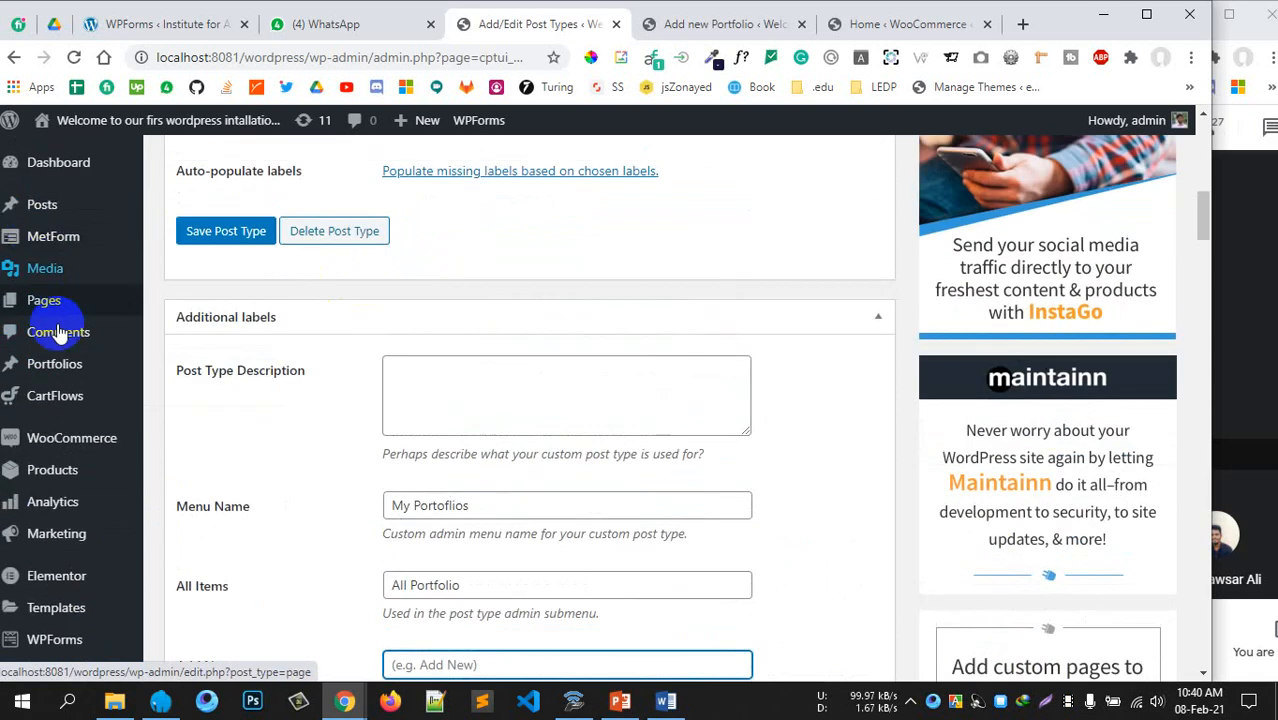
mouse_move(60, 366)
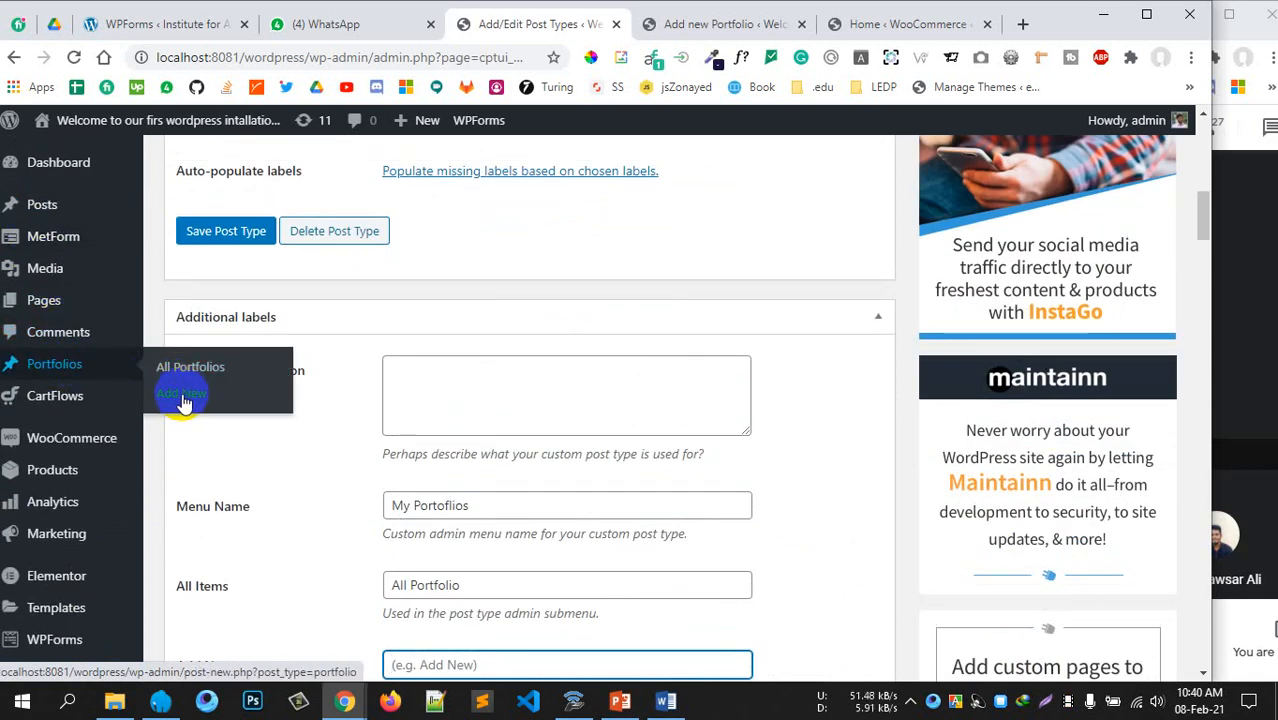
scroll(665, 379, down, 3)
click(502, 394)
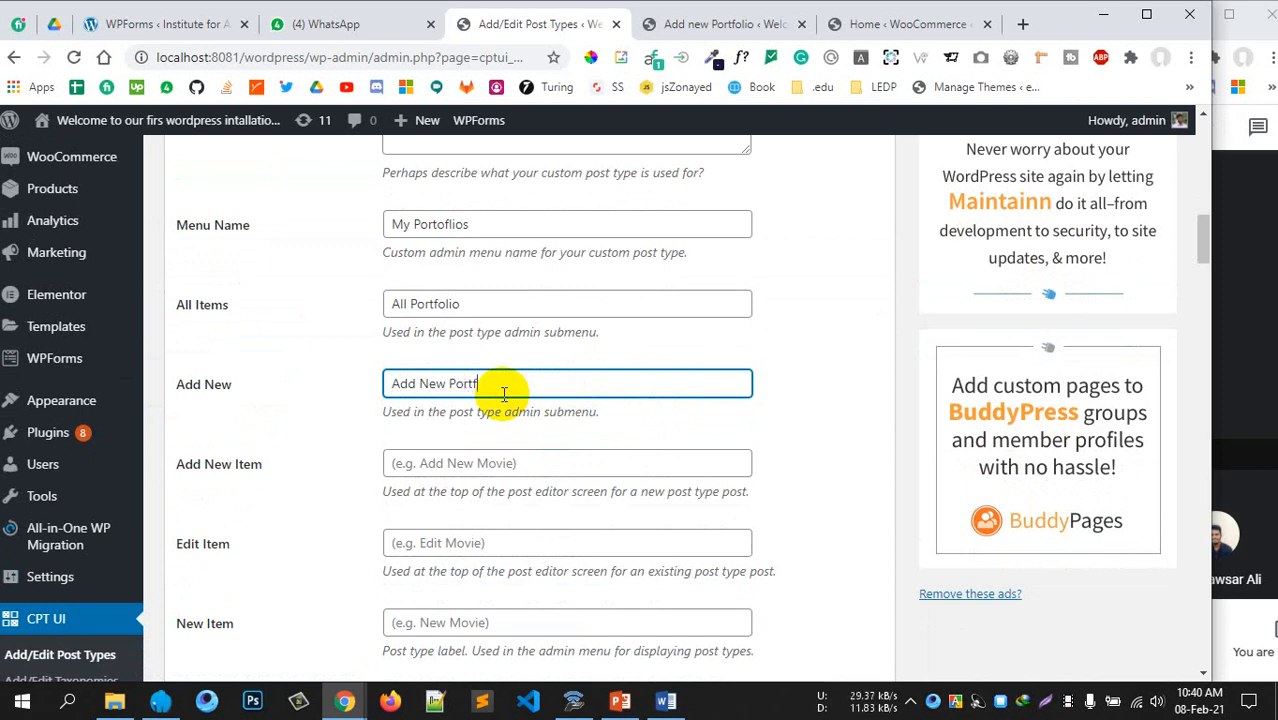
drag(504, 395, 320, 380)
key(ctrl+c)
click(521, 455)
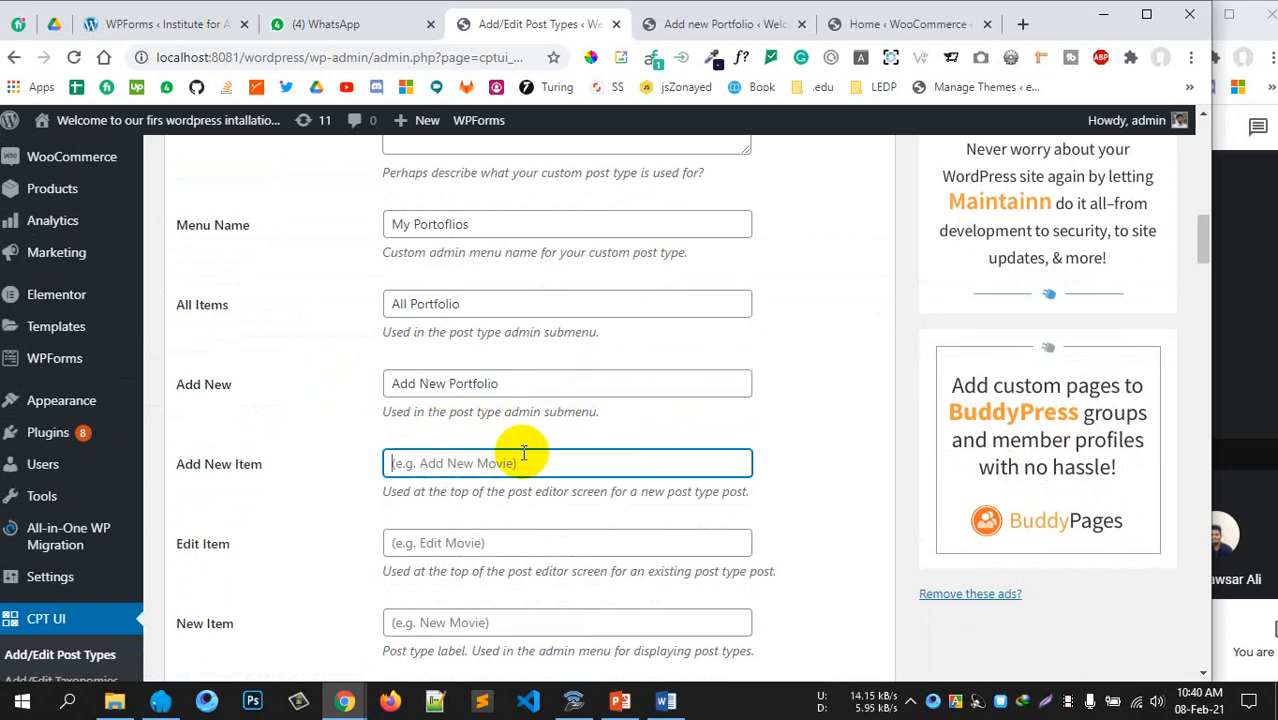
key(ctrl+v)
Fill the Edit Item, New Item and View Item labels, the last as 'View Portfolio'
scroll(499, 400, down, 2)
click(488, 355)
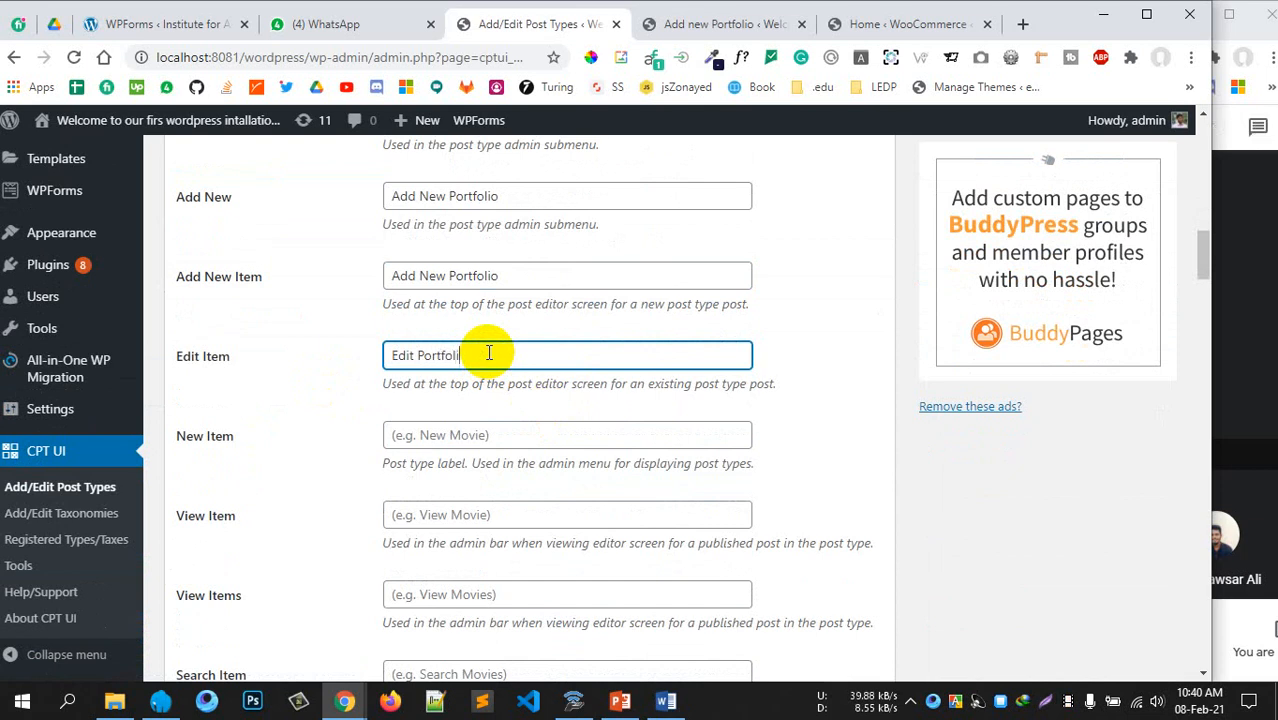
scroll(489, 353, down, 1)
click(486, 341)
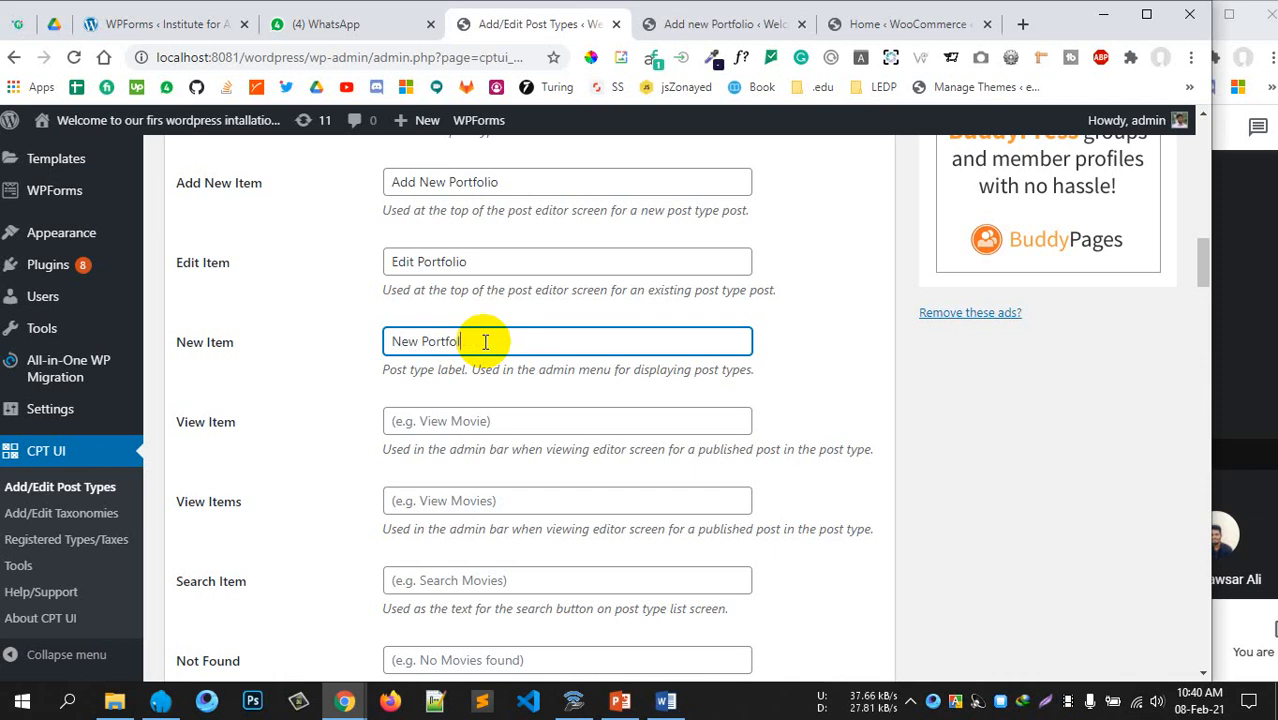
scroll(486, 341, down, 1)
click(481, 333)
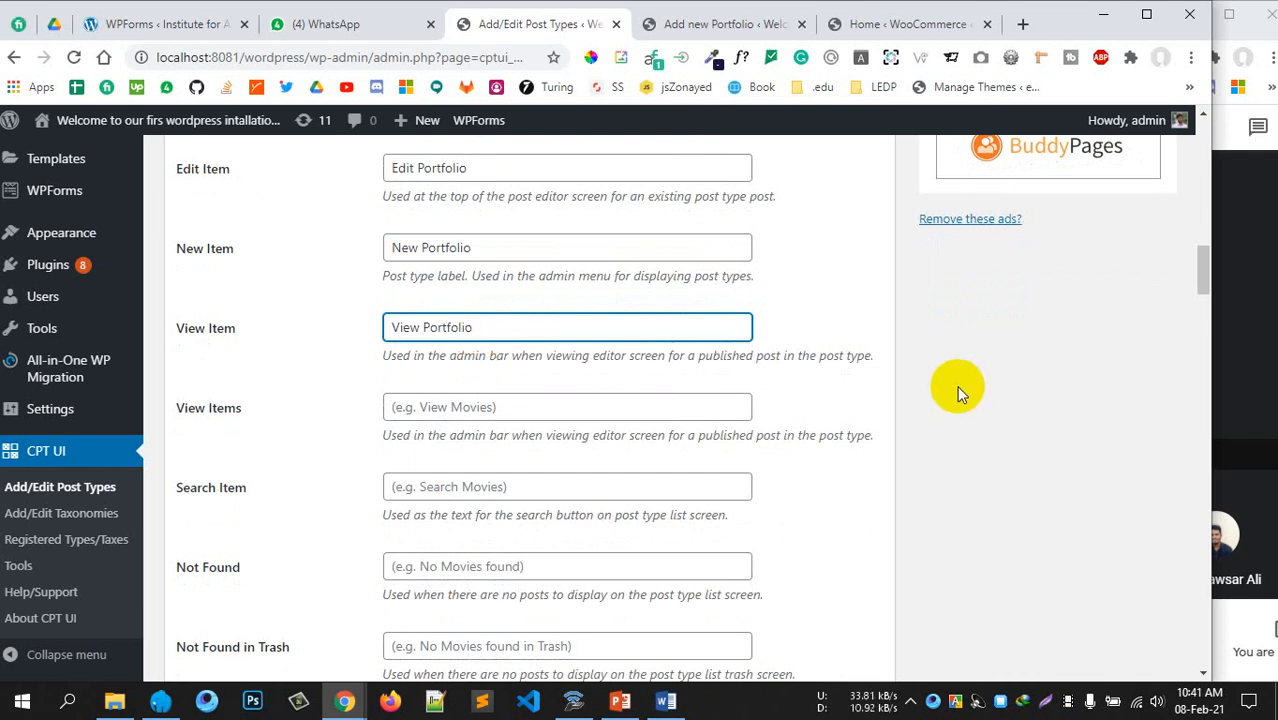
Copy 'View Portfolio' into the View Items label and make it 'View Portfolios'
scroll(528, 214, down, 2)
scroll(496, 188, up, 1)
key(ctrl+a)
key(ctrl+c)
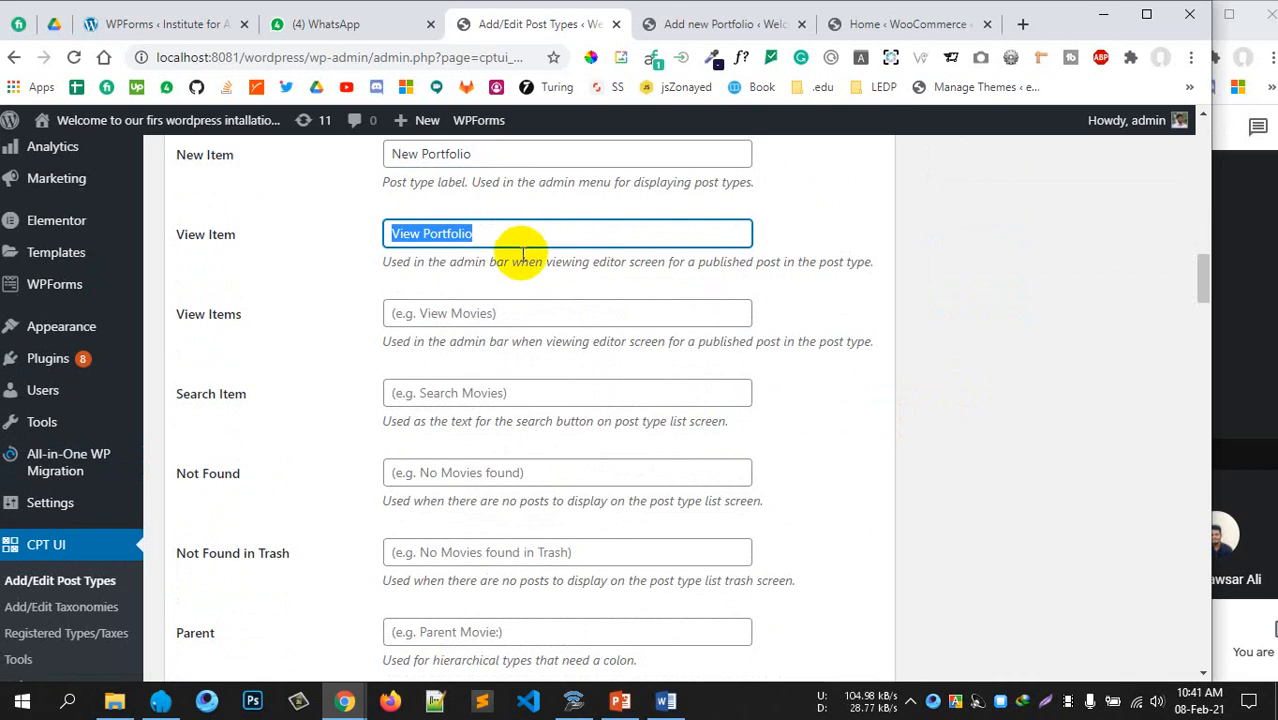
click(491, 314)
key(ctrl+v)
text(s)
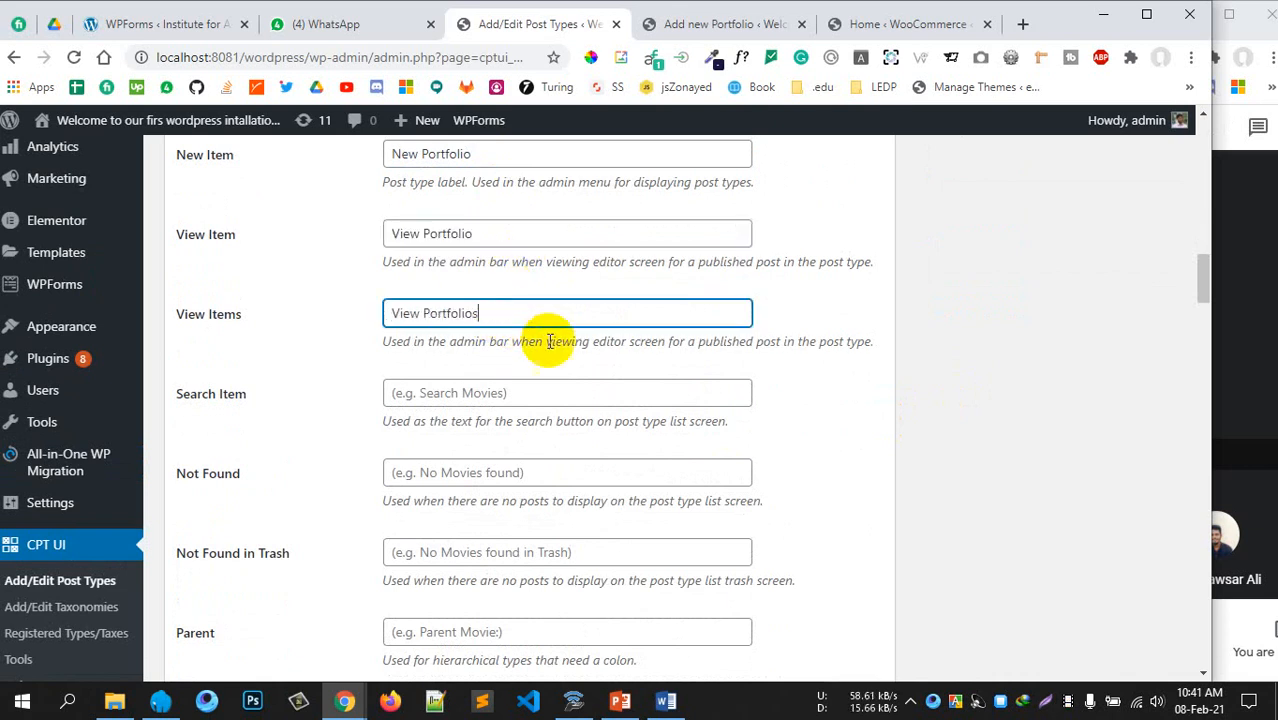
Set Search Item to 'Search Portfolio' and Not Found to 'No portfolio found'
scroll(540, 337, down, 1)
click(484, 302)
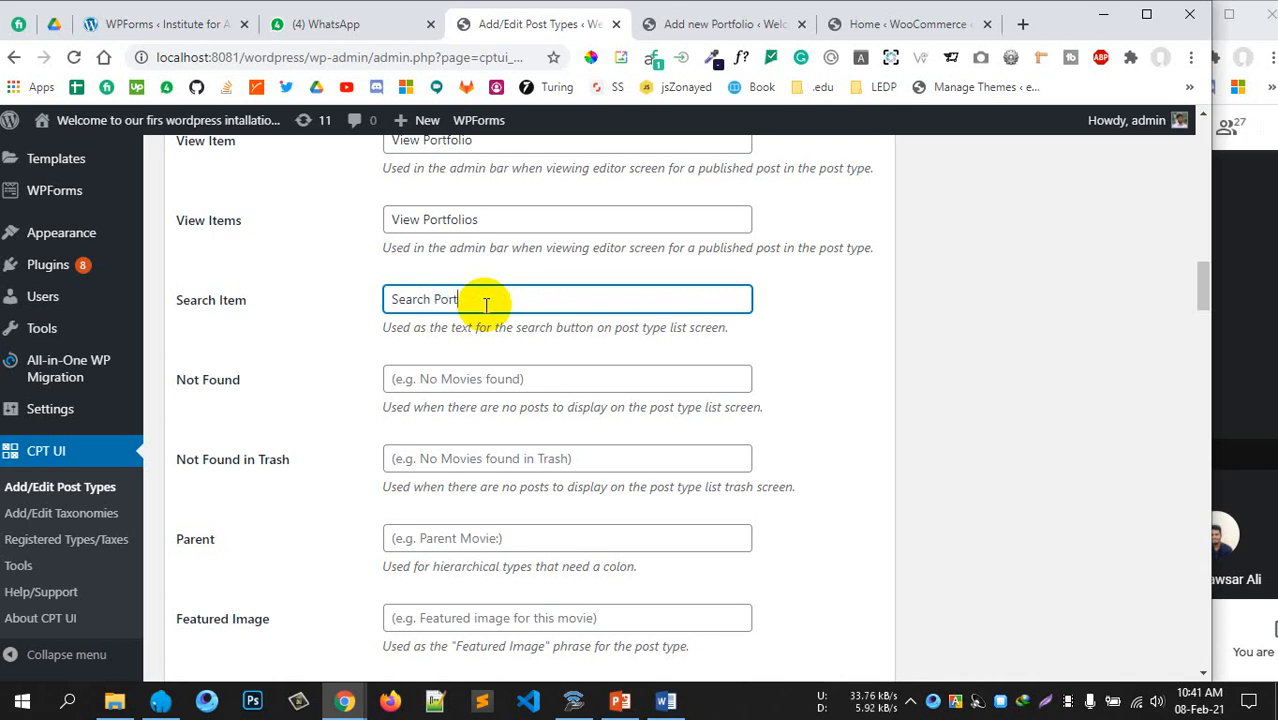
scroll(487, 305, down, 1)
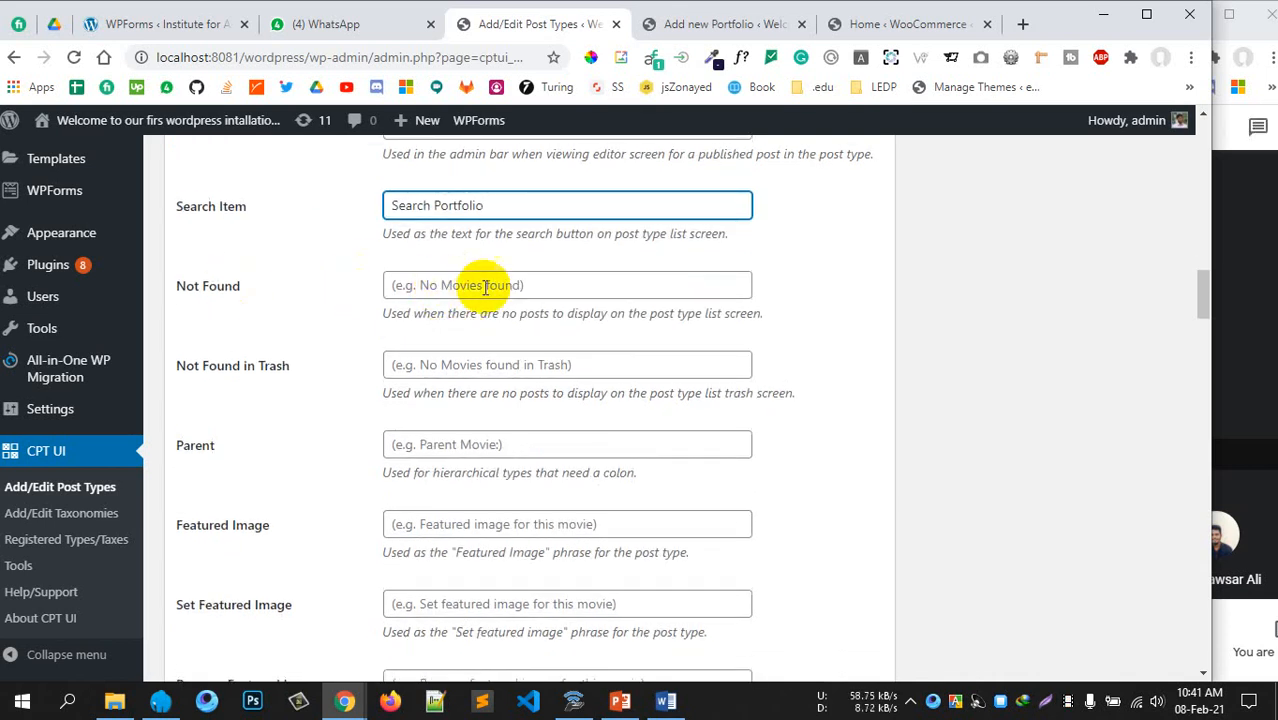
click(450, 286)
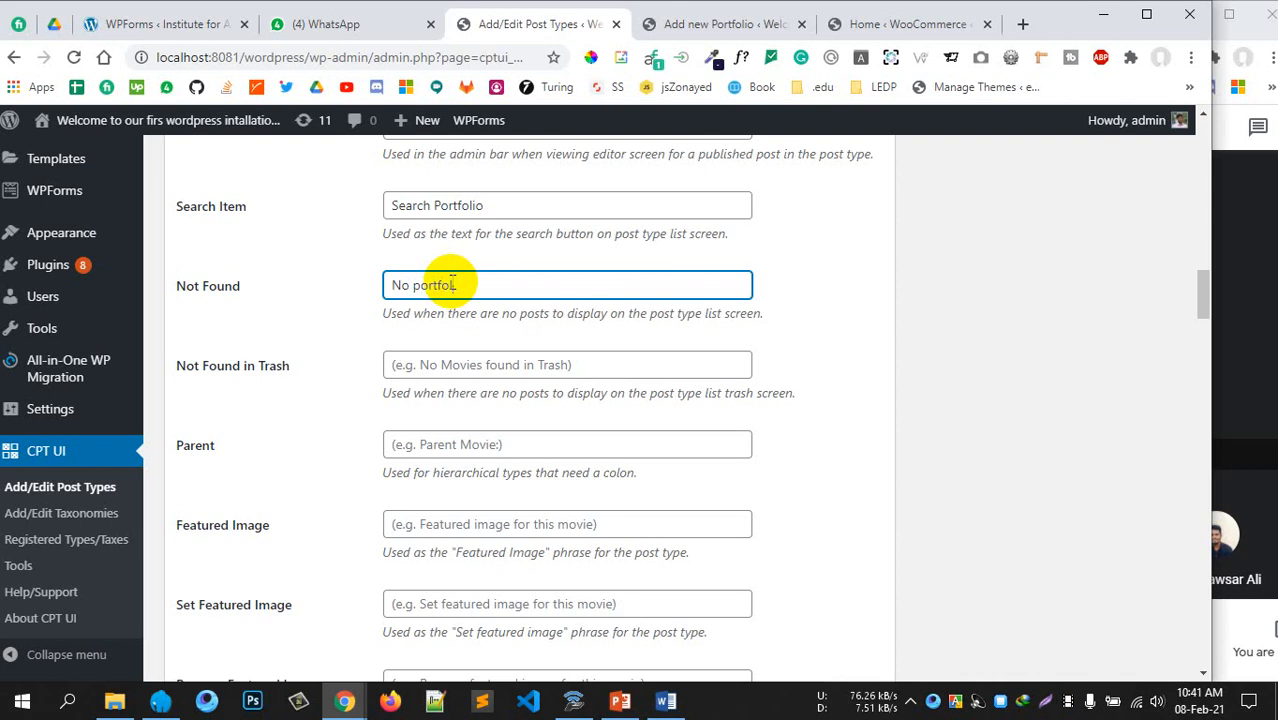
text(fou)
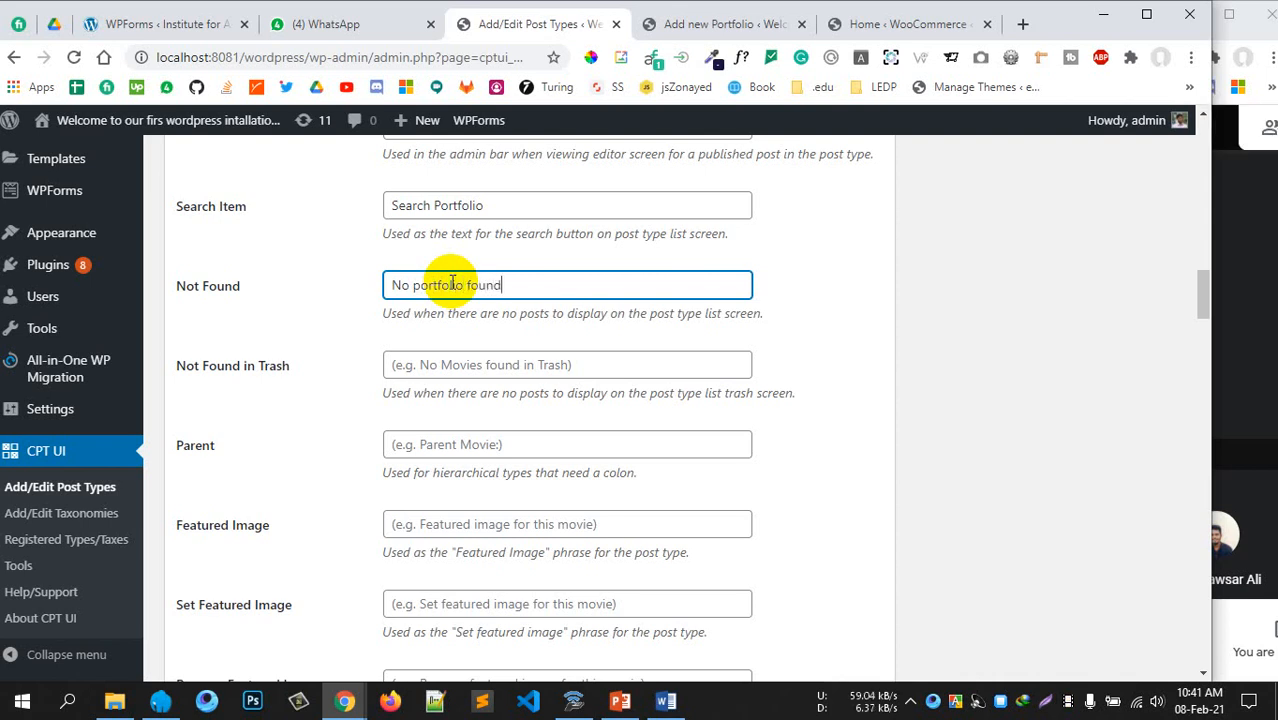
text(nd)
scroll(452, 283, down, 2)
click(499, 177)
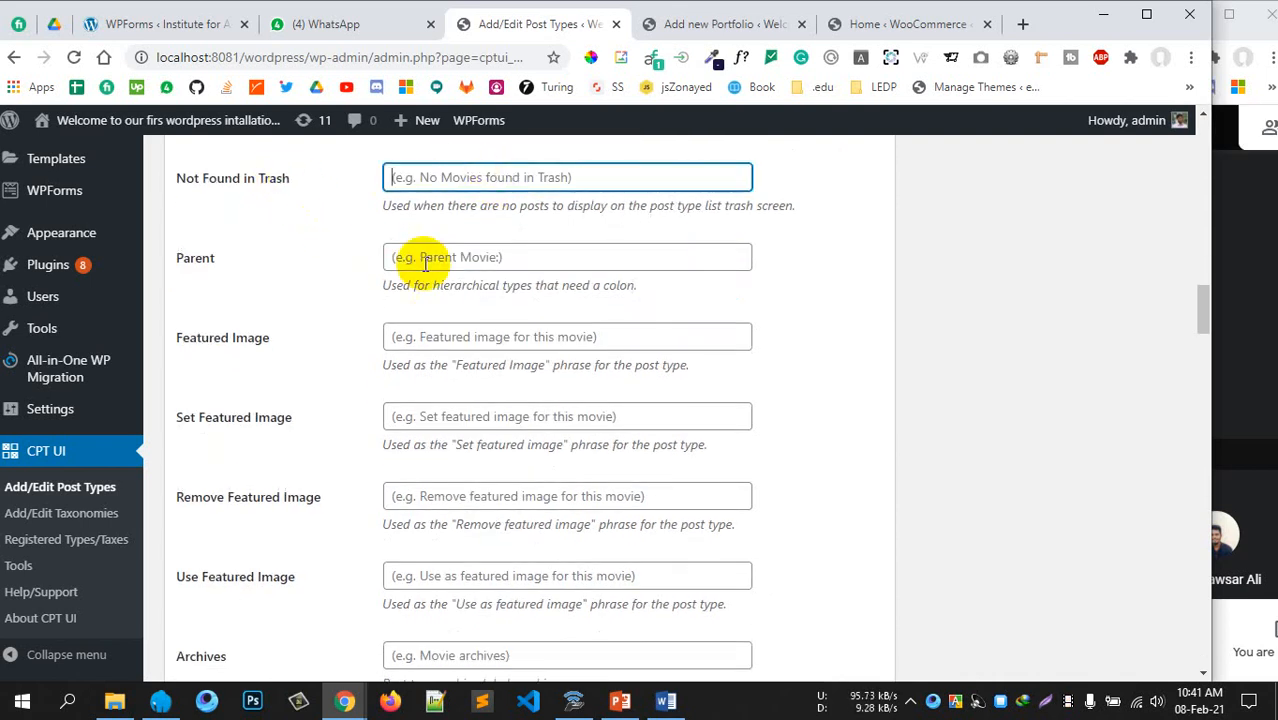
click(445, 255)
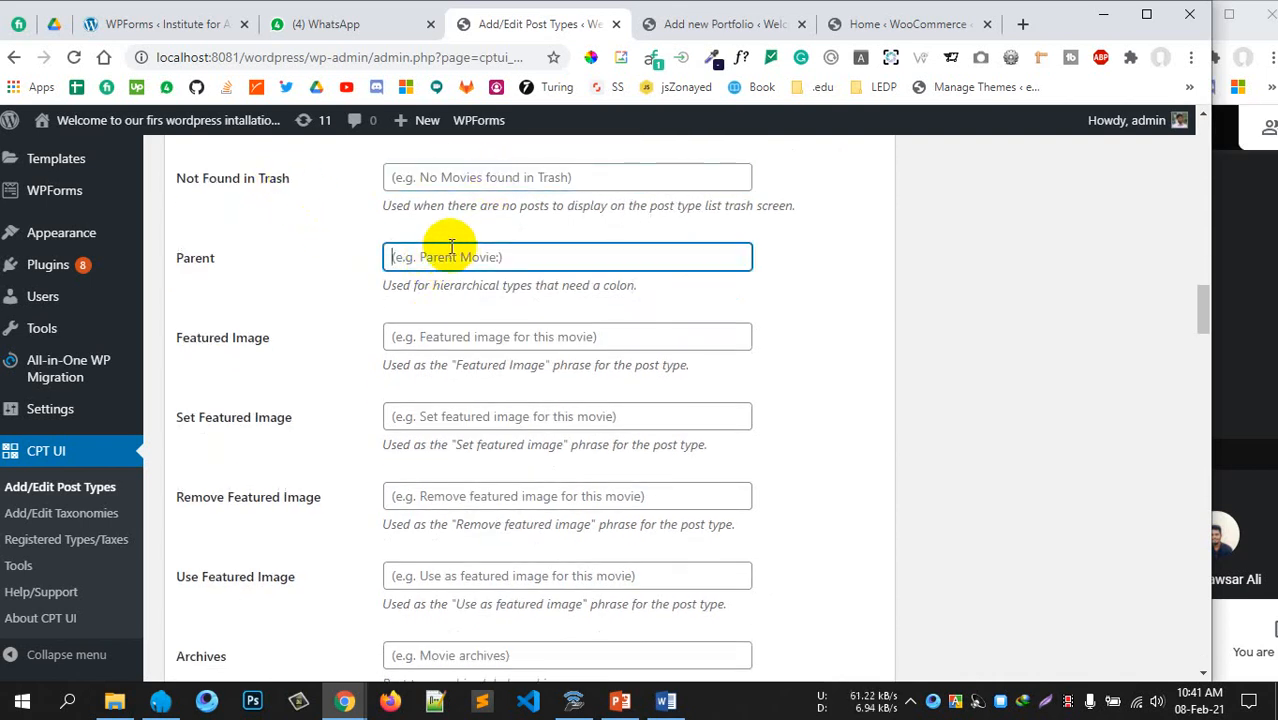
click(459, 331)
scroll(465, 345, down, 1)
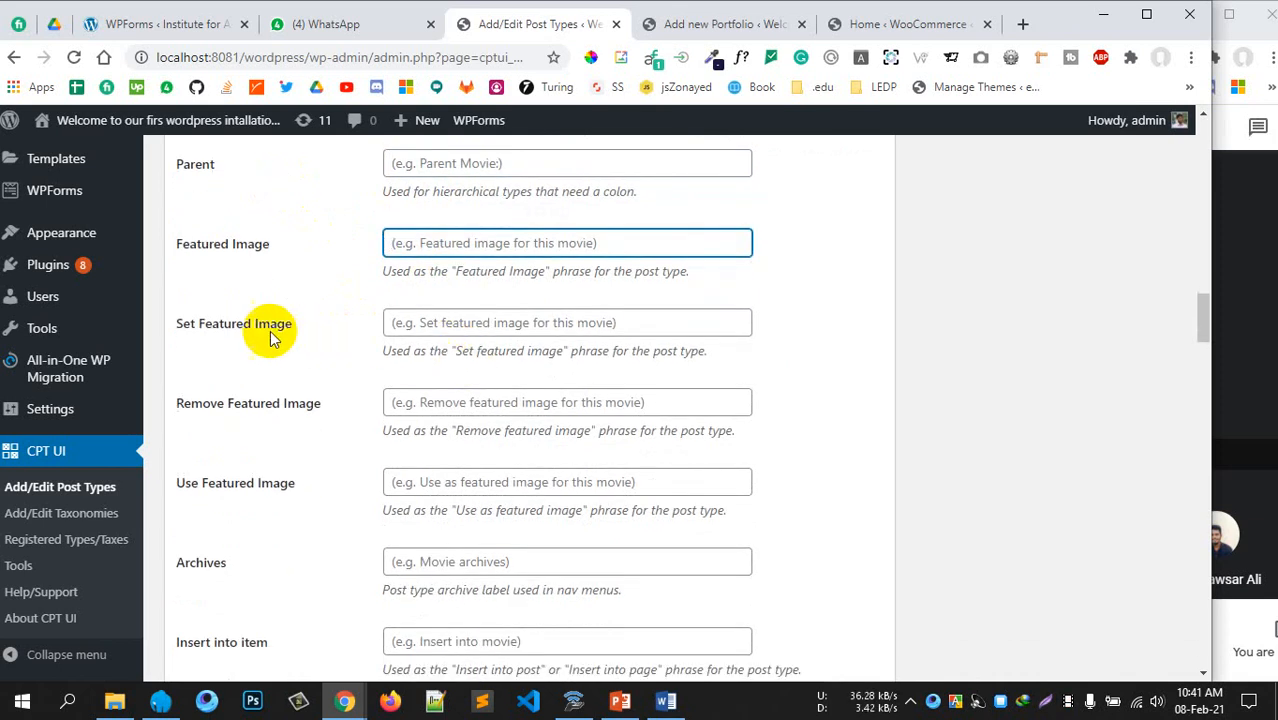
click(451, 322)
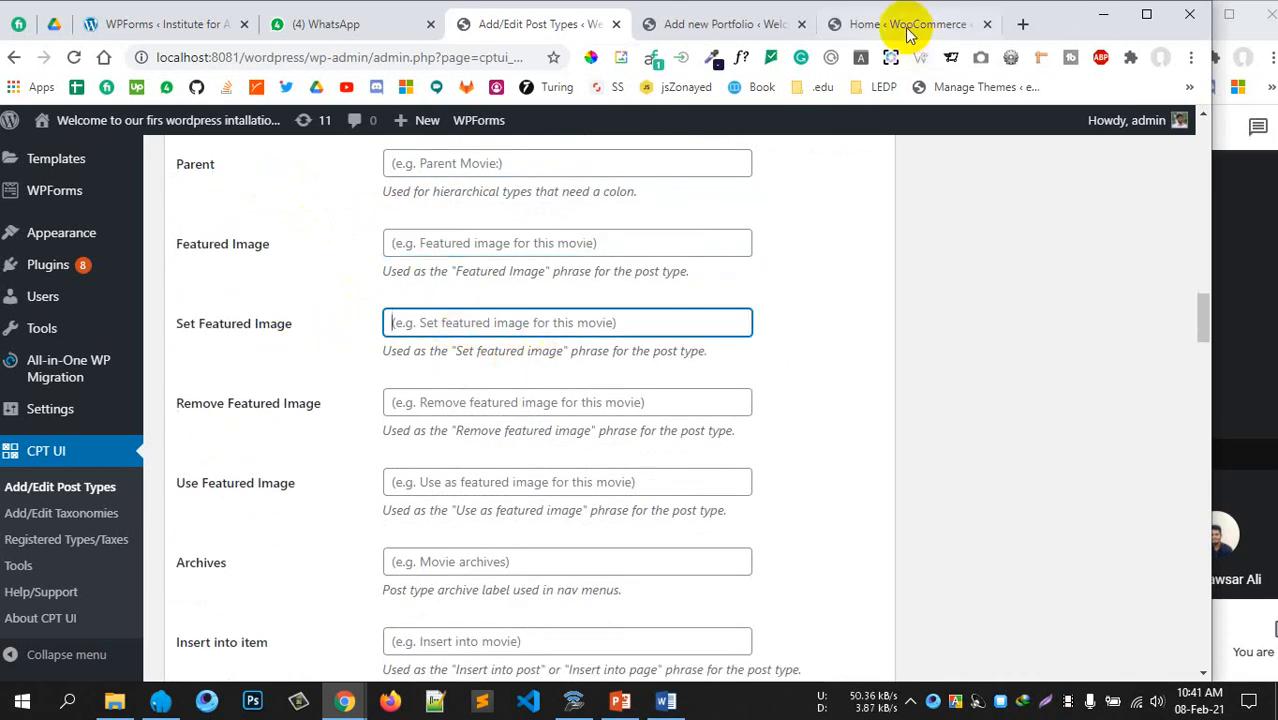
click(733, 24)
scroll(1038, 567, down, 5)
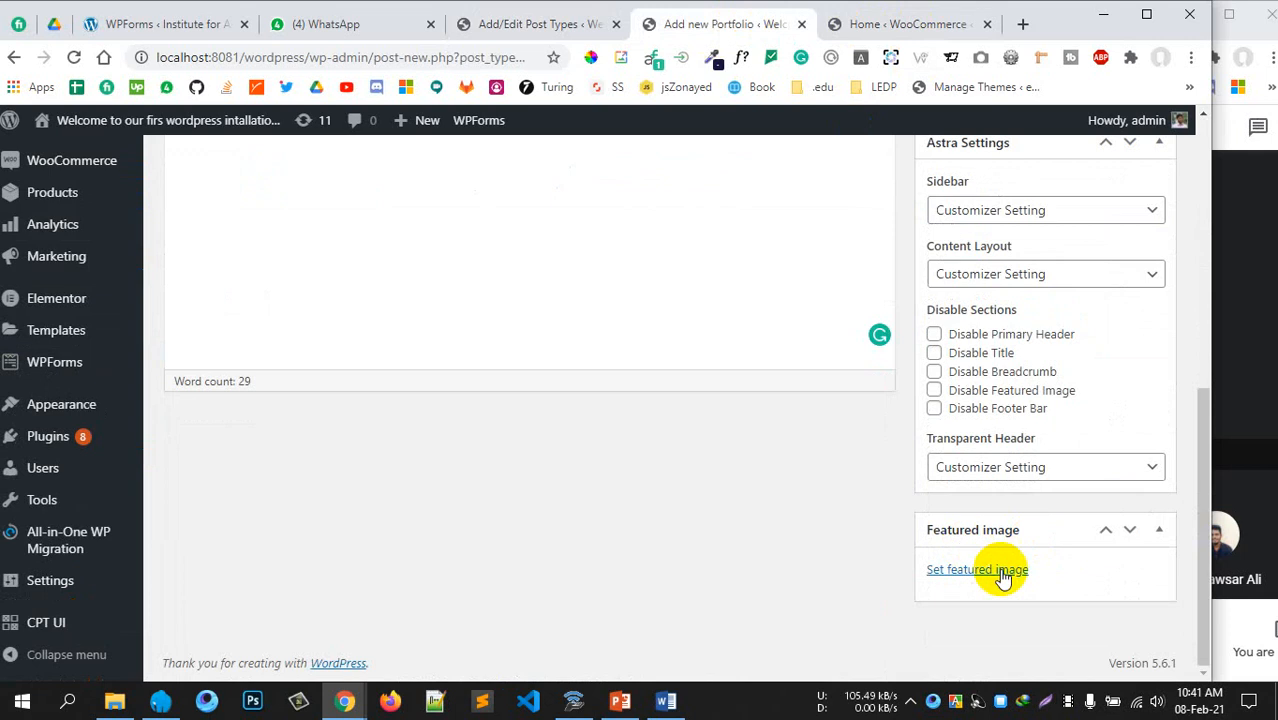
click(517, 28)
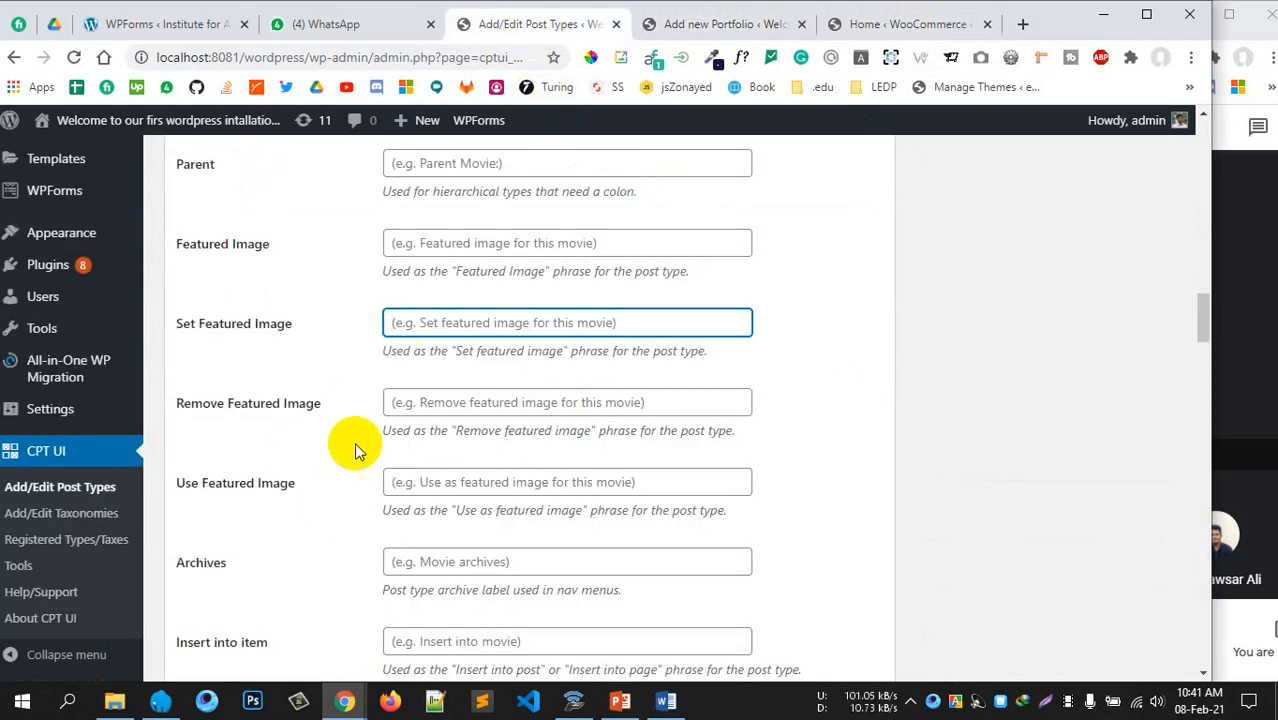
click(421, 403)
scroll(456, 449, down, 1)
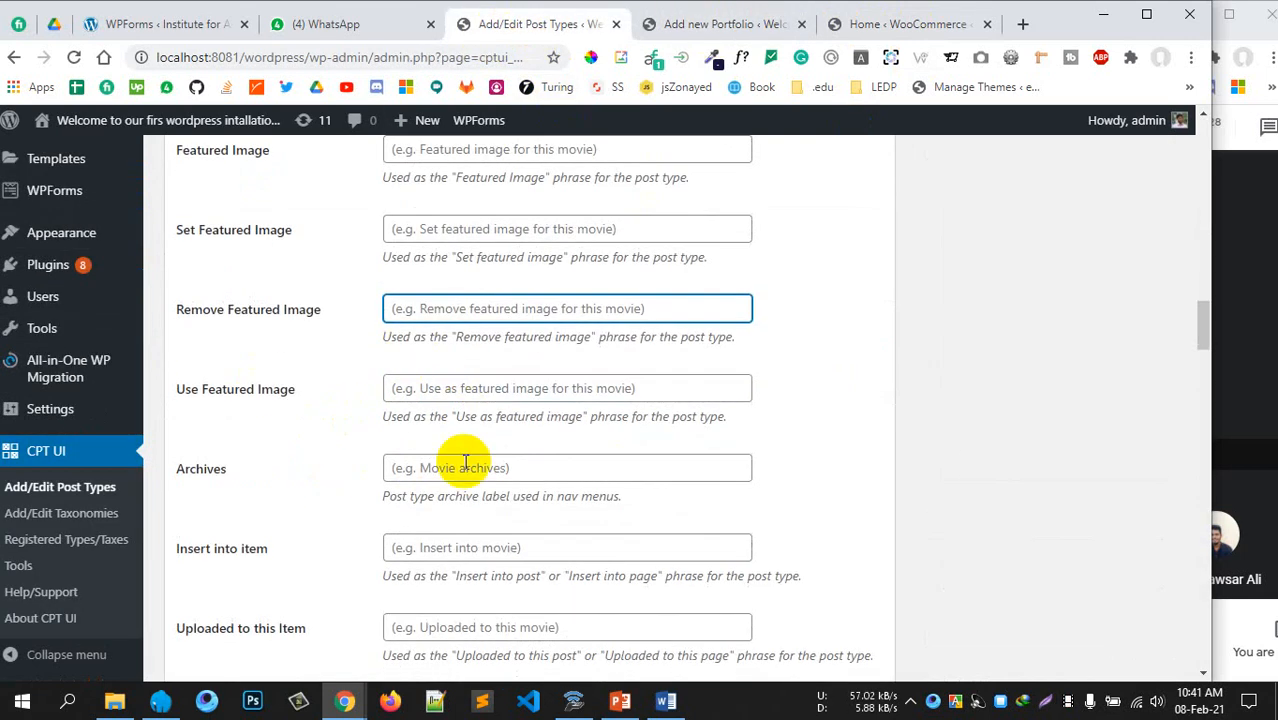
scroll(465, 462, down, 4)
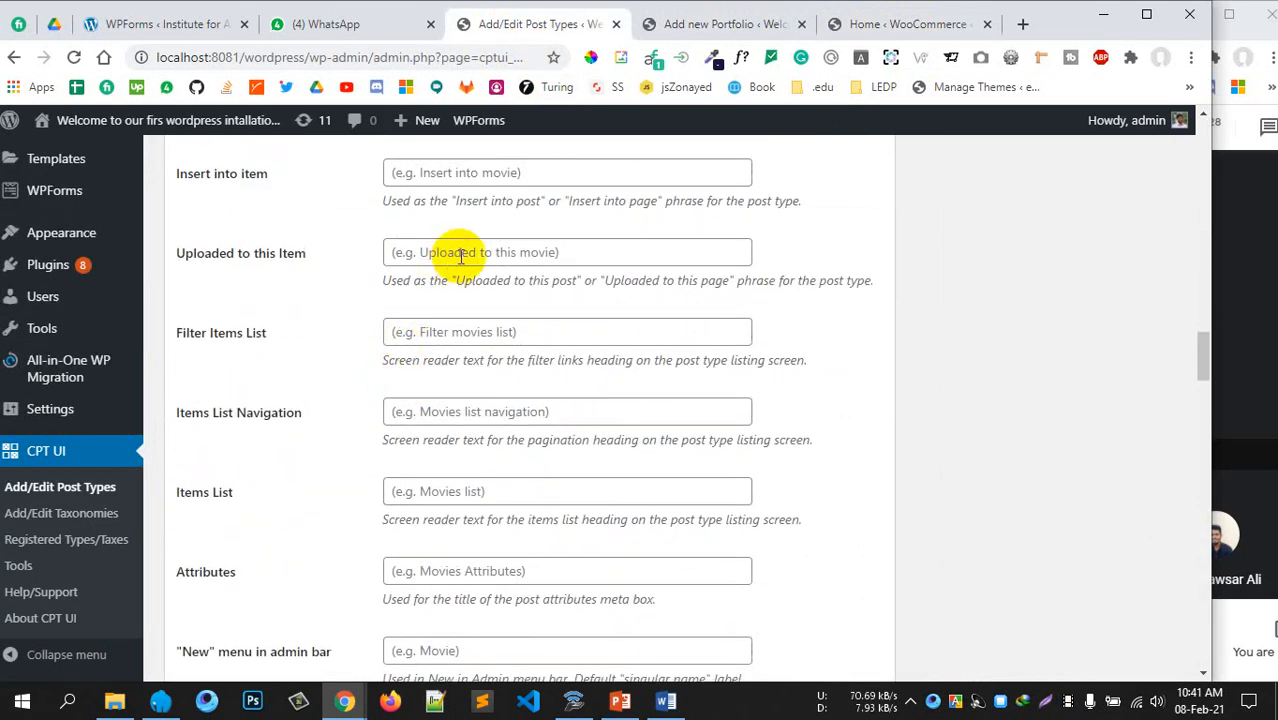
click(459, 253)
scroll(488, 448, down, 1)
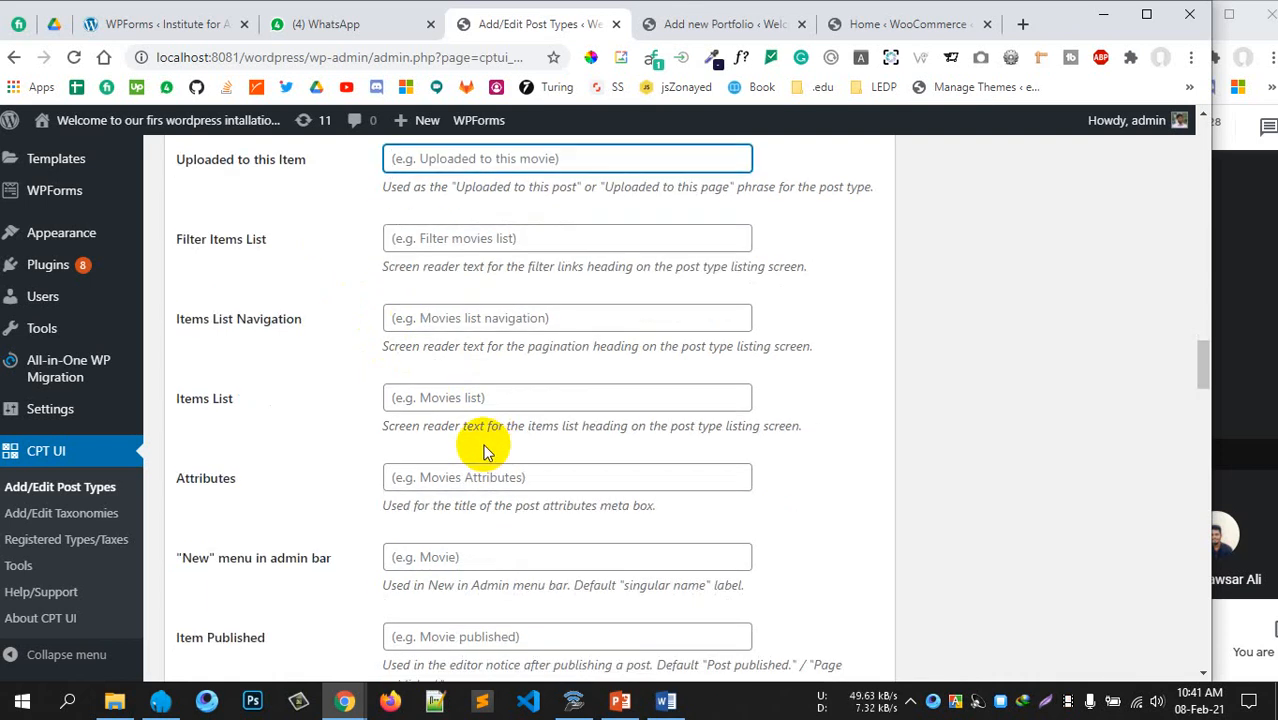
scroll(485, 448, down, 4)
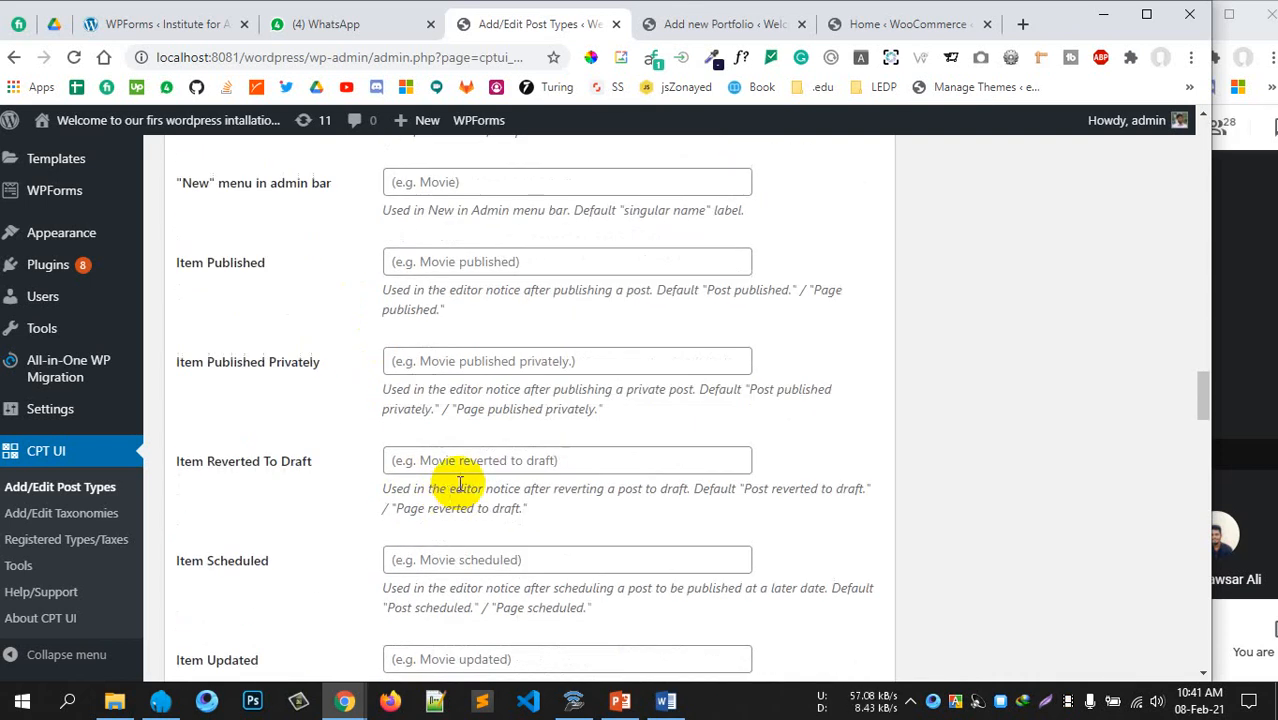
scroll(491, 440, down, 5)
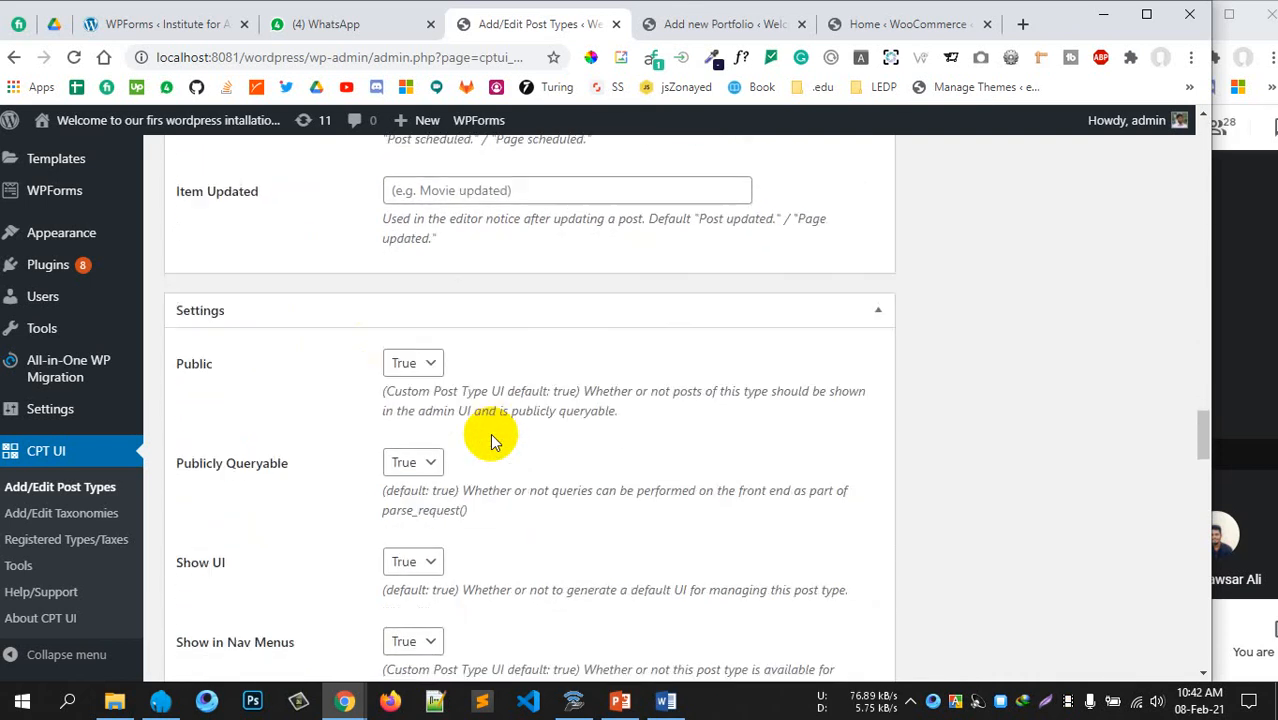
scroll(490, 433, down, 1)
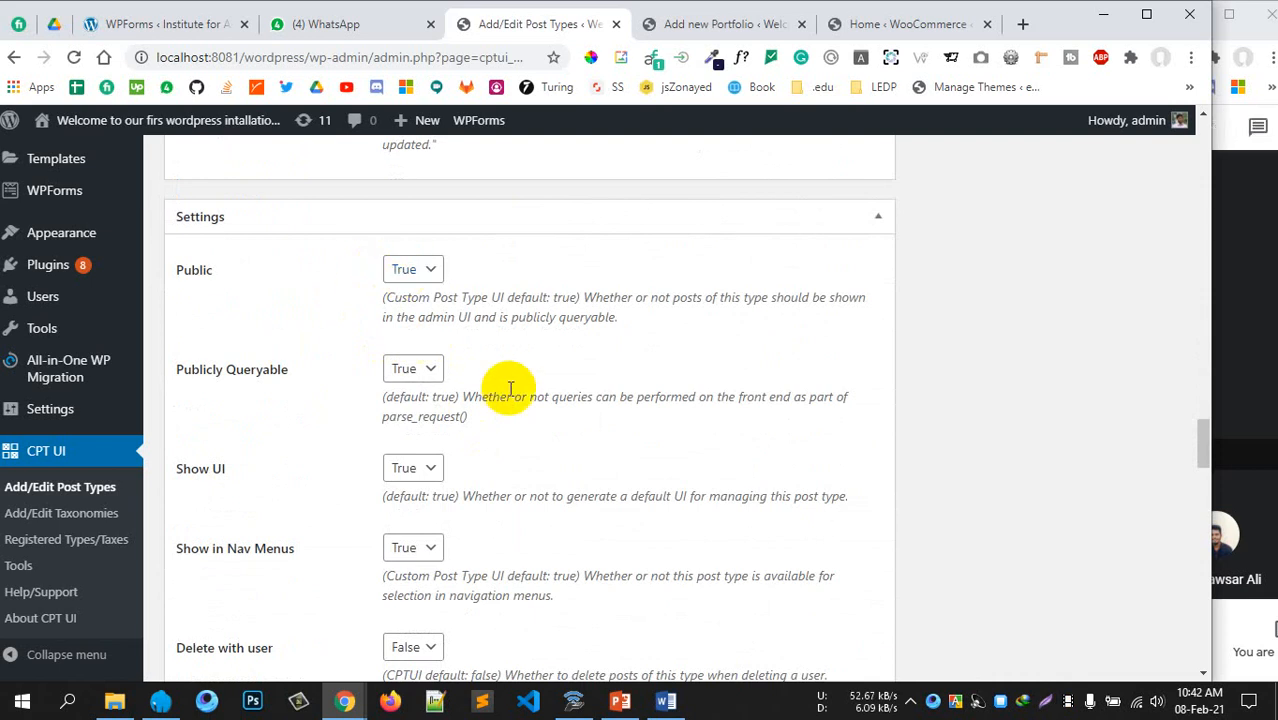
scroll(506, 386, down, 1)
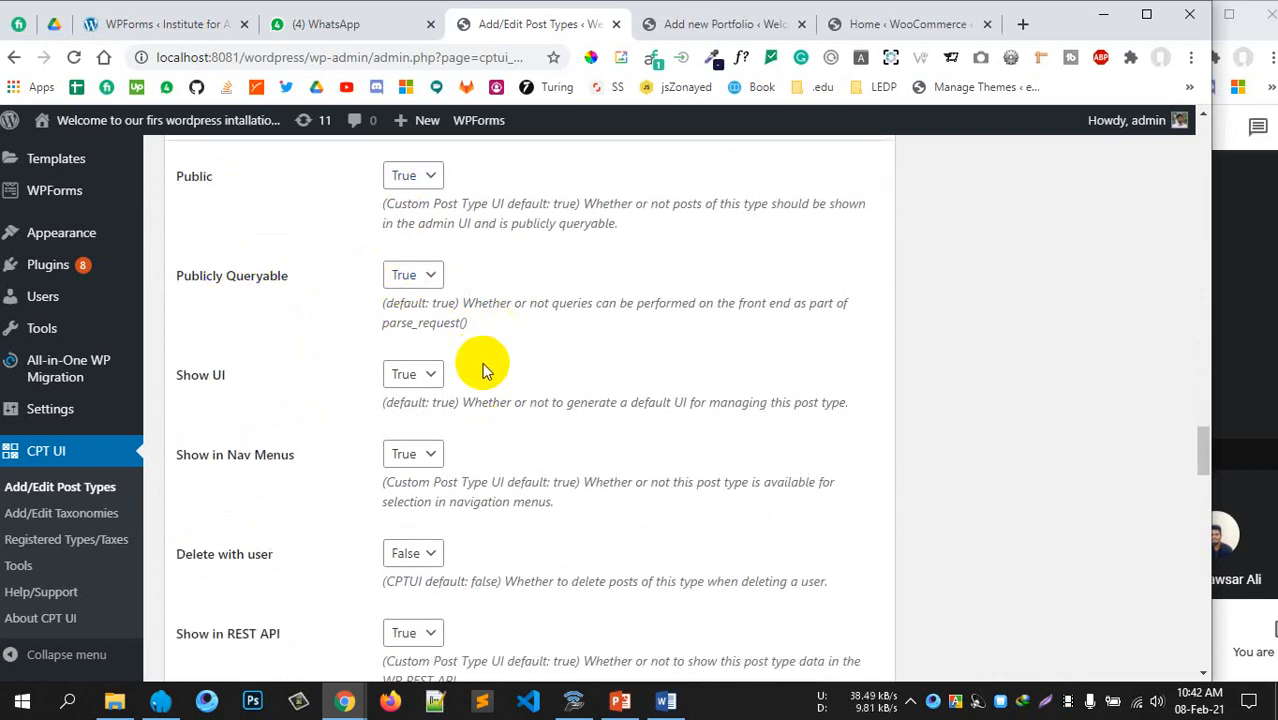
scroll(486, 366, down, 2)
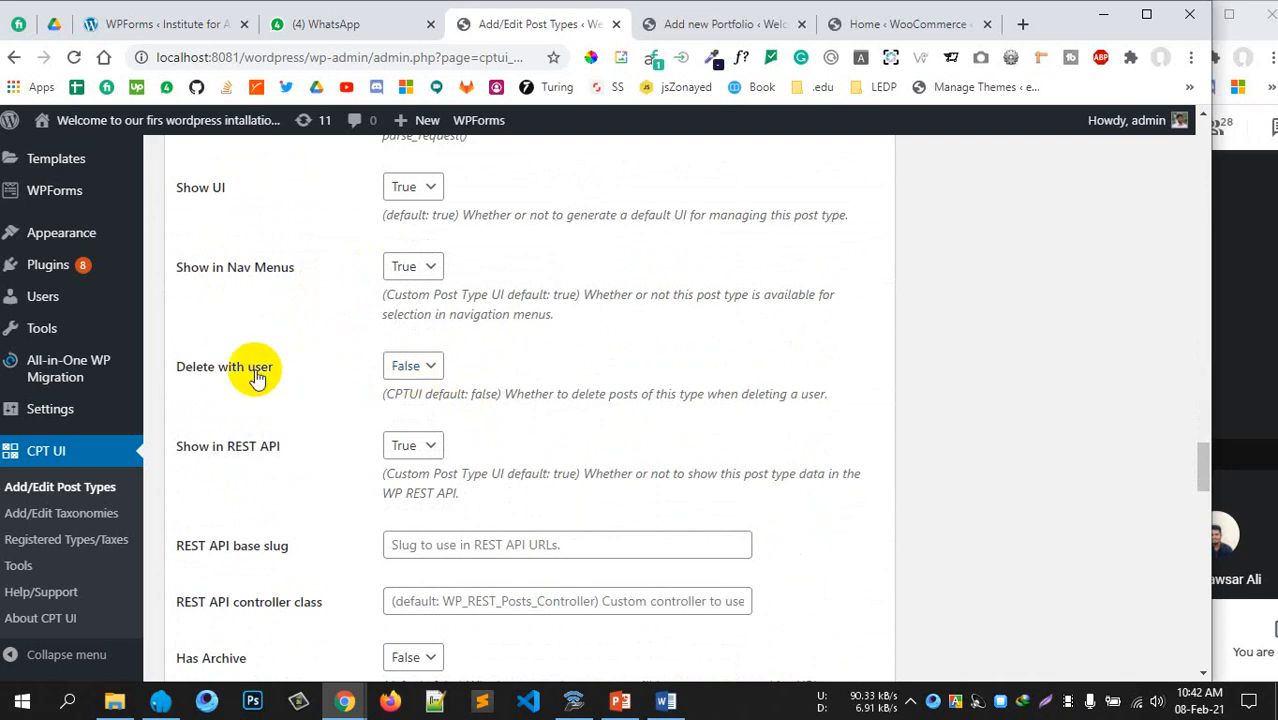
click(409, 368)
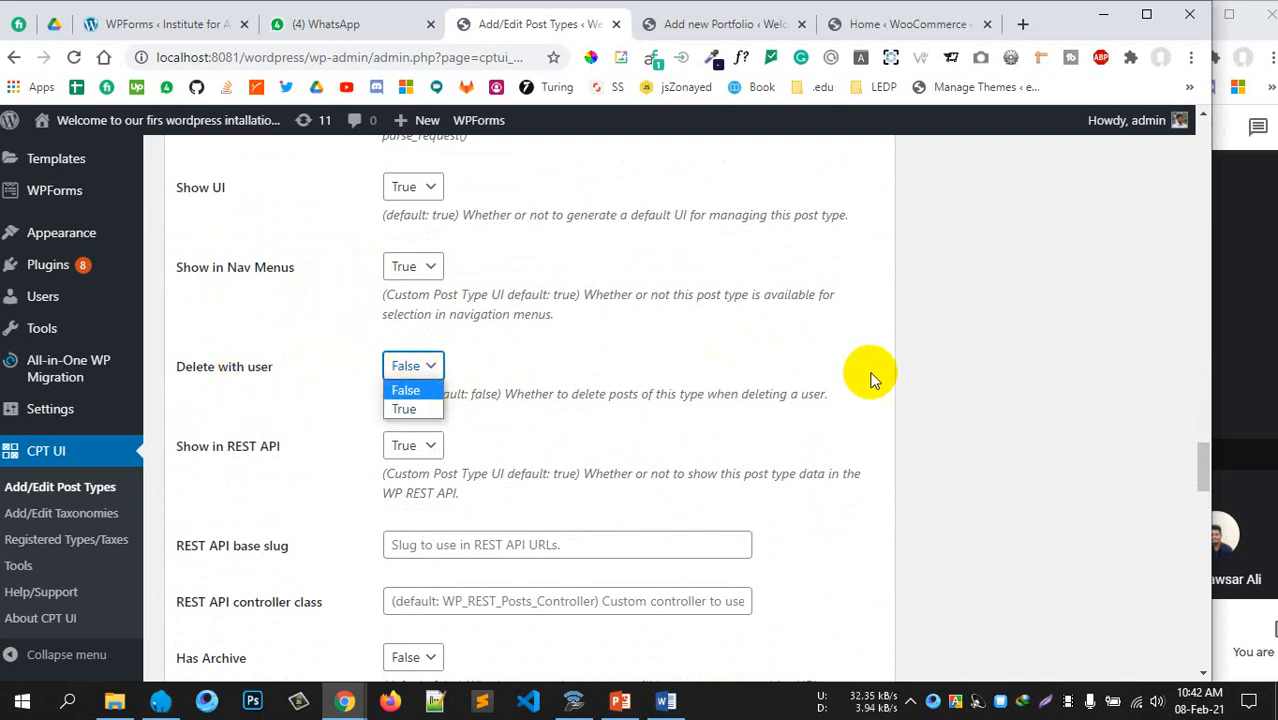
click(977, 400)
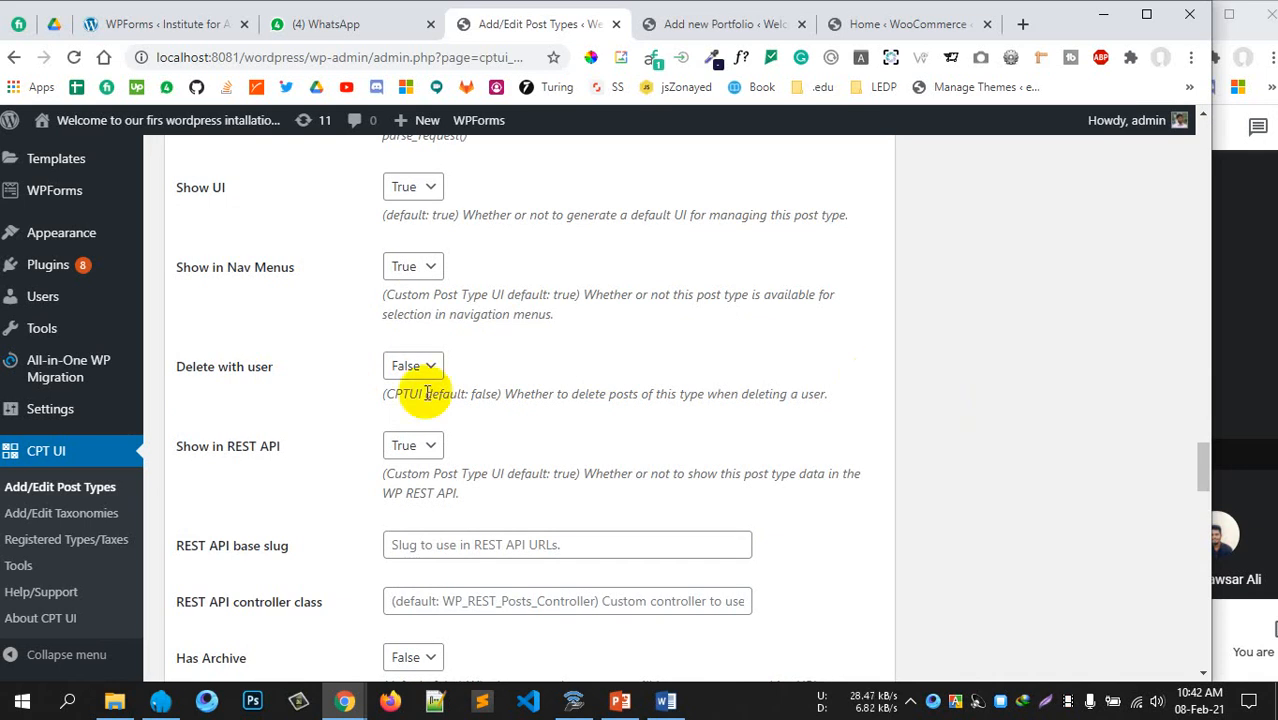
scroll(562, 352, down, 3)
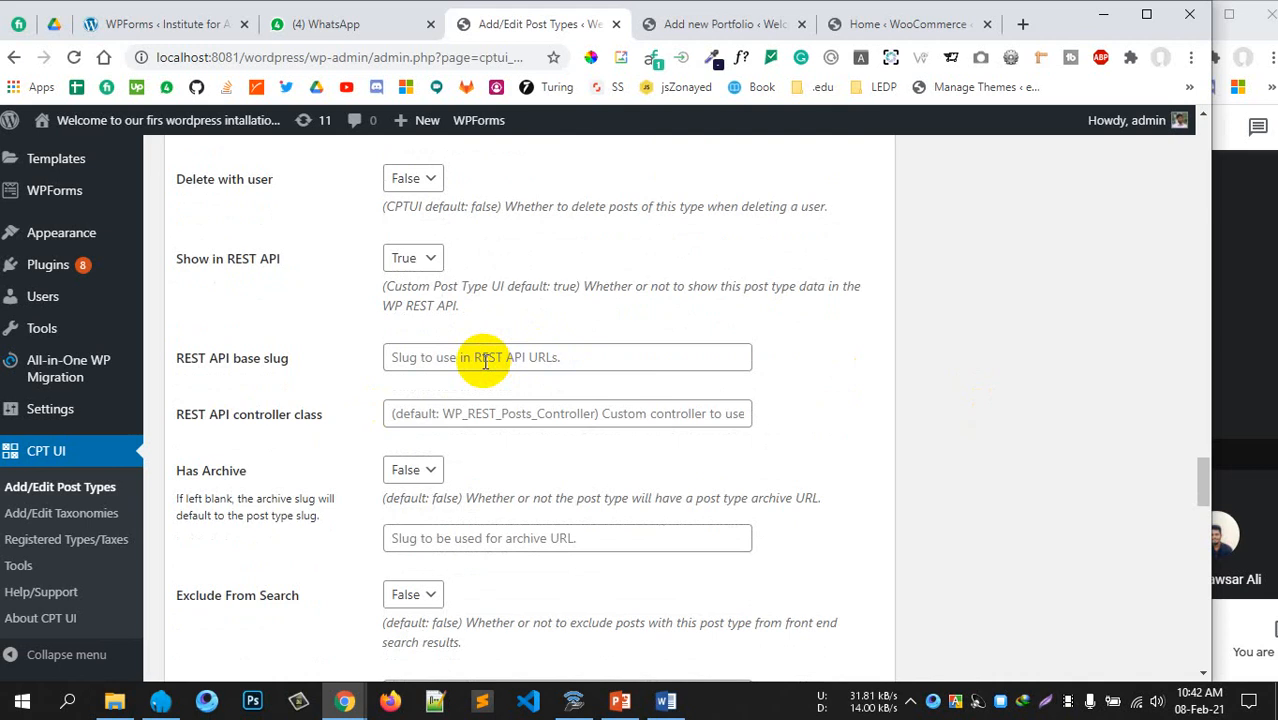
scroll(533, 343, down, 1)
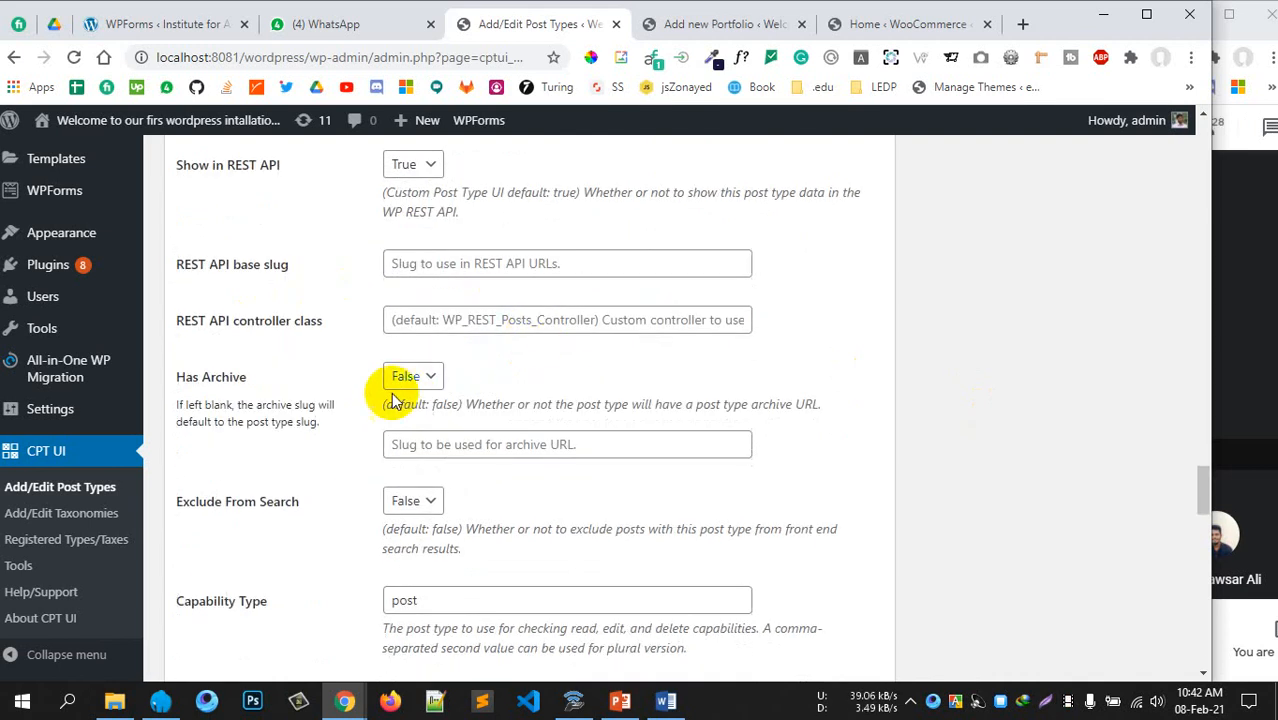
scroll(456, 365, down, 2)
scroll(456, 375, down, 2)
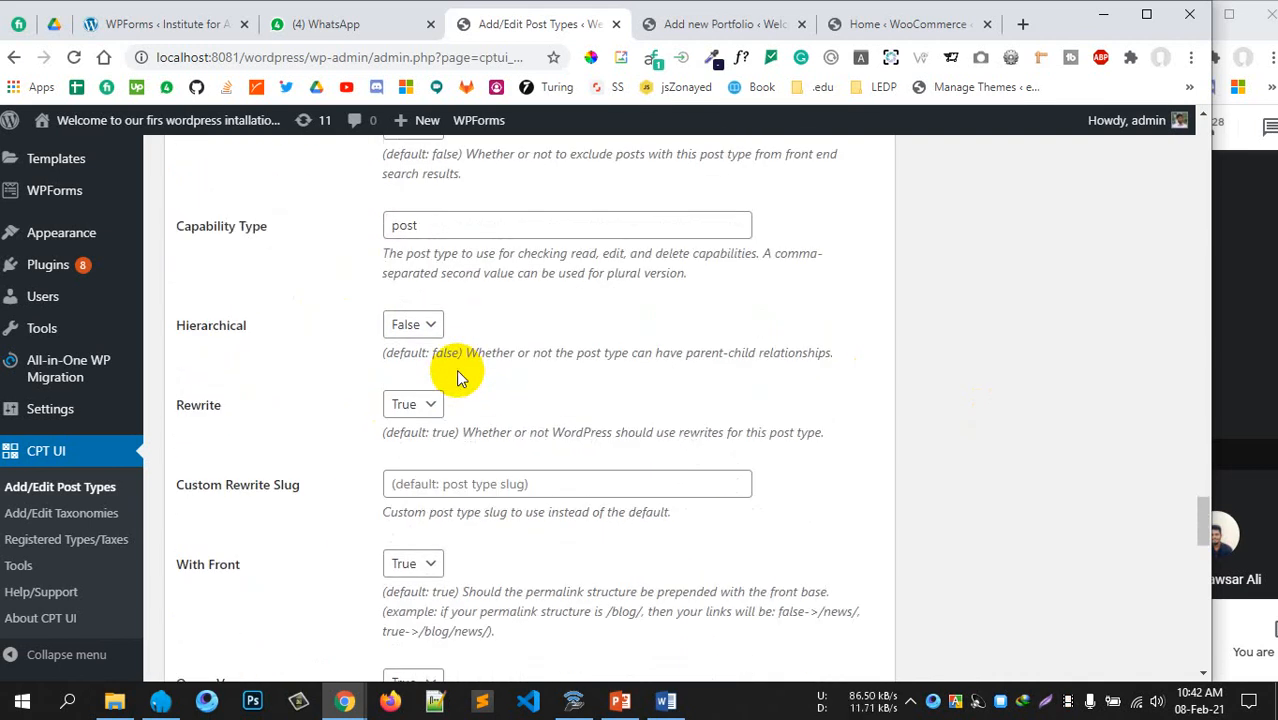
scroll(506, 378, down, 2)
scroll(480, 392, down, 4)
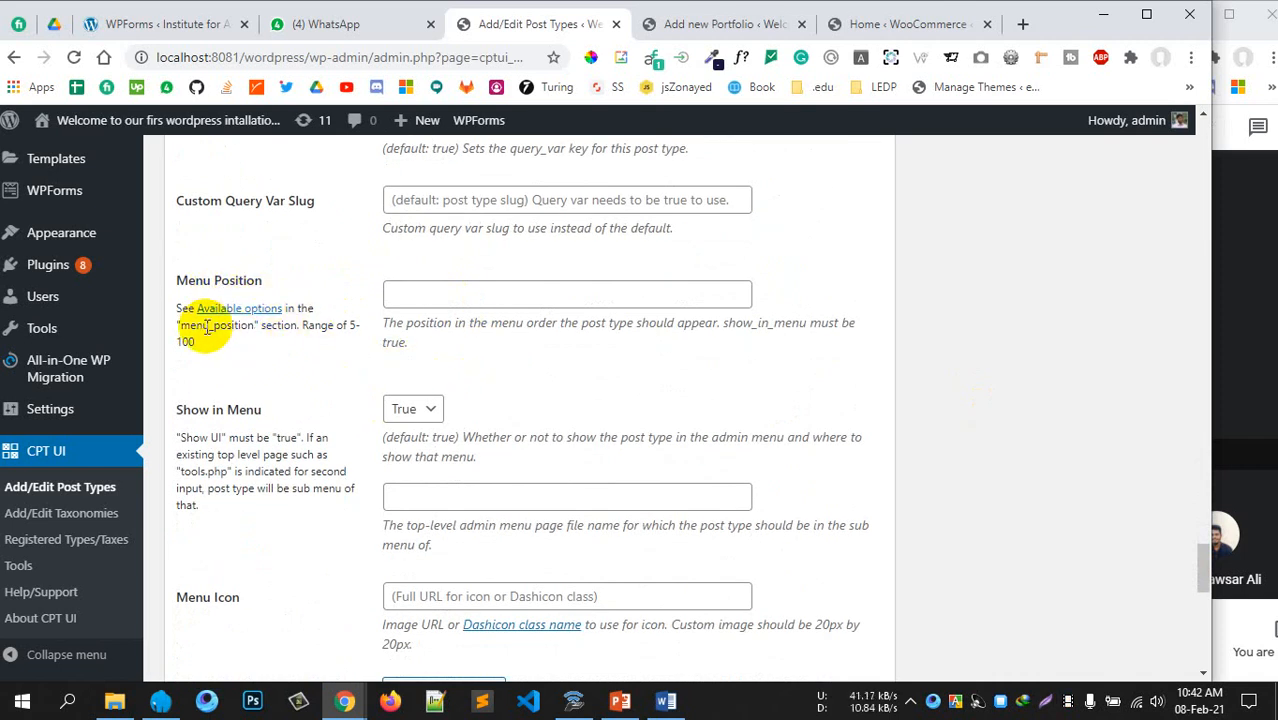
drag(208, 326, 344, 326)
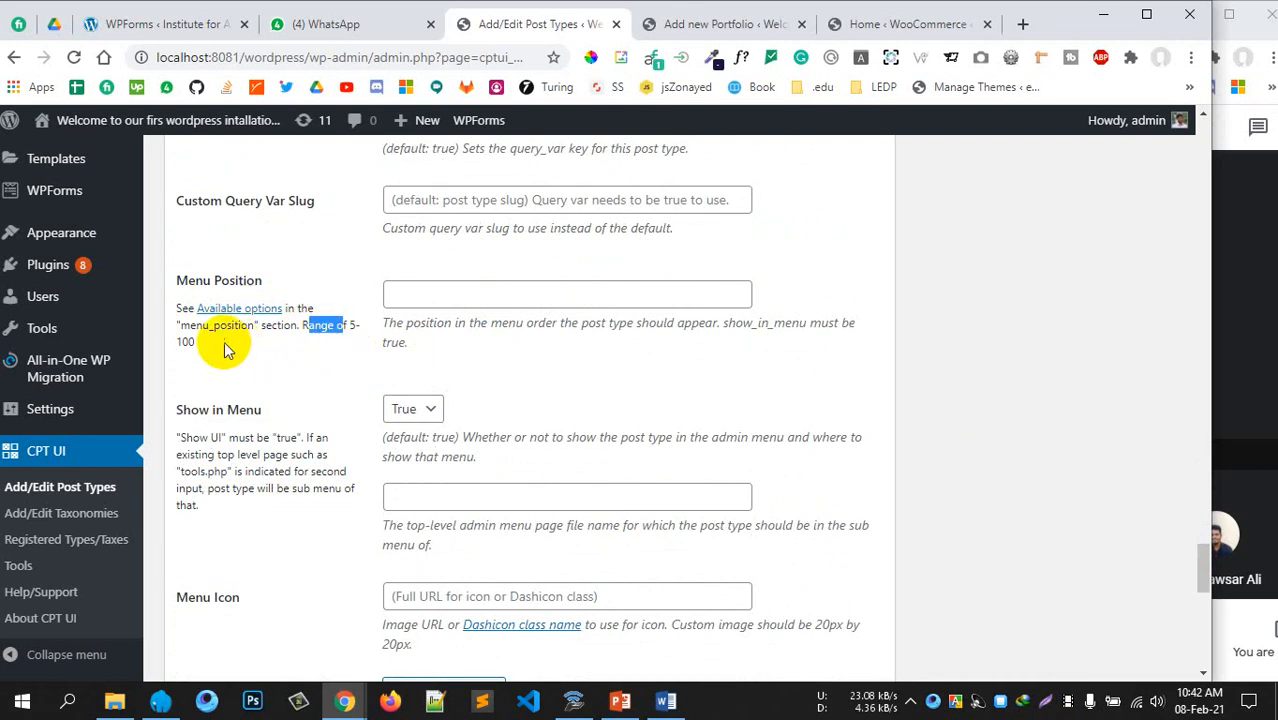
scroll(200, 330, up, 1)
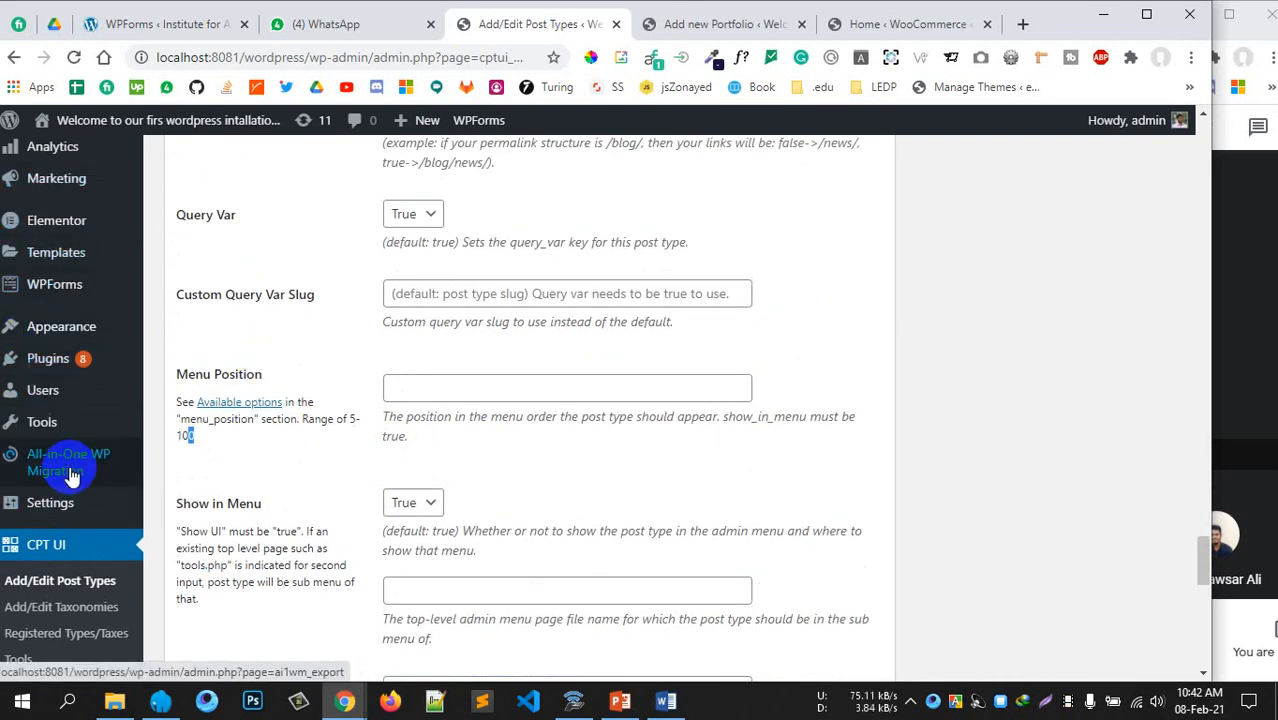
scroll(385, 455, down, 1)
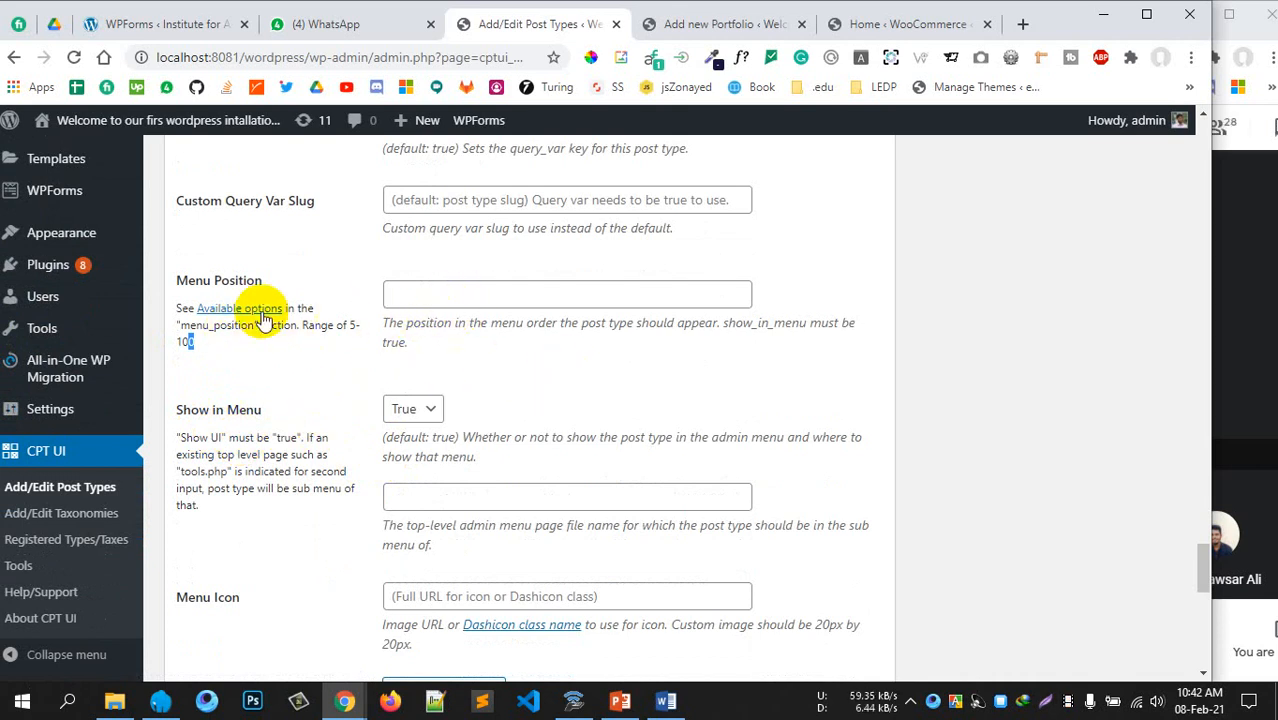
scroll(258, 325, down, 3)
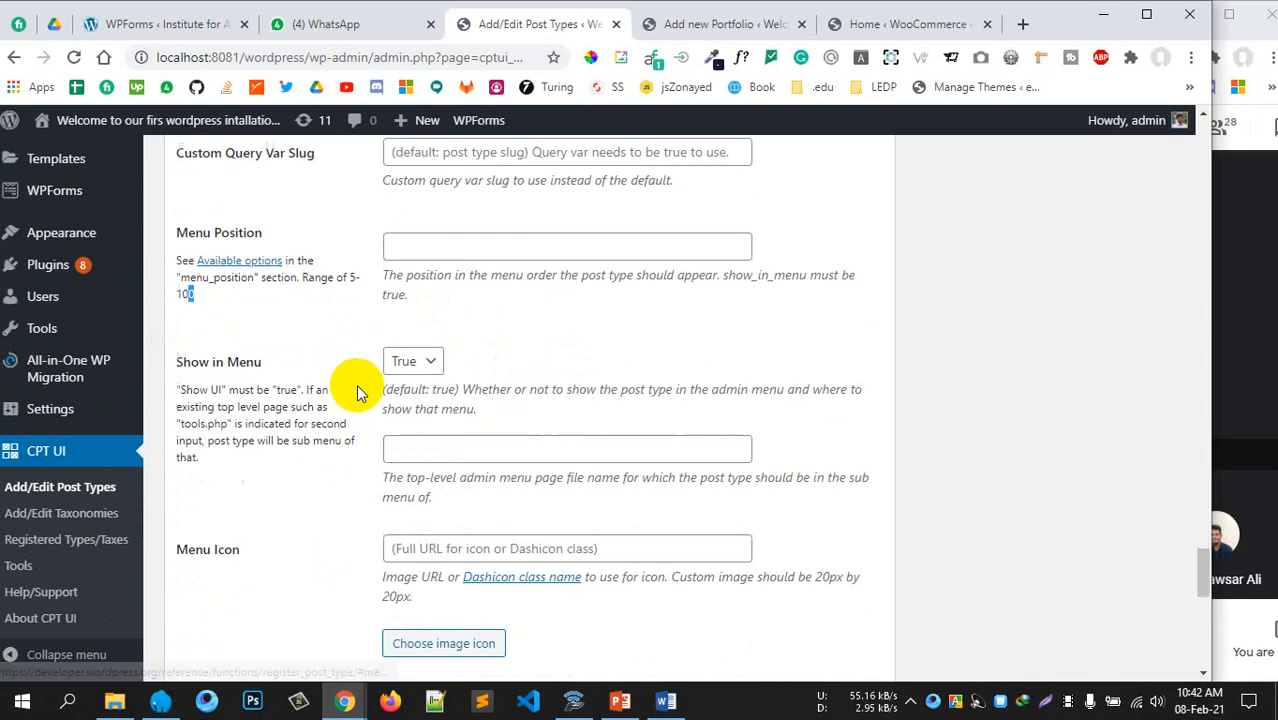
scroll(475, 350, down, 2)
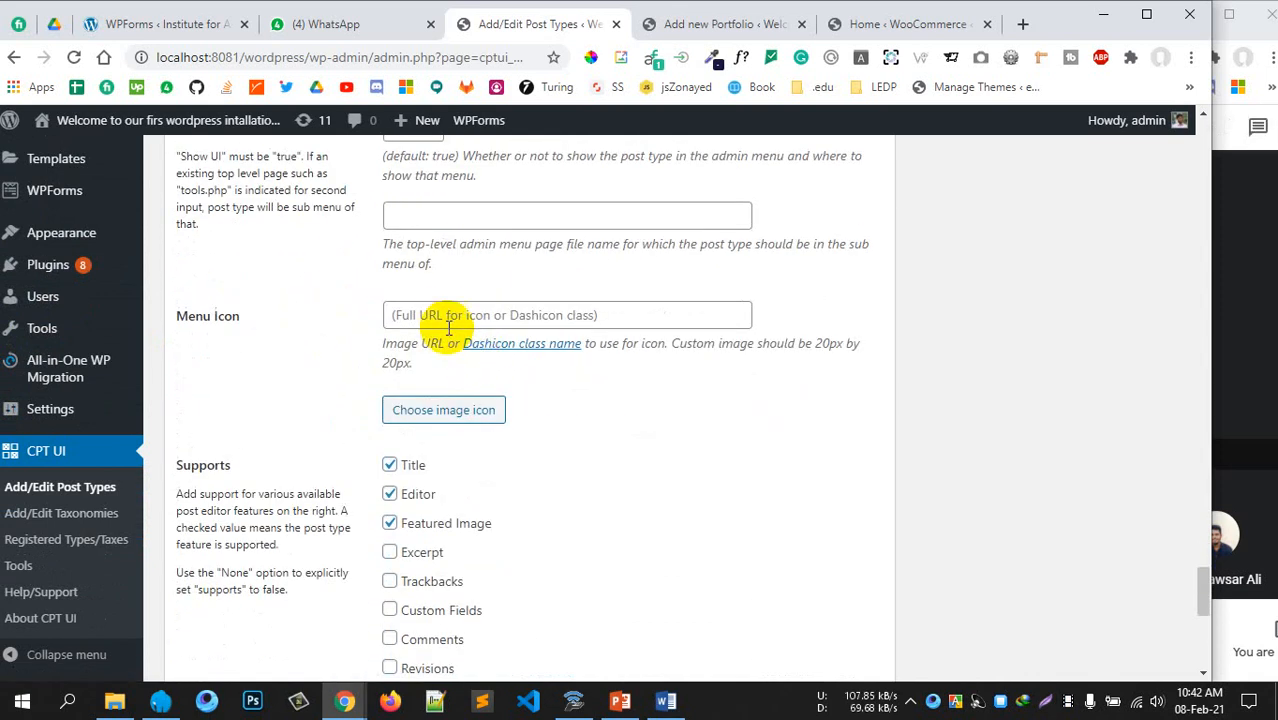
click(445, 318)
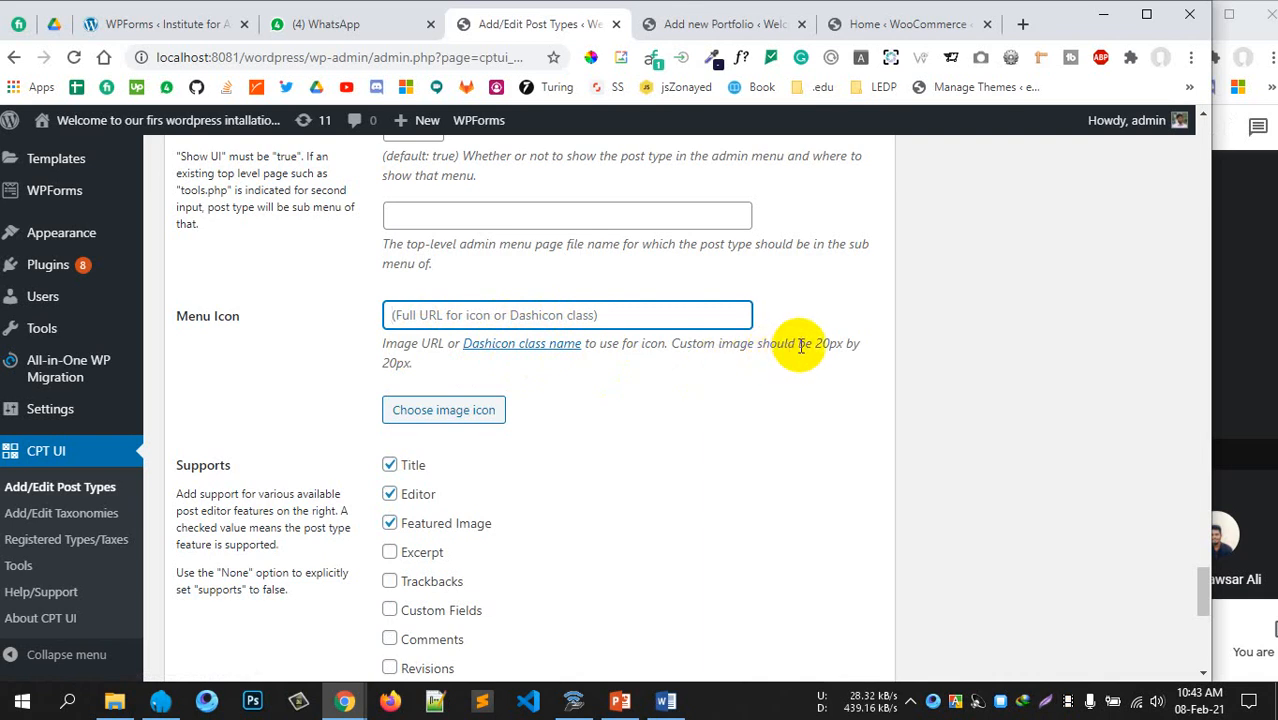
Note the 20px icon requirement and open the Dashicons reference in a new tab
drag(812, 344, 852, 343)
drag(378, 363, 398, 368)
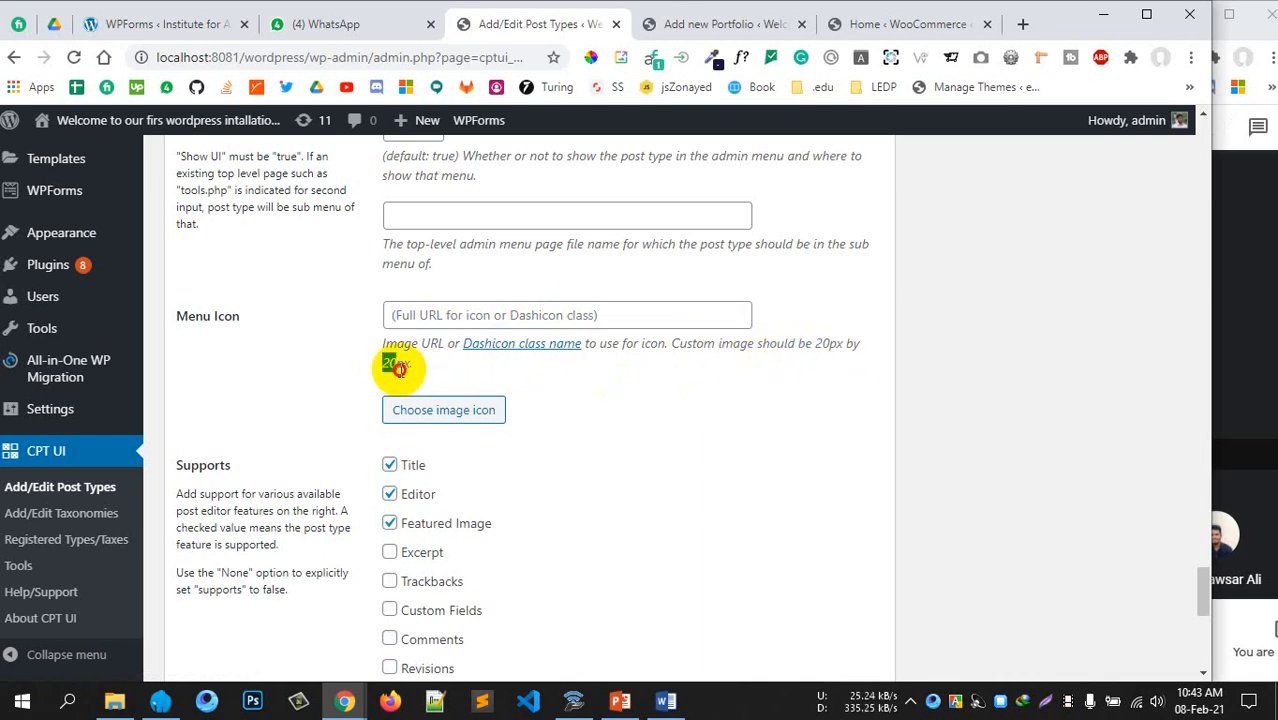
right_click(556, 350)
click(563, 356)
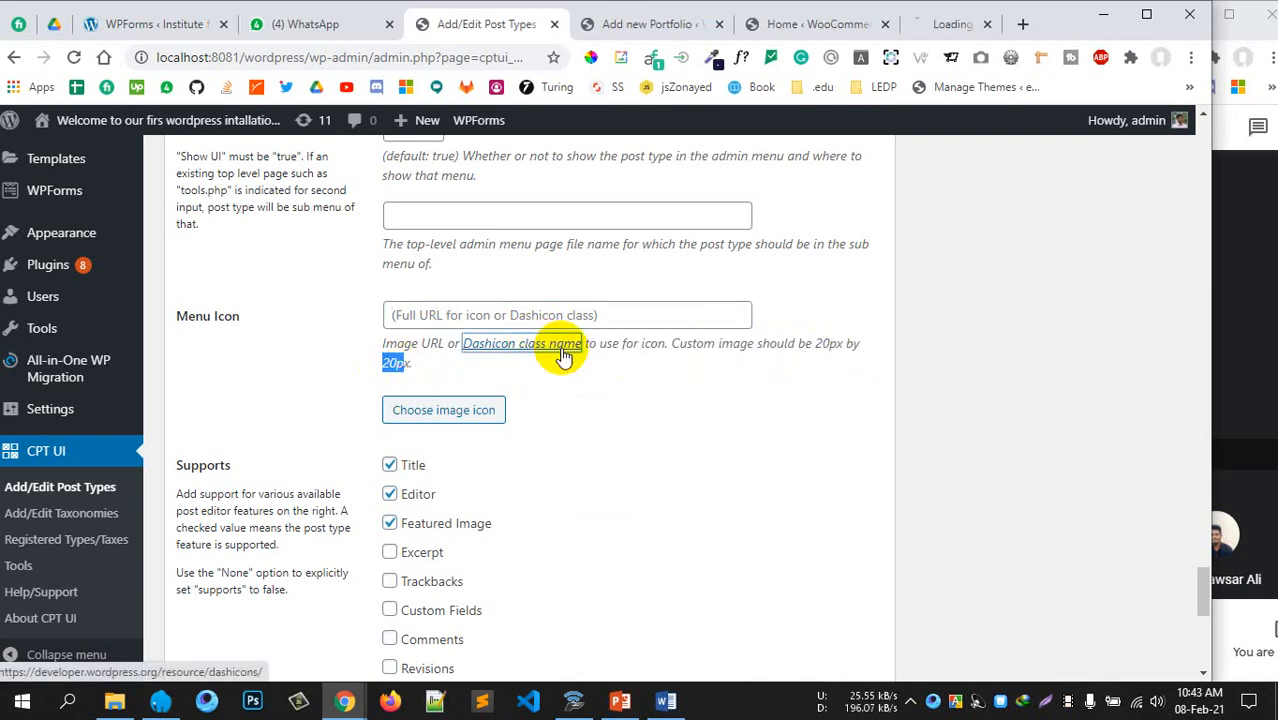
click(898, 27)
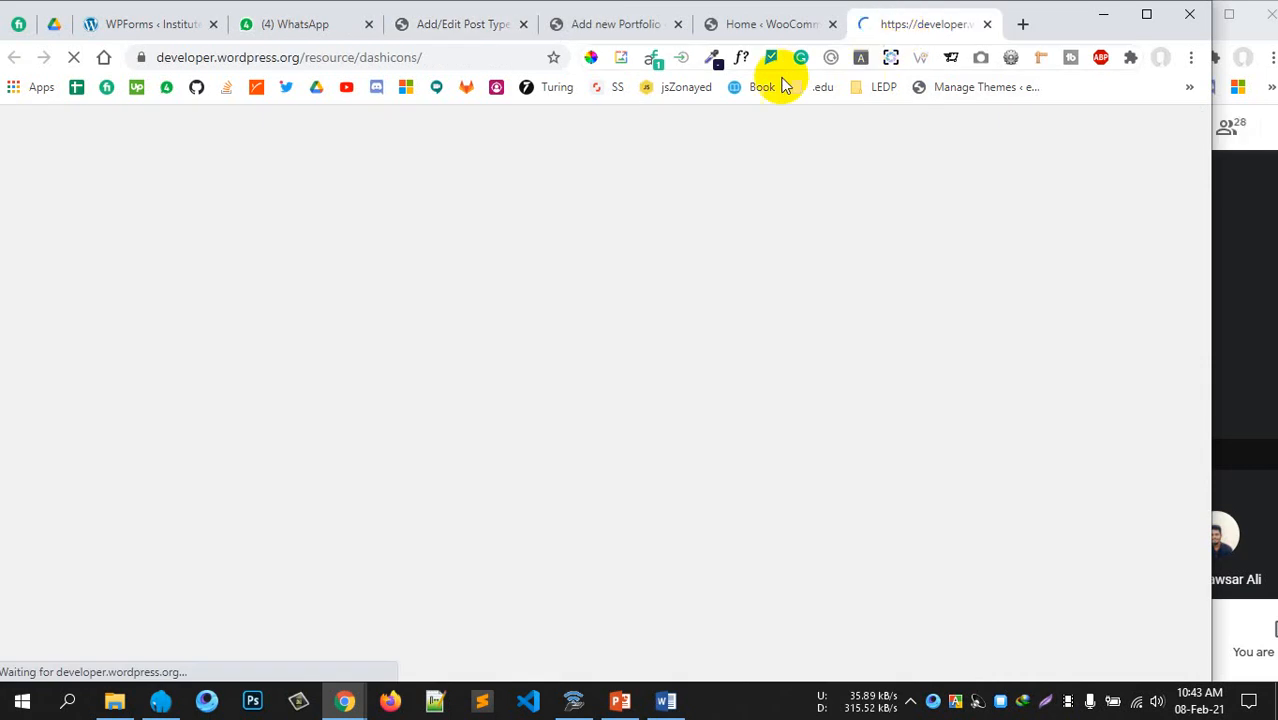
click(471, 26)
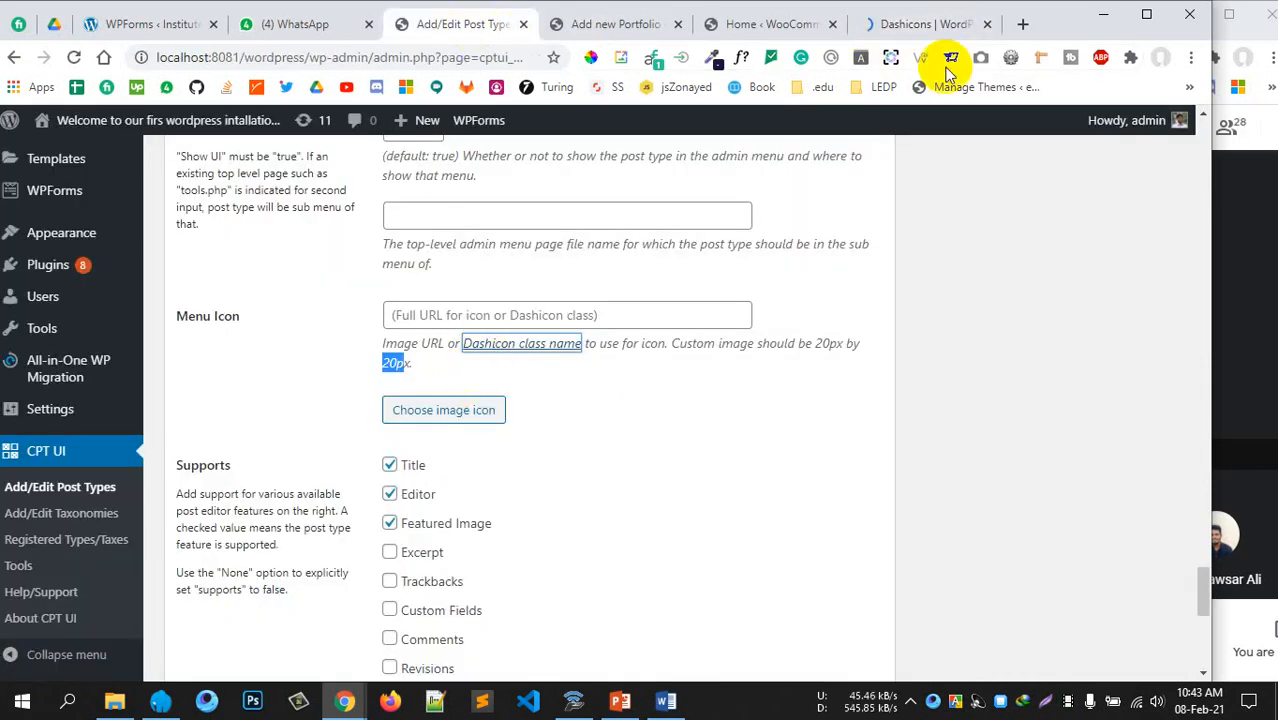
click(945, 22)
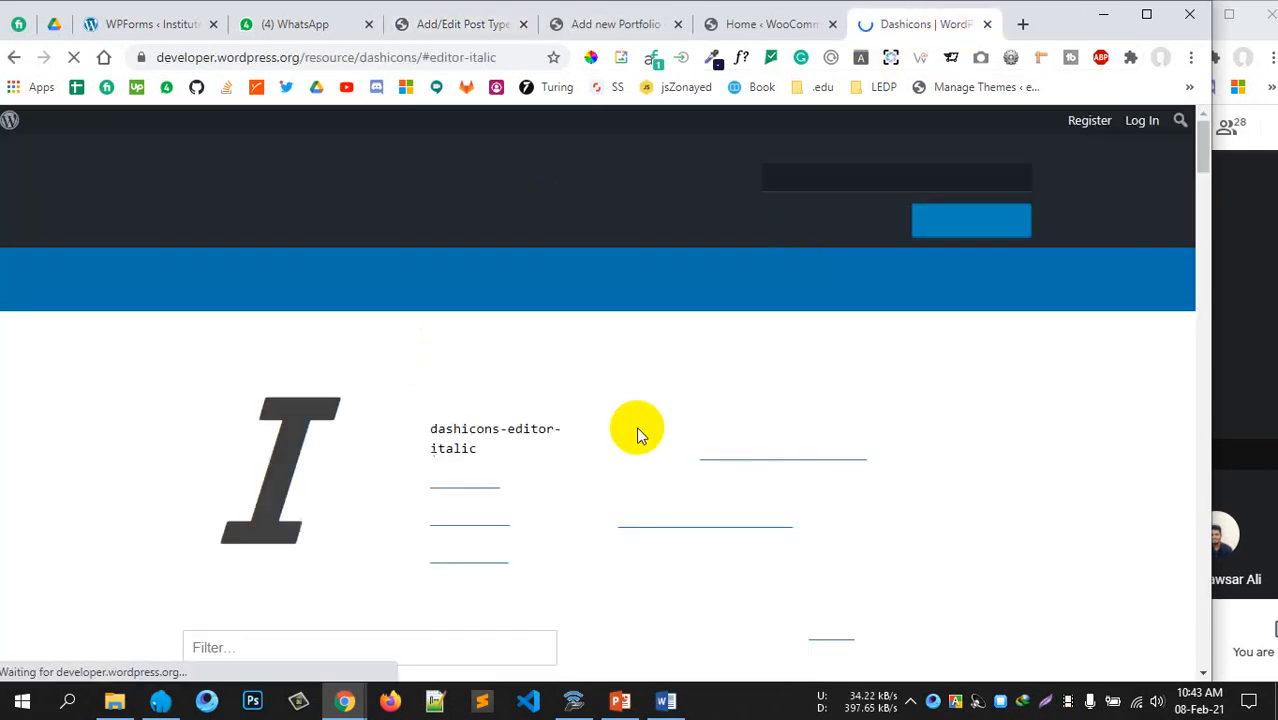
Select the graduation-cap icon and copy its class dashicons-welcome-learn-more
scroll(595, 412, down, 5)
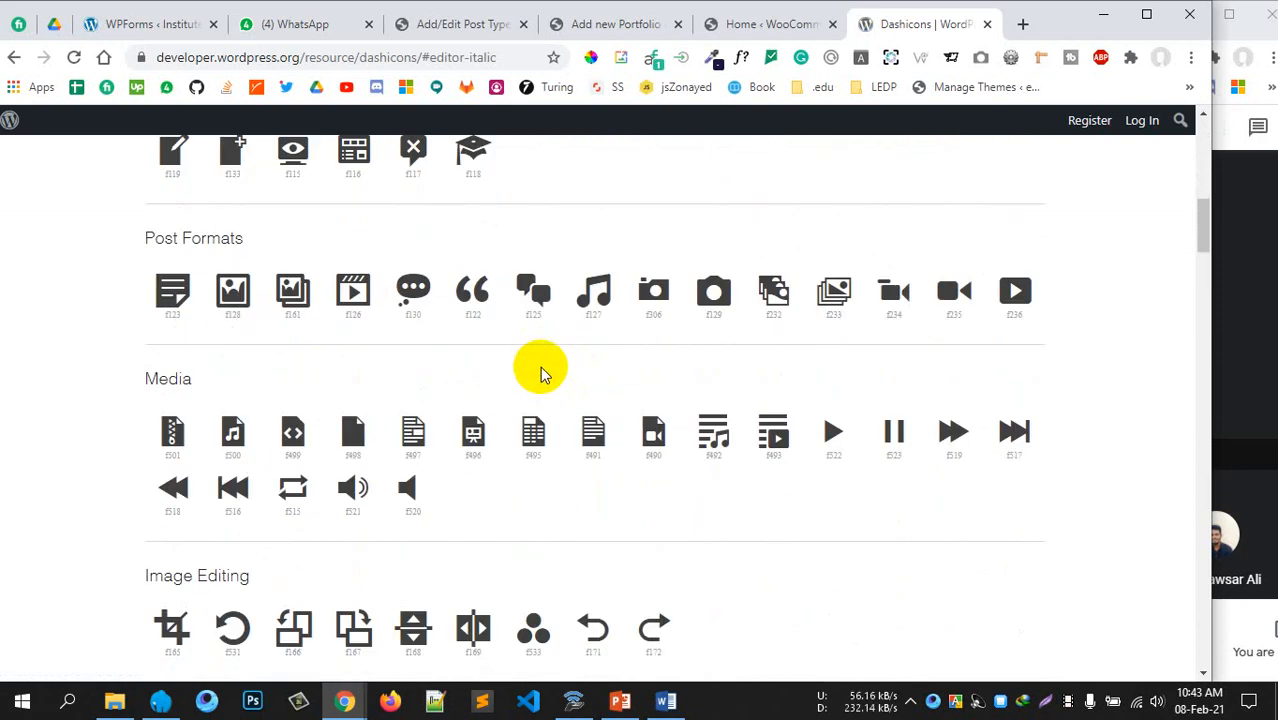
scroll(537, 360, up, 1)
click(471, 248)
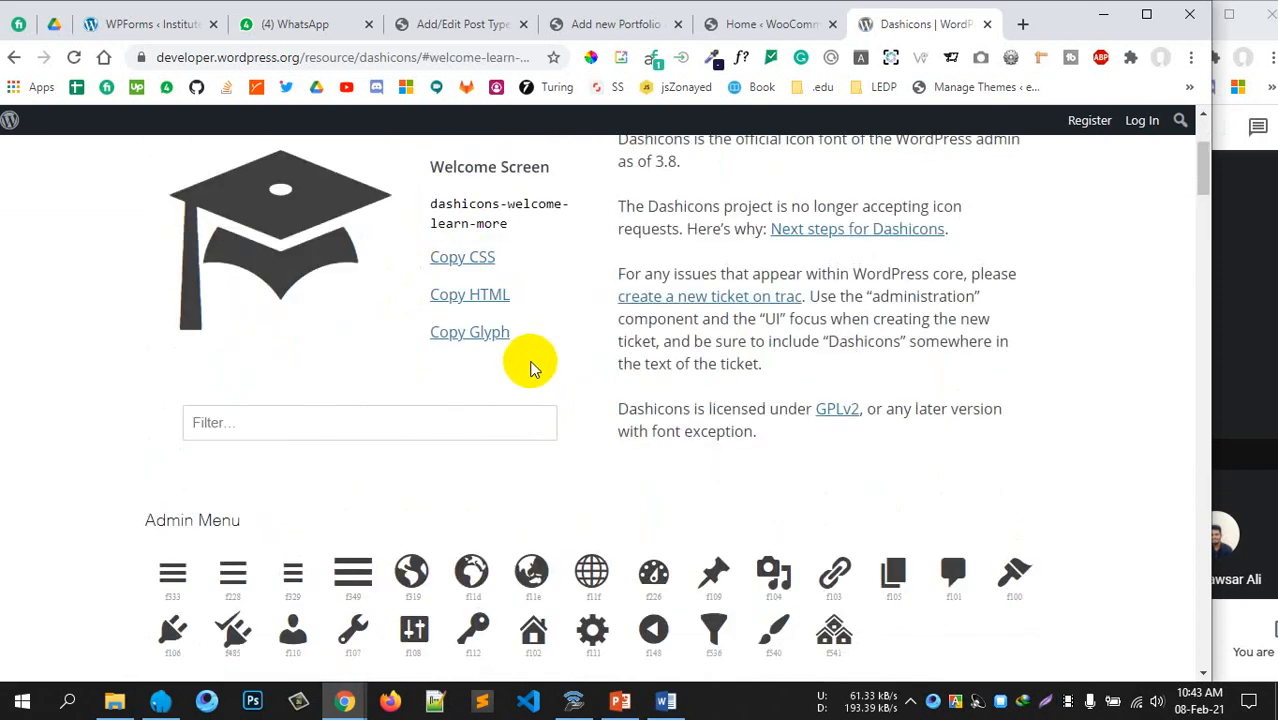
scroll(530, 368, up, 1)
drag(512, 318, 445, 297)
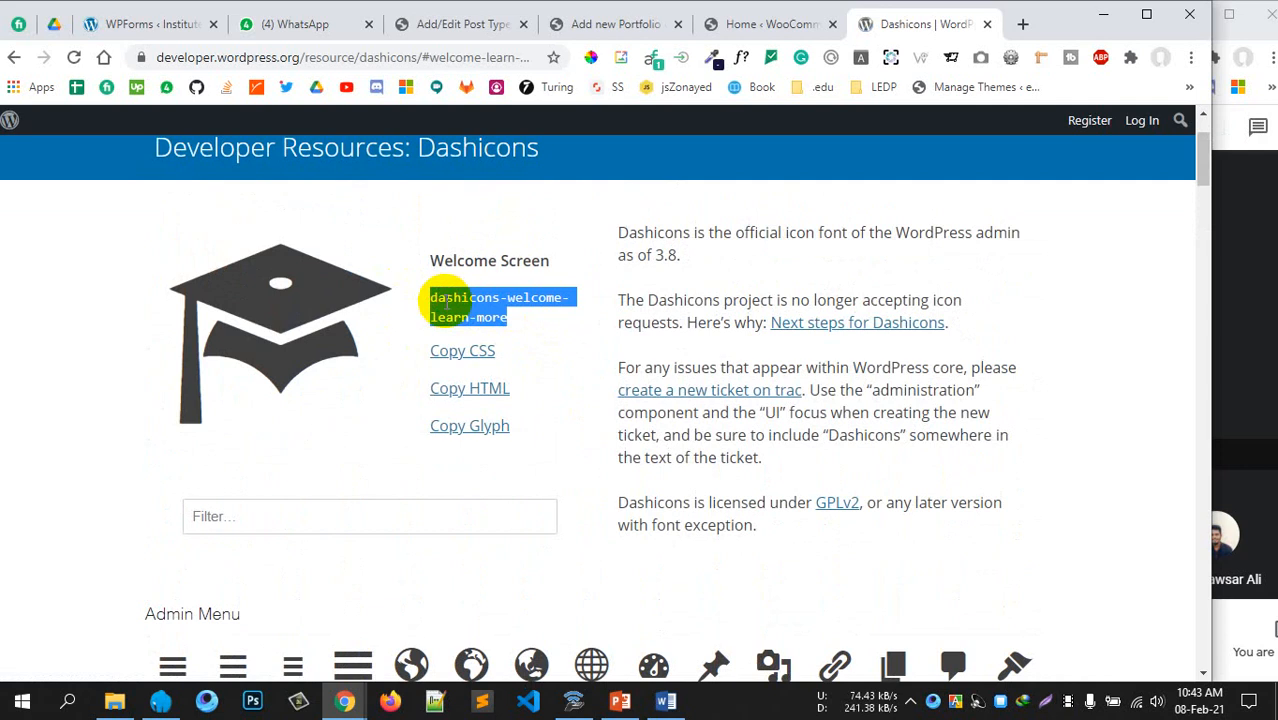
right_click(446, 299)
click(495, 318)
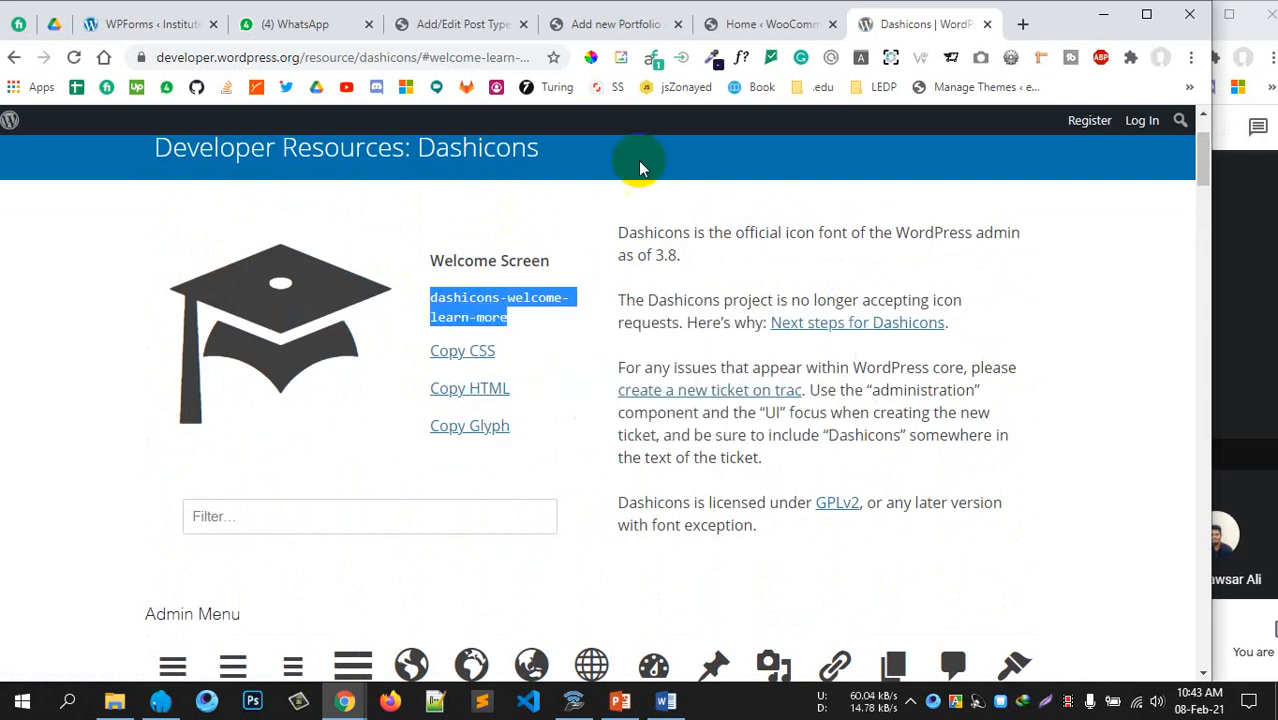
Paste dashicons-welcome-learn-more into the portfolio post type's Menu Icon field
click(631, 40)
click(457, 34)
click(496, 314)
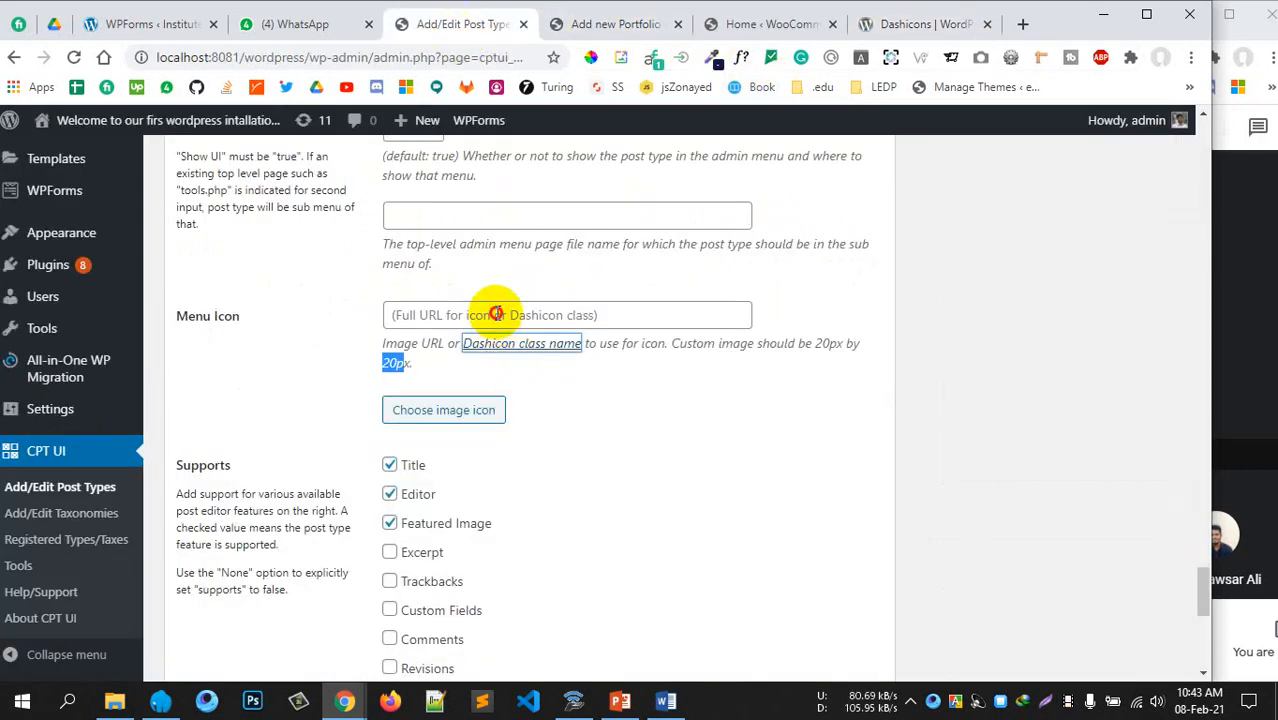
key(ctrl+v)
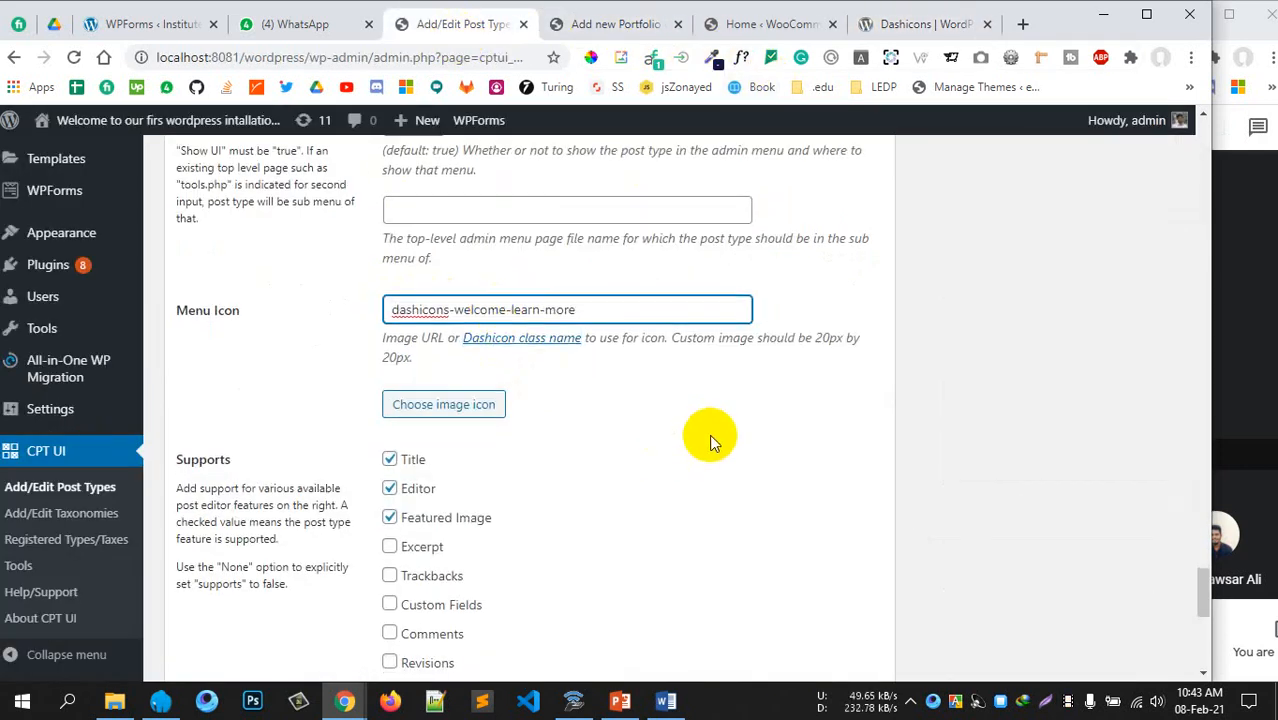
scroll(709, 434, down, 2)
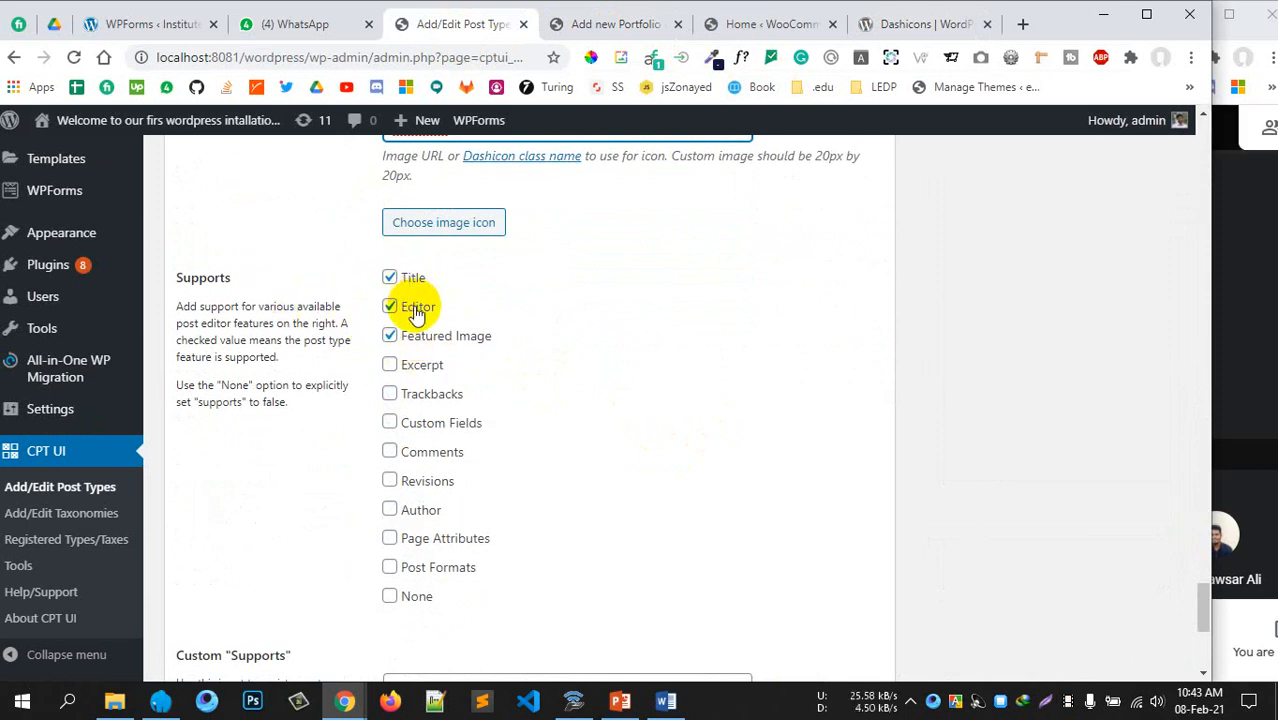
Switch to the new Portfolio editor and check its title and content areas
click(596, 24)
scroll(84, 293, up, 2)
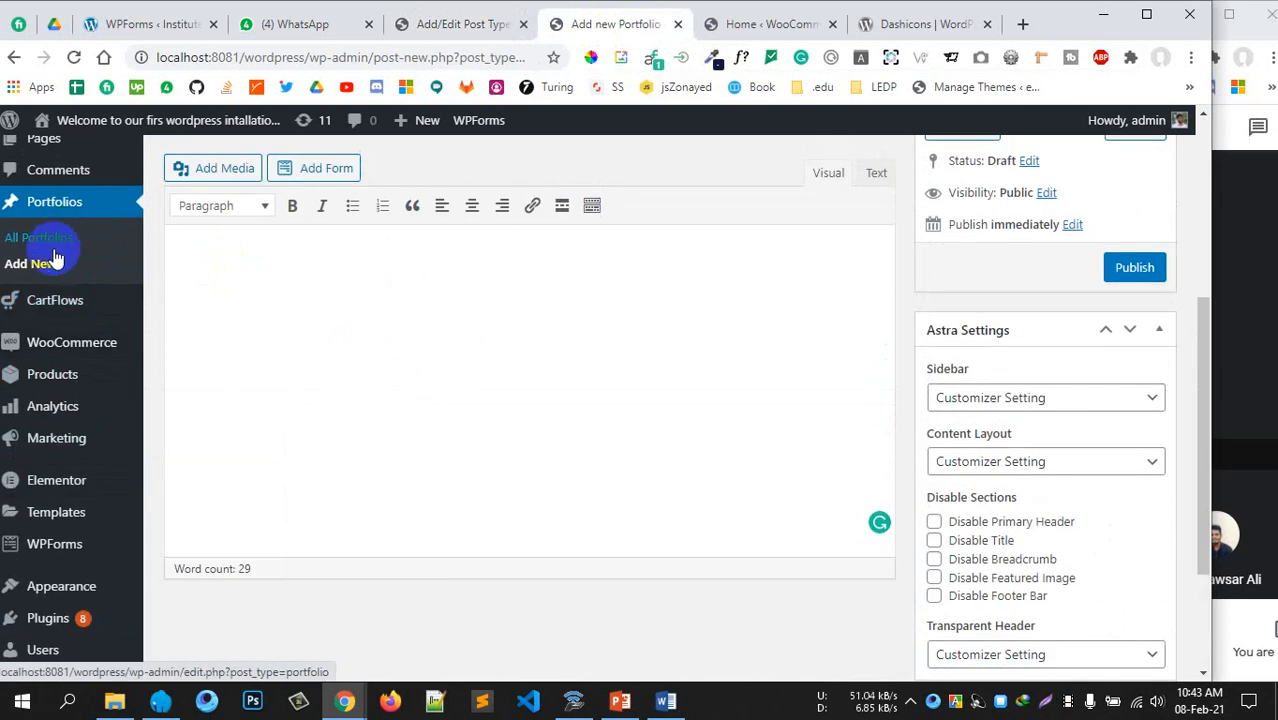
scroll(310, 301, up, 2)
click(352, 280)
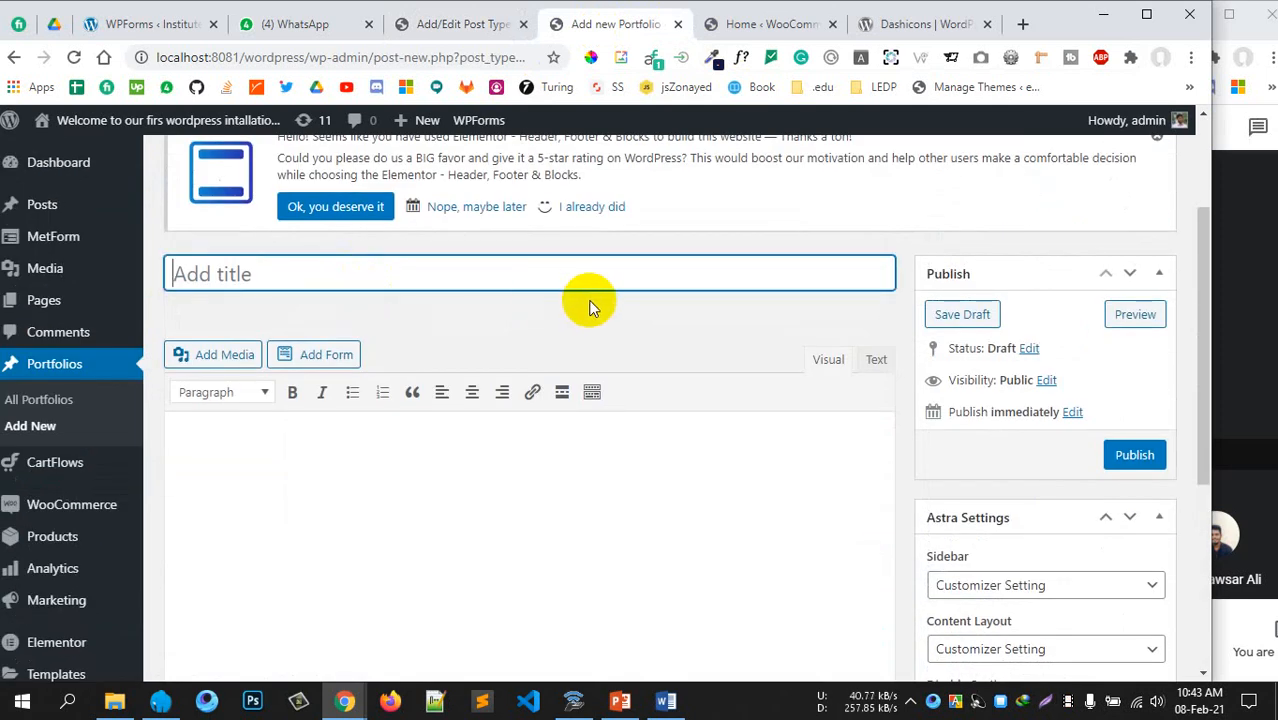
scroll(595, 292, down, 1)
click(428, 394)
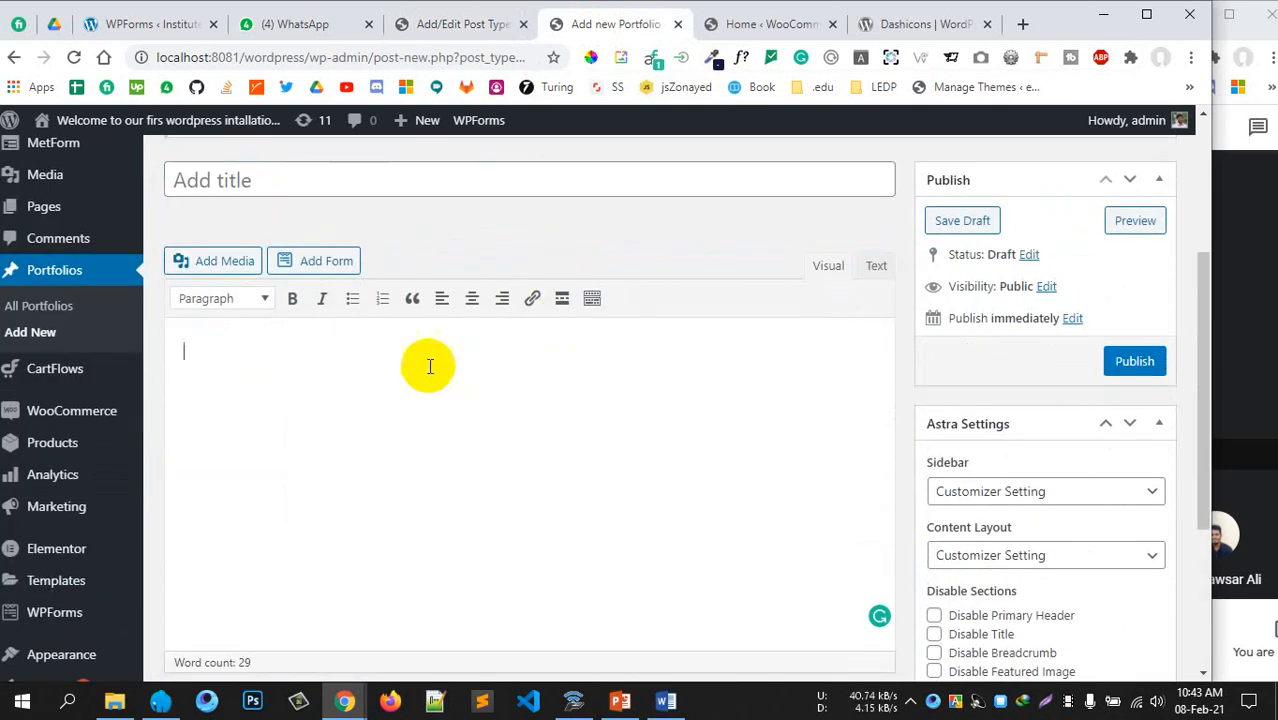
Scroll through the rest of the editor, then return to the Add/Edit Post Types tab
scroll(970, 520, down, 3)
scroll(1000, 556, up, 1)
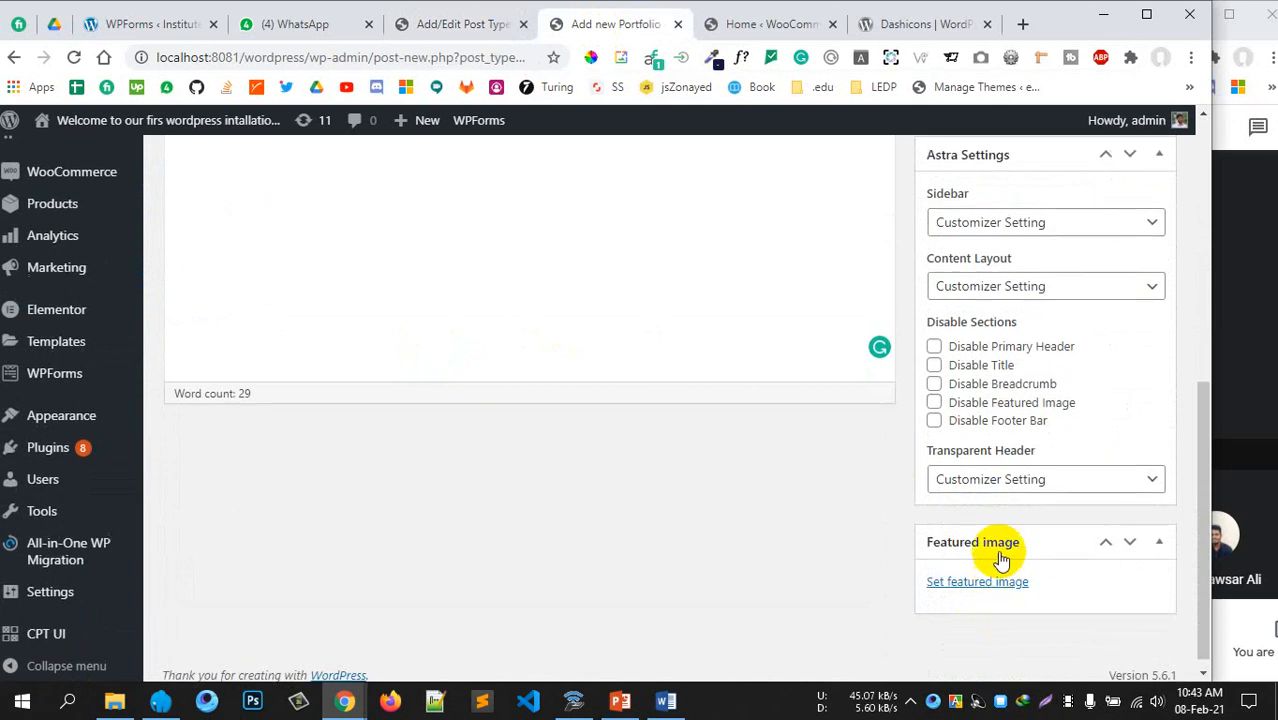
scroll(764, 360, up, 1)
scroll(730, 502, down, 3)
scroll(855, 470, up, 3)
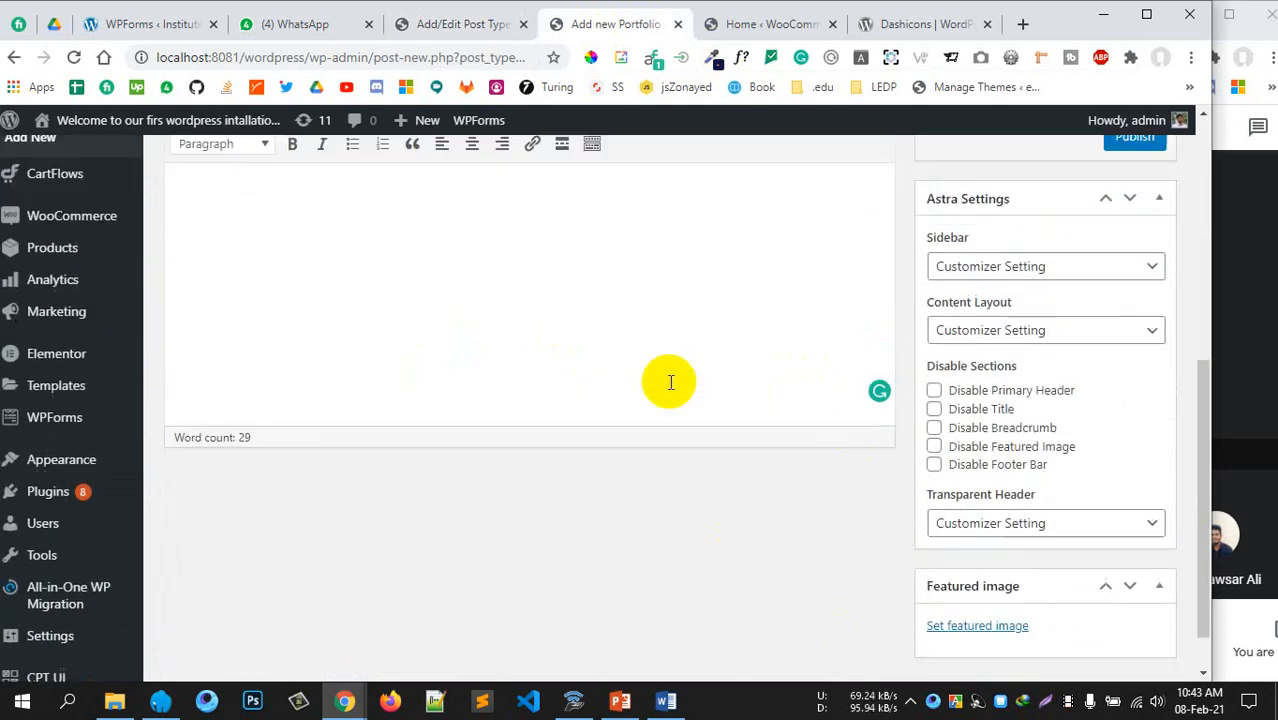
scroll(776, 471, down, 1)
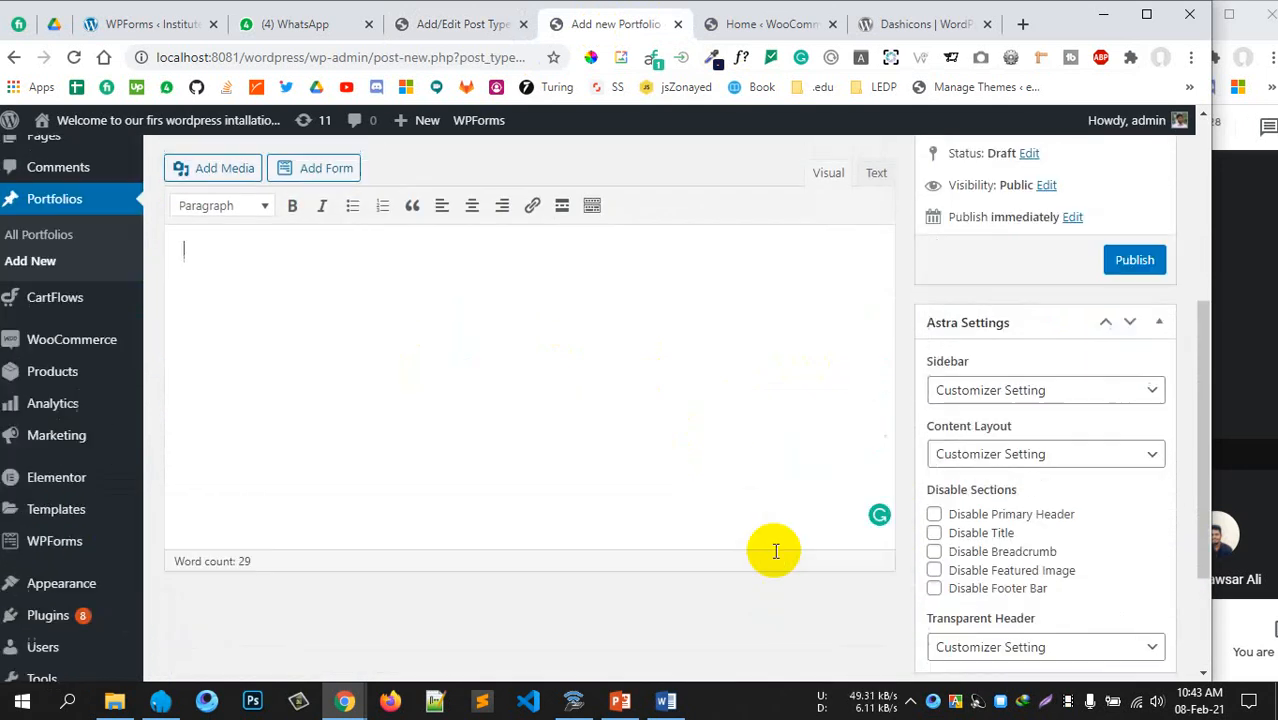
scroll(571, 517, up, 2)
scroll(571, 517, down, 2)
click(461, 24)
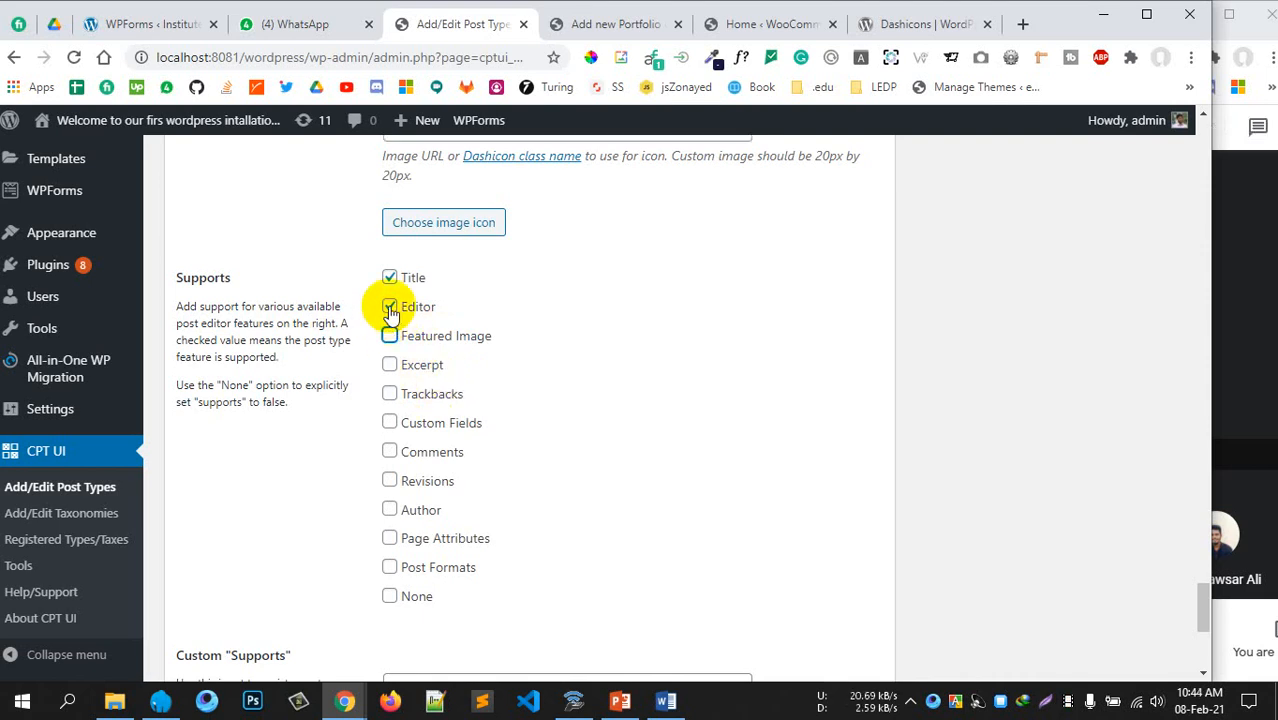
Turn off Editor support for portfolios, leaving Excerpt and Author unchecked
click(417, 312)
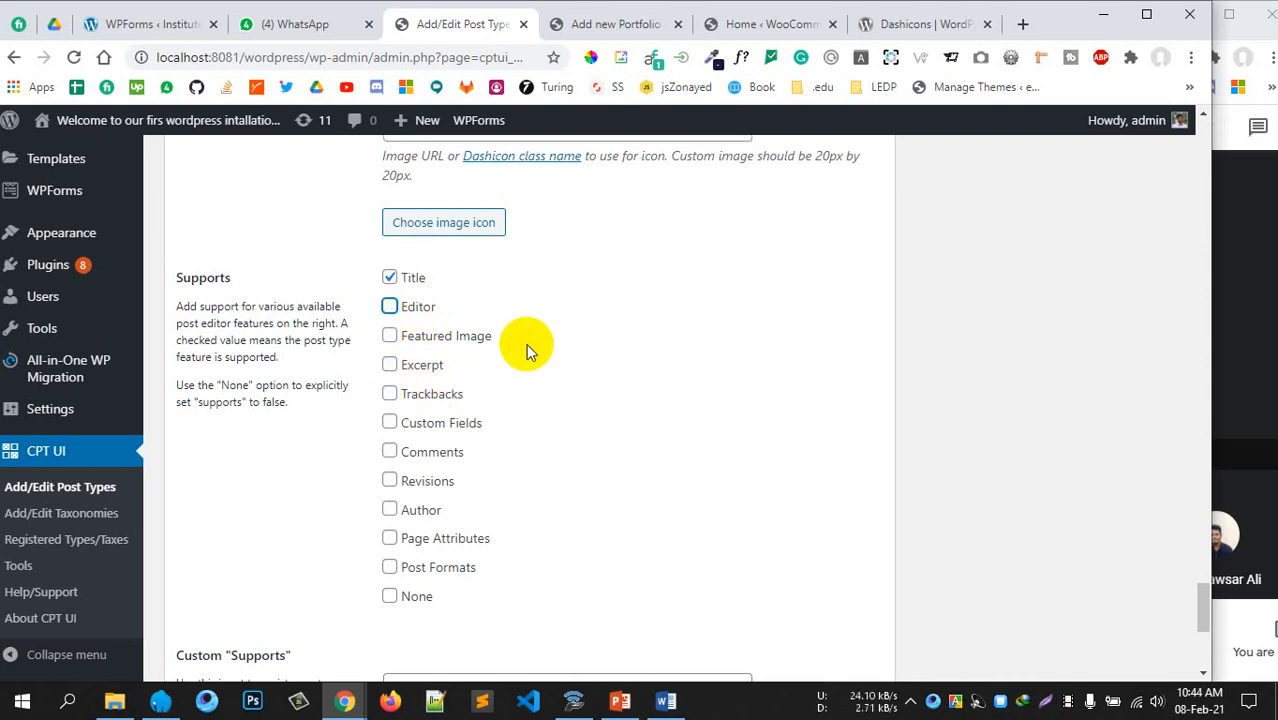
click(412, 368)
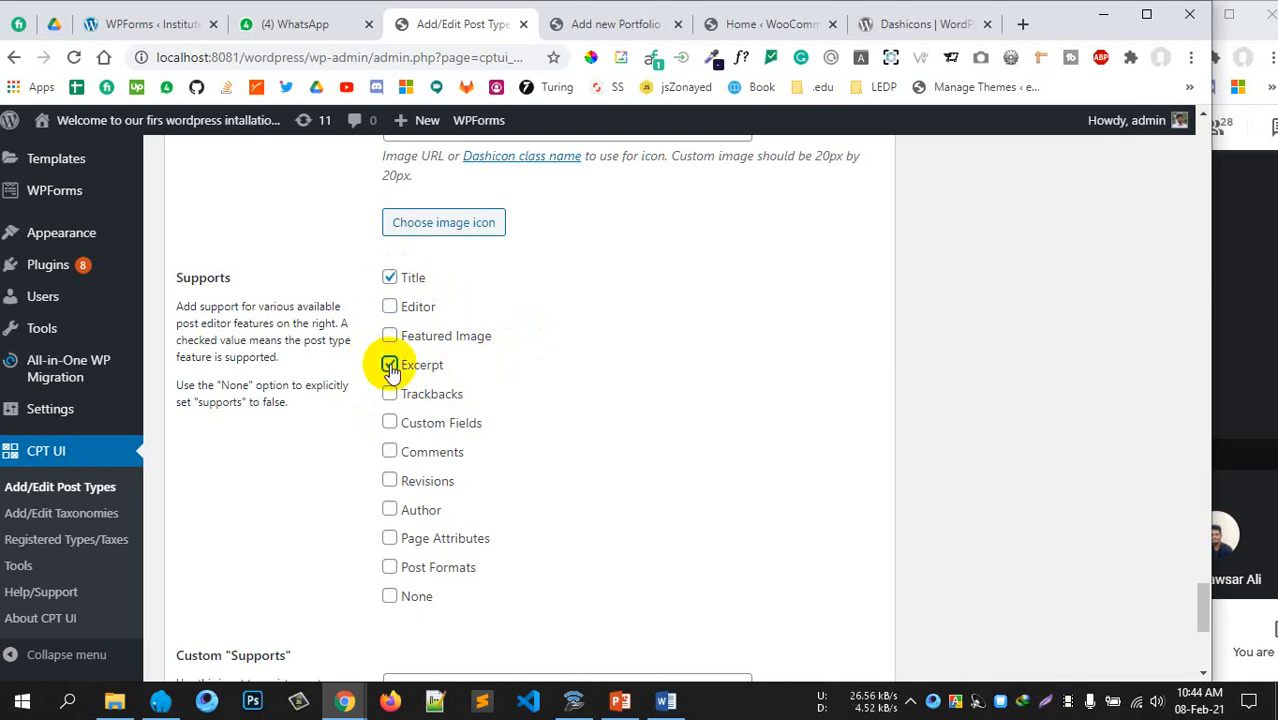
click(391, 368)
scroll(515, 385, down, 1)
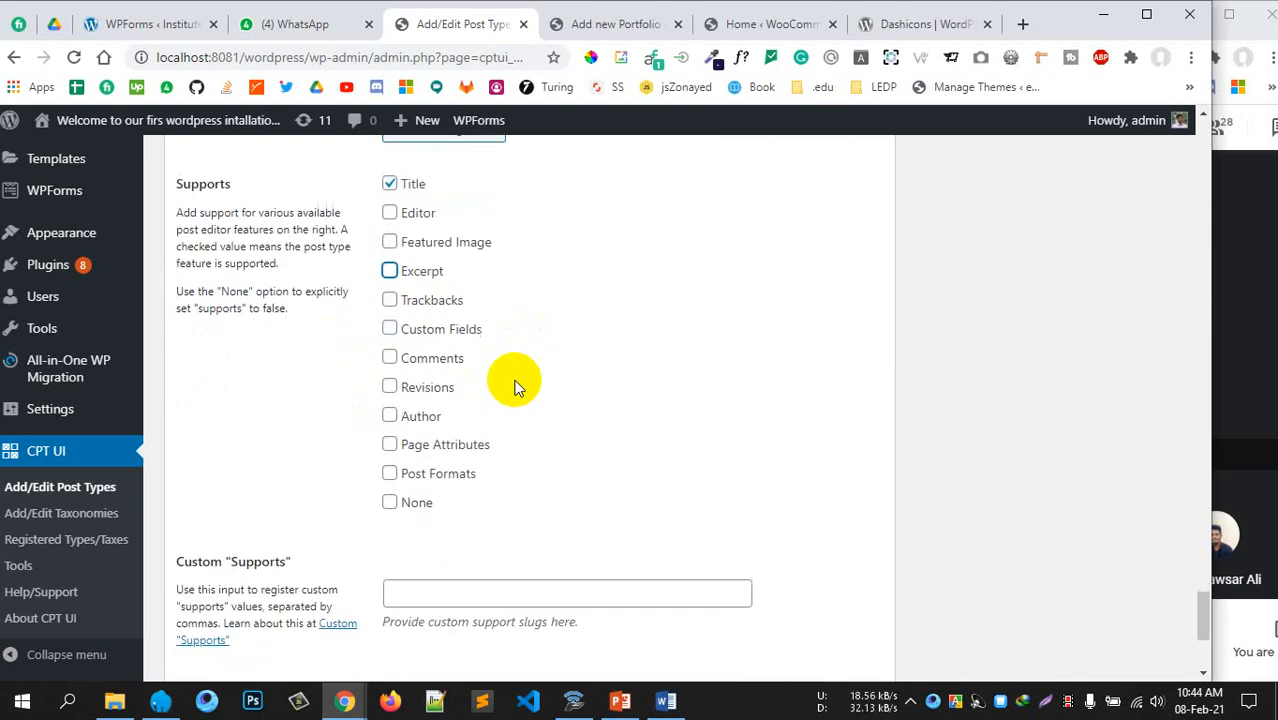
click(392, 416)
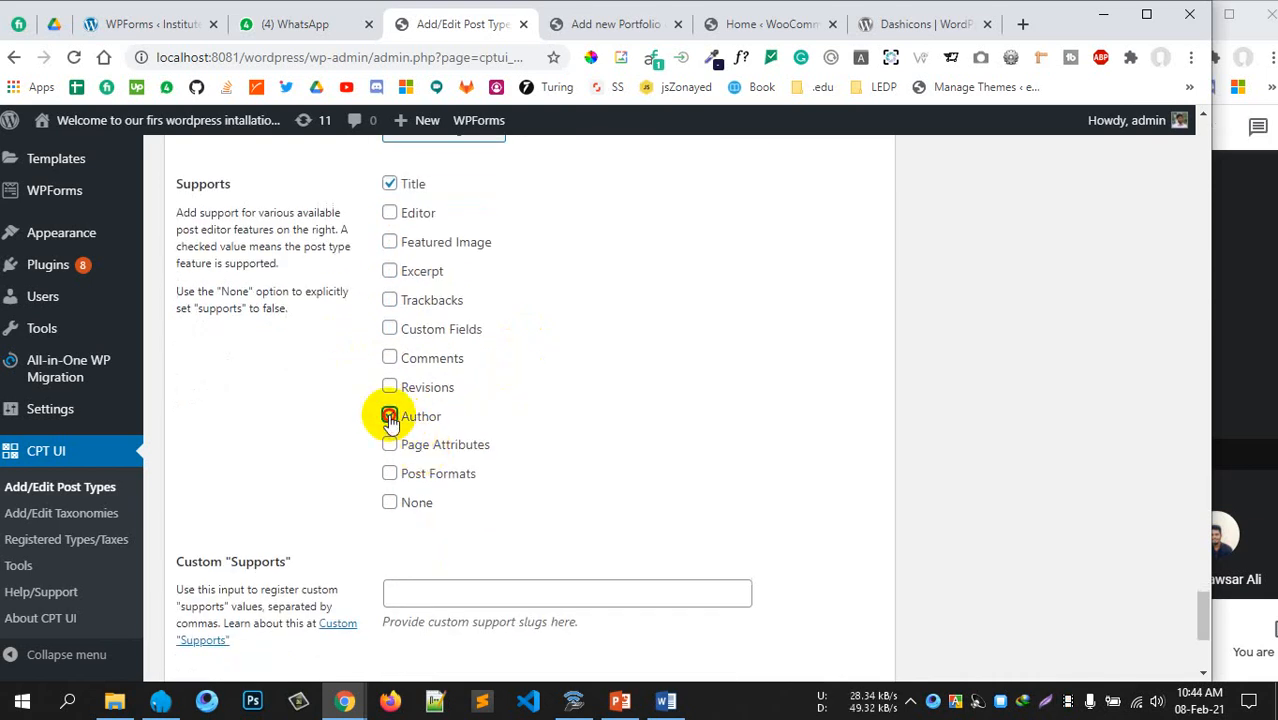
click(390, 418)
Attach the Categories (WP Core) taxonomy and save the portfolio post type
scroll(650, 465, down, 3)
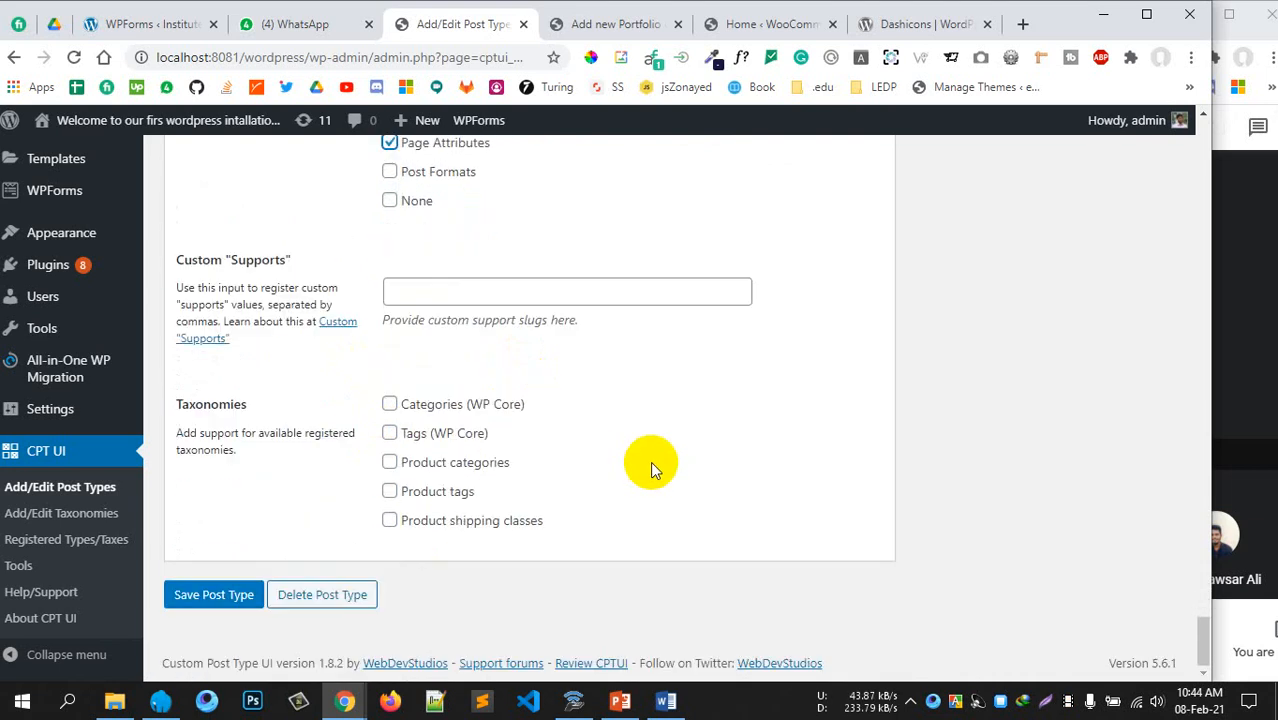
scroll(540, 440, up, 4)
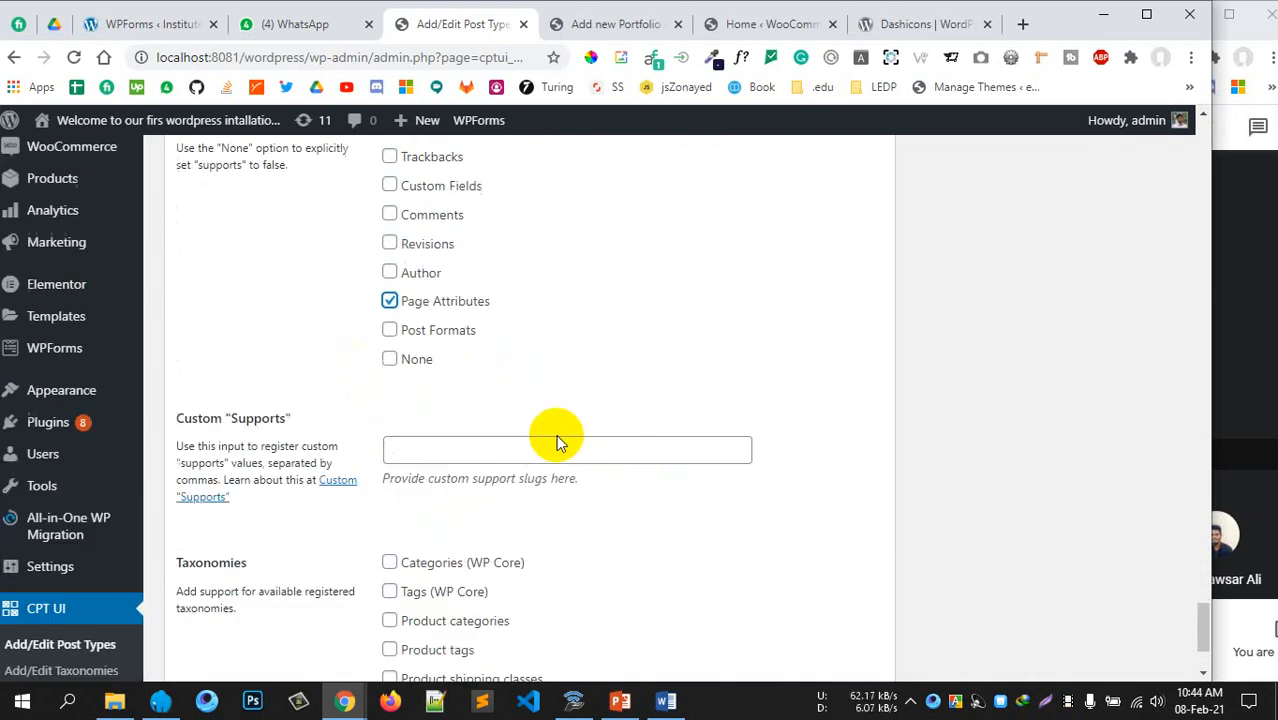
scroll(465, 415, up, 4)
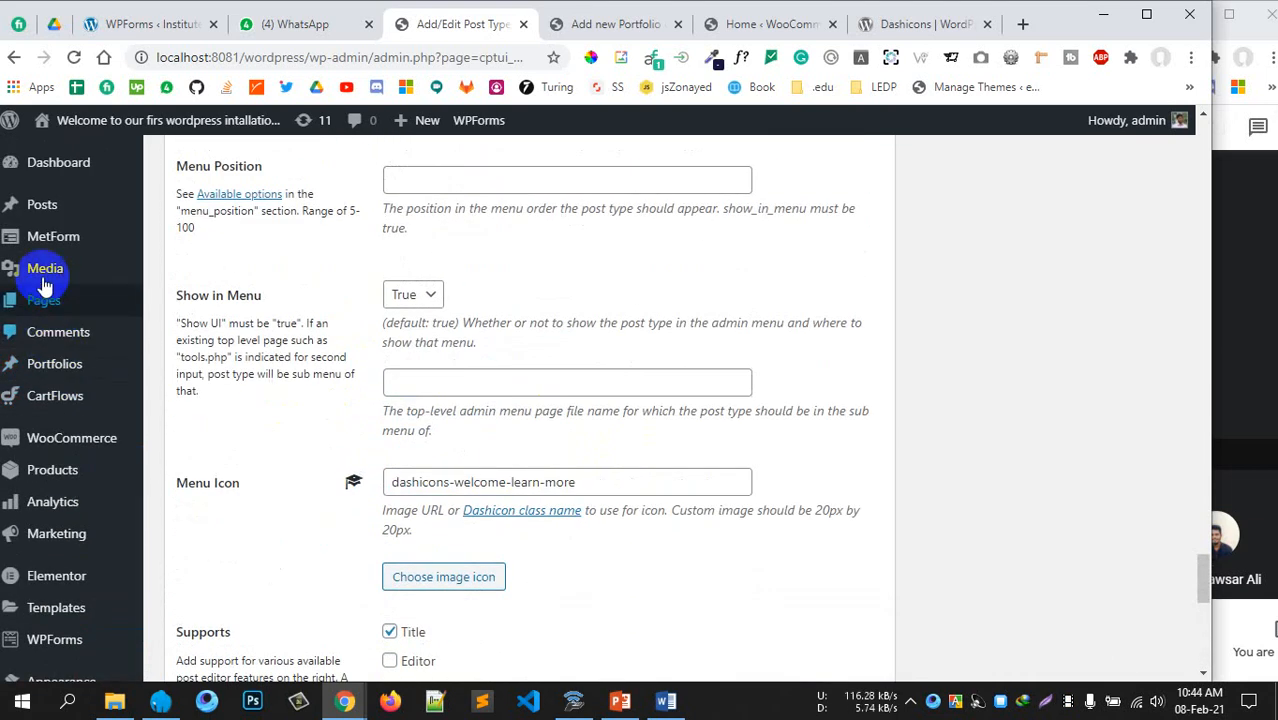
mouse_move(54, 365)
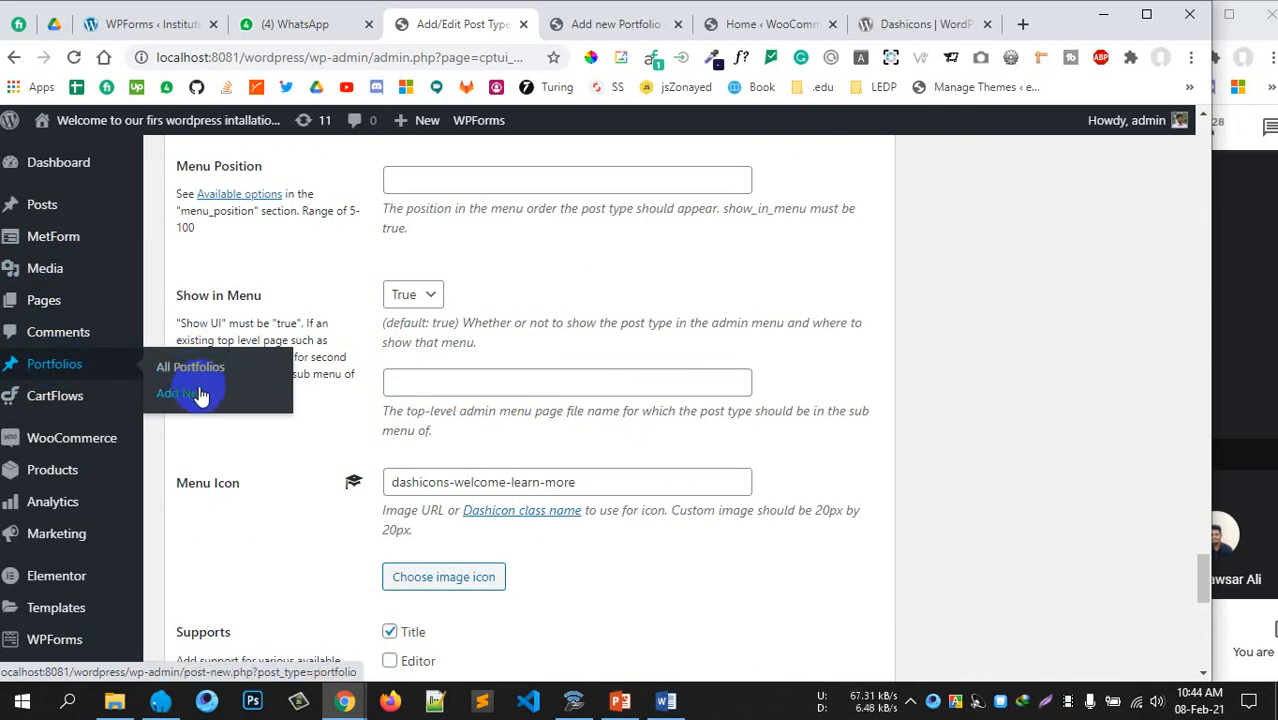
scroll(728, 444, down, 8)
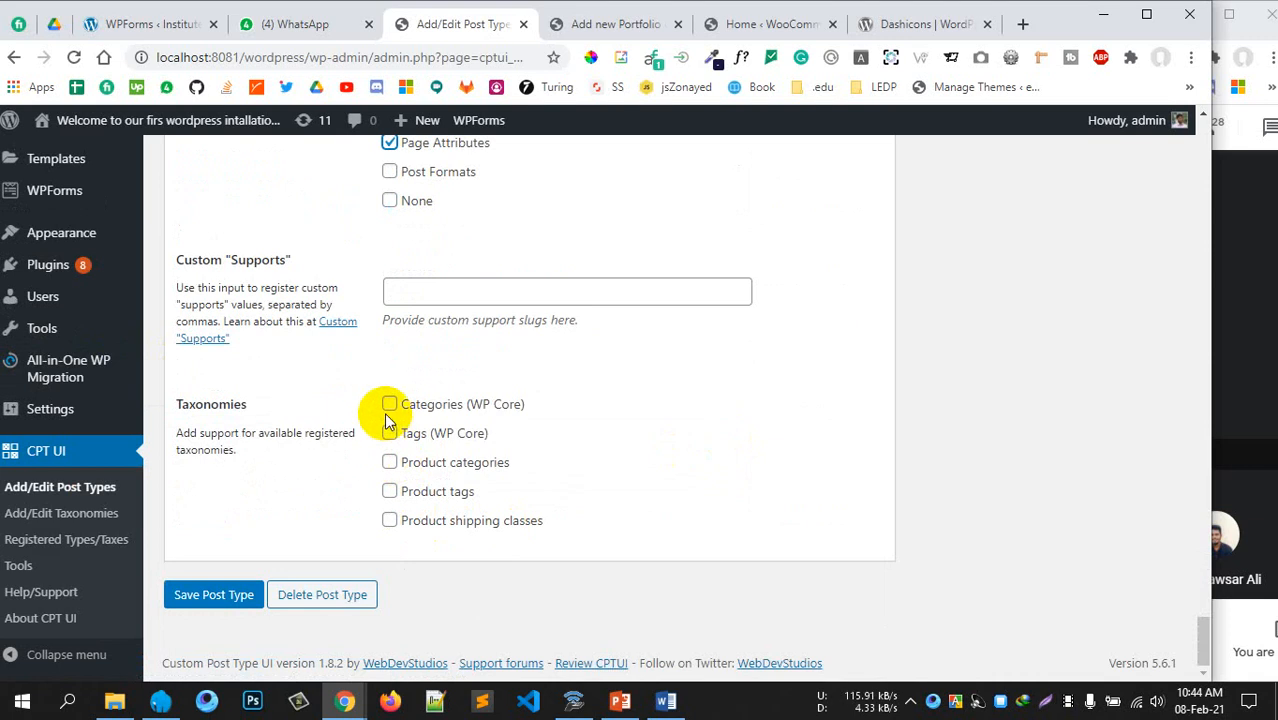
click(389, 408)
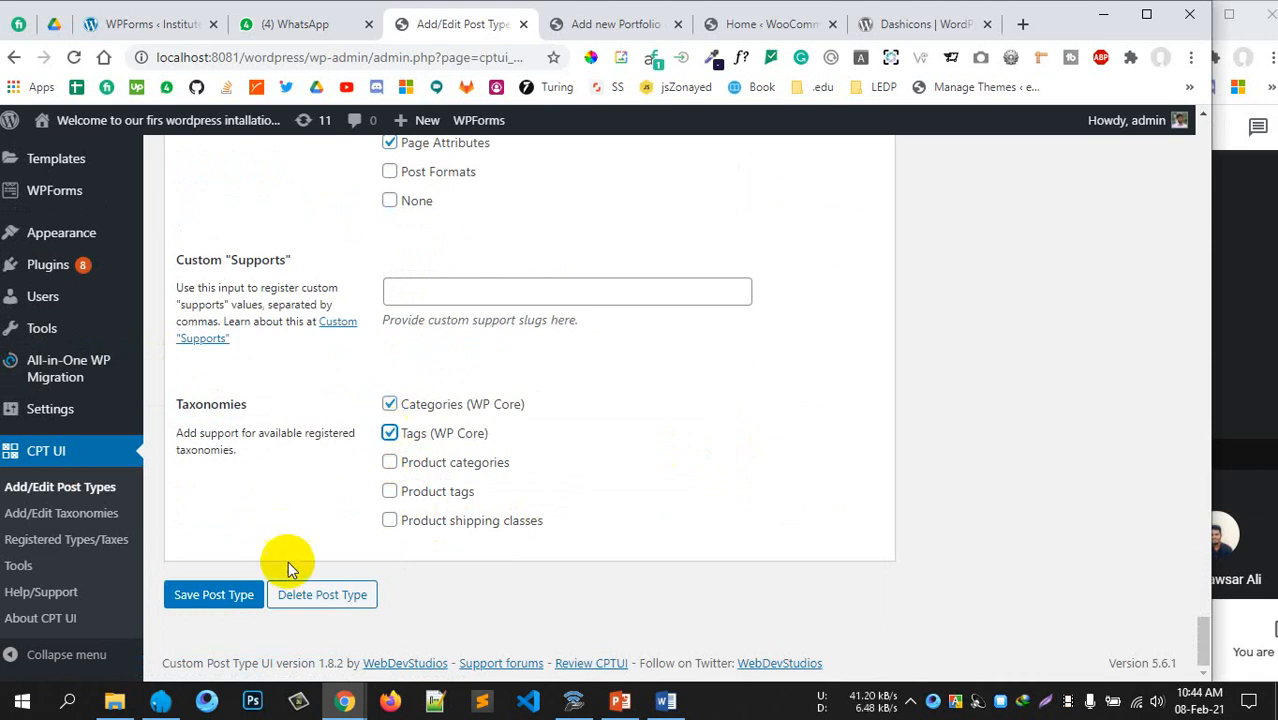
click(258, 593)
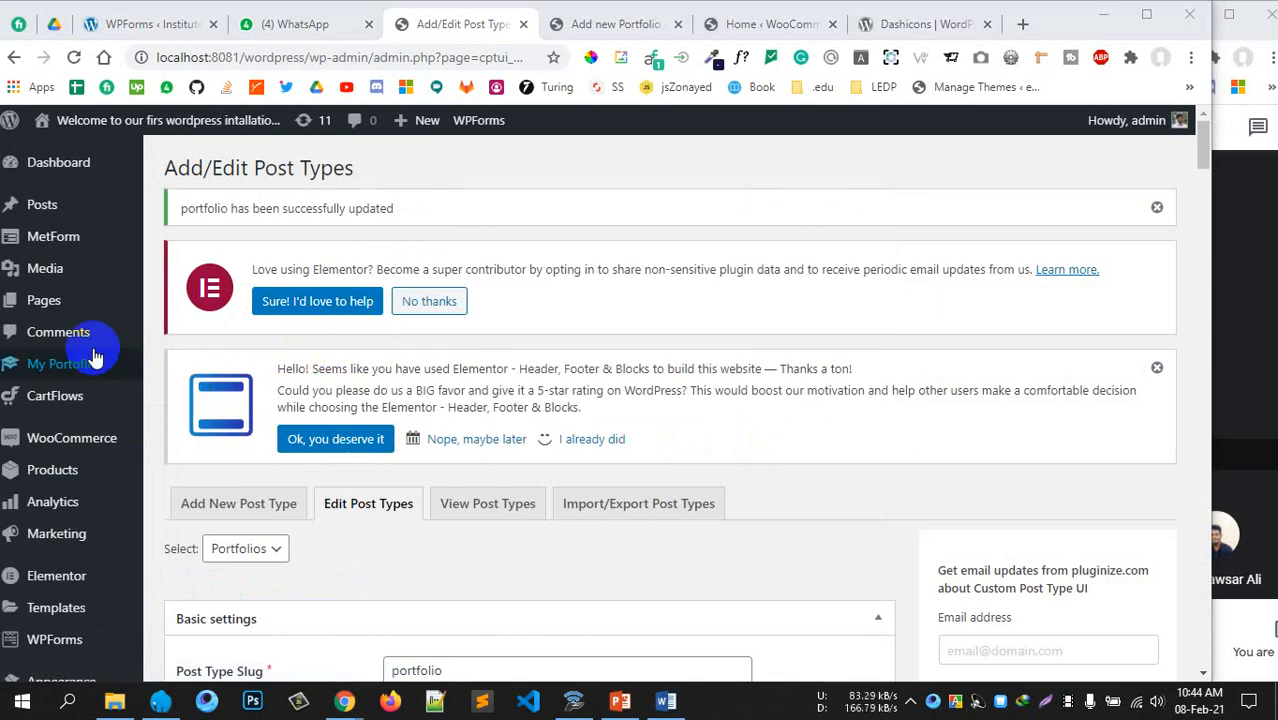
Leave the unsaved portfolio page and return to the post types settings tab
click(58, 370)
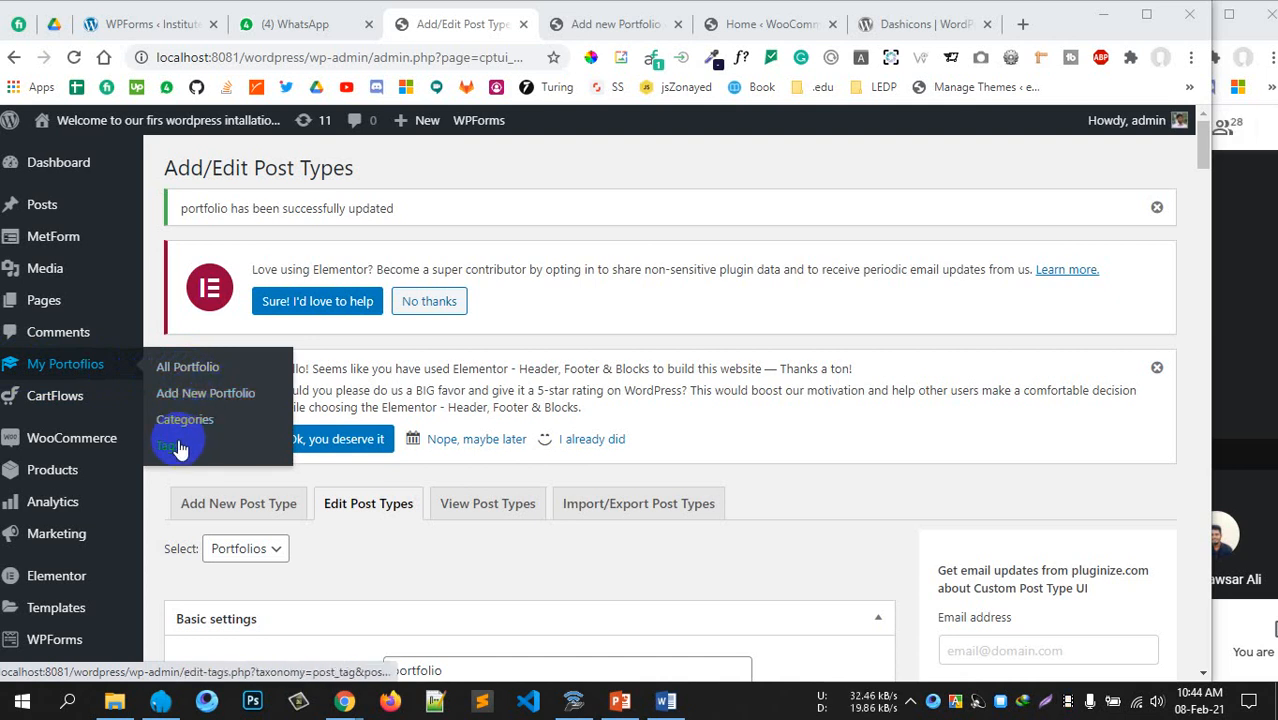
click(204, 370)
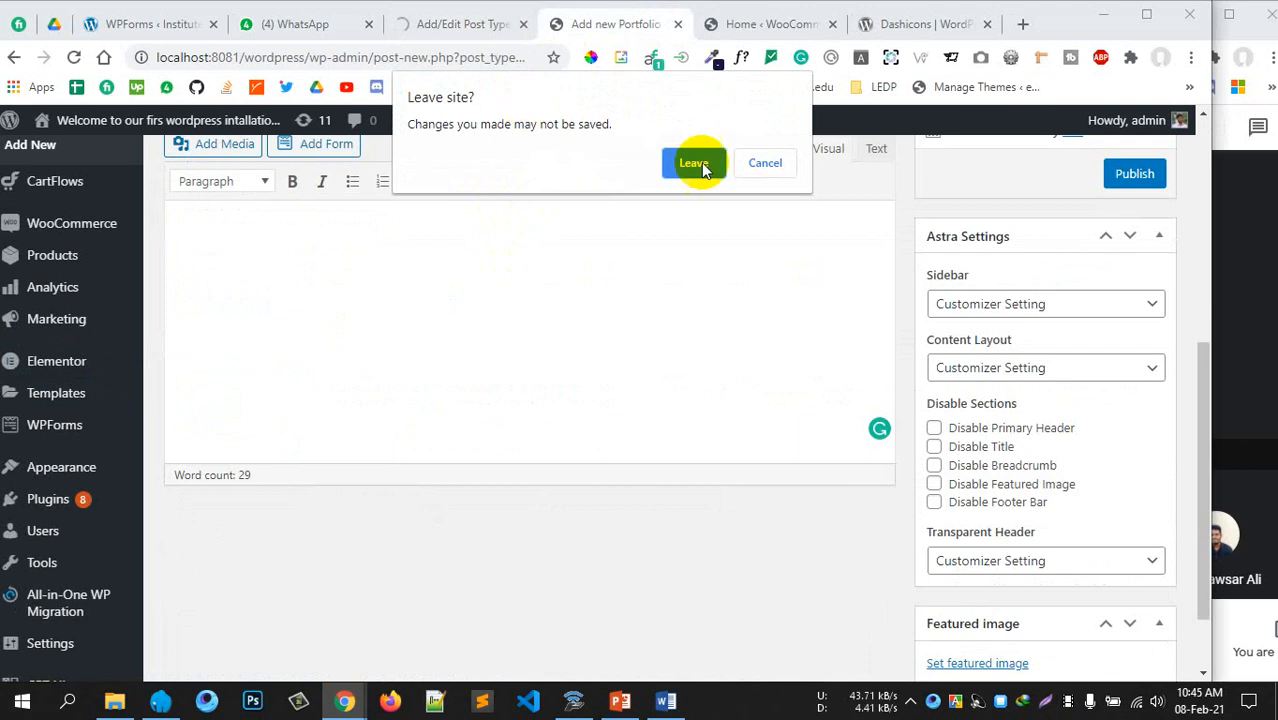
click(672, 163)
click(499, 24)
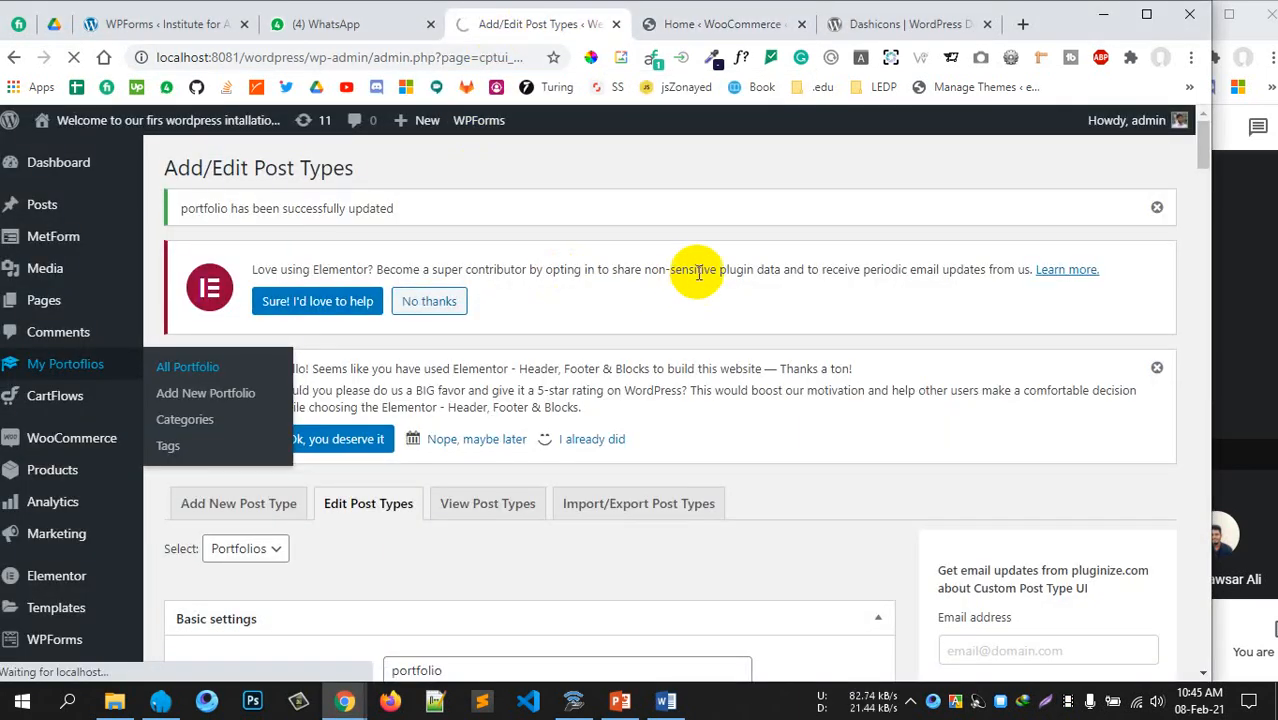
scroll(694, 268, down, 3)
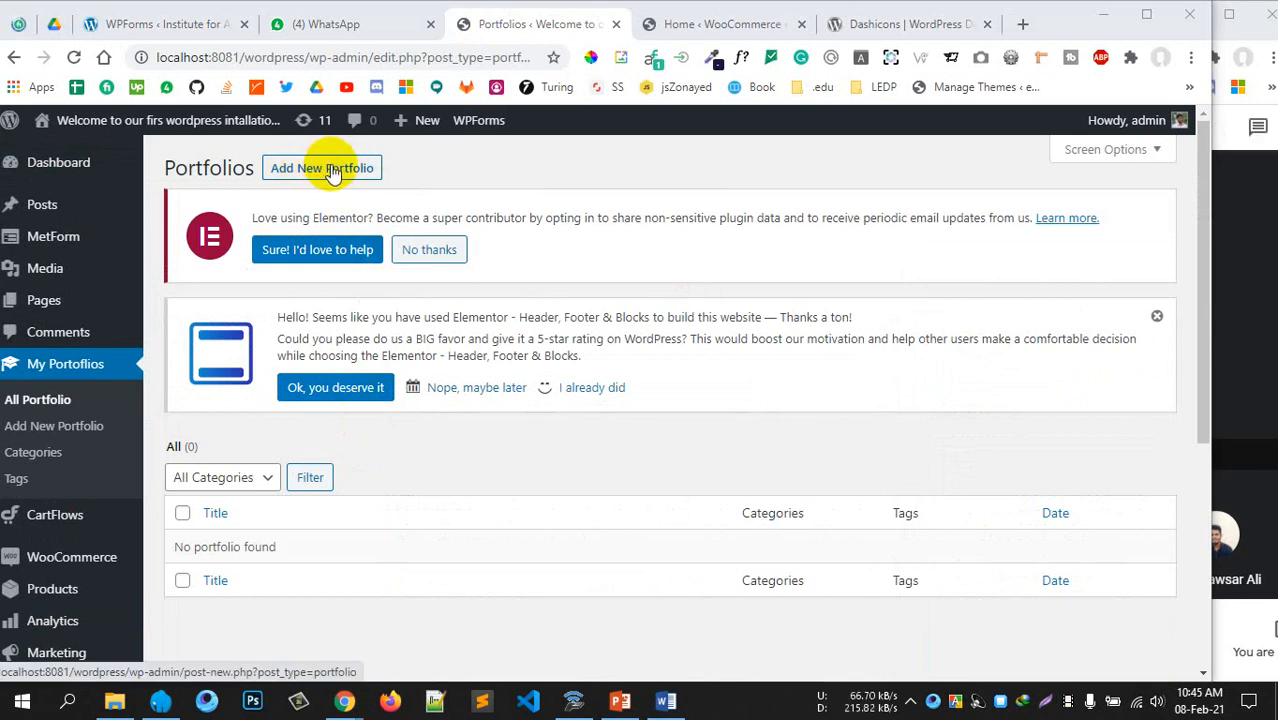
Start a new portfolio item and scroll down through its editor
click(333, 170)
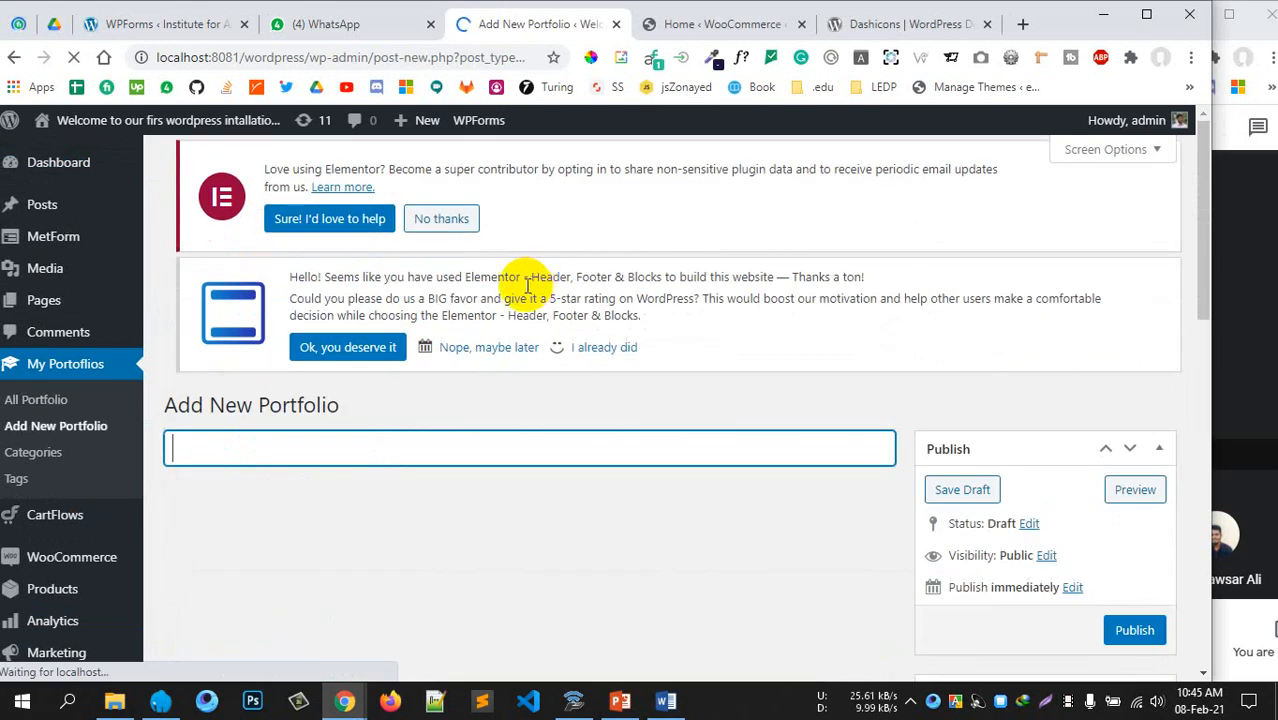
scroll(530, 285, down, 1)
scroll(516, 350, down, 1)
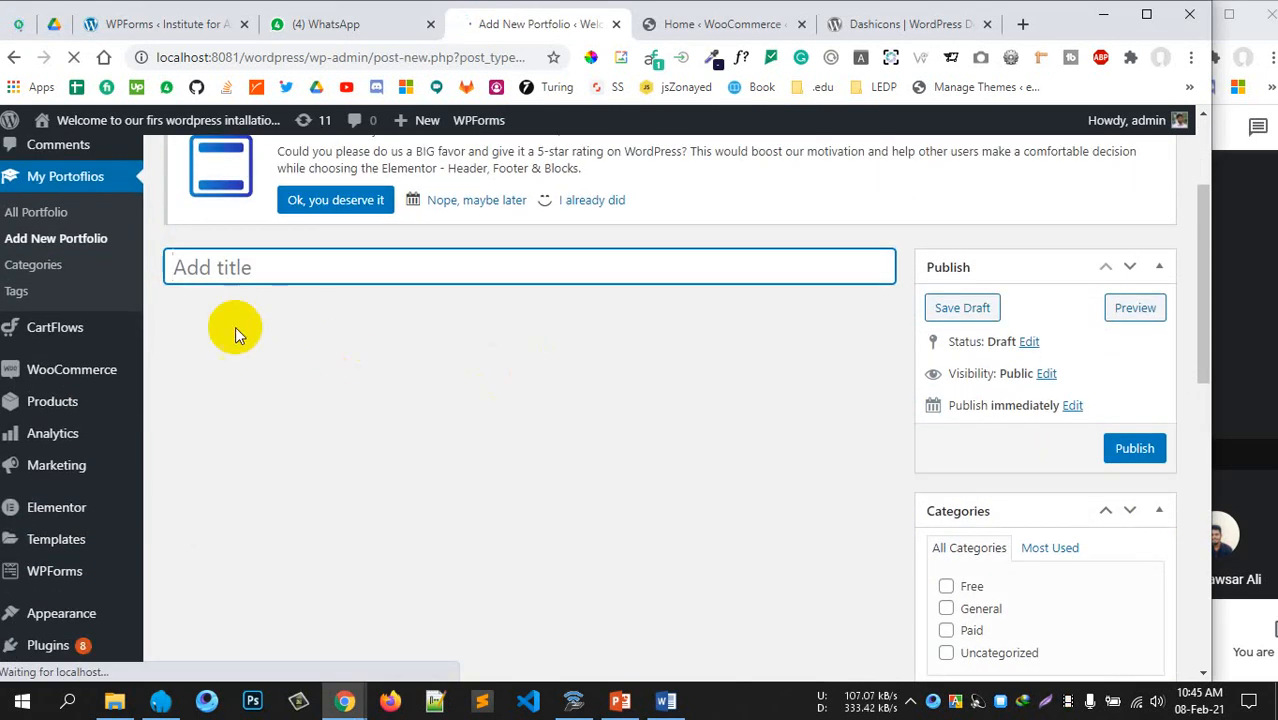
scroll(520, 387, up, 2)
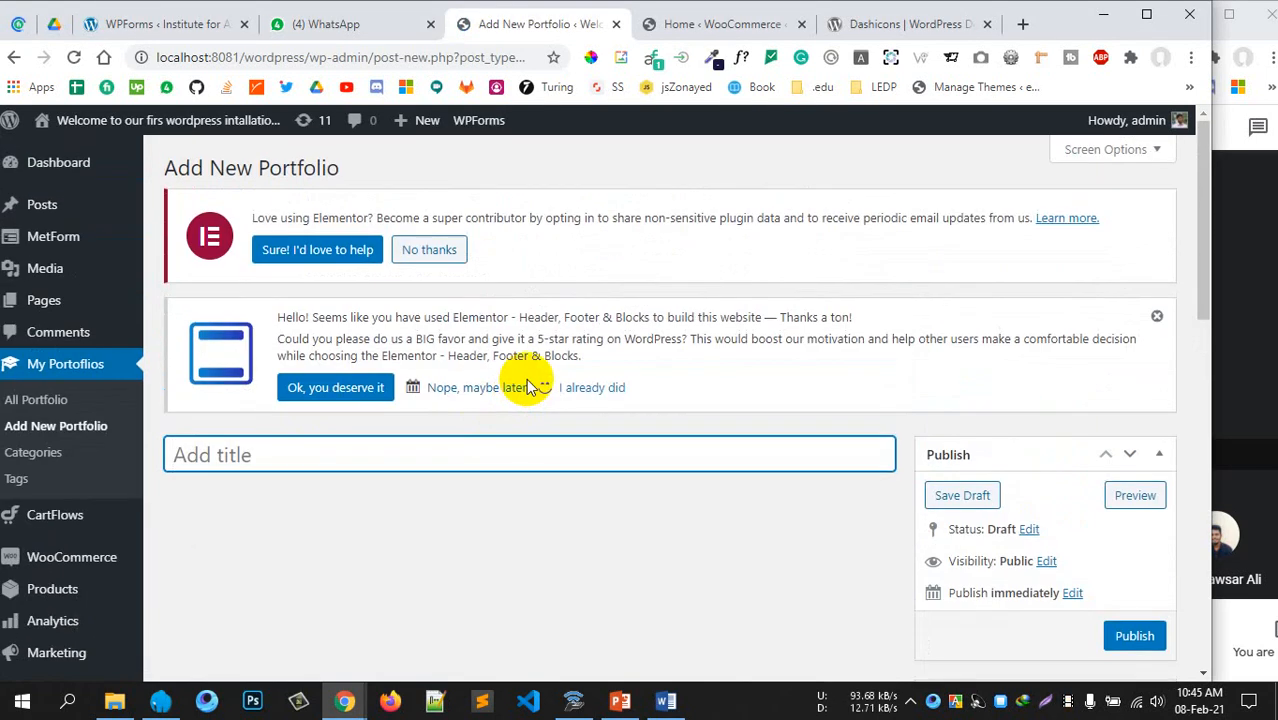
scroll(448, 342, down, 1)
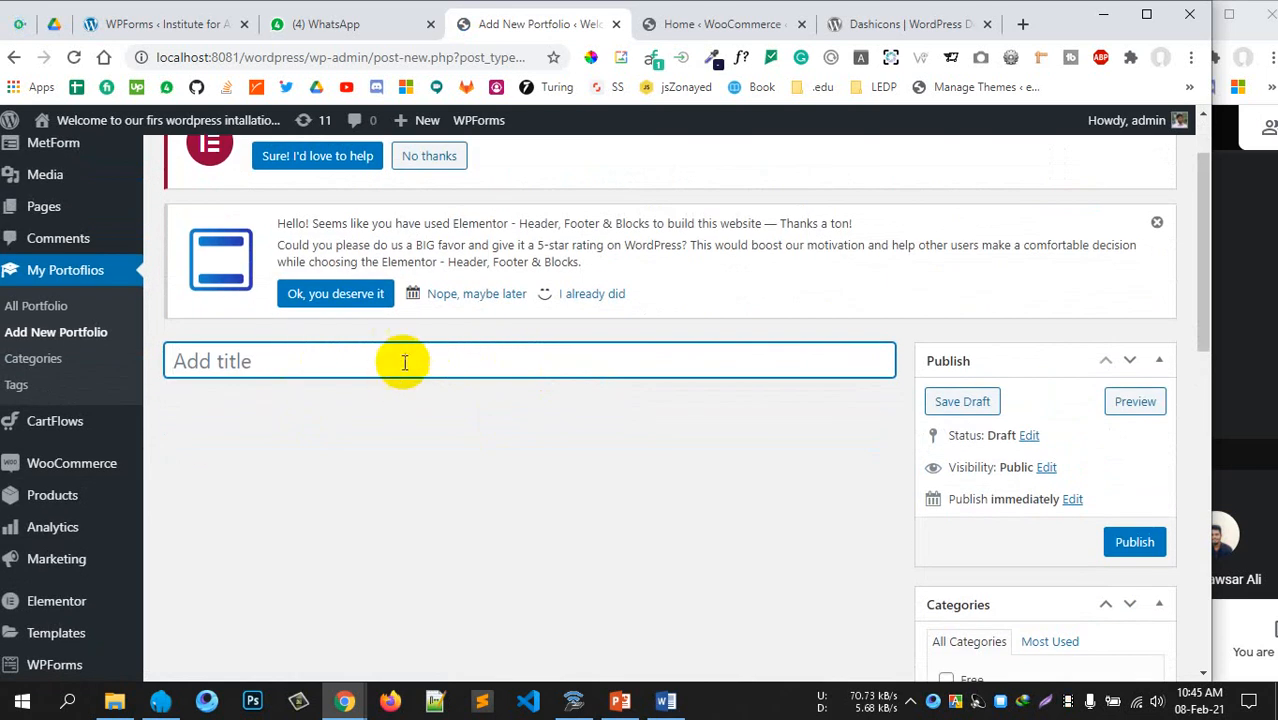
scroll(685, 448, down, 5)
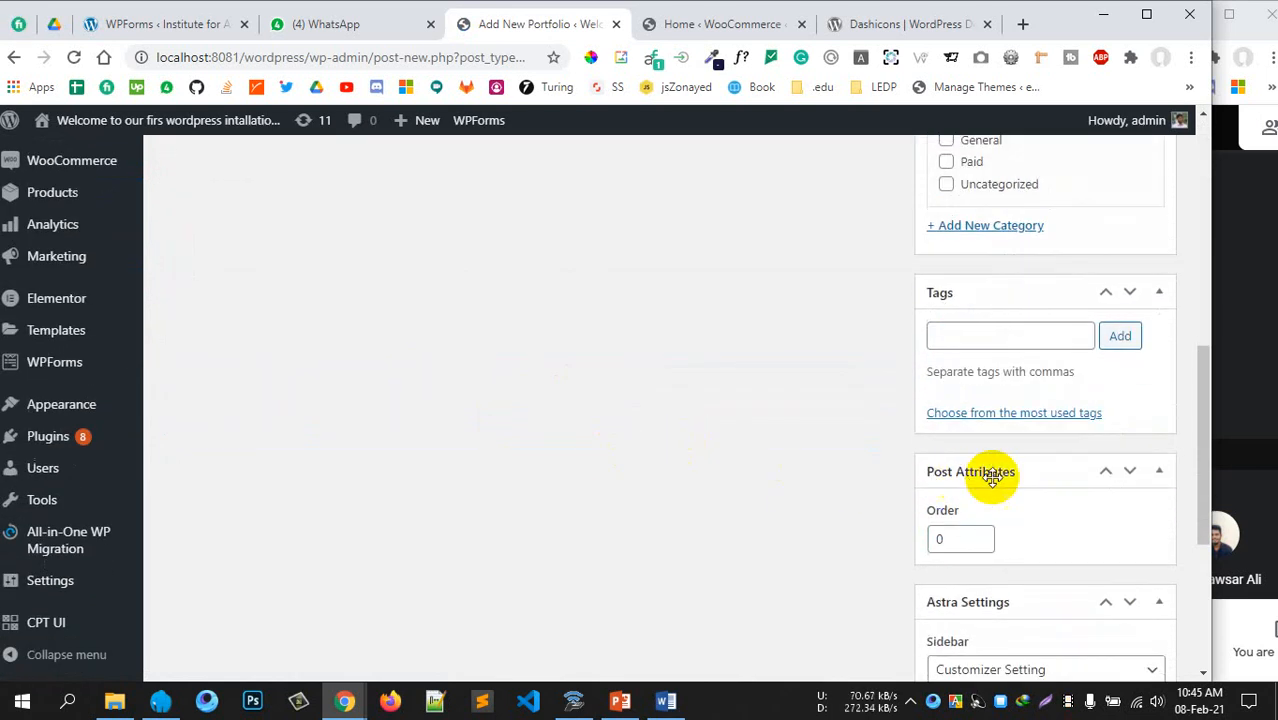
scroll(993, 471, down, 2)
scroll(996, 465, down, 2)
Scroll back up the new portfolio editor and switch to the WooCommerce Home tab
scroll(965, 481, up, 4)
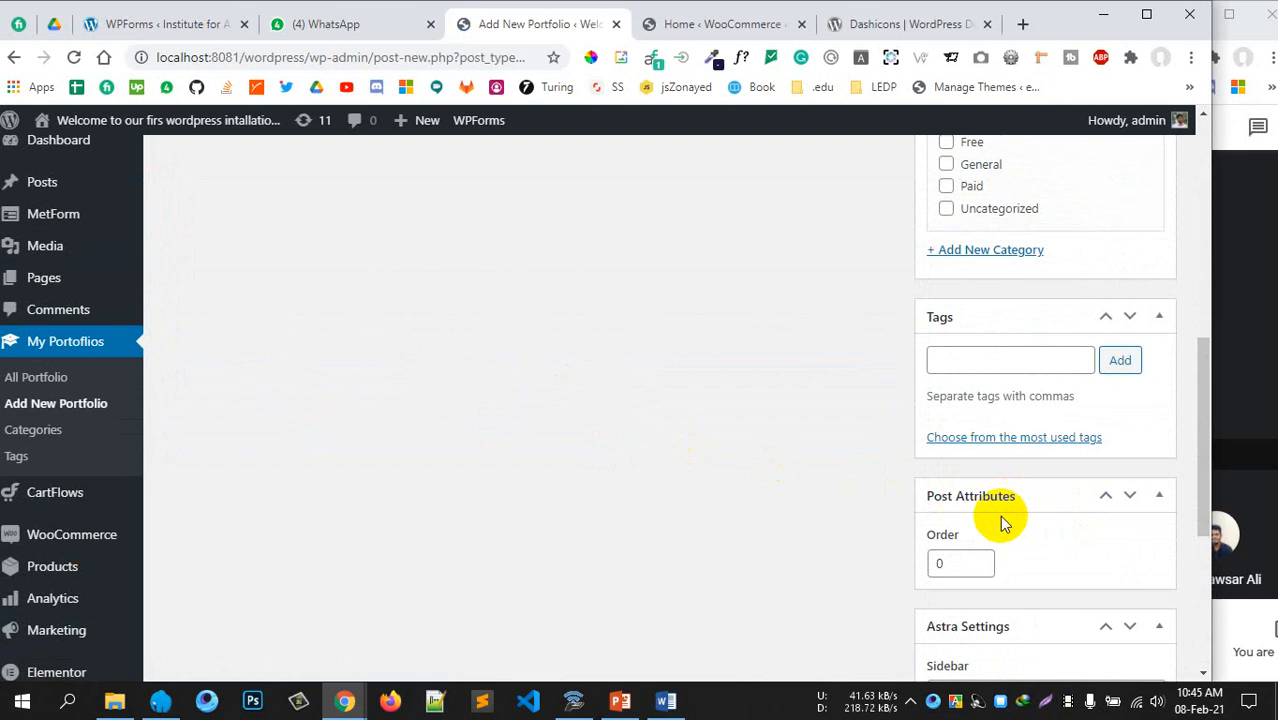
scroll(1003, 522, up, 2)
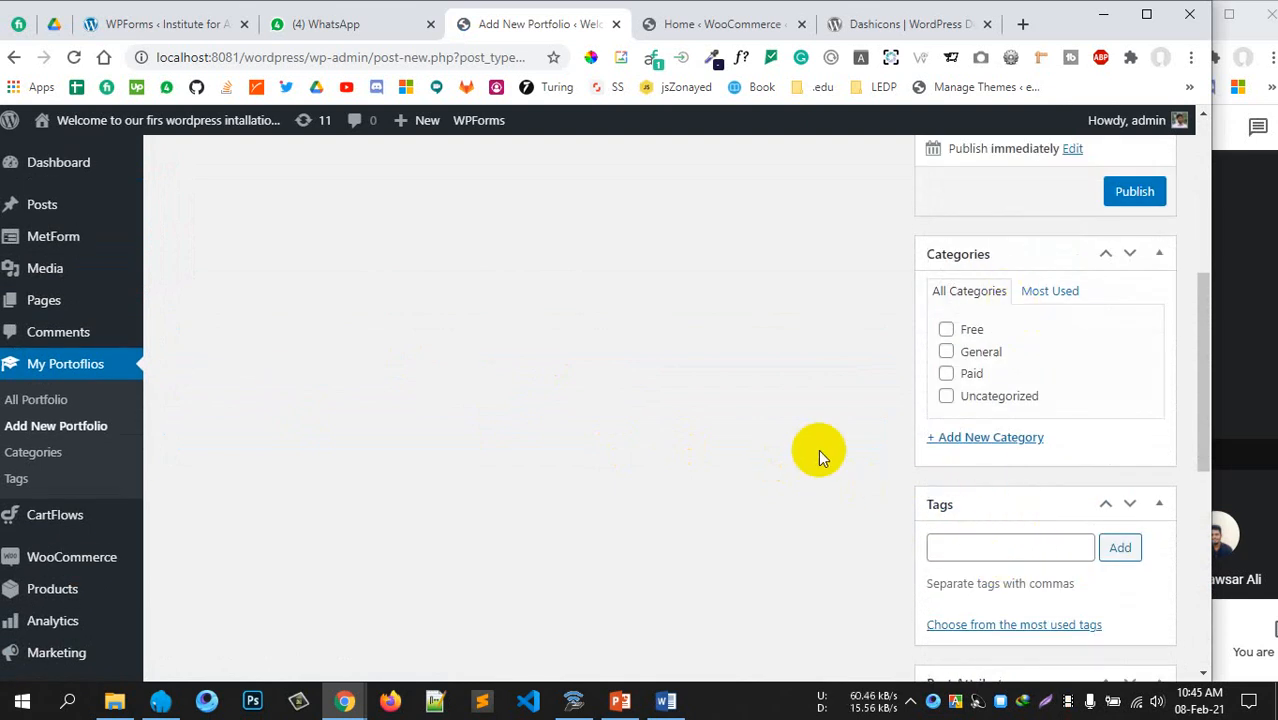
scroll(819, 453, up, 3)
scroll(690, 436, down, 1)
scroll(689, 434, up, 2)
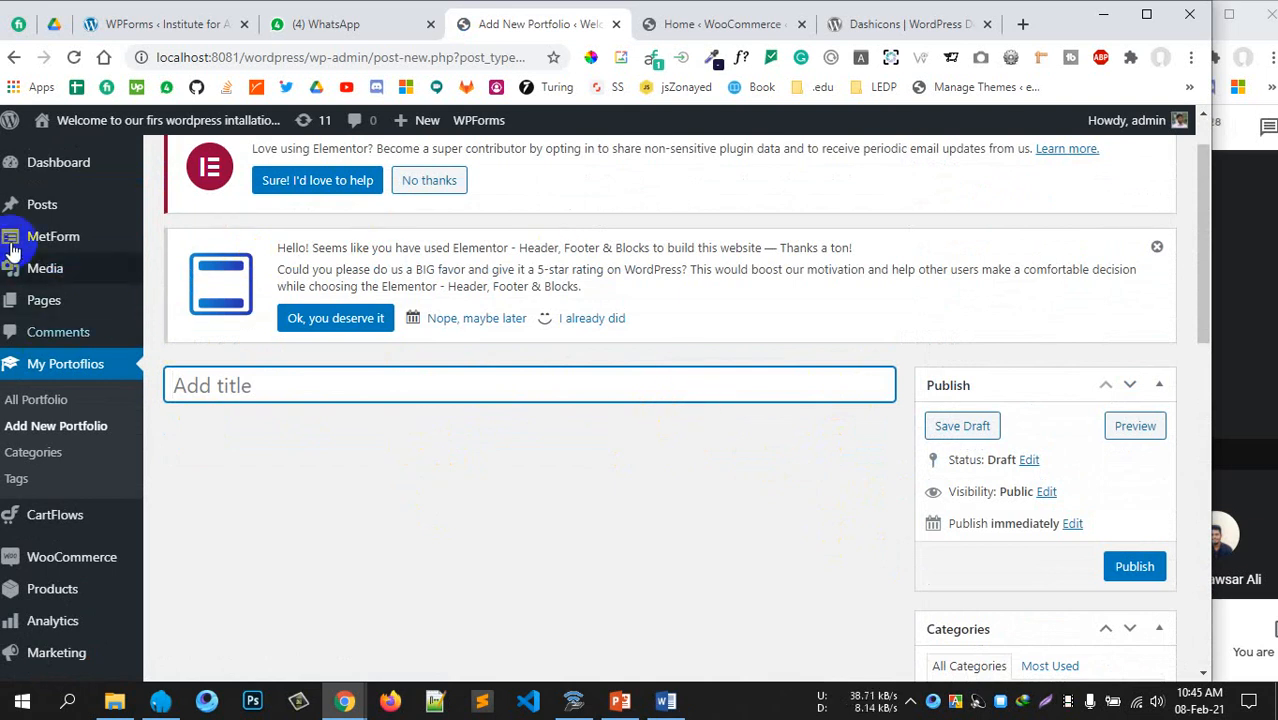
mouse_move(38, 292)
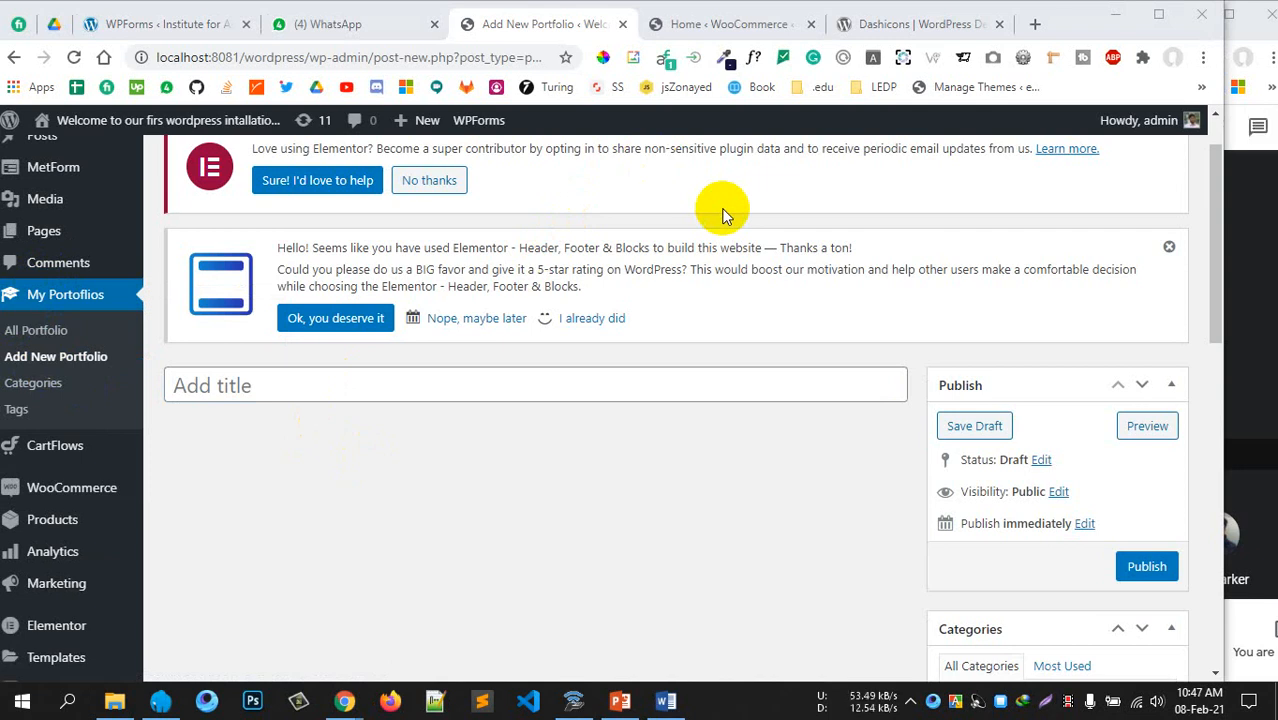
click(730, 24)
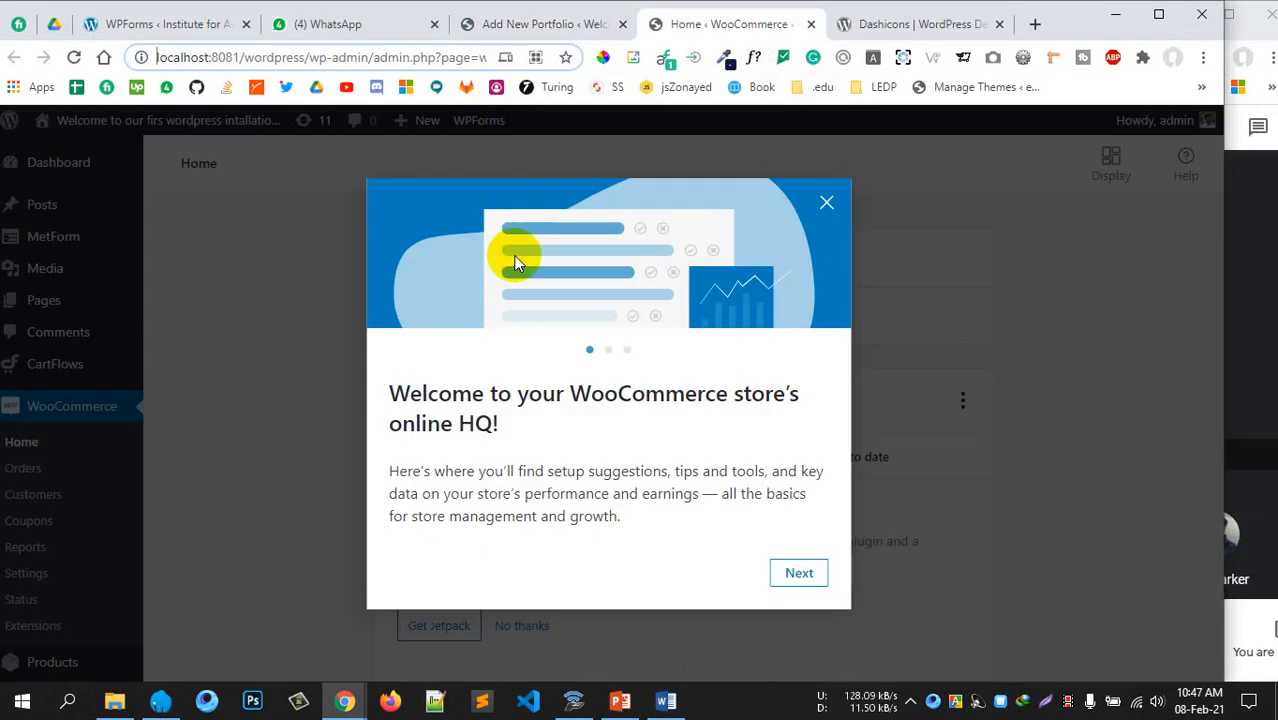
Dismiss the WooCommerce welcome message and focus the new portfolio's title field
click(826, 203)
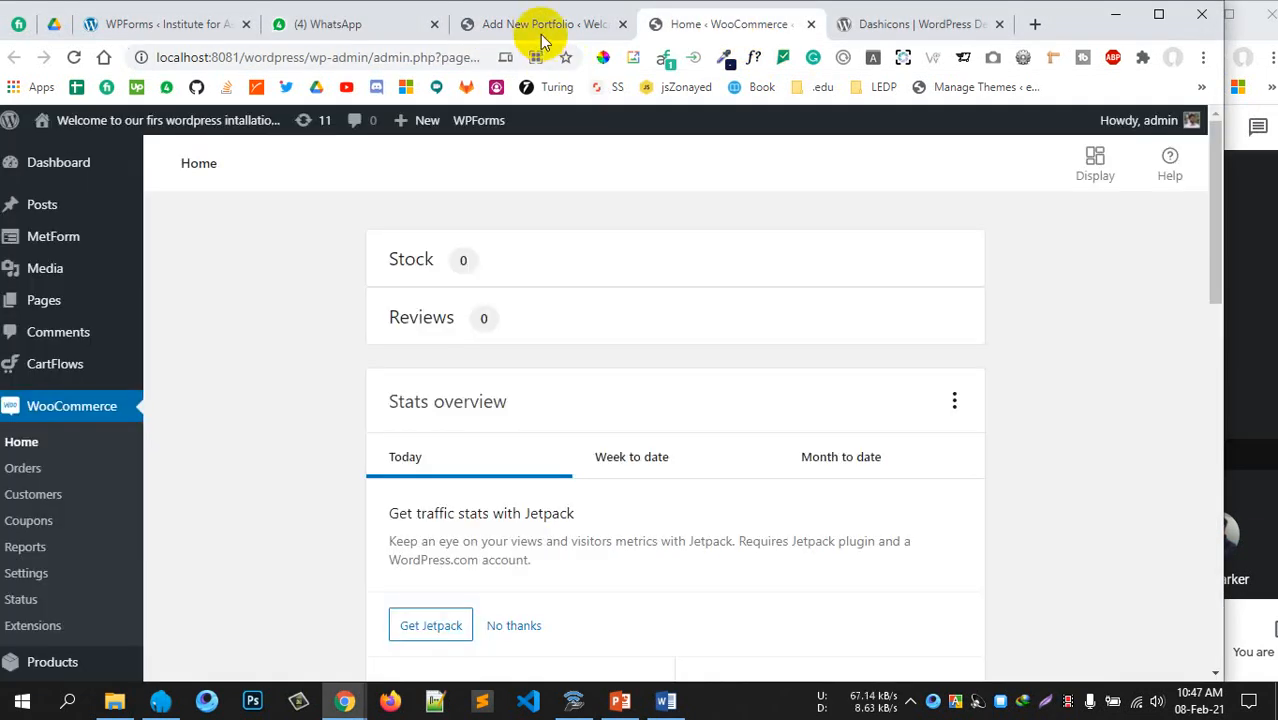
click(541, 33)
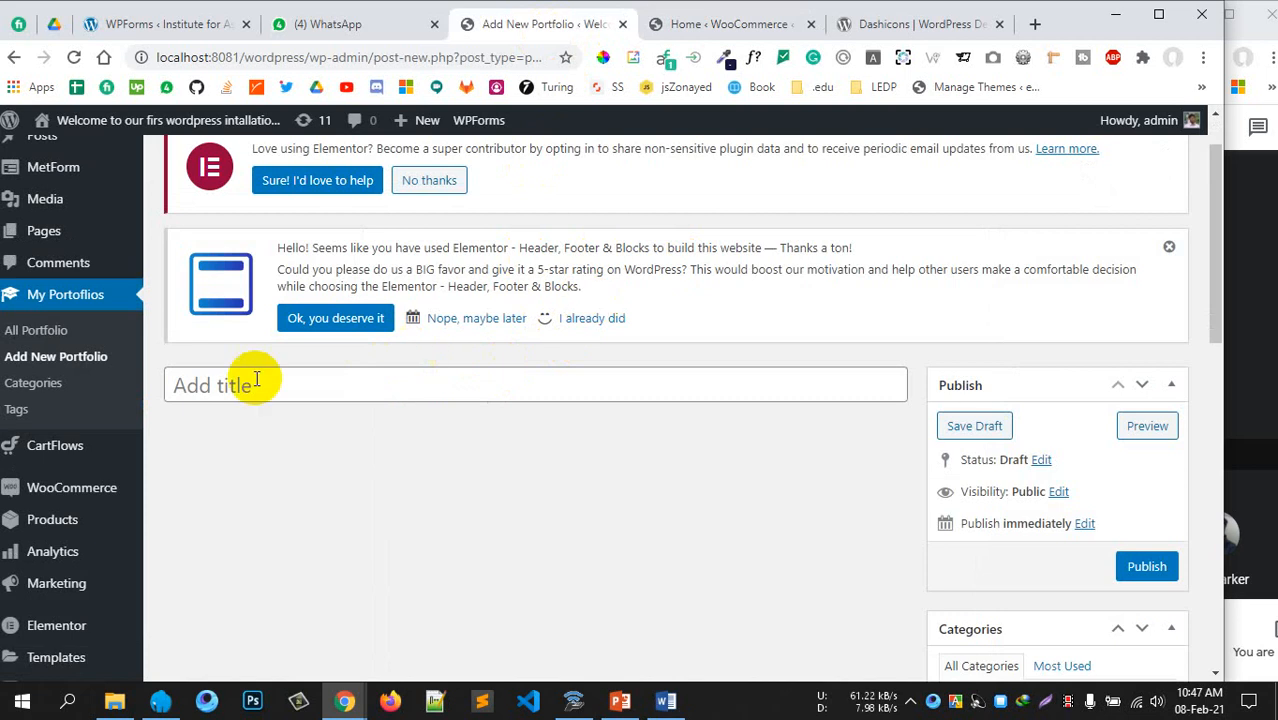
click(88, 395)
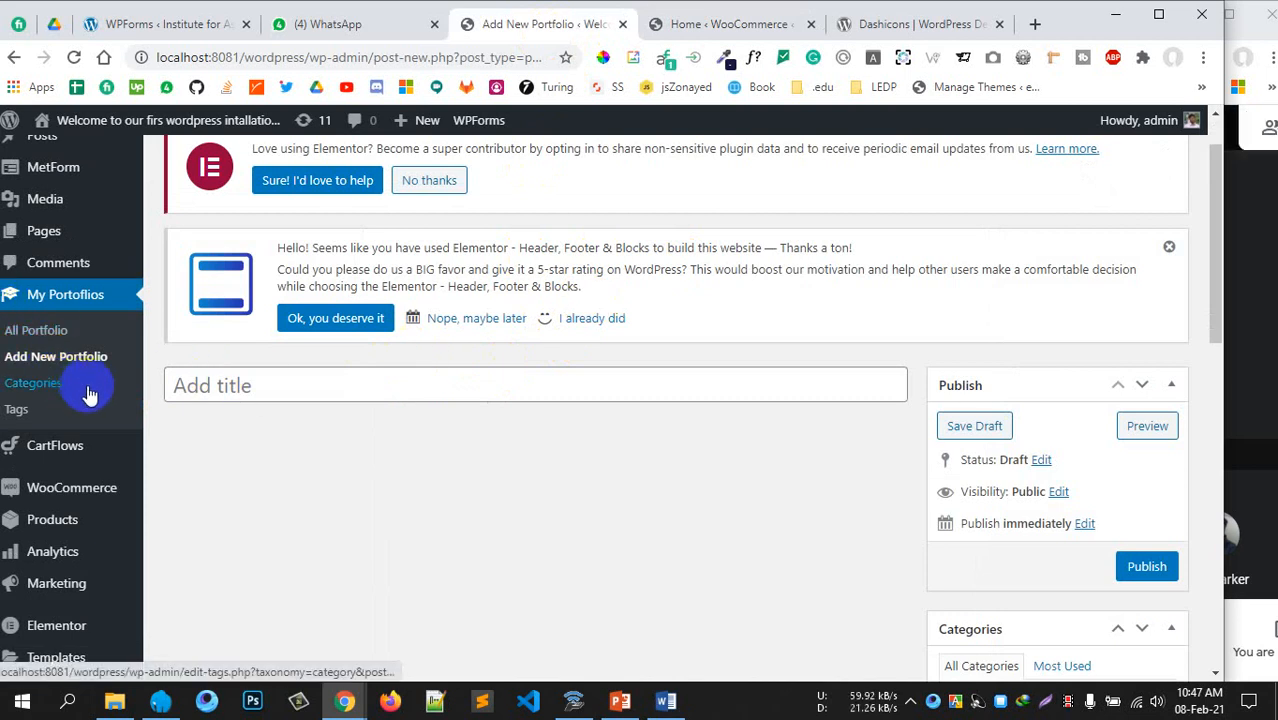
click(271, 386)
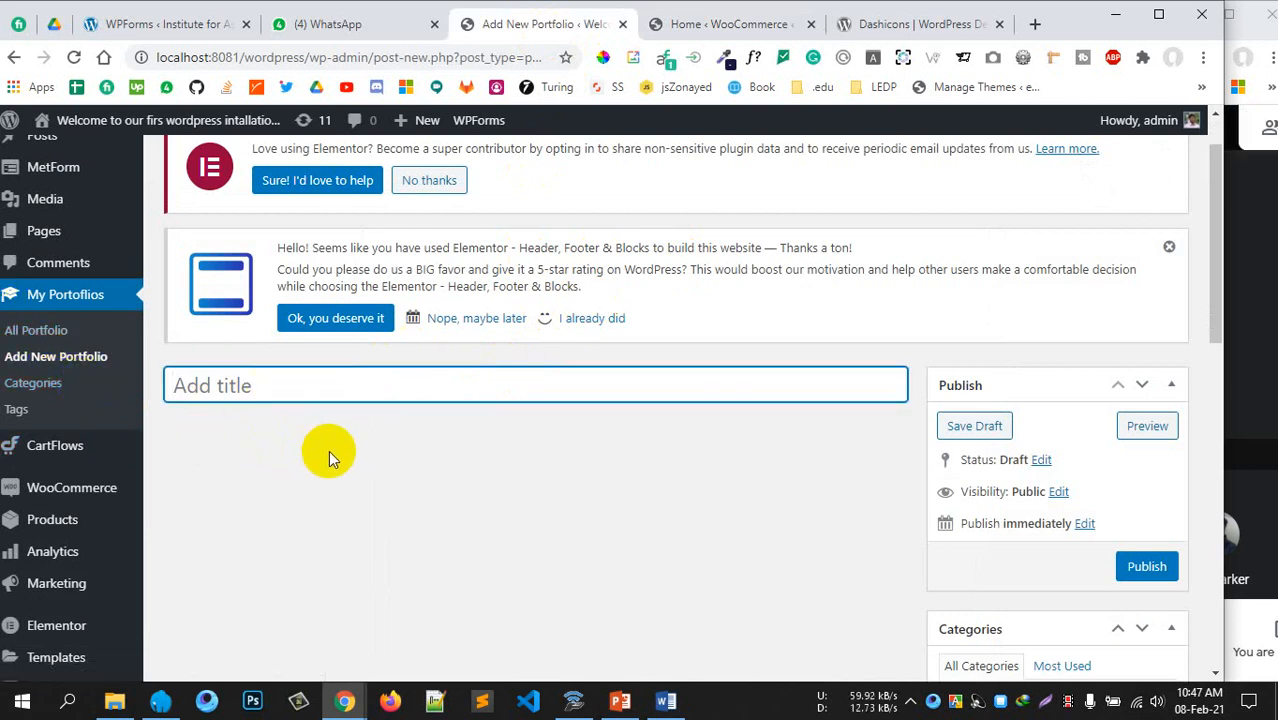
scroll(400, 300, down, 2)
scroll(404, 450, up, 1)
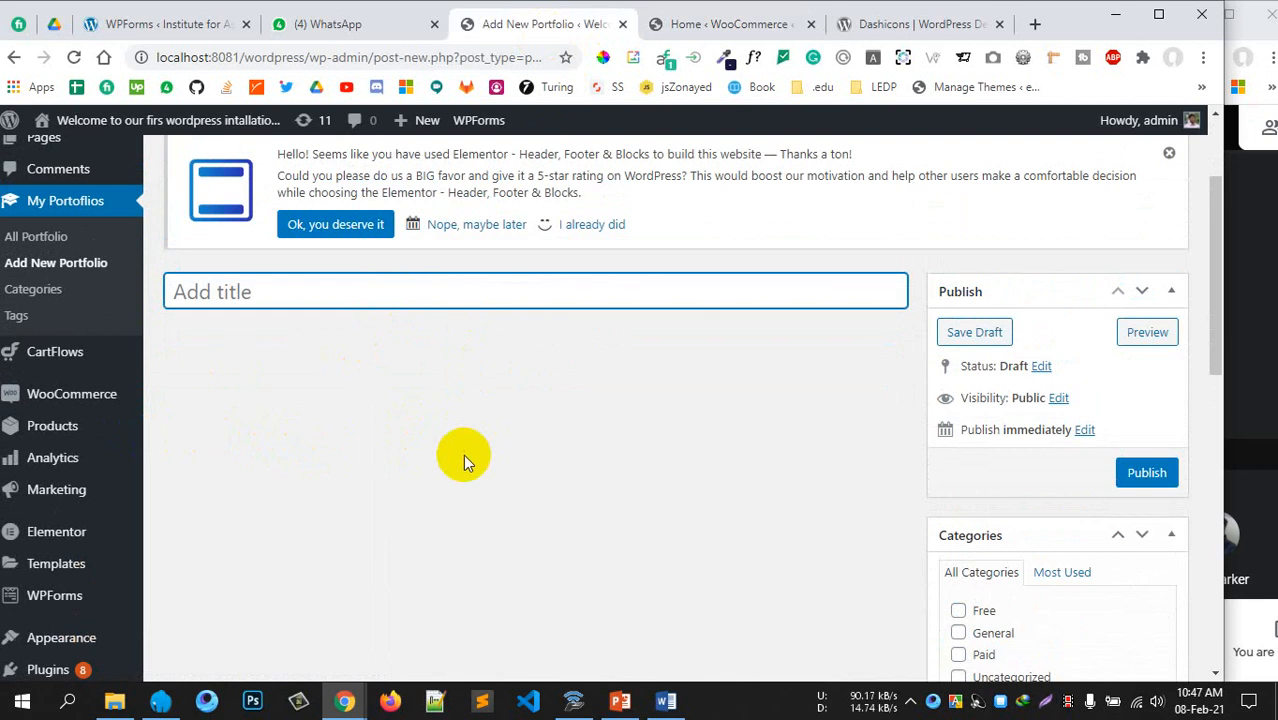
Flip to WooCommerce Home and back, then review the Add New Portfolio editor
click(750, 28)
click(542, 24)
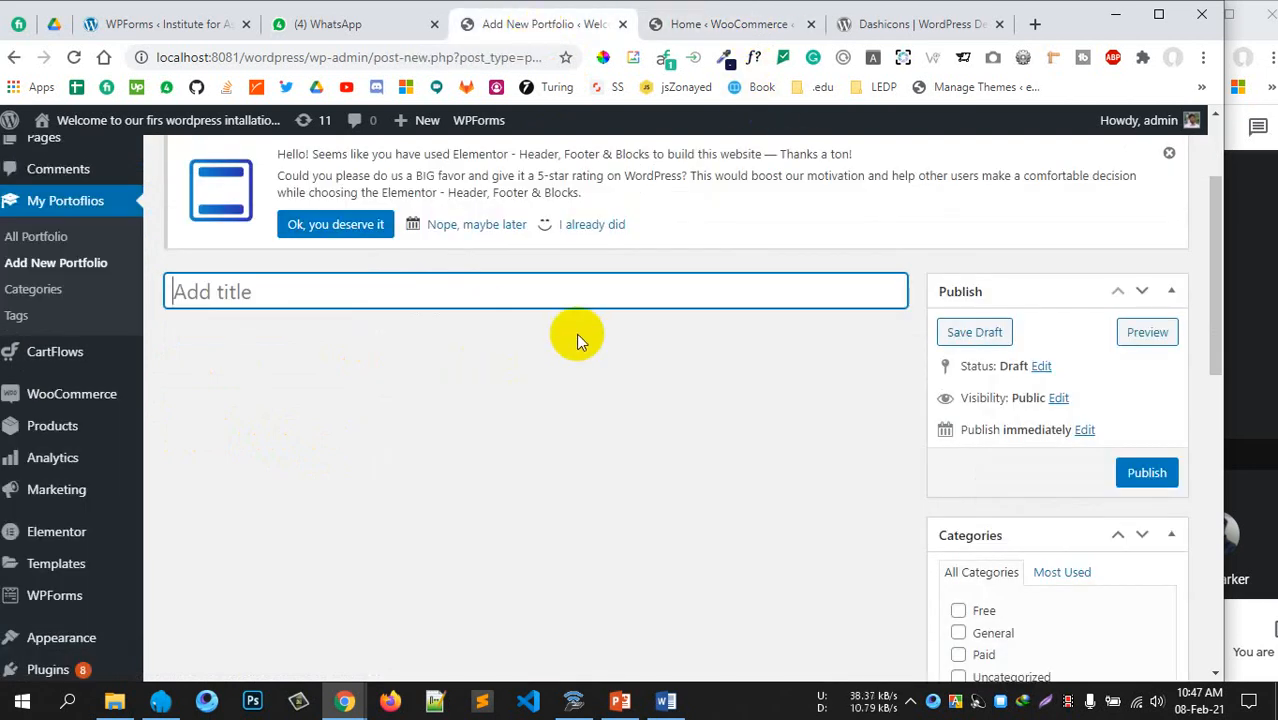
scroll(344, 314, up, 2)
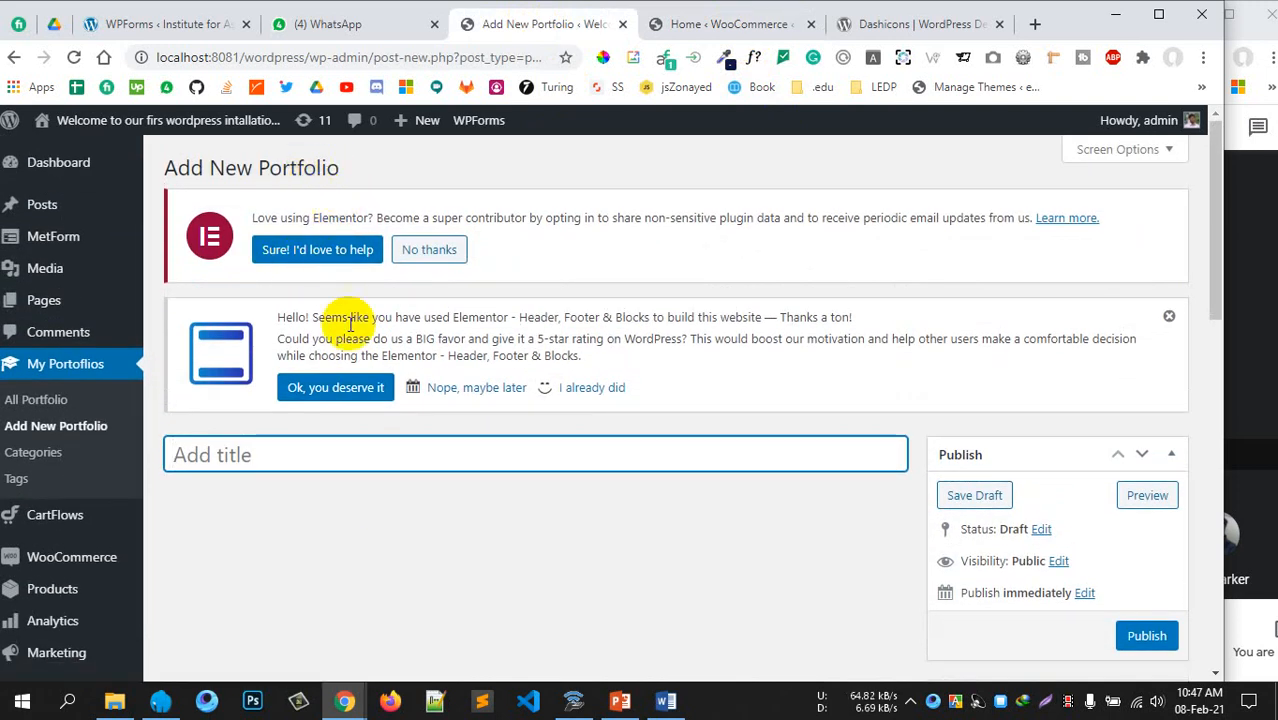
scroll(342, 322, down, 1)
scroll(371, 414, down, 1)
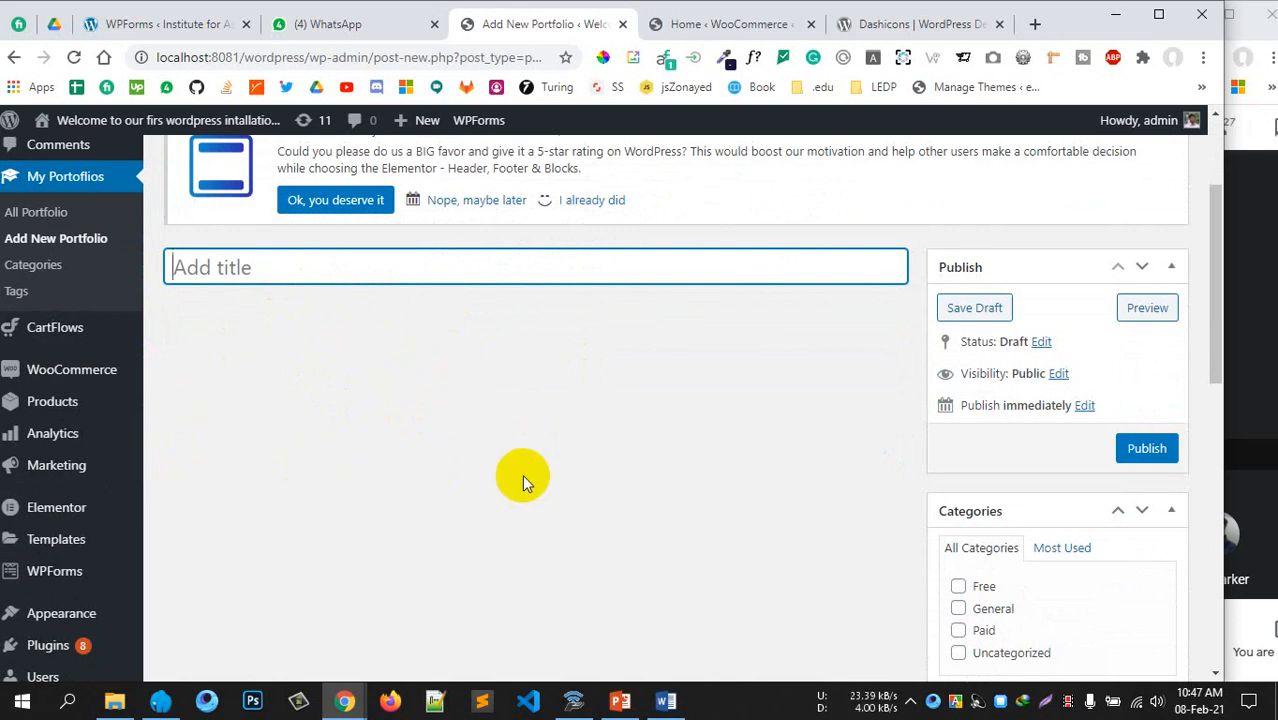
scroll(550, 440, down, 2)
scroll(630, 375, up, 2)
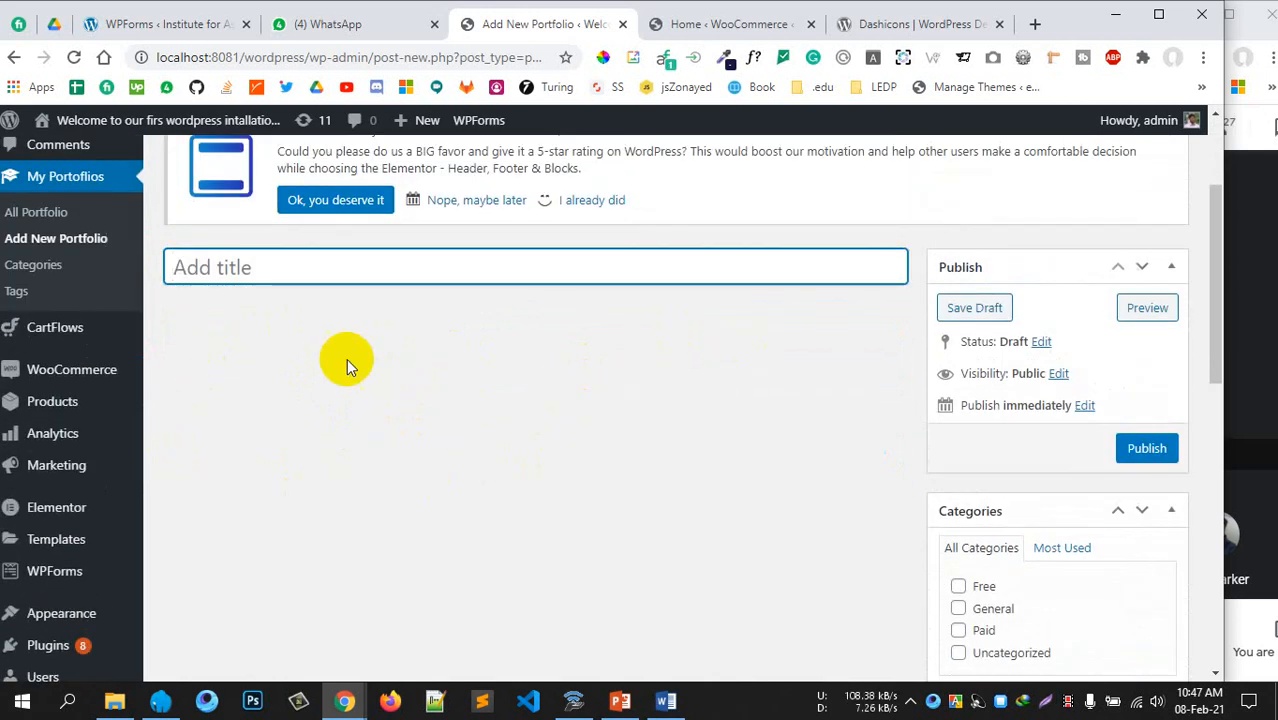
scroll(702, 428, down, 2)
scroll(478, 265, up, 3)
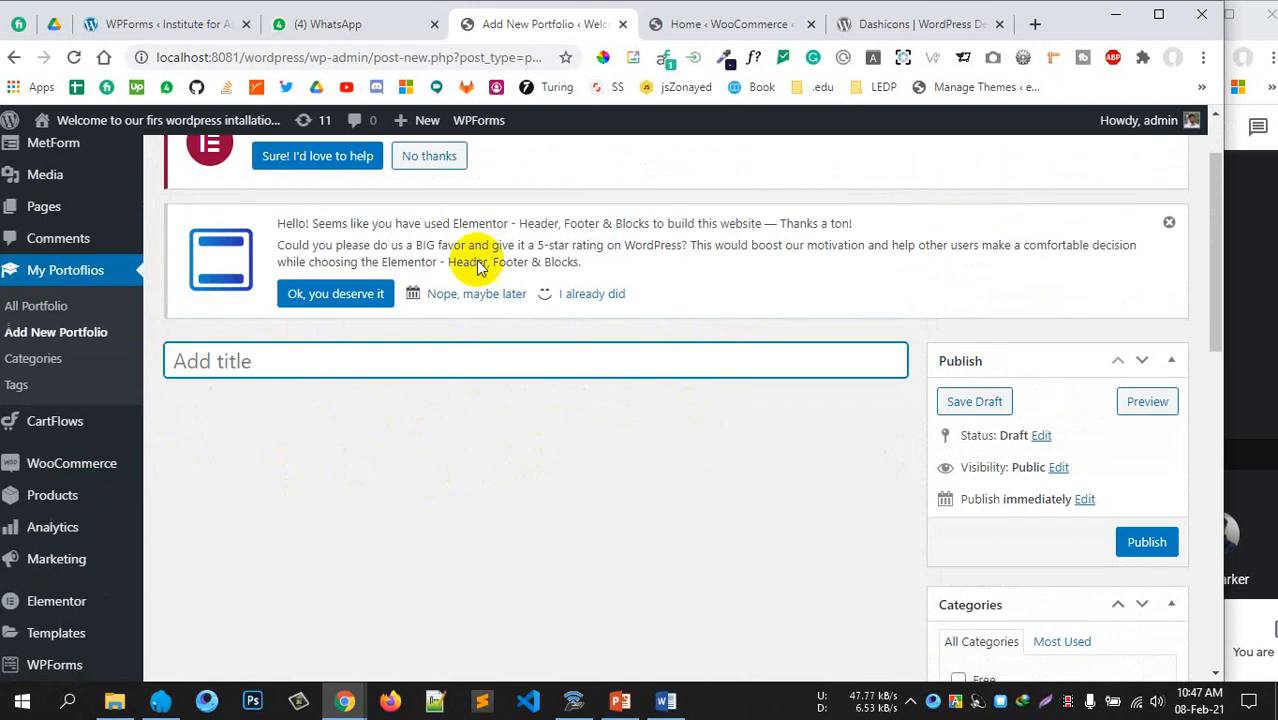
scroll(590, 437, down, 2)
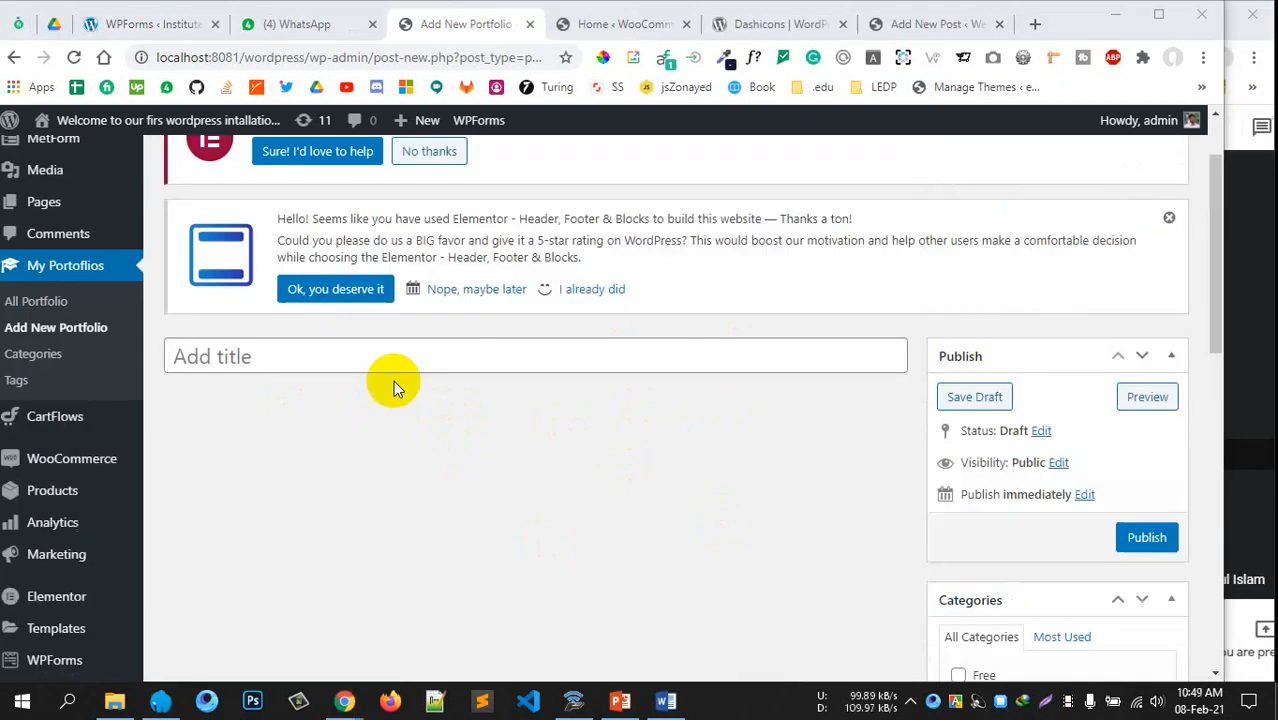
scroll(405, 400, down, 1)
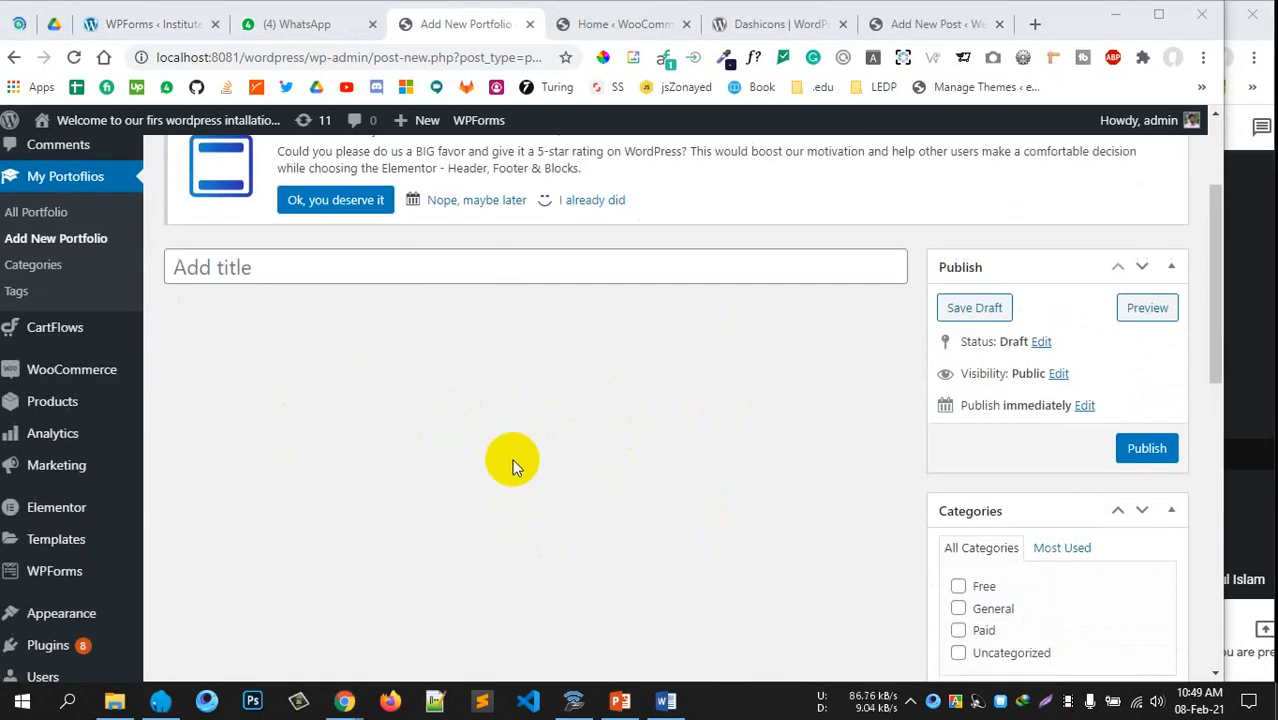
scroll(700, 360, up, 2)
Glance at the editor's Screen Options, then go to Plugins > Add New
click(1088, 151)
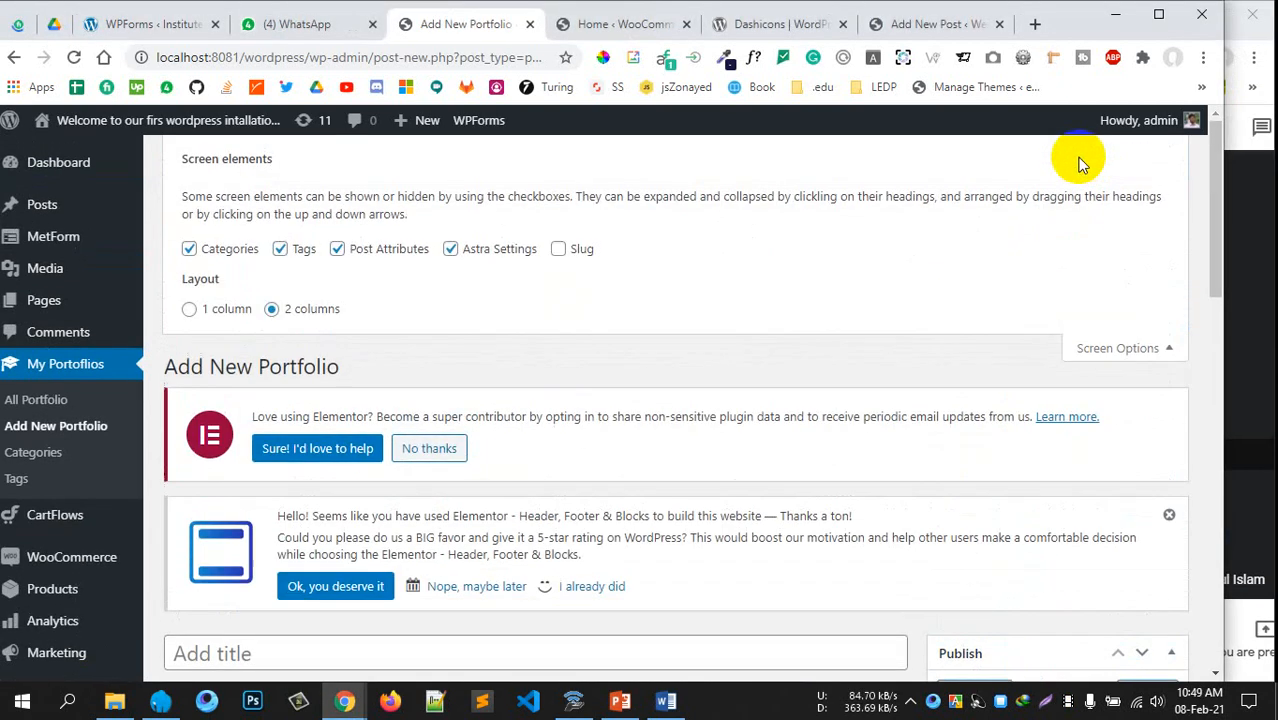
click(1119, 350)
scroll(328, 494, down, 5)
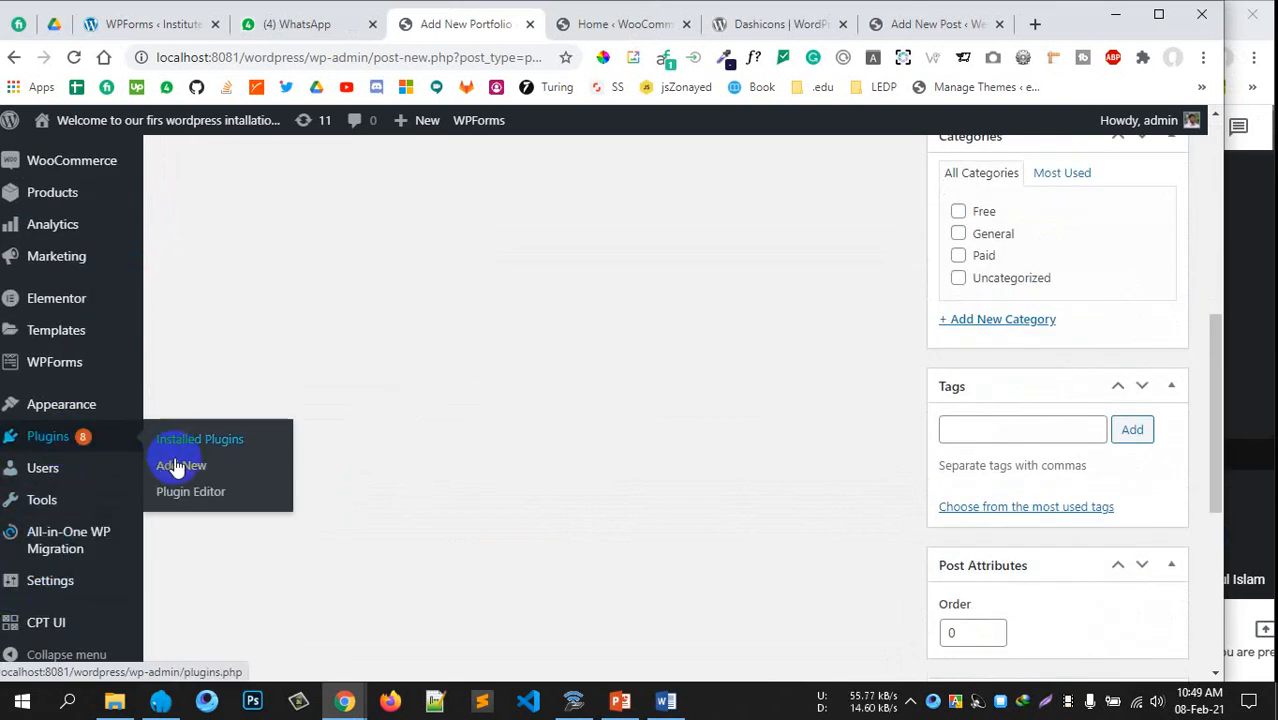
click(181, 465)
scroll(360, 473, up, 5)
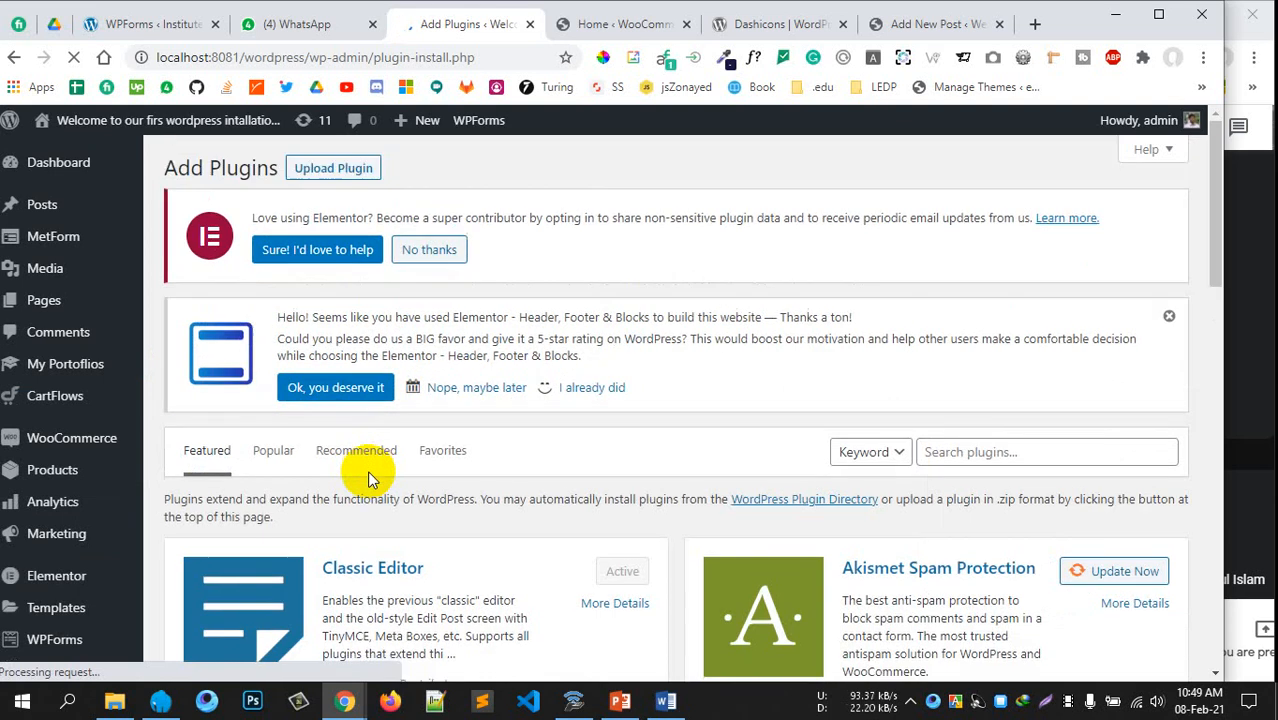
Search the plugin directory for 'custom filed'
scroll(579, 446, down, 1)
click(978, 357)
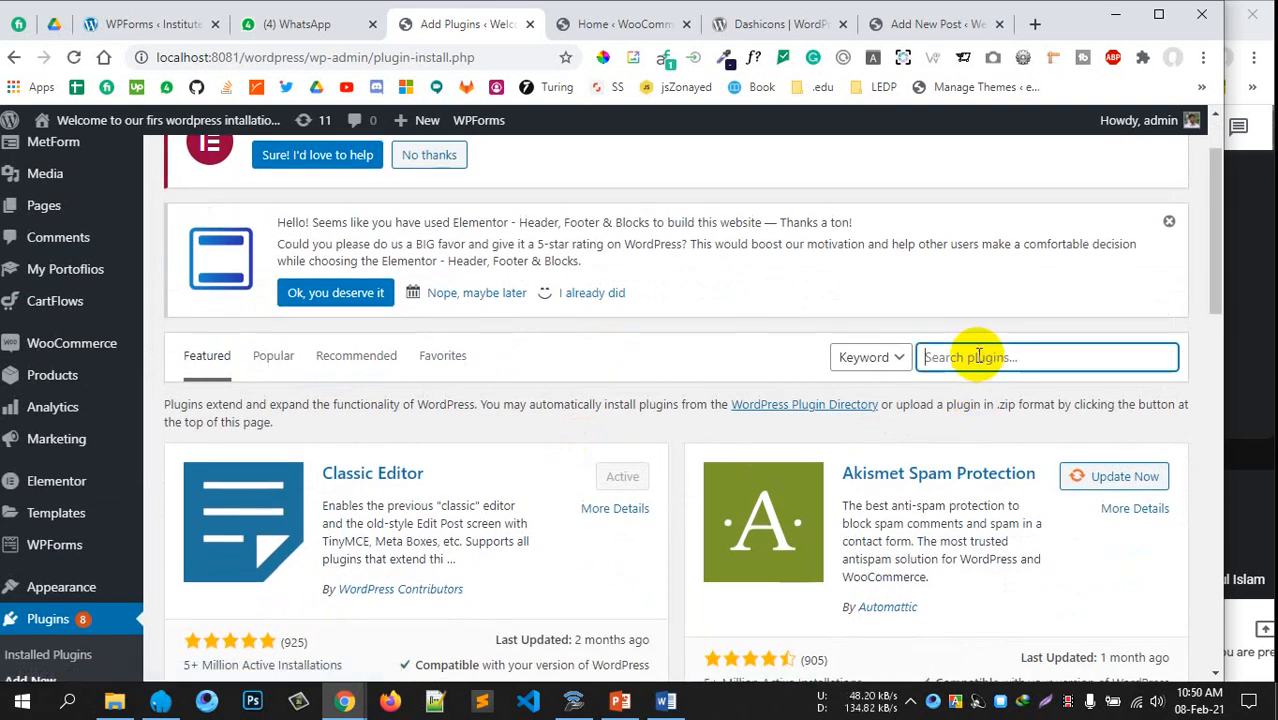
text(custom filed)
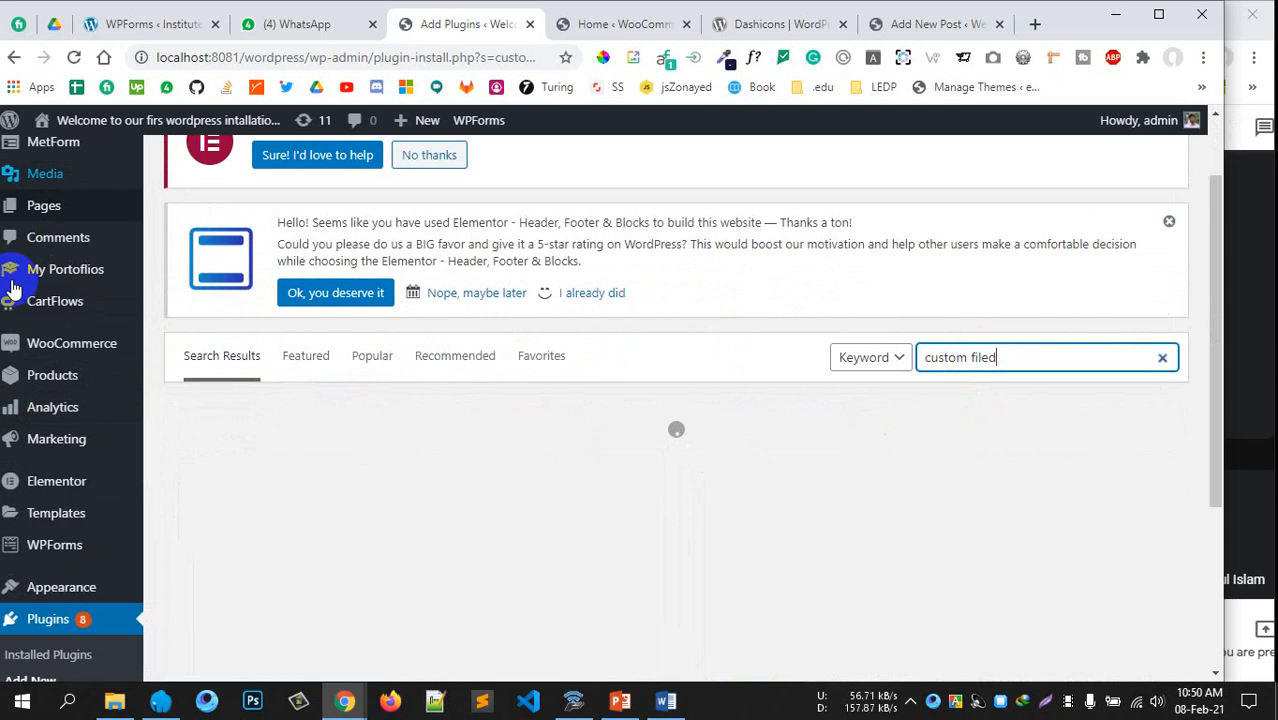
mouse_move(35, 352)
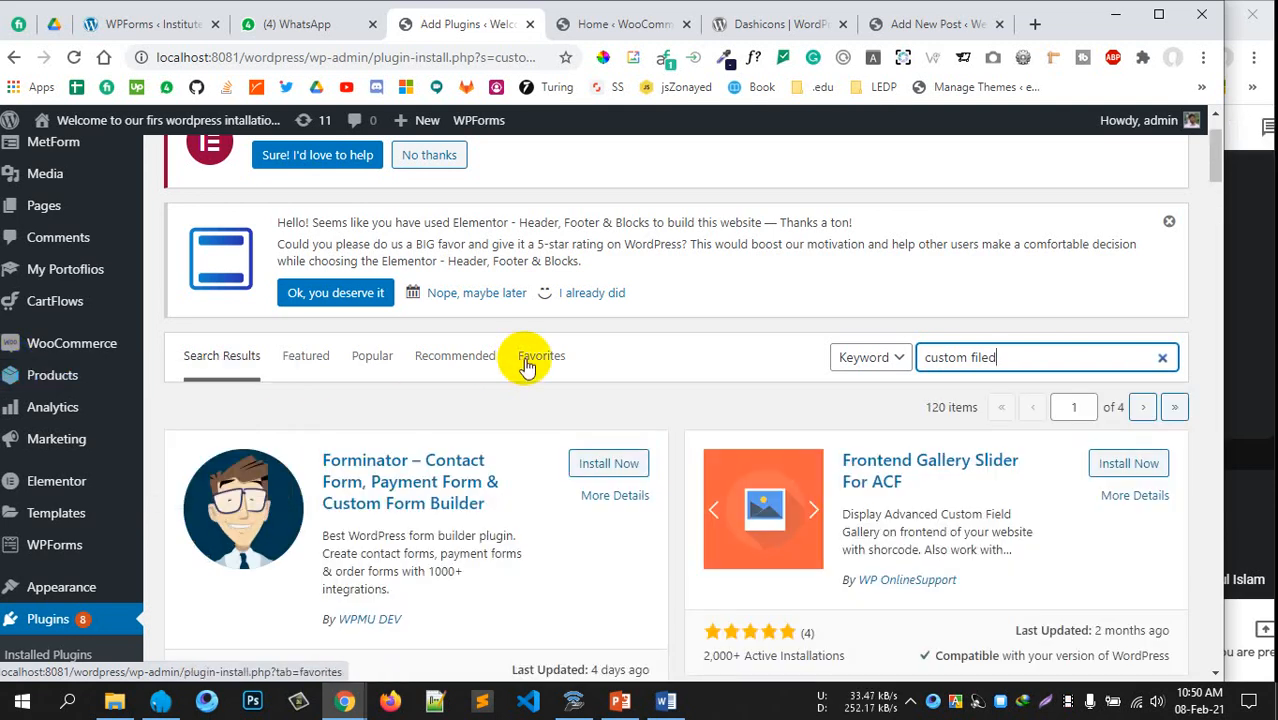
click(539, 397)
scroll(539, 390, up, 1)
Prefix the search with 'advanced', giving 42 results for 'advanced custom filed'
click(922, 452)
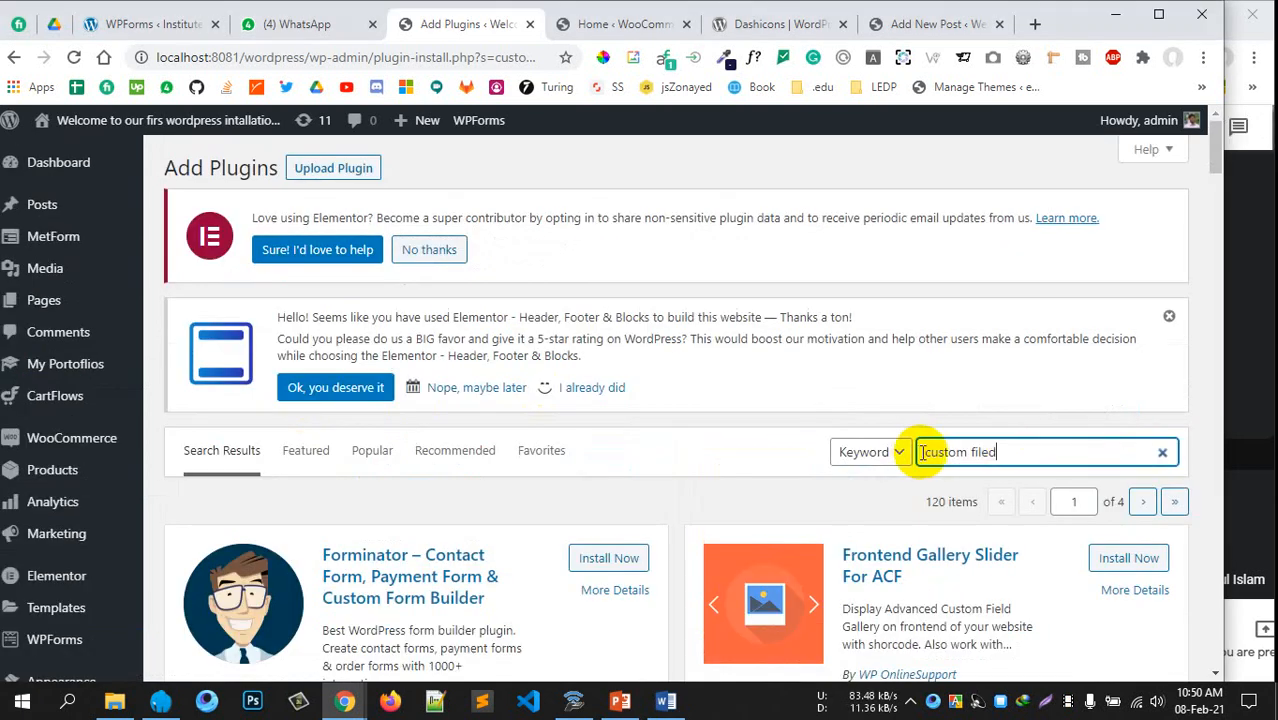
text(advanced)
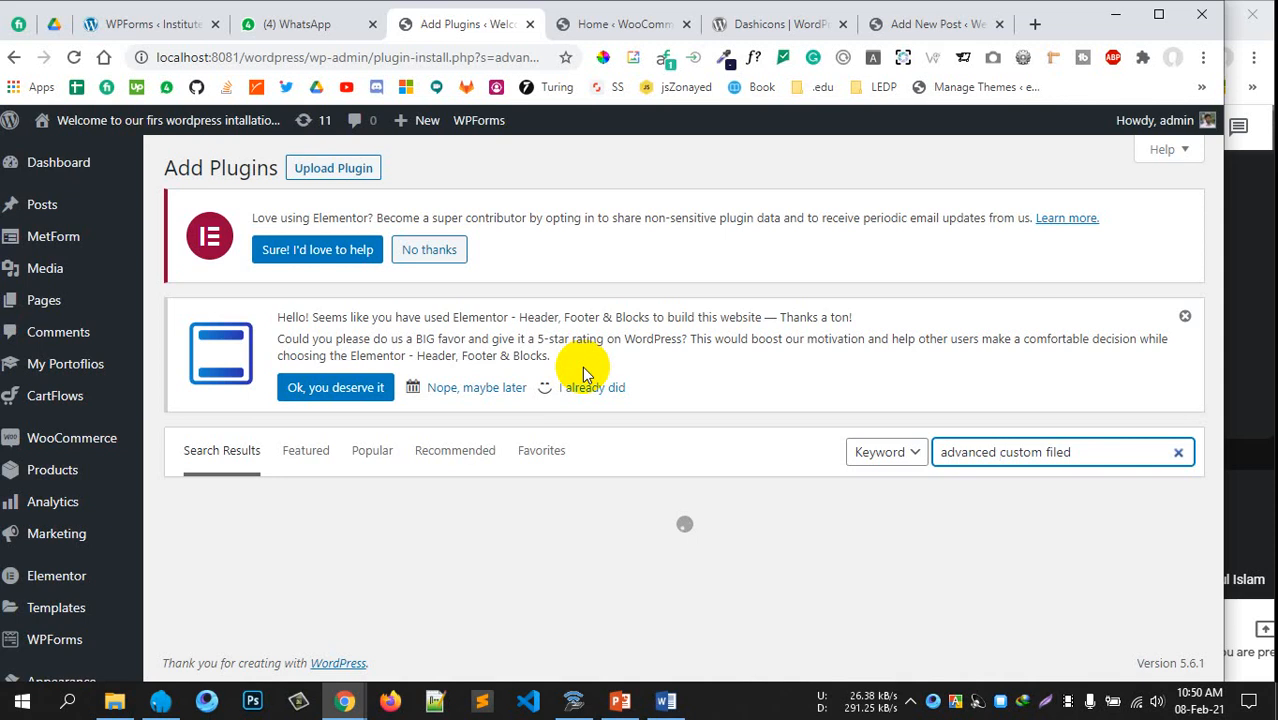
scroll(583, 372, down, 7)
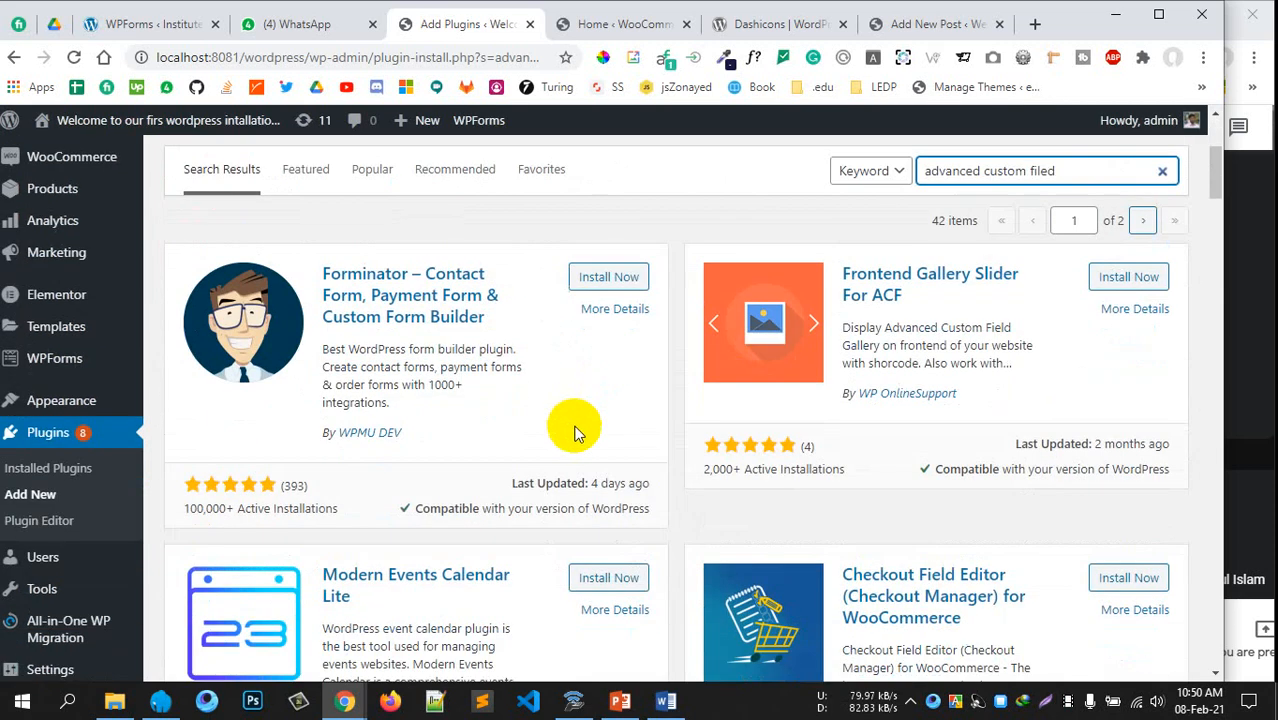
scroll(575, 437, down, 6)
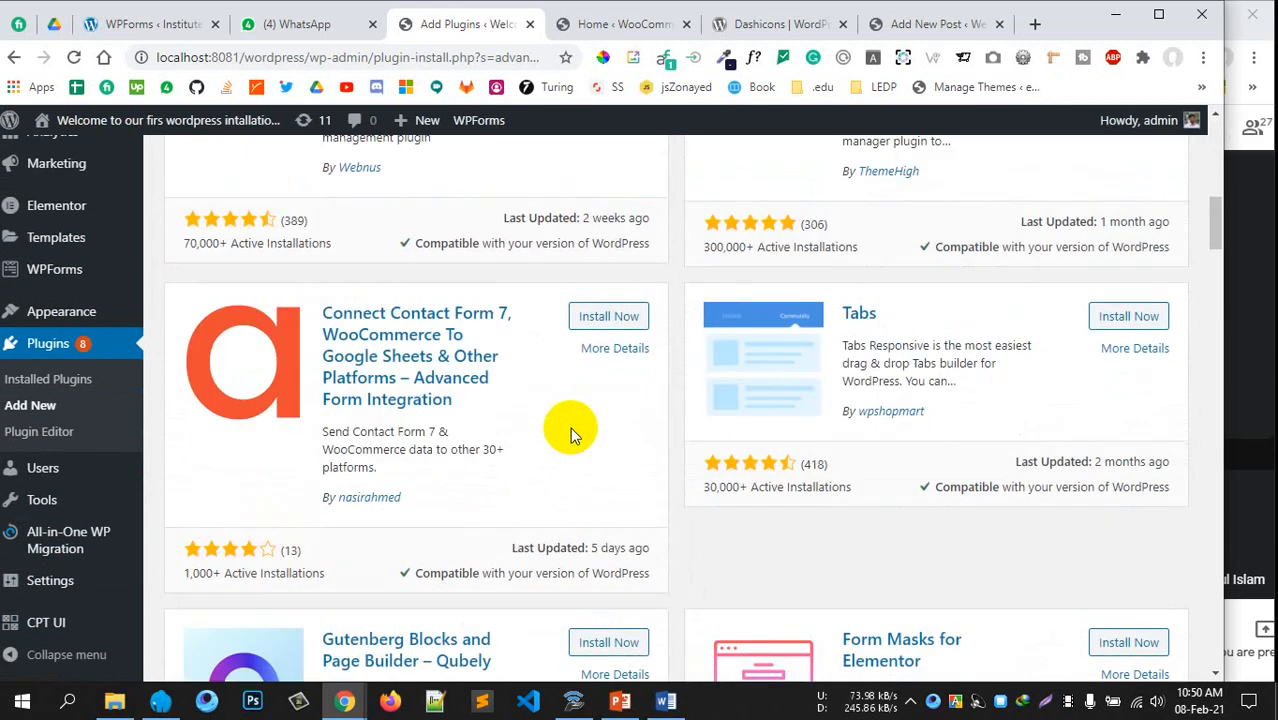
scroll(565, 419, down, 3)
scroll(562, 418, up, 16)
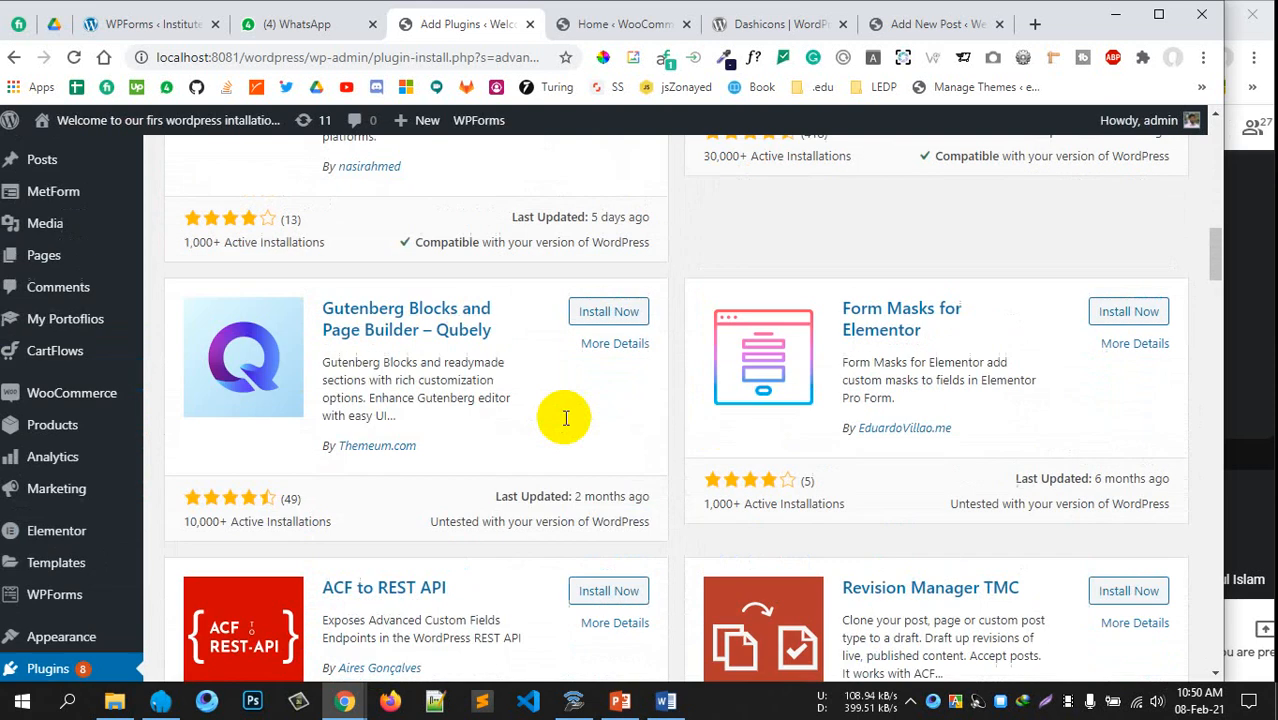
scroll(833, 333, up, 2)
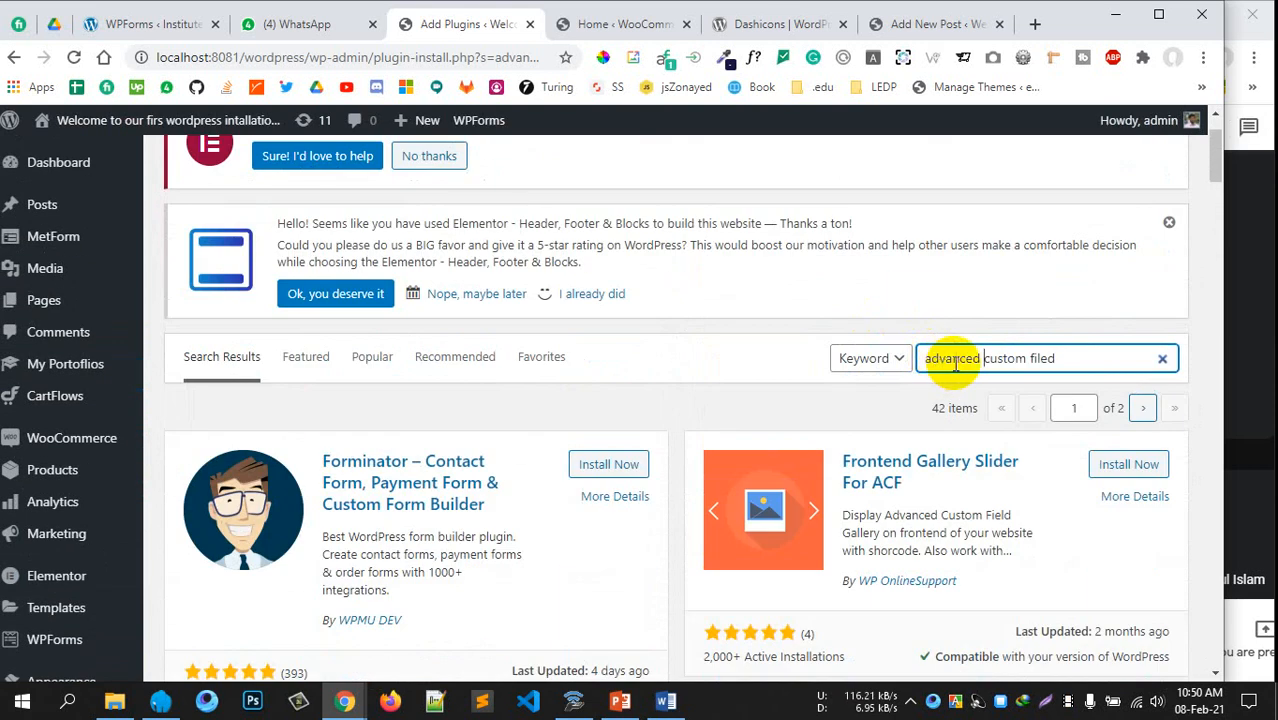
Correct the plugin search spelling to 'advanced custom field'
click(1060, 358)
text(s)
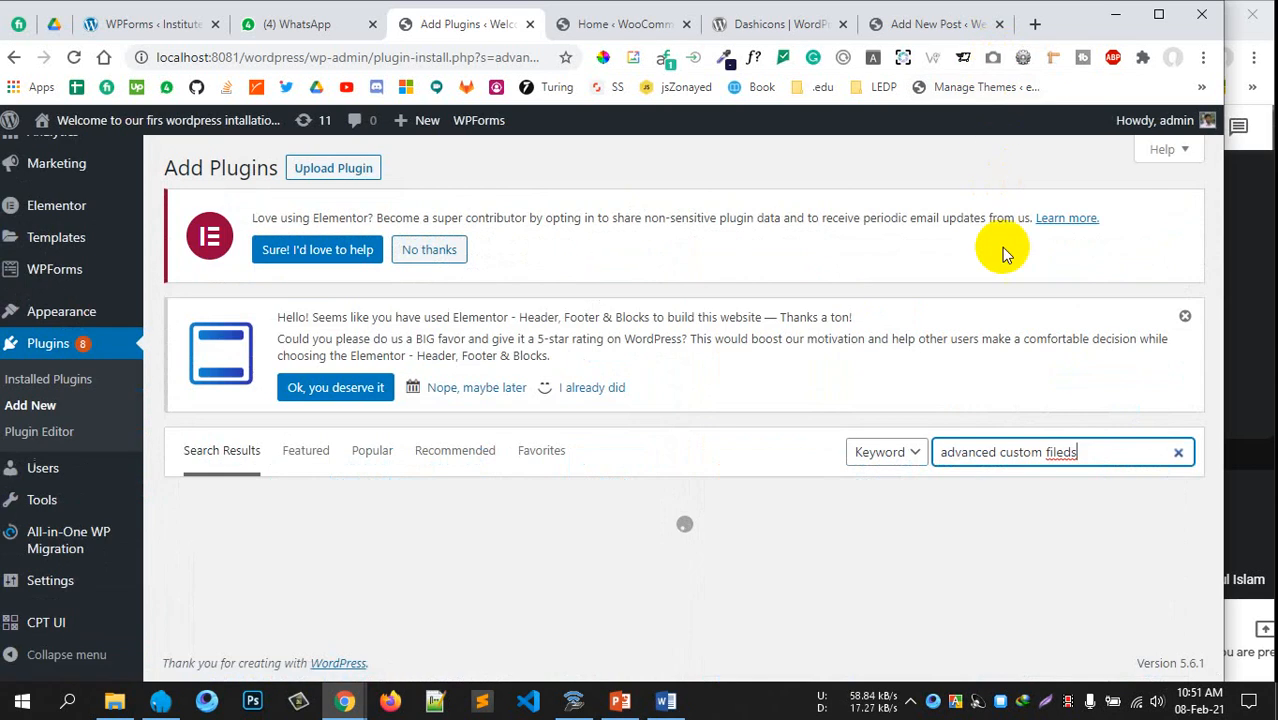
double_click(1050, 452)
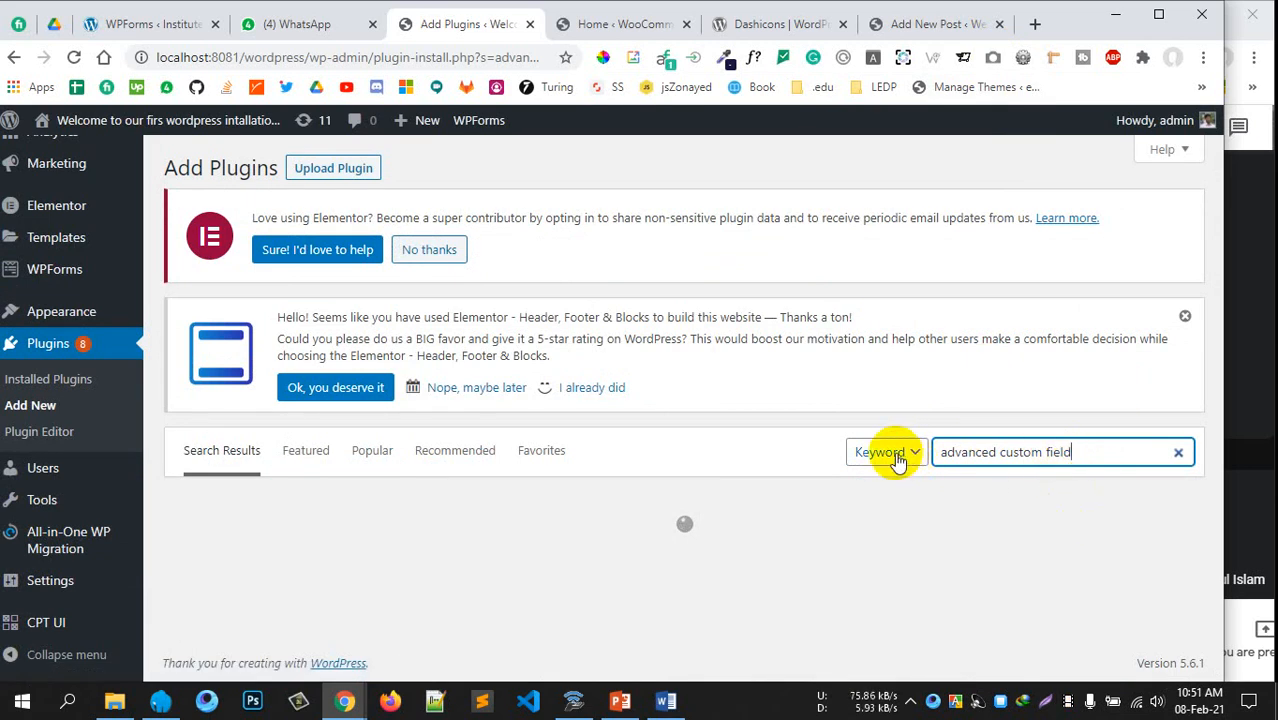
scroll(385, 448, down, 2)
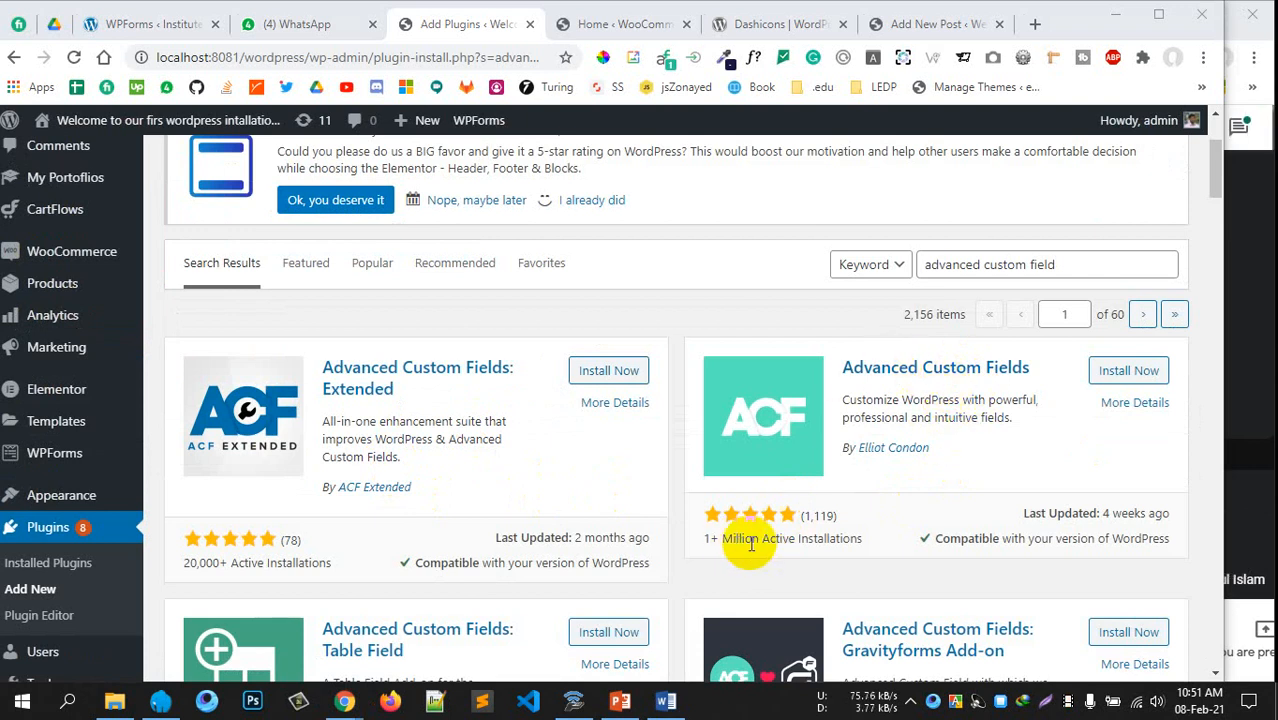
drag(735, 541, 797, 539)
click(708, 521)
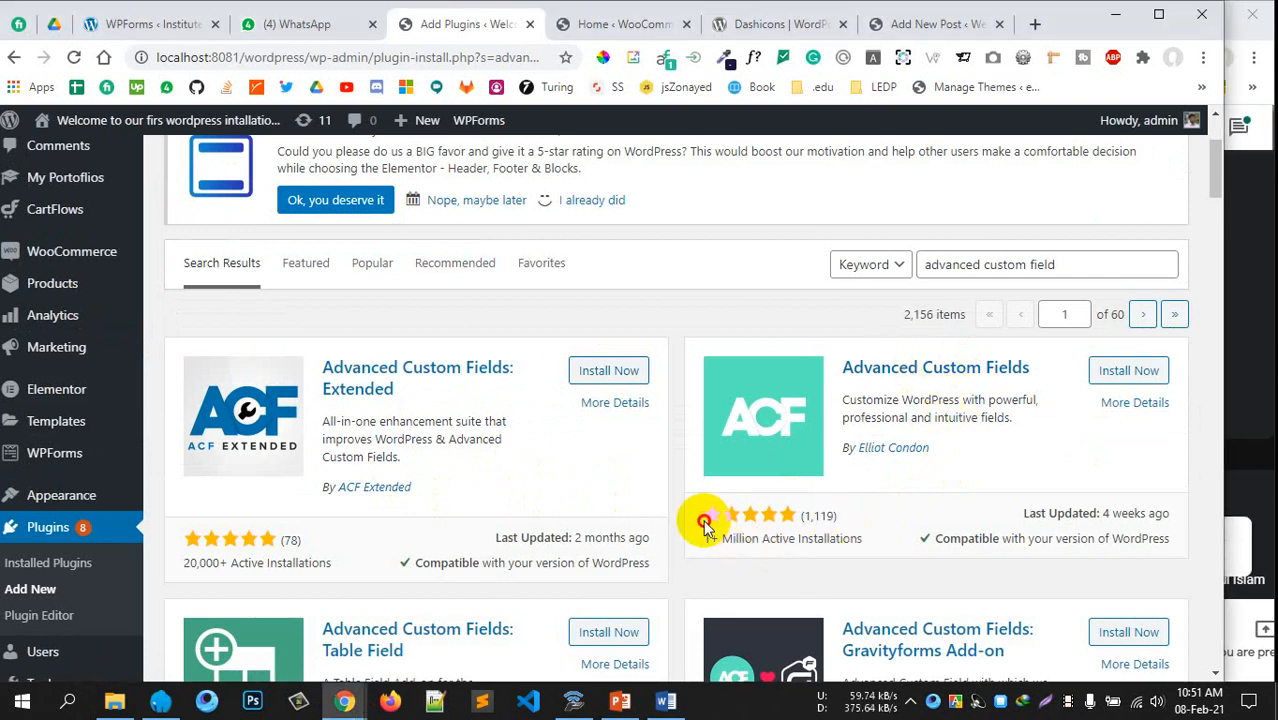
Install the Advanced Custom Fields plugin and activate it
click(1146, 370)
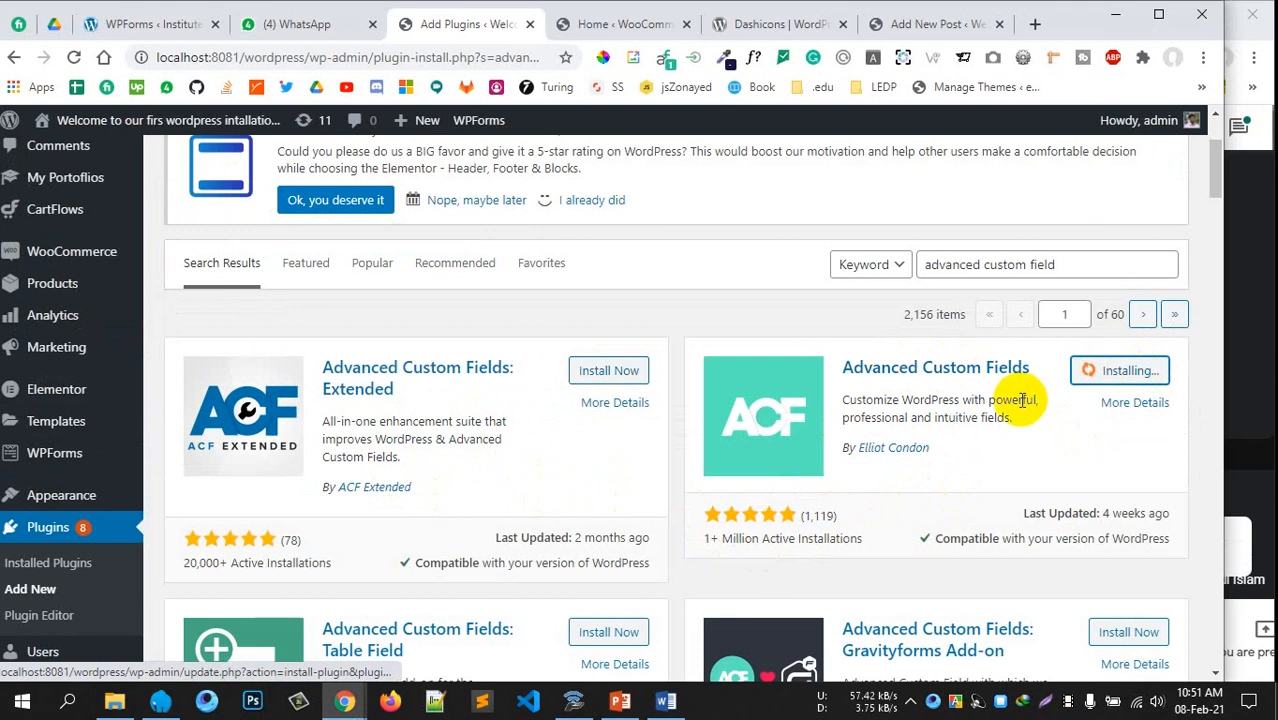
scroll(998, 431, down, 1)
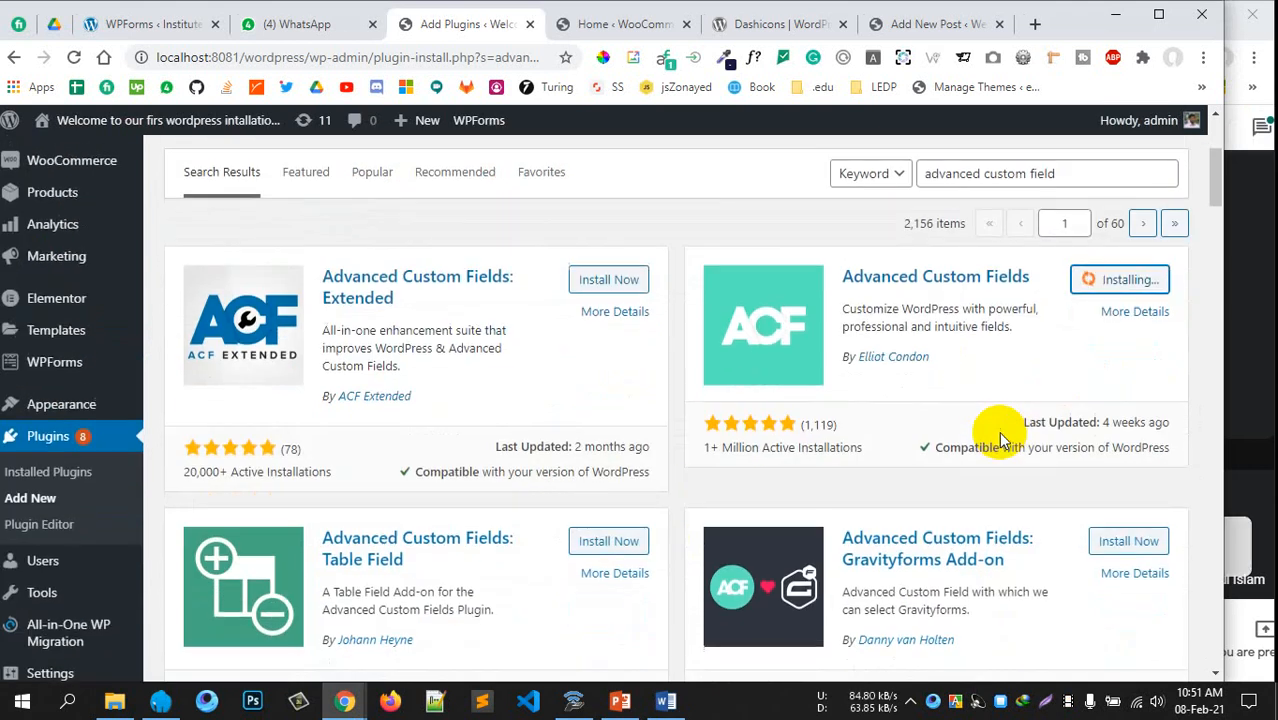
scroll(998, 431, up, 1)
scroll(996, 431, down, 2)
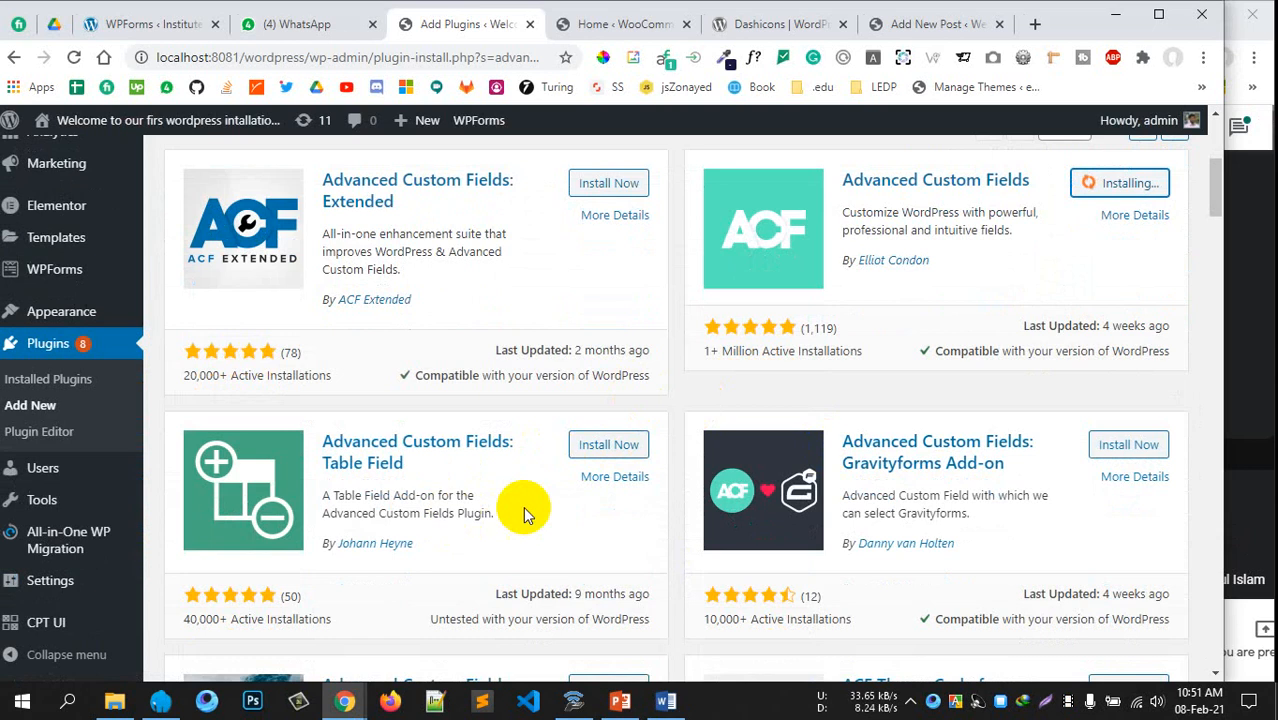
scroll(621, 449, up, 1)
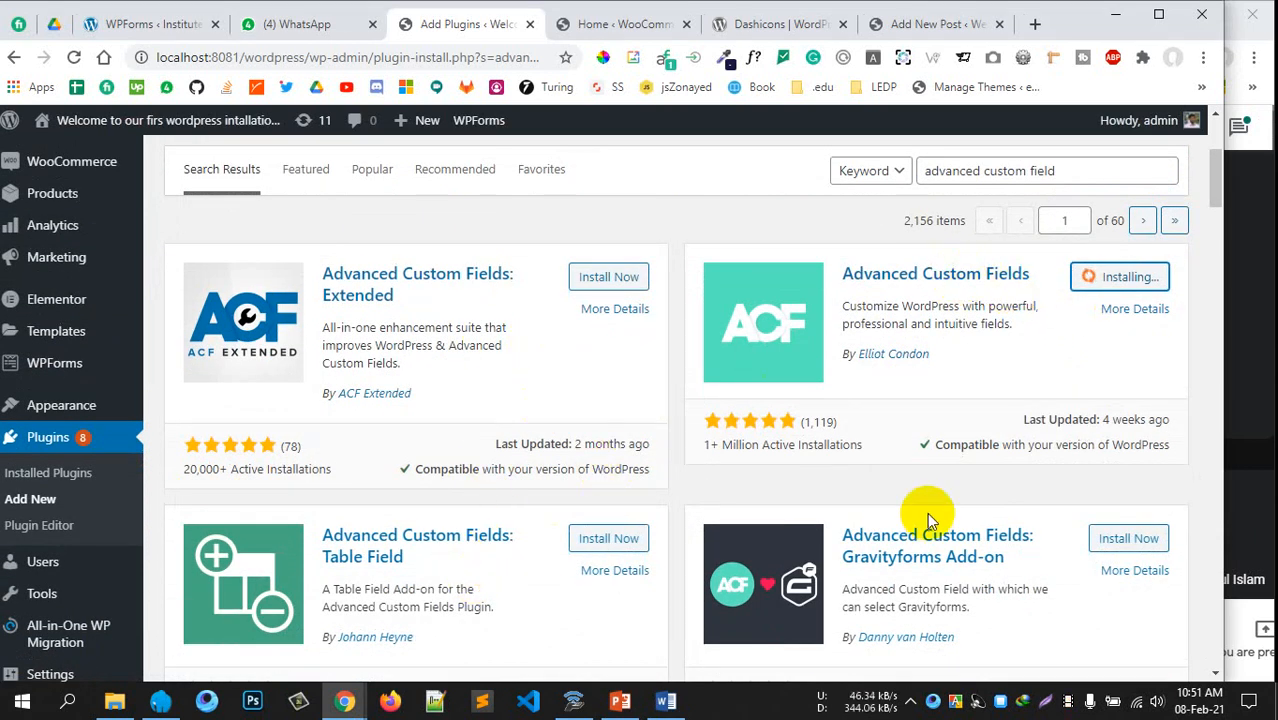
scroll(927, 513, up, 2)
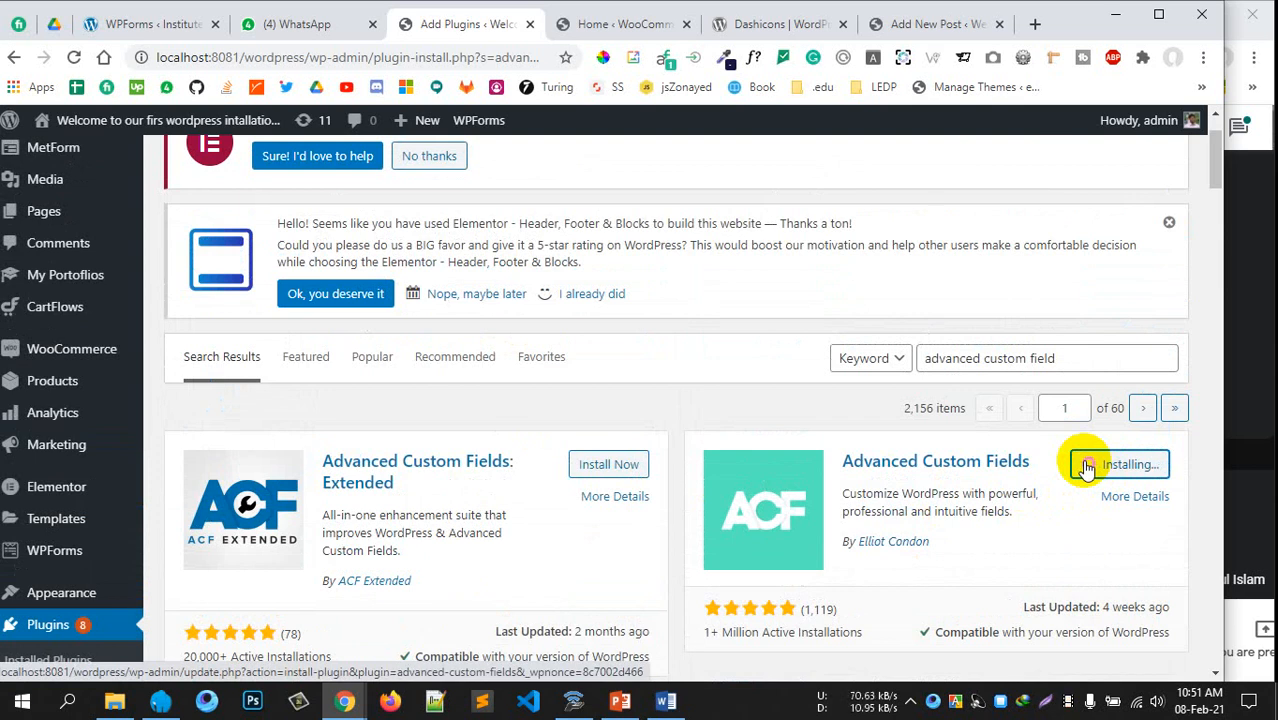
click(1135, 464)
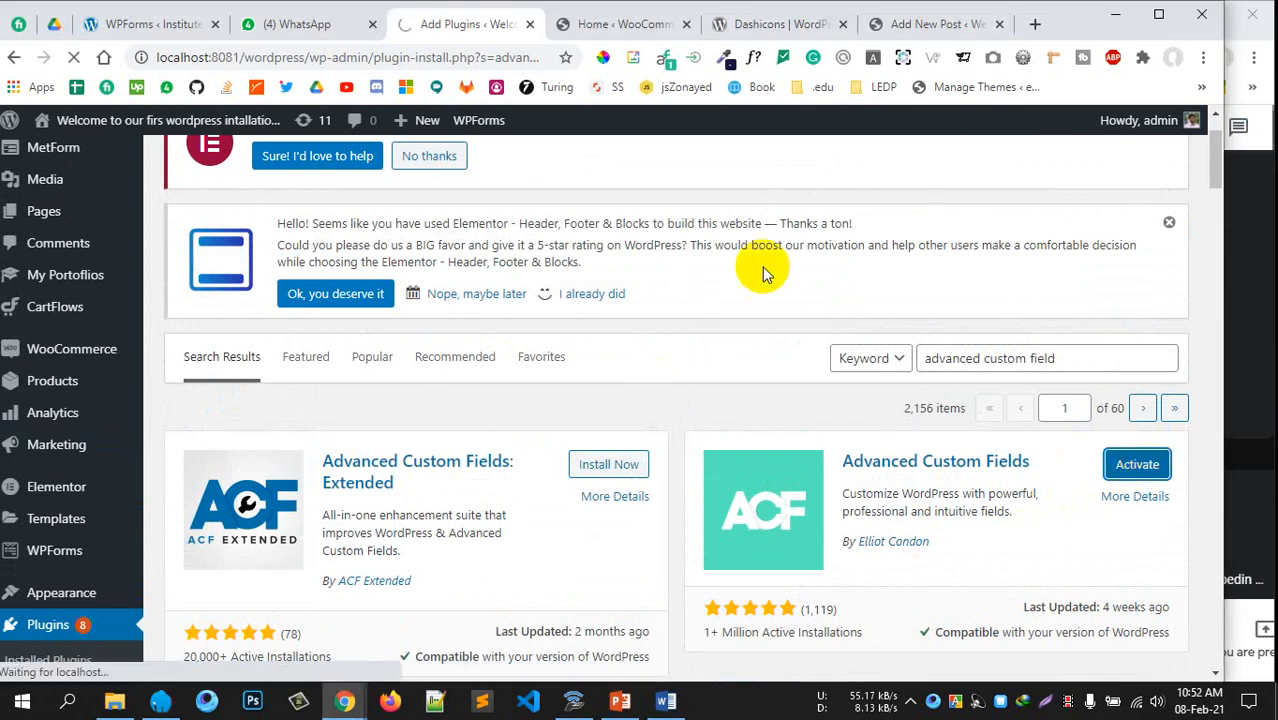
scroll(682, 363, down, 2)
scroll(685, 357, up, 2)
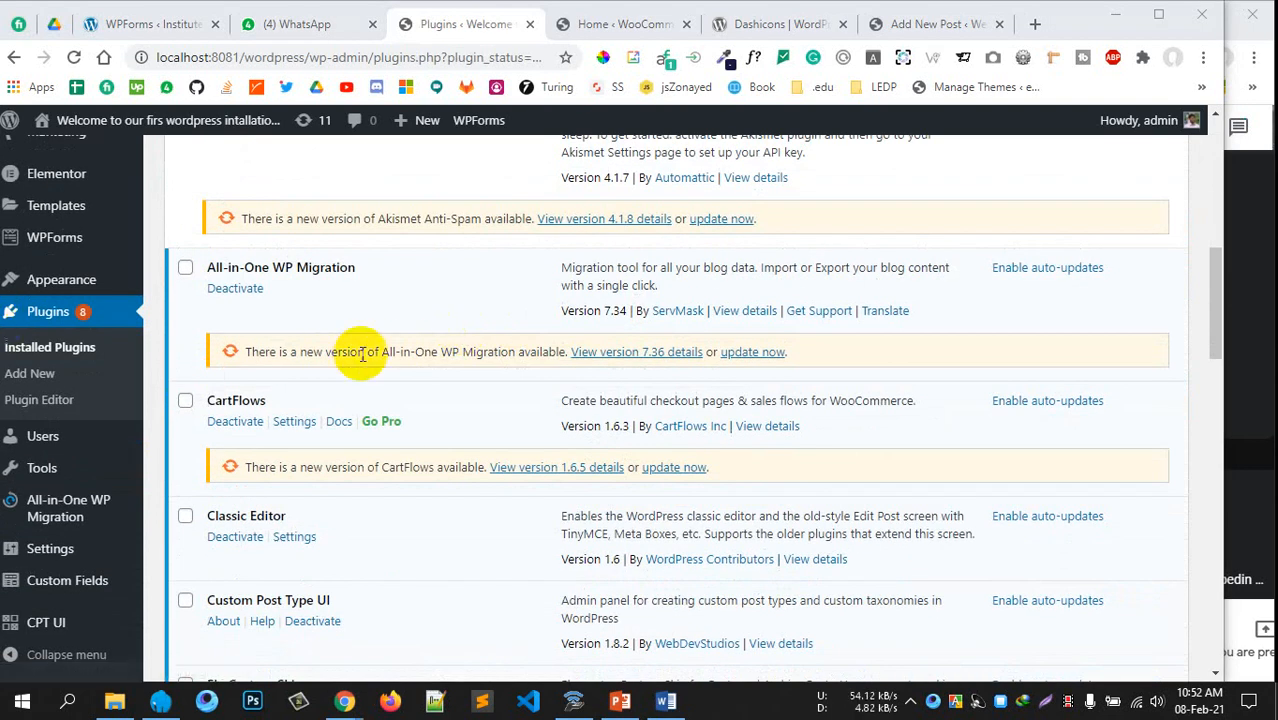
Open Custom Fields > Field Groups, which reports no field groups yet
scroll(345, 375, down, 3)
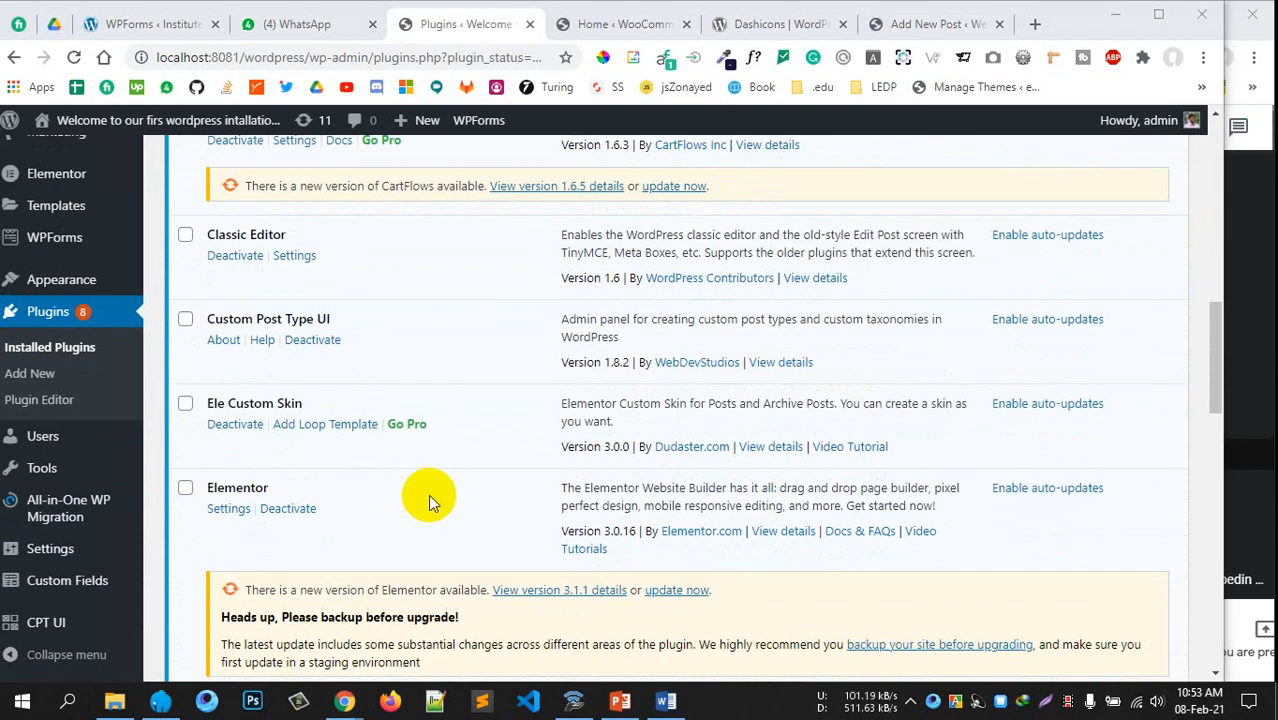
mouse_move(57, 585)
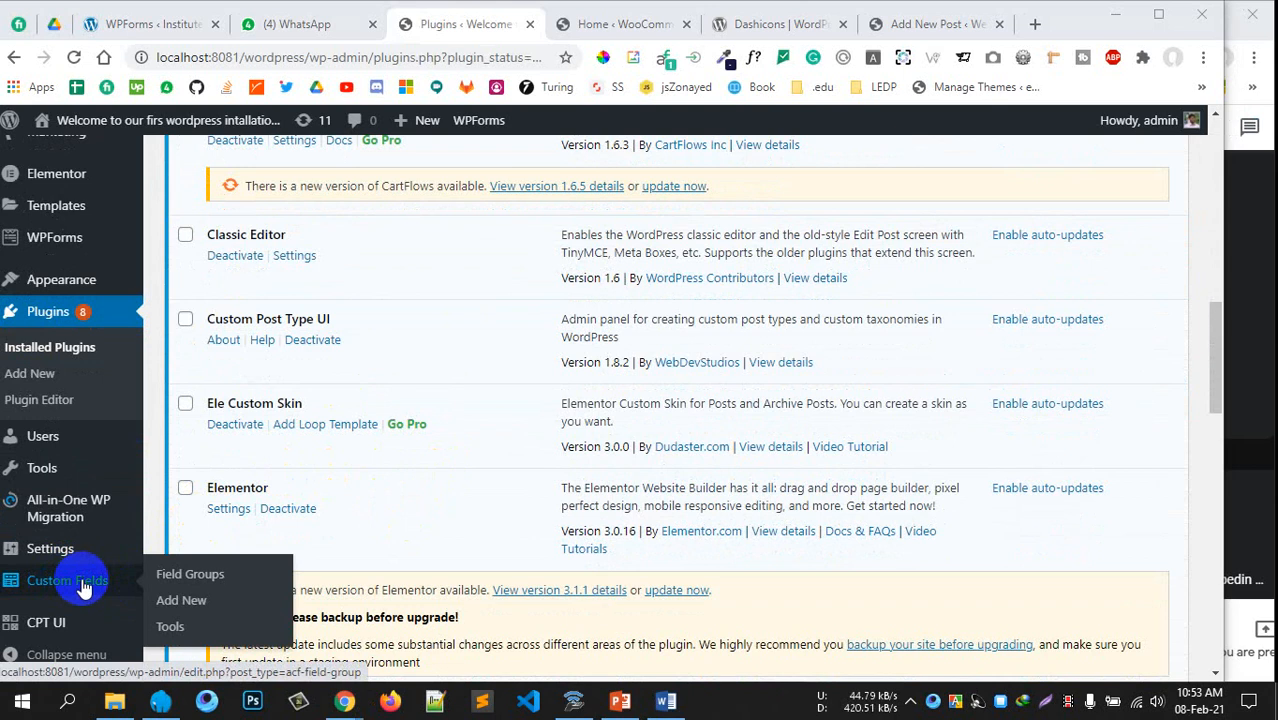
click(83, 588)
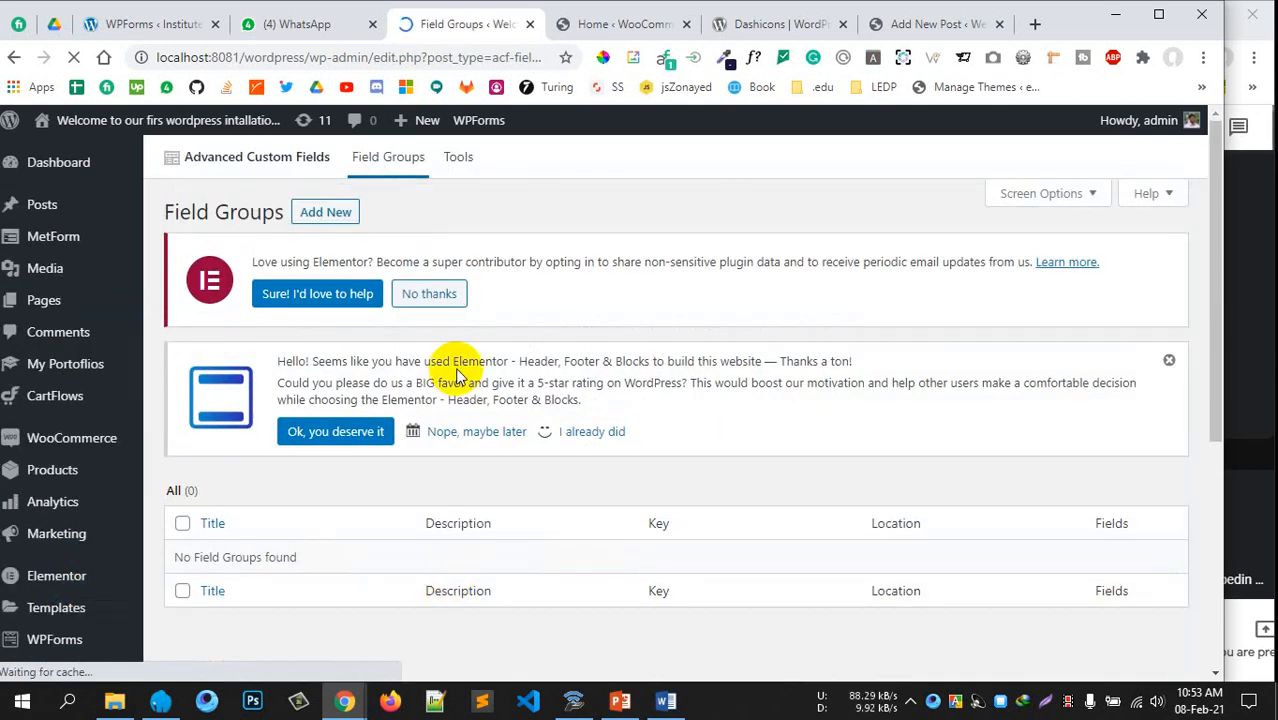
View the ACF Tools page's export and import sections, then return to Field Groups
click(460, 178)
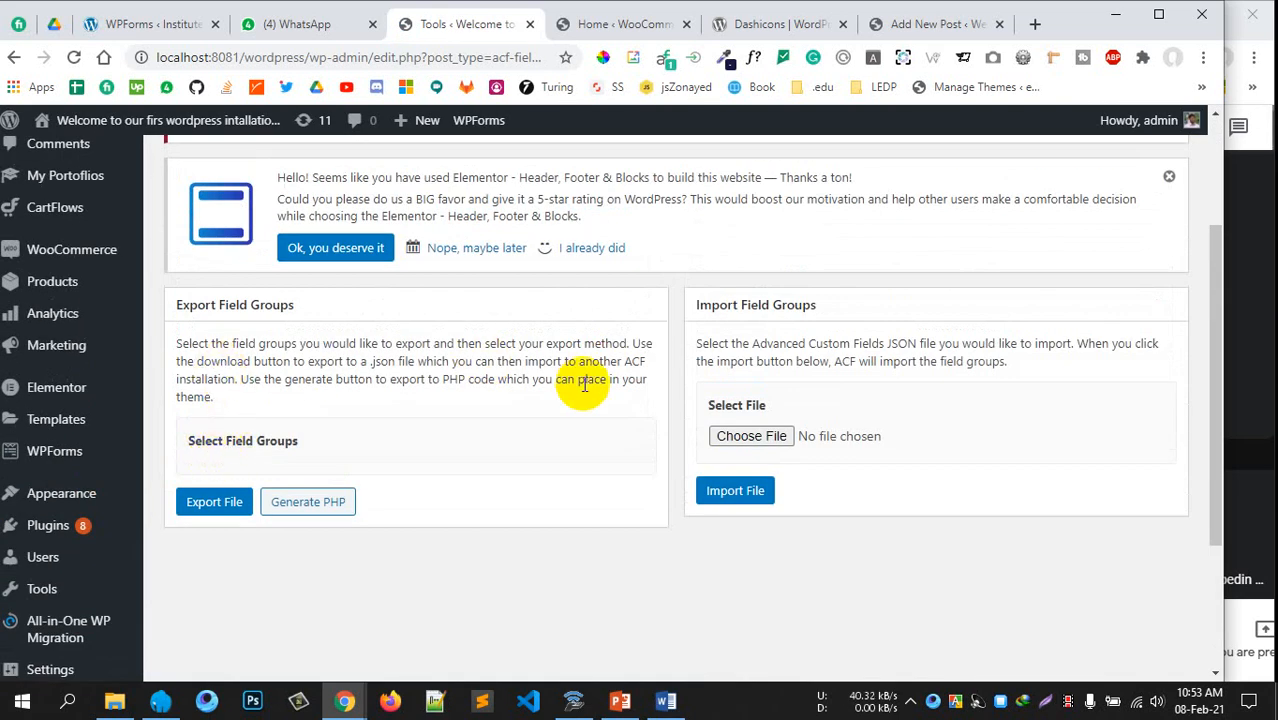
scroll(280, 370, up, 2)
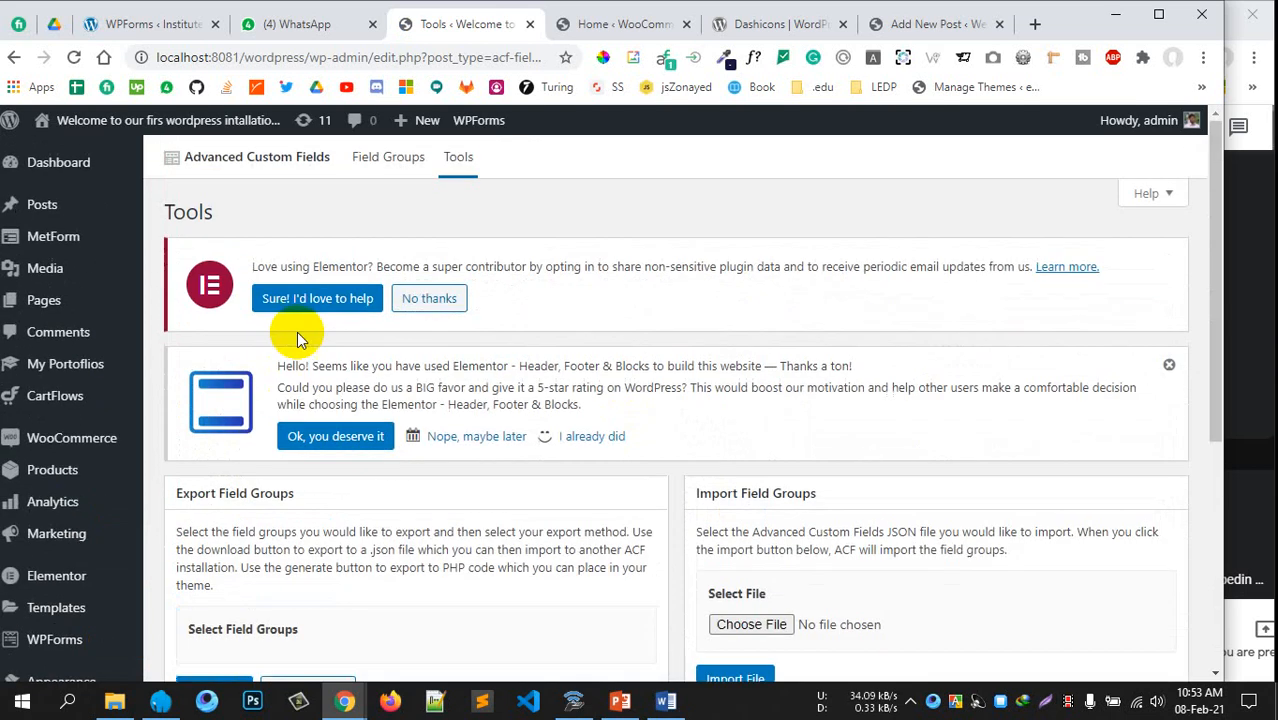
click(385, 162)
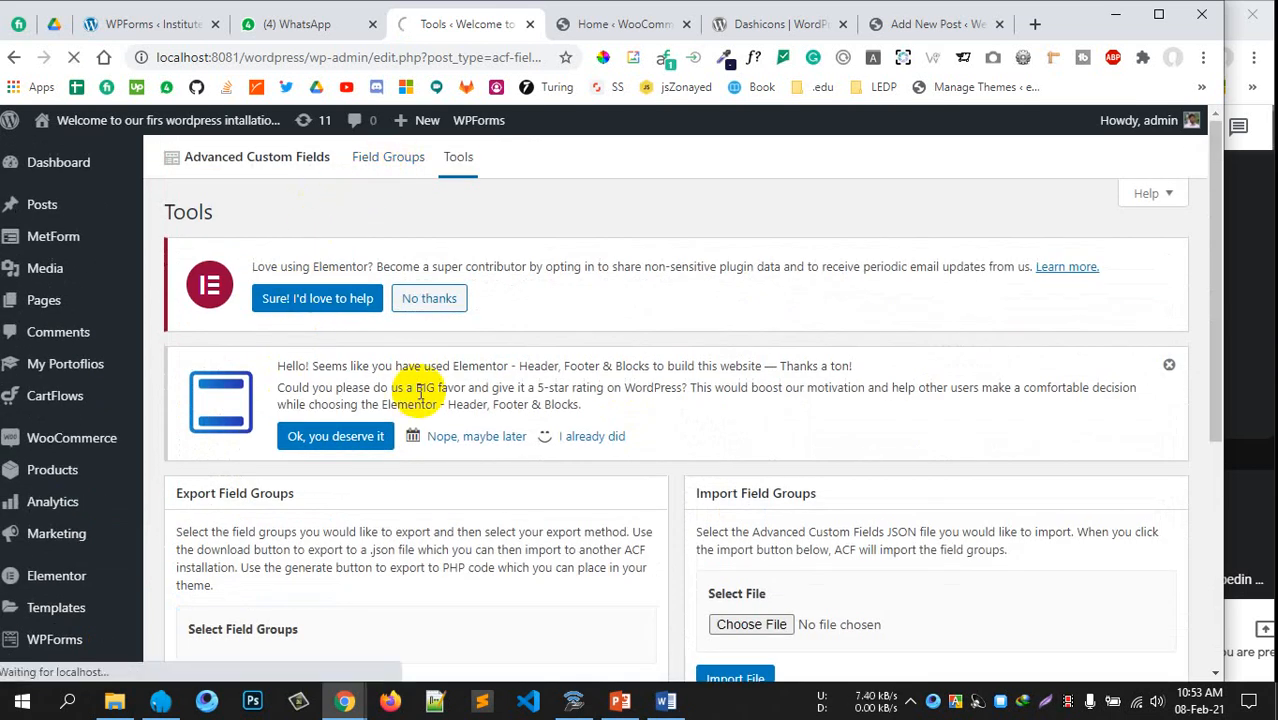
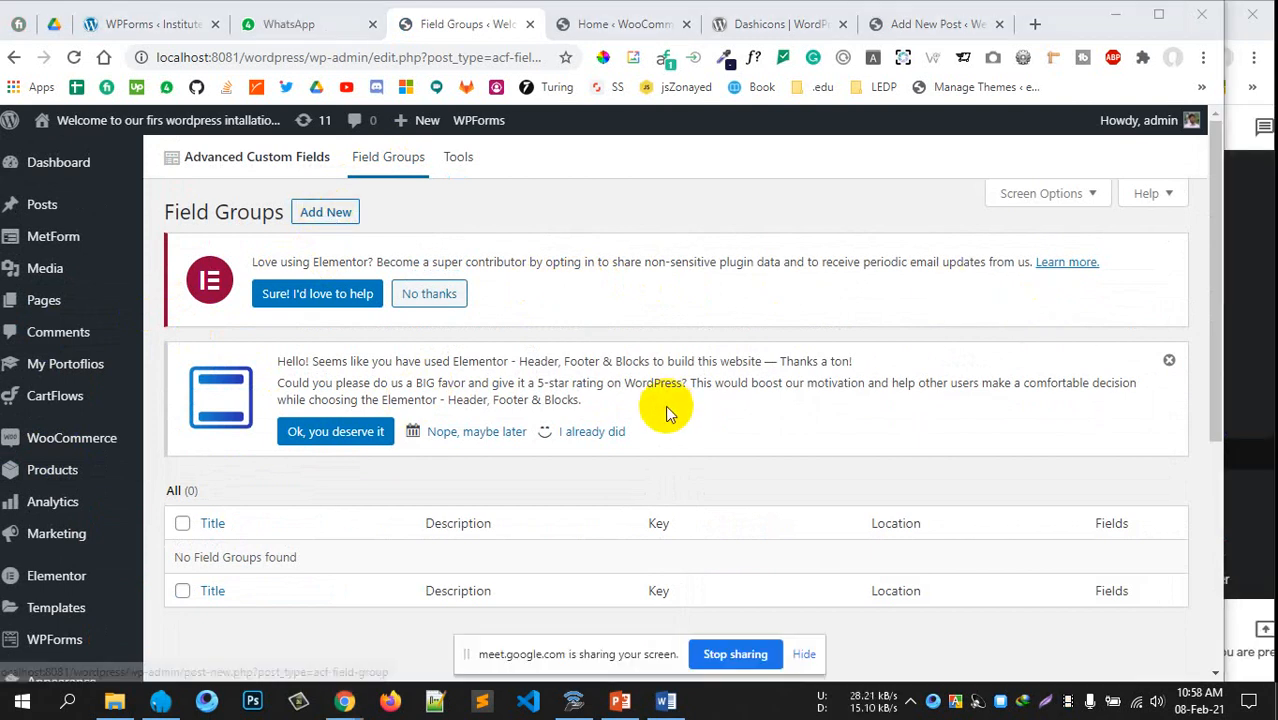
Create a new ACF field group titled 'Prtfolio', with no fields added yet
click(334, 212)
scroll(560, 311, down, 1)
scroll(560, 311, up, 1)
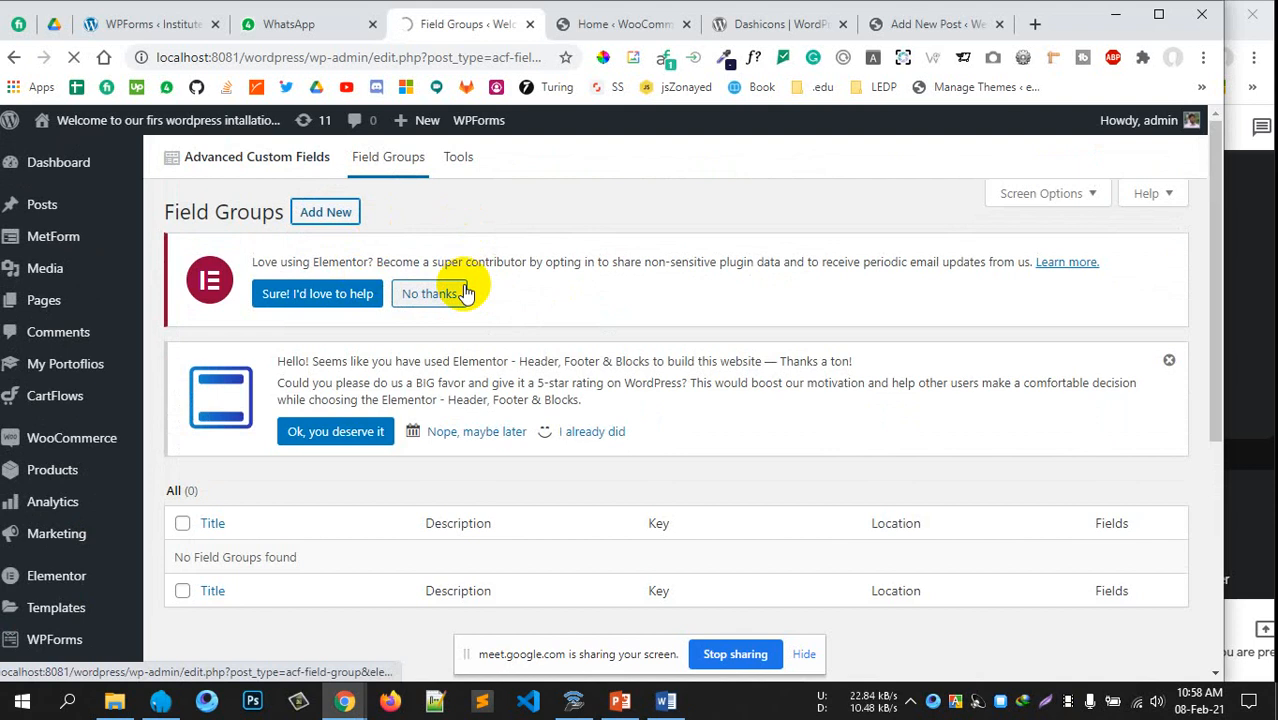
scroll(465, 330, down, 1)
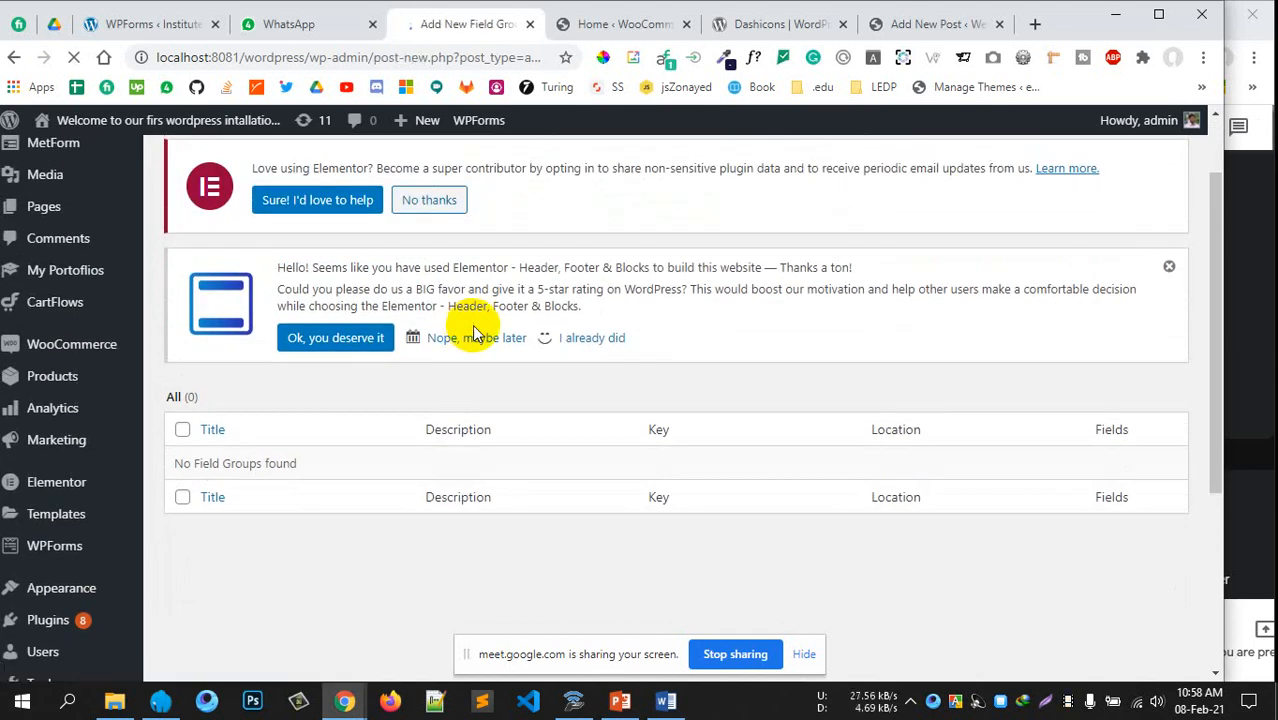
scroll(472, 324, down, 2)
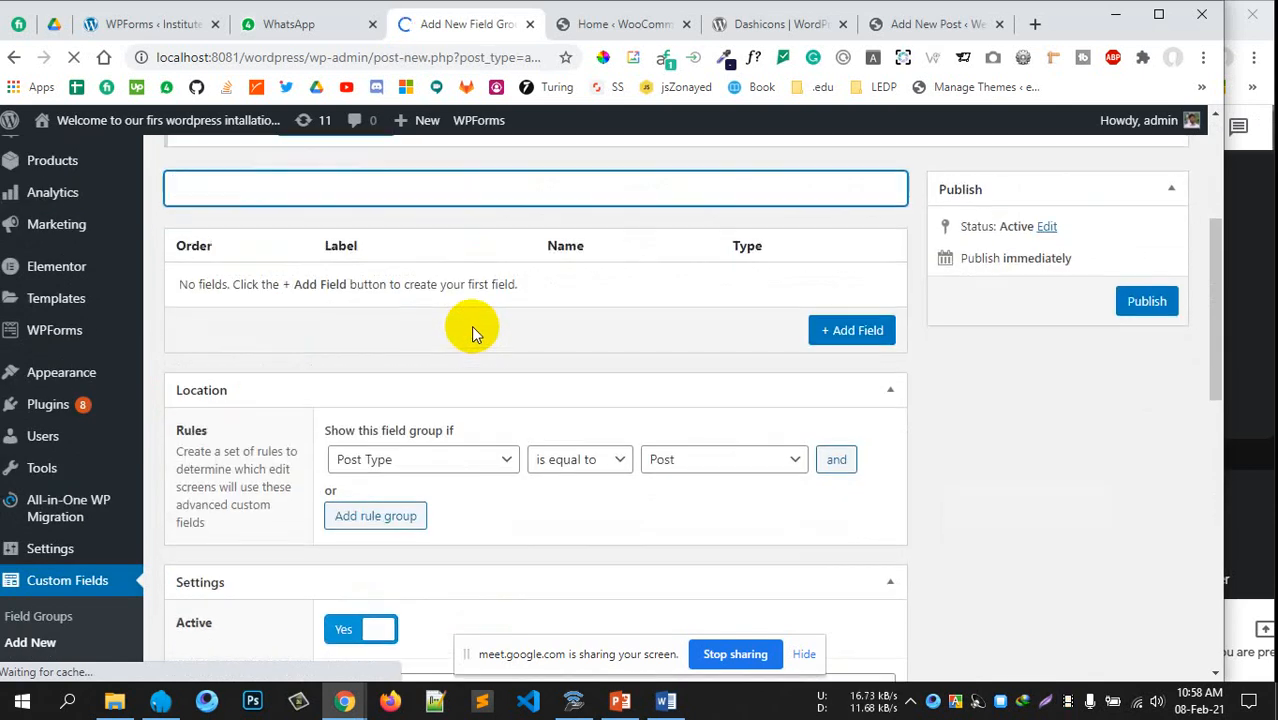
scroll(471, 325, up, 2)
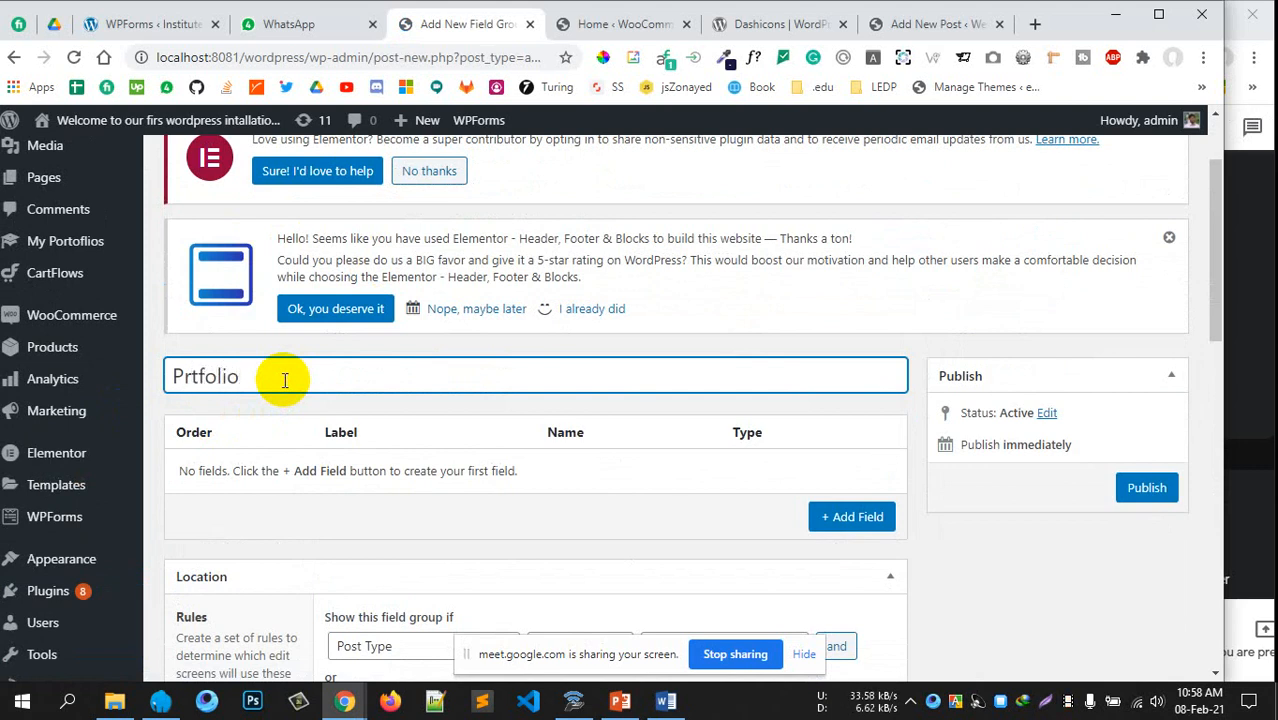
scroll(428, 419, down, 1)
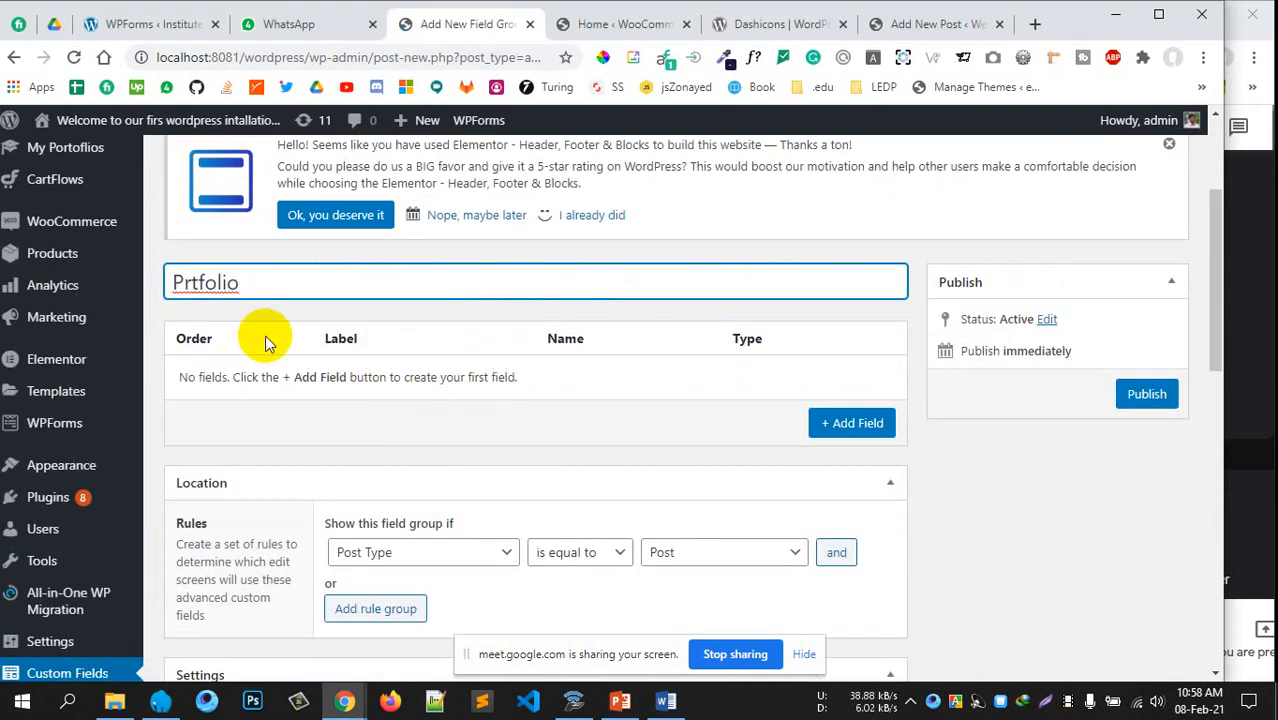
scroll(268, 346, up, 1)
scroll(365, 373, down, 1)
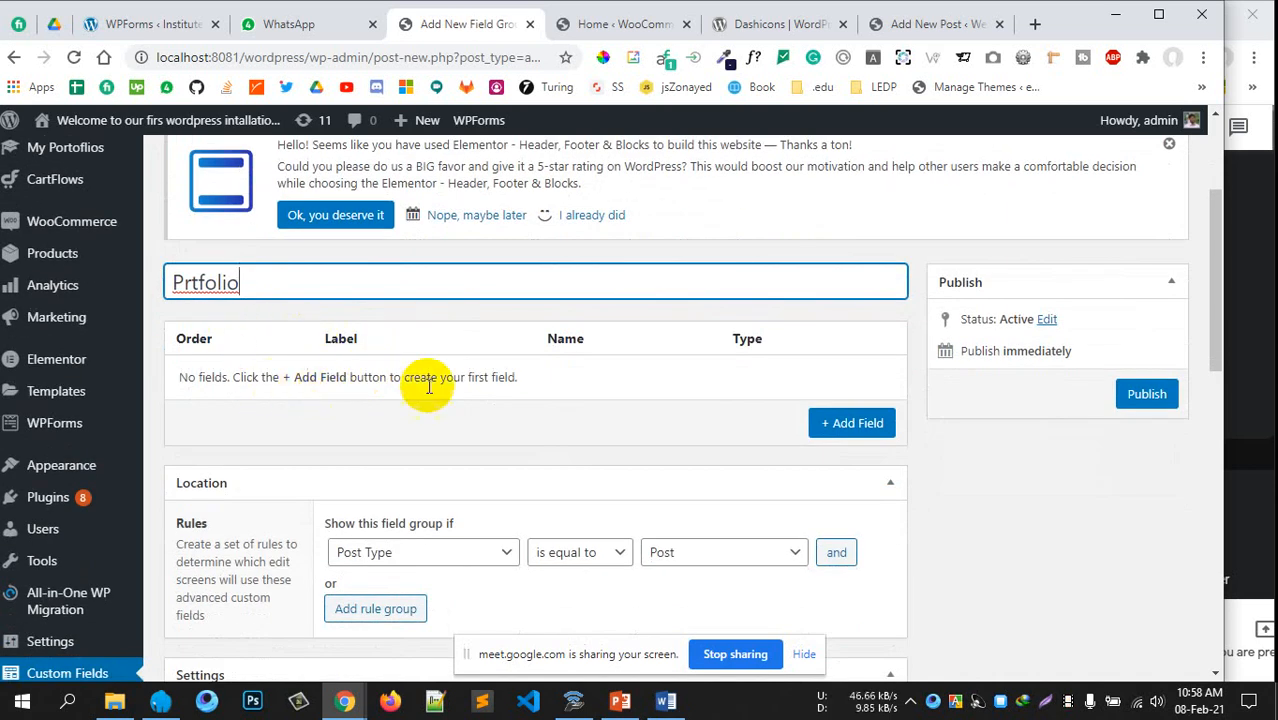
Add a Text field labelled 'First Name', named first_name
click(852, 426)
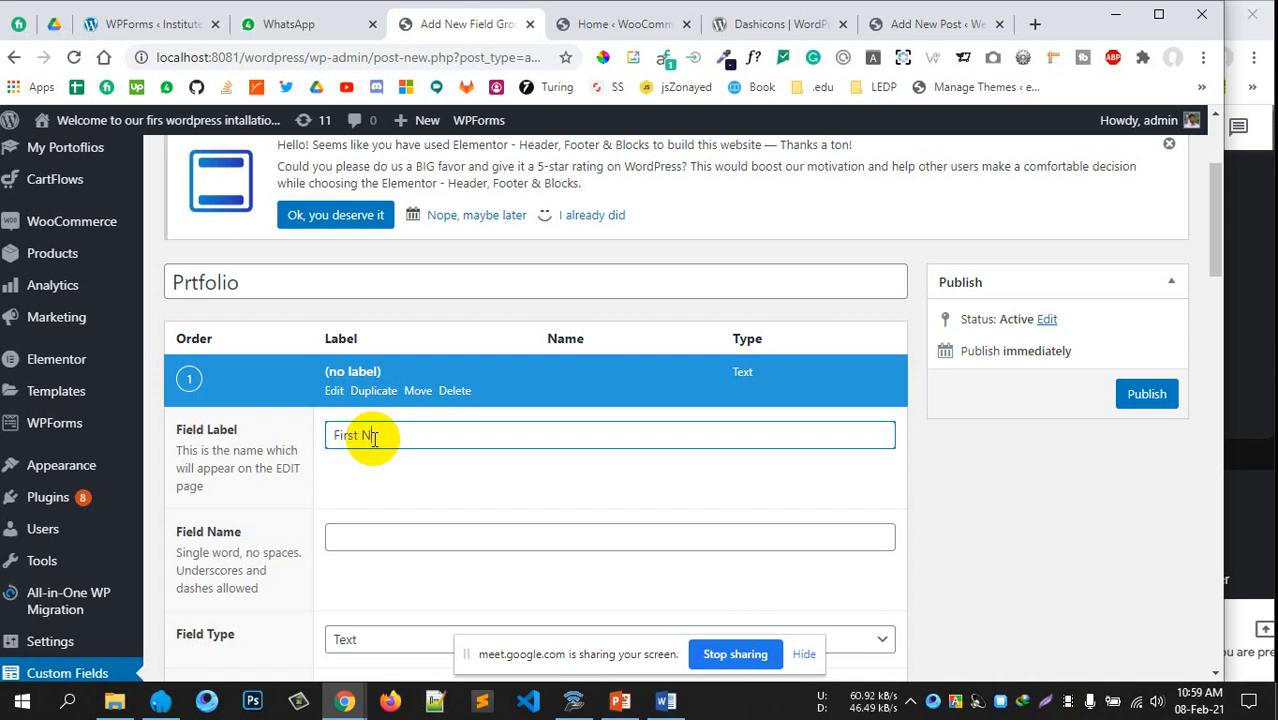
scroll(380, 438, down, 1)
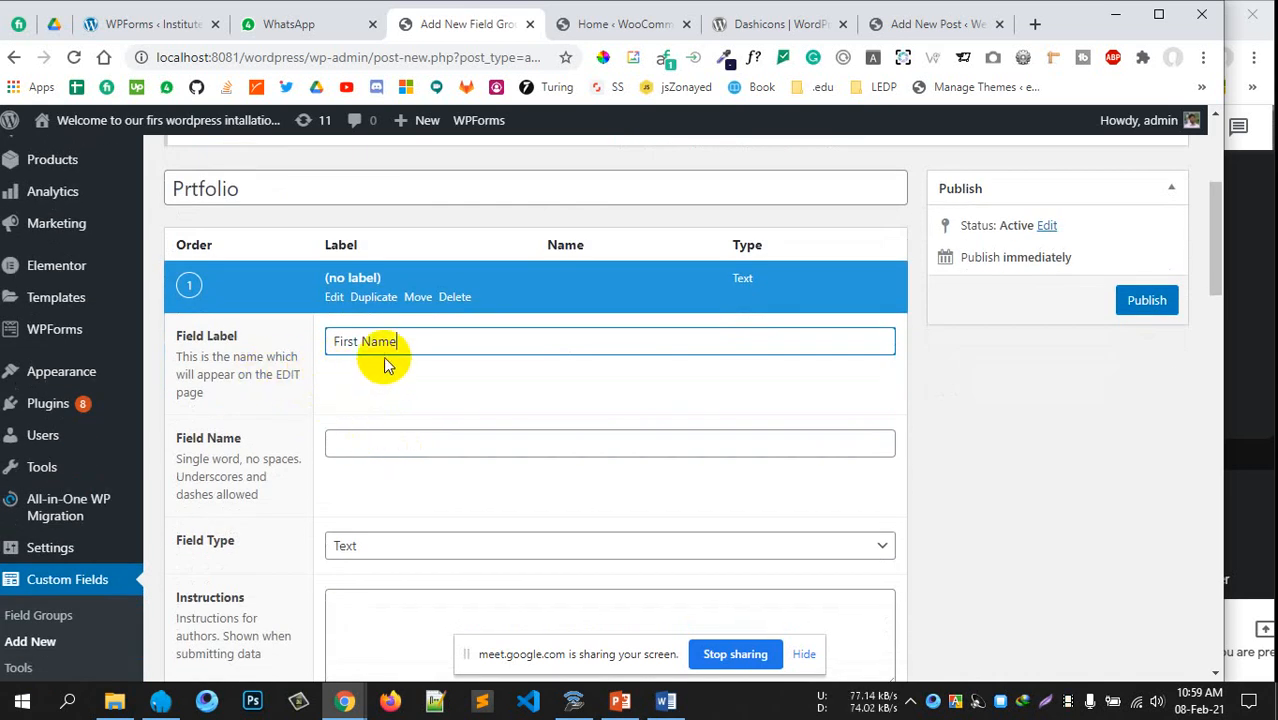
click(385, 394)
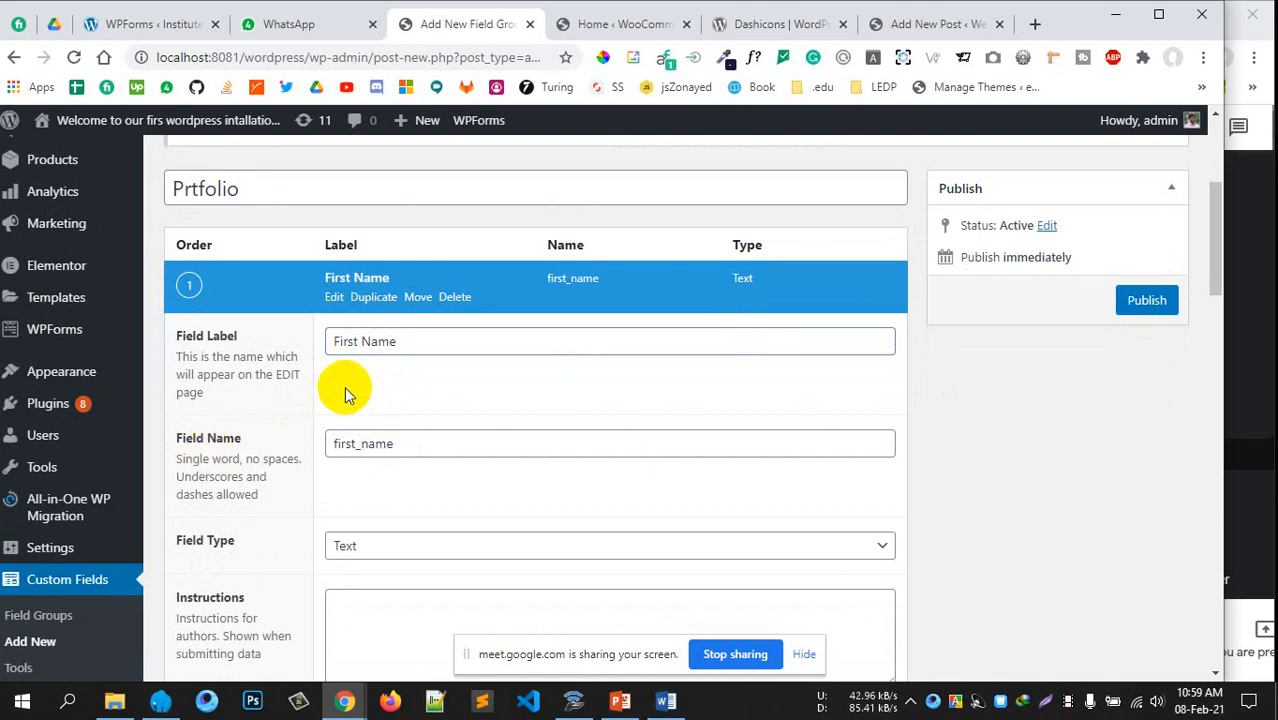
scroll(290, 440, down, 1)
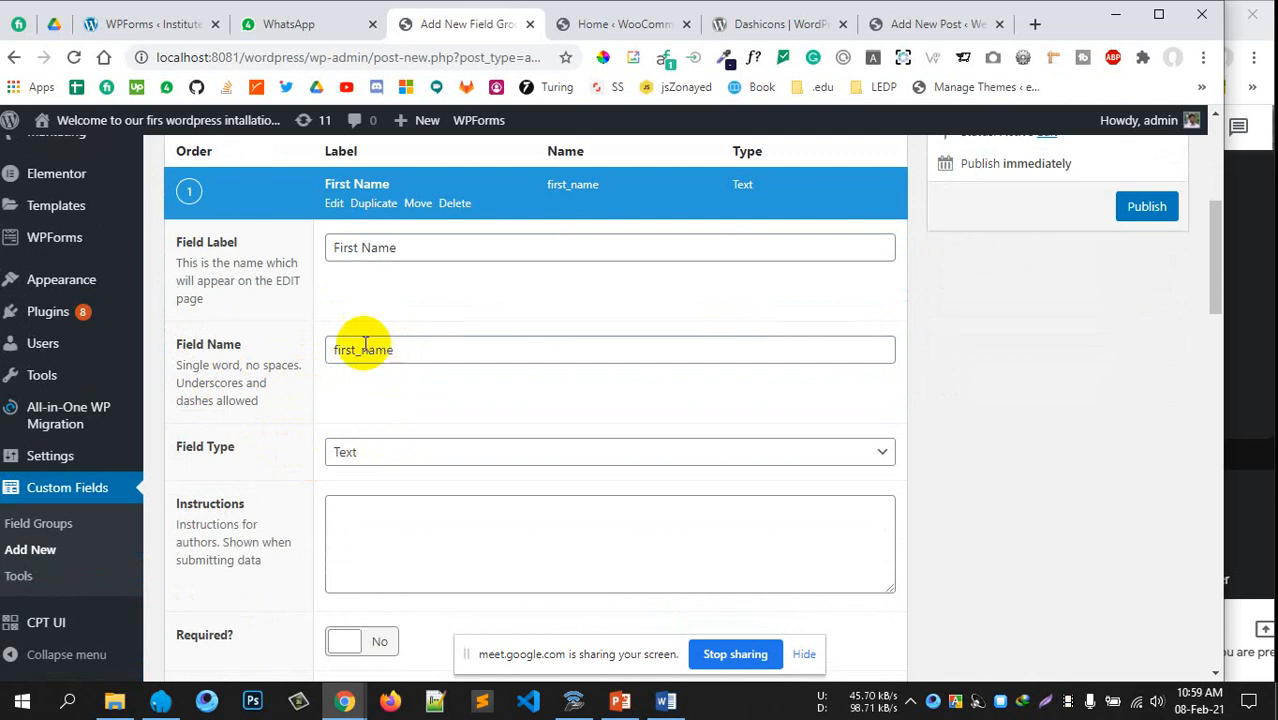
scroll(385, 442, down, 1)
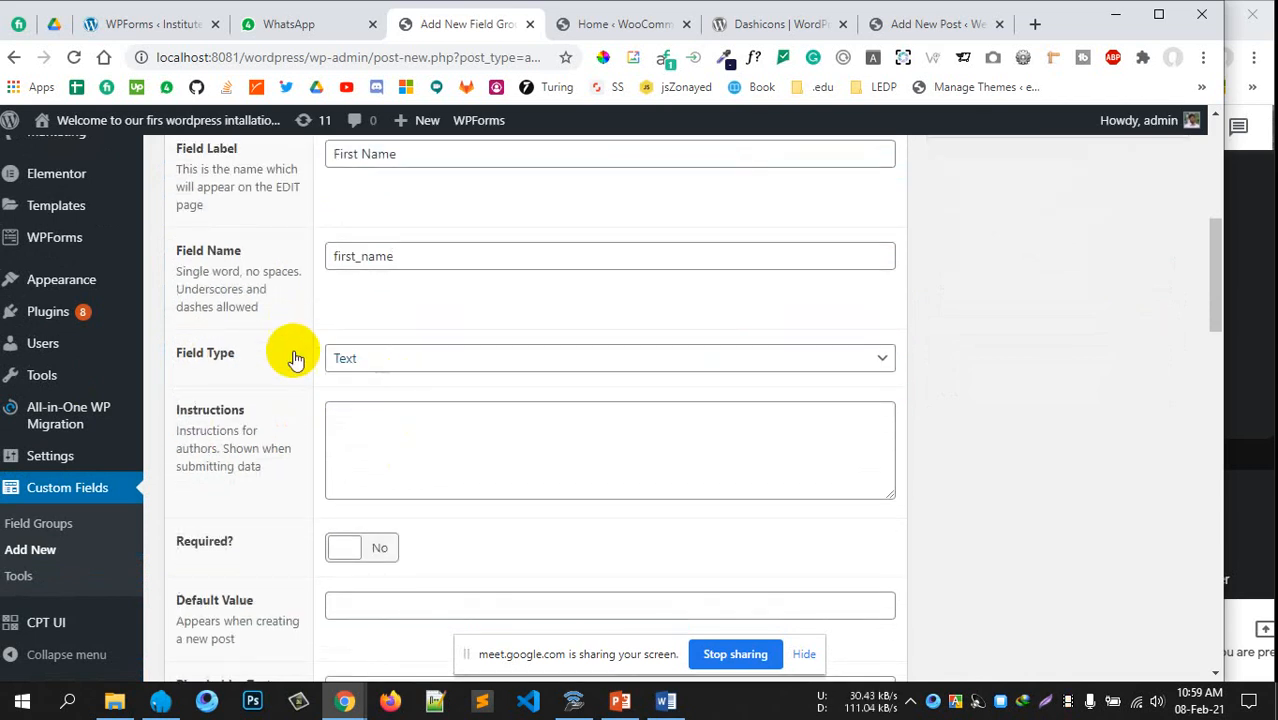
scroll(330, 362, down, 1)
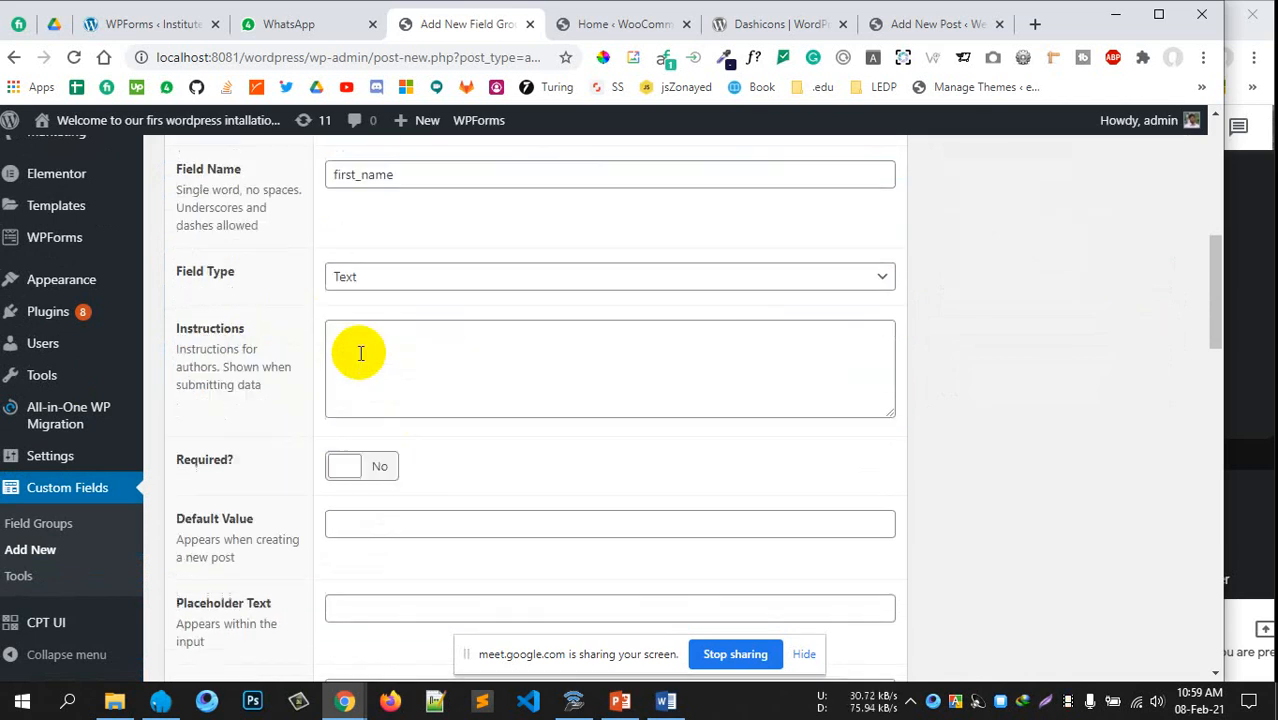
click(457, 266)
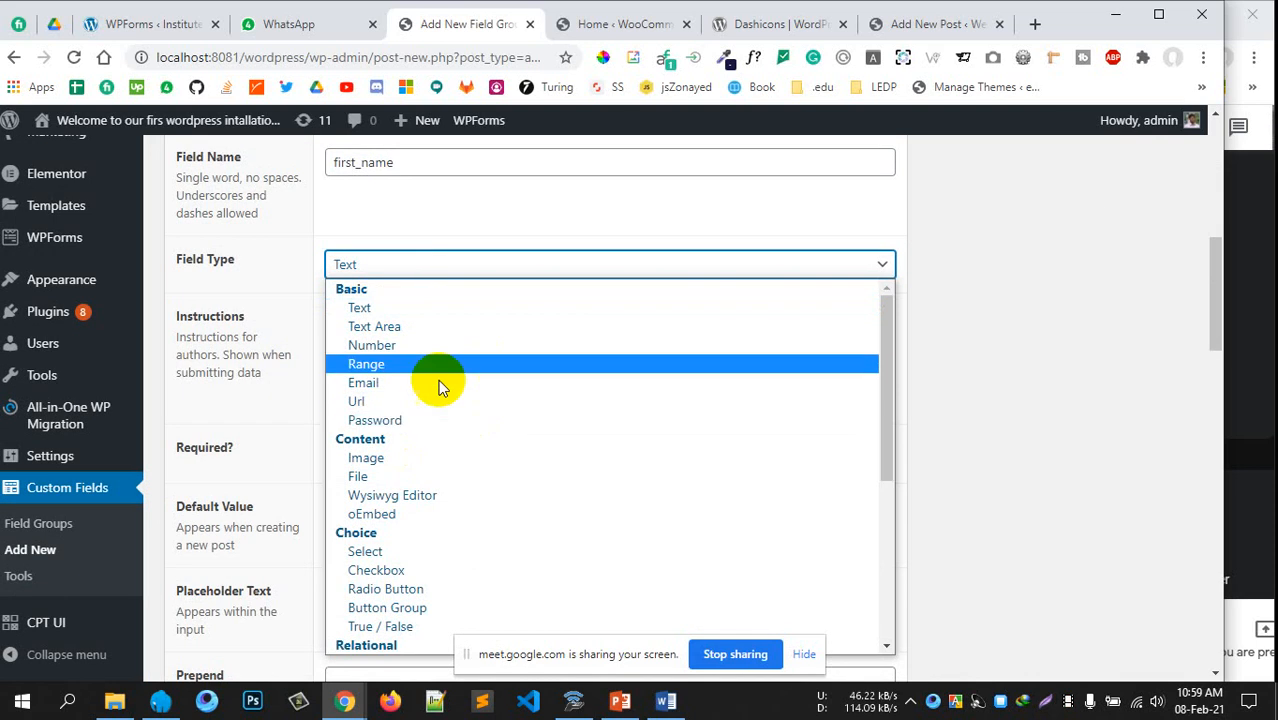
scroll(442, 422, down, 4)
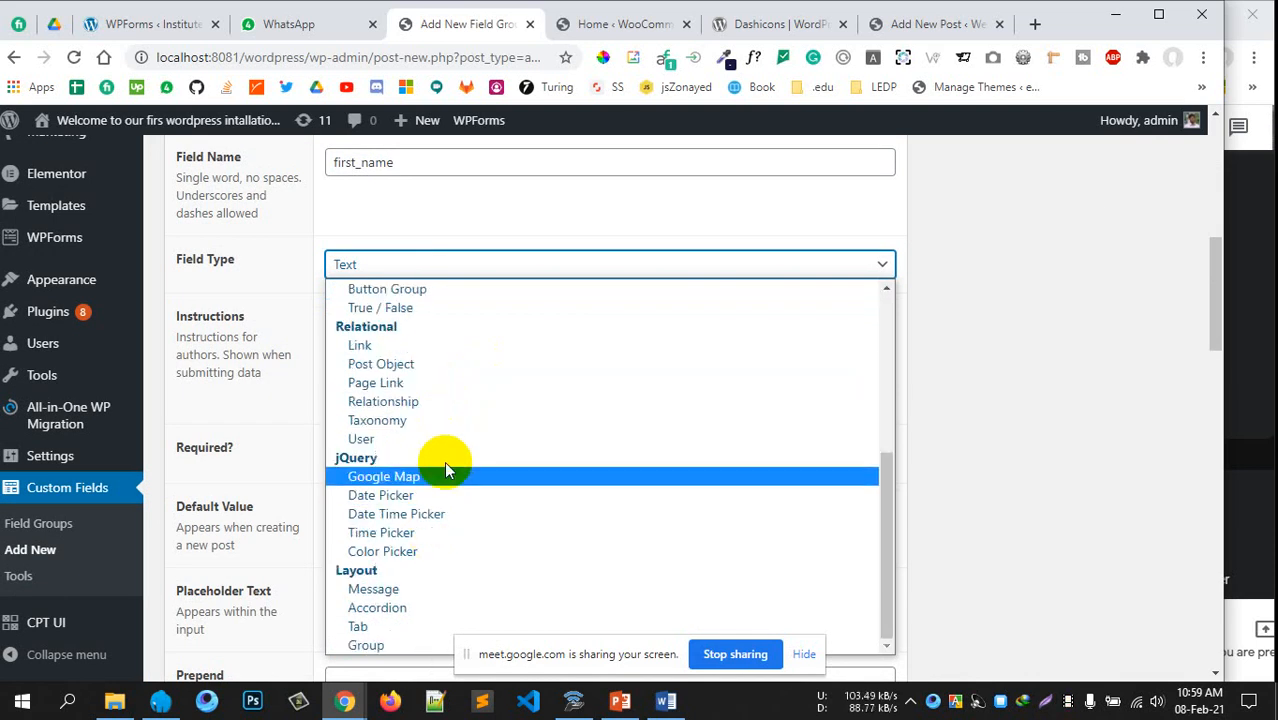
scroll(445, 460, up, 4)
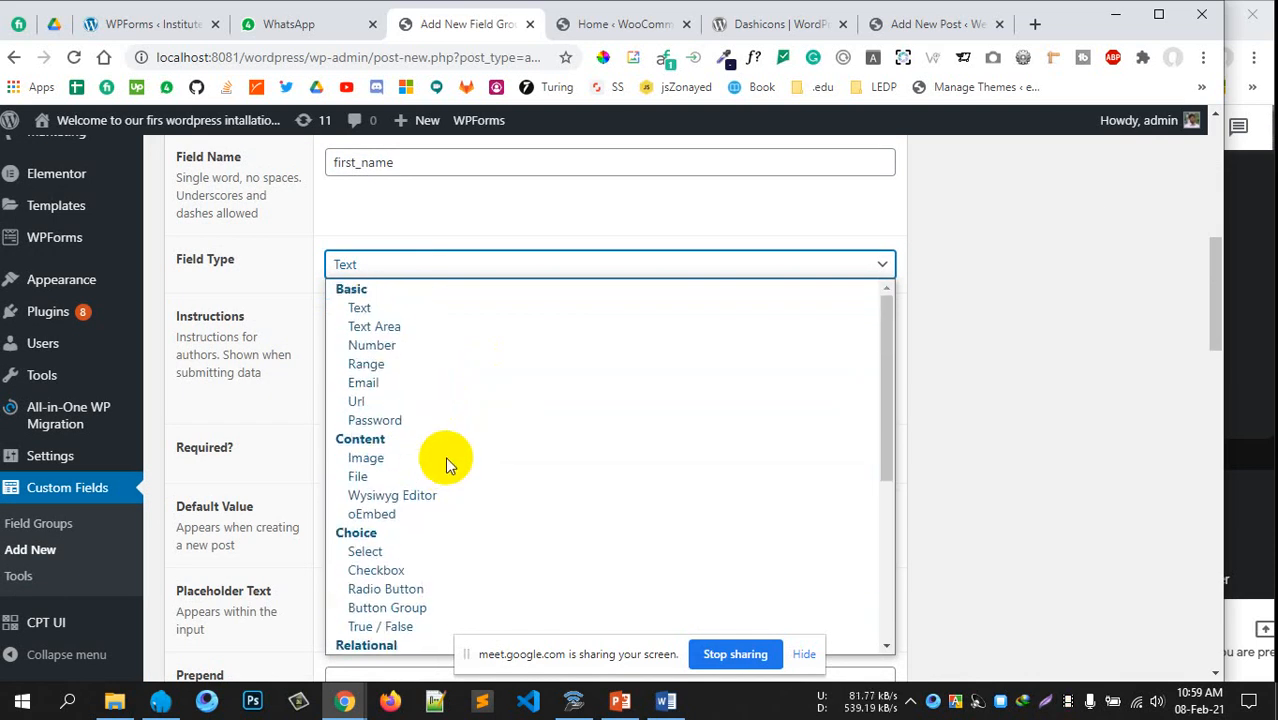
click(378, 308)
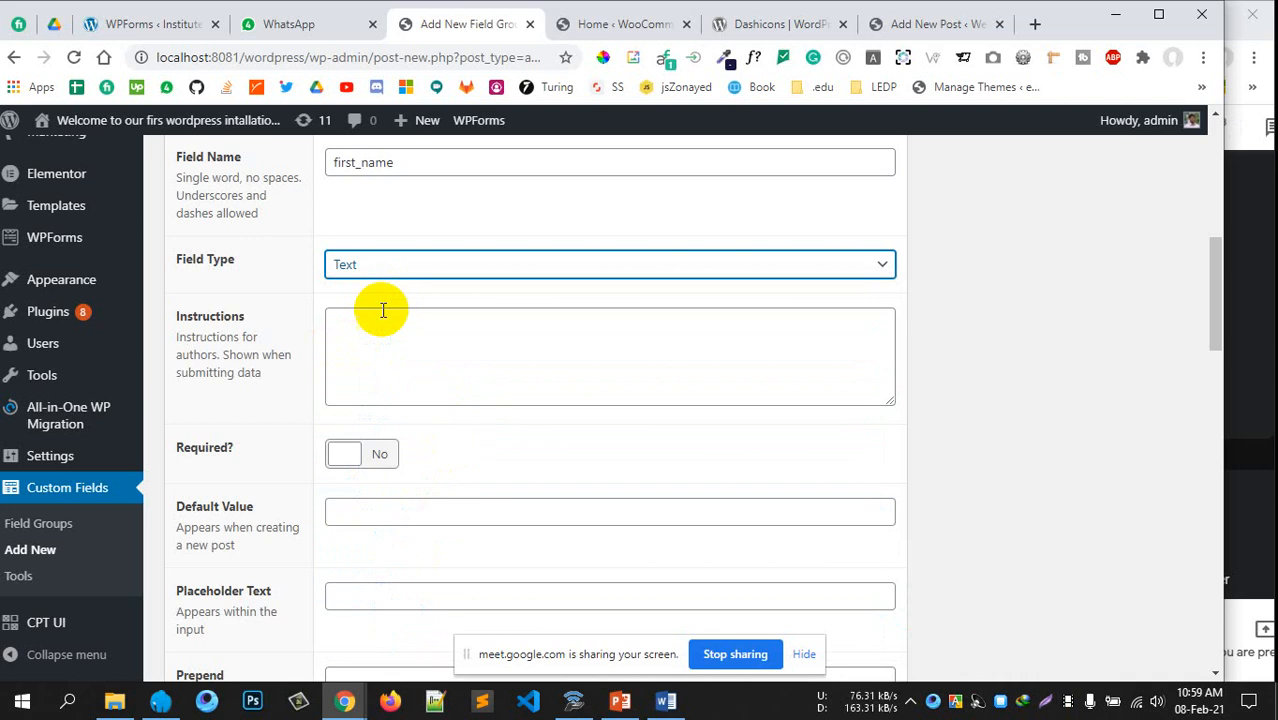
Give First Name instructions asking for the first name and make it required
click(414, 354)
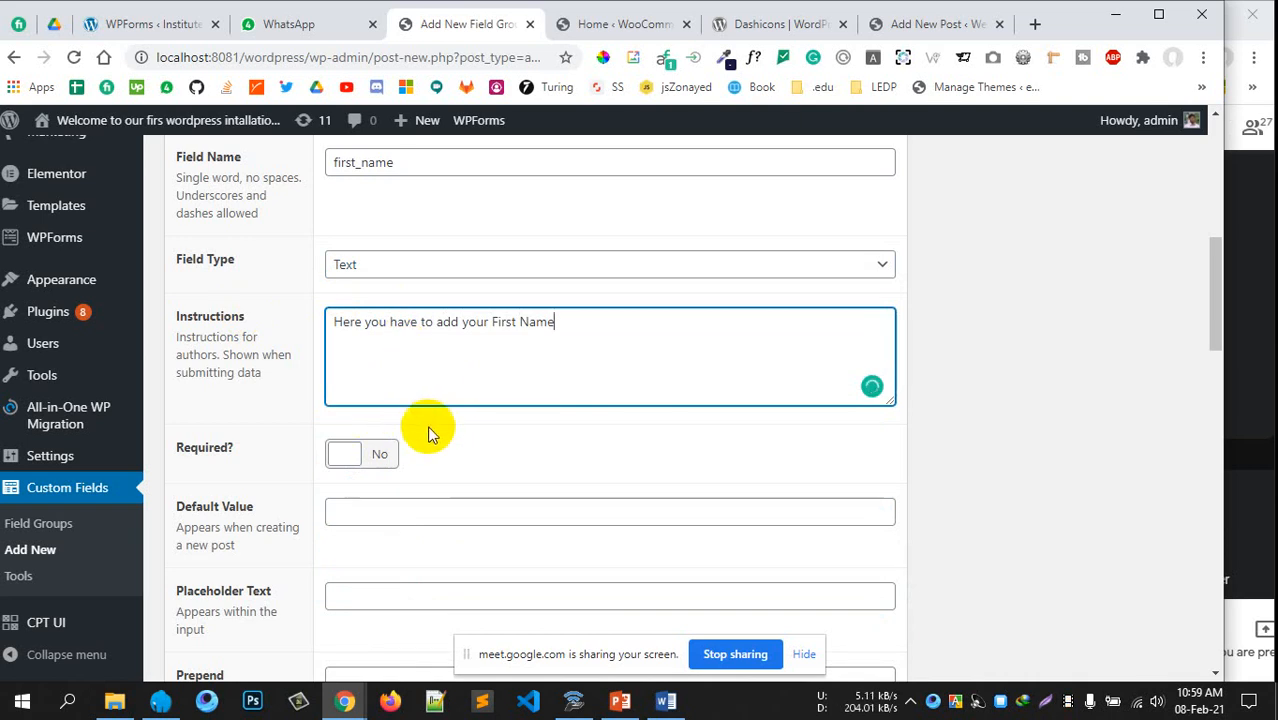
click(370, 453)
scroll(491, 429, down, 2)
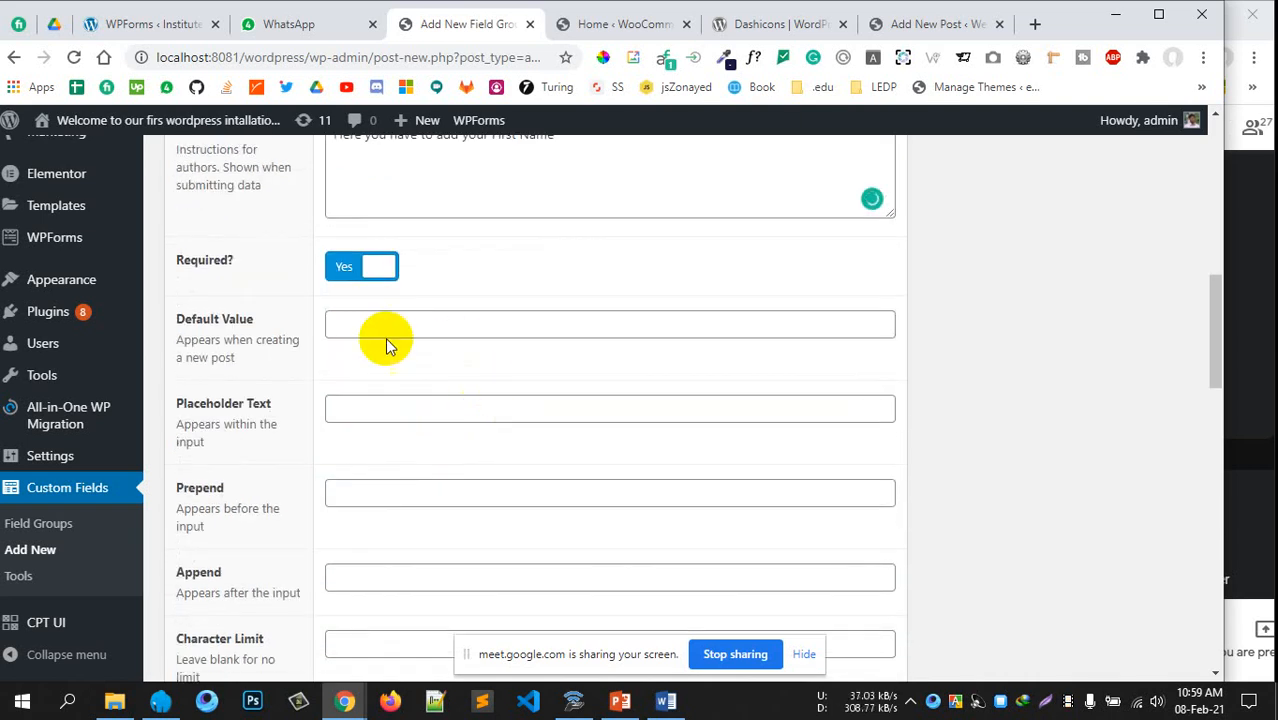
click(337, 323)
scroll(345, 396, down, 1)
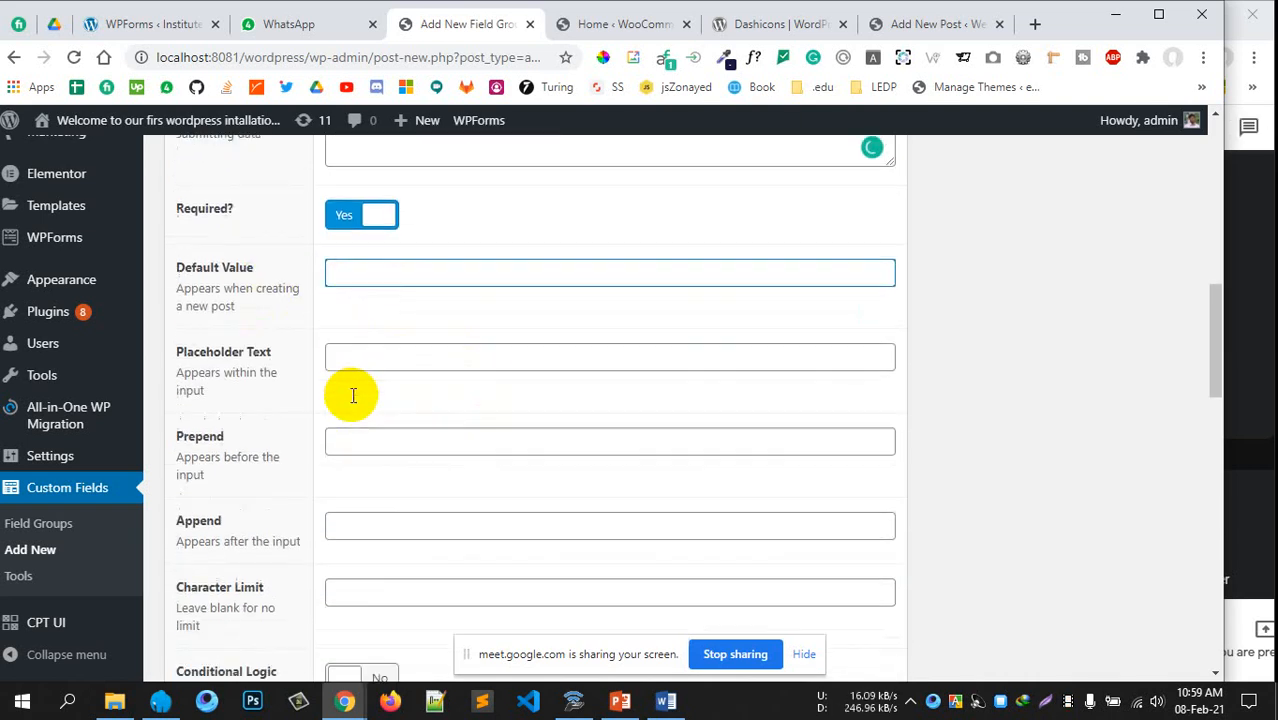
scroll(353, 396, down, 1)
click(374, 314)
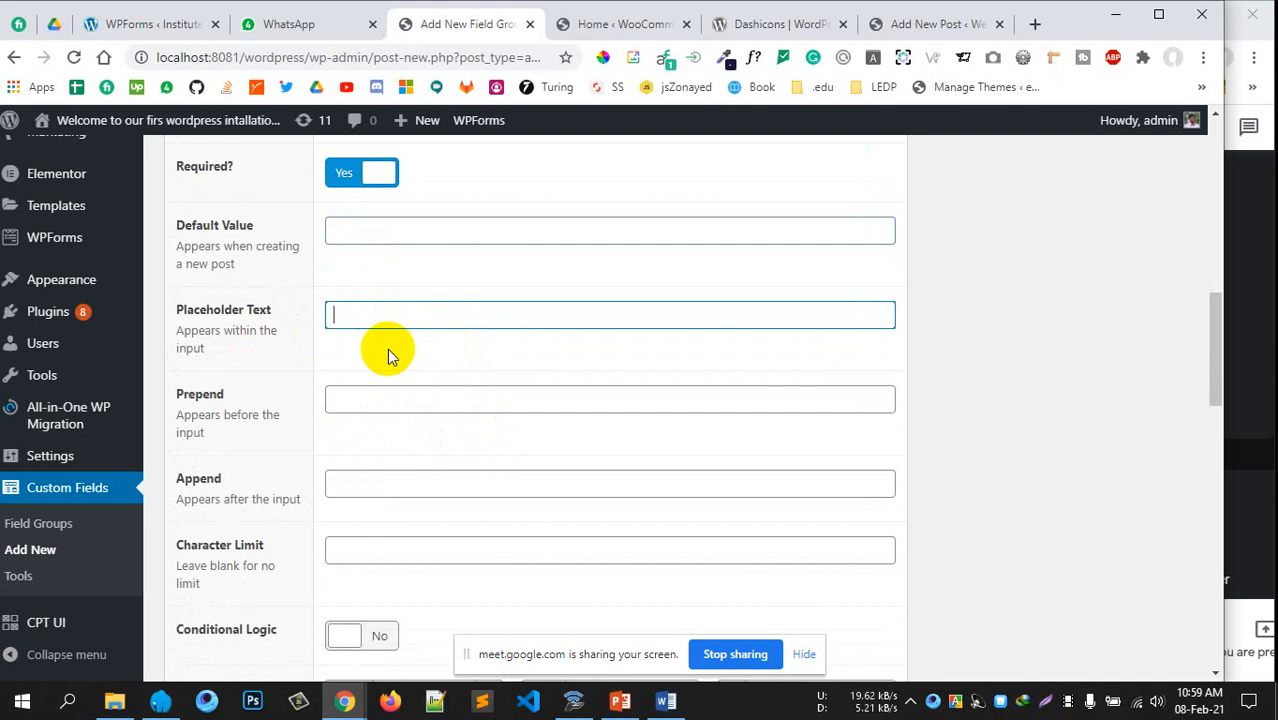
click(422, 400)
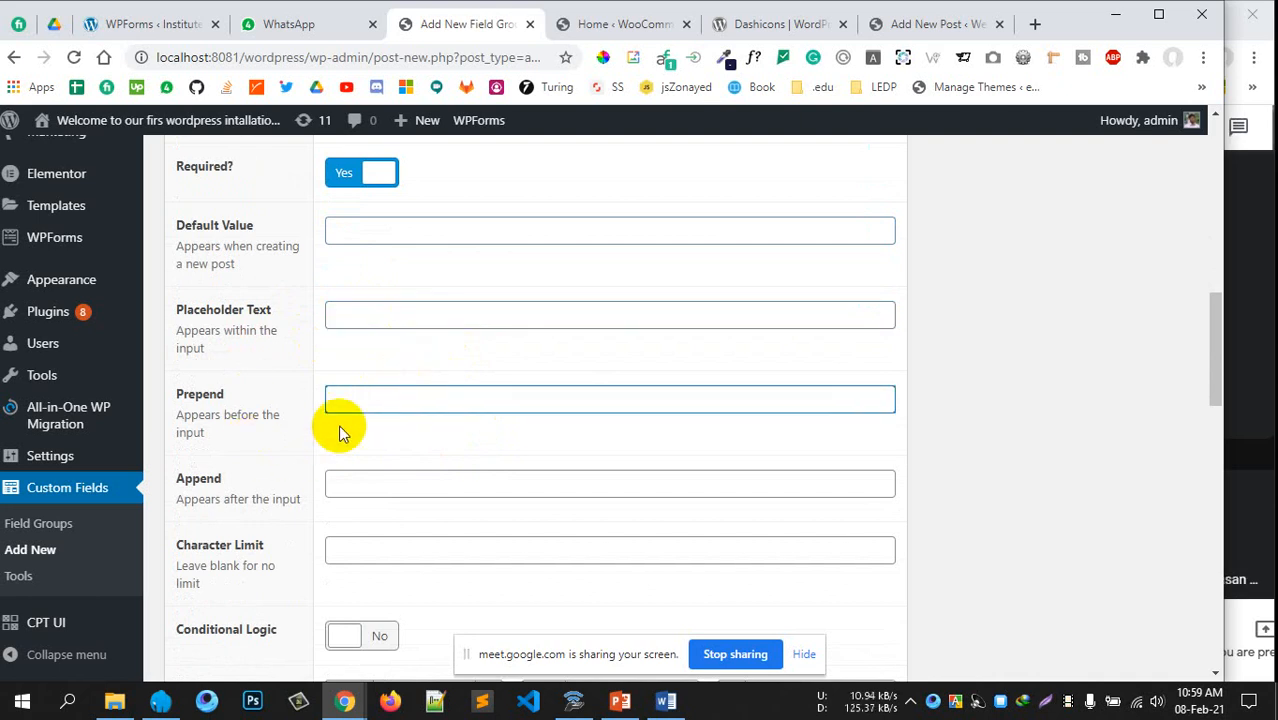
scroll(363, 428, down, 1)
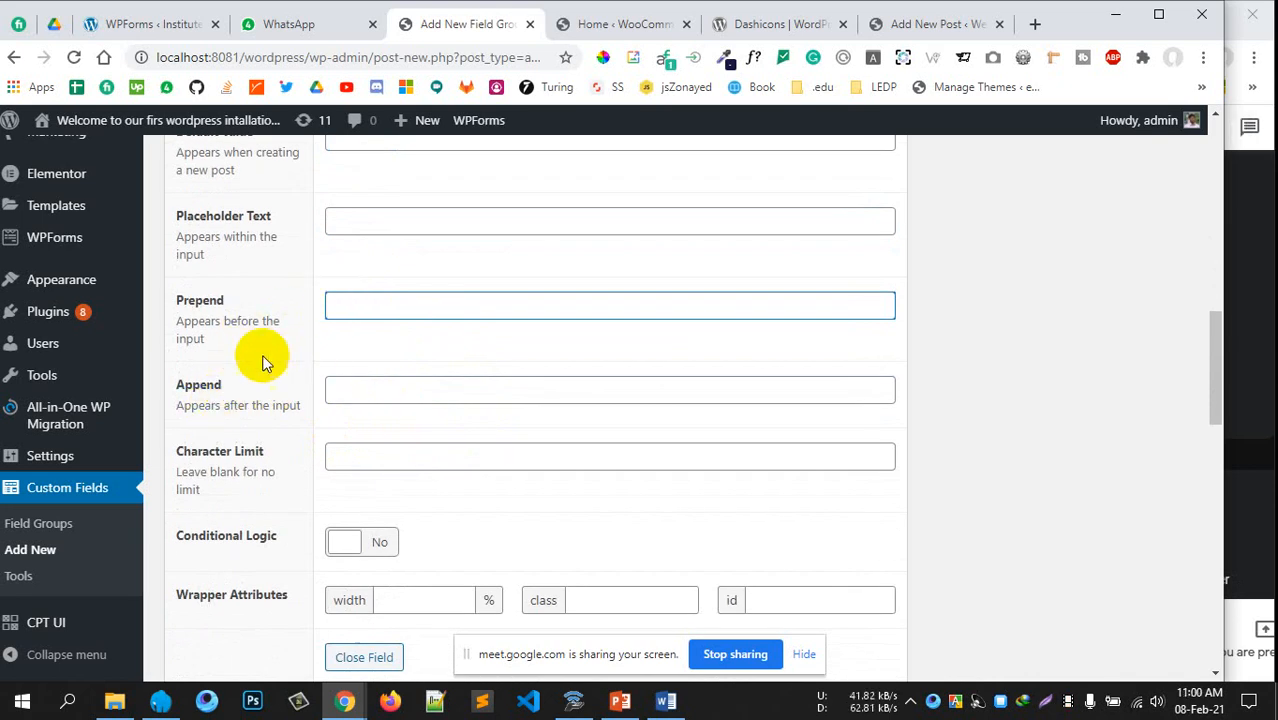
click(283, 384)
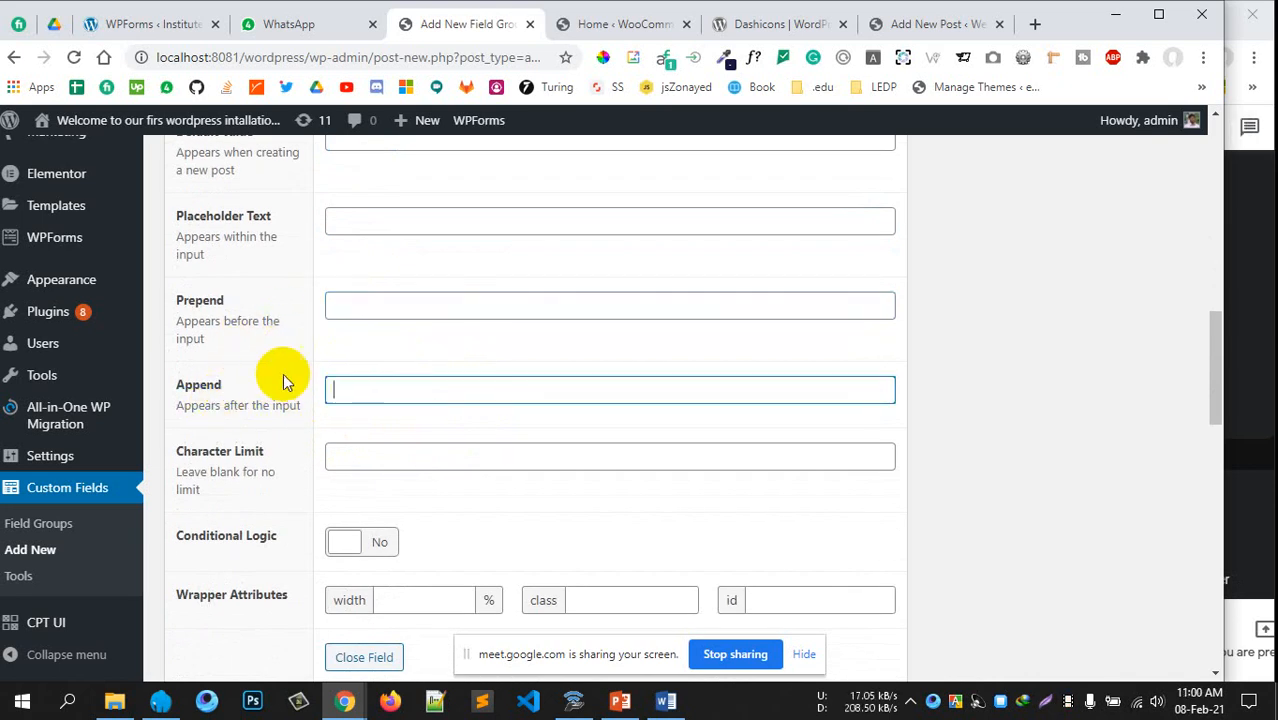
scroll(641, 414, down, 1)
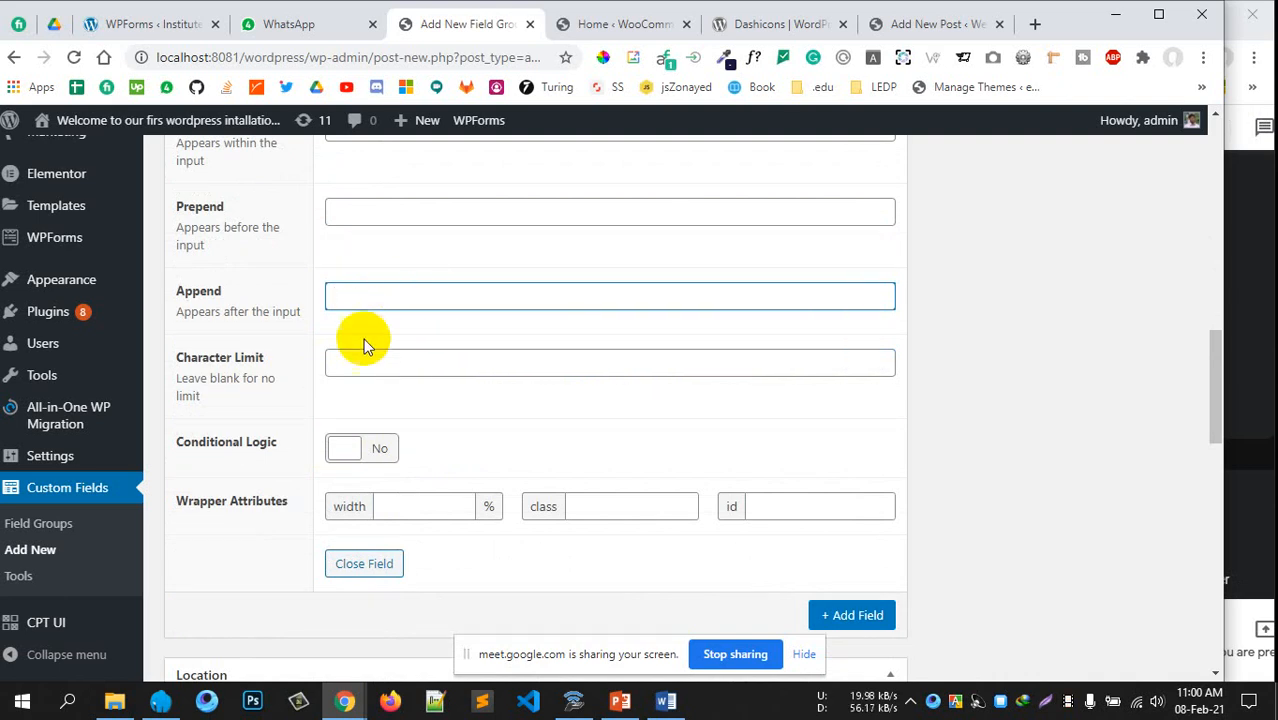
click(376, 362)
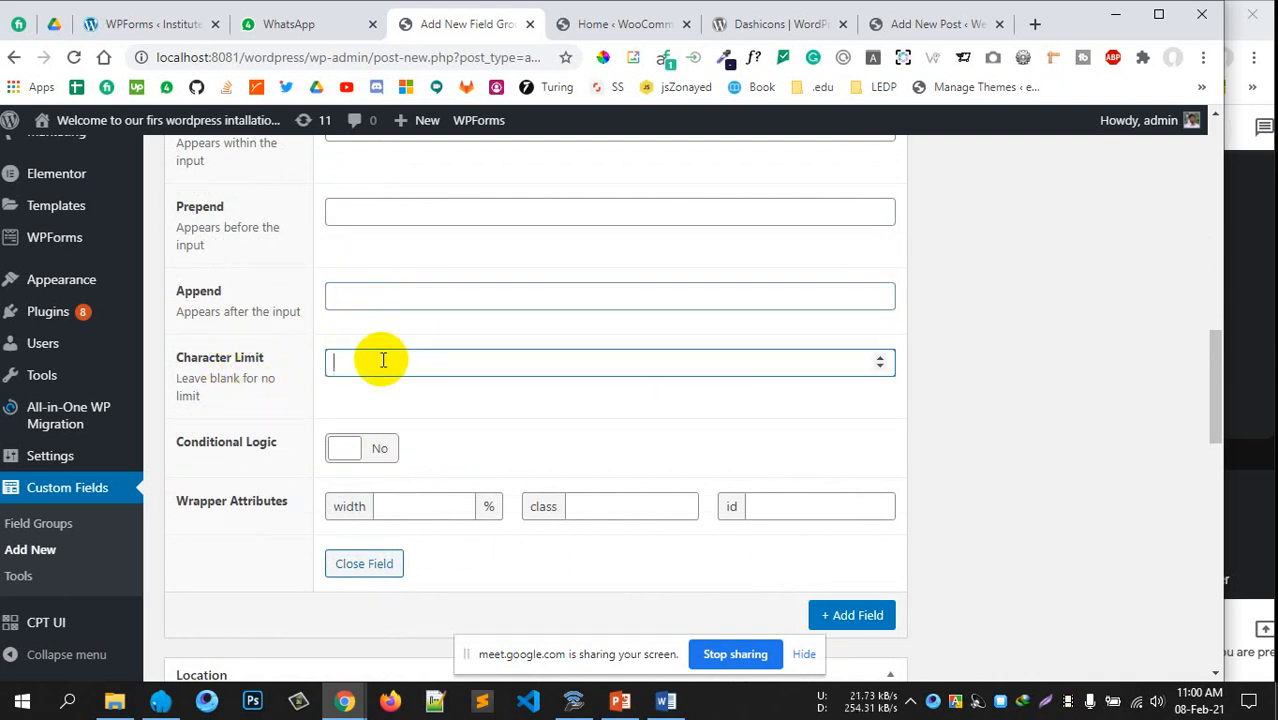
scroll(509, 397, down, 1)
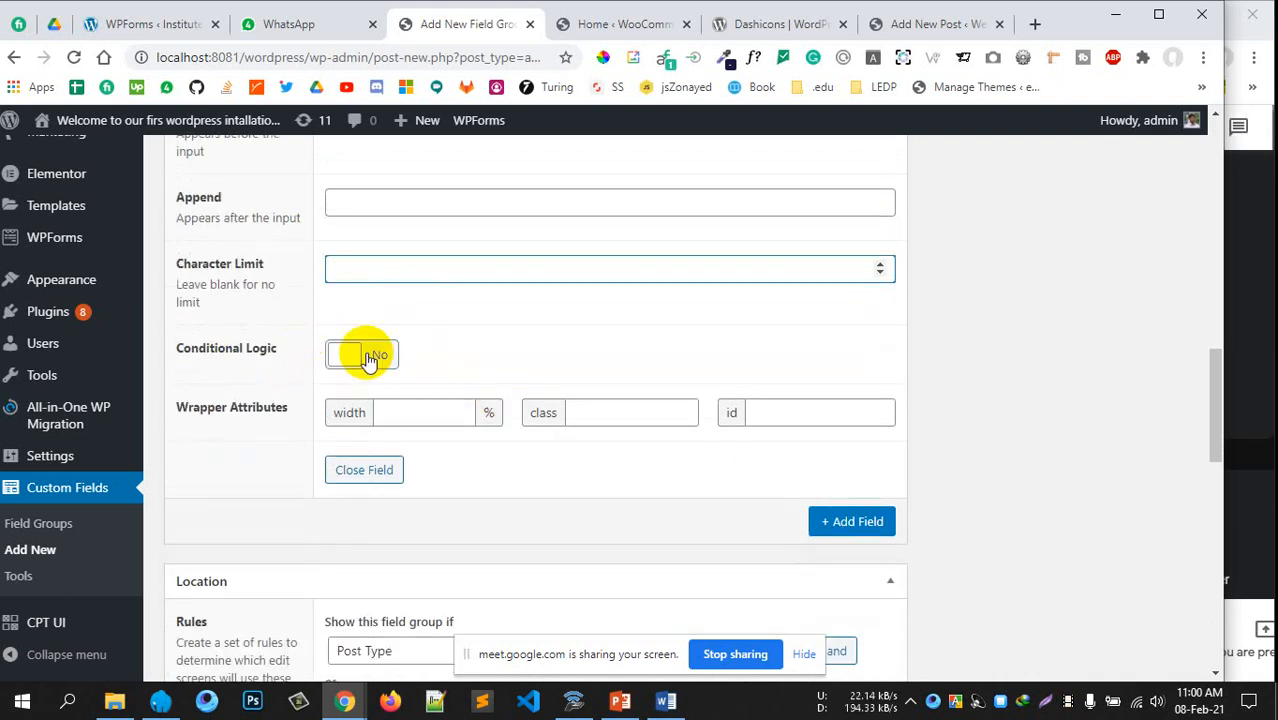
scroll(600, 443, up, 1)
scroll(530, 447, up, 9)
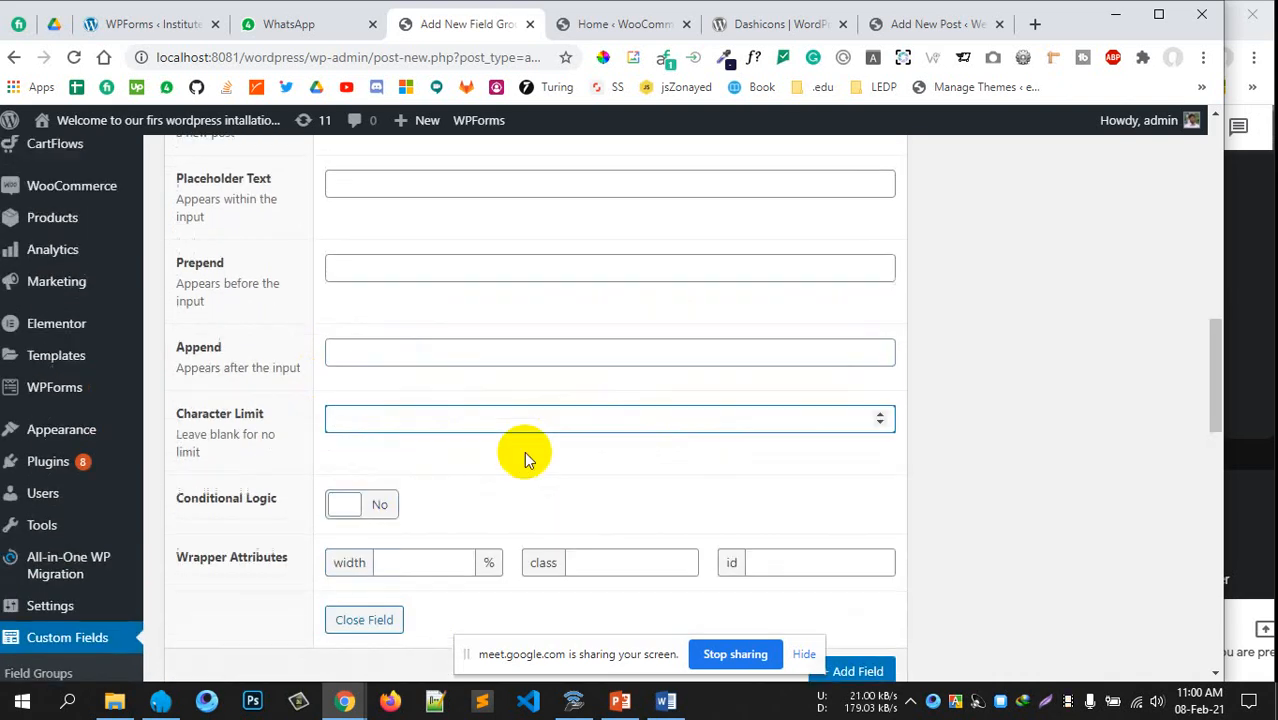
click(358, 380)
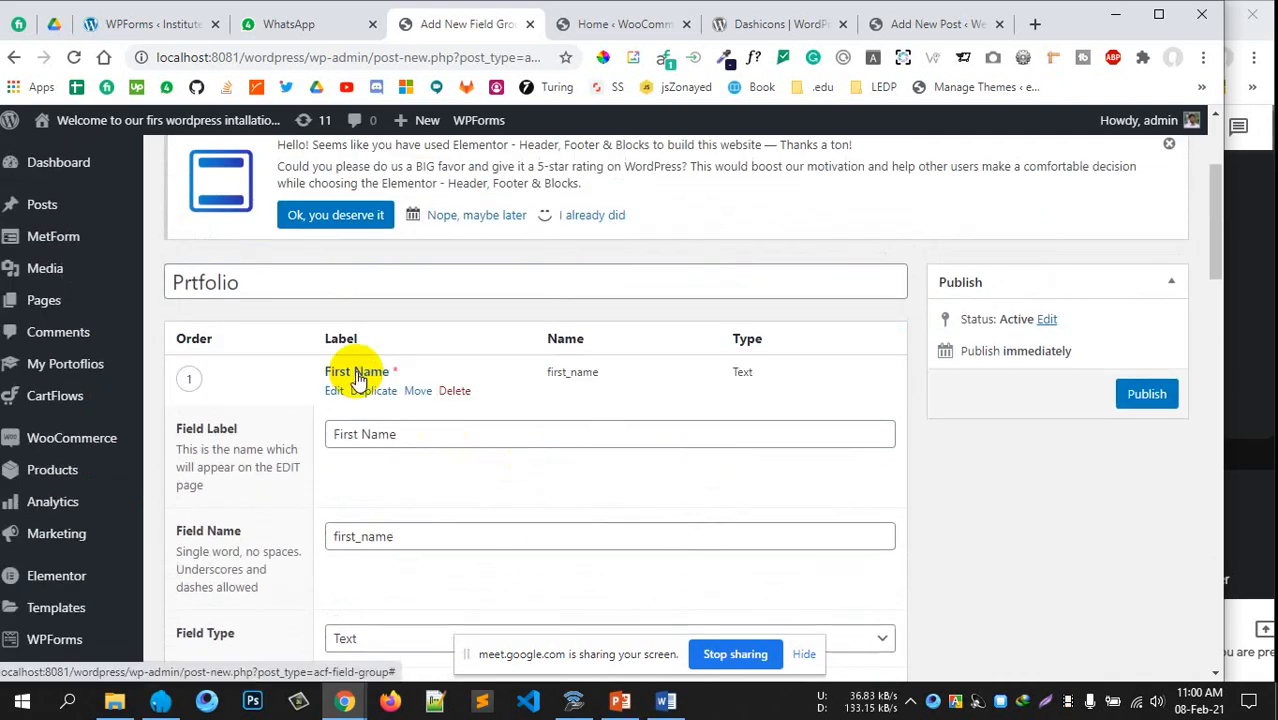
Add a Text field labelled 'Second Name', named second_name
click(852, 432)
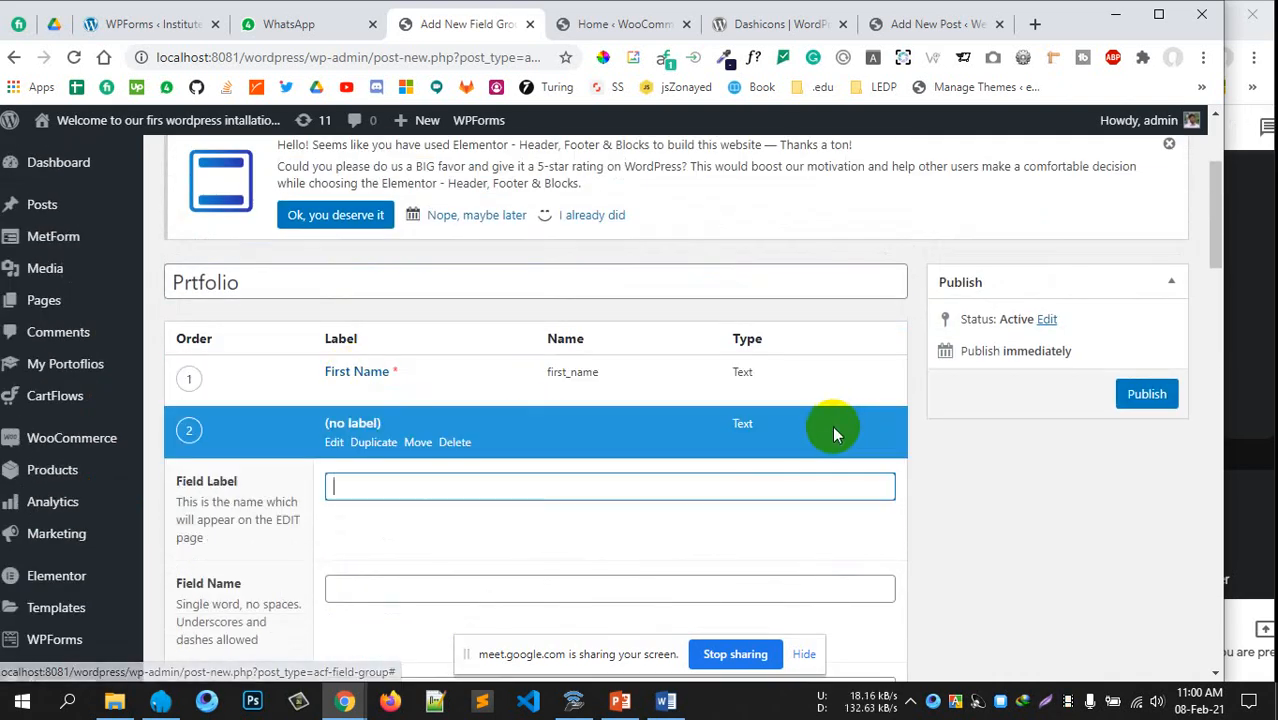
scroll(448, 379, down, 1)
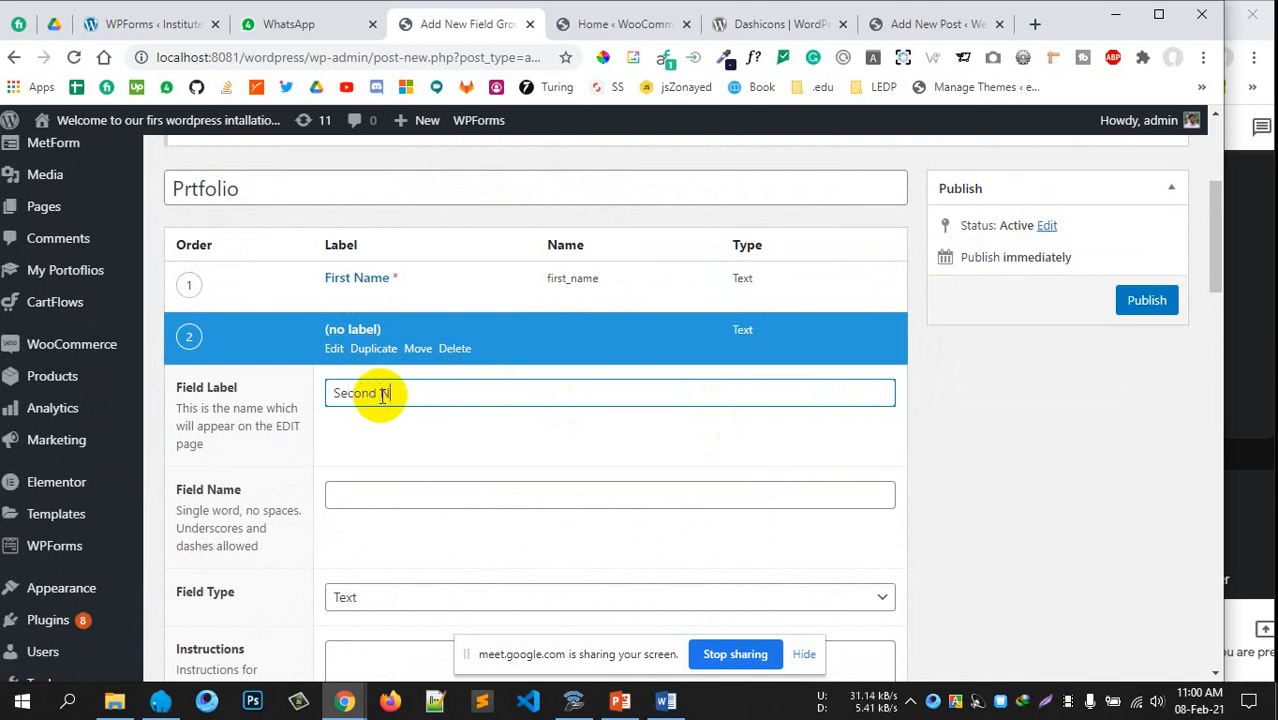
text(Second Name)
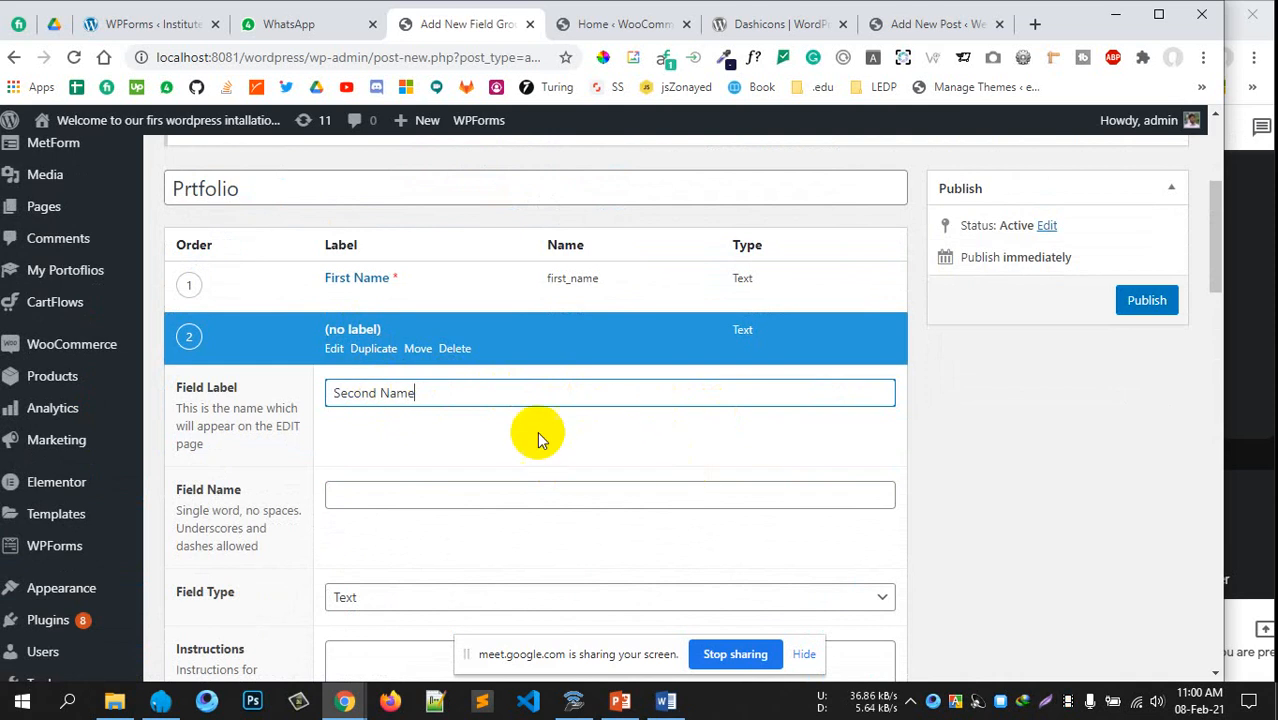
scroll(387, 390, down, 1)
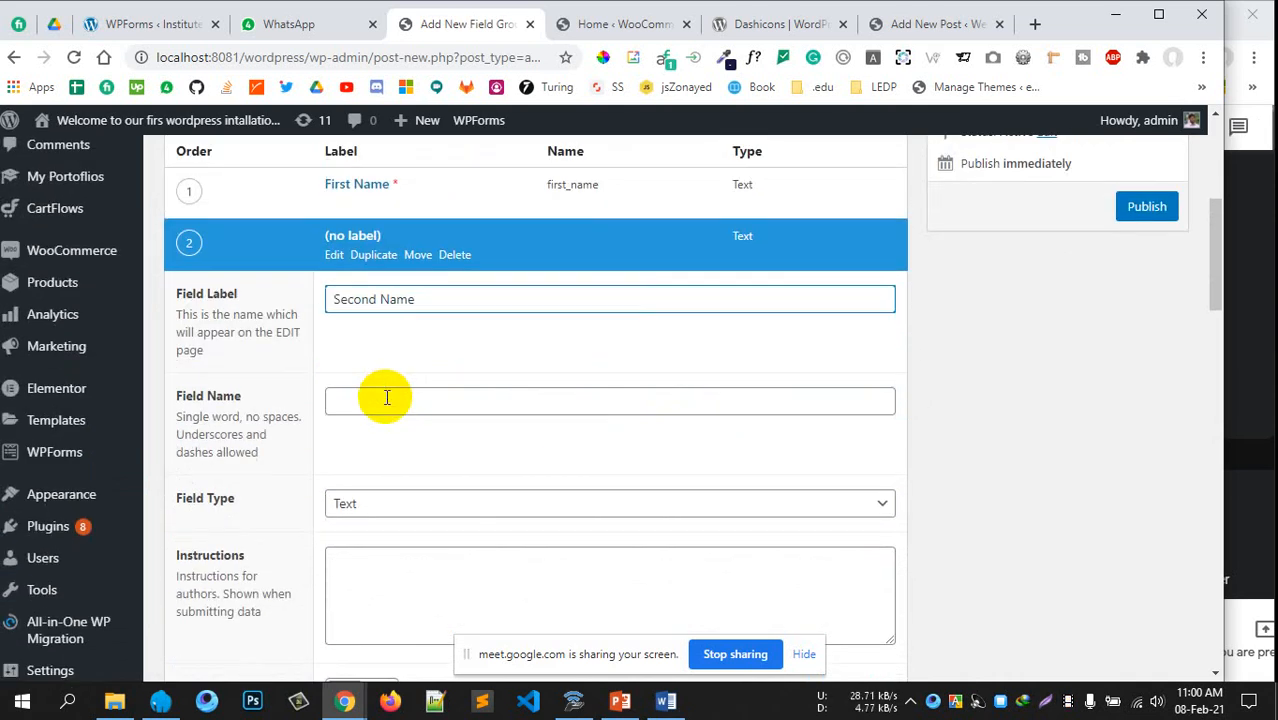
click(385, 398)
scroll(489, 442, down, 1)
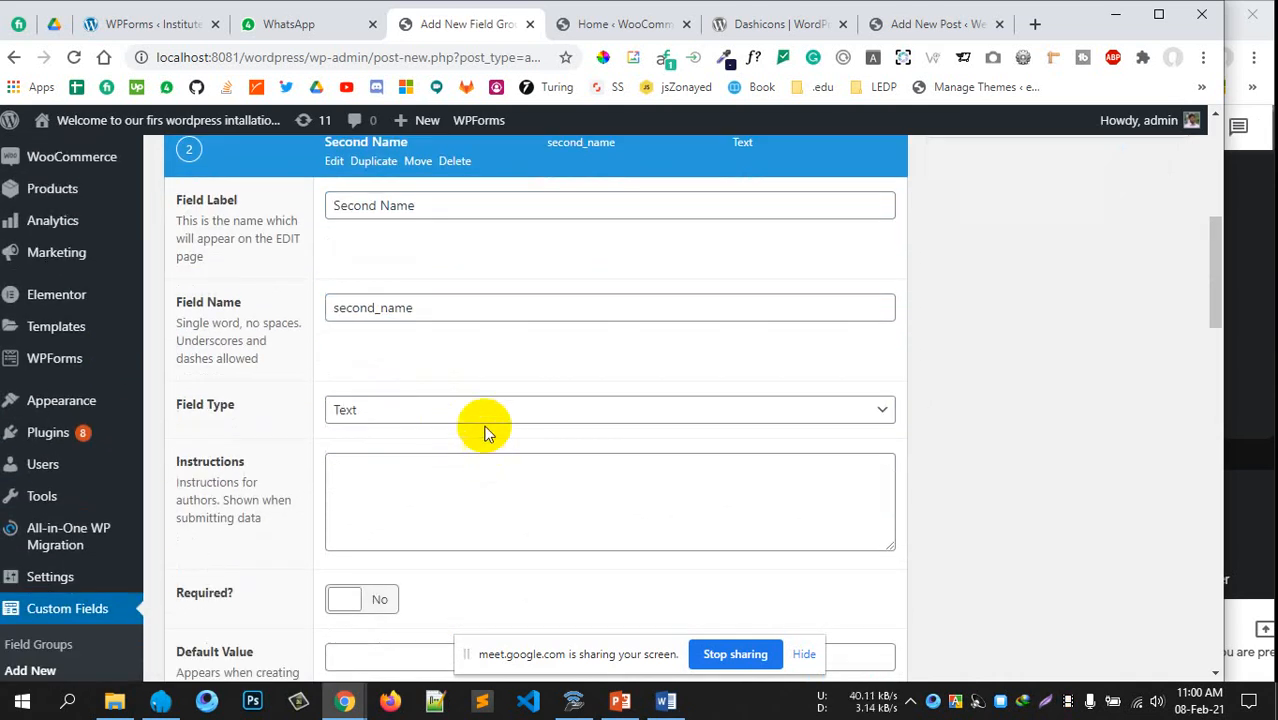
click(491, 404)
scroll(491, 394, down, 2)
click(491, 394)
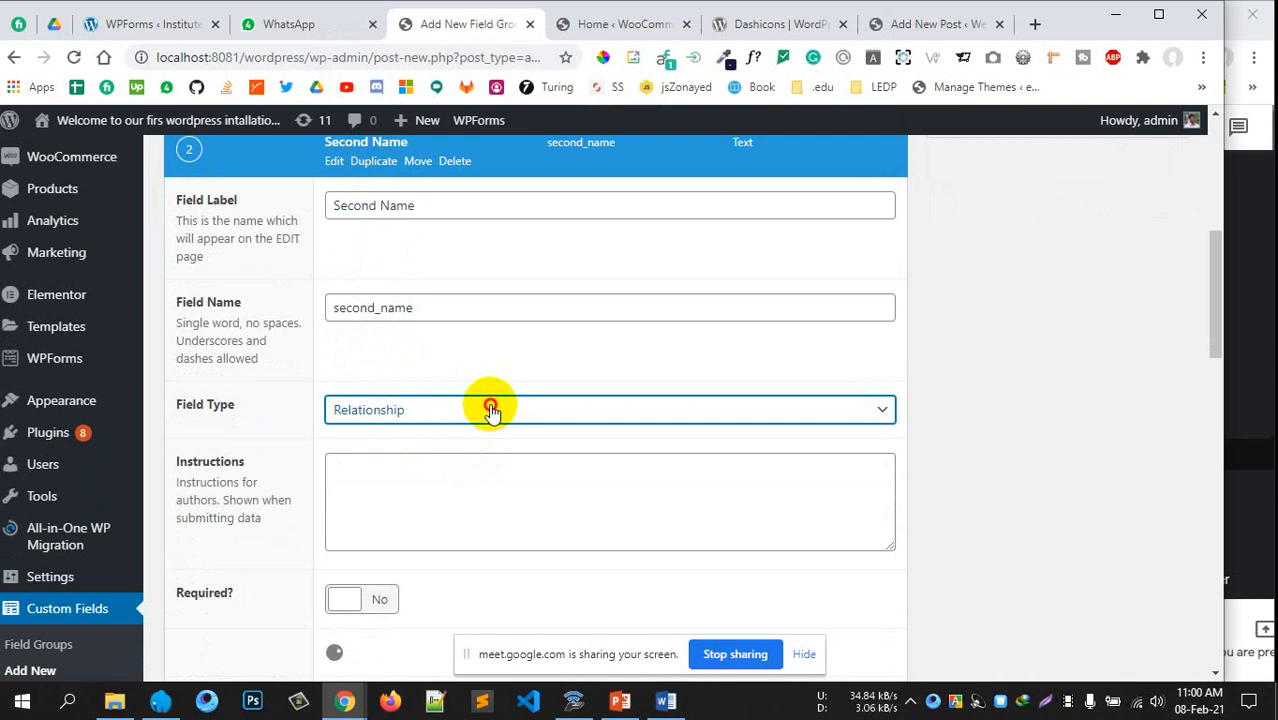
click(491, 405)
scroll(540, 228, up, 3)
click(455, 50)
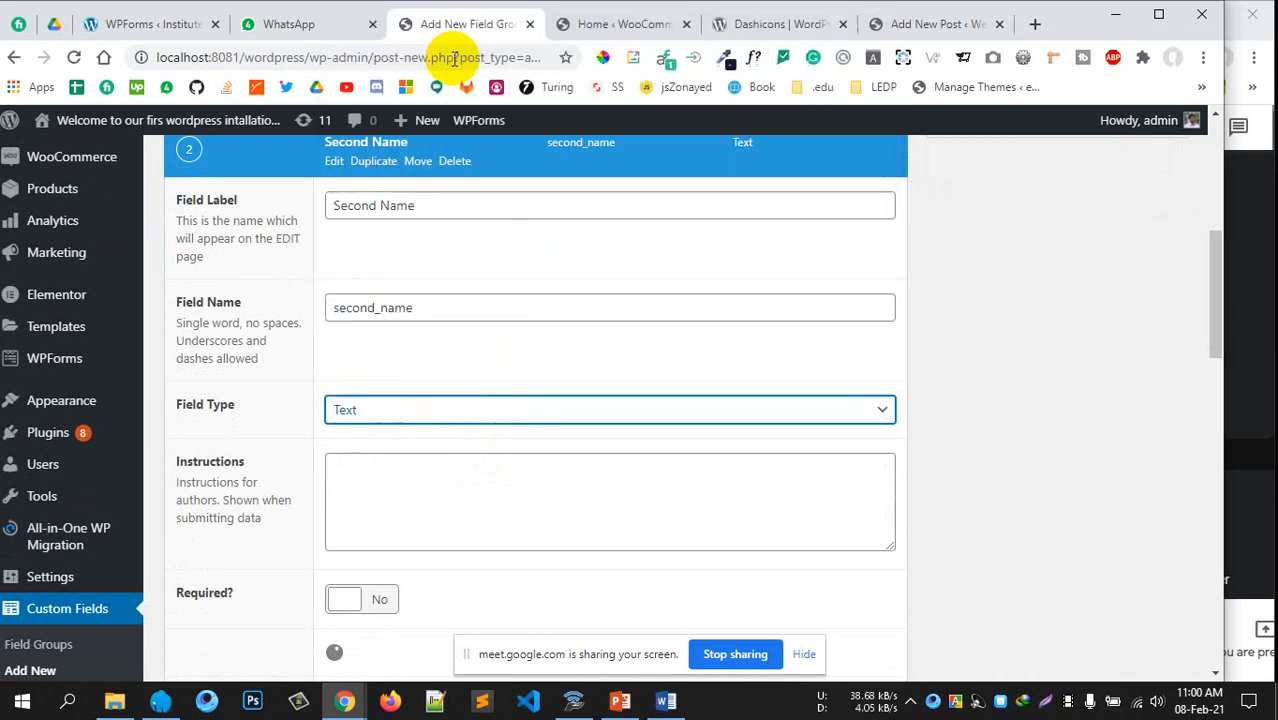
Give Second Name the instructions 'Enter your last name here' and make it required
scroll(536, 448, down, 2)
click(461, 290)
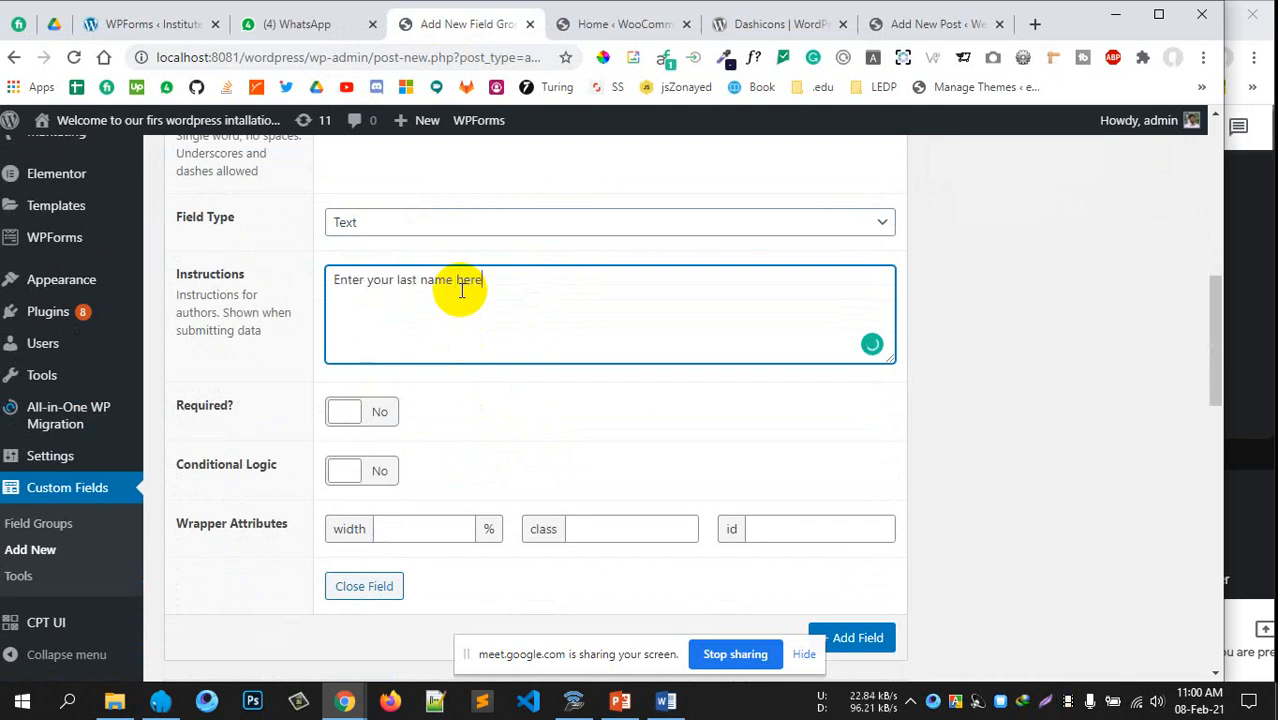
scroll(465, 305, down, 1)
click(379, 317)
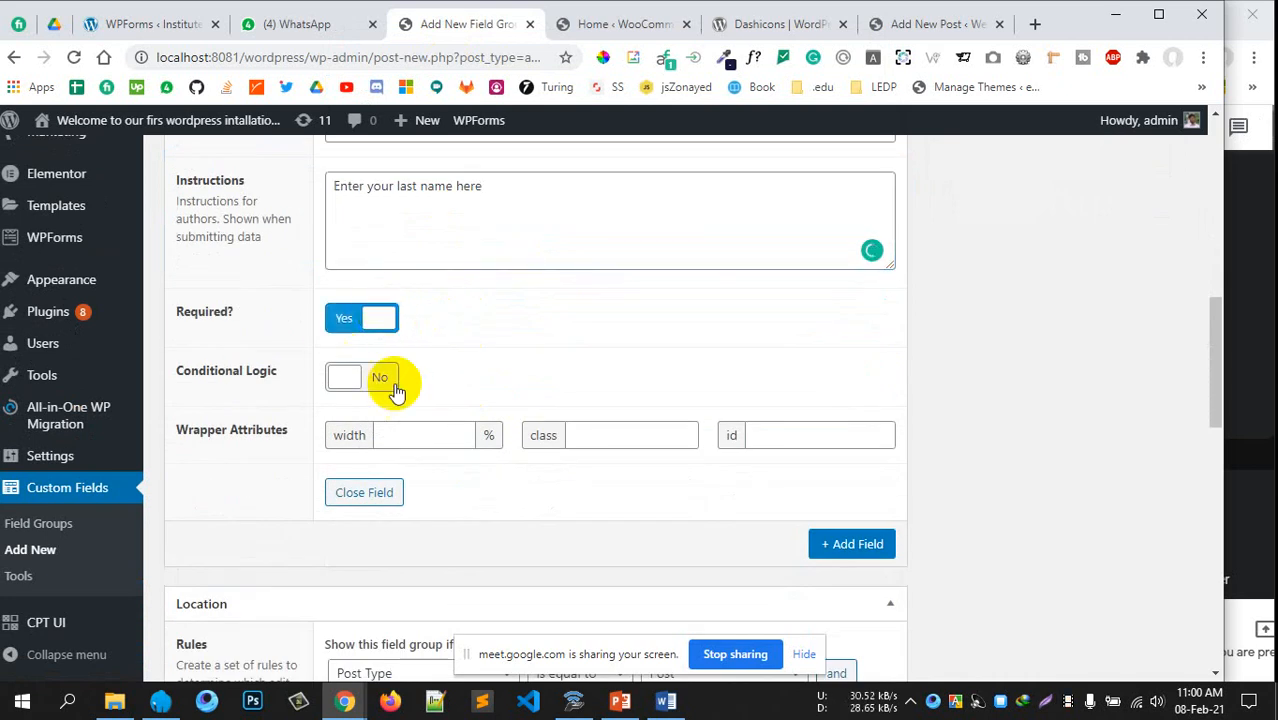
scroll(639, 378, down, 2)
scroll(639, 378, up, 3)
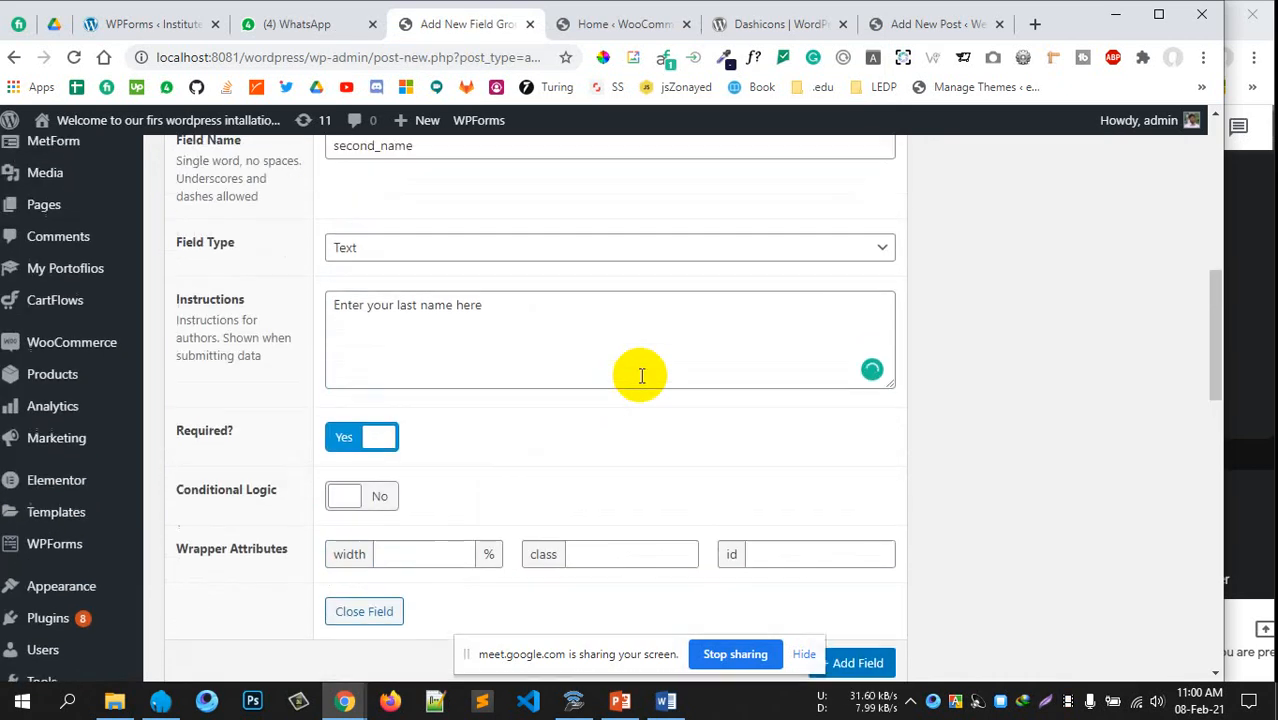
scroll(641, 375, up, 4)
click(362, 328)
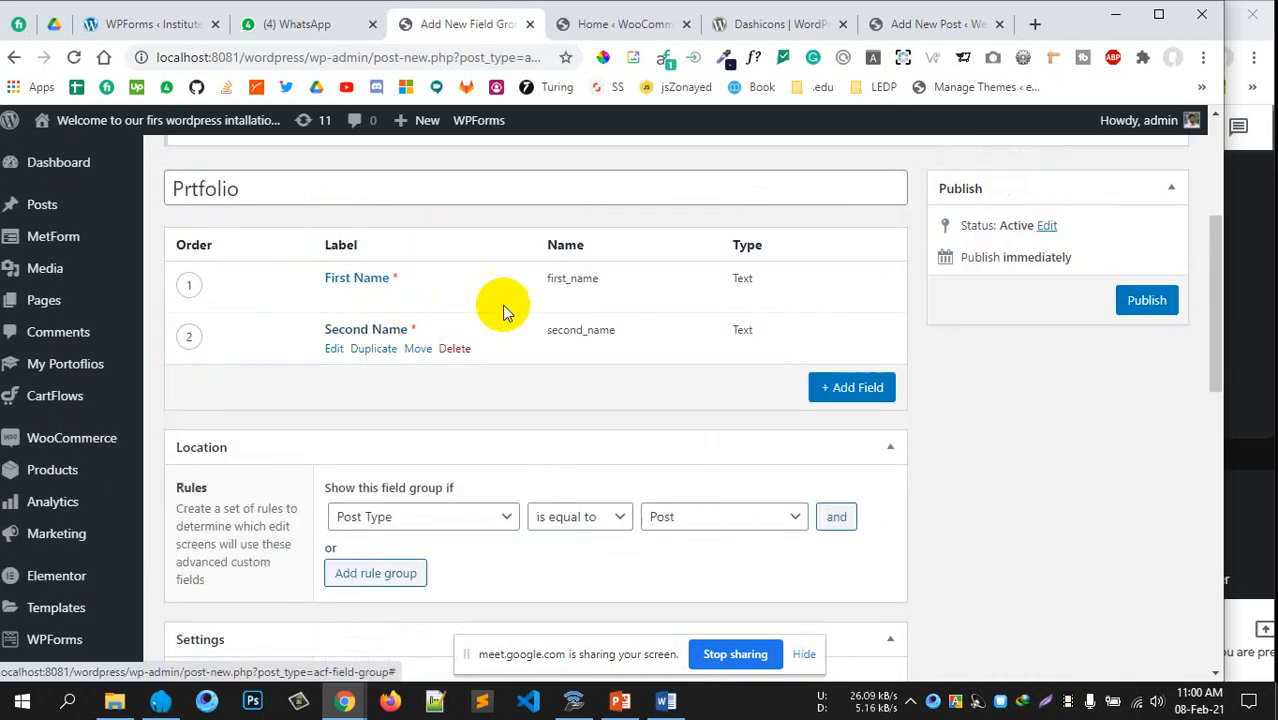
Set the location rule to Post Type is equal to Portfolio
scroll(503, 312, down, 2)
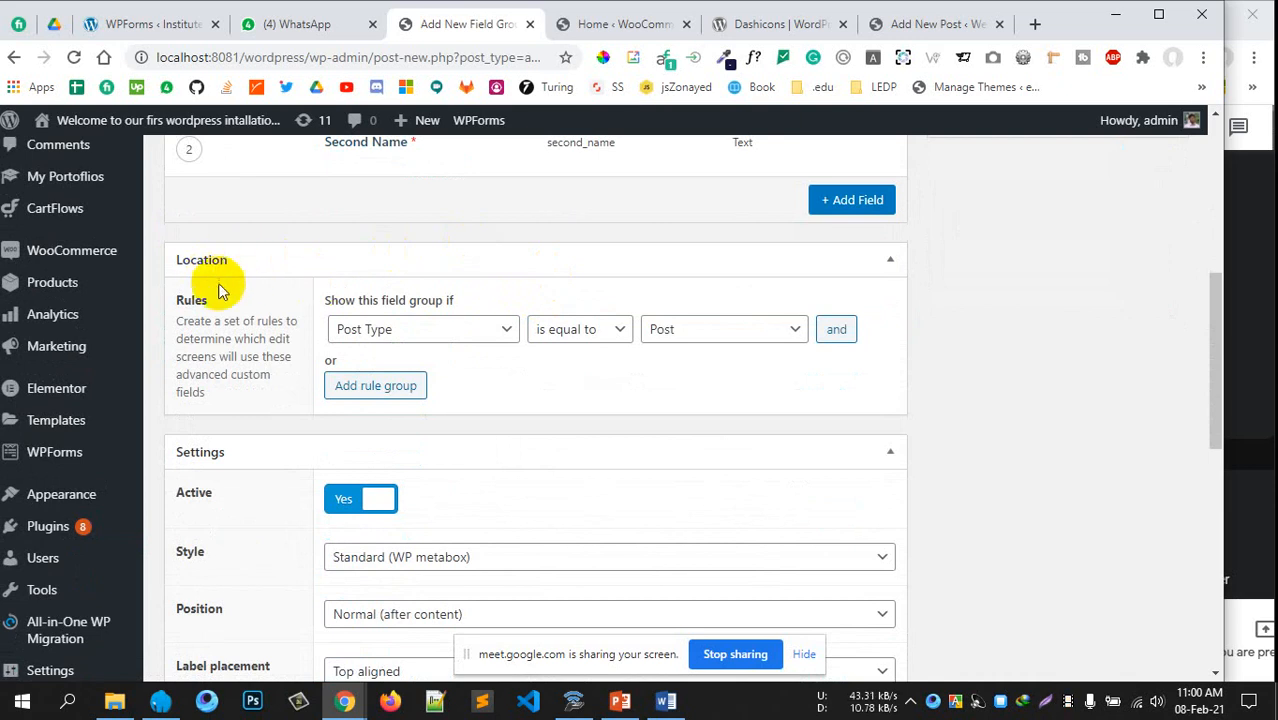
scroll(450, 320, down, 1)
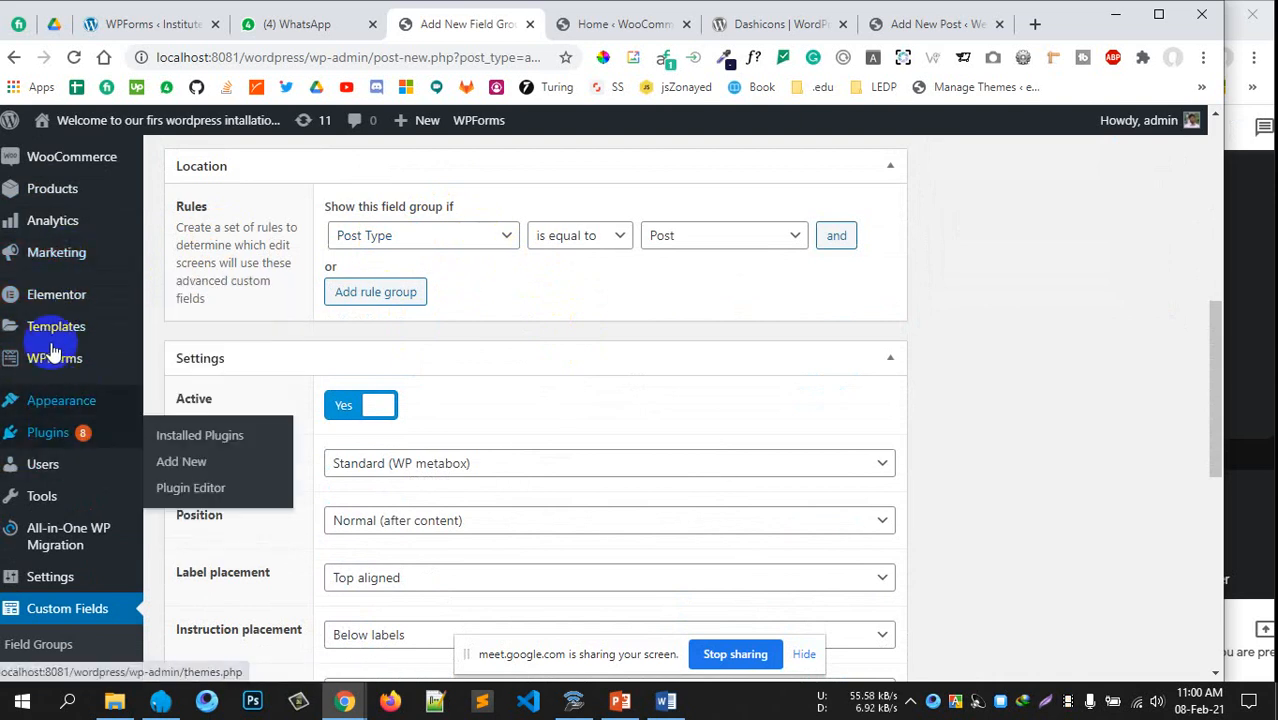
scroll(50, 338, up, 2)
mouse_move(130, 271)
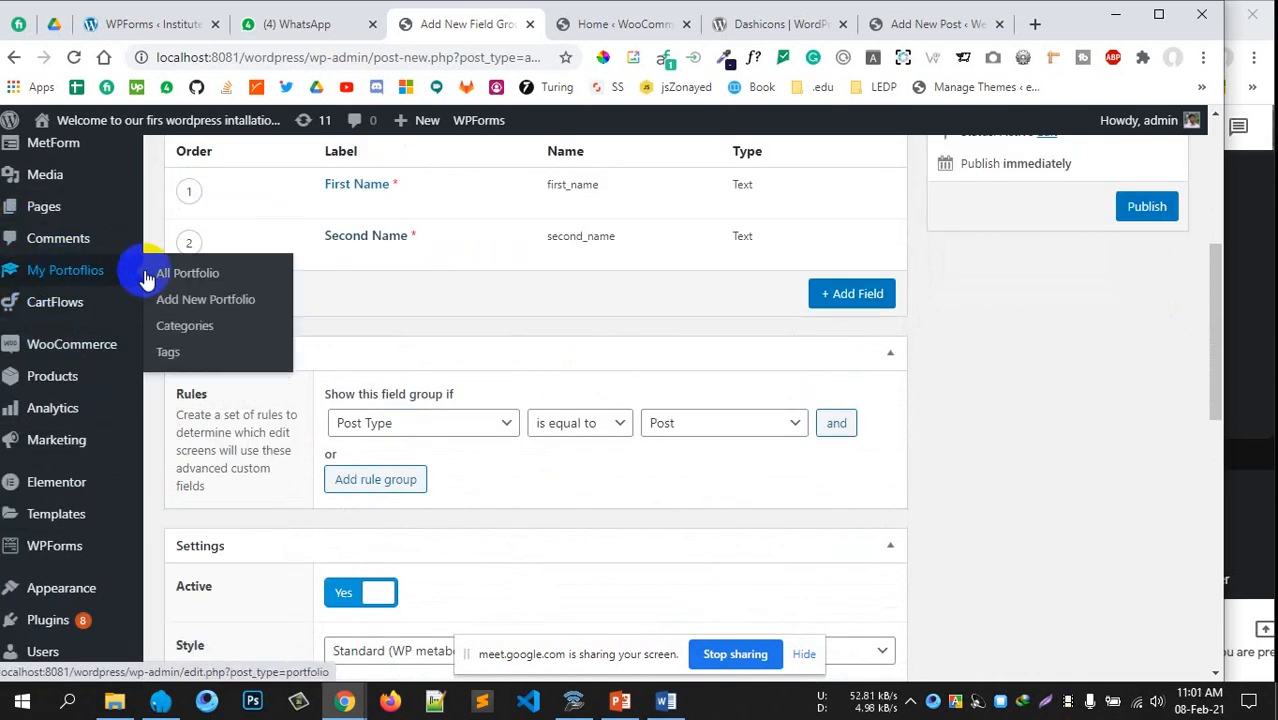
scroll(497, 345, down, 3)
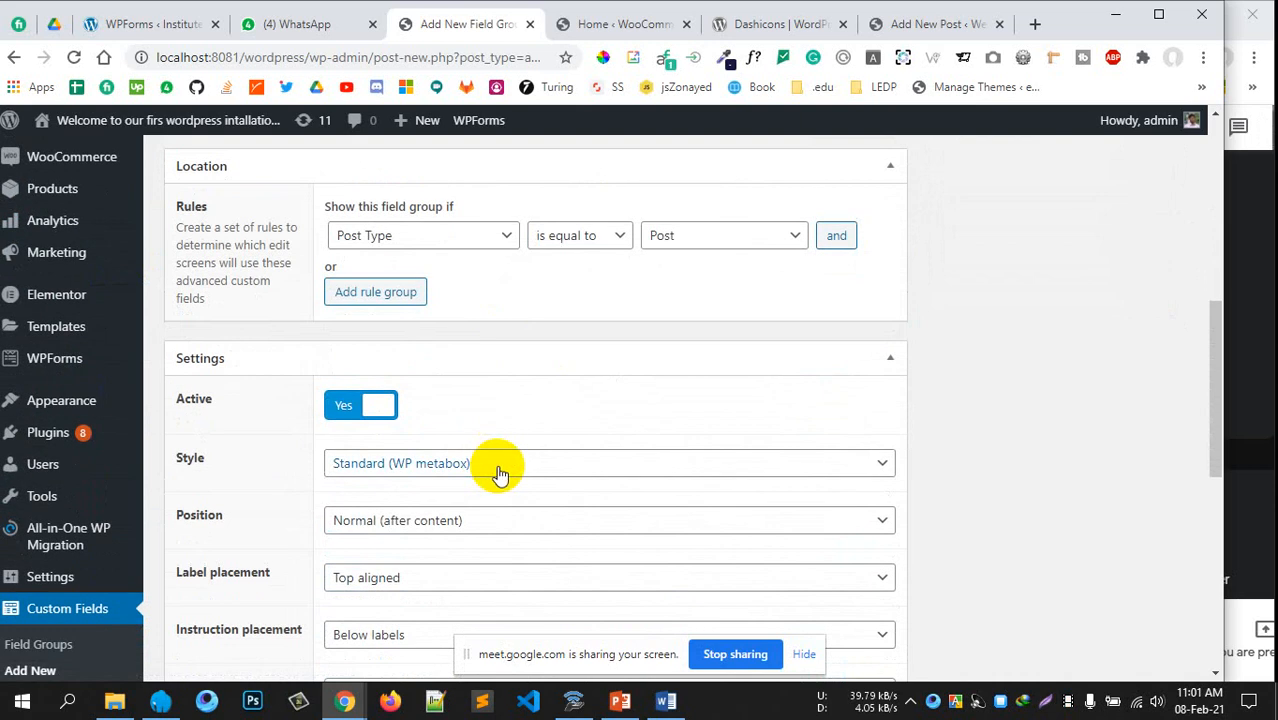
scroll(497, 473, up, 1)
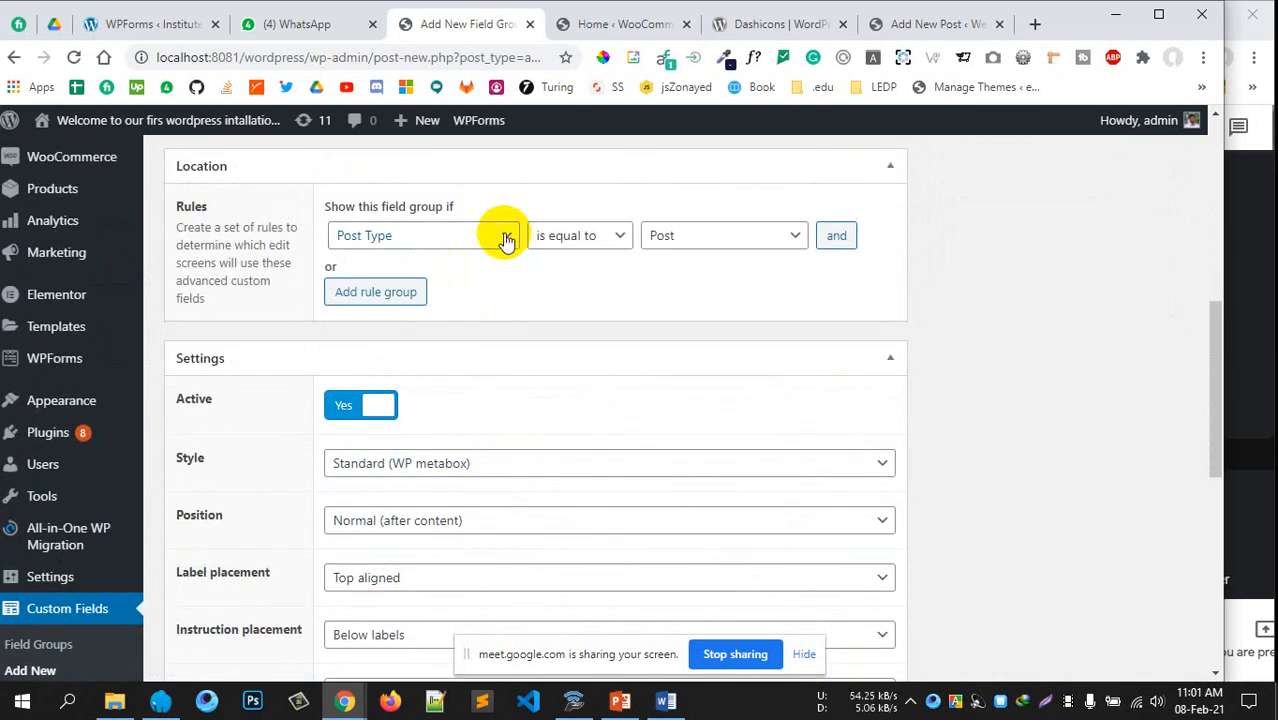
click(750, 235)
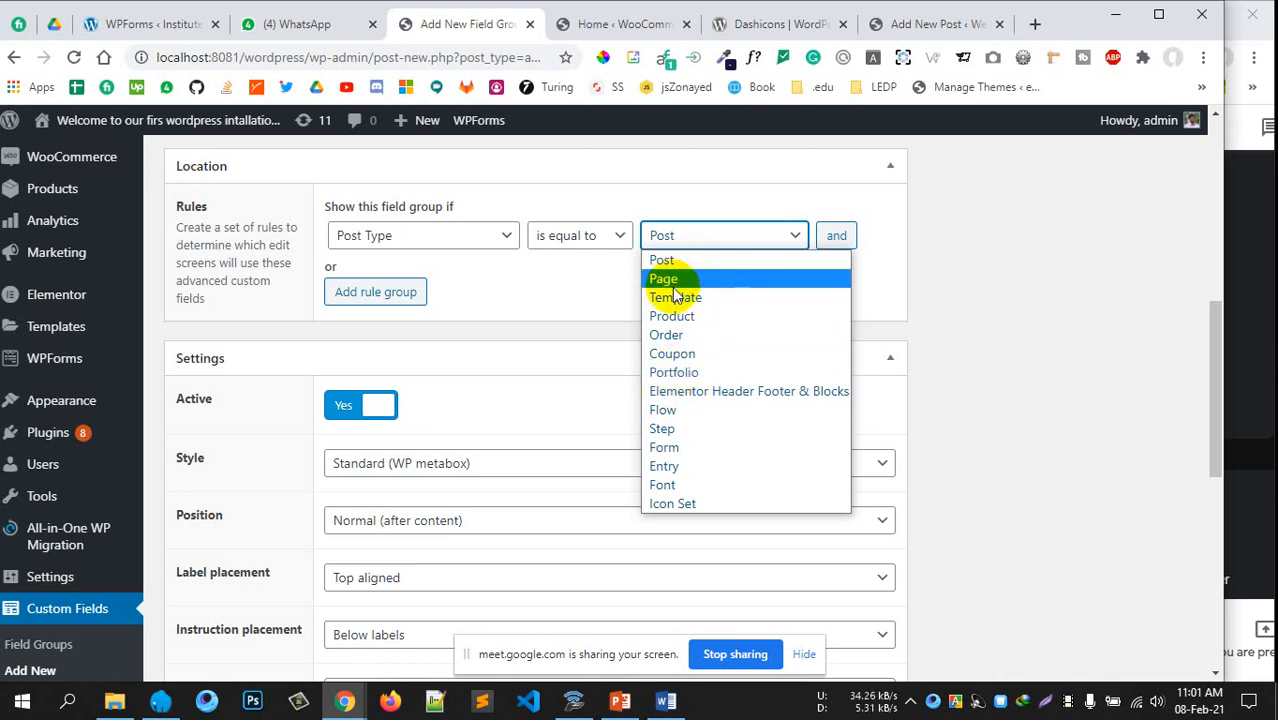
click(684, 373)
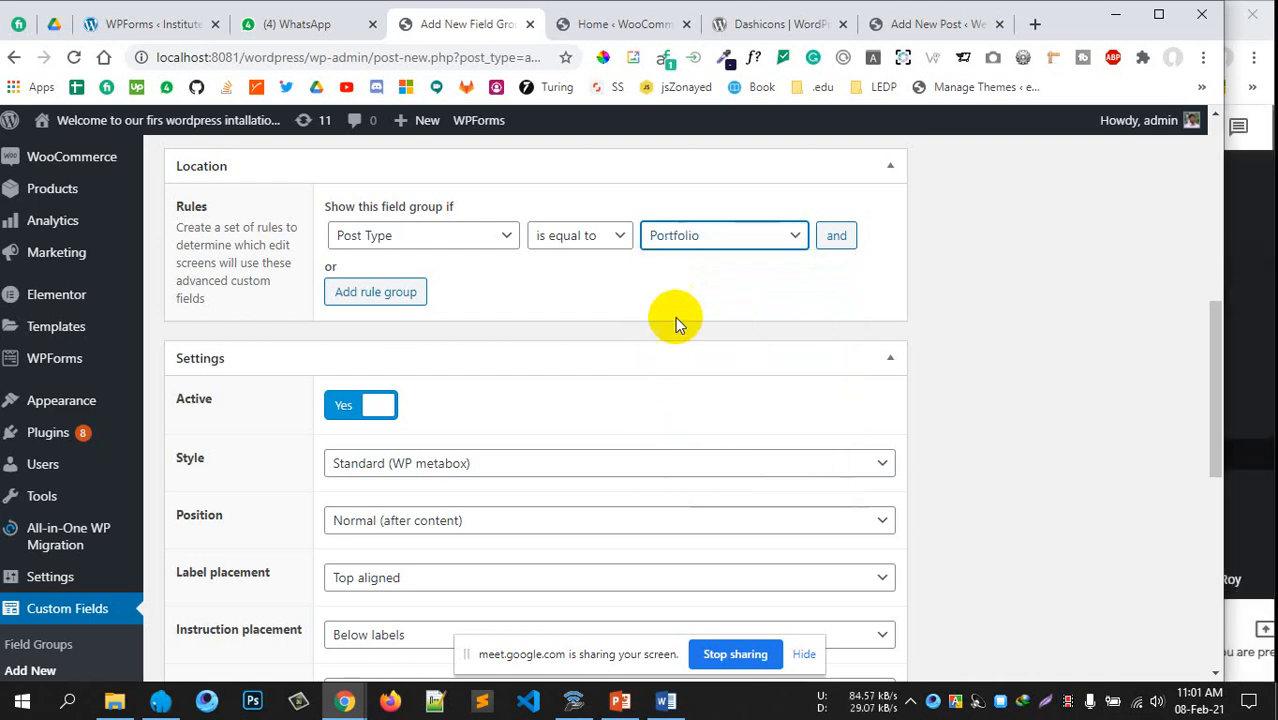
click(1008, 330)
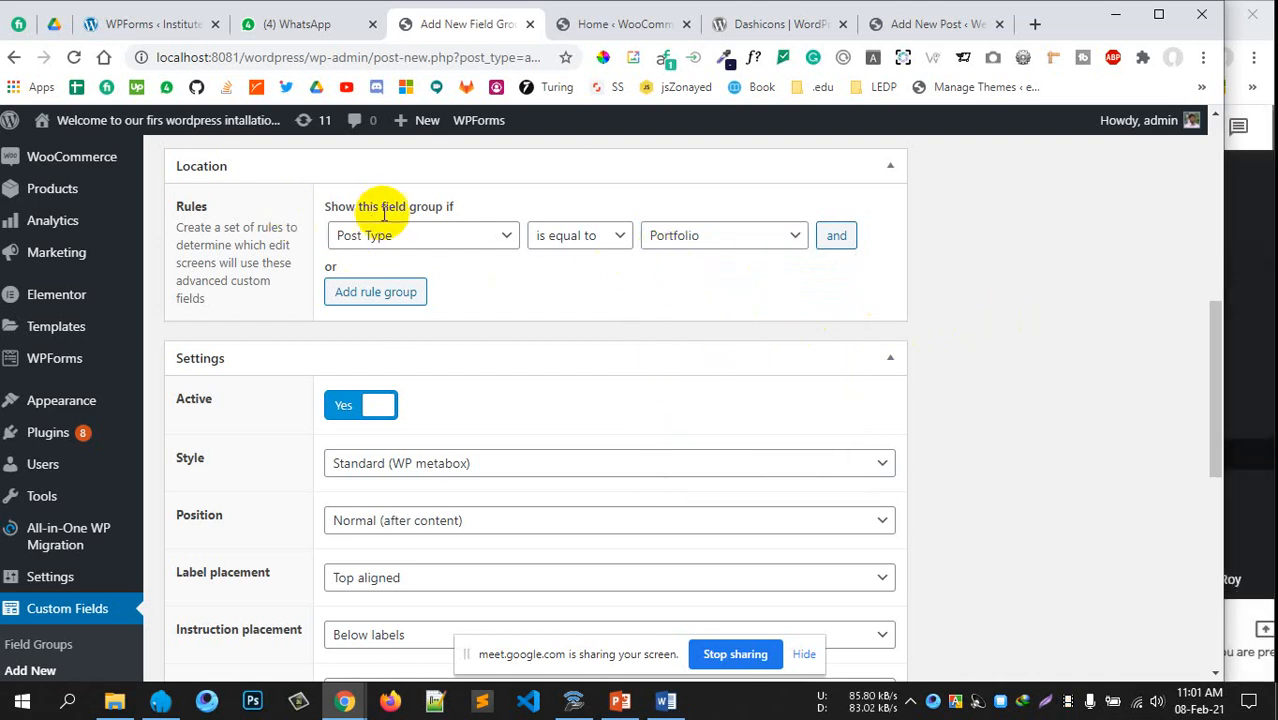
mouse_move(82, 236)
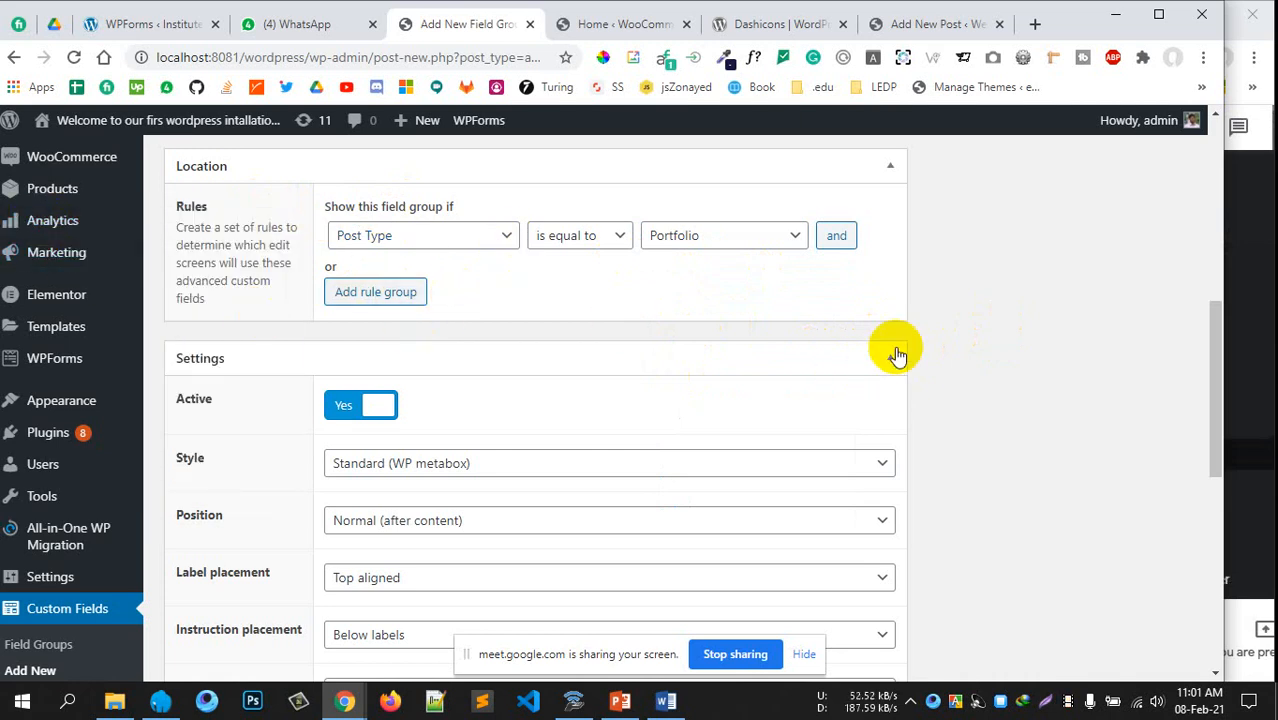
Tick Send Trackbacks, Featured Image, Page Attributes, Format, Author, Revisions, Comments, Discussion, Excerpt and Content Editor
scroll(967, 363, down, 4)
scroll(816, 354, up, 2)
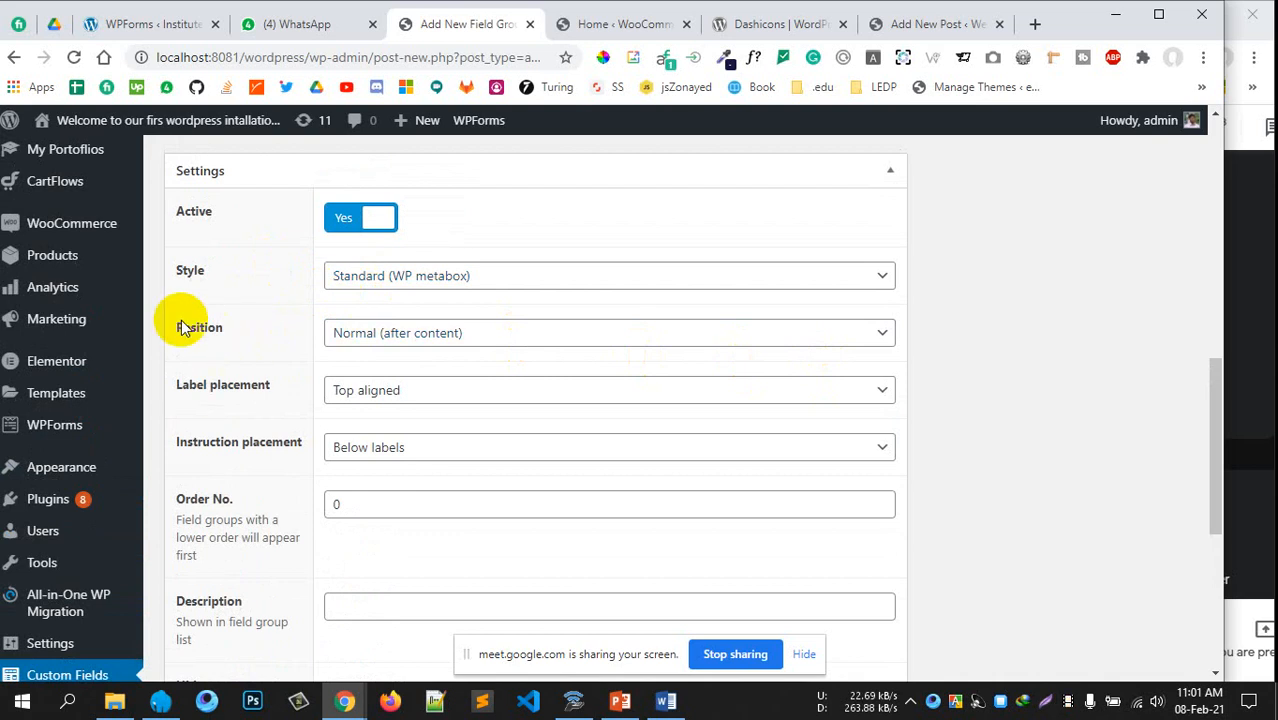
scroll(613, 442, down, 4)
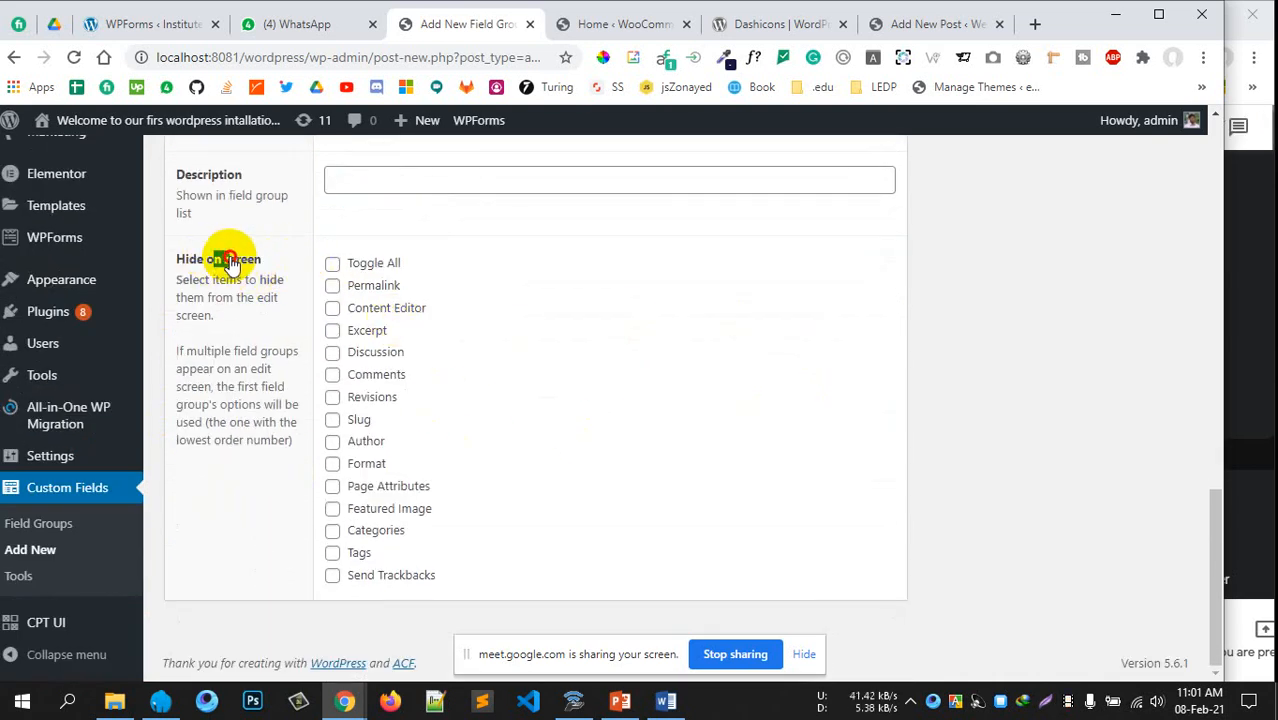
drag(213, 260, 241, 260)
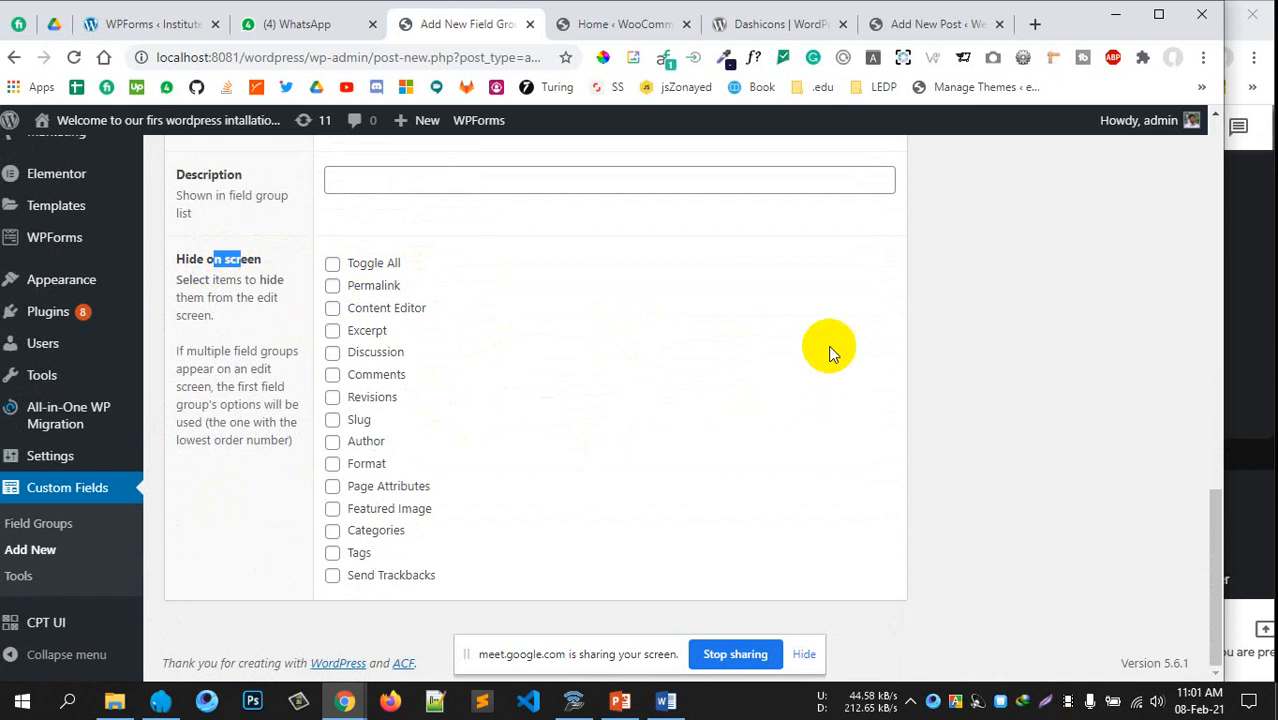
click(646, 340)
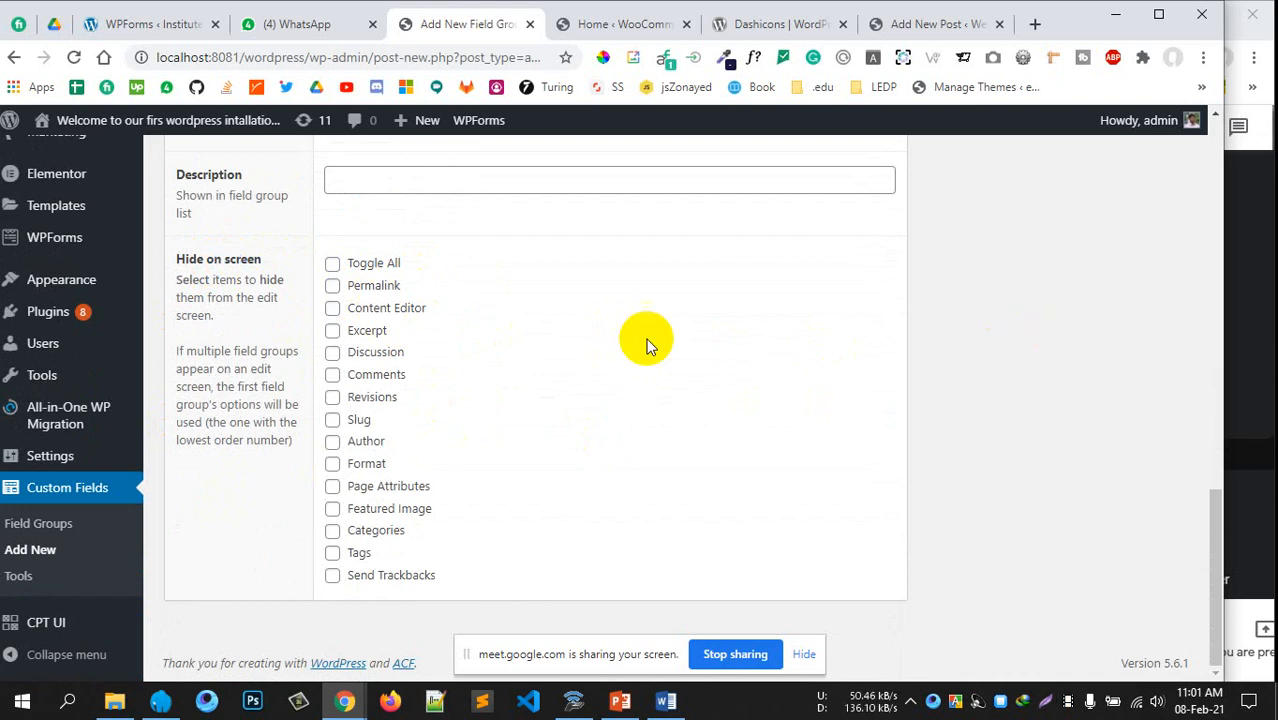
click(333, 578)
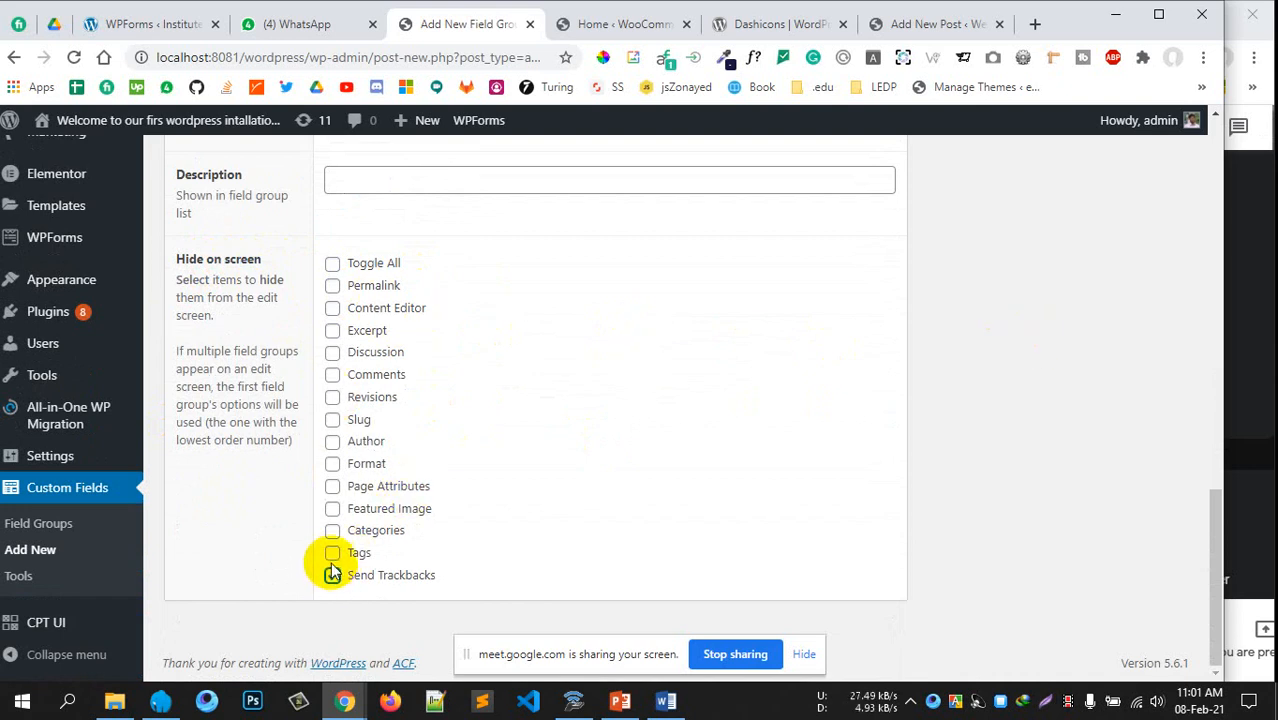
click(333, 509)
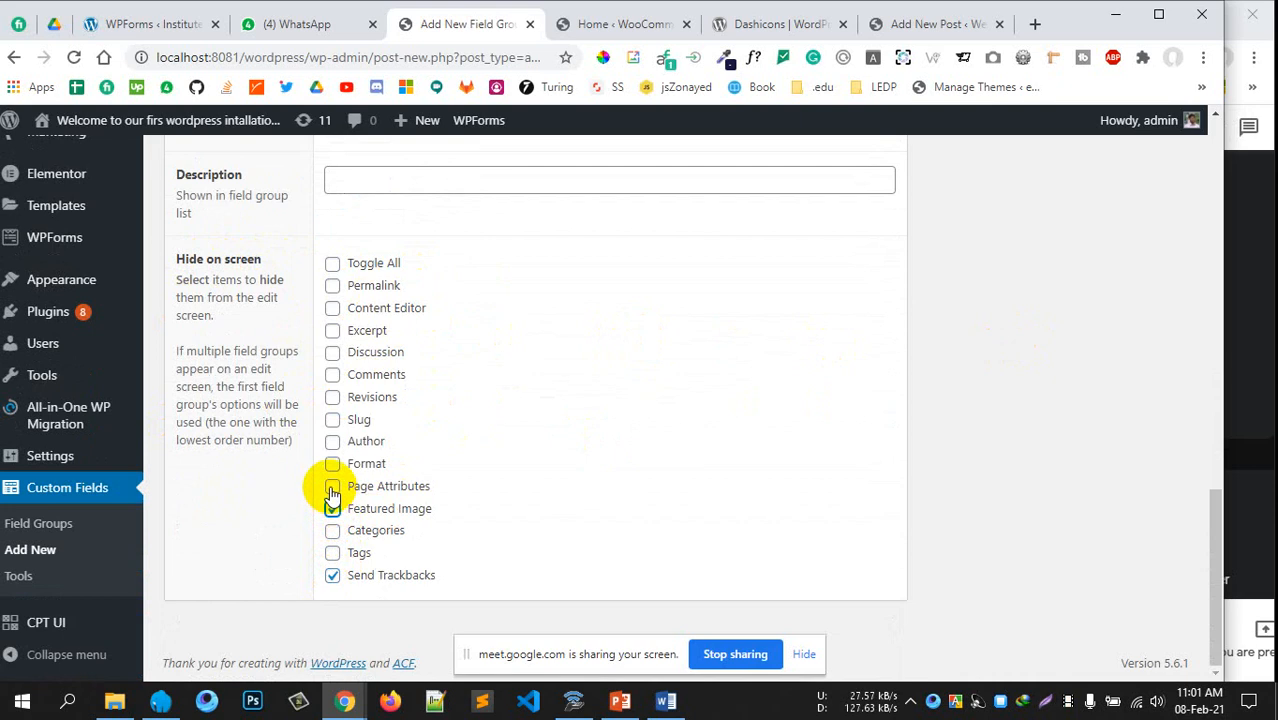
click(333, 464)
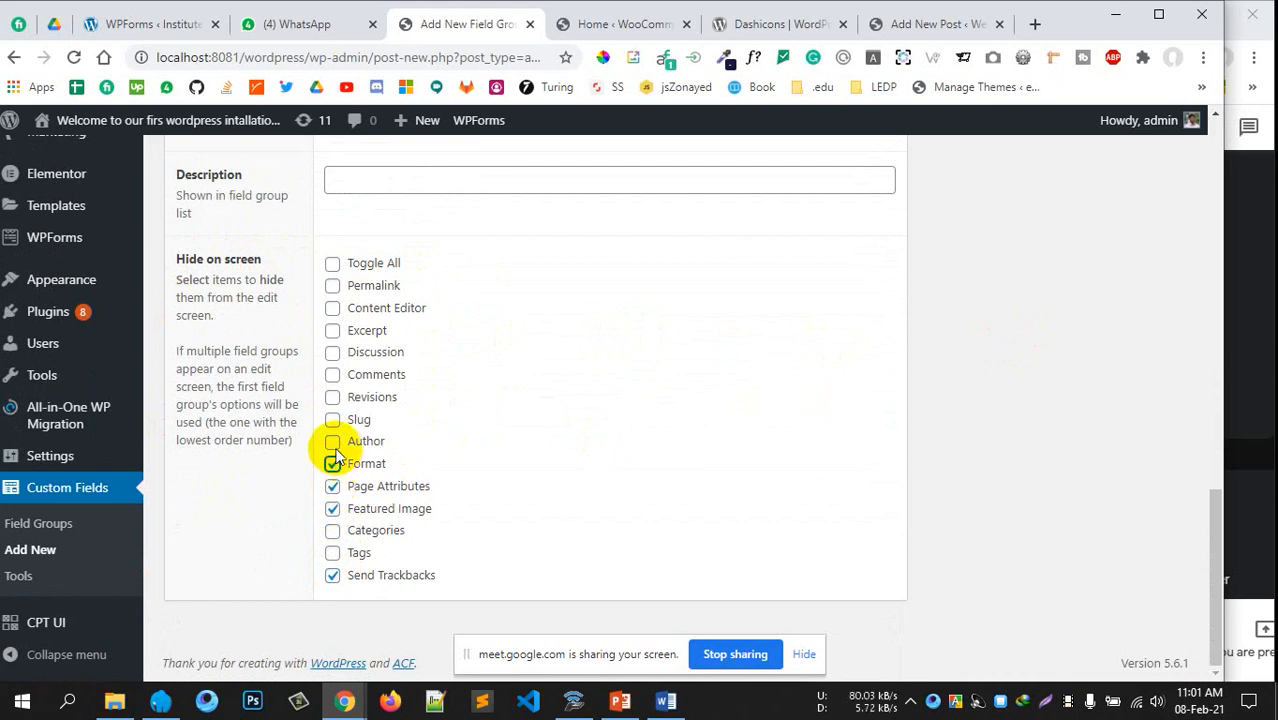
click(333, 442)
click(333, 397)
click(333, 375)
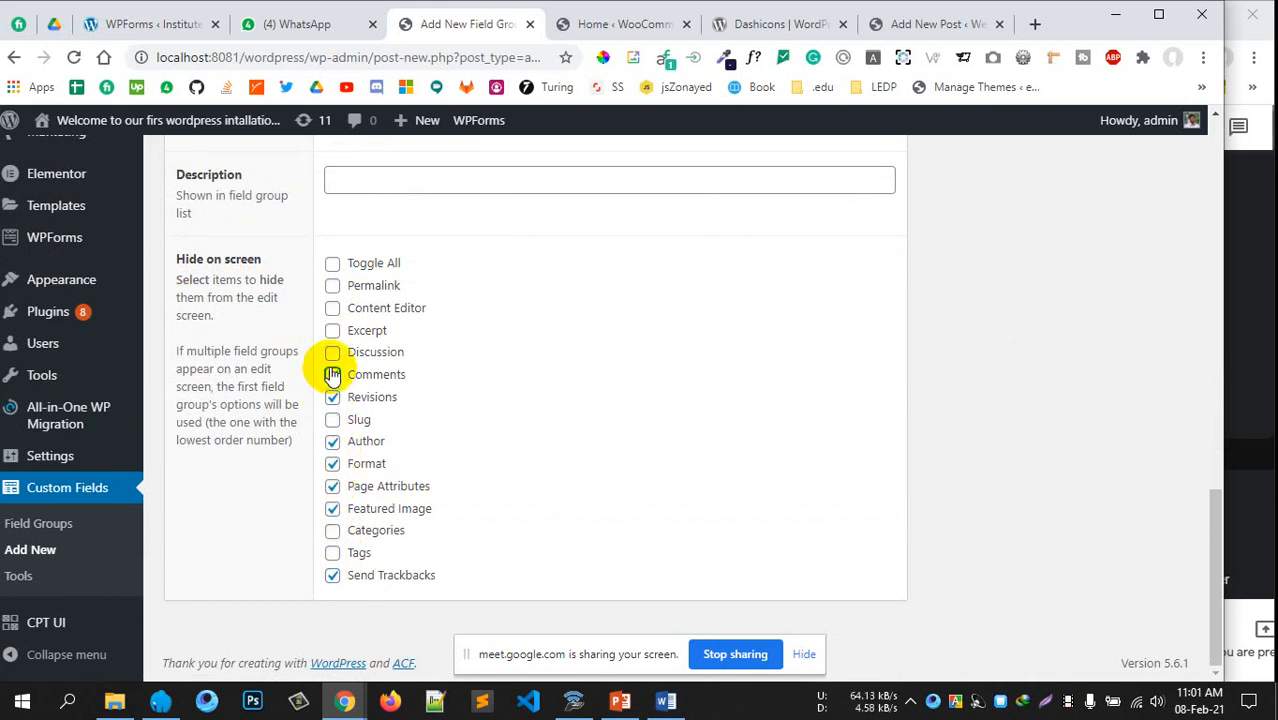
click(333, 352)
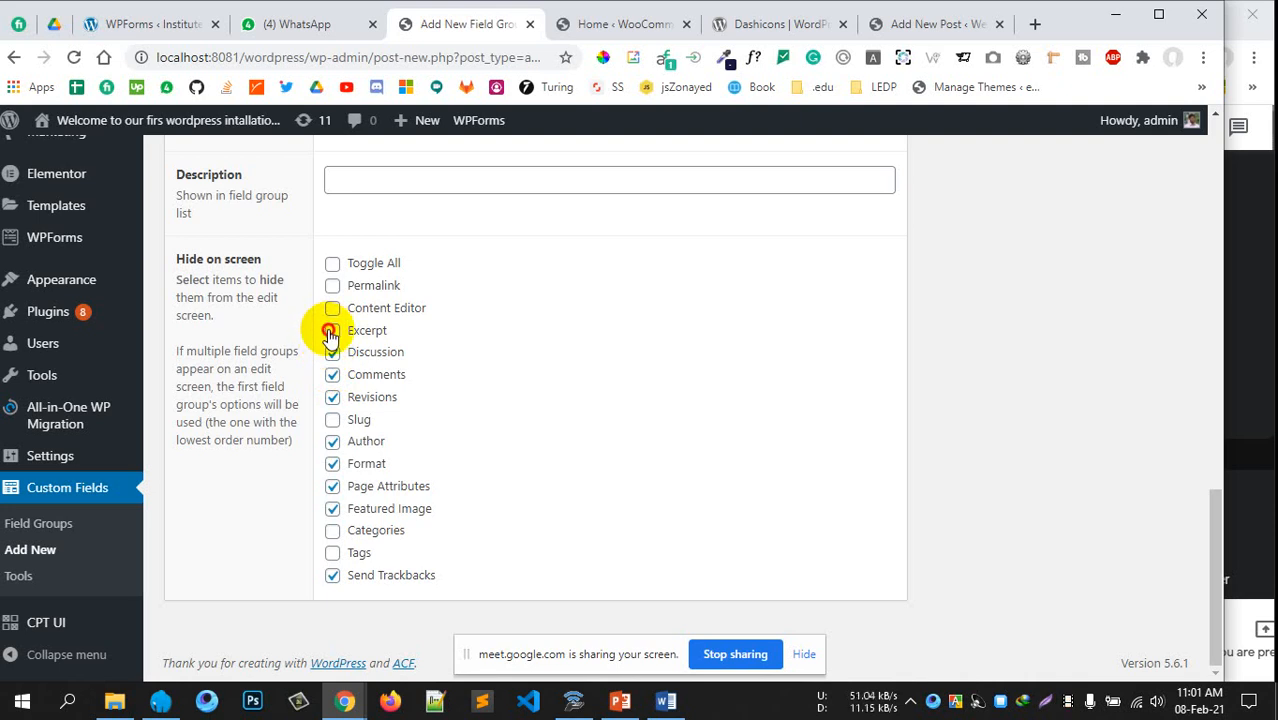
click(331, 331)
click(332, 308)
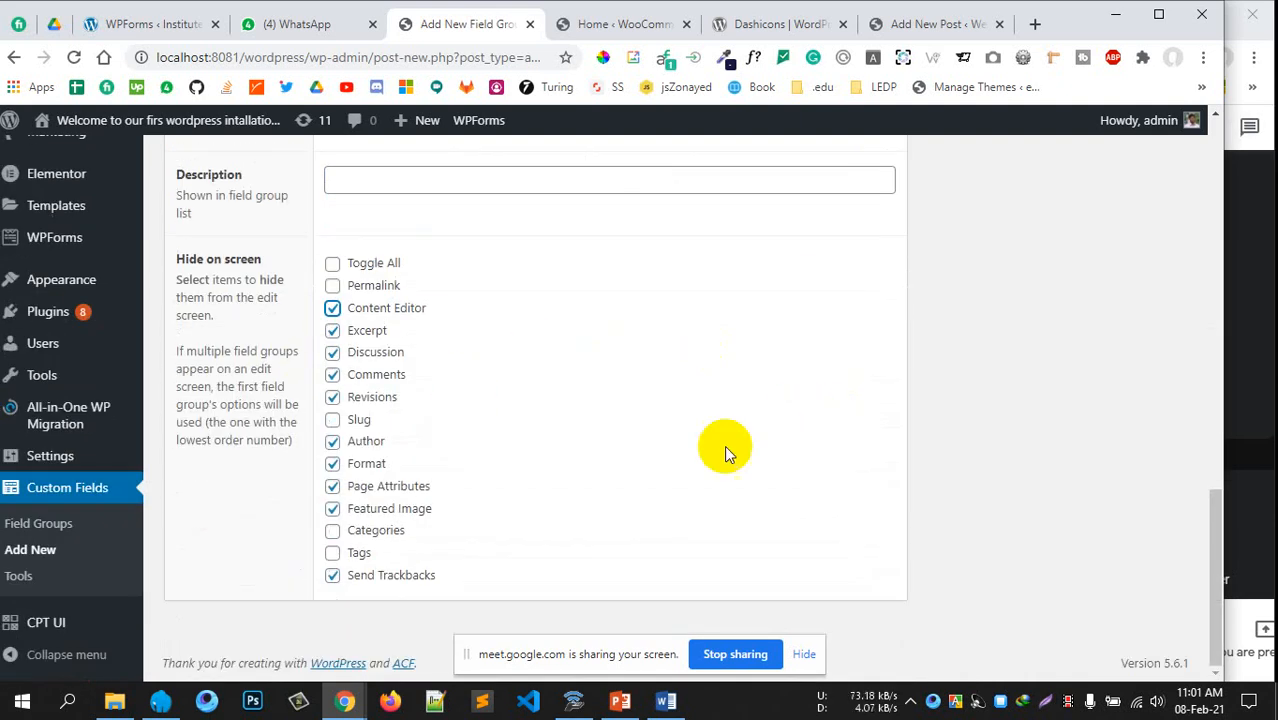
scroll(724, 445, up, 15)
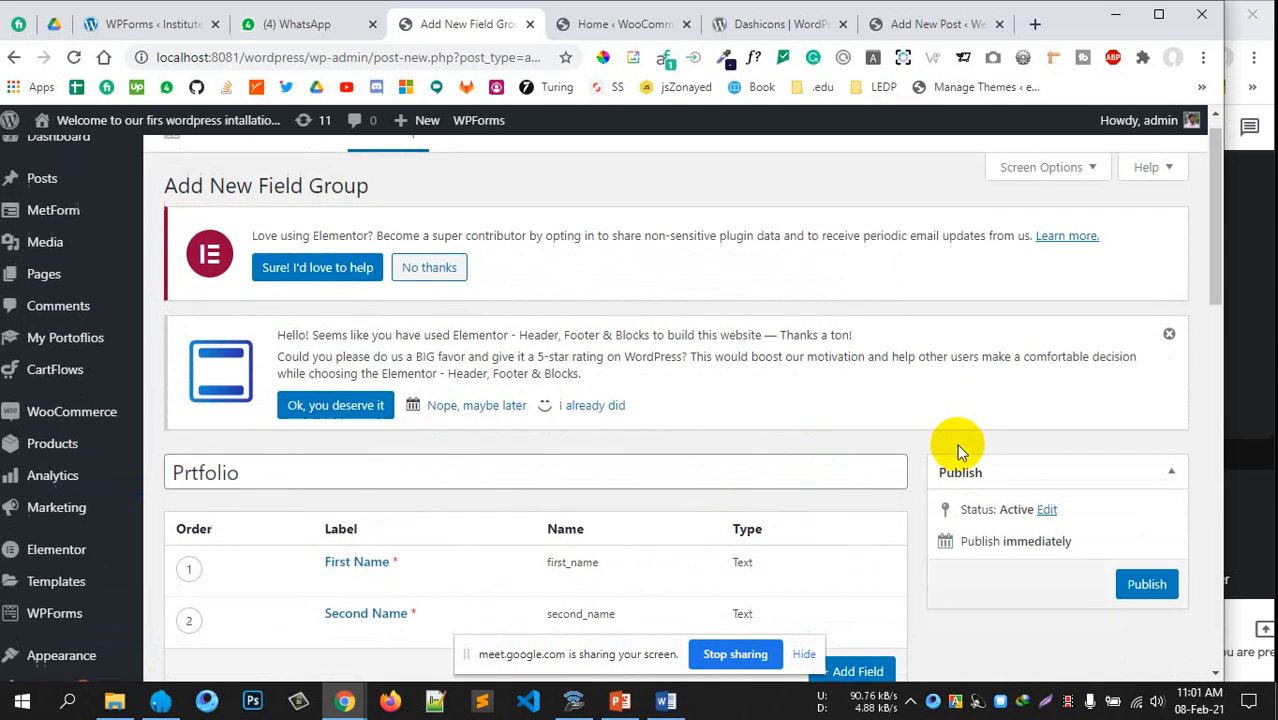
Publish the Prtfolio field group and close the Dashicons and extra Add New Post pages
scroll(957, 444, down, 2)
click(1146, 423)
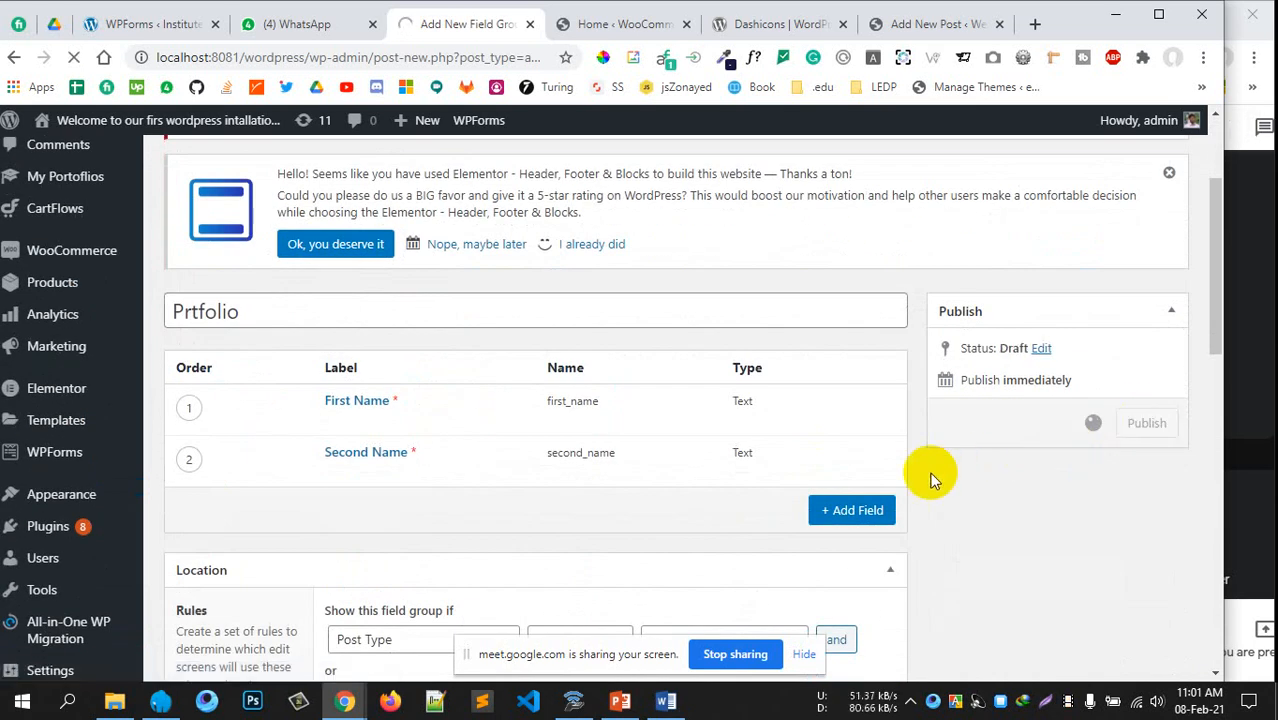
click(843, 24)
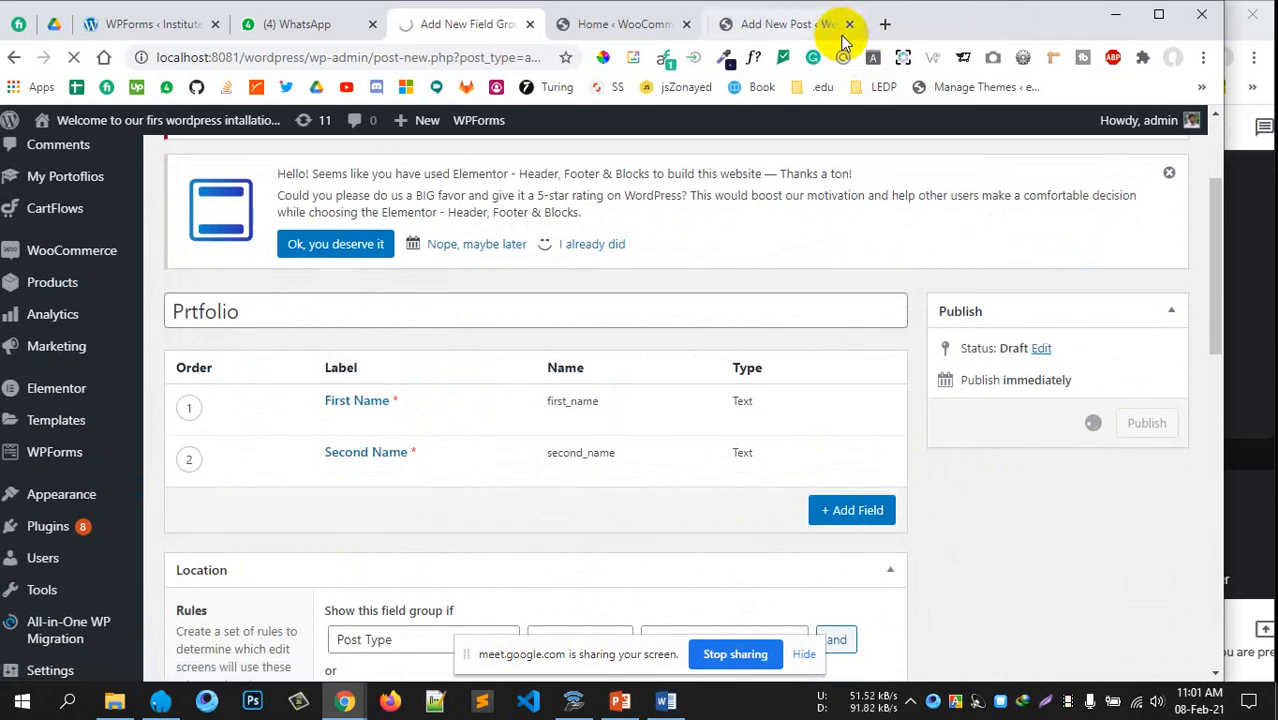
click(842, 24)
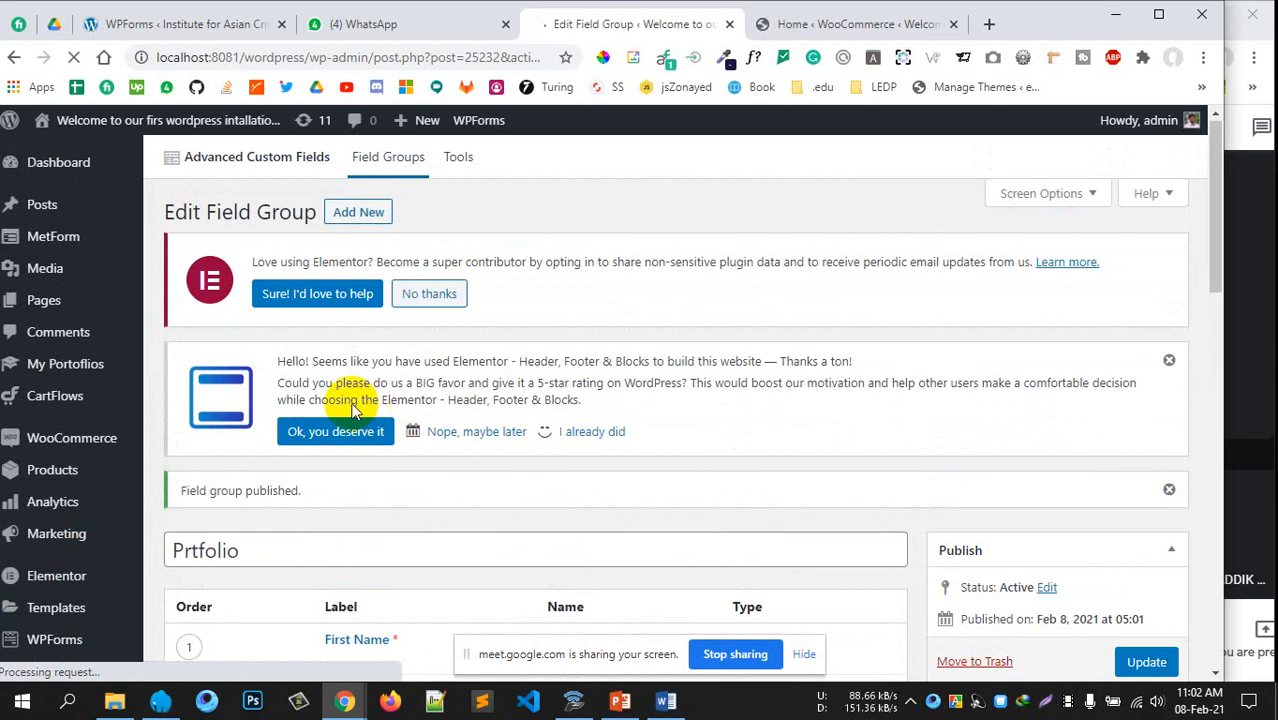
Open My Portfolios > Add New Portfolio in a new tab and switch to it
scroll(314, 406, down, 2)
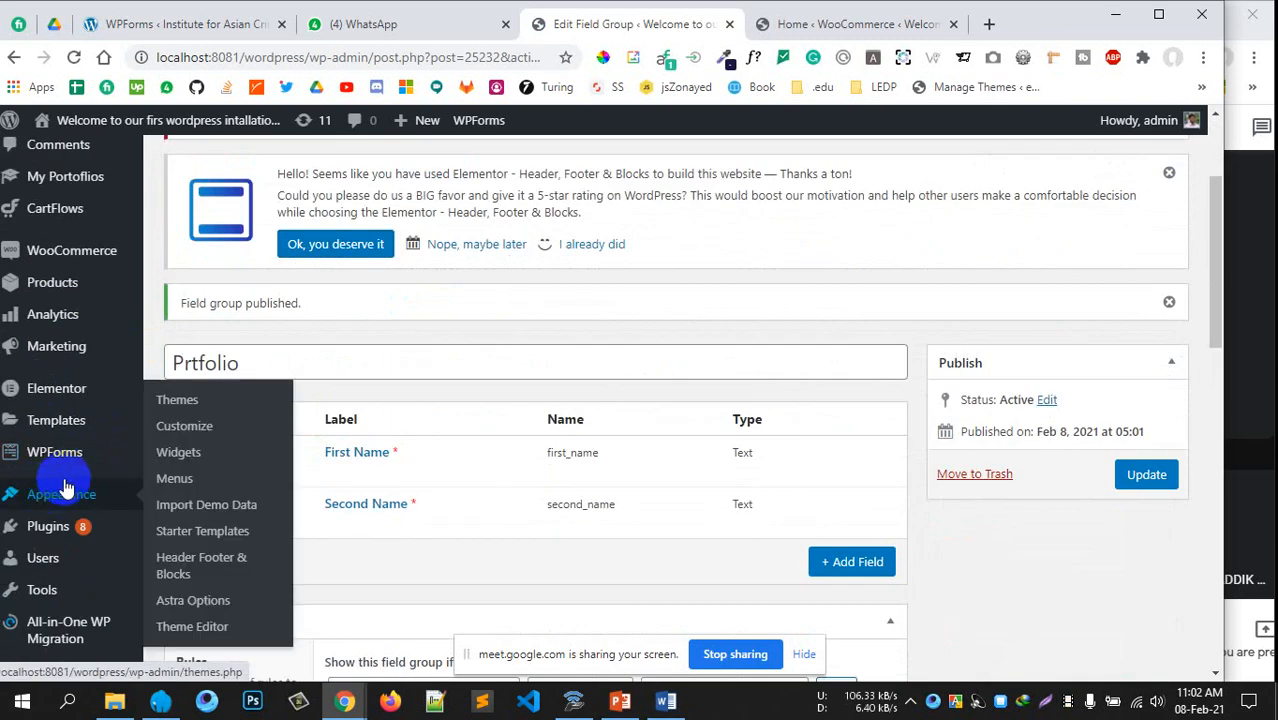
scroll(68, 401, up, 1)
scroll(68, 401, up, 2)
mouse_move(57, 365)
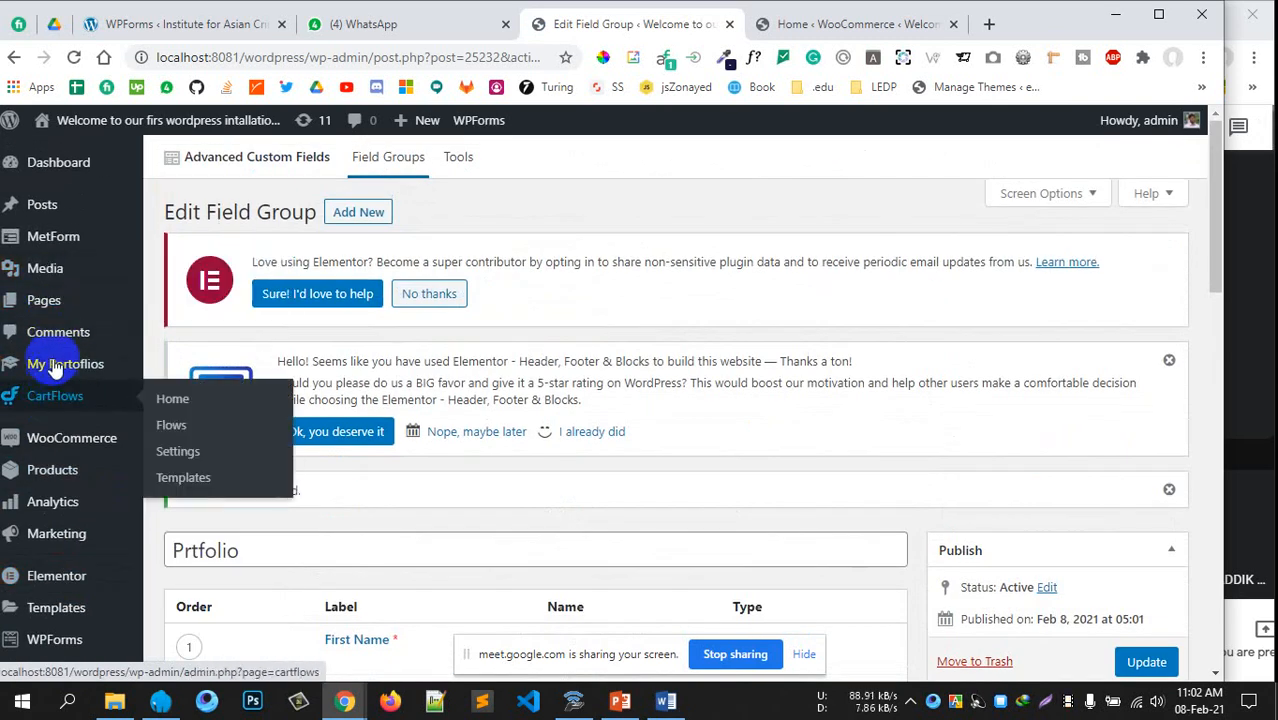
middle_click(240, 393)
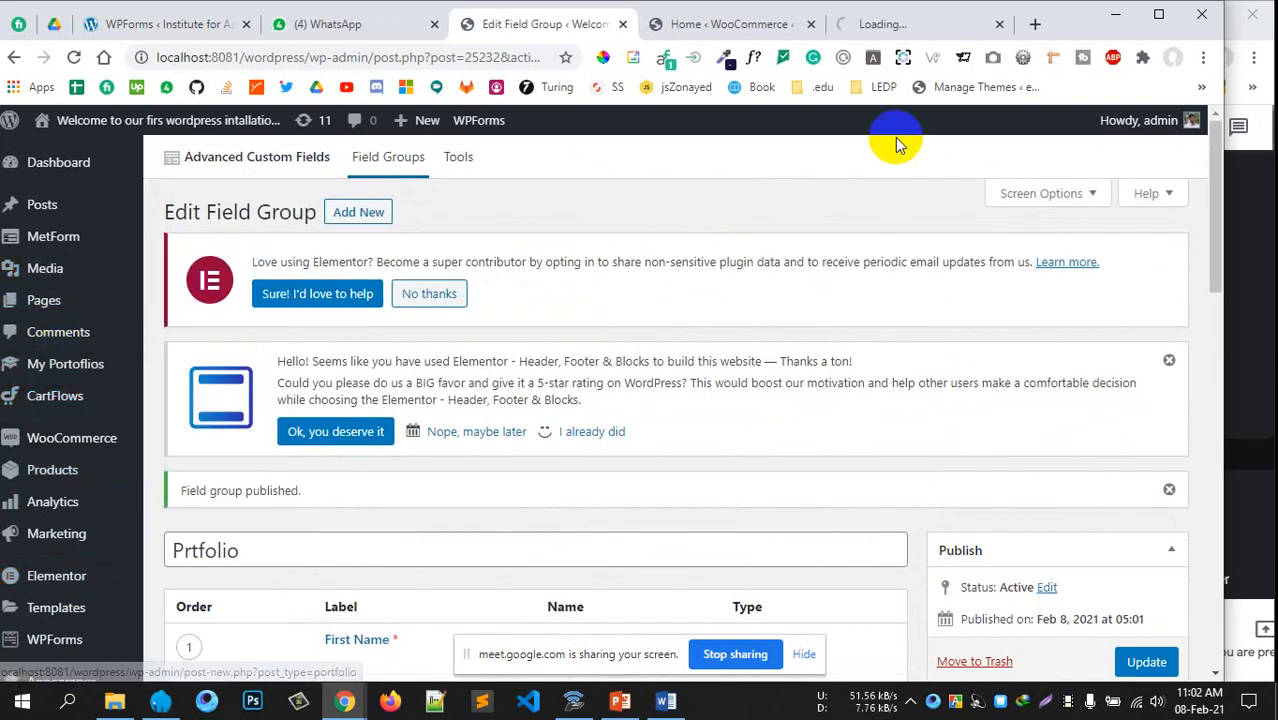
click(898, 26)
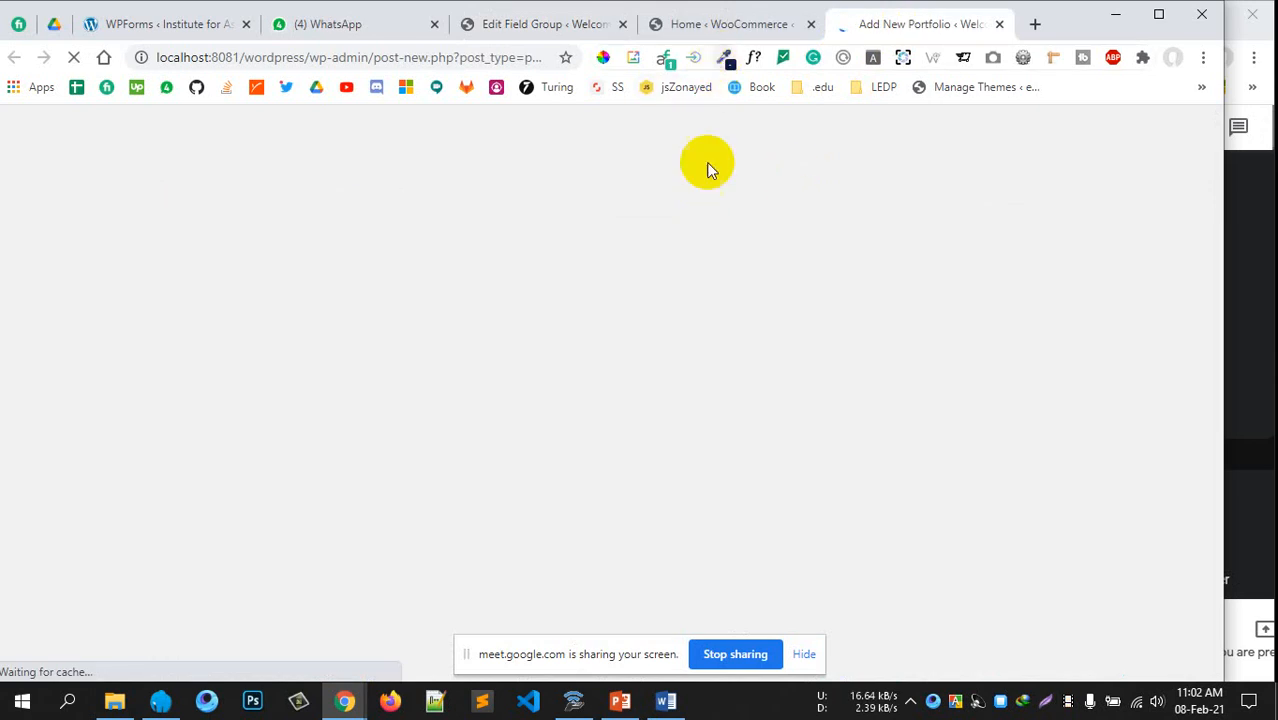
Check the First Name and Second Name fields and instructions, then return to the field group editor
scroll(736, 345, down, 3)
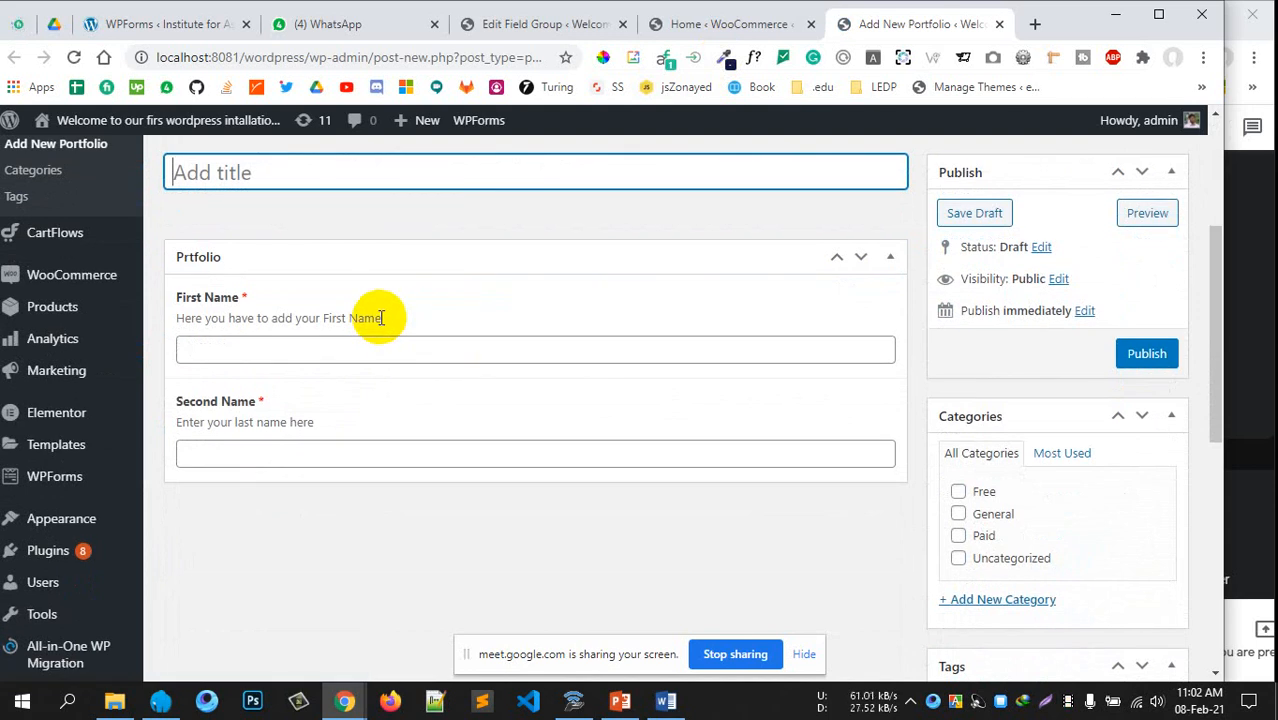
drag(196, 318, 384, 318)
scroll(522, 312, up, 1)
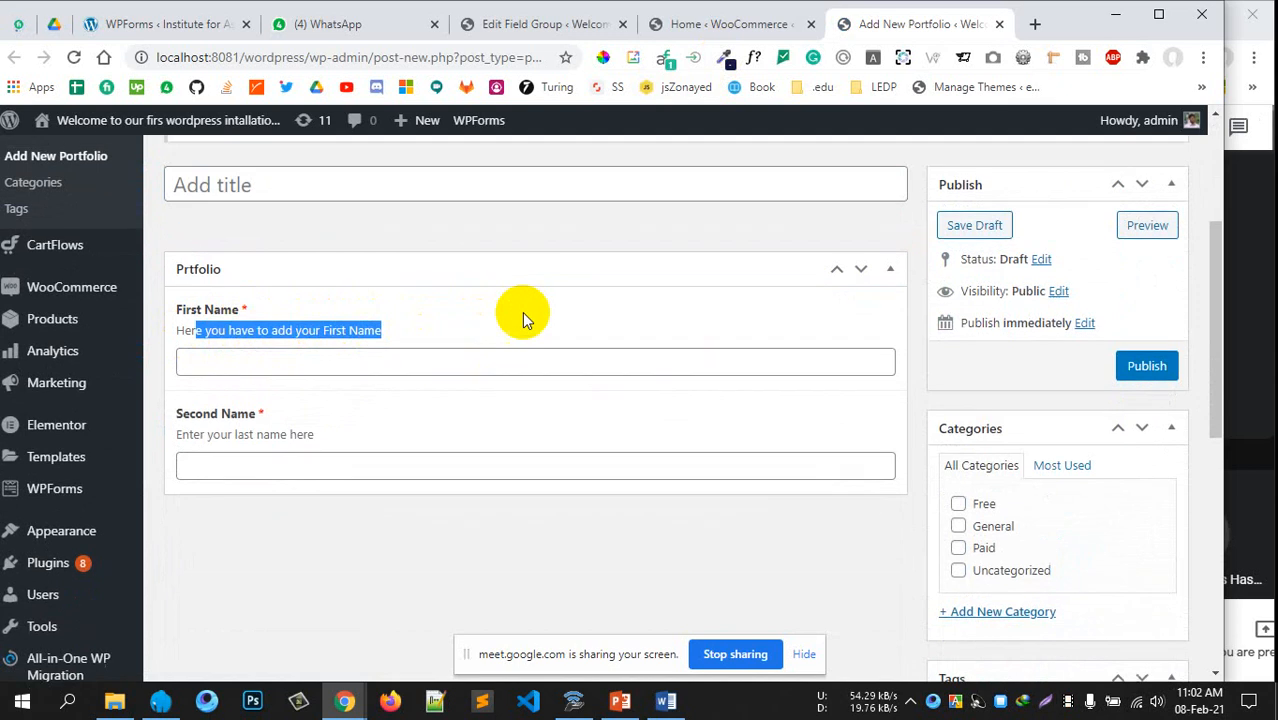
scroll(522, 312, down, 1)
click(429, 316)
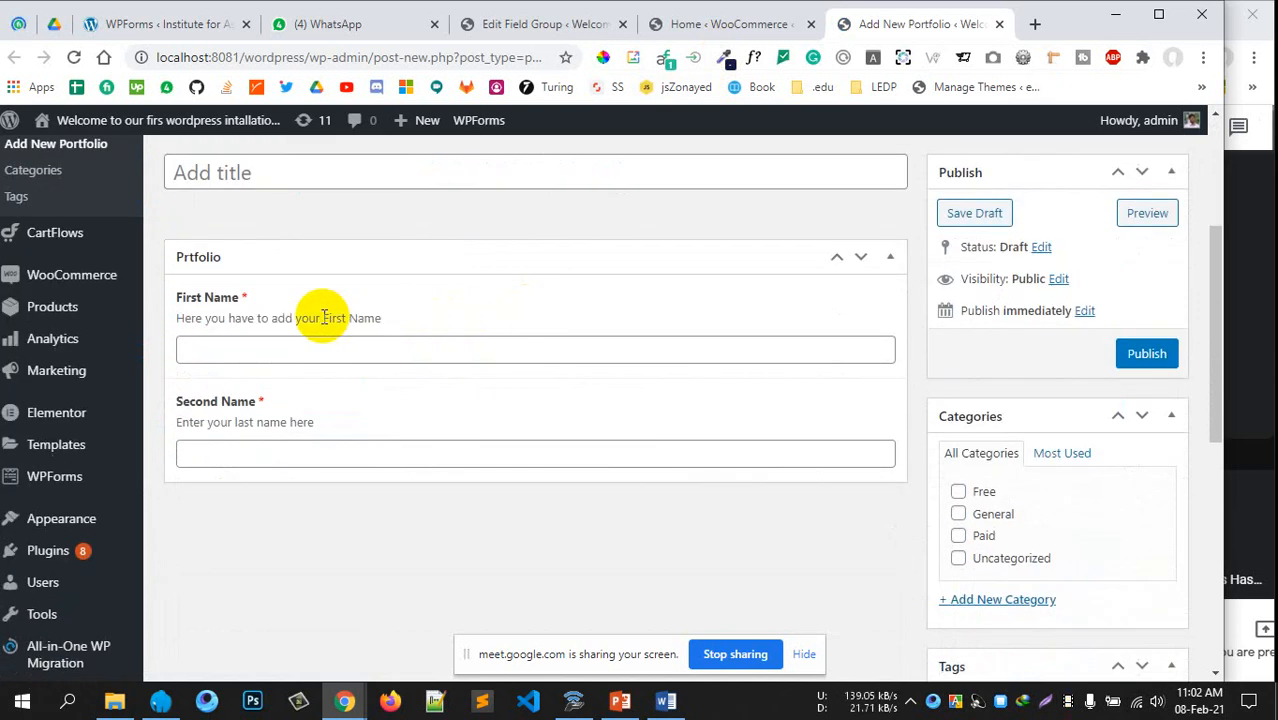
drag(186, 318, 374, 318)
scroll(491, 320, up, 1)
scroll(491, 314, down, 1)
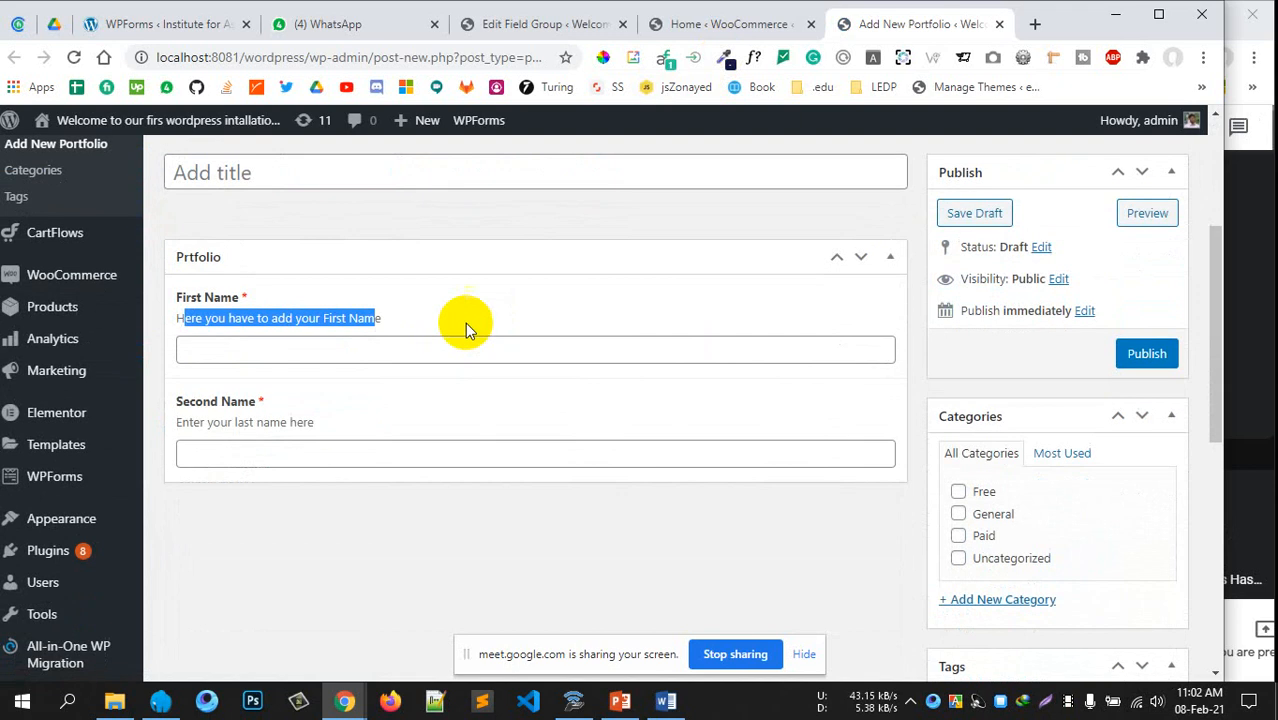
click(234, 452)
click(312, 349)
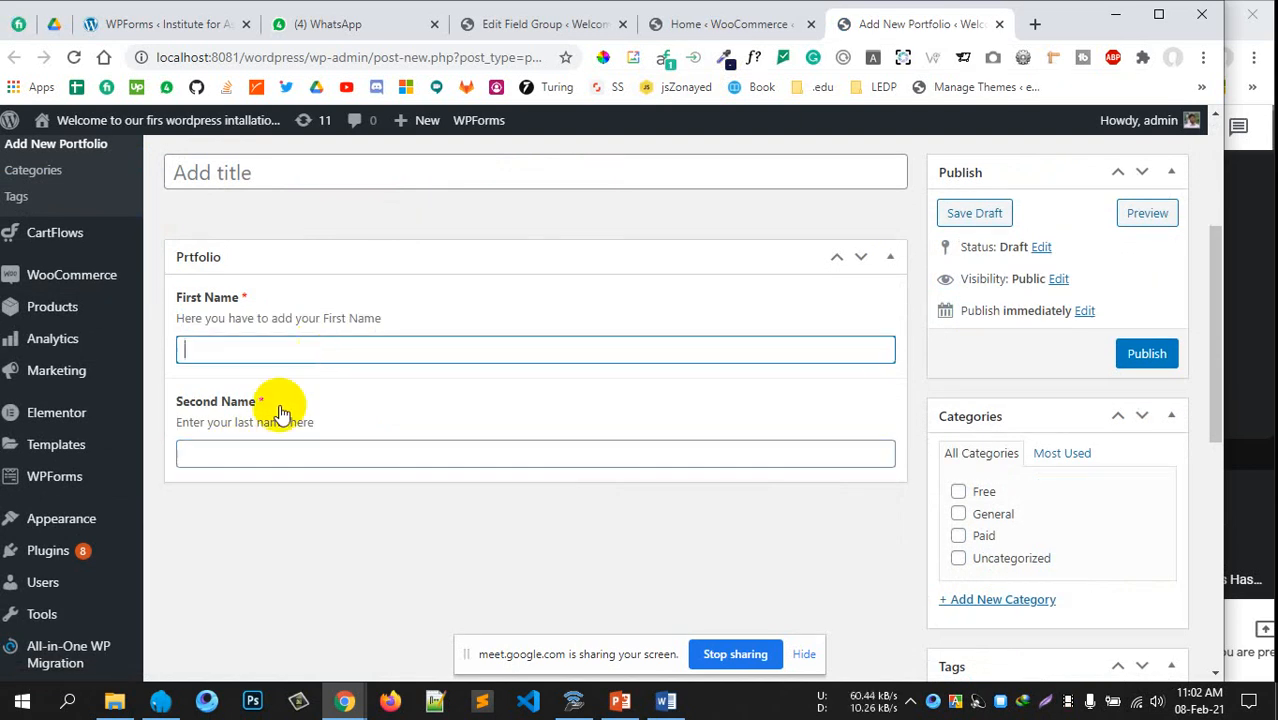
click(282, 452)
scroll(460, 378, up, 1)
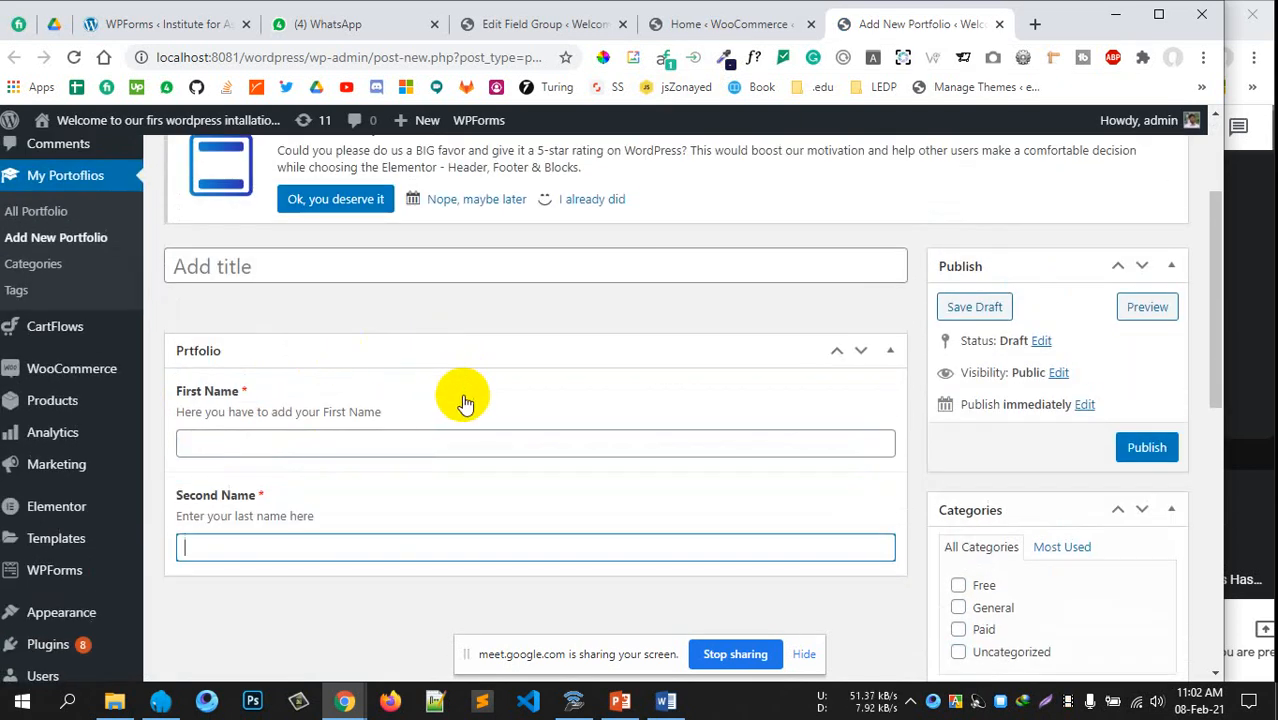
click(690, 24)
click(533, 34)
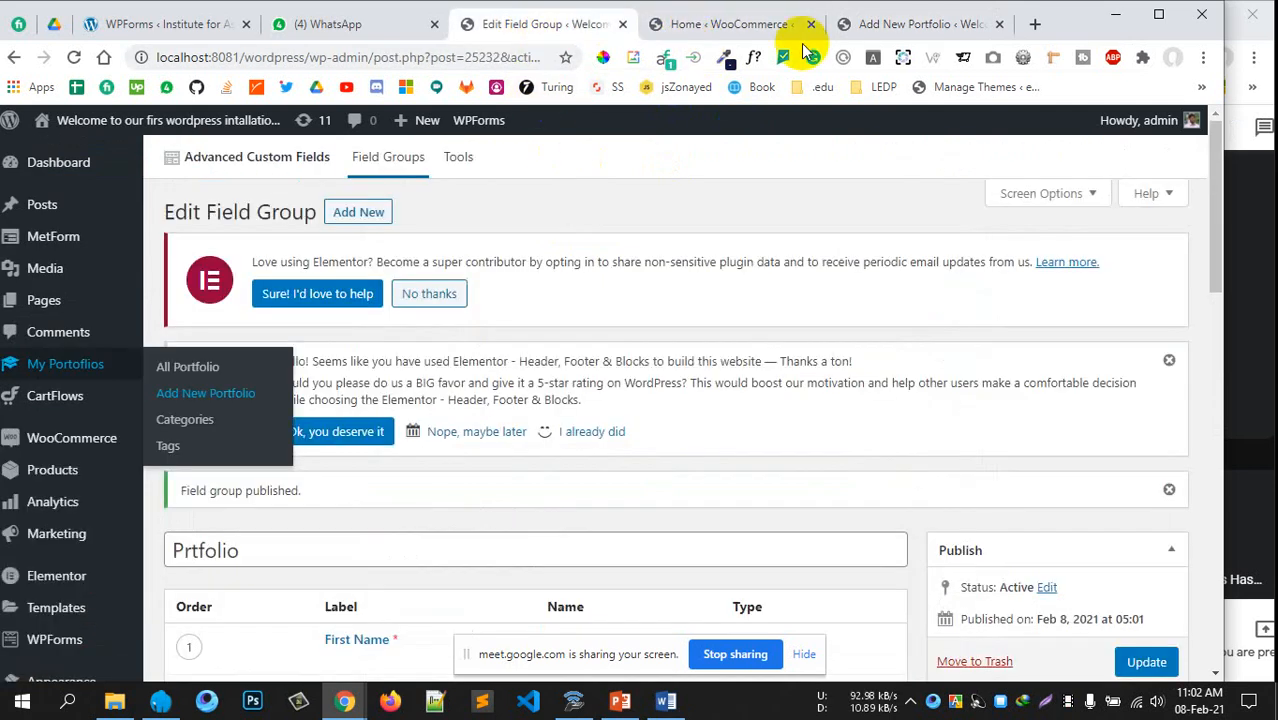
Add an Image field labelled 'Proflie Picture' to the group
click(811, 24)
scroll(556, 285, down, 5)
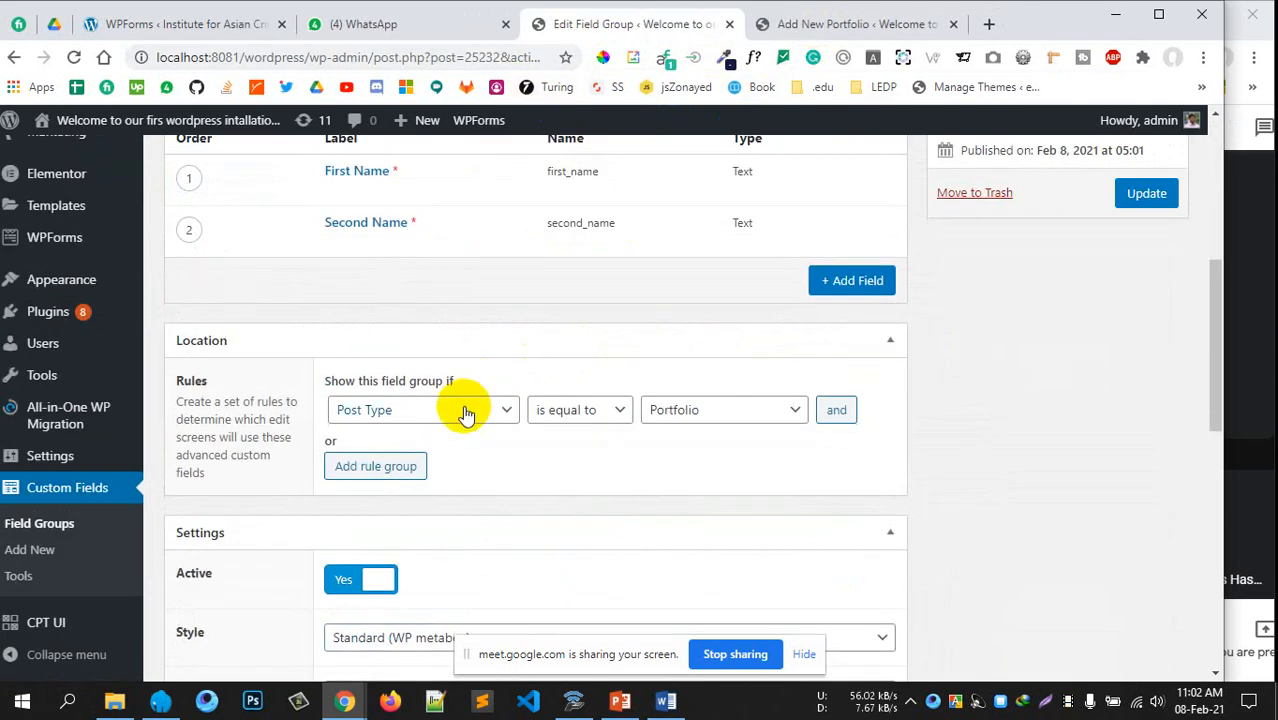
click(847, 276)
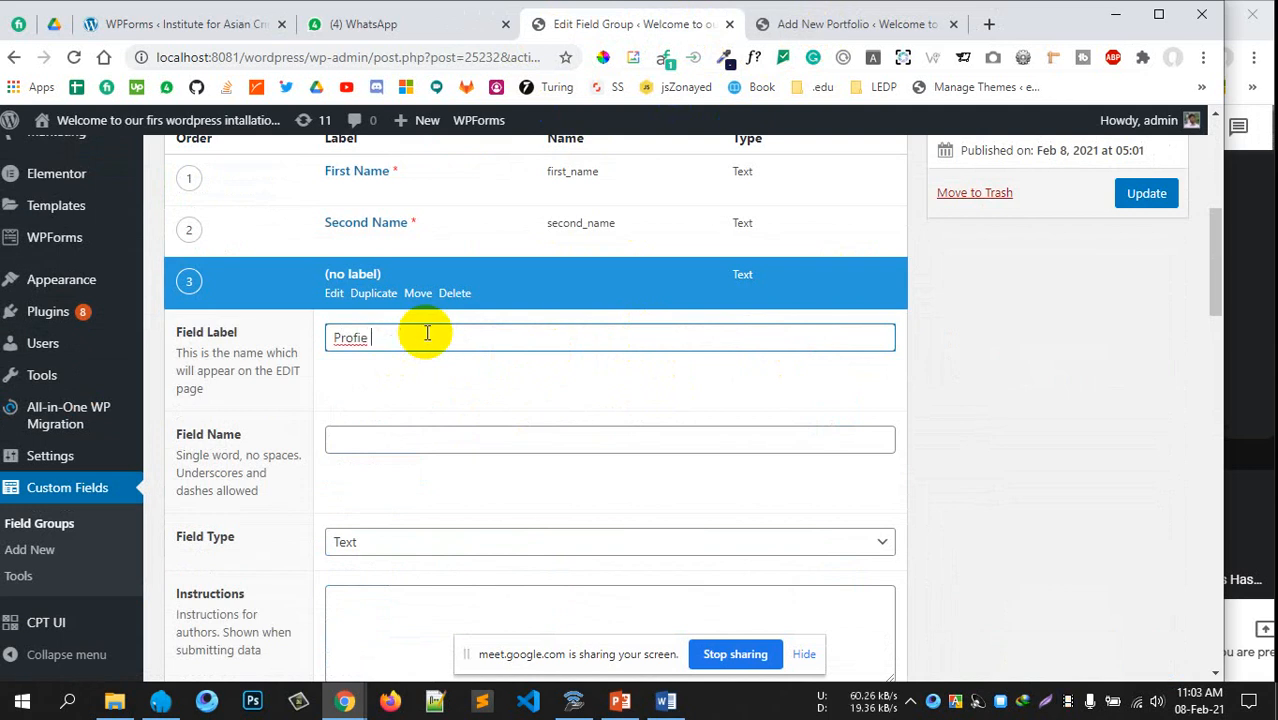
text(Profie Picture)
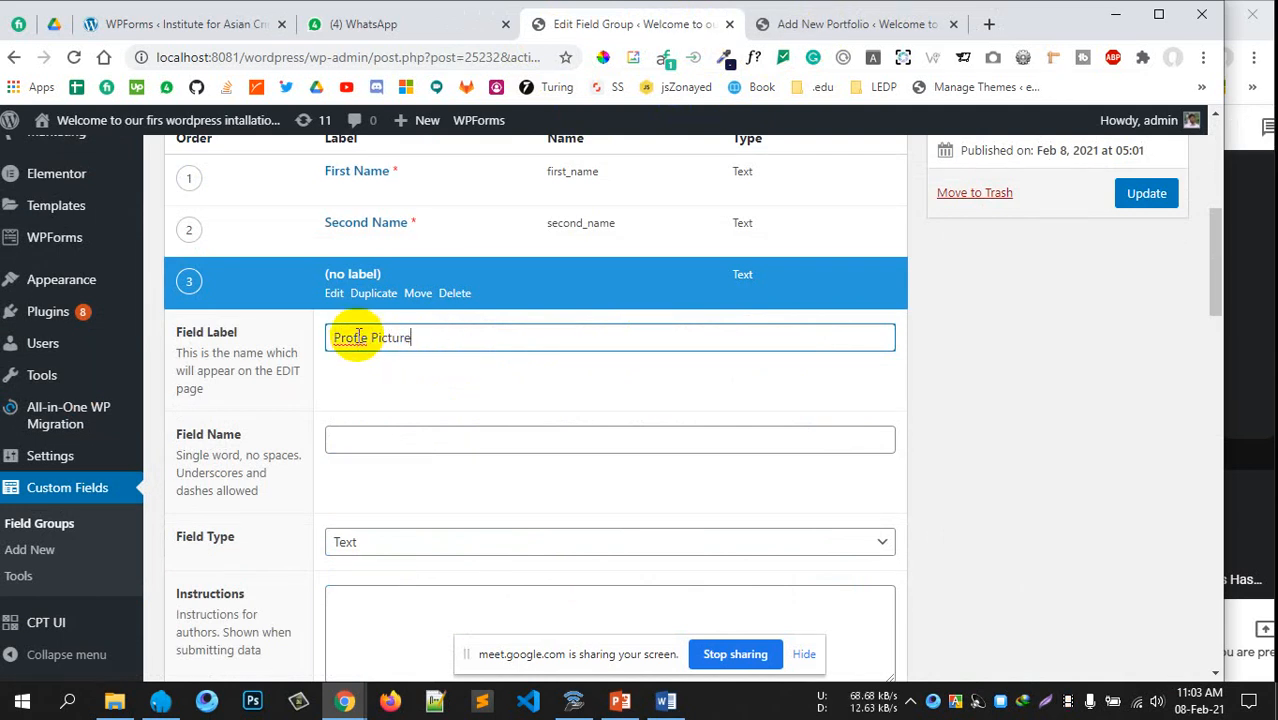
text(l)
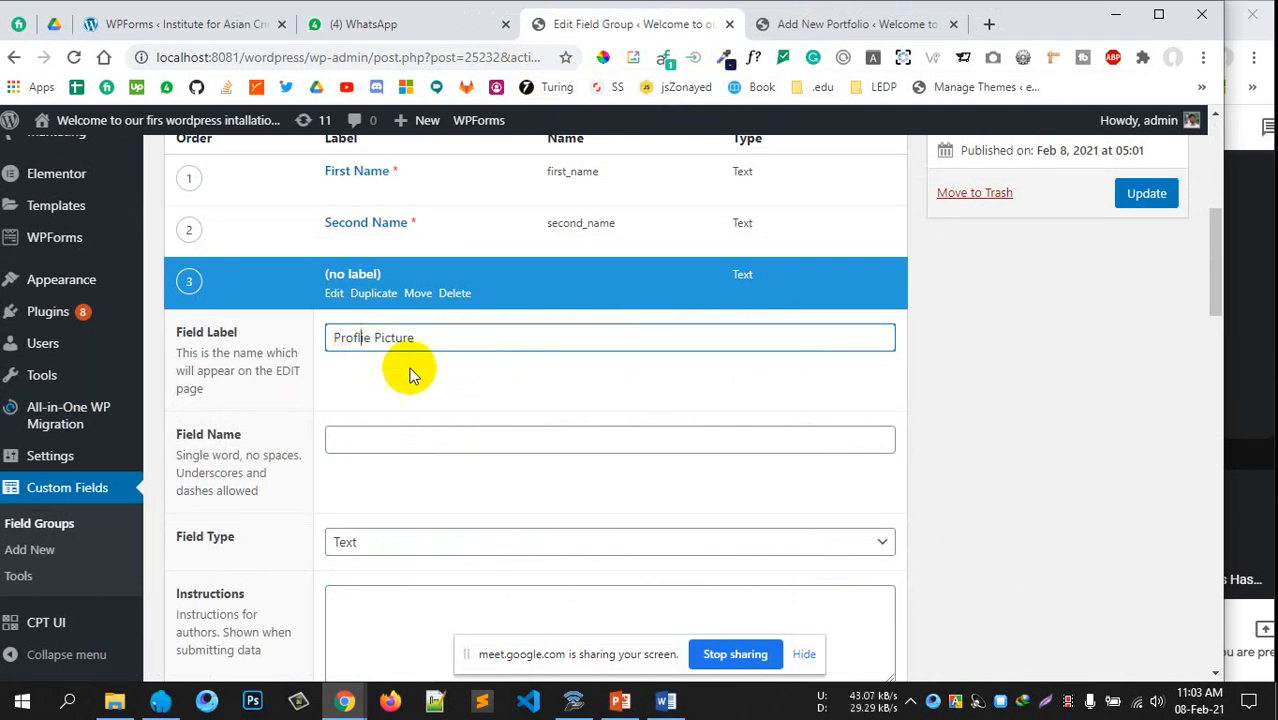
click(528, 374)
scroll(442, 394, down, 1)
scroll(422, 419, down, 1)
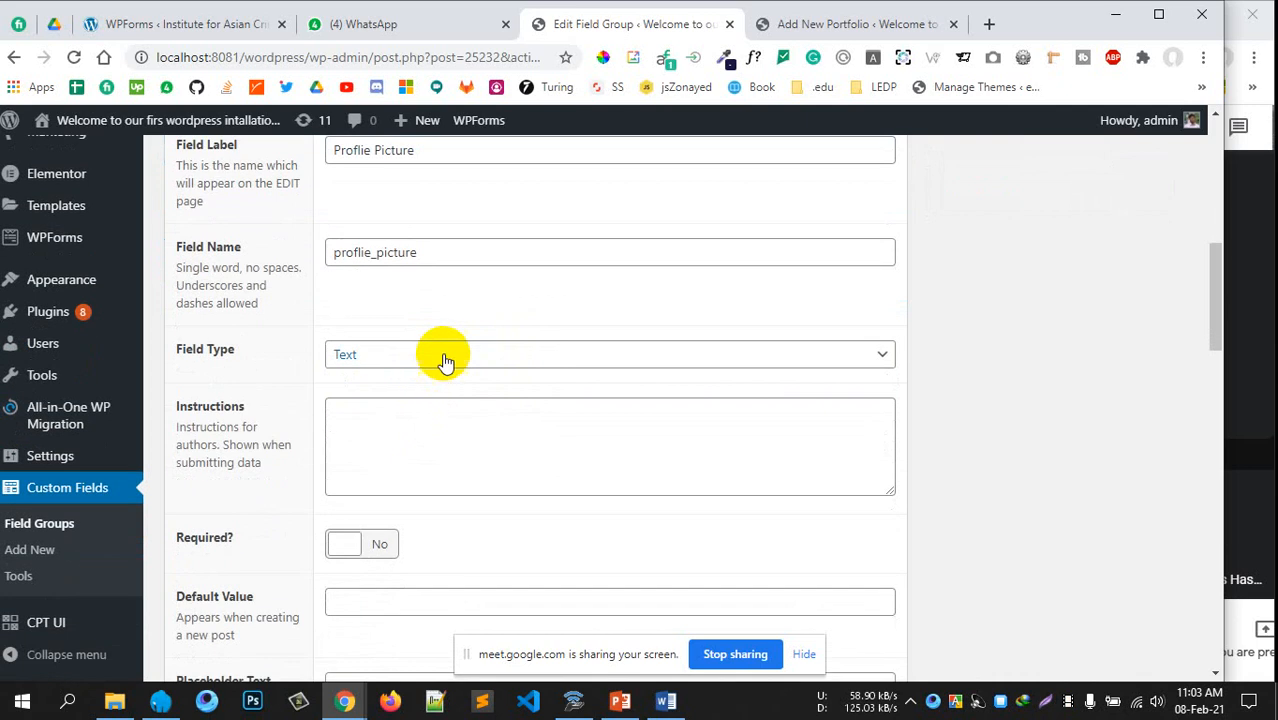
click(442, 360)
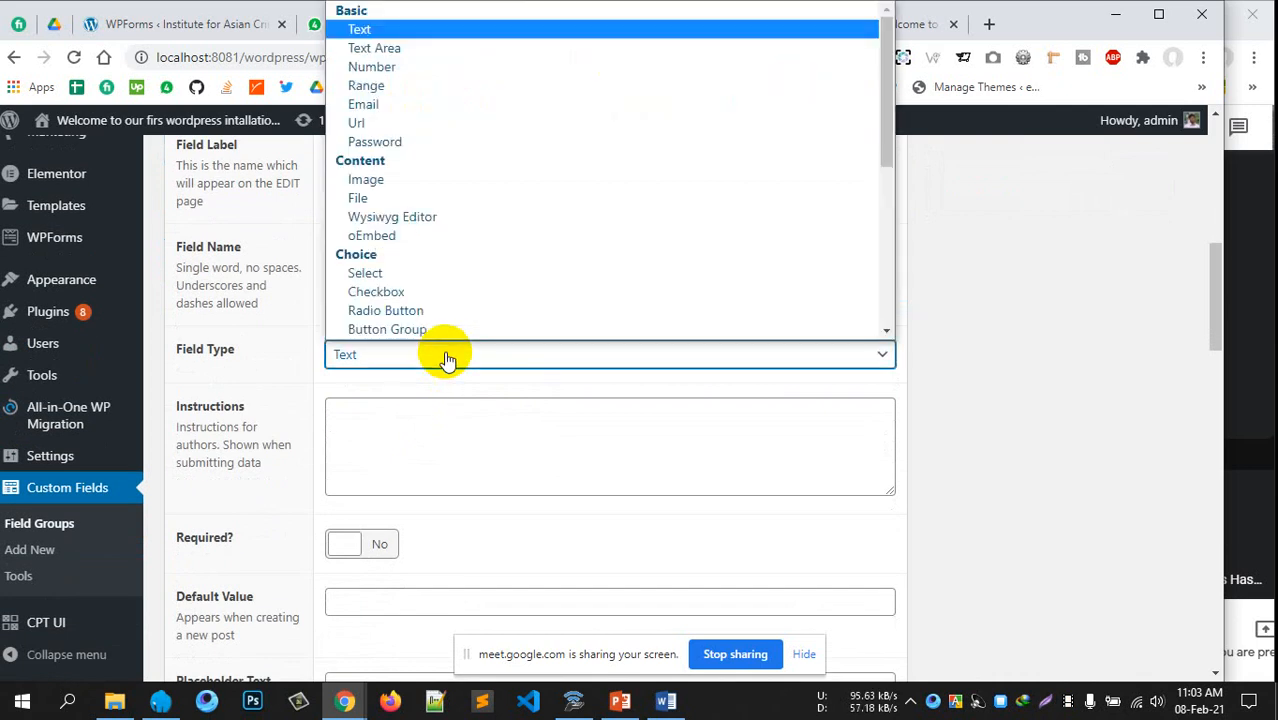
click(371, 178)
Give Proflie Picture instructions, make it required with Image URL return format, and preview the portfolio page
scroll(597, 375, down, 1)
click(502, 339)
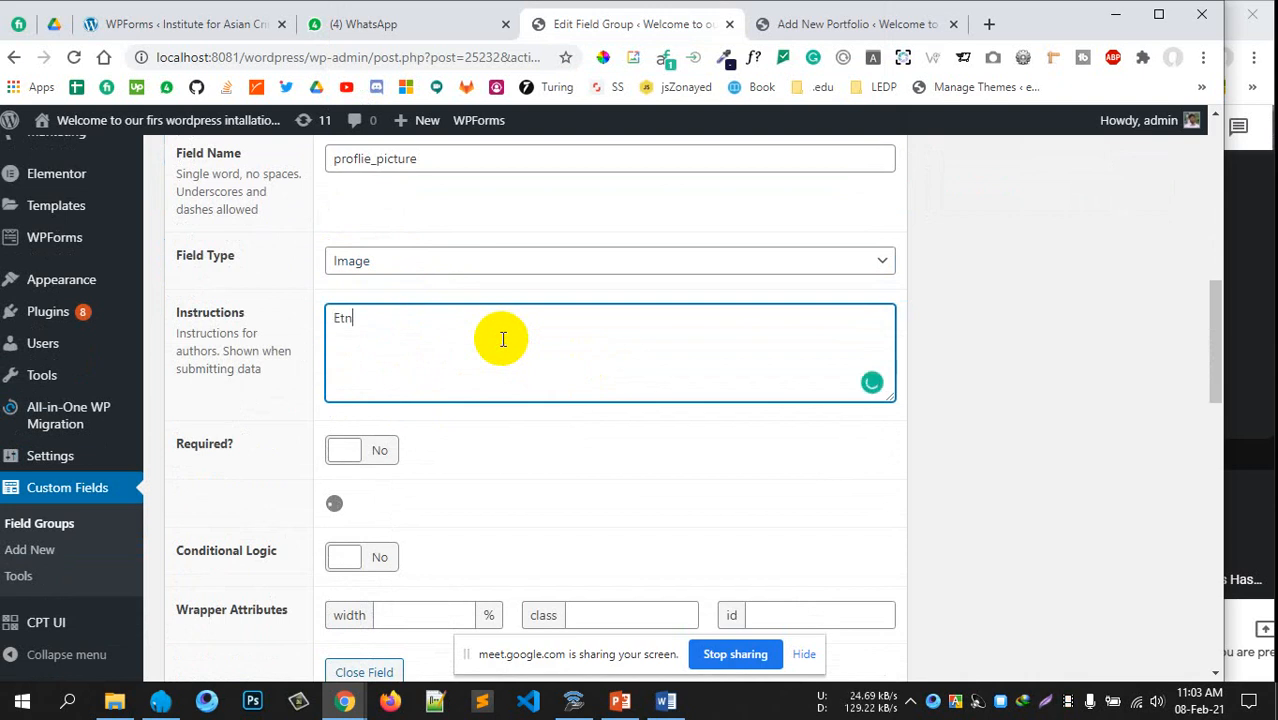
text(Enter your profile picture here)
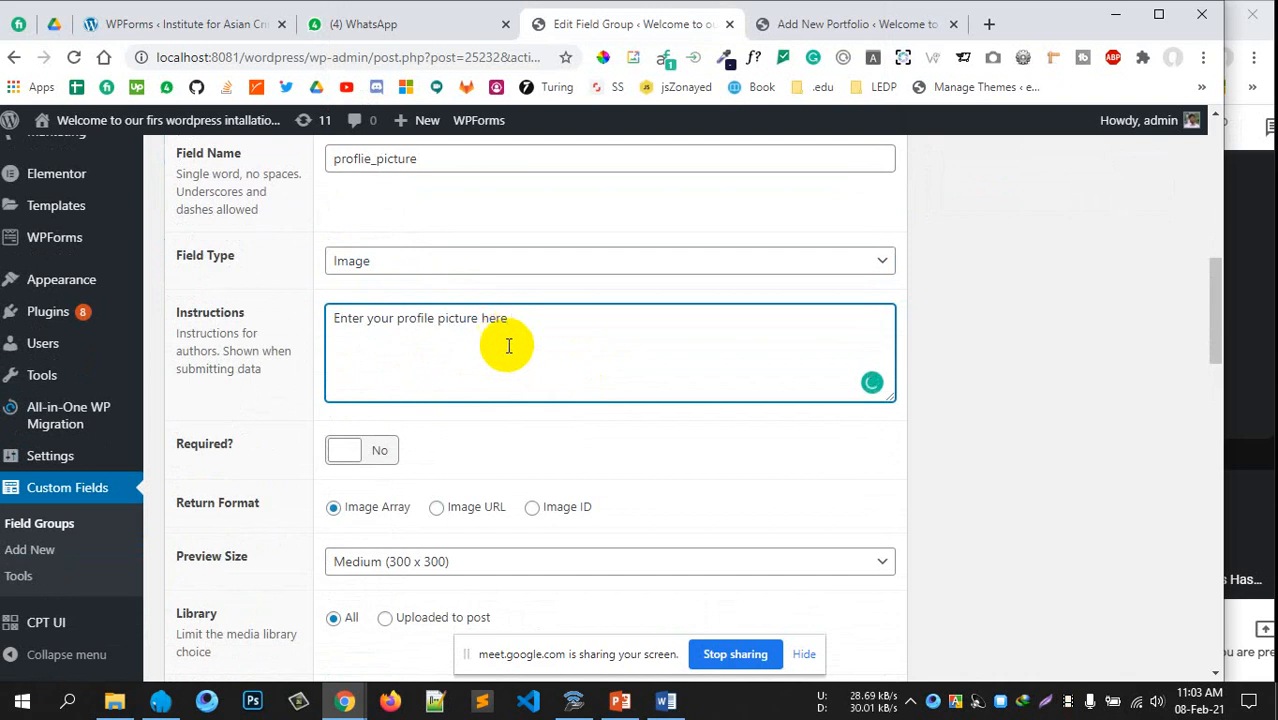
scroll(450, 350, down, 1)
click(378, 357)
scroll(670, 355, down, 1)
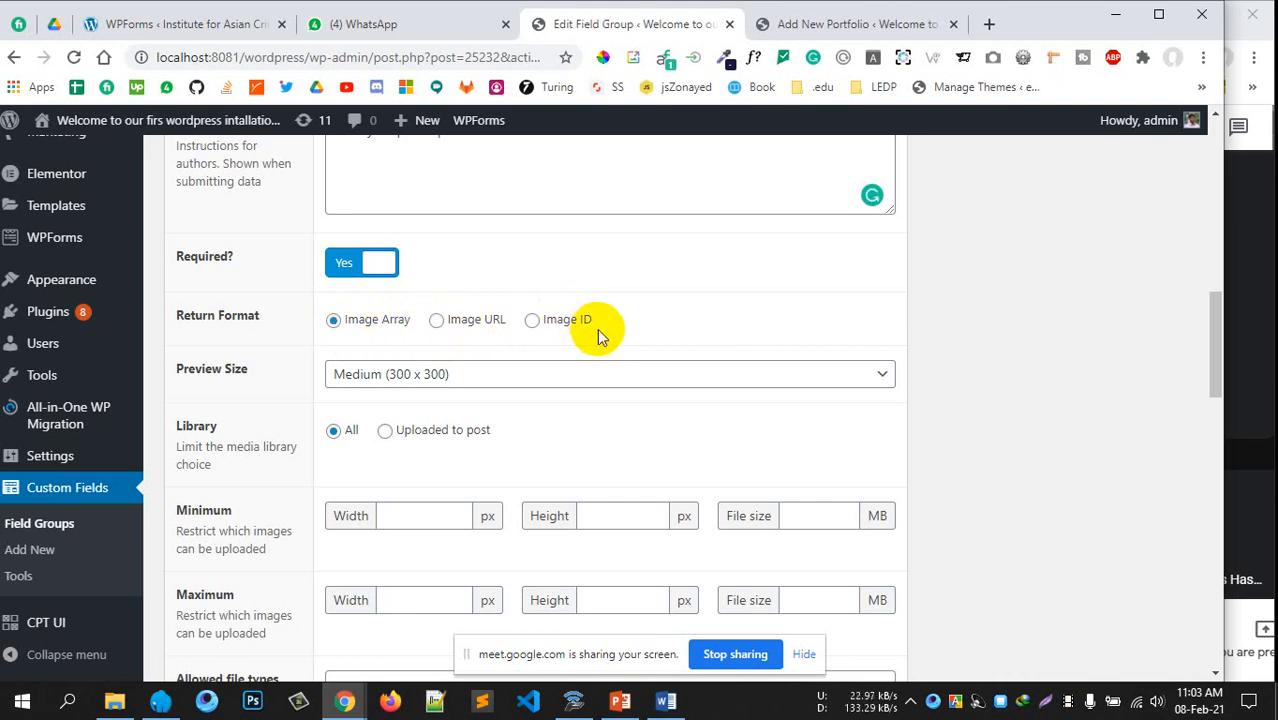
click(437, 320)
scroll(605, 360, down, 2)
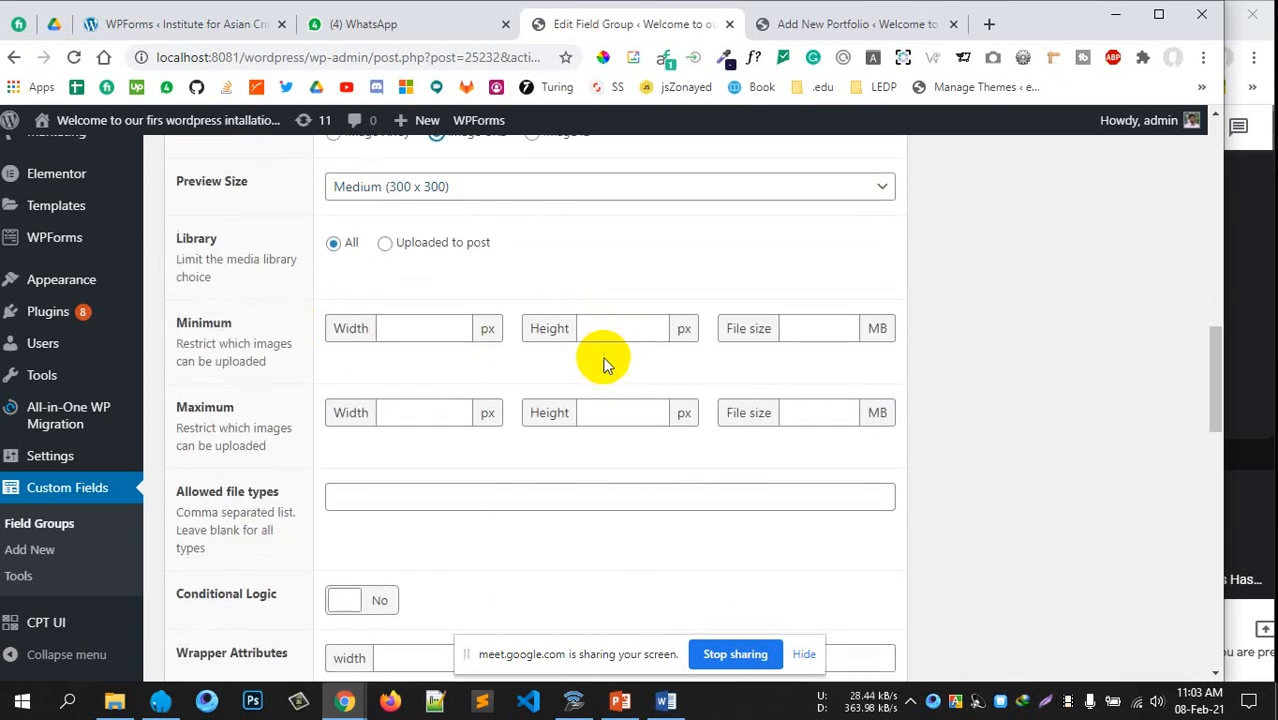
scroll(570, 345, up, 1)
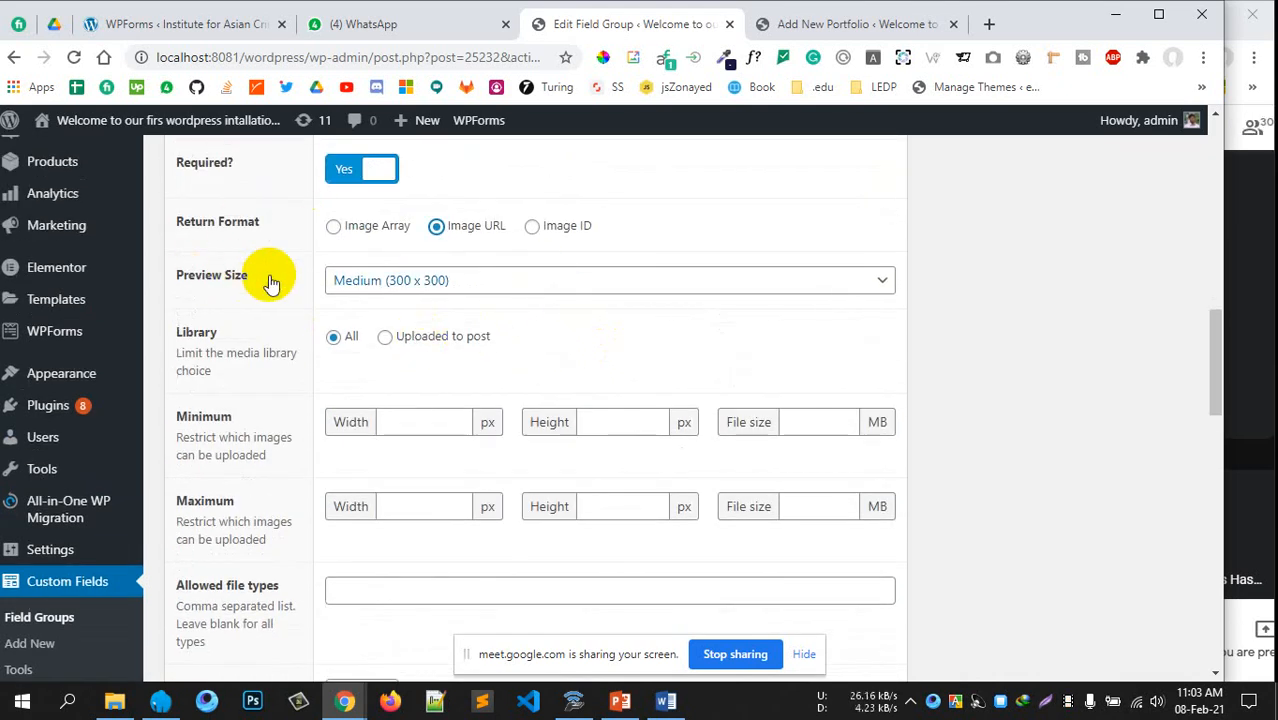
click(836, 26)
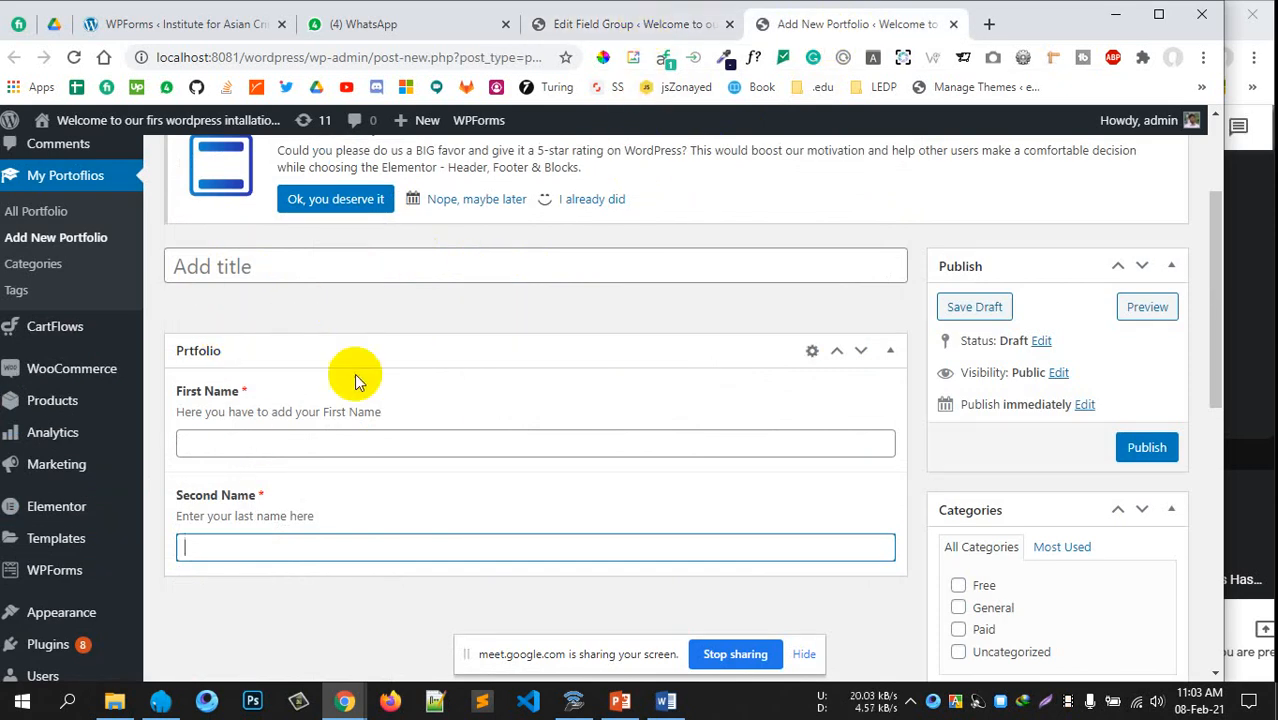
click(646, 24)
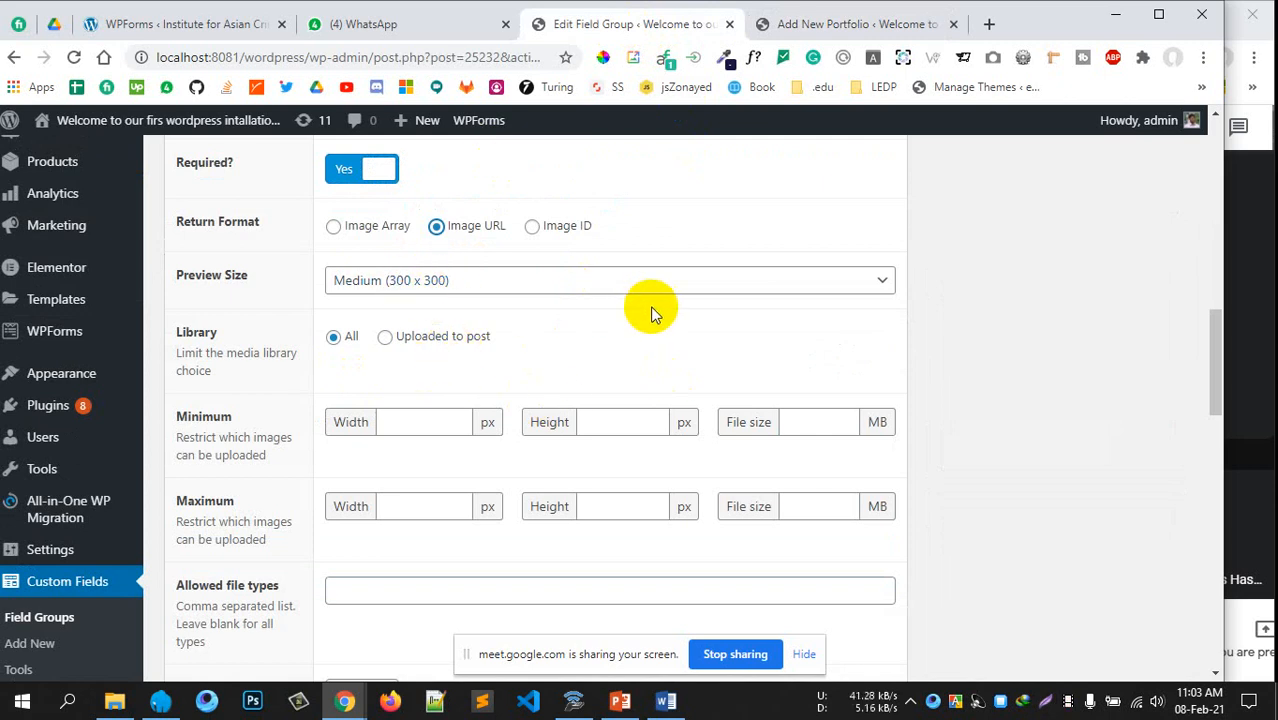
Set the minimum image width and height to 200 px and minimum file size to .2 MB
scroll(652, 308, down, 1)
scroll(546, 260, down, 2)
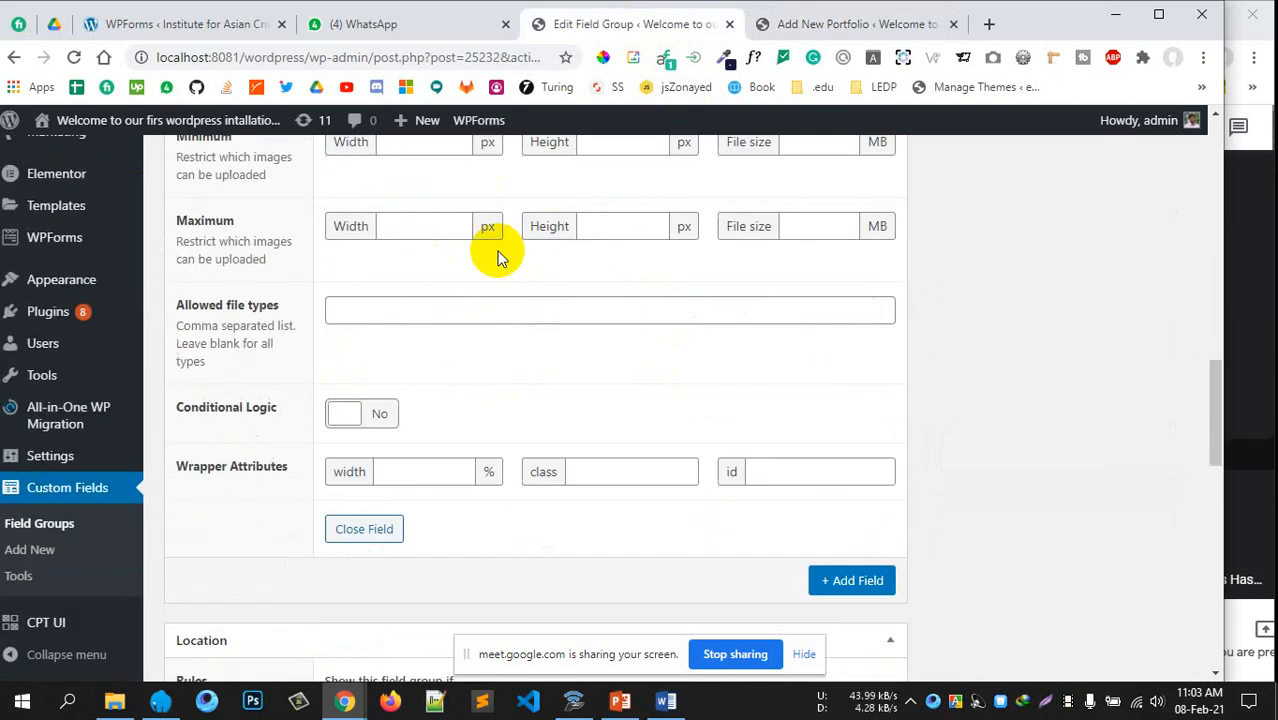
scroll(485, 228, up, 1)
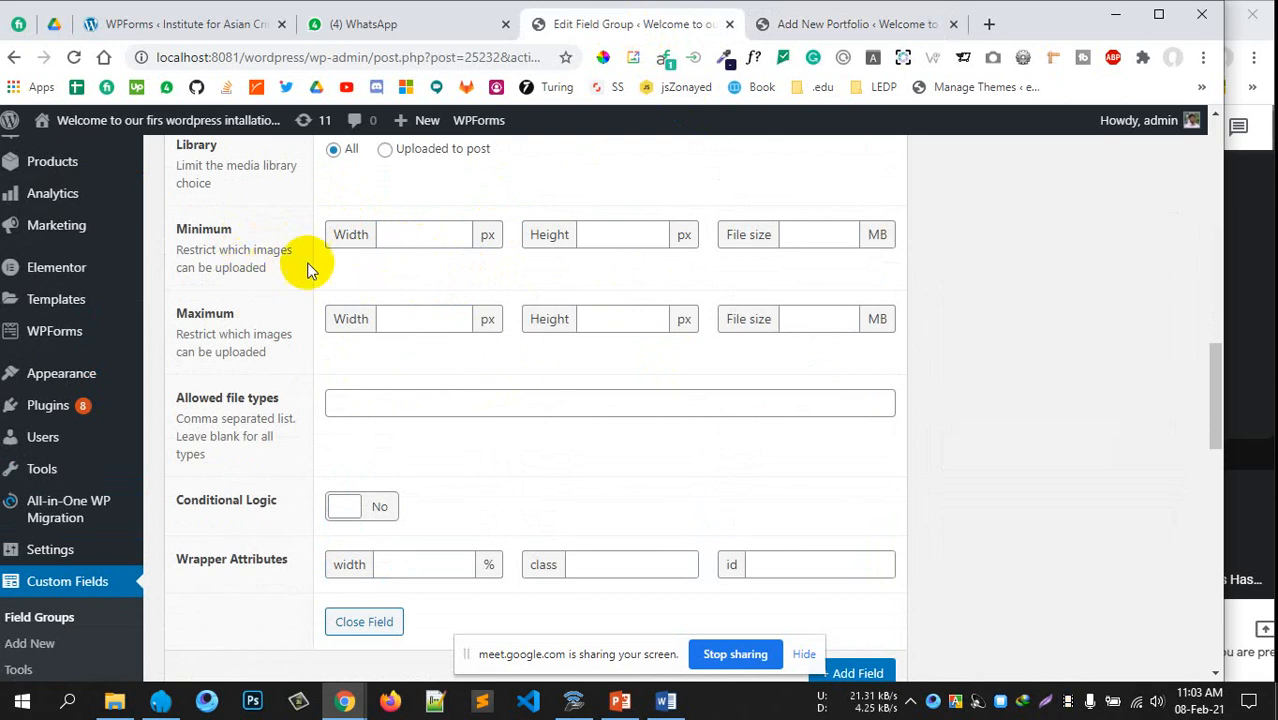
click(422, 238)
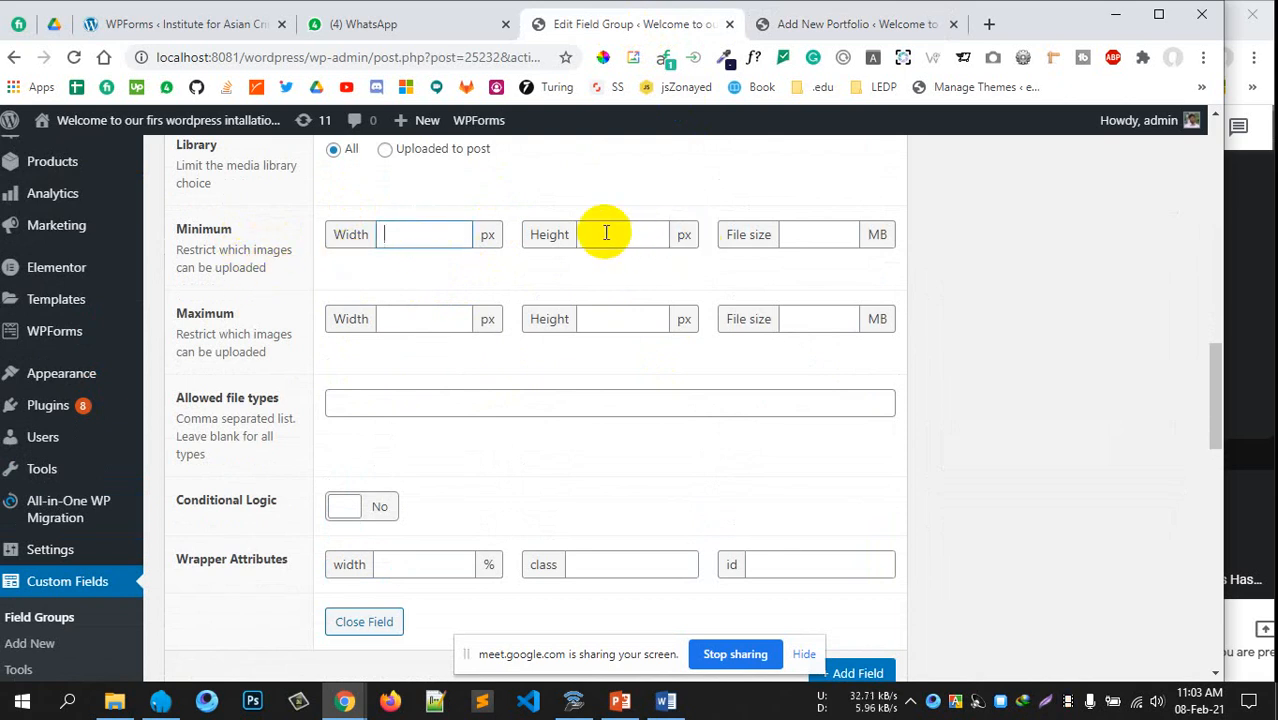
click(620, 236)
click(842, 237)
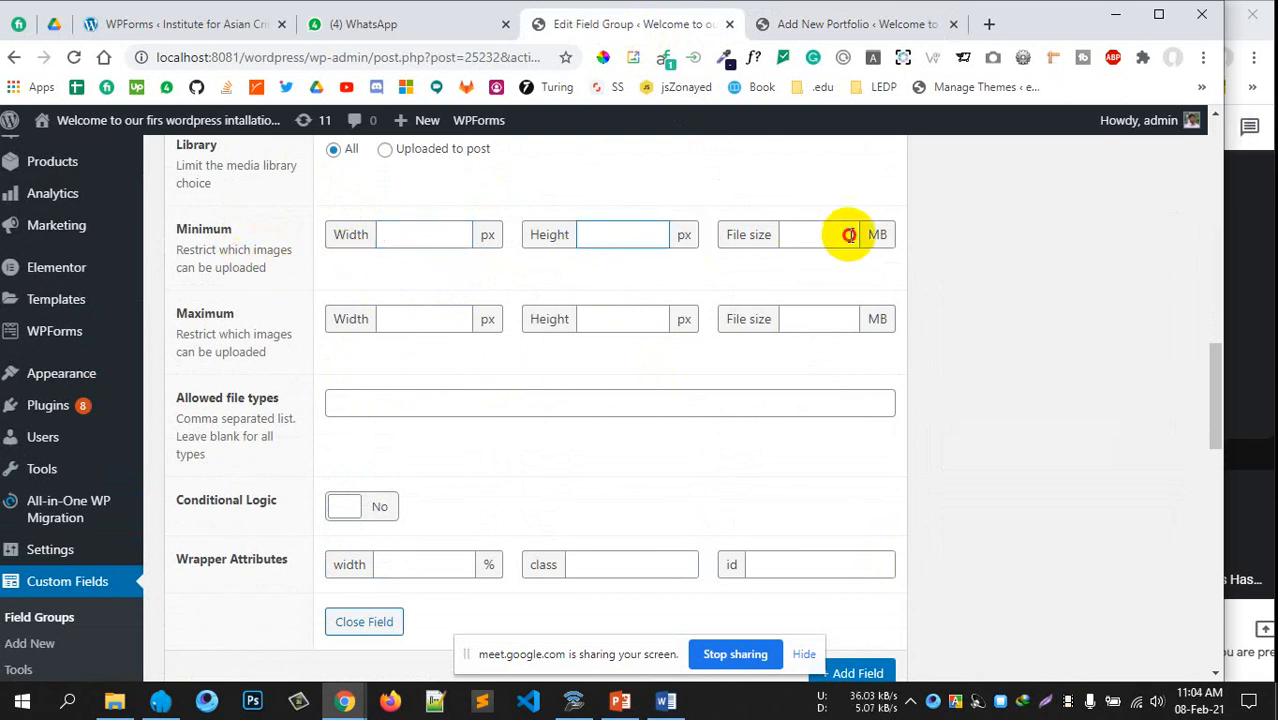
click(401, 237)
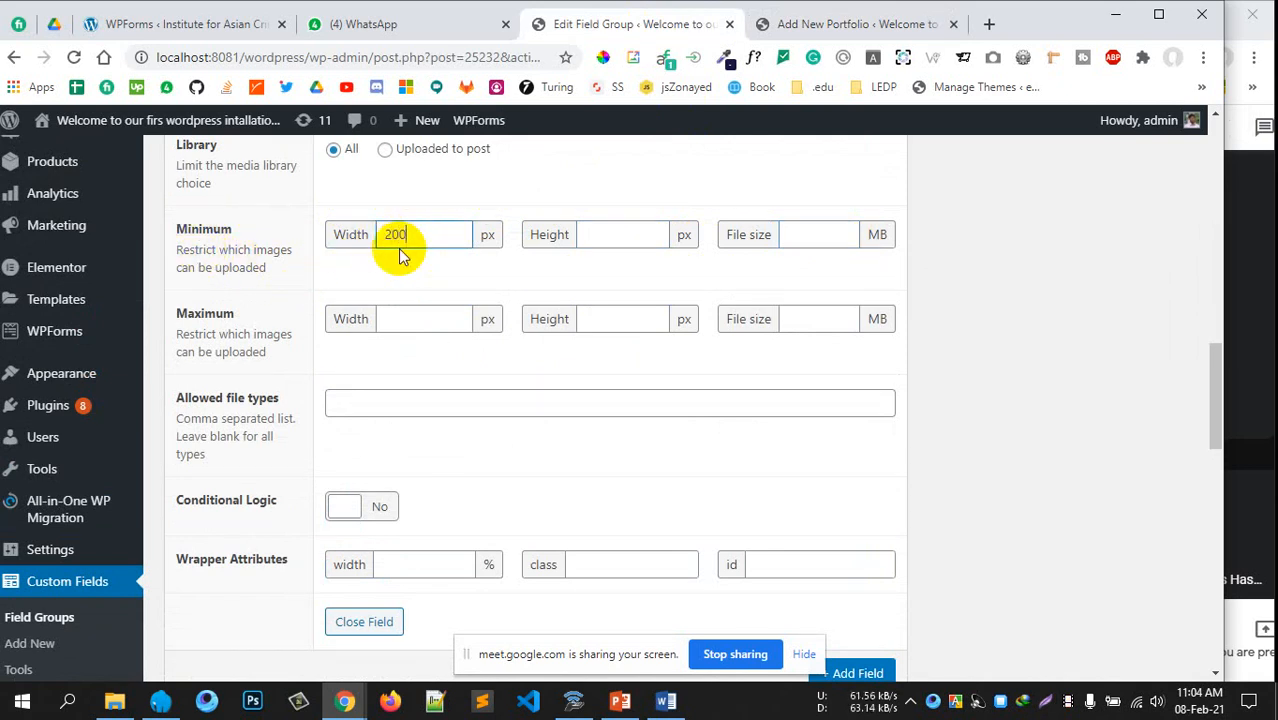
click(609, 237)
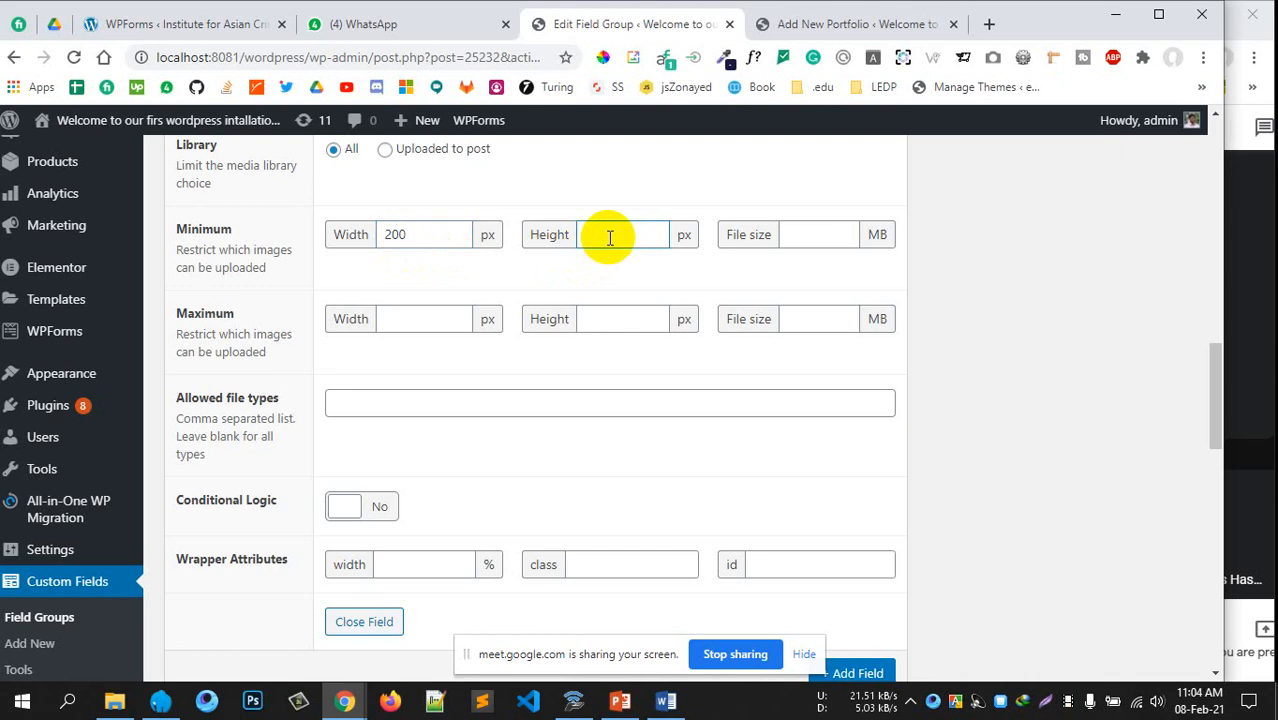
click(828, 238)
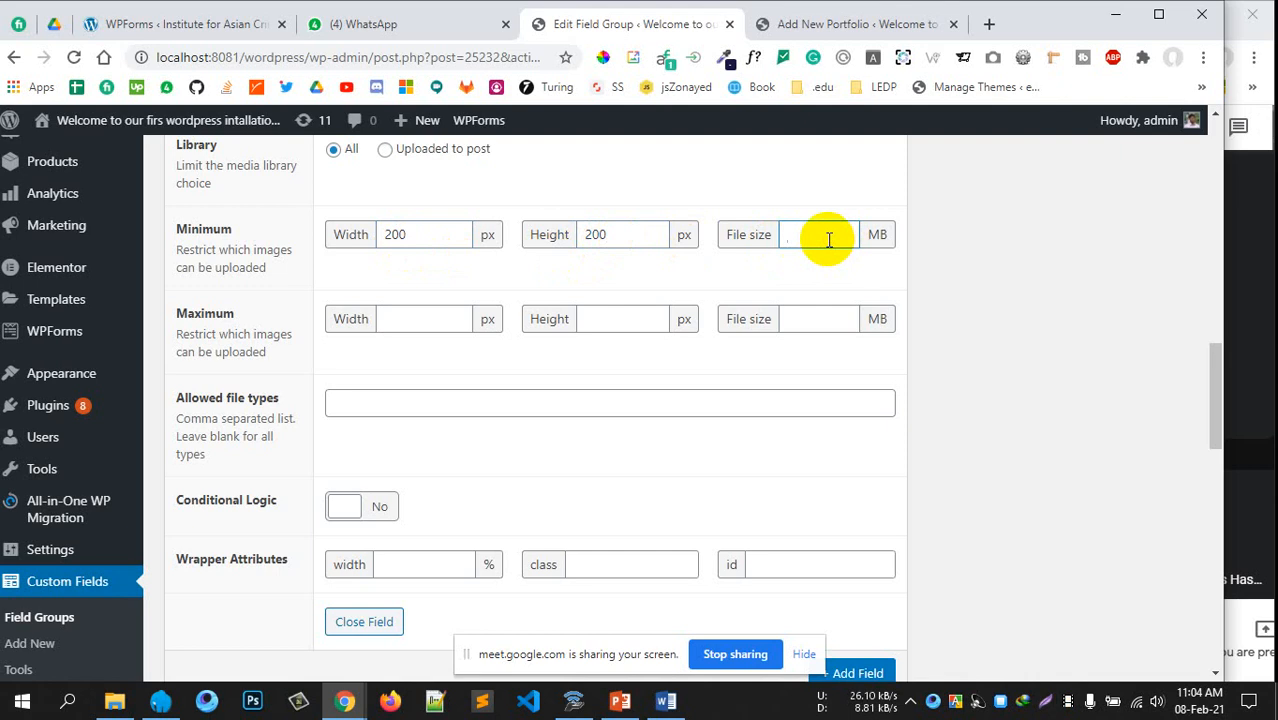
text(2)
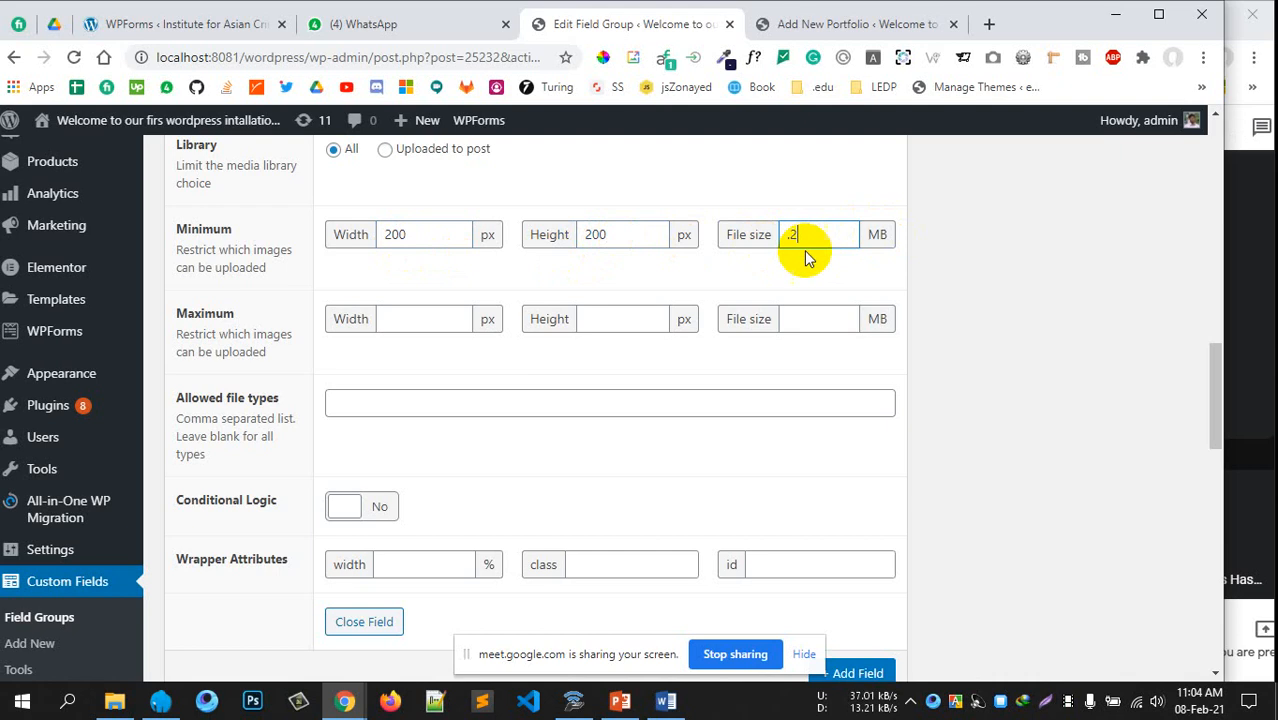
Set the maximum image width and height to 300 px
scroll(961, 308, down, 1)
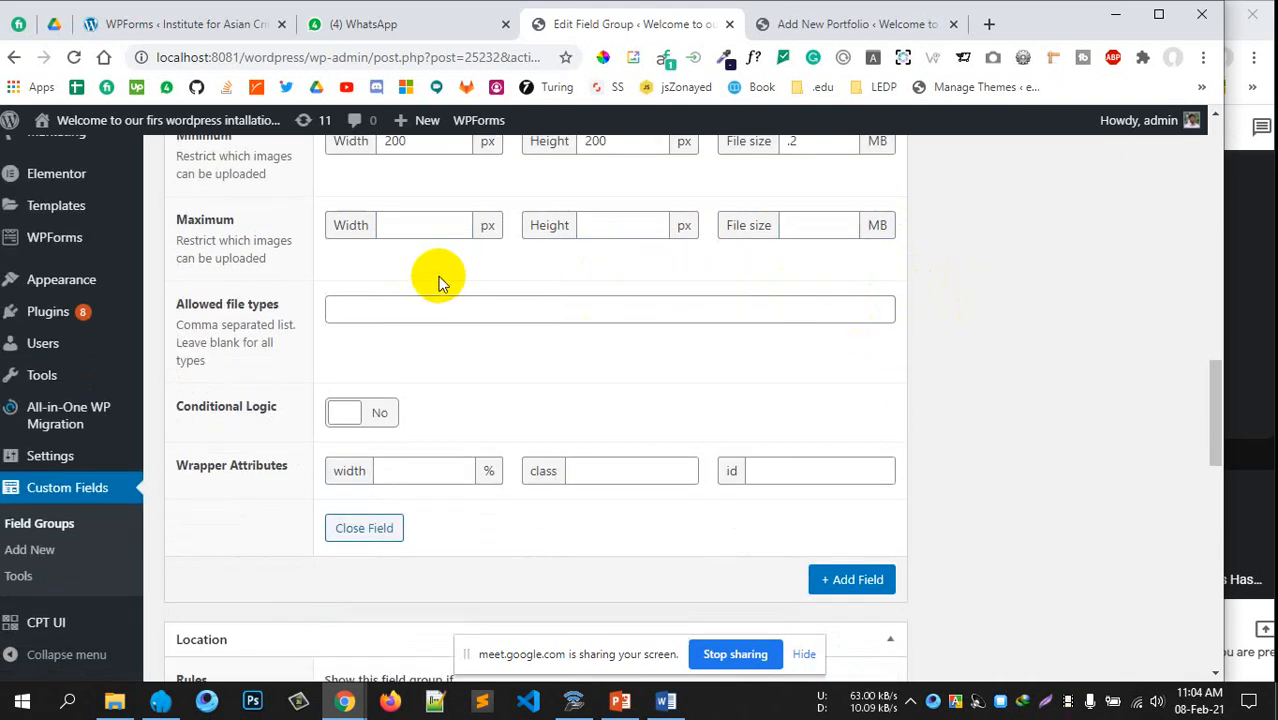
click(397, 233)
scroll(397, 263, up, 1)
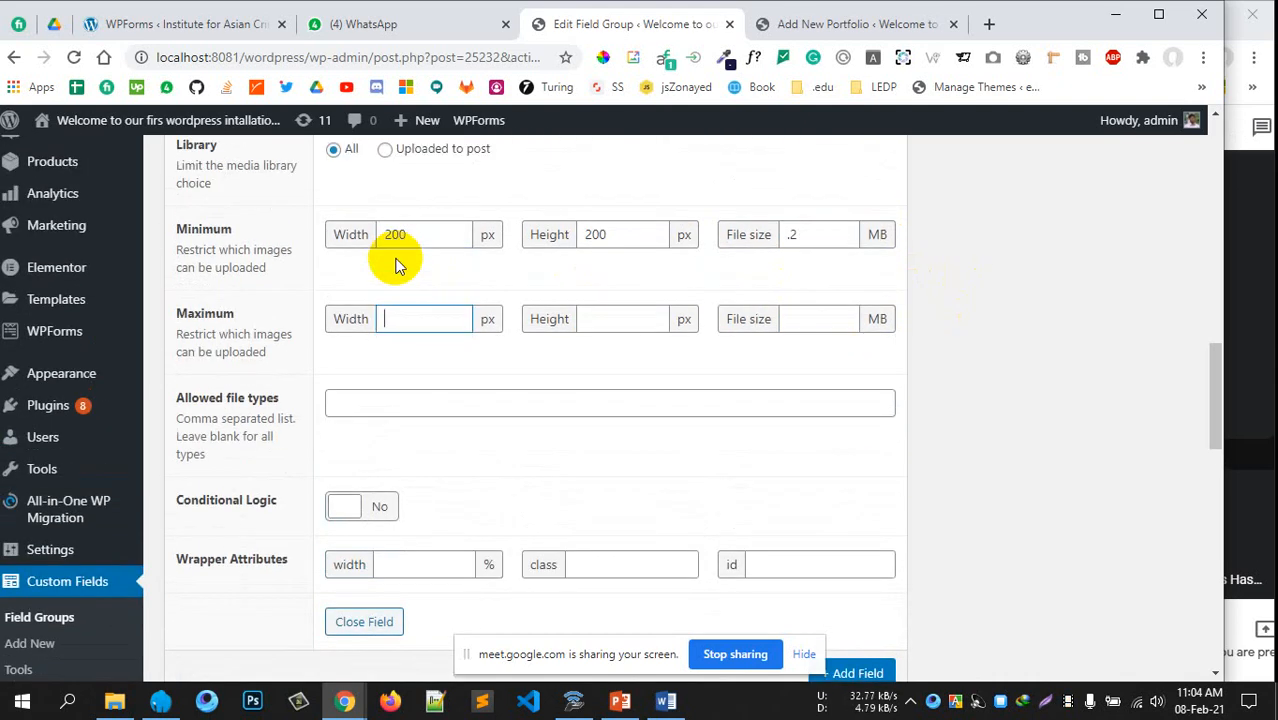
text(300)
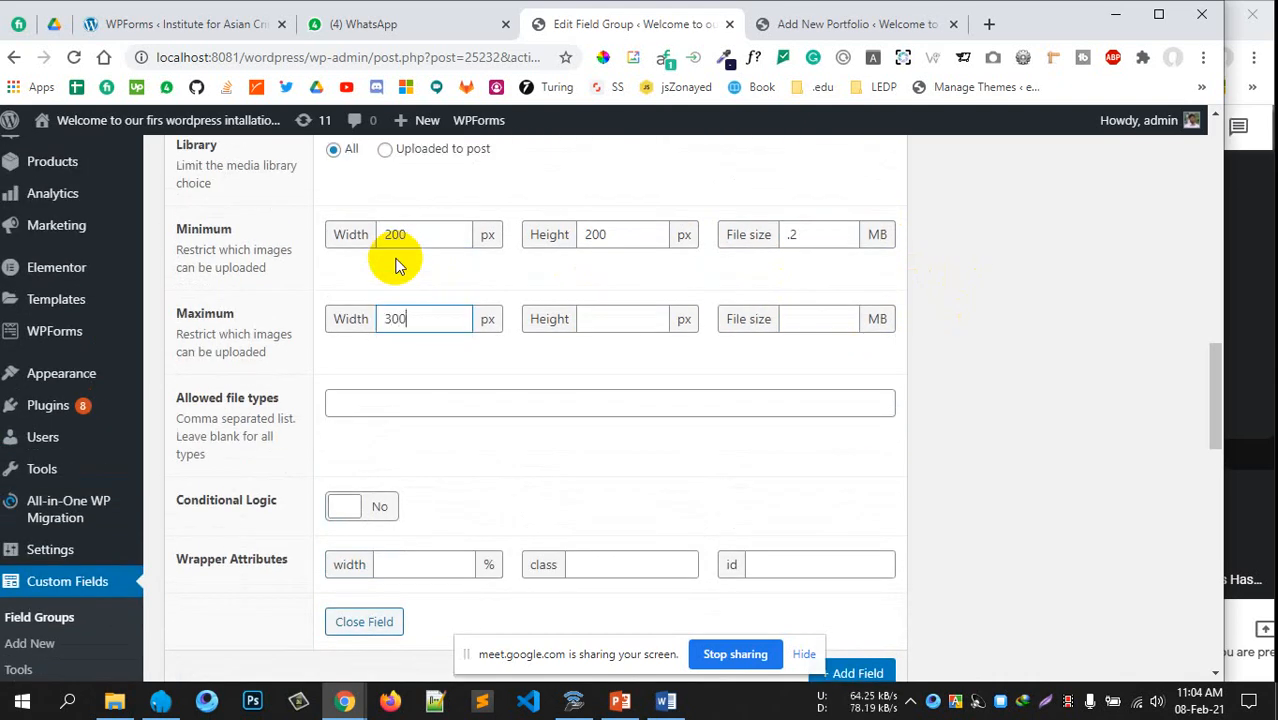
click(610, 326)
text(300)
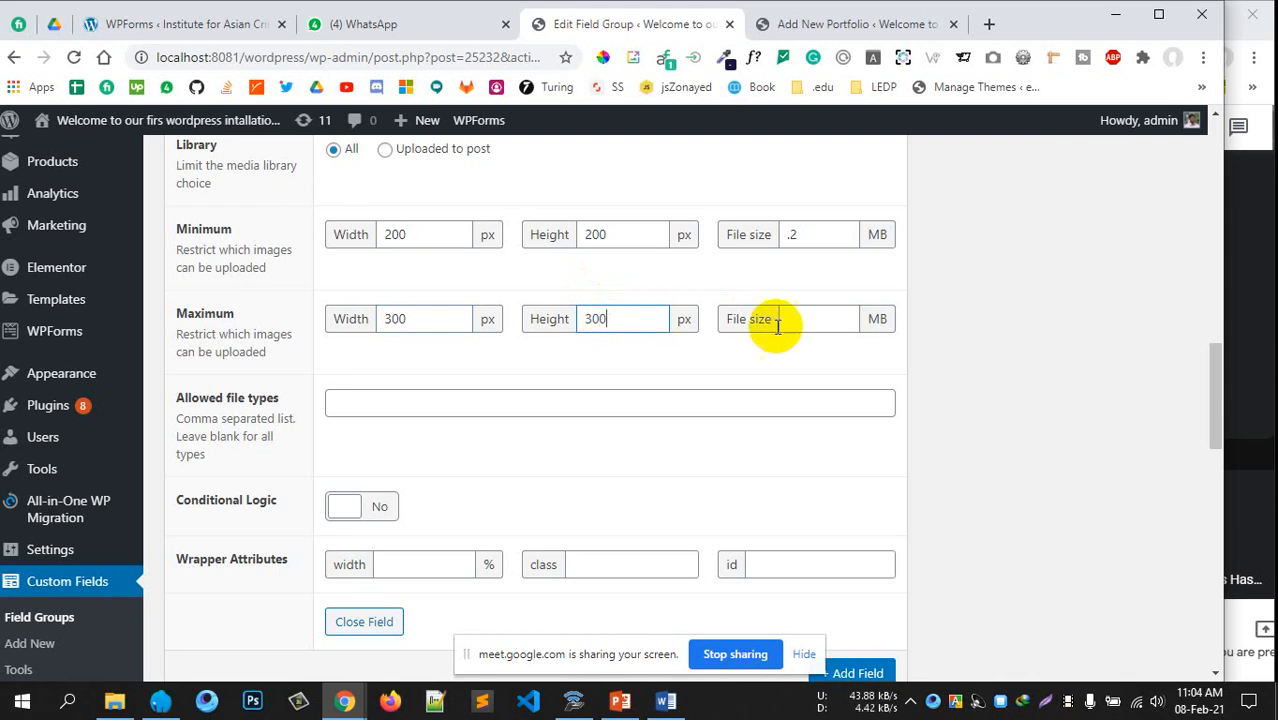
click(800, 318)
Allow only jpg,png,jpeg file types and switch Conditional Logic to Yes
scroll(963, 320, down, 1)
scroll(963, 320, down, 1)
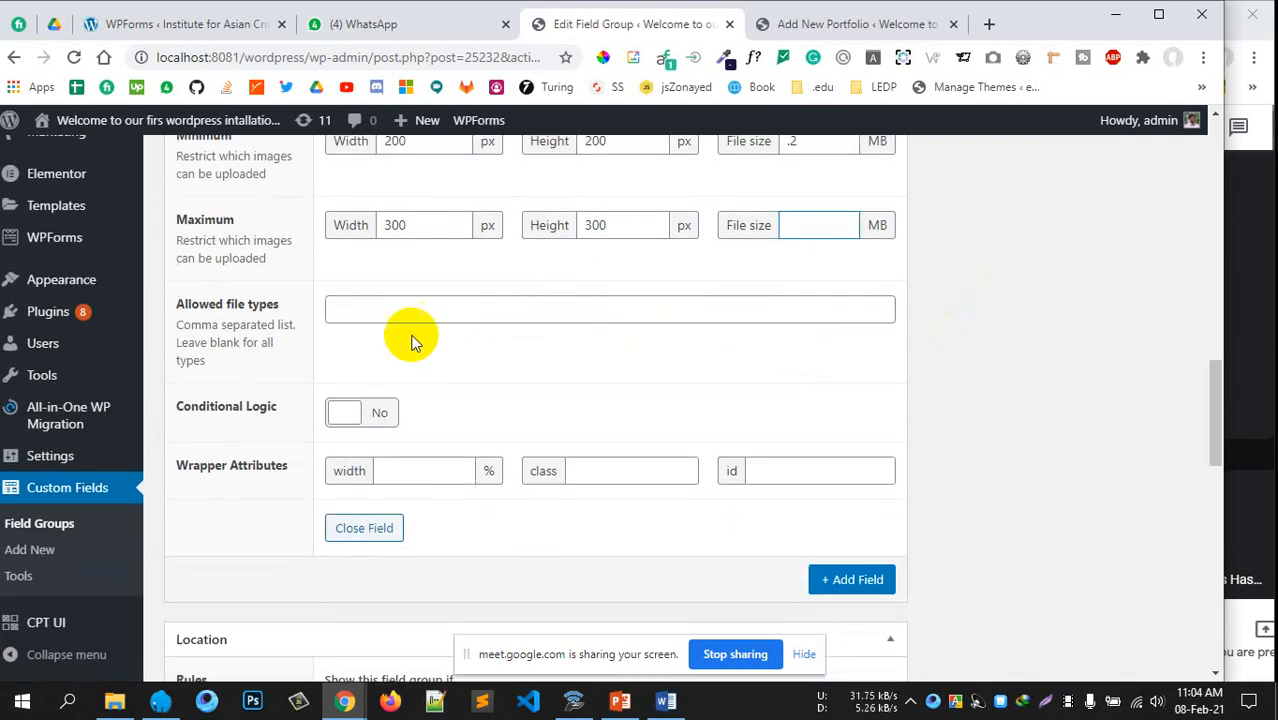
click(365, 307)
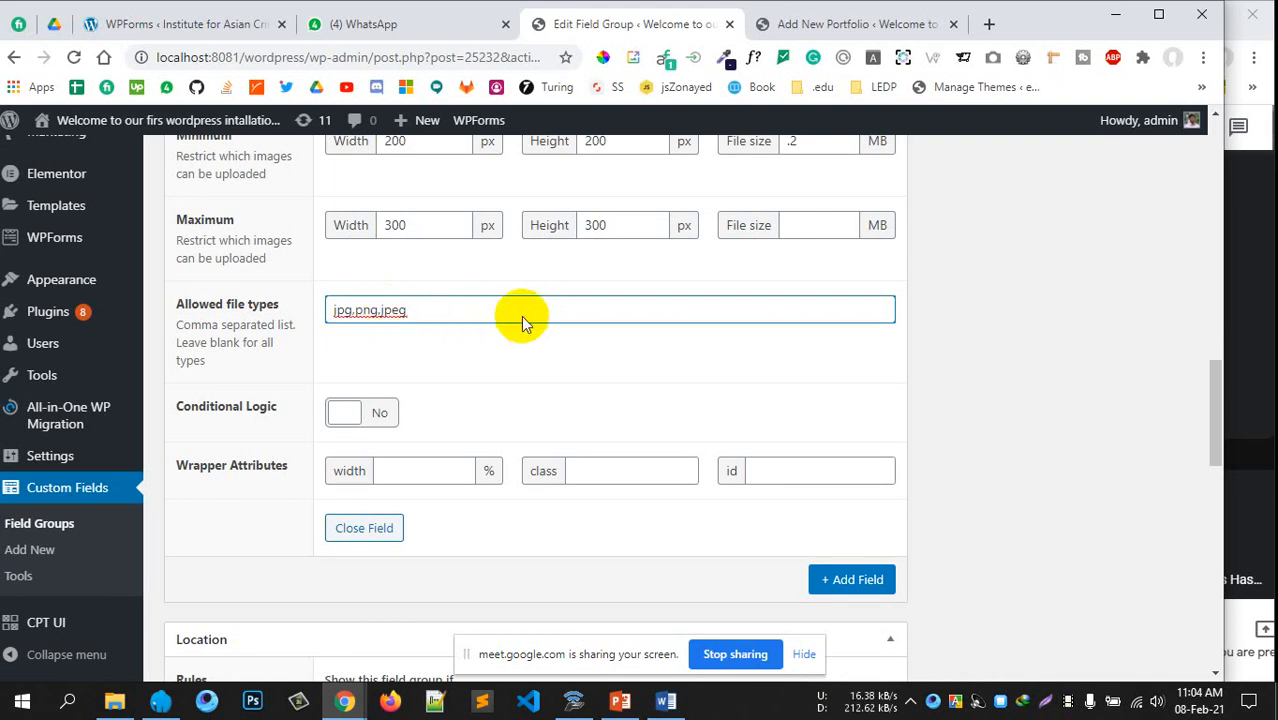
click(384, 412)
Base the profile picture's display rule on the Second Name field
scroll(557, 351, down, 2)
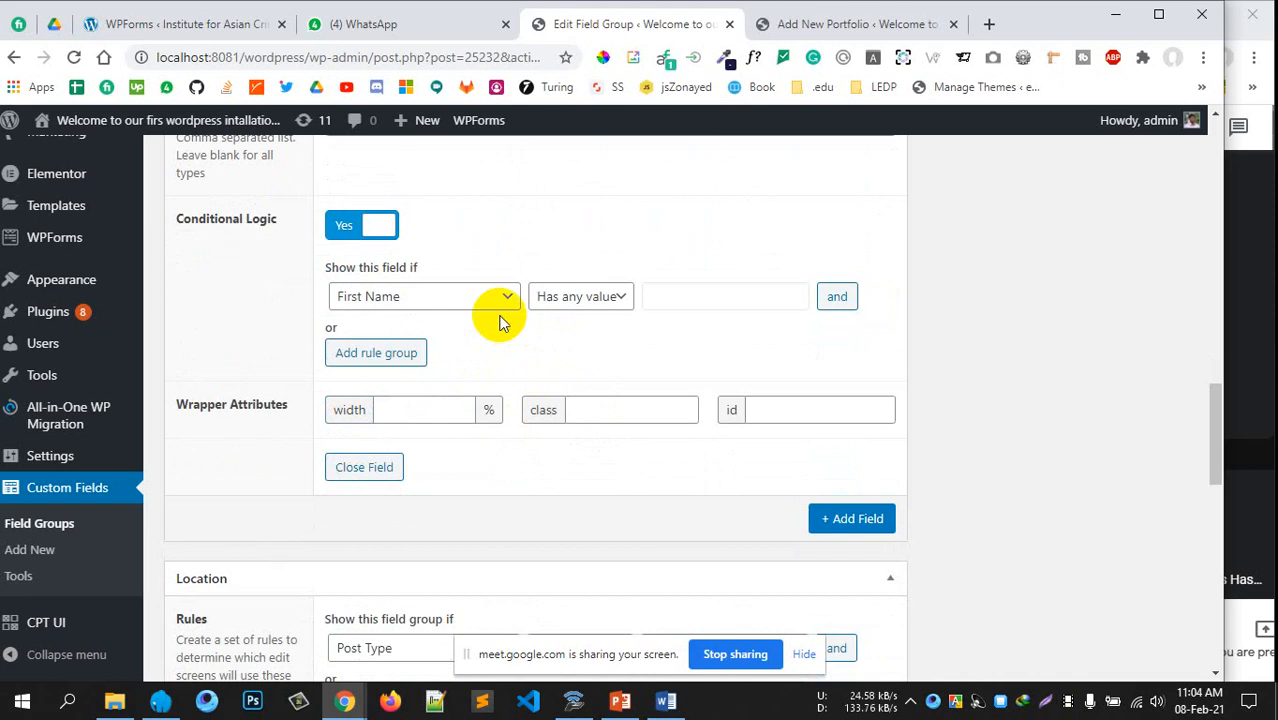
click(492, 305)
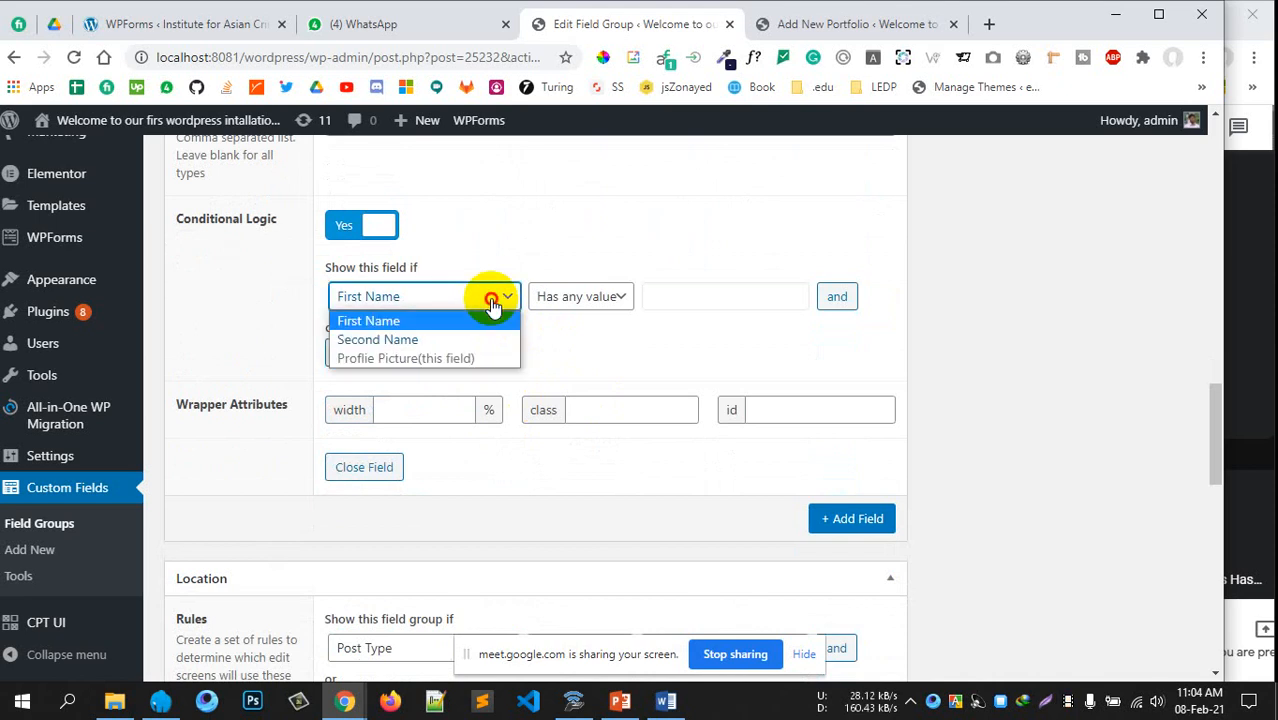
click(456, 320)
scroll(456, 322, up, 6)
scroll(579, 320, down, 5)
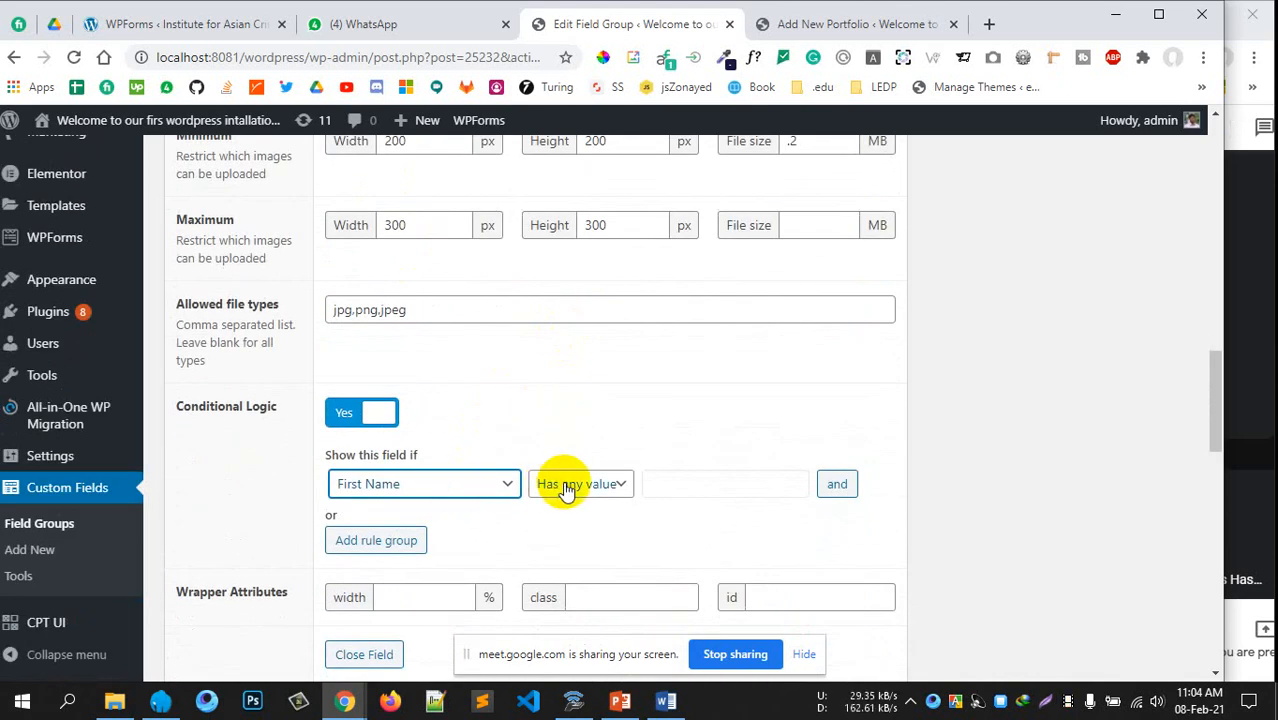
click(578, 487)
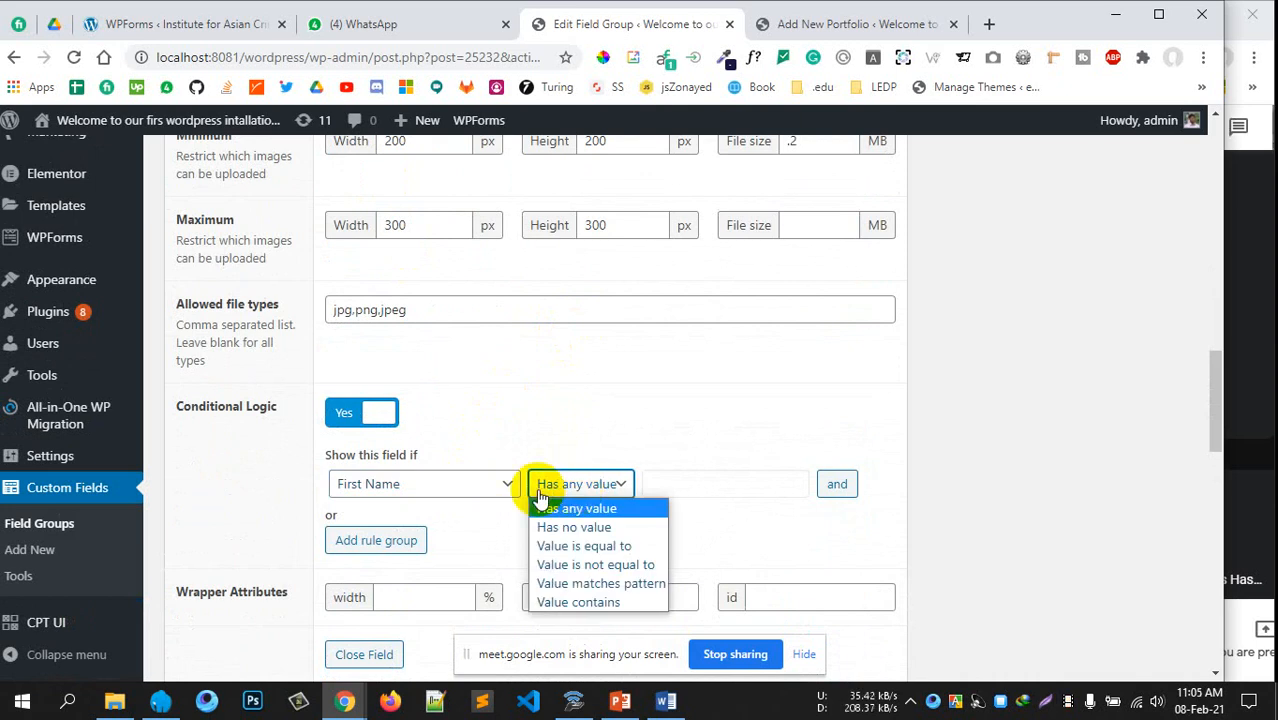
click(470, 484)
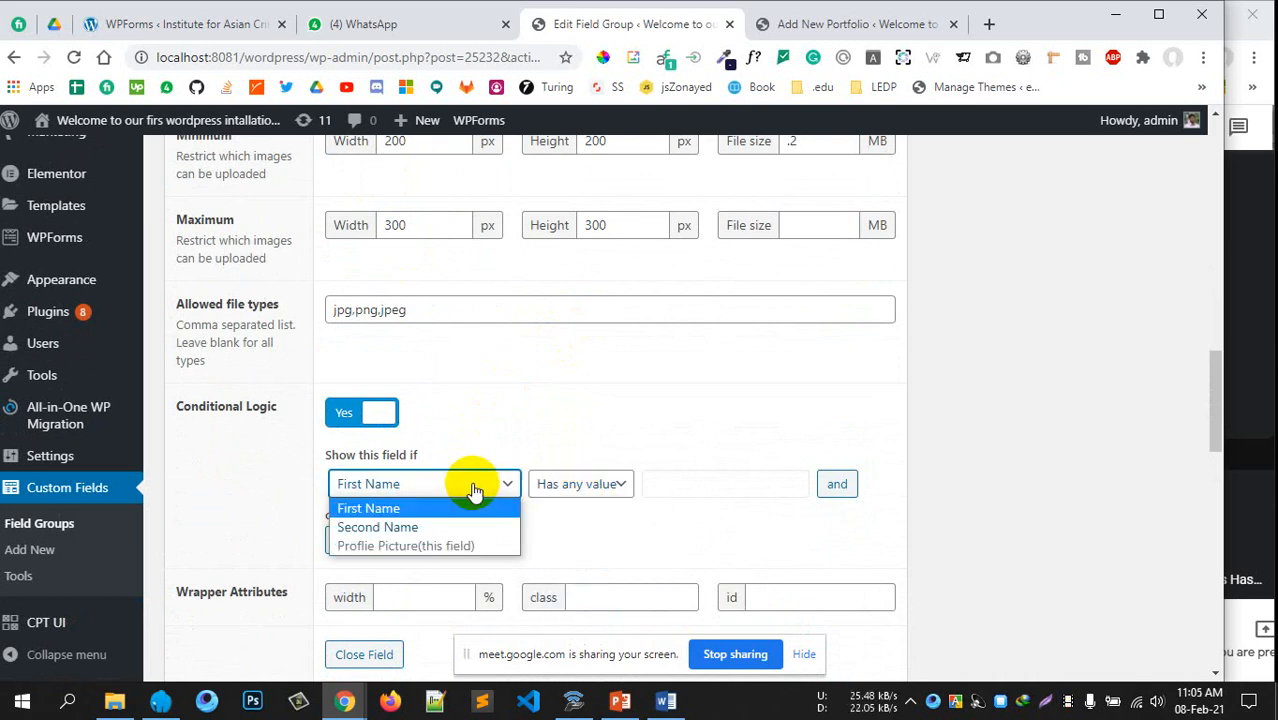
click(425, 528)
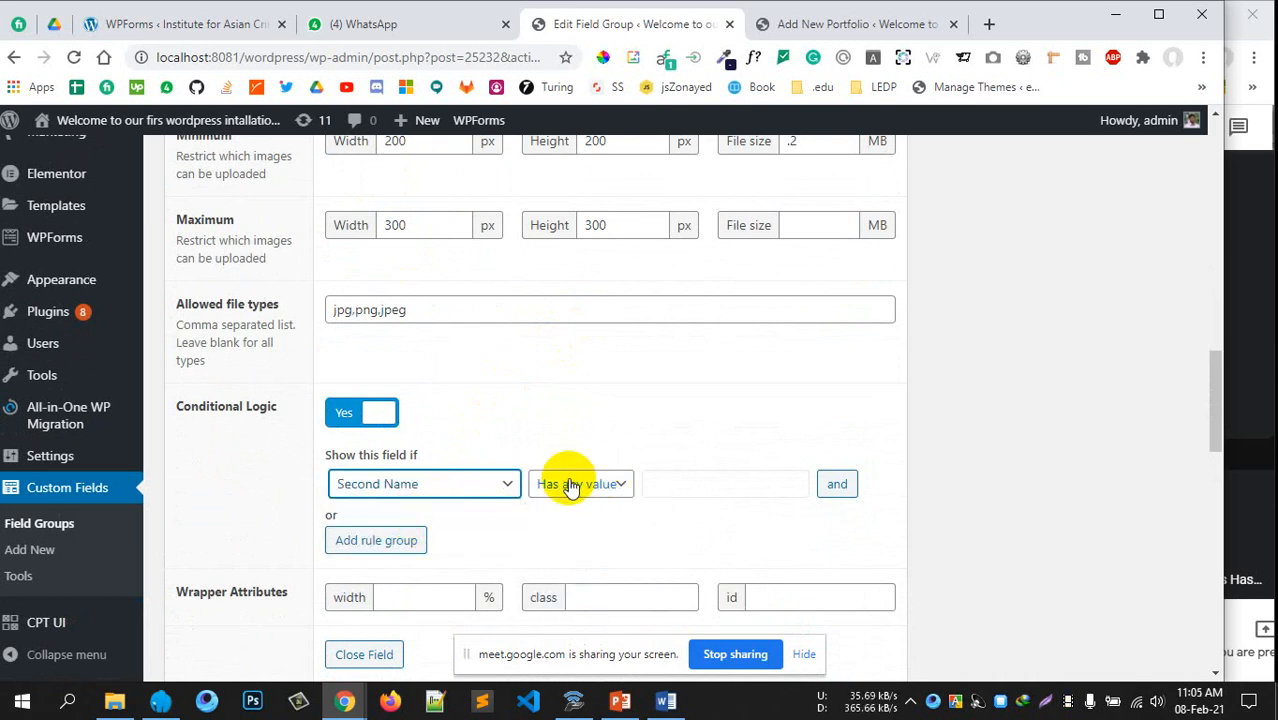
click(672, 480)
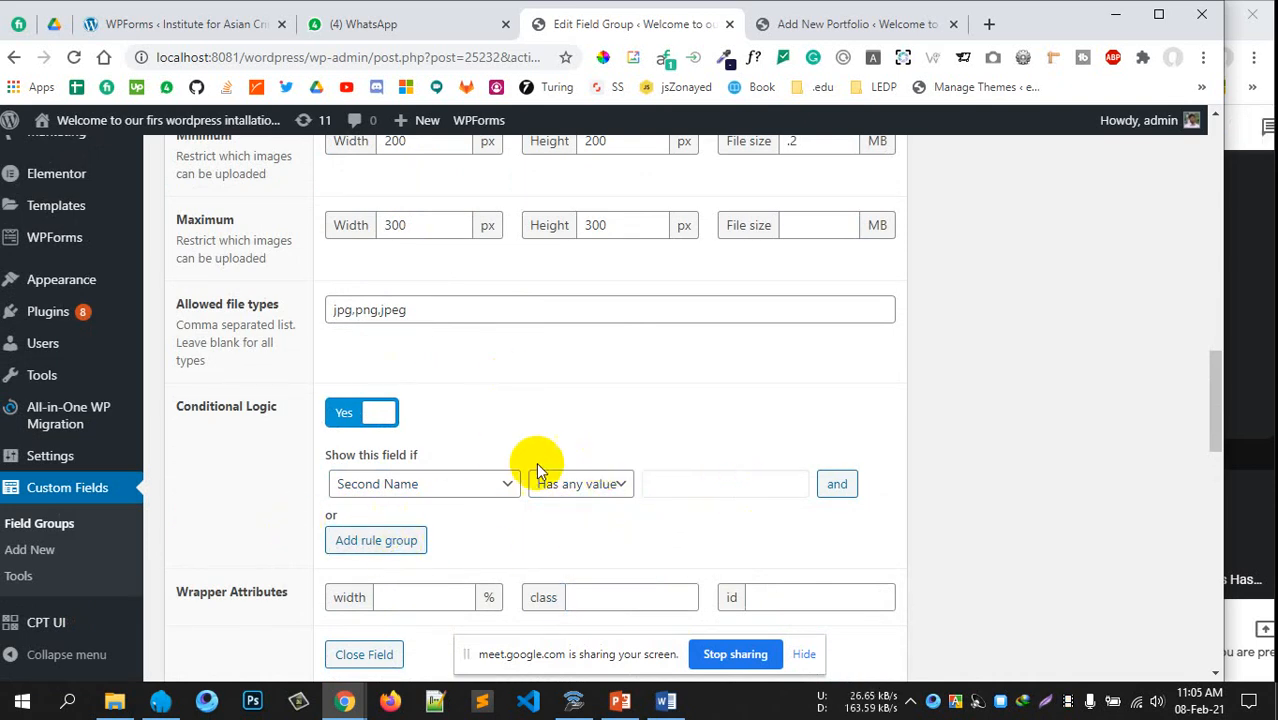
Set the Show this field if comparison to 'Has any value'
scroll(540, 462, down, 3)
scroll(427, 430, up, 1)
click(353, 263)
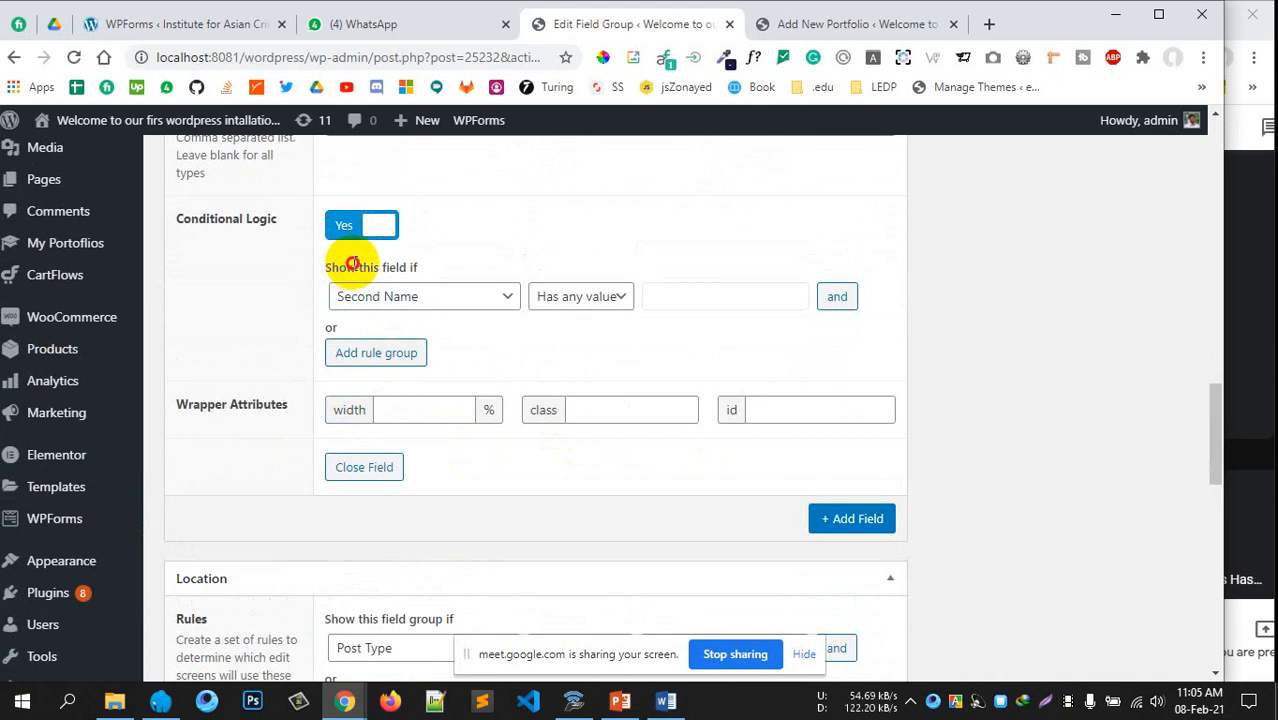
drag(353, 263, 414, 262)
scroll(300, 245, up, 3)
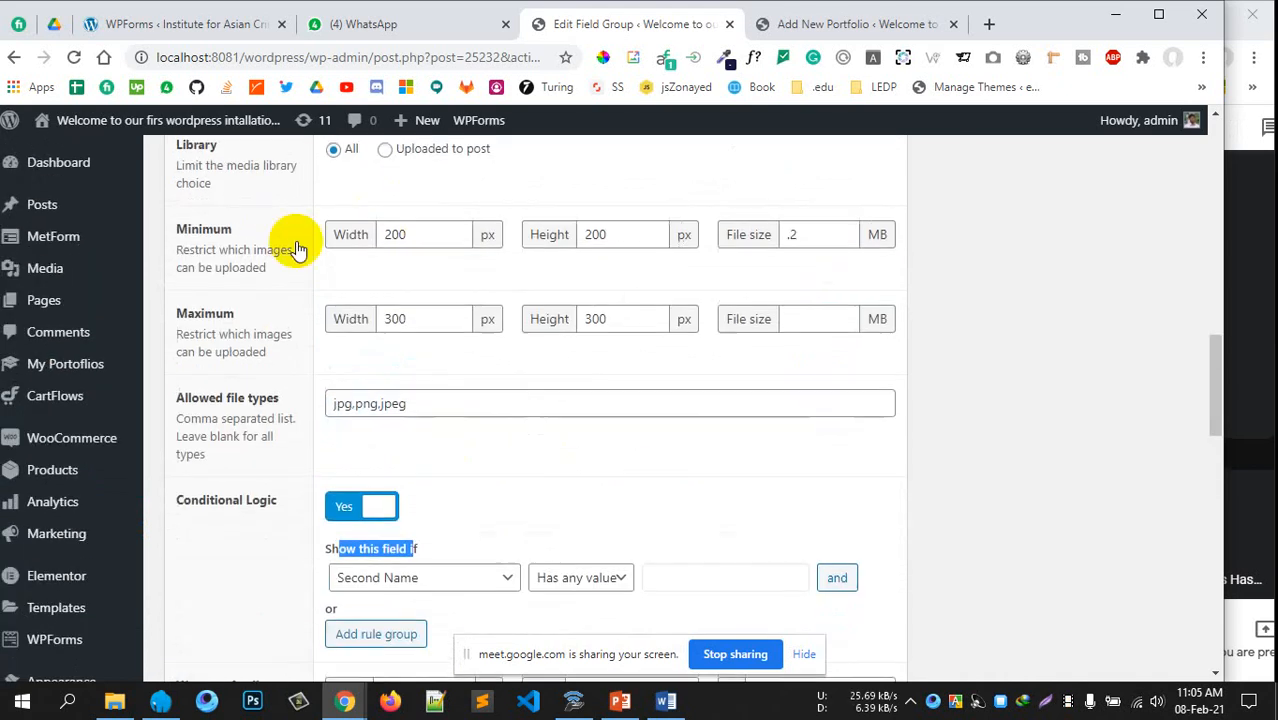
scroll(522, 334, down, 3)
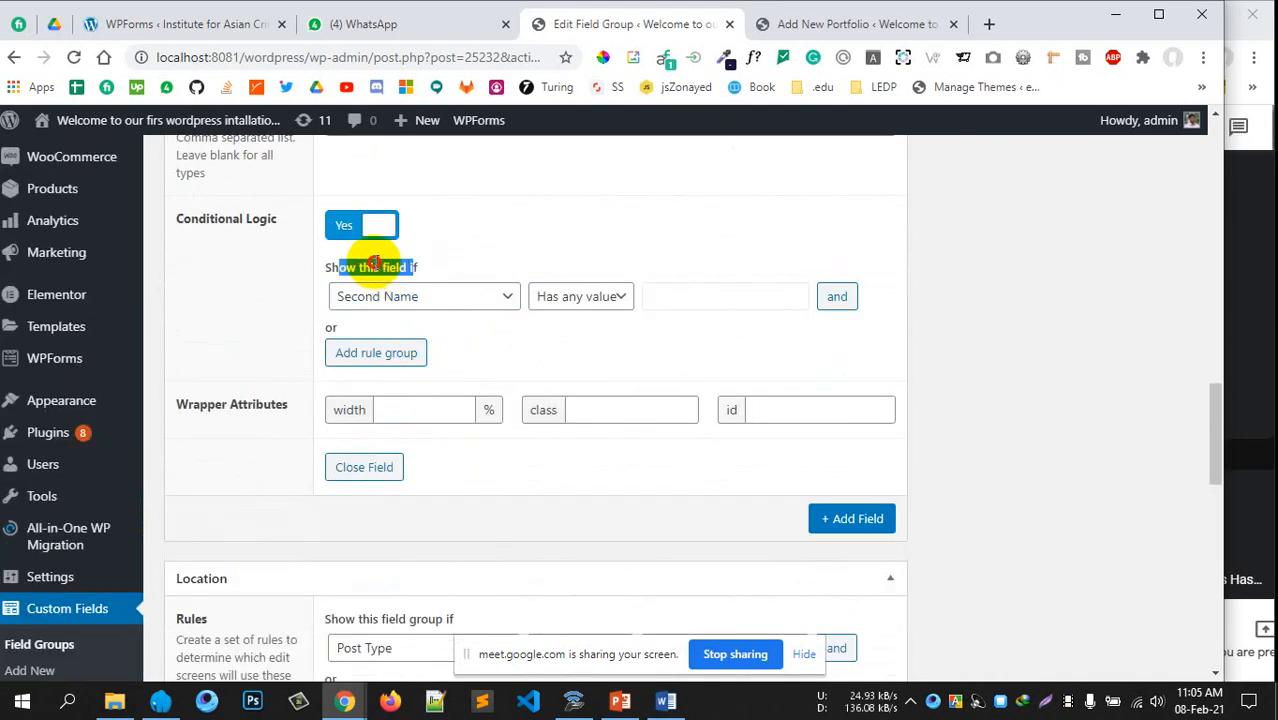
click(405, 296)
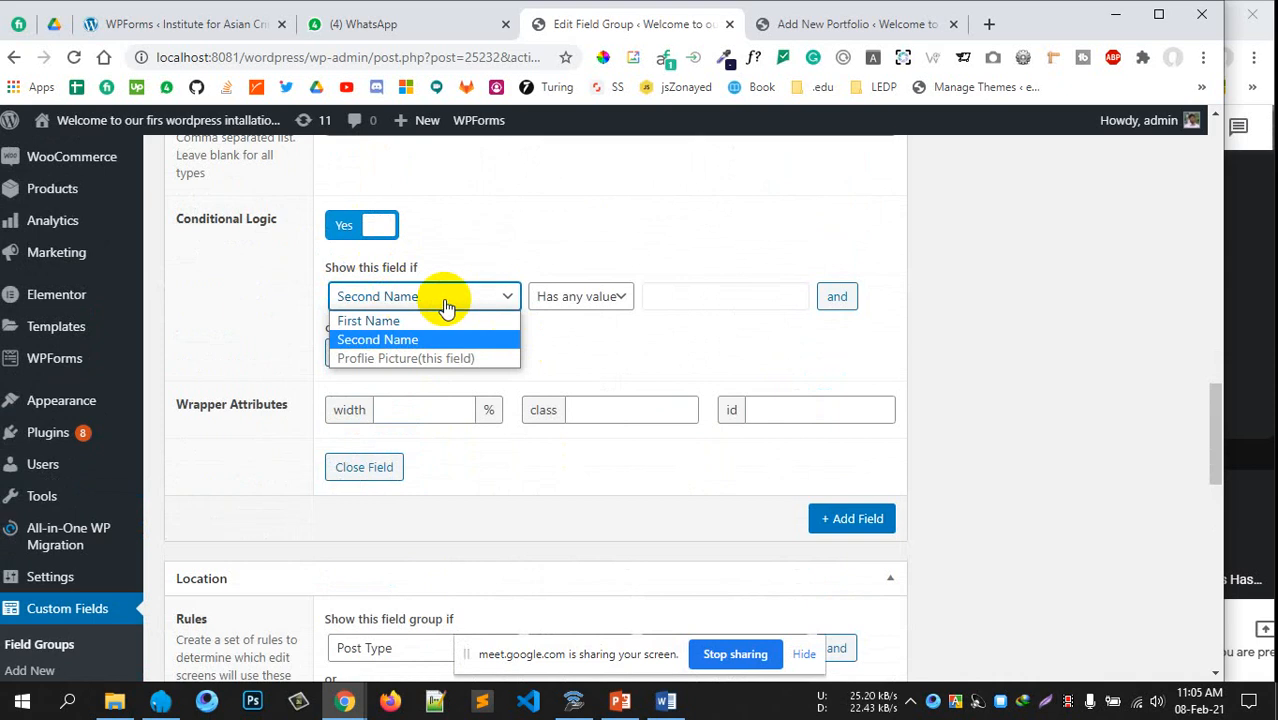
click(575, 298)
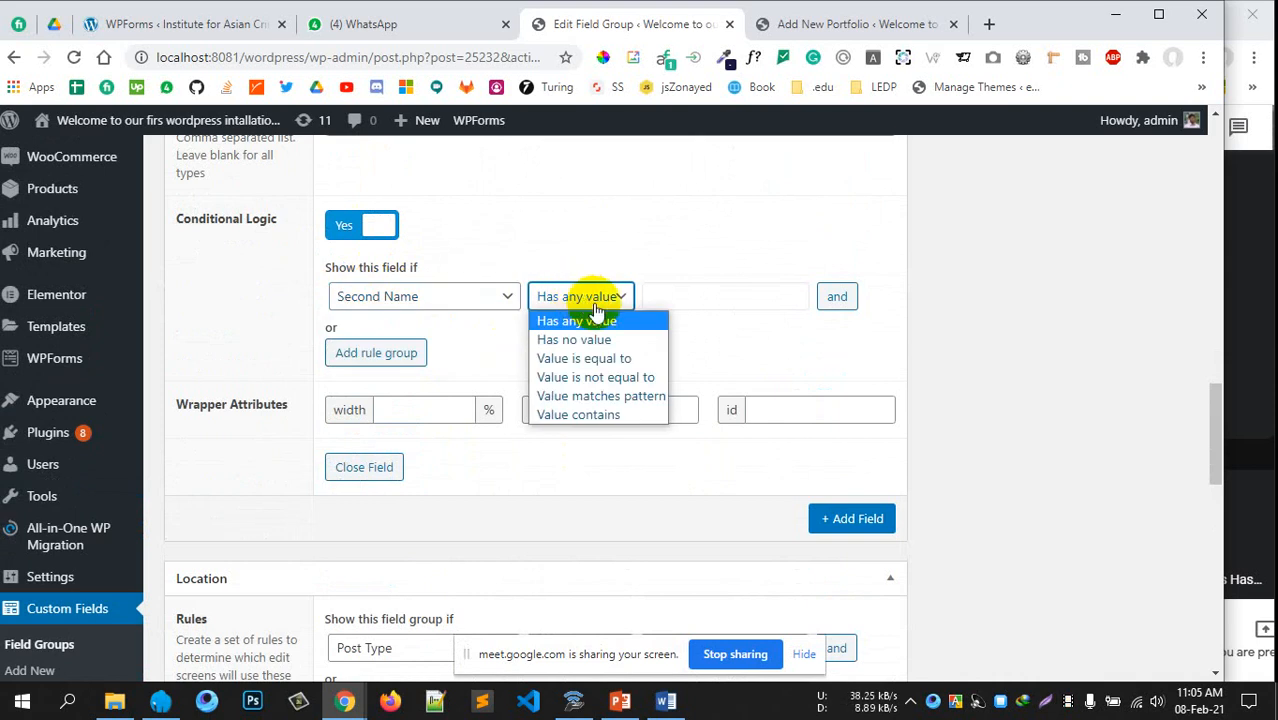
click(1028, 336)
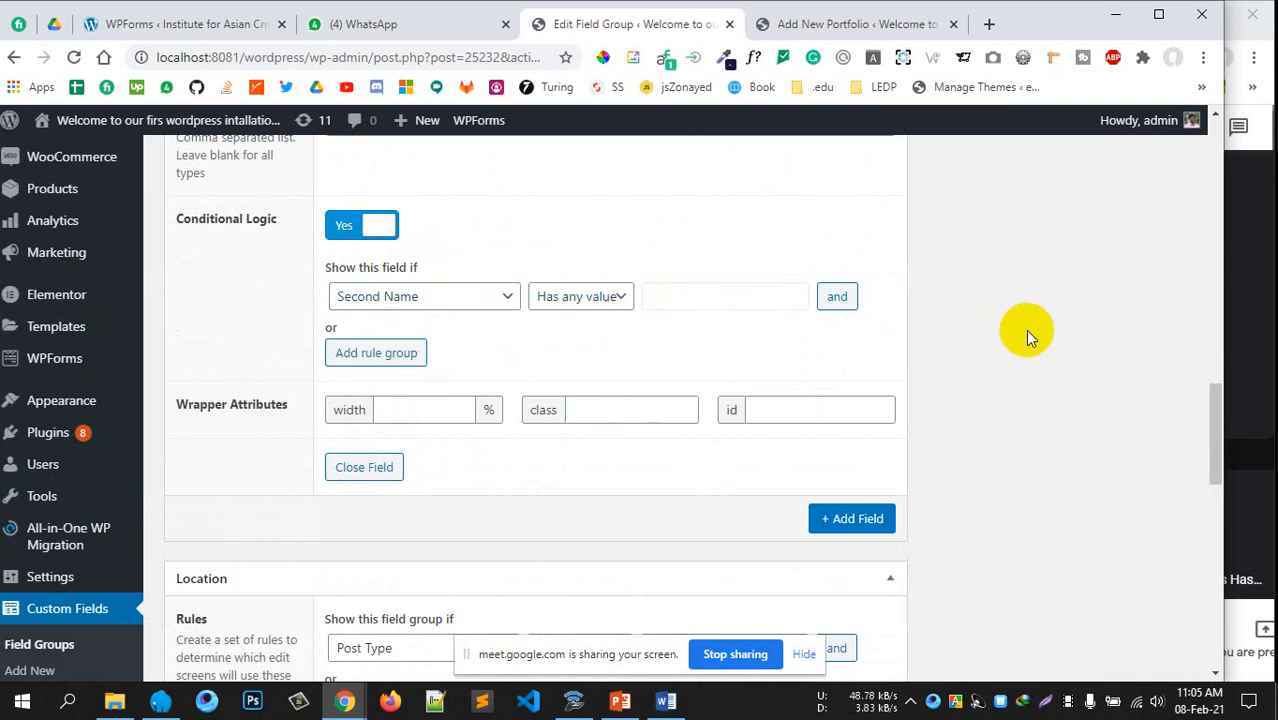
Save the Prtfolio field group with Update
scroll(1025, 329, down, 2)
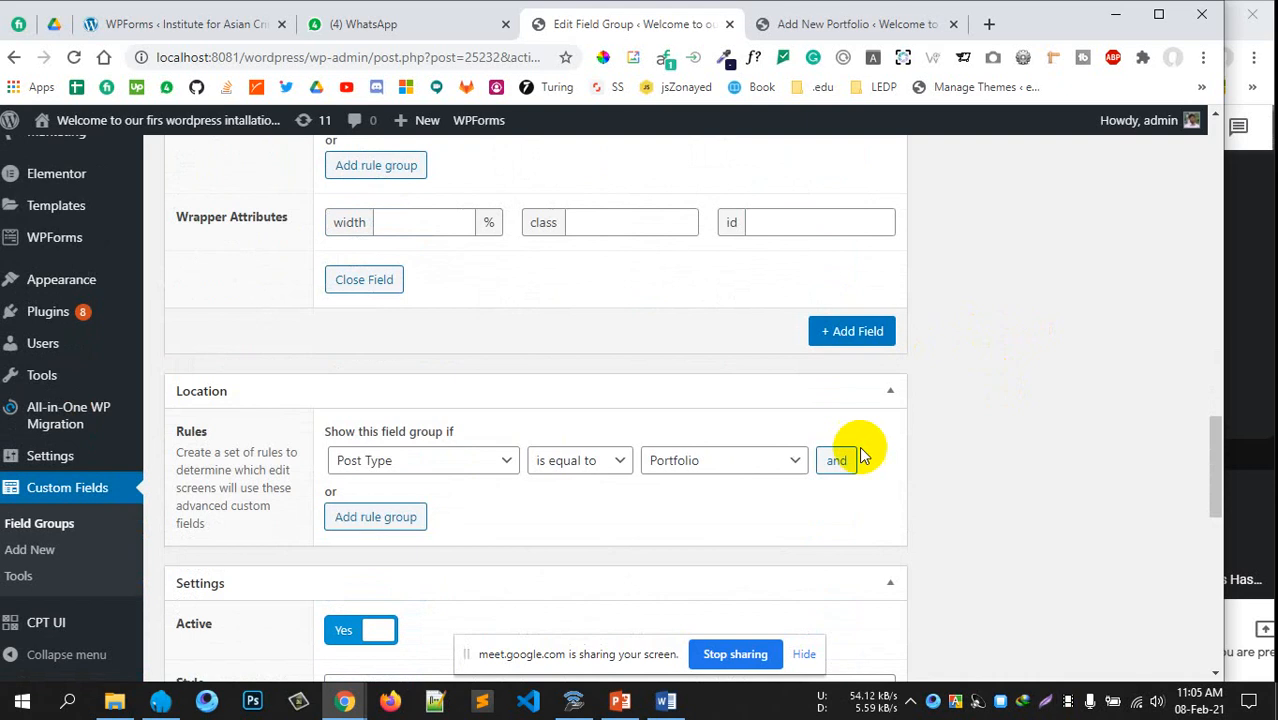
scroll(763, 506, down, 3)
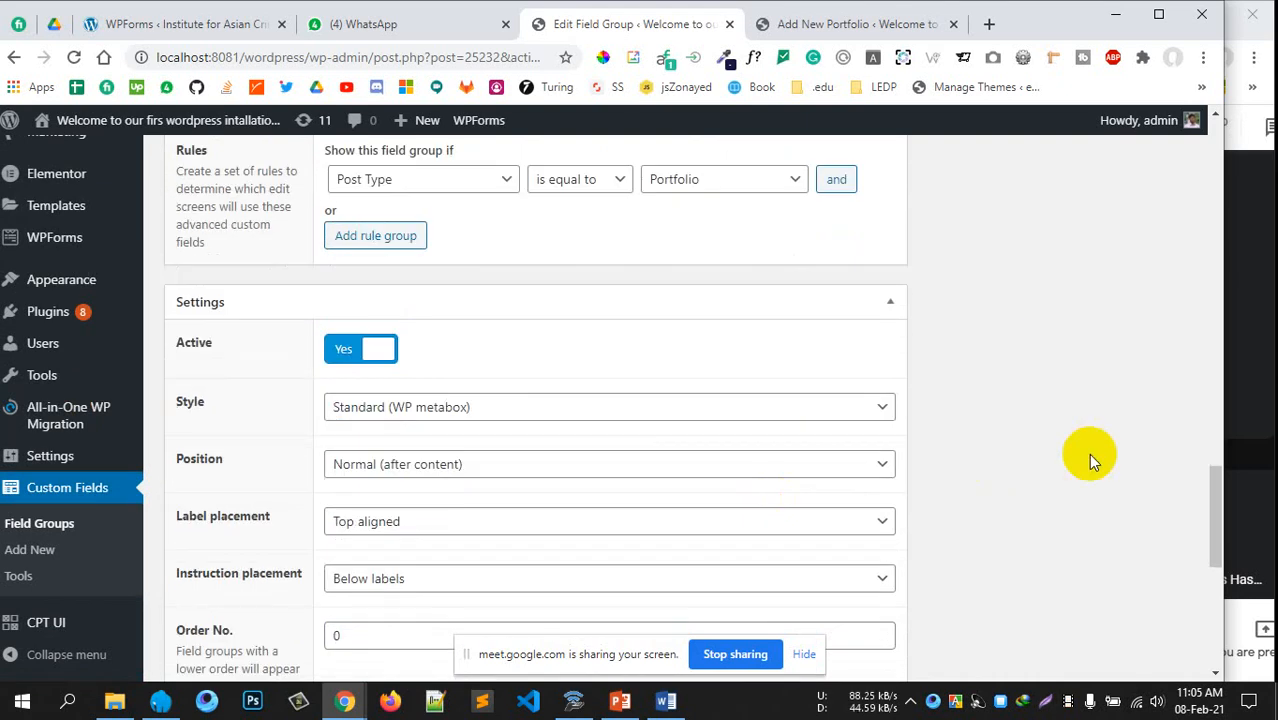
scroll(1088, 453, up, 7)
scroll(1064, 434, up, 10)
scroll(1064, 434, down, 3)
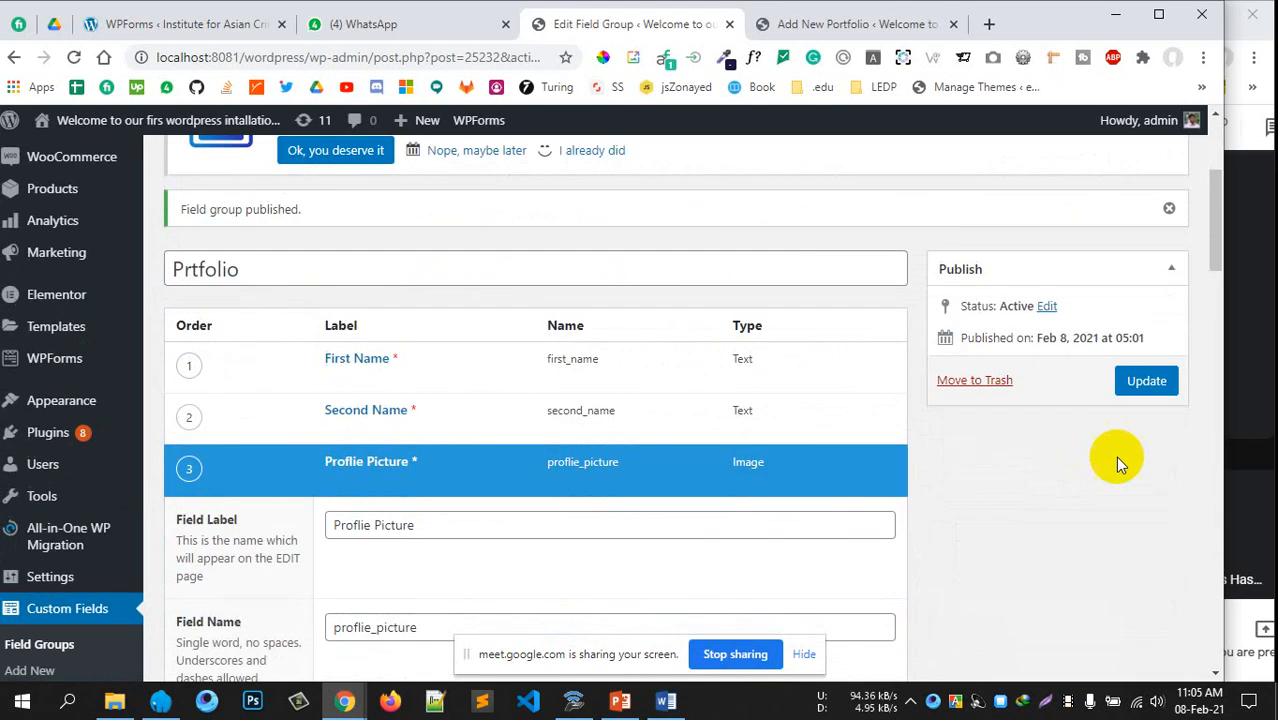
click(1147, 384)
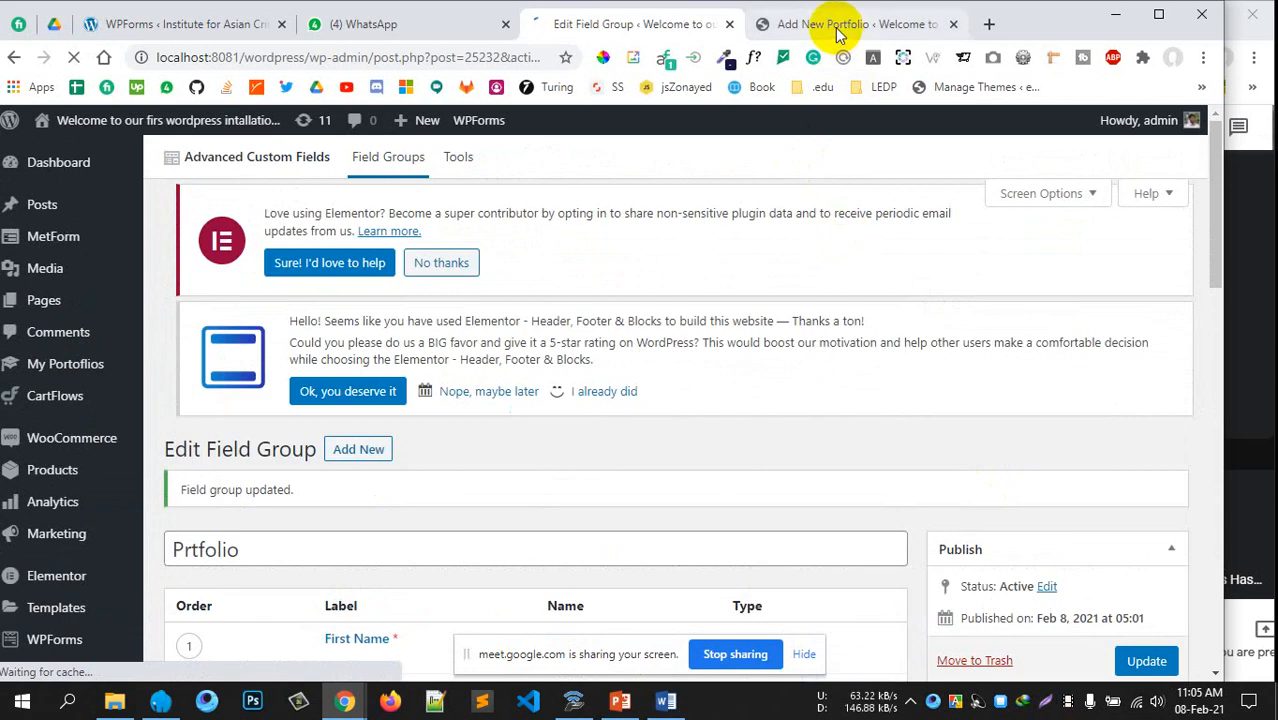
Reload the Add New Portfolio form, comparing it with the field group editor
click(835, 26)
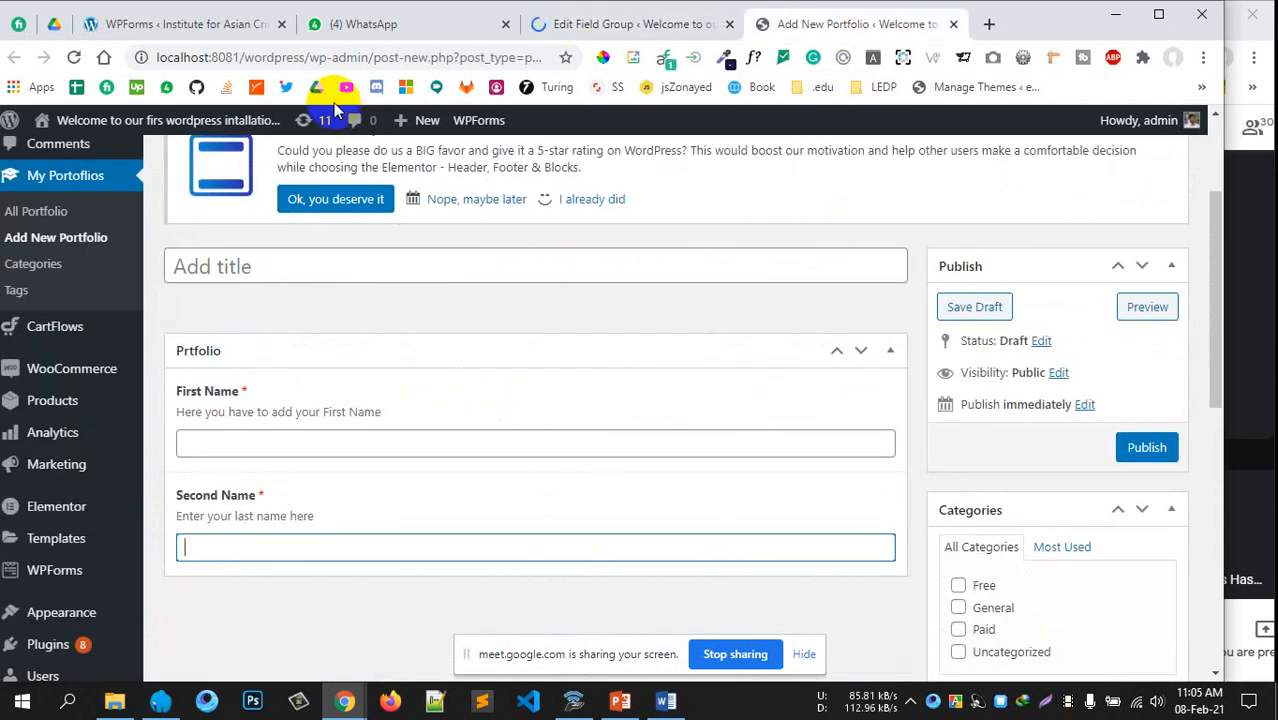
click(73, 60)
click(718, 160)
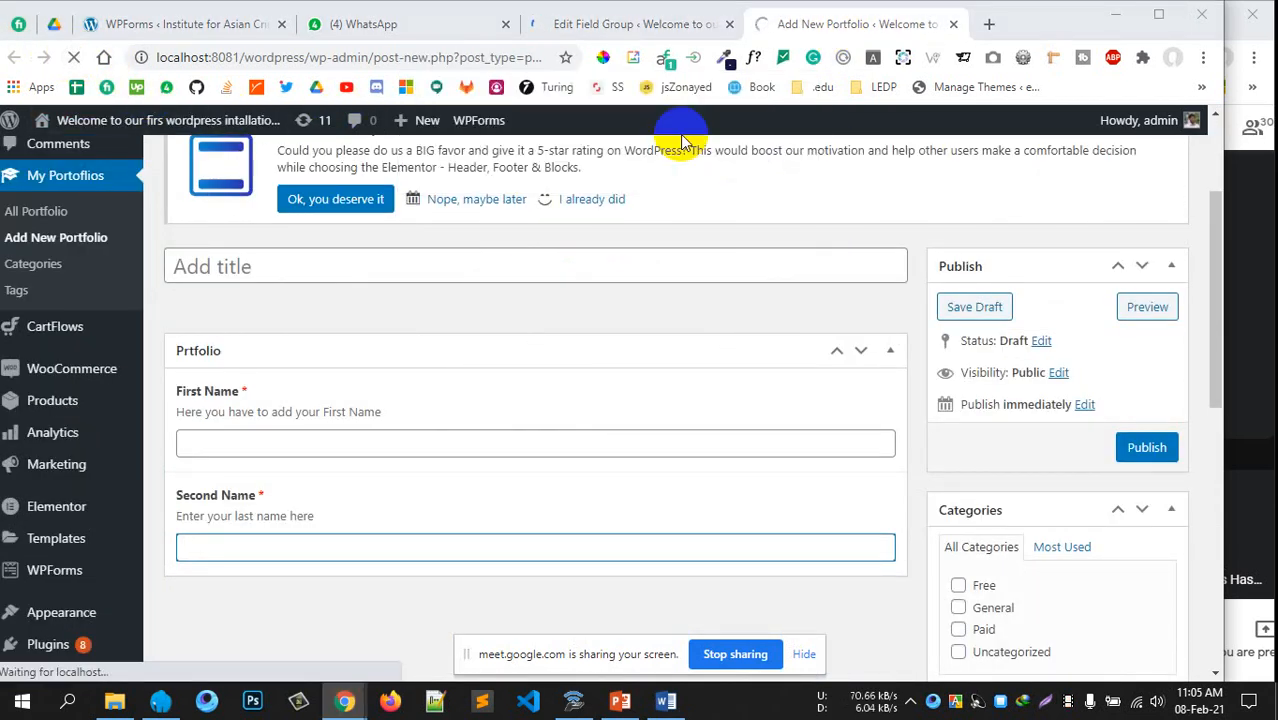
click(627, 24)
scroll(827, 283, down, 4)
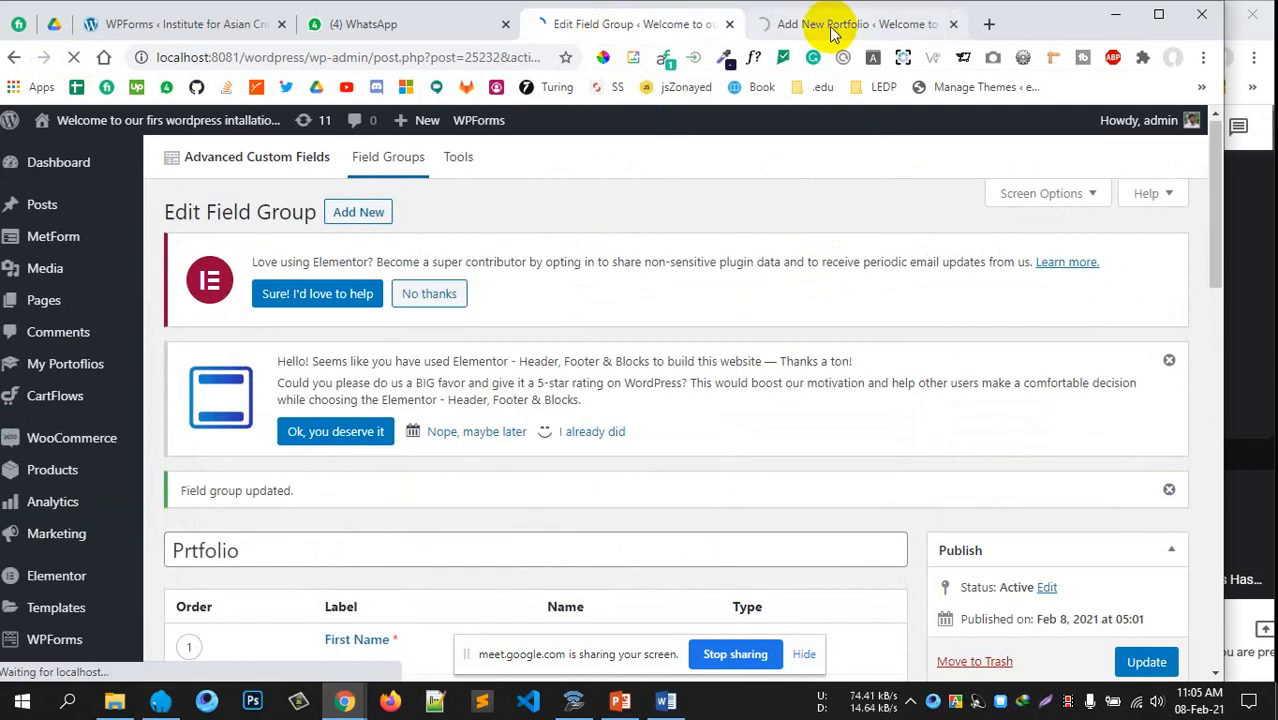
click(836, 26)
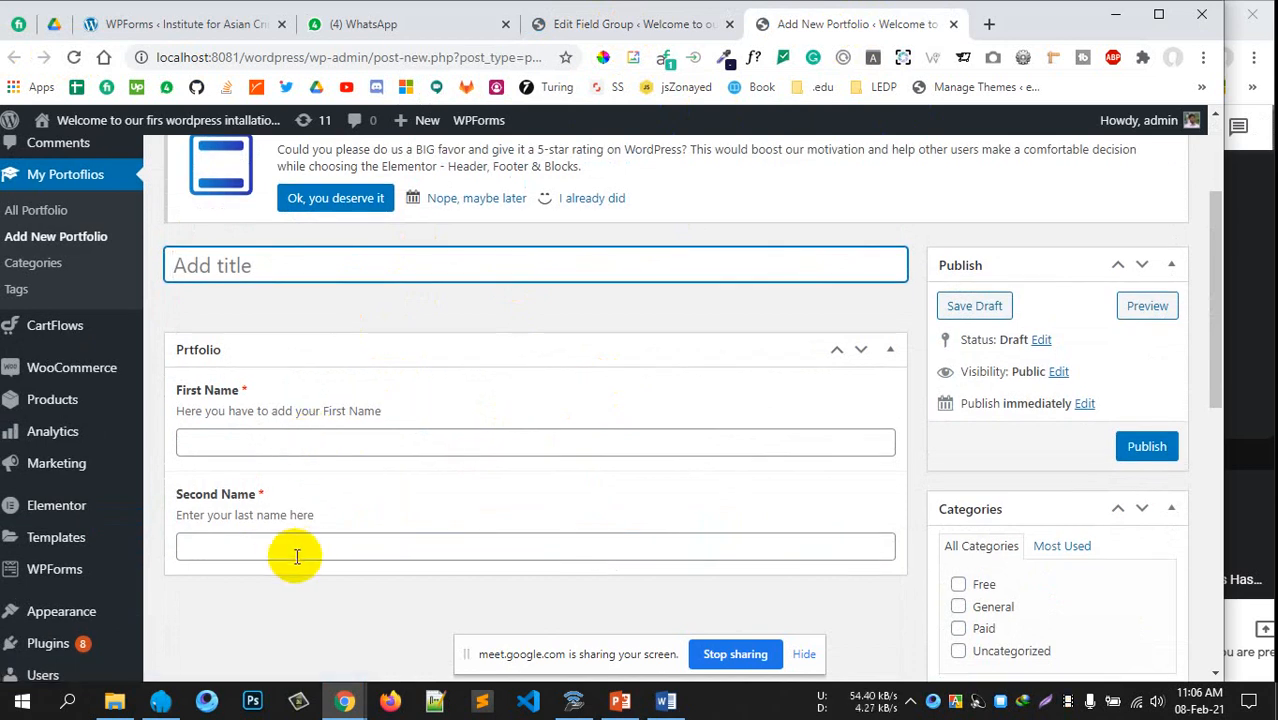
click(630, 28)
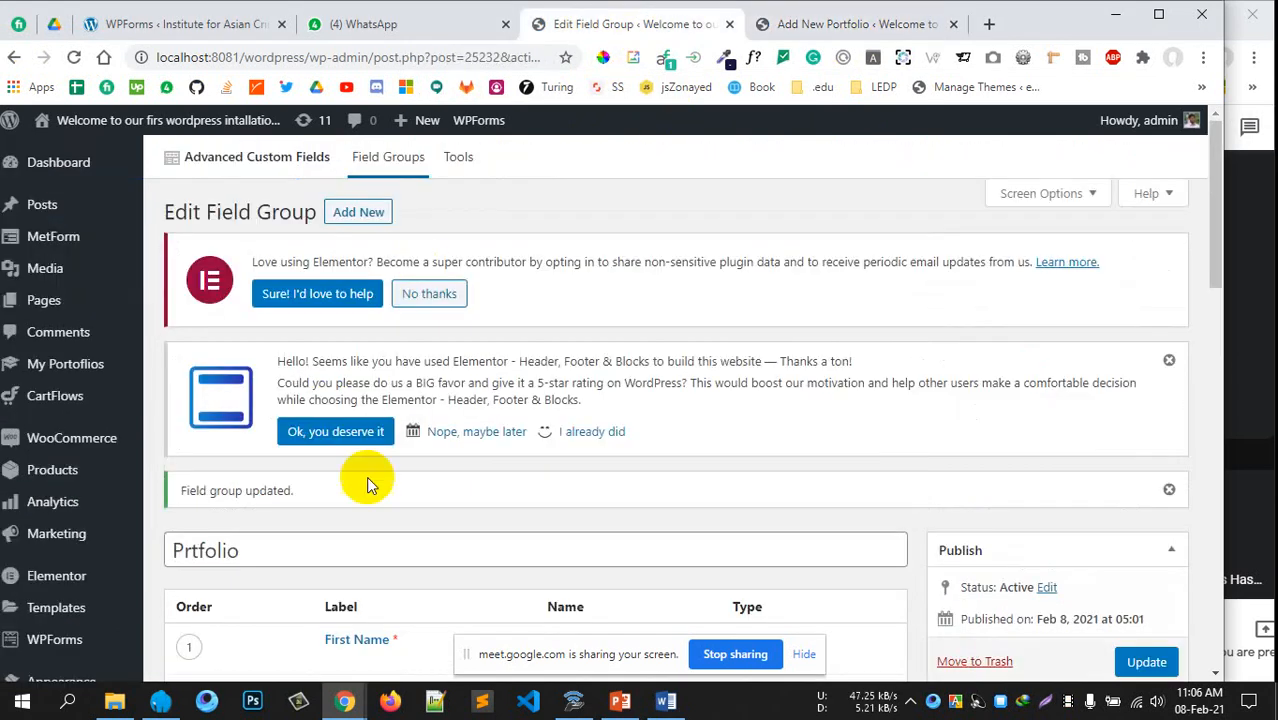
scroll(496, 428, down, 3)
click(878, 30)
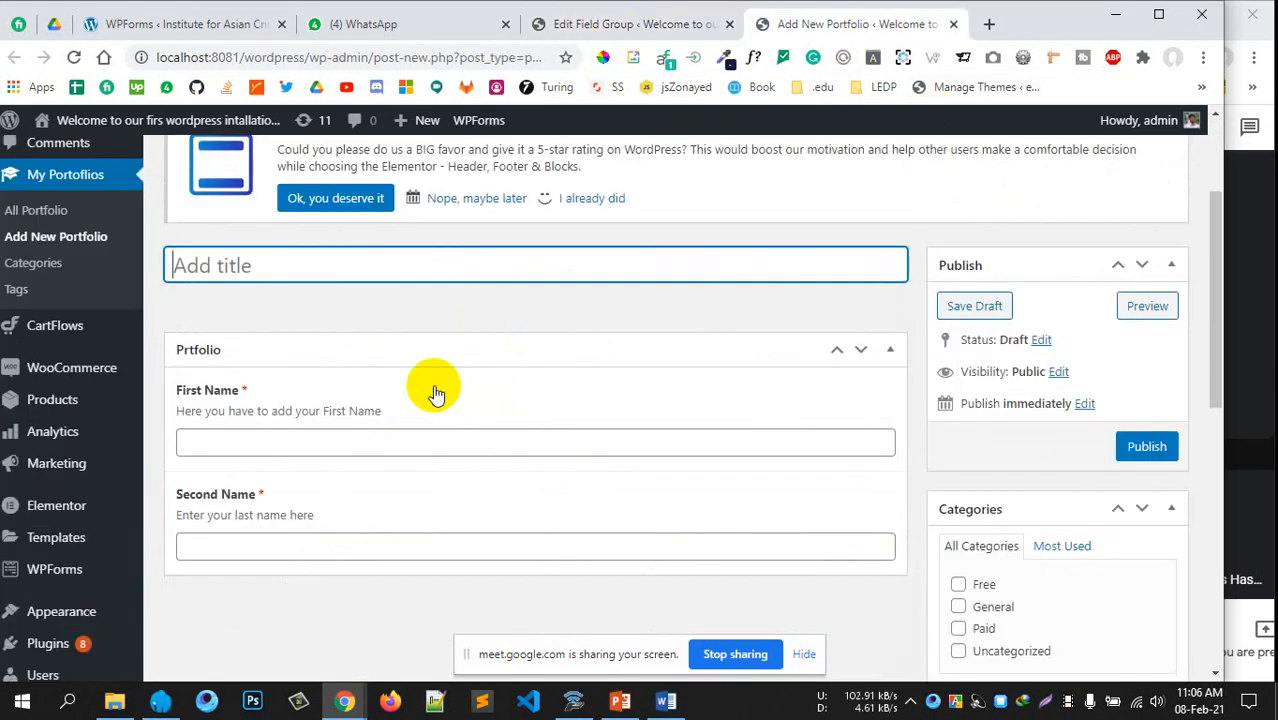
Fill in First Name and Second Name to reveal the Profile Picture field
click(409, 432)
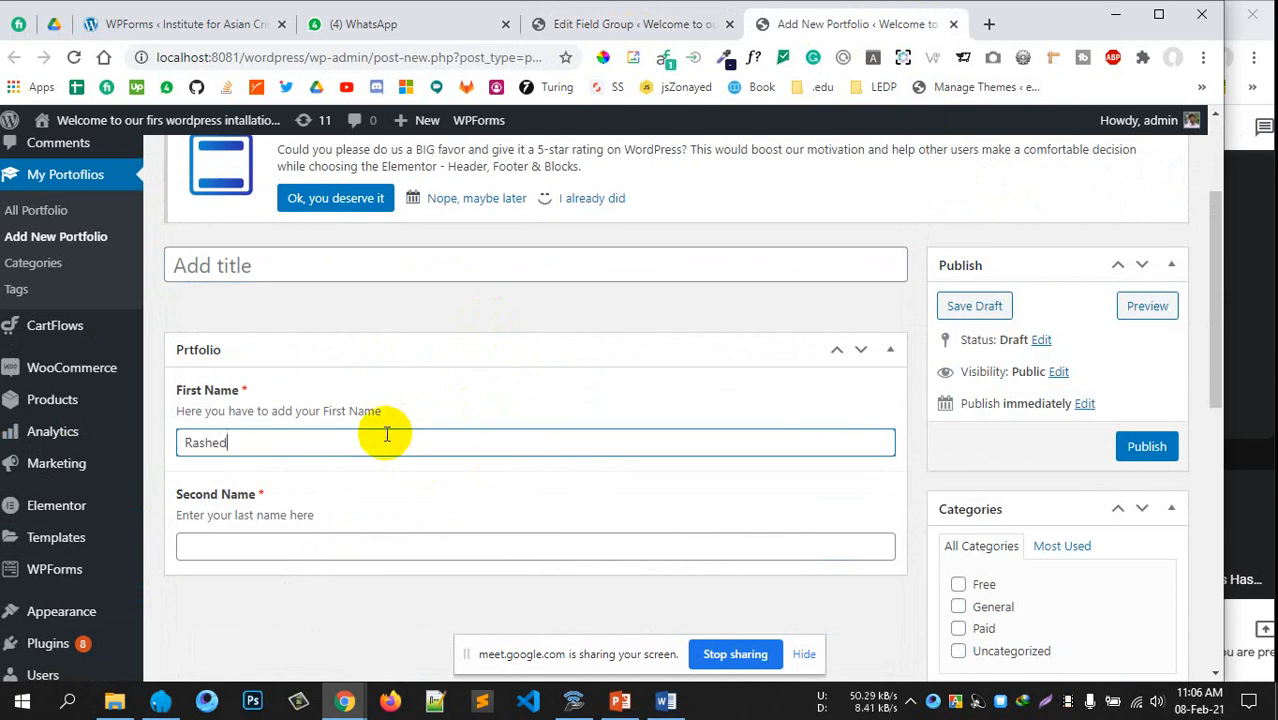
scroll(400, 428, down, 1)
click(305, 453)
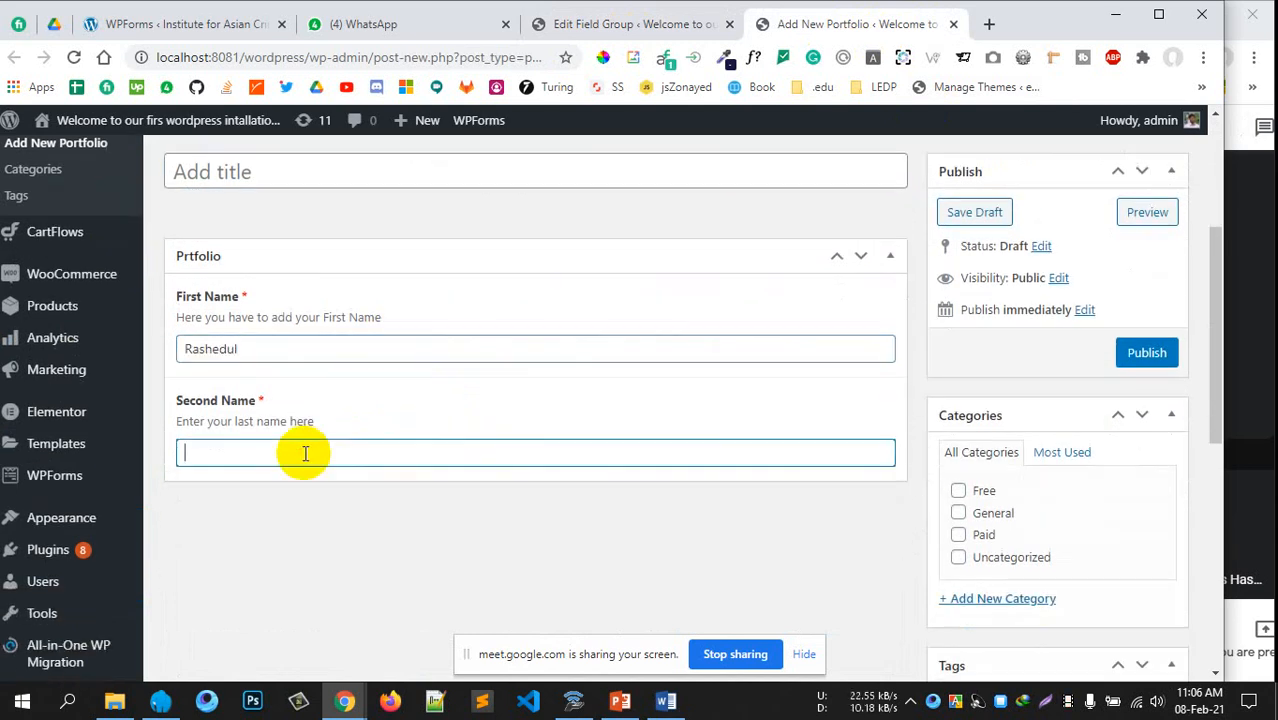
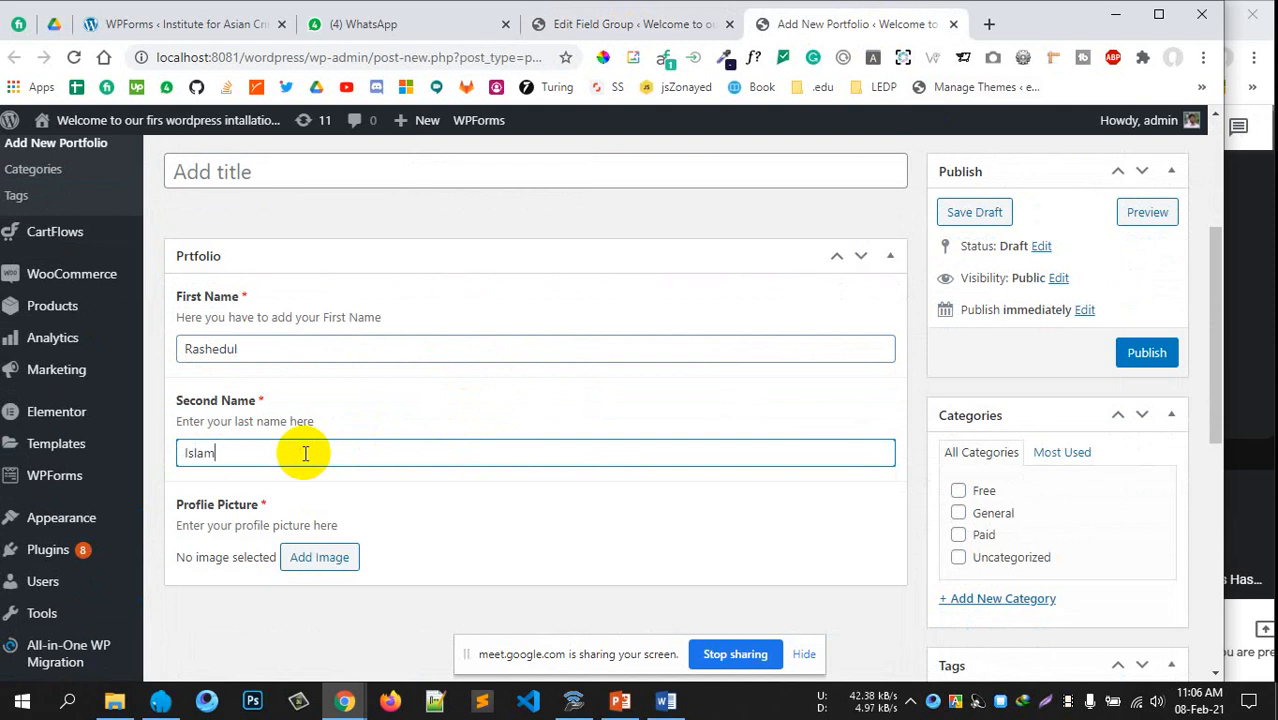
scroll(420, 464, down, 2)
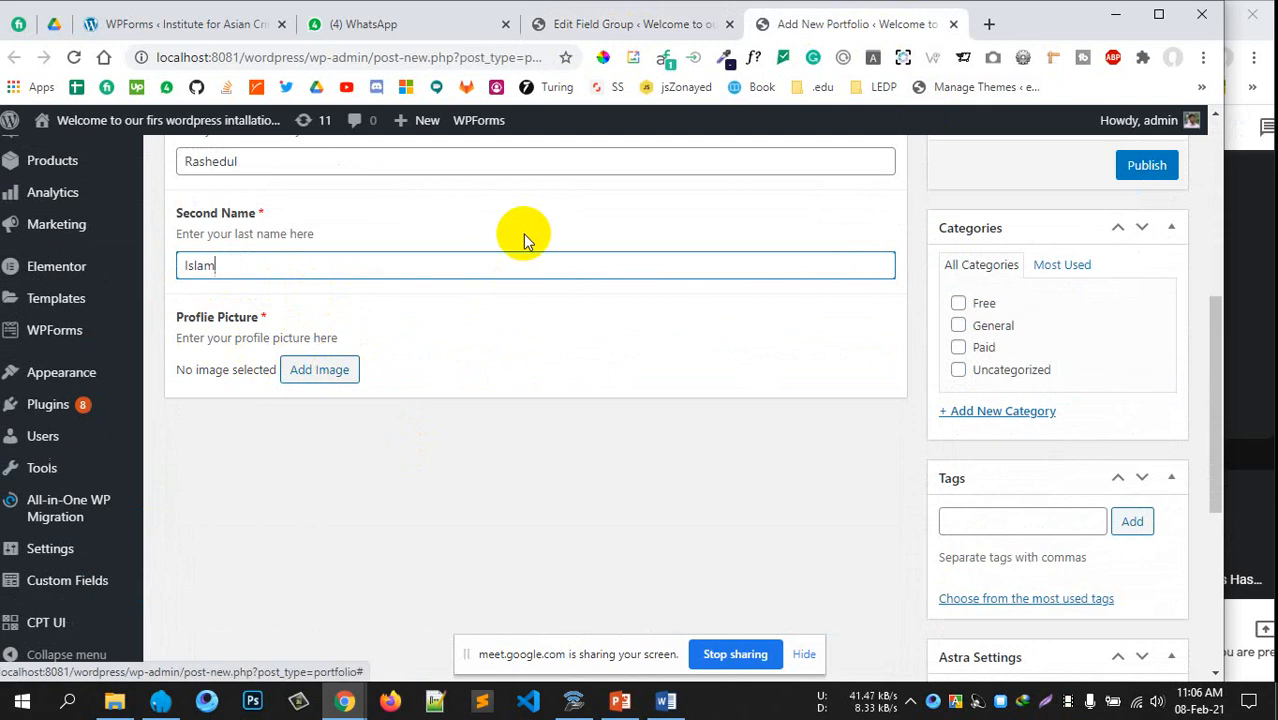
click(650, 24)
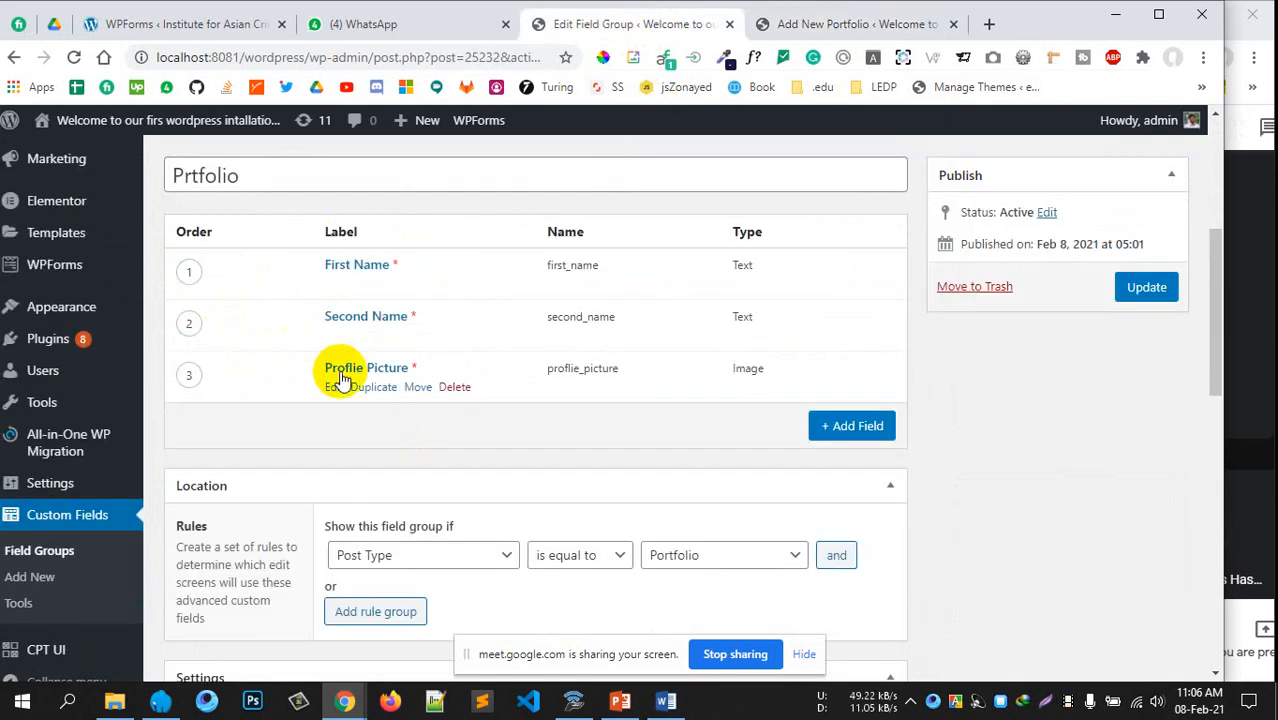
Inspect the Profile Picture field's conditional logic rule in its settings
click(450, 362)
scroll(456, 360, down, 5)
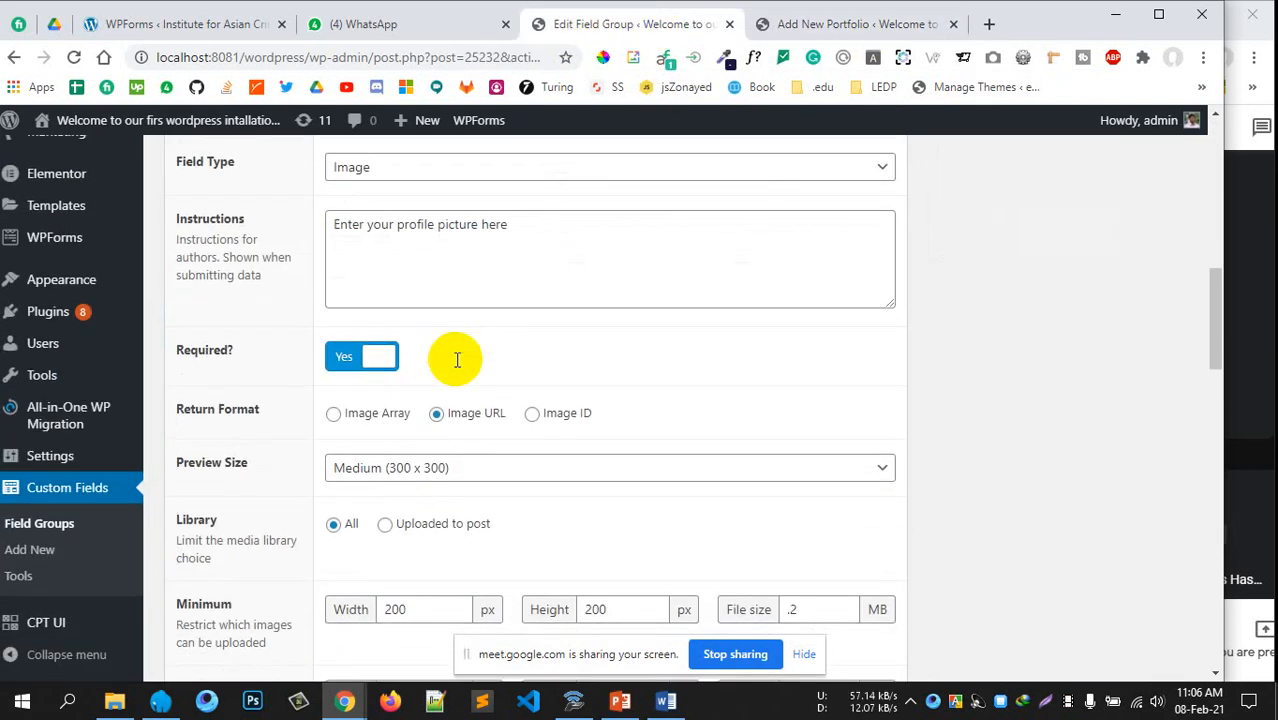
scroll(456, 360, down, 4)
scroll(405, 434, down, 2)
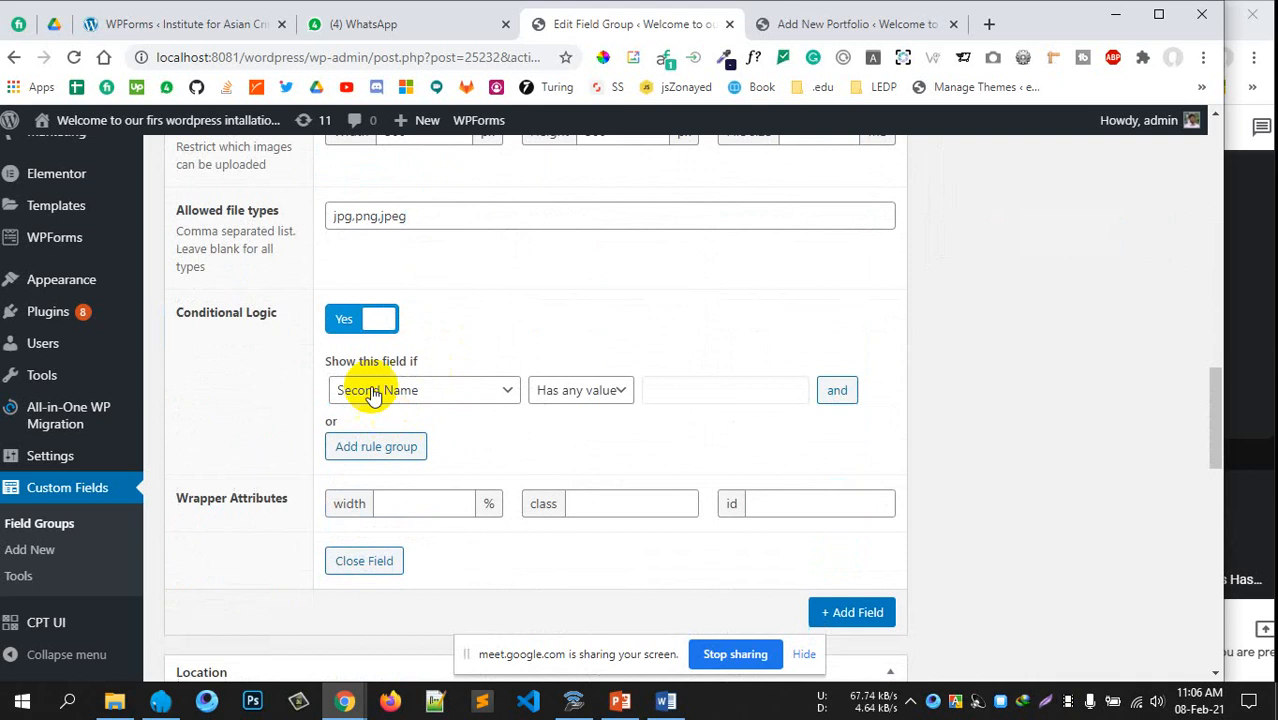
drag(345, 361, 412, 361)
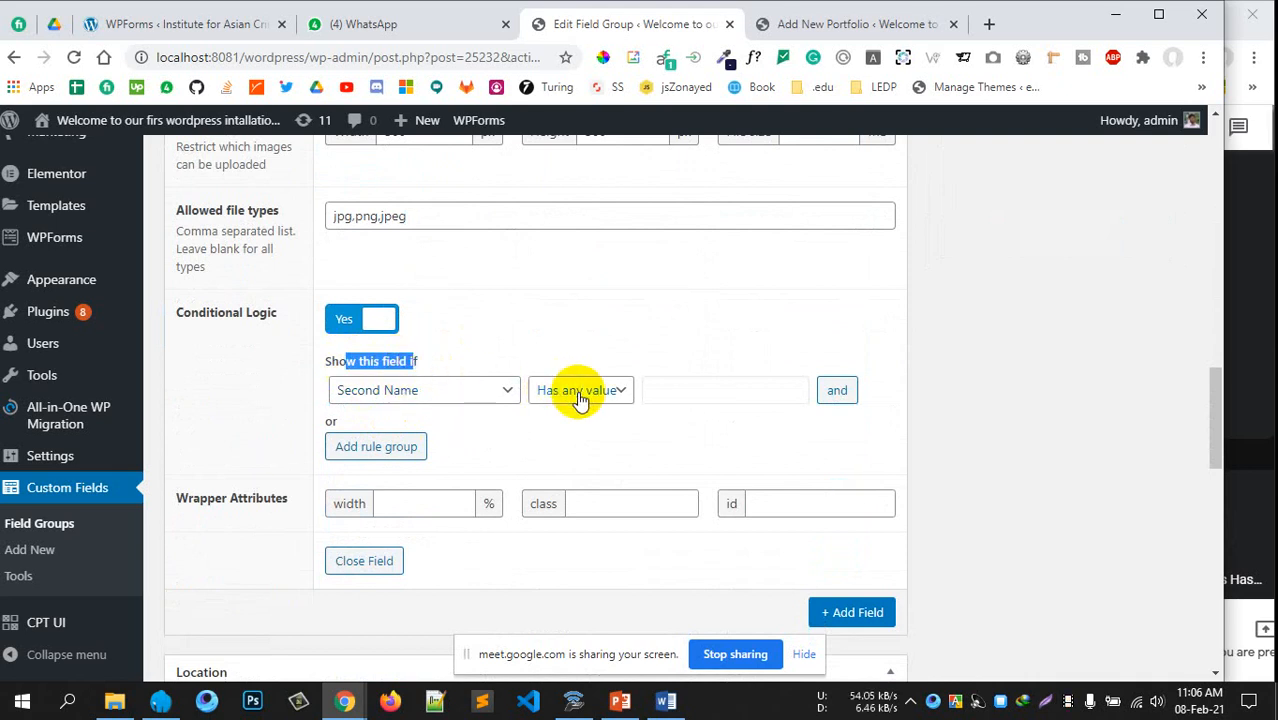
click(790, 24)
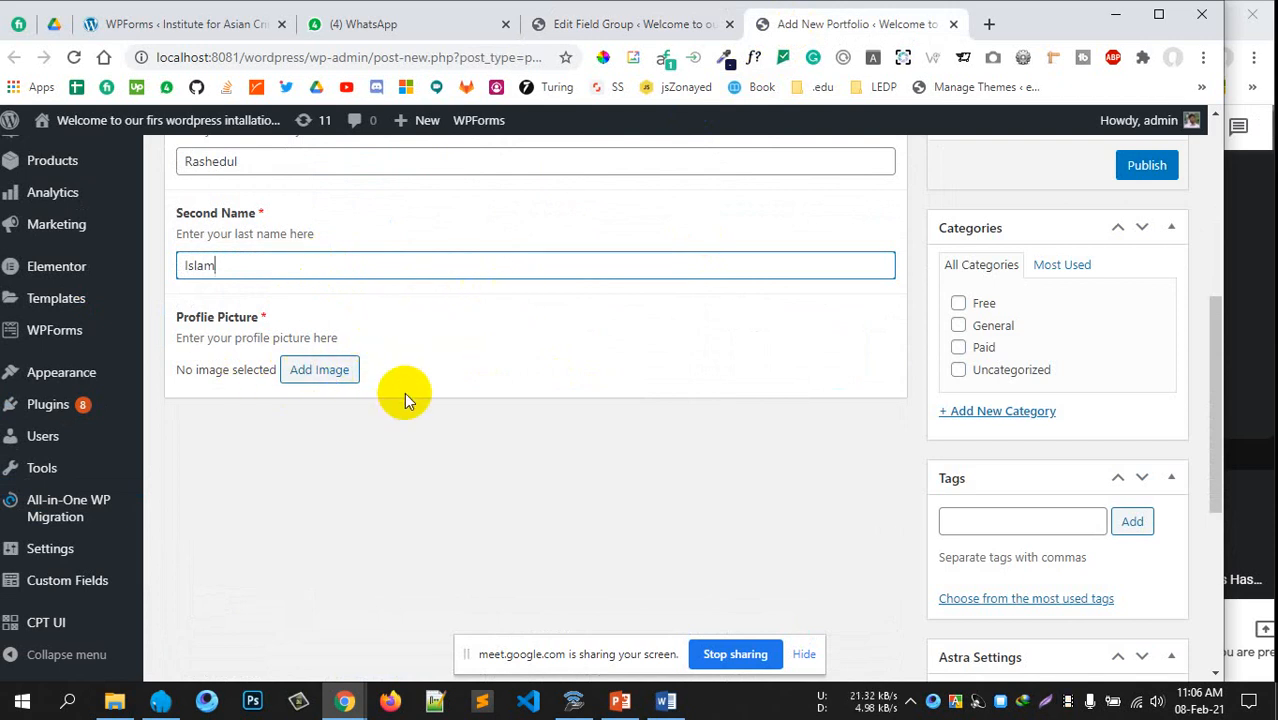
Recheck the 'Show this field if Second Name has any value' rule
click(608, 26)
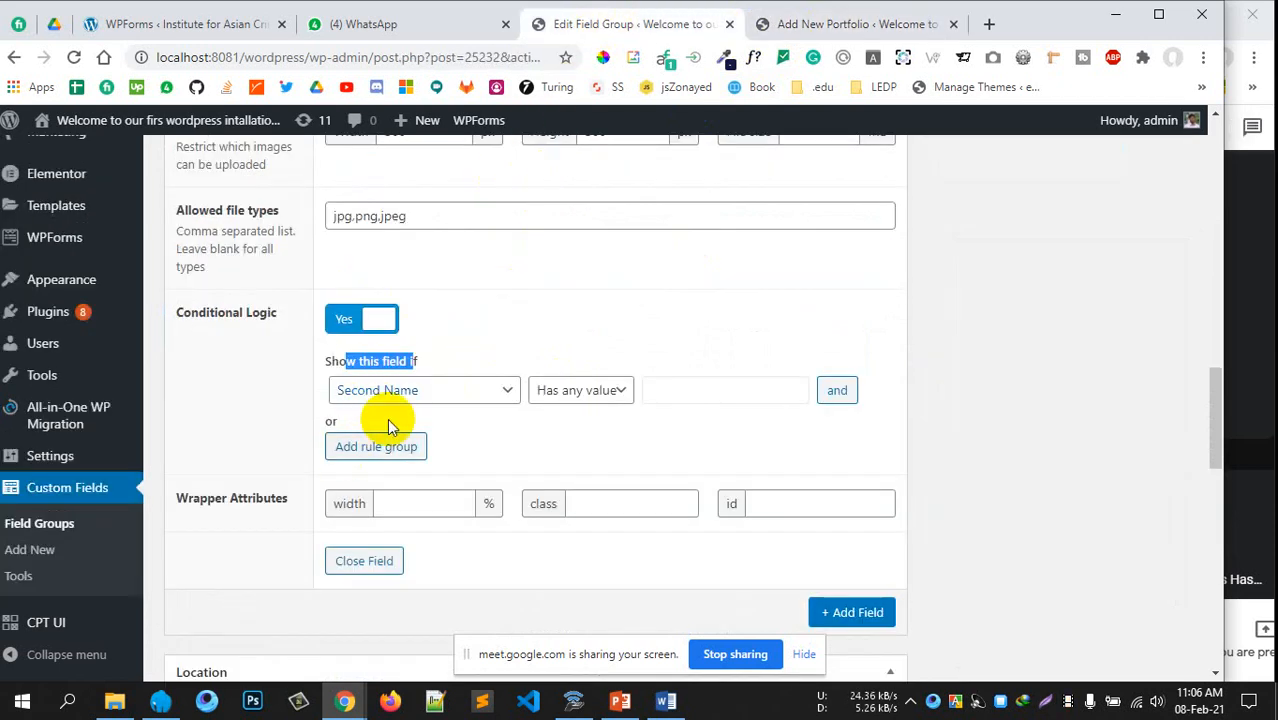
drag(430, 365, 340, 361)
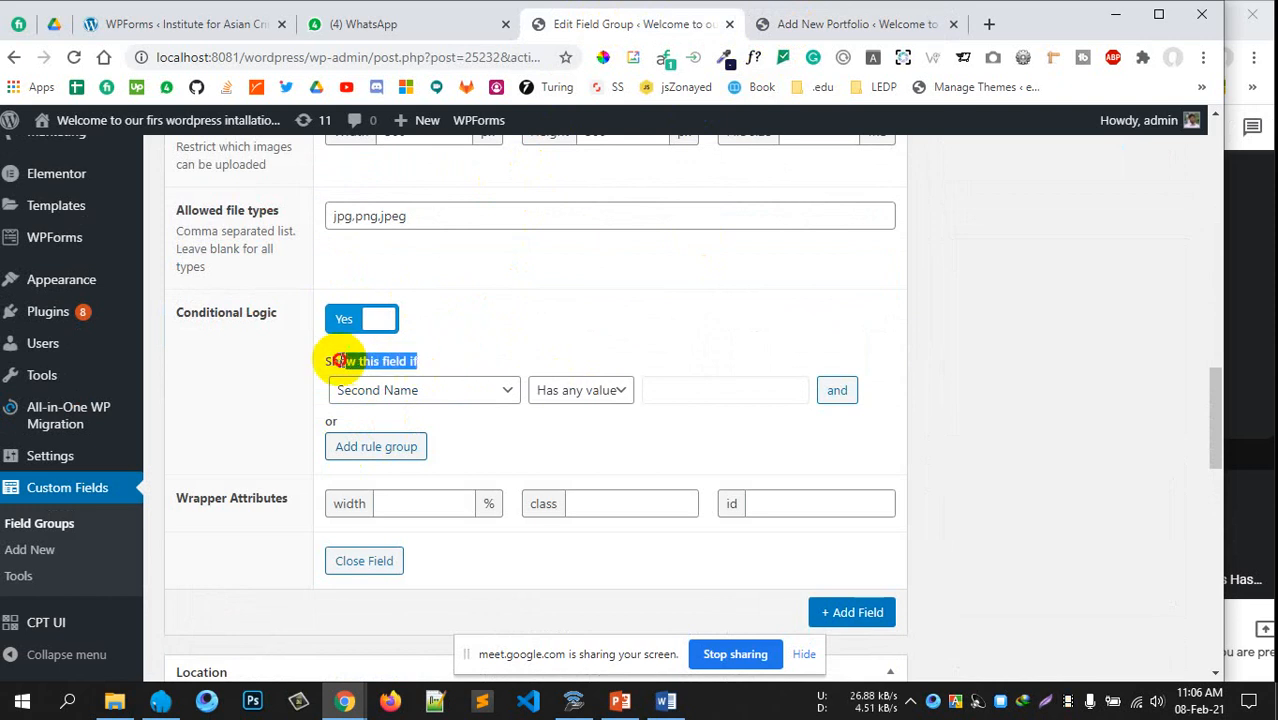
click(958, 351)
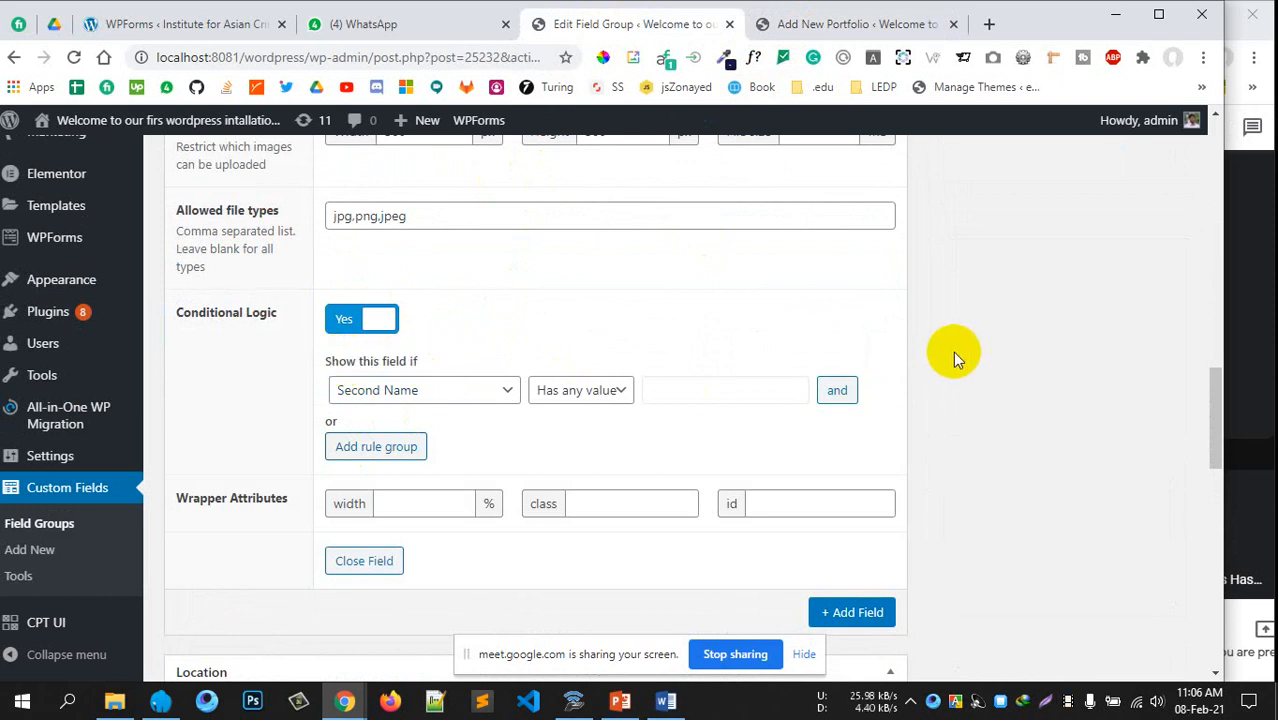
scroll(899, 361, down, 1)
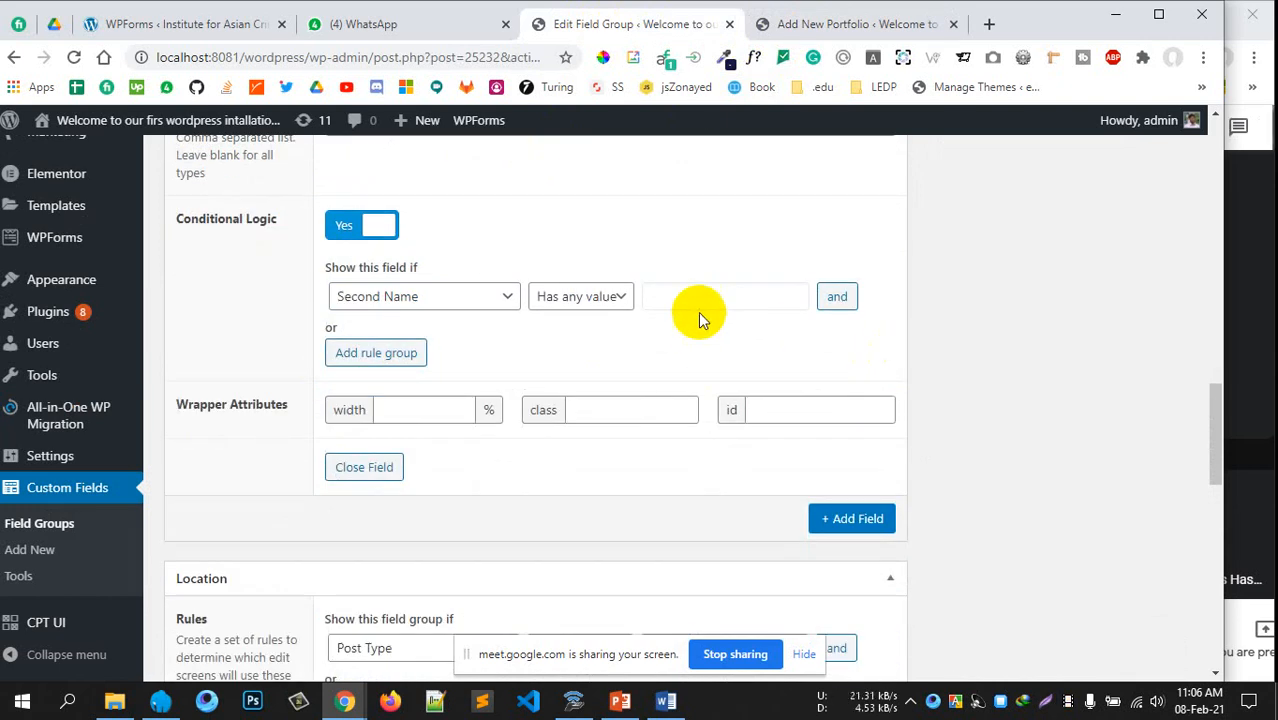
scroll(308, 234, up, 2)
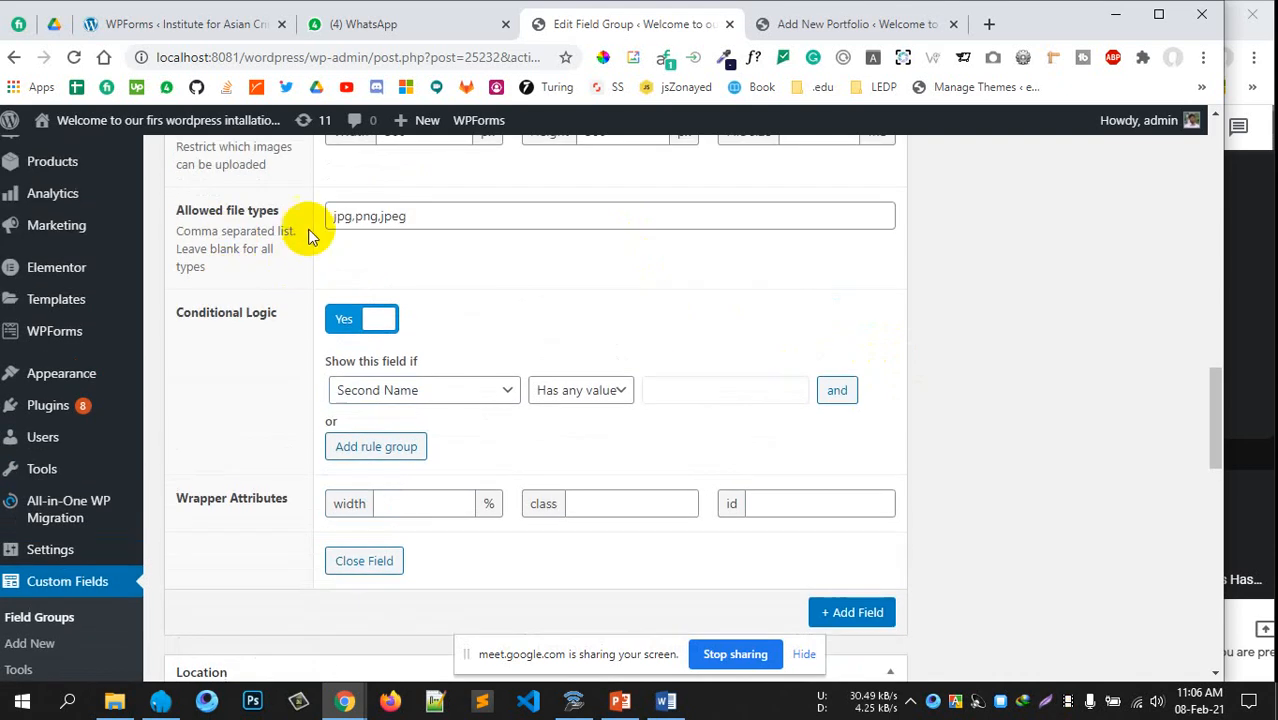
scroll(335, 264, down, 2)
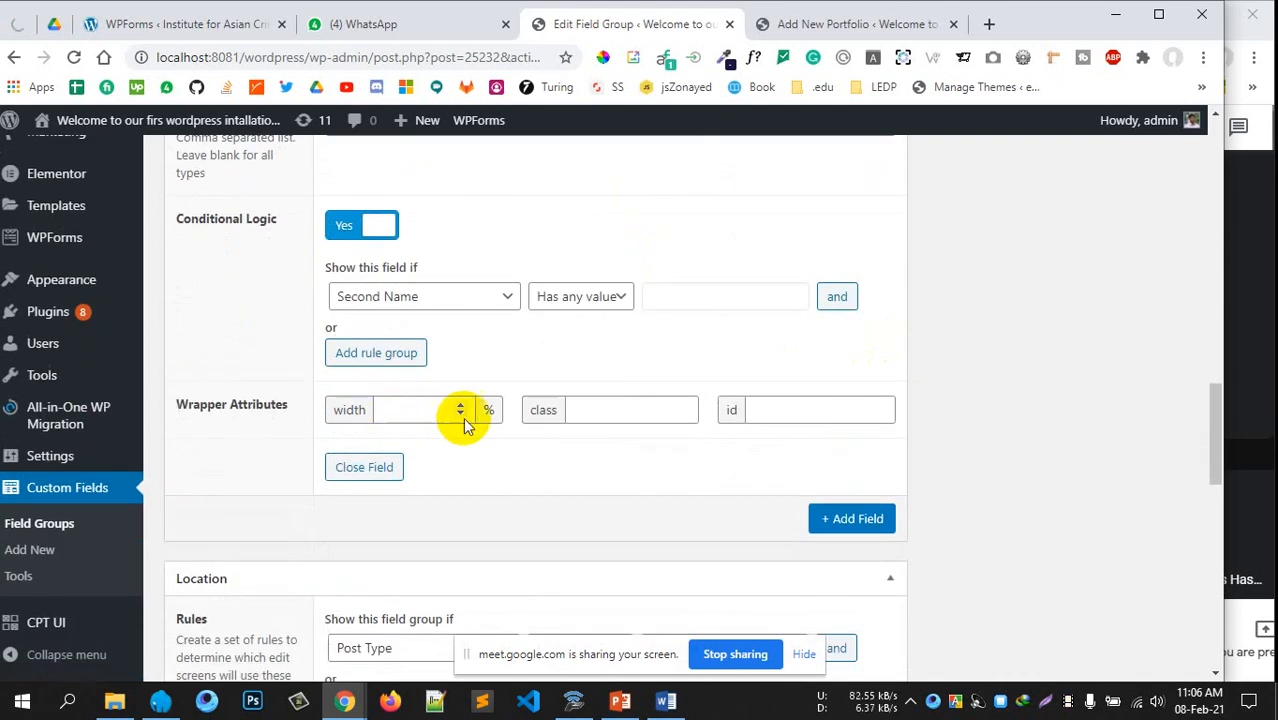
click(807, 409)
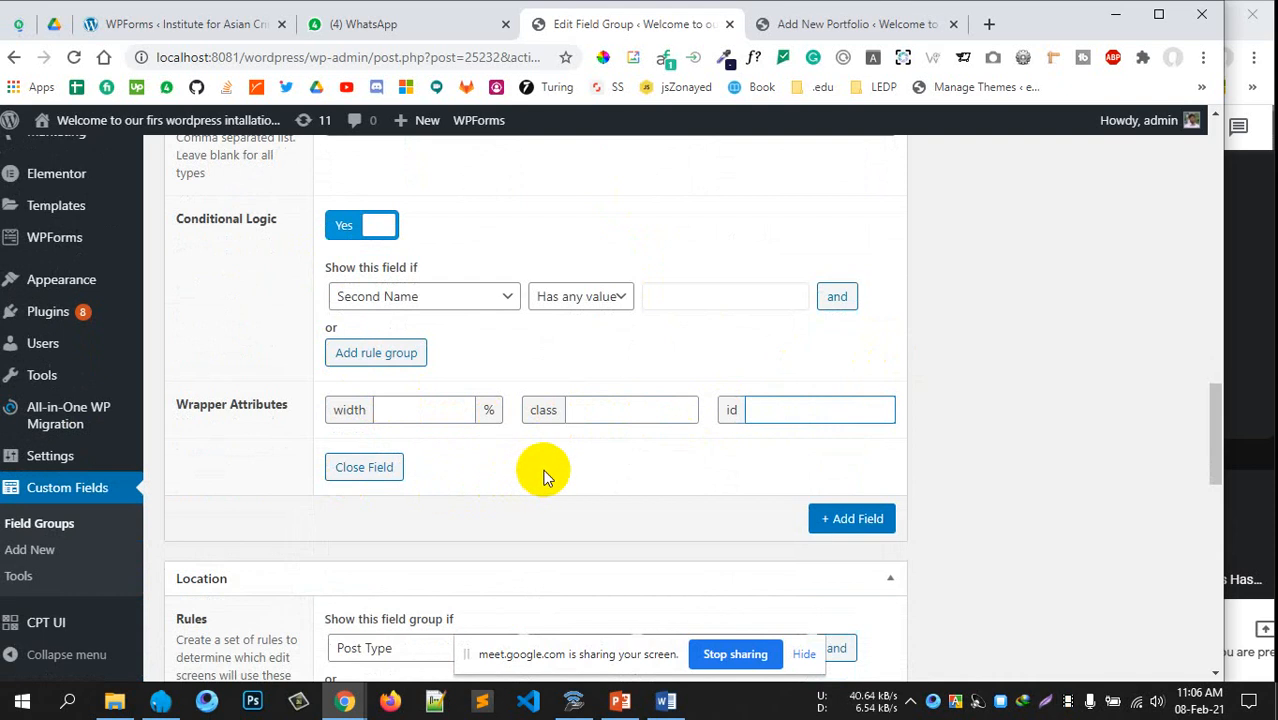
scroll(618, 440, up, 5)
scroll(620, 440, down, 5)
scroll(573, 488, up, 5)
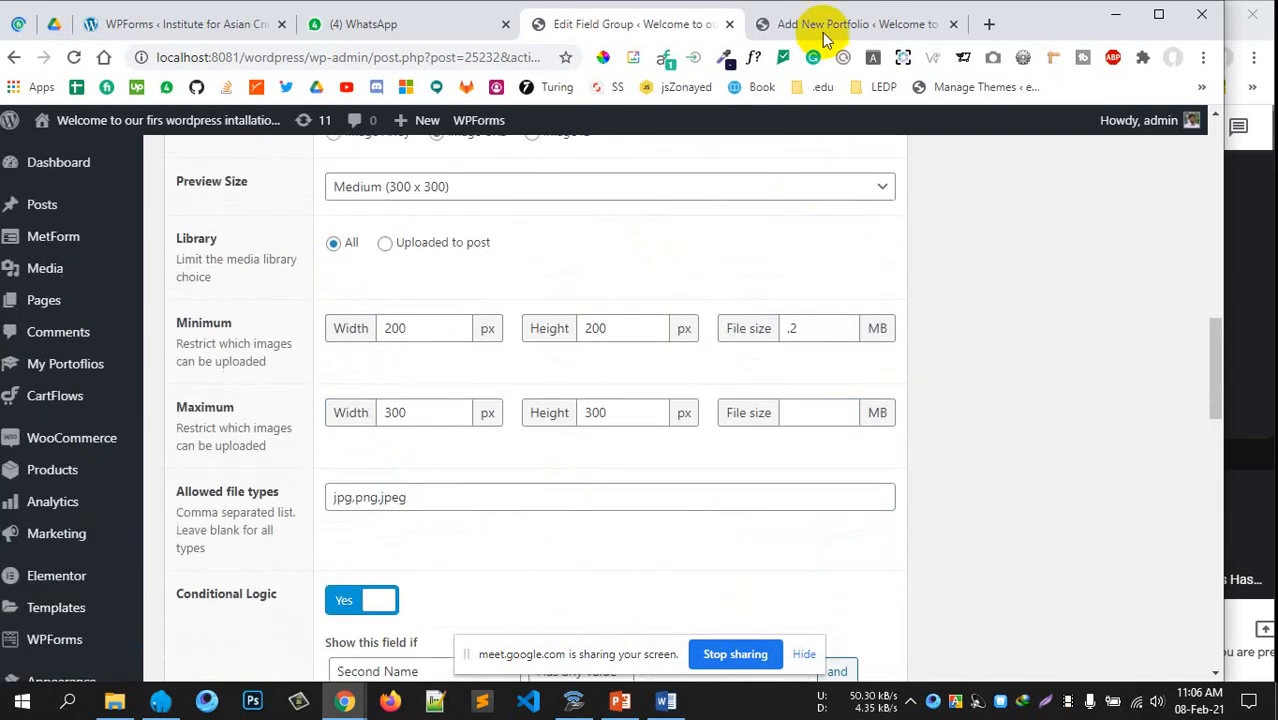
click(822, 28)
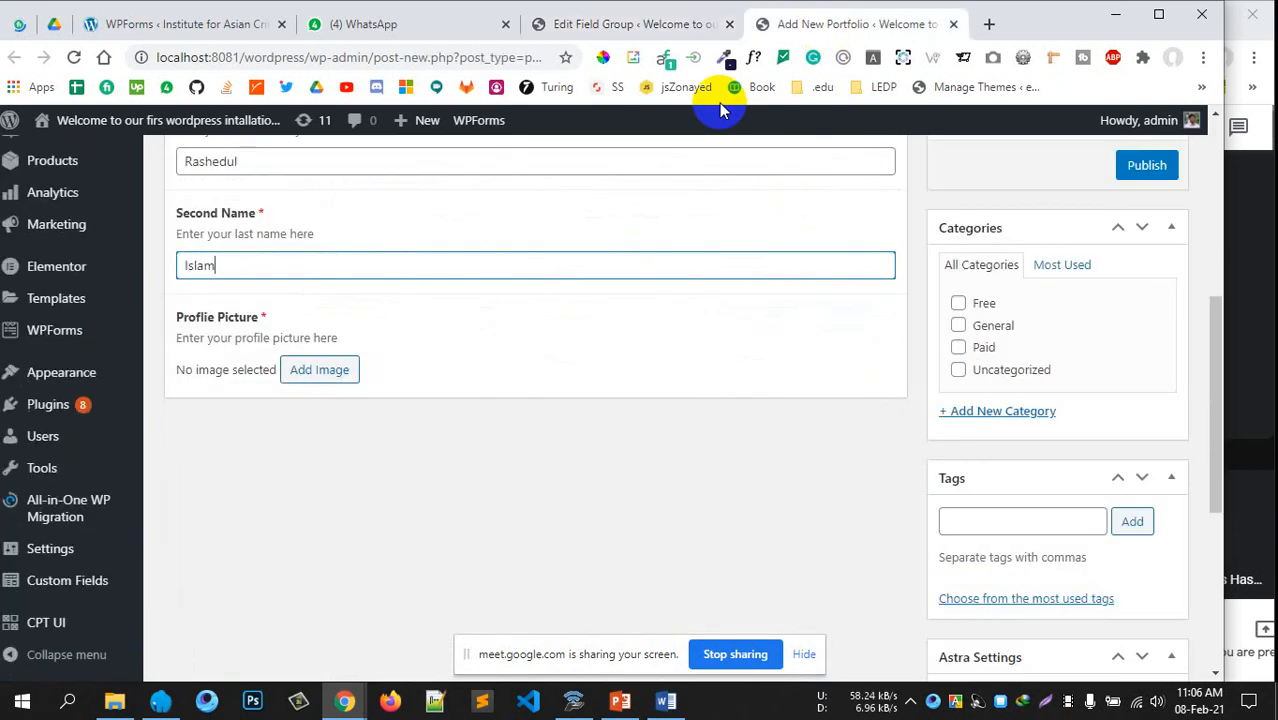
Try the cupcake image and review the width and height restriction notice
click(319, 369)
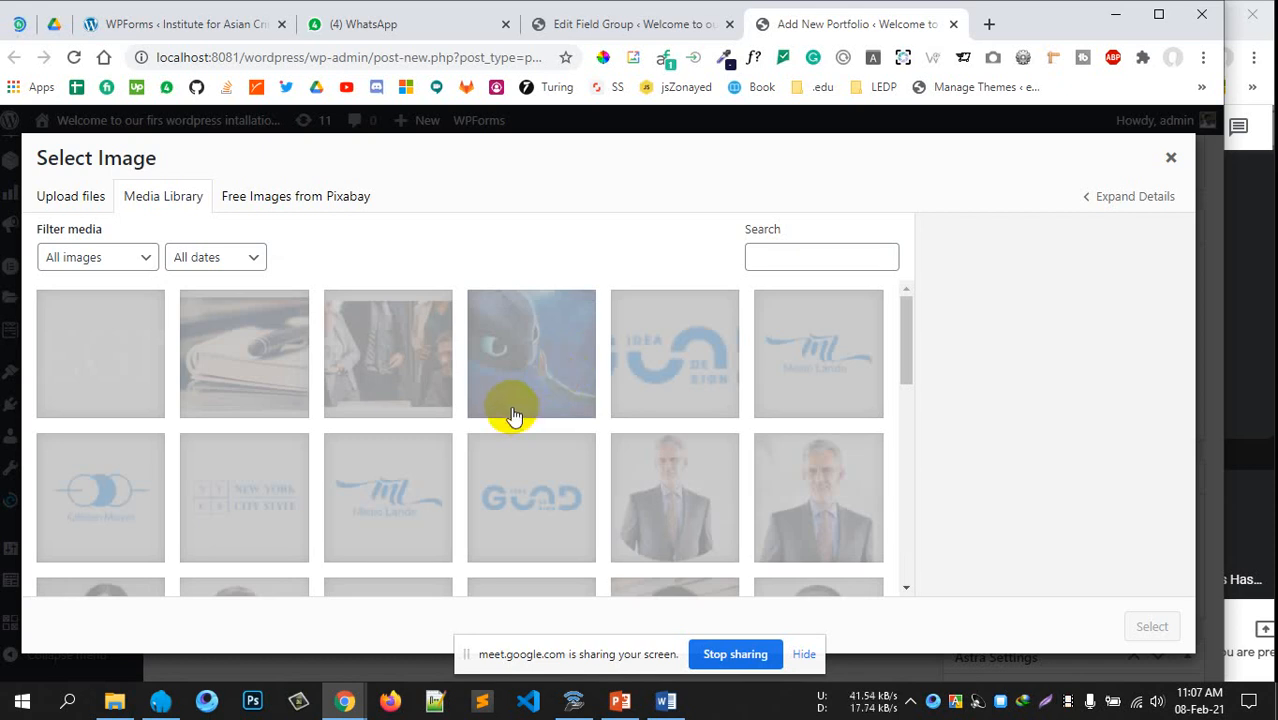
scroll(543, 425, down, 10)
scroll(543, 425, up, 1)
click(543, 425)
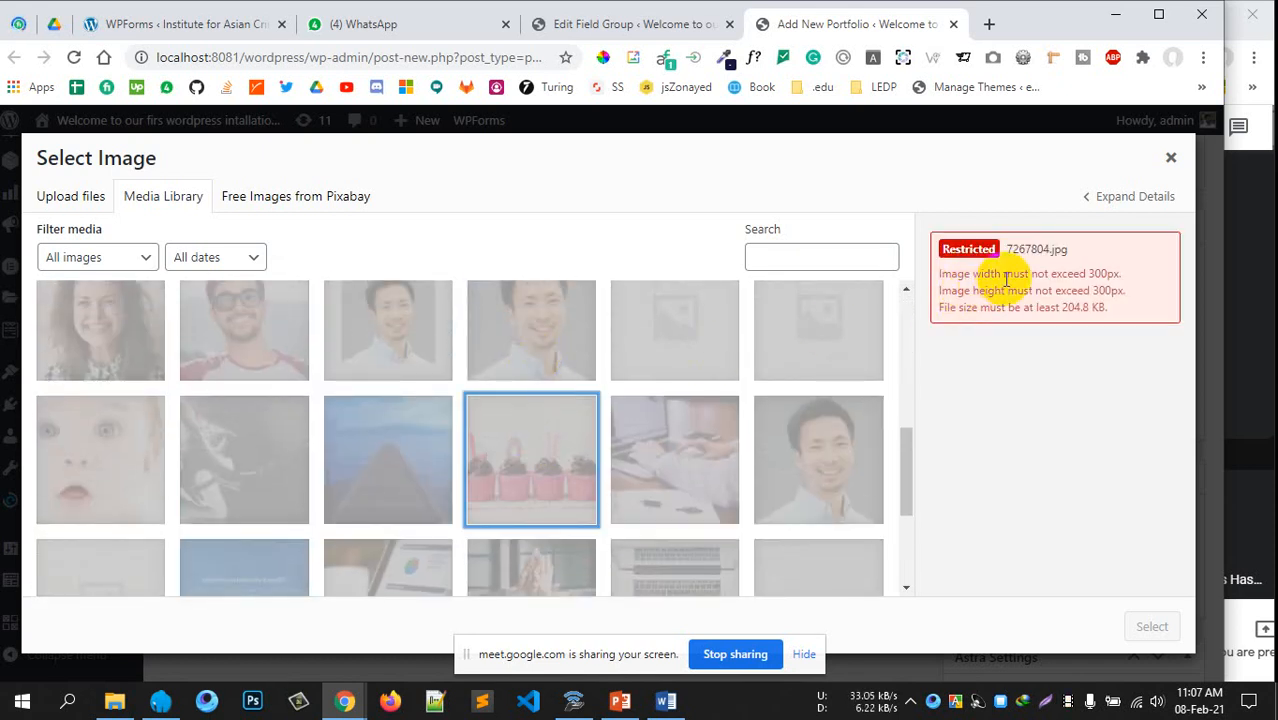
drag(1029, 274, 1112, 275)
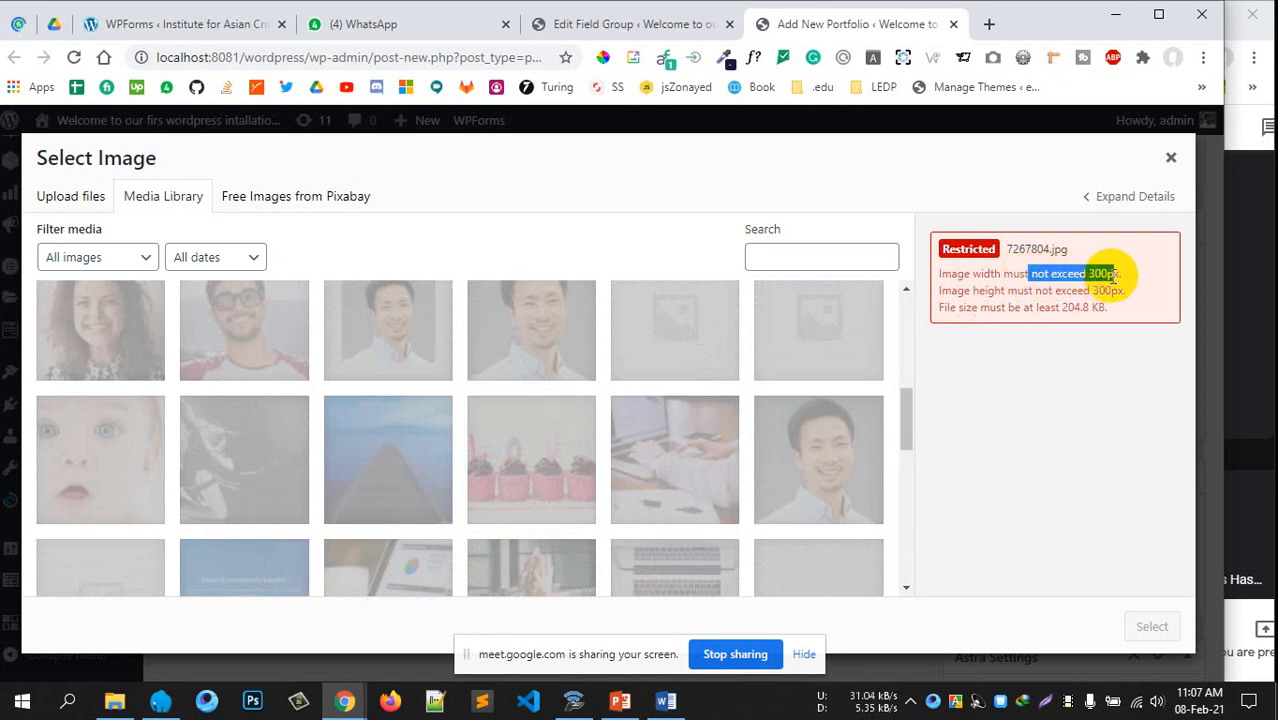
drag(977, 290, 1123, 290)
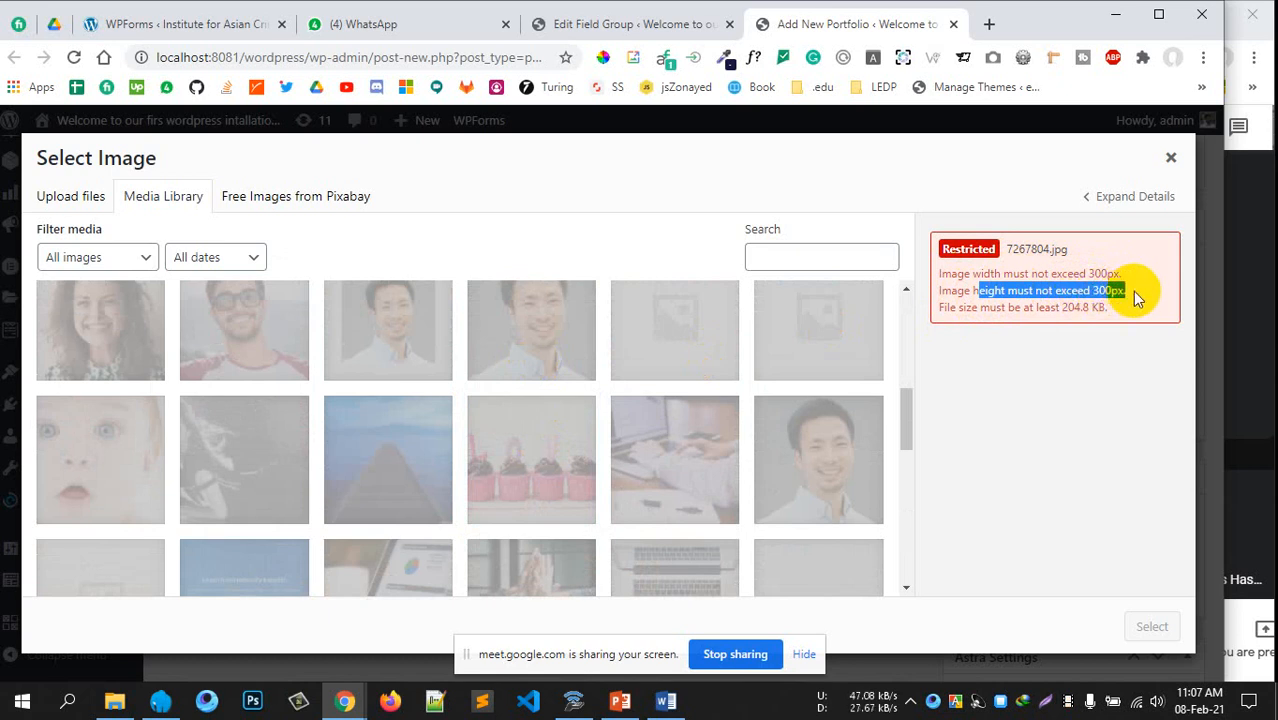
click(1121, 289)
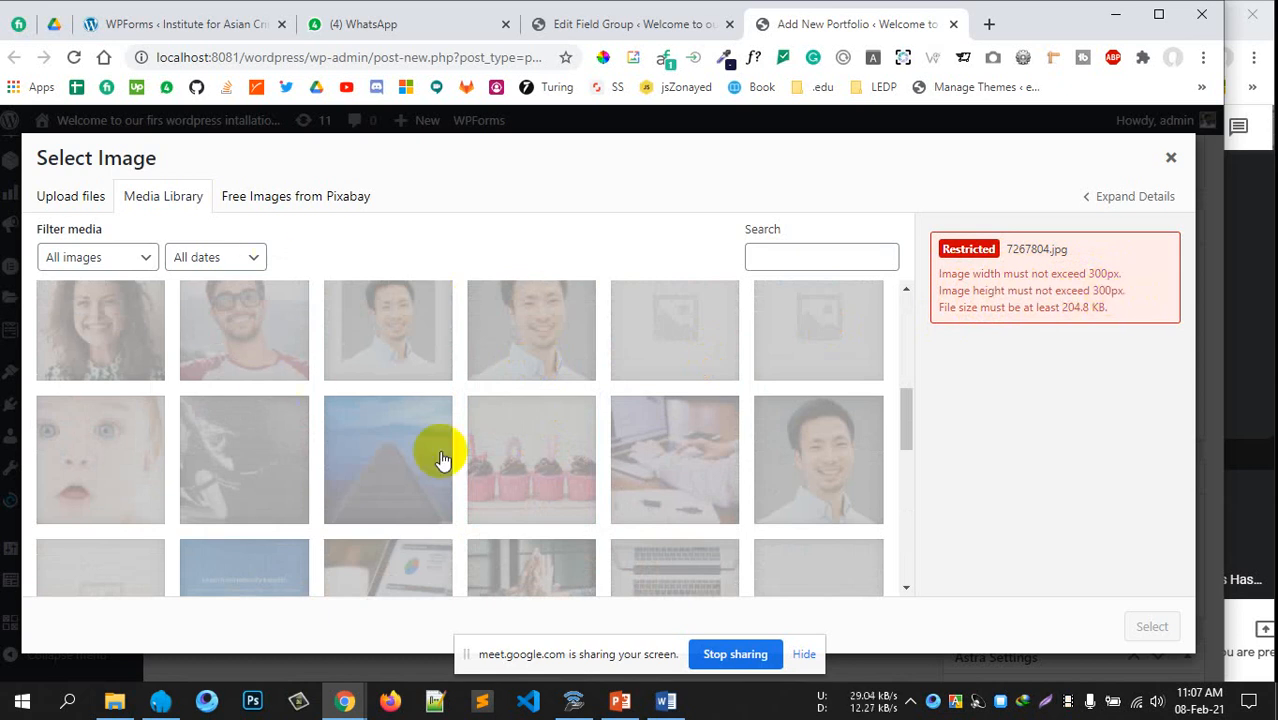
scroll(659, 391, up, 5)
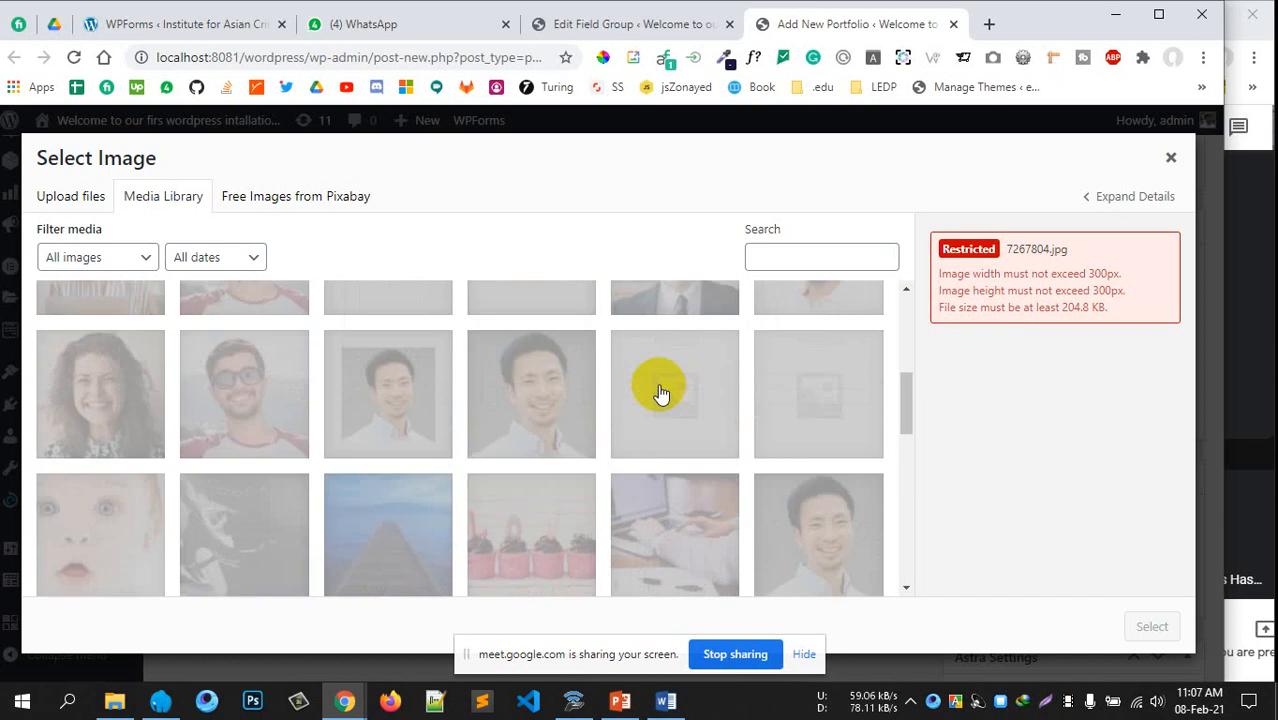
scroll(640, 400, down, 8)
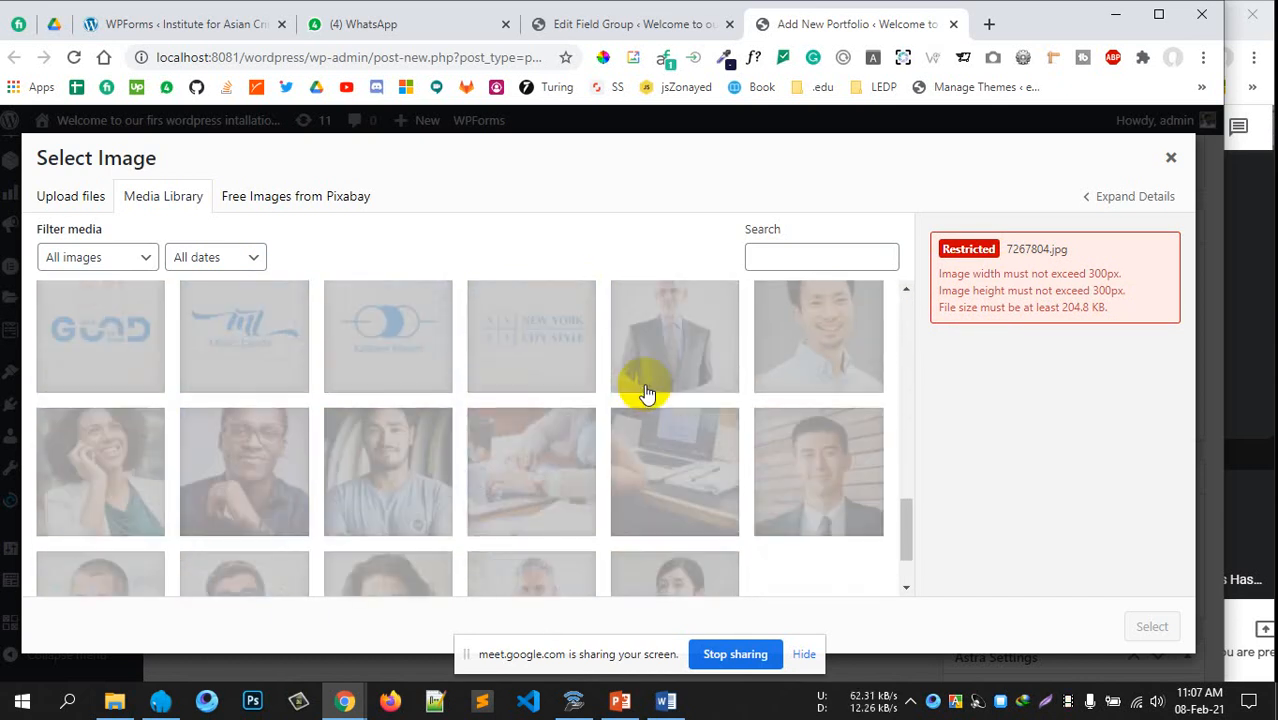
scroll(646, 380, up, 5)
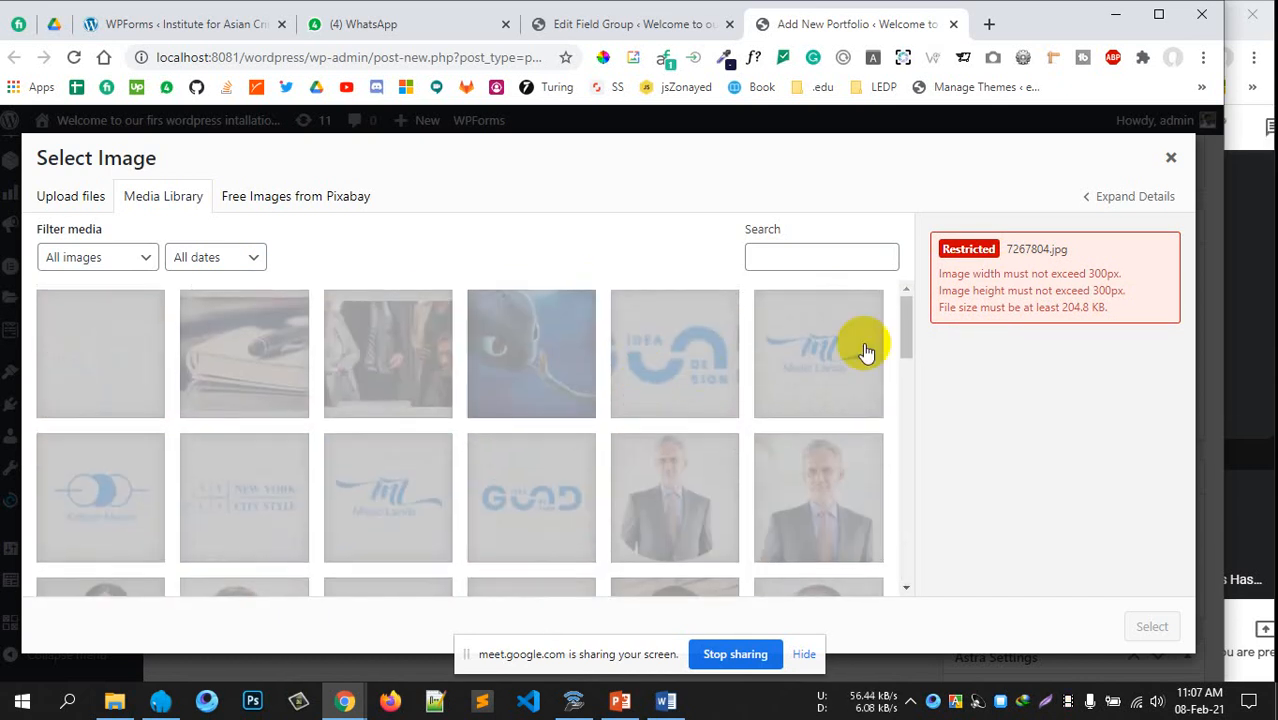
drag(1008, 307, 1061, 308)
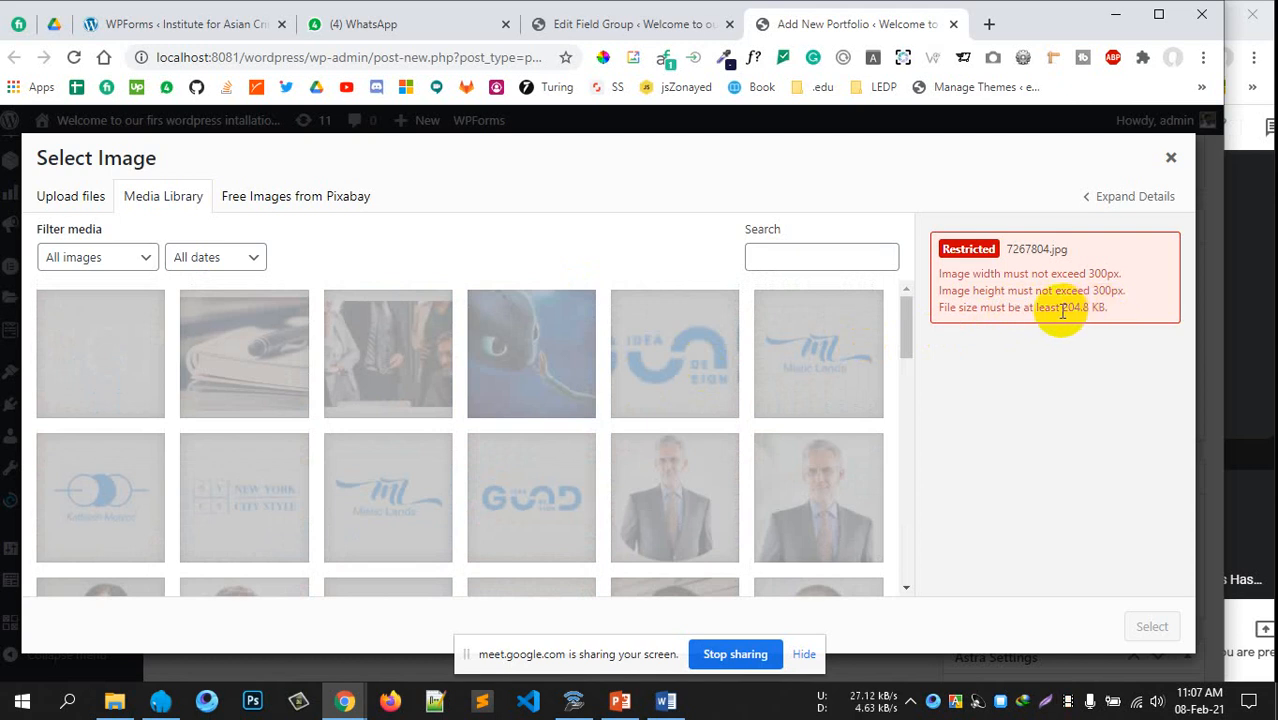
click(1094, 308)
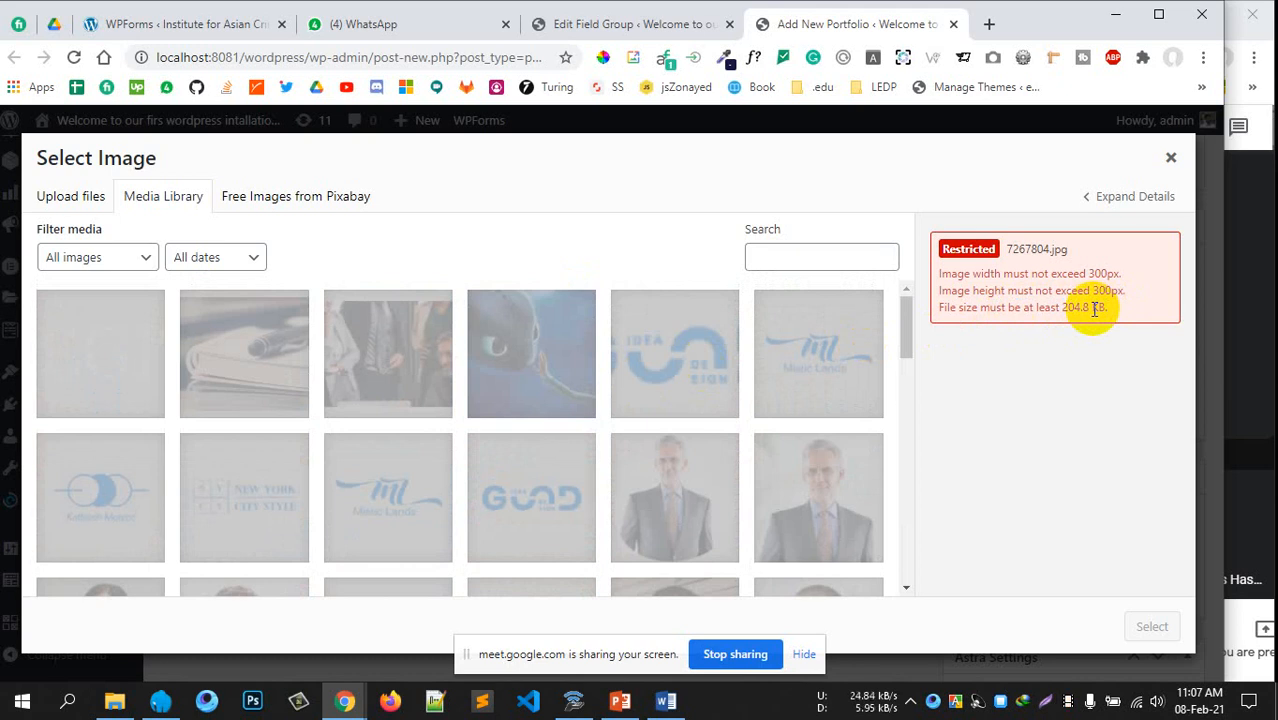
Close the Select Image dialog without choosing any picture
click(83, 205)
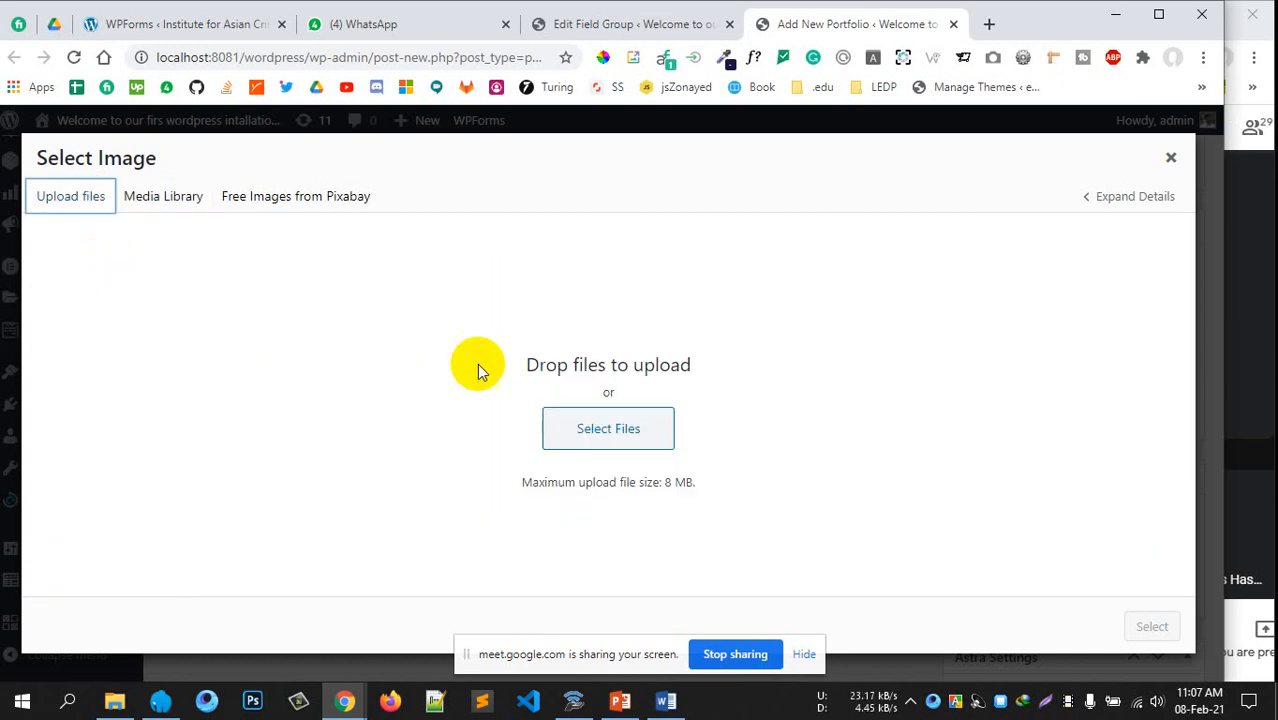
click(178, 203)
click(1171, 160)
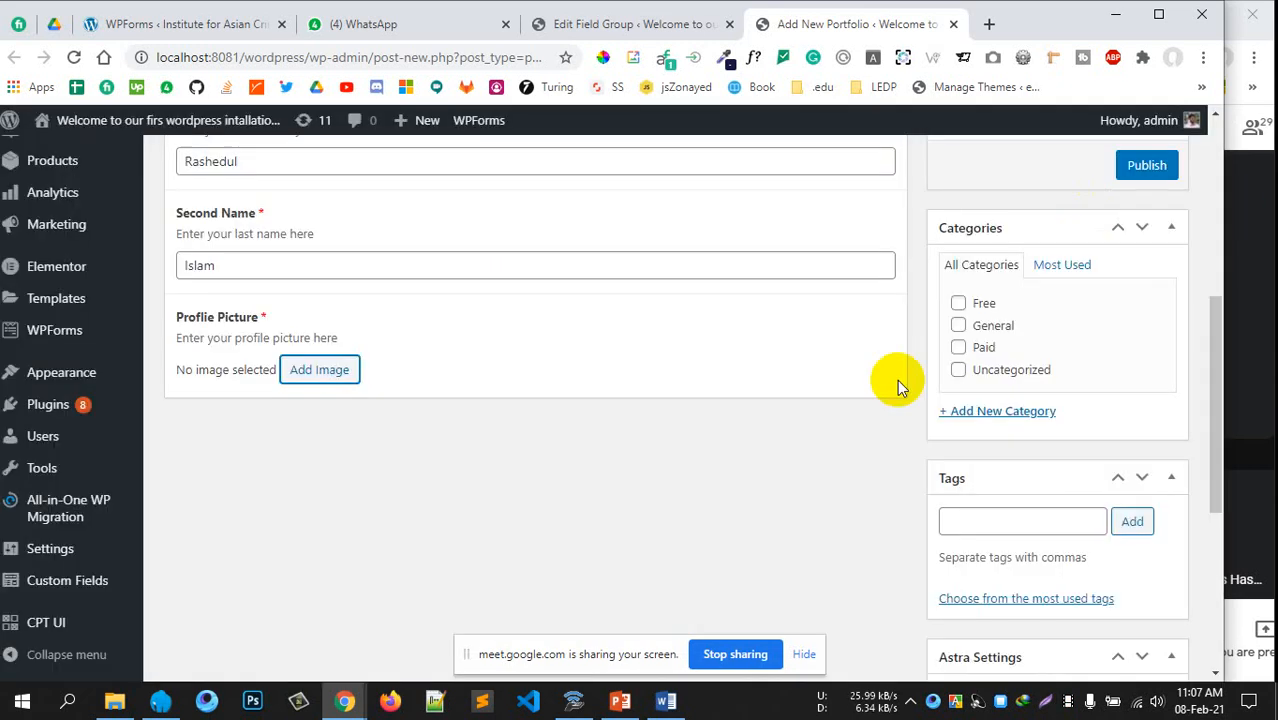
scroll(800, 350, up, 5)
Change the maximum width and height limits toward 1000 px
click(635, 24)
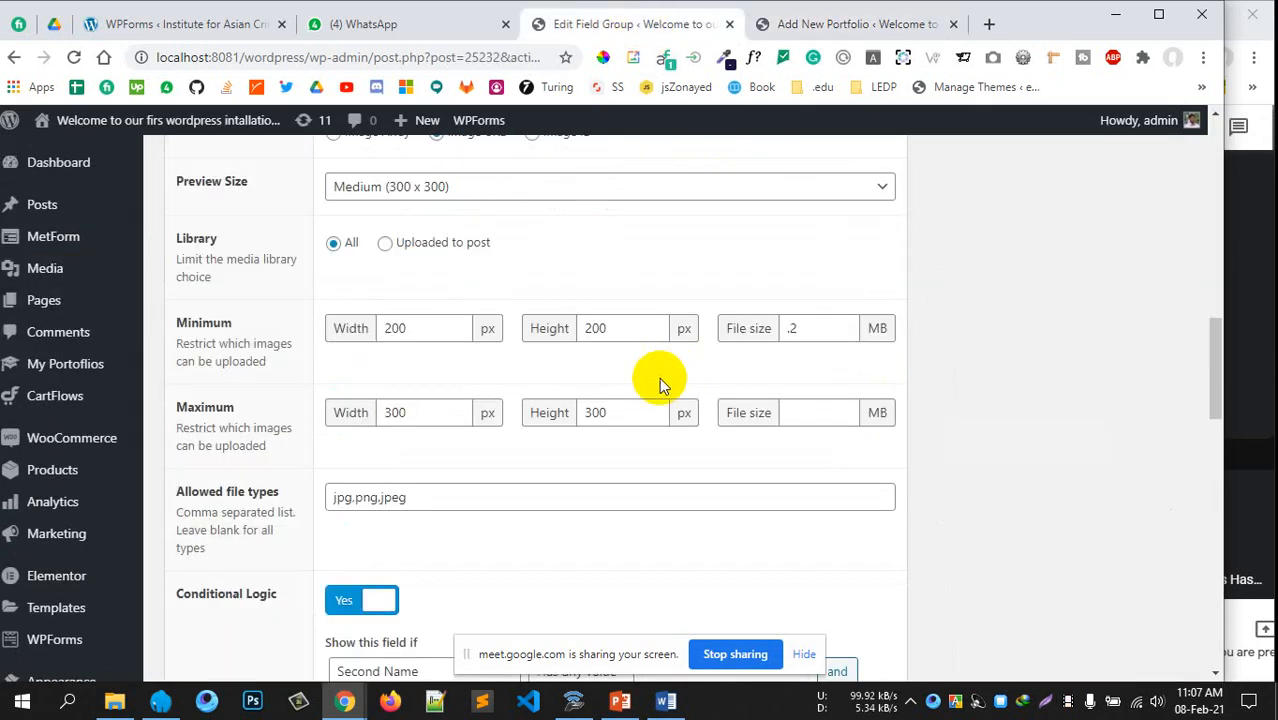
scroll(640, 375, down, 5)
scroll(551, 390, up, 2)
scroll(551, 388, up, 4)
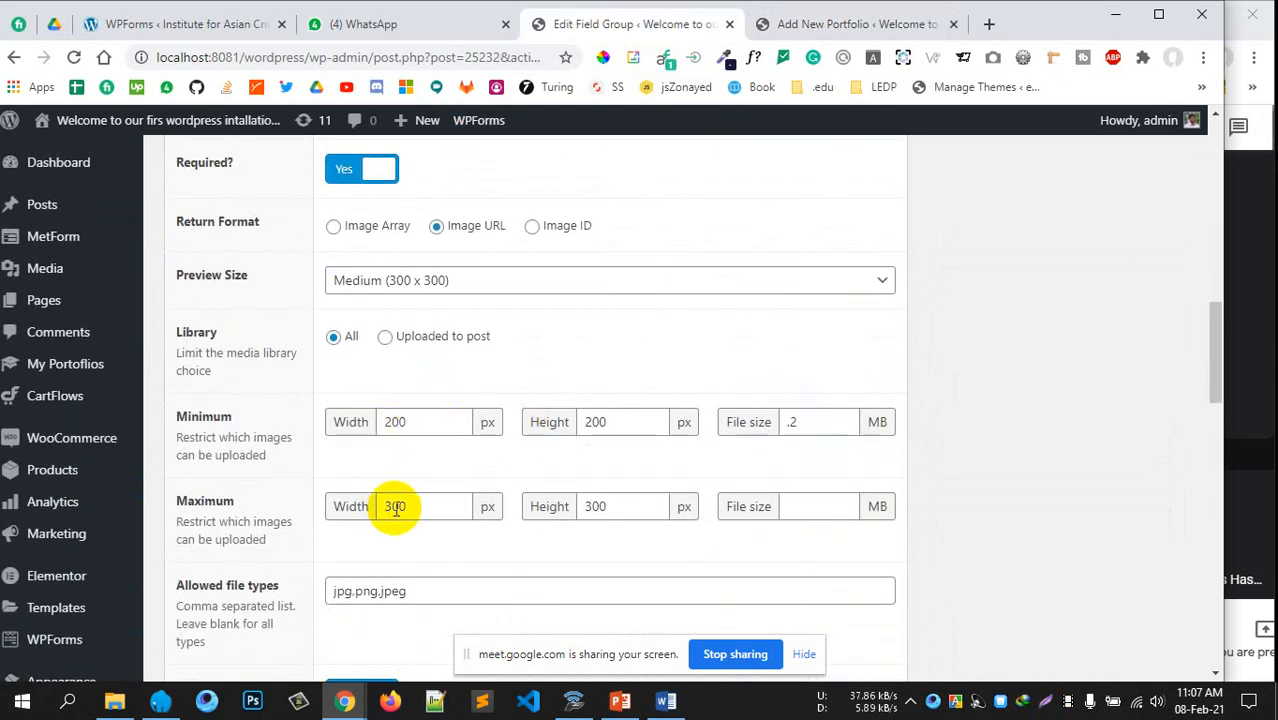
click(377, 505)
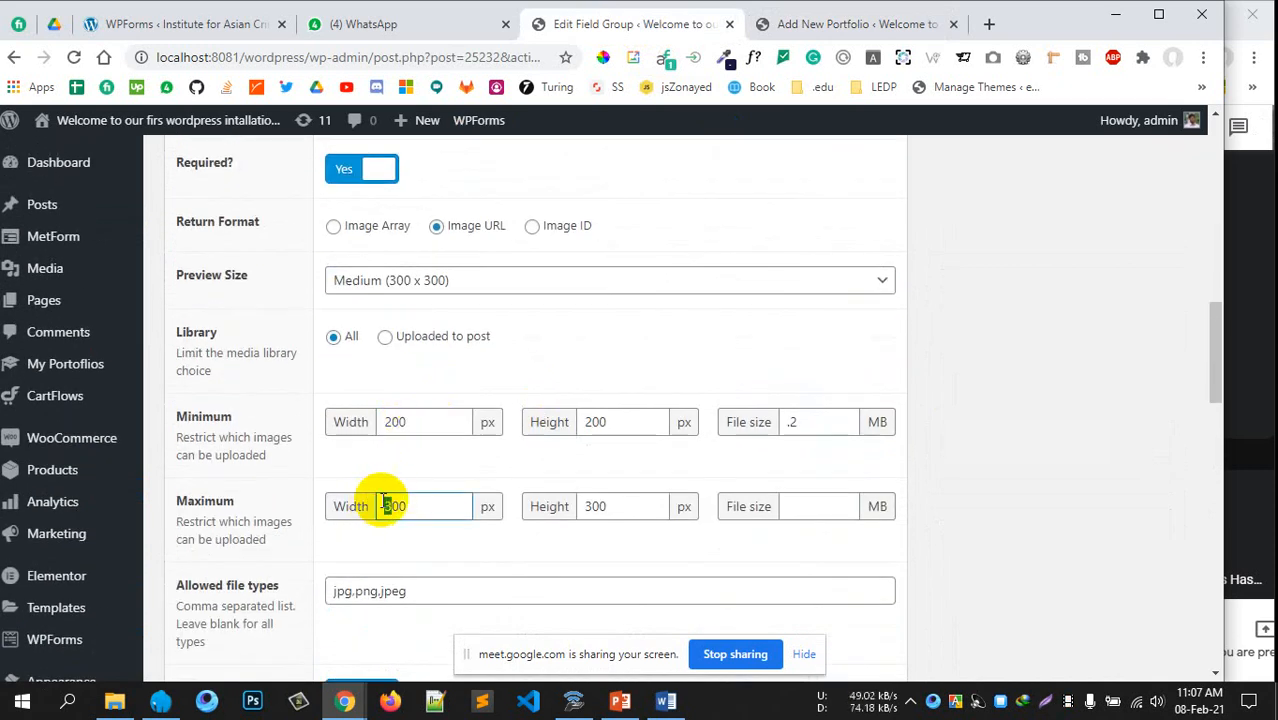
text(1)
drag(591, 506, 558, 505)
text(1)
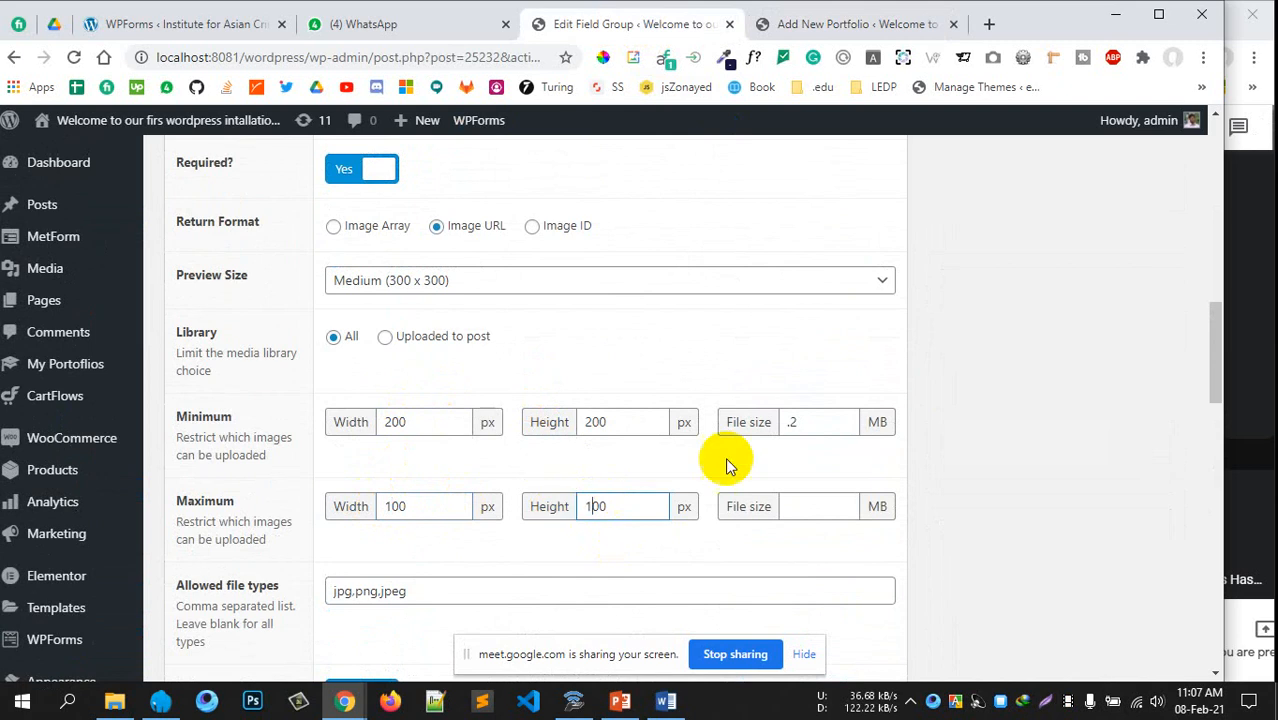
Lower the minimum file size to .02 MB and complete the 1000 px maximum
click(792, 422)
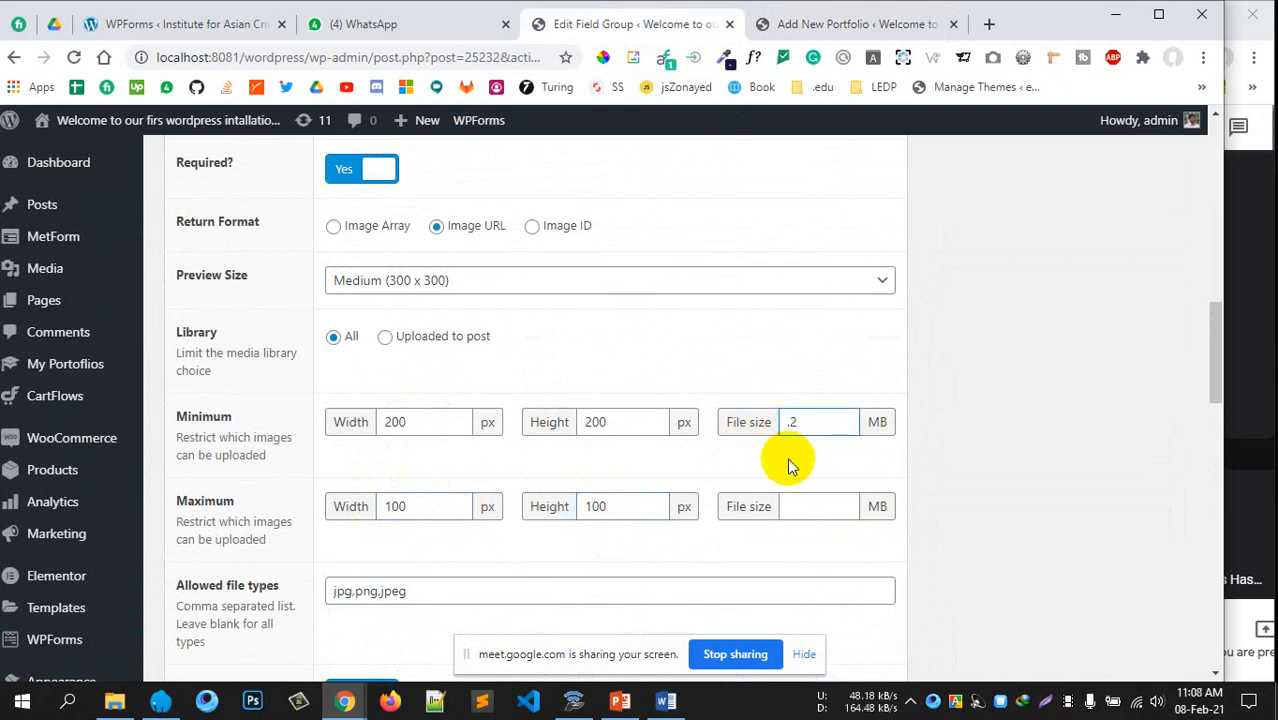
text(0)
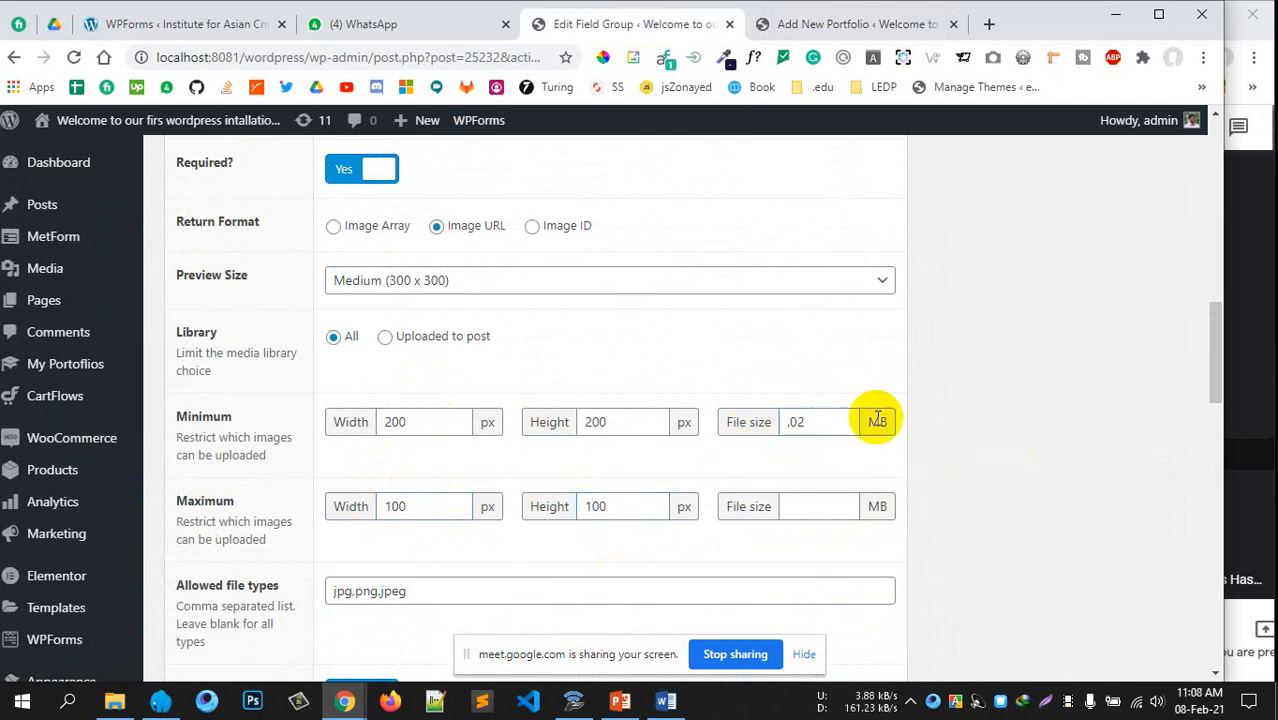
drag(852, 422, 790, 422)
click(1059, 415)
scroll(1033, 423, down, 6)
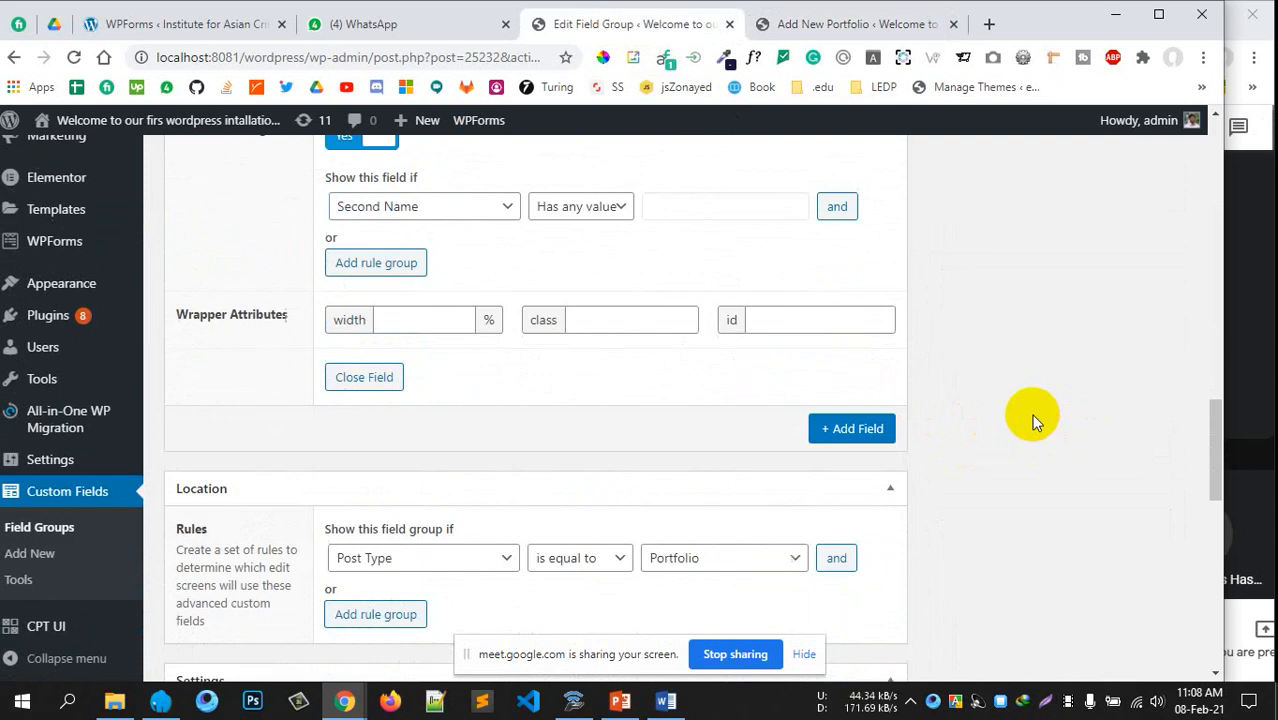
scroll(1033, 423, up, 10)
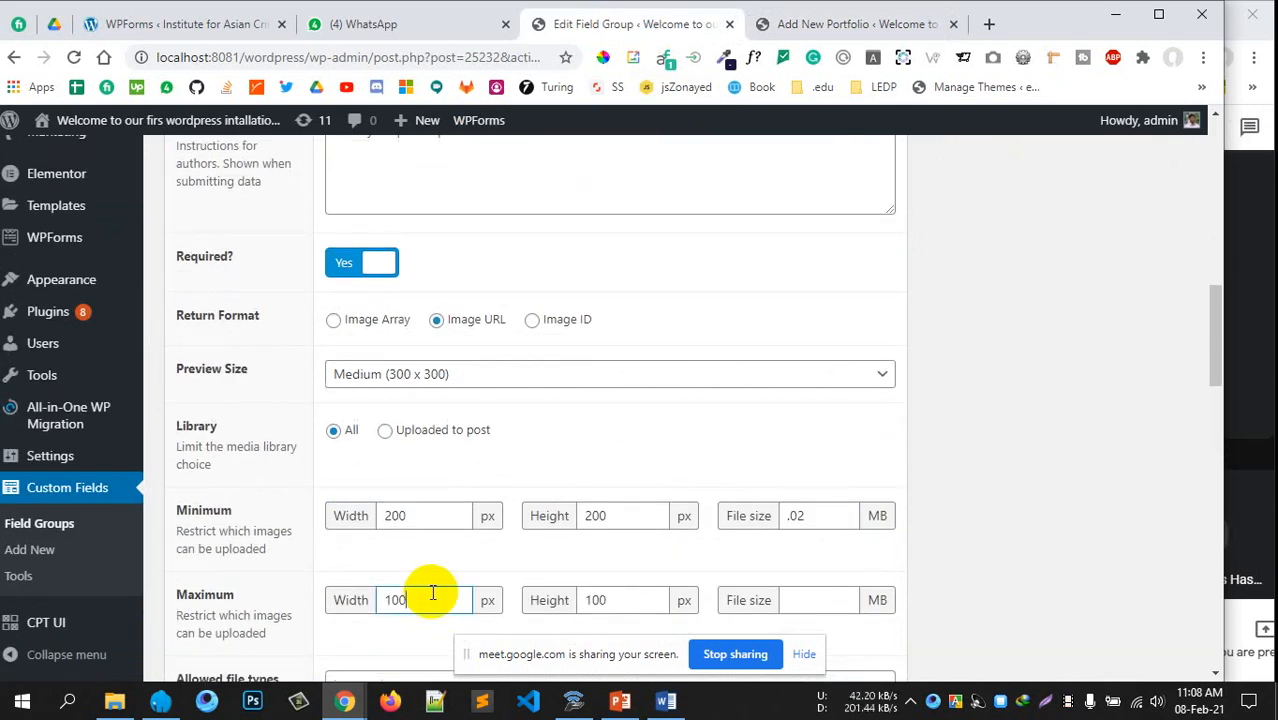
text(0)
click(608, 600)
text(0)
scroll(1031, 450, up, 4)
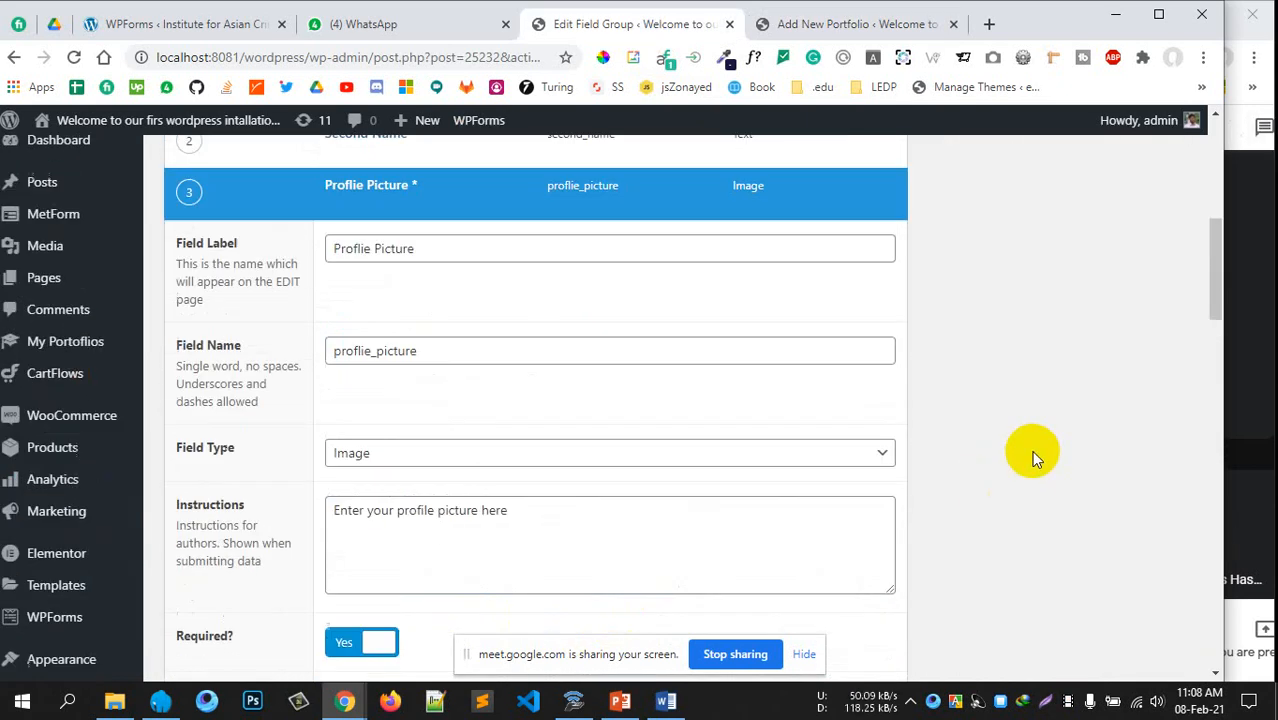
scroll(1060, 420, up, 10)
Save the Prtfolio field group with the relaxed picture limits
click(1118, 396)
scroll(918, 556, down, 15)
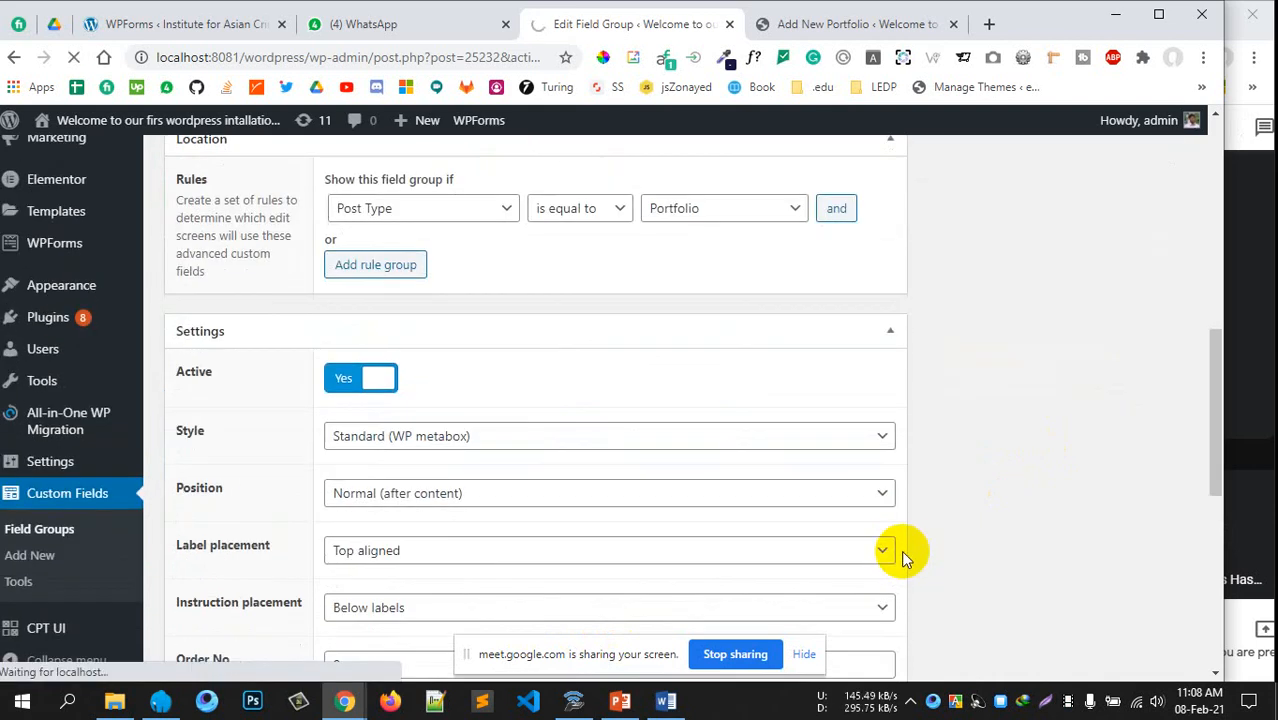
scroll(999, 514, up, 3)
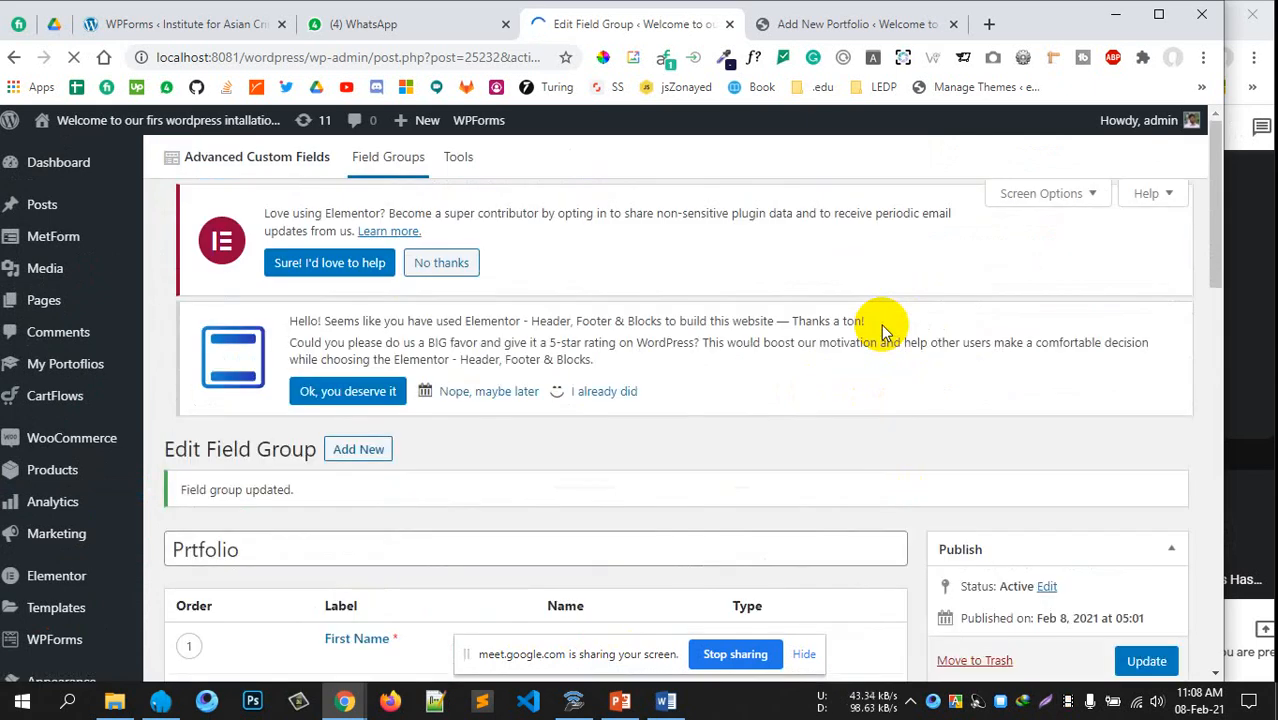
scroll(829, 270, down, 4)
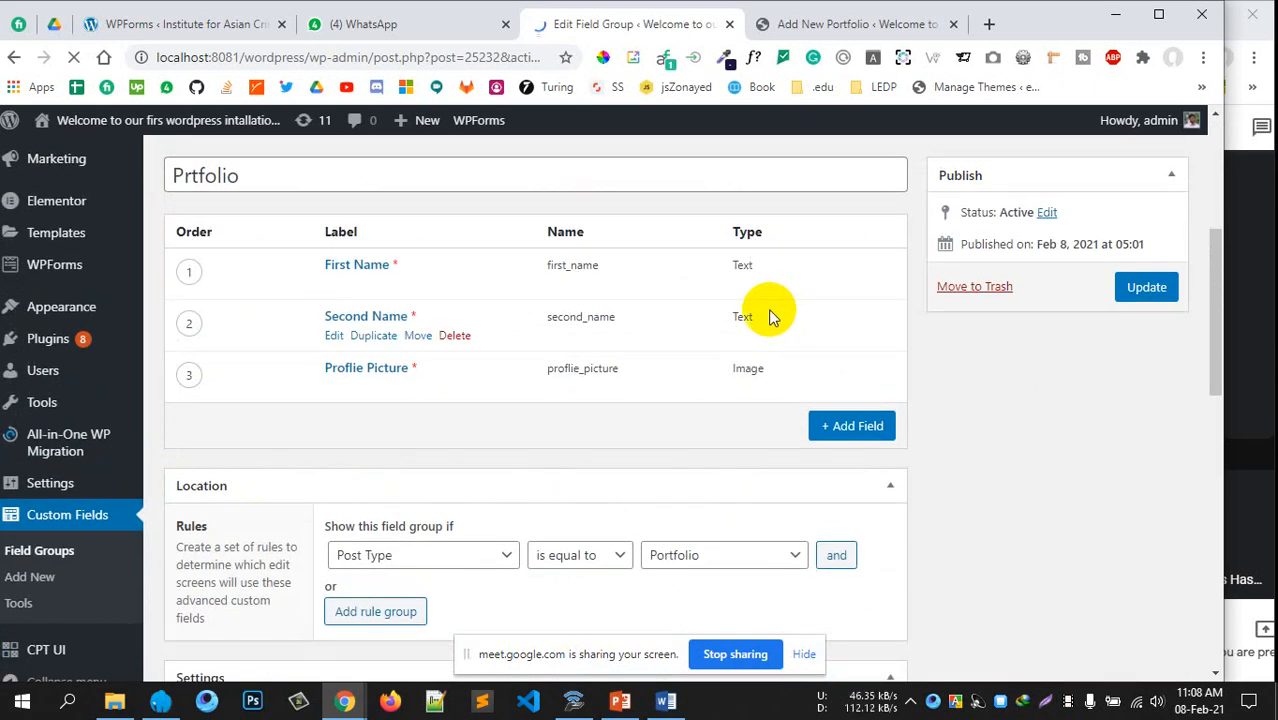
scroll(771, 317, up, 2)
scroll(513, 317, down, 1)
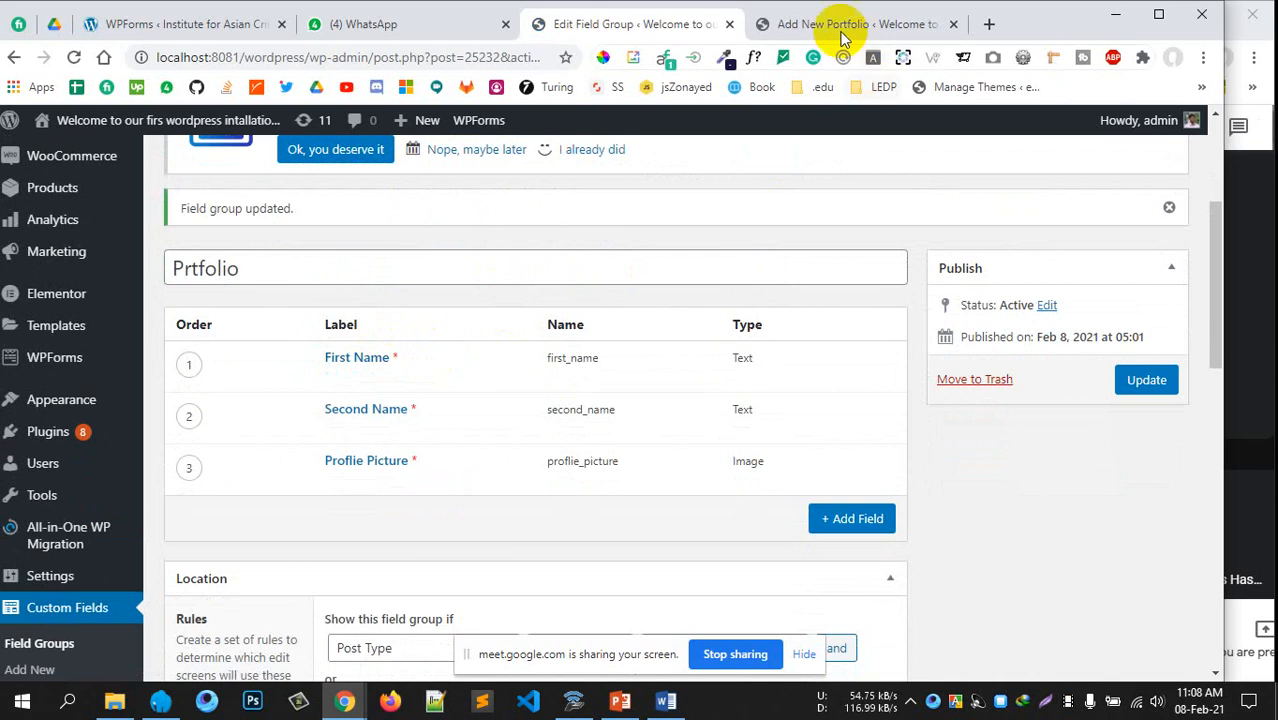
Reload the Add New Portfolio page, confirming the reload, and enter the first name
click(840, 37)
click(74, 57)
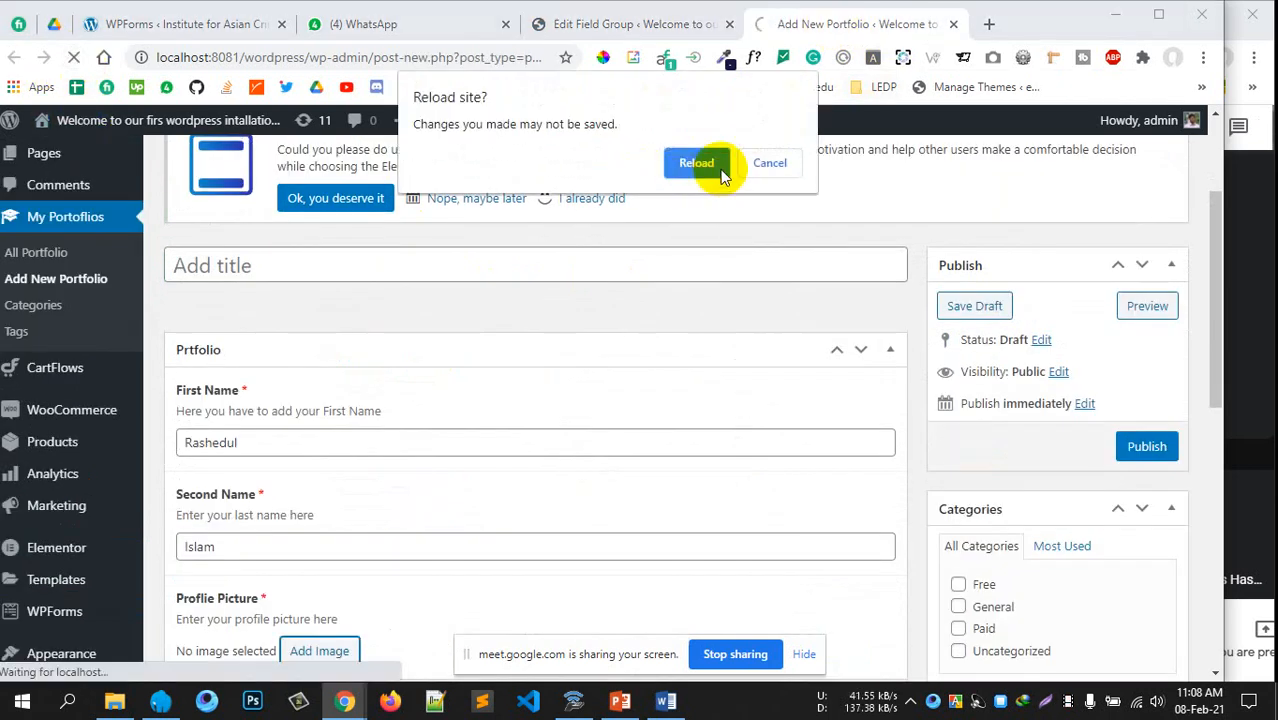
click(697, 163)
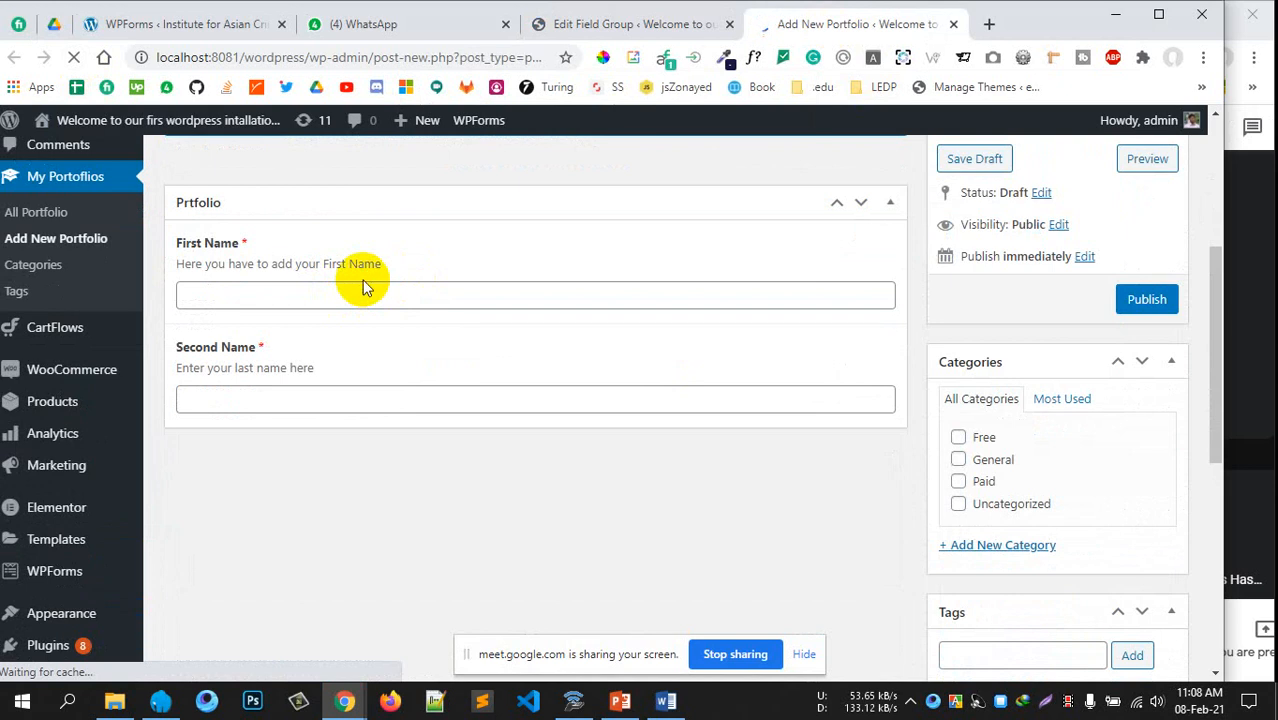
click(357, 286)
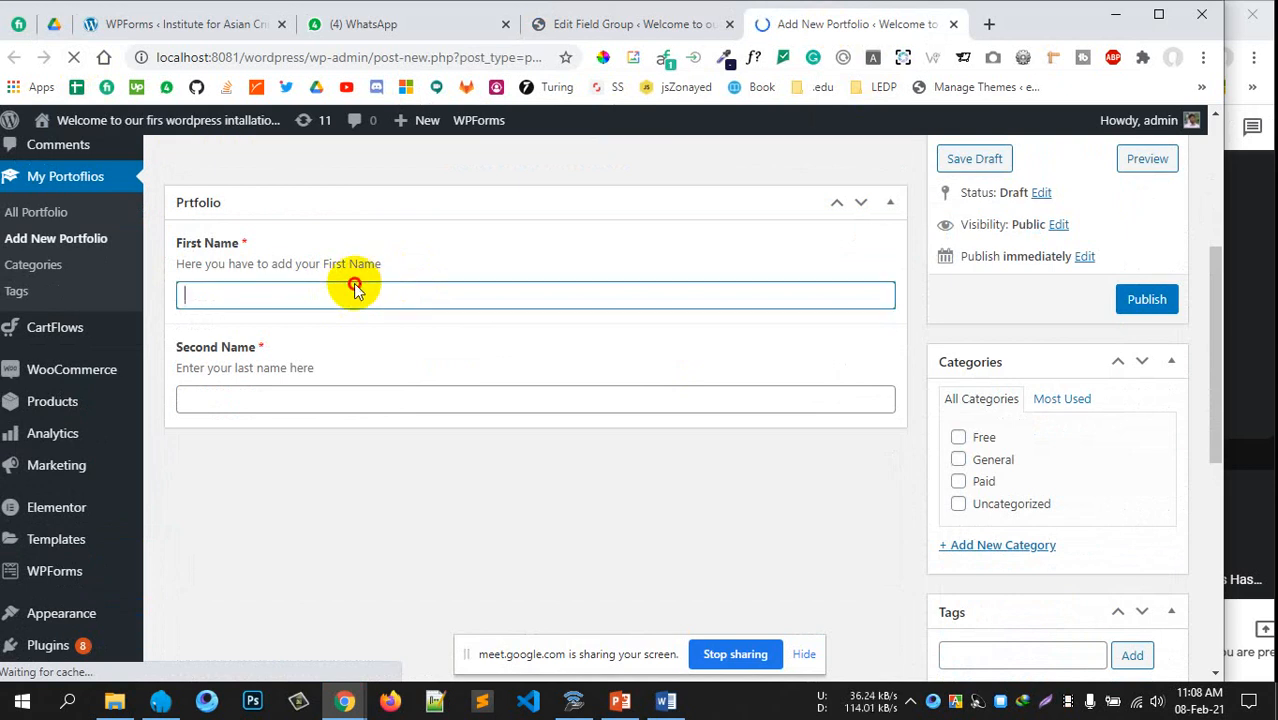
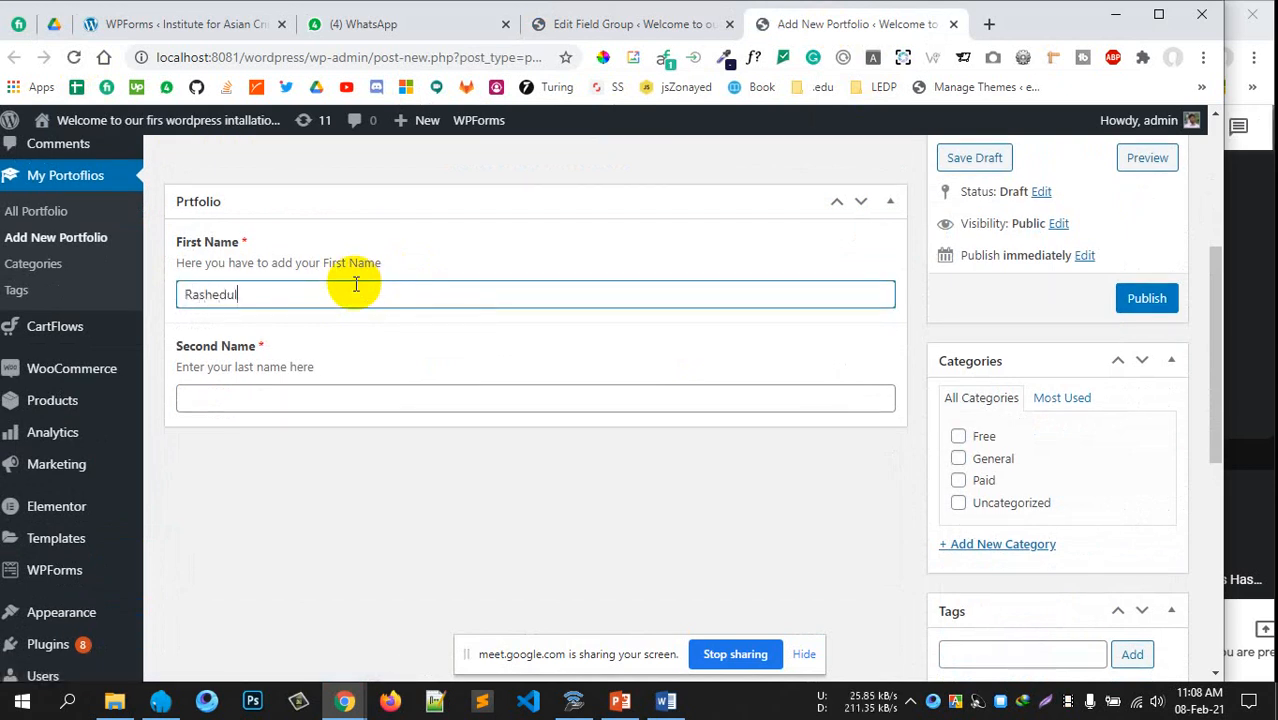
click(257, 391)
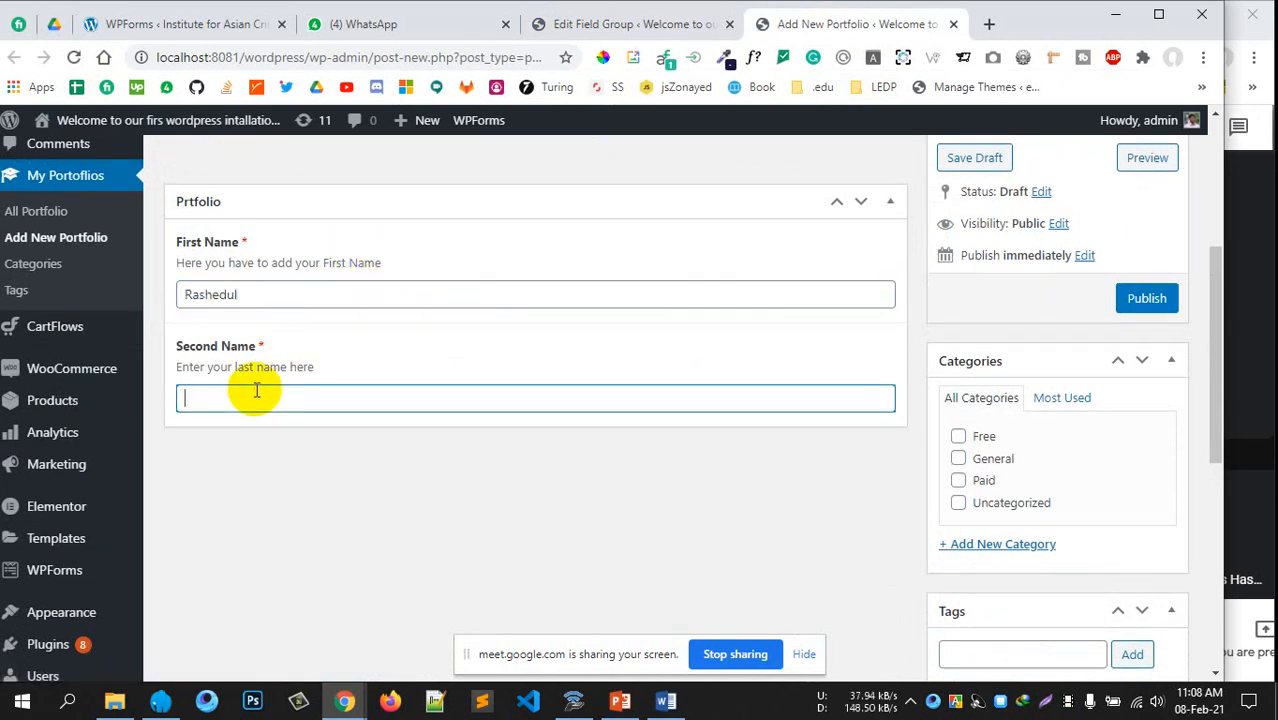
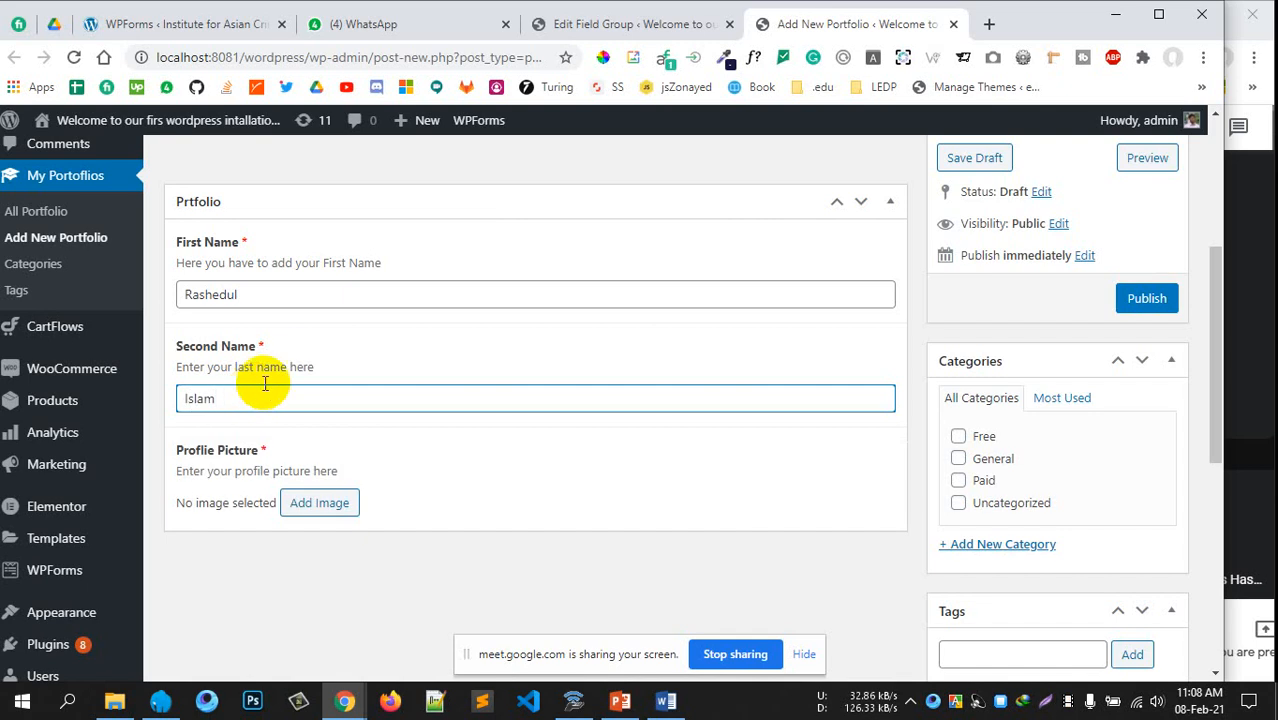
Enter the second name and set manager-free-img.png from Media Library as Profile Picture
scroll(290, 355, down, 2)
click(334, 318)
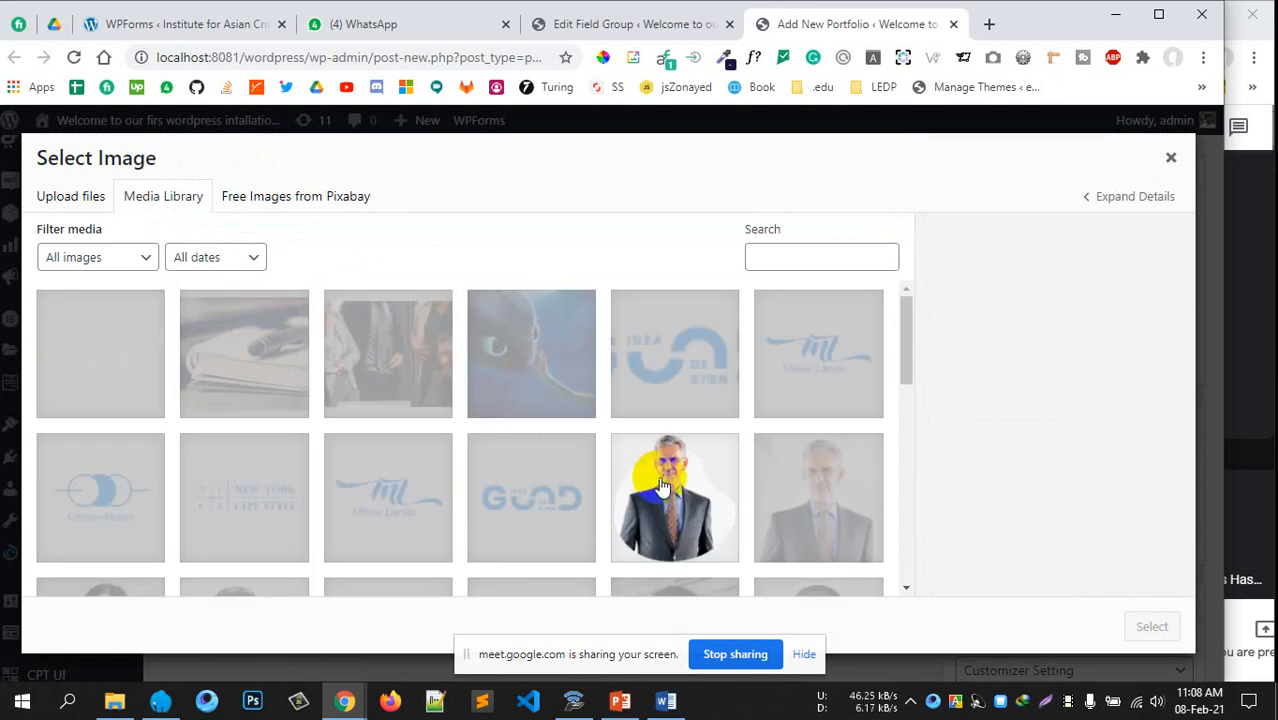
scroll(655, 485, down, 10)
scroll(648, 485, up, 2)
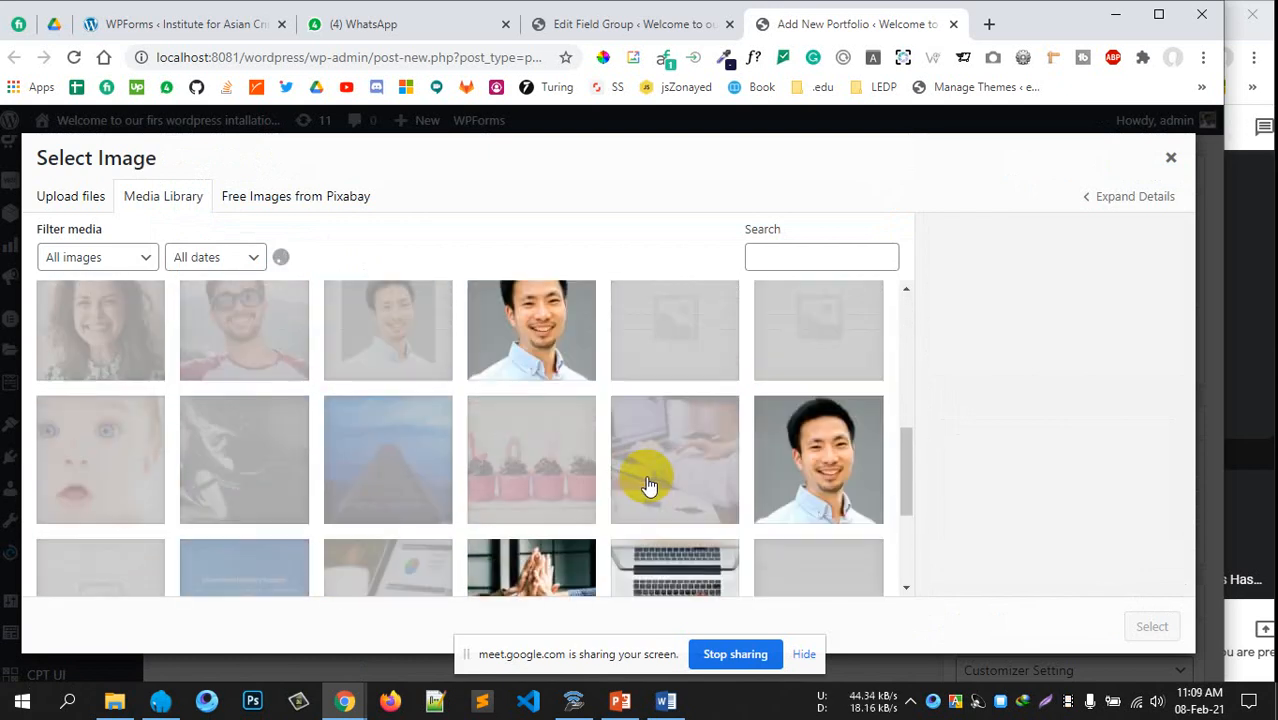
scroll(645, 484, up, 5)
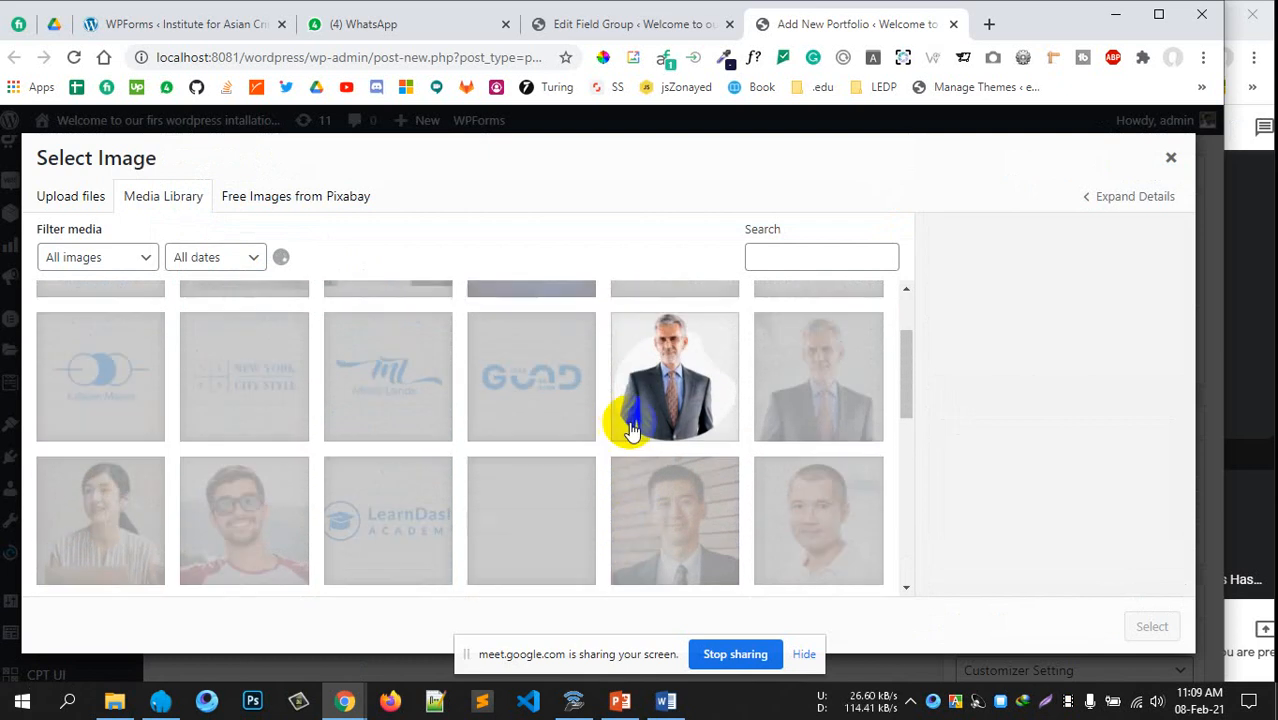
scroll(645, 428, down, 2)
scroll(650, 420, up, 2)
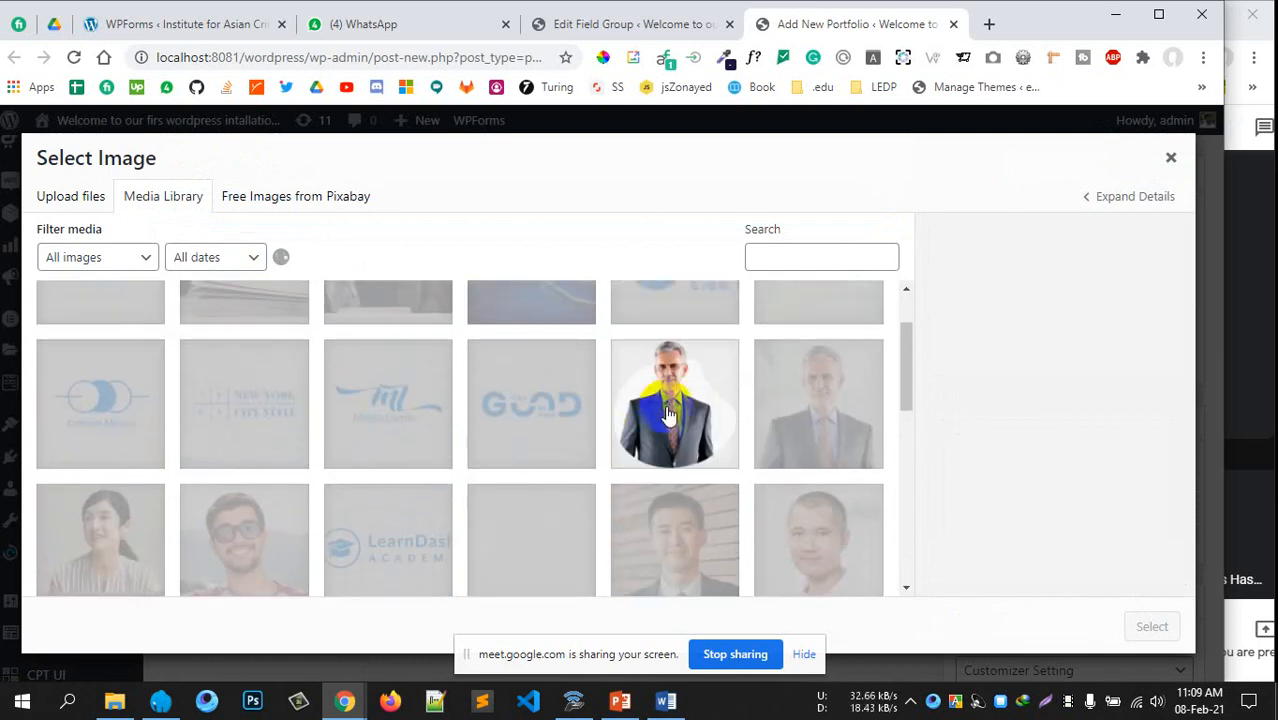
click(662, 410)
click(1152, 625)
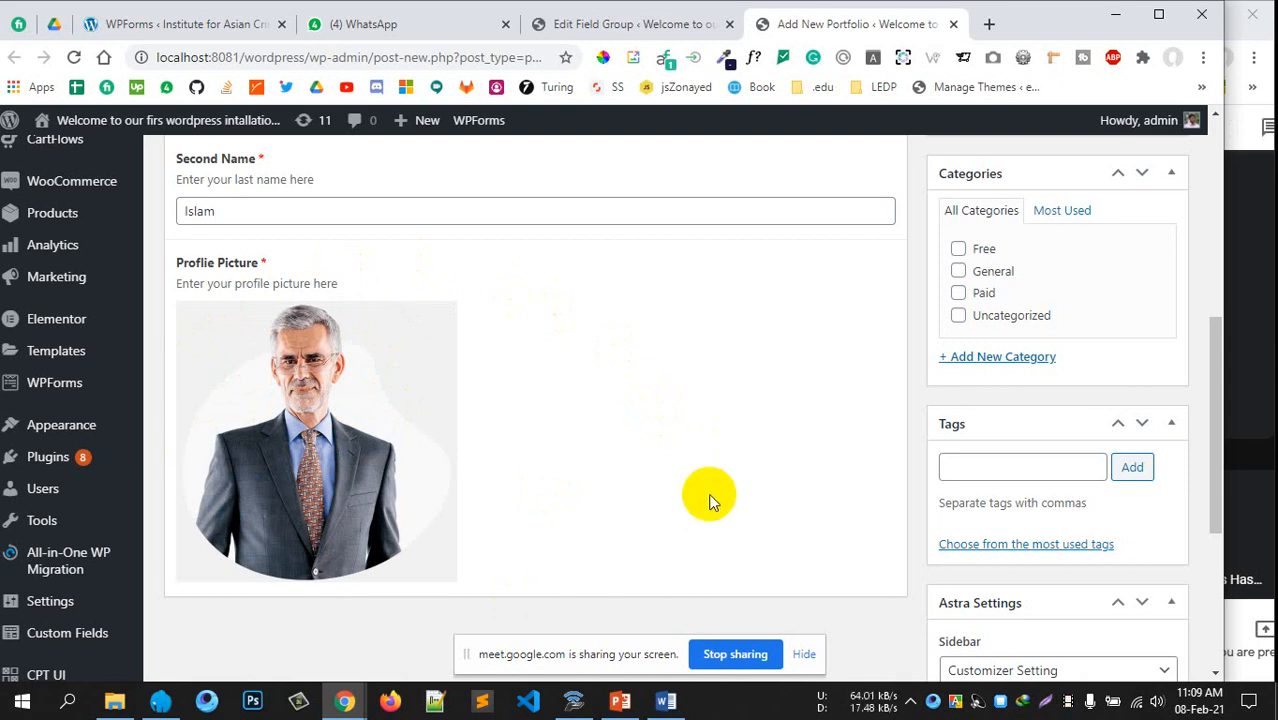
Publish the 'First Test Field' portfolio post at /portfolio/first-test-field/
scroll(635, 490, up, 1)
scroll(584, 472, down, 2)
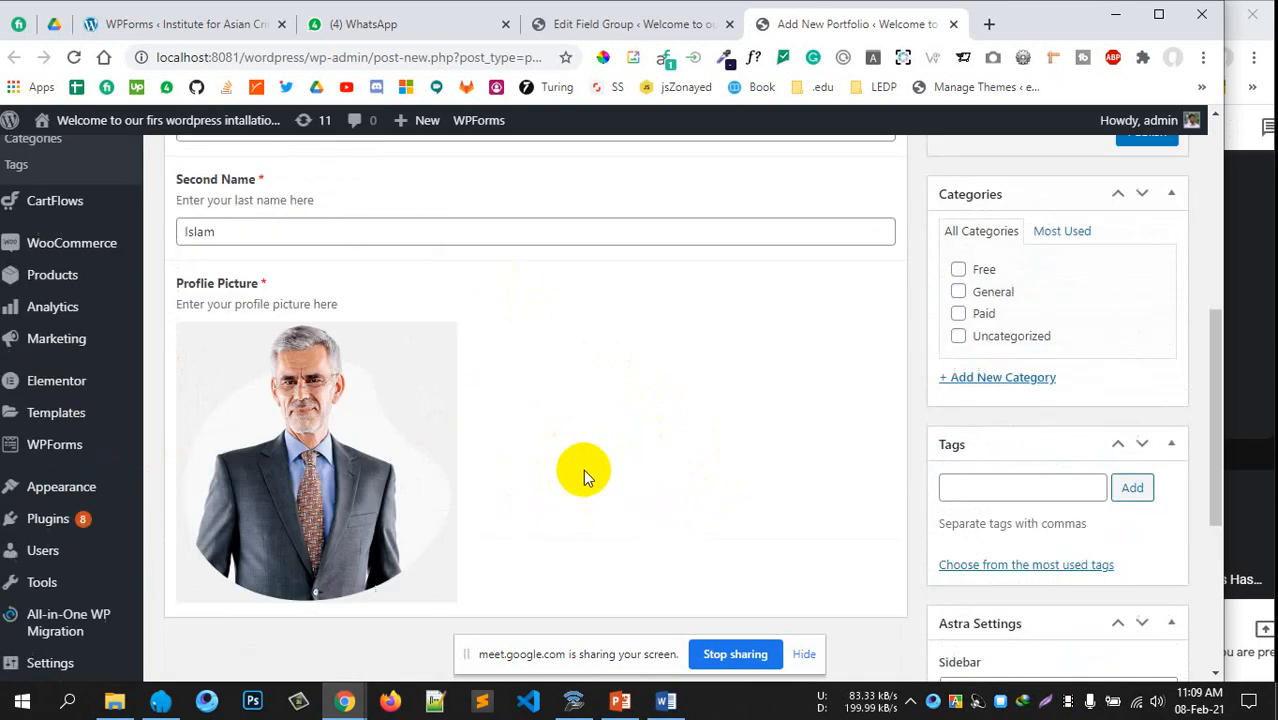
scroll(380, 400, up, 3)
scroll(300, 350, up, 1)
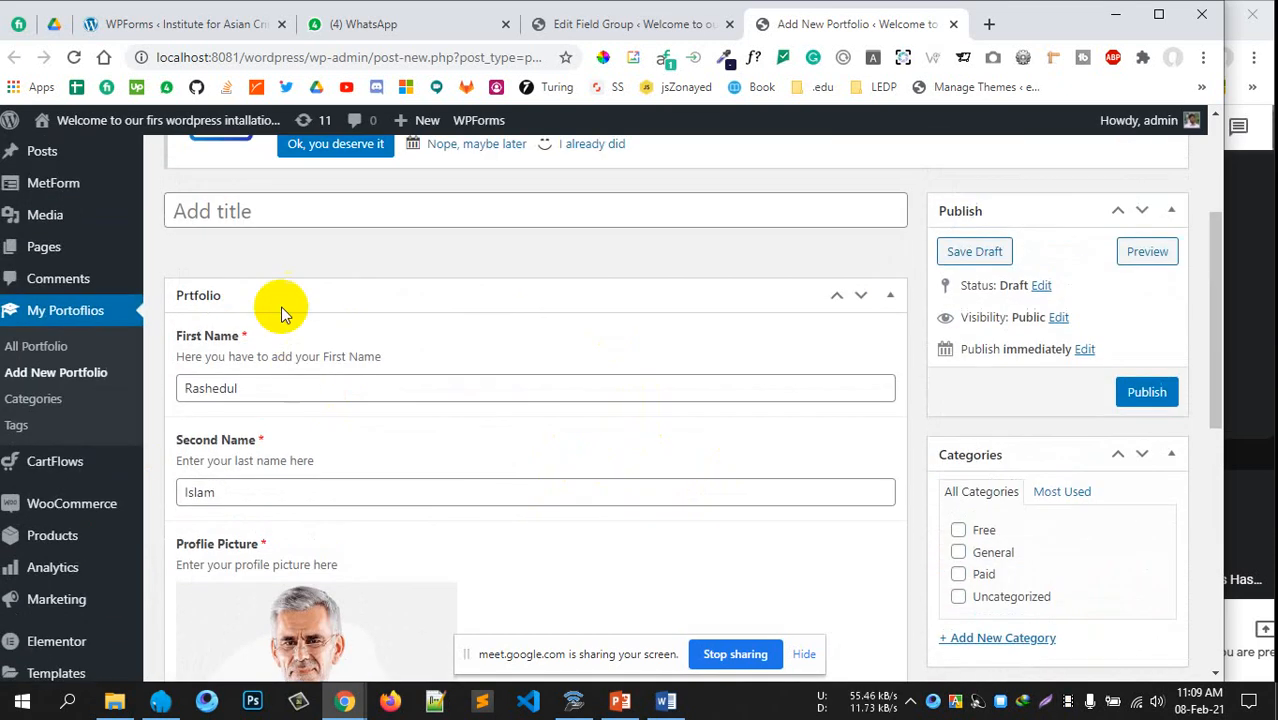
click(278, 211)
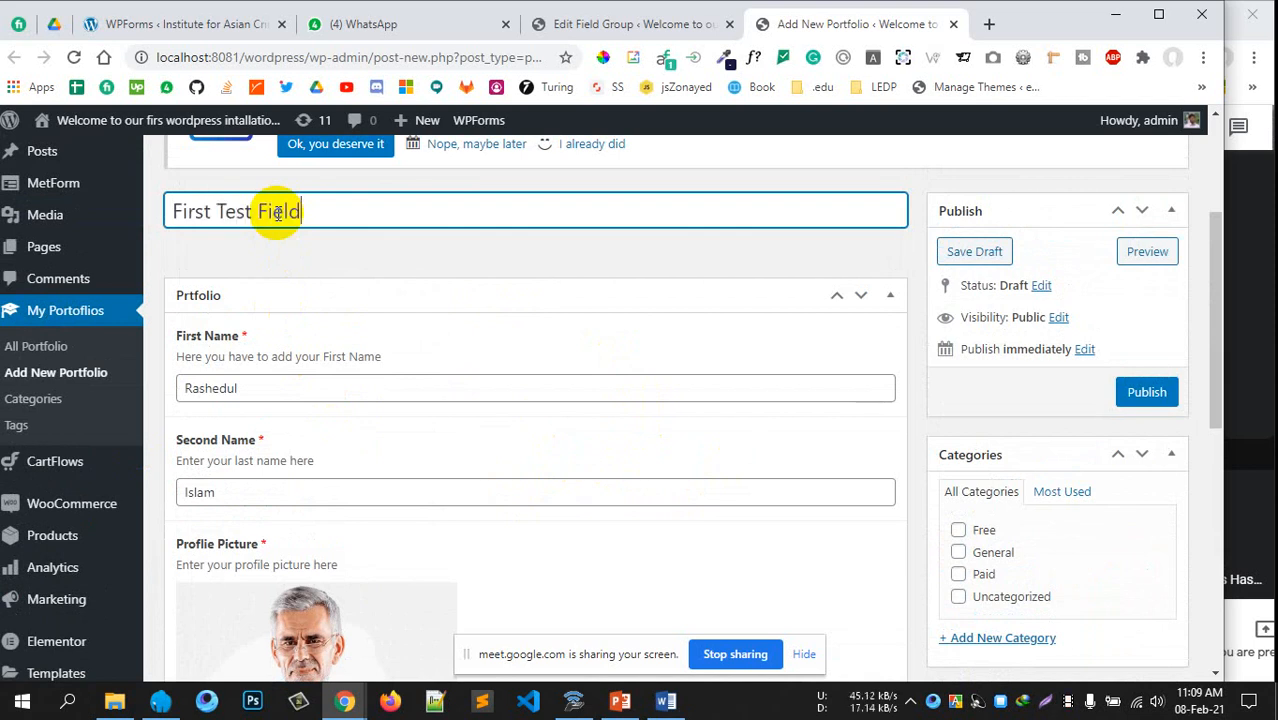
scroll(747, 316, down, 2)
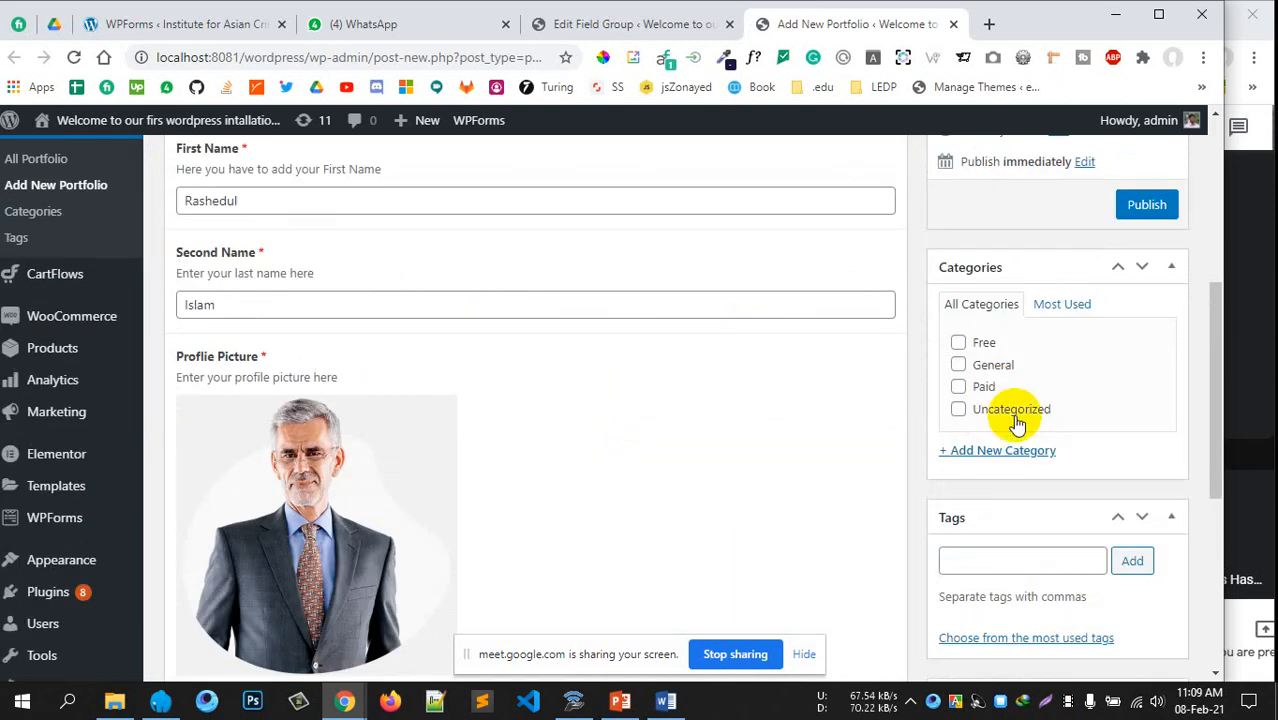
scroll(1000, 416, down, 2)
scroll(952, 418, up, 3)
click(1135, 297)
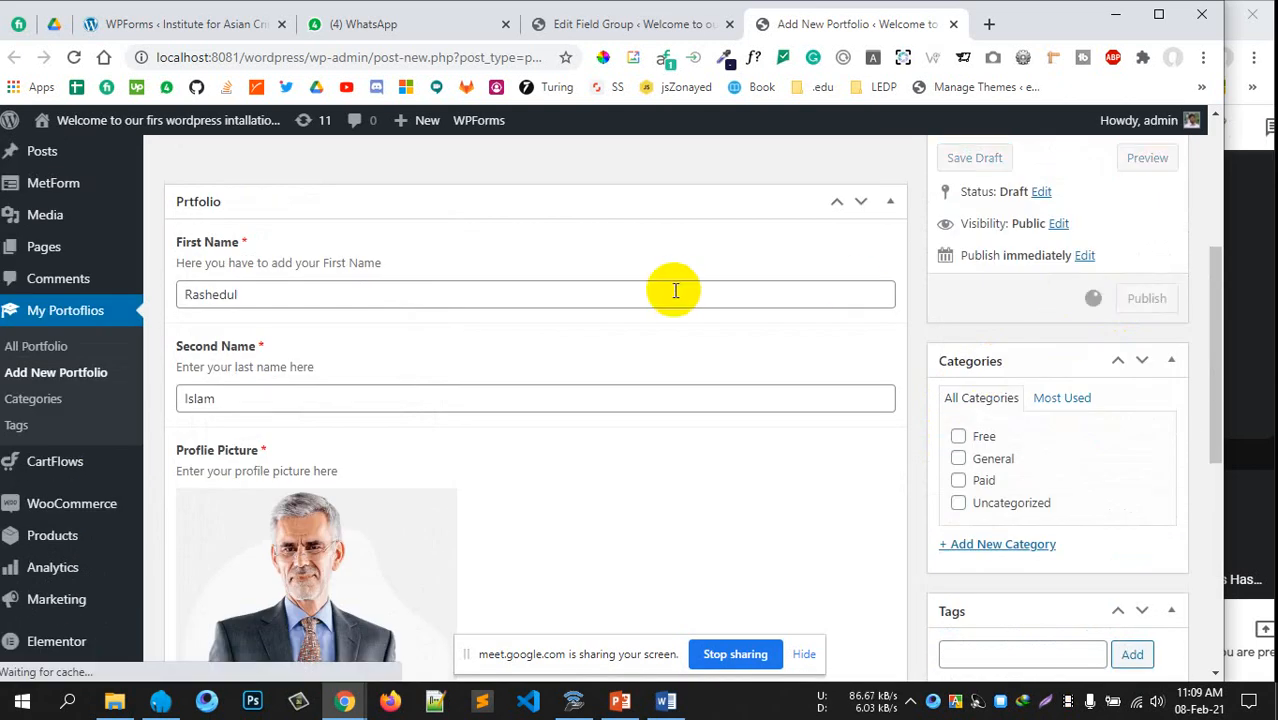
scroll(670, 293, up, 3)
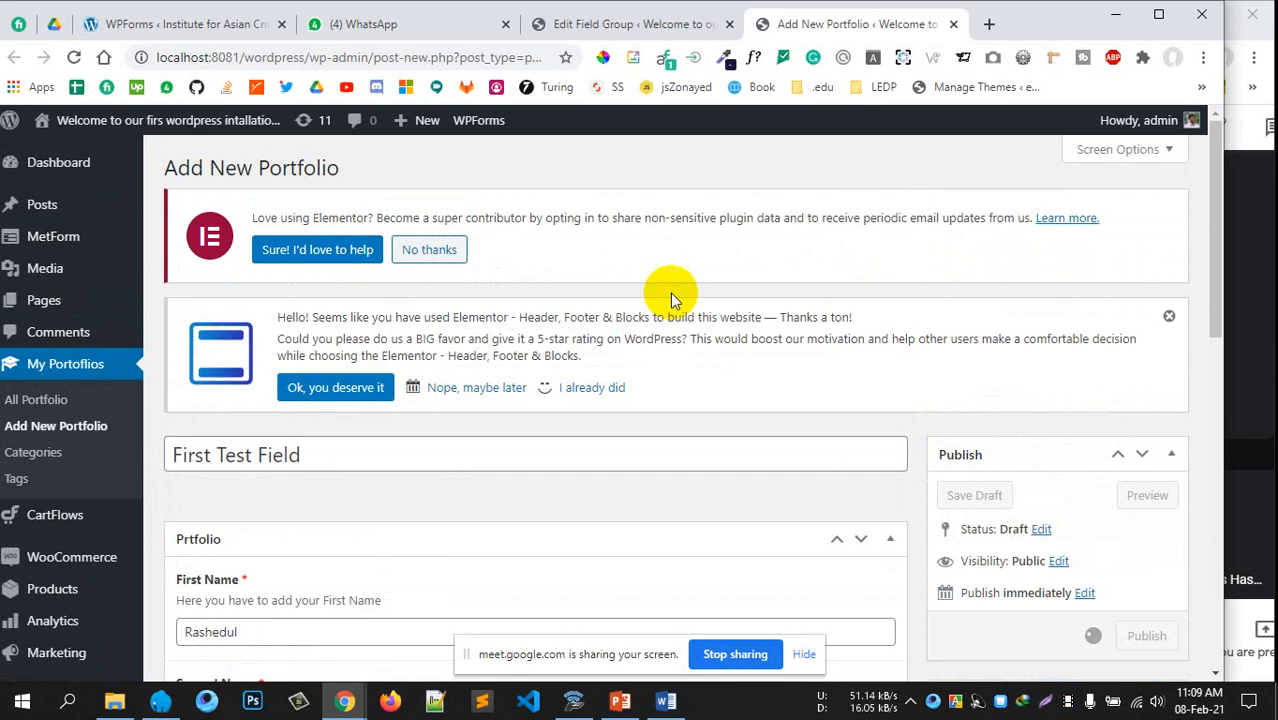
scroll(670, 293, down, 3)
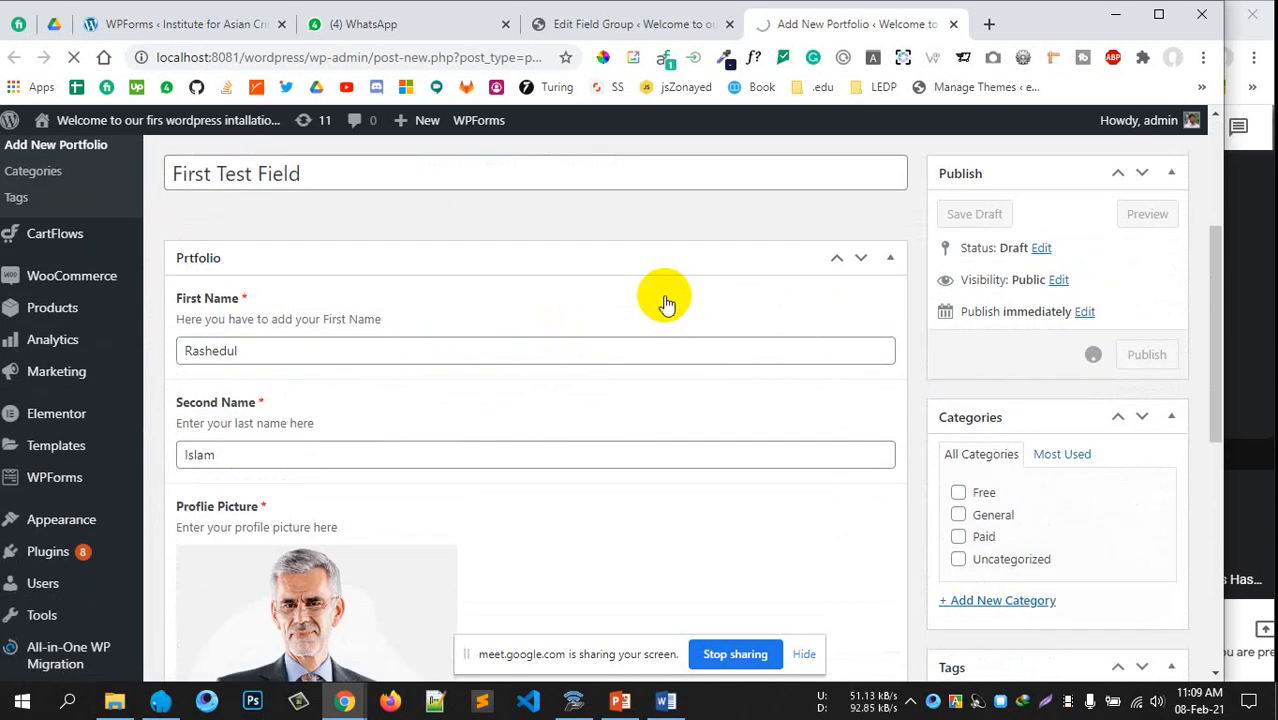
scroll(658, 297, up, 2)
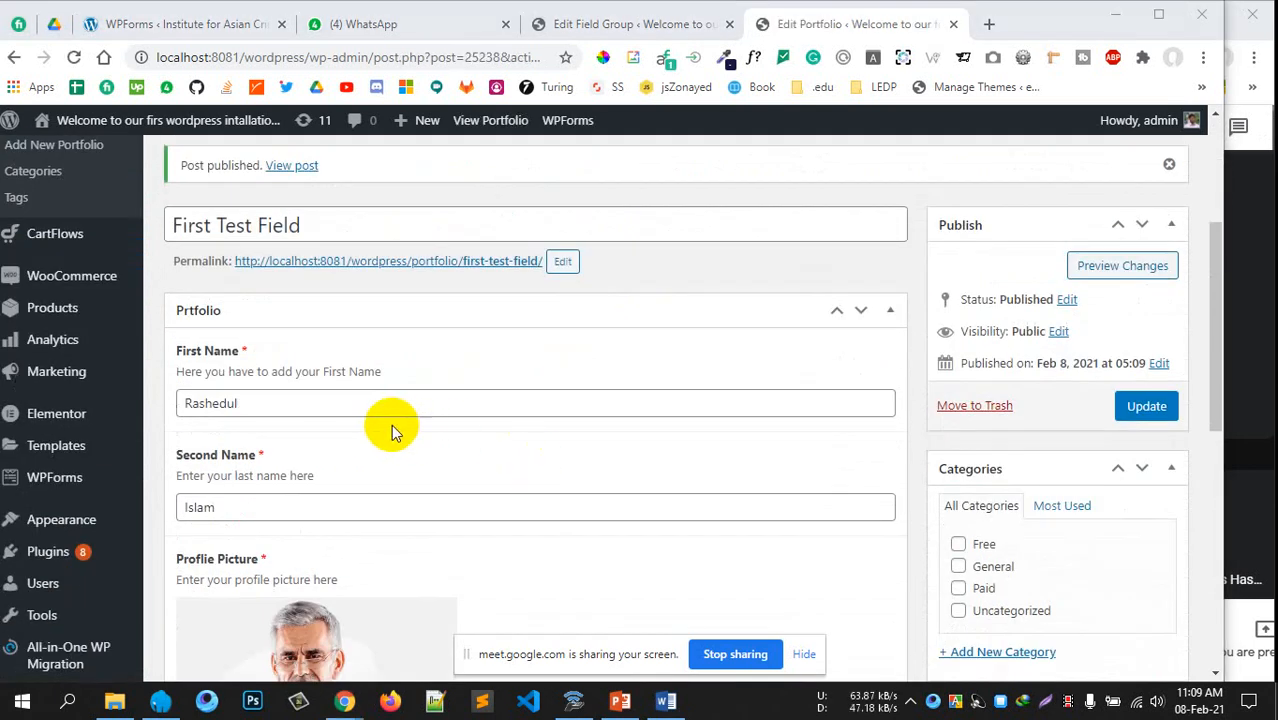
Leave the editor for the All Portfolio list and open First Test Field for editing
scroll(393, 422, up, 3)
click(40, 402)
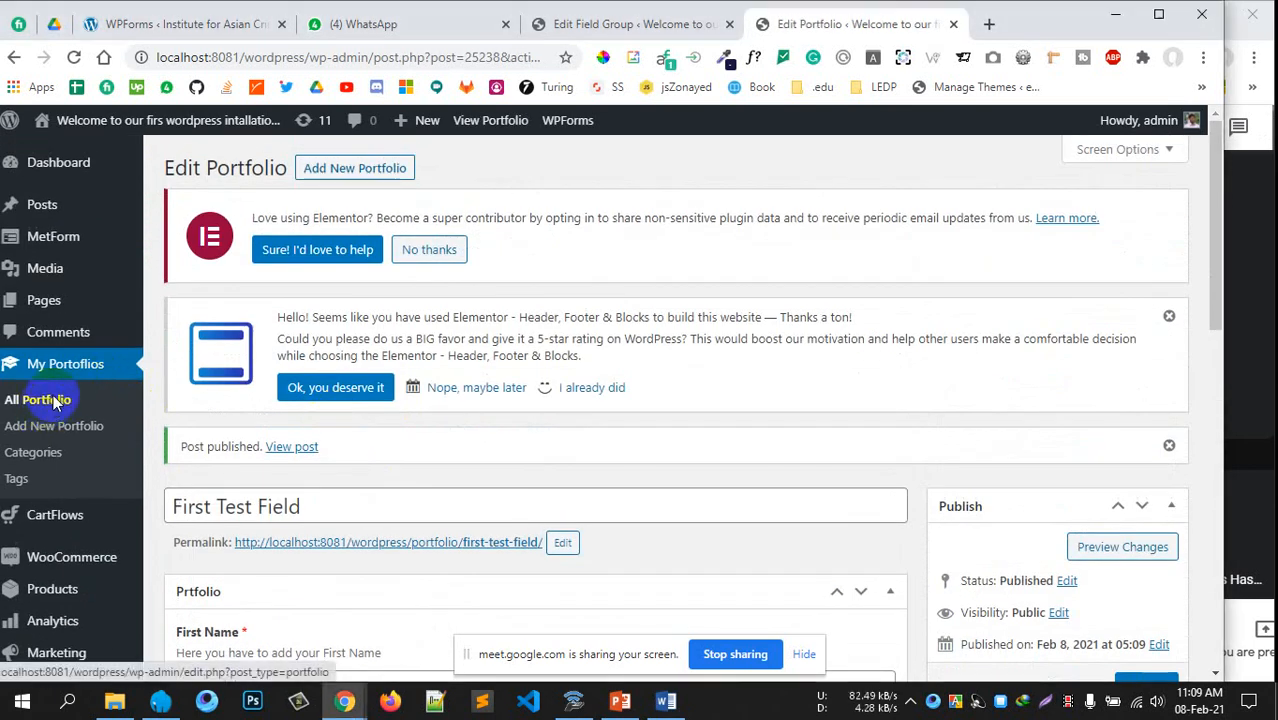
click(698, 174)
scroll(607, 363, down, 8)
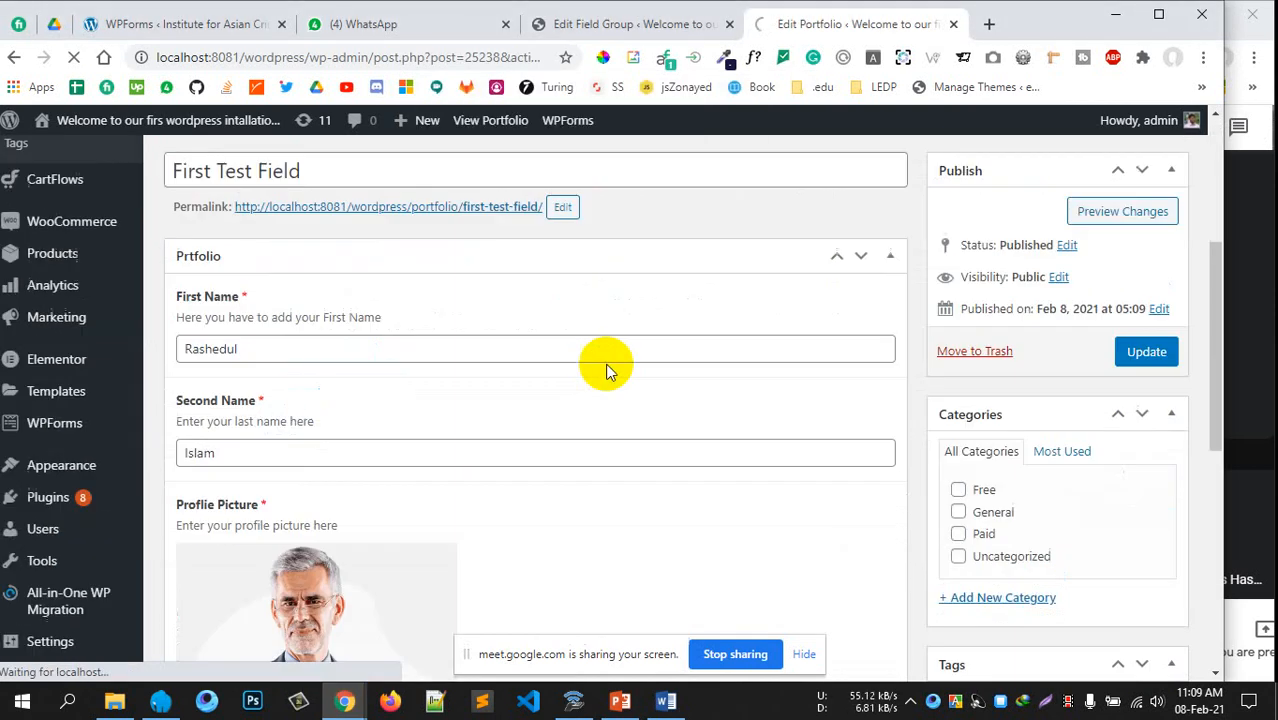
scroll(649, 396, up, 10)
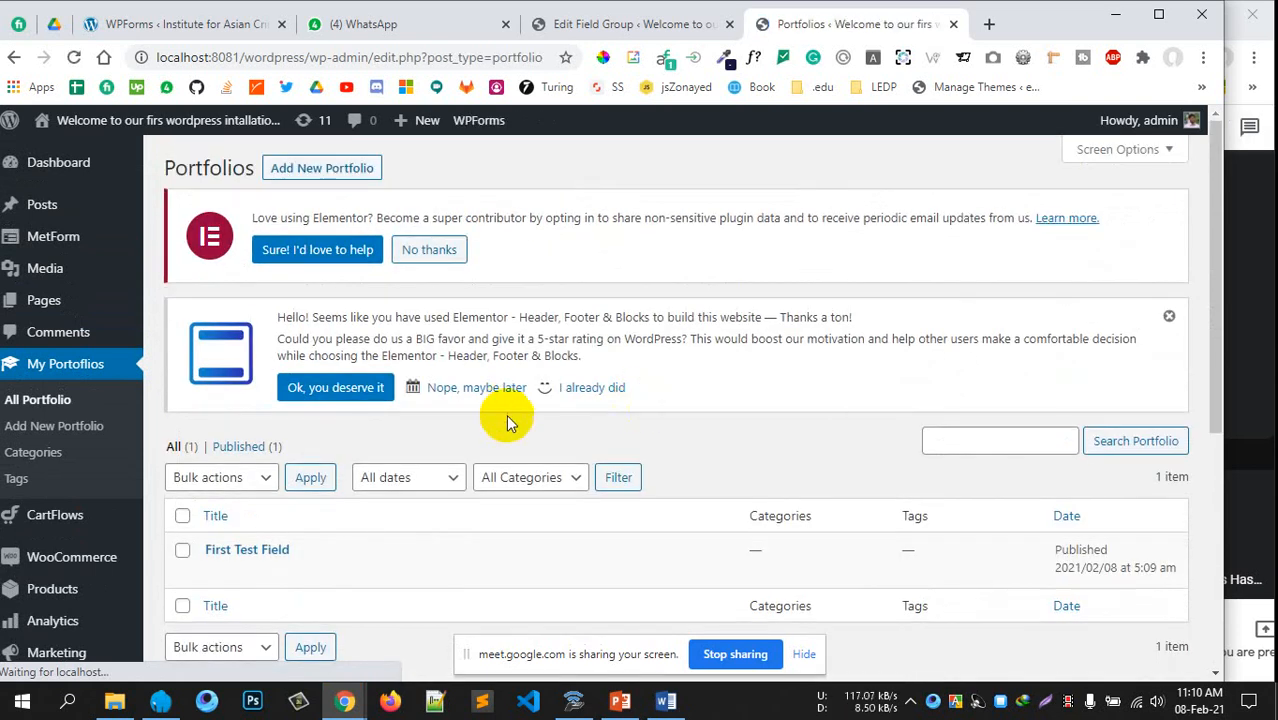
scroll(450, 450, down, 2)
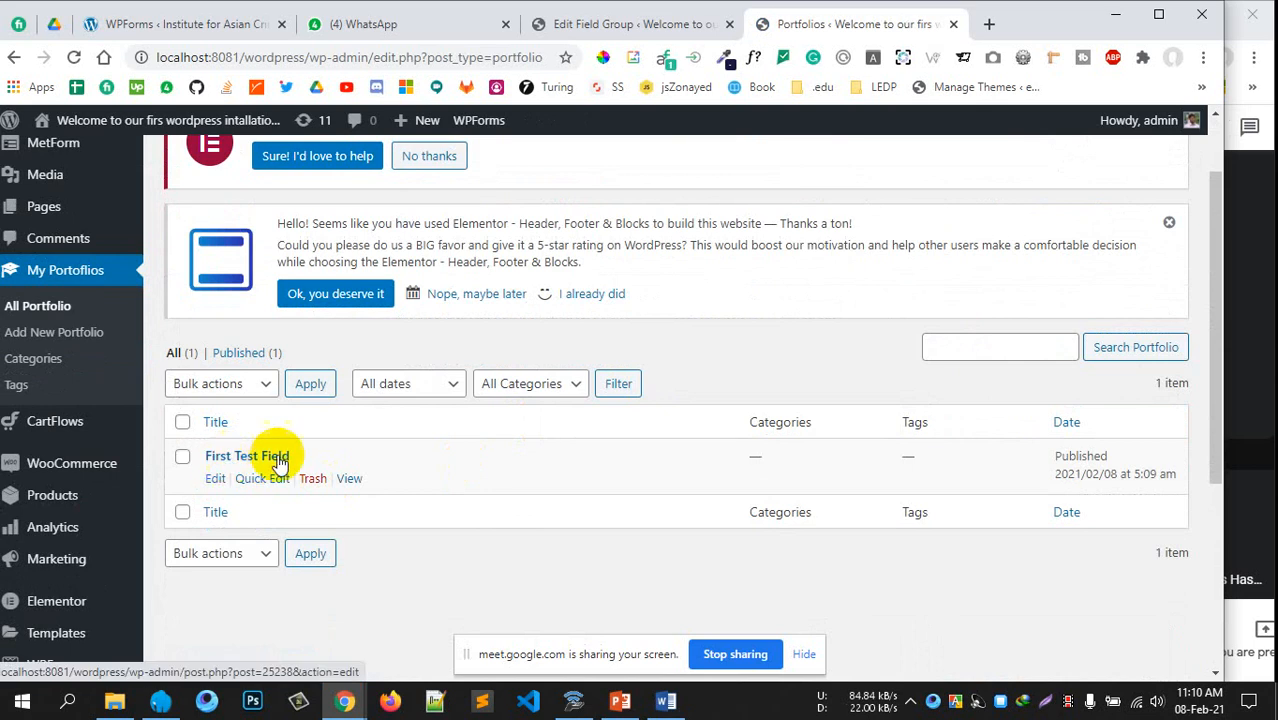
click(214, 479)
Review the First Test Field post, then return to the Prtfolio field group editor
scroll(615, 508, up, 2)
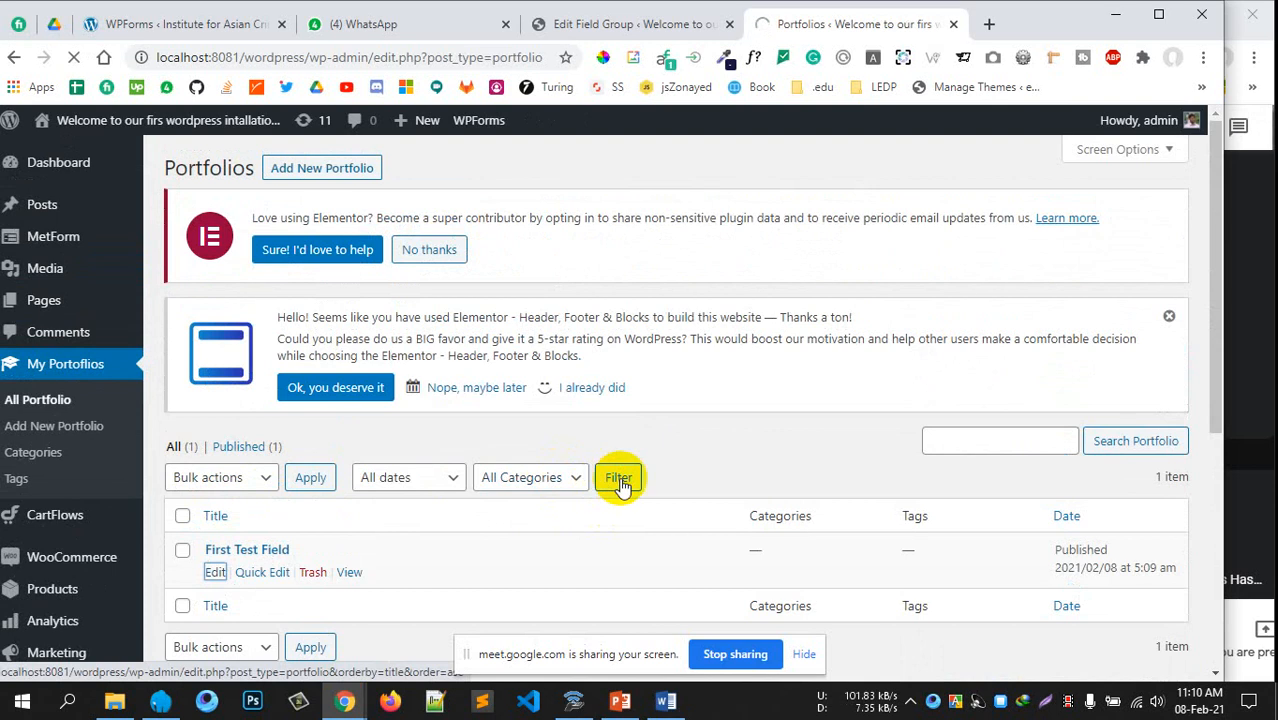
scroll(692, 508, down, 2)
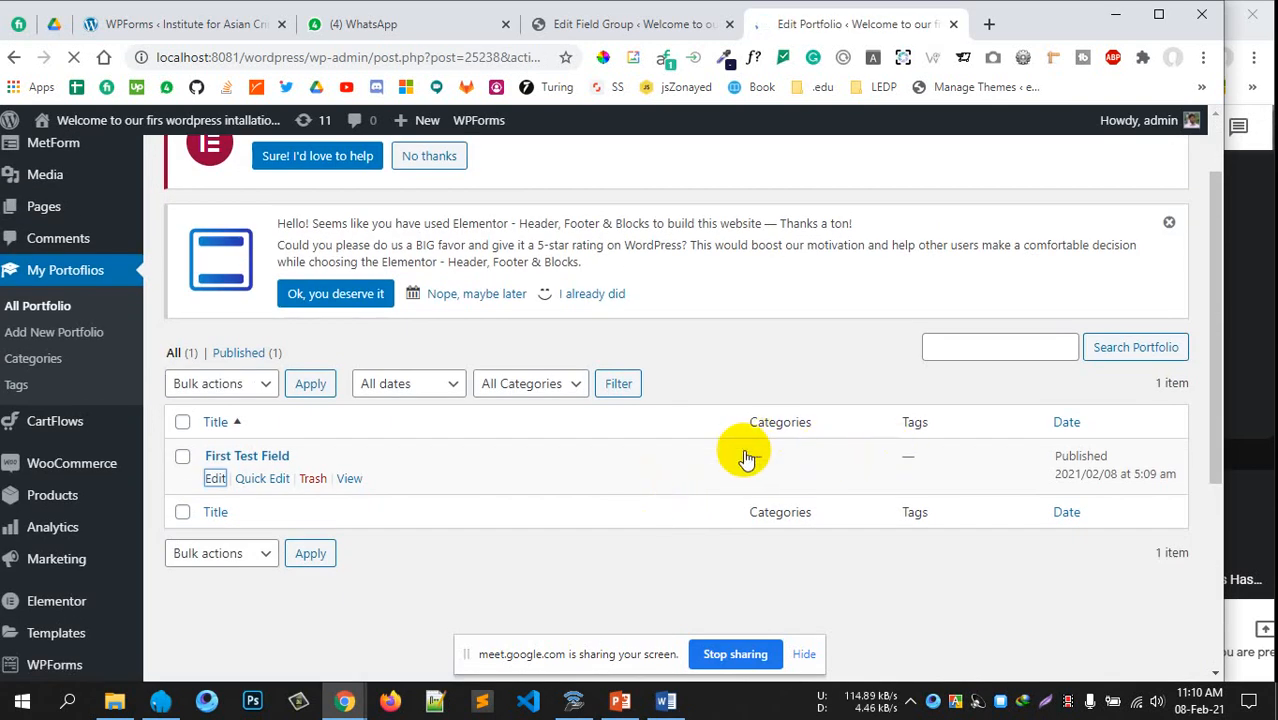
scroll(682, 487, down, 5)
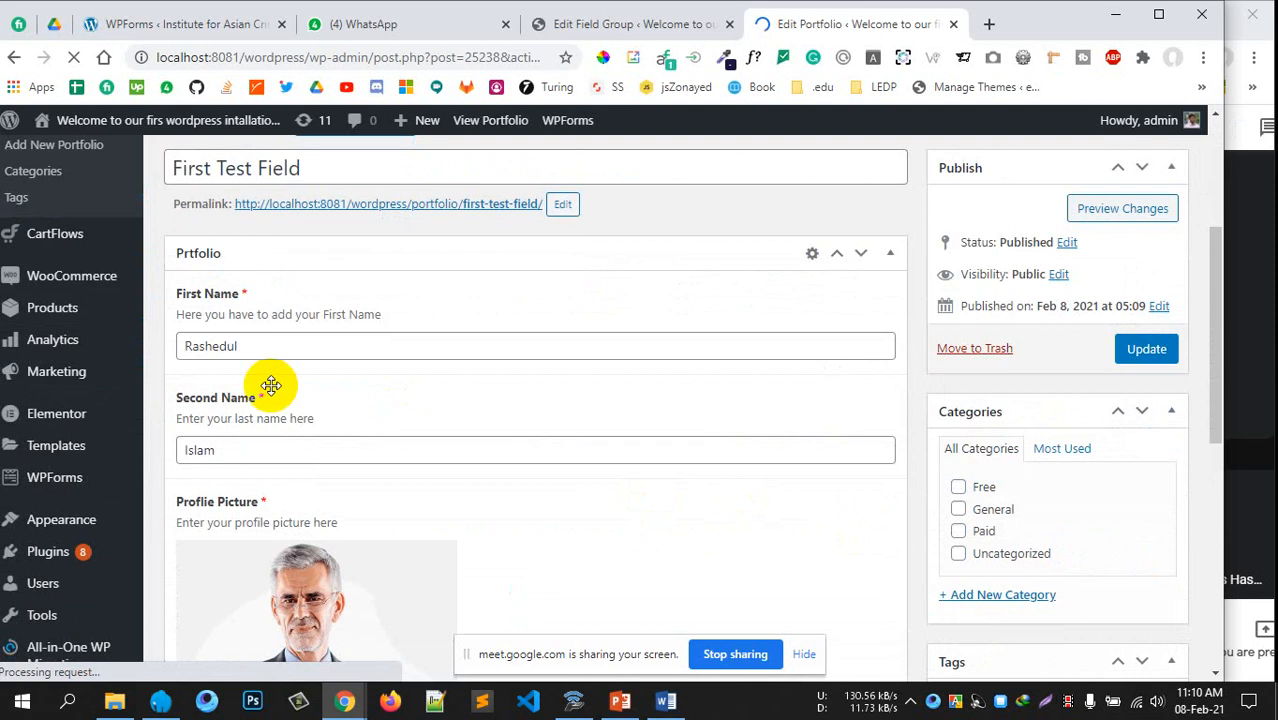
scroll(674, 501, up, 5)
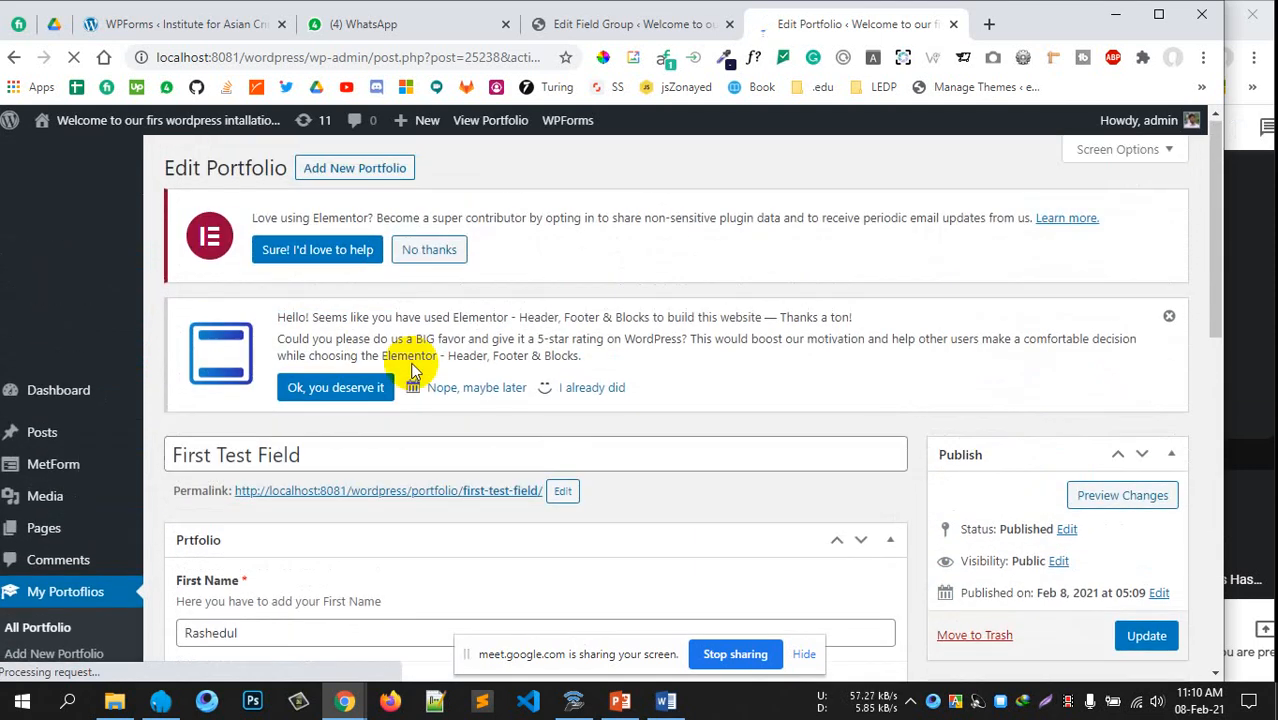
scroll(615, 386, down, 4)
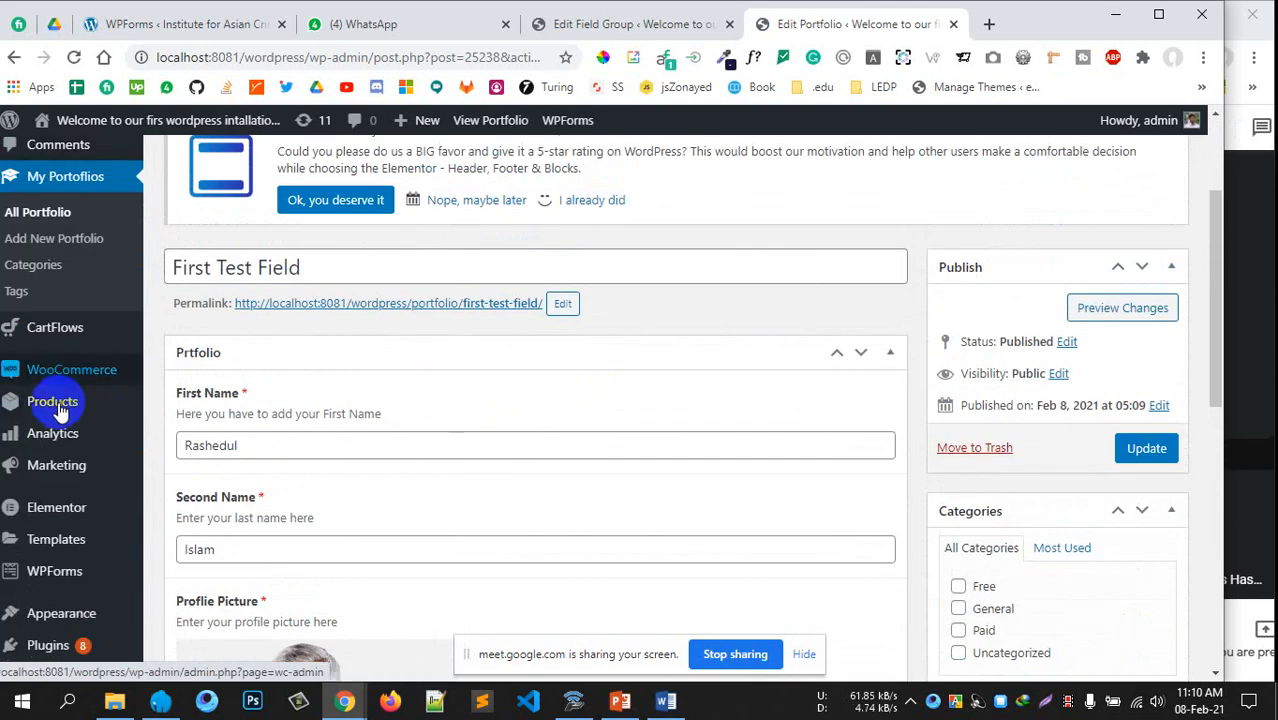
scroll(248, 434, up, 1)
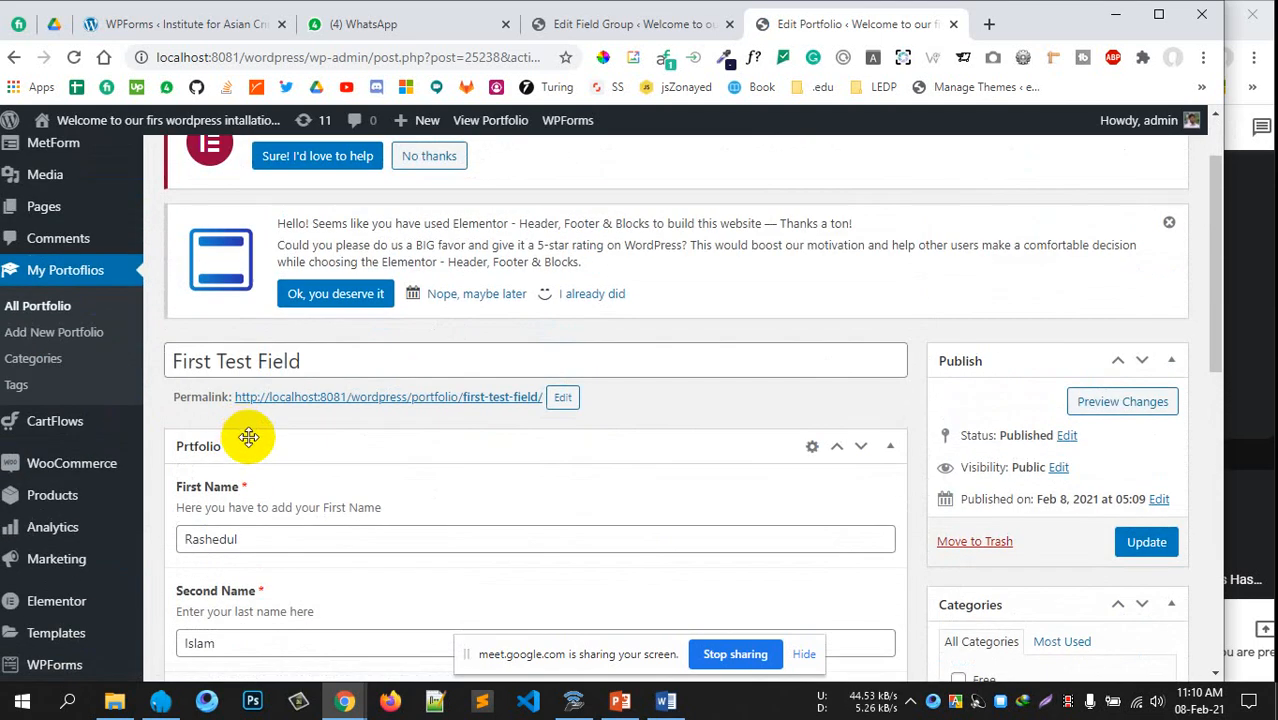
scroll(530, 465, down, 3)
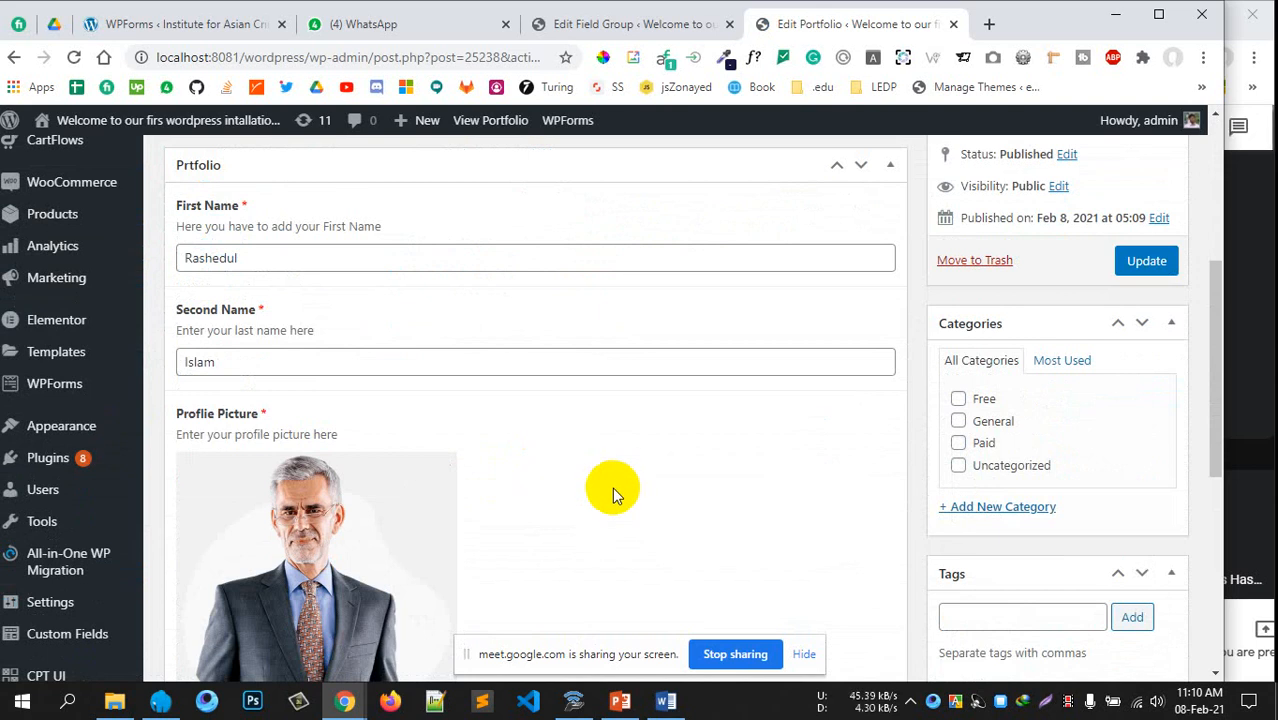
scroll(612, 485, up, 2)
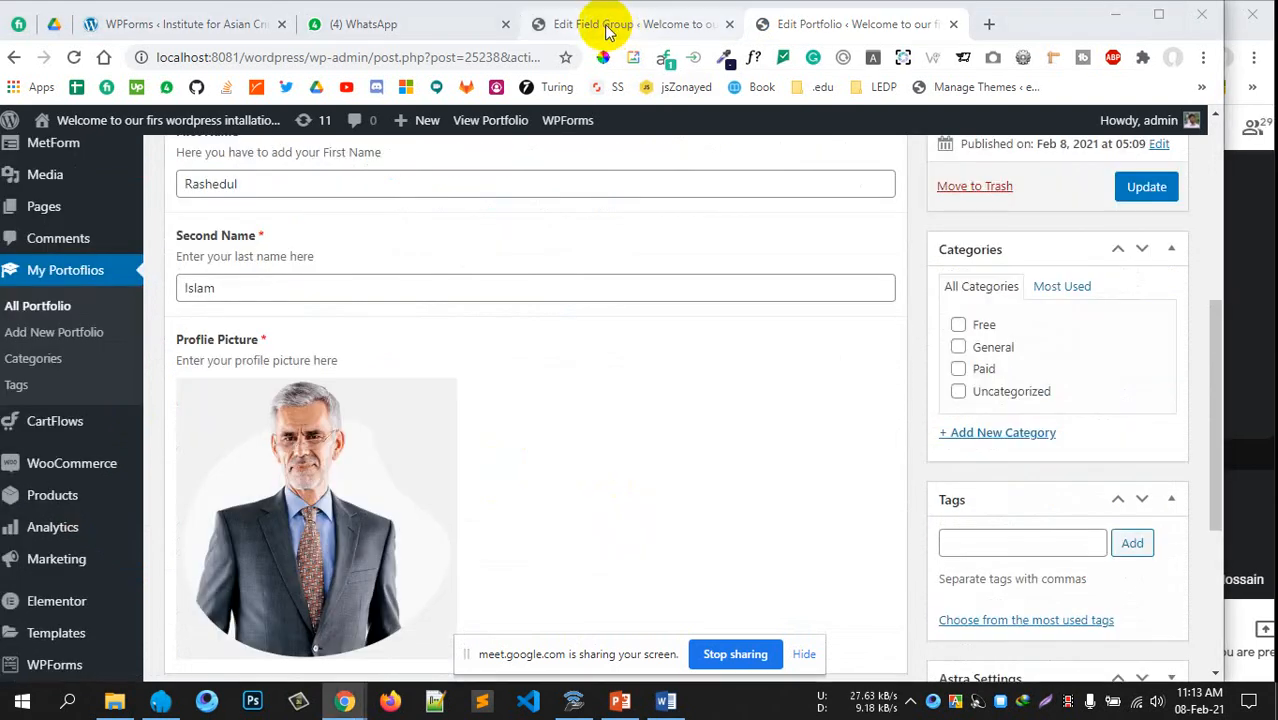
click(605, 30)
scroll(414, 428, down, 2)
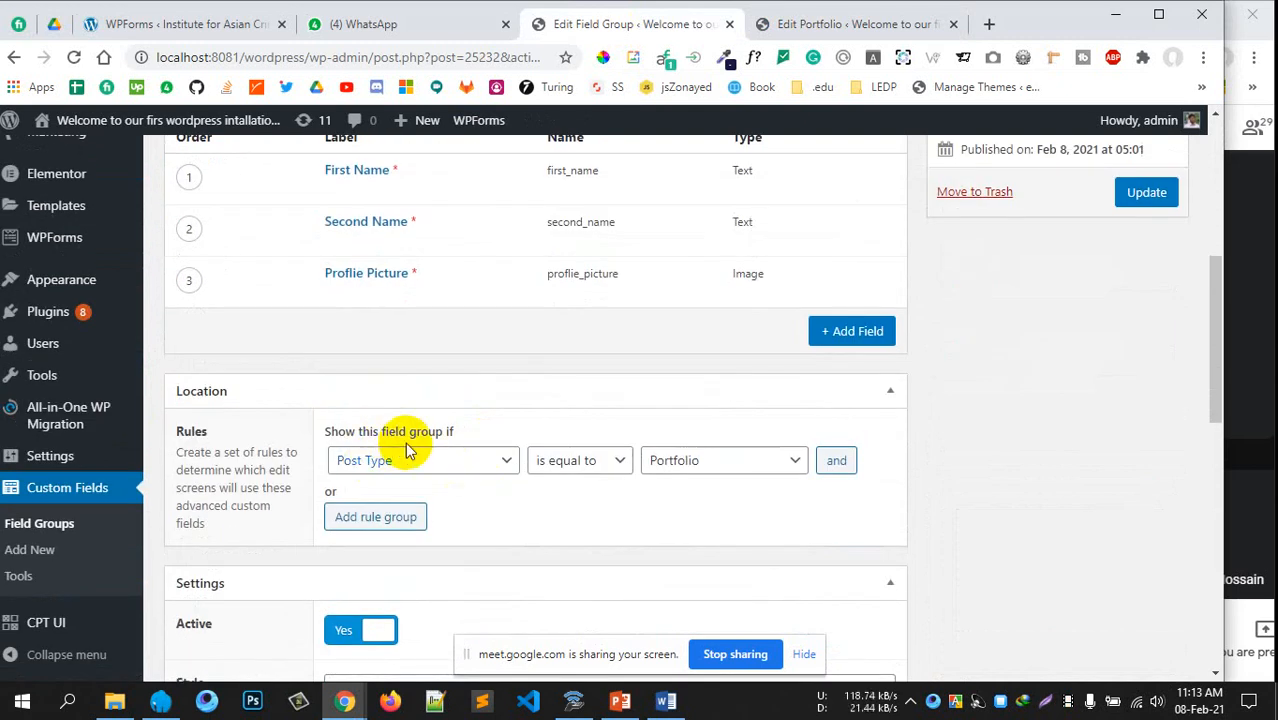
Add a new field labelled 'Social Media' with the name social_media
scroll(553, 480, up, 2)
click(851, 518)
scroll(600, 490, down, 1)
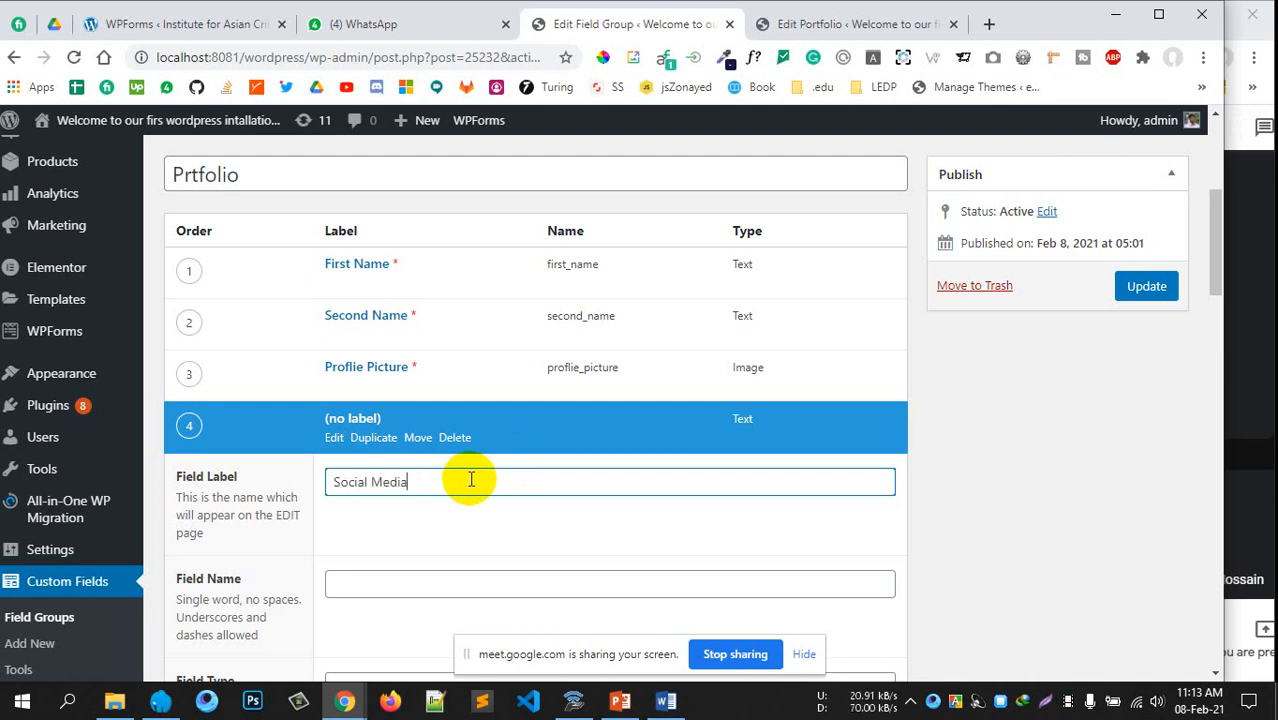
scroll(570, 427, down, 2)
click(466, 400)
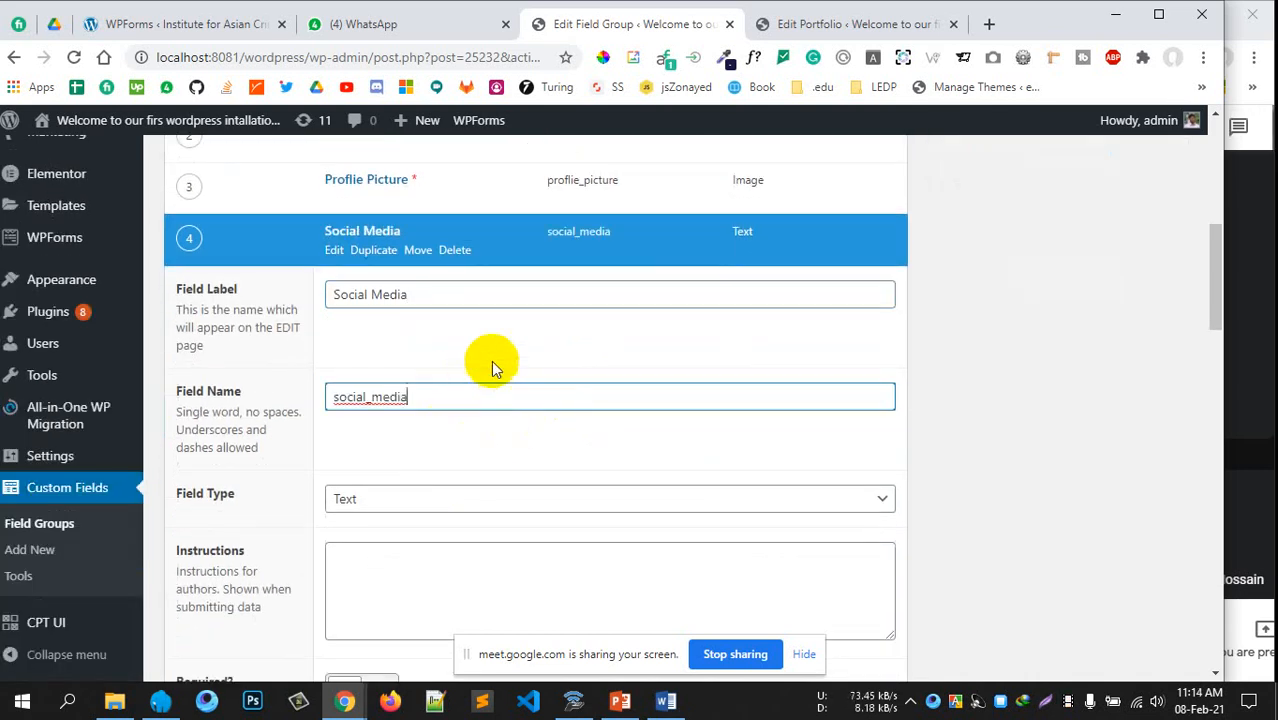
Set the Social Media field's type to Layout > Tab
scroll(650, 434, down, 2)
click(440, 311)
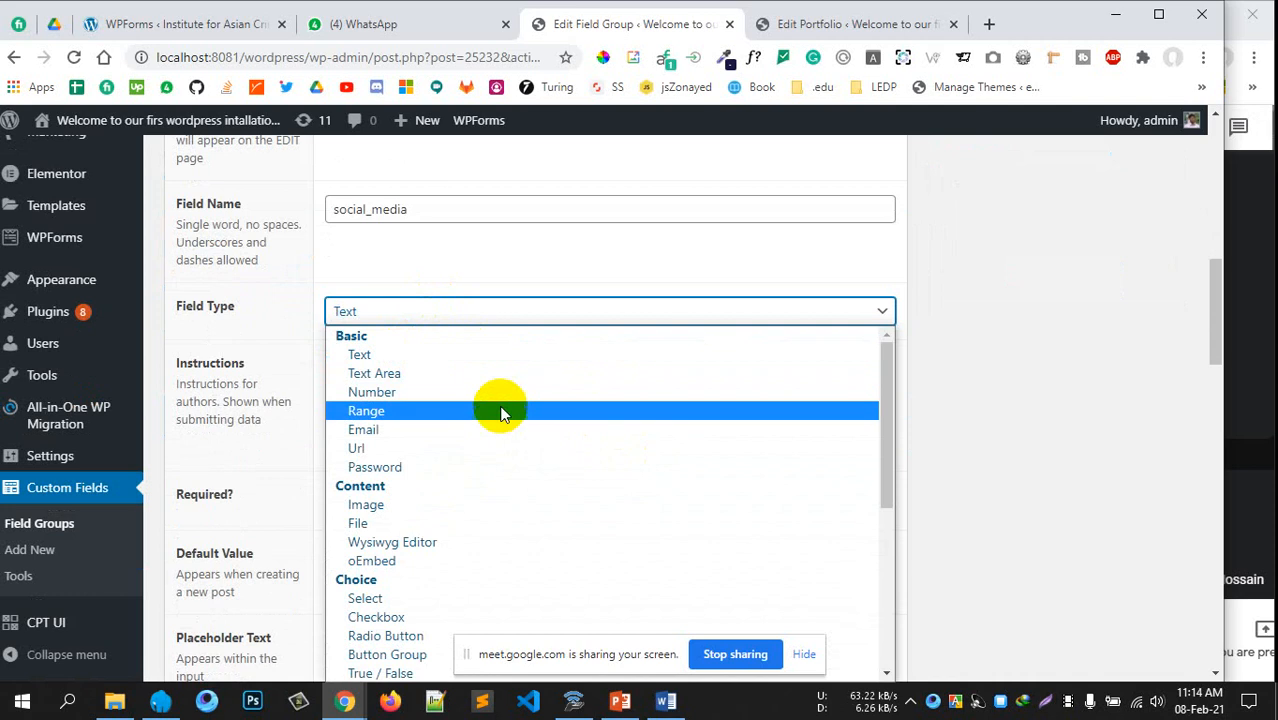
scroll(451, 502, down, 2)
scroll(242, 433, down, 1)
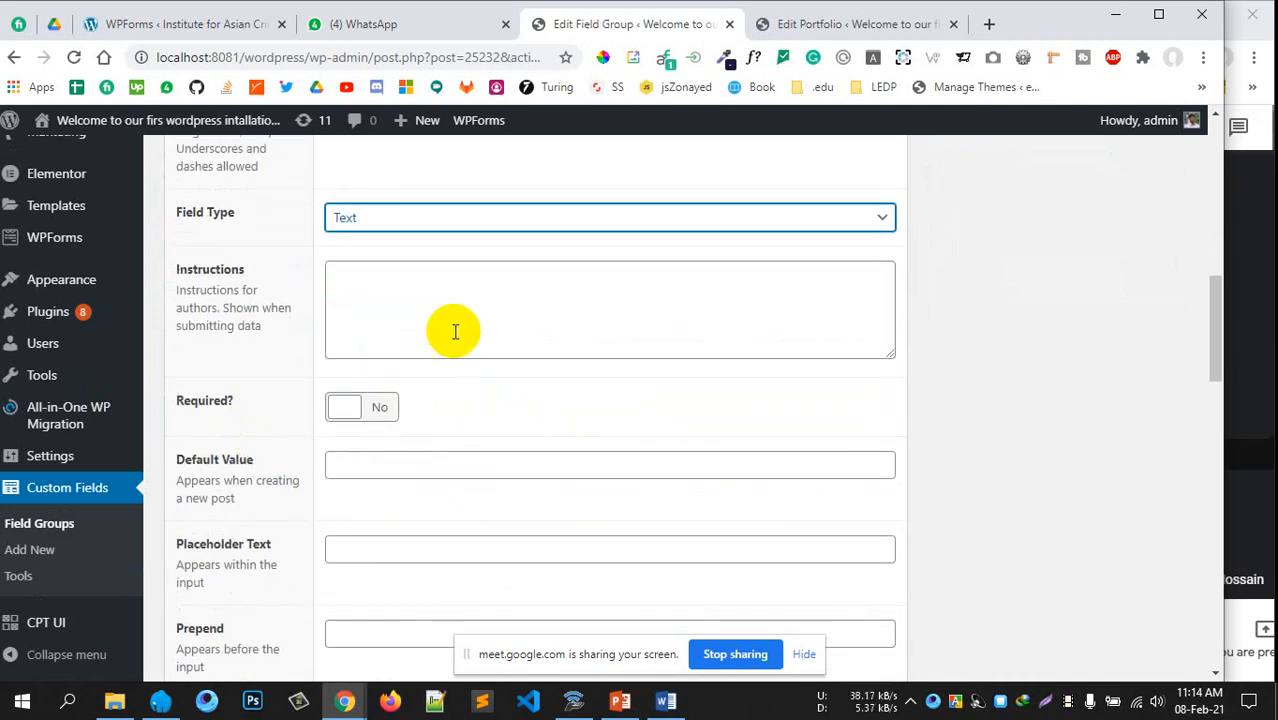
click(448, 216)
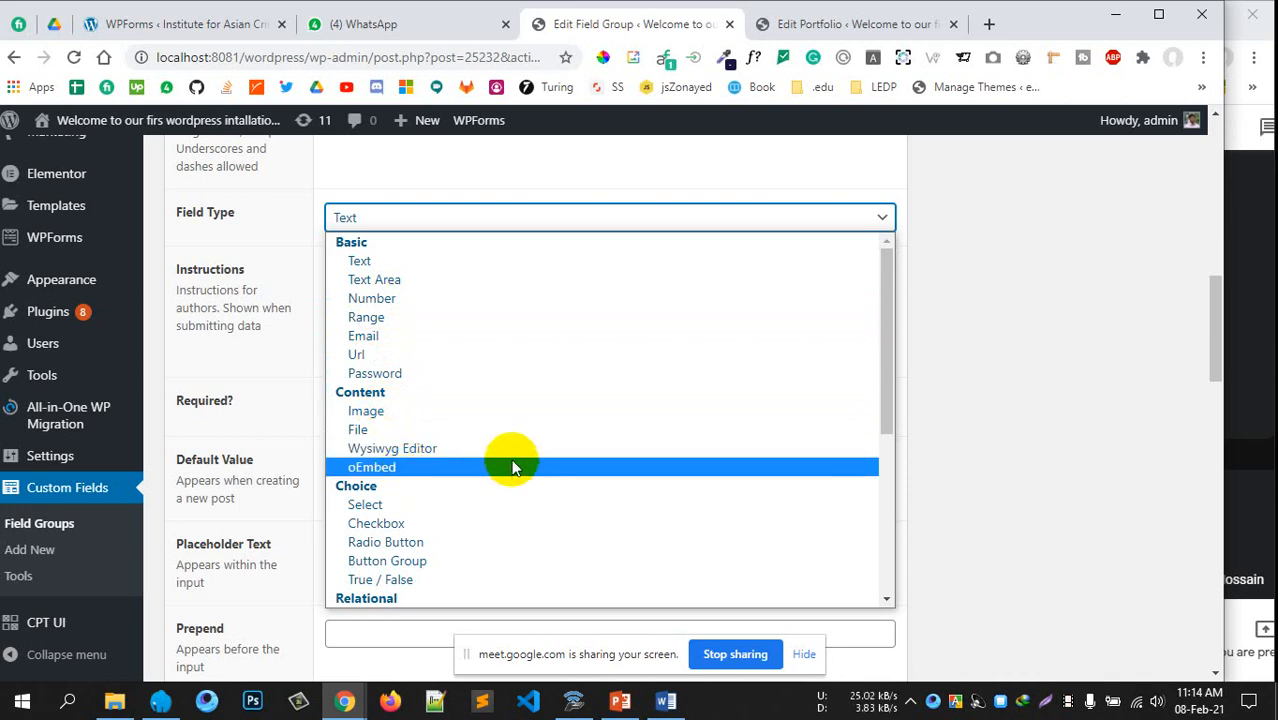
scroll(428, 495, down, 3)
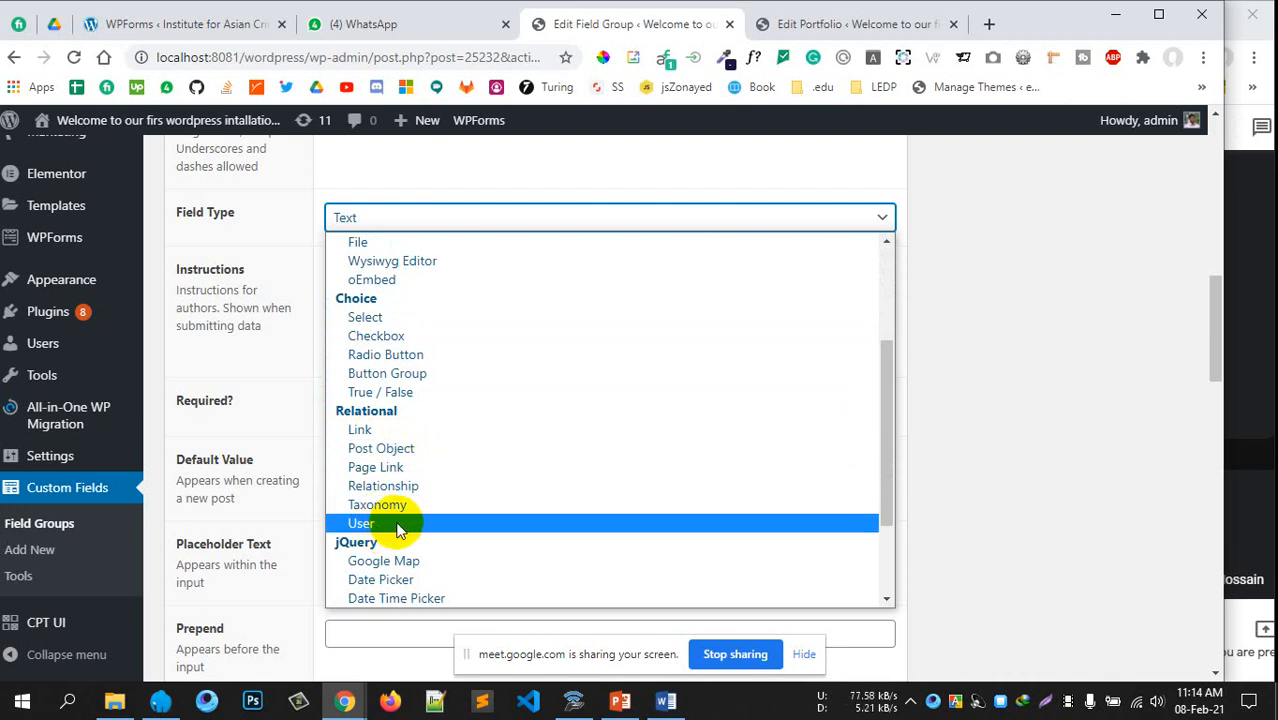
scroll(395, 526, down, 3)
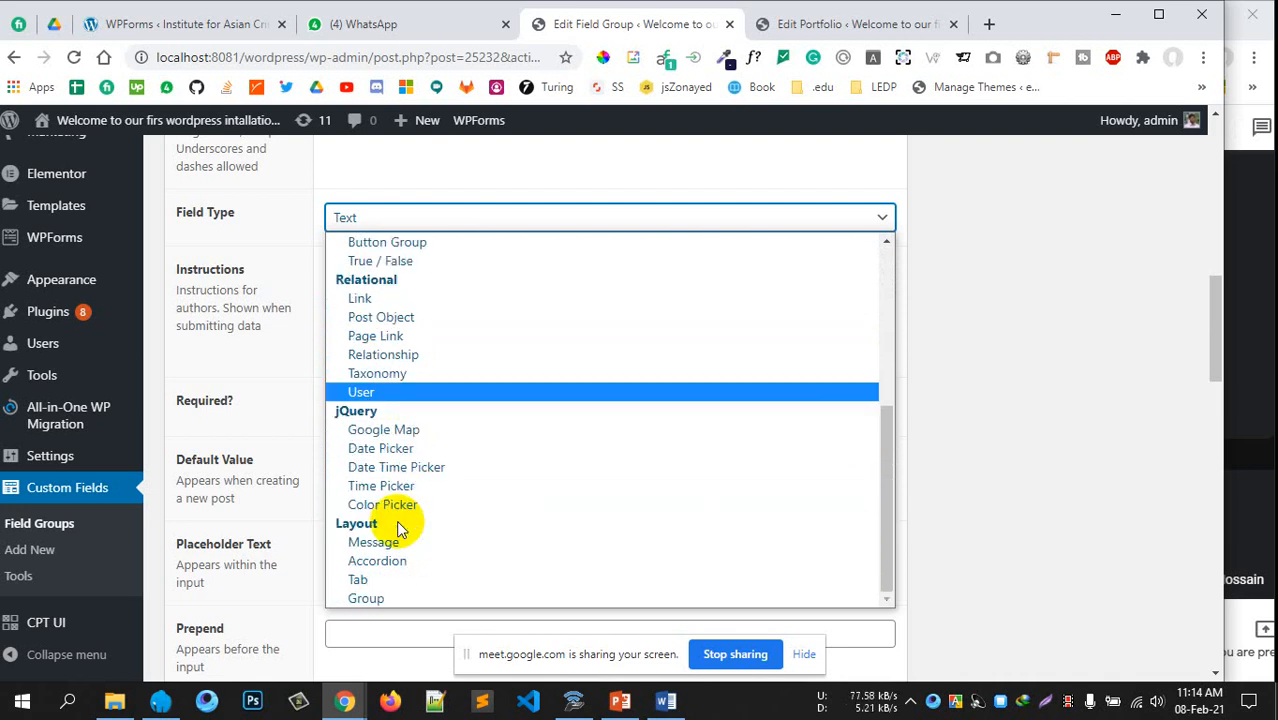
click(395, 583)
scroll(405, 422, up, 1)
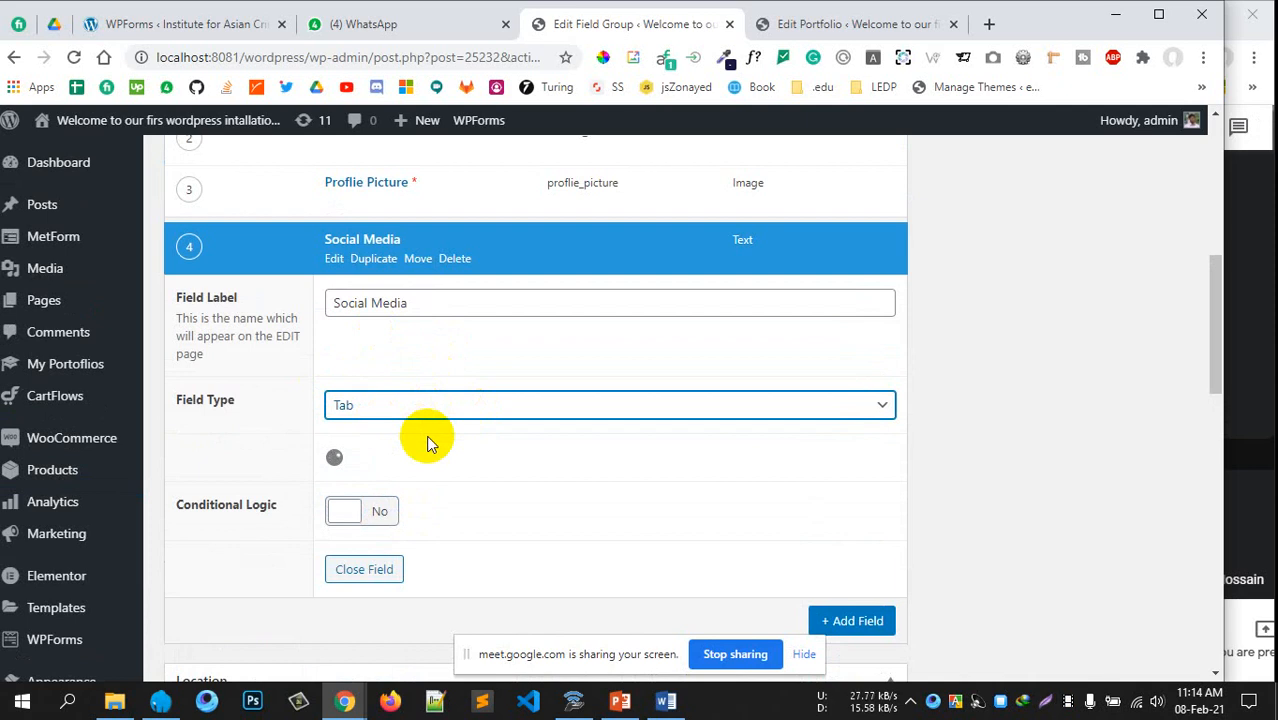
click(440, 304)
text(s)
click(1055, 398)
scroll(1011, 403, down, 2)
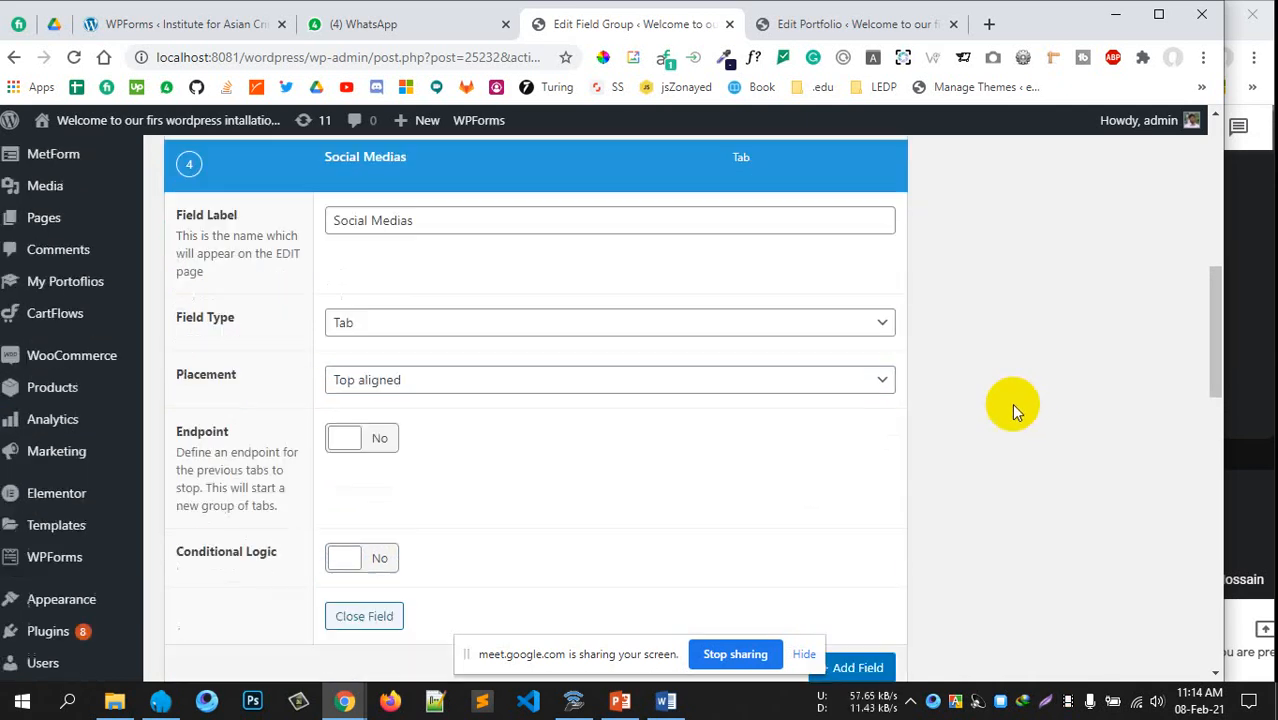
click(493, 284)
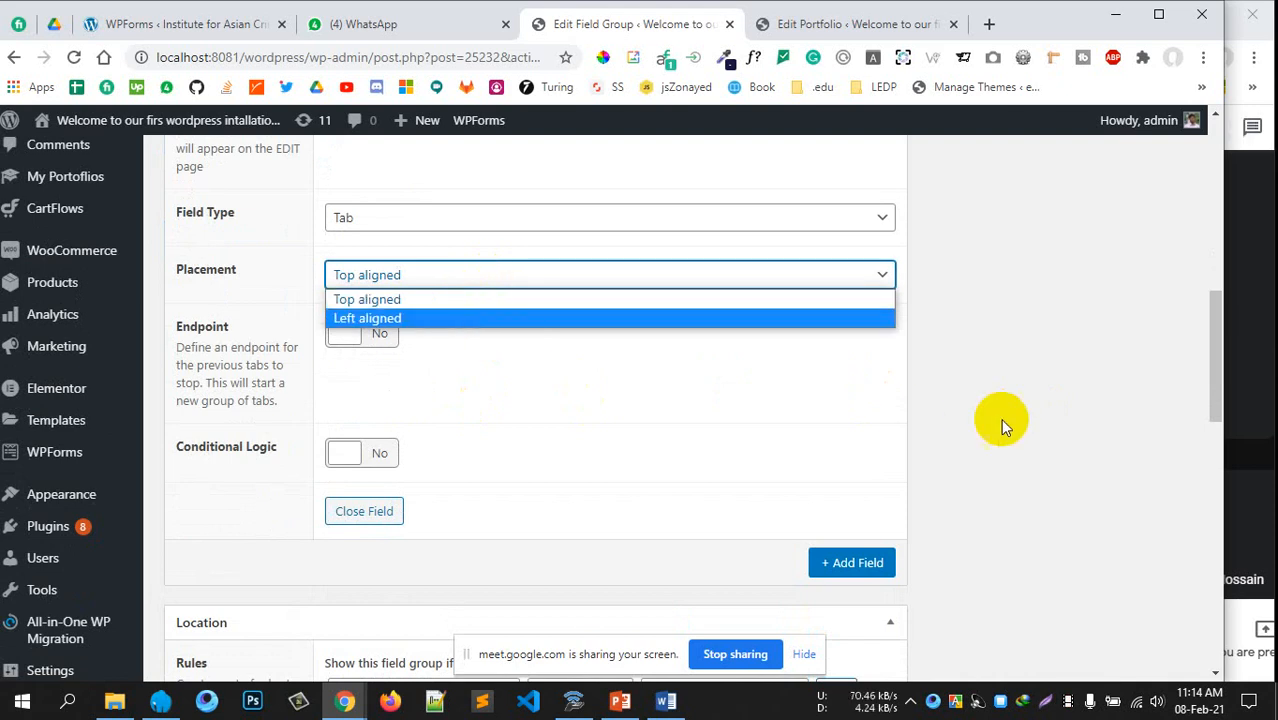
click(926, 452)
scroll(925, 445, up, 3)
scroll(913, 442, down, 1)
scroll(600, 350, up, 1)
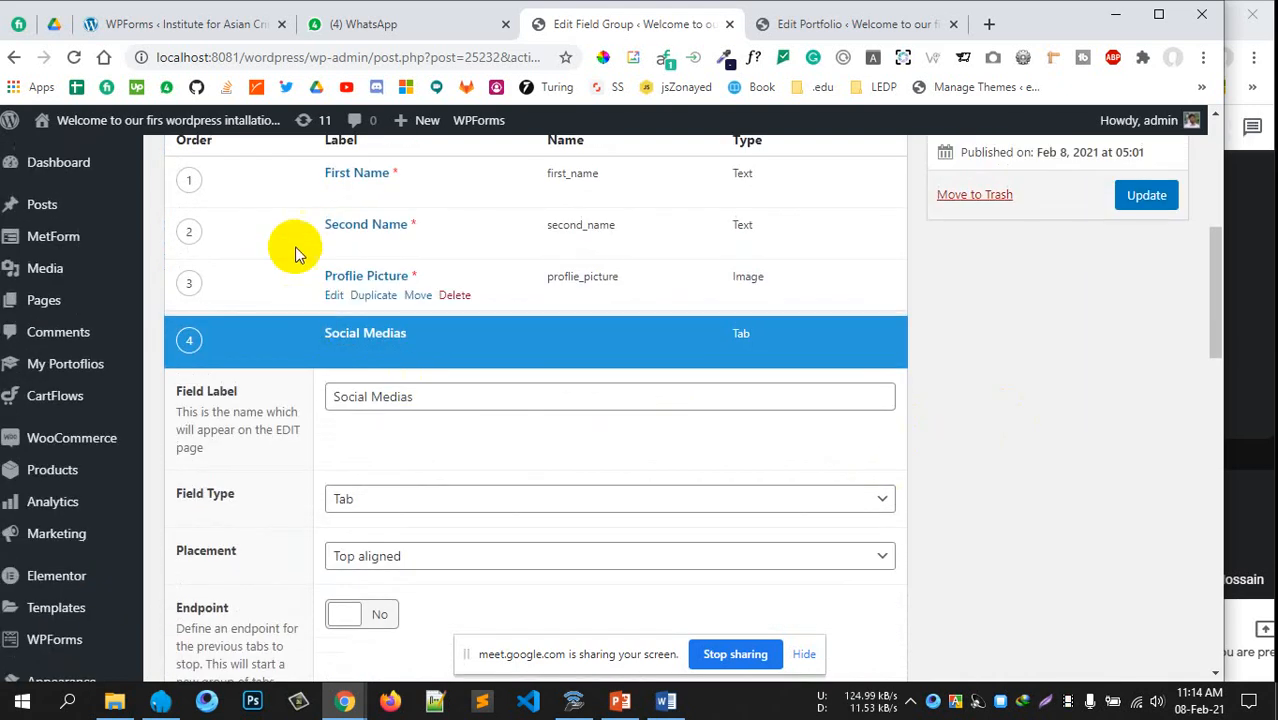
scroll(283, 243, down, 1)
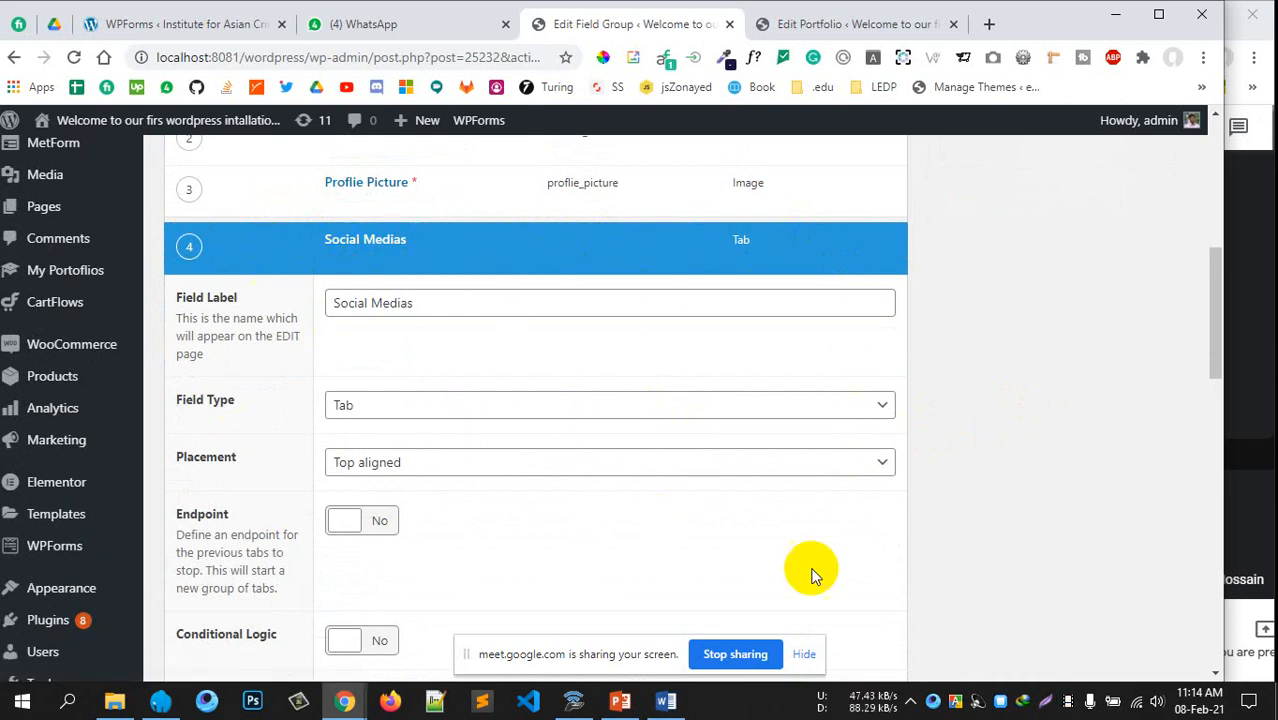
scroll(944, 414, down, 1)
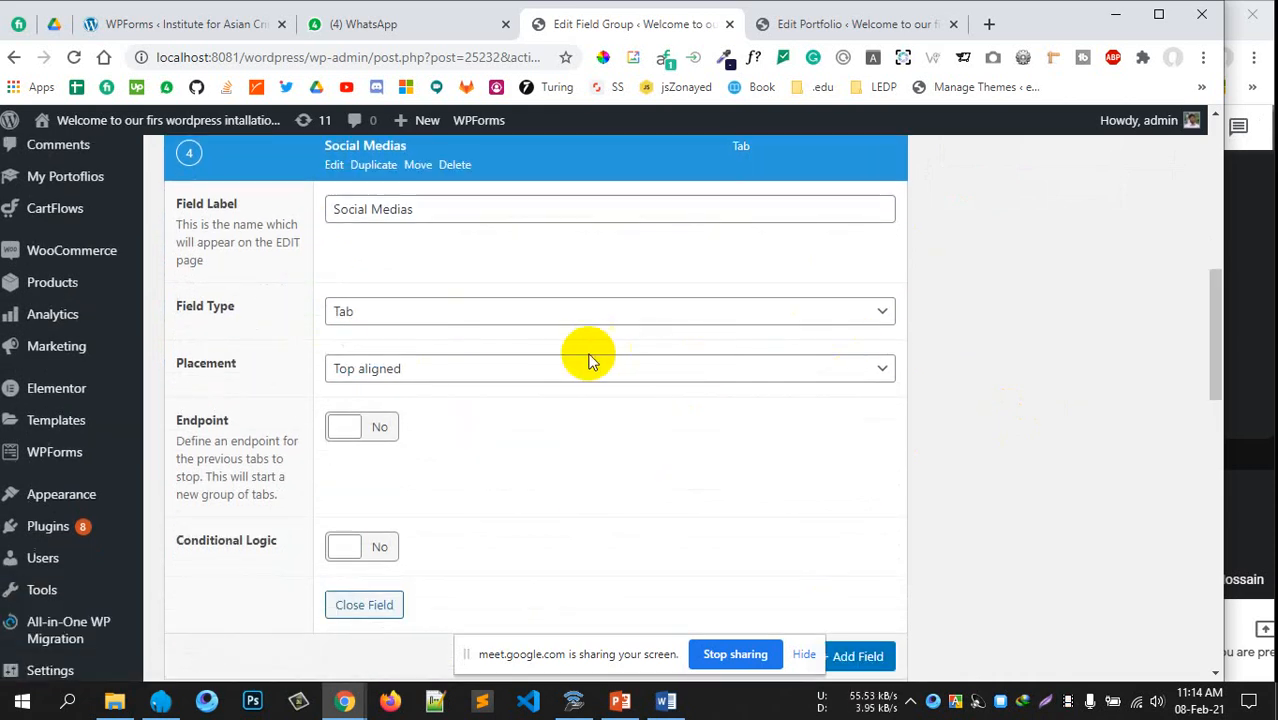
click(537, 372)
click(402, 411)
scroll(208, 350, up, 1)
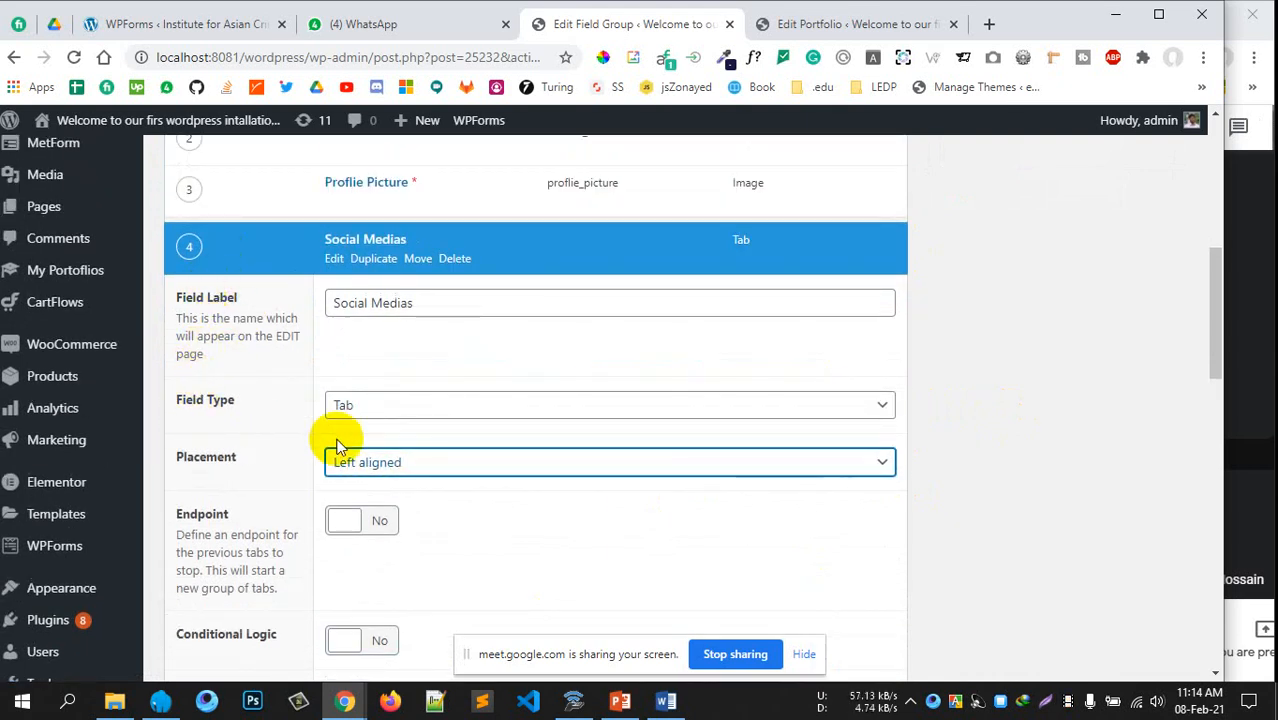
click(420, 462)
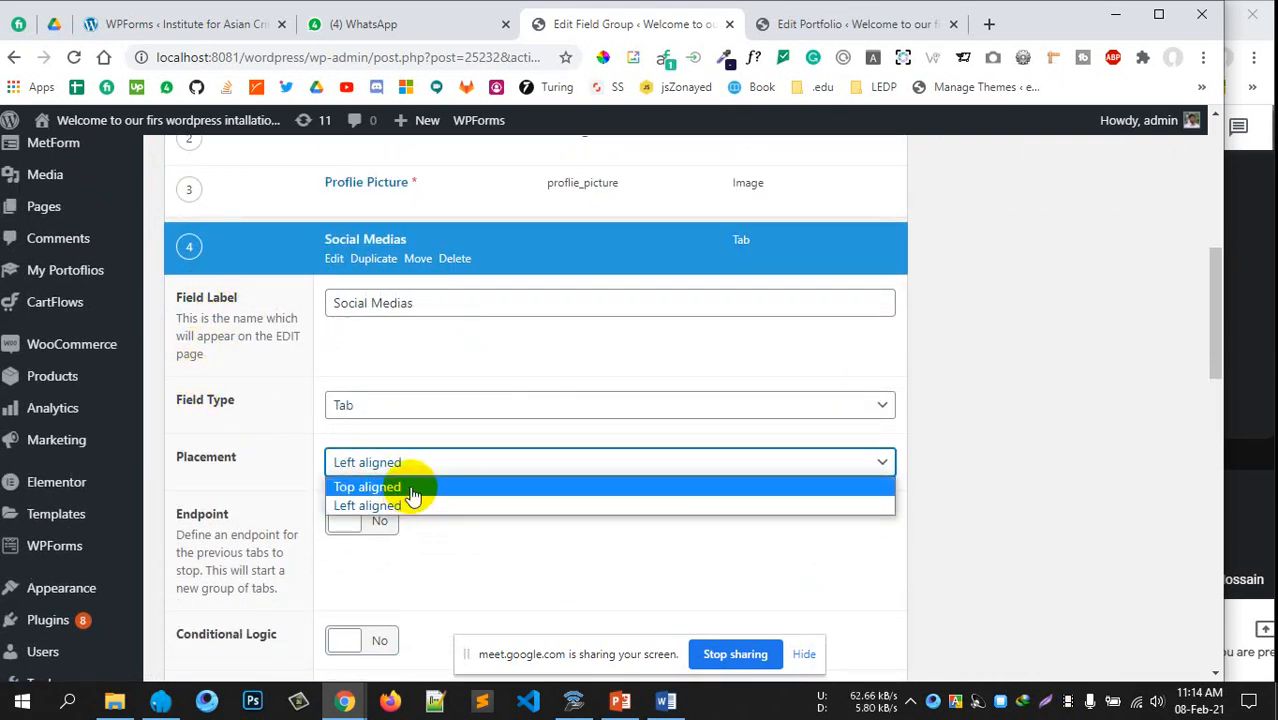
click(413, 487)
scroll(553, 429, down, 2)
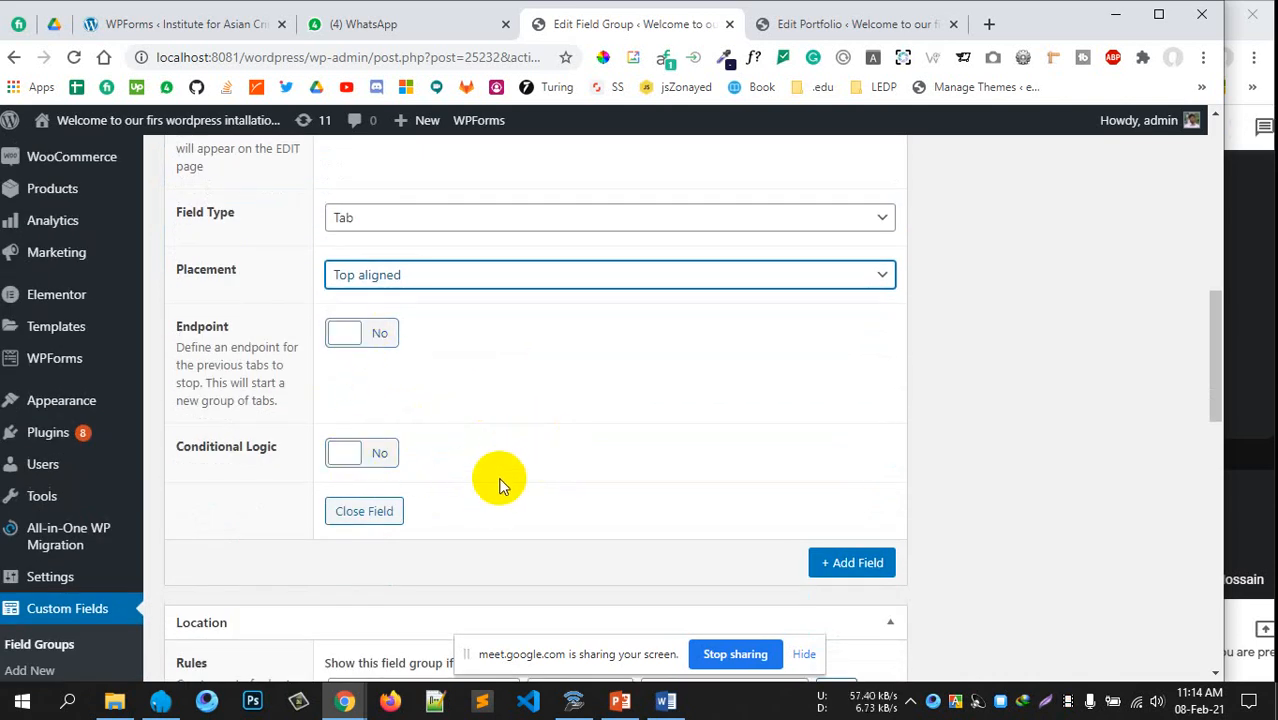
scroll(502, 484, up, 2)
scroll(502, 484, down, 2)
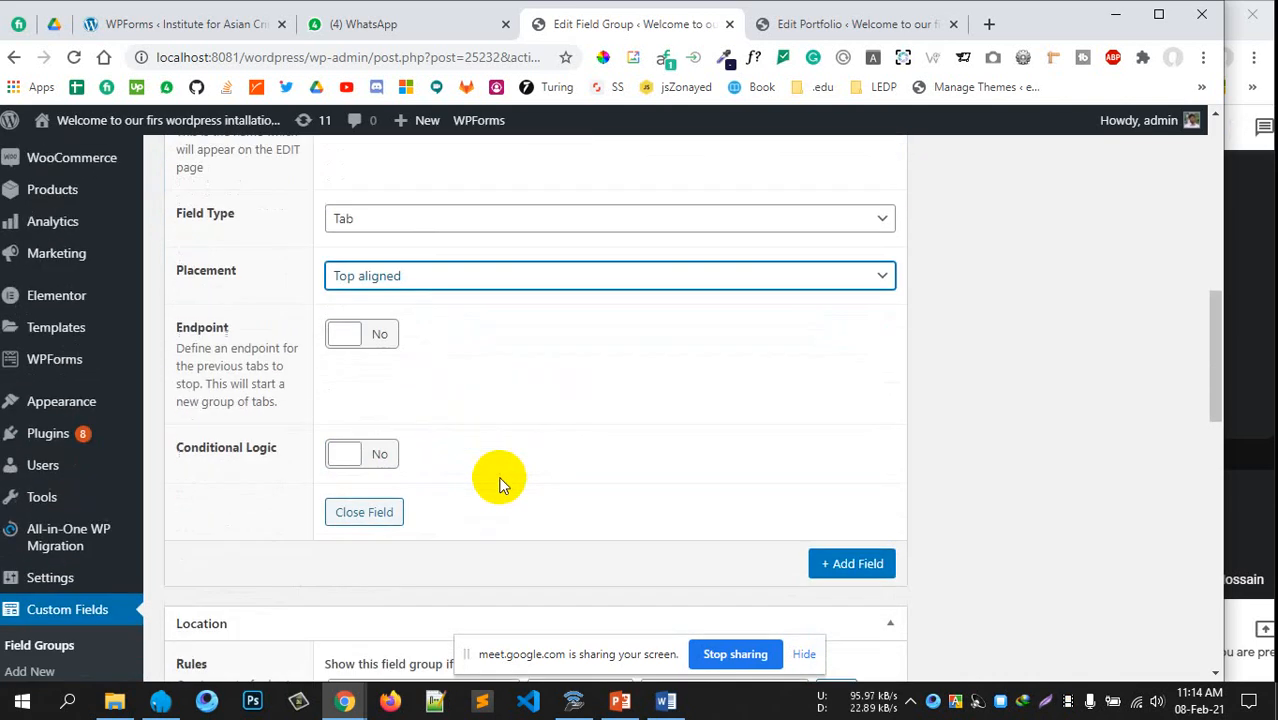
scroll(499, 479, down, 2)
scroll(499, 479, up, 2)
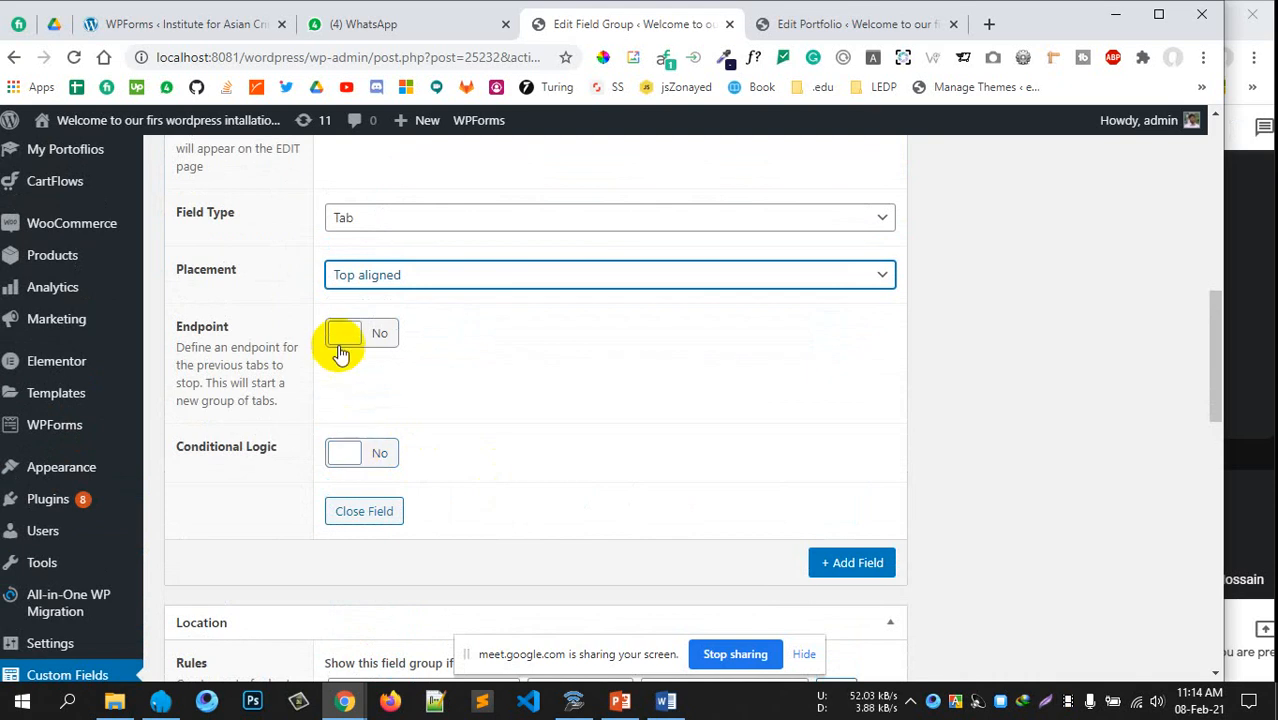
click(346, 338)
click(357, 337)
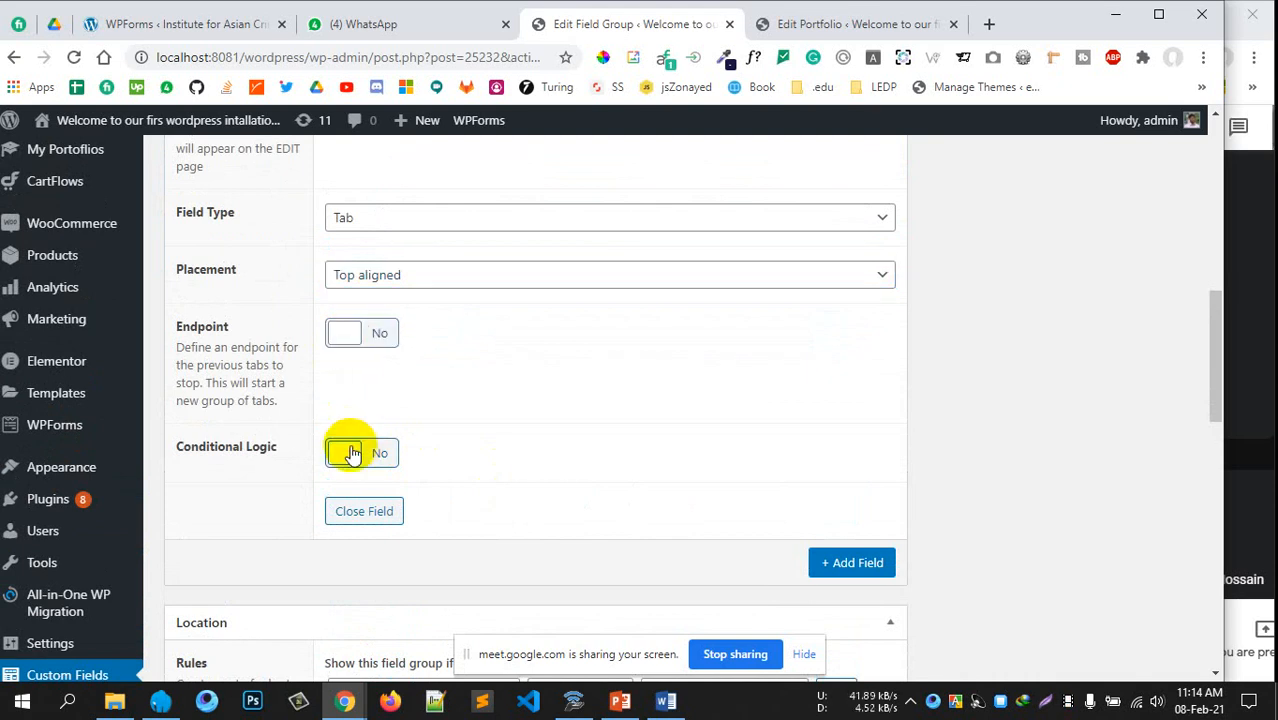
click(349, 453)
scroll(499, 458, down, 1)
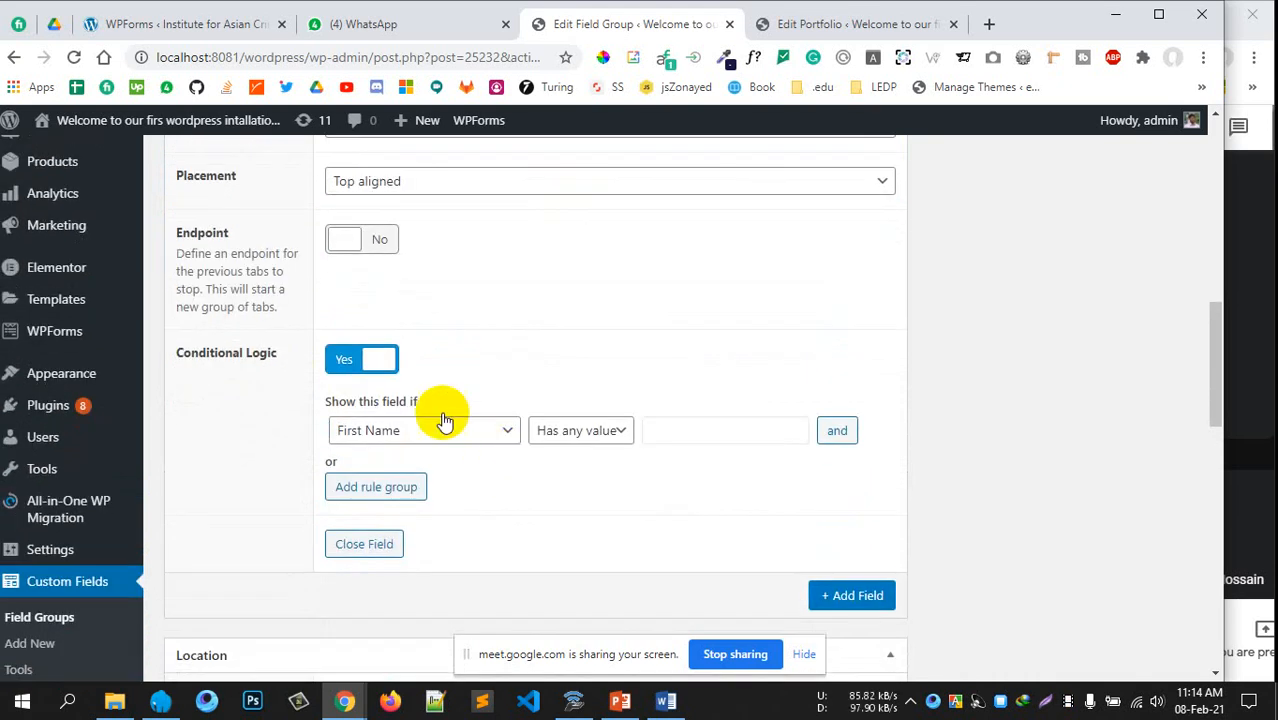
click(377, 360)
scroll(643, 414, down, 3)
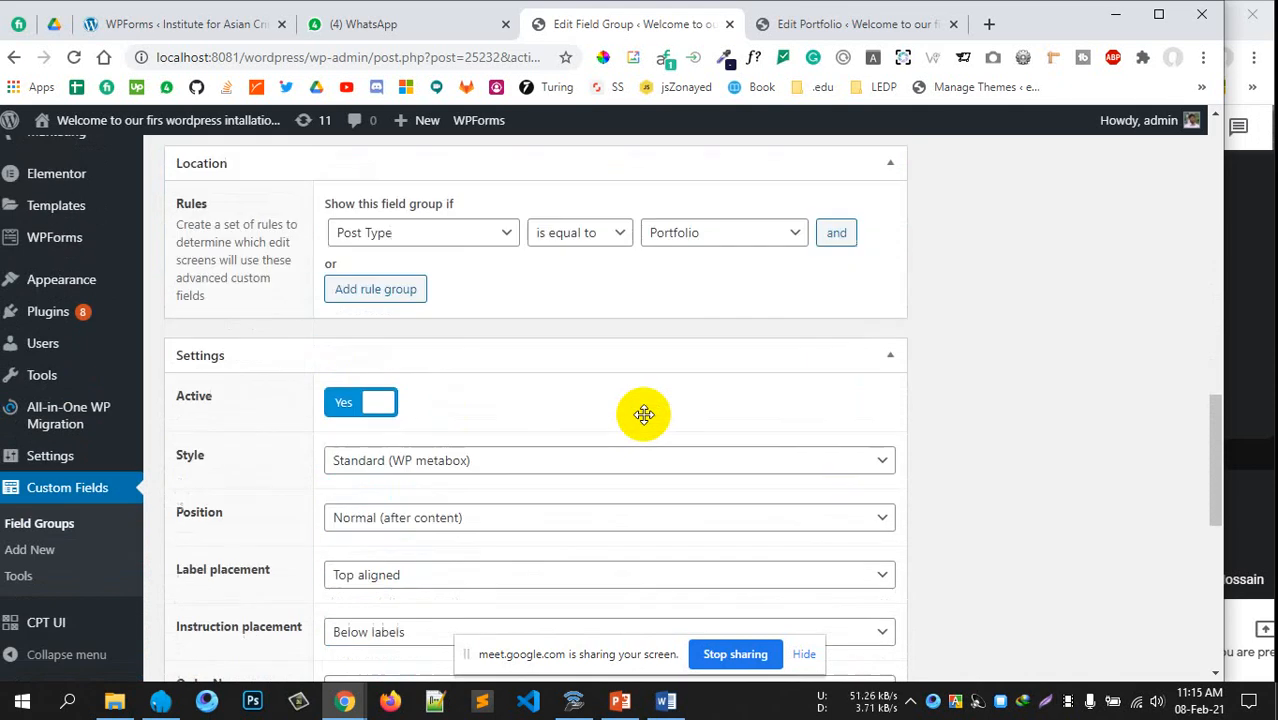
scroll(643, 415, up, 2)
scroll(645, 423, up, 1)
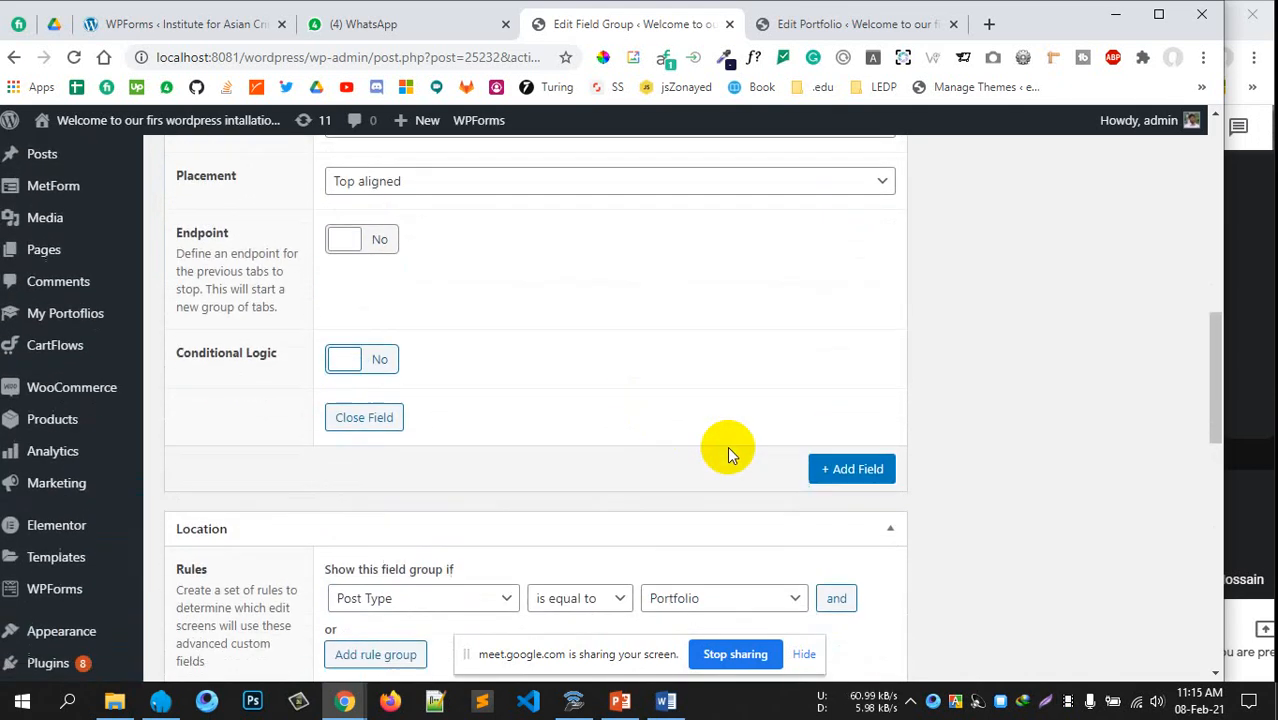
scroll(748, 448, up, 4)
scroll(742, 447, down, 3)
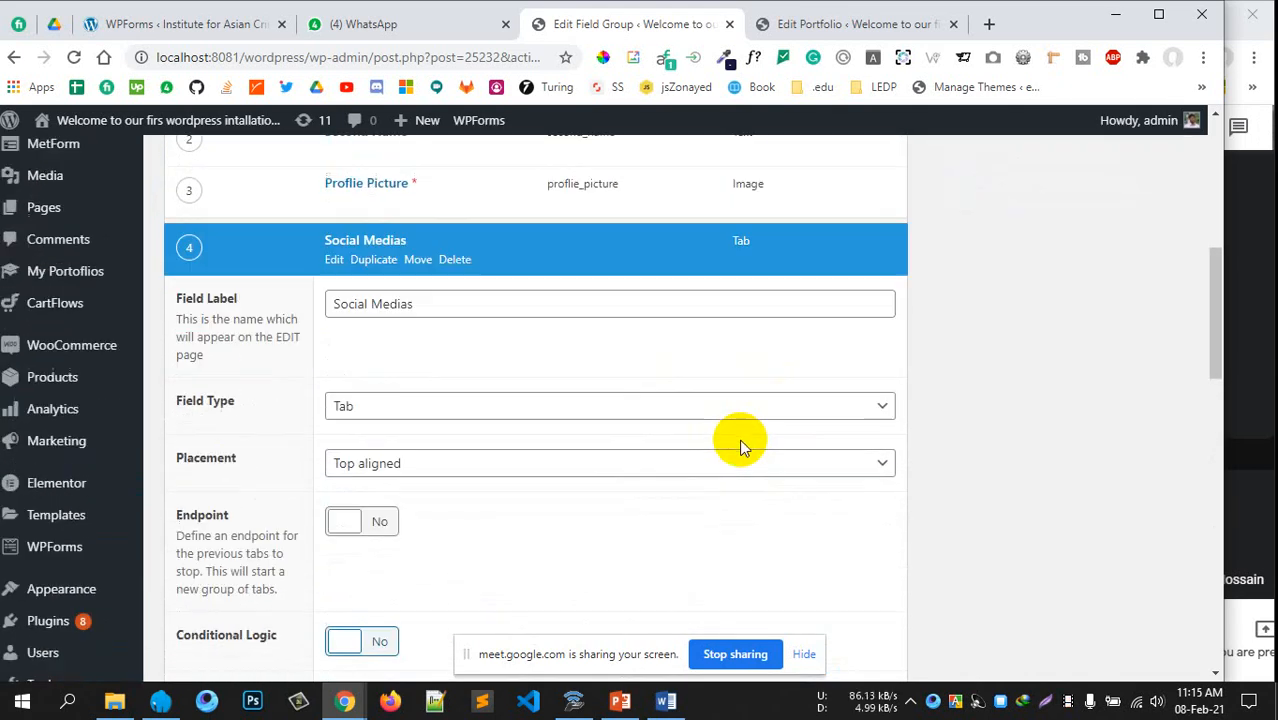
scroll(740, 447, down, 1)
Add a new field and collapse the Social Medias tab field's settings
click(850, 465)
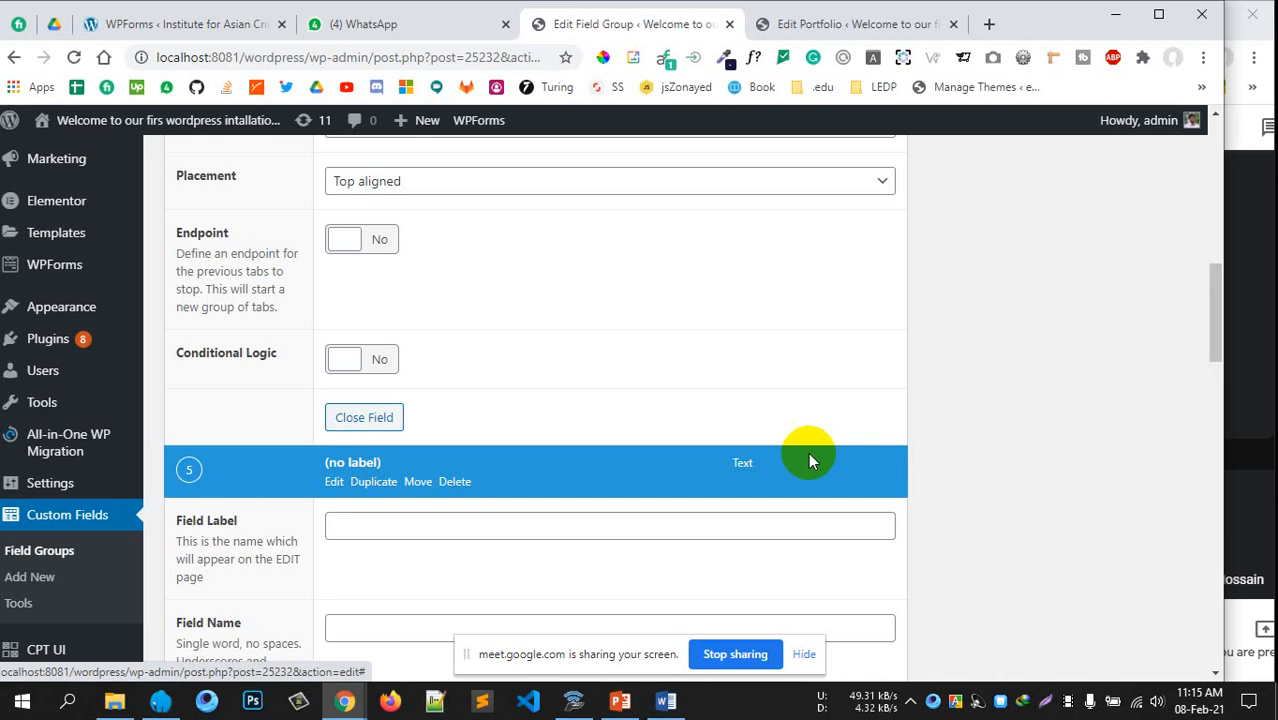
scroll(796, 457, up, 1)
scroll(796, 457, down, 2)
scroll(796, 457, up, 3)
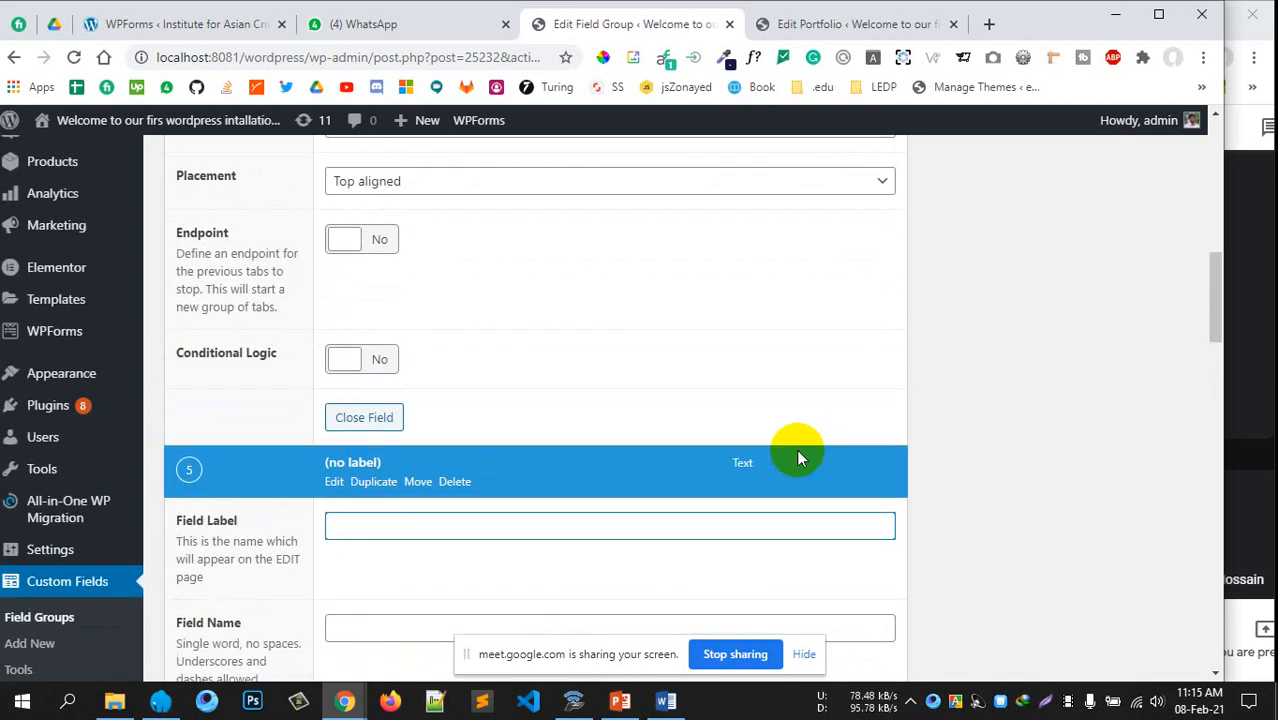
scroll(796, 457, up, 1)
scroll(796, 457, down, 1)
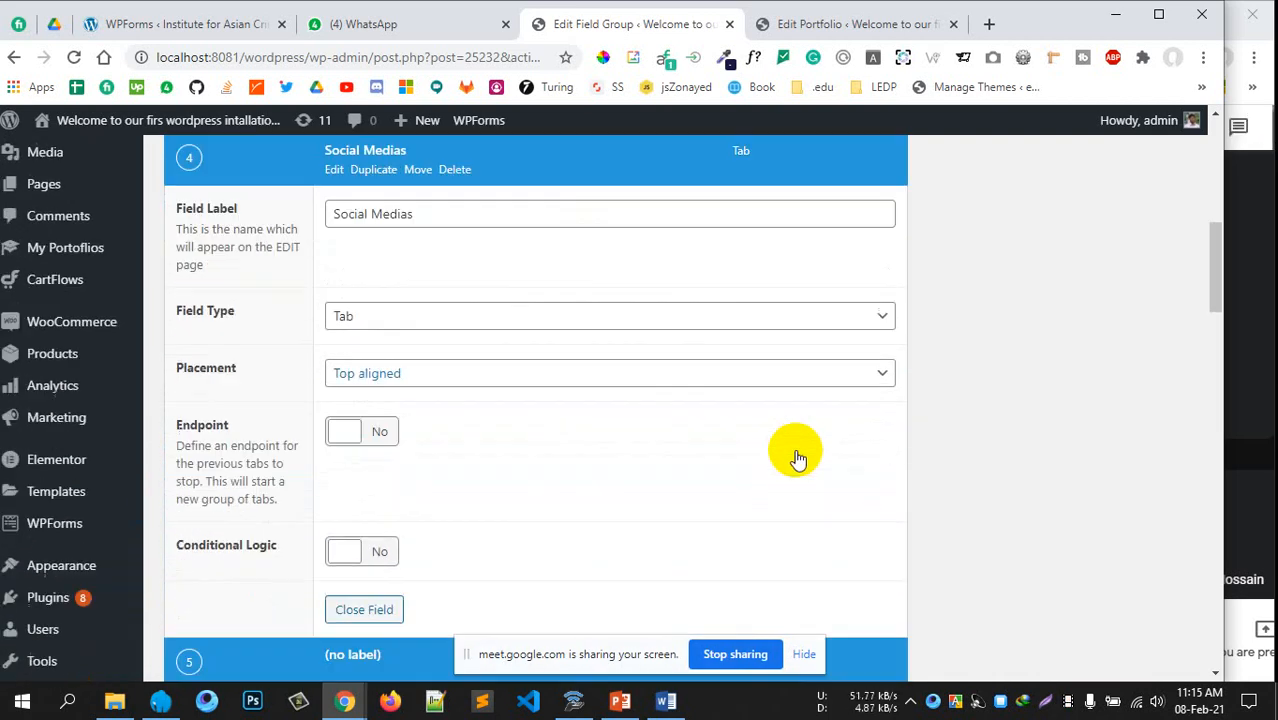
scroll(600, 400, up, 2)
click(338, 340)
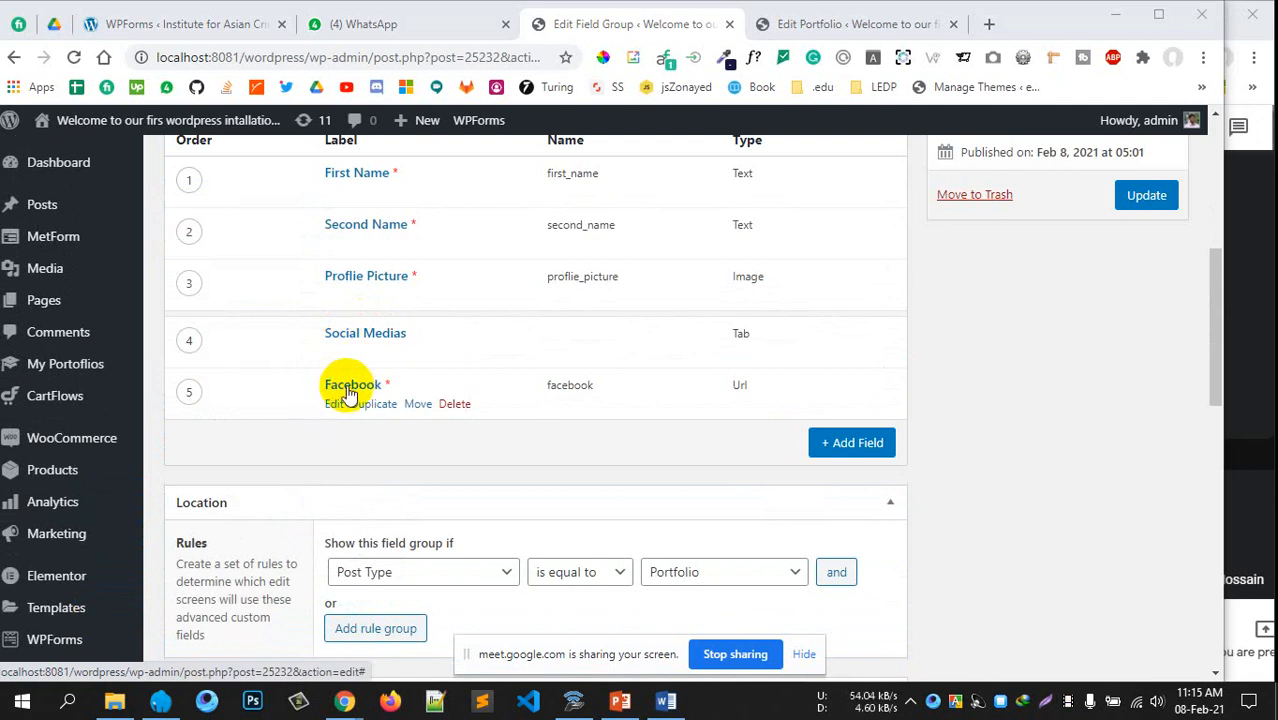
Review the Facebook field's Url type and Required setting, then fold it closed
click(332, 401)
scroll(354, 418, down, 4)
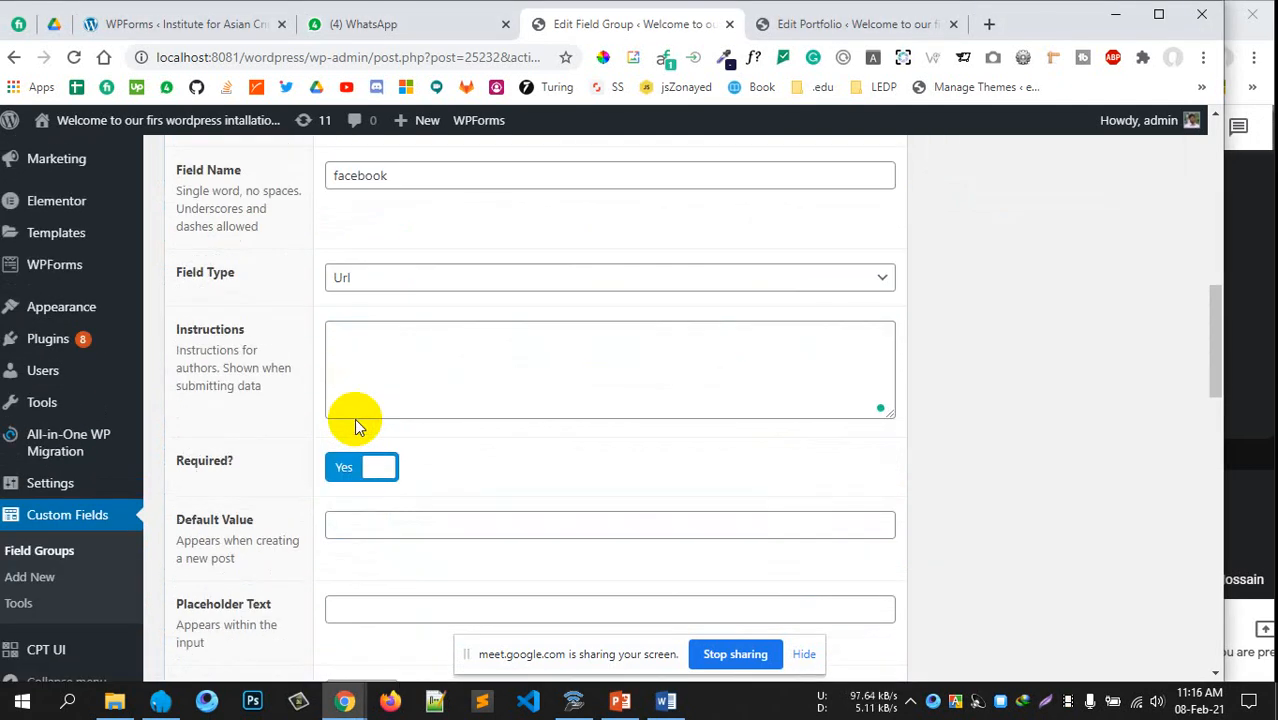
scroll(354, 418, up, 1)
scroll(351, 421, down, 1)
scroll(358, 380, up, 2)
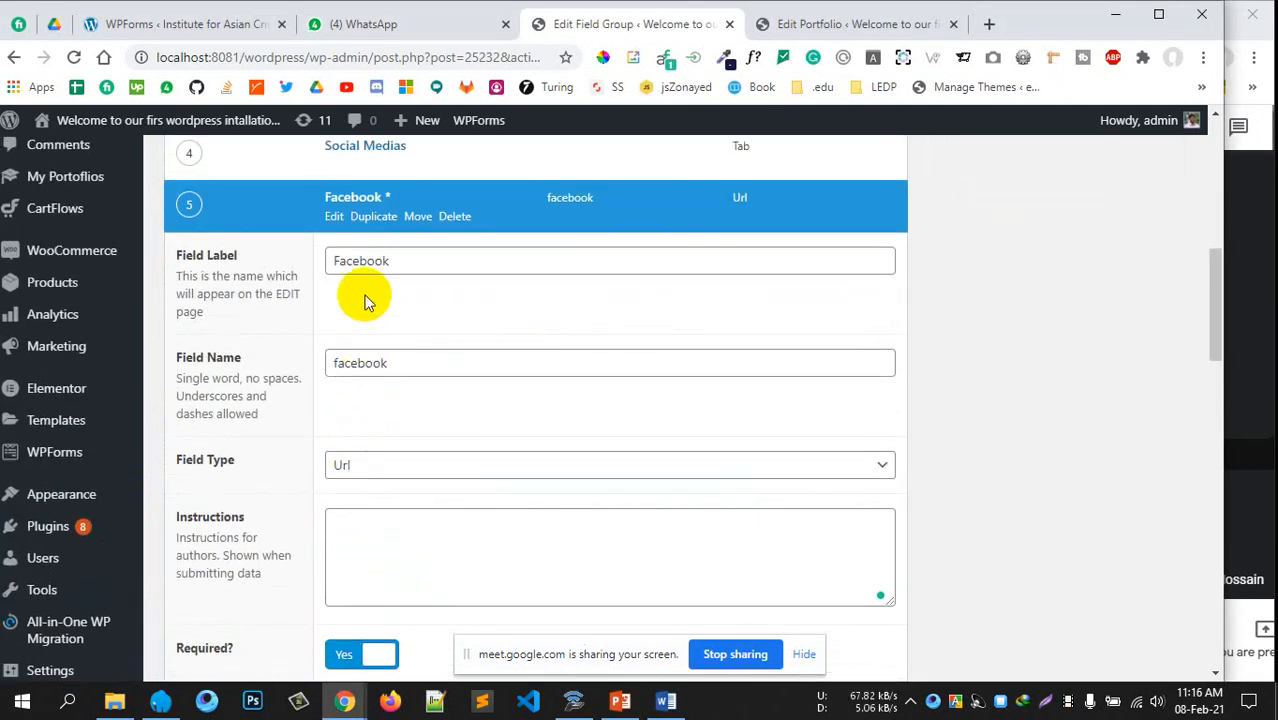
scroll(405, 355, down, 3)
scroll(383, 349, up, 2)
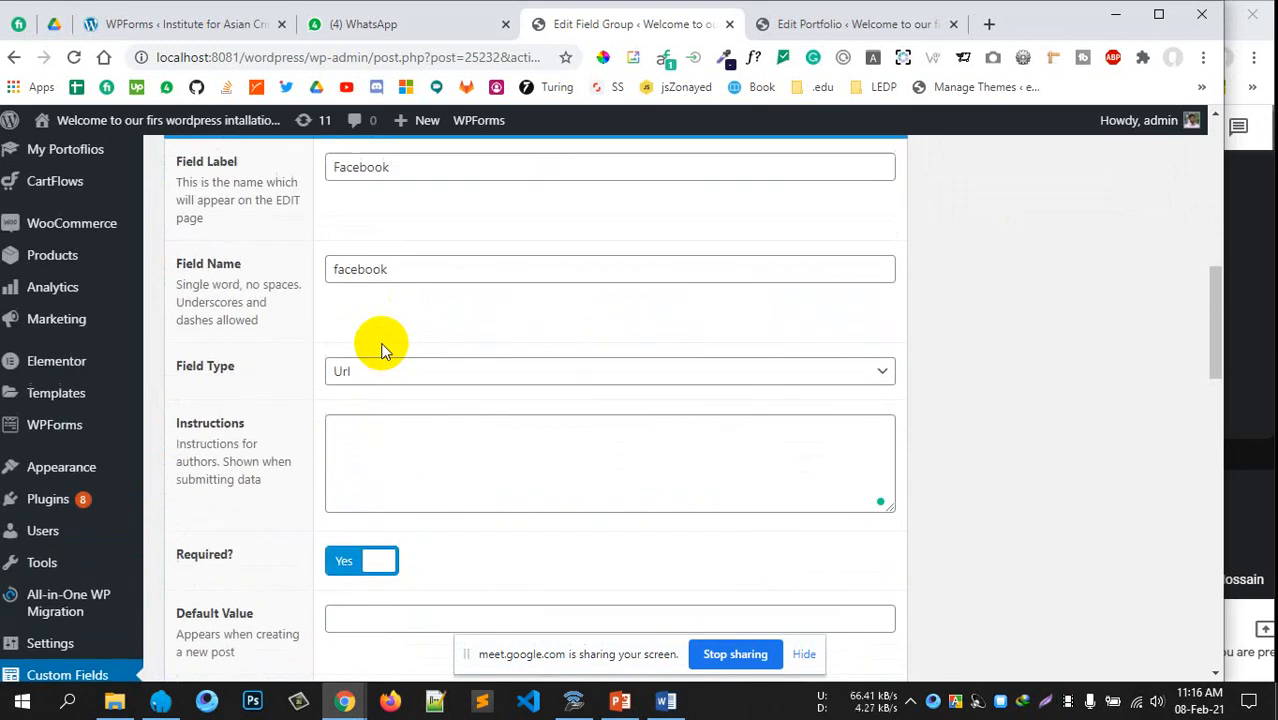
scroll(383, 349, down, 4)
scroll(365, 362, up, 3)
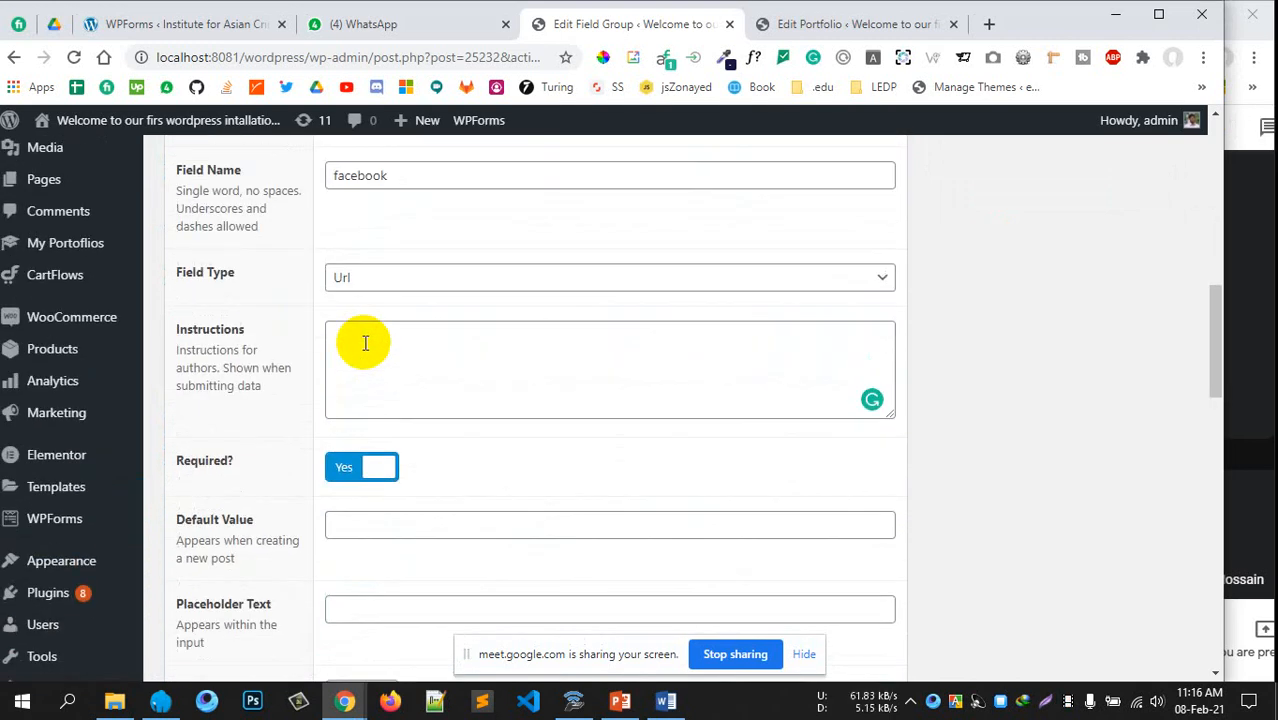
scroll(375, 306, up, 1)
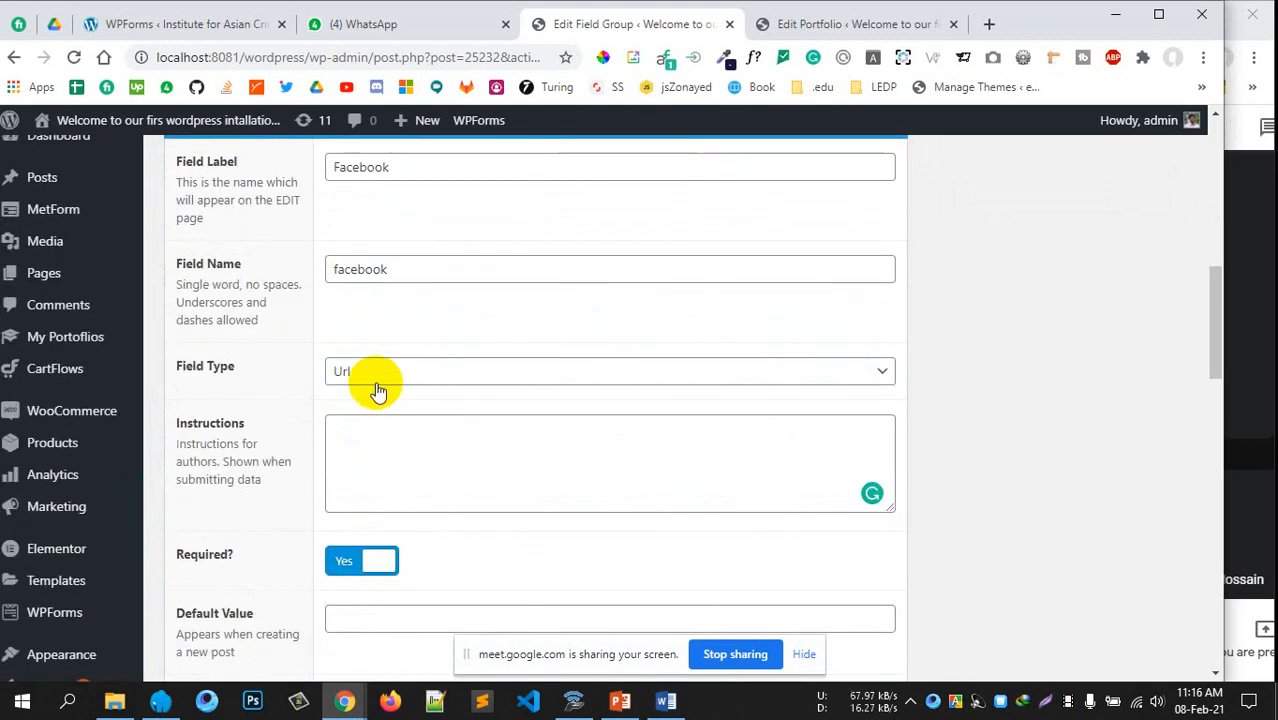
scroll(357, 394, down, 2)
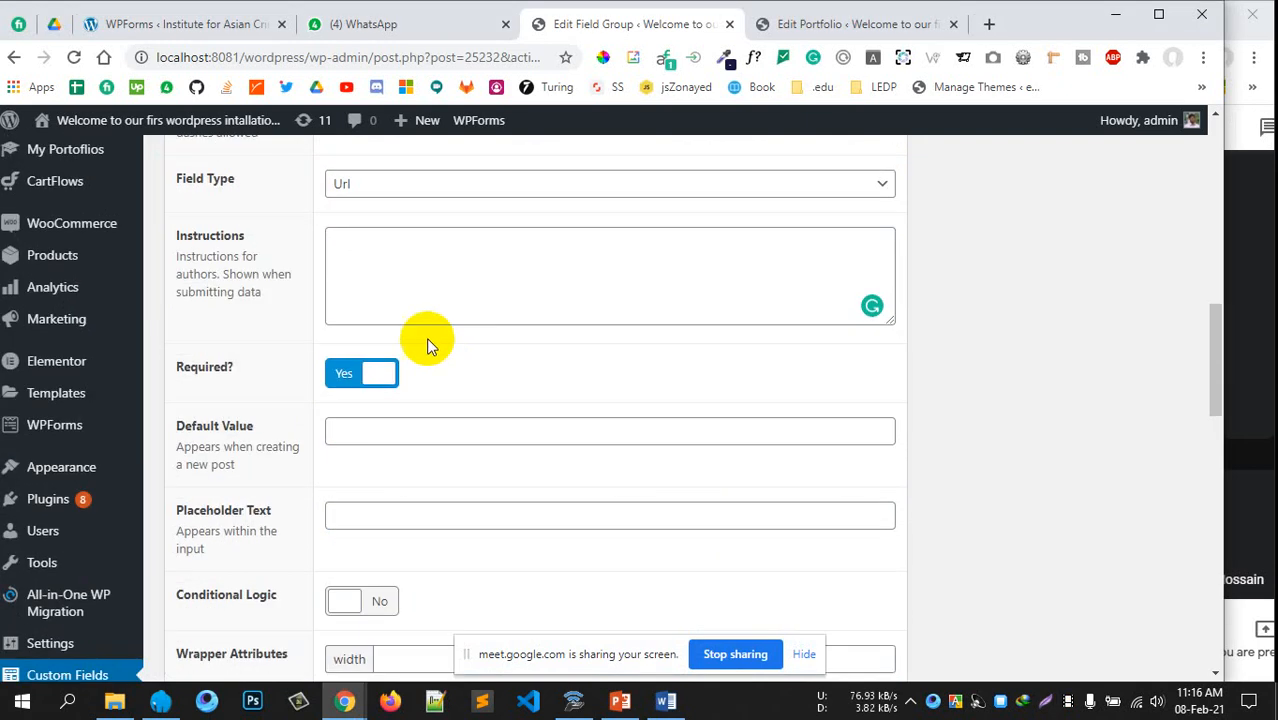
scroll(422, 342, up, 1)
scroll(437, 383, down, 1)
scroll(440, 450, down, 1)
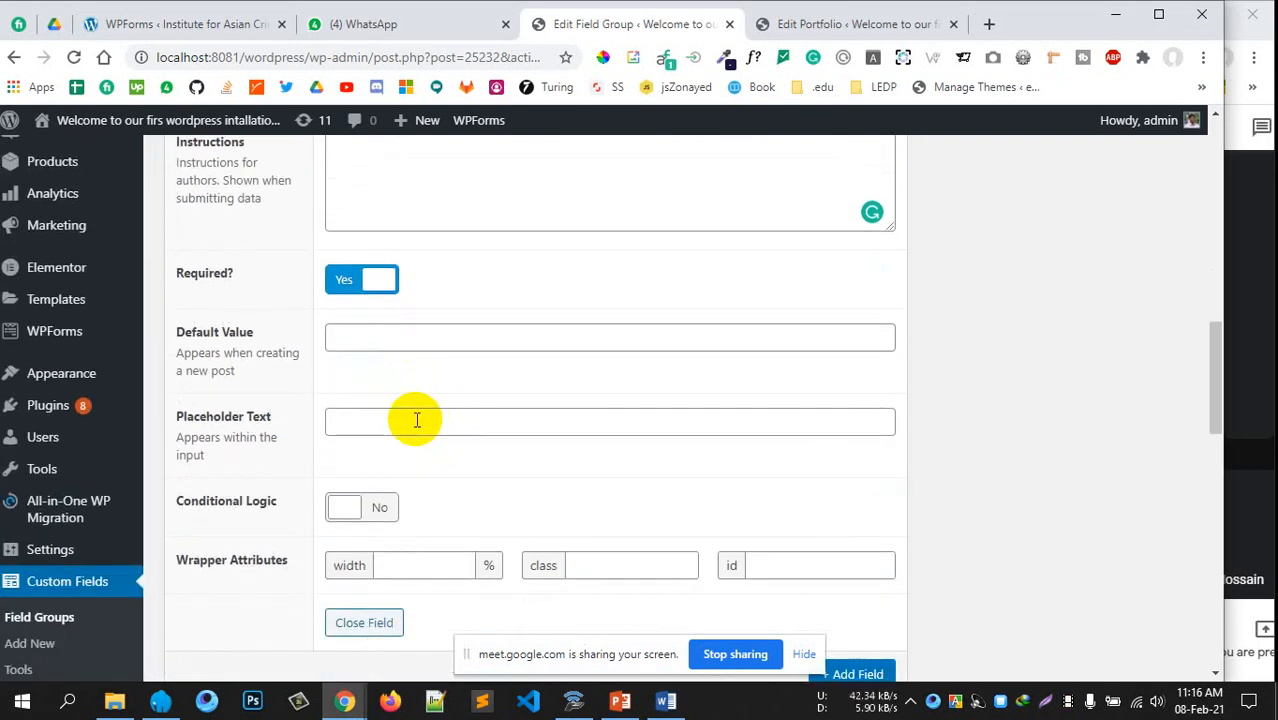
scroll(416, 420, up, 4)
click(333, 217)
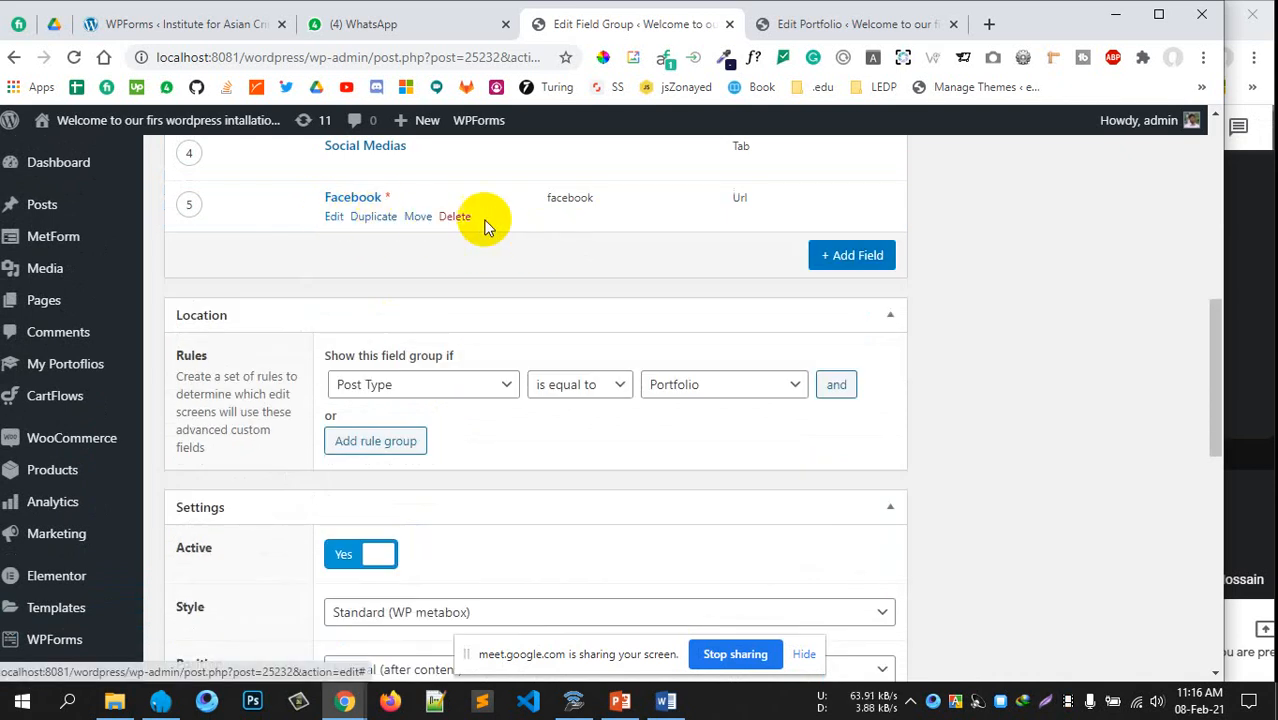
Duplicate the Facebook field into a required Url field 'Twitter' named twitter
click(366, 217)
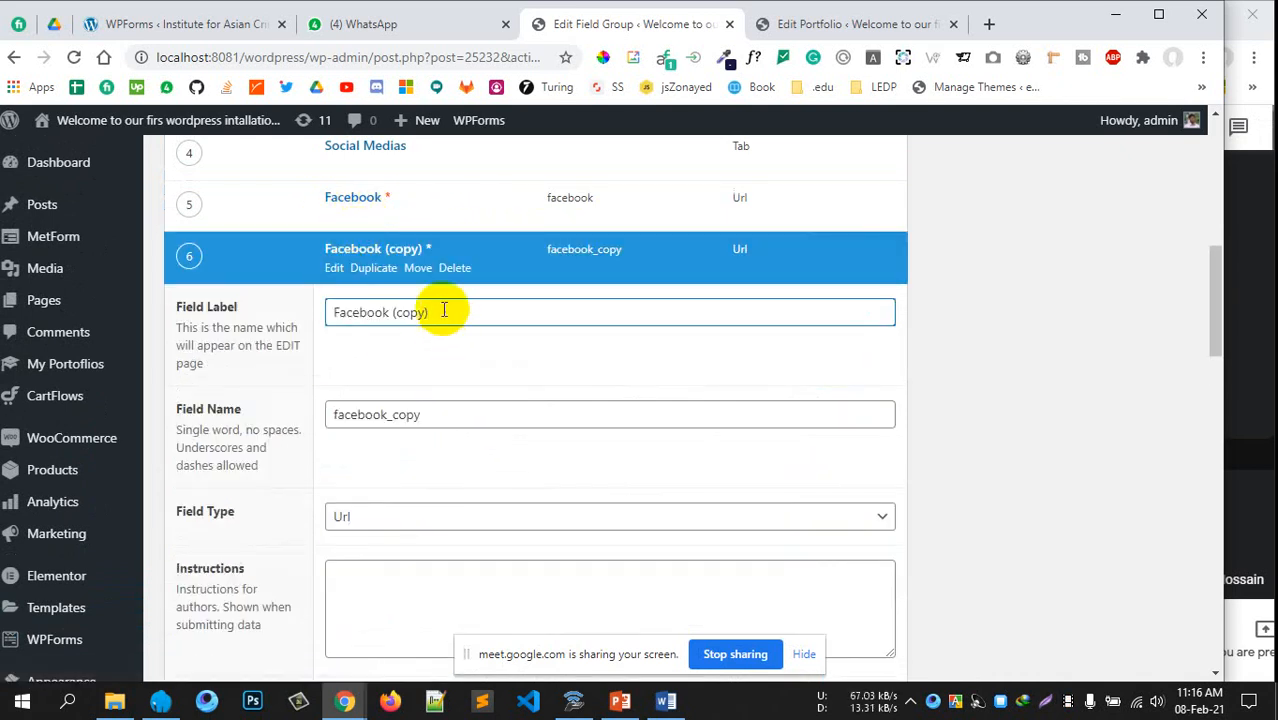
drag(445, 310, 313, 318)
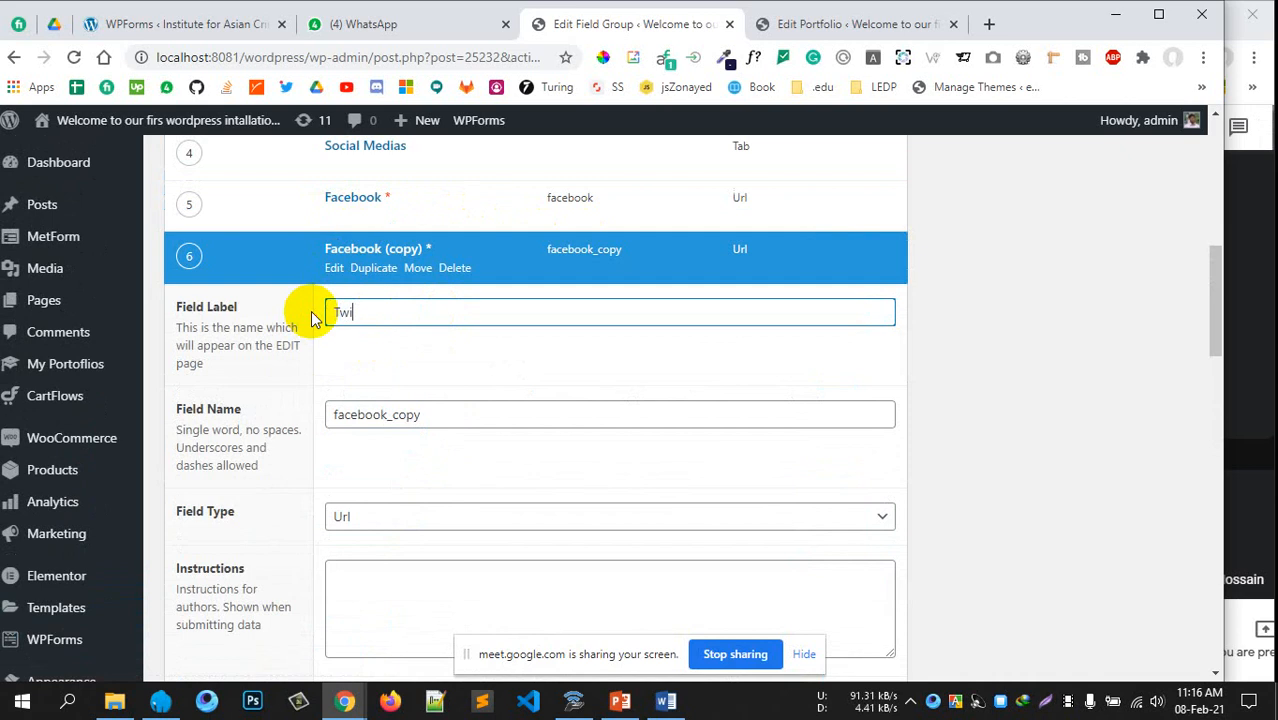
text(Twitter)
drag(448, 414, 320, 422)
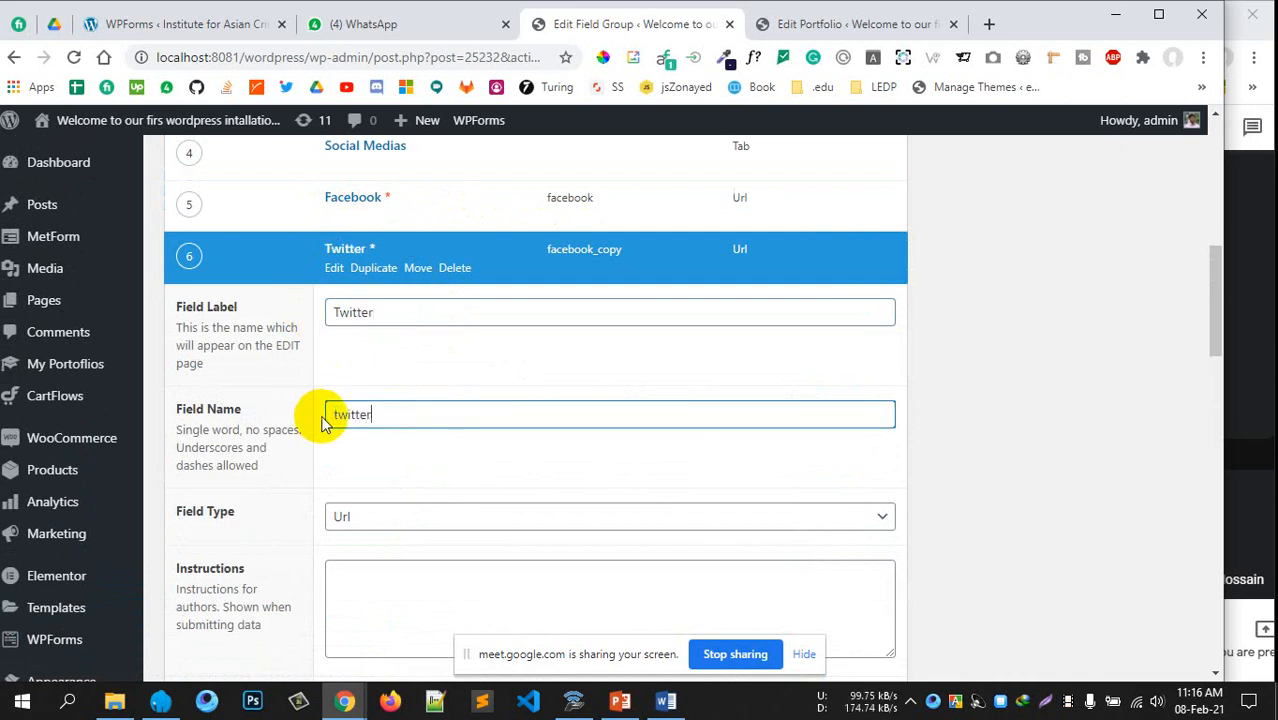
click(439, 458)
scroll(569, 402, down, 4)
scroll(573, 402, up, 5)
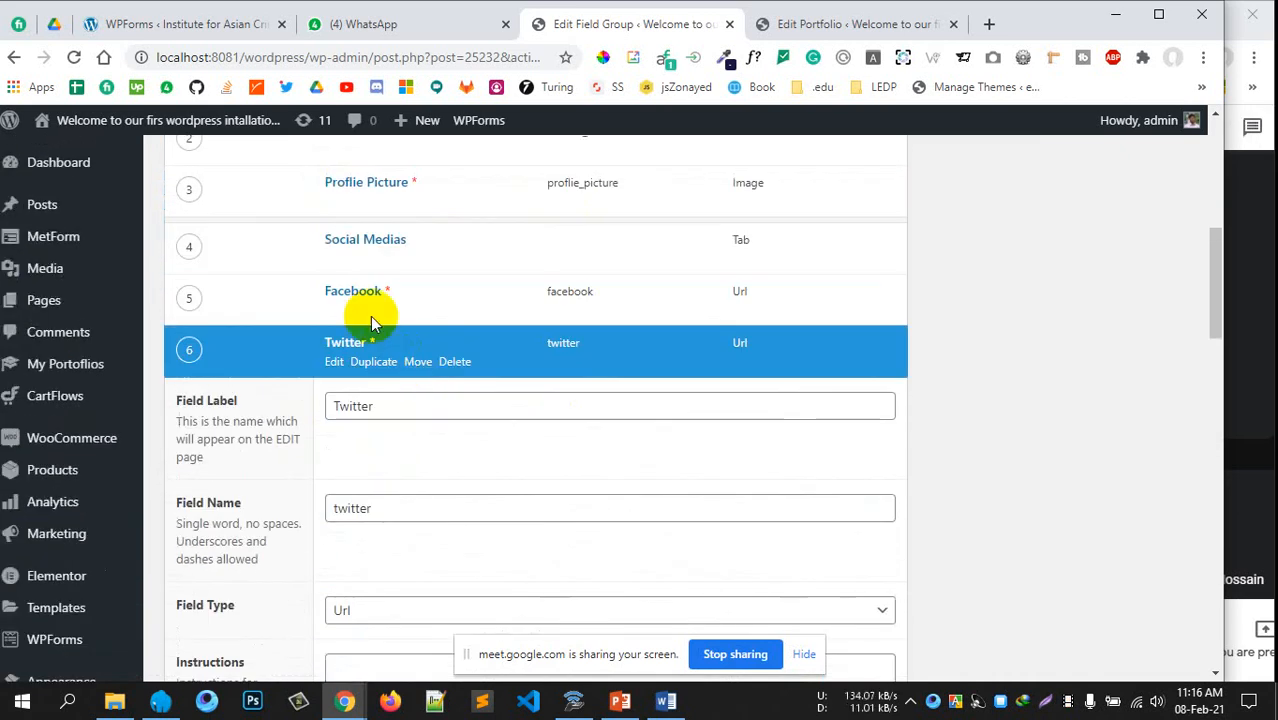
click(334, 310)
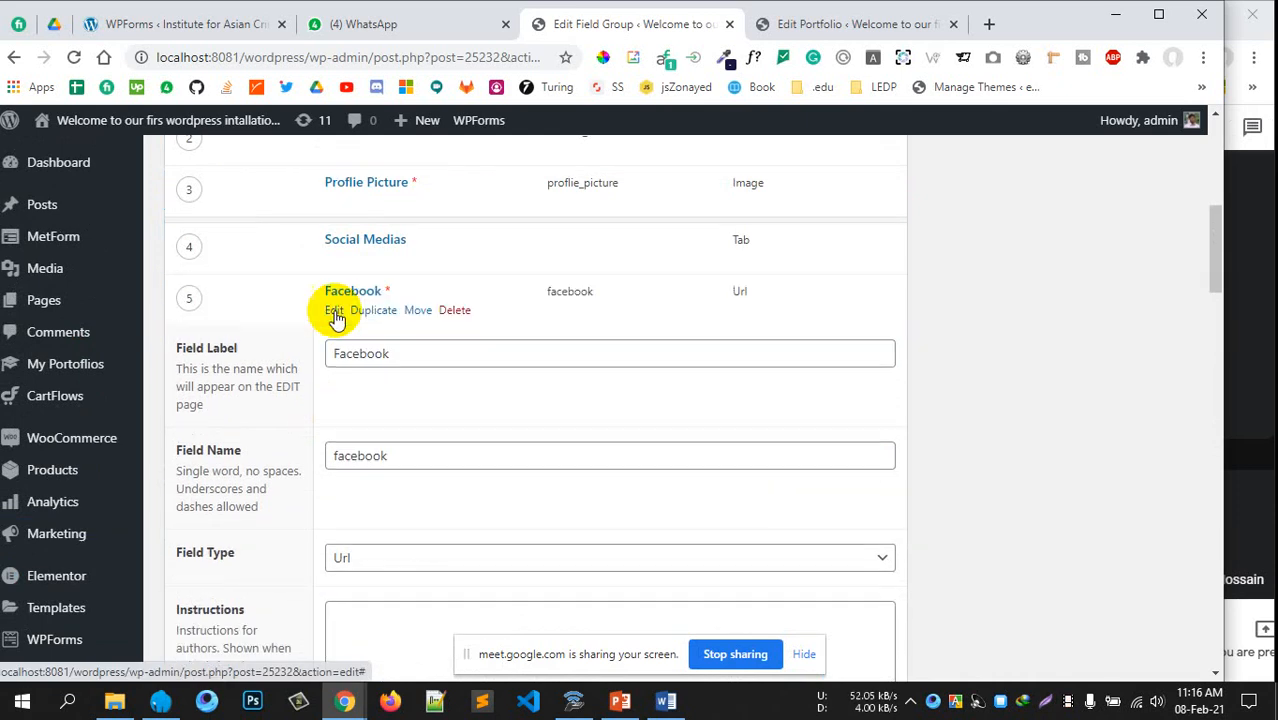
click(334, 311)
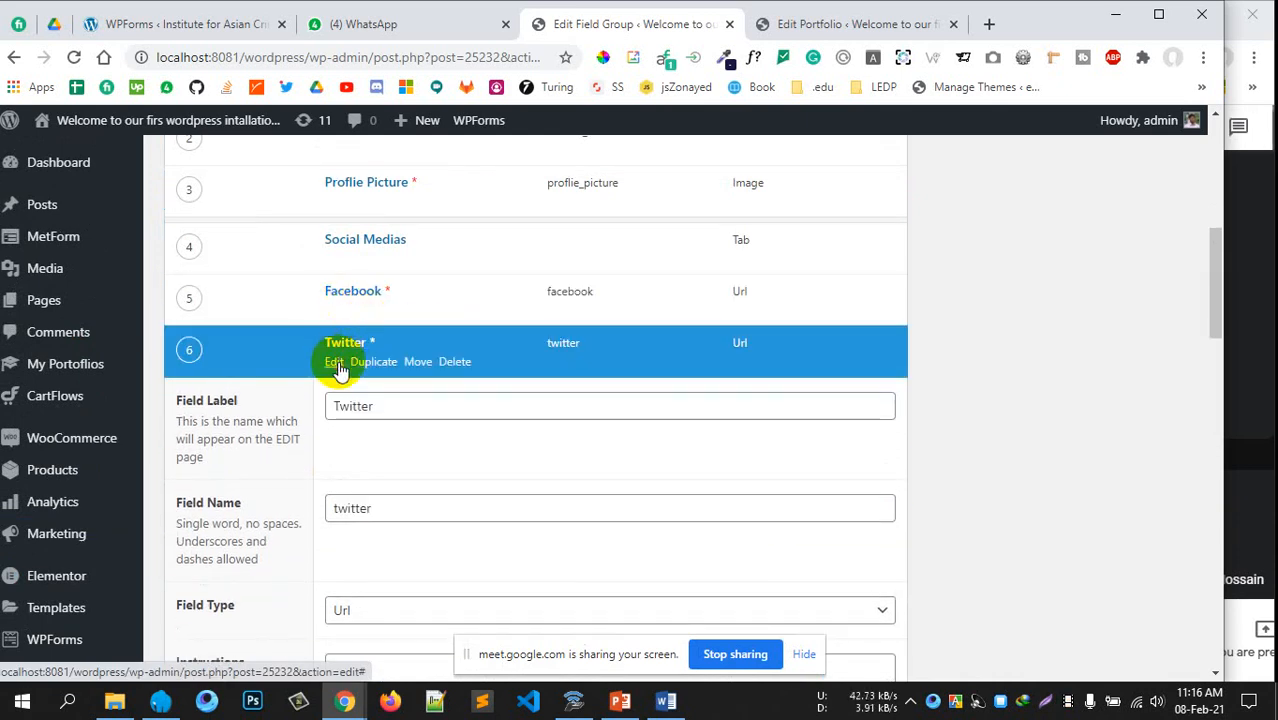
click(334, 362)
scroll(362, 320, down, 1)
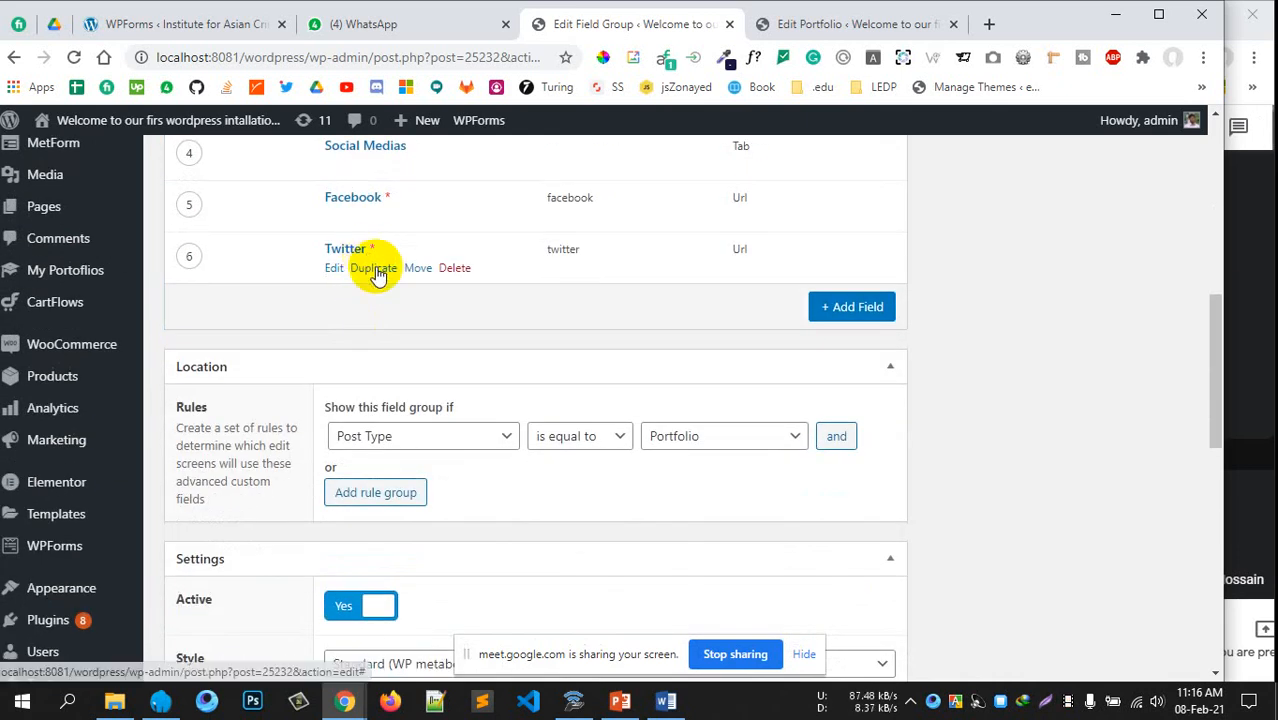
Duplicate Twitter into a 'LInked In' field named linkedin, then start deleting the extra copy
click(374, 268)
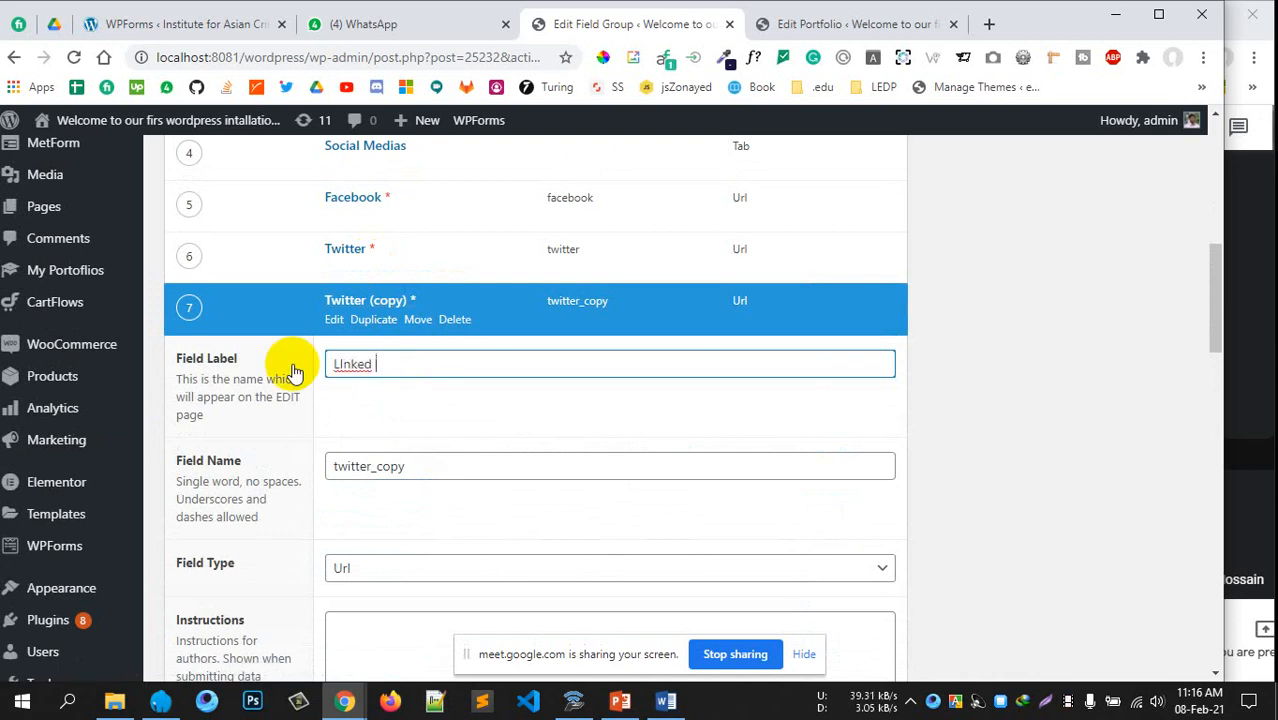
click(211, 469)
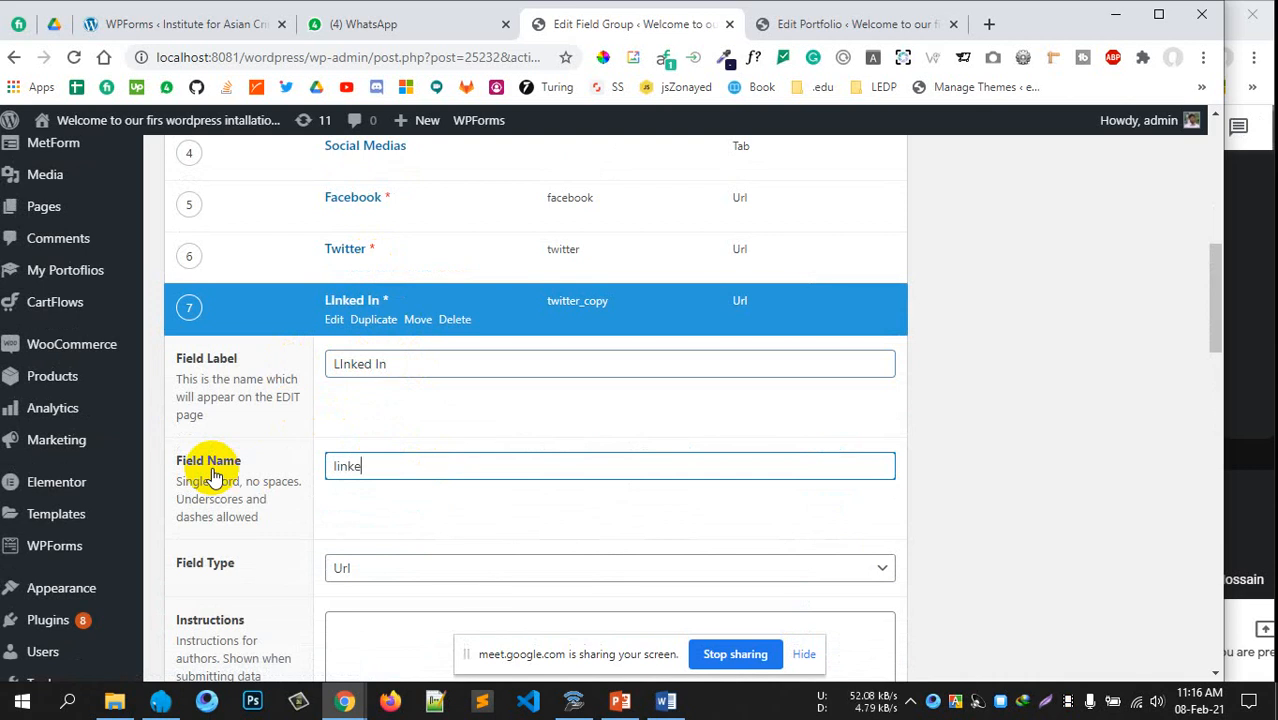
click(365, 320)
scroll(391, 449, up, 1)
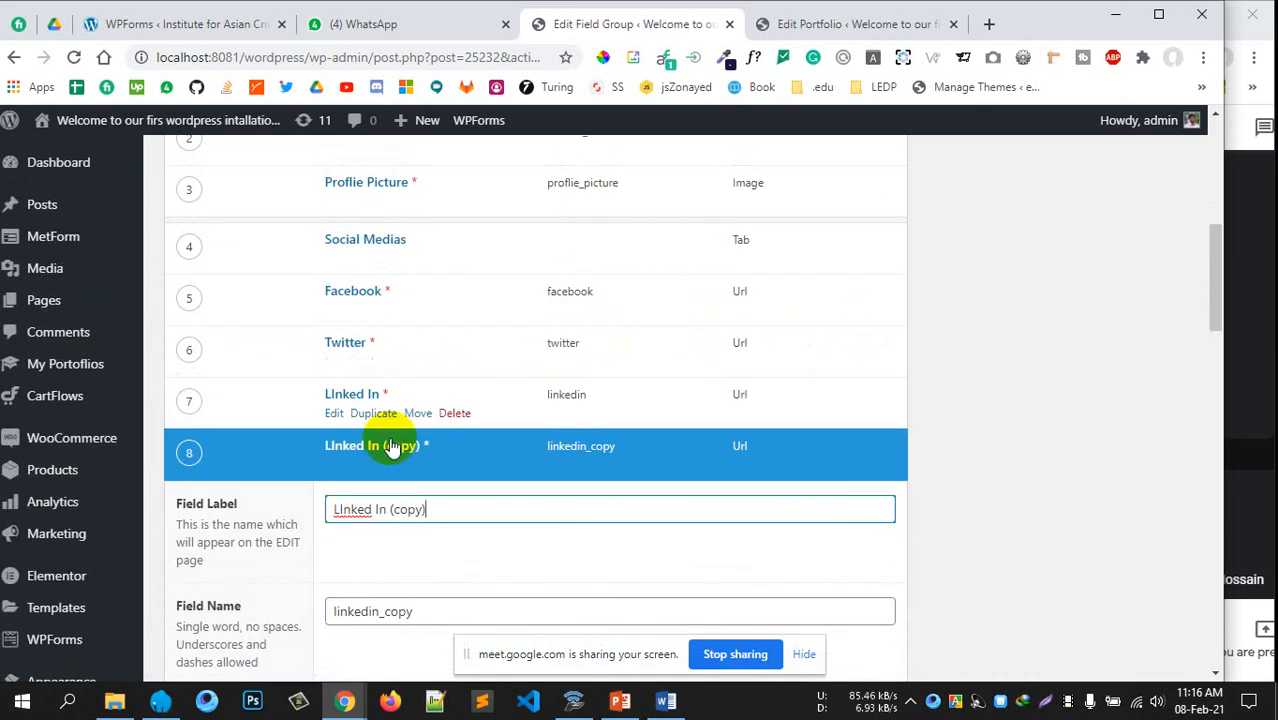
click(464, 465)
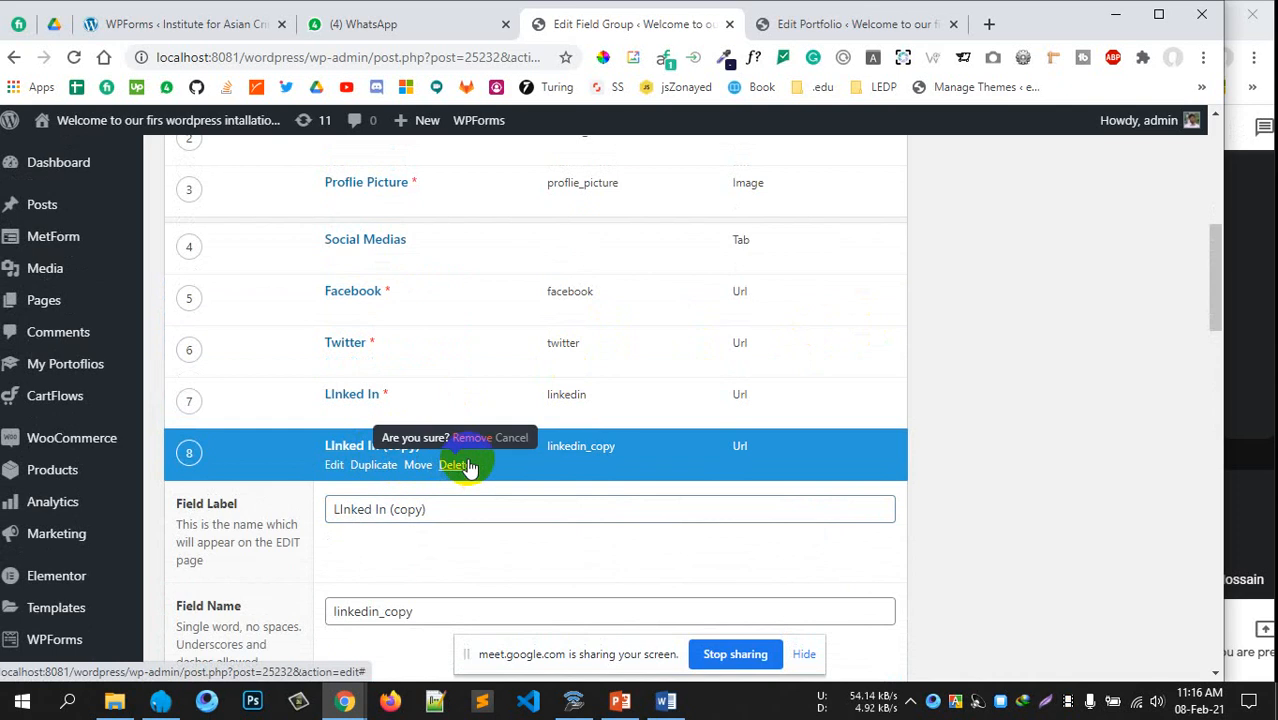
Remove the duplicate LInked In copy and update the Prtfolio field group
click(472, 439)
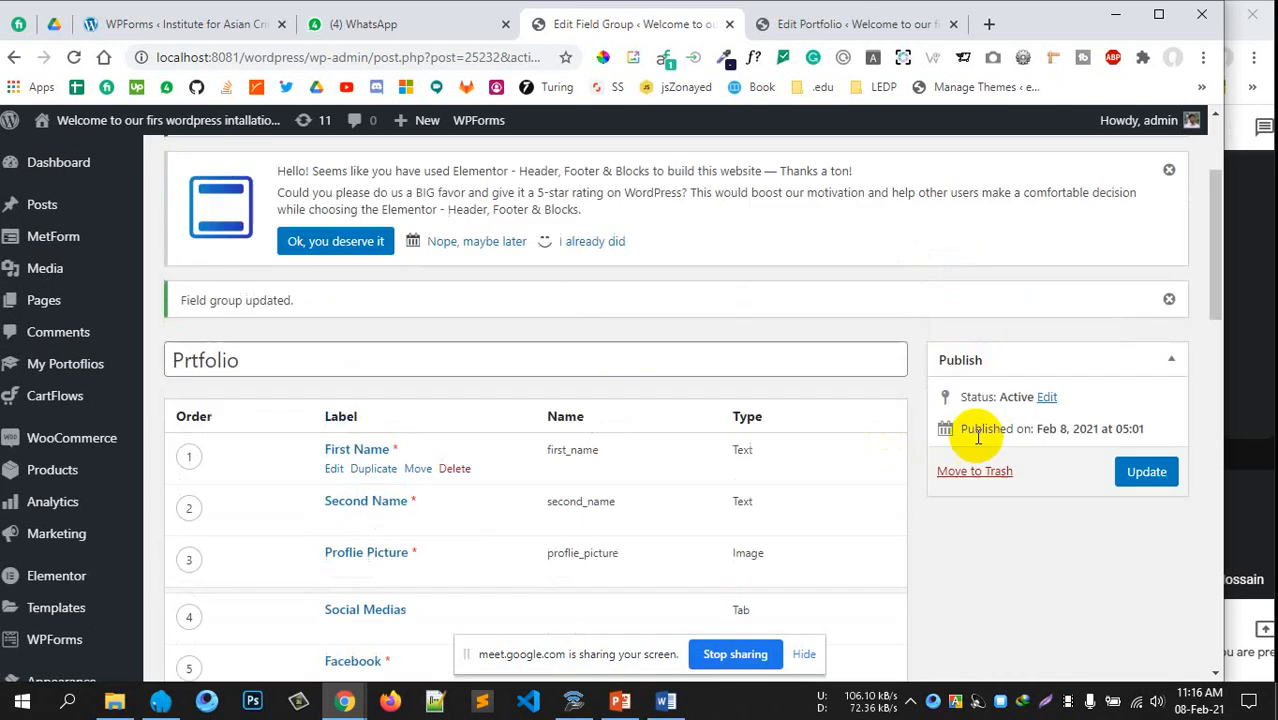
click(1172, 484)
scroll(716, 433, down, 5)
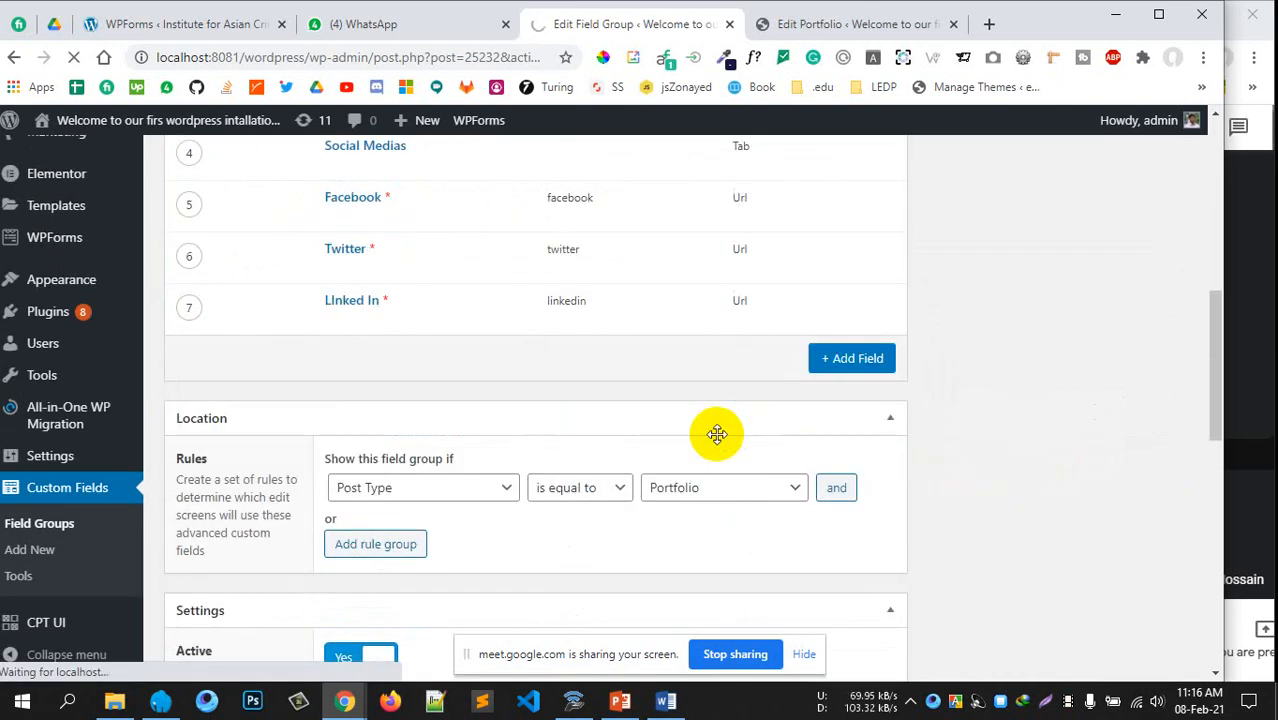
scroll(914, 425, up, 2)
scroll(914, 425, down, 2)
scroll(914, 425, up, 3)
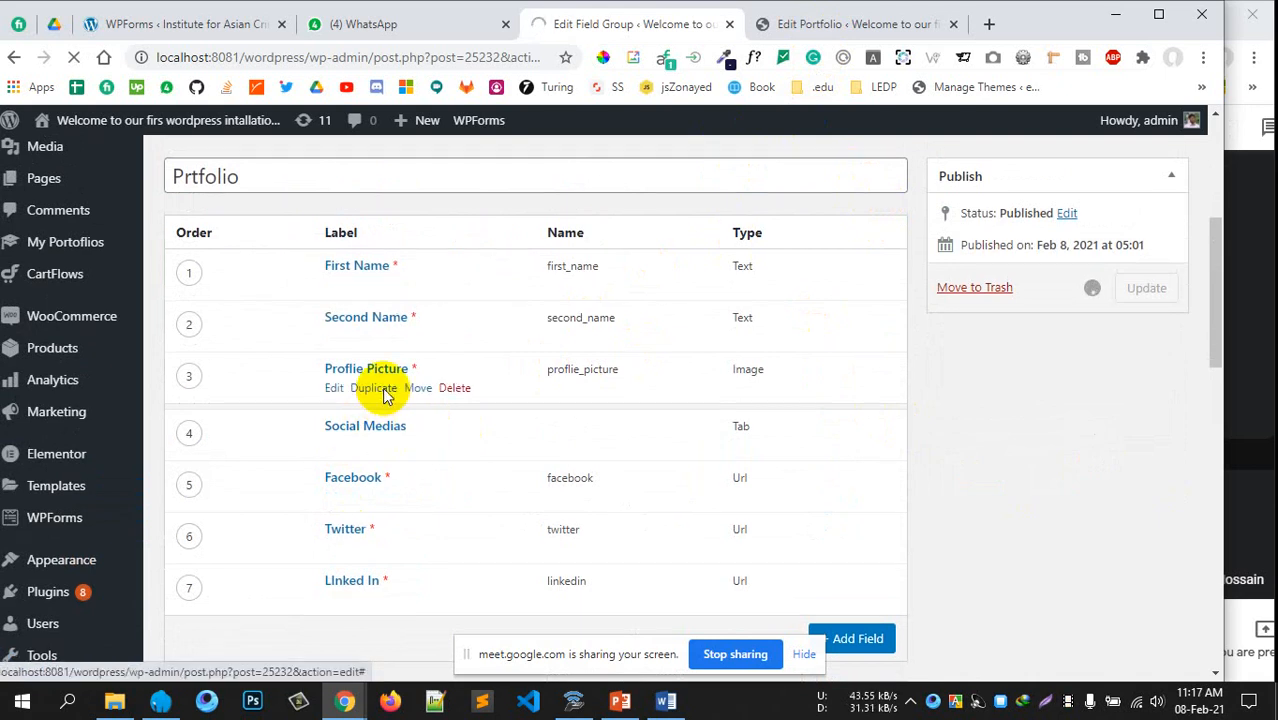
scroll(355, 370, down, 1)
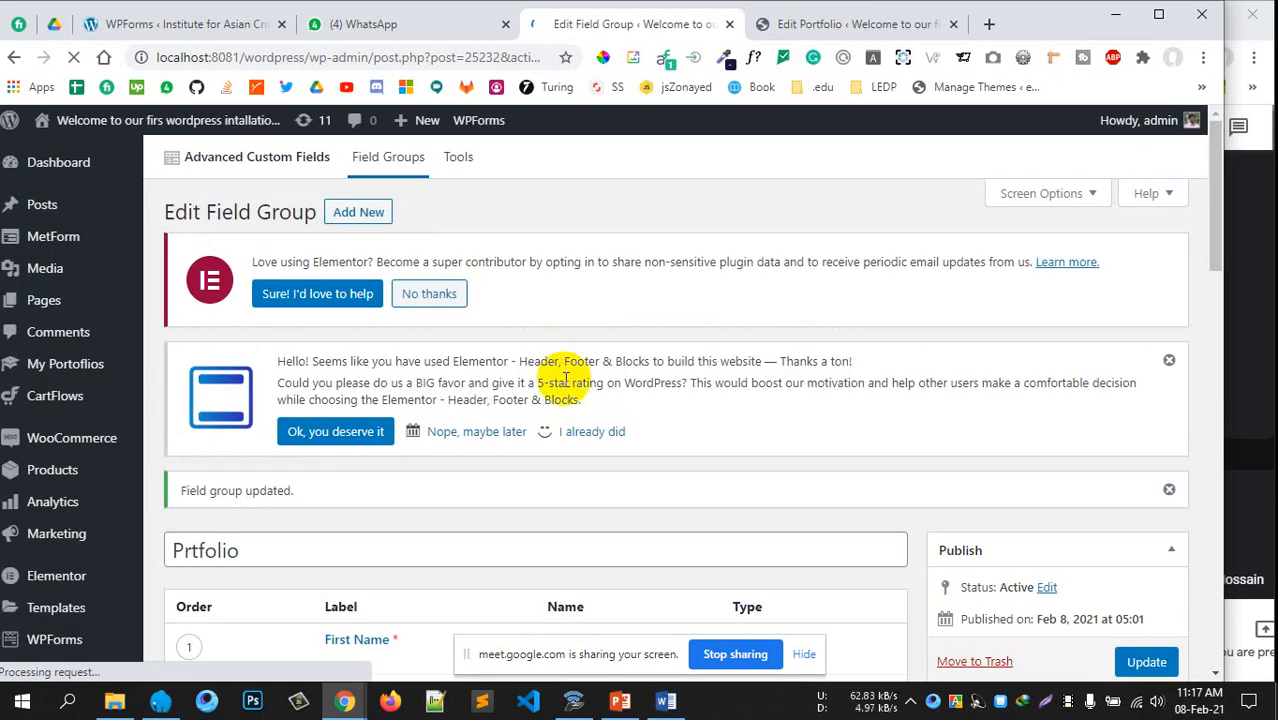
scroll(565, 378, down, 4)
Reload the First Test Field edit page to show the Social Medias tab fields
click(790, 28)
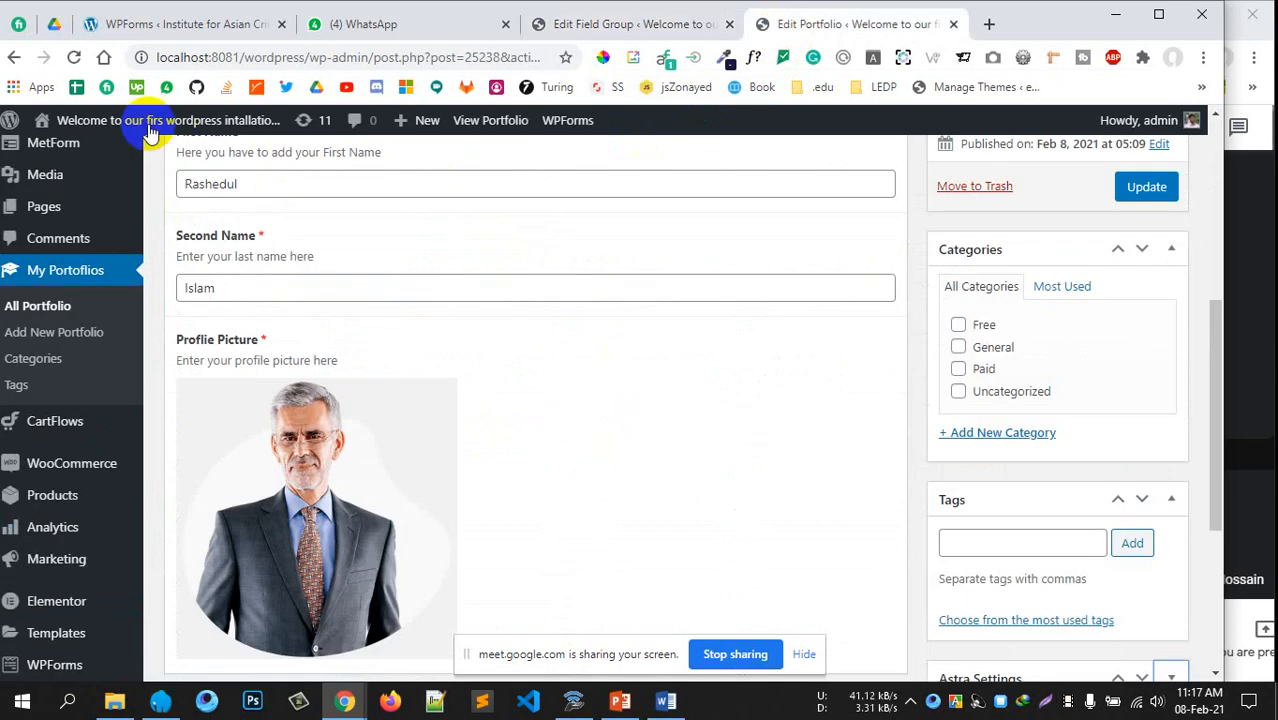
click(73, 57)
click(691, 163)
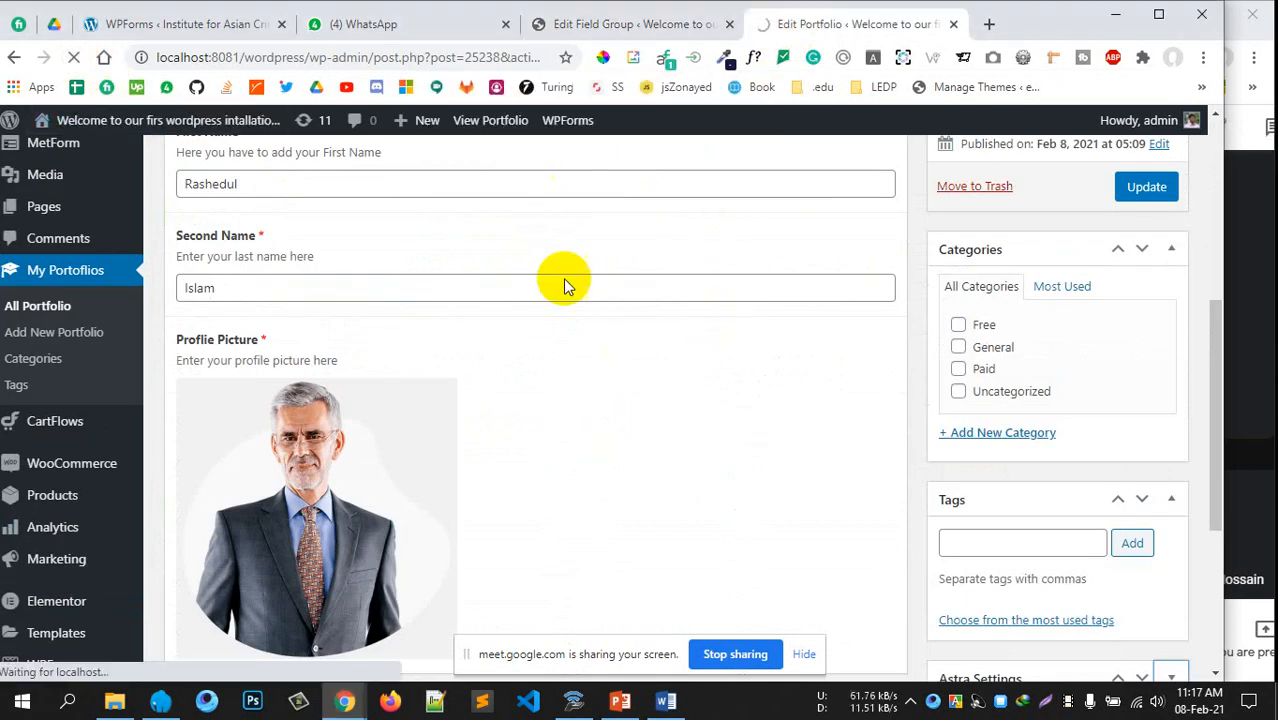
scroll(620, 295, down, 2)
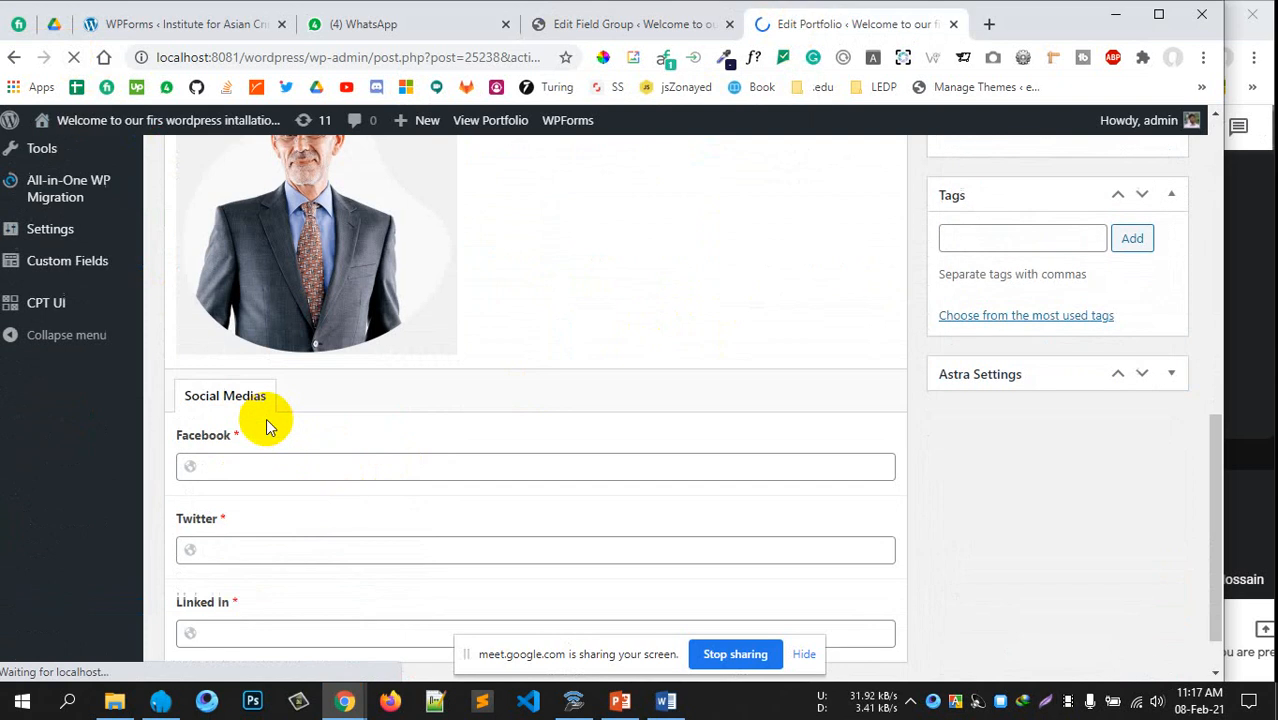
scroll(414, 485, down, 1)
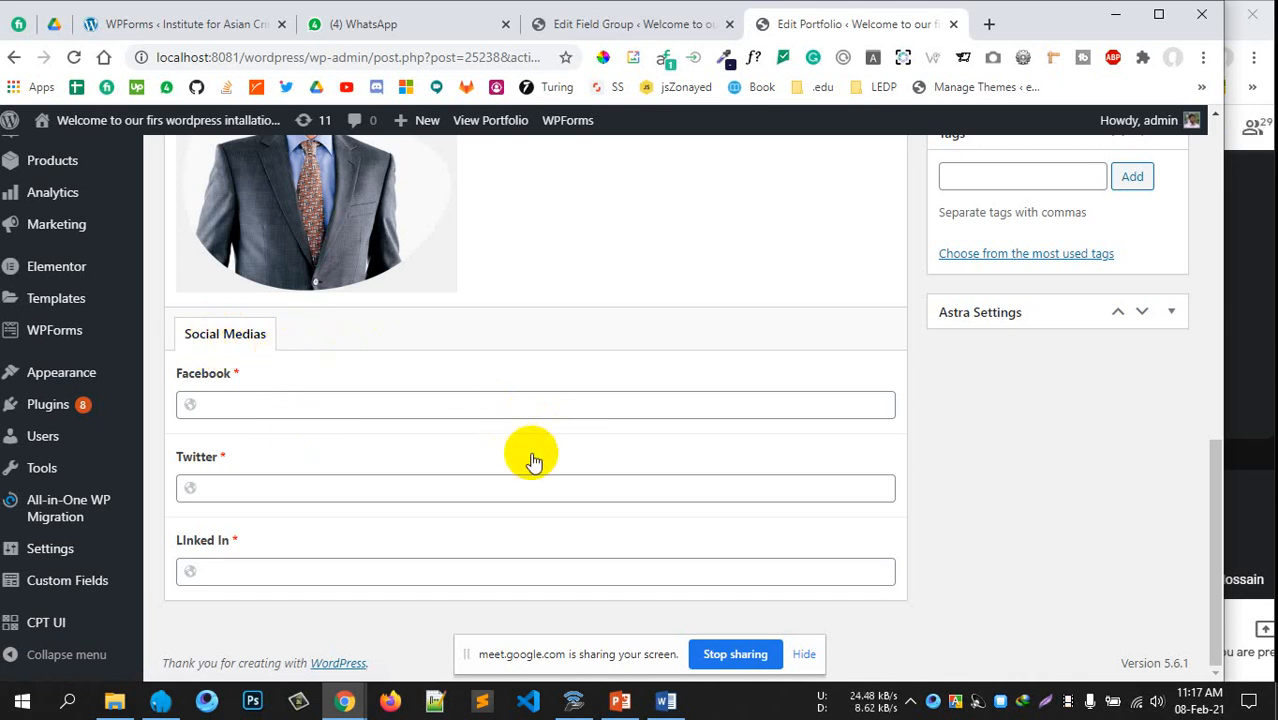
Paste the current localhost page address into the Facebook URL field
click(262, 402)
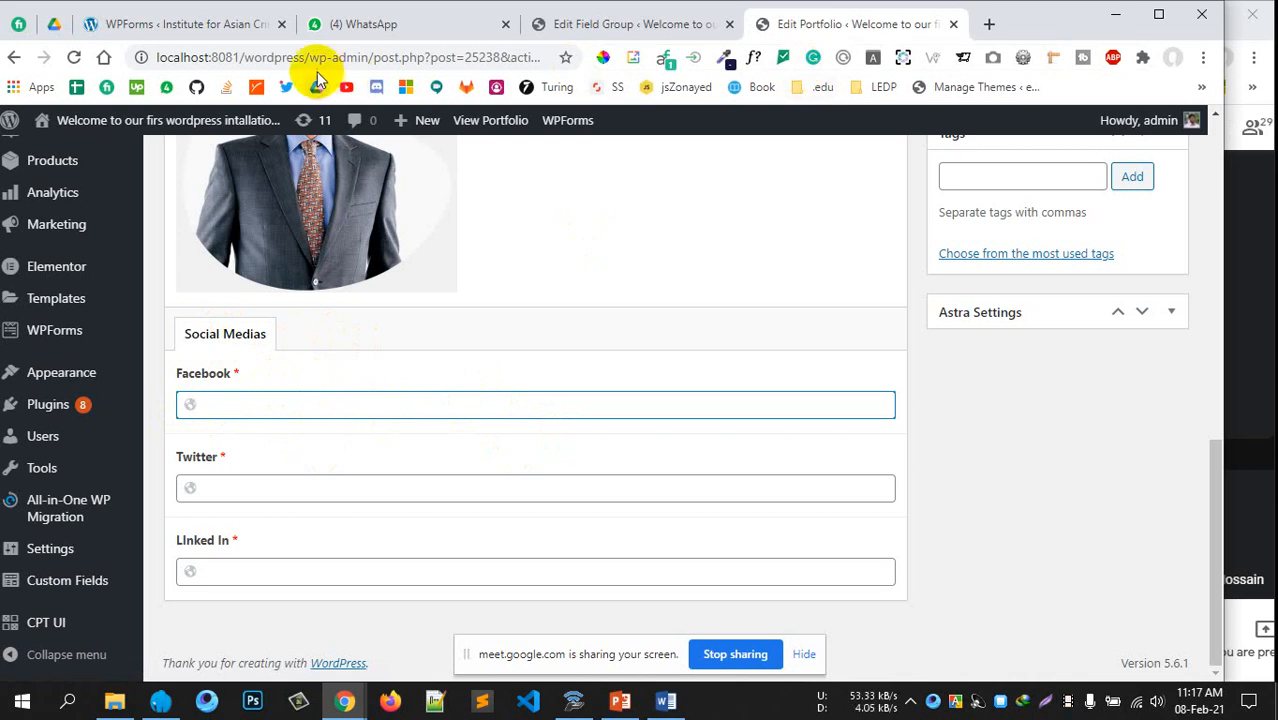
click(180, 57)
click(178, 58)
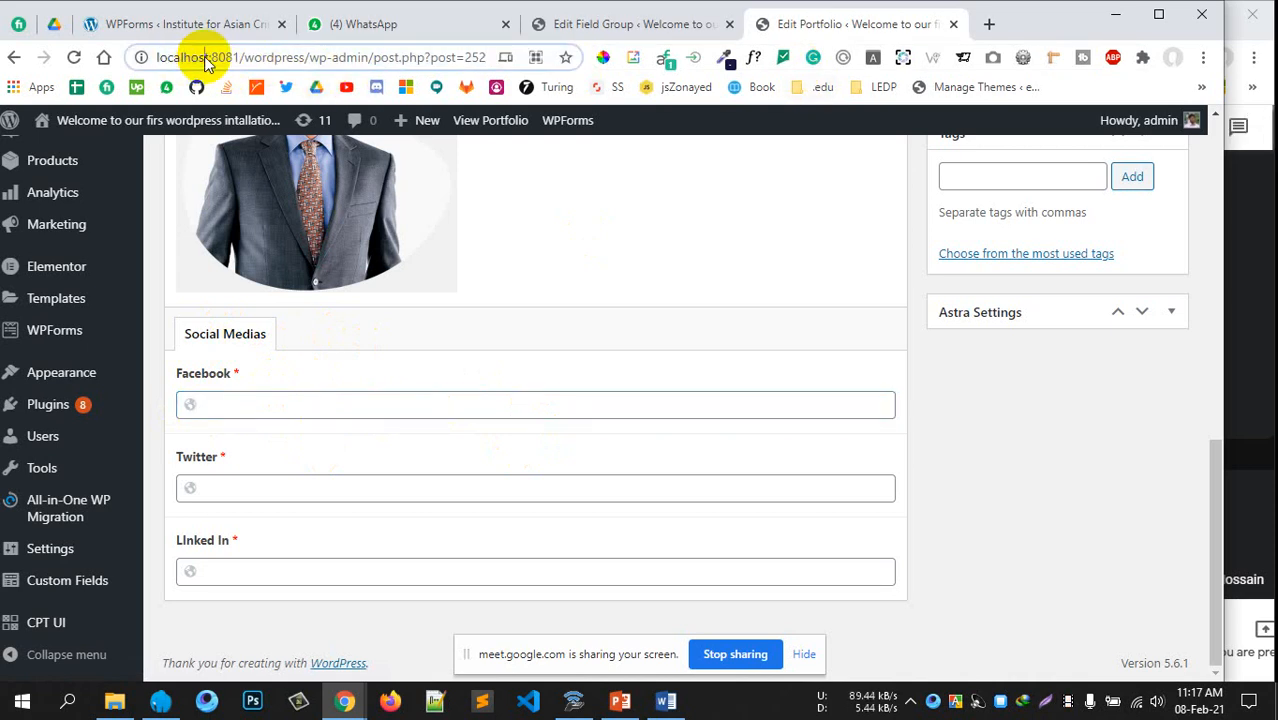
drag(177, 58, 675, 45)
key(ctrl+c)
click(970, 456)
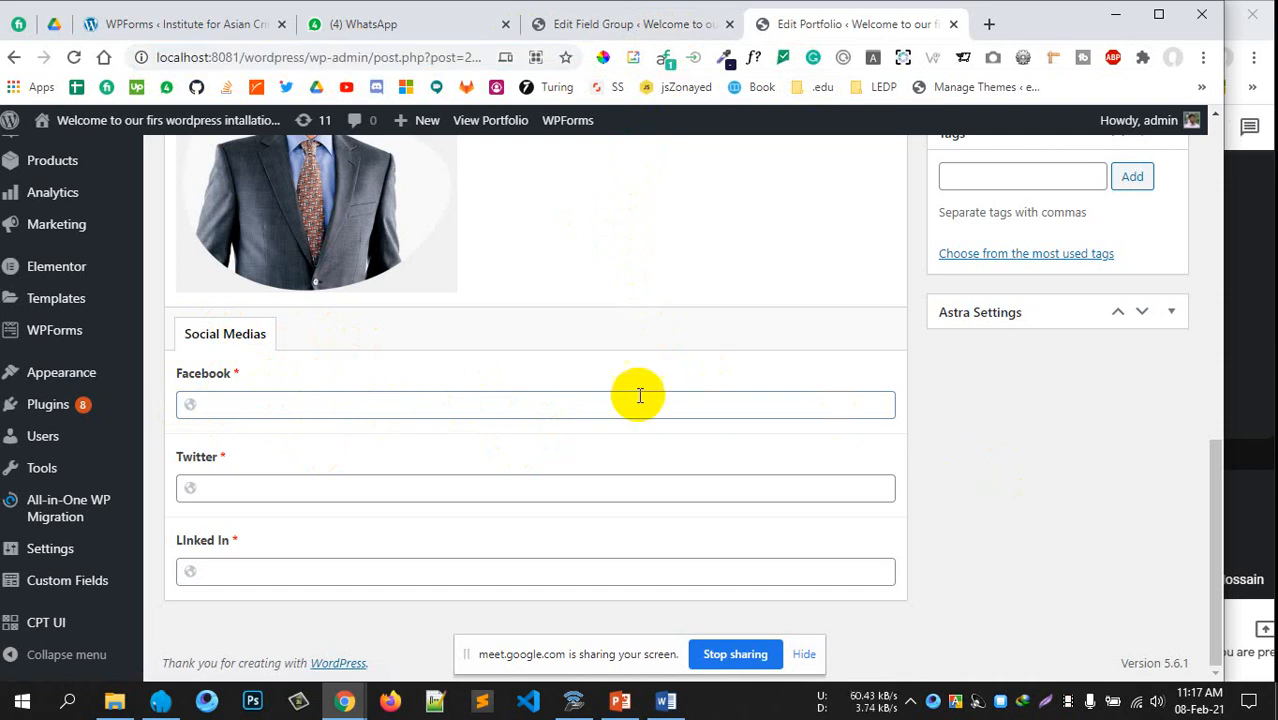
click(412, 398)
key(ctrl+v)
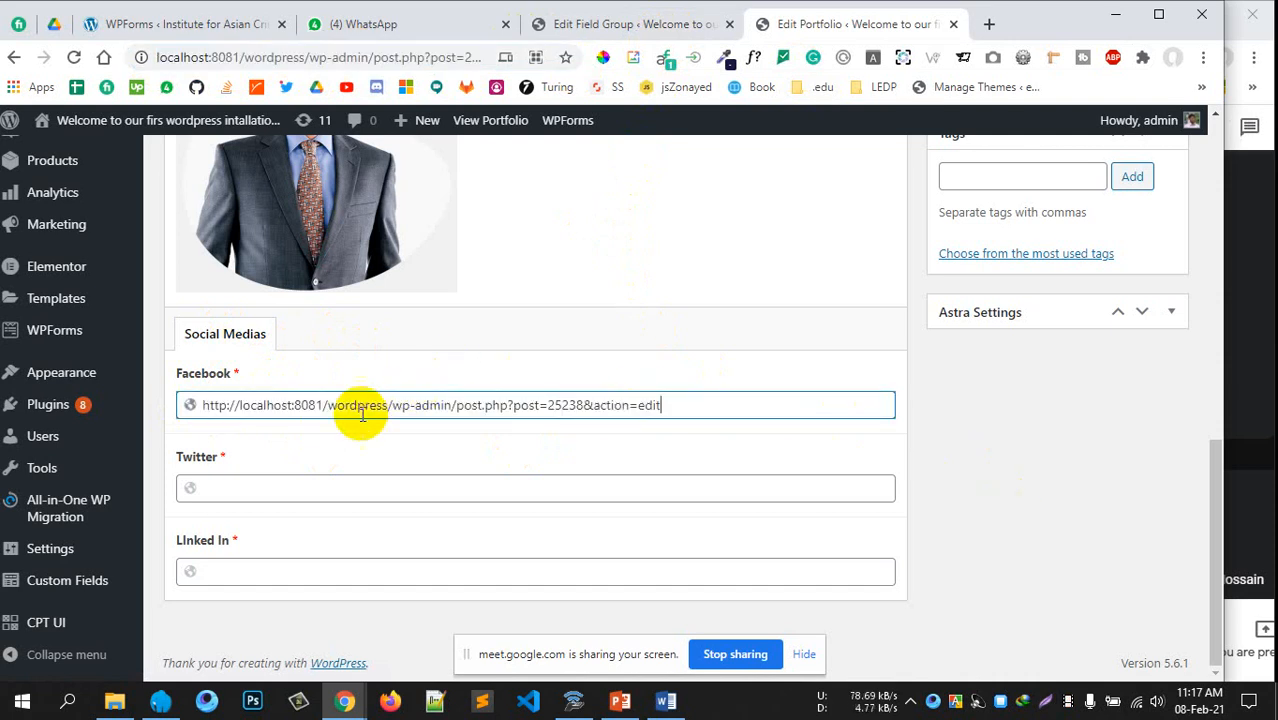
drag(239, 404, 173, 408)
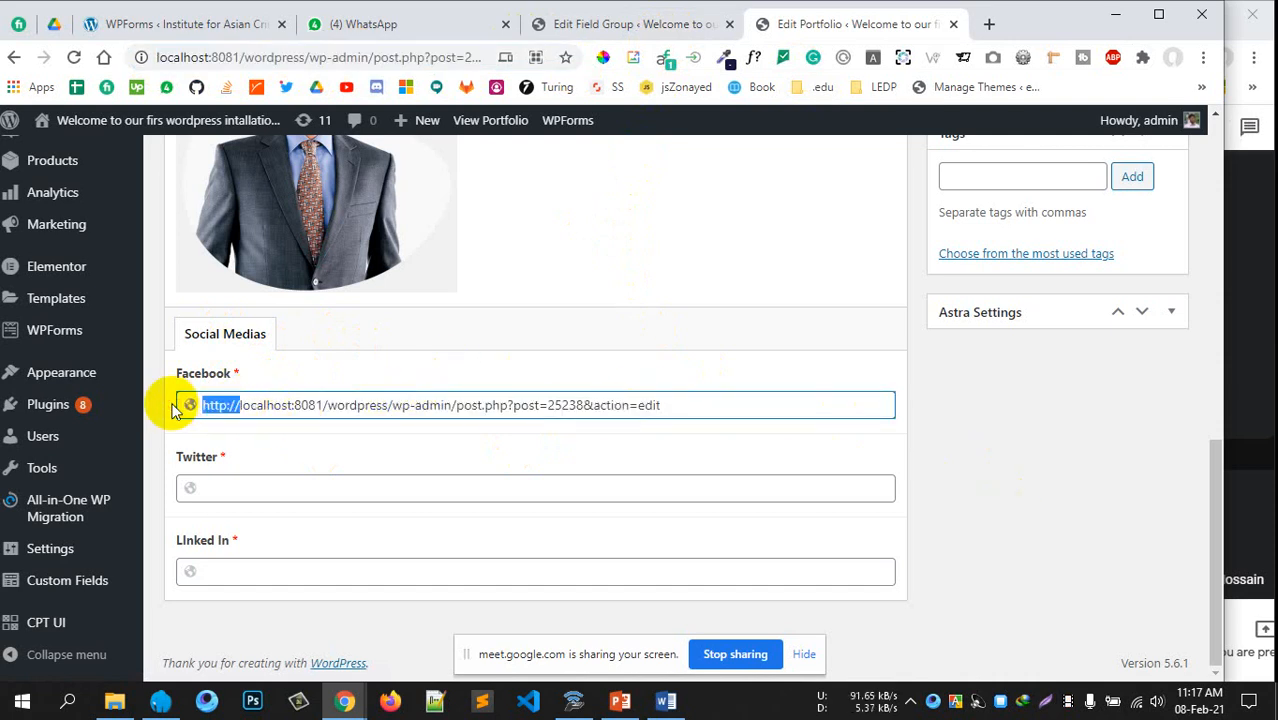
key(BackSpace)
click(890, 446)
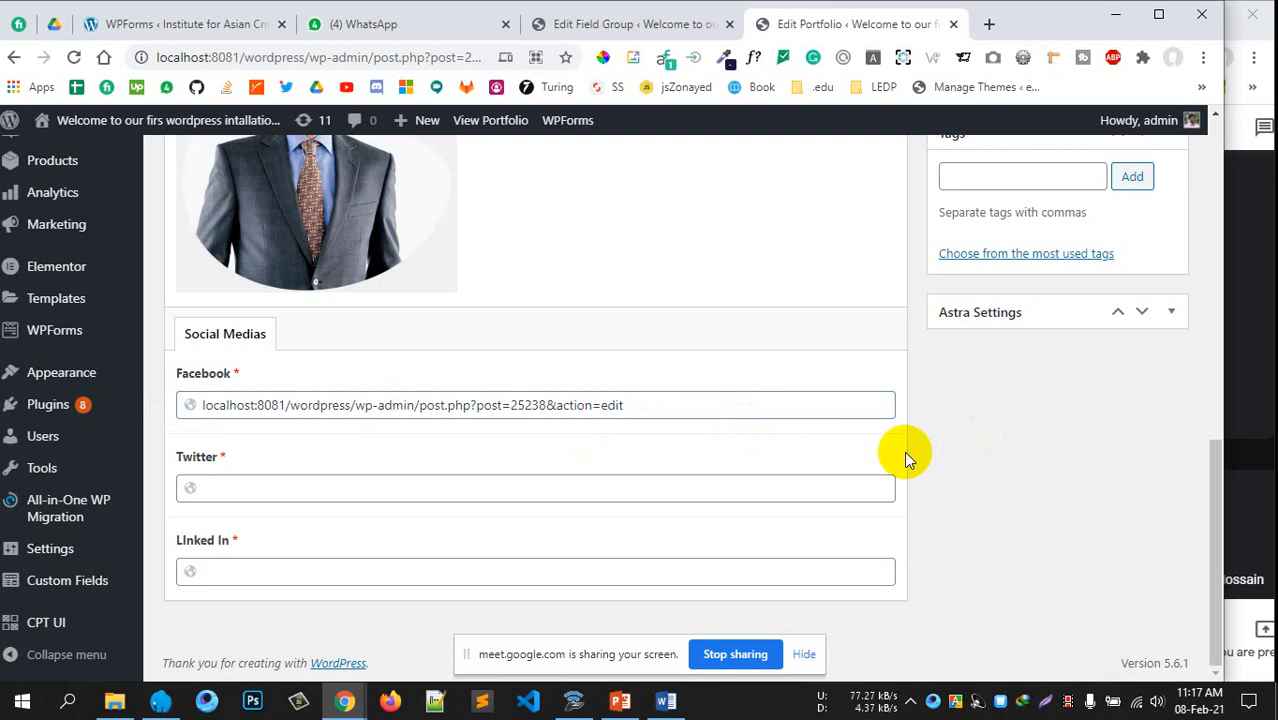
click(200, 406)
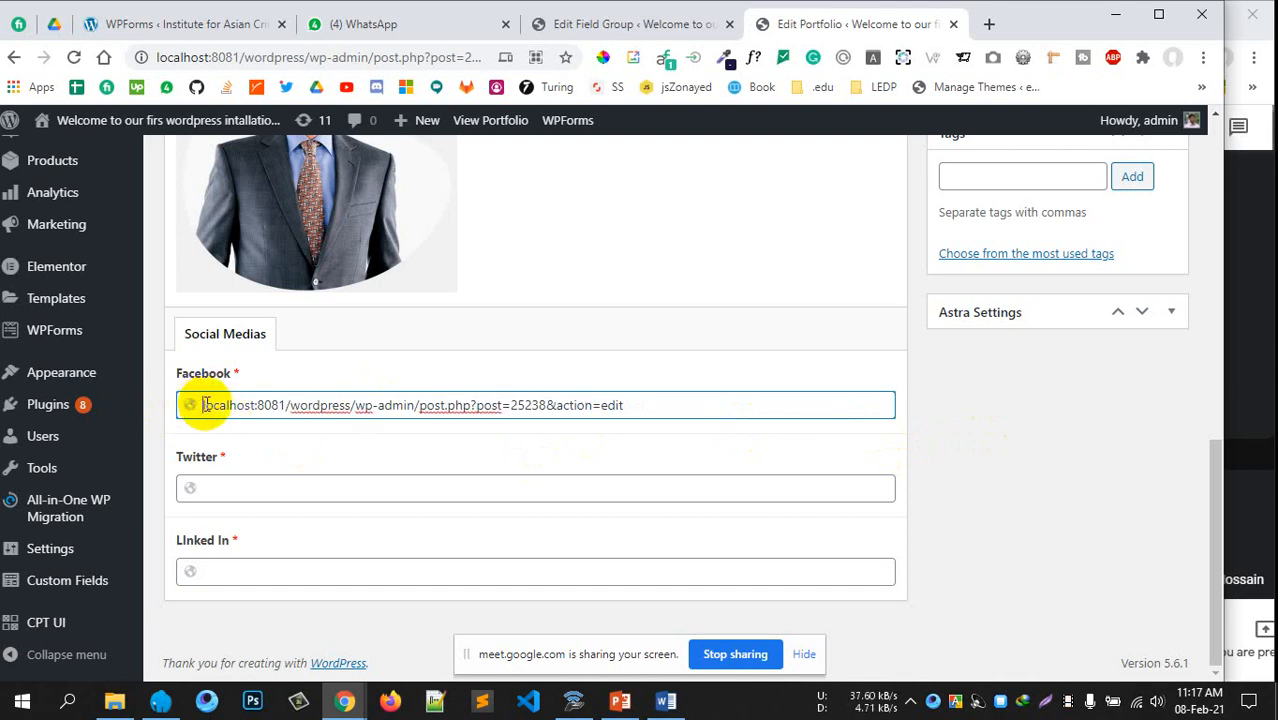
key(ctrl+z)
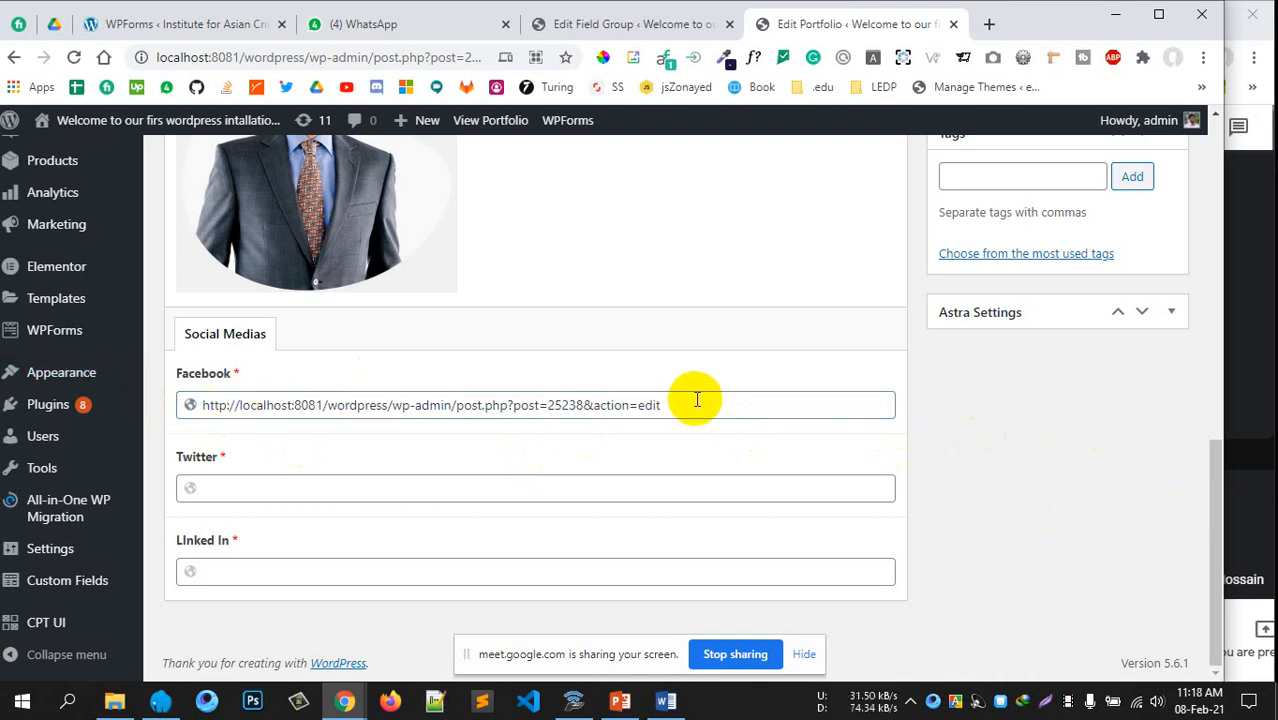
drag(690, 401, 228, 423)
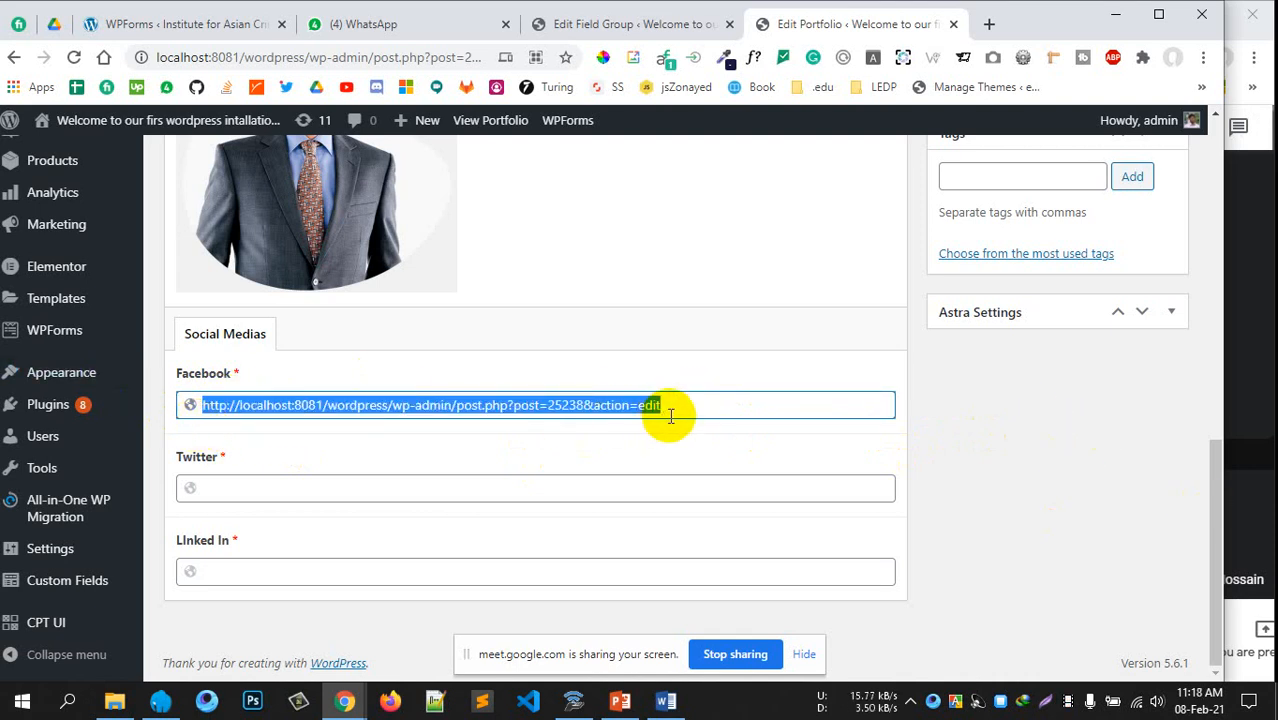
key(BackSpace)
scroll(371, 377, up, 6)
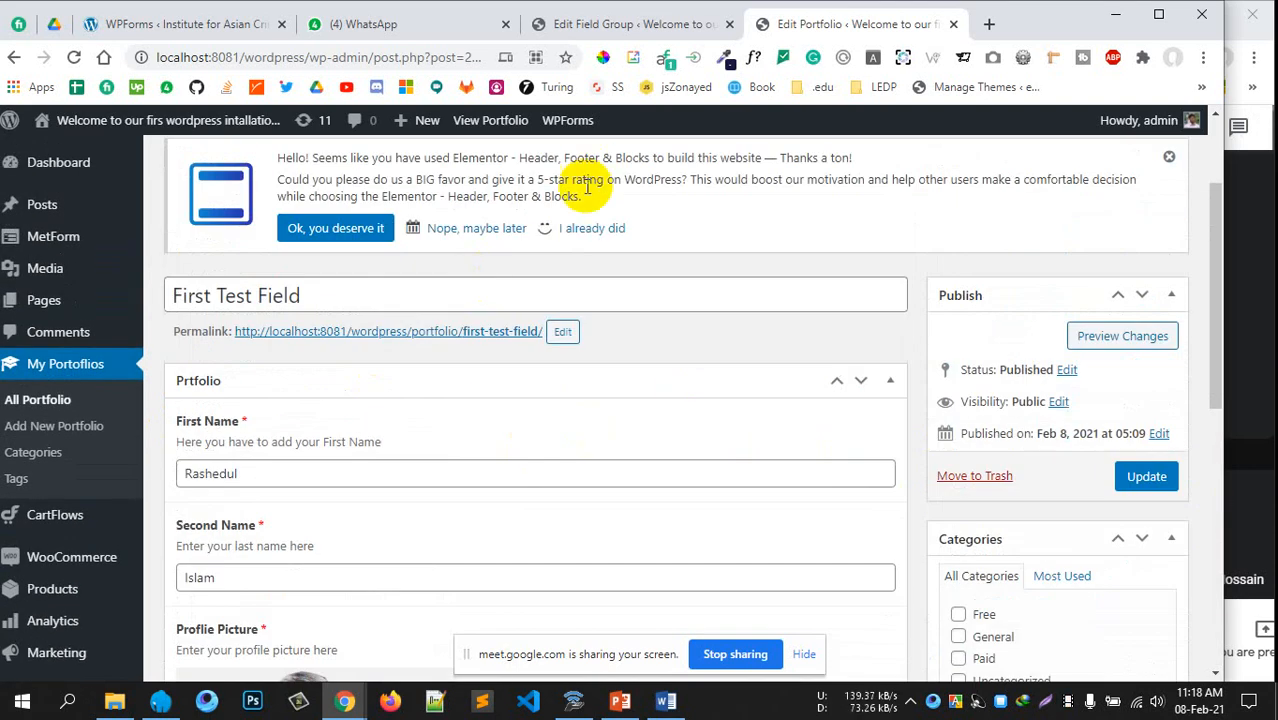
click(643, 30)
Duplicate the Social Medias tab as a 'Description' tab and drag it below LInked In
scroll(485, 265, down, 3)
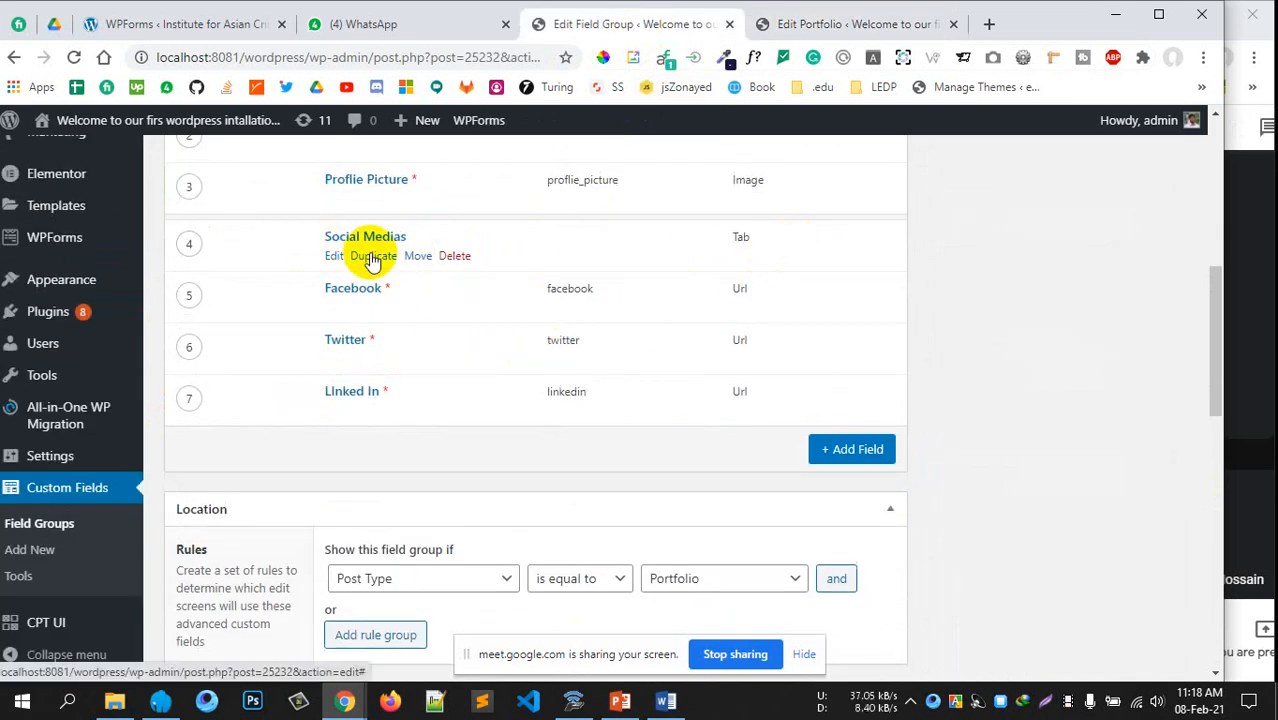
click(372, 257)
scroll(380, 262, down, 1)
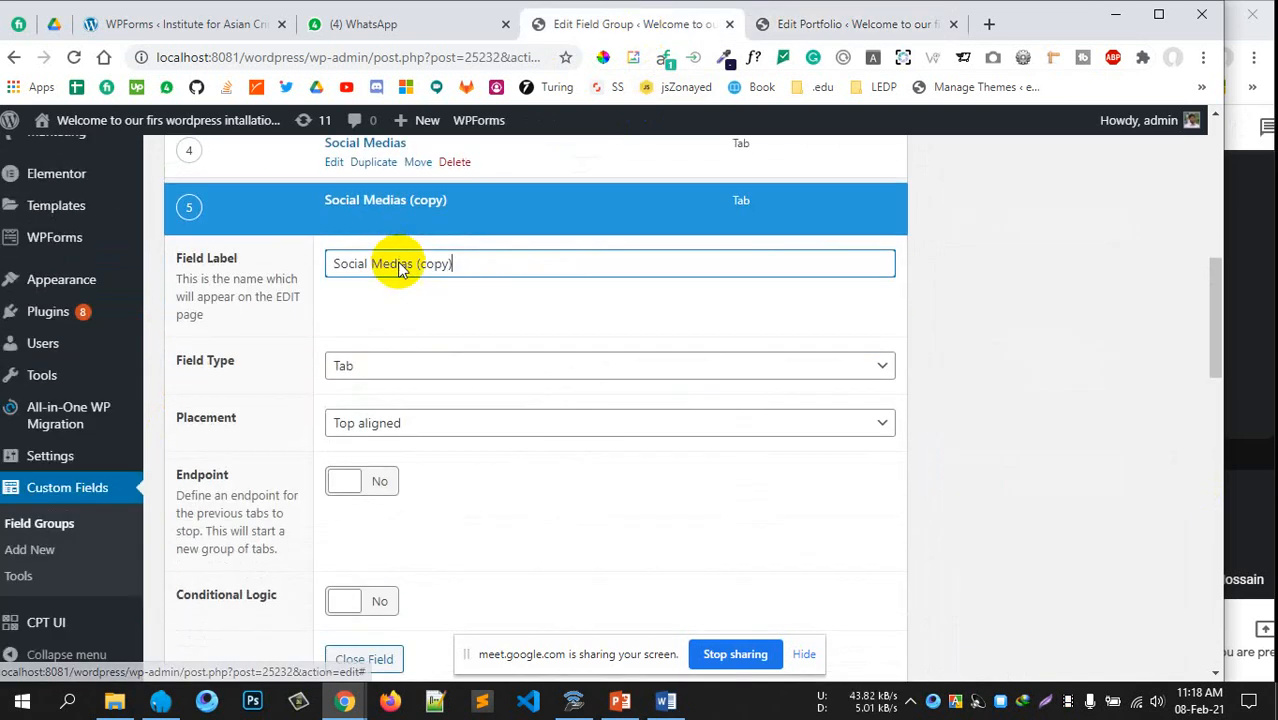
drag(456, 263, 326, 277)
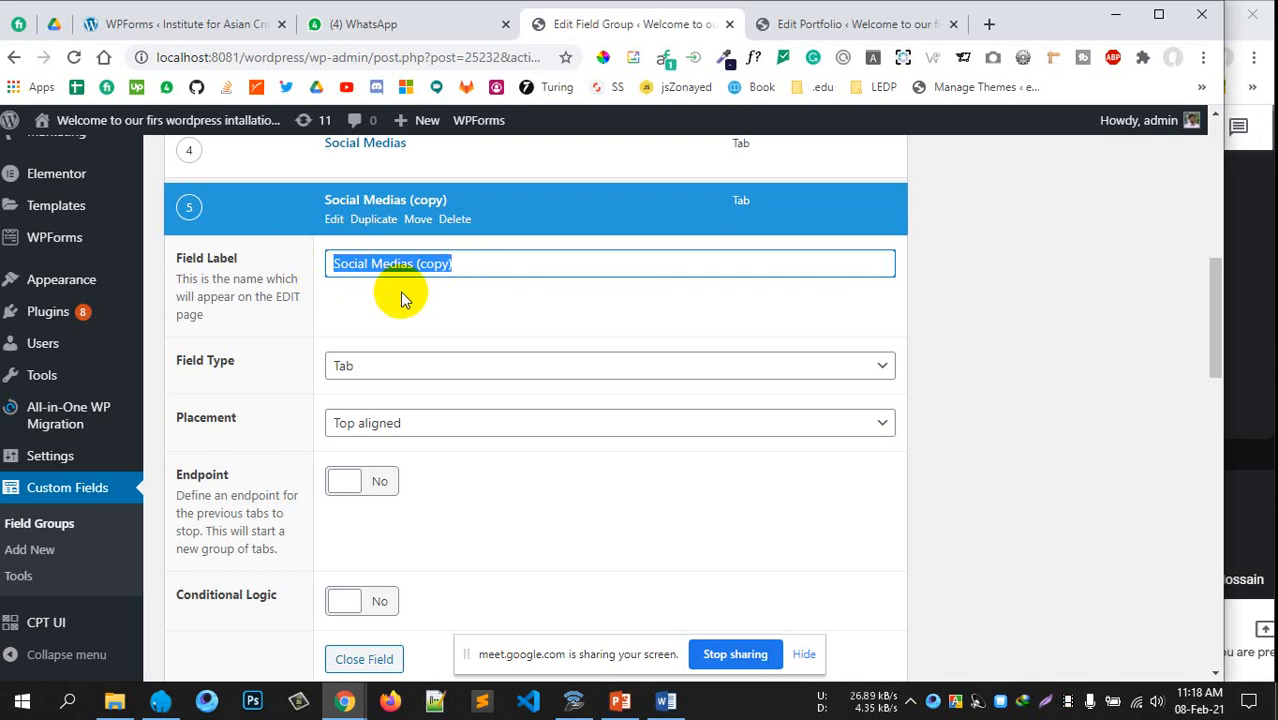
text(Description)
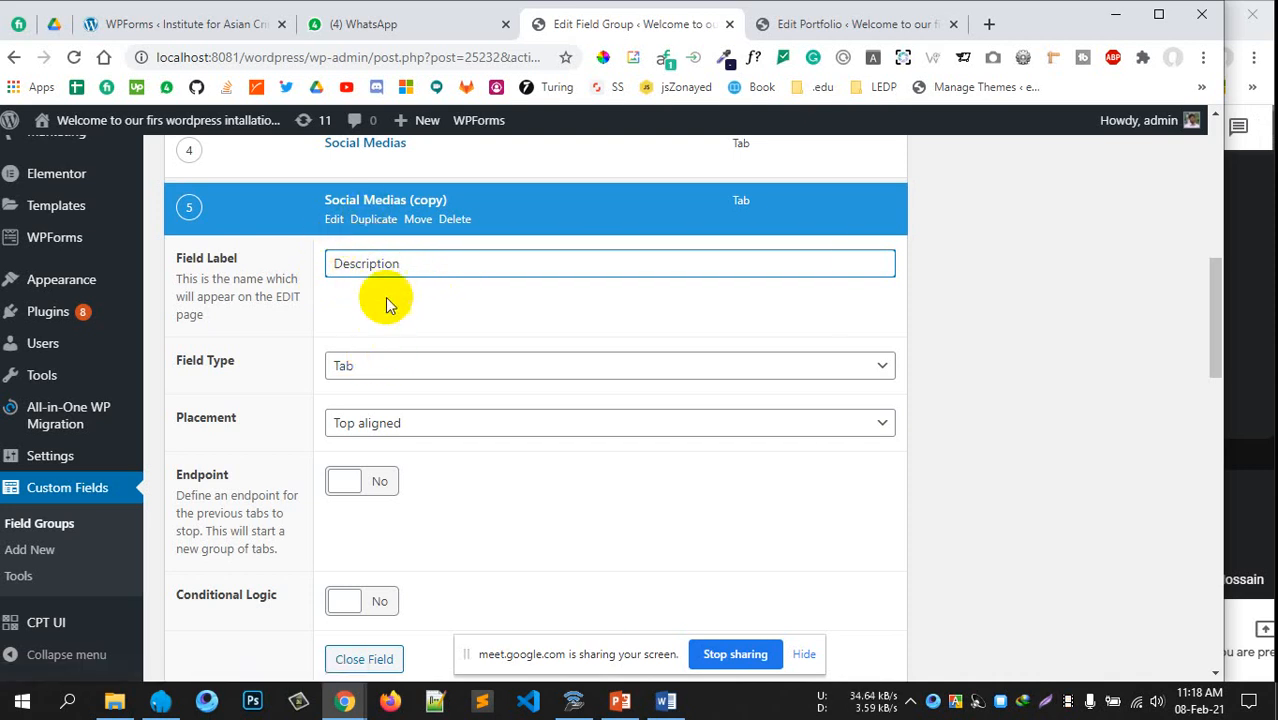
click(350, 215)
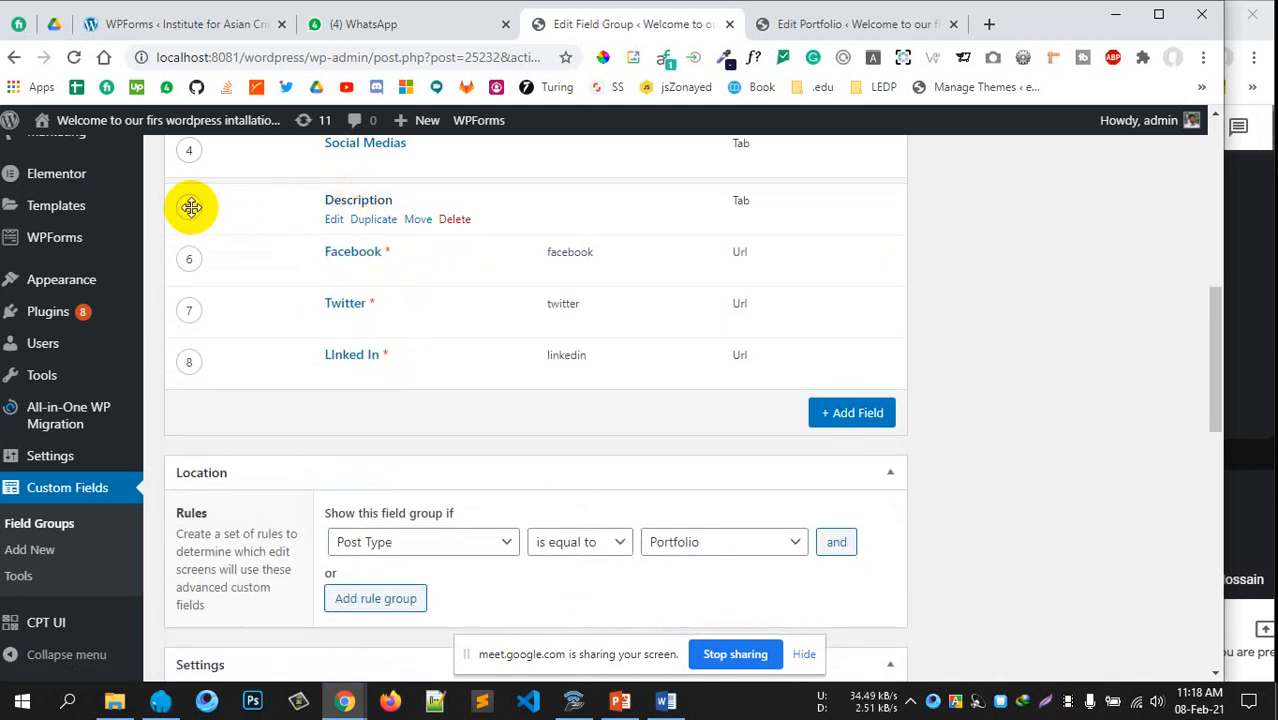
scroll(191, 207, up, 1)
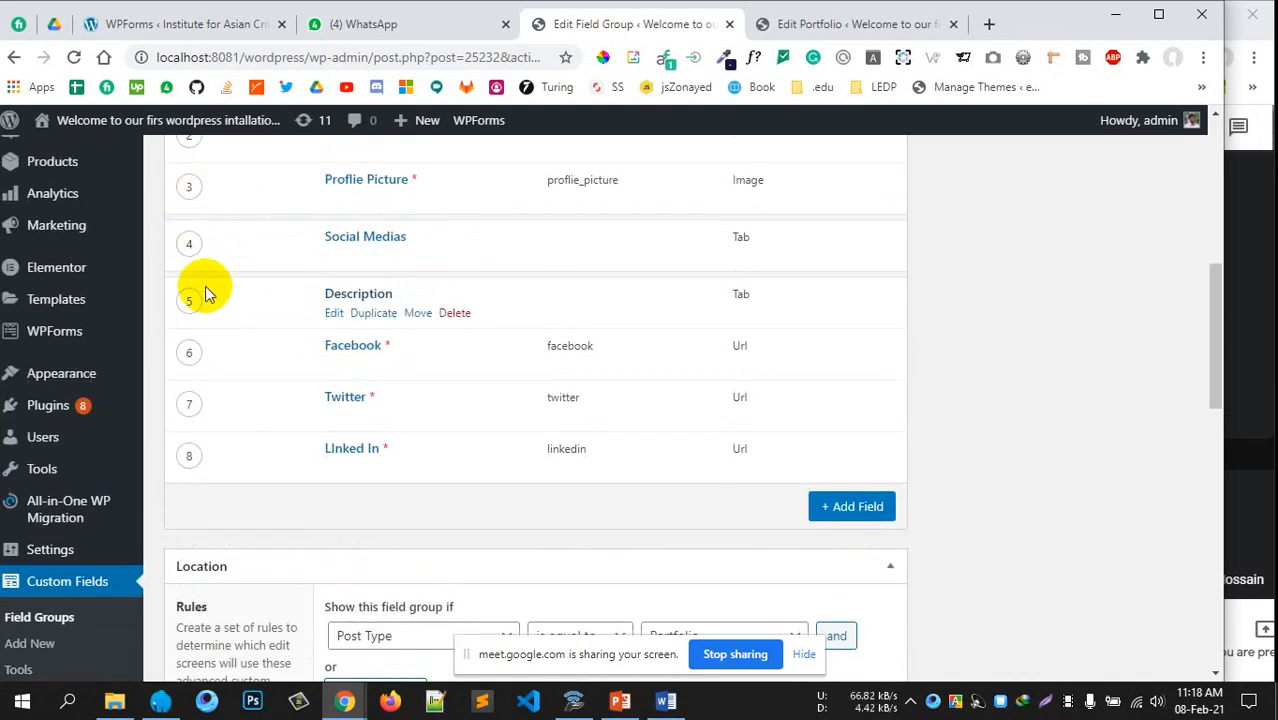
scroll(206, 288, down, 1)
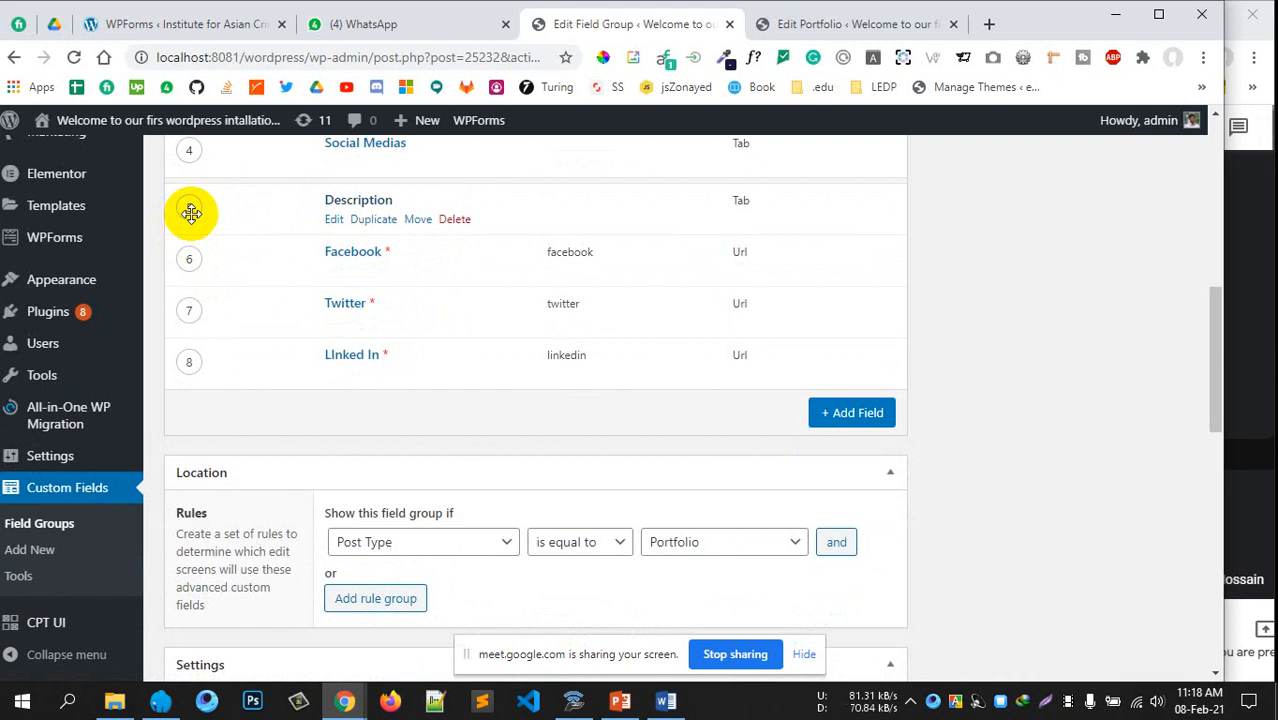
drag(190, 212, 194, 384)
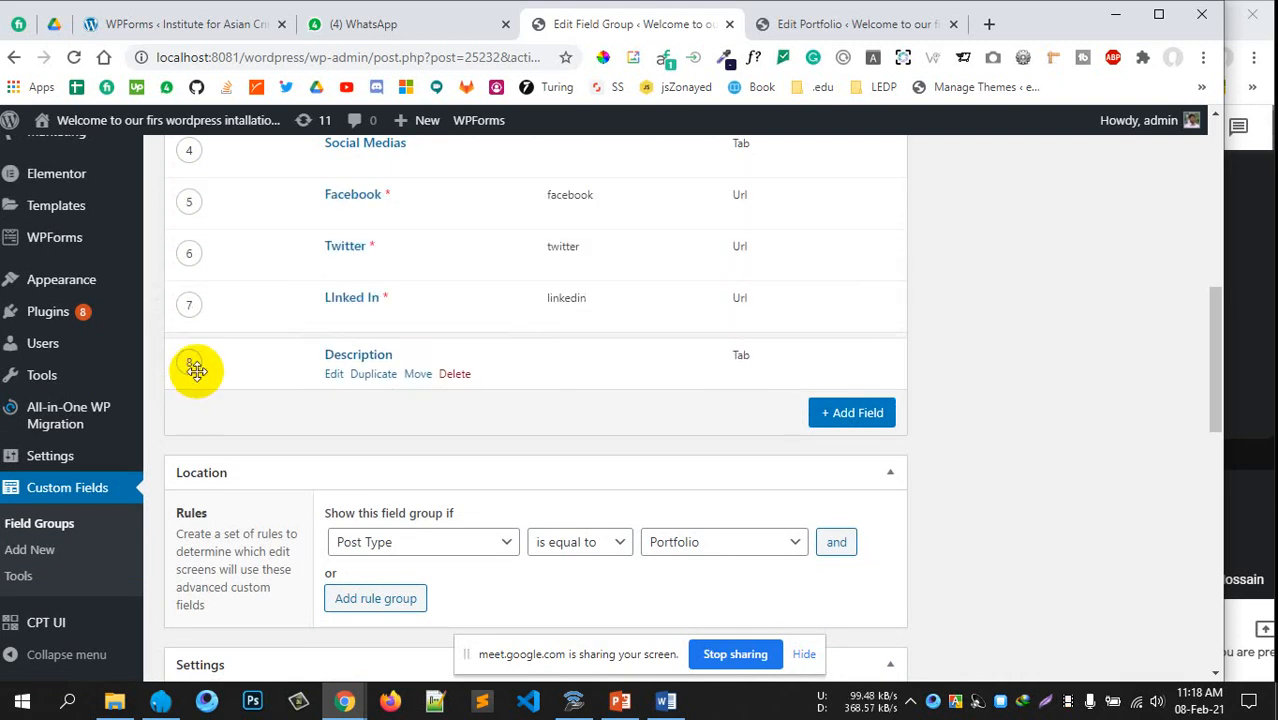
Add a Text Area field labelled 'Description' with the name description
click(846, 416)
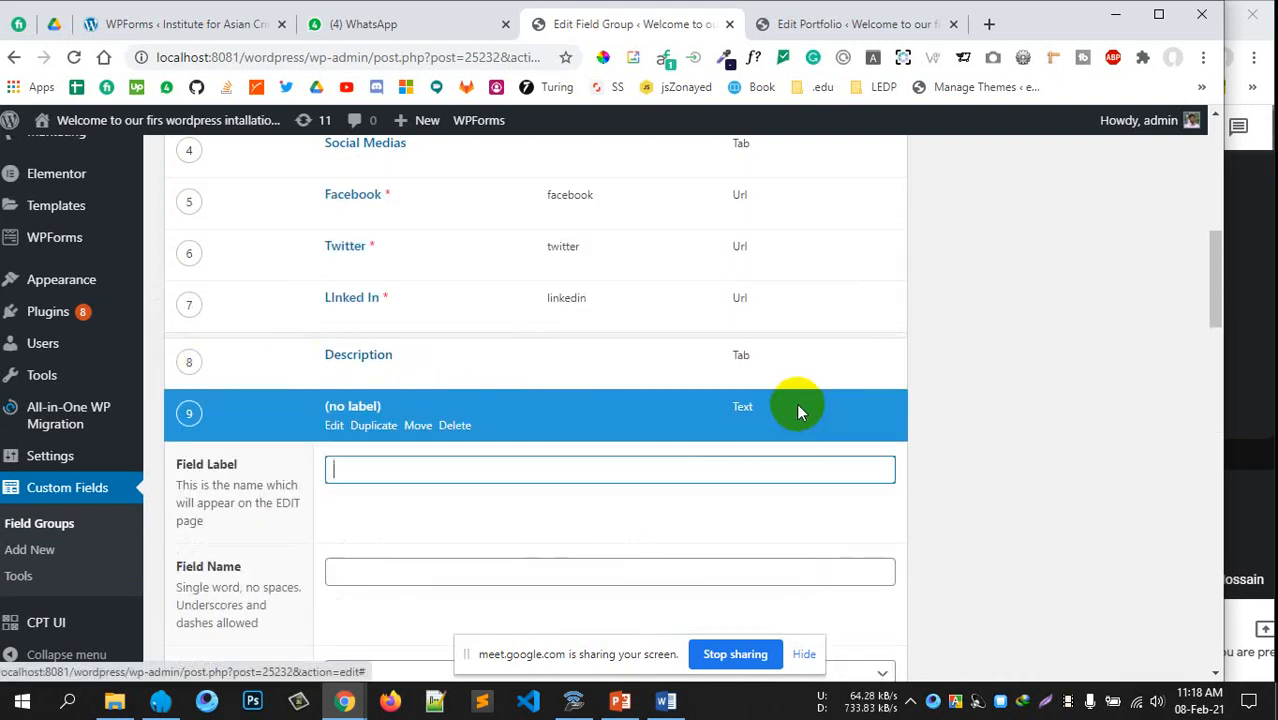
scroll(700, 390, down, 1)
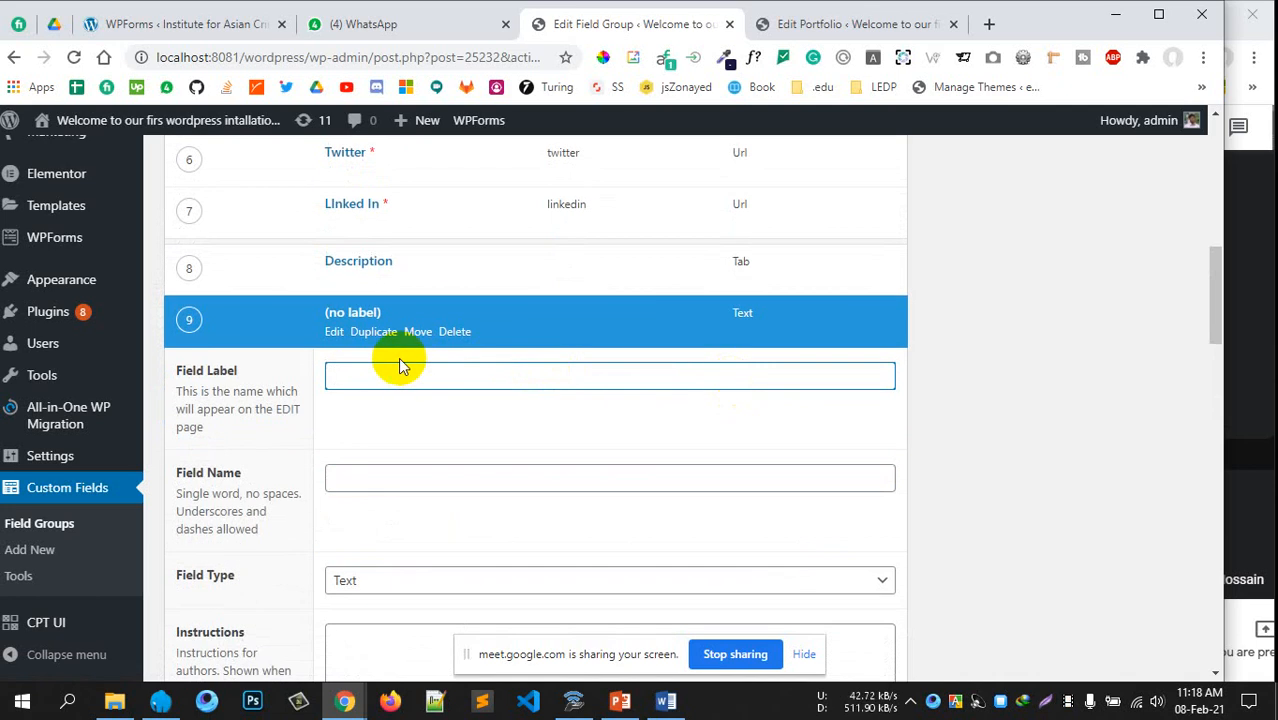
text(Description)
scroll(396, 362, down, 2)
click(422, 287)
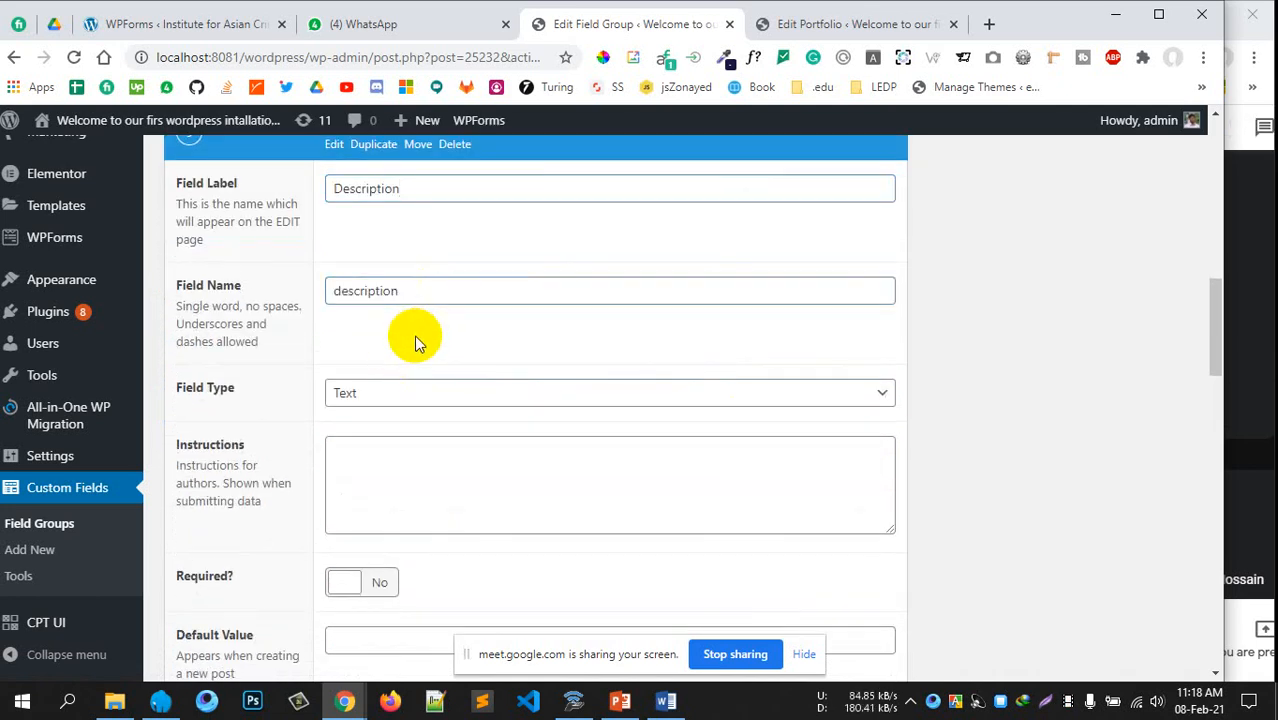
click(434, 396)
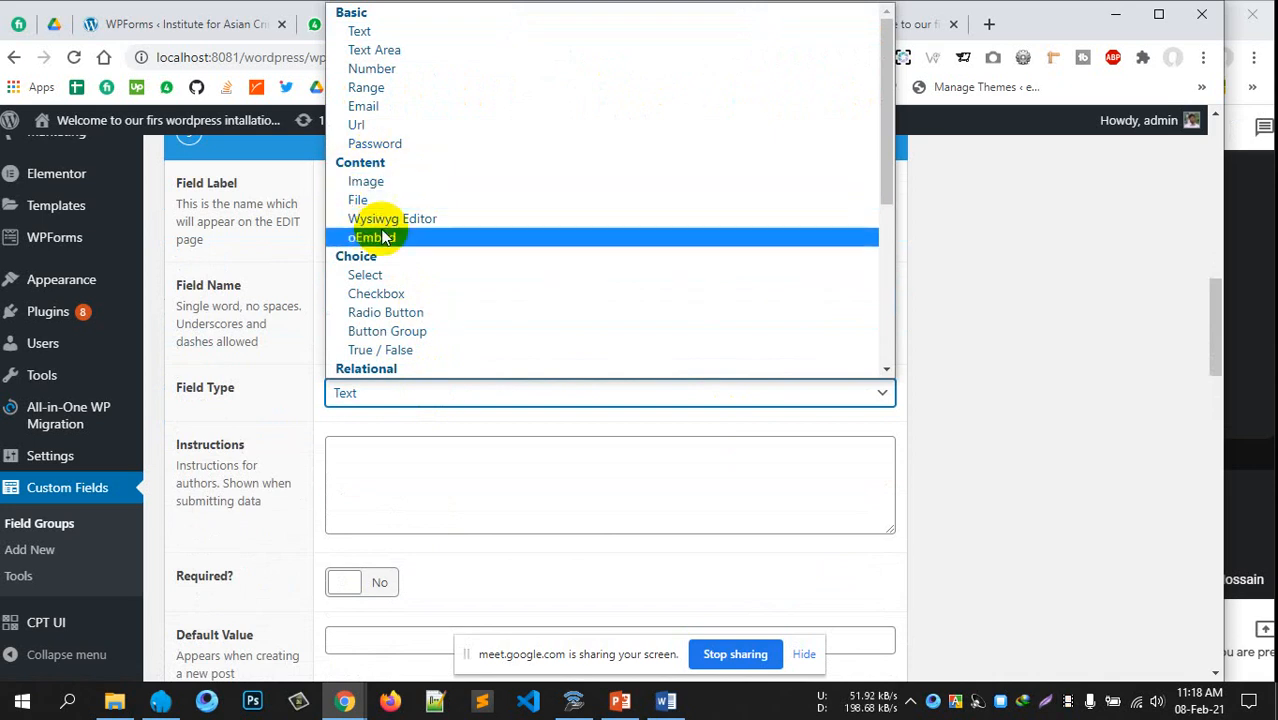
click(374, 51)
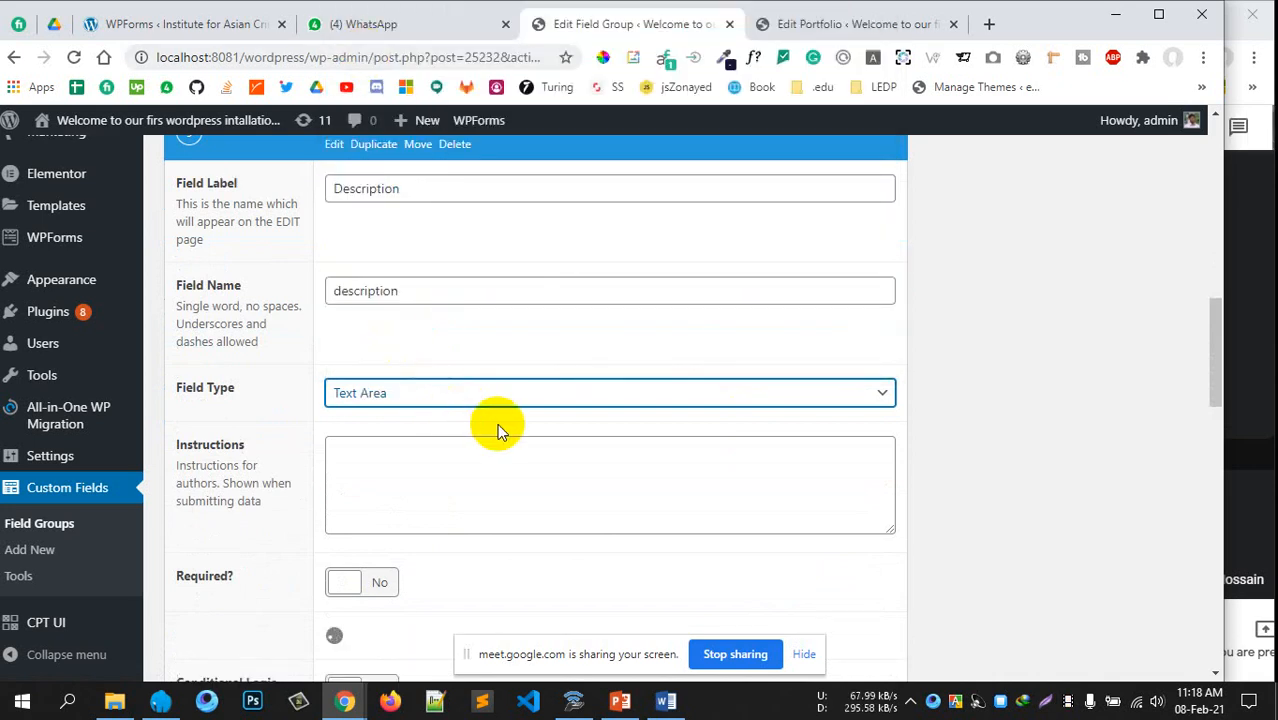
Make the Description text area required and review its Default Value and Rows settings
scroll(531, 506, down, 2)
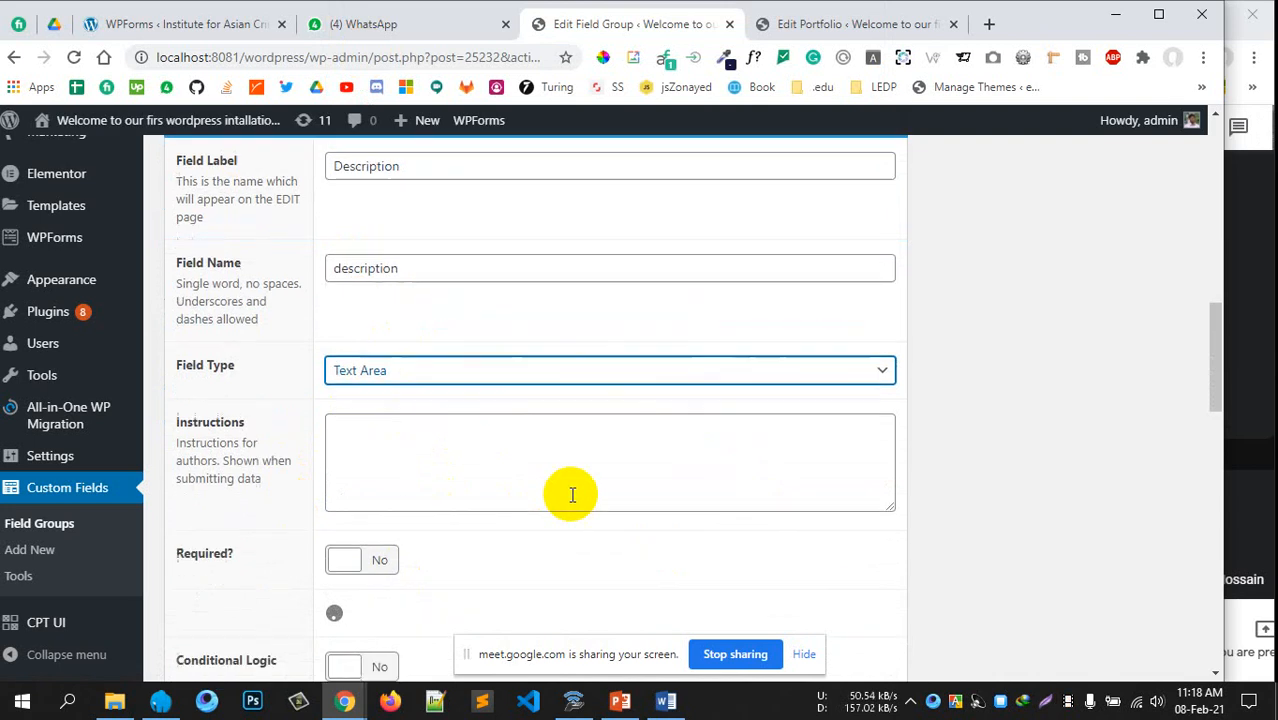
click(378, 396)
scroll(782, 428, down, 2)
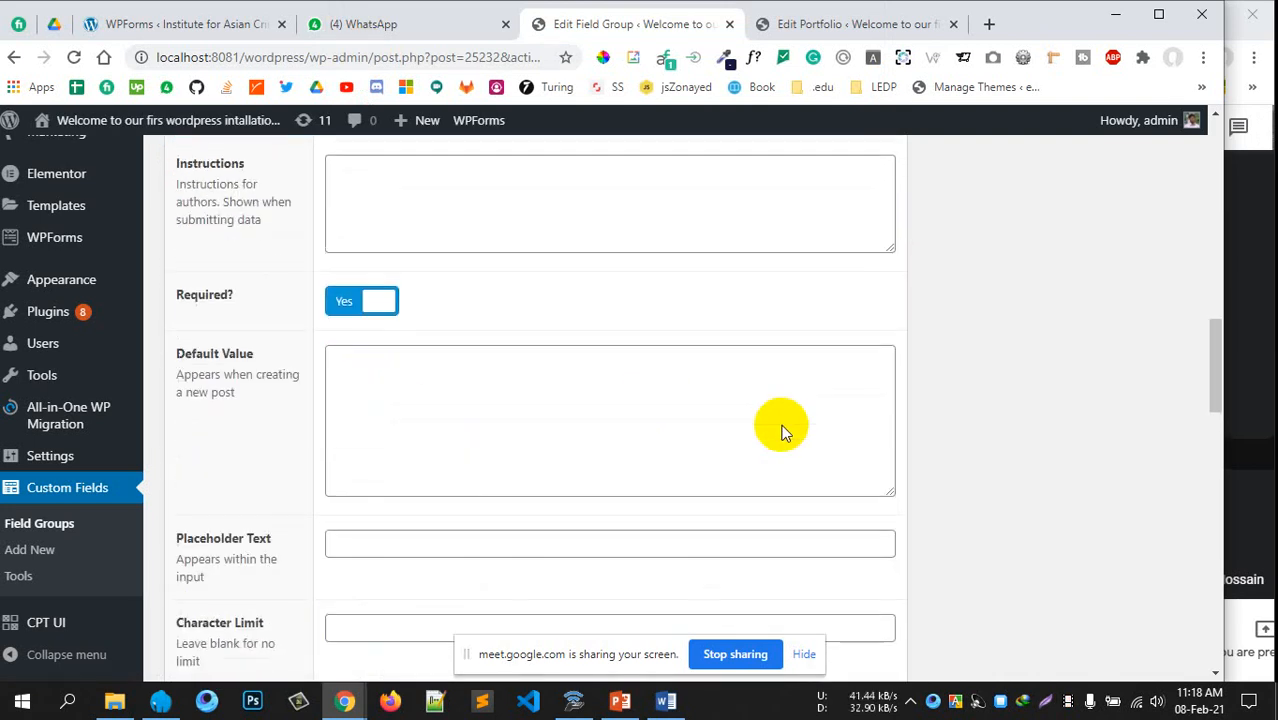
click(456, 330)
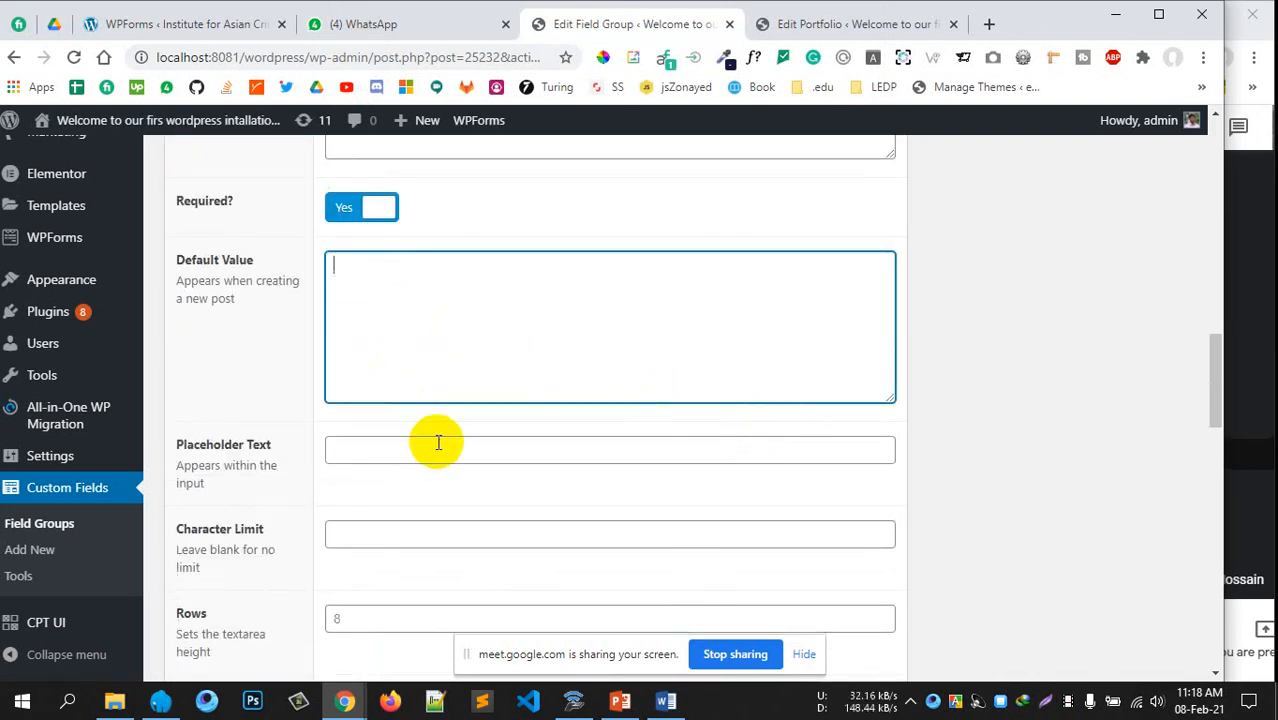
scroll(400, 439, down, 1)
scroll(520, 470, down, 2)
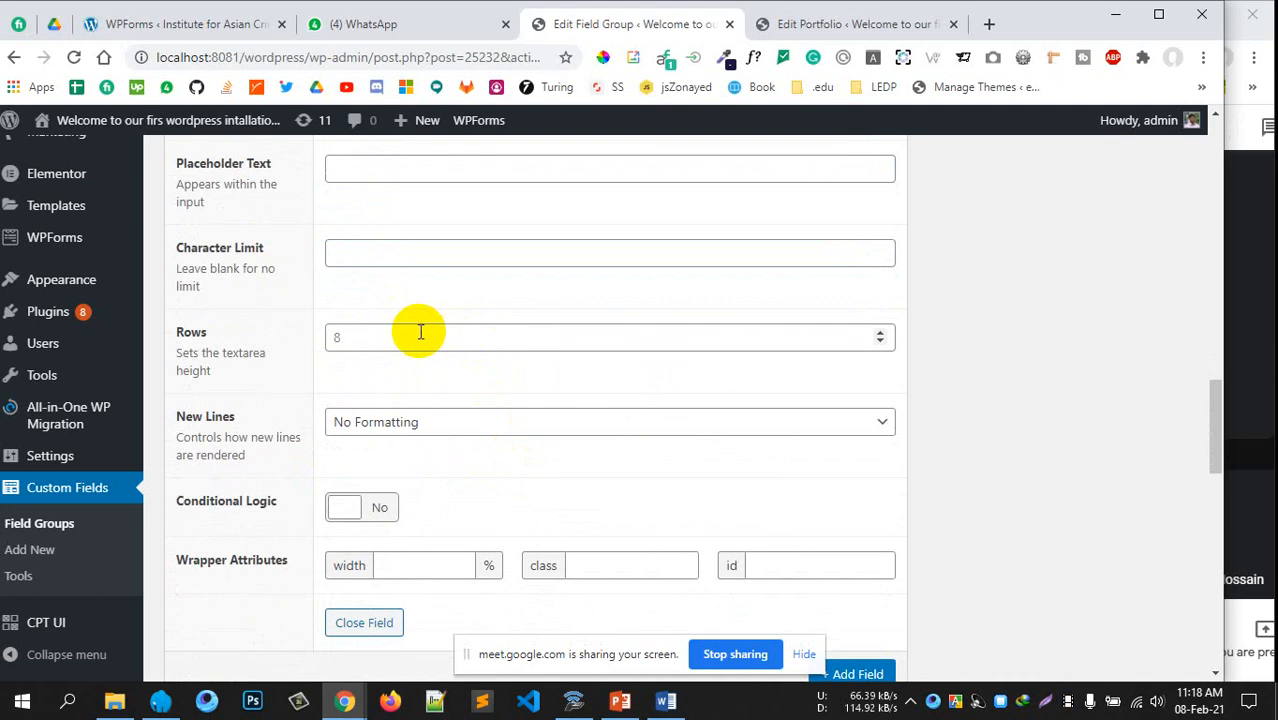
click(333, 339)
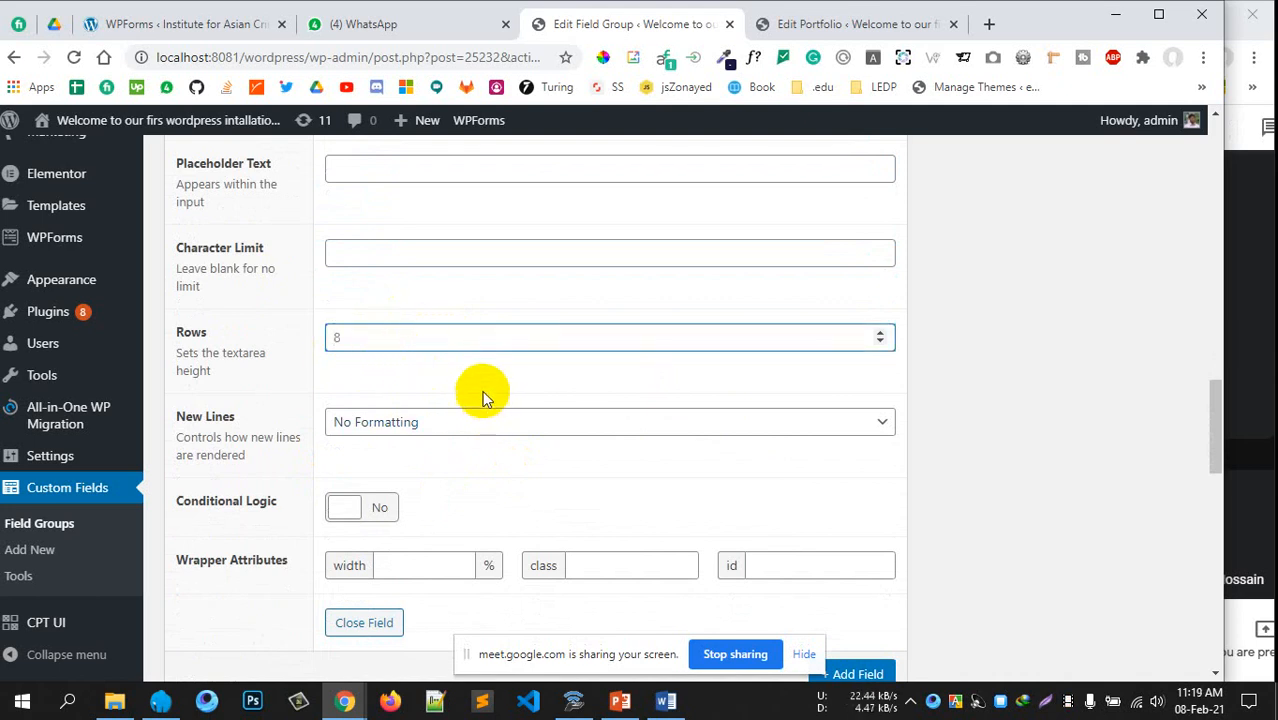
scroll(480, 391, down, 1)
scroll(484, 385, up, 6)
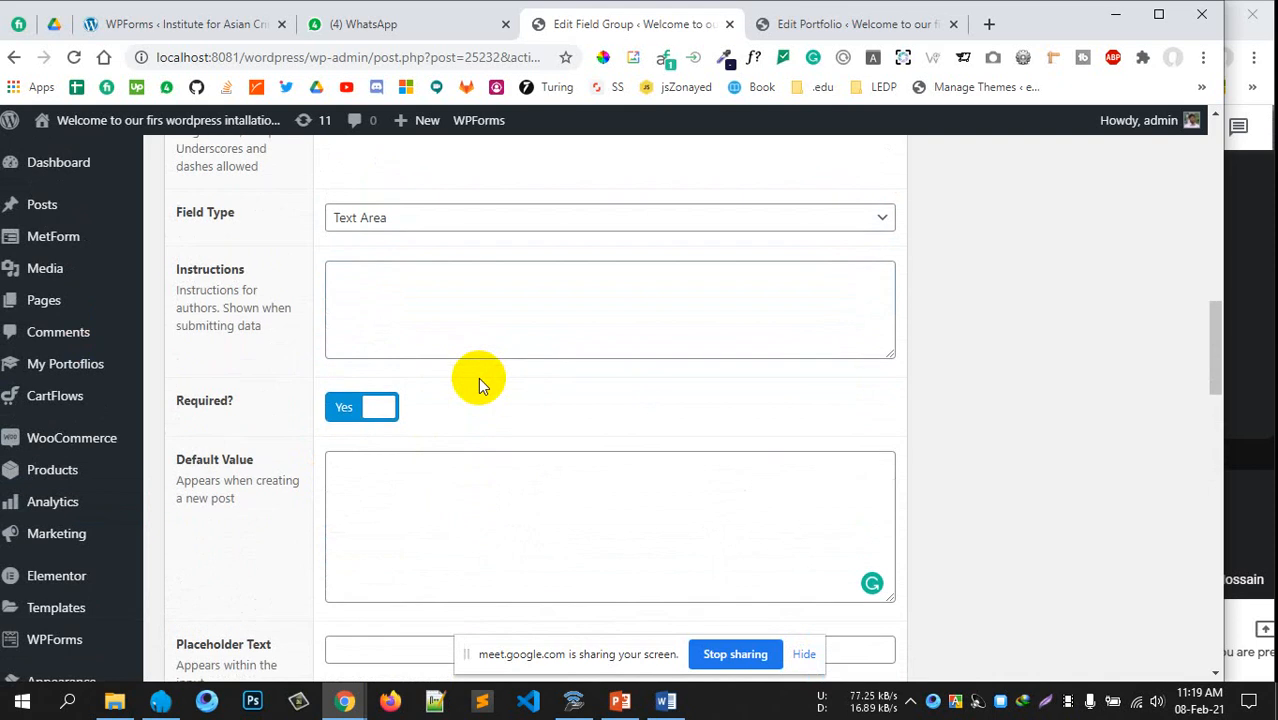
scroll(478, 377, up, 3)
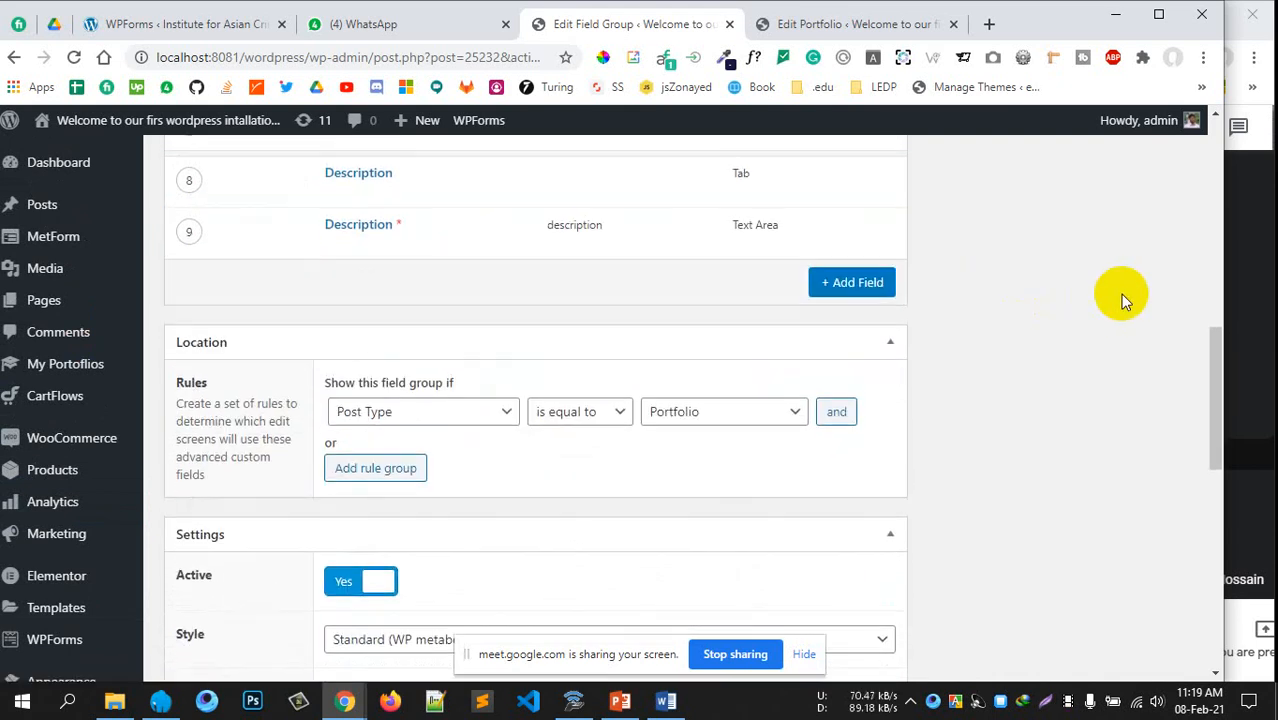
scroll(1121, 294, up, 5)
Update the Prtfolio field group and reload the Edit Portfolio page showing the Social Medias URL fields
click(1135, 290)
scroll(988, 368, down, 4)
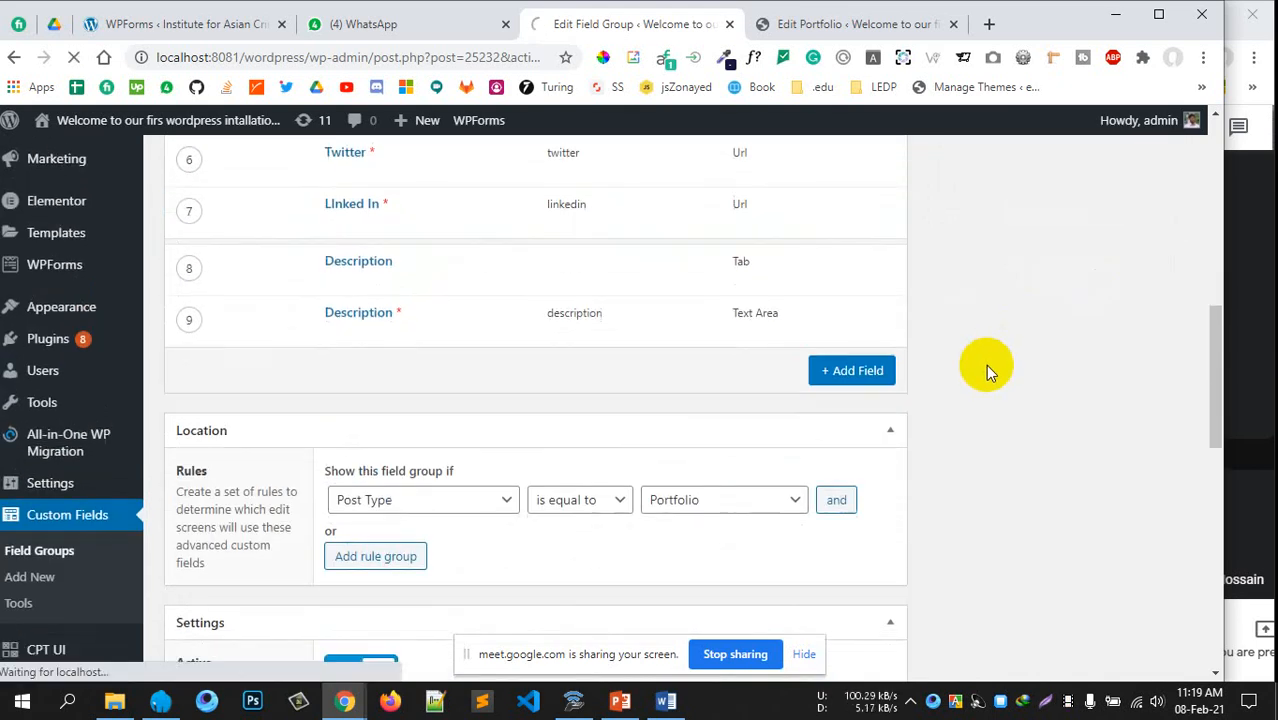
scroll(985, 364, up, 1)
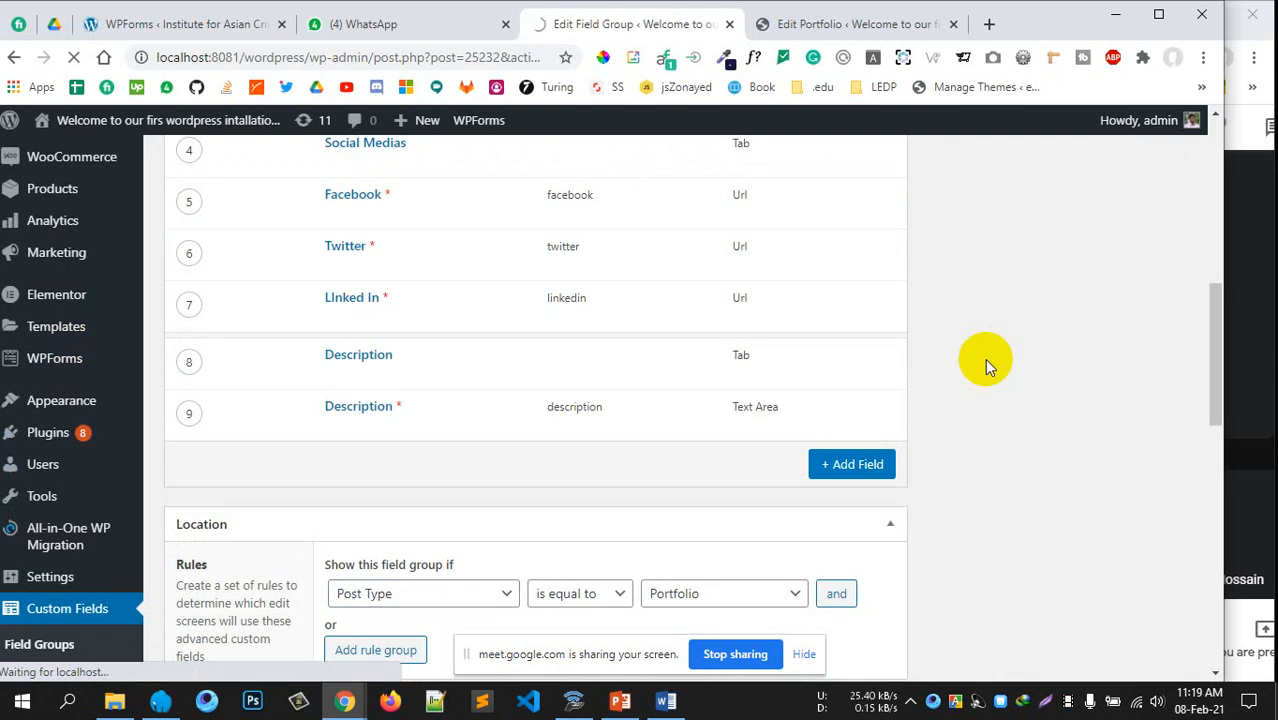
scroll(980, 356, up, 3)
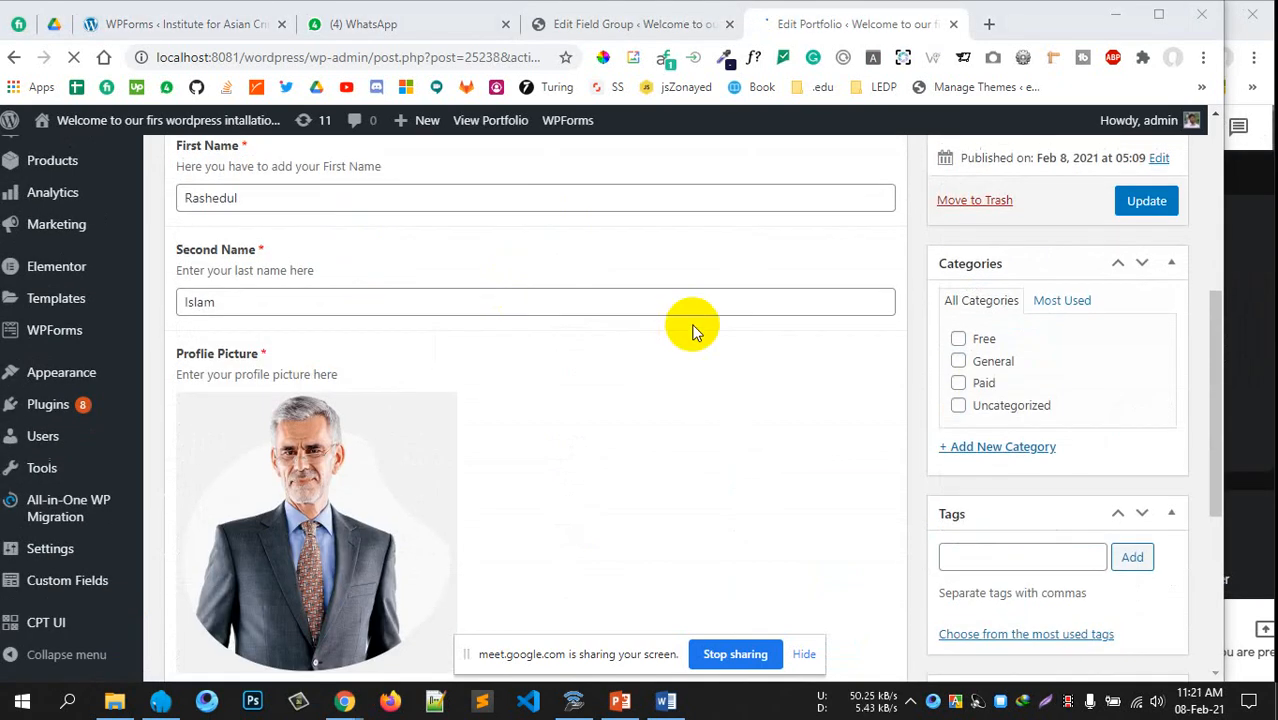
scroll(697, 330, down, 4)
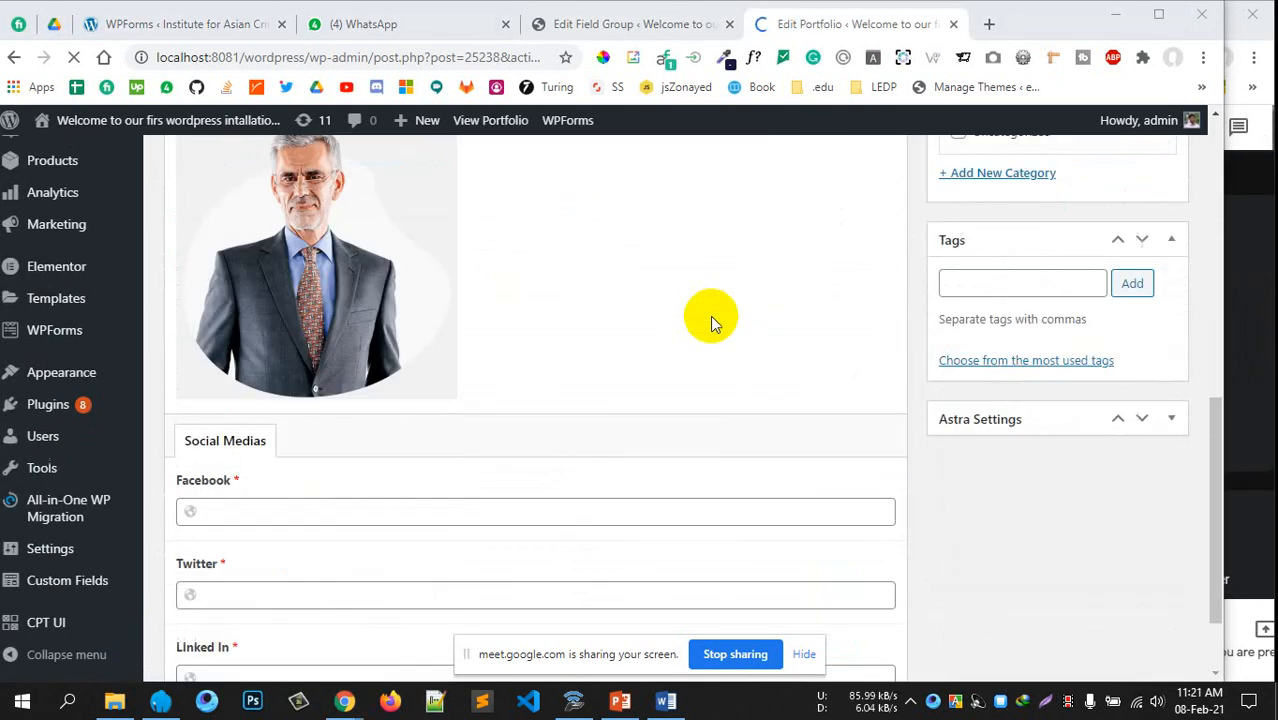
Check the Description tab's empty required text area, then return to the Social Medias Facebook field
scroll(888, 300, down, 1)
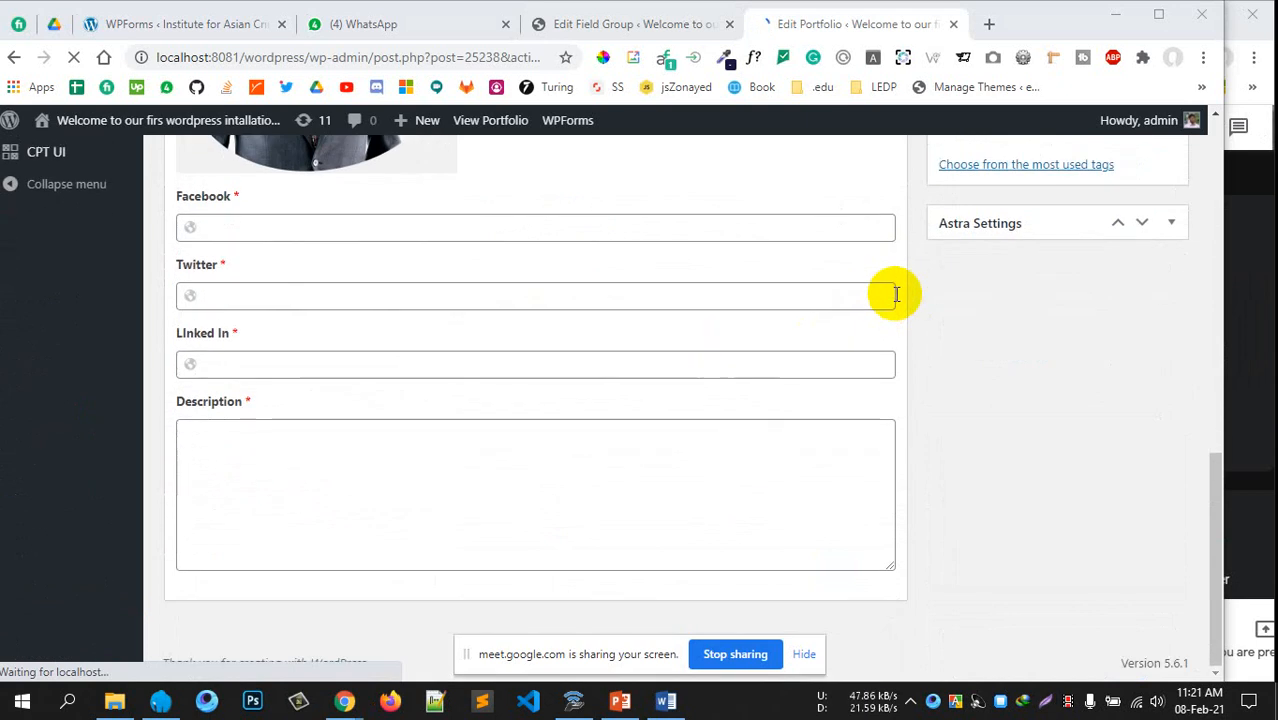
scroll(880, 310, up, 1)
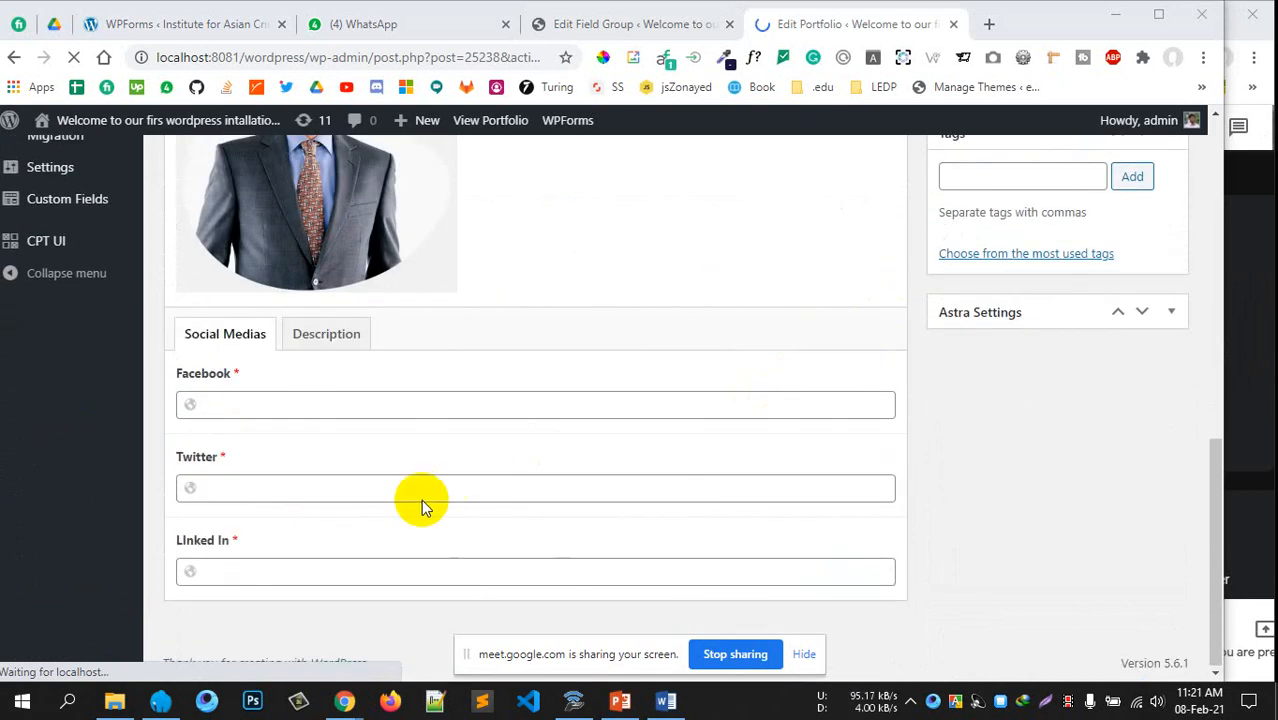
scroll(421, 499, up, 1)
scroll(604, 382, down, 1)
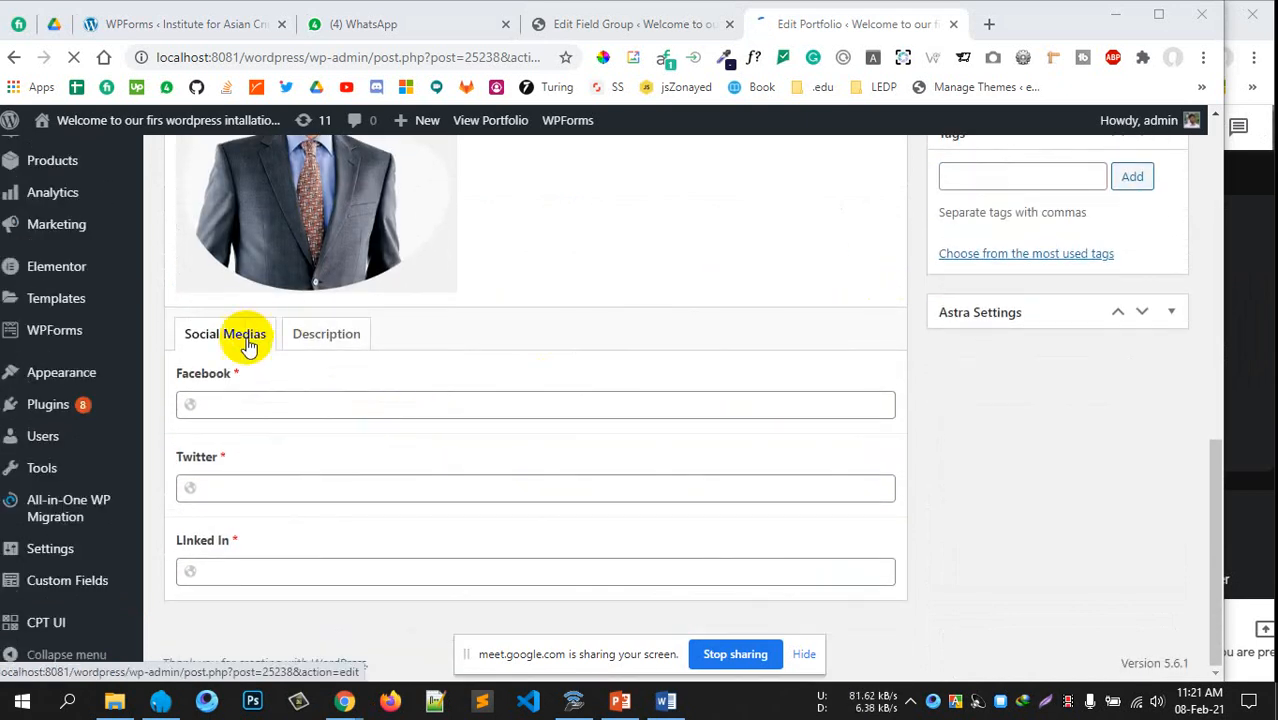
click(312, 341)
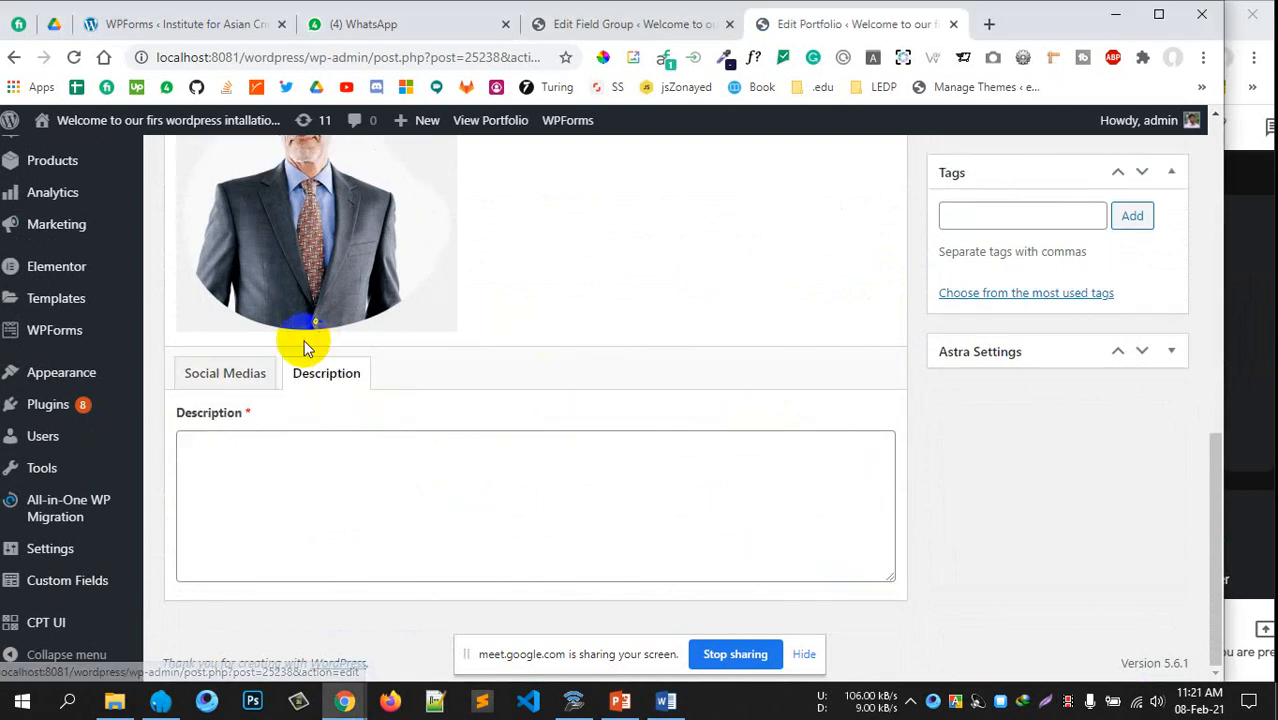
click(240, 468)
click(222, 379)
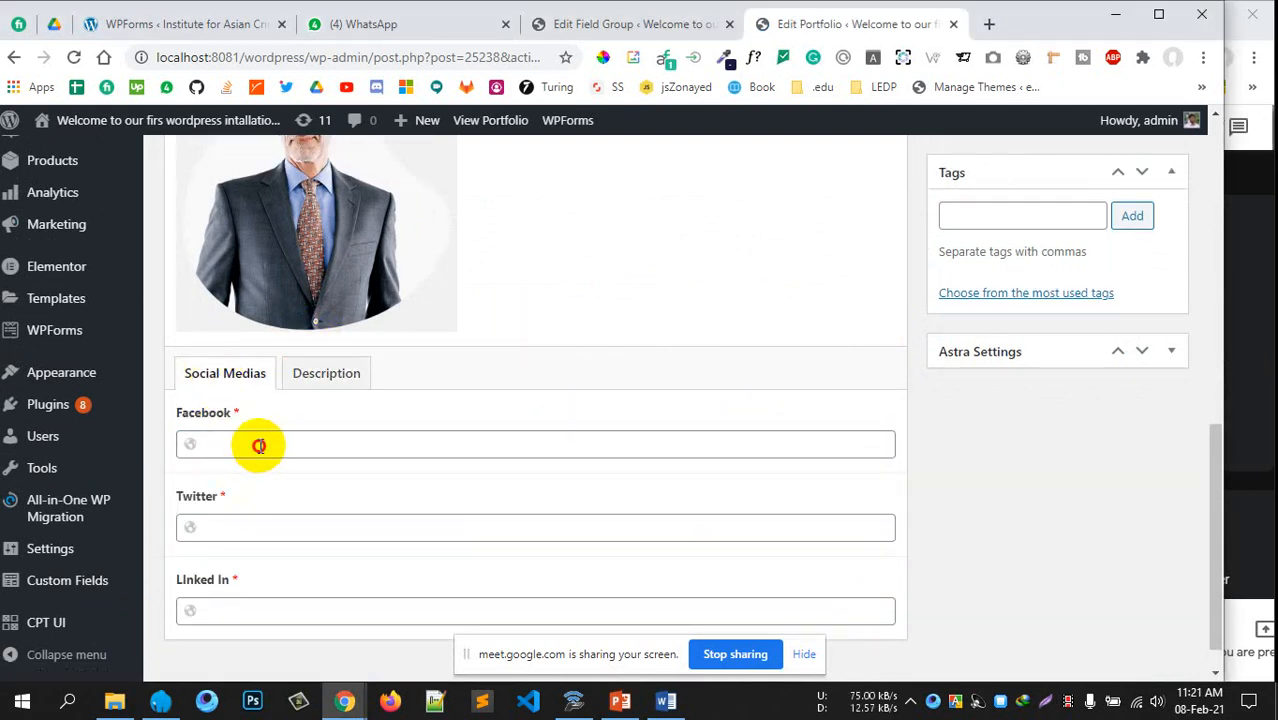
click(257, 445)
Toggle between the Description and Social Medias tabs once more, finishing on Description
click(316, 332)
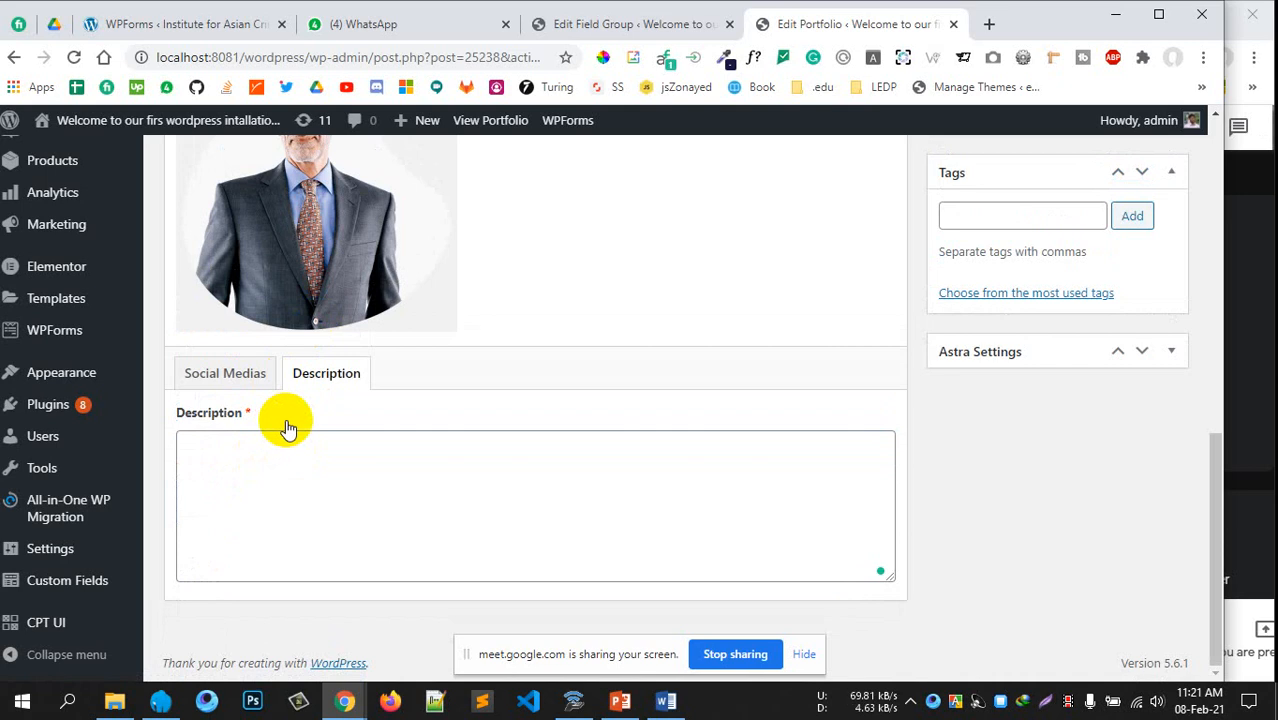
click(288, 474)
click(224, 376)
click(290, 378)
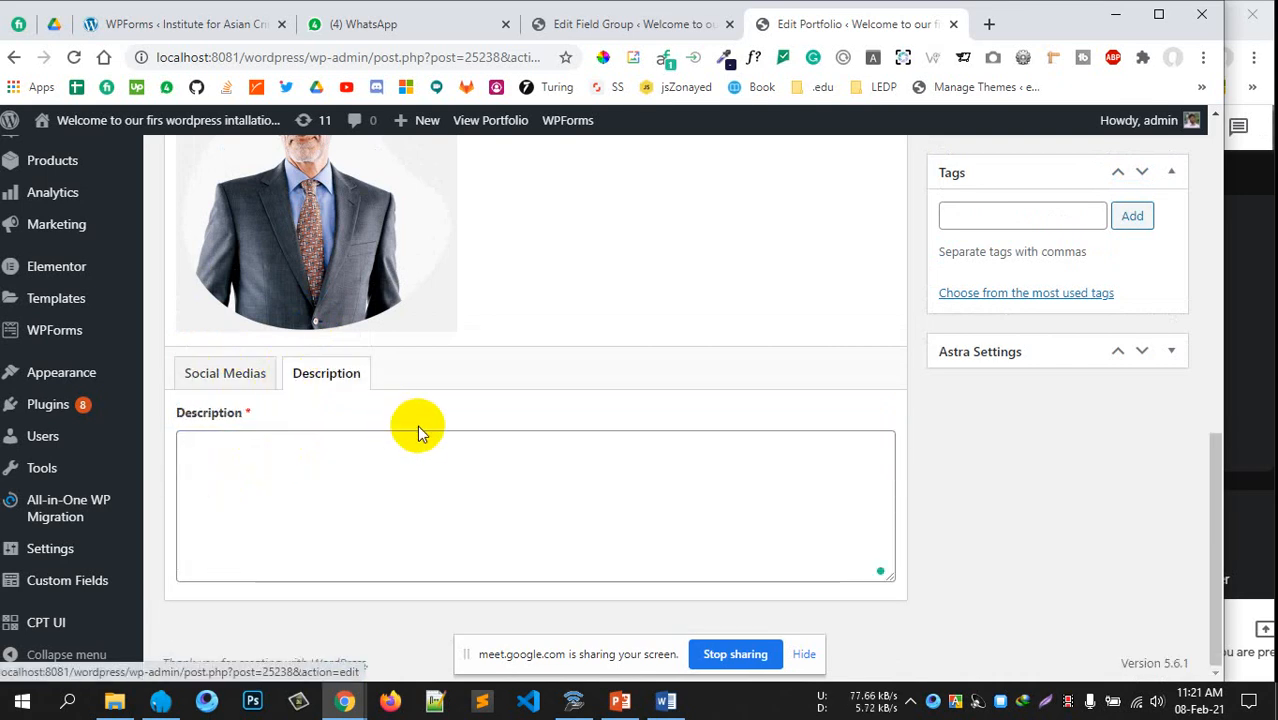
scroll(642, 222, up, 3)
scroll(549, 421, up, 5)
scroll(549, 421, down, 3)
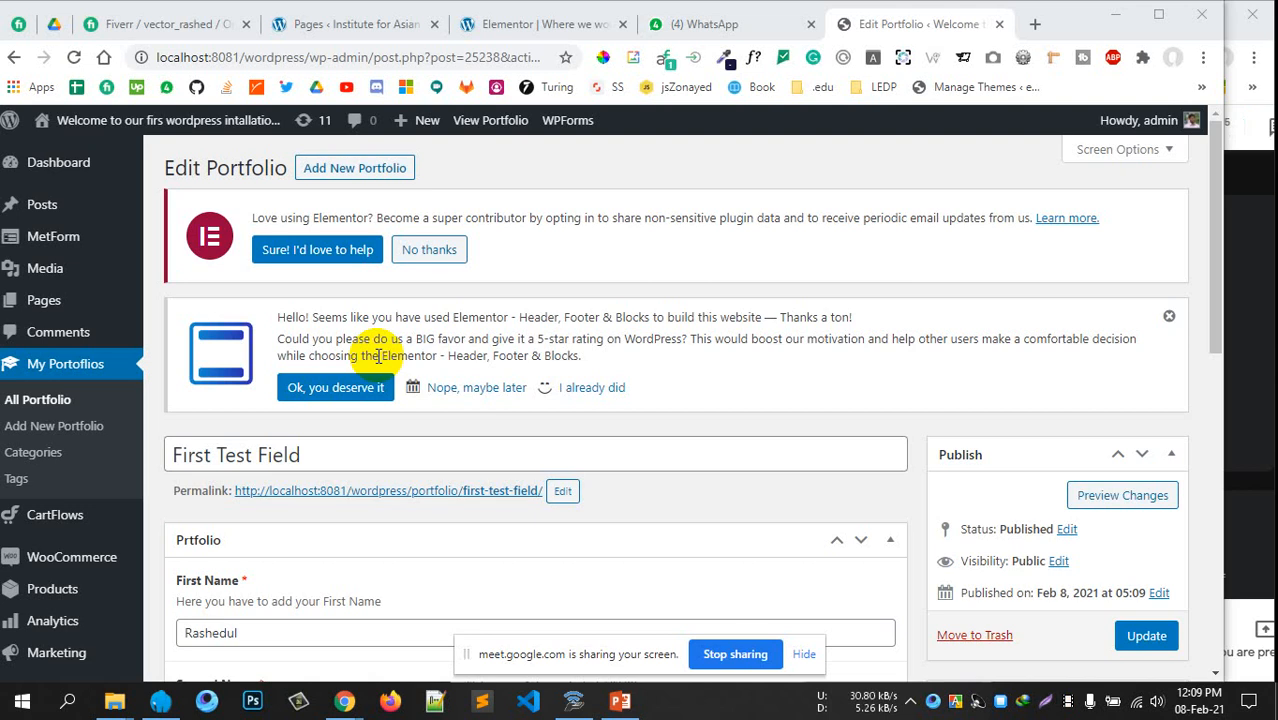
Close the first browser tab (Fiverr), leaving the First Test Field edit page open
click(246, 24)
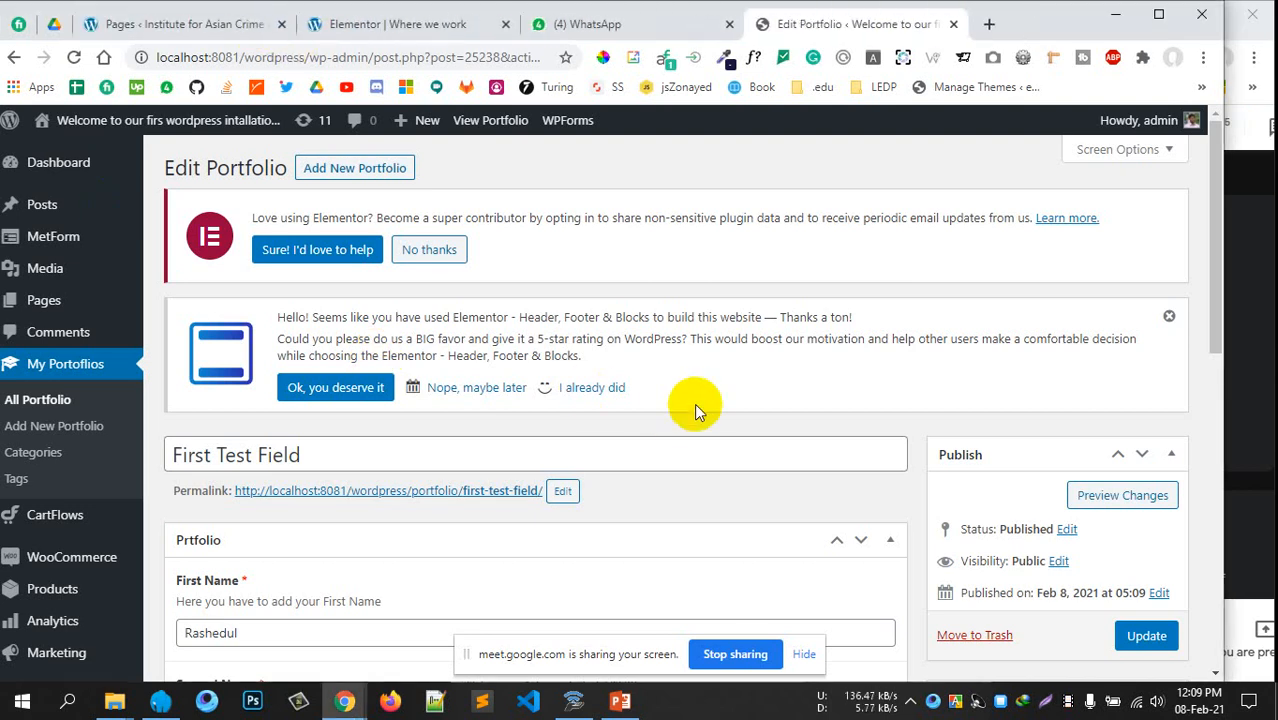
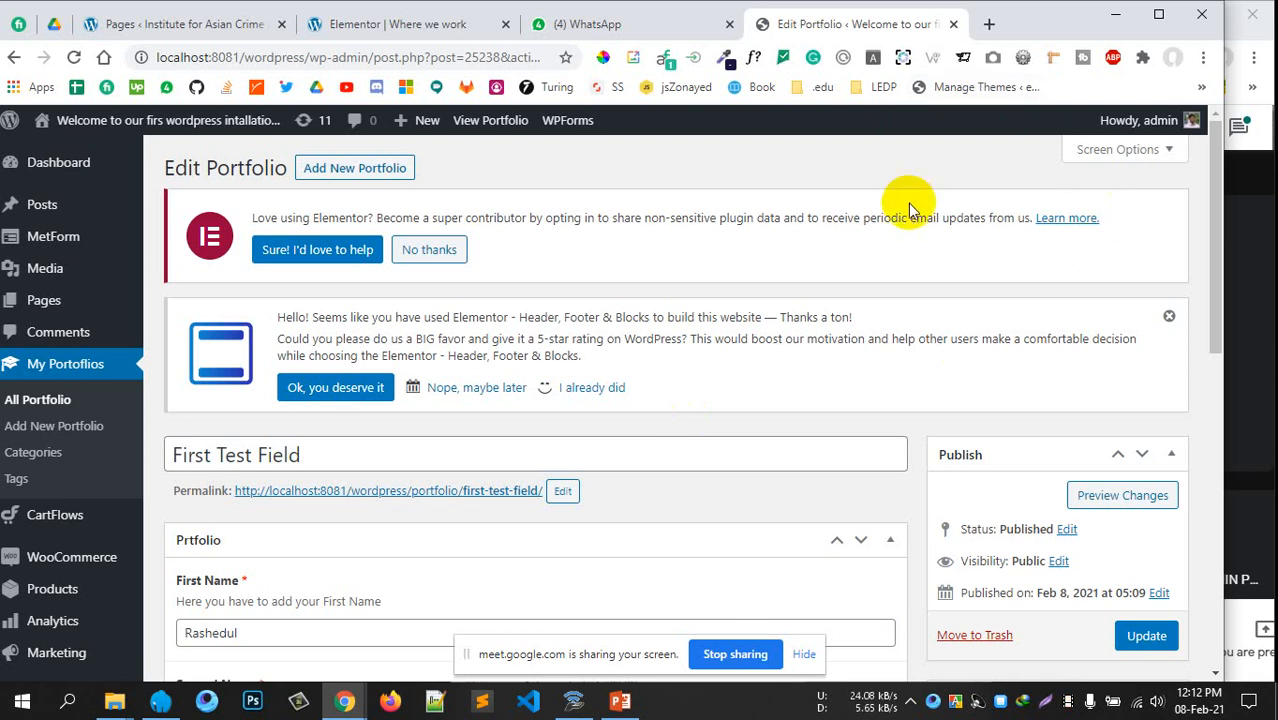
Search Google for 'newspaper theme' in a new browser tab
scroll(315, 455, down, 4)
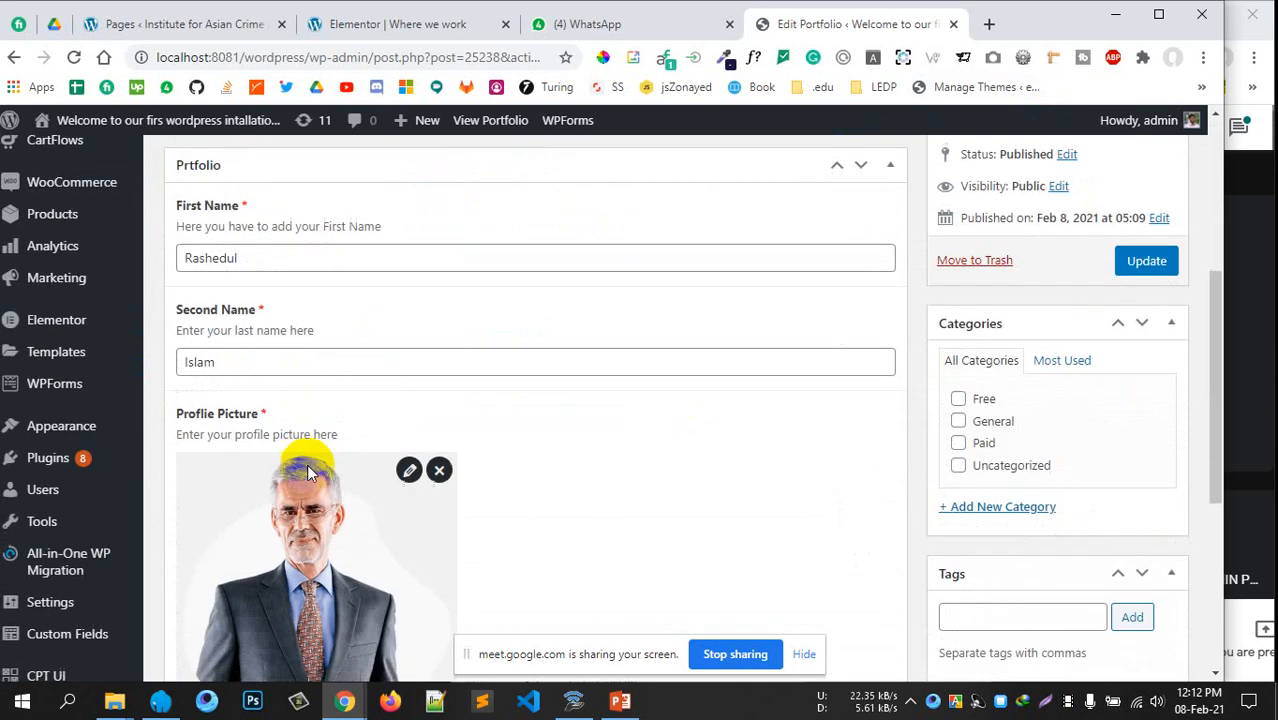
scroll(300, 470, up, 4)
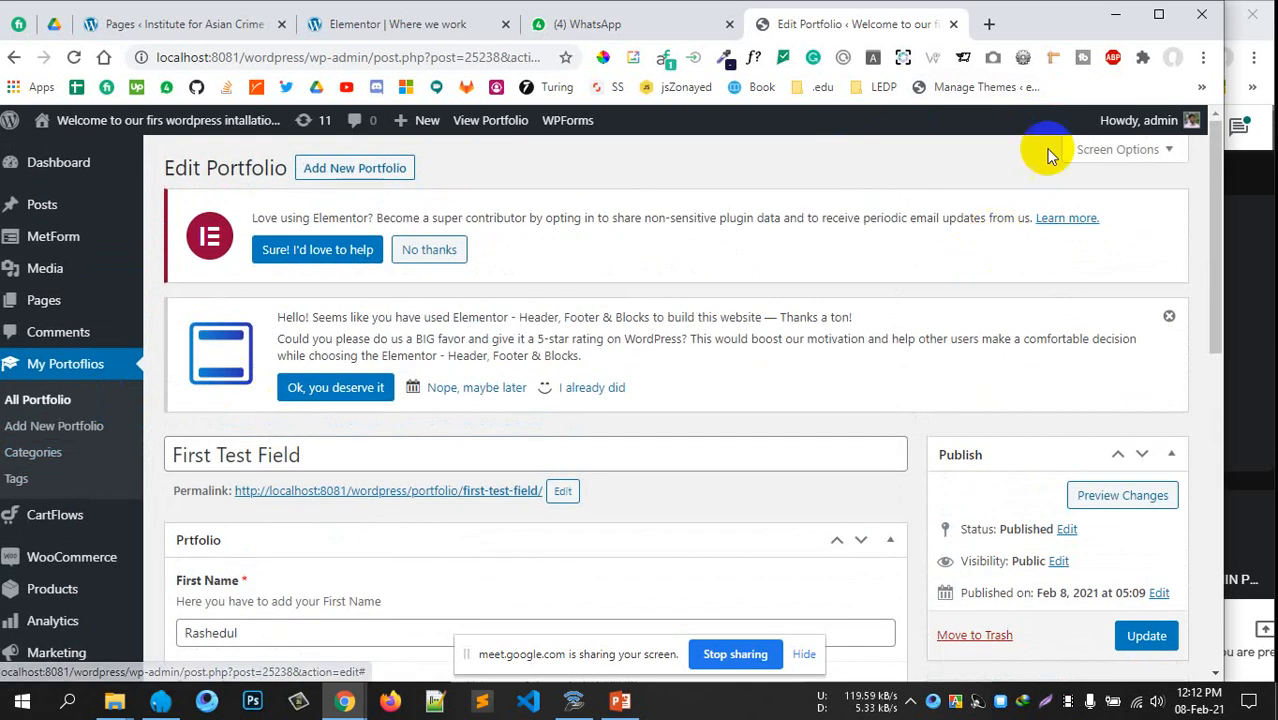
click(987, 23)
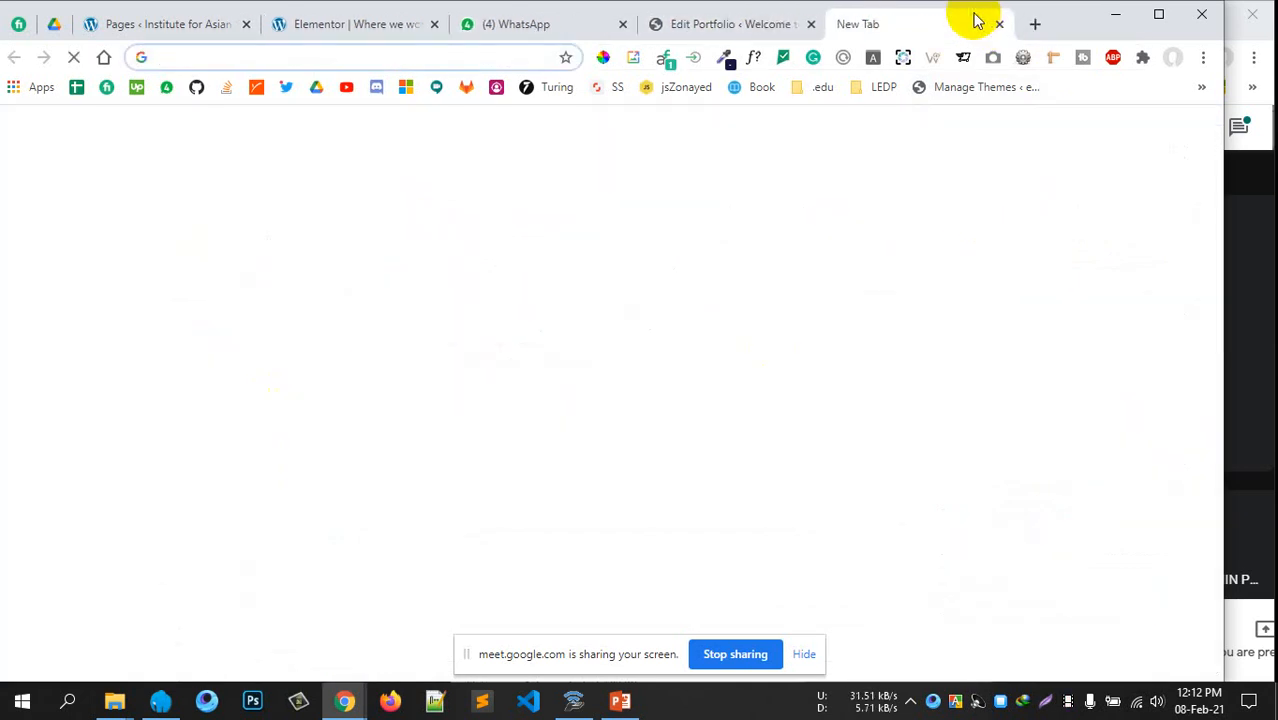
text(newsp)
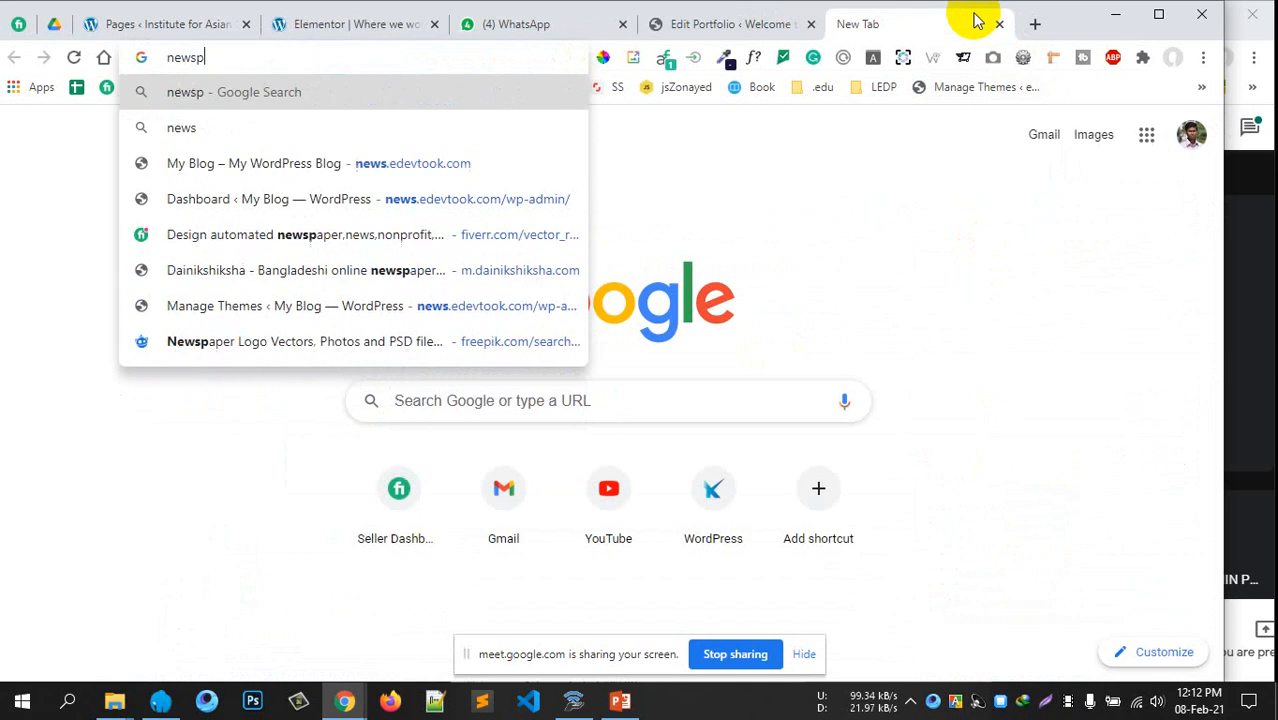
text(aper )
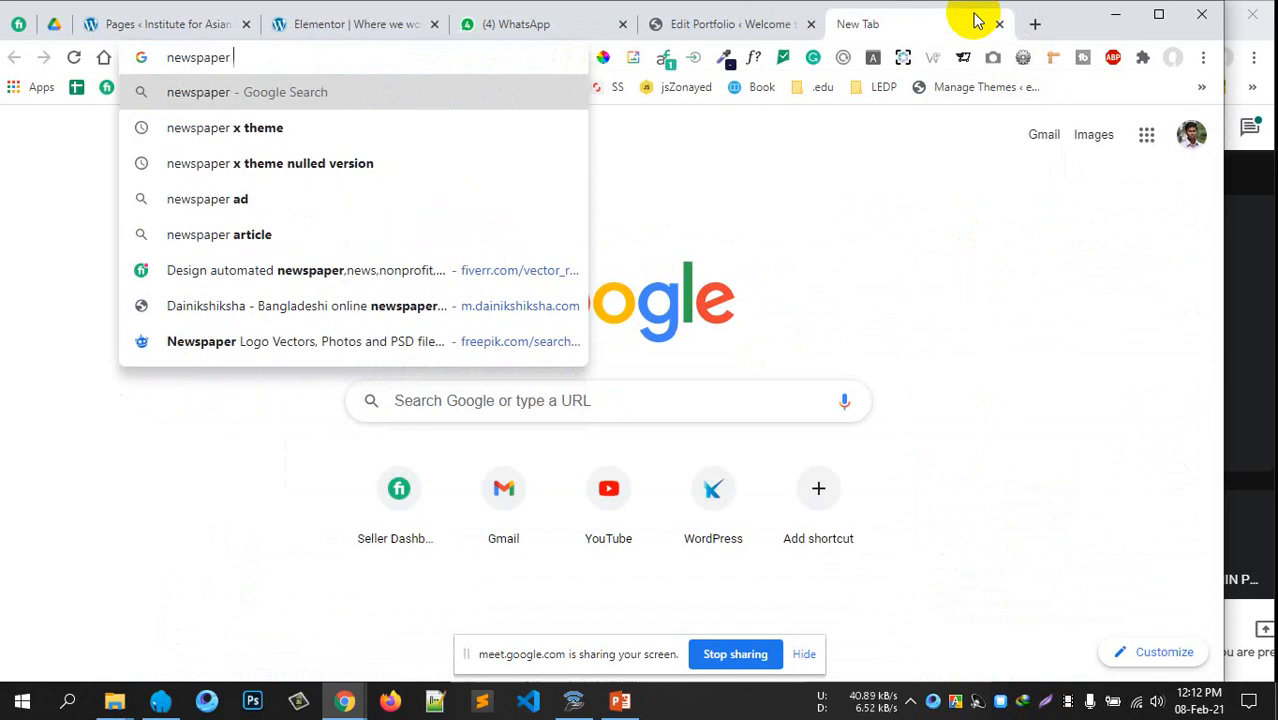
text(theme)
key(Return)
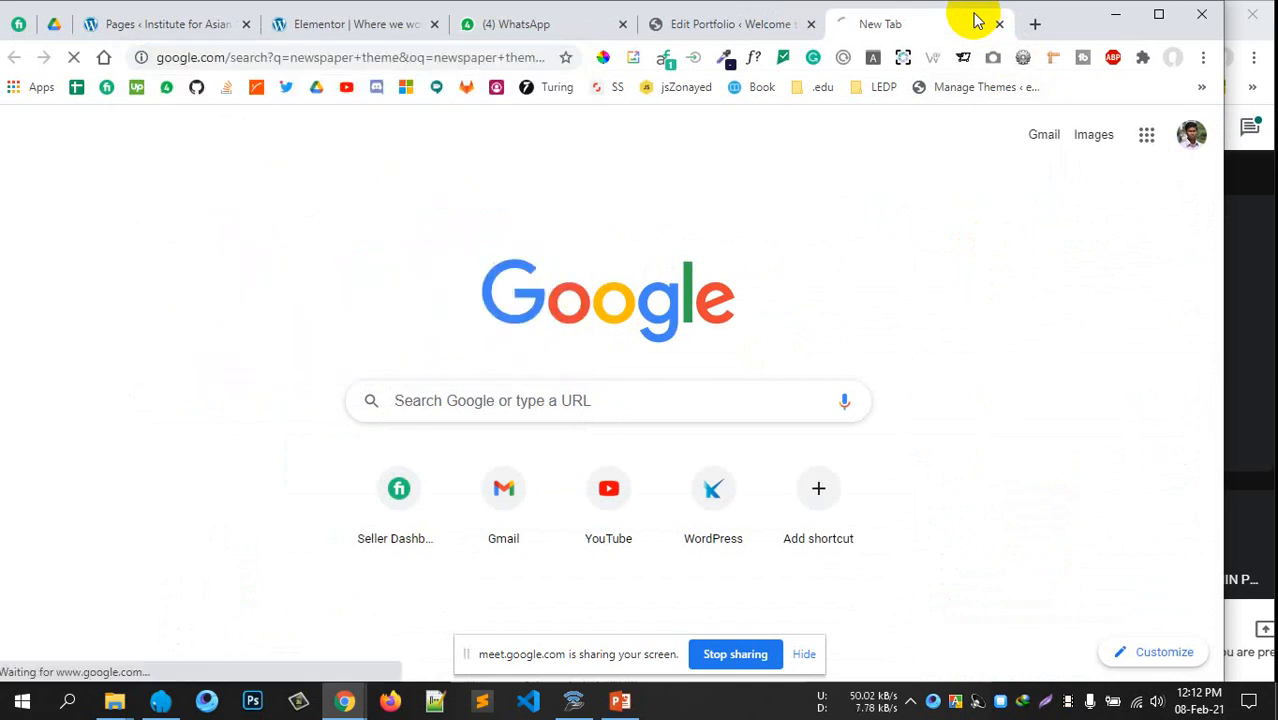
Open the ThemeForest Newspaper by tagDiv result and launch its live preview
click(265, 300)
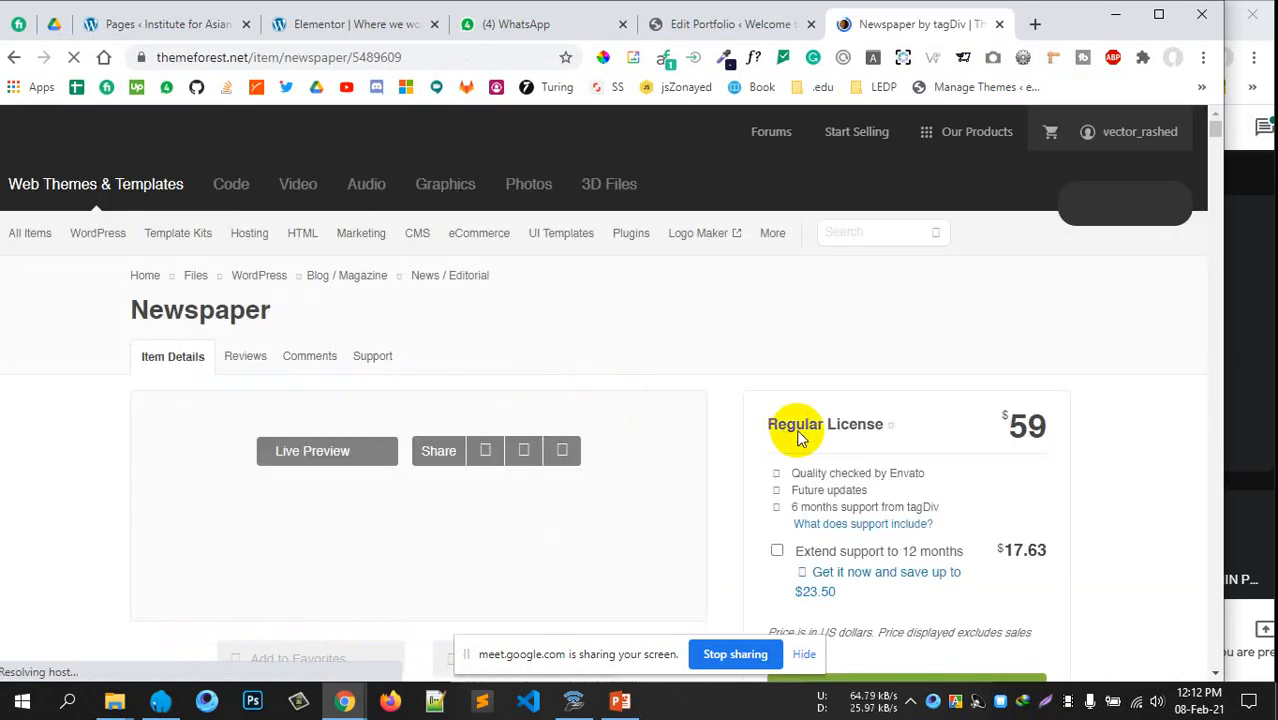
scroll(803, 430, down, 3)
scroll(803, 437, up, 2)
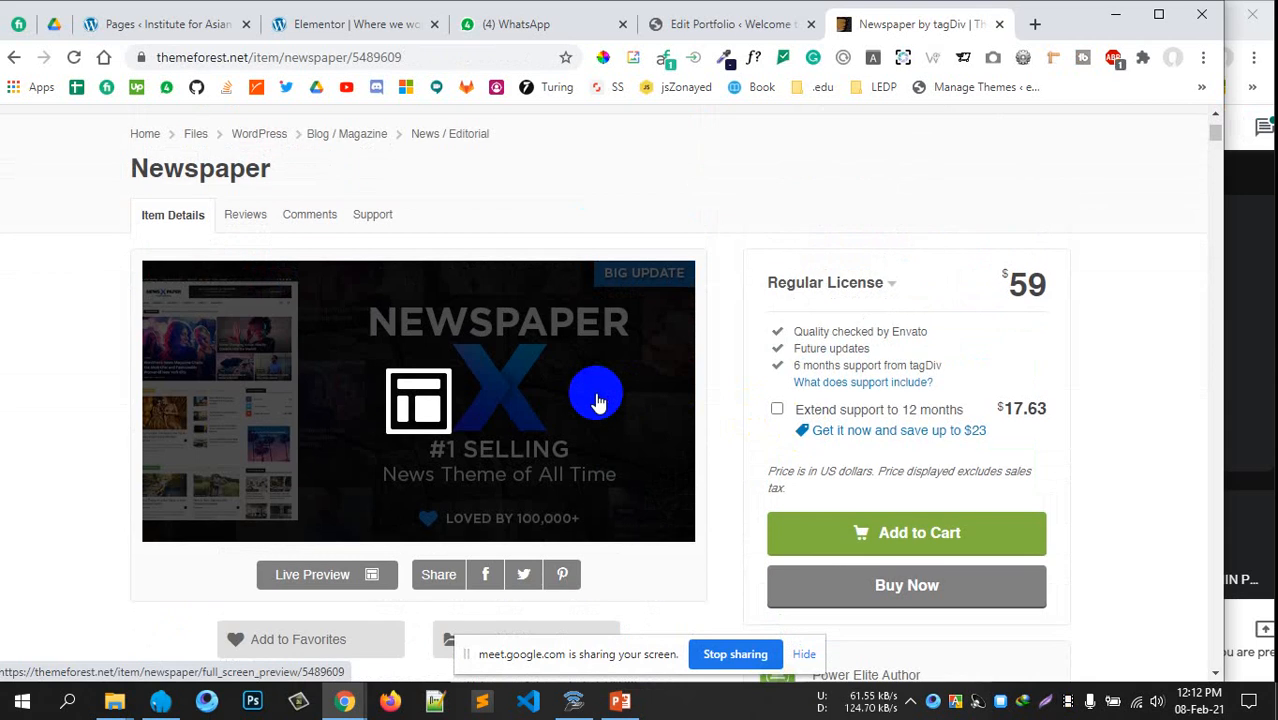
click(542, 425)
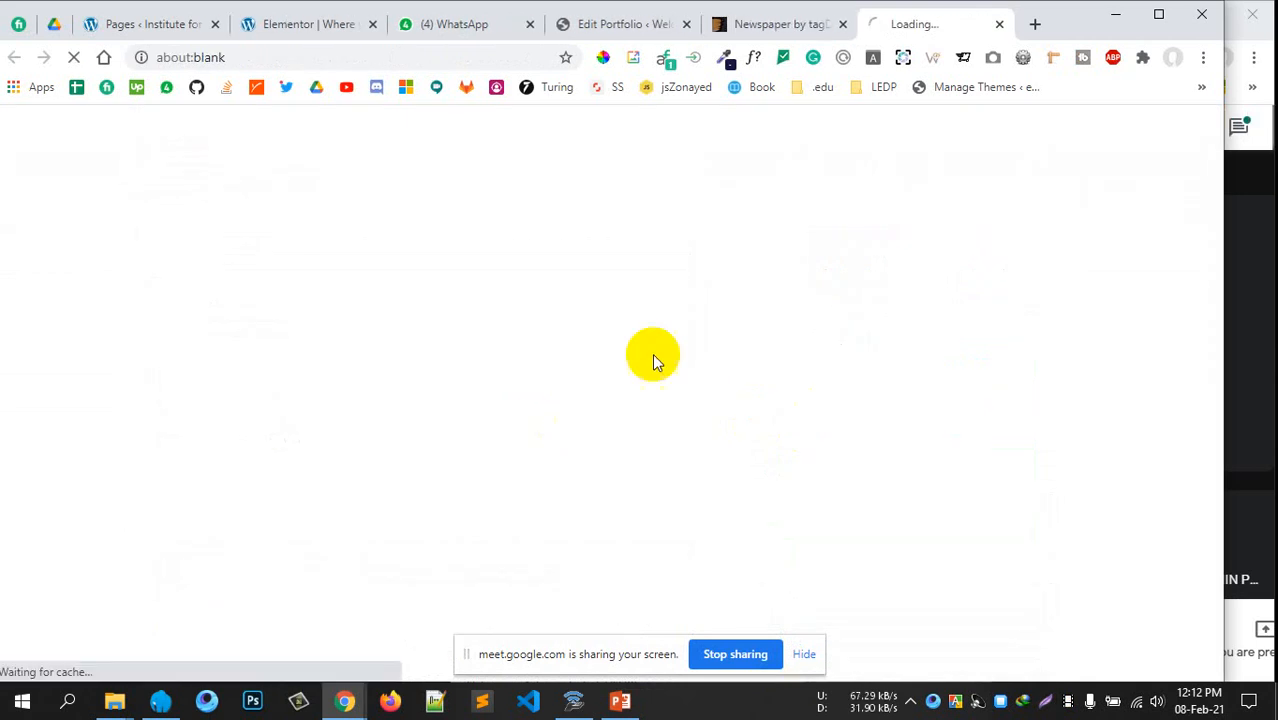
Go from the loading Newspaper preview to tagDiv's pre-built demos page
click(787, 26)
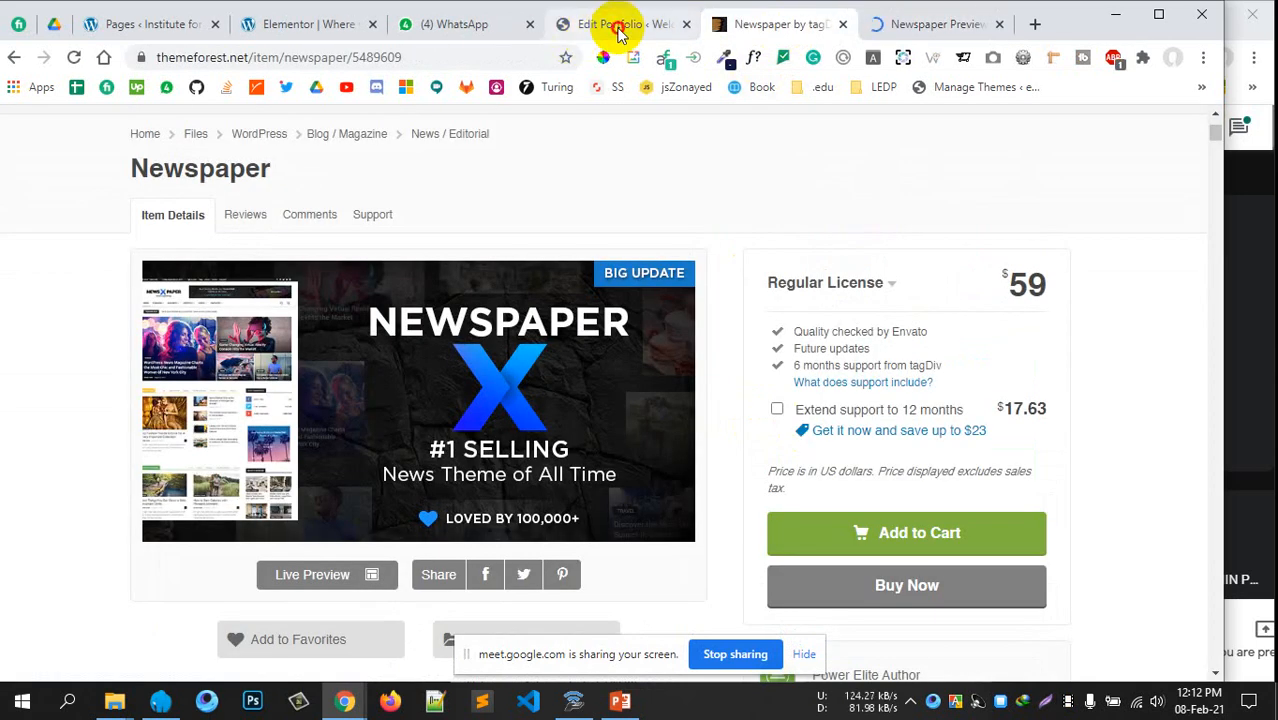
click(619, 31)
click(915, 26)
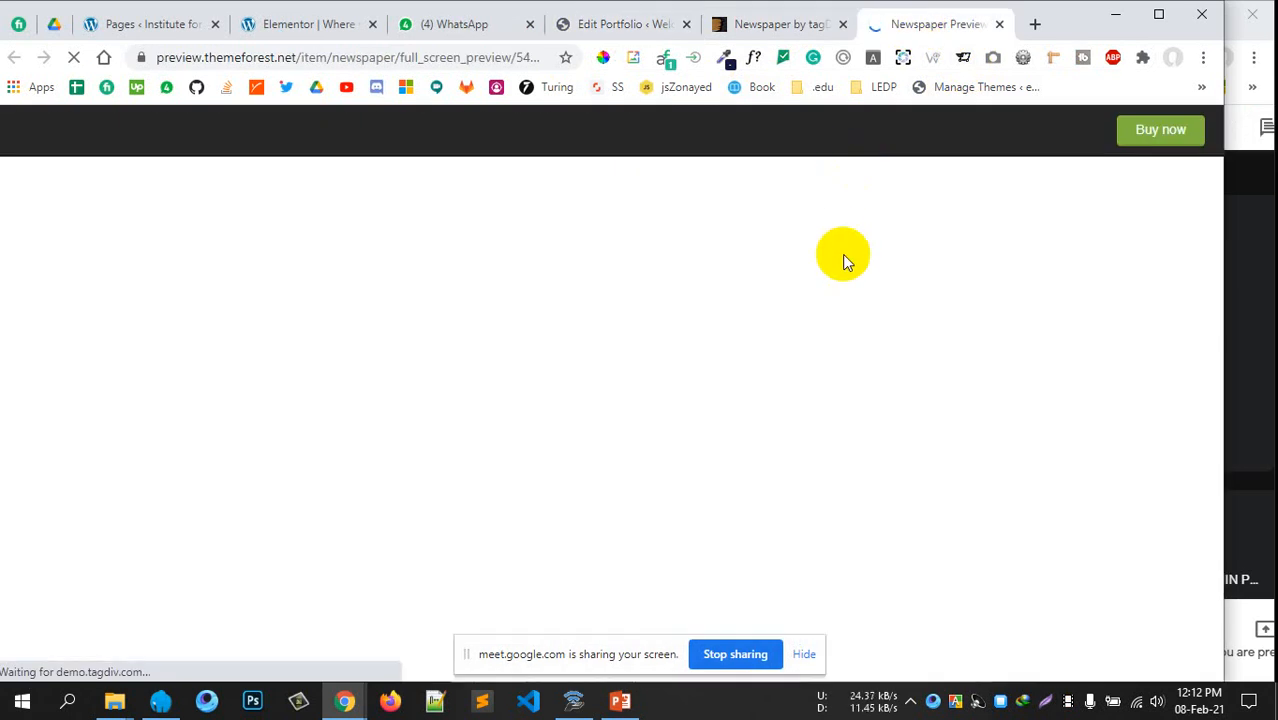
click(825, 256)
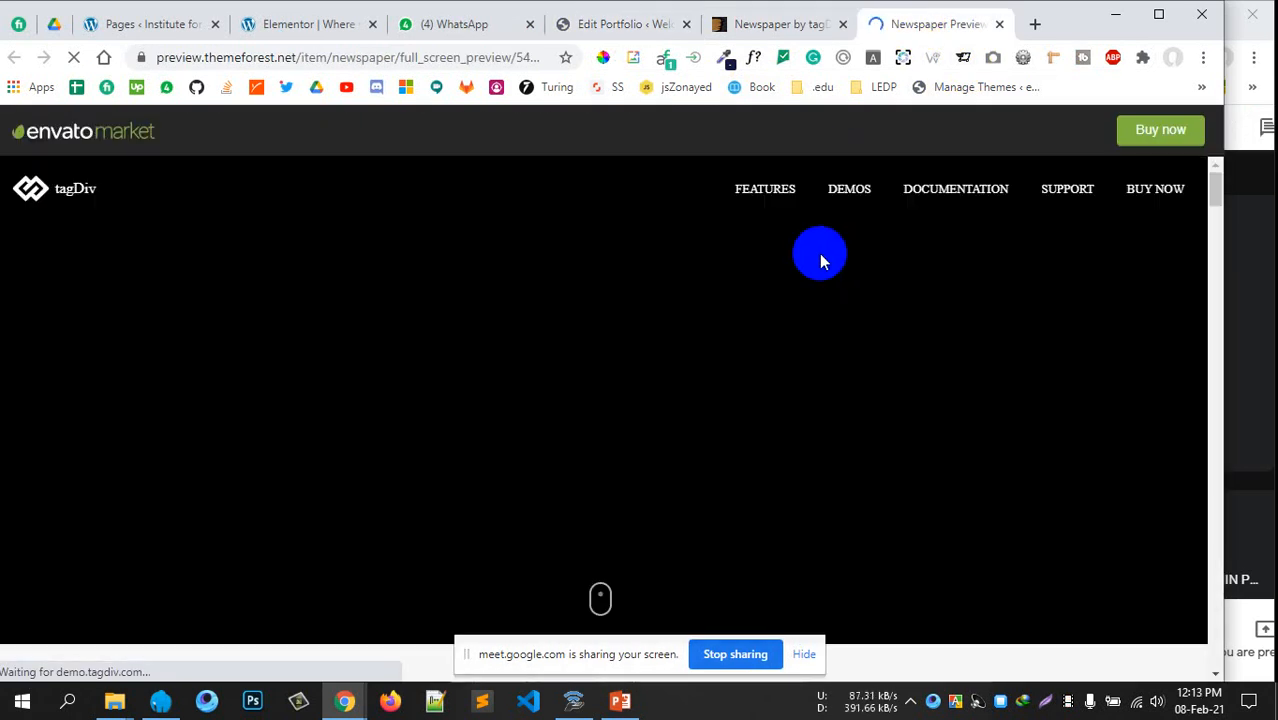
Browse the demo grid and open the Default Newspaper Pro demo
scroll(742, 366, down, 5)
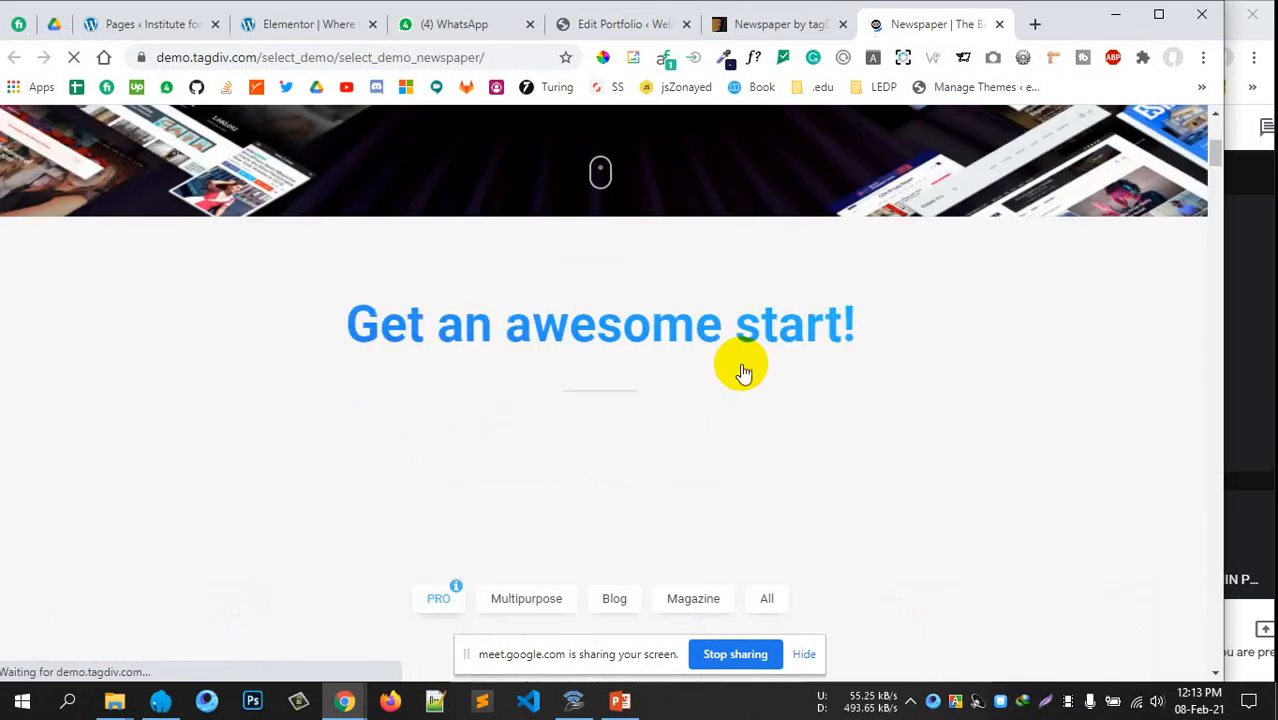
scroll(743, 366, up, 5)
scroll(683, 337, down, 1)
scroll(676, 400, down, 10)
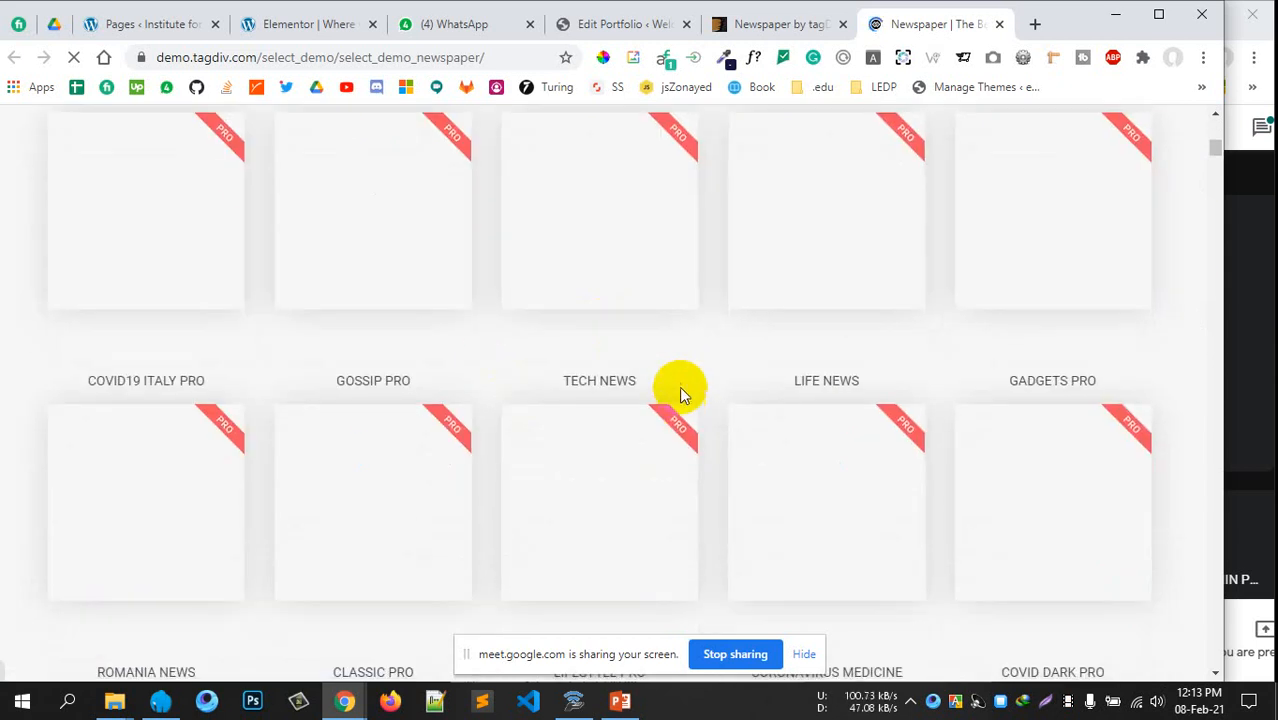
scroll(741, 310, up, 4)
scroll(741, 310, up, 6)
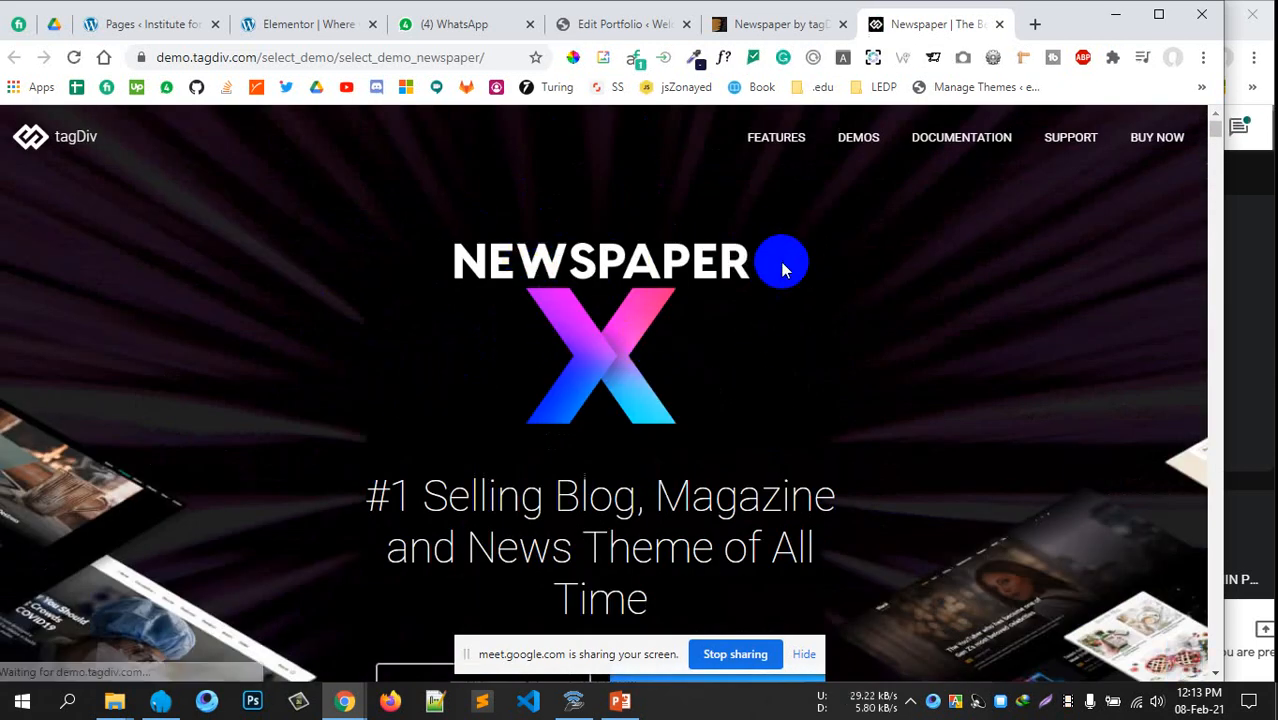
scroll(835, 353, down, 1)
scroll(835, 353, down, 3)
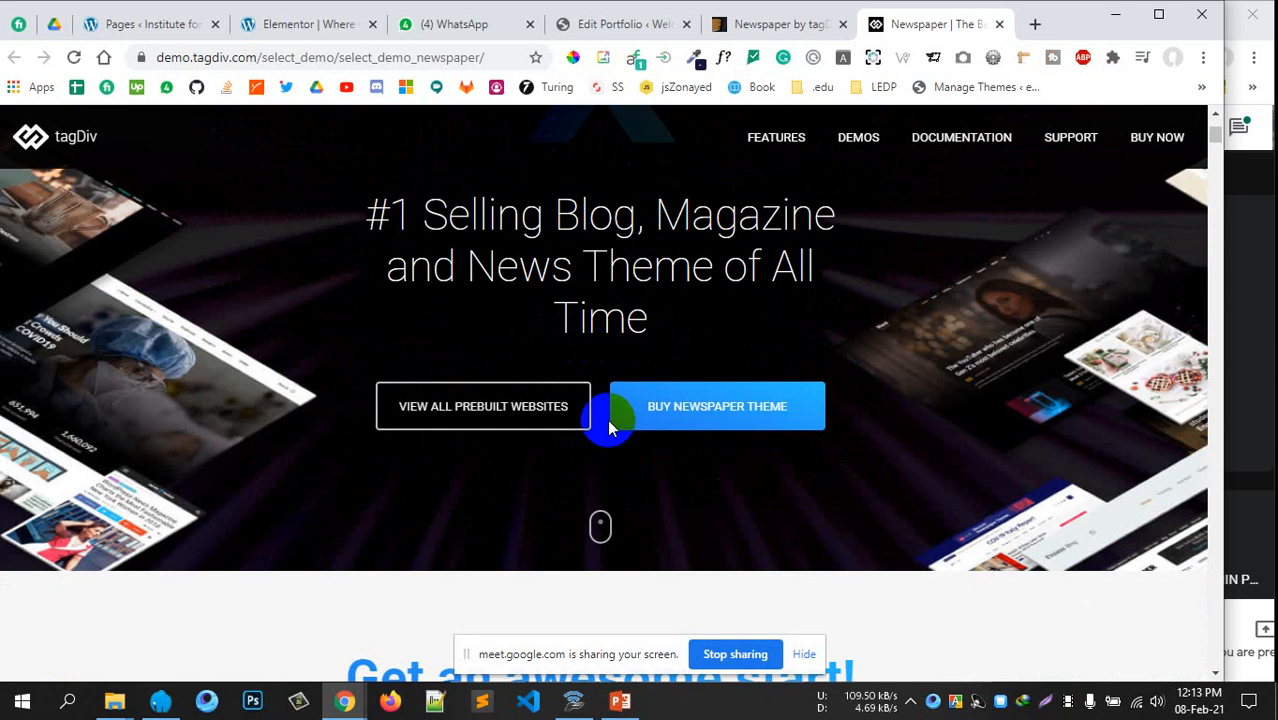
scroll(688, 456, up, 2)
scroll(688, 453, down, 4)
scroll(676, 479, down, 4)
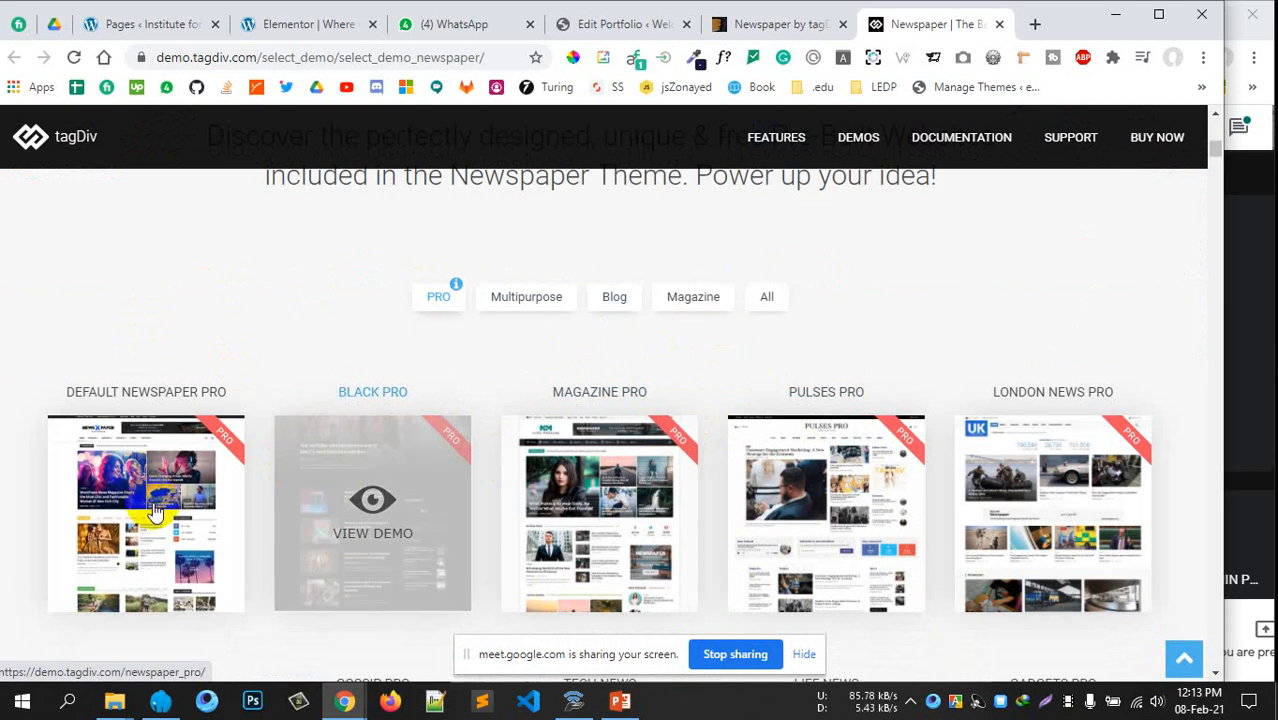
scroll(797, 383, down, 1)
scroll(605, 485, down, 1)
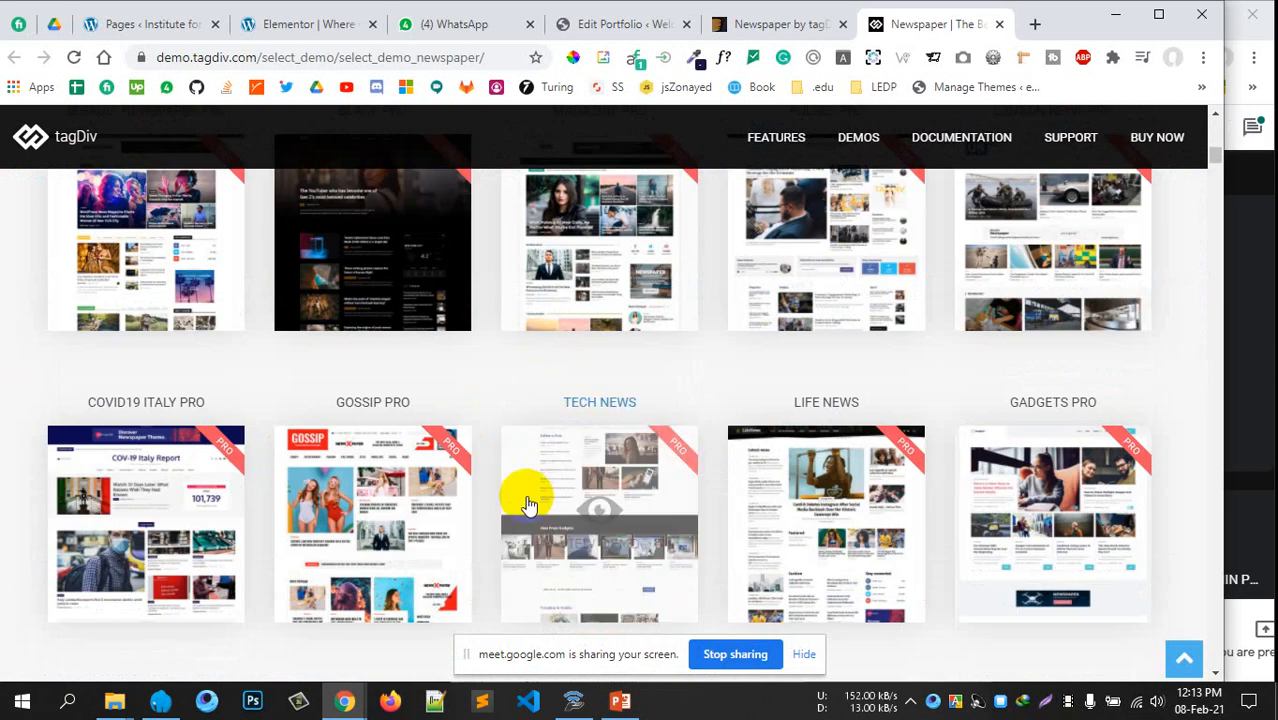
scroll(600, 560, down, 2)
scroll(686, 560, down, 4)
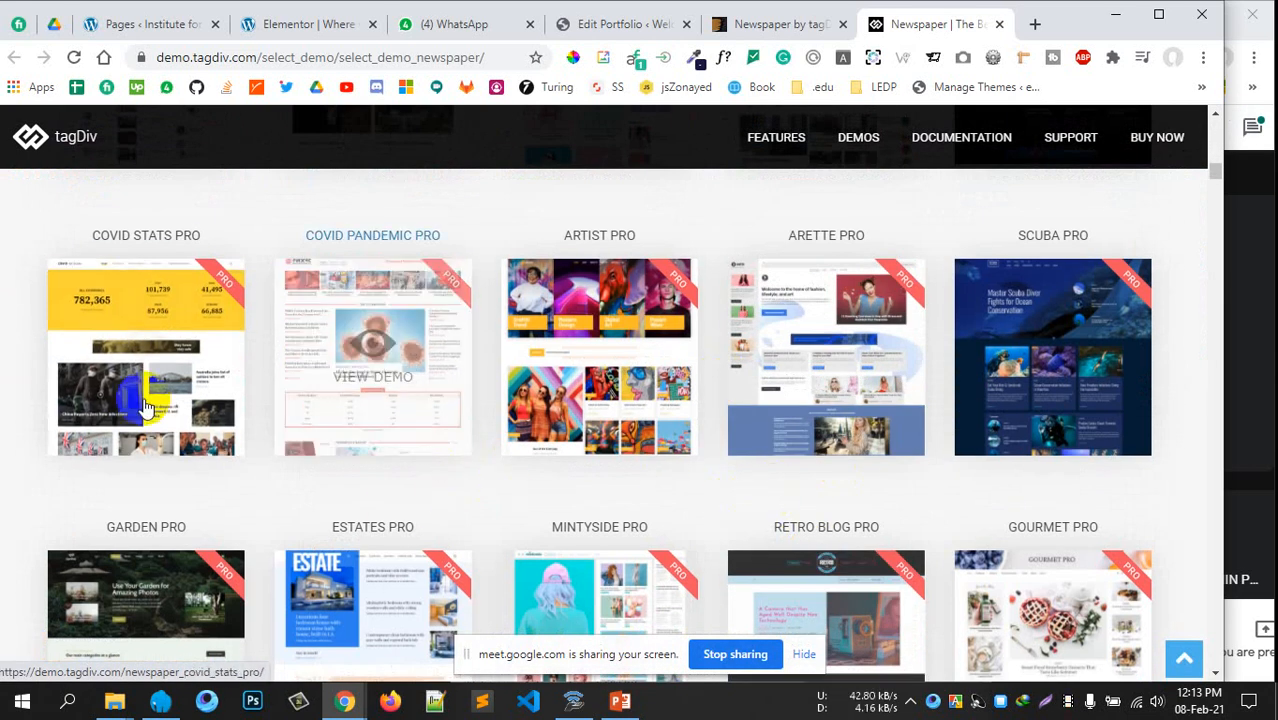
scroll(448, 510, down, 2)
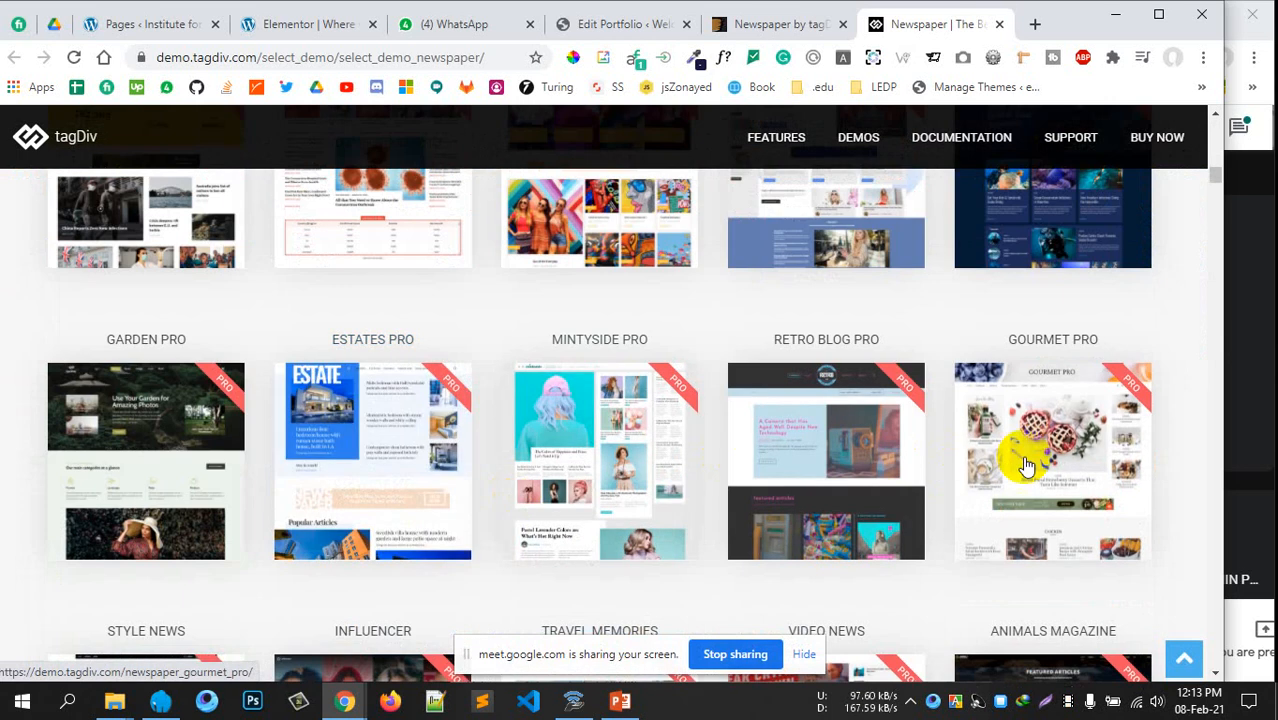
scroll(1013, 452, down, 3)
scroll(870, 480, down, 4)
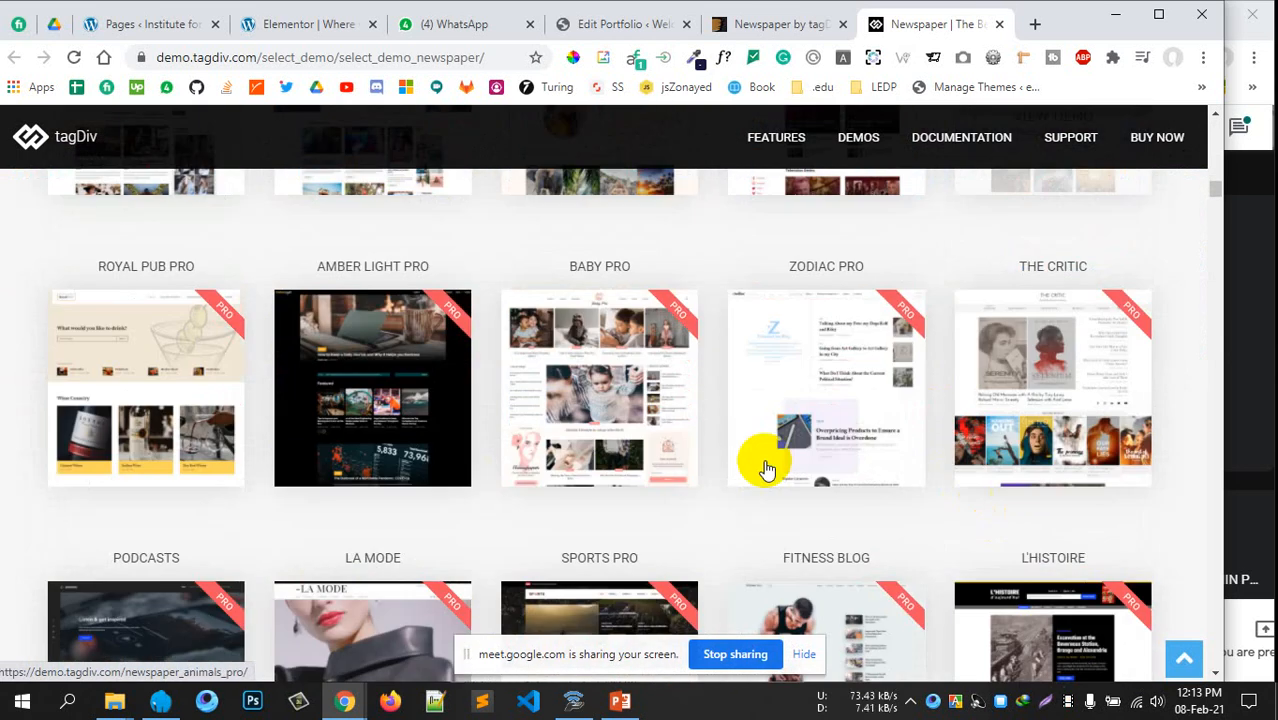
scroll(390, 460, down, 3)
scroll(330, 470, down, 2)
scroll(542, 456, up, 10)
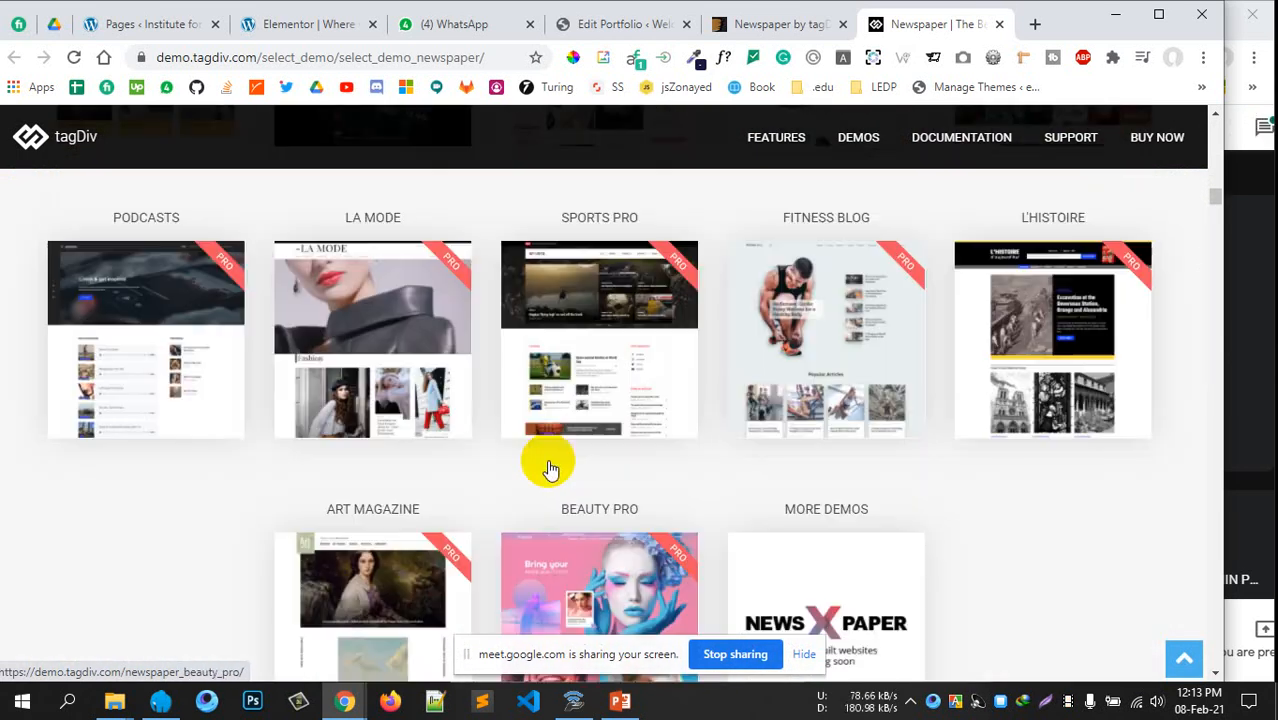
scroll(546, 460, up, 10)
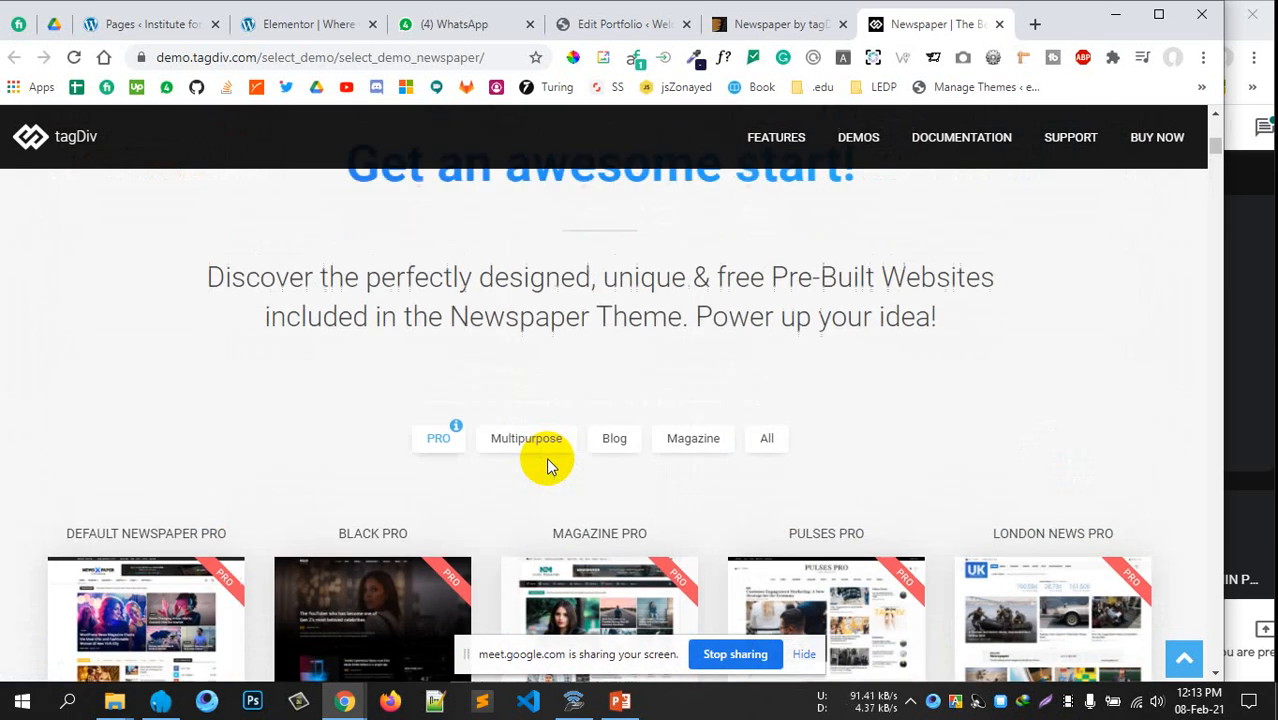
scroll(542, 456, down, 3)
ctrl+click(147, 334)
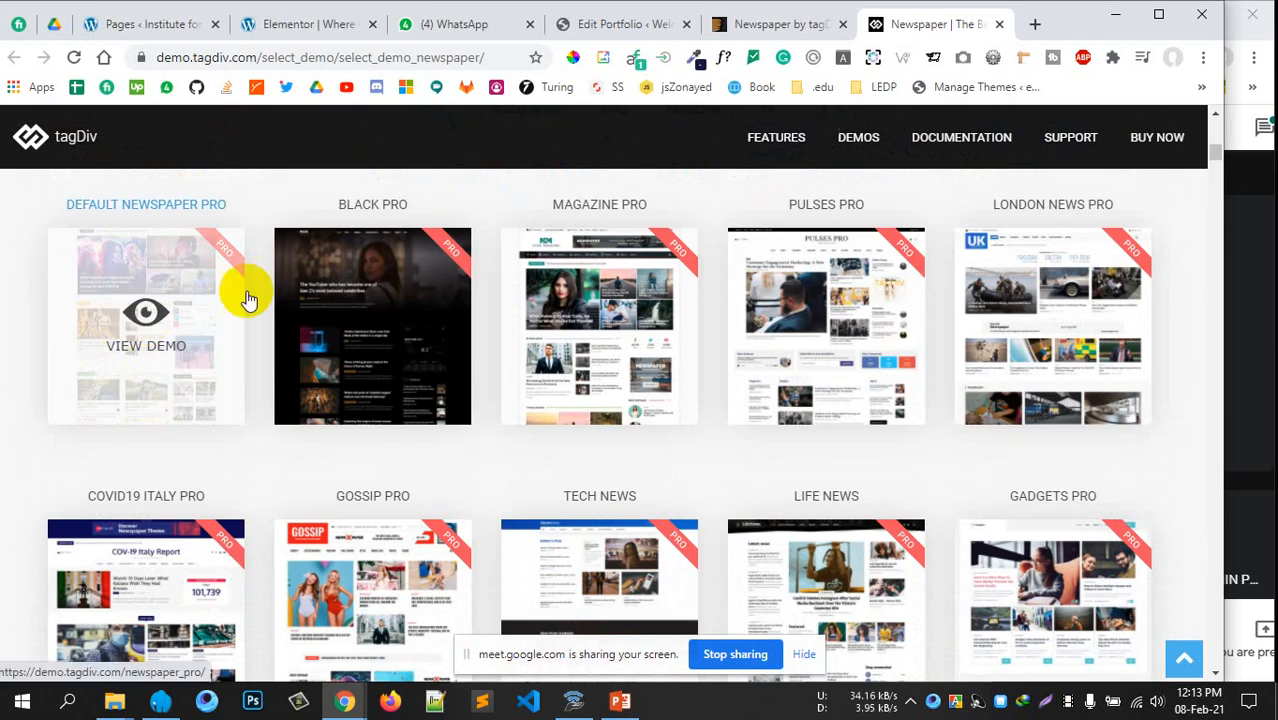
Look through the Default Newspaper Pro demo home page
click(912, 32)
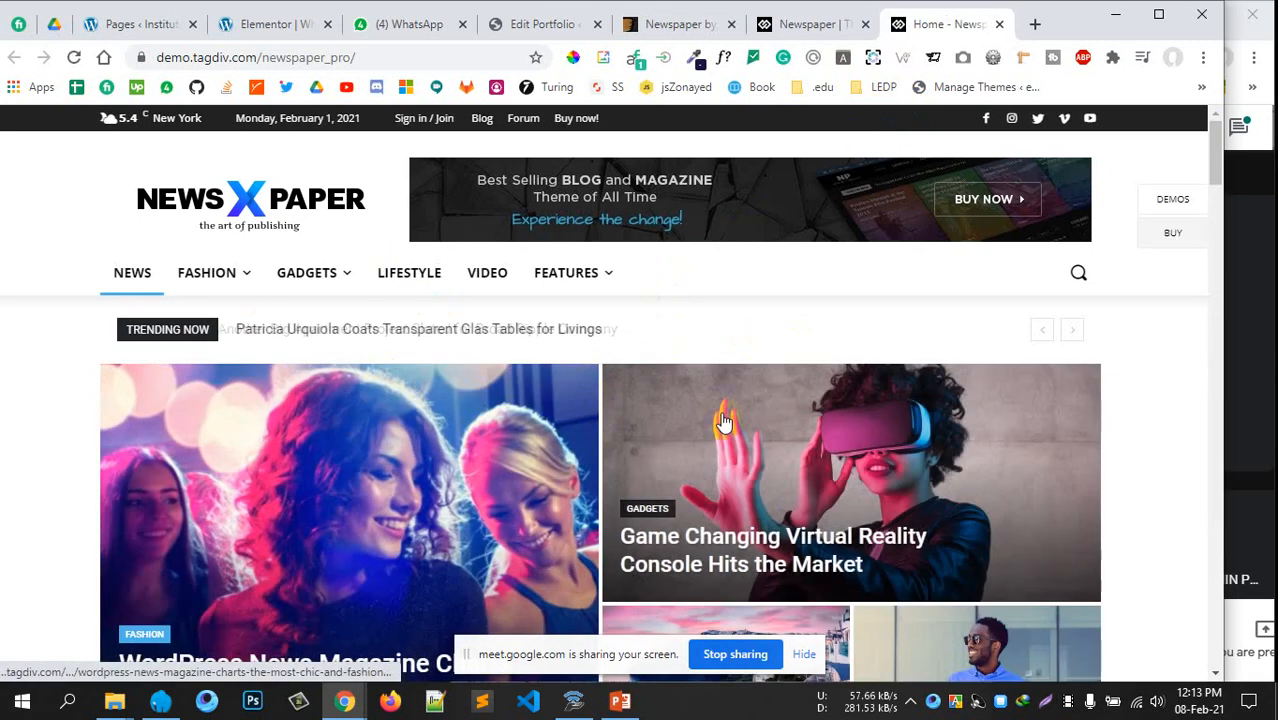
scroll(790, 385, down, 3)
scroll(528, 471, down, 9)
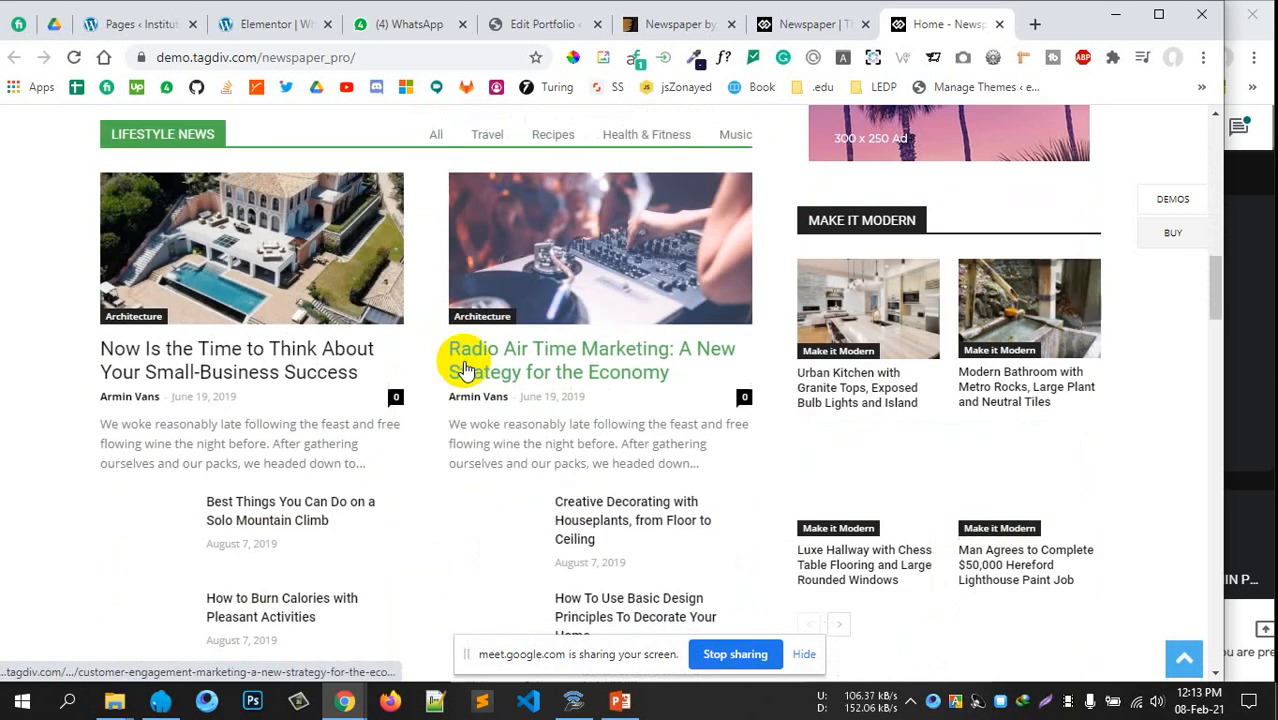
scroll(333, 457, down, 13)
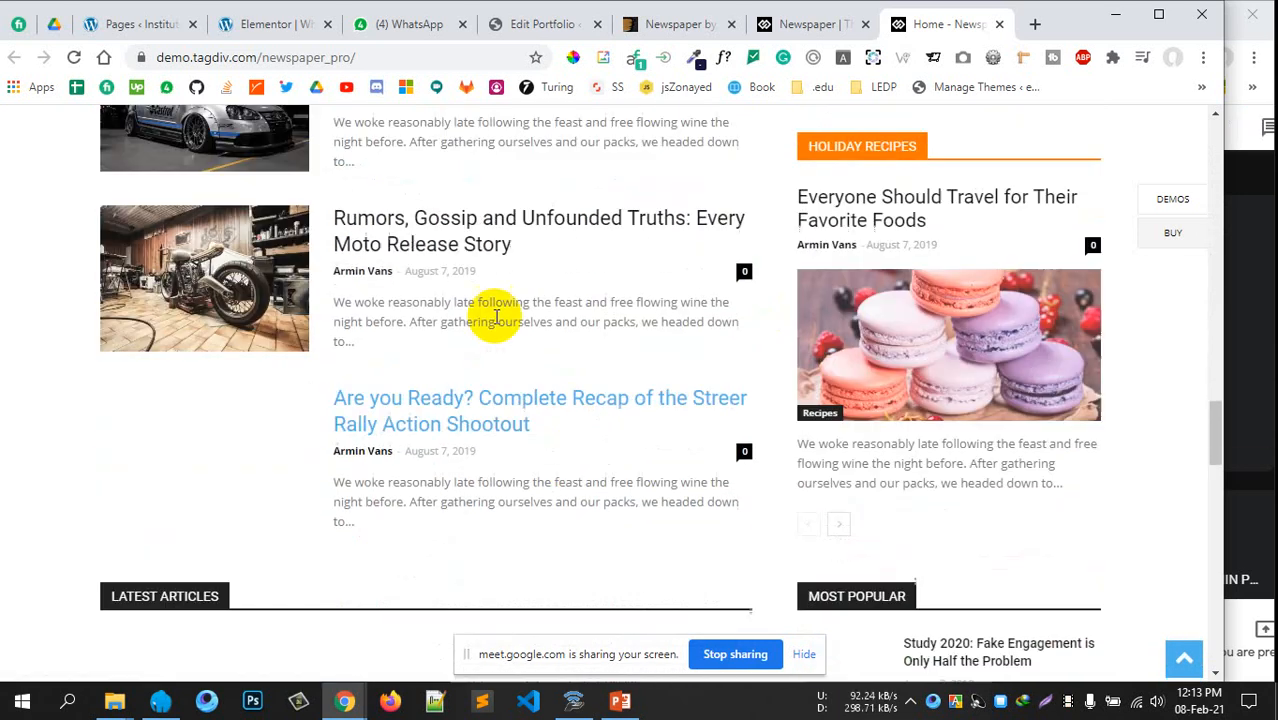
scroll(627, 403, down, 15)
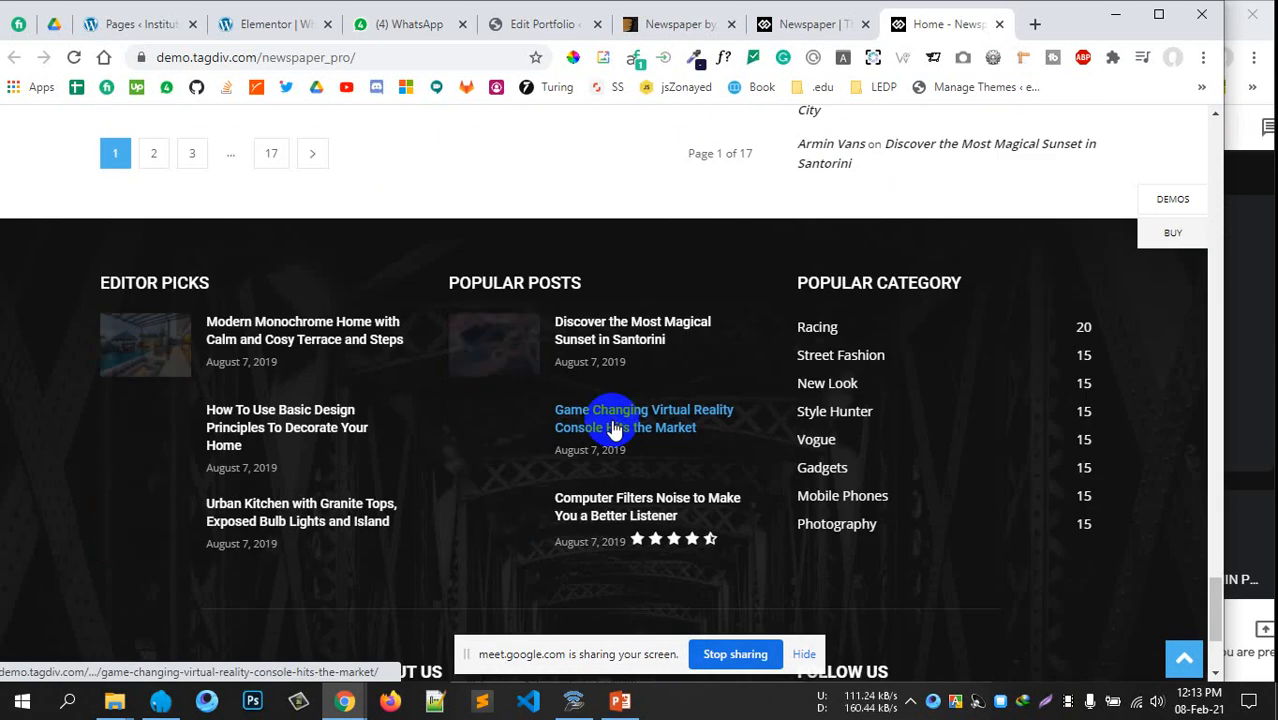
scroll(491, 470, down, 2)
scroll(485, 458, up, 15)
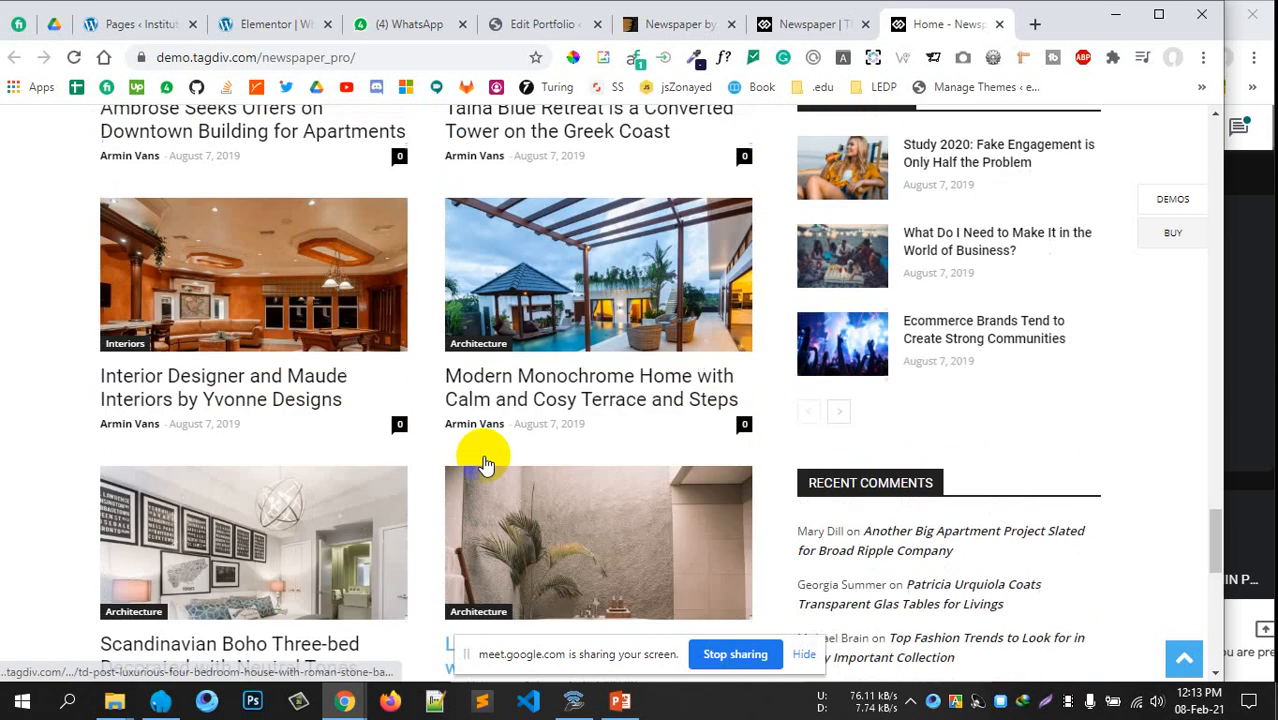
scroll(483, 462, up, 15)
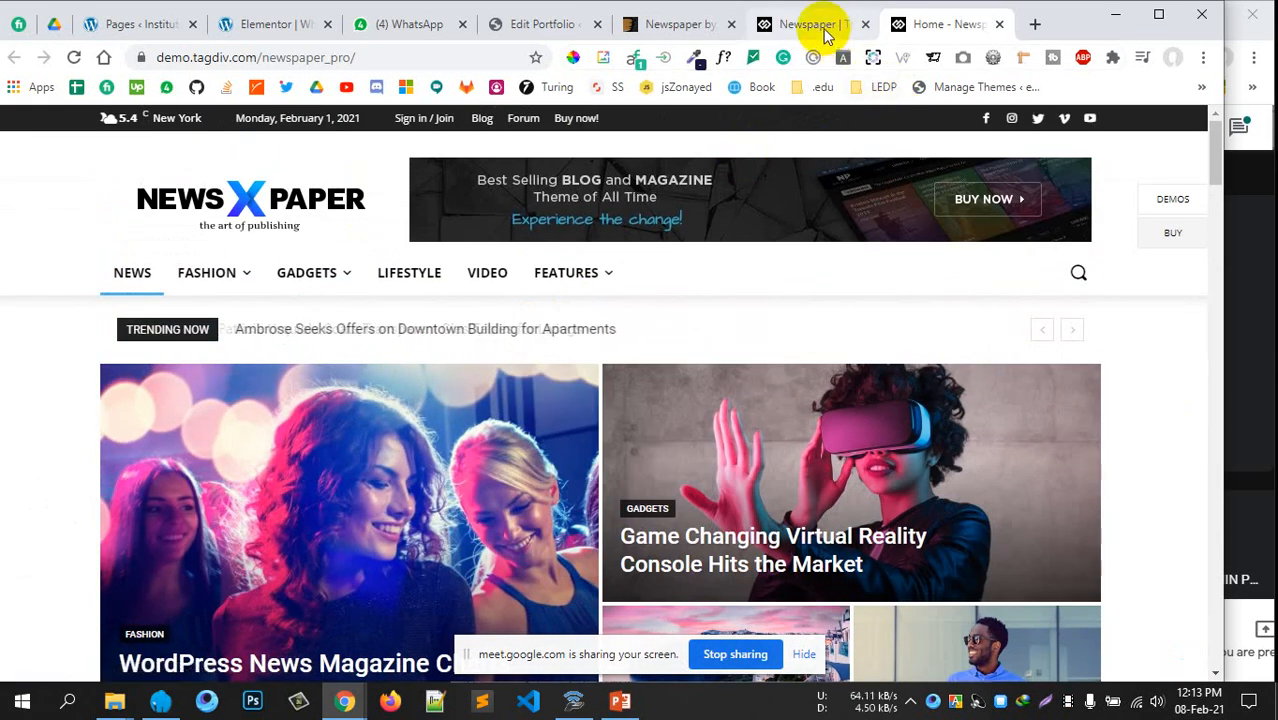
Close the demo home page, demo-selection and ThemeForest Newspaper tabs
click(815, 24)
click(999, 24)
click(998, 25)
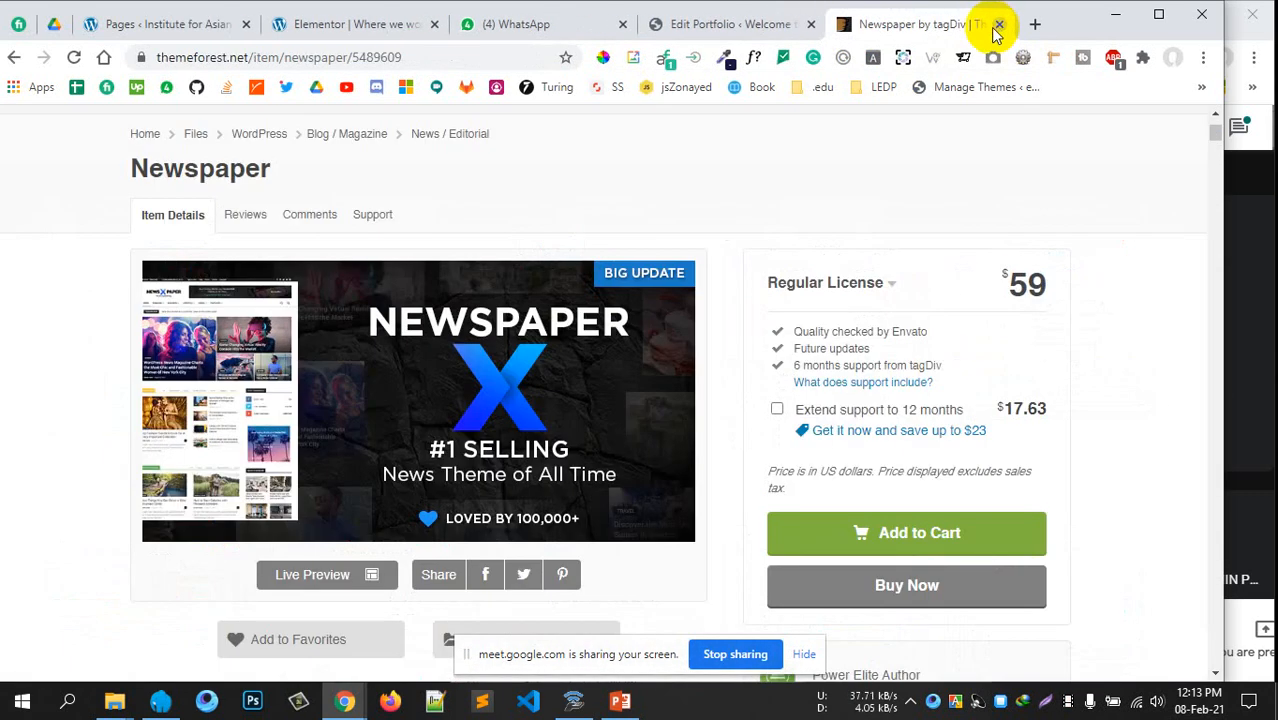
click(999, 24)
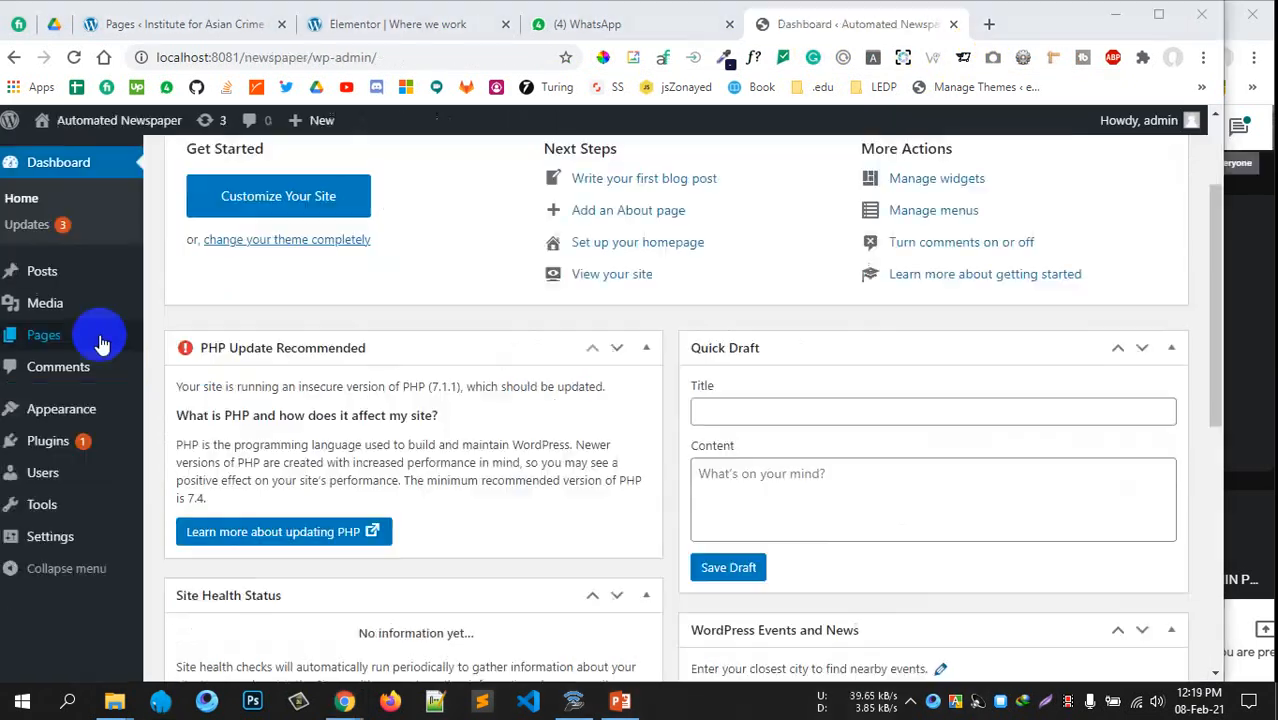
scroll(100, 343, up, 2)
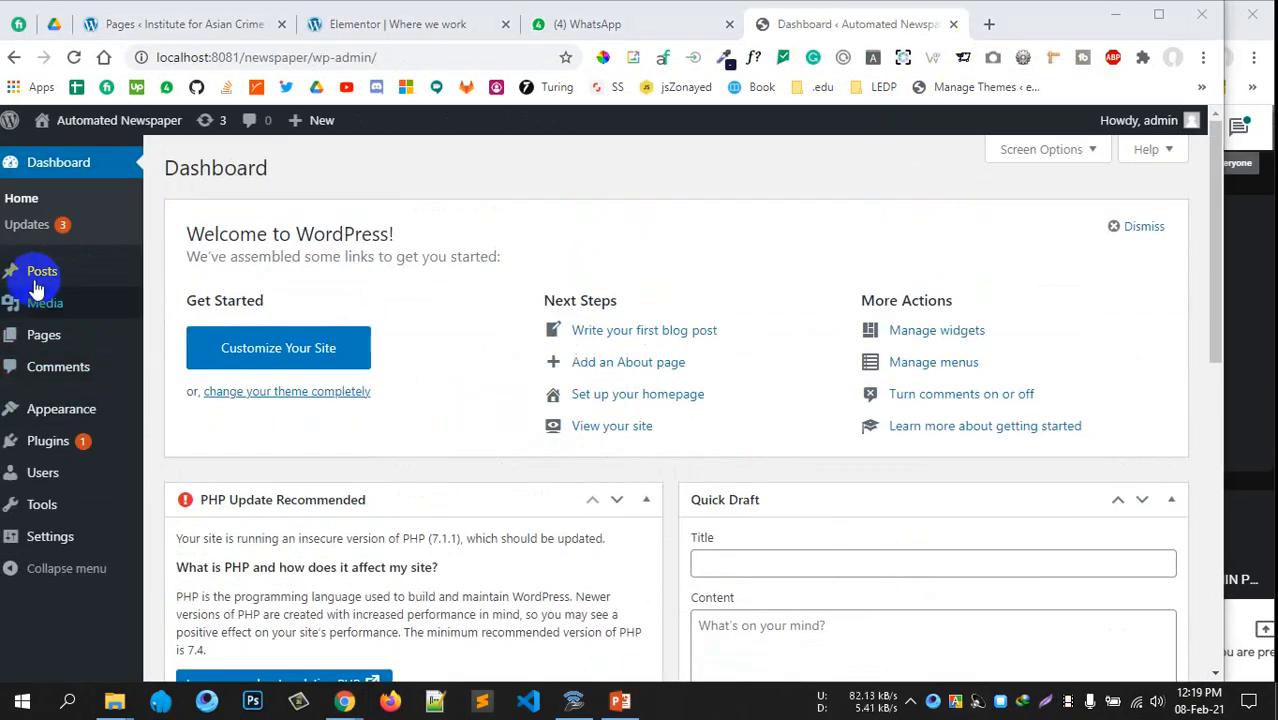
Go to Appearance > Themes > Add New and show the Upload Theme area
mouse_move(62, 332)
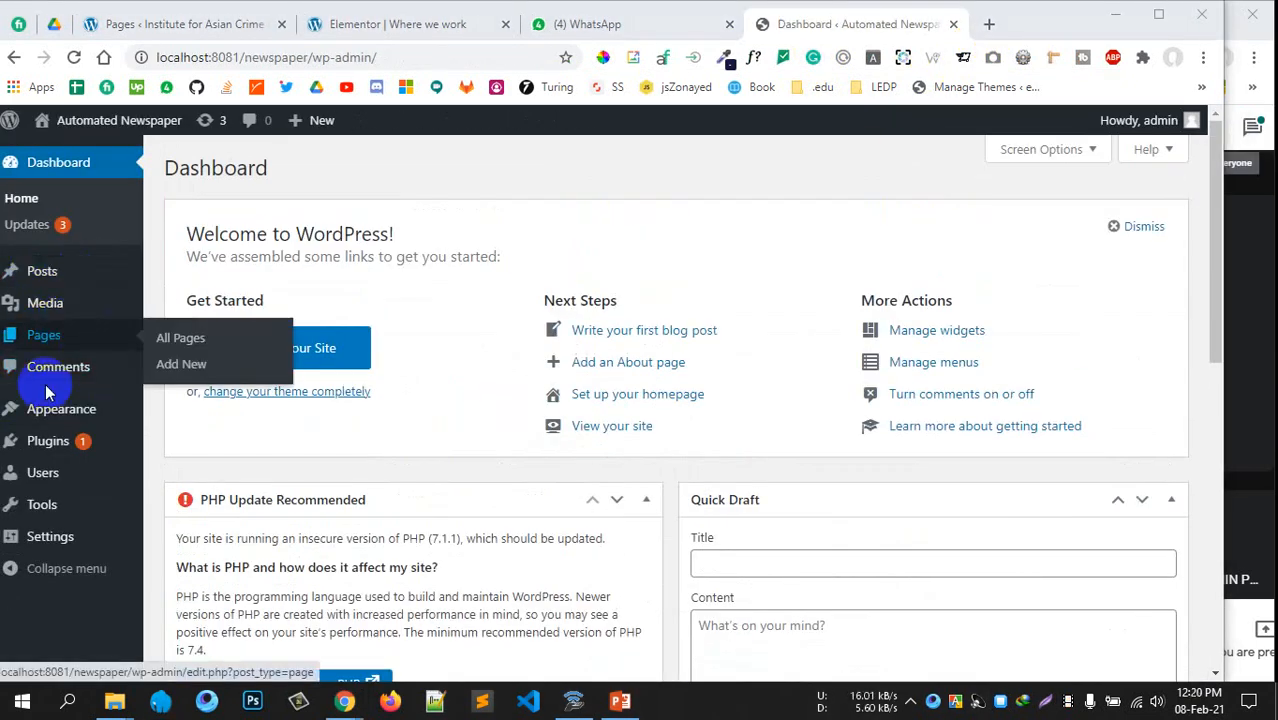
mouse_move(56, 424)
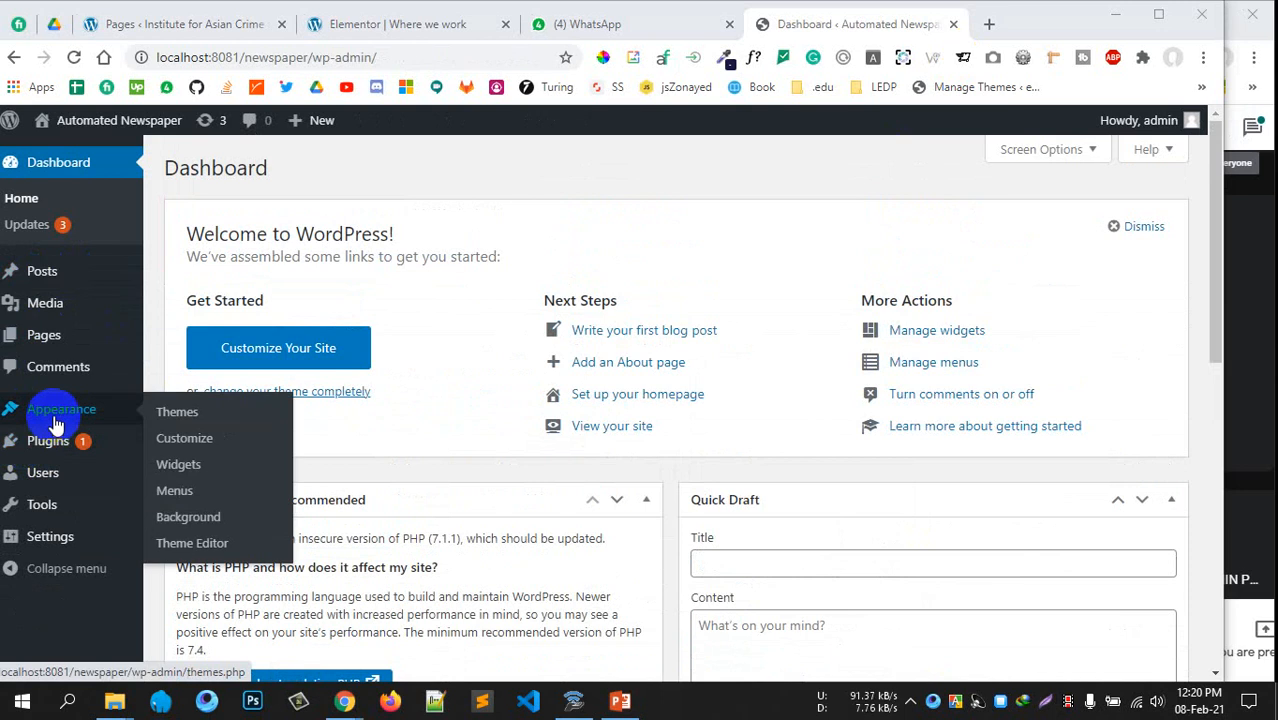
click(177, 411)
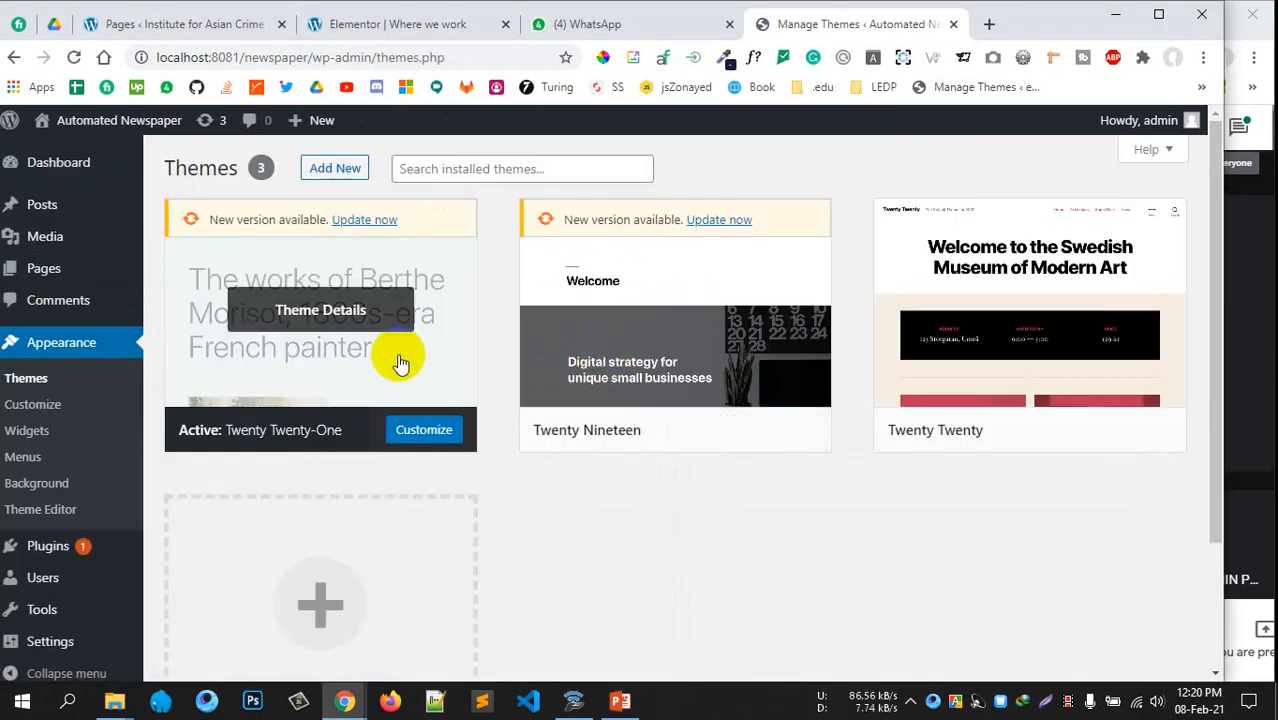
click(334, 168)
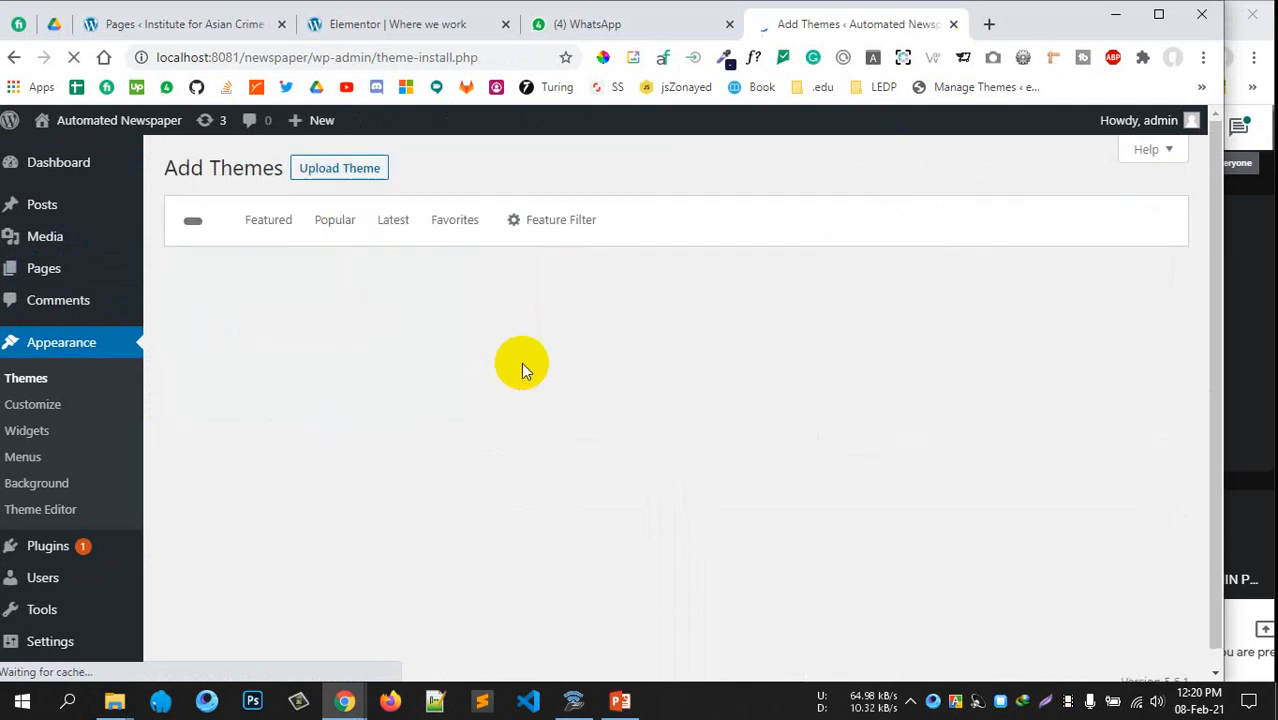
click(341, 169)
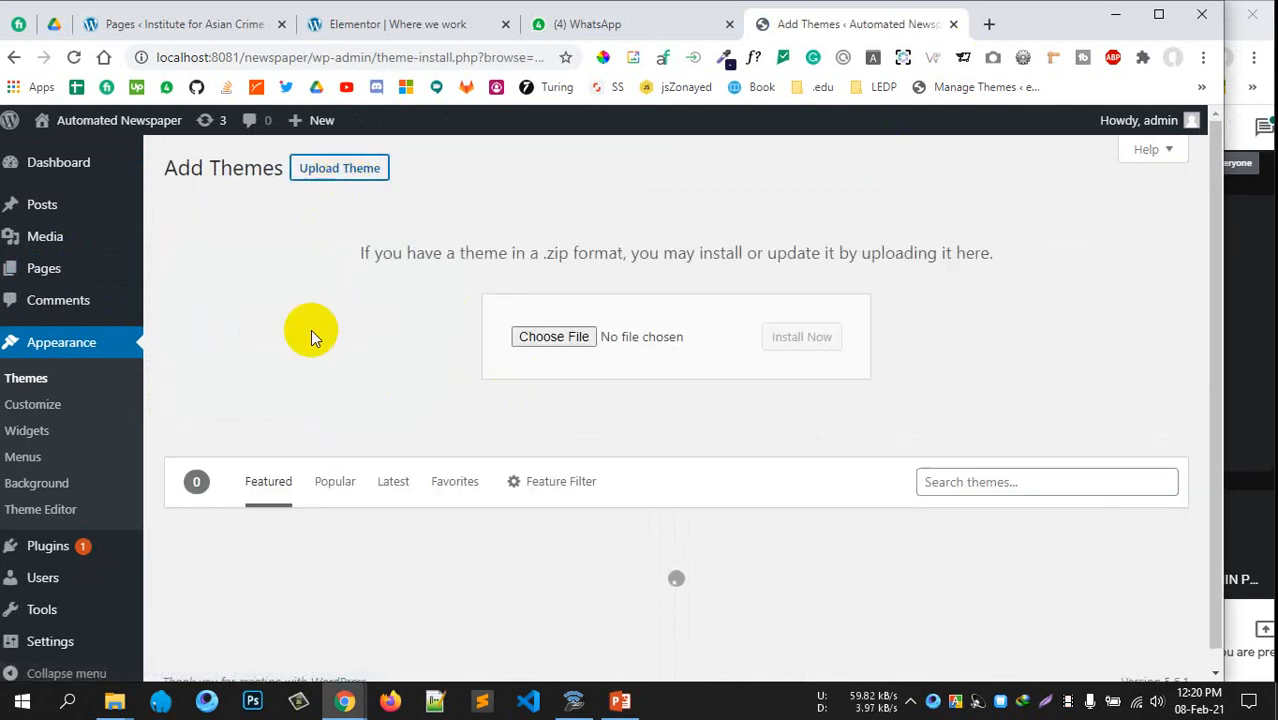
Drag Newspaper.zip from the weadown.com_newspaper folder onto the upload field and install it
mouse_move(133, 693)
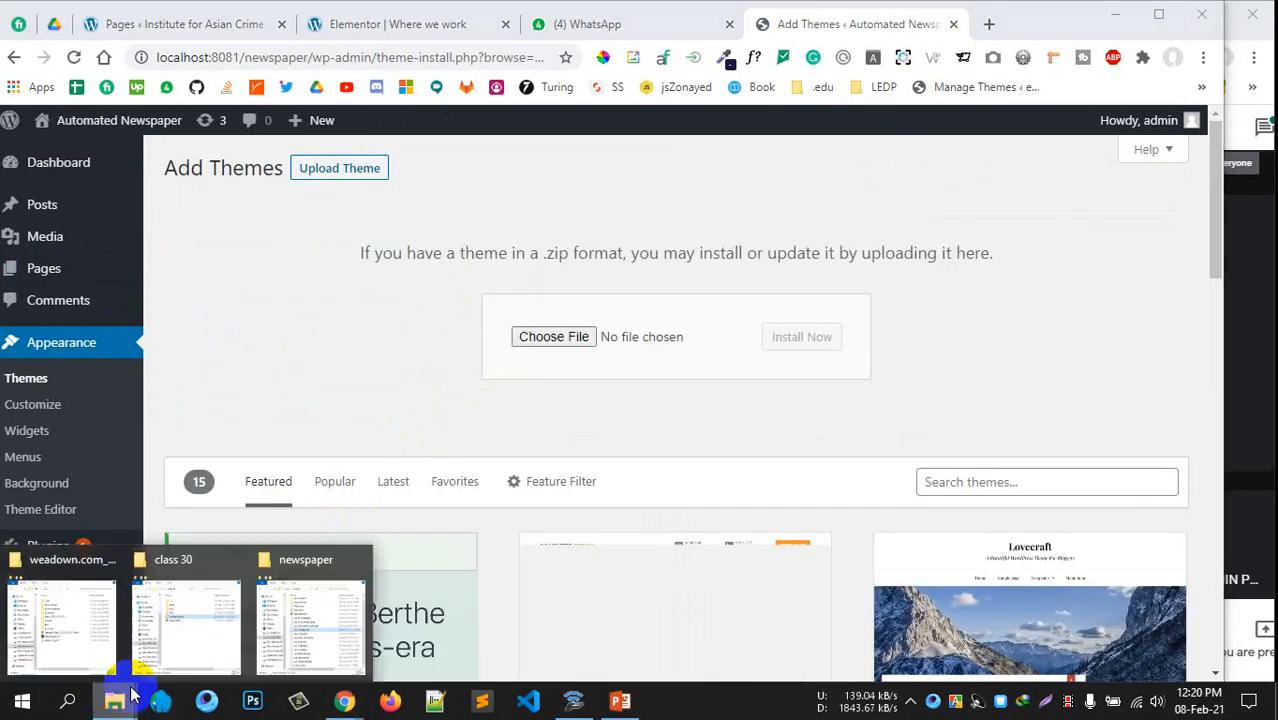
click(319, 598)
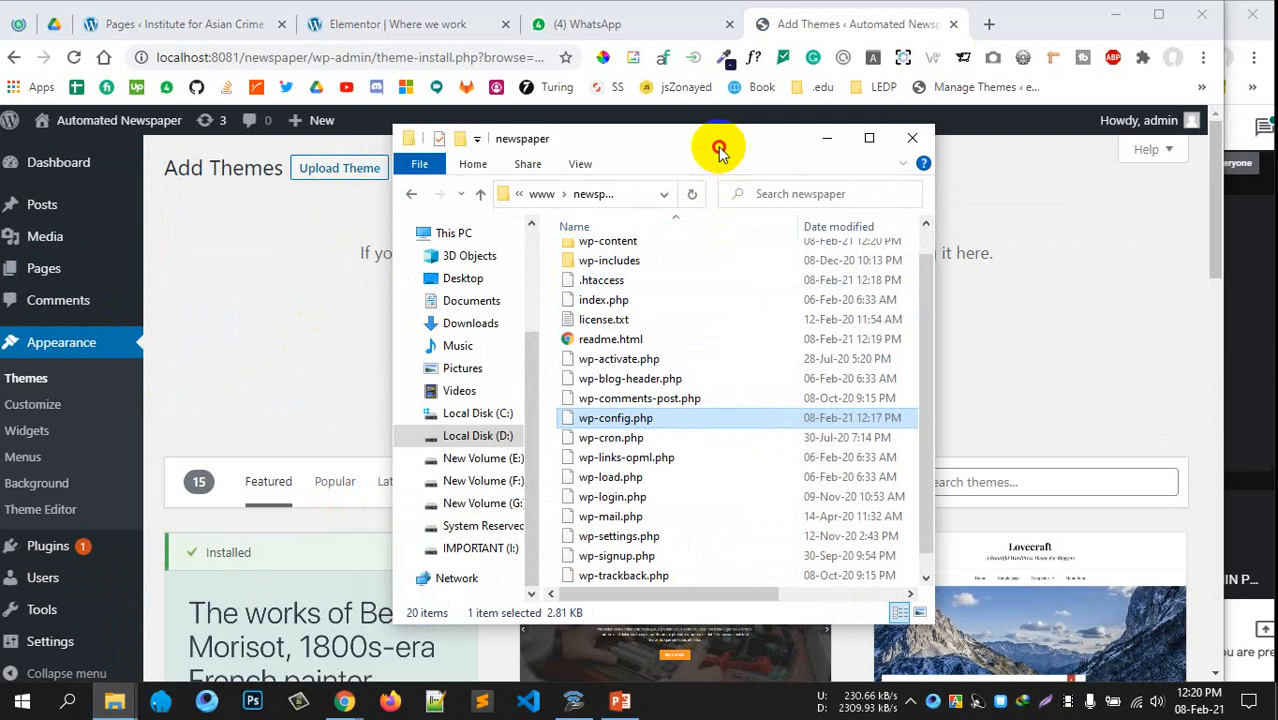
drag(720, 150, 871, 150)
click(1063, 140)
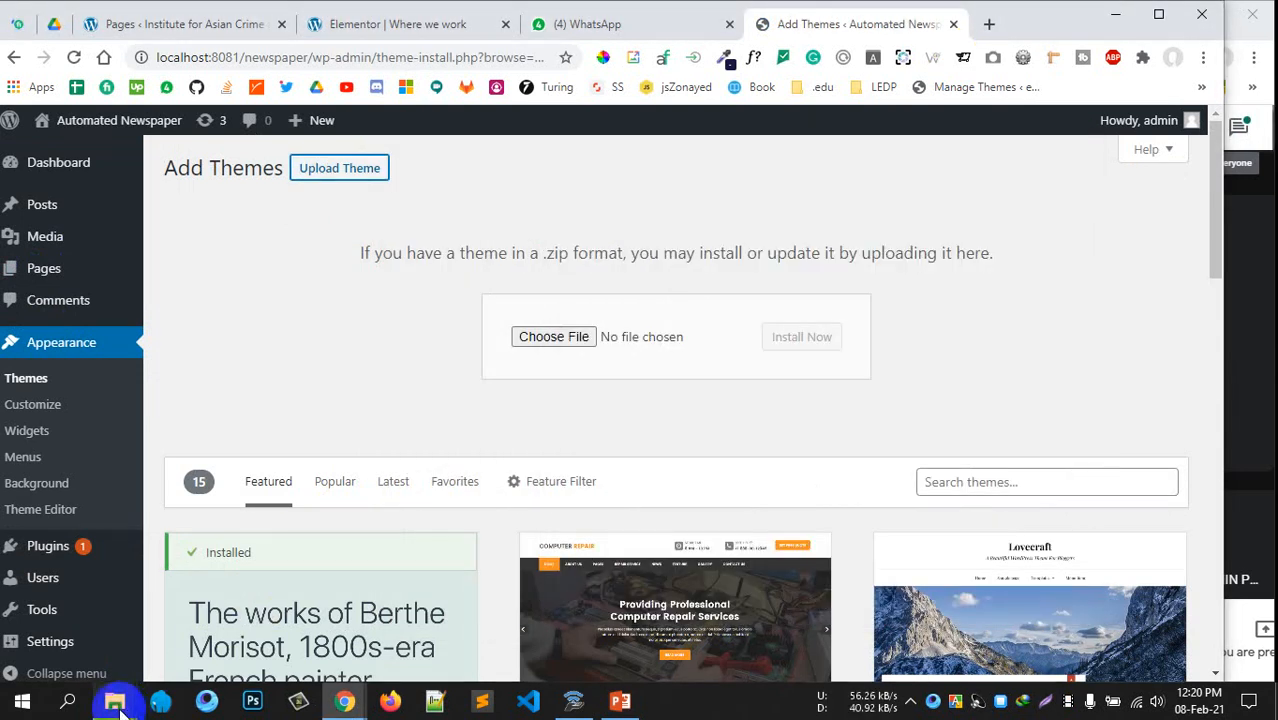
mouse_move(114, 700)
click(40, 620)
drag(745, 385, 1145, 177)
click(1130, 456)
drag(1118, 460, 588, 340)
click(800, 340)
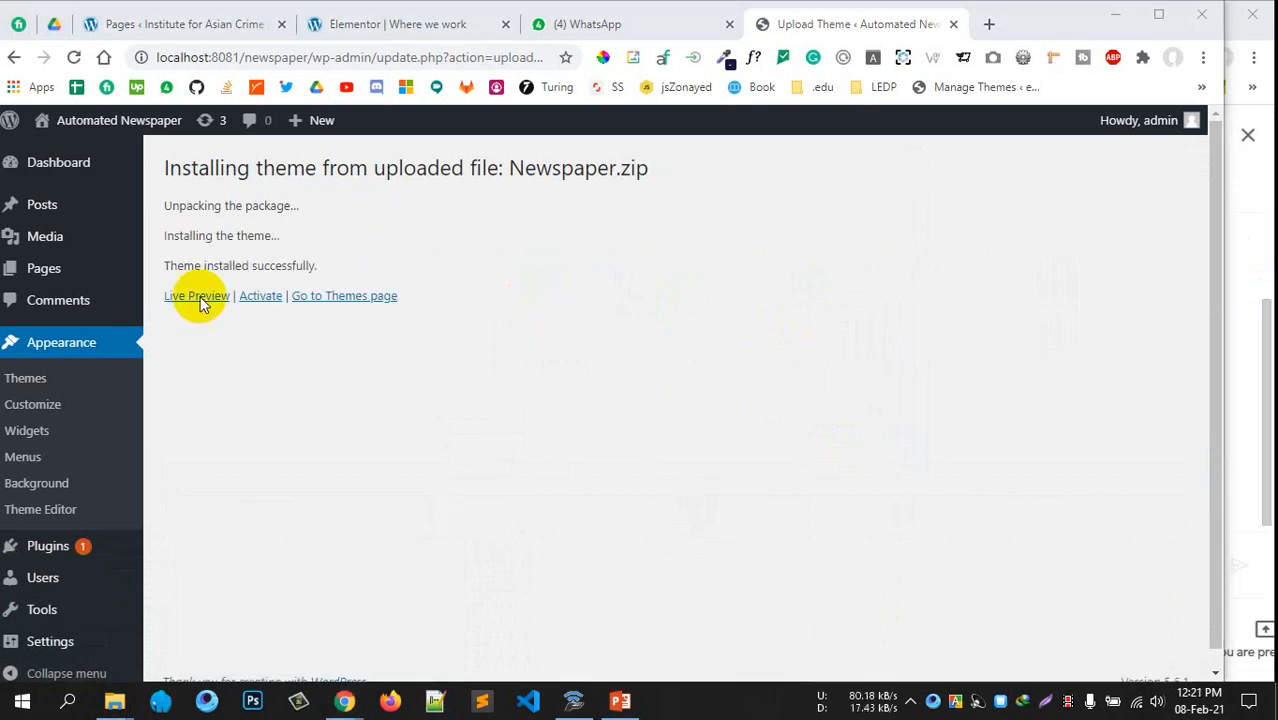
Activate the Newspaper theme and check PHP Version and Max Input Vars in System Status
click(255, 300)
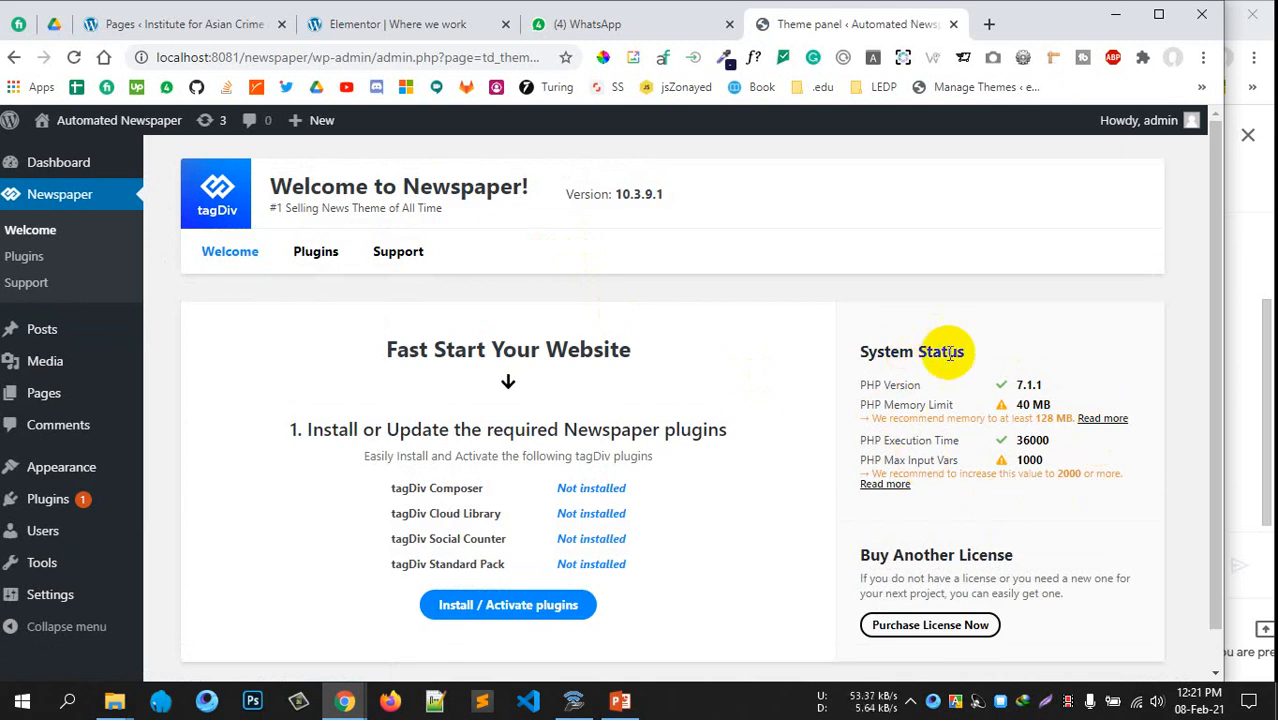
drag(884, 384, 940, 384)
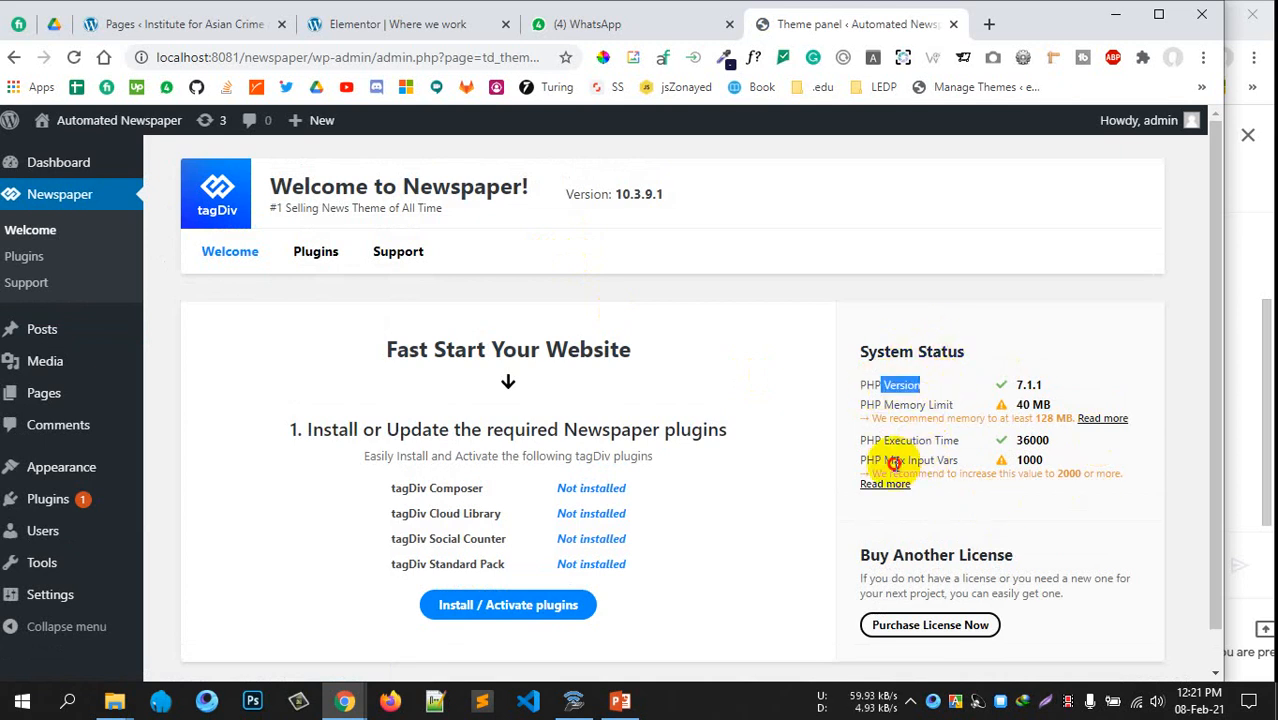
click(893, 463)
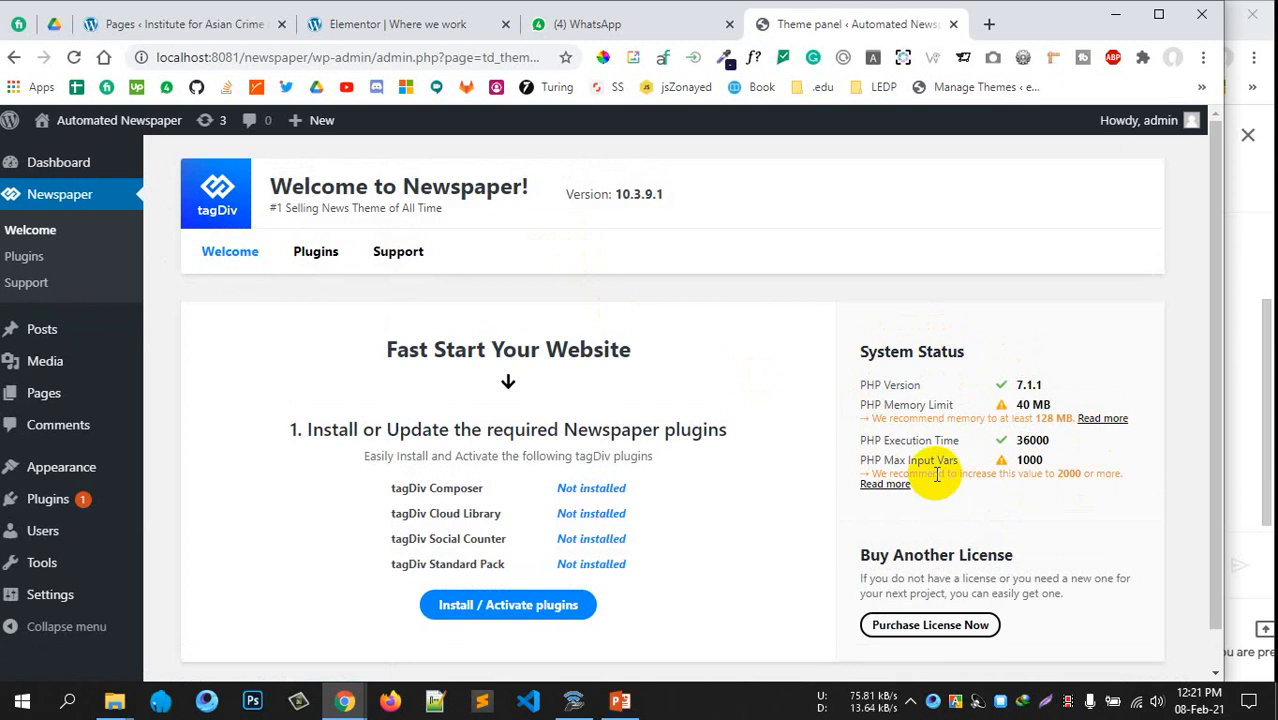
drag(867, 390, 920, 387)
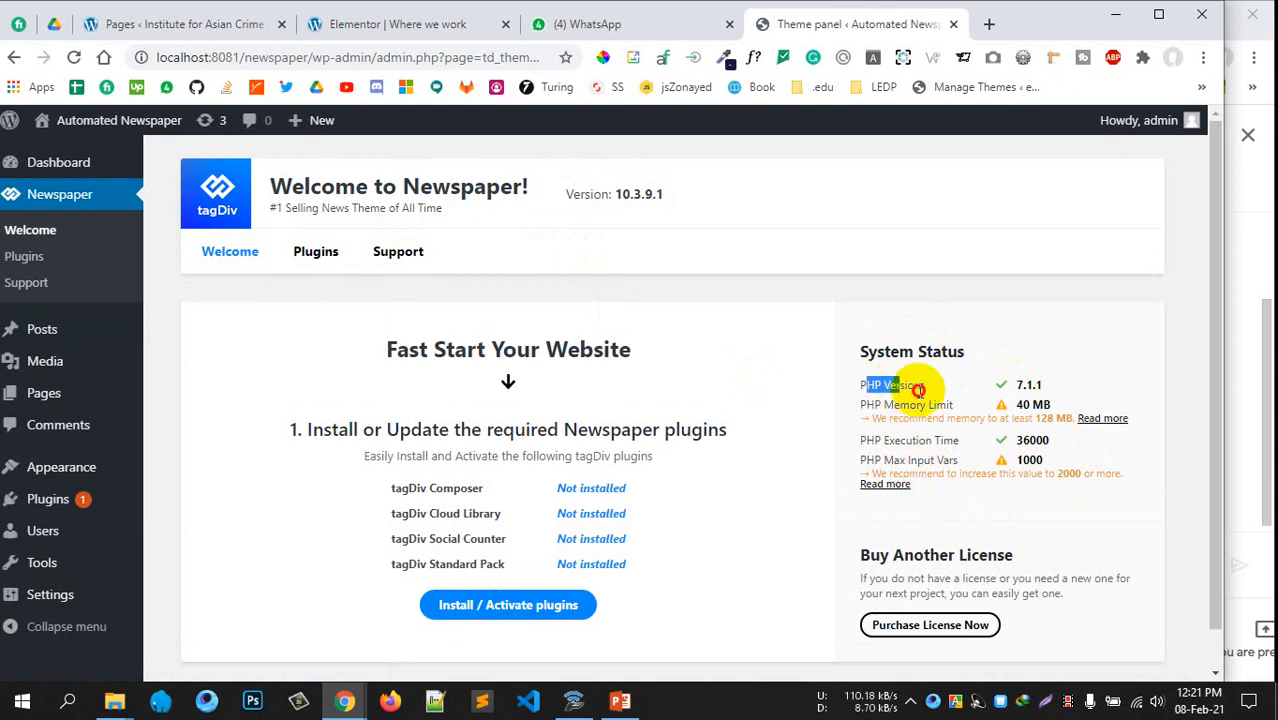
click(1020, 380)
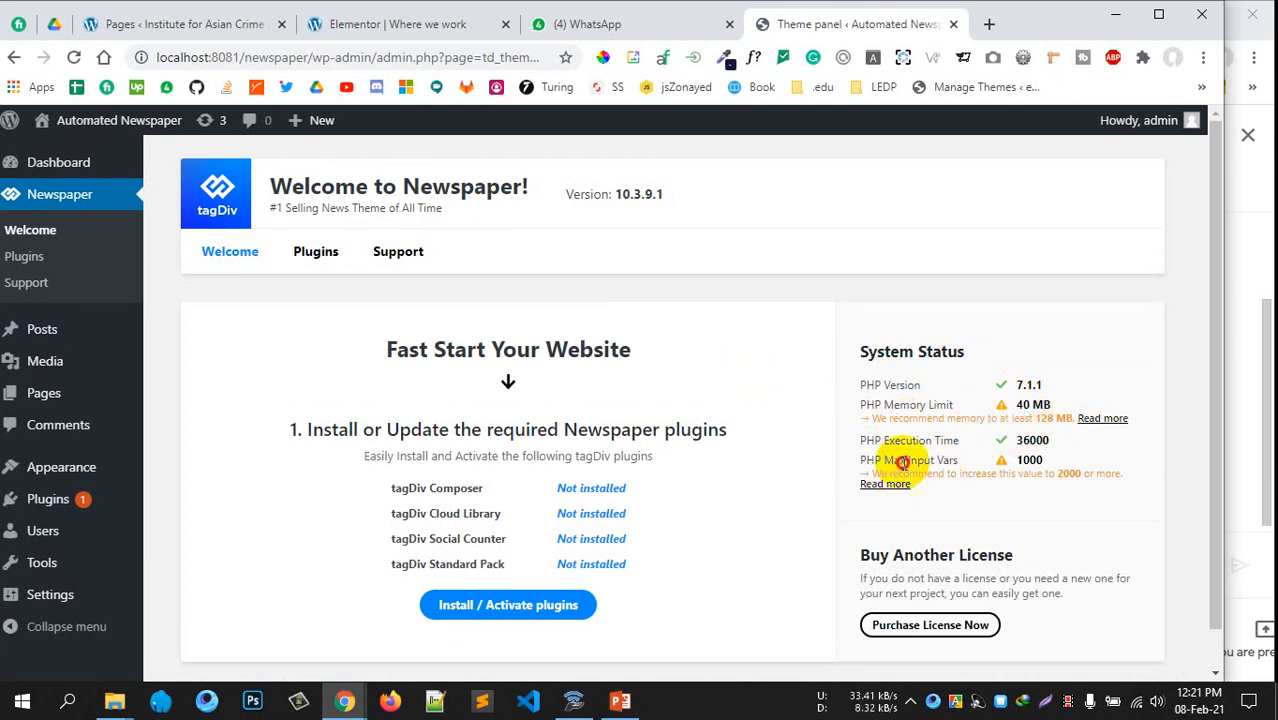
drag(902, 462, 1080, 472)
click(872, 435)
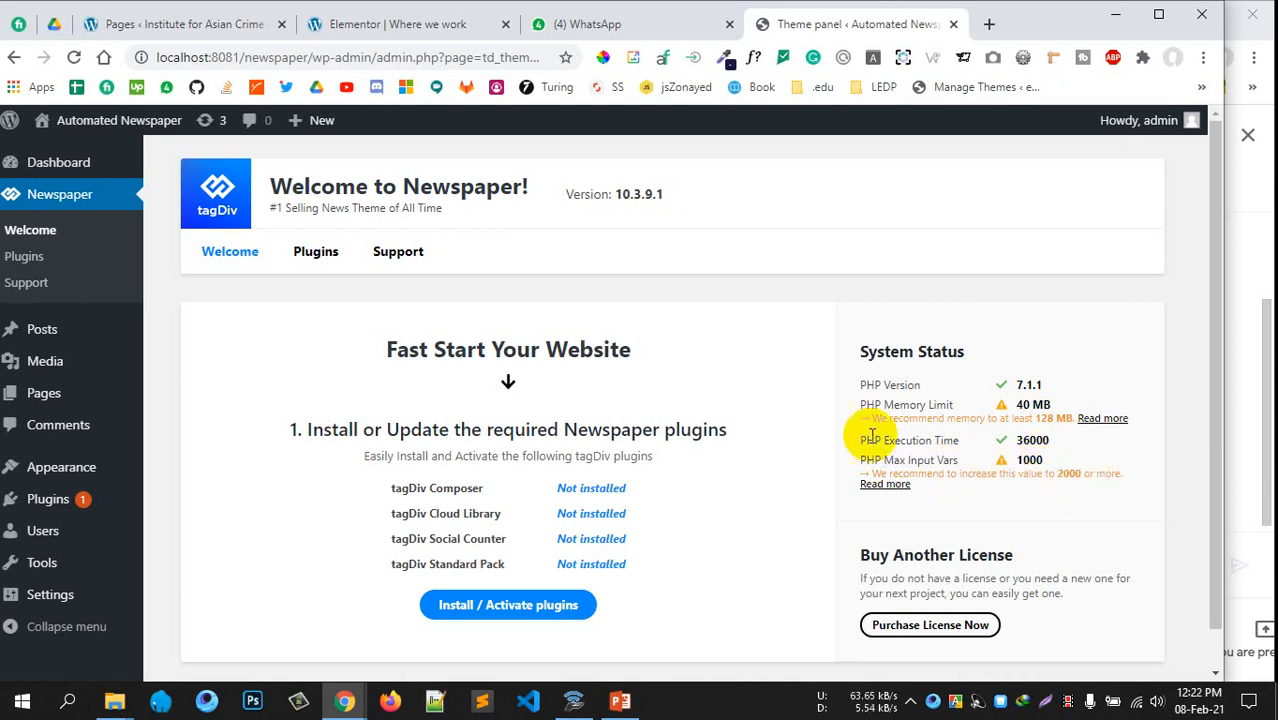
key(alt+Tab)
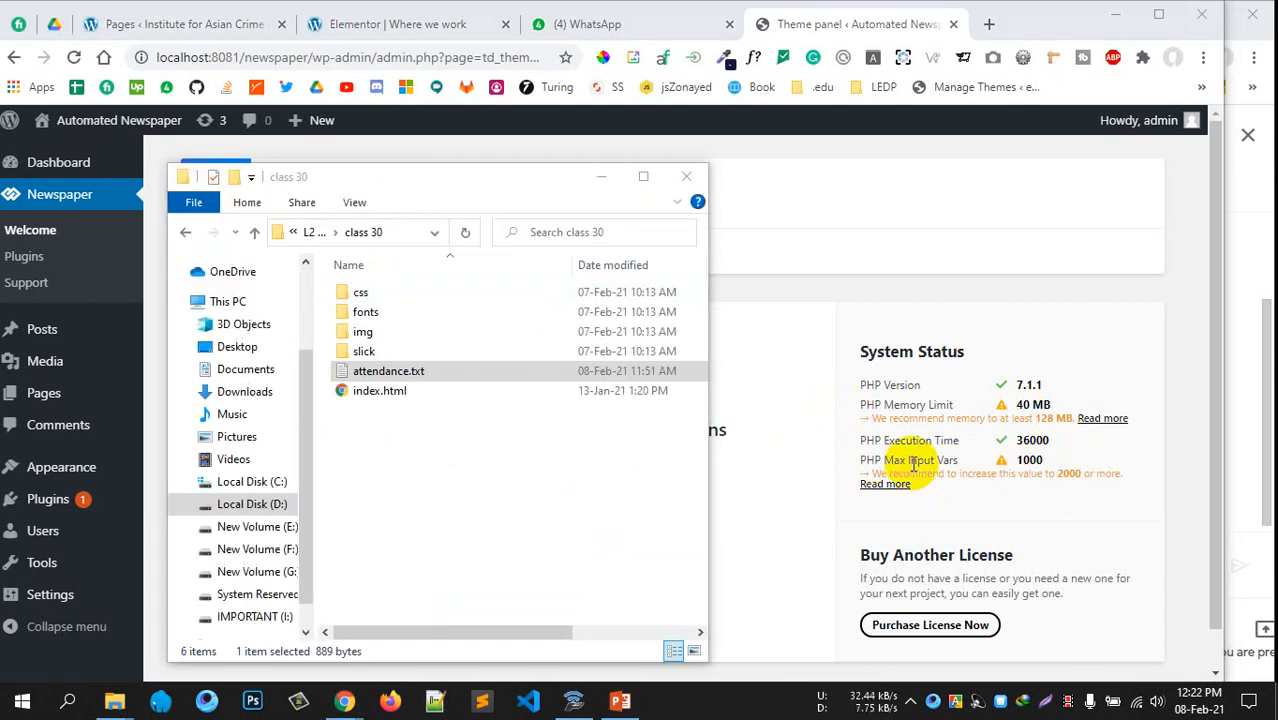
Note the advice to raise Max Input Vars to 2000 and close the download folder
key(alt+Tab)
drag(927, 473, 1063, 473)
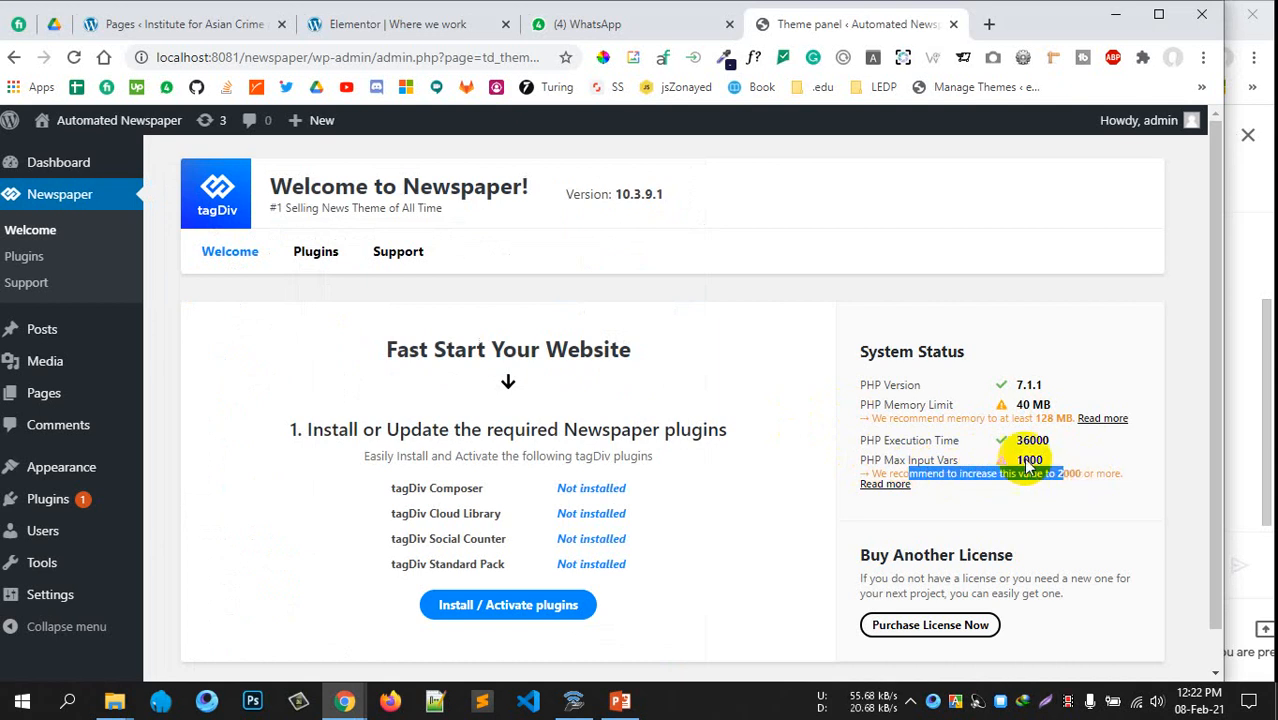
mouse_move(140, 708)
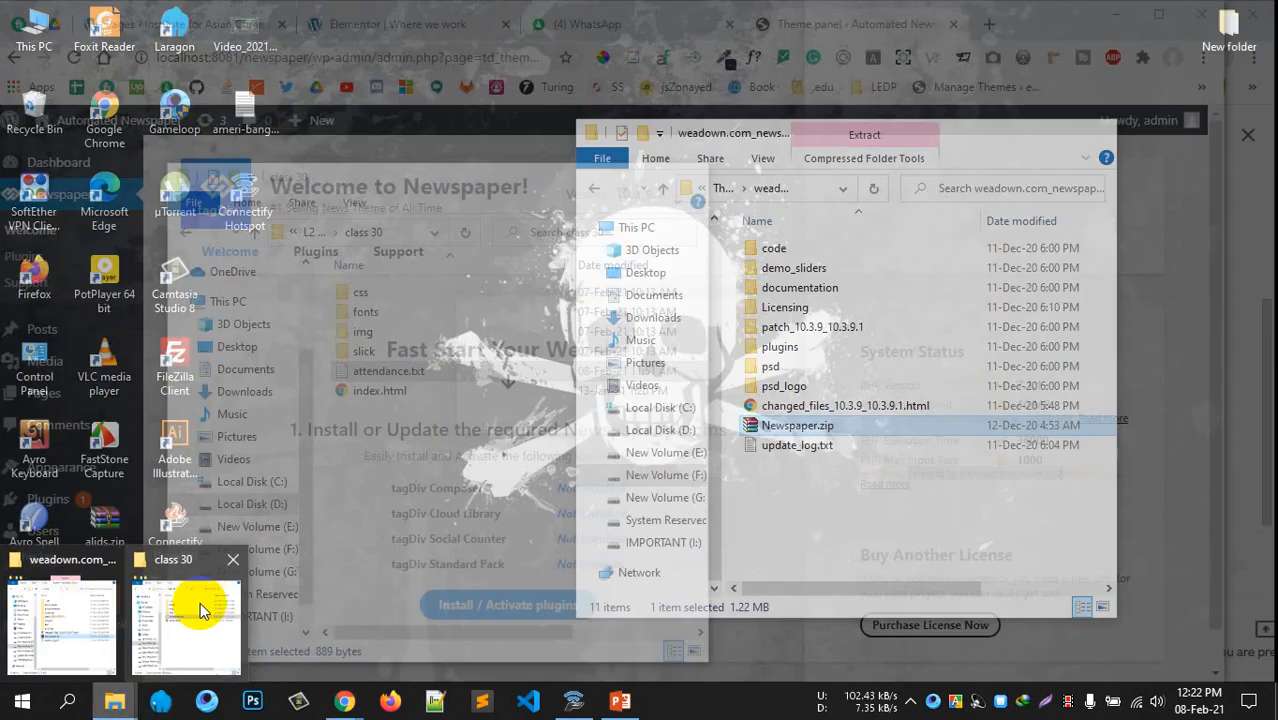
click(187, 608)
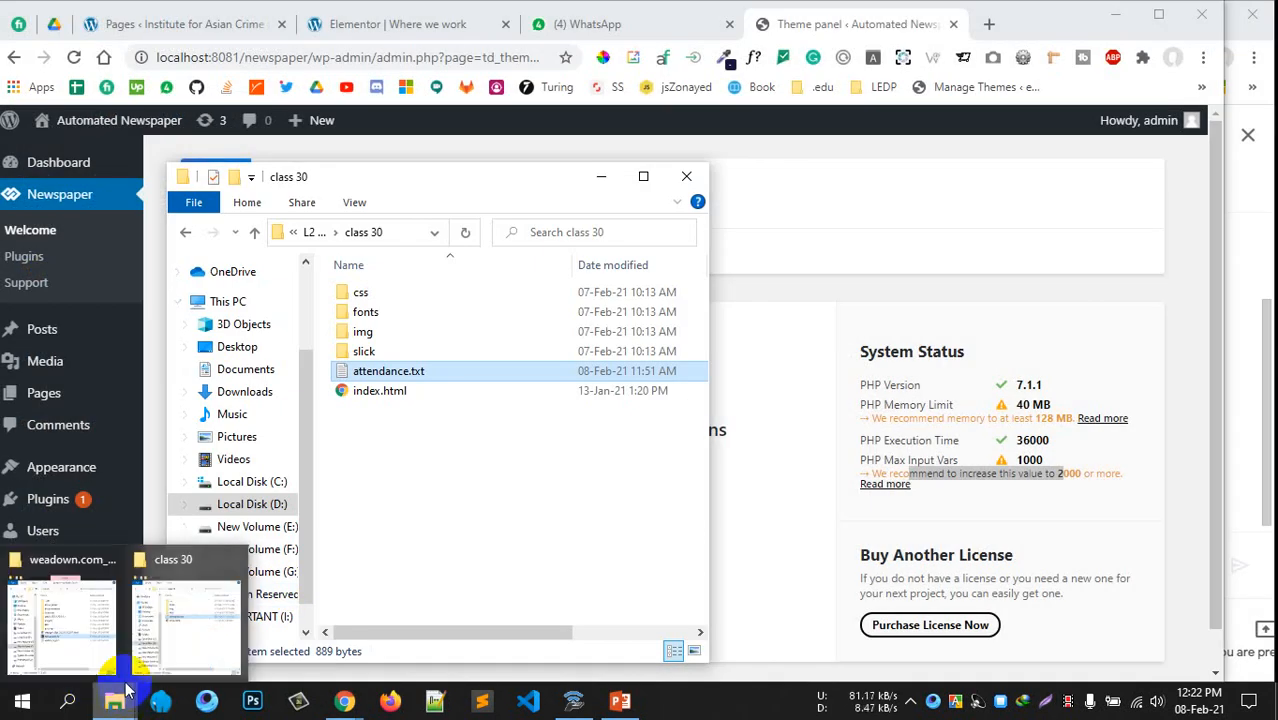
click(110, 557)
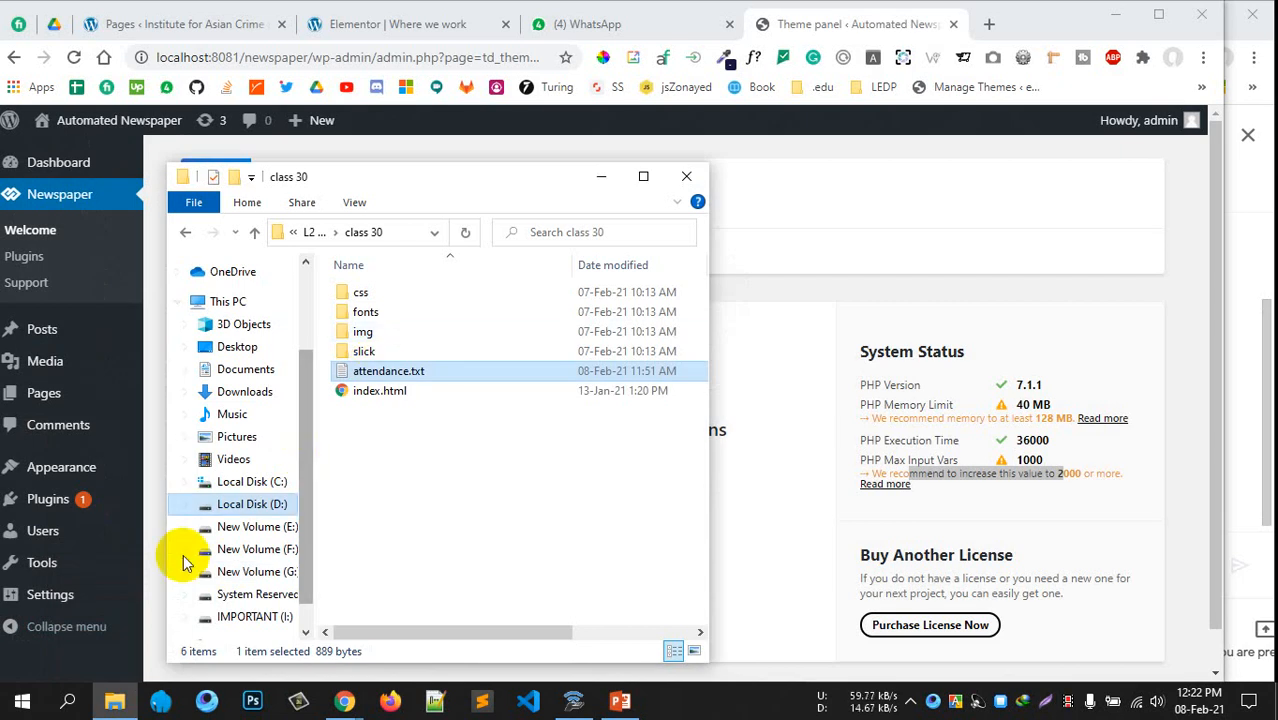
Navigate File Explorer to D:\laragon\www\newspaper
scroll(232, 518, down, 1)
click(262, 515)
click(258, 497)
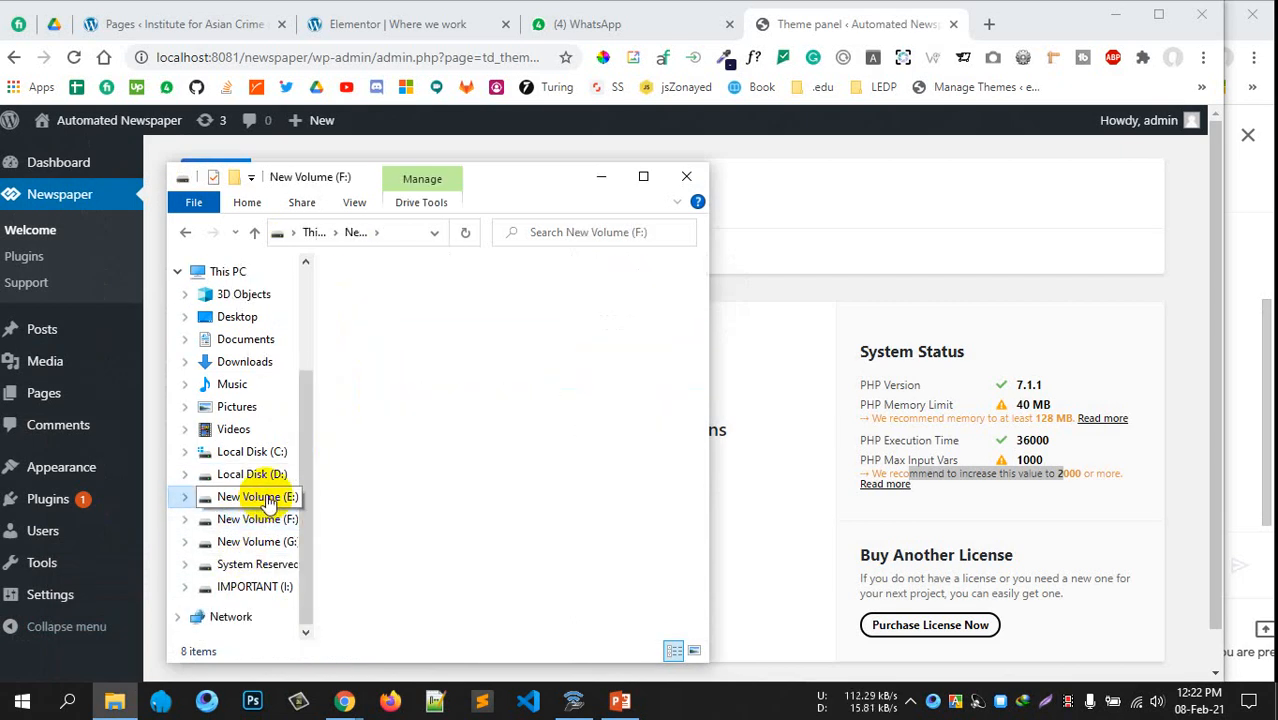
click(252, 474)
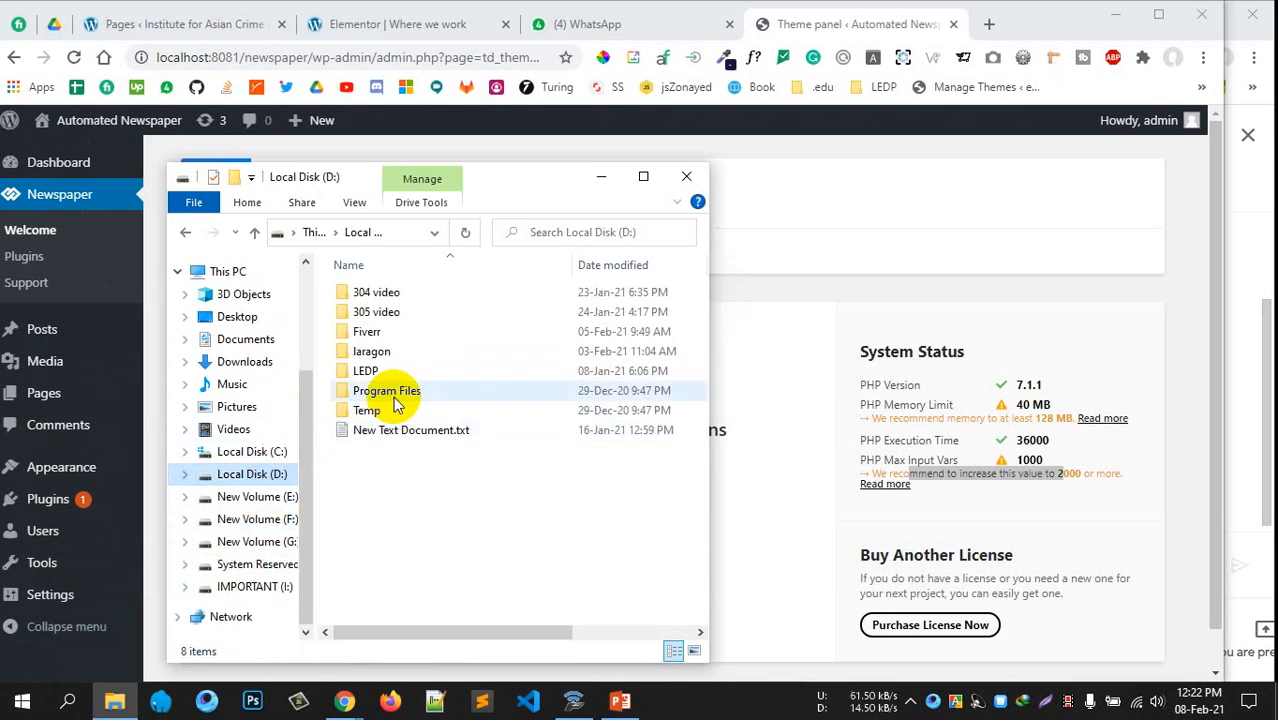
double_click(378, 351)
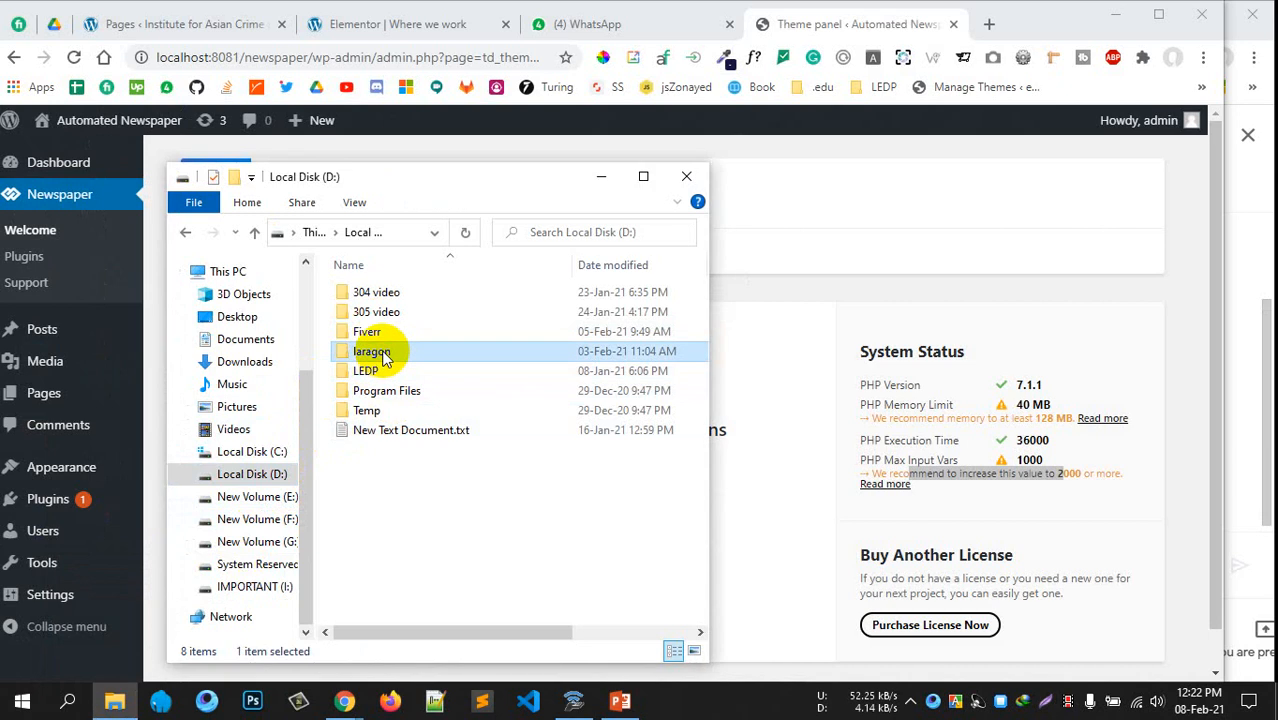
double_click(388, 390)
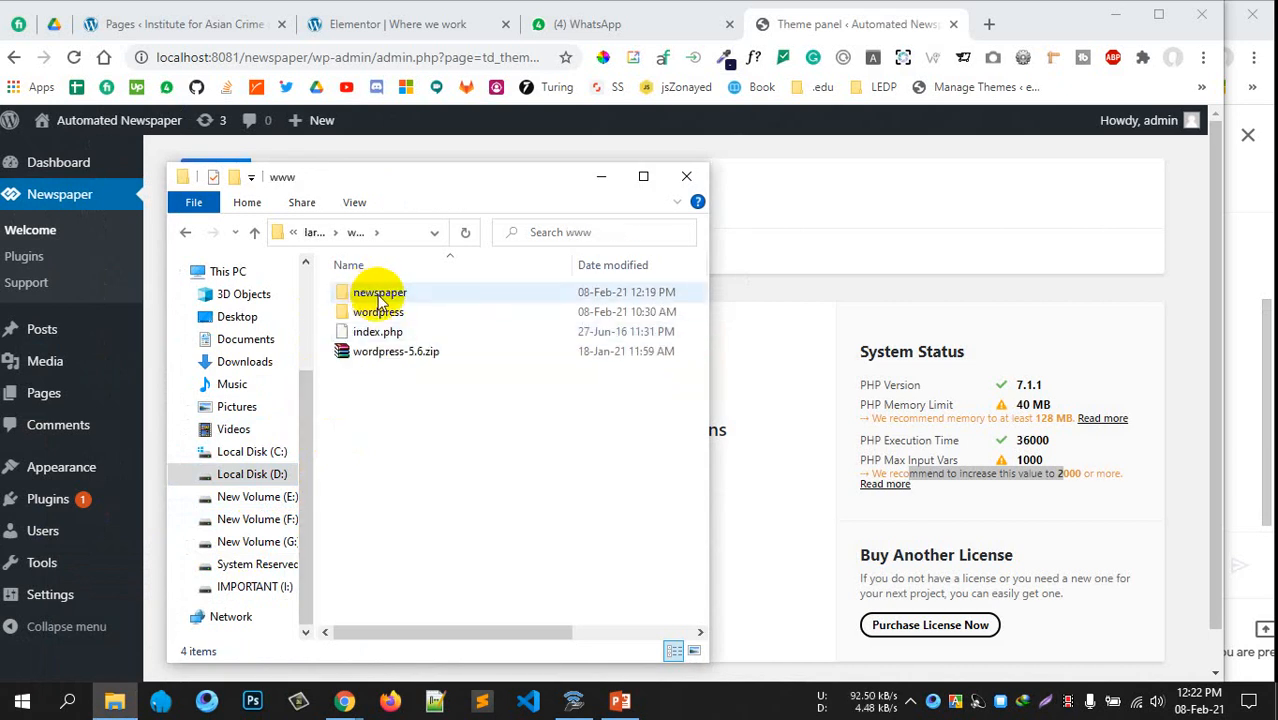
double_click(378, 296)
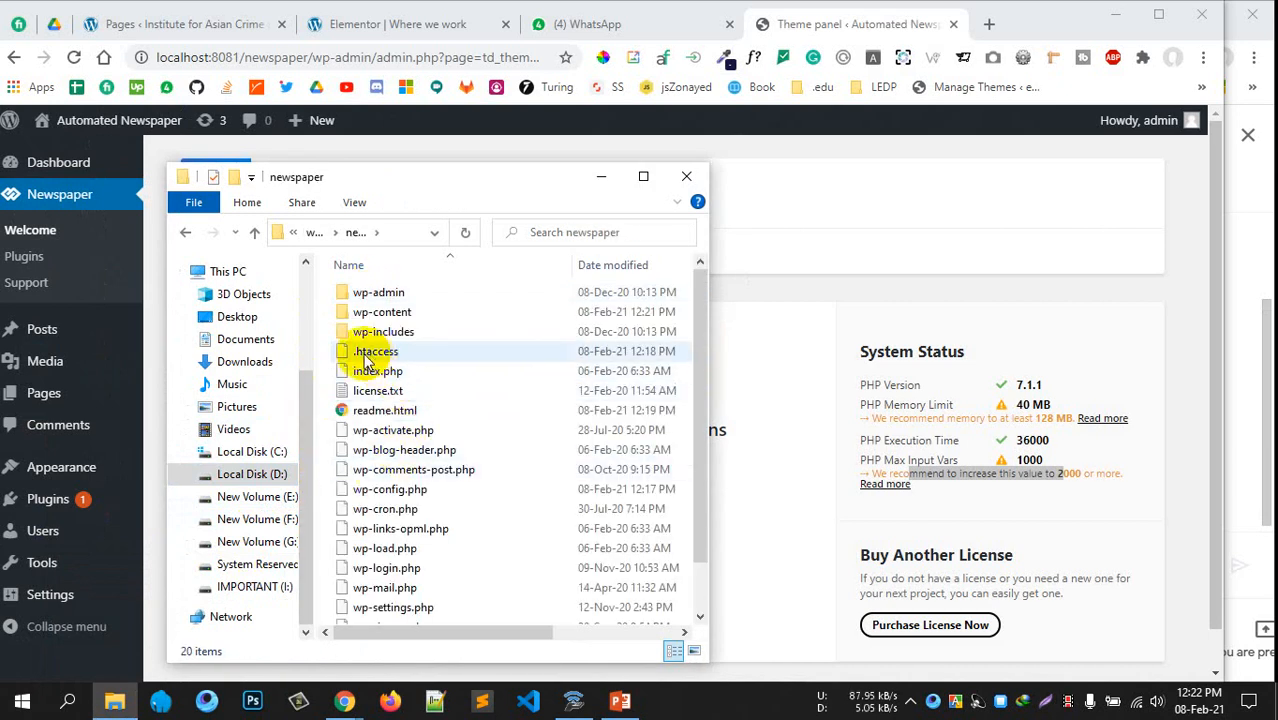
Open the site's .htaccess in Notepad++ and select the PHP Max Input Vars label
scroll(371, 400, down, 1)
scroll(385, 362, up, 1)
click(330, 351)
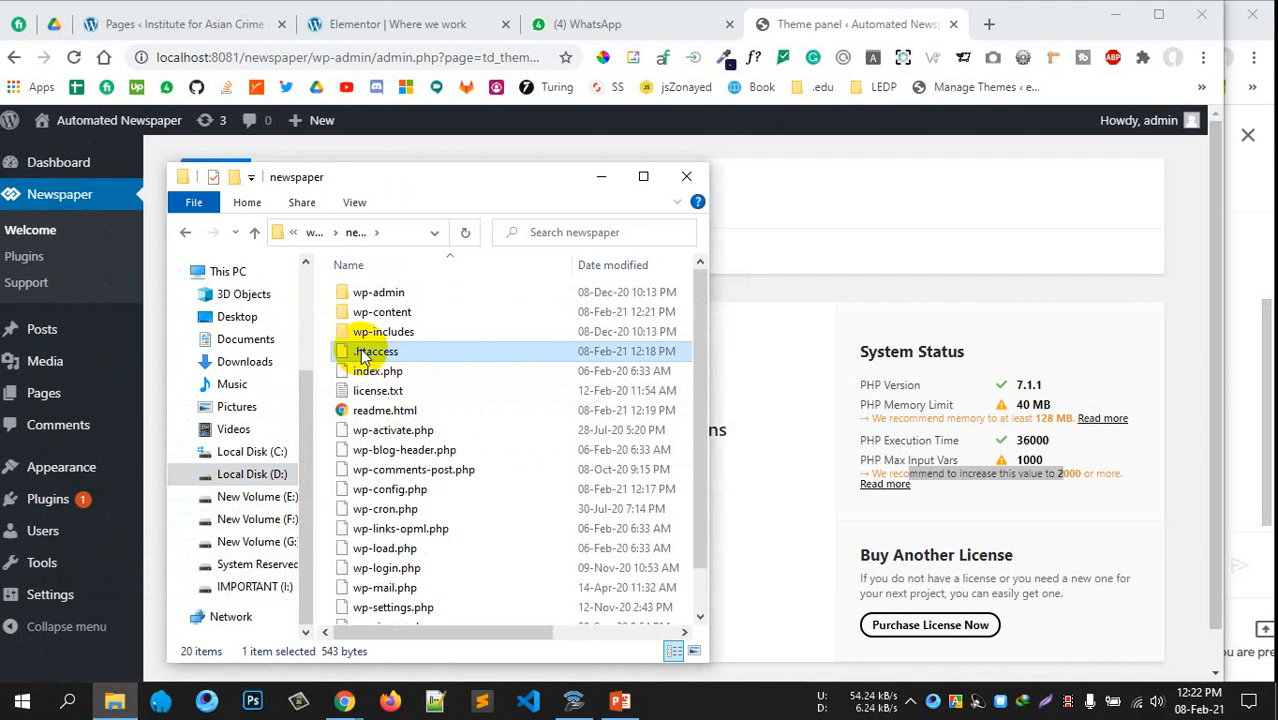
right_click(358, 352)
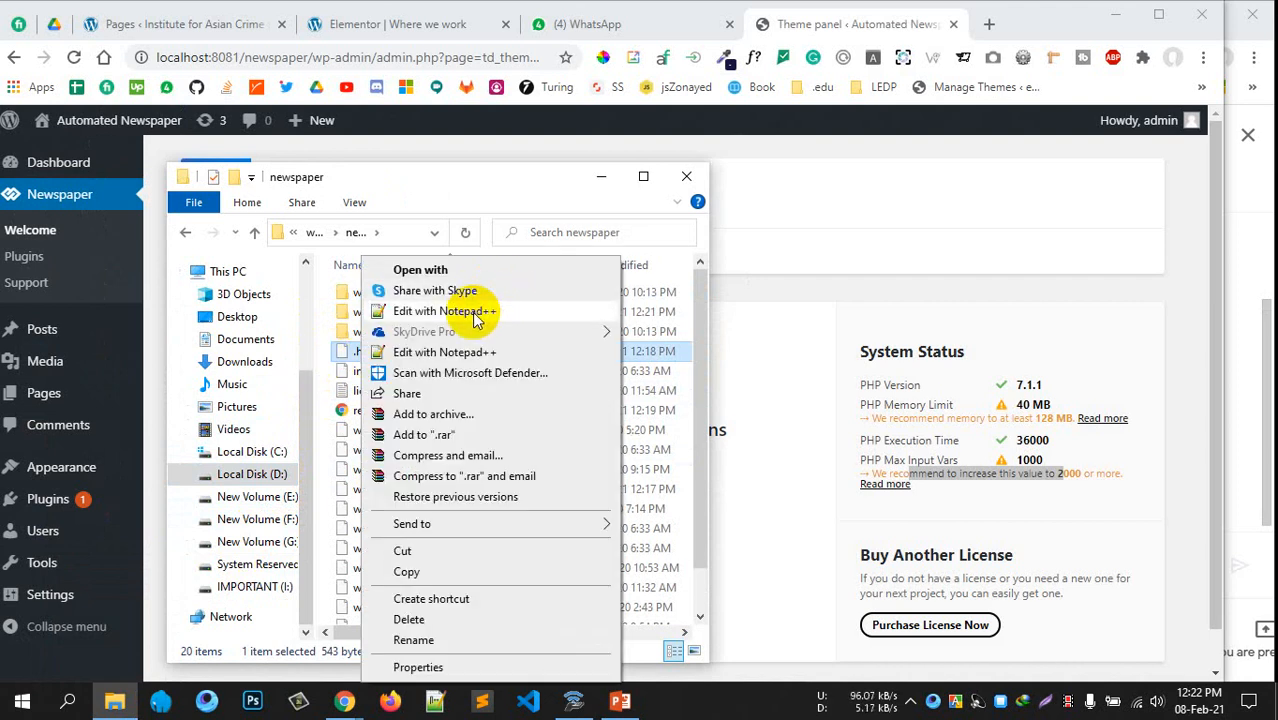
click(444, 311)
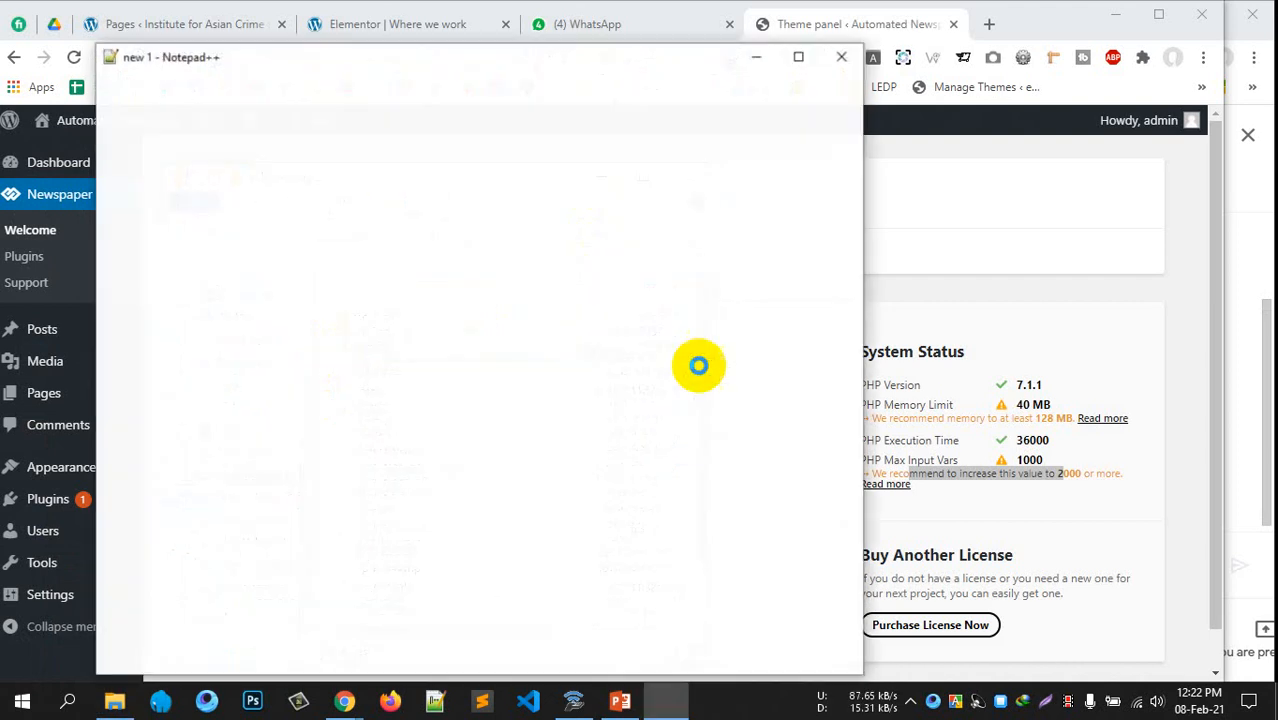
drag(959, 457, 849, 455)
key(ctrl+c)
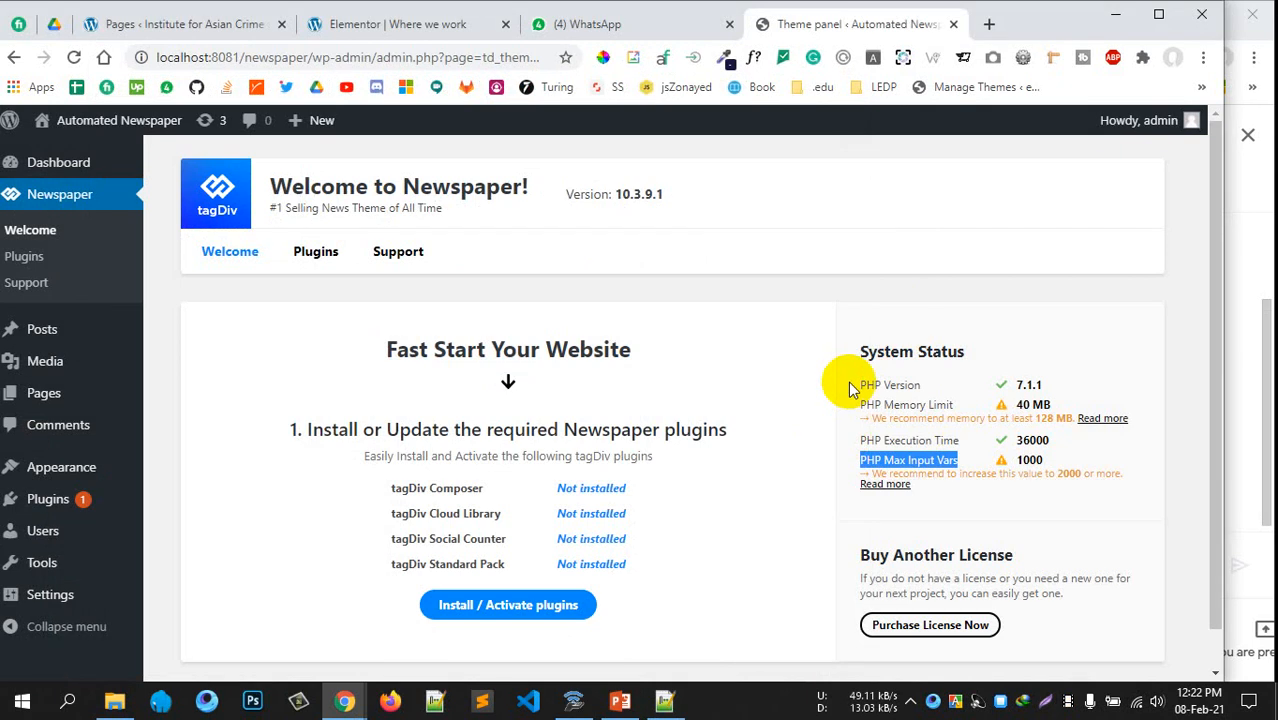
Search for 'php max input vars htaccess' and open the first result in another tab
click(987, 30)
key(ctrl+v)
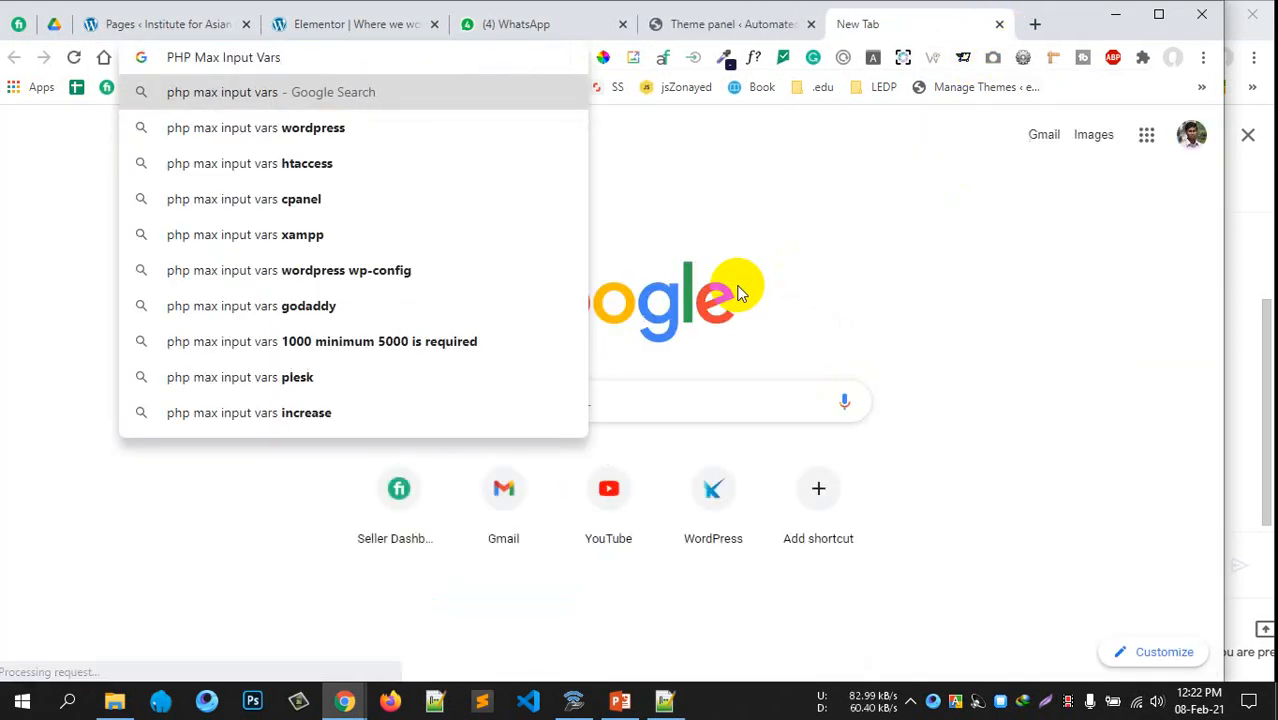
key(Down)
key(Down)
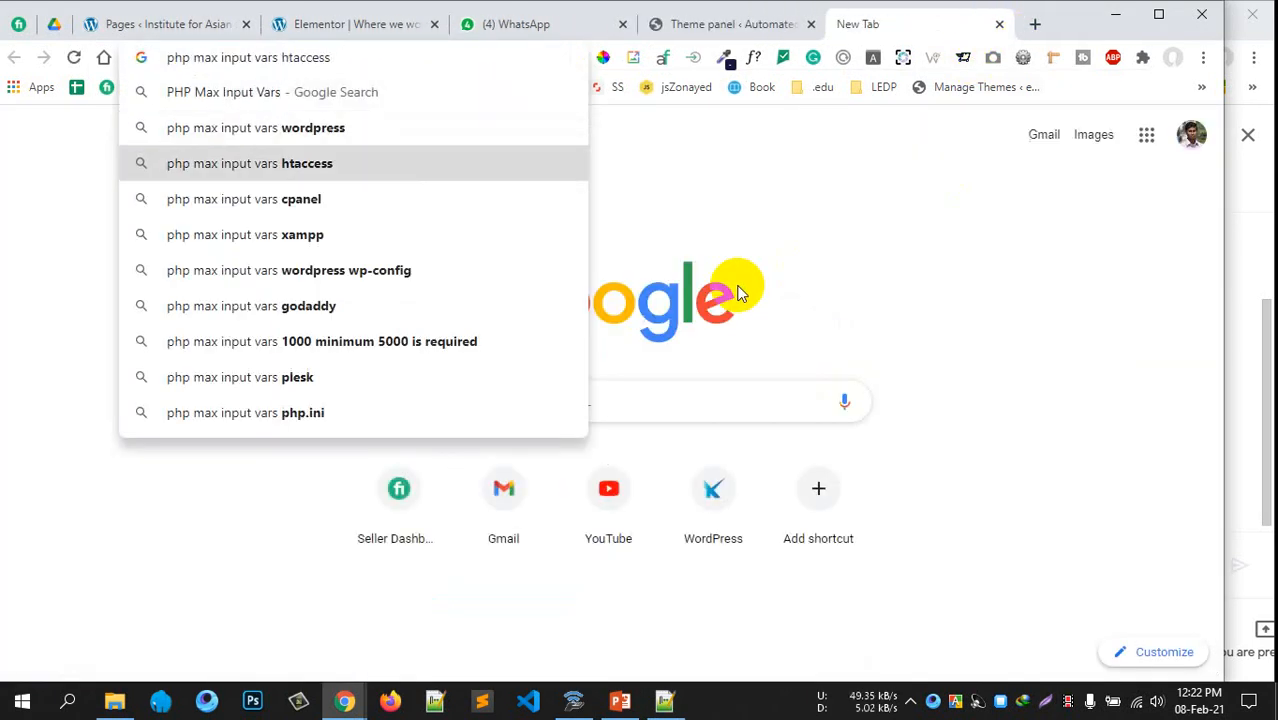
key(Return)
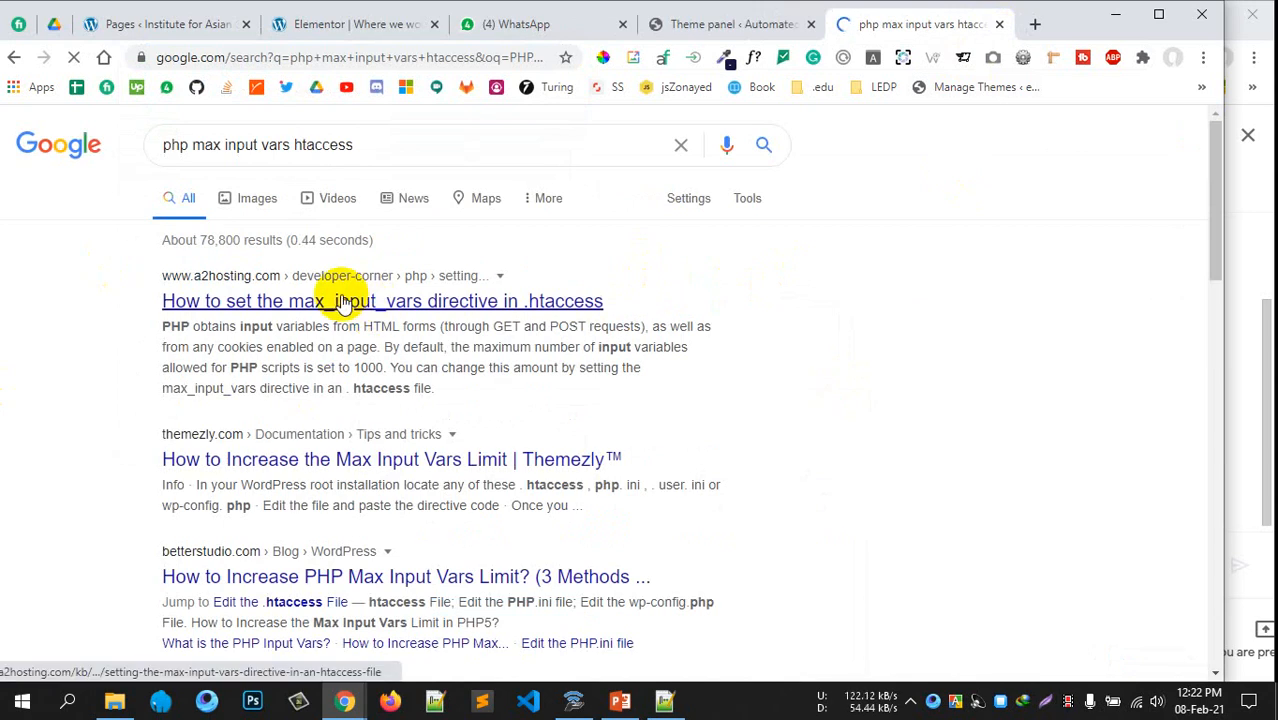
middle_click(340, 301)
In the a2hosting article, select the php_value max_input_vars 1000 directive
click(941, 24)
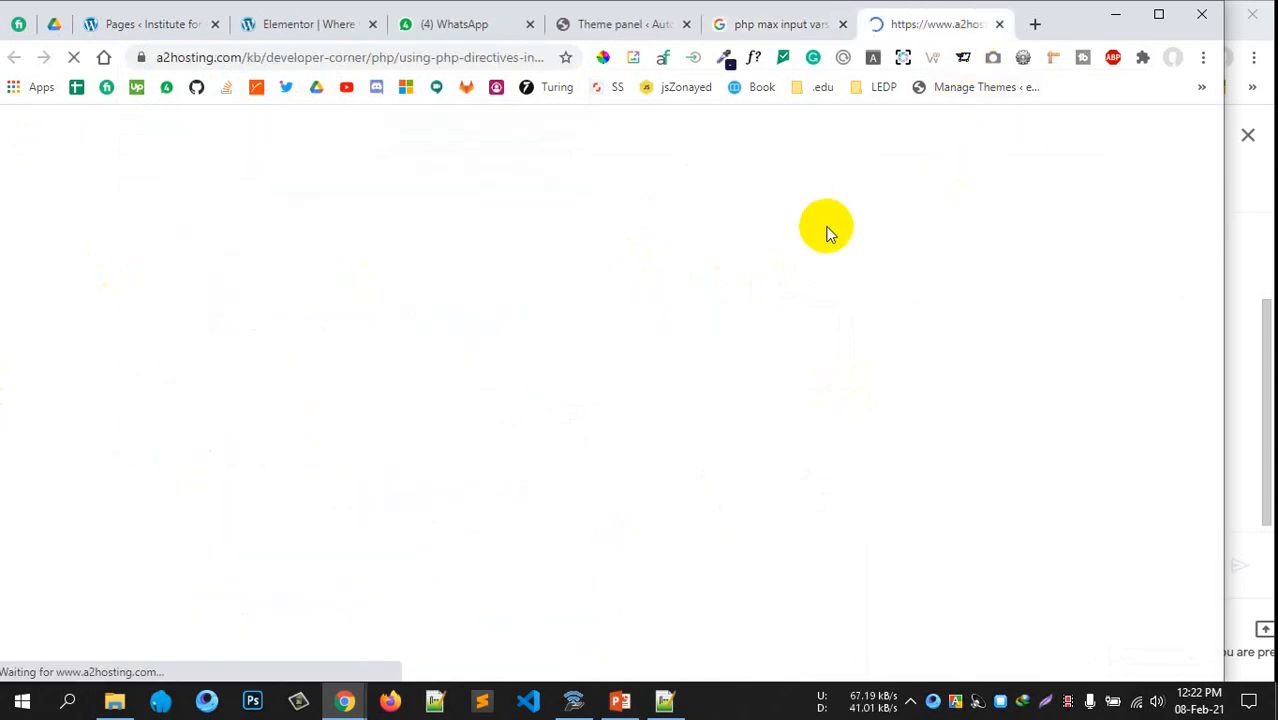
scroll(428, 448, down, 5)
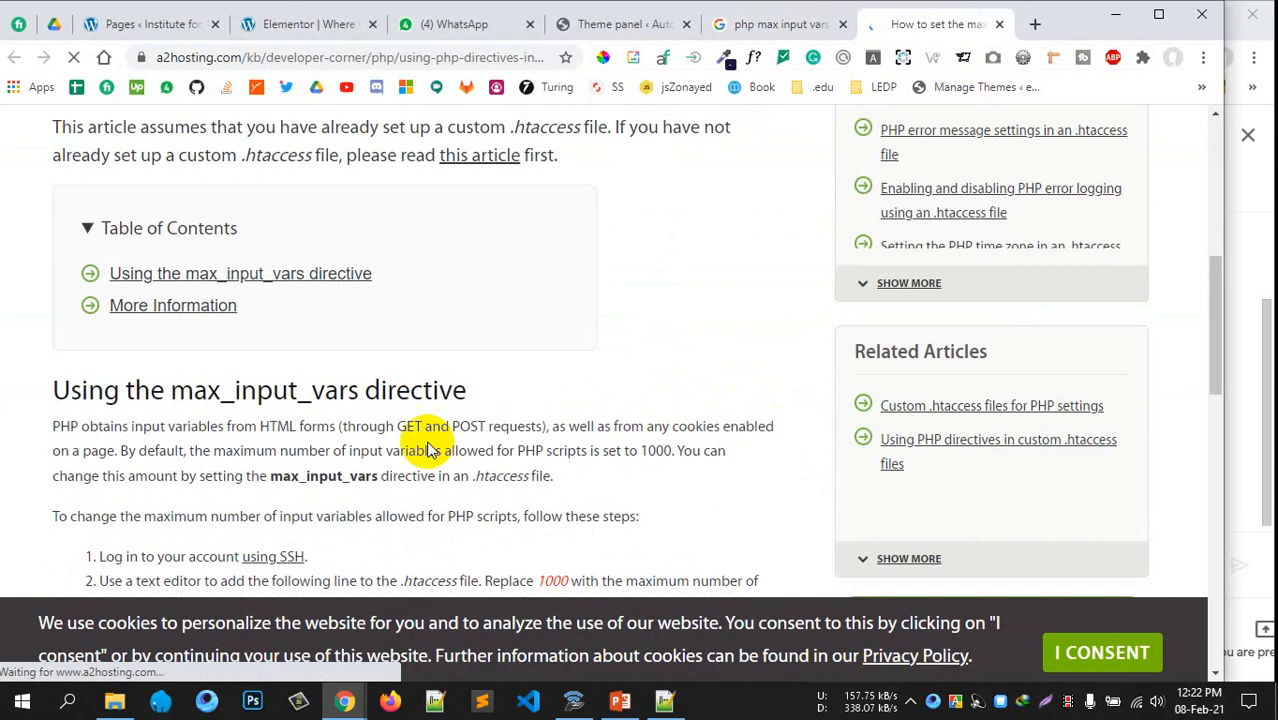
scroll(305, 425, up, 2)
click(305, 420)
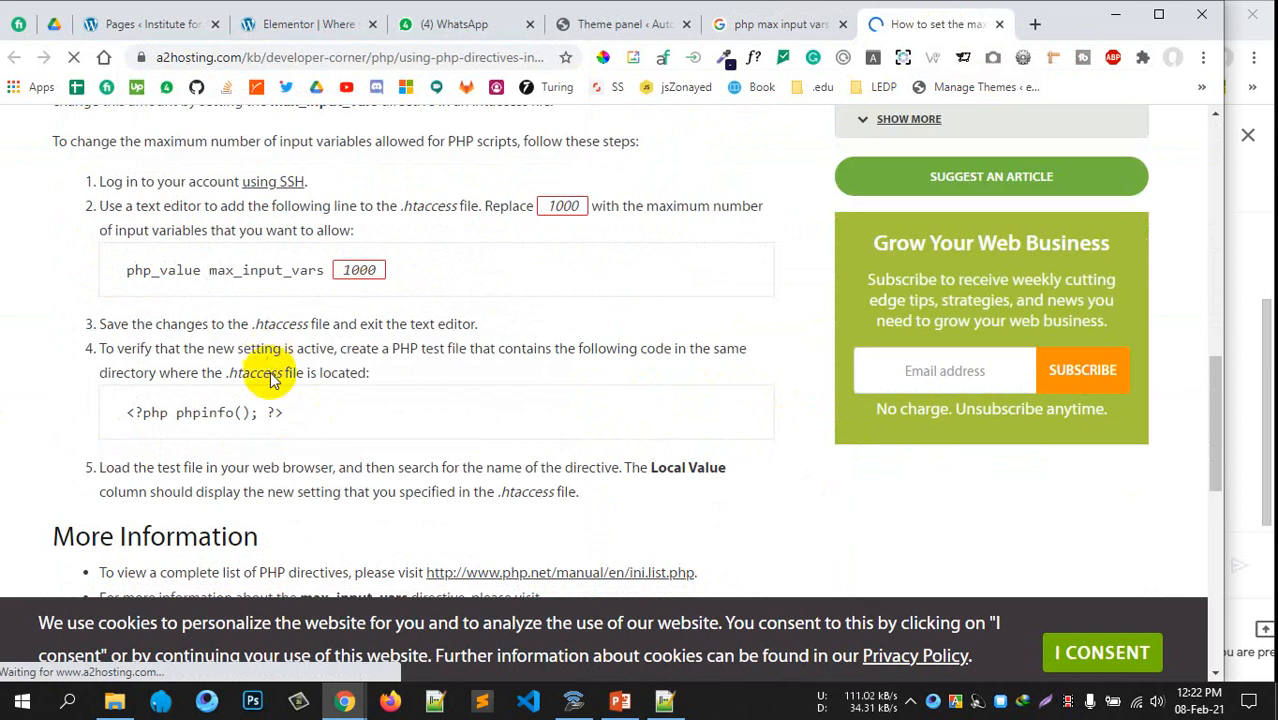
scroll(215, 395, up, 2)
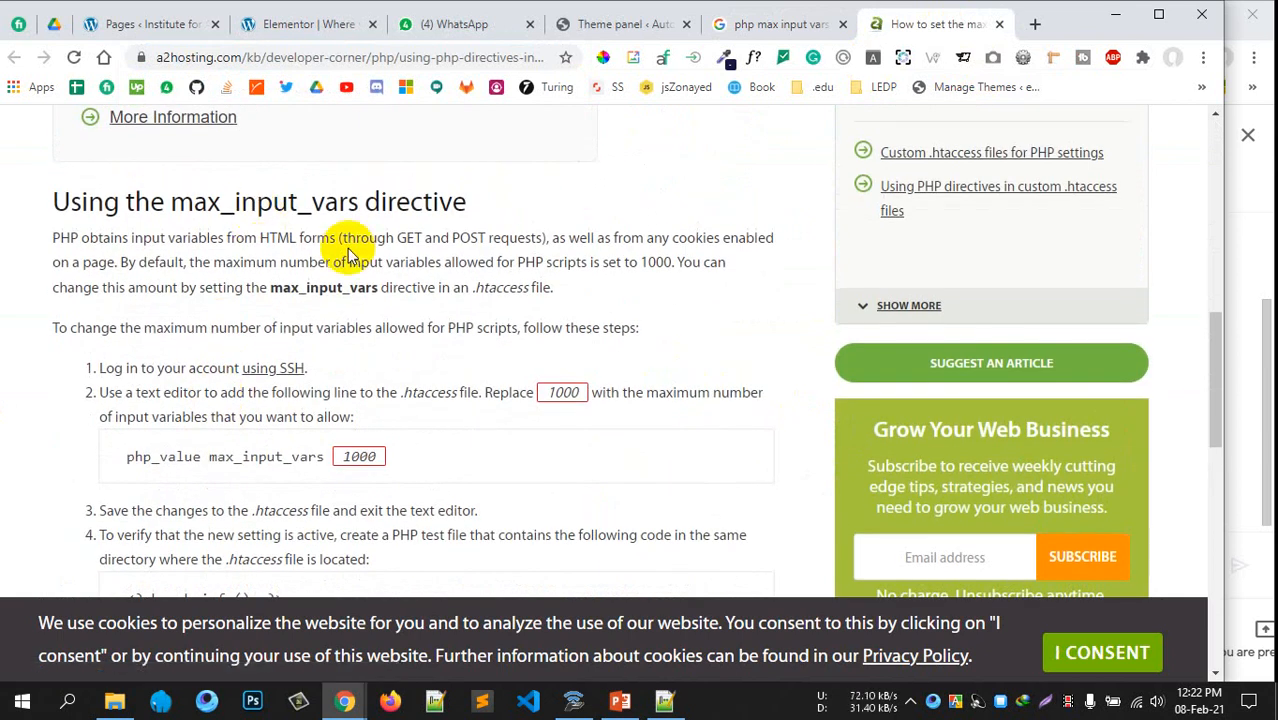
scroll(345, 248, up, 2)
scroll(342, 250, down, 10)
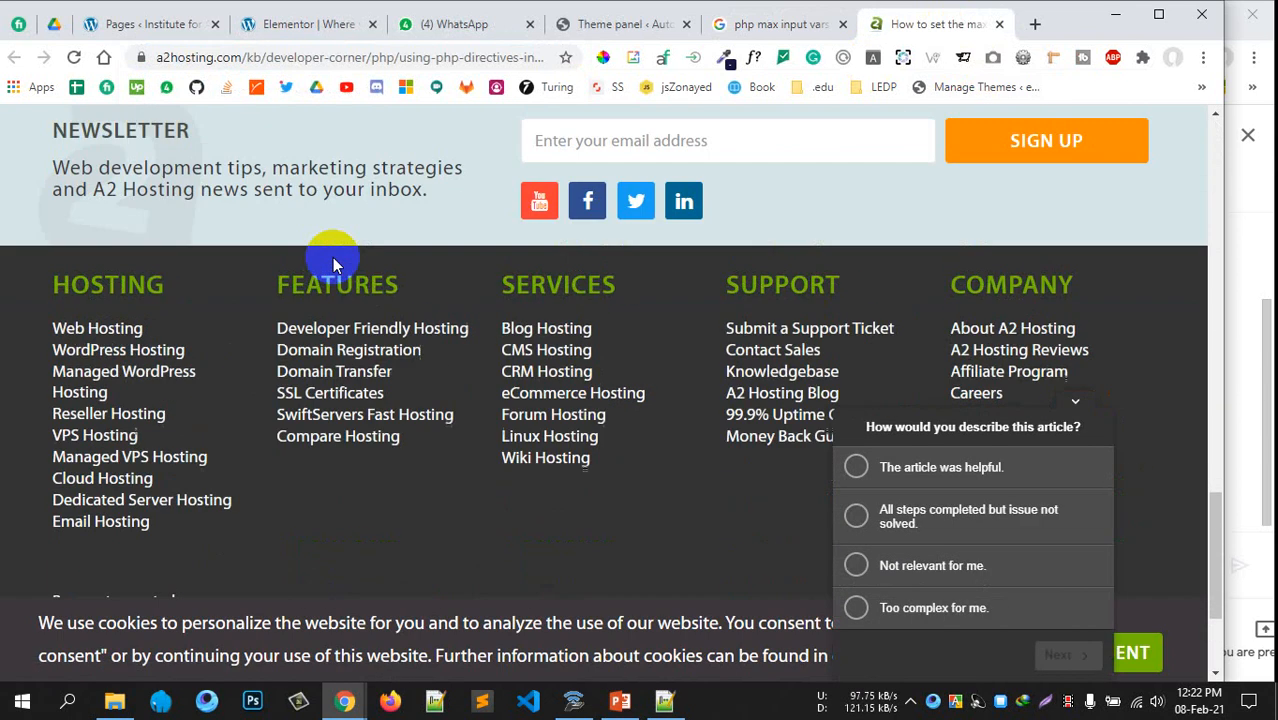
scroll(332, 258, up, 6)
scroll(333, 262, up, 2)
drag(114, 272, 431, 265)
key(ctrl+c)
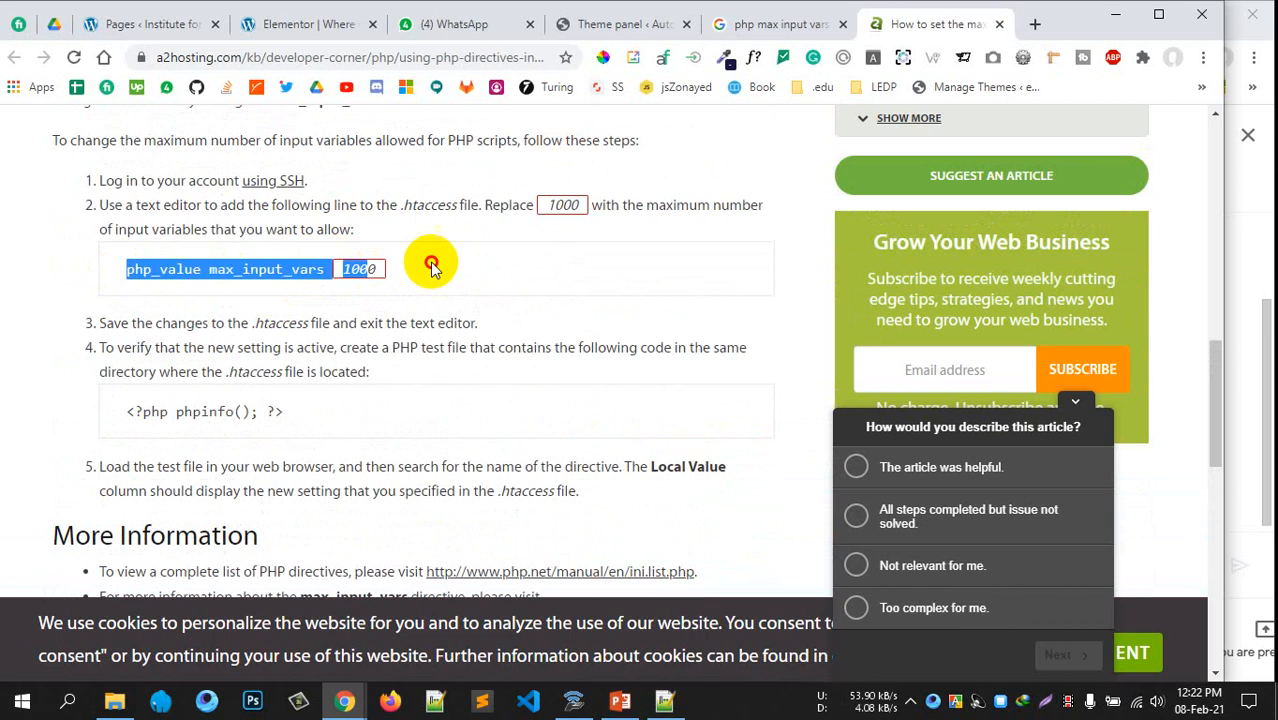
Paste php_value max_input_vars 2000 on line 15 of .htaccess and save it
click(664, 701)
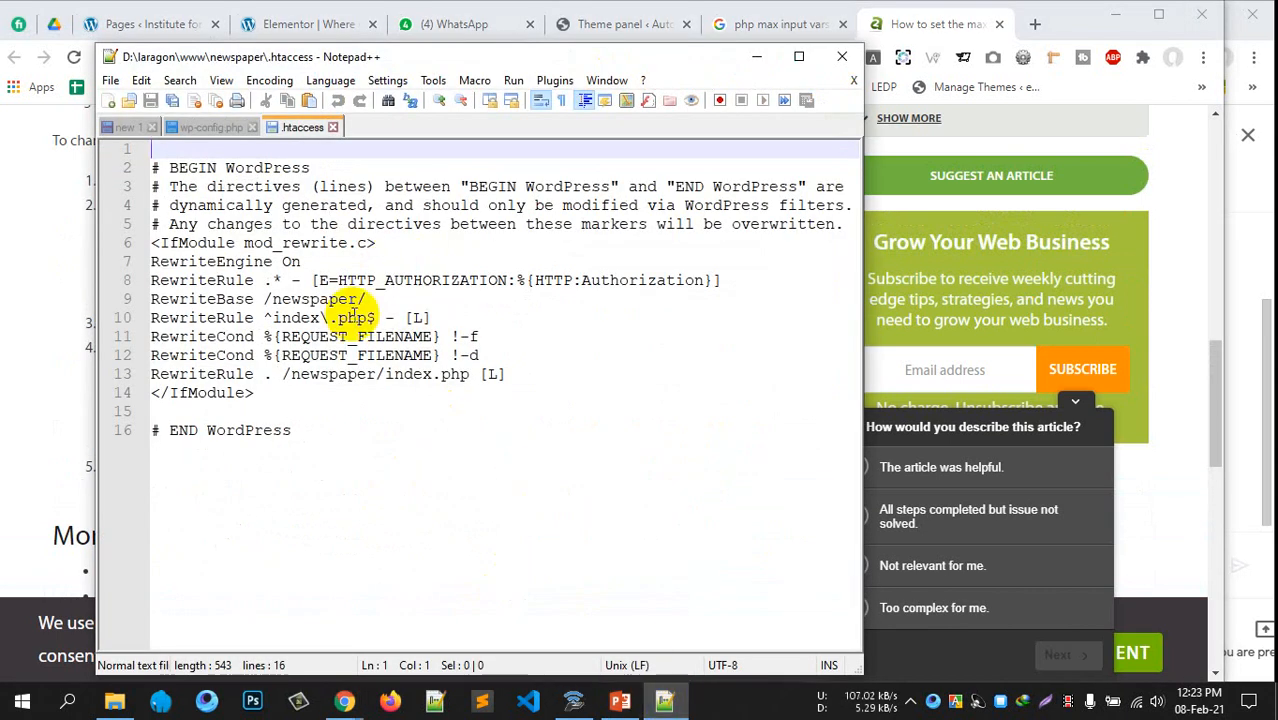
click(408, 410)
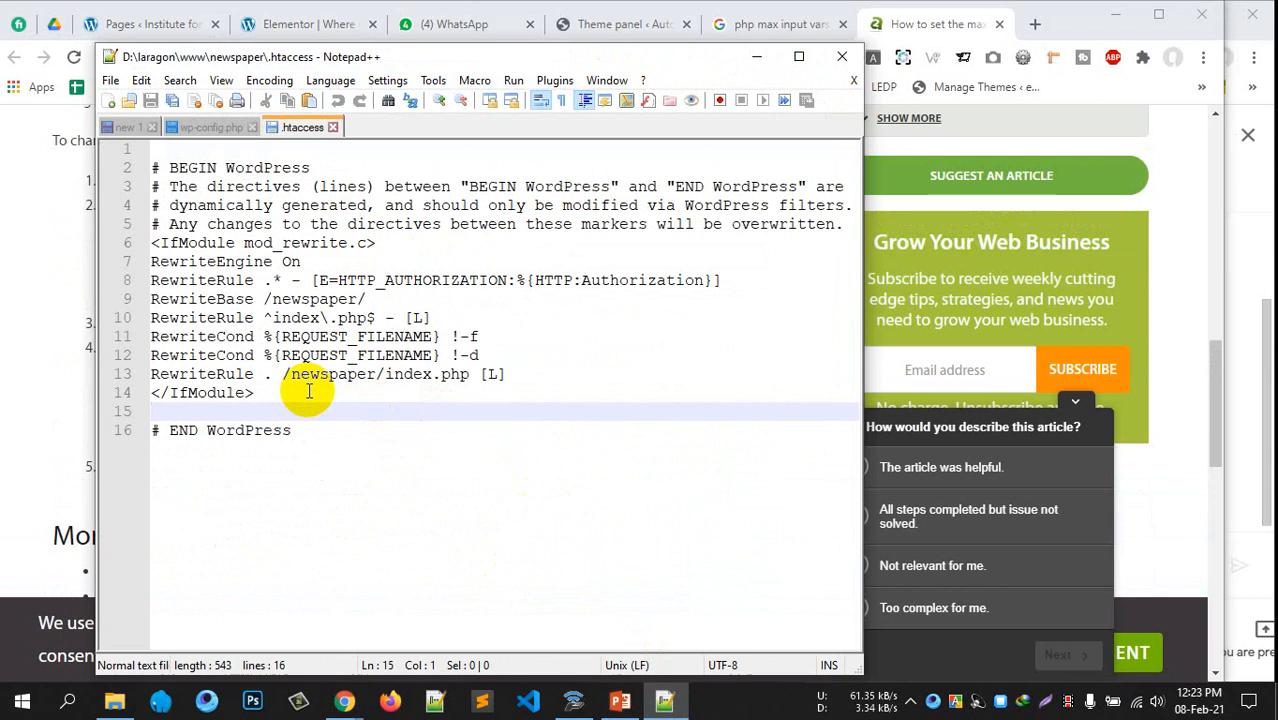
key(ctrl+v)
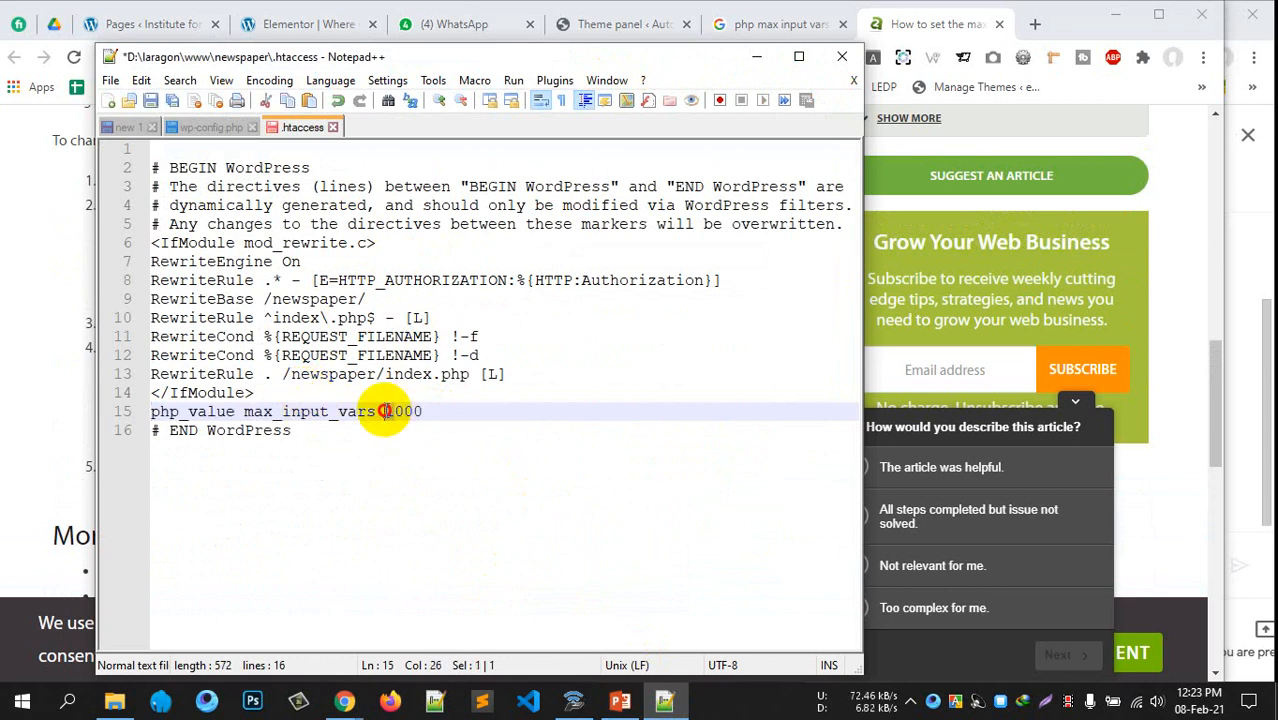
key(ctrl+s)
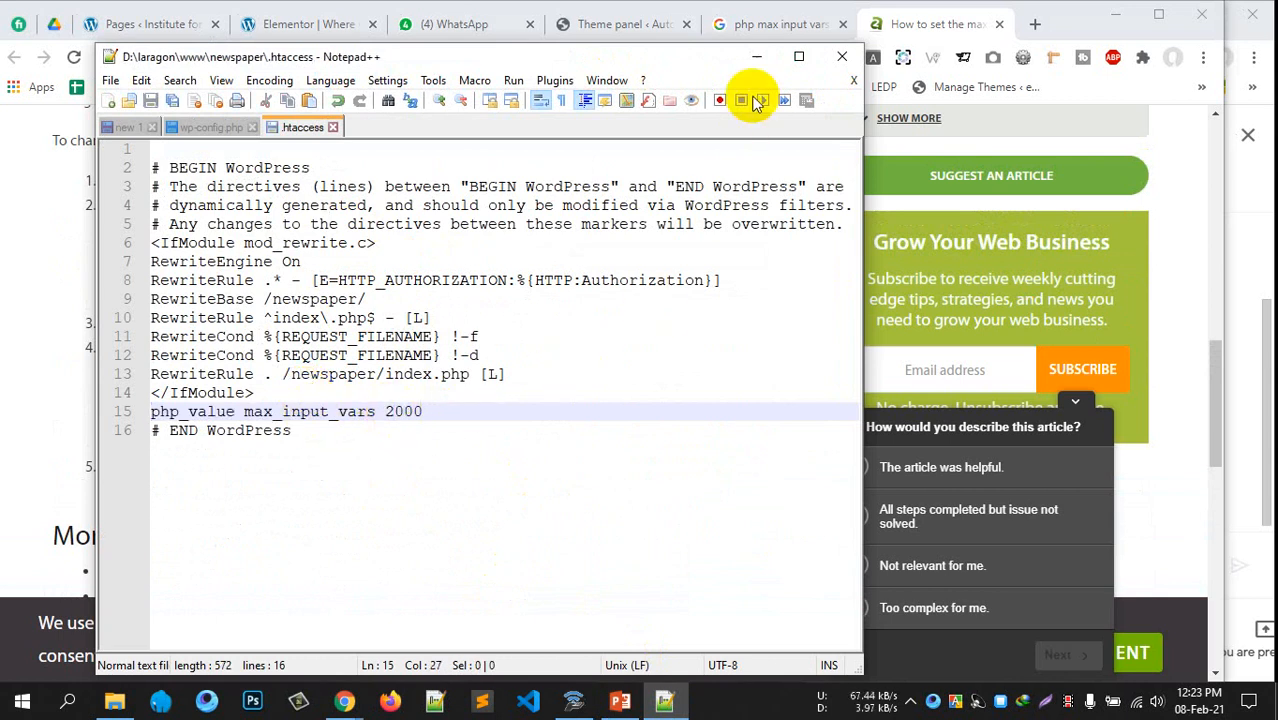
click(754, 61)
click(200, 27)
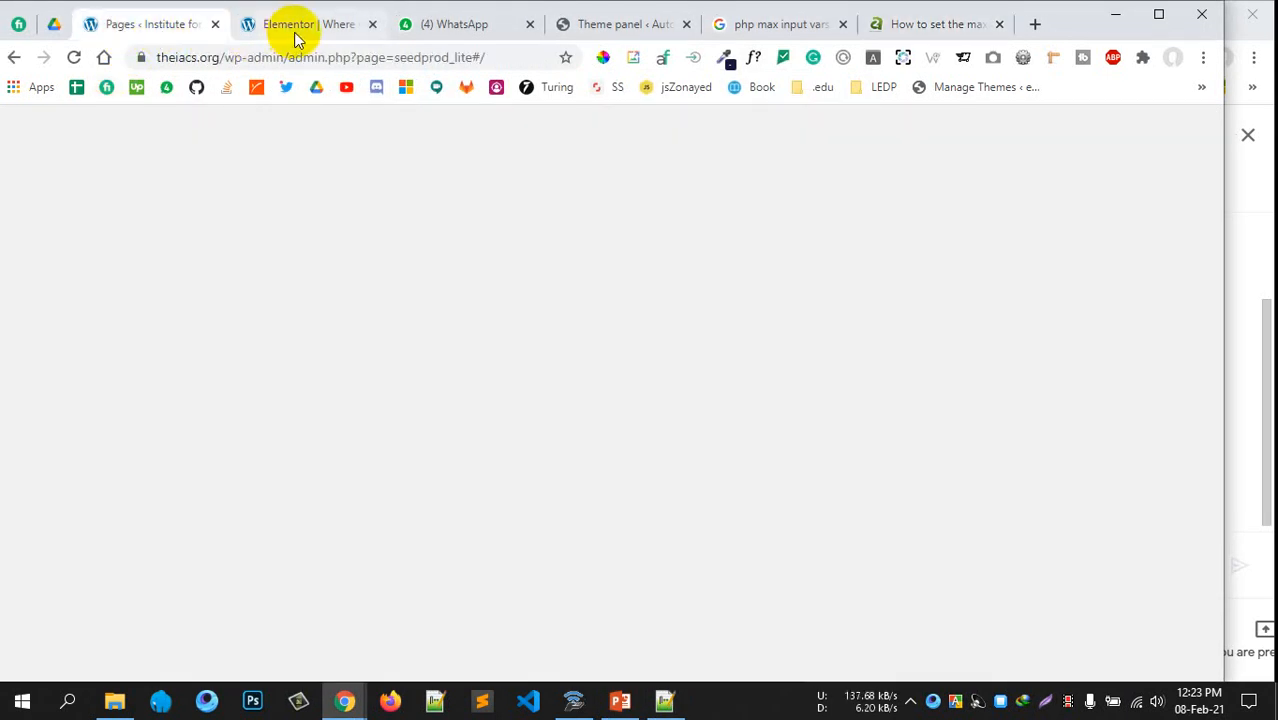
Reload the Newspaper theme panel and confirm Max Input Vars now reads 2000
click(291, 29)
click(595, 28)
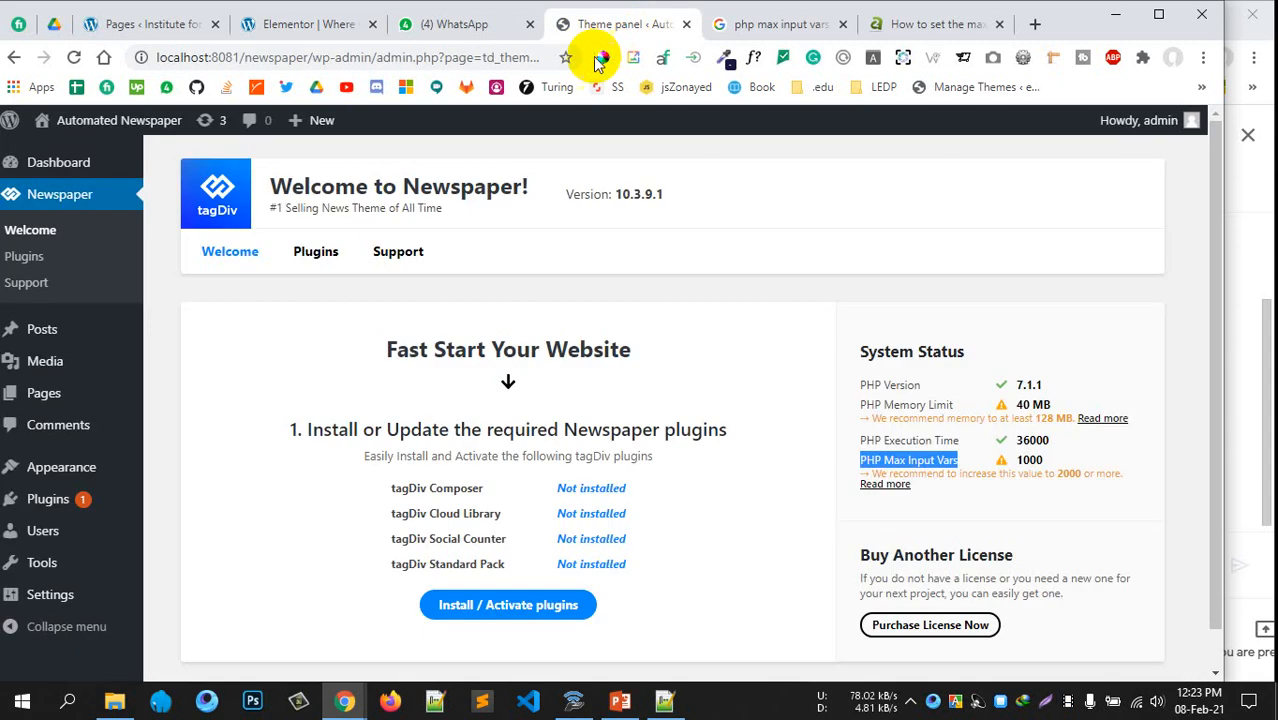
click(74, 57)
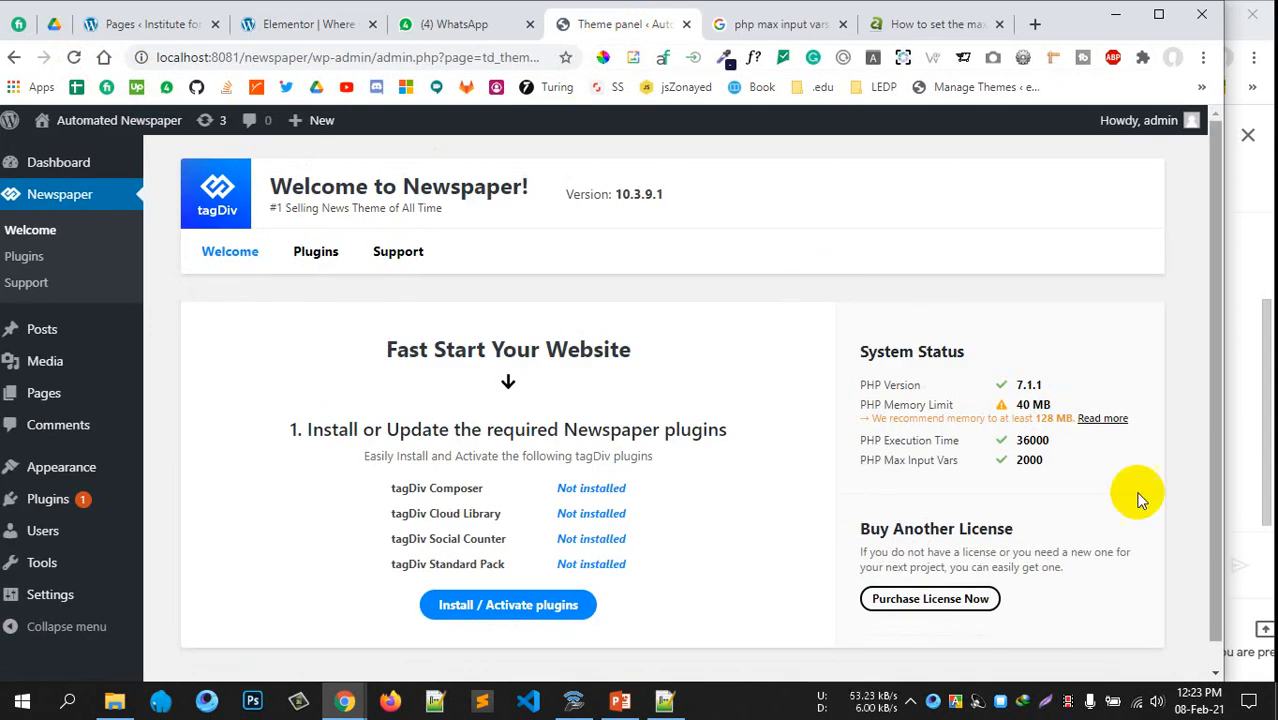
drag(1066, 471, 945, 478)
click(1045, 462)
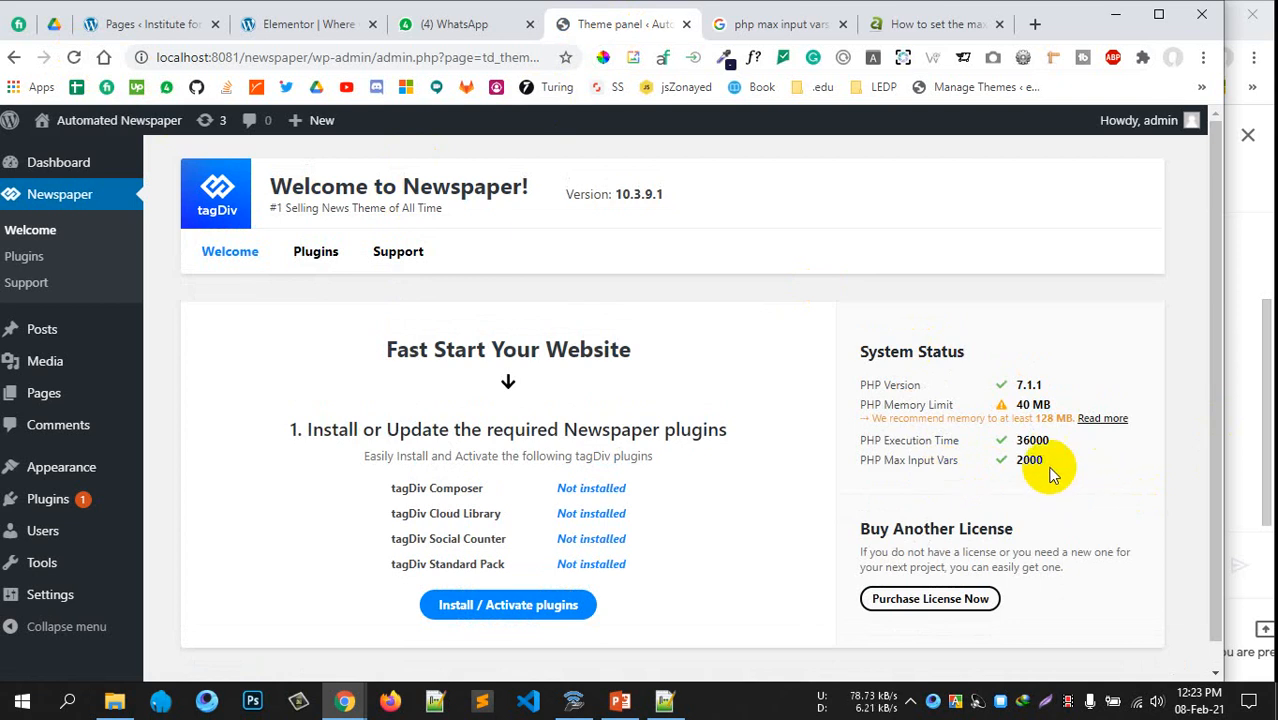
Close the a2hosting and search tabs, then start installing the required tagDiv plugins
click(1001, 24)
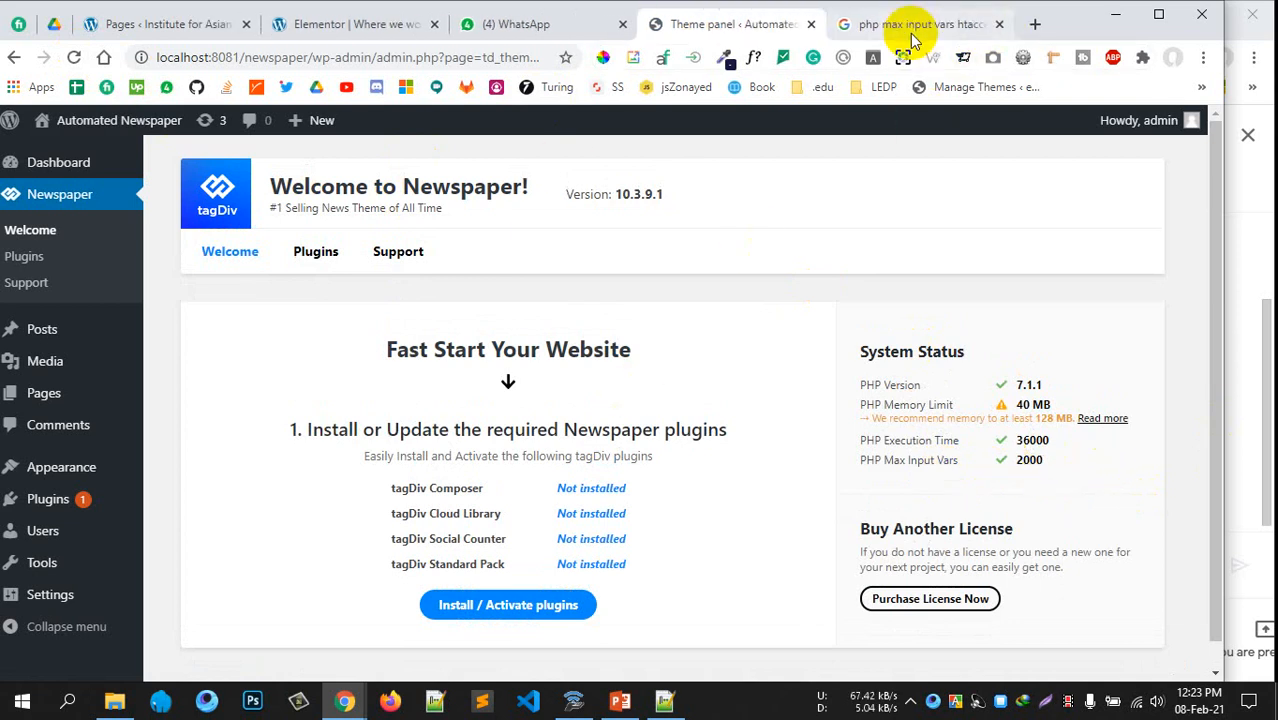
click(997, 24)
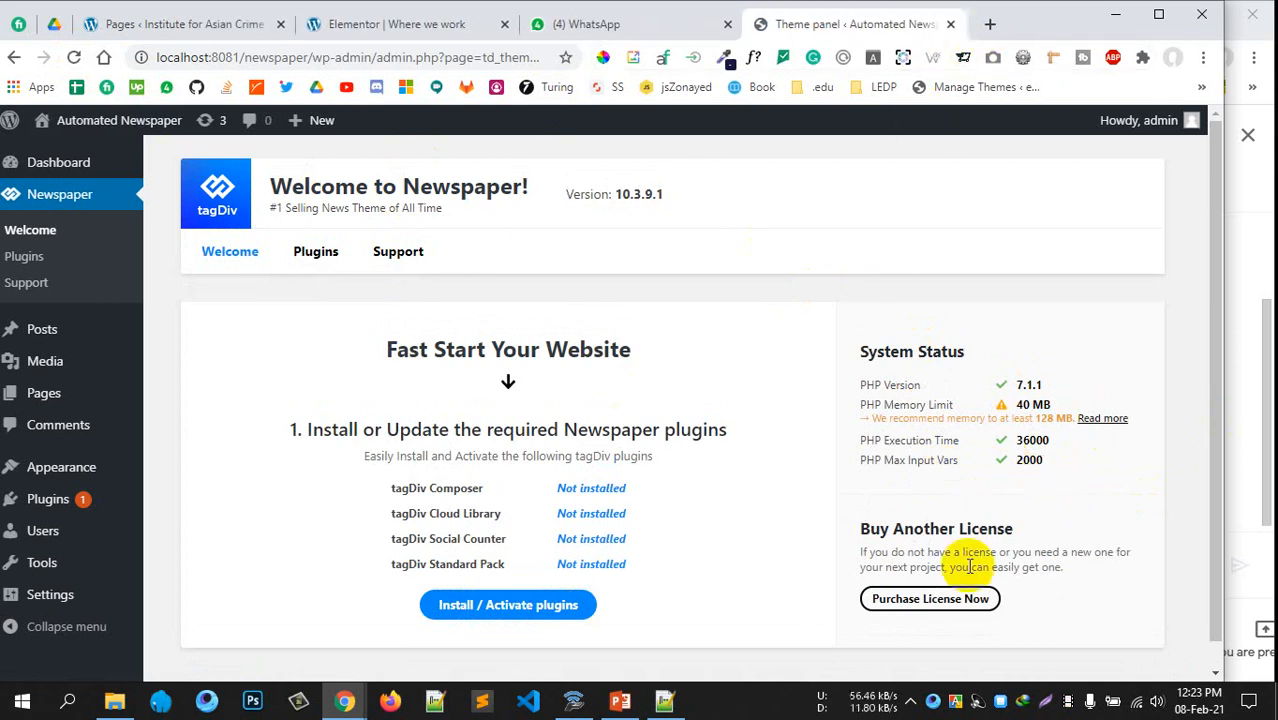
double_click(1032, 460)
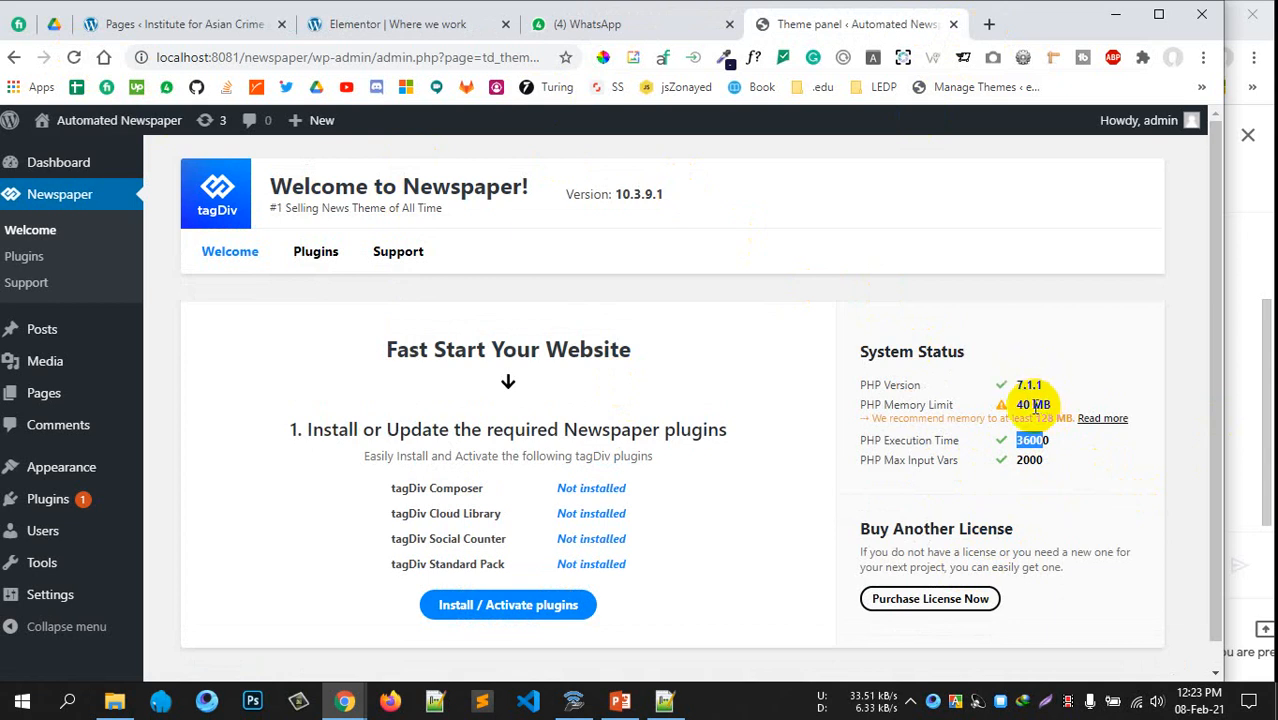
click(764, 505)
scroll(685, 550, down, 1)
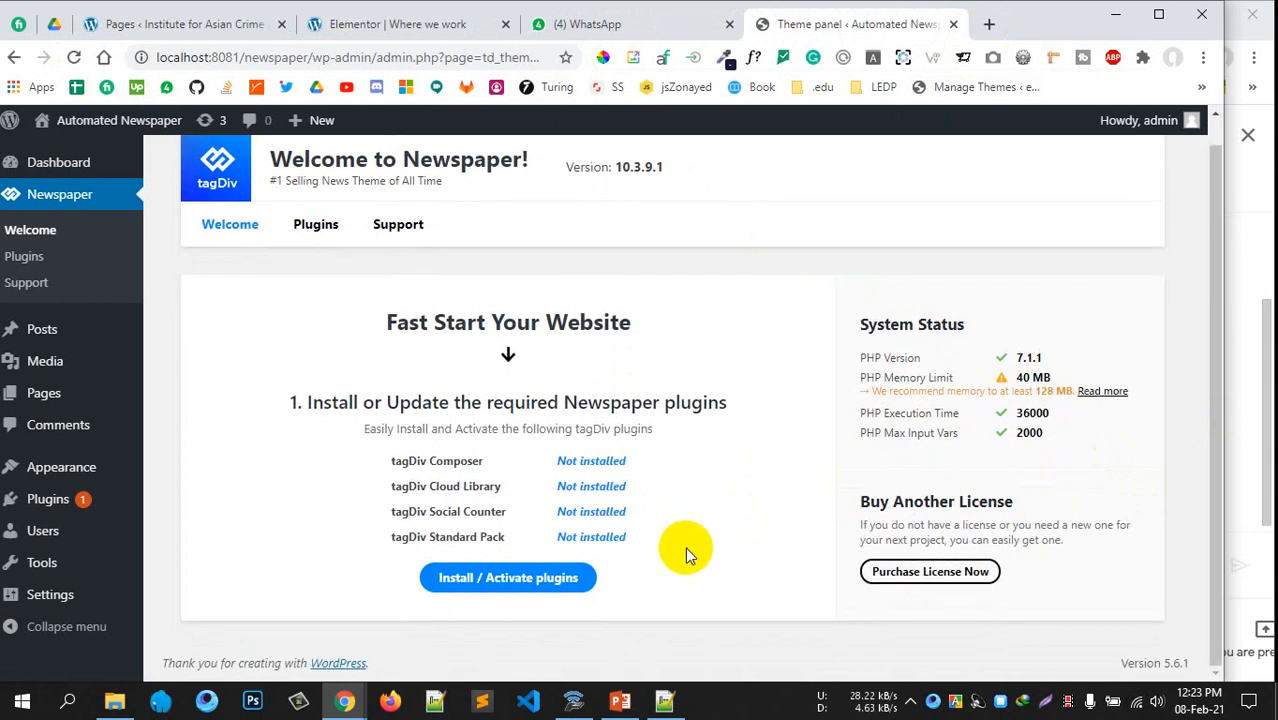
scroll(777, 418, up, 1)
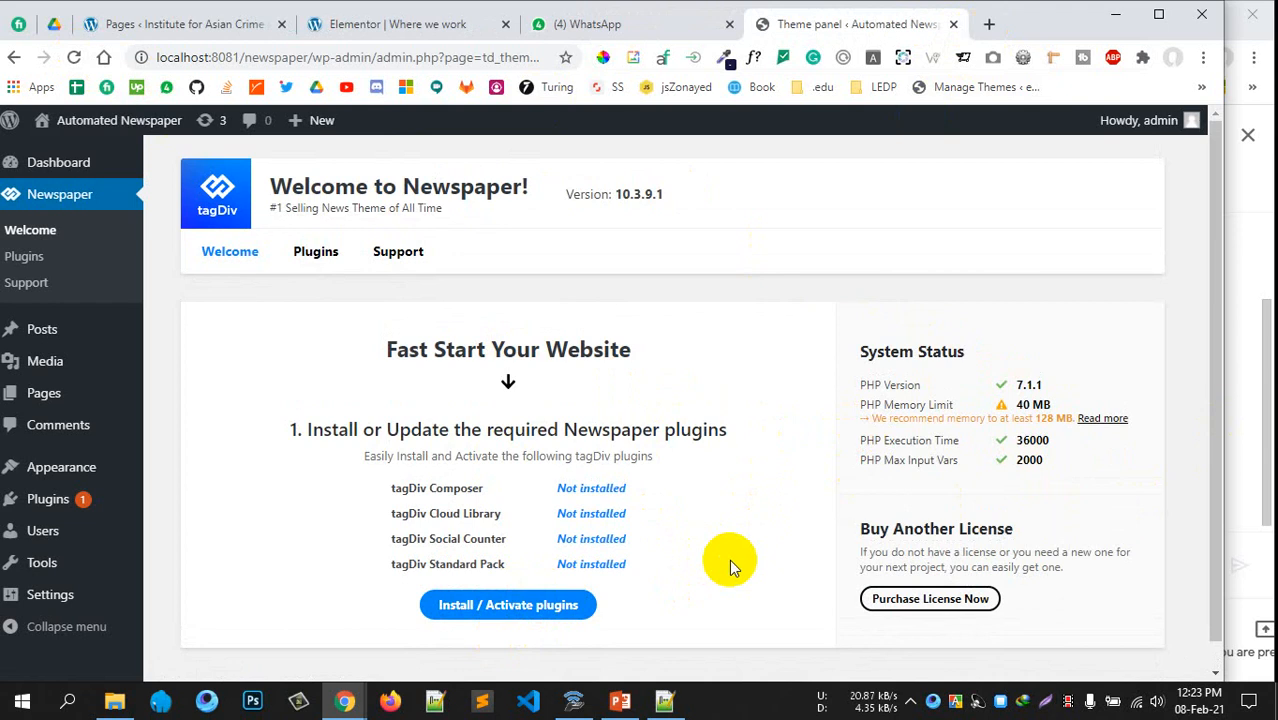
click(540, 604)
scroll(726, 528, down, 1)
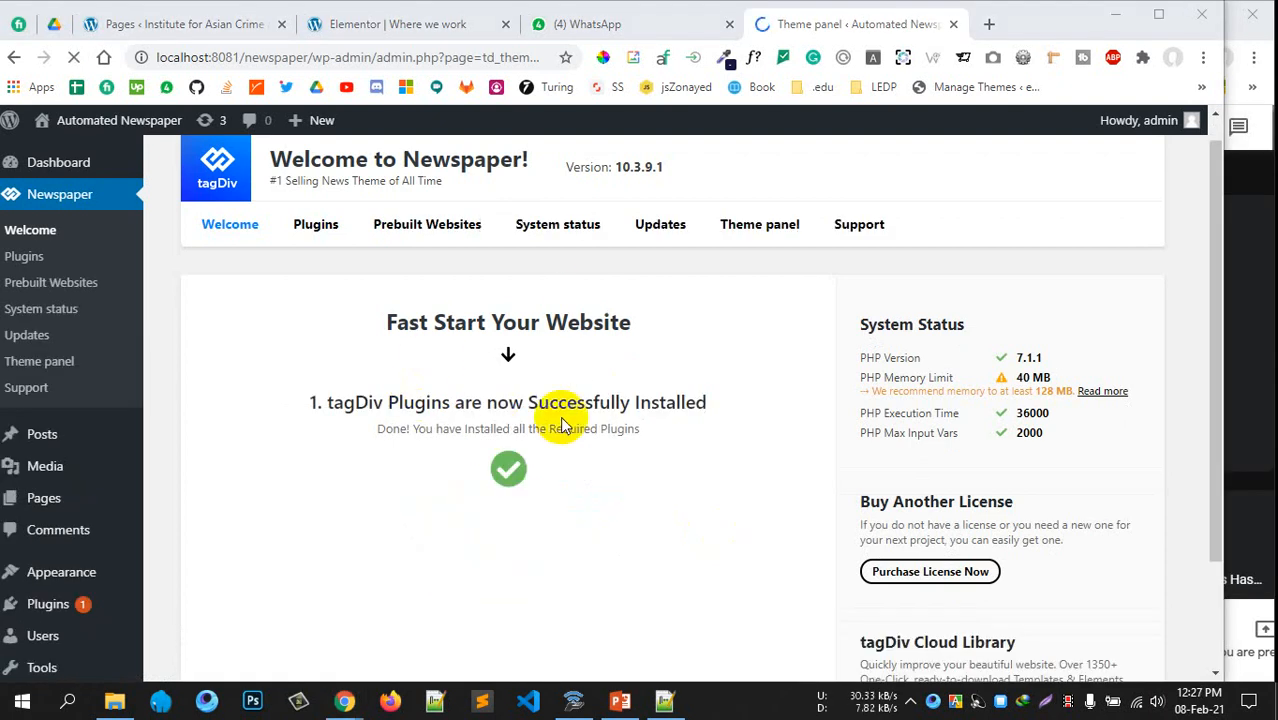
Open the Newspaper theme's Prebuilt Websites section
scroll(562, 425, down, 2)
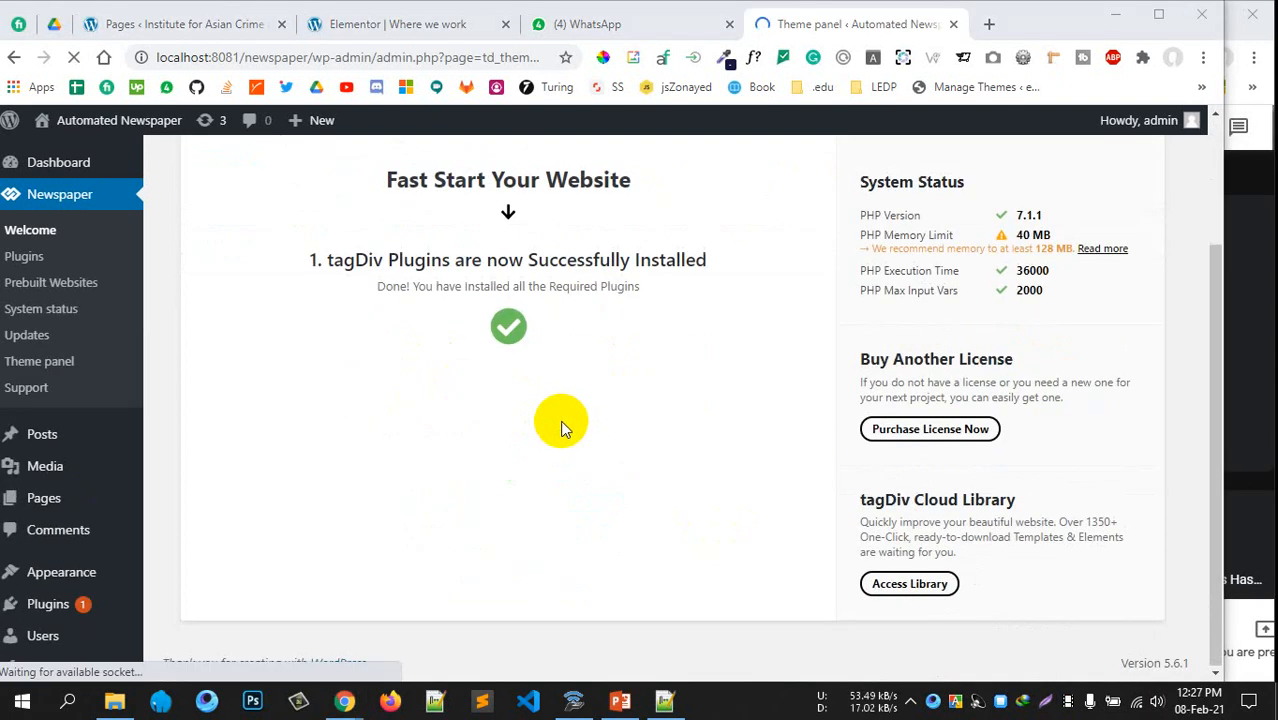
scroll(614, 454, down, 1)
scroll(610, 446, down, 2)
scroll(542, 388, up, 4)
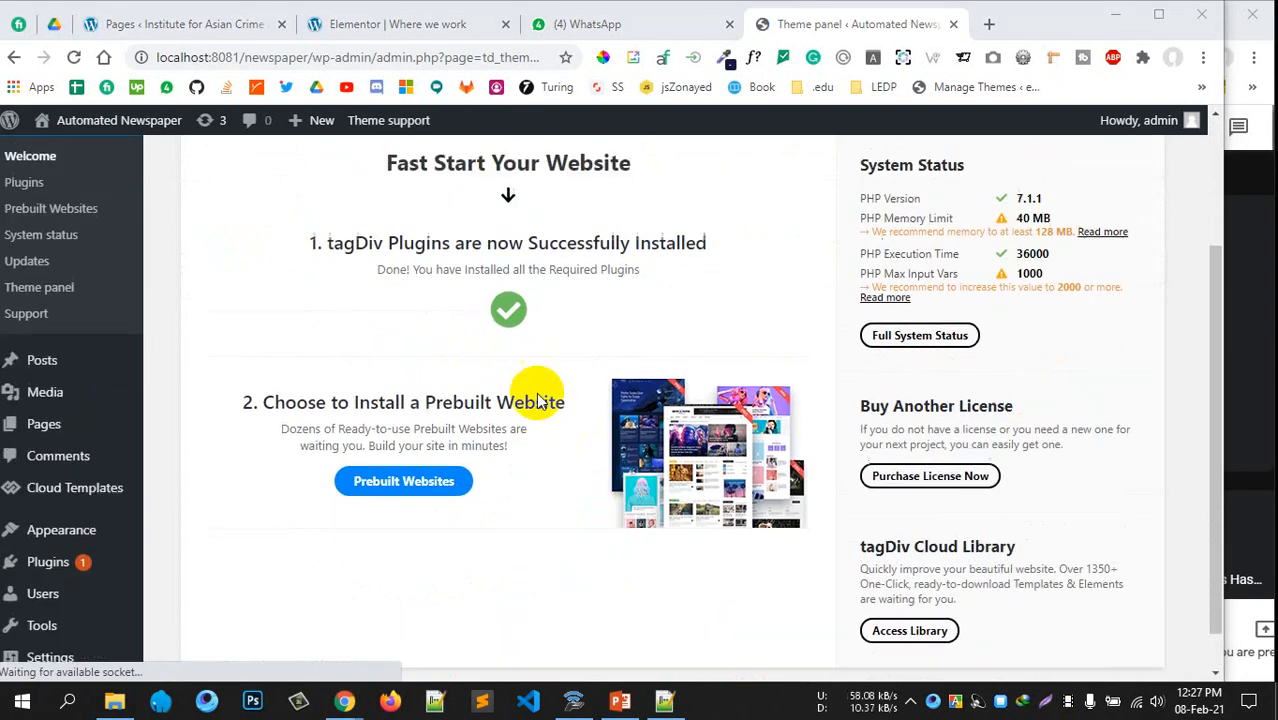
scroll(380, 430, down, 3)
drag(333, 448, 497, 452)
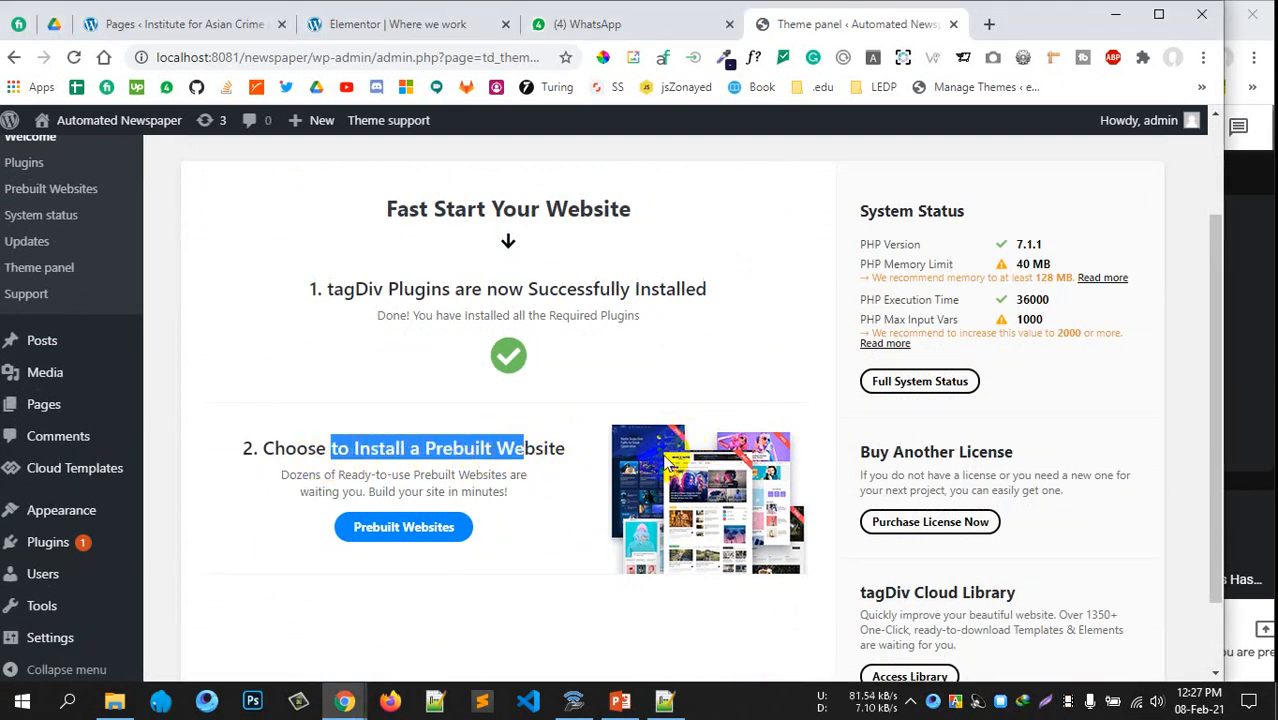
click(523, 471)
scroll(456, 448, up, 1)
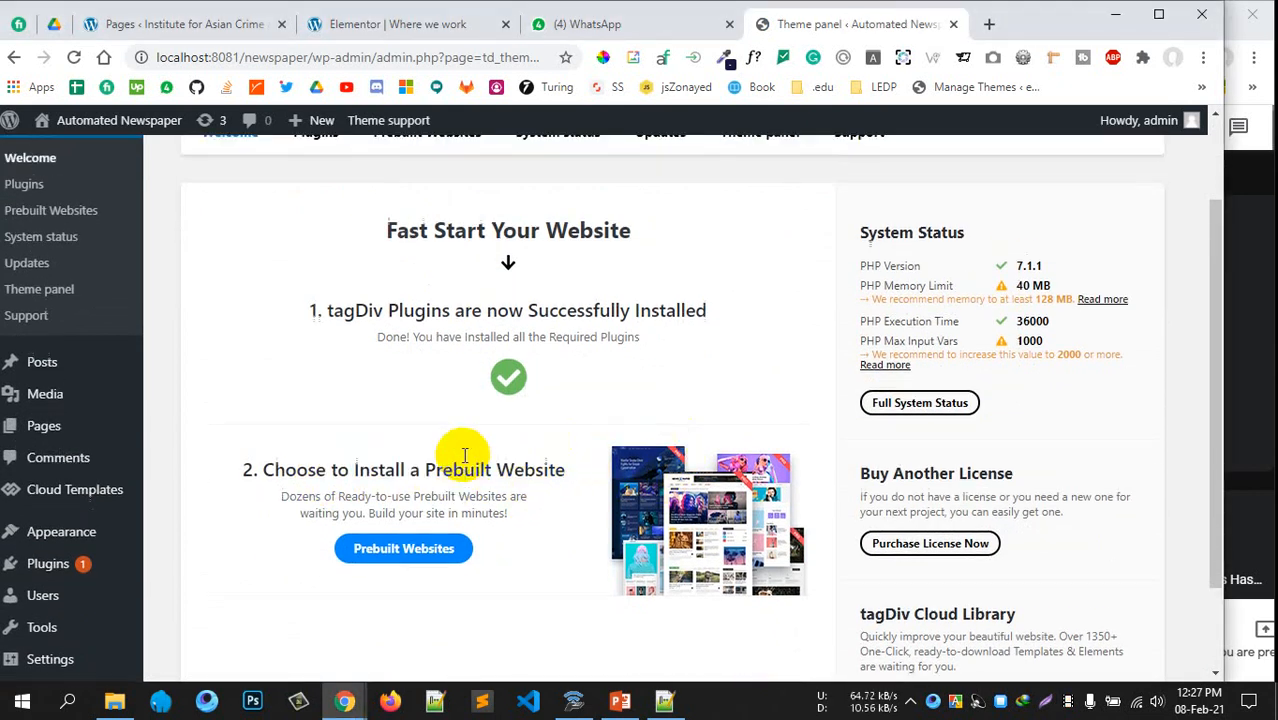
scroll(490, 446, down, 2)
click(400, 480)
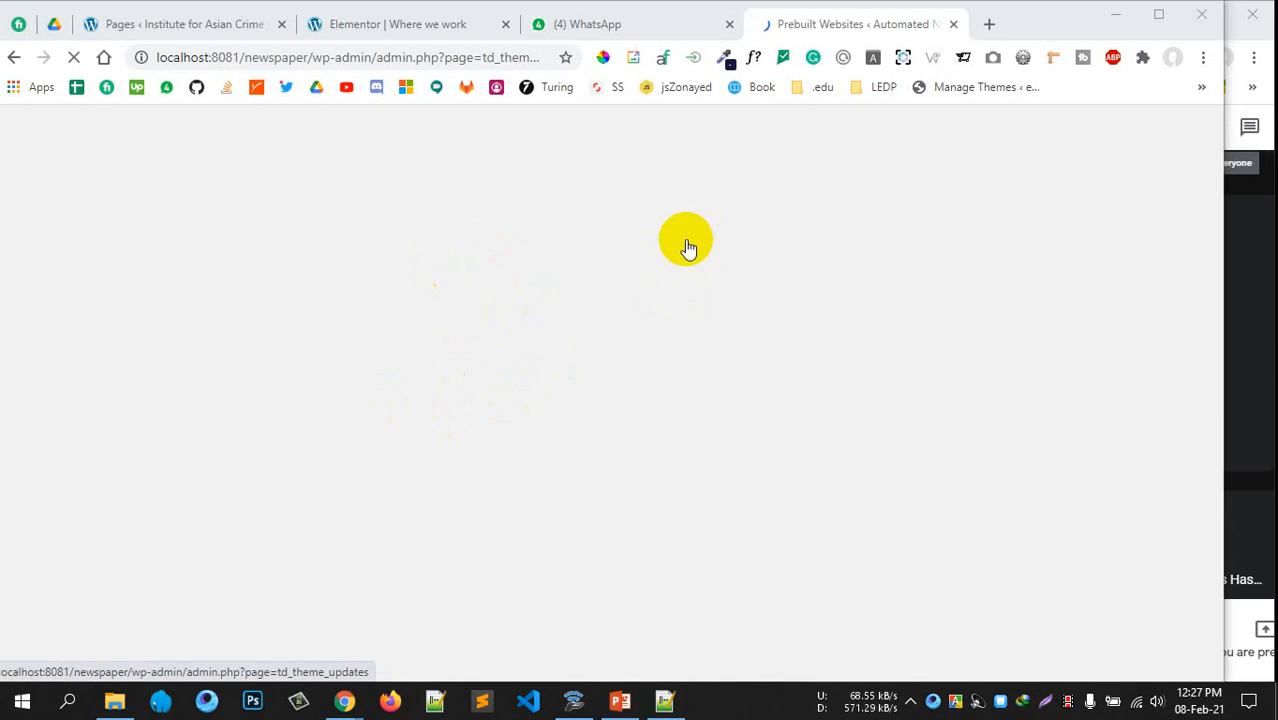
Browse the PRO demo thumbnails, comparing designs such as Default, Black Version Pro and Magazine Pro
scroll(573, 371, down, 2)
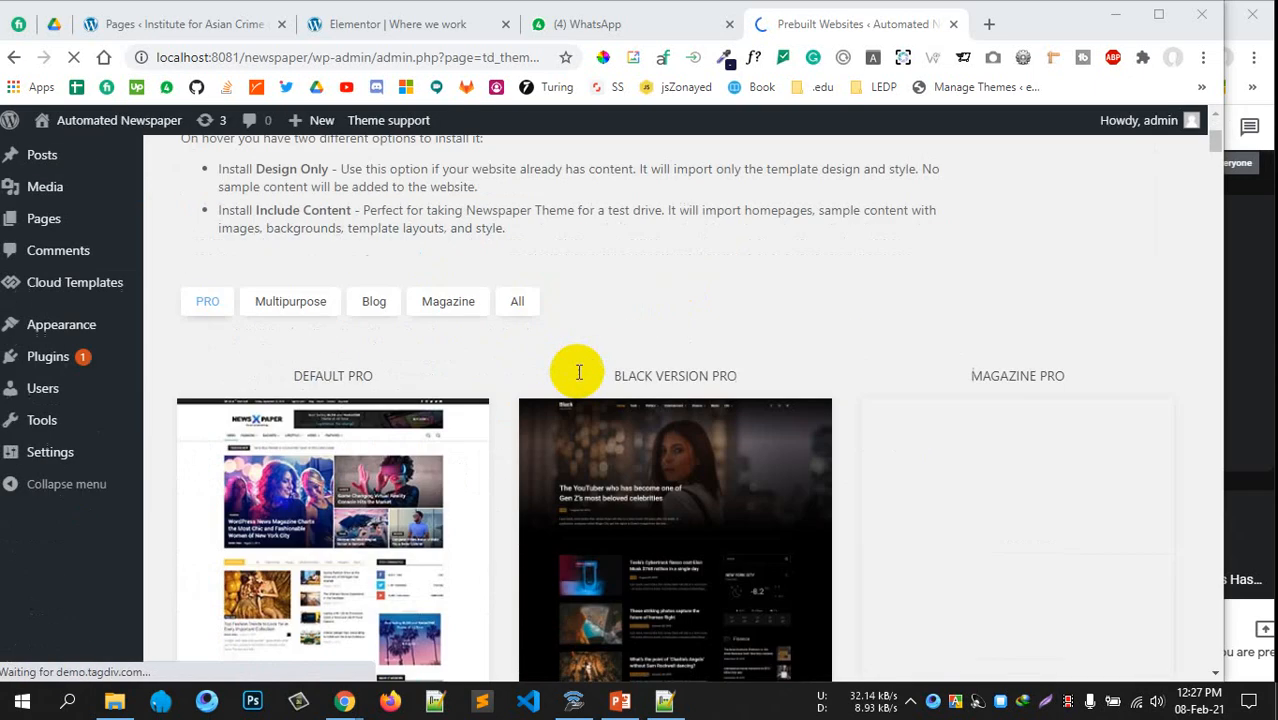
scroll(1041, 491, down, 13)
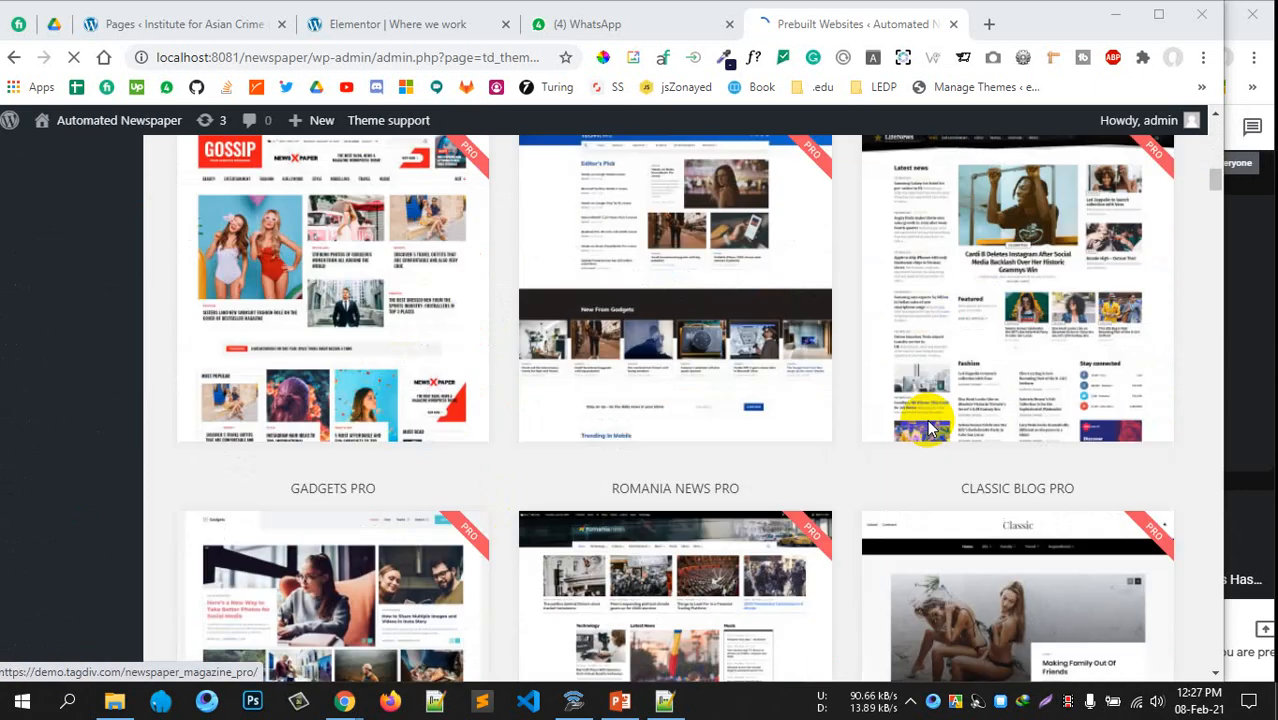
scroll(1018, 405, down, 20)
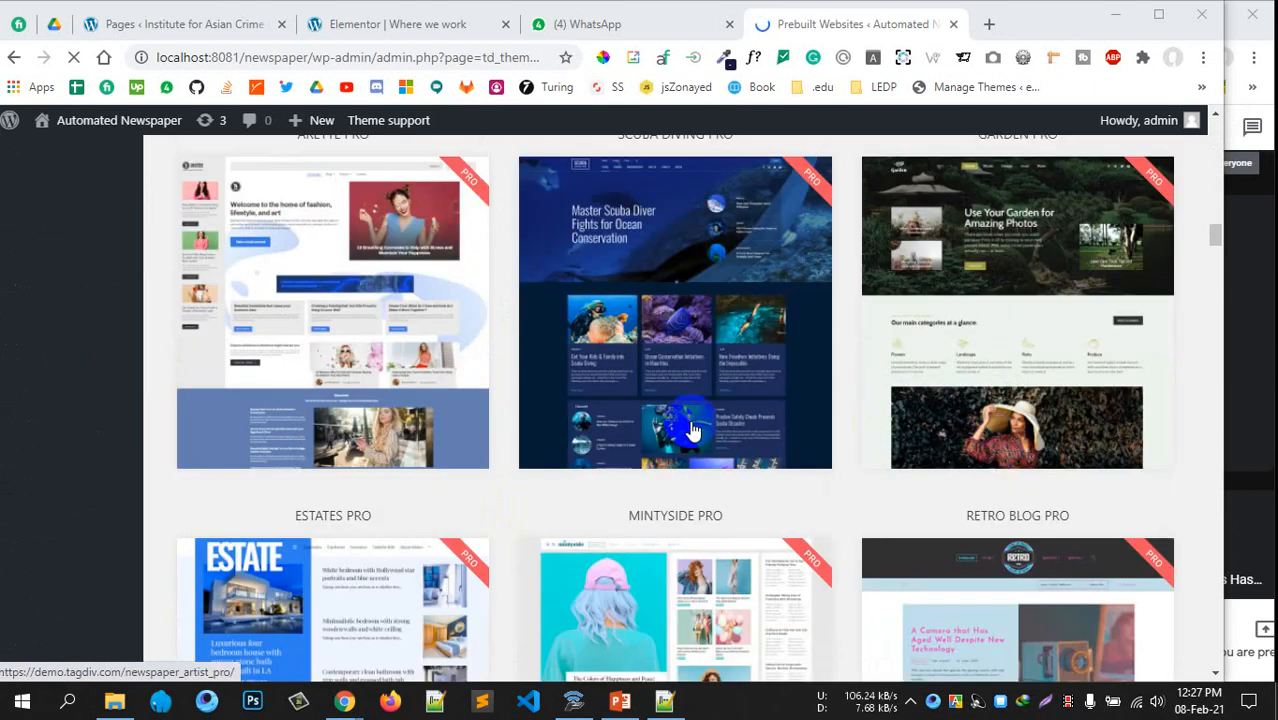
scroll(676, 400, down, 20)
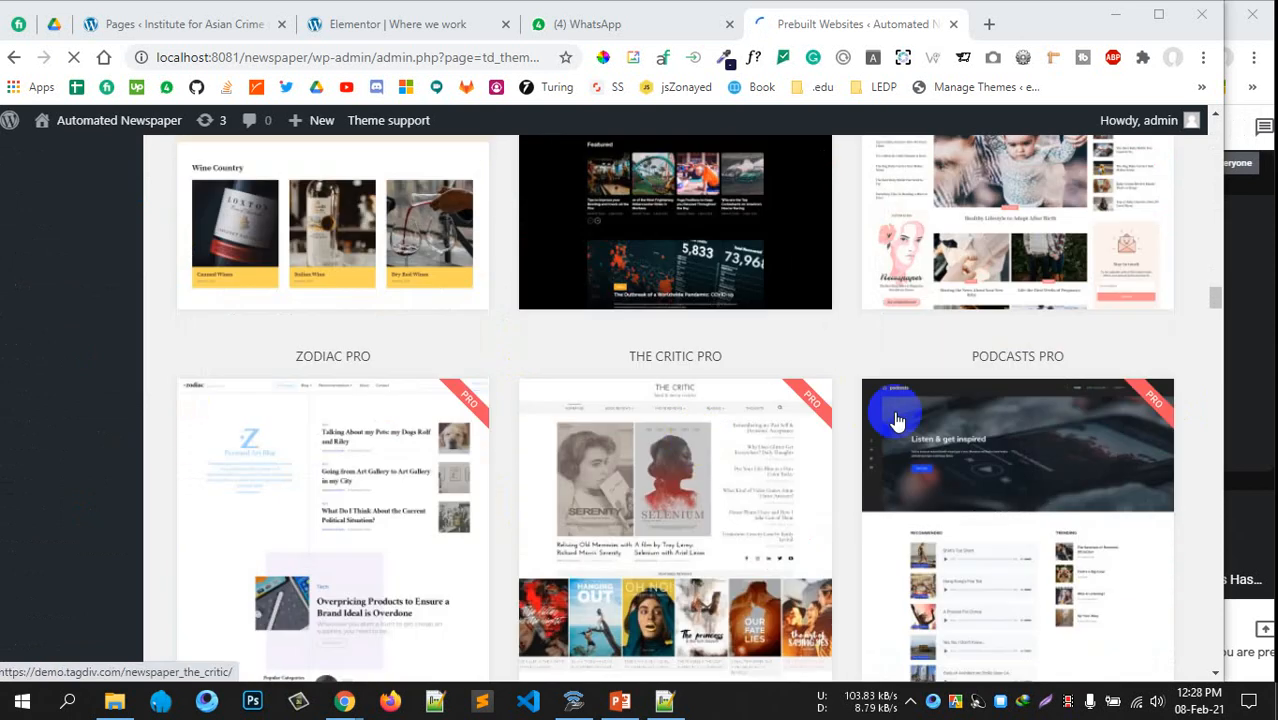
scroll(670, 398, down, 20)
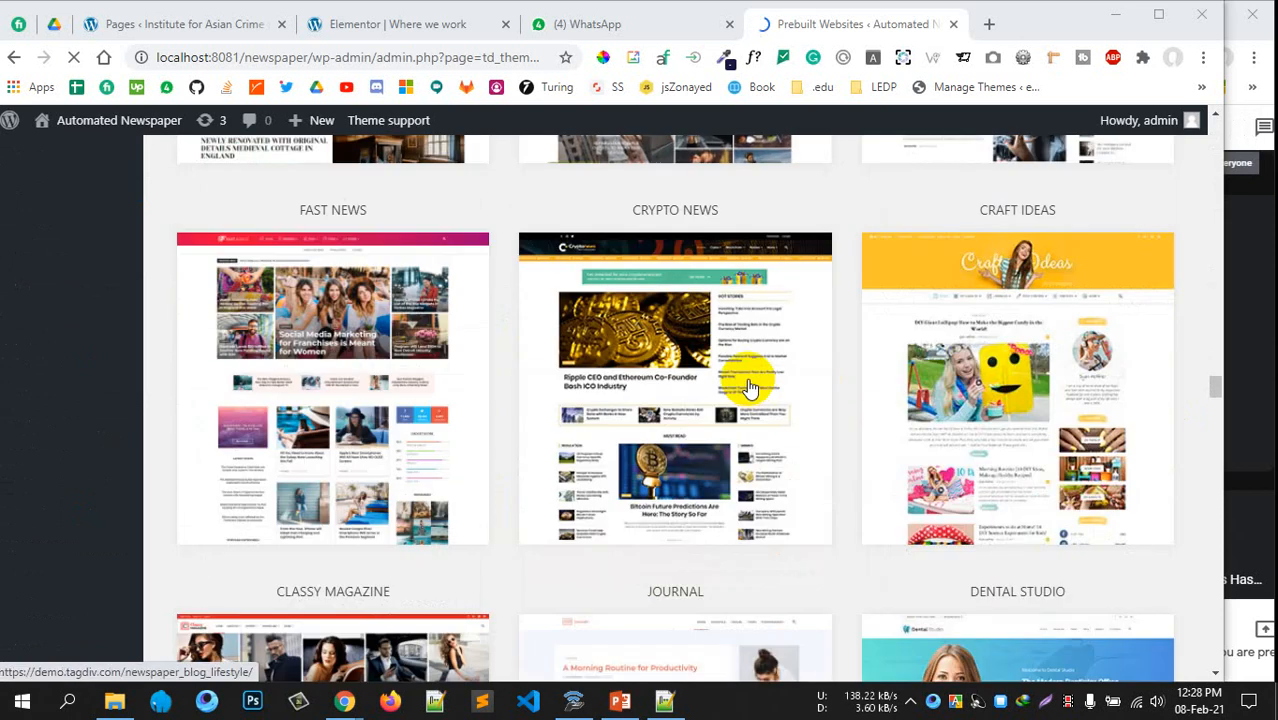
scroll(752, 375, down, 15)
scroll(320, 337, up, 8)
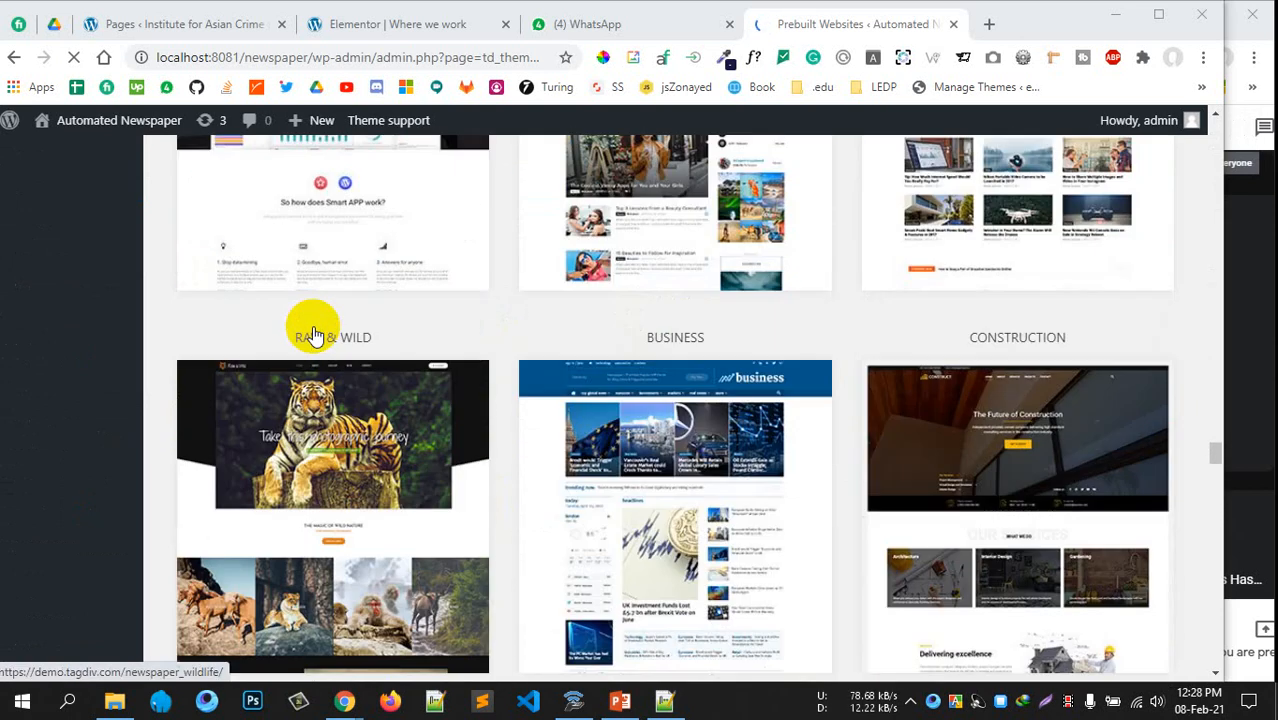
scroll(540, 435, down, 10)
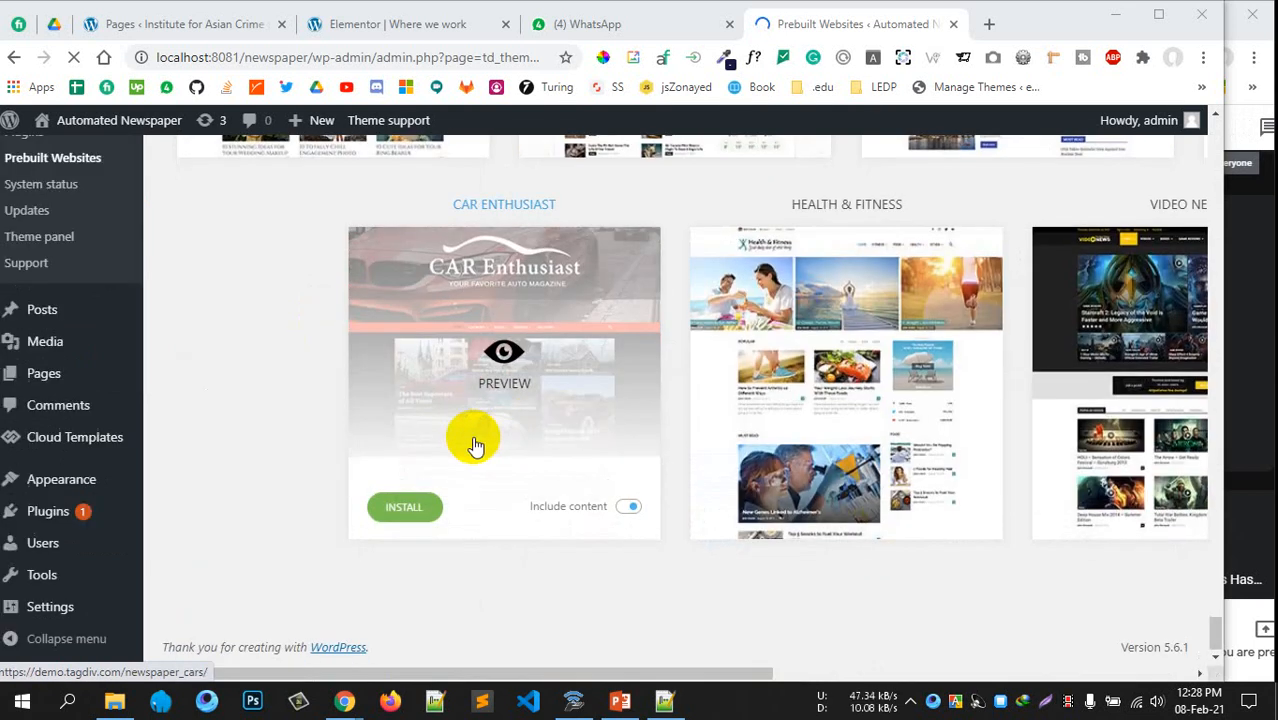
scroll(633, 349, up, 15)
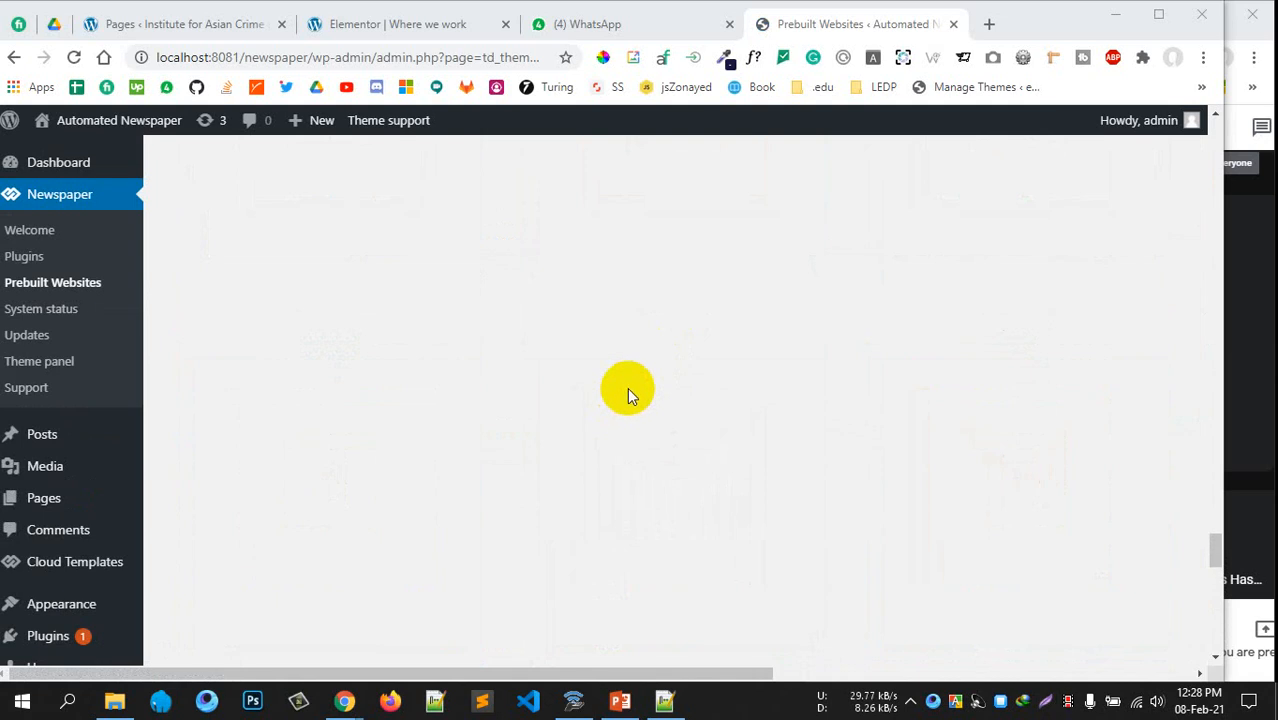
scroll(600, 336, down, 5)
scroll(599, 329, up, 10)
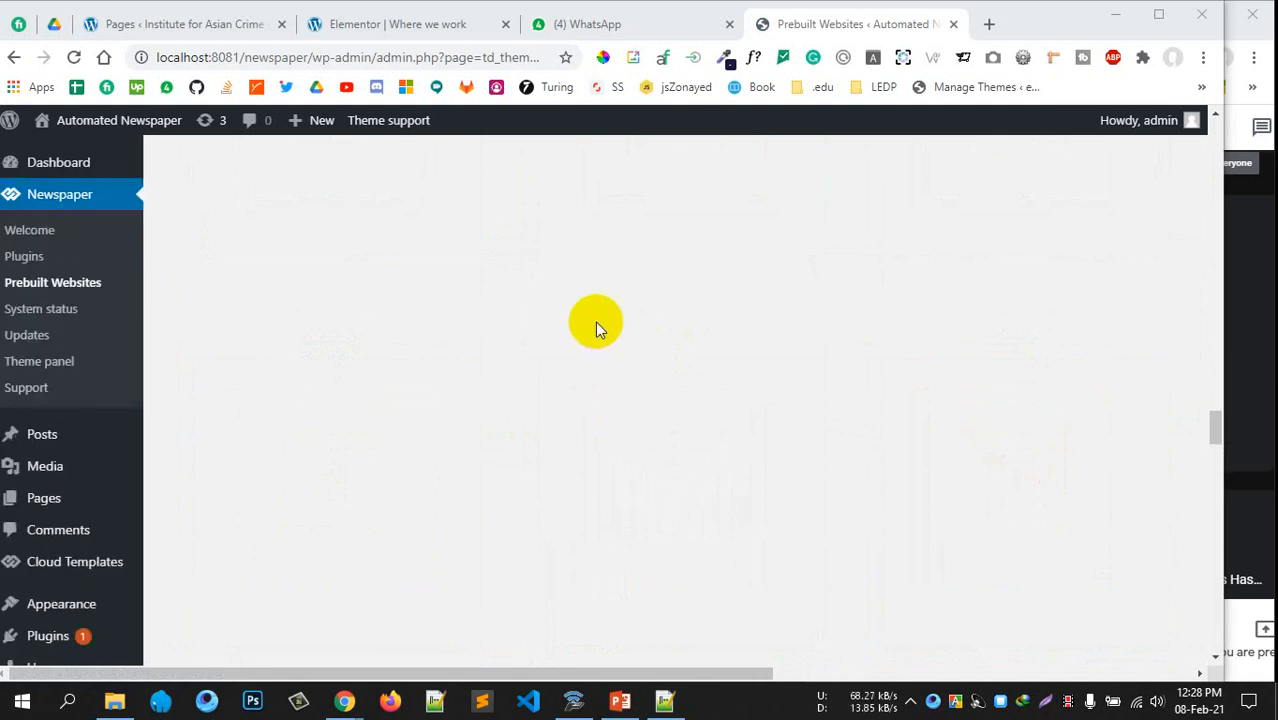
scroll(595, 320, down, 2)
scroll(595, 335, up, 5)
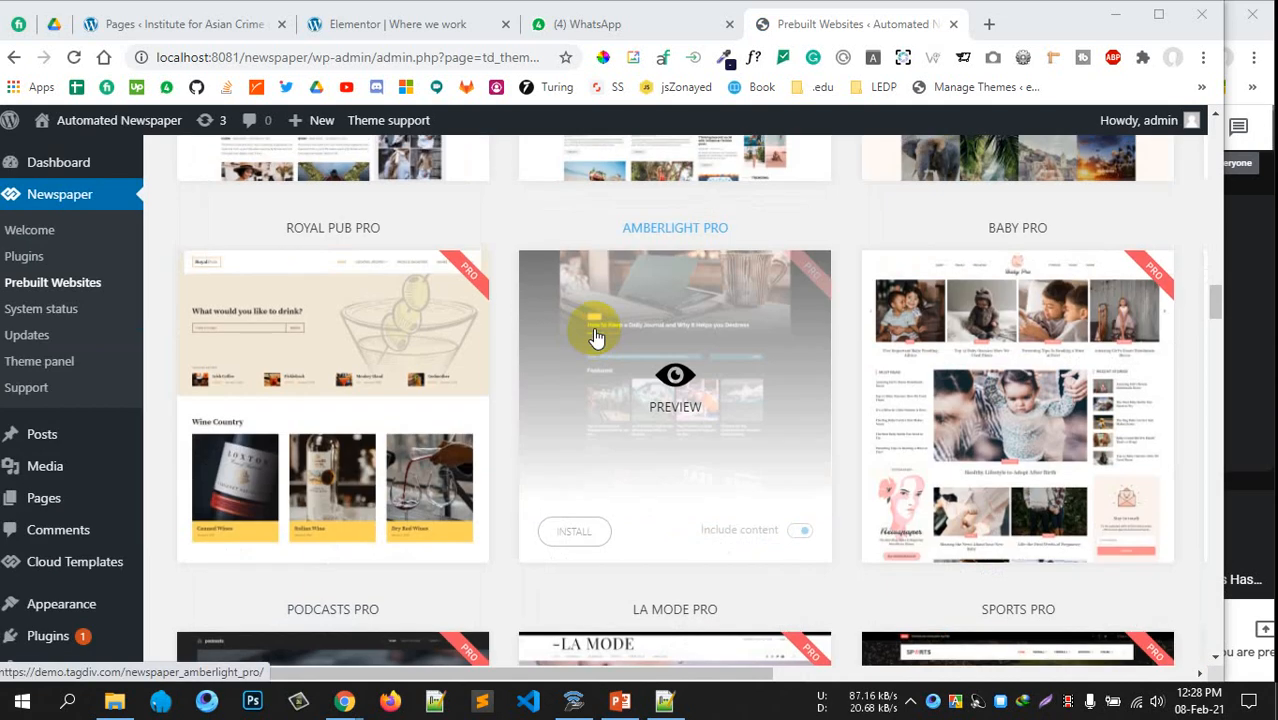
scroll(597, 333, up, 20)
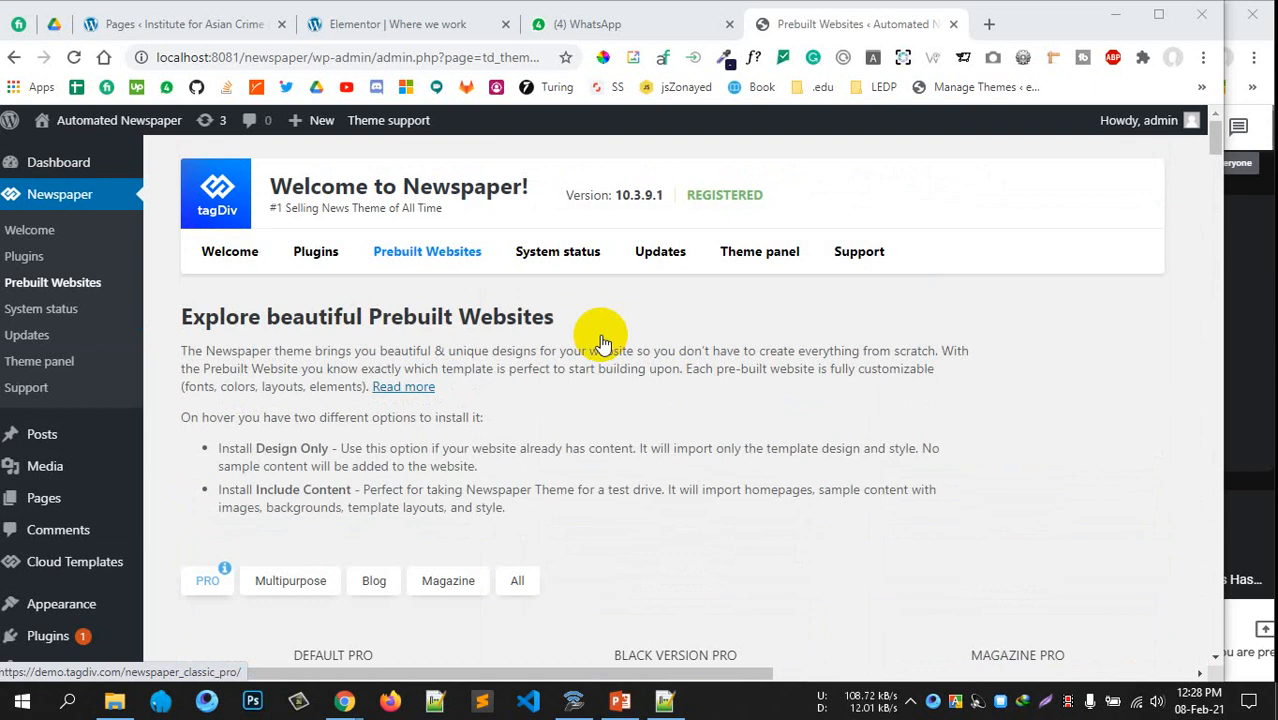
scroll(898, 424, down, 10)
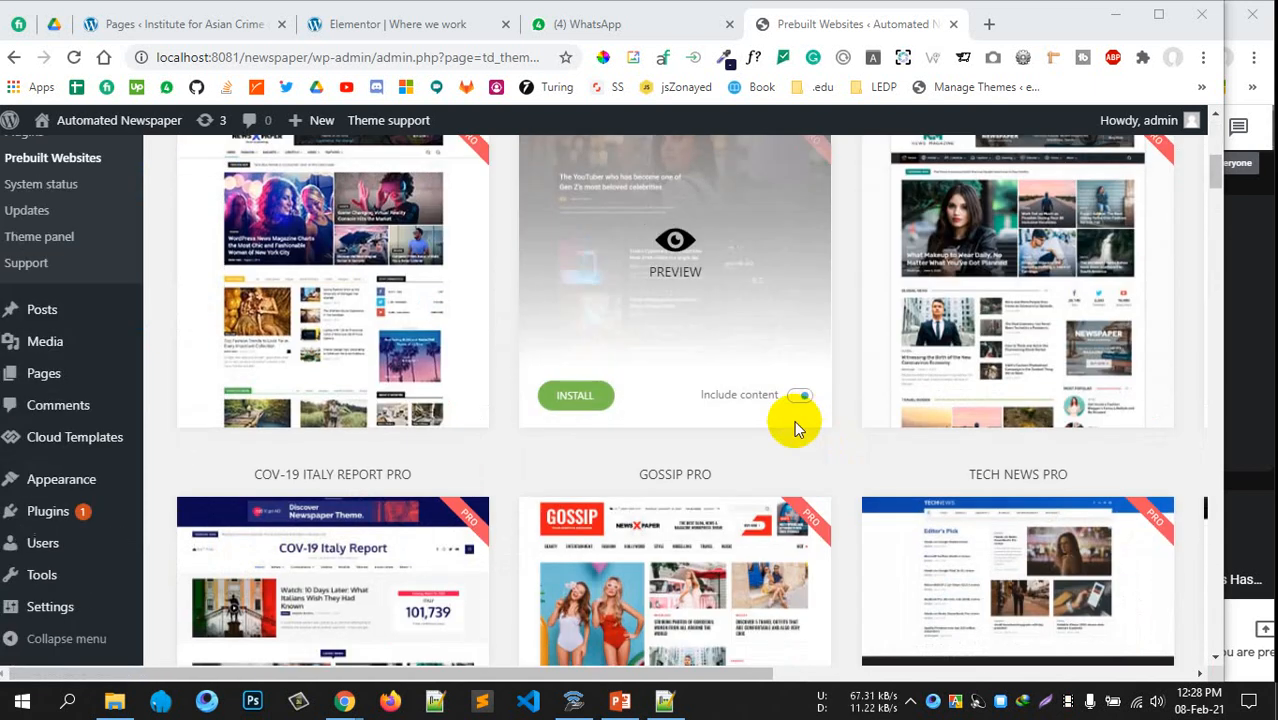
scroll(790, 440, down, 5)
scroll(791, 441, up, 2)
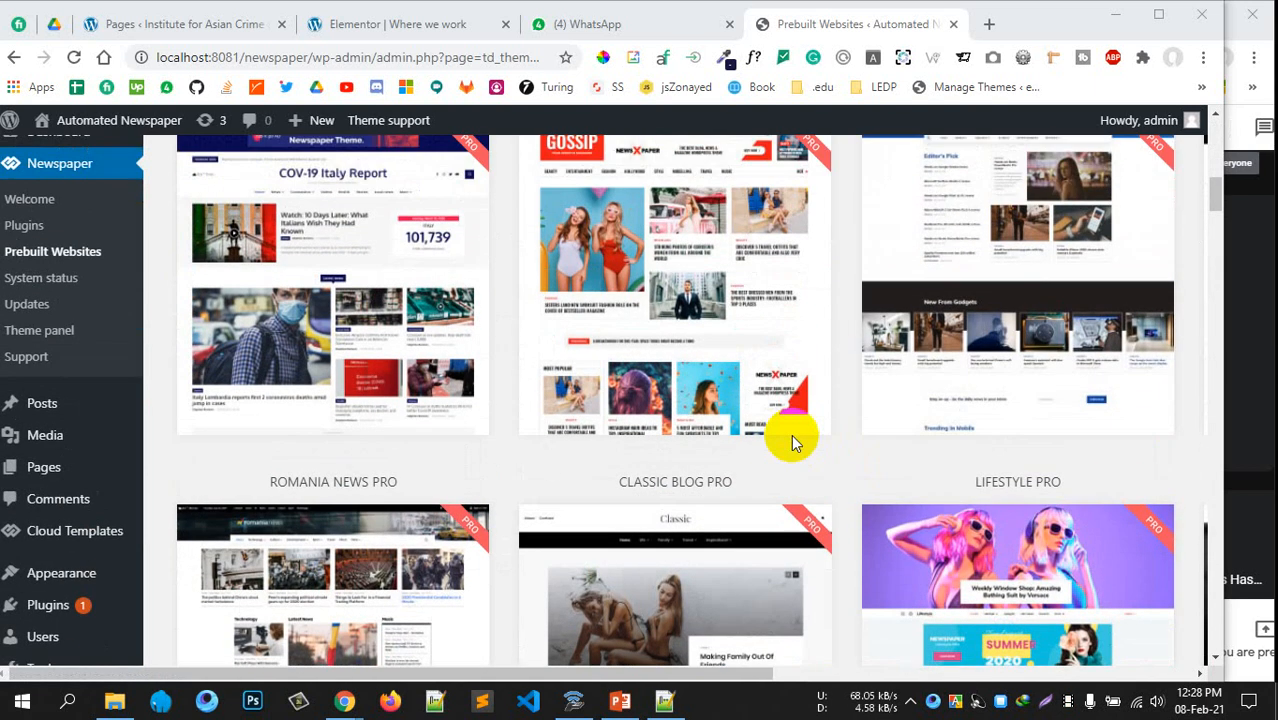
scroll(790, 440, down, 5)
scroll(651, 390, up, 2)
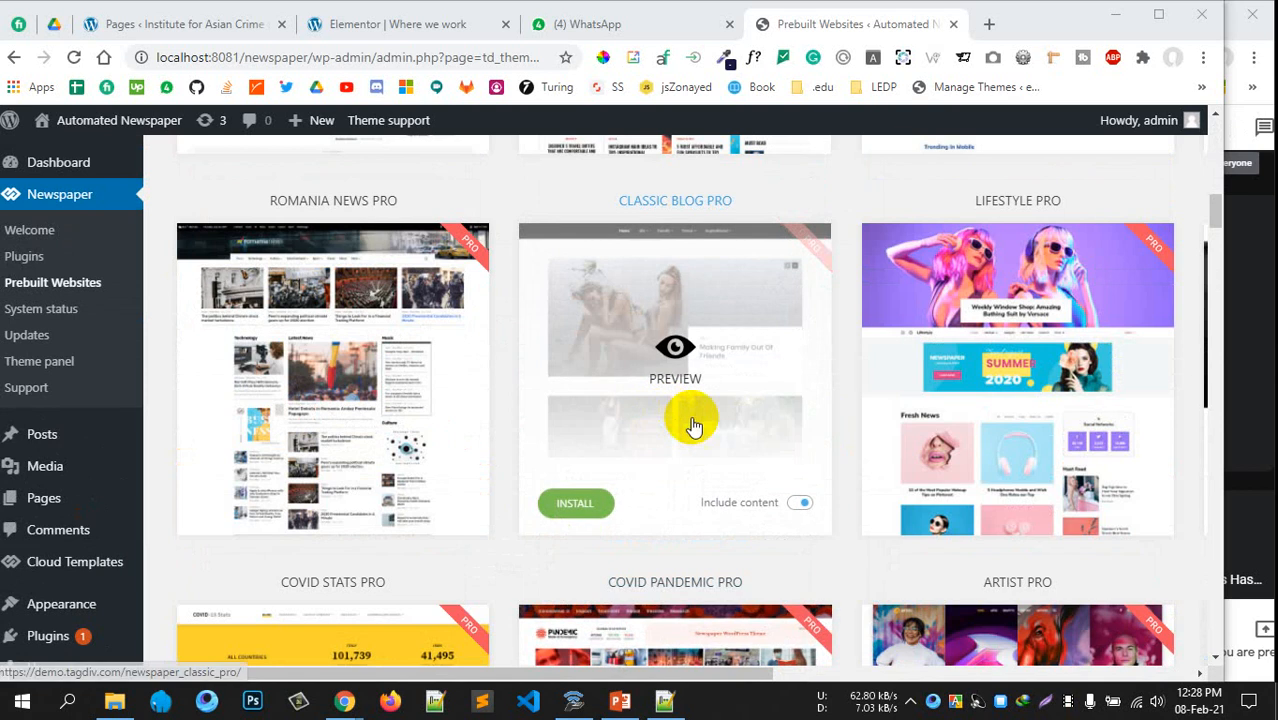
scroll(648, 393, down, 4)
scroll(622, 437, down, 4)
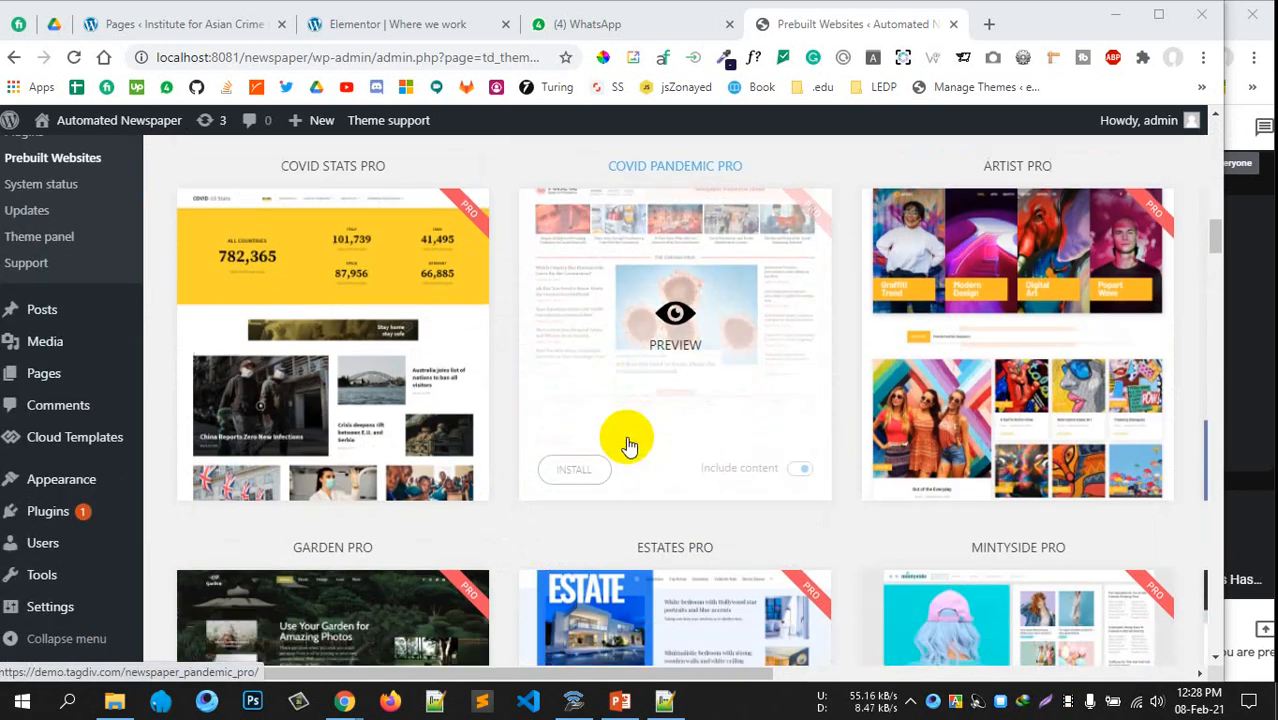
scroll(640, 440, down, 4)
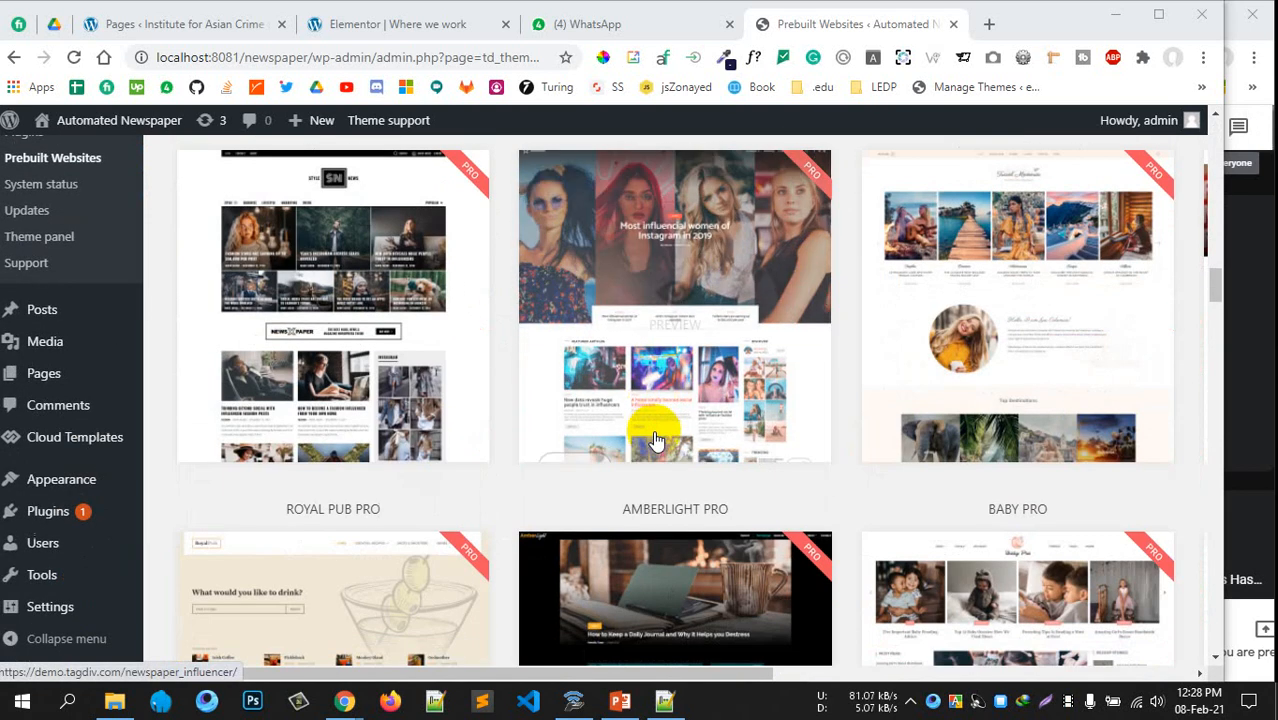
scroll(655, 441, down, 2)
scroll(657, 437, down, 5)
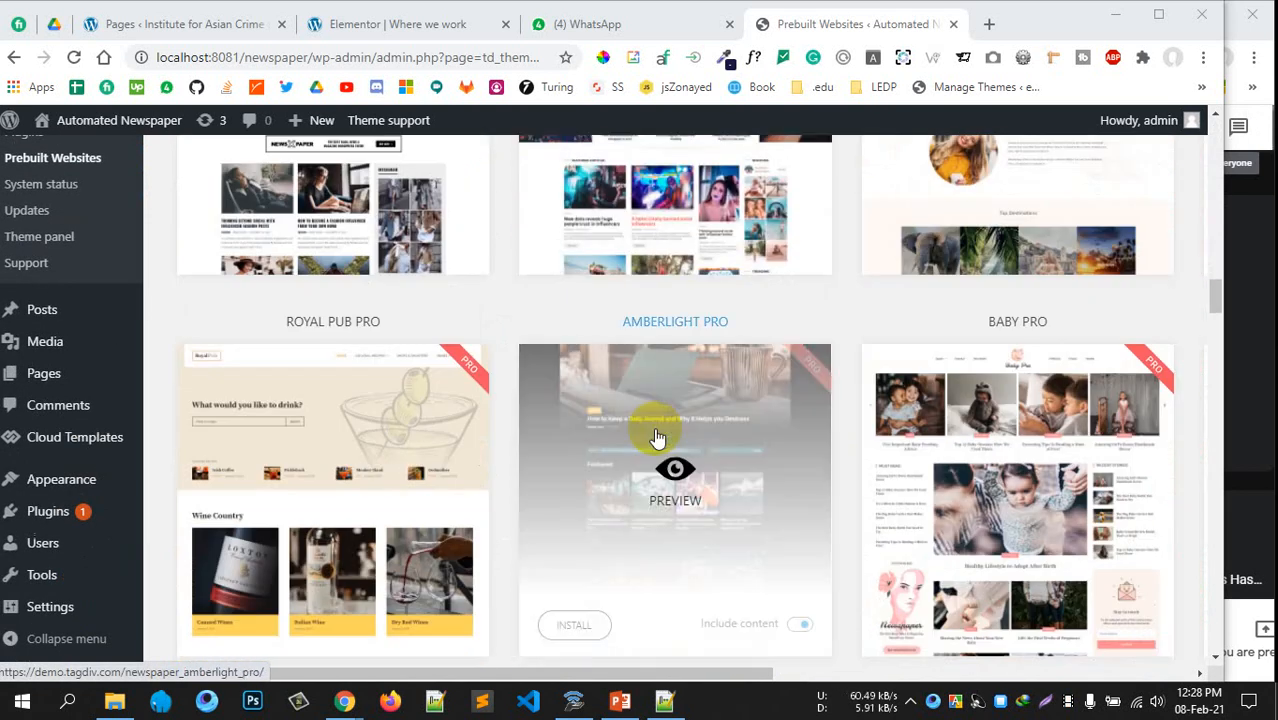
scroll(657, 437, up, 1)
scroll(657, 437, down, 8)
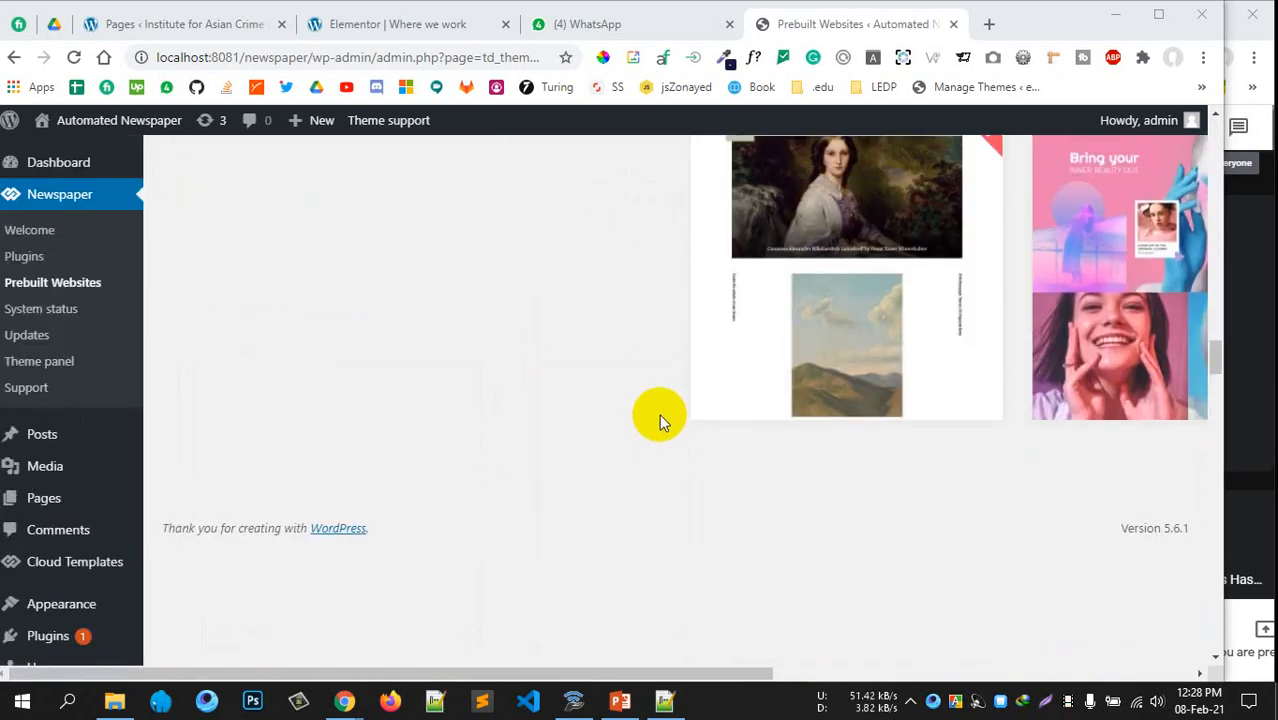
scroll(659, 418, up, 3)
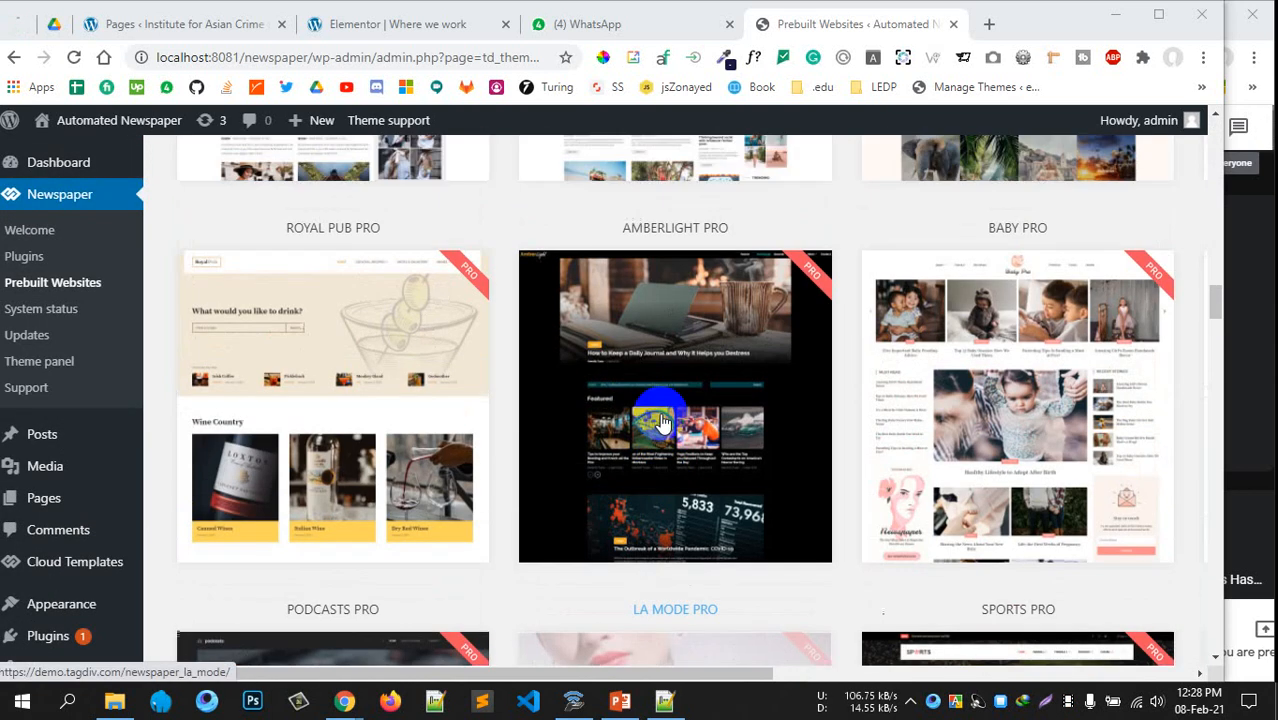
scroll(1030, 470, up, 1)
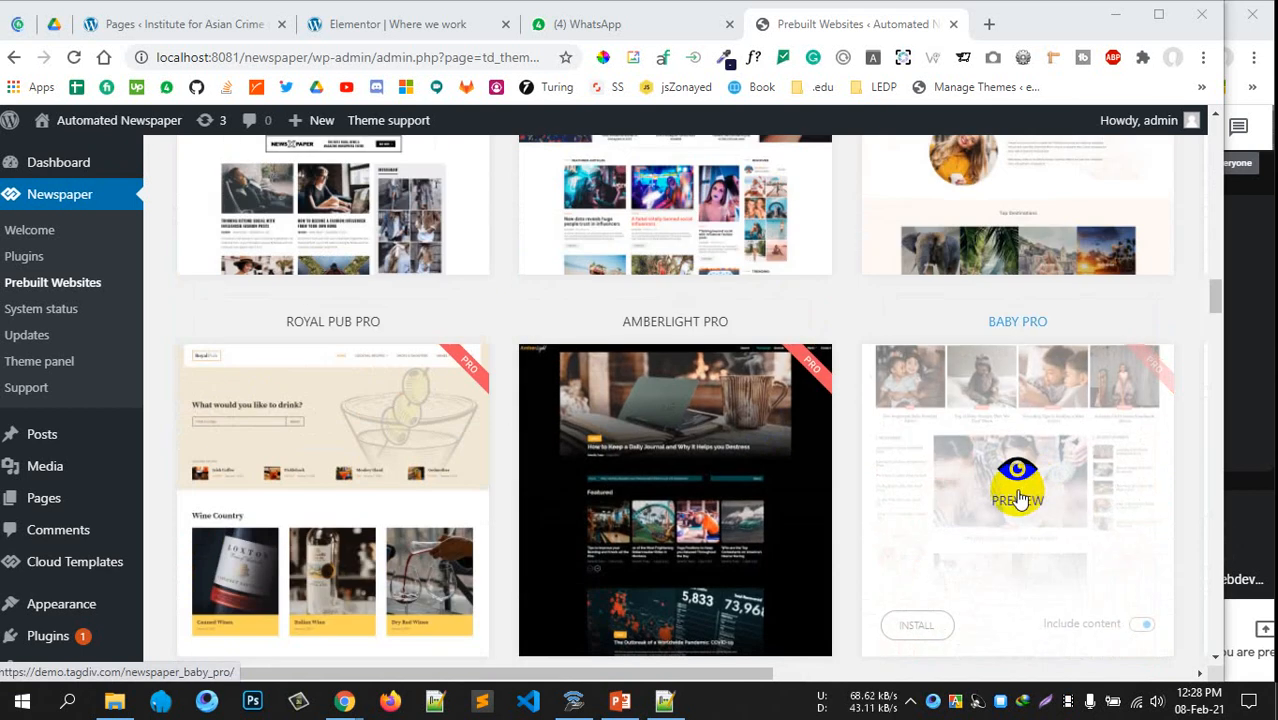
mouse_move(915, 624)
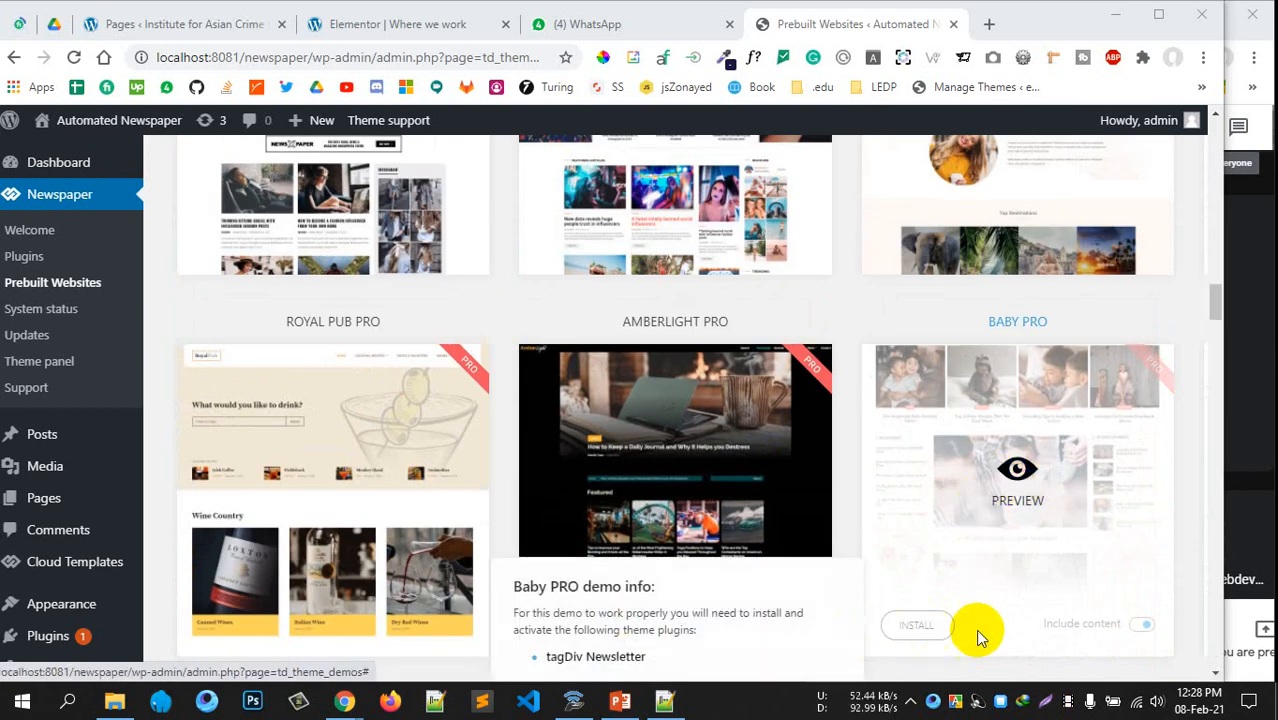
scroll(965, 600, down, 1)
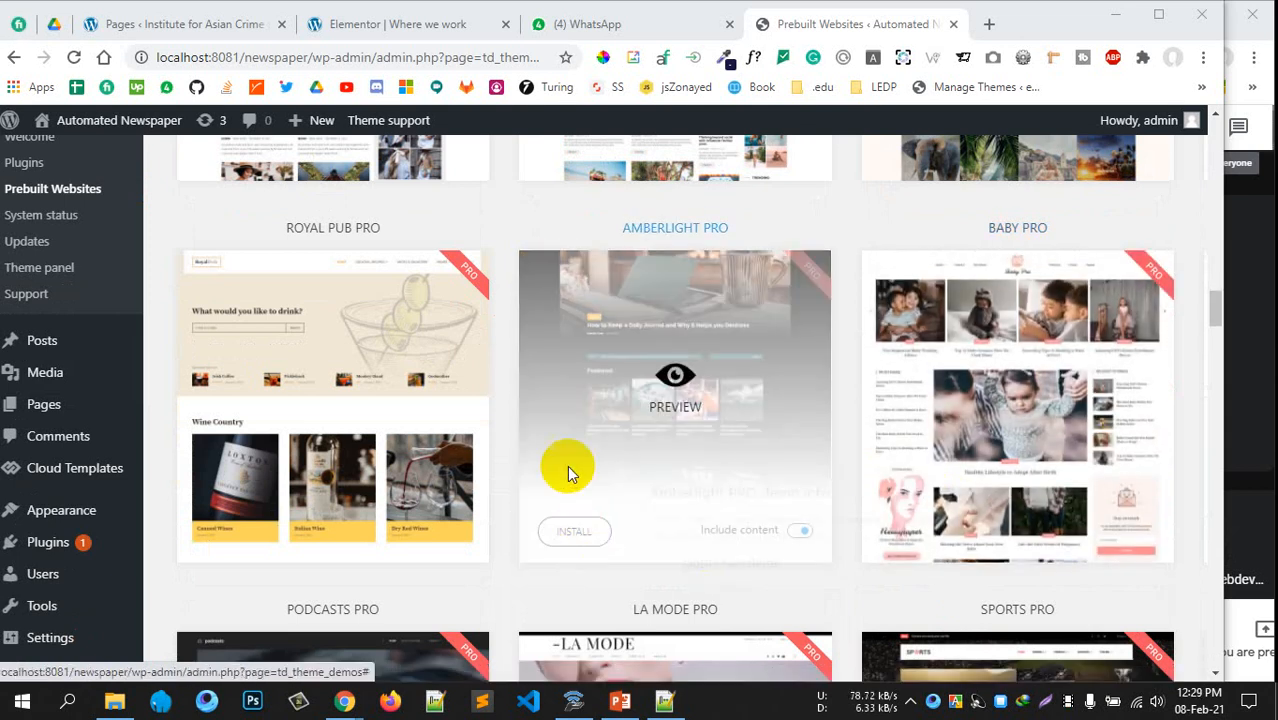
scroll(567, 465, up, 5)
scroll(547, 416, down, 9)
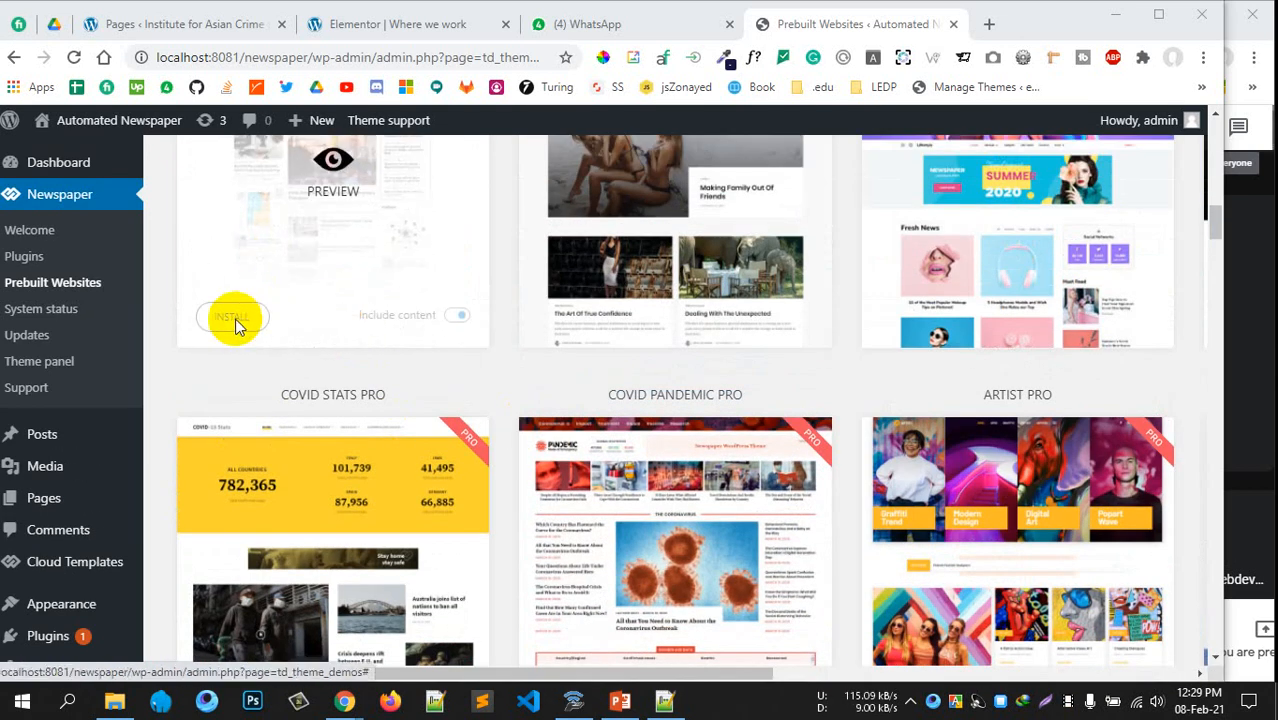
scroll(260, 335, up, 10)
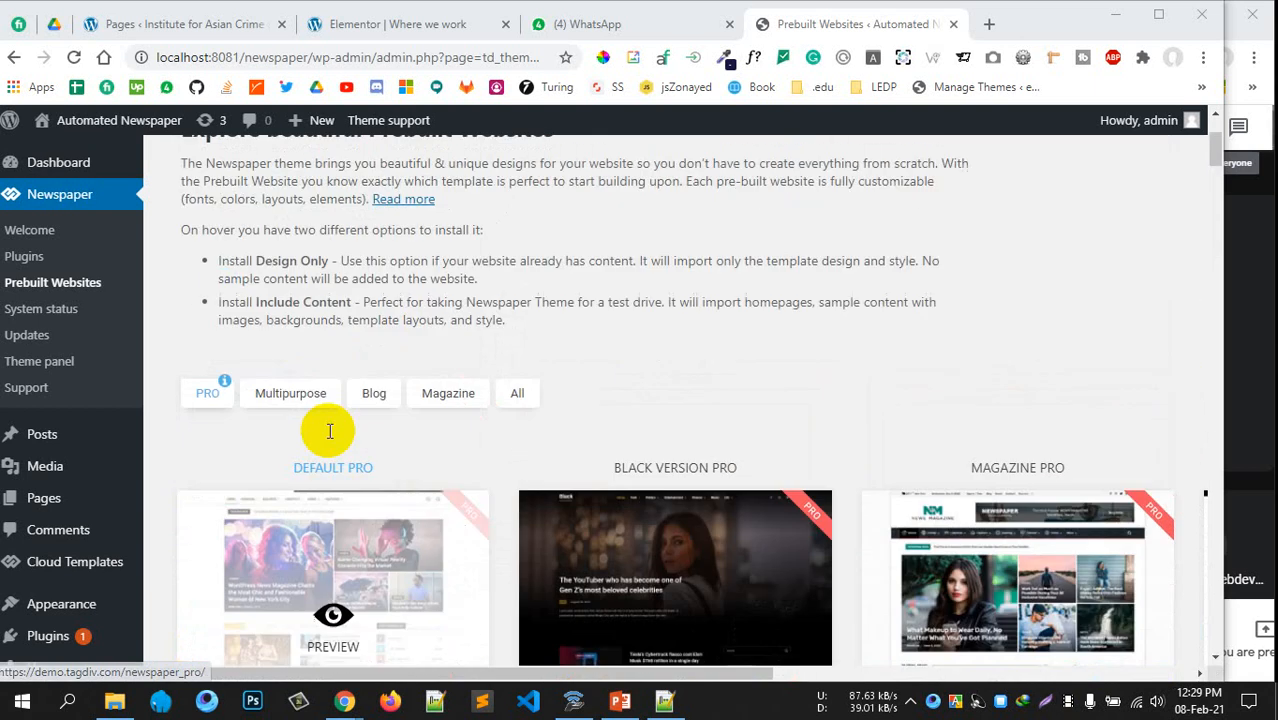
scroll(325, 428, down, 2)
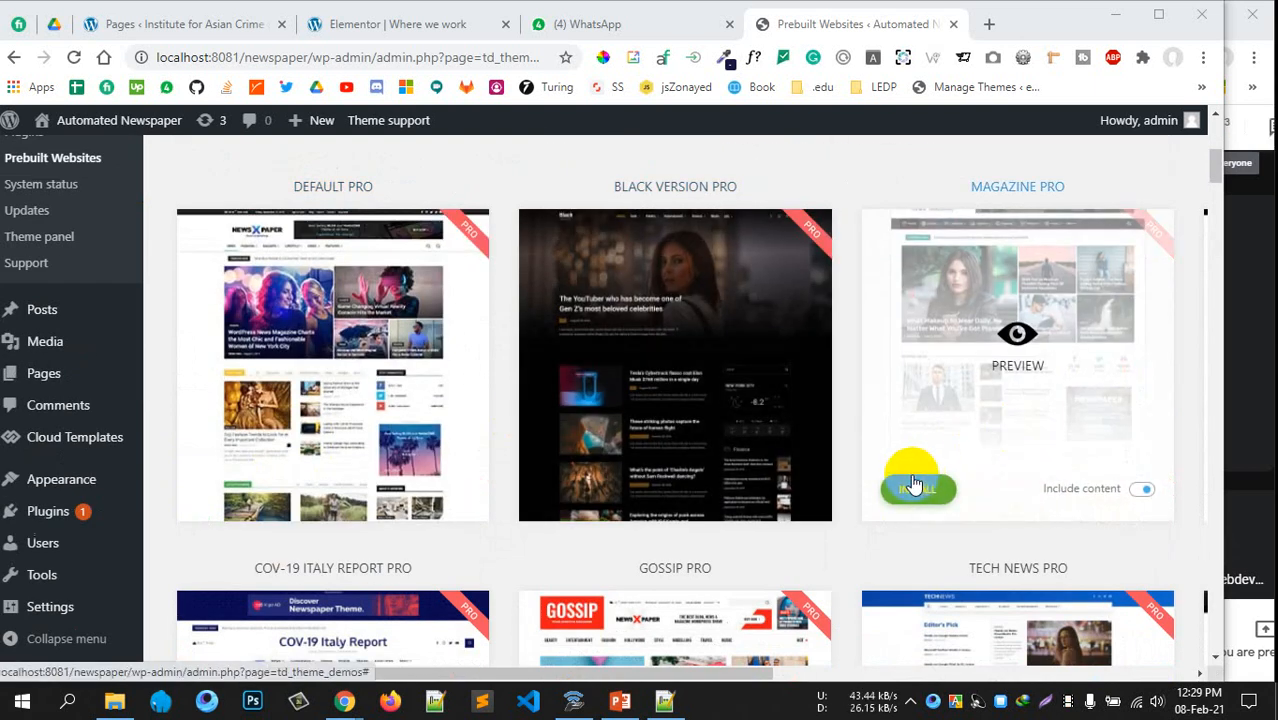
scroll(400, 380, down, 1)
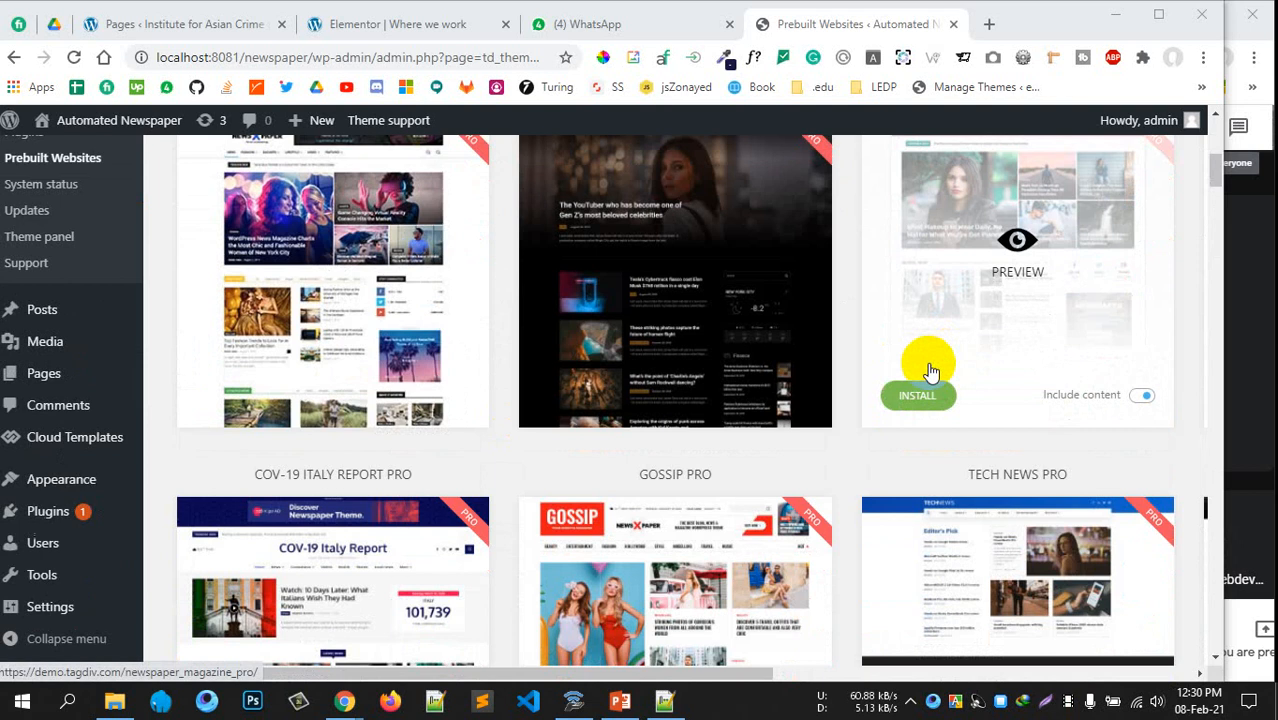
scroll(462, 360, down, 2)
scroll(641, 360, up, 3)
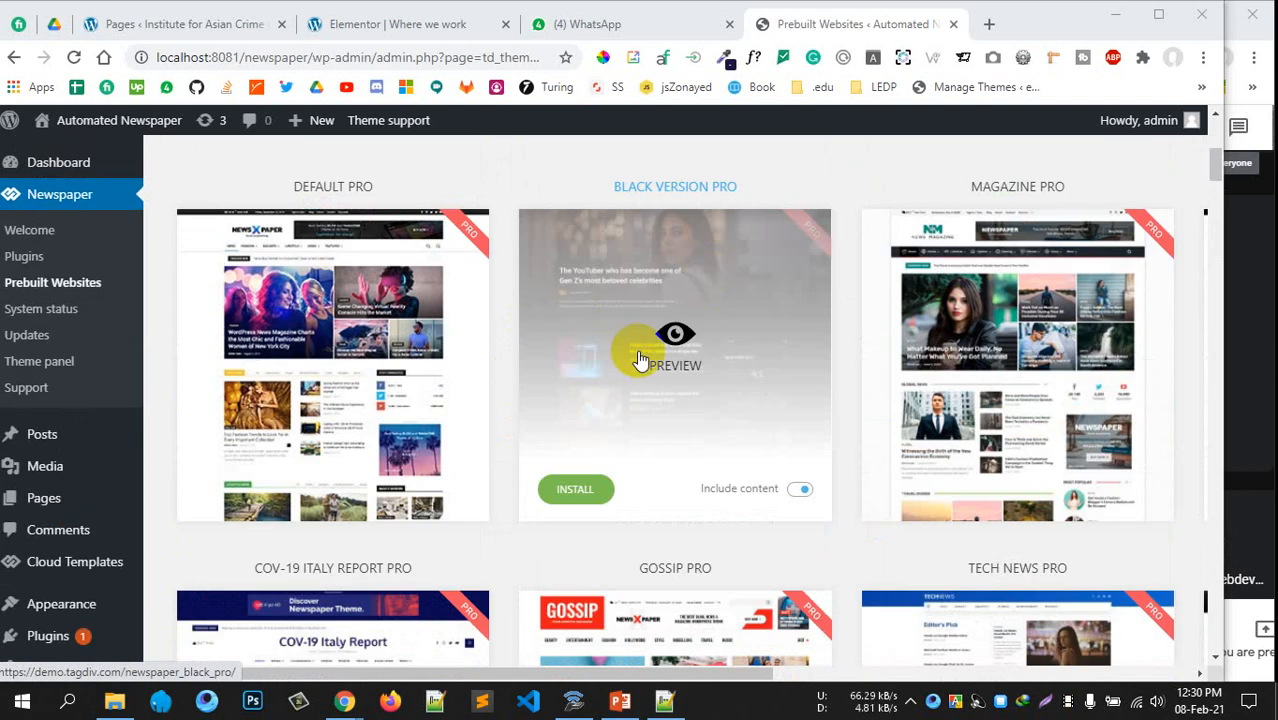
Install the Black Version PRO demo with its full content
click(614, 490)
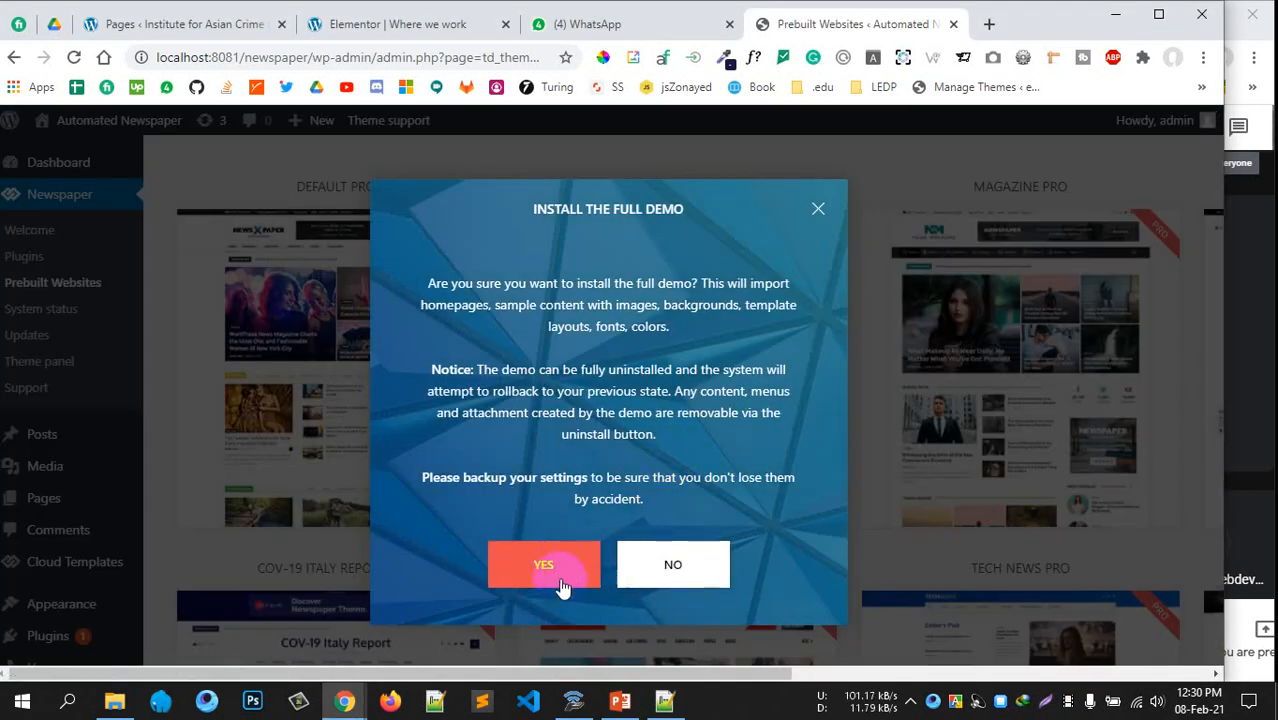
click(563, 587)
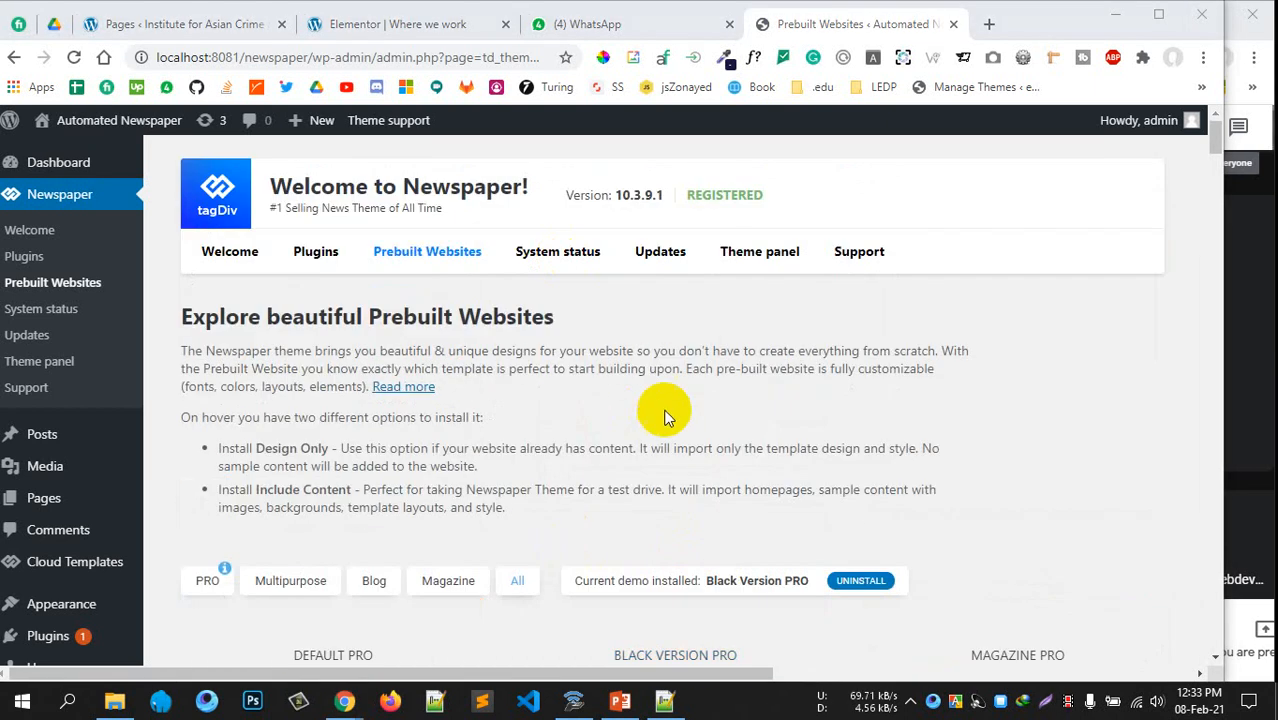
scroll(589, 322, down, 4)
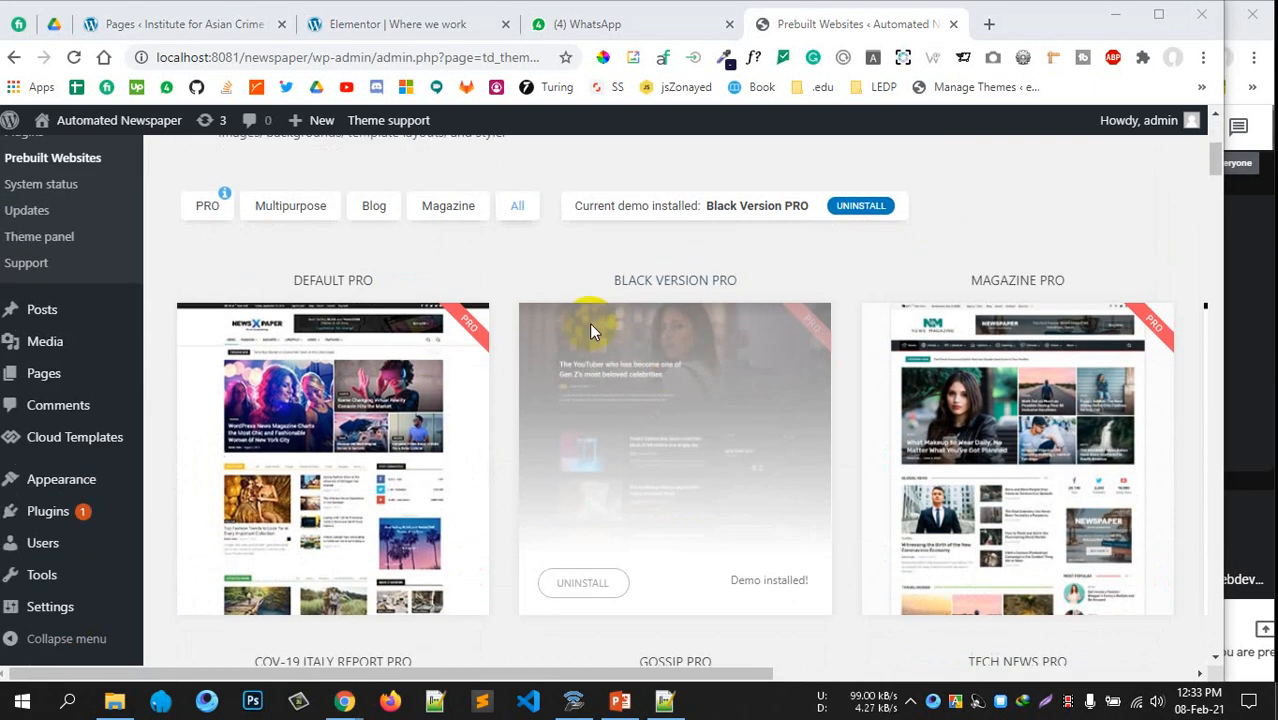
Open the live Automated Newspaper site from the admin bar in a new browser tab
scroll(615, 400, down, 2)
scroll(640, 372, up, 2)
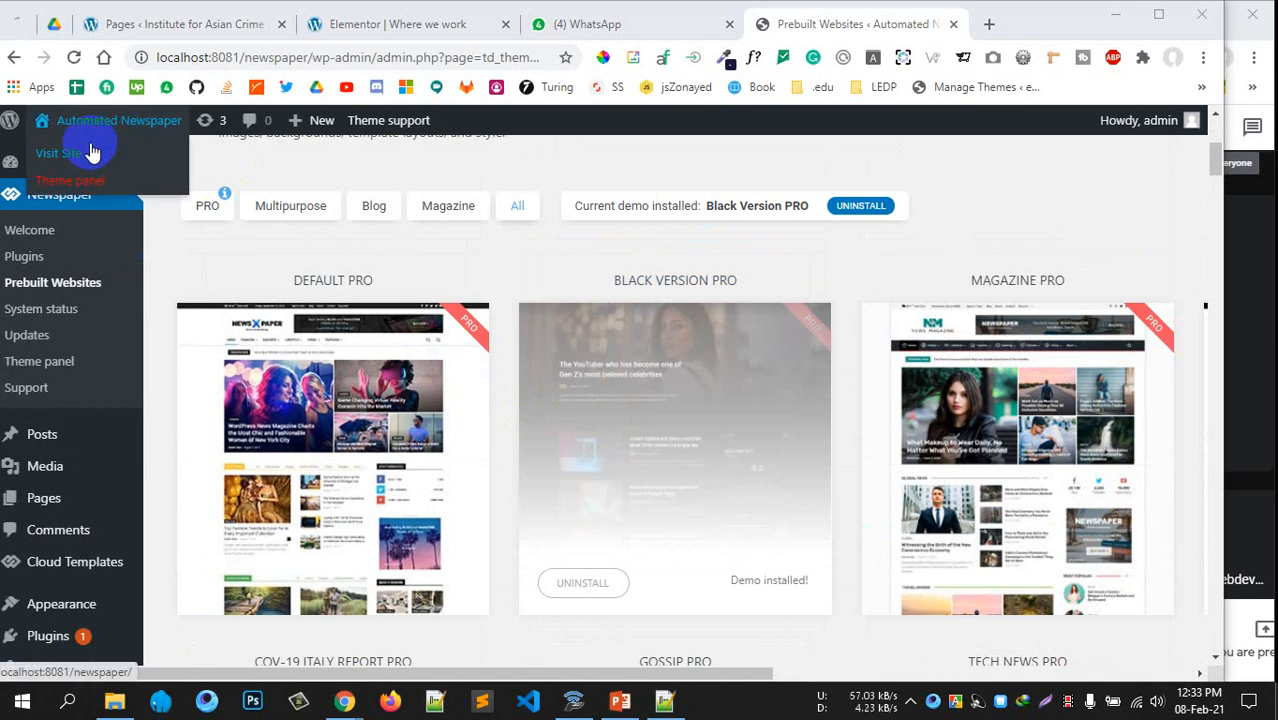
right_click(91, 150)
click(105, 162)
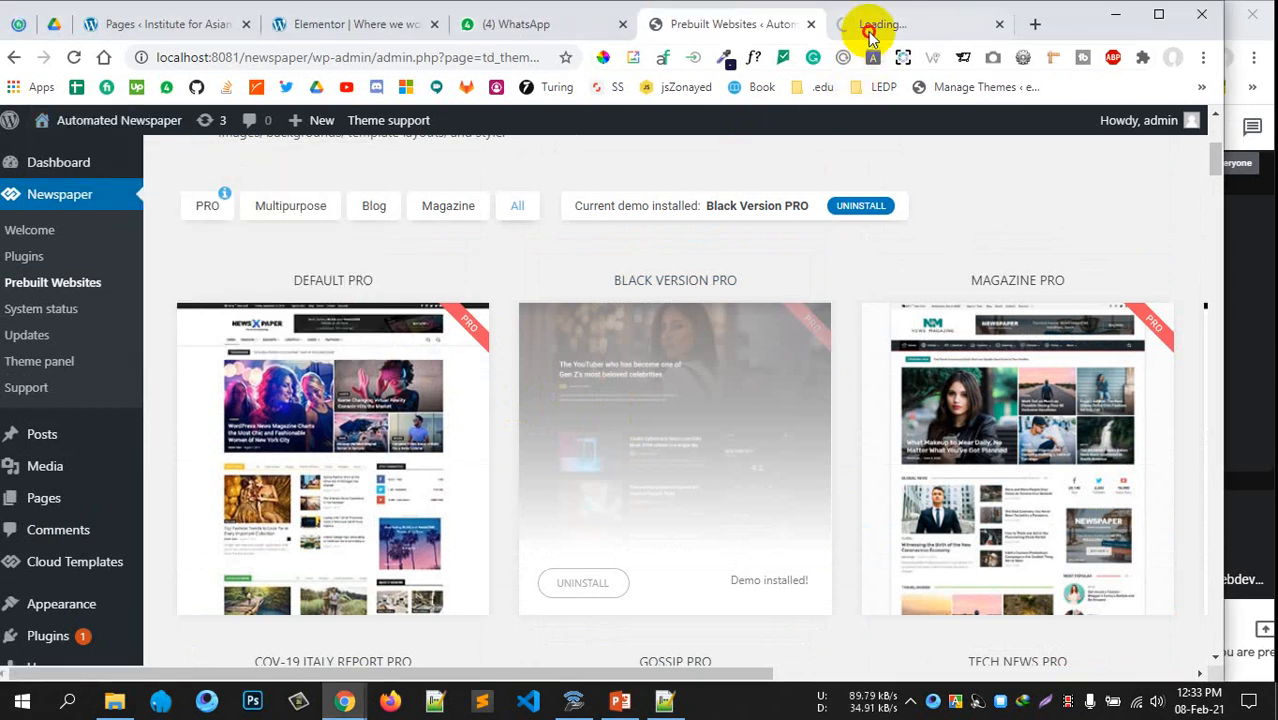
Review the Black Version PRO homepage and its sample articles in the new tab
click(869, 30)
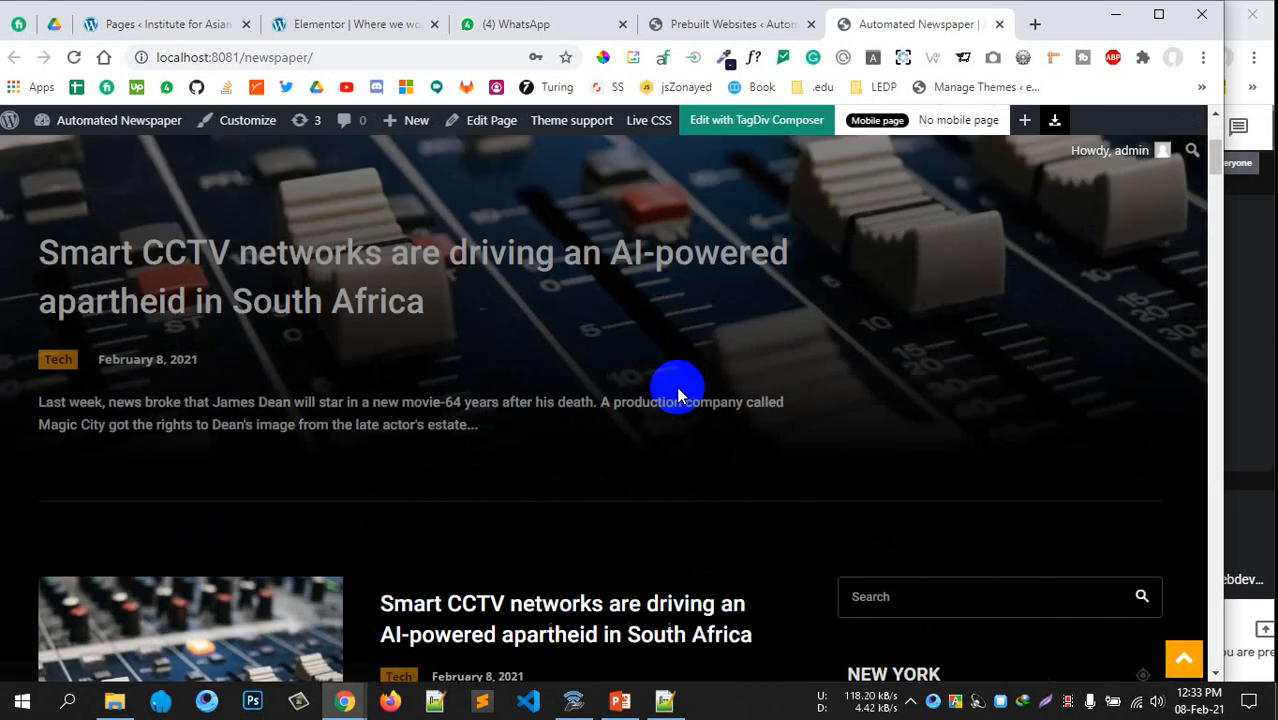
scroll(678, 389, up, 4)
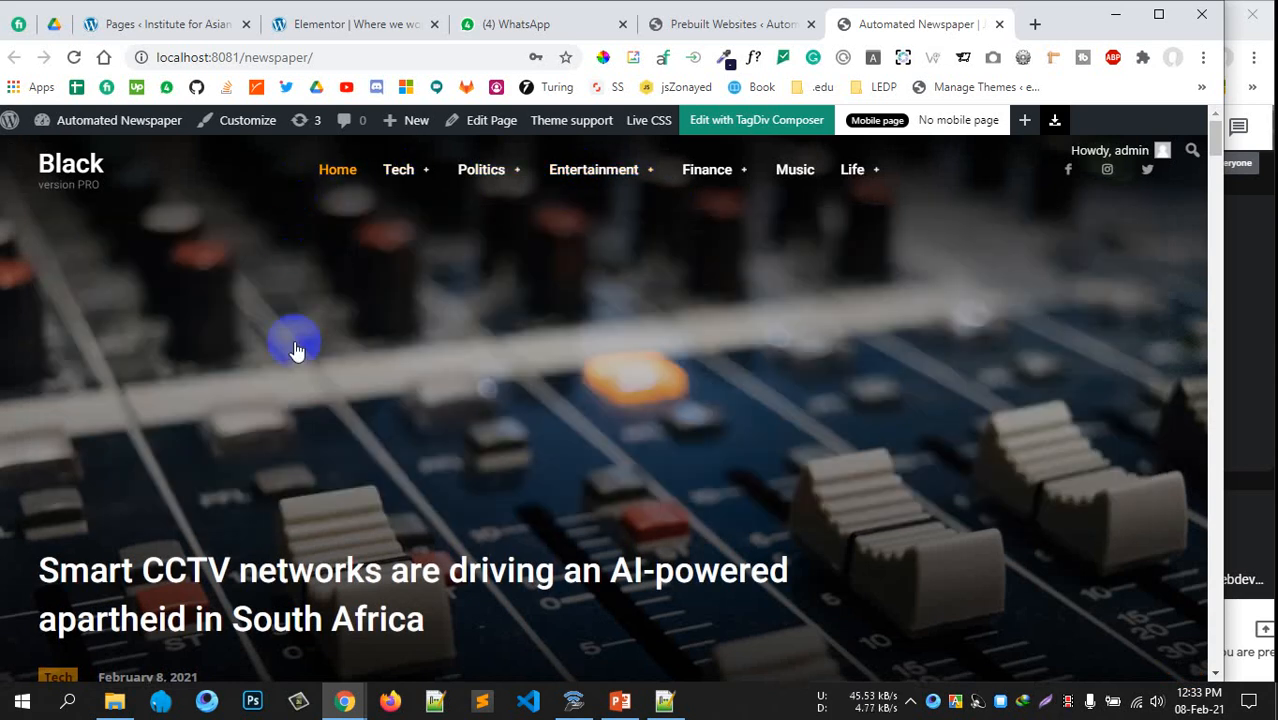
scroll(776, 342, down, 10)
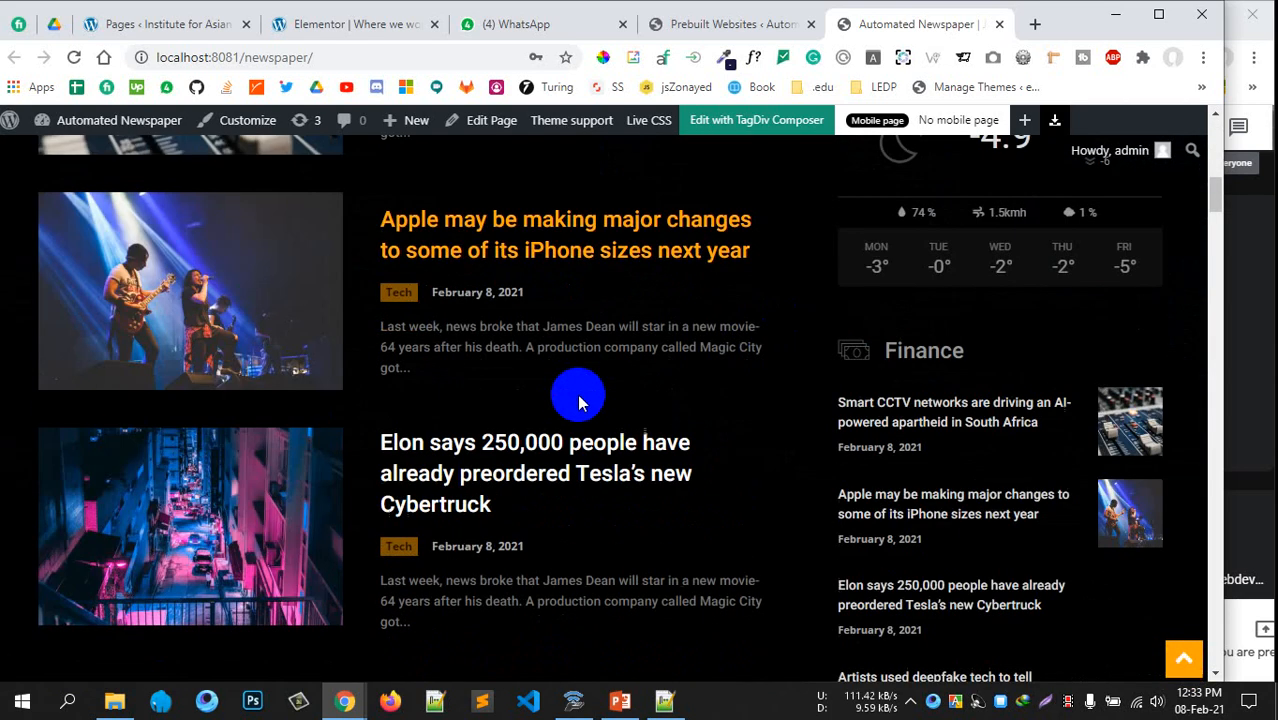
scroll(579, 398, down, 10)
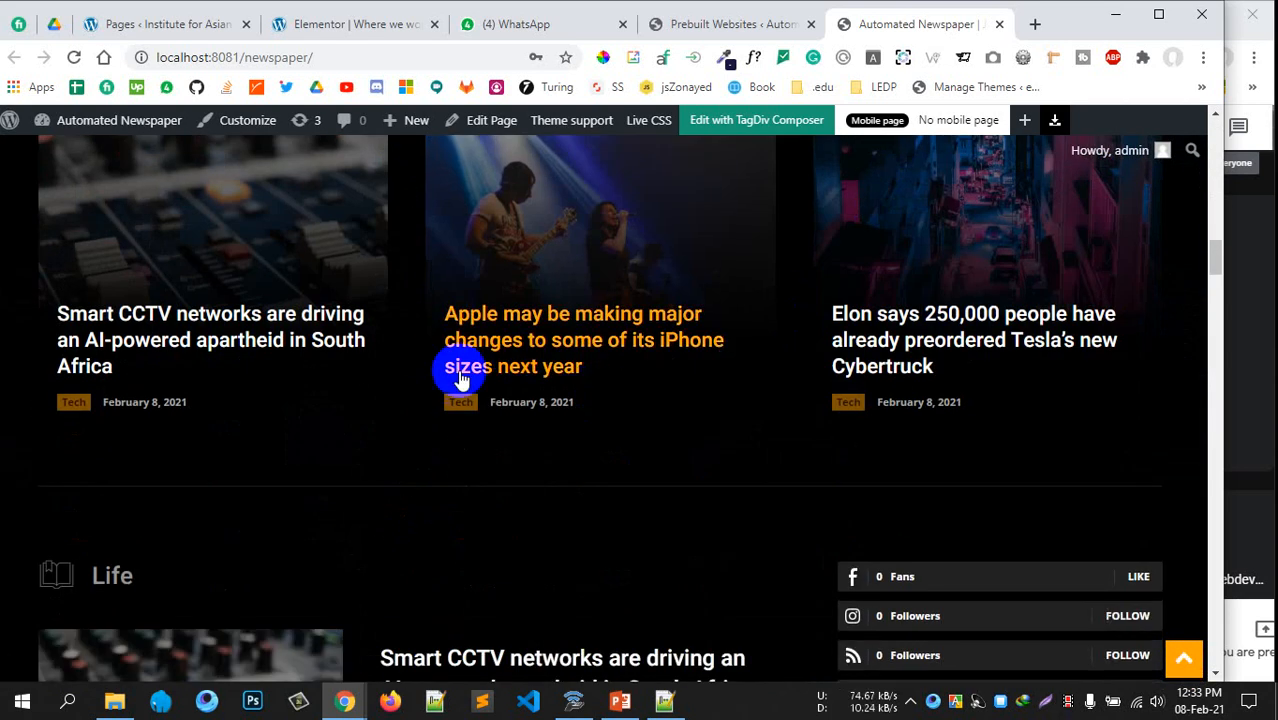
scroll(547, 396, down, 10)
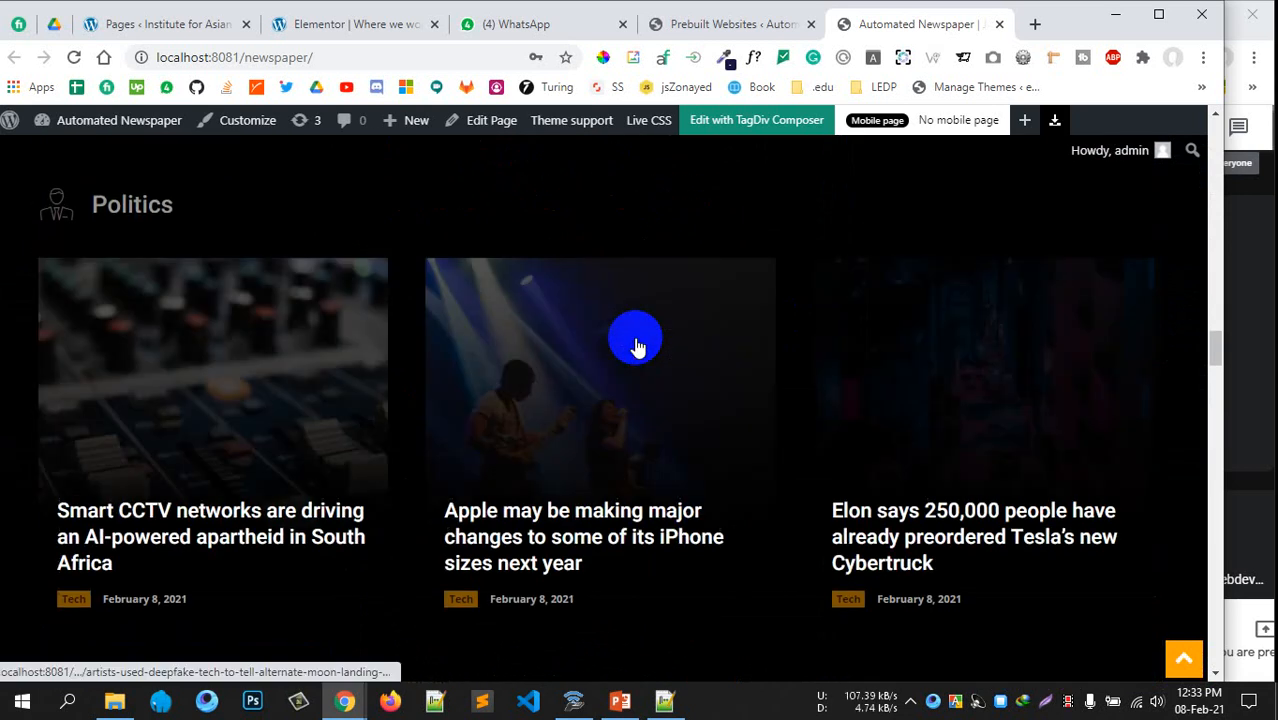
scroll(636, 345, down, 10)
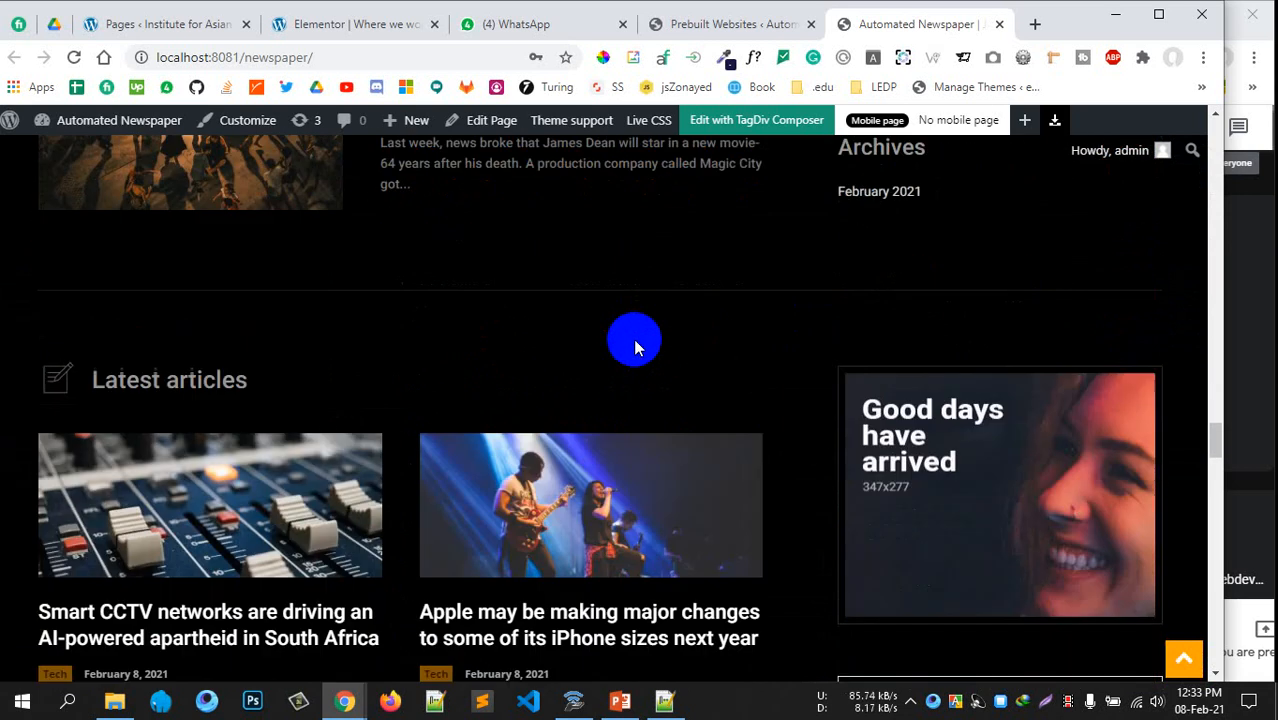
scroll(633, 345, down, 10)
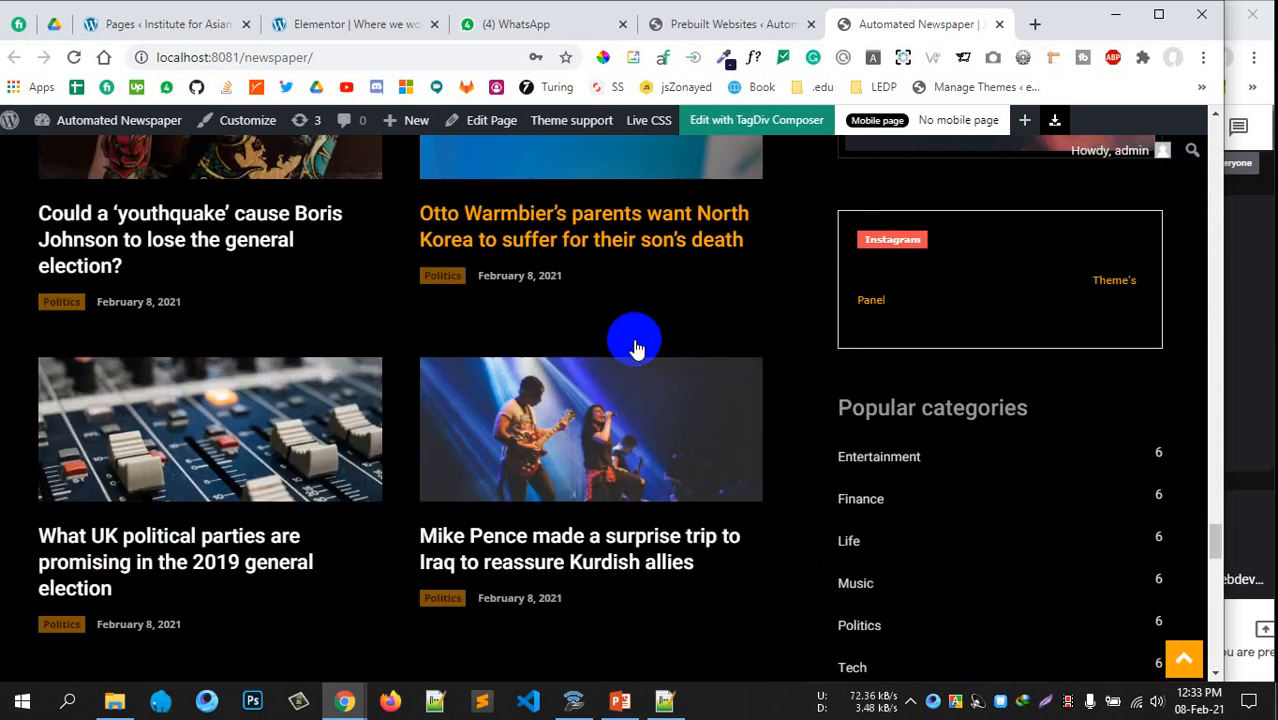
scroll(636, 346, down, 10)
scroll(588, 334, up, 3)
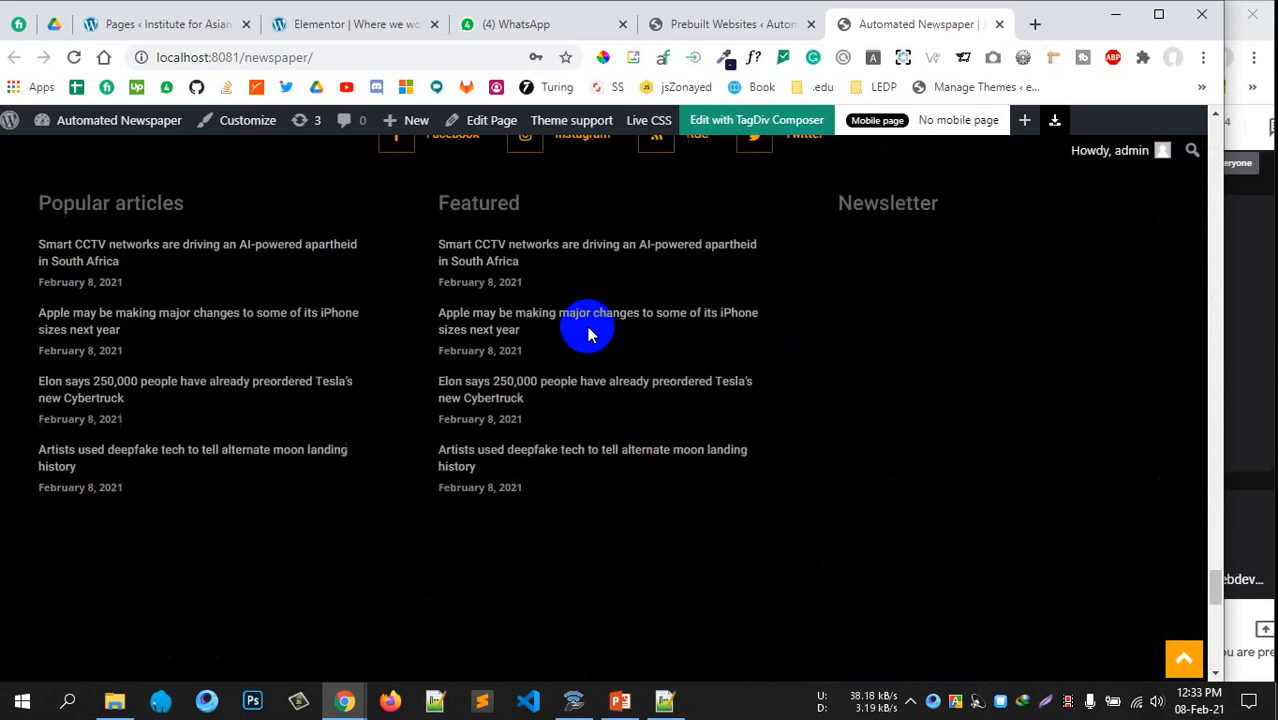
scroll(588, 334, down, 3)
scroll(588, 331, up, 6)
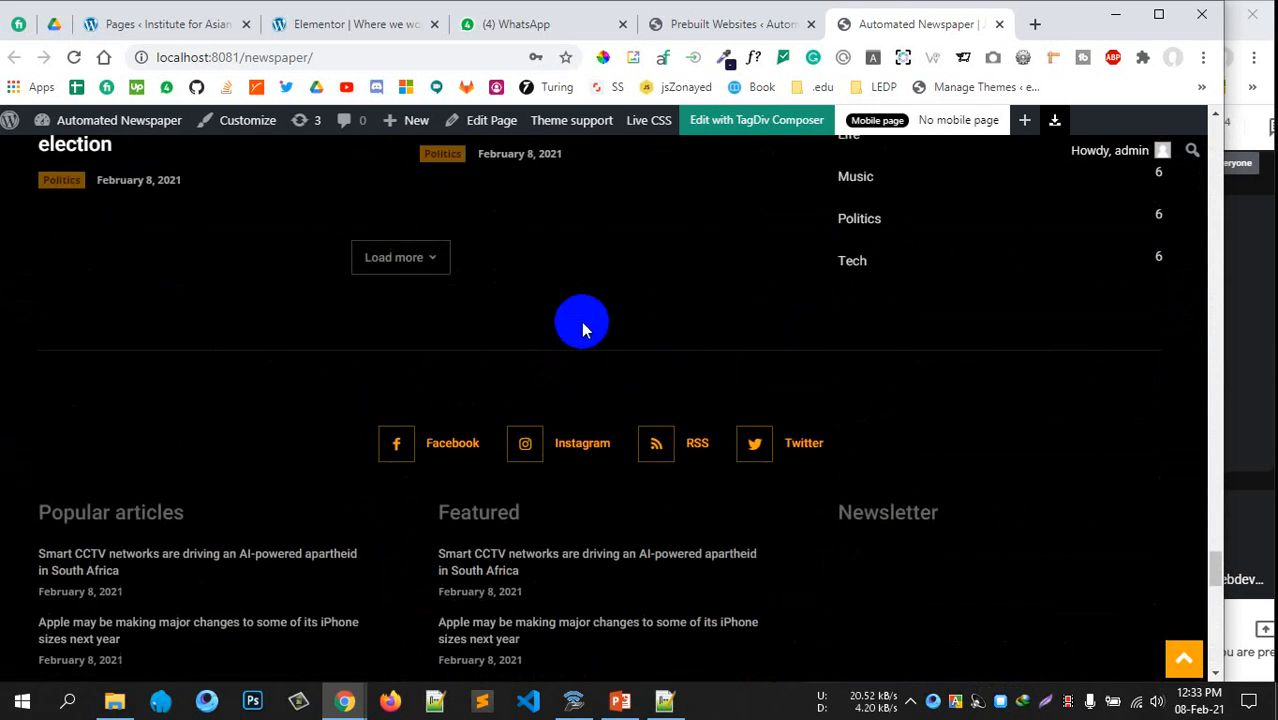
scroll(584, 330, up, 15)
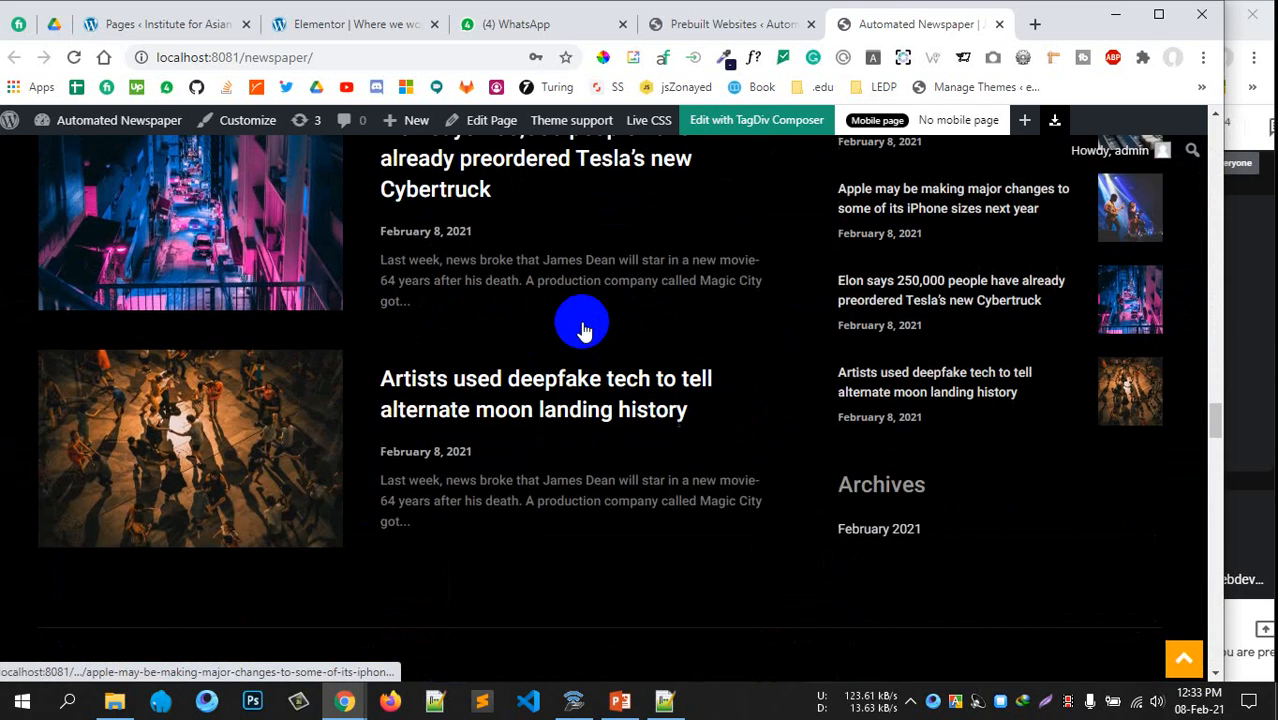
scroll(584, 330, up, 15)
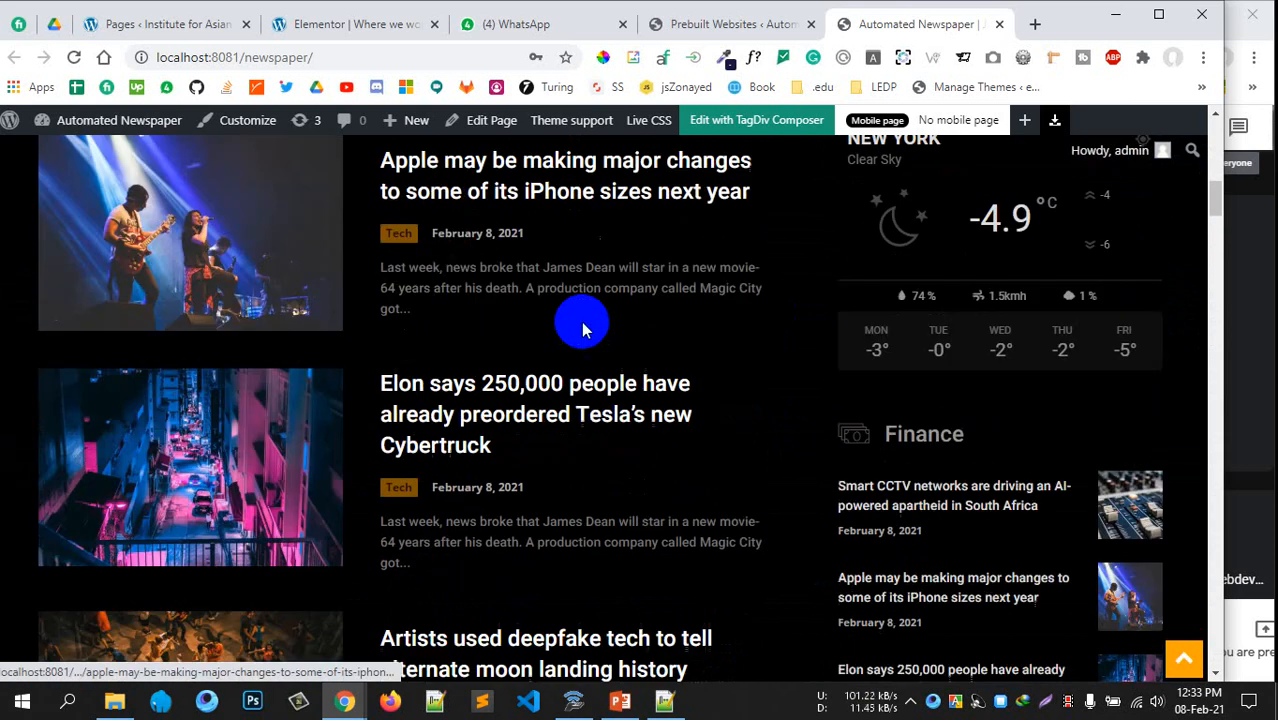
scroll(582, 322, up, 10)
scroll(616, 325, down, 1)
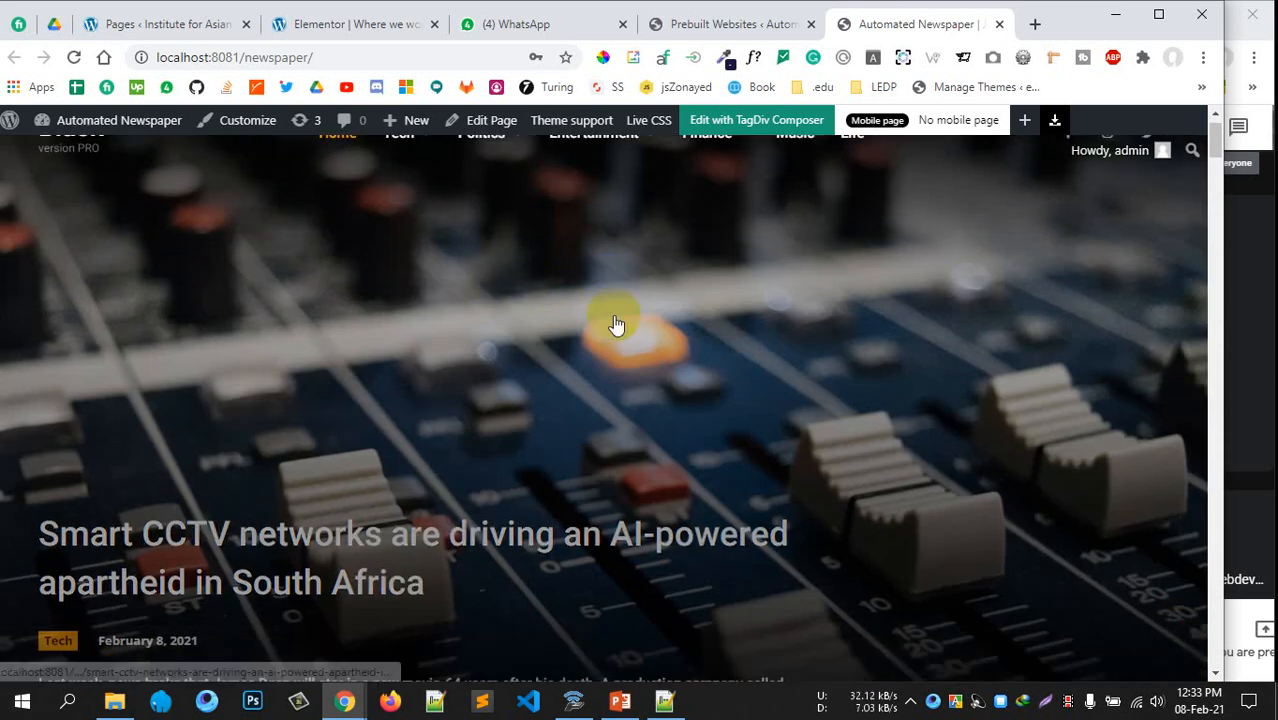
scroll(408, 371, down, 3)
scroll(505, 402, down, 3)
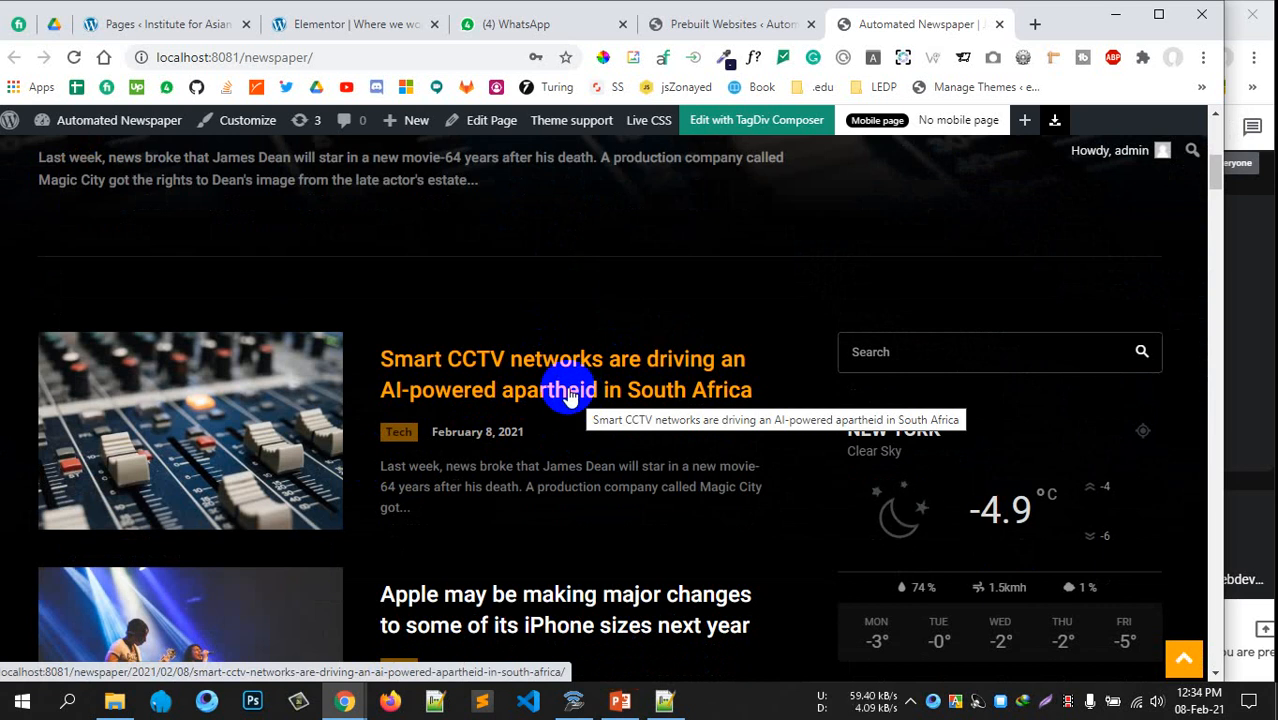
Return to the Newspaper Prebuilt Websites admin page
scroll(575, 395, up, 6)
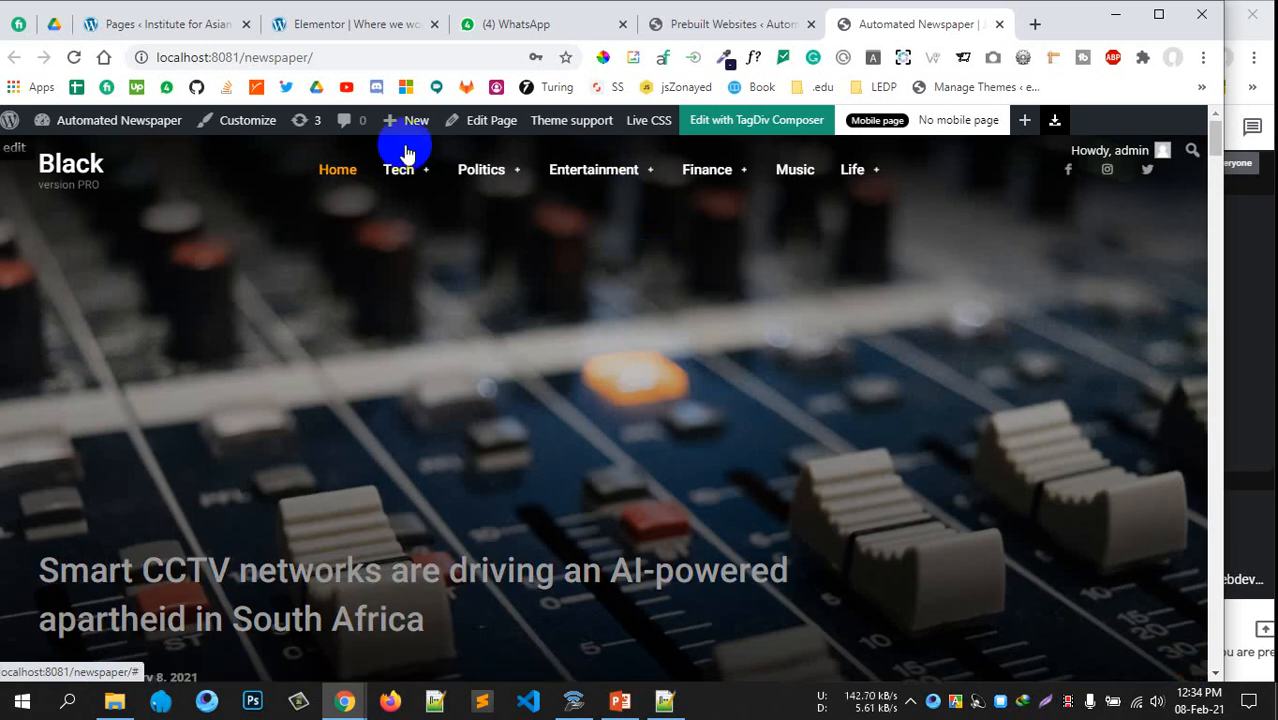
scroll(736, 291, down, 8)
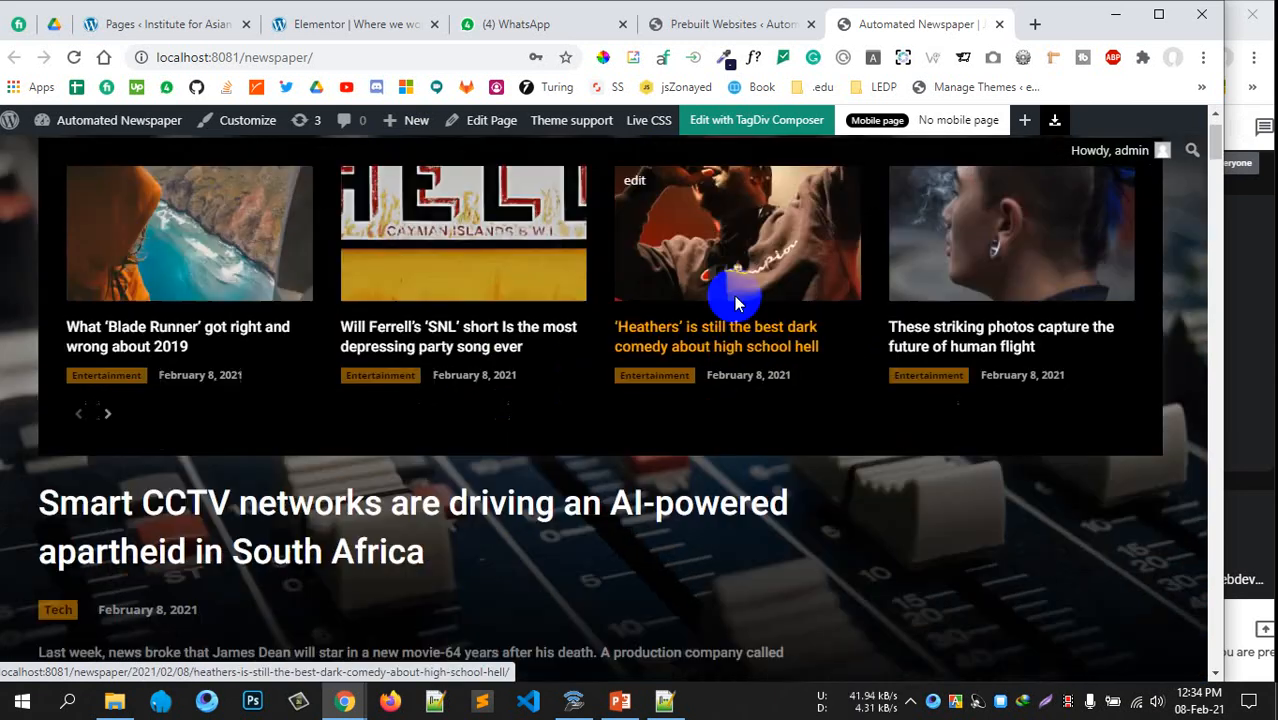
scroll(700, 228, up, 4)
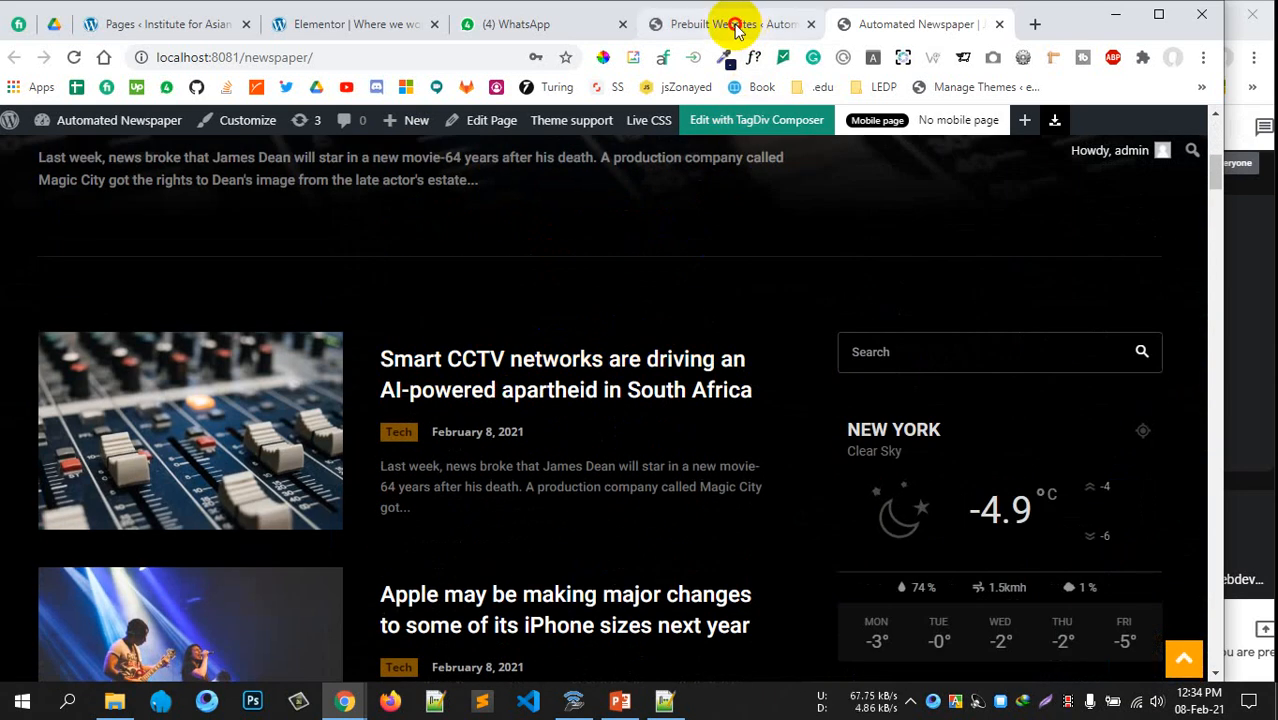
click(736, 24)
scroll(100, 380, up, 5)
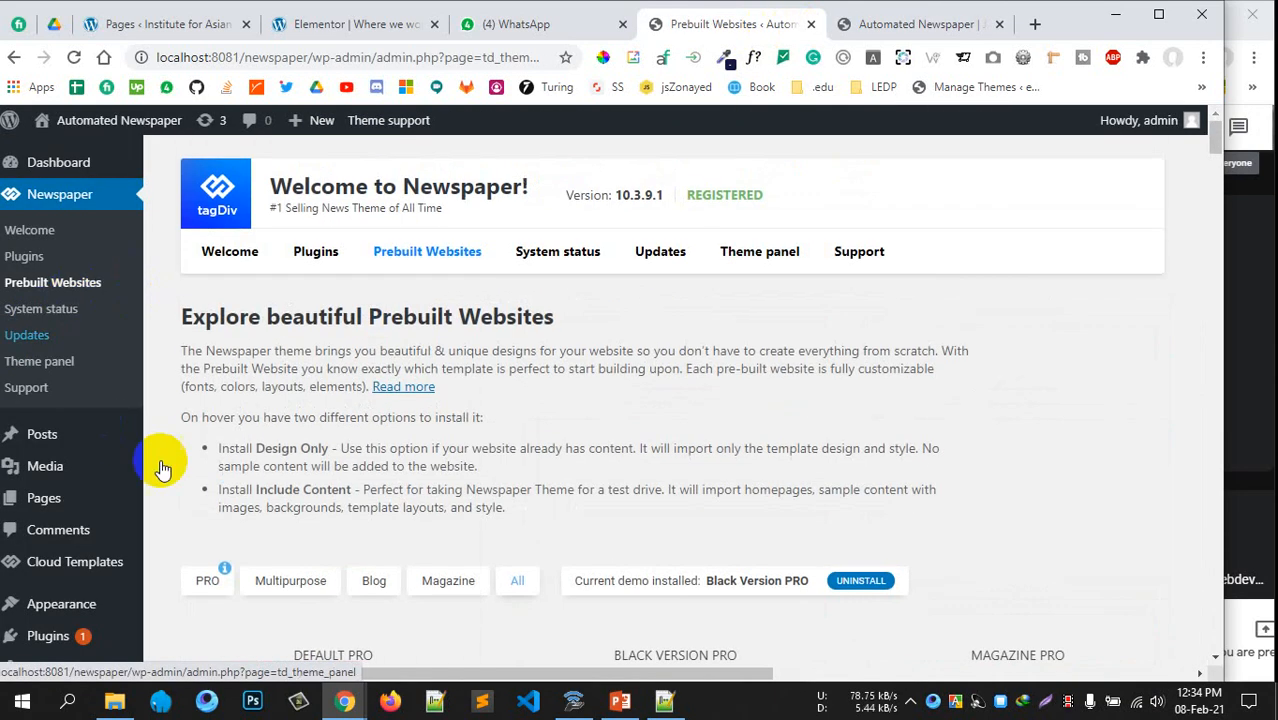
Select every demo post under All Posts and move them all to the Trash
scroll(160, 468, down, 1)
click(50, 410)
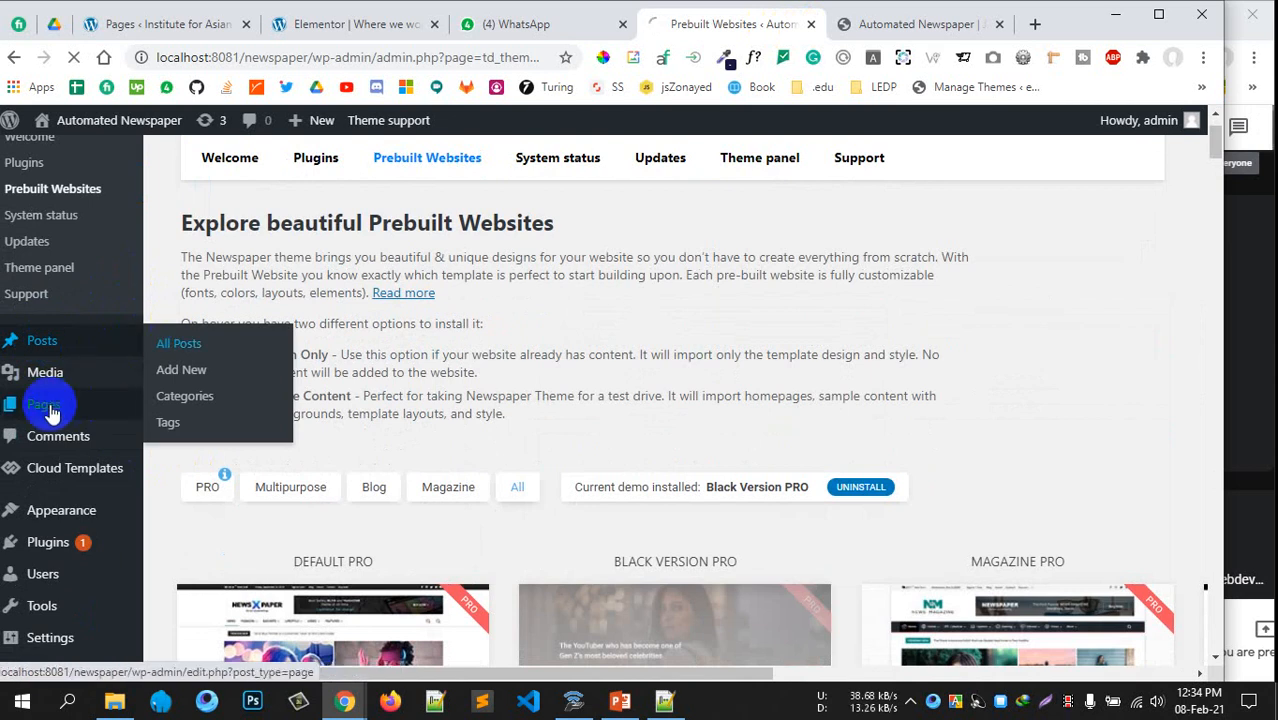
mouse_move(55, 466)
scroll(220, 430, down, 1)
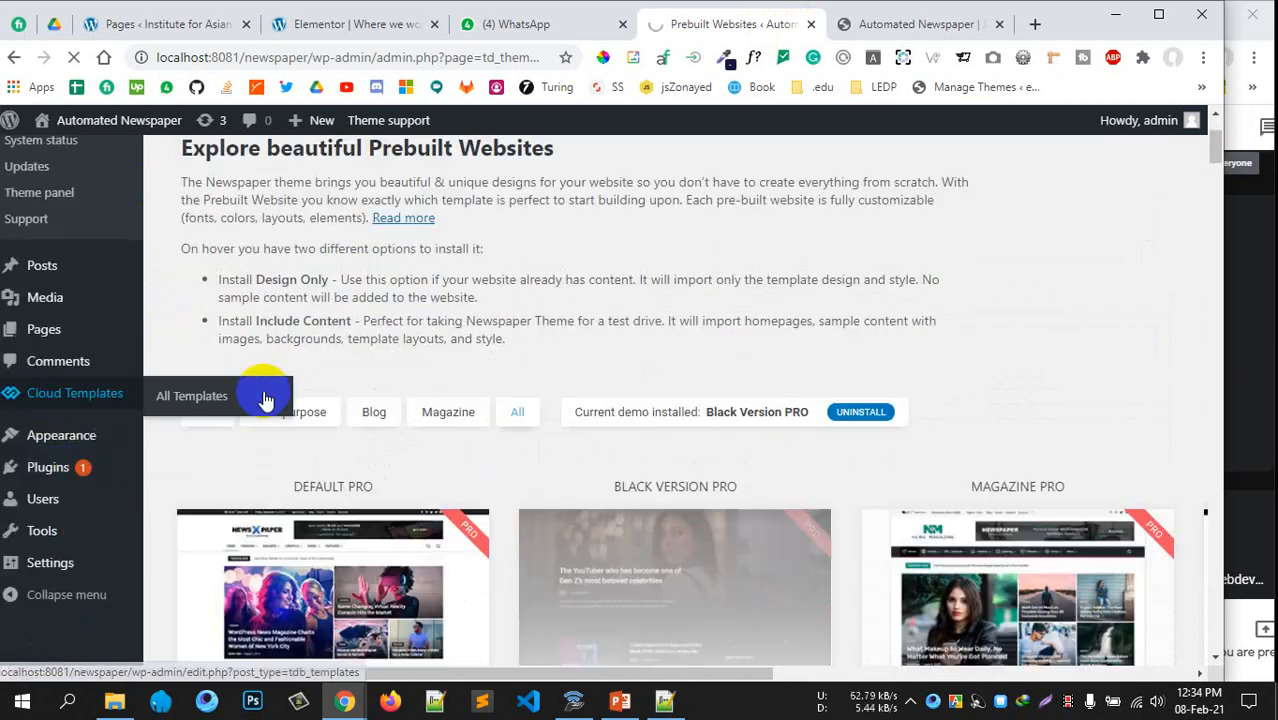
scroll(265, 400, down, 3)
scroll(441, 437, up, 4)
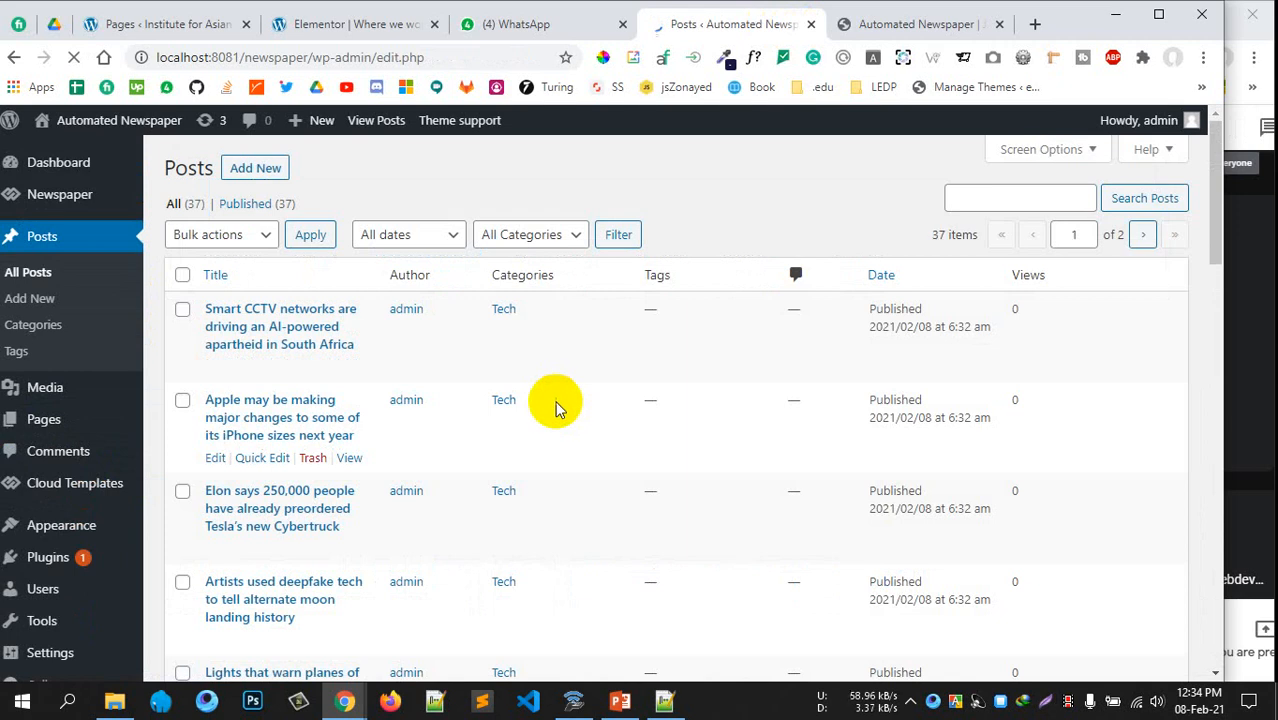
scroll(553, 407, down, 8)
scroll(551, 408, up, 8)
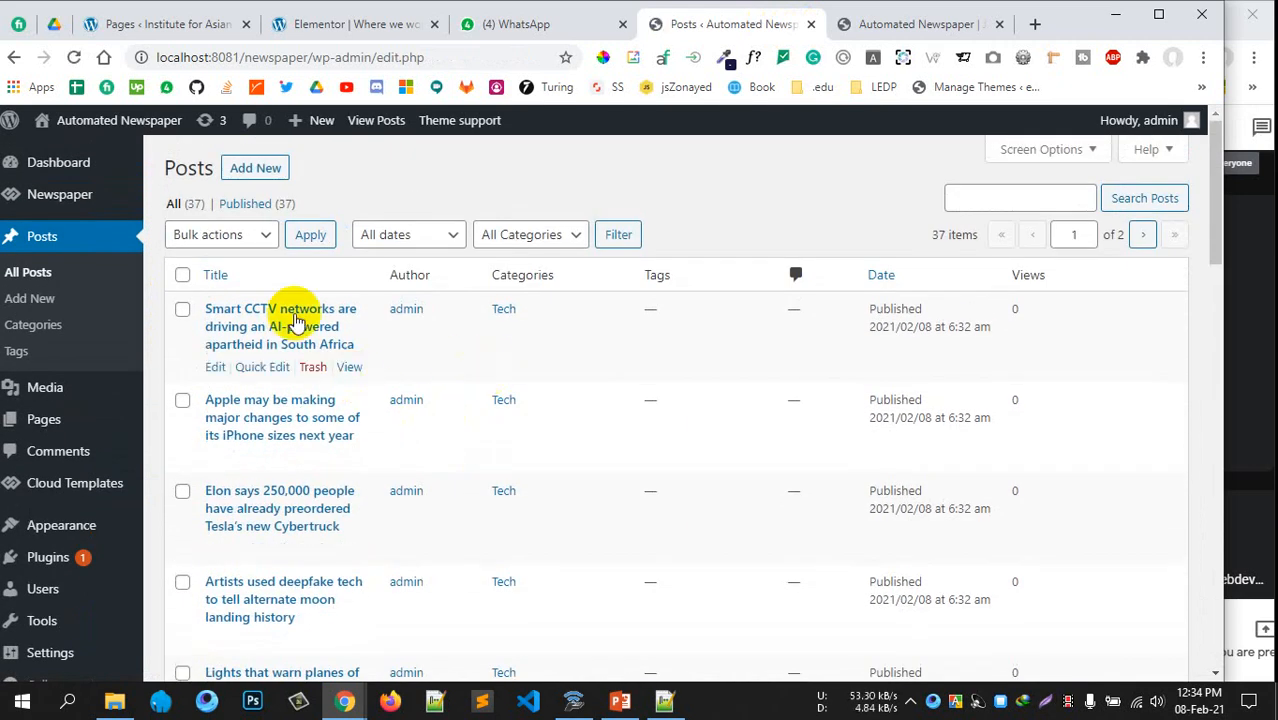
click(183, 274)
click(231, 234)
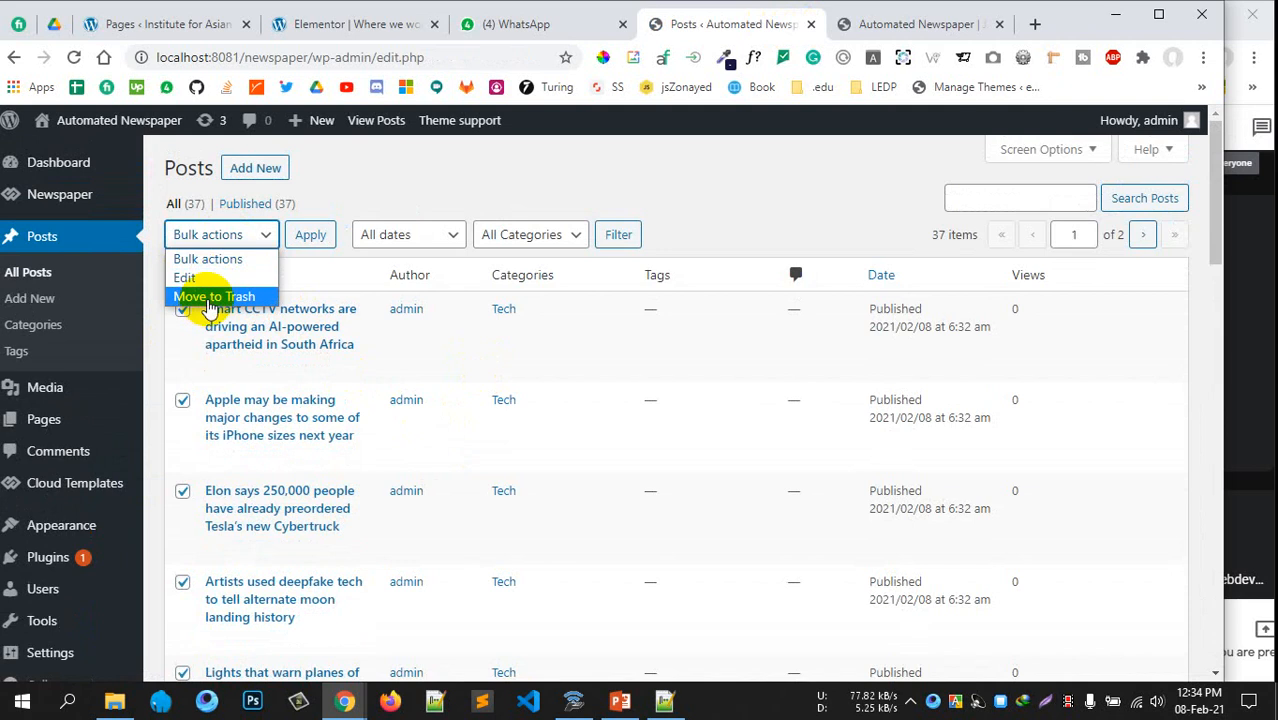
click(213, 297)
click(306, 235)
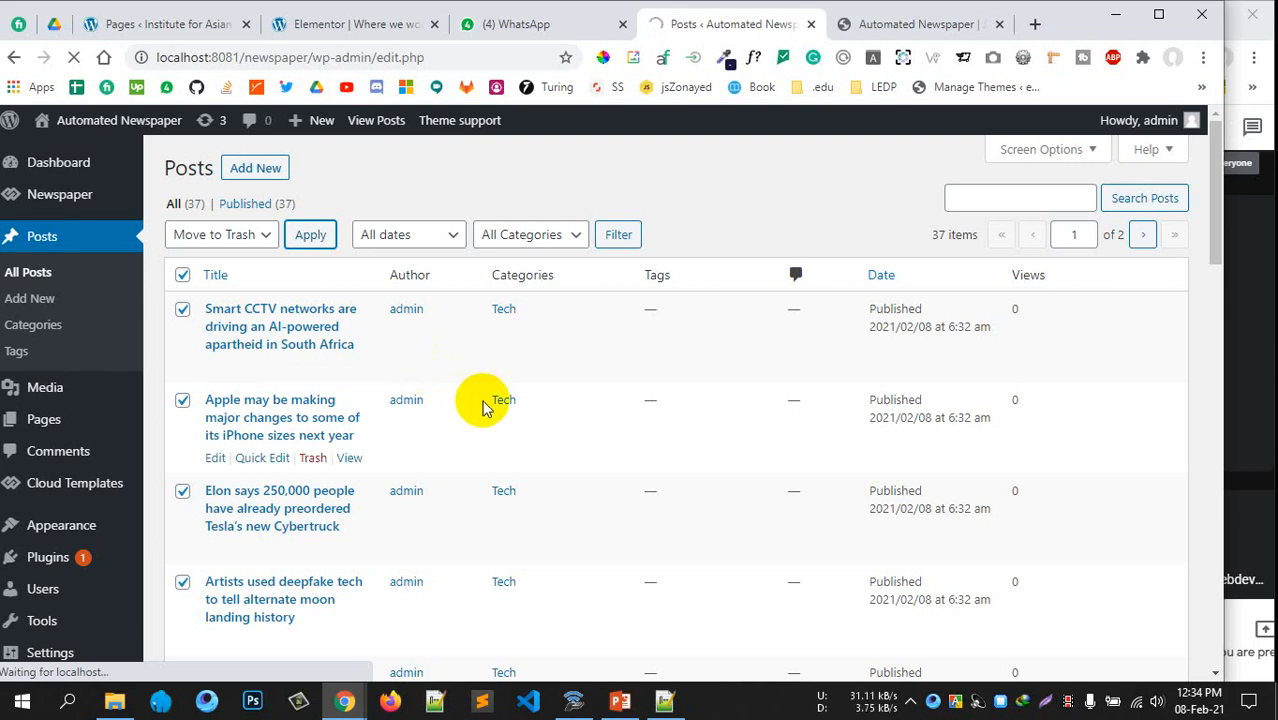
scroll(460, 380, down, 5)
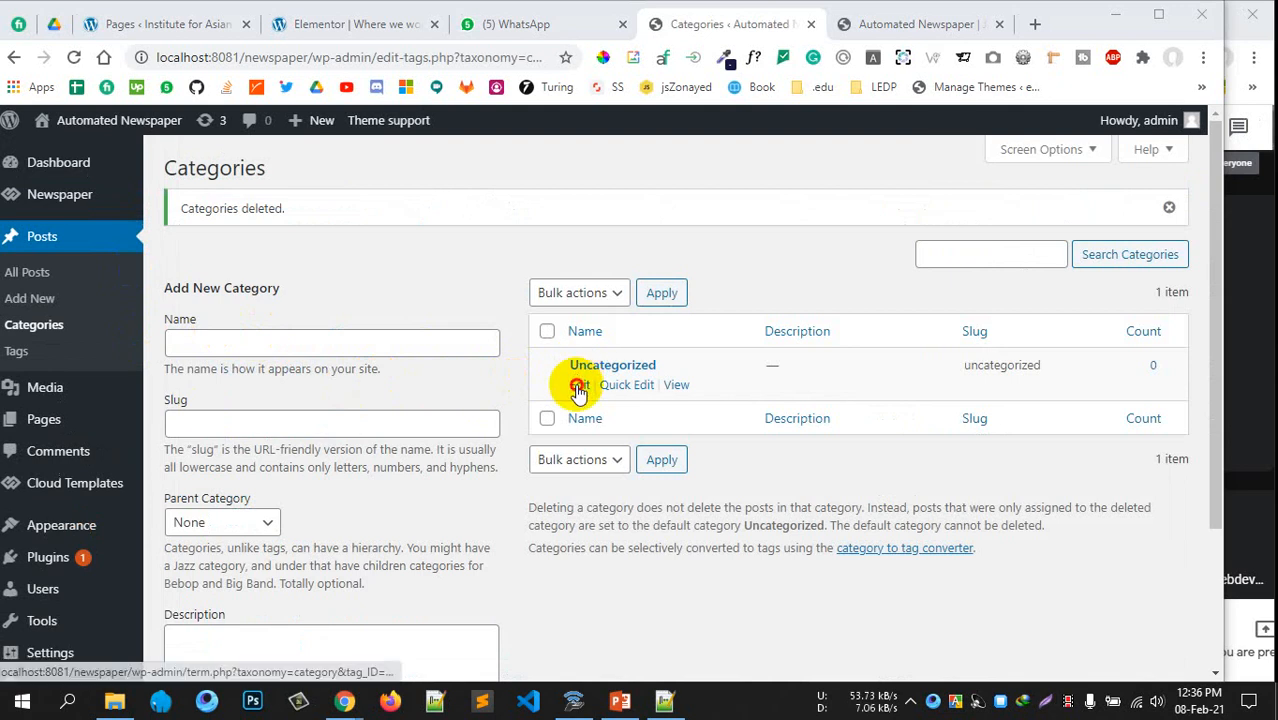
Rename the Uncategorized category to 'Sports' with slug 'sports', save it, and return to Categories
click(579, 386)
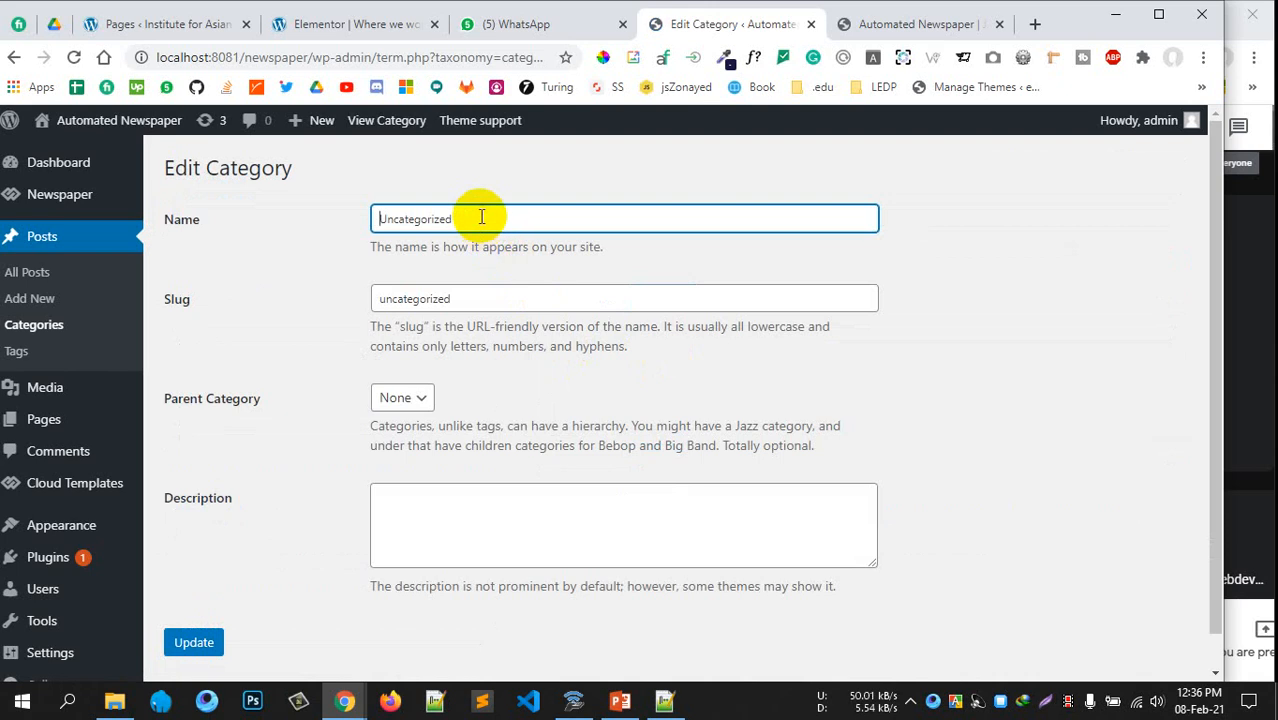
drag(481, 217, 332, 222)
text(Sports)
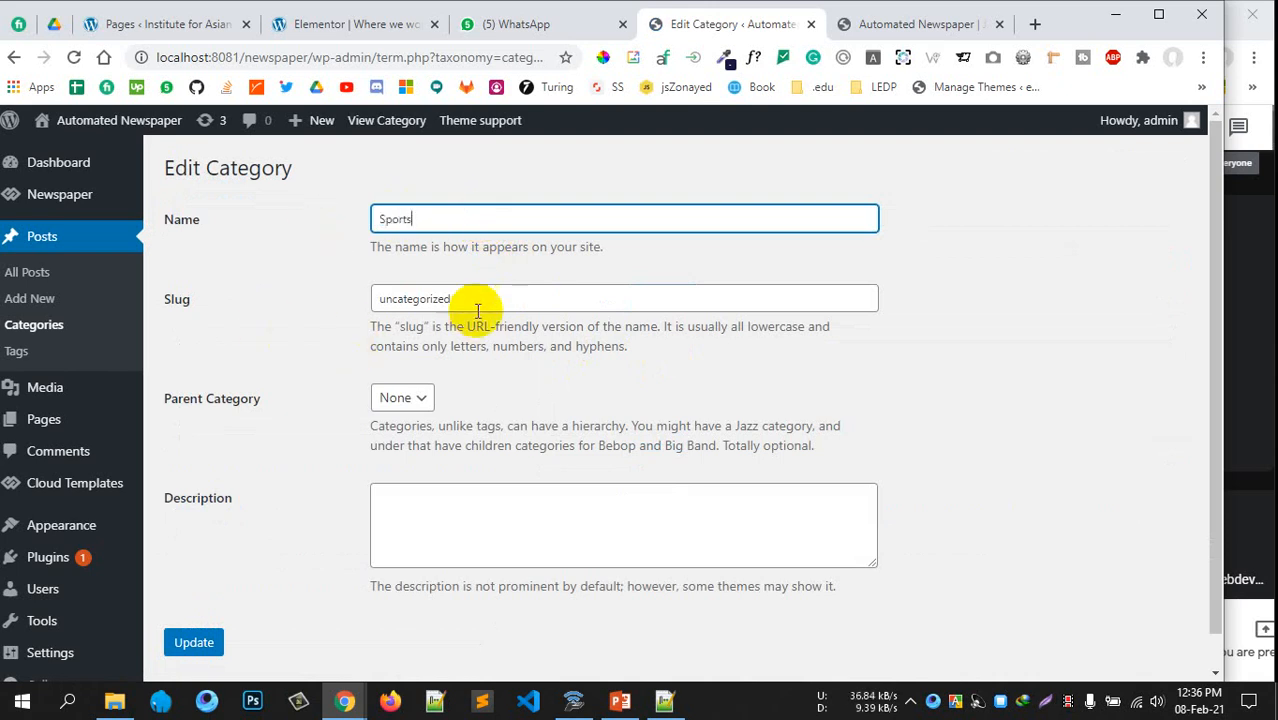
drag(471, 302, 261, 308)
text(sports)
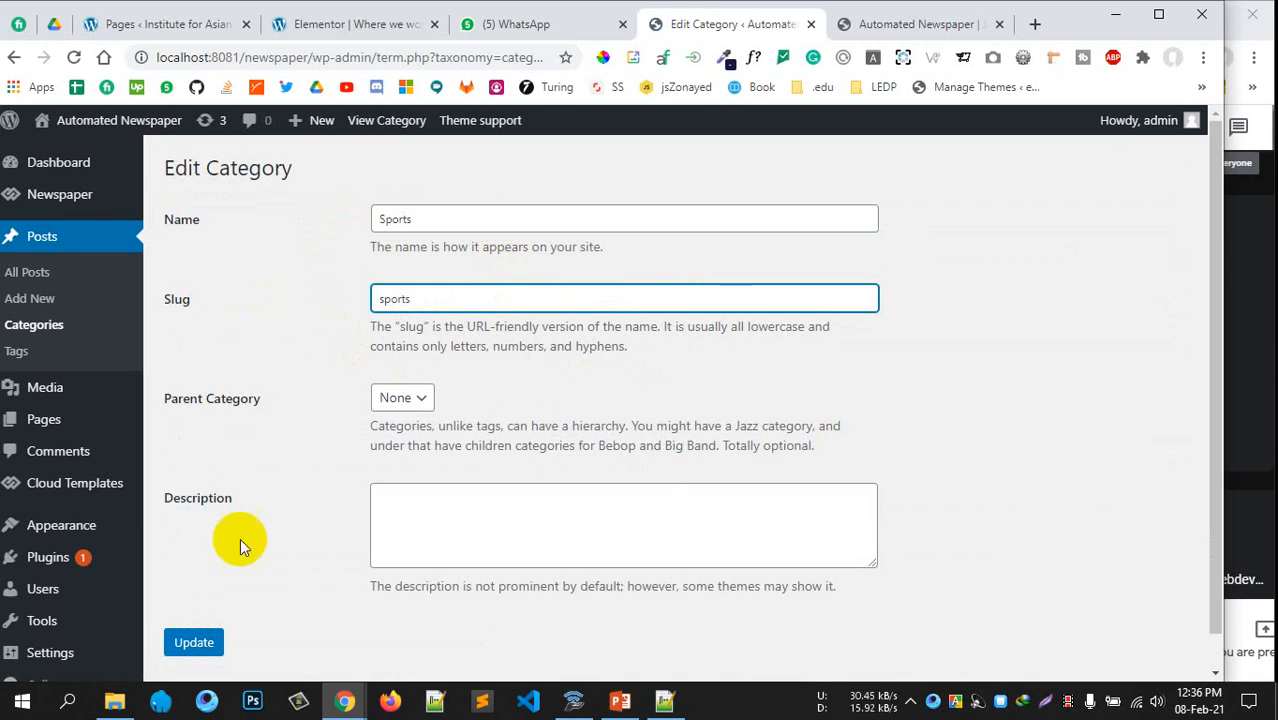
click(194, 640)
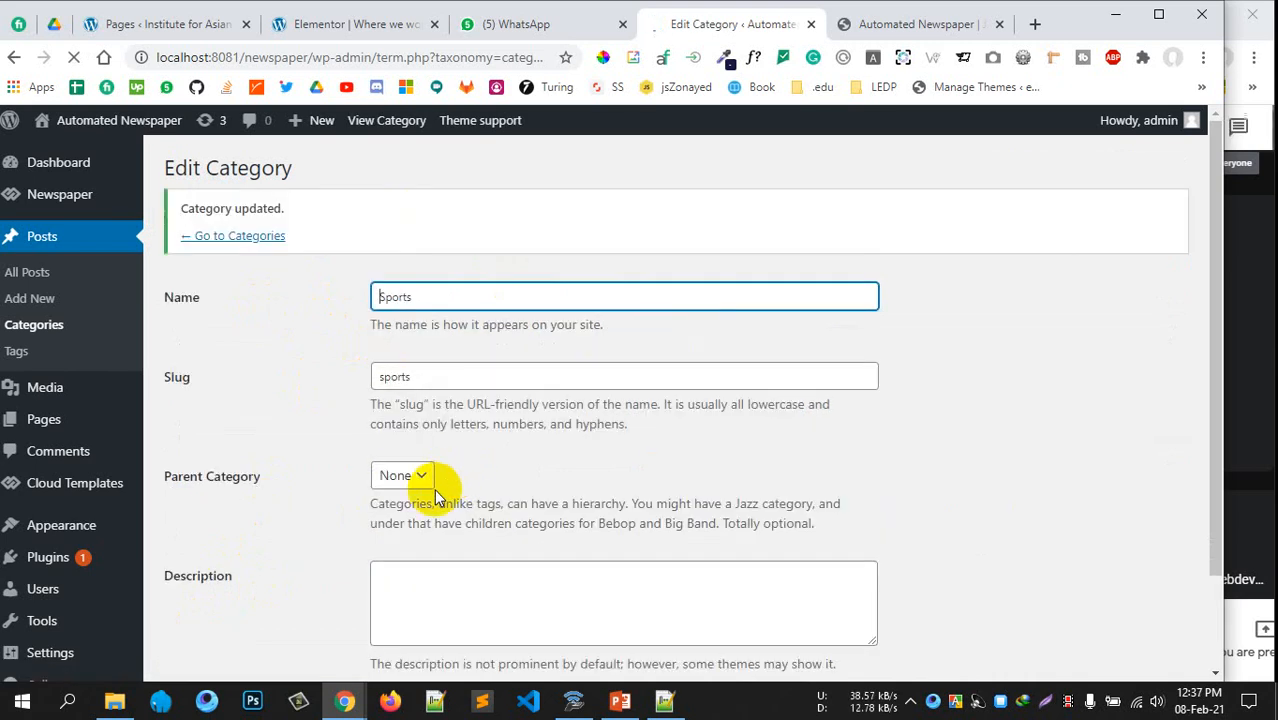
click(240, 237)
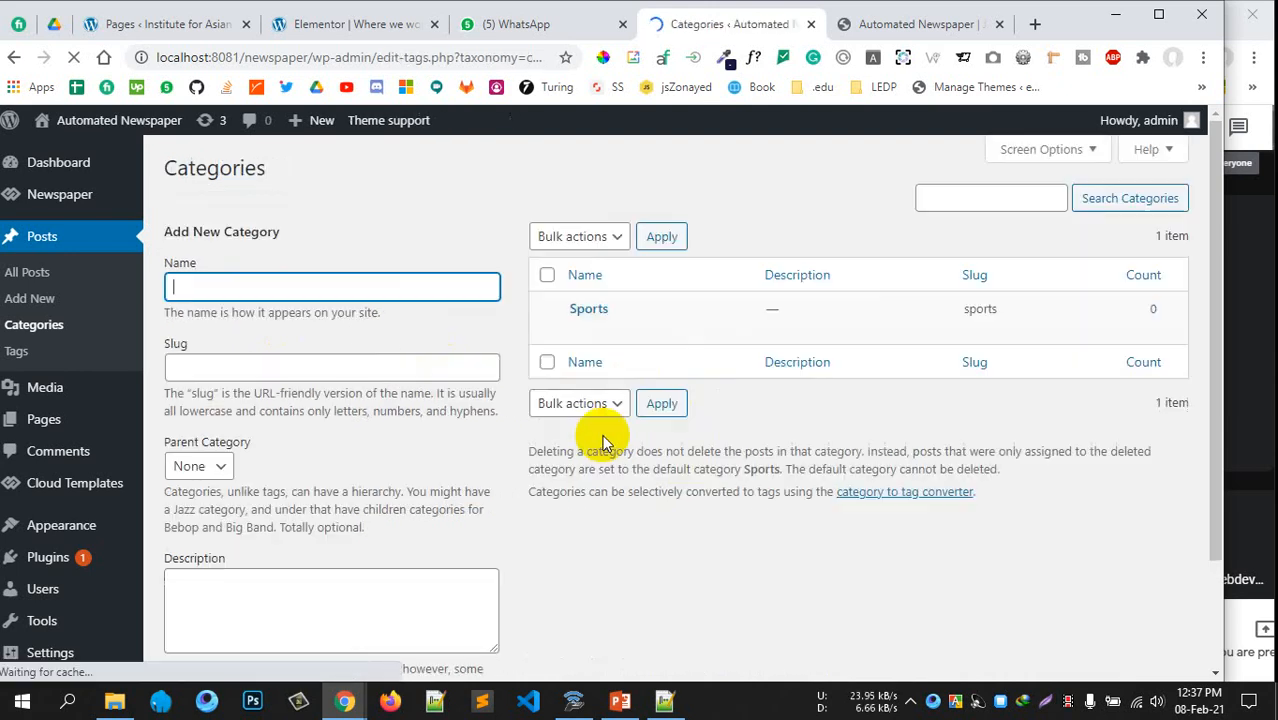
Create category 'Cricket' with slug 'cricket' and Sports as its parent
mouse_move(579, 322)
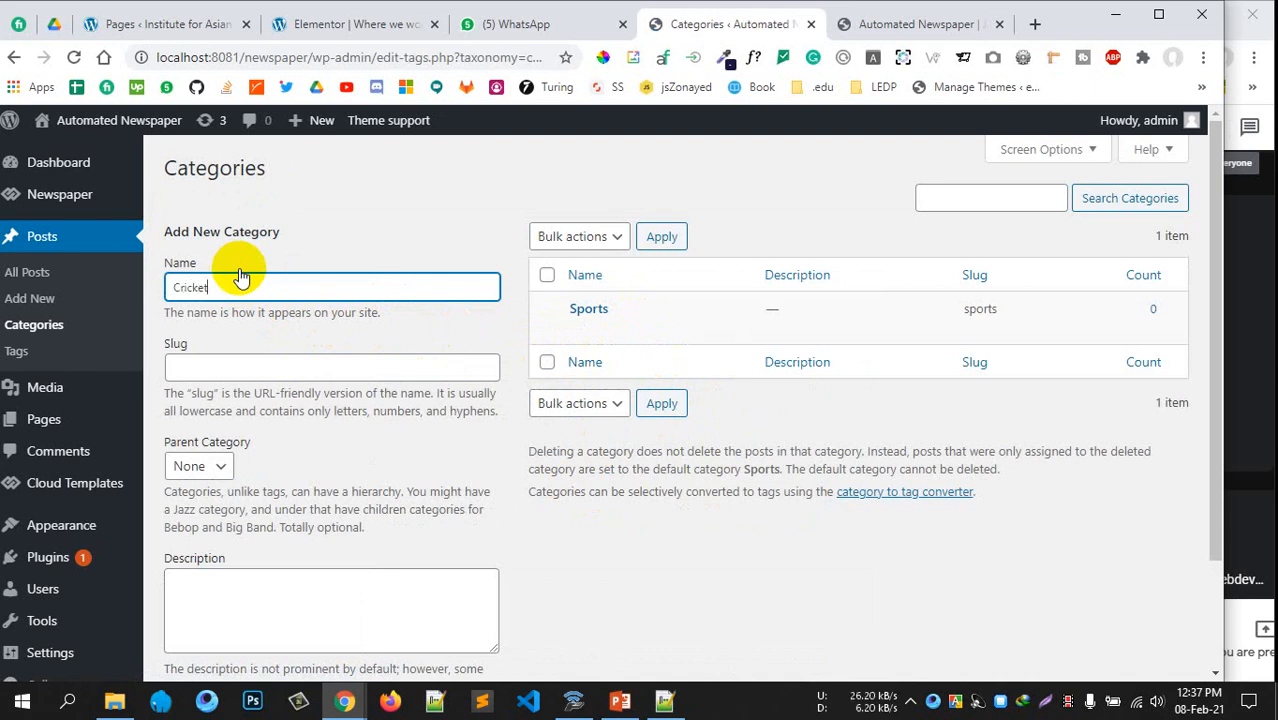
click(218, 362)
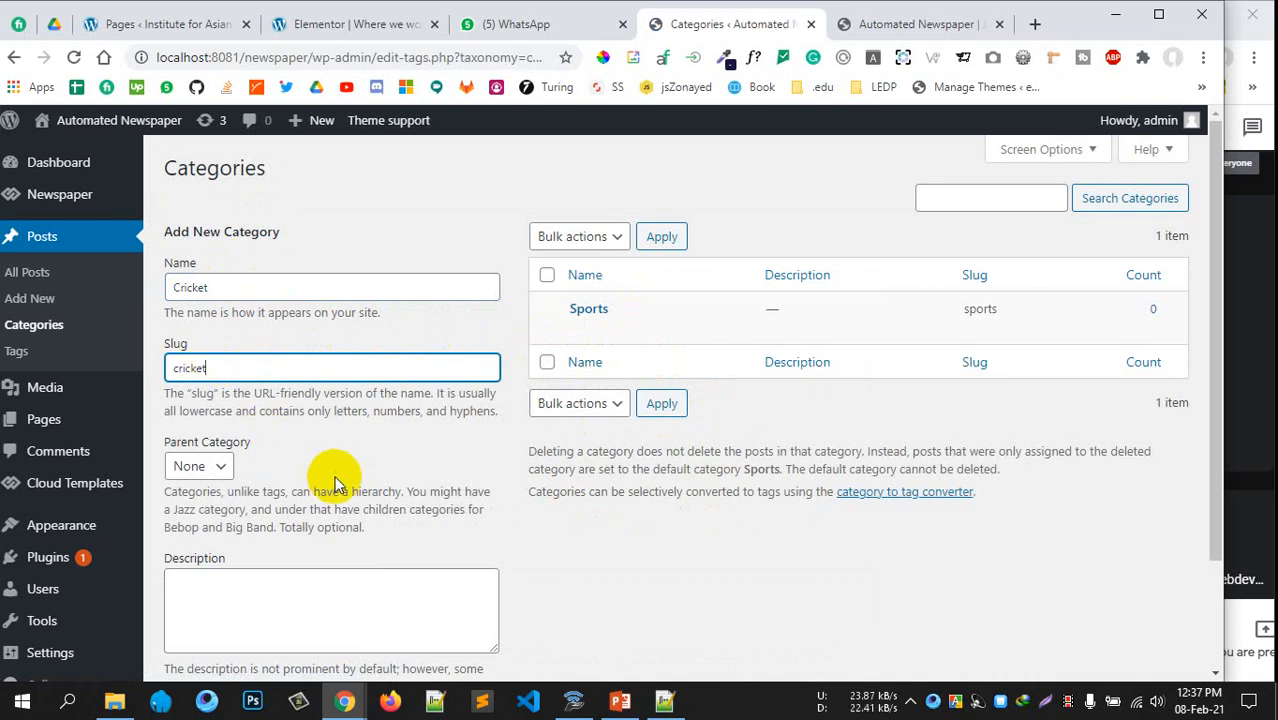
scroll(334, 479, down, 1)
click(196, 372)
click(196, 418)
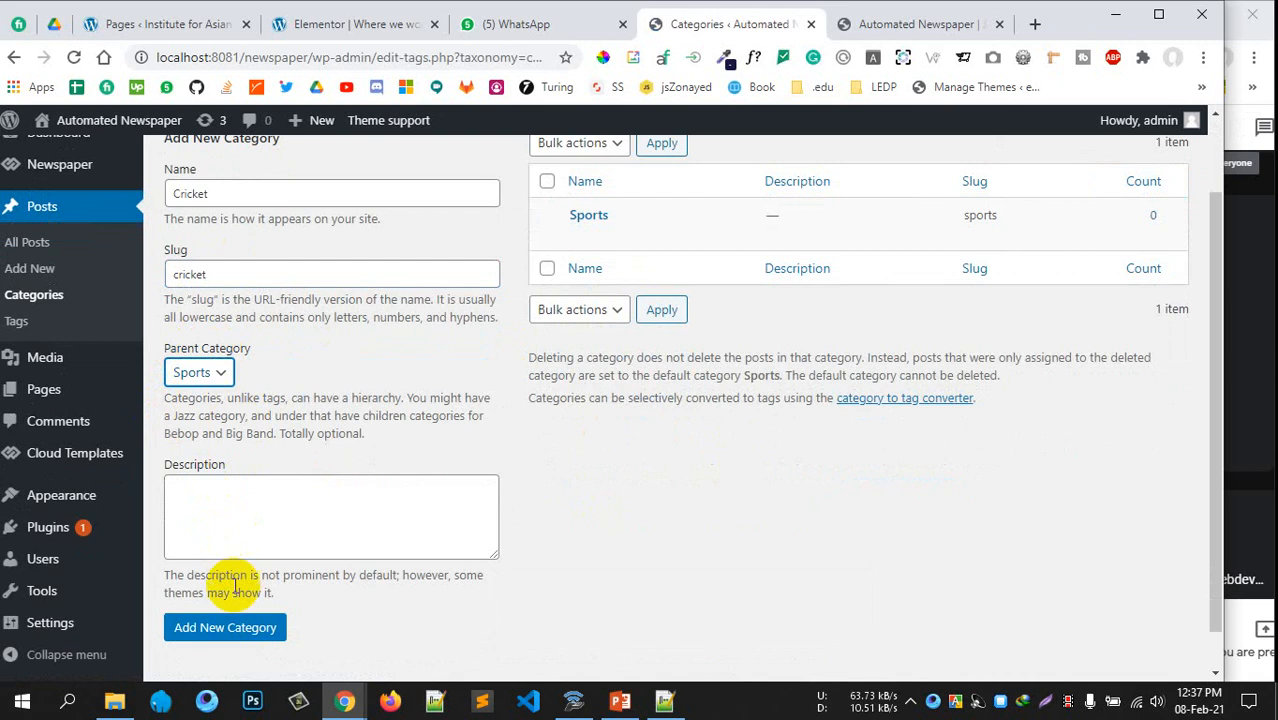
scroll(222, 625, up, 1)
scroll(520, 343, down, 2)
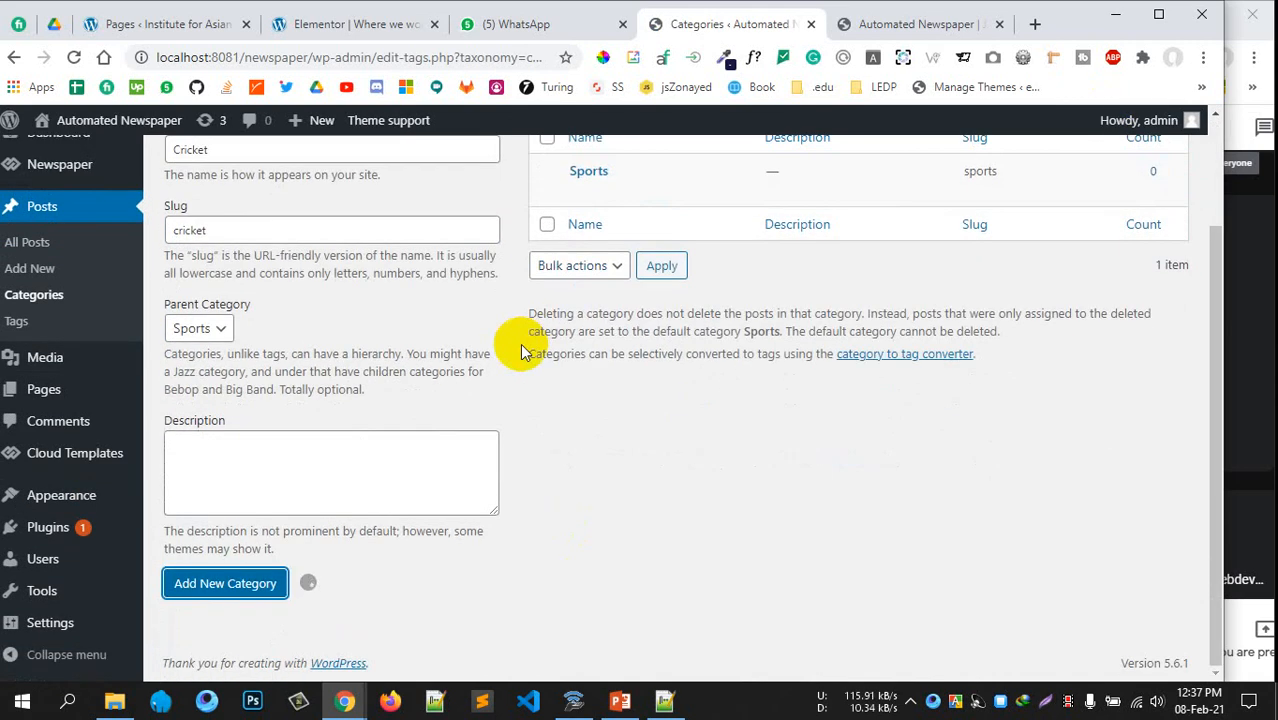
scroll(520, 343, up, 2)
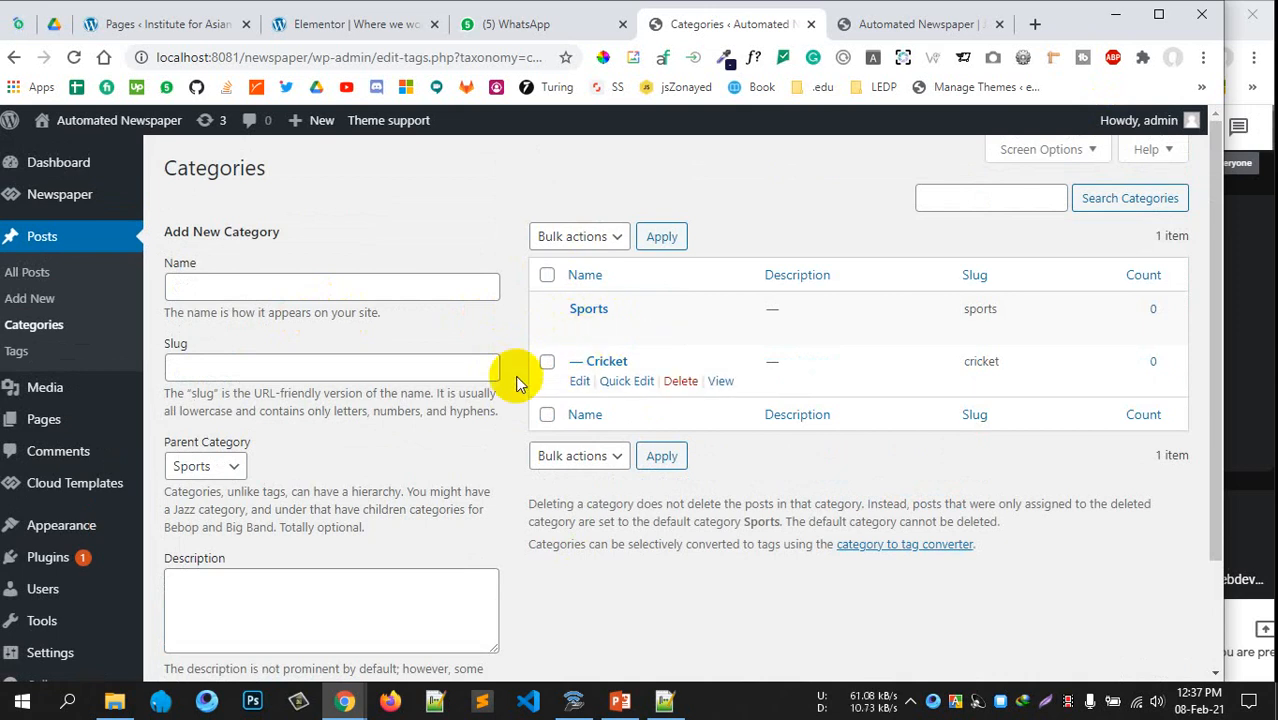
scroll(505, 430, down, 1)
scroll(530, 370, up, 2)
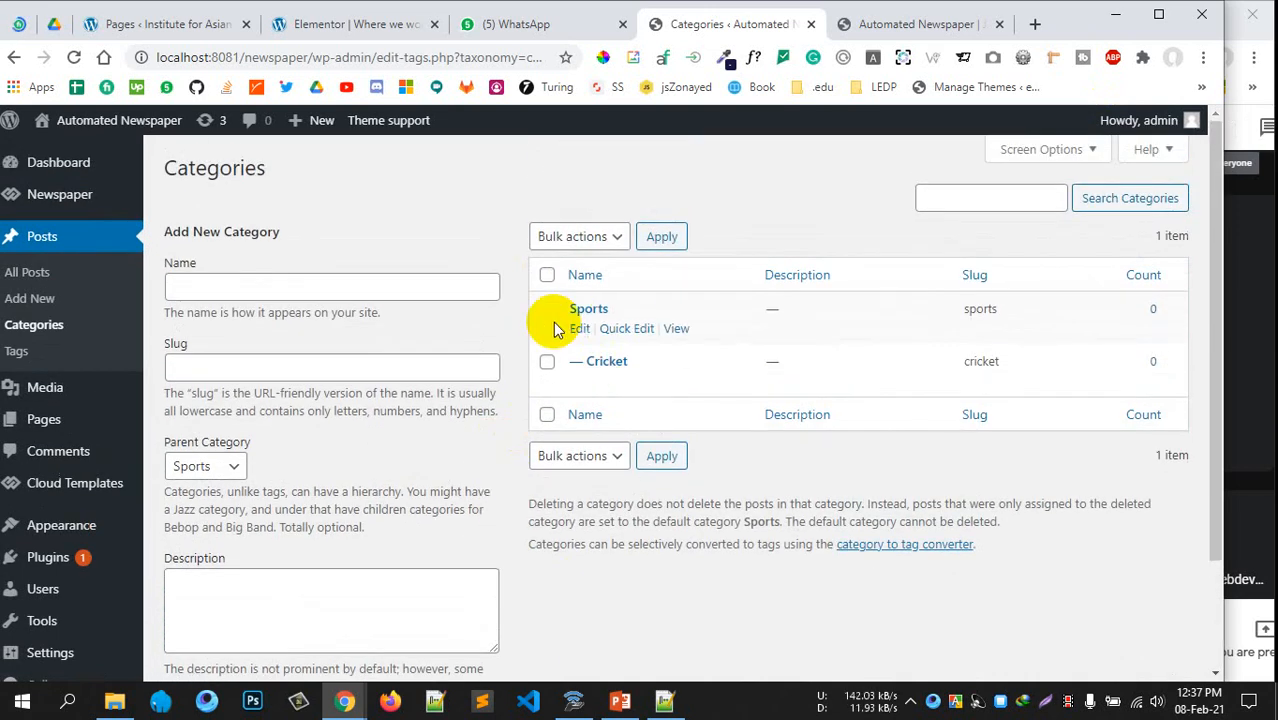
scroll(260, 400, down, 2)
scroll(340, 347, up, 1)
mouse_move(100, 121)
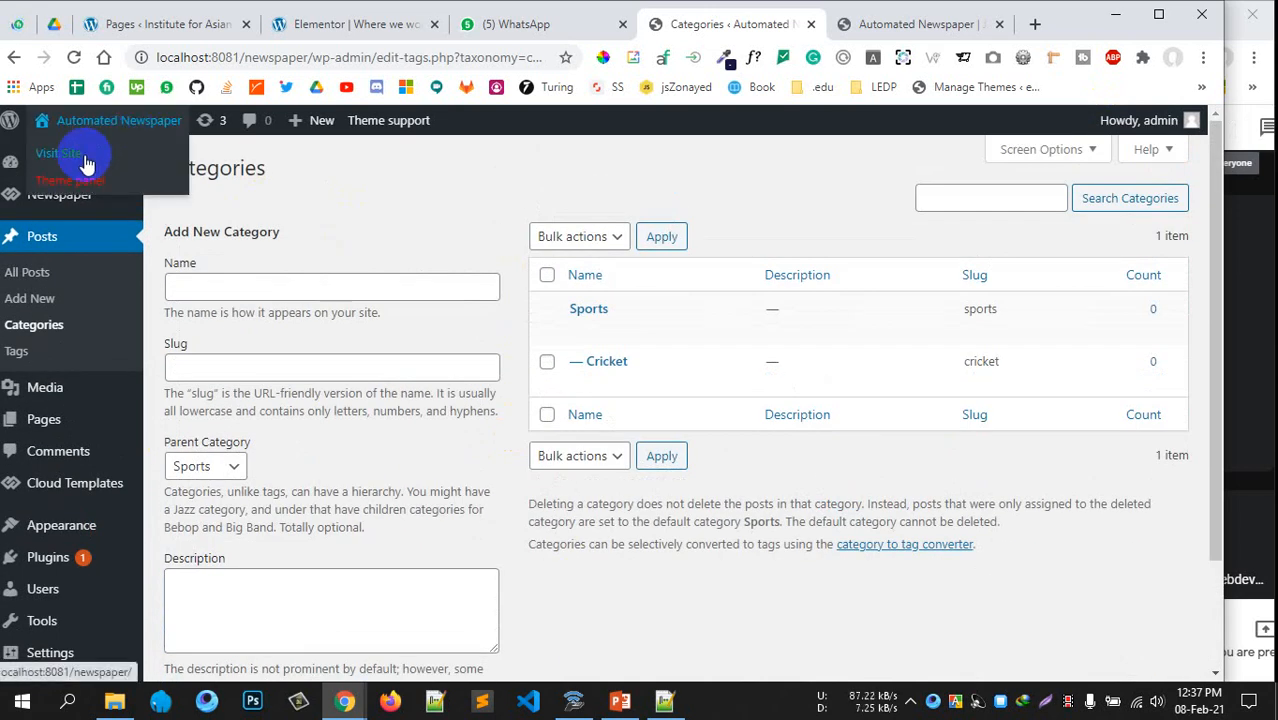
right_click(84, 160)
click(920, 23)
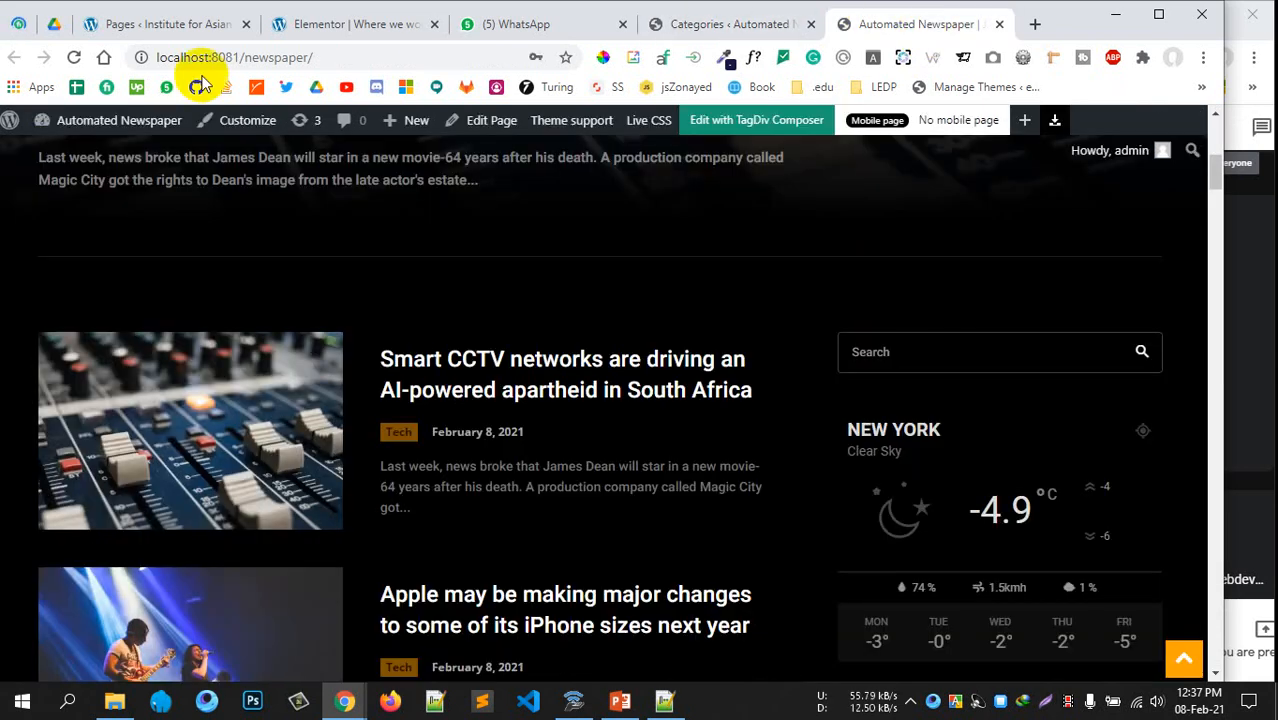
click(72, 60)
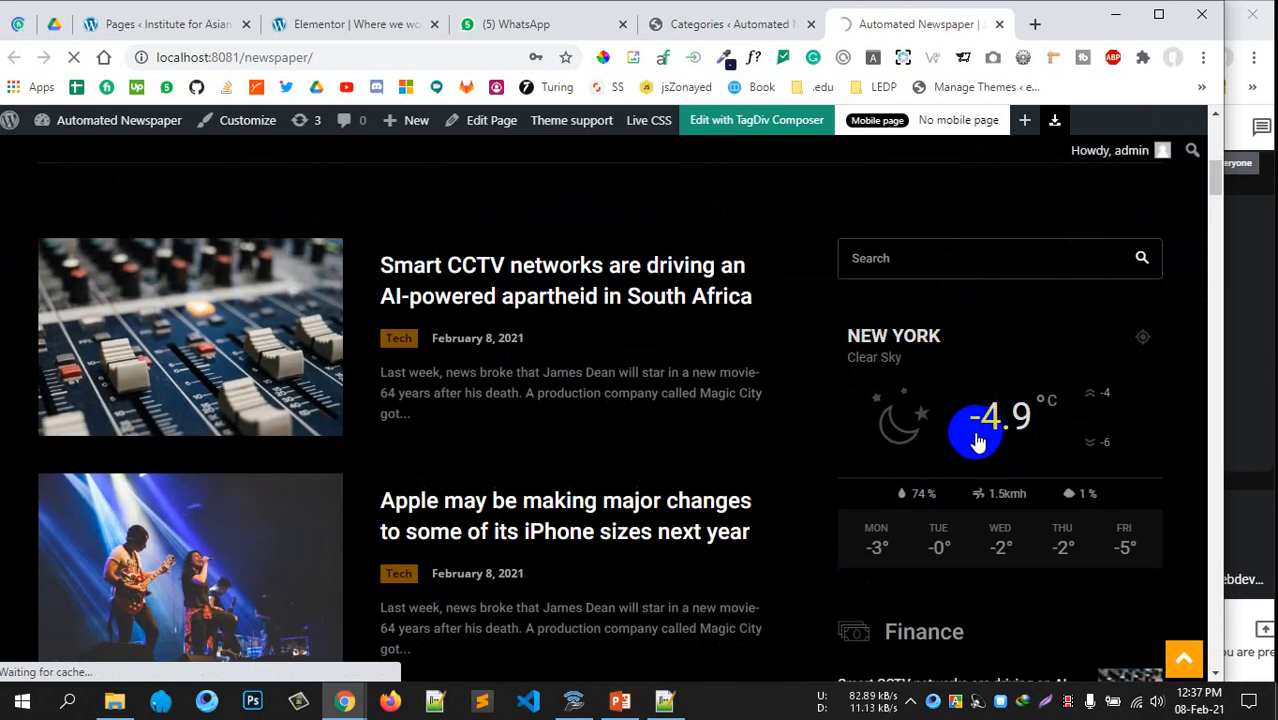
scroll(964, 500, down, 3)
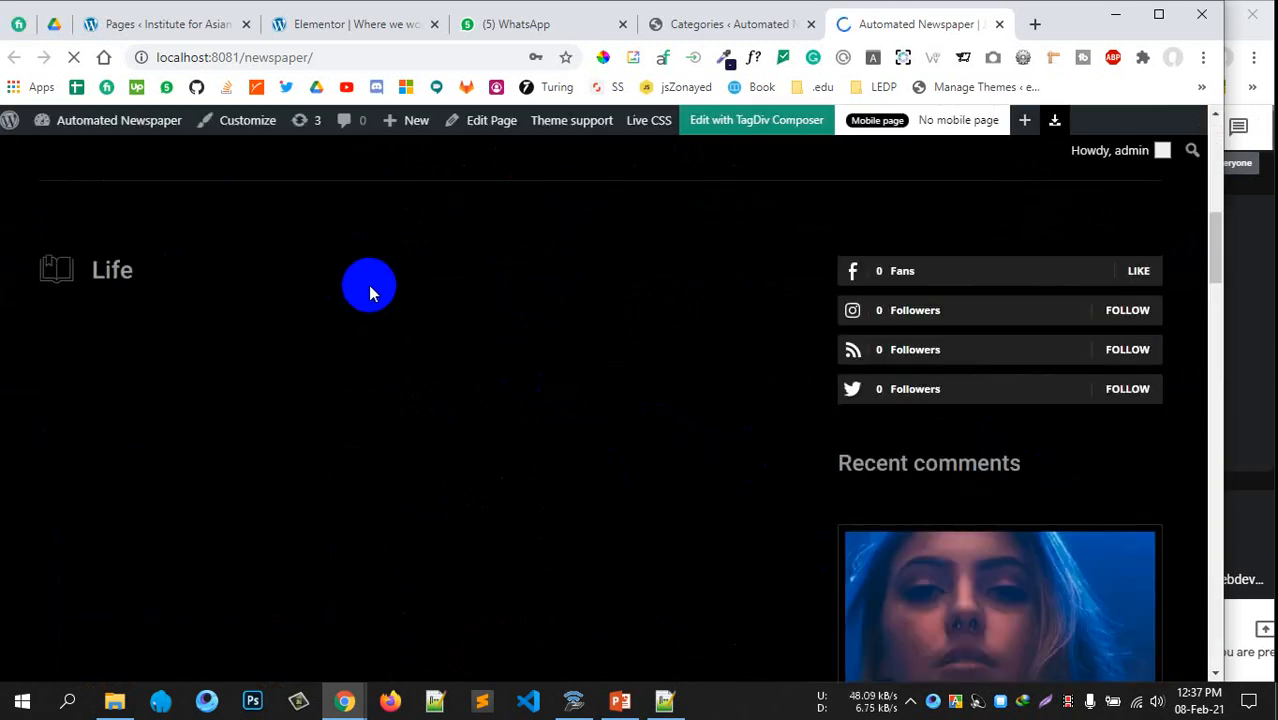
scroll(575, 301, down, 3)
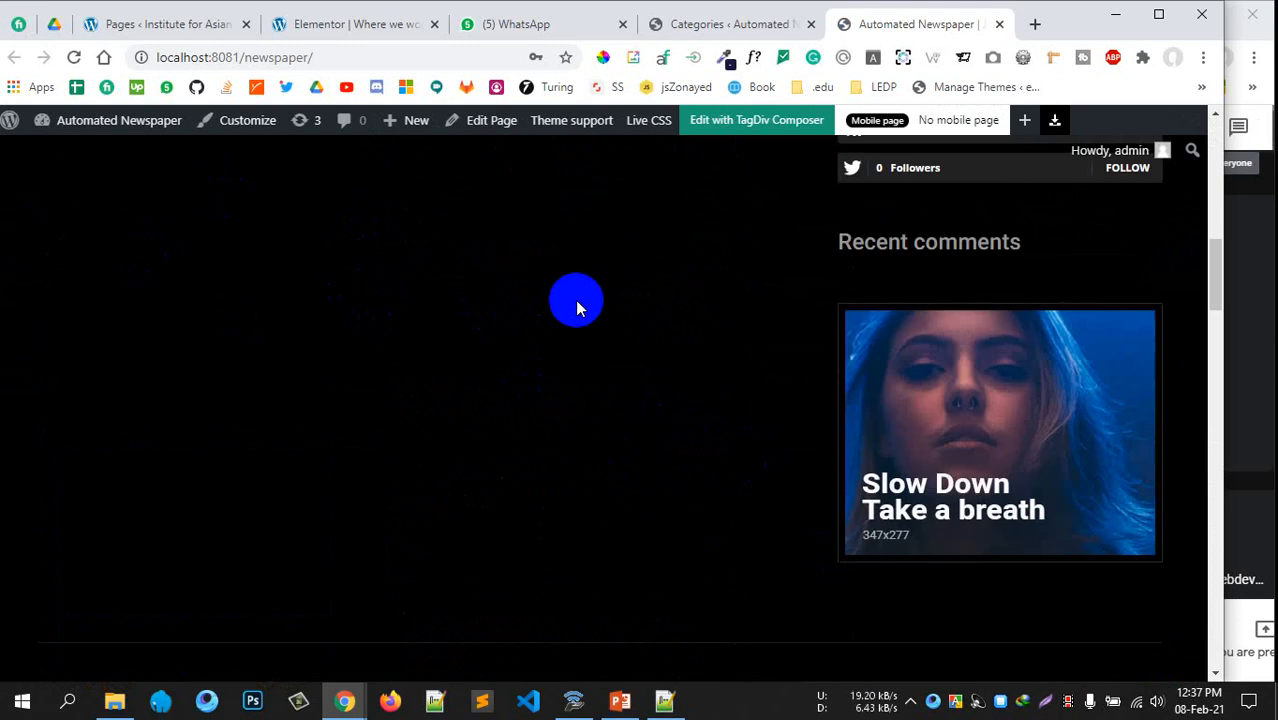
scroll(576, 285, up, 4)
scroll(472, 369, up, 6)
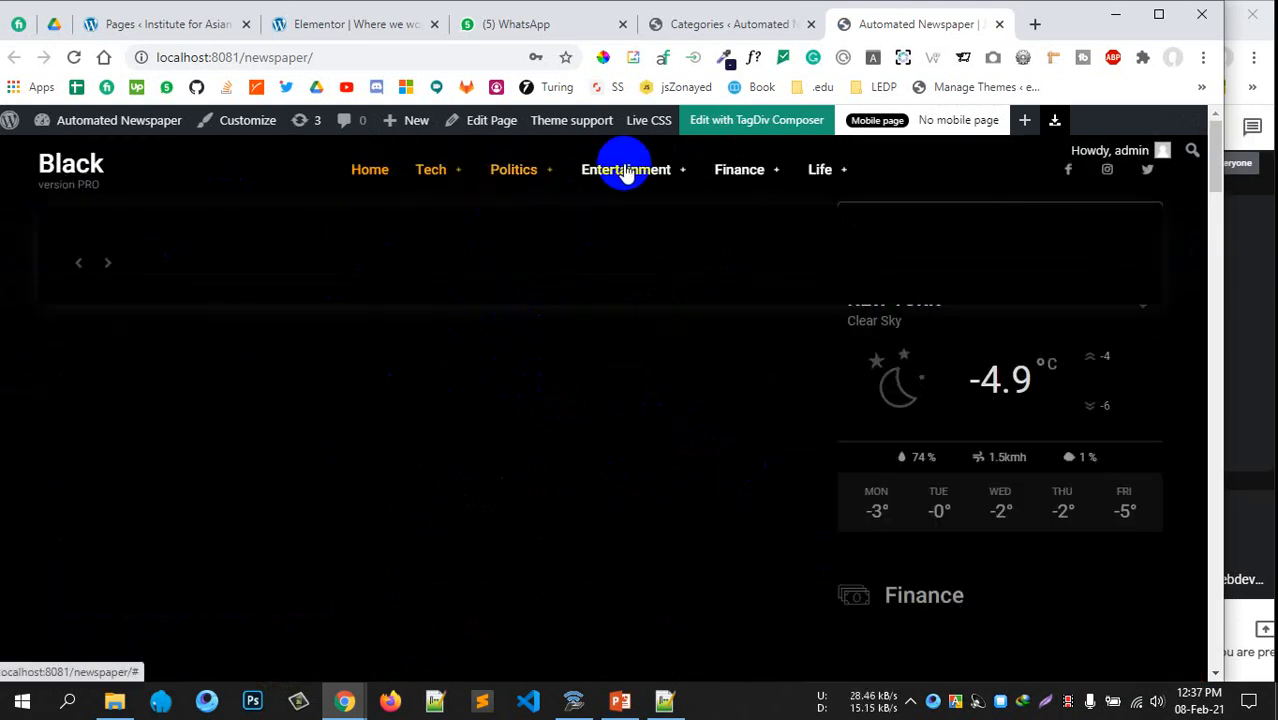
scroll(1053, 289, down, 10)
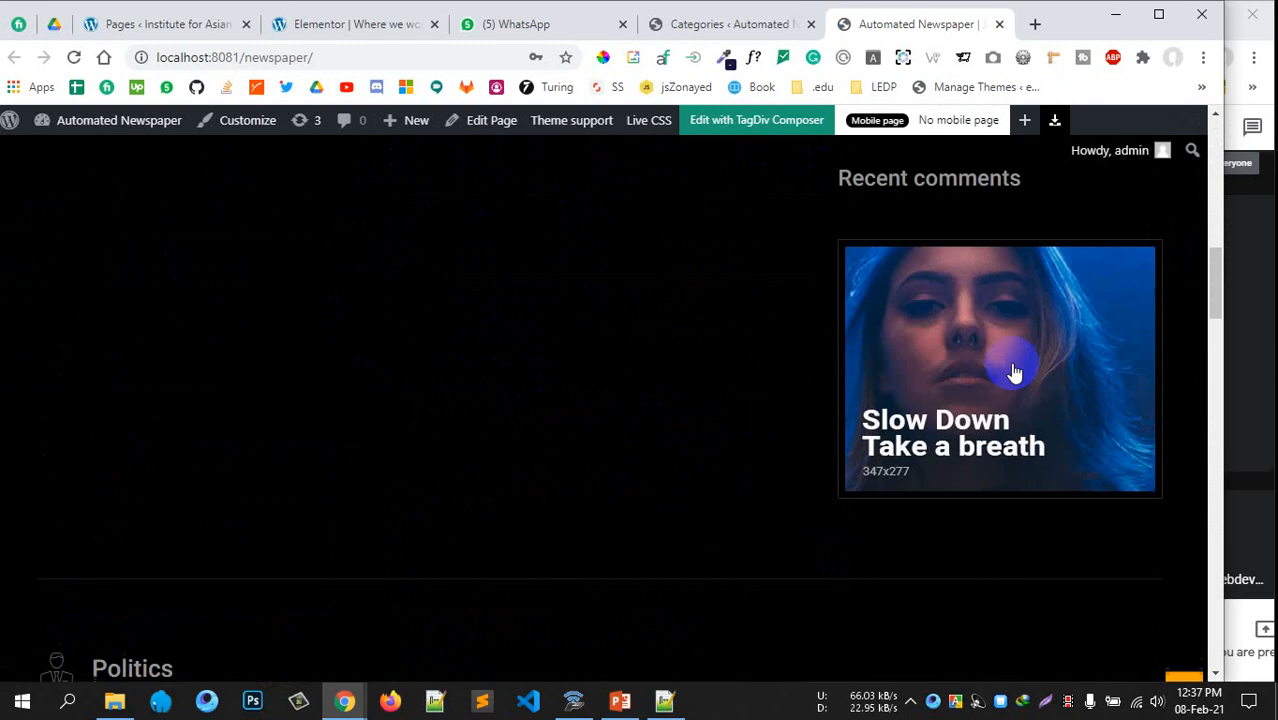
scroll(990, 345, down, 10)
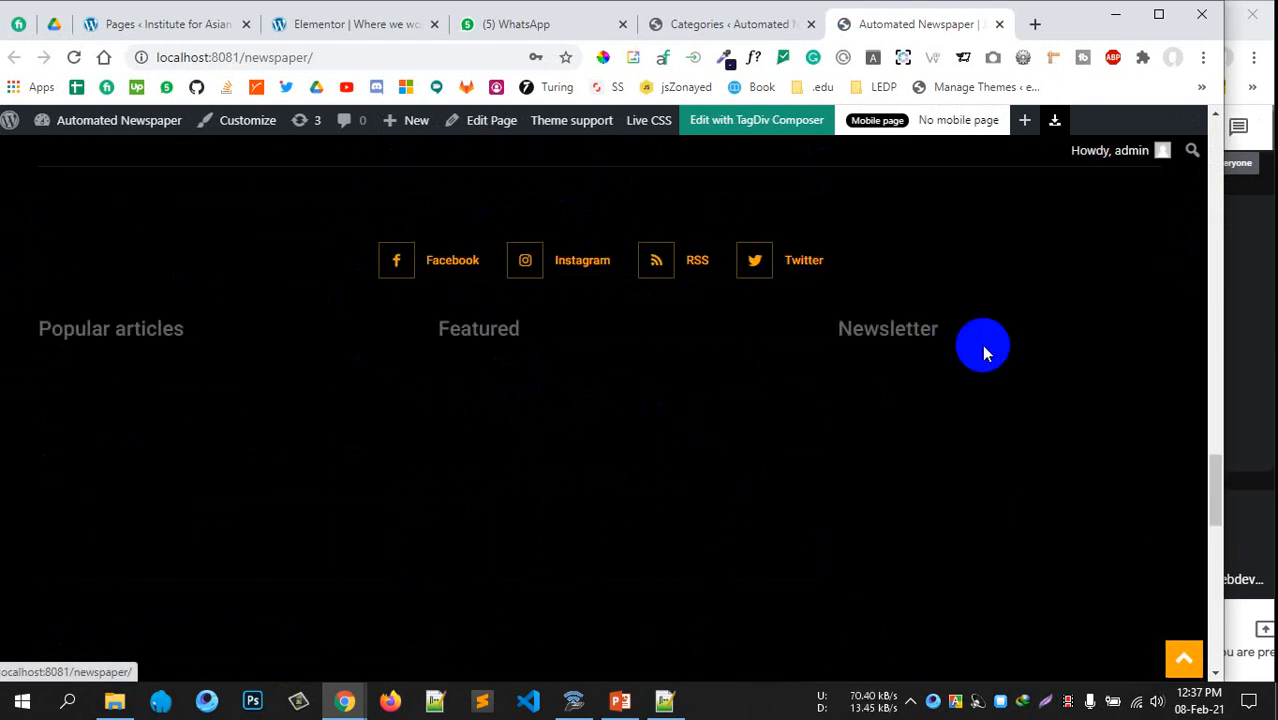
scroll(979, 330, up, 5)
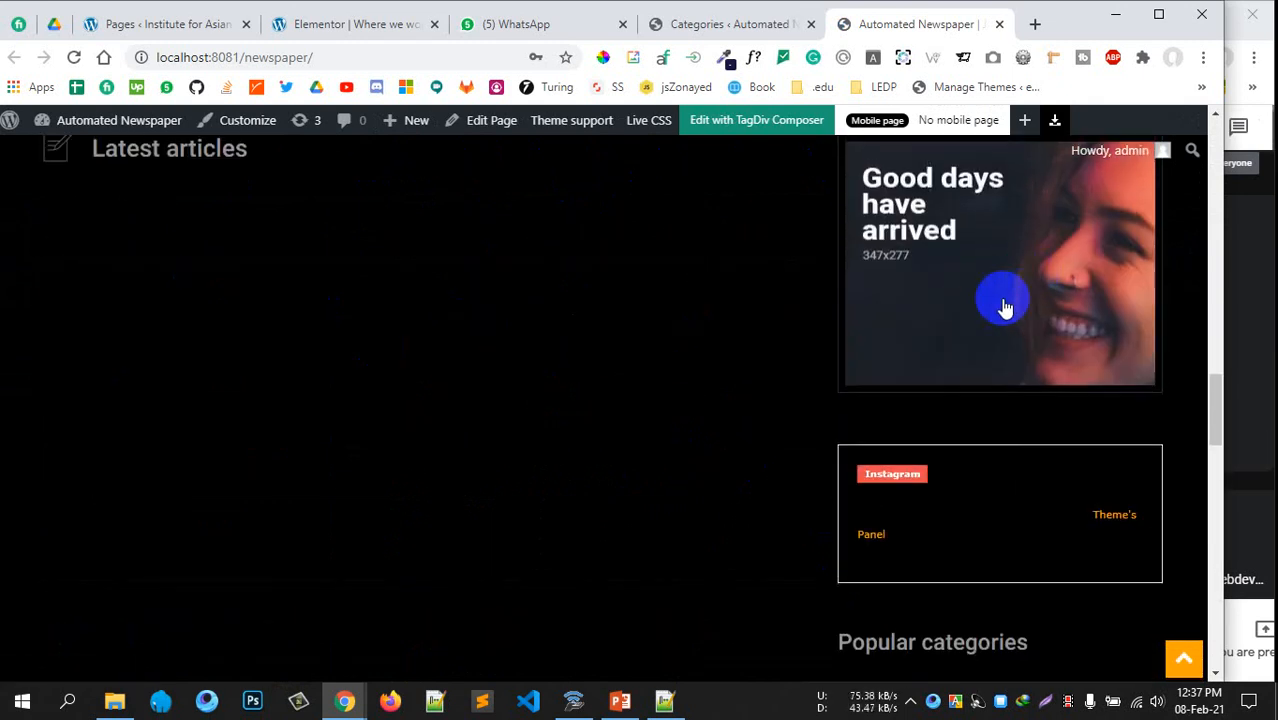
scroll(1001, 302, down, 7)
scroll(765, 345, up, 8)
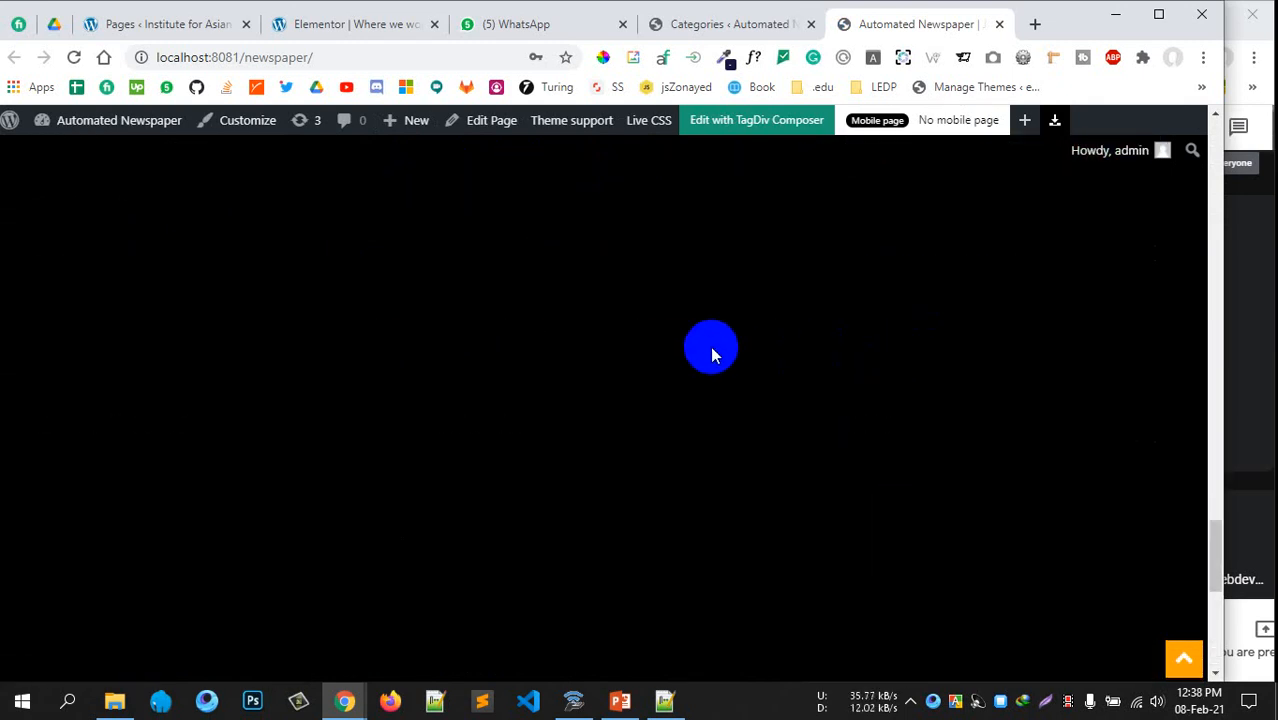
click(707, 24)
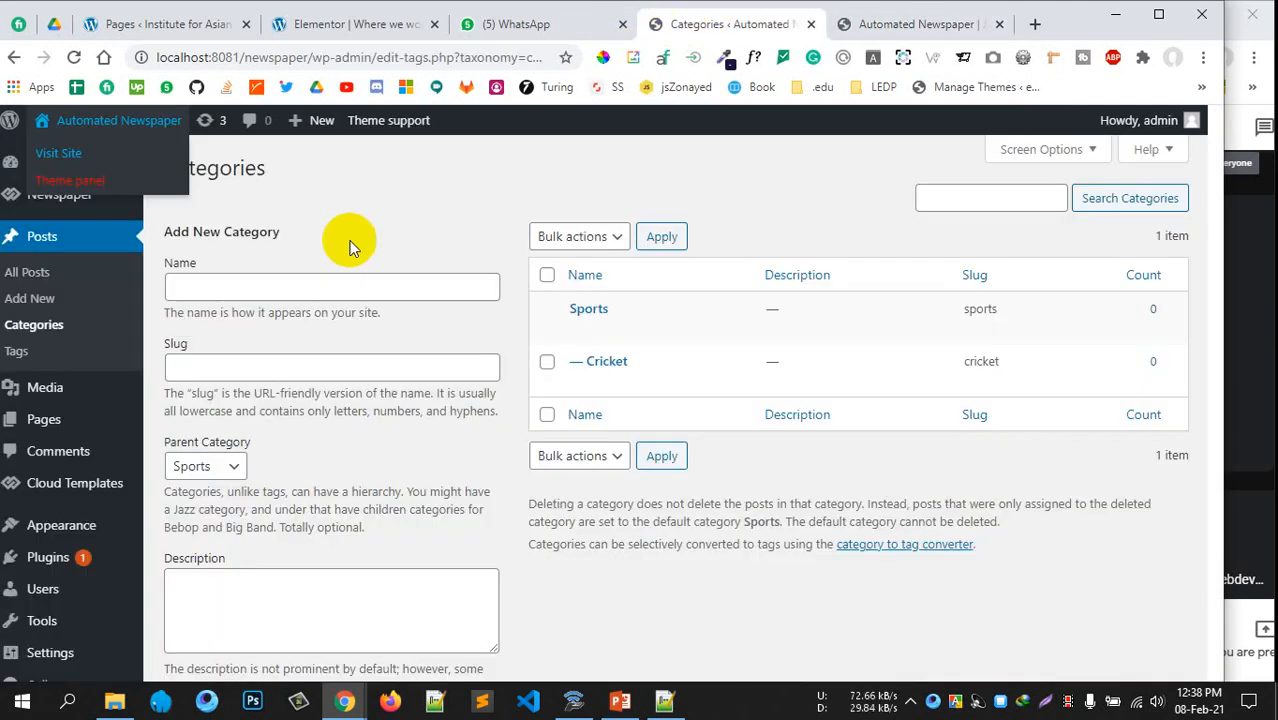
scroll(277, 456, down, 2)
scroll(570, 522, up, 2)
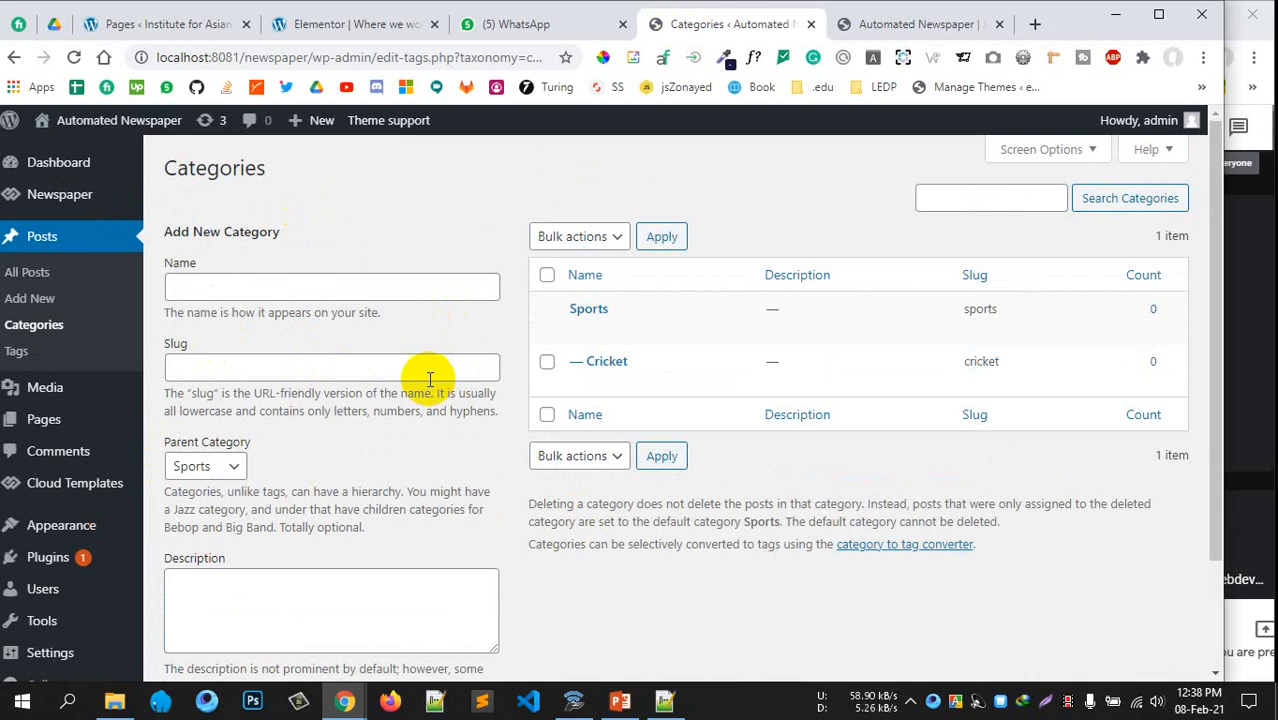
scroll(408, 434, down, 3)
scroll(578, 512, up, 2)
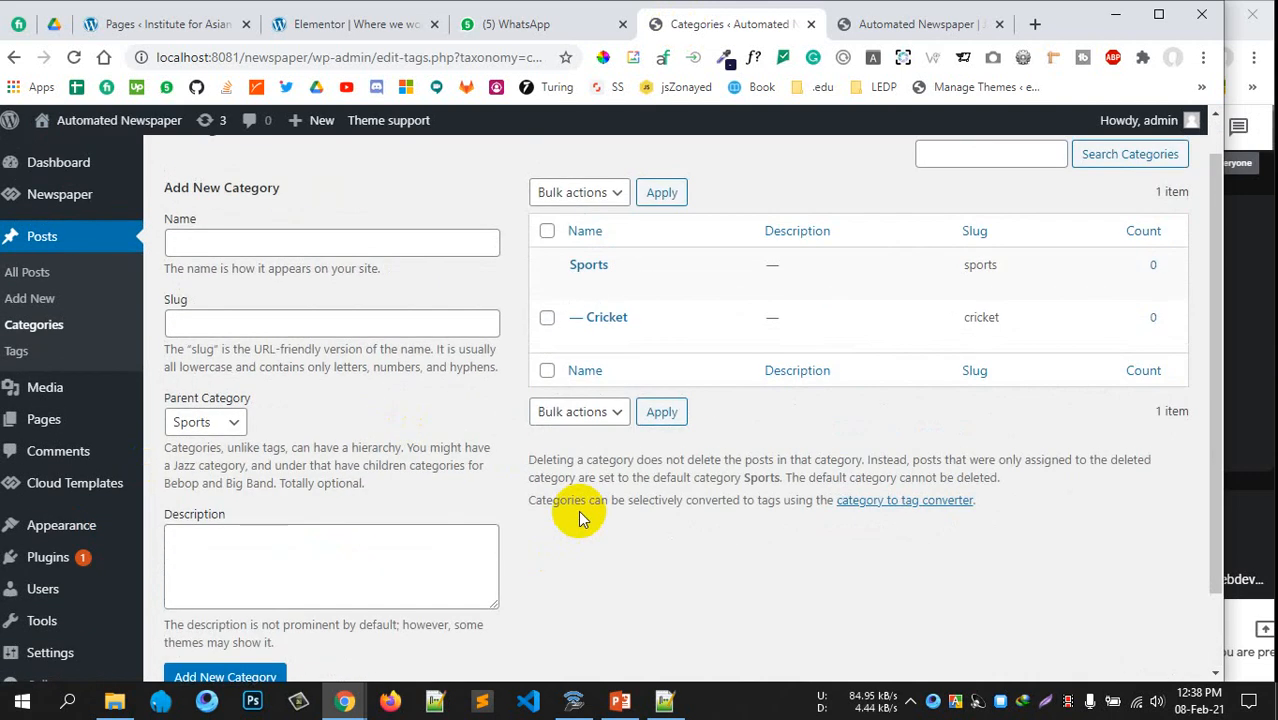
scroll(578, 510, down, 2)
mouse_move(62, 578)
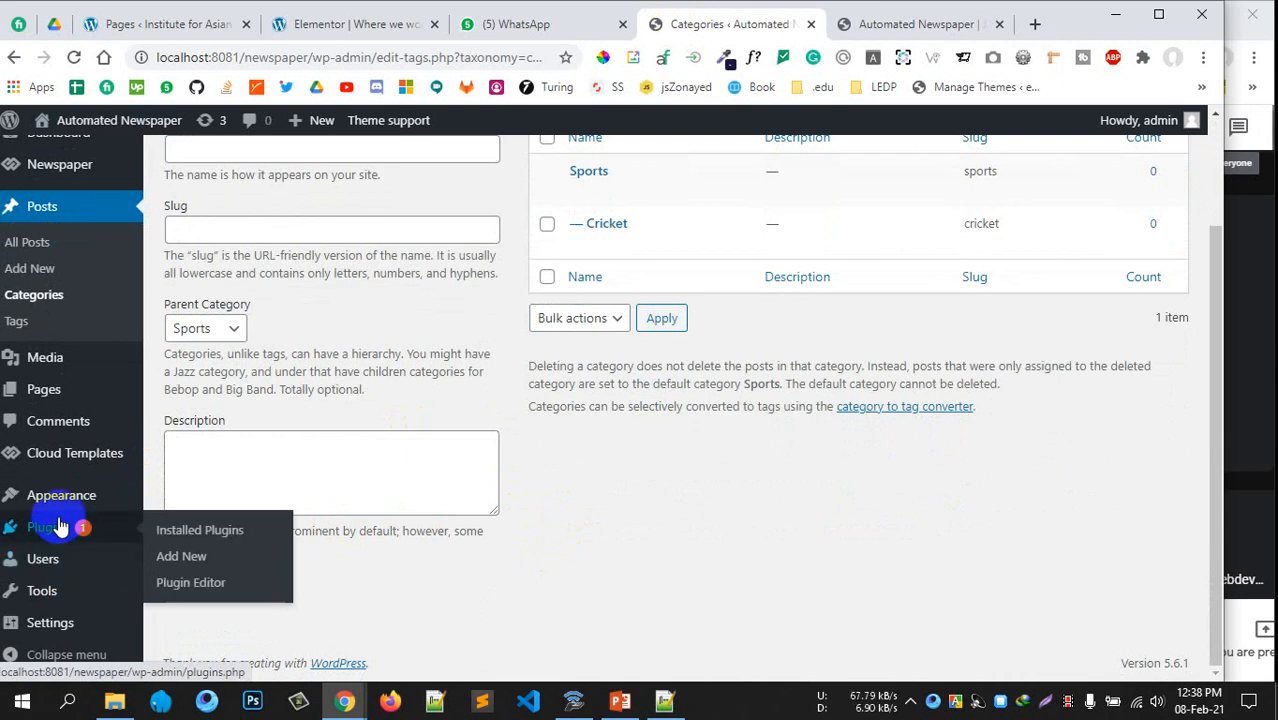
mouse_move(55, 508)
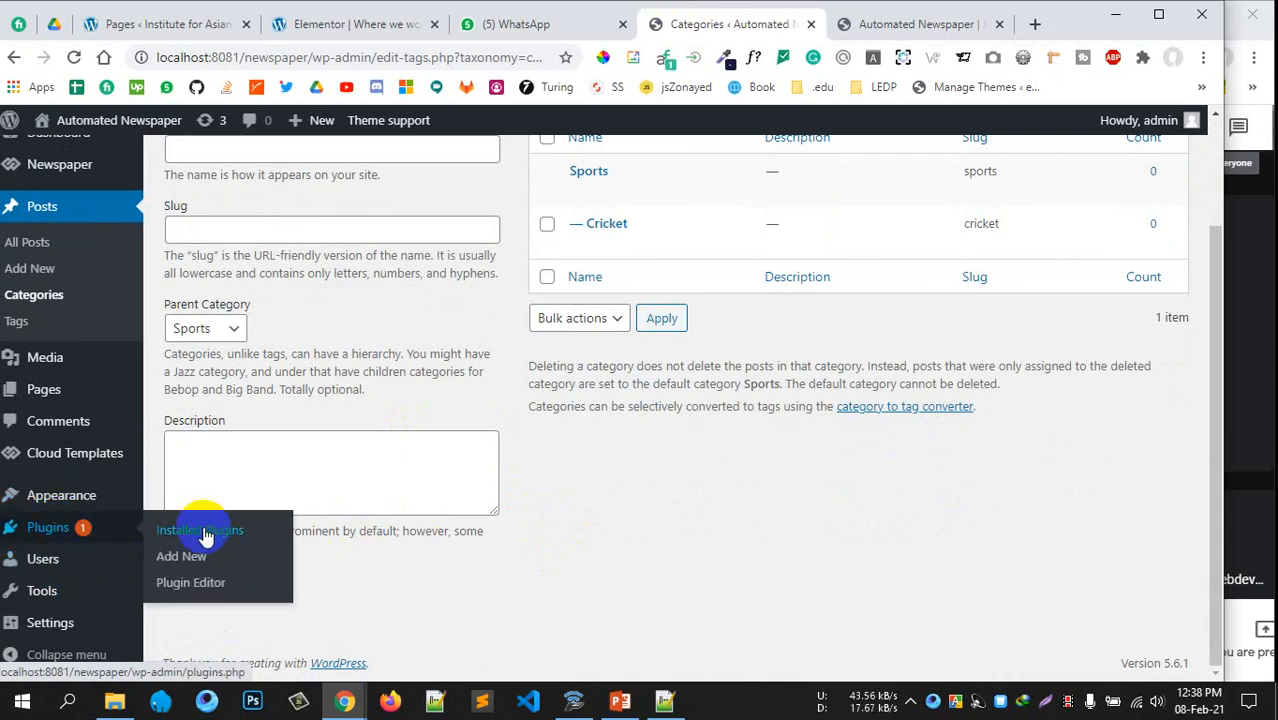
Show the Add Plugins upload panel with the F: Wordpress Theme\Plugins folder open beside it
click(200, 531)
scroll(660, 385, up, 2)
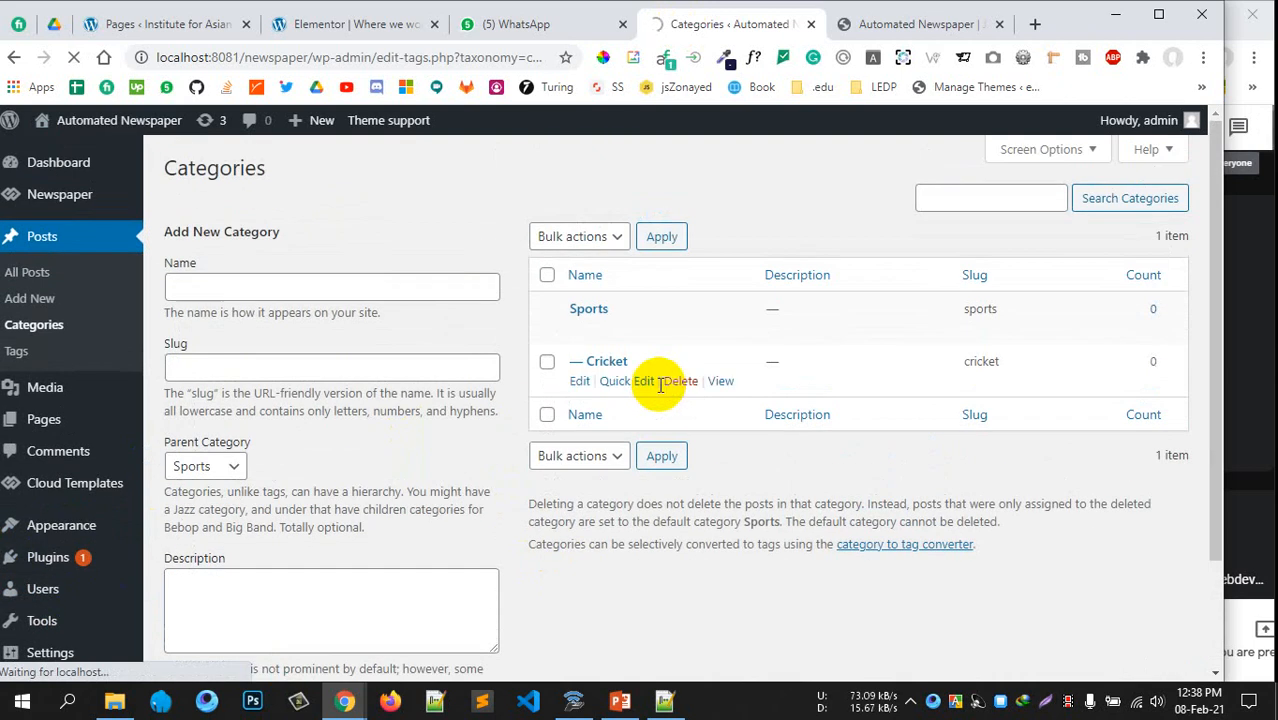
click(114, 700)
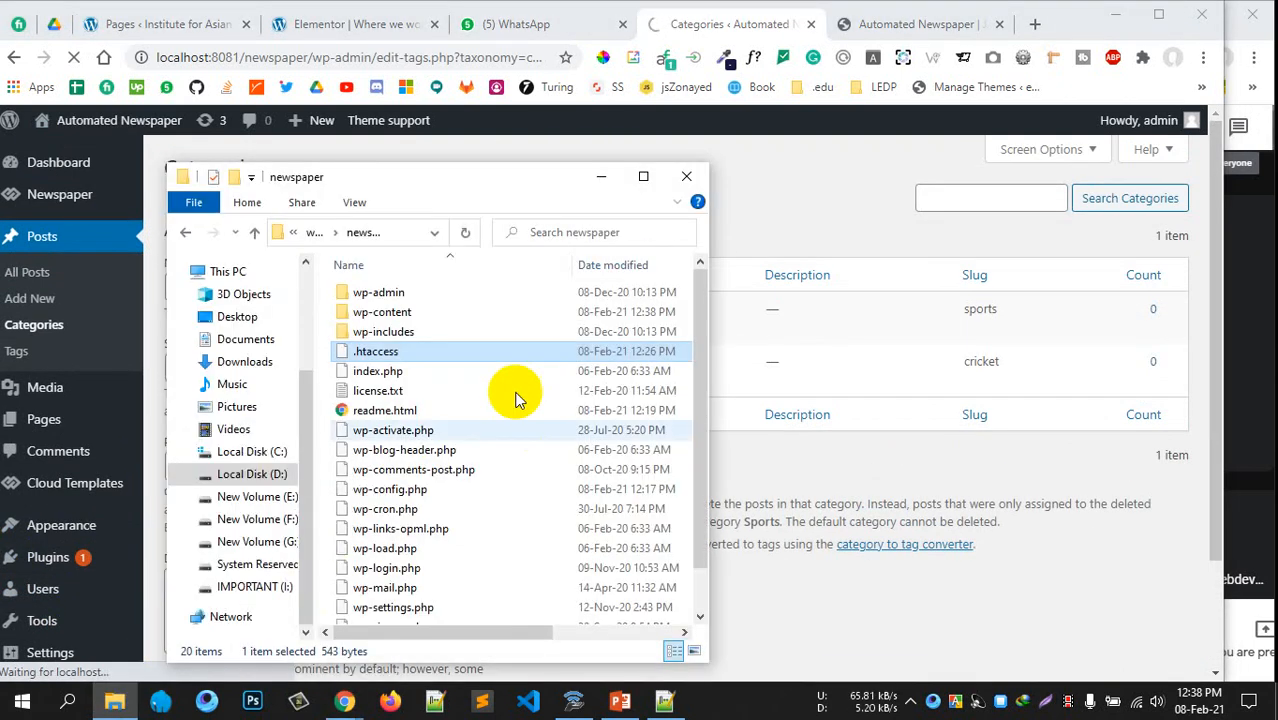
click(248, 521)
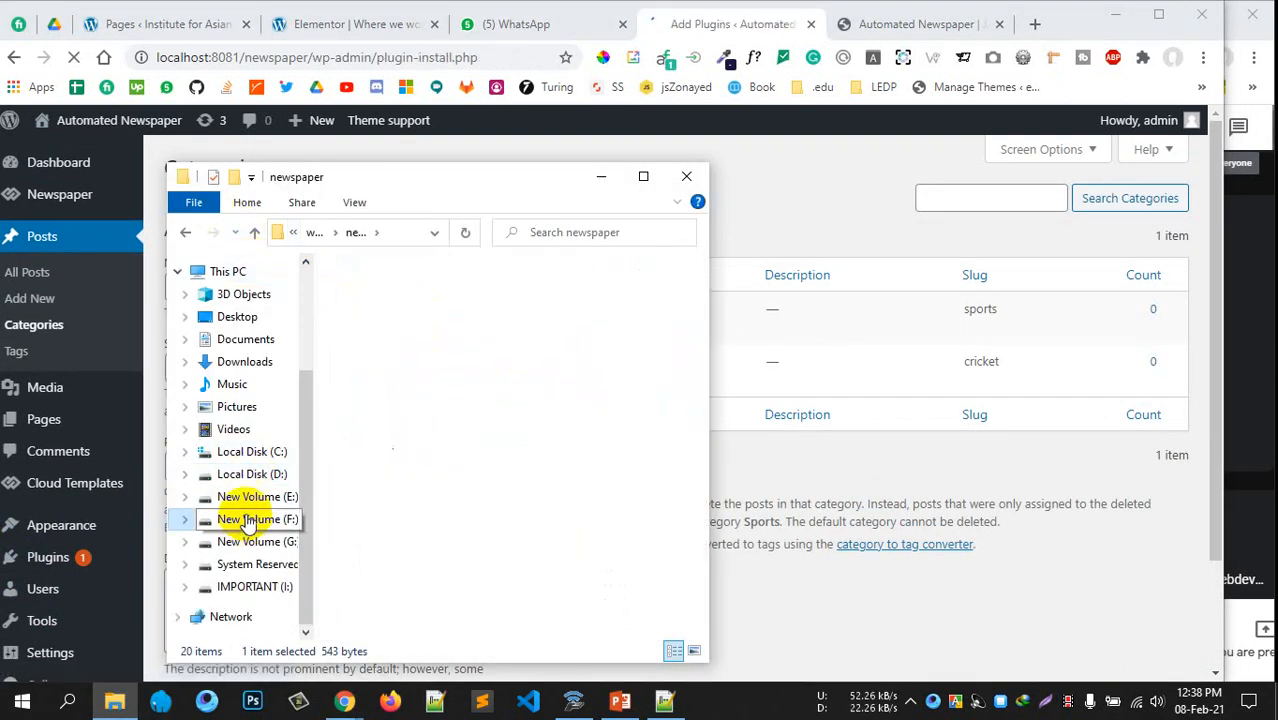
click(380, 410)
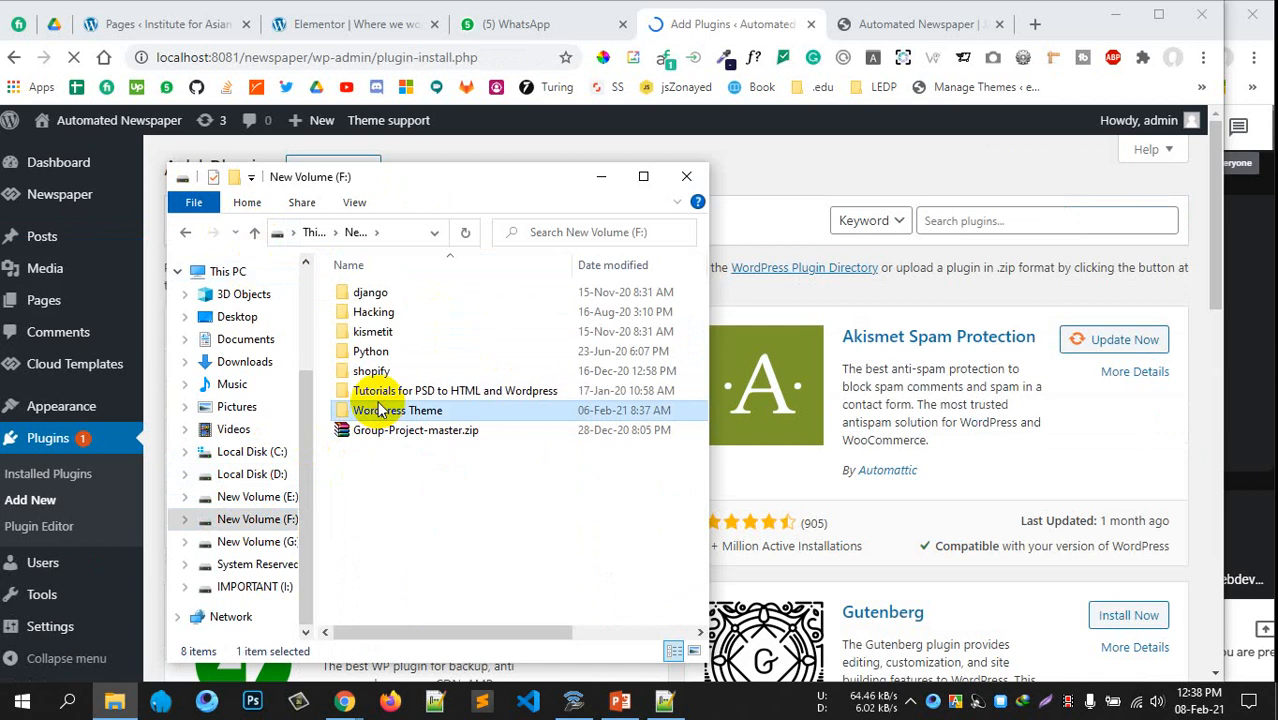
double_click(380, 410)
double_click(385, 311)
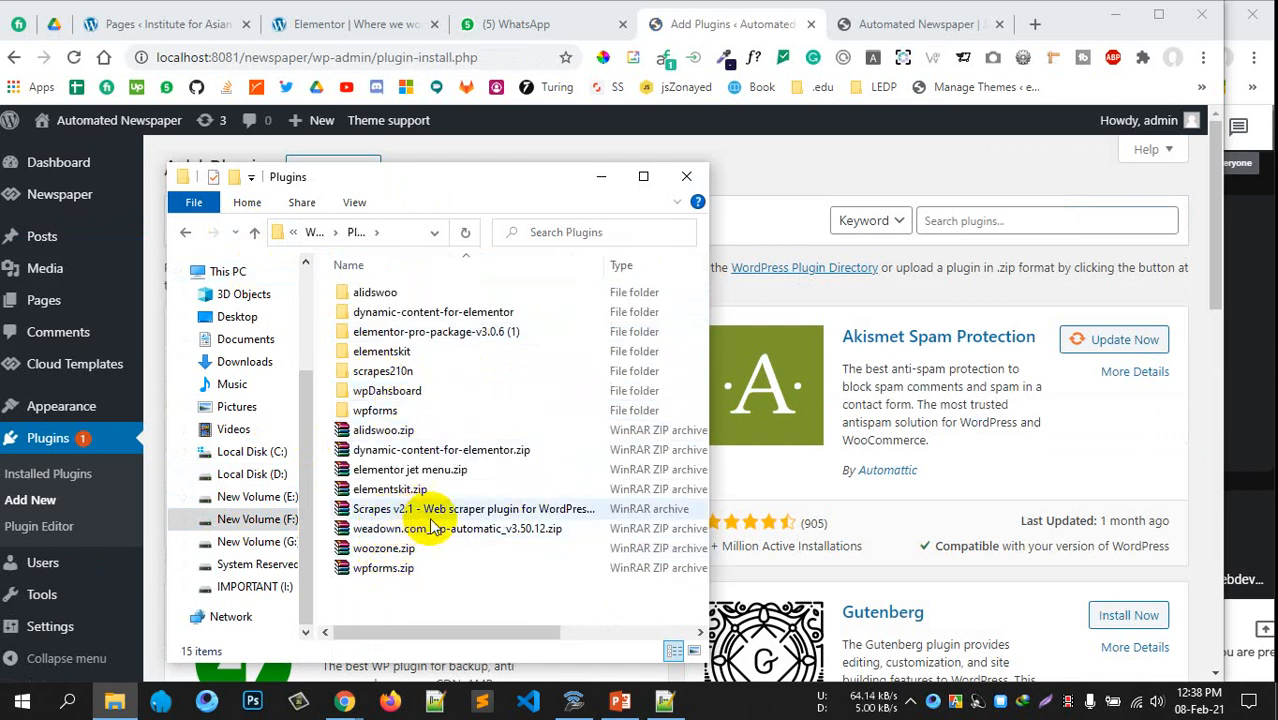
drag(585, 180, 985, 182)
click(360, 170)
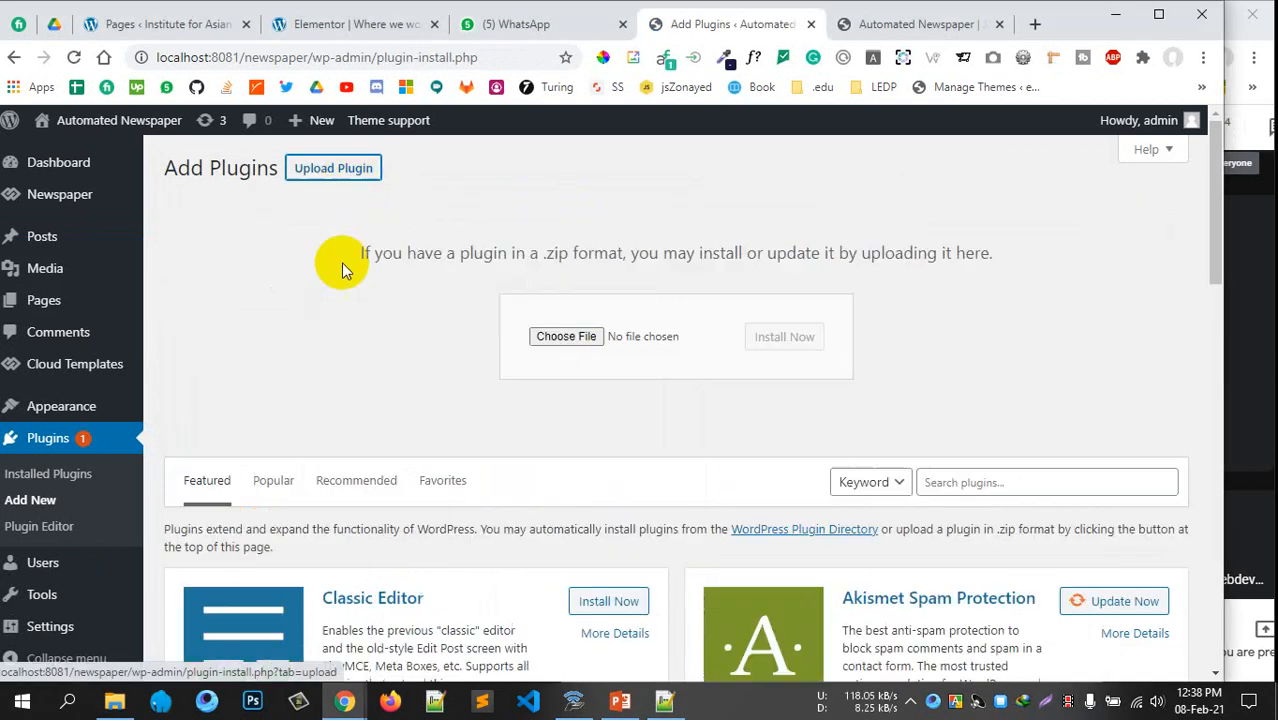
click(114, 701)
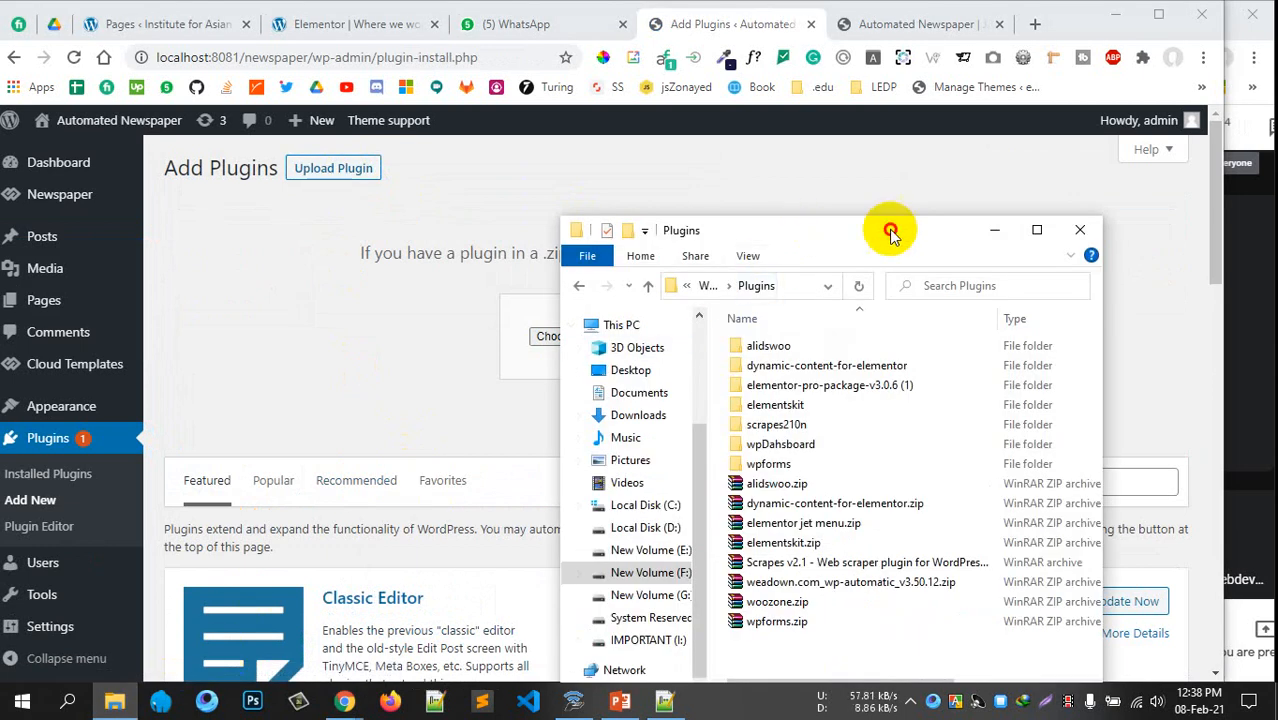
drag(890, 232, 1157, 227)
Upload weadown.com_wp-automatic_v3.50.12.zip and install it
drag(1058, 579, 590, 337)
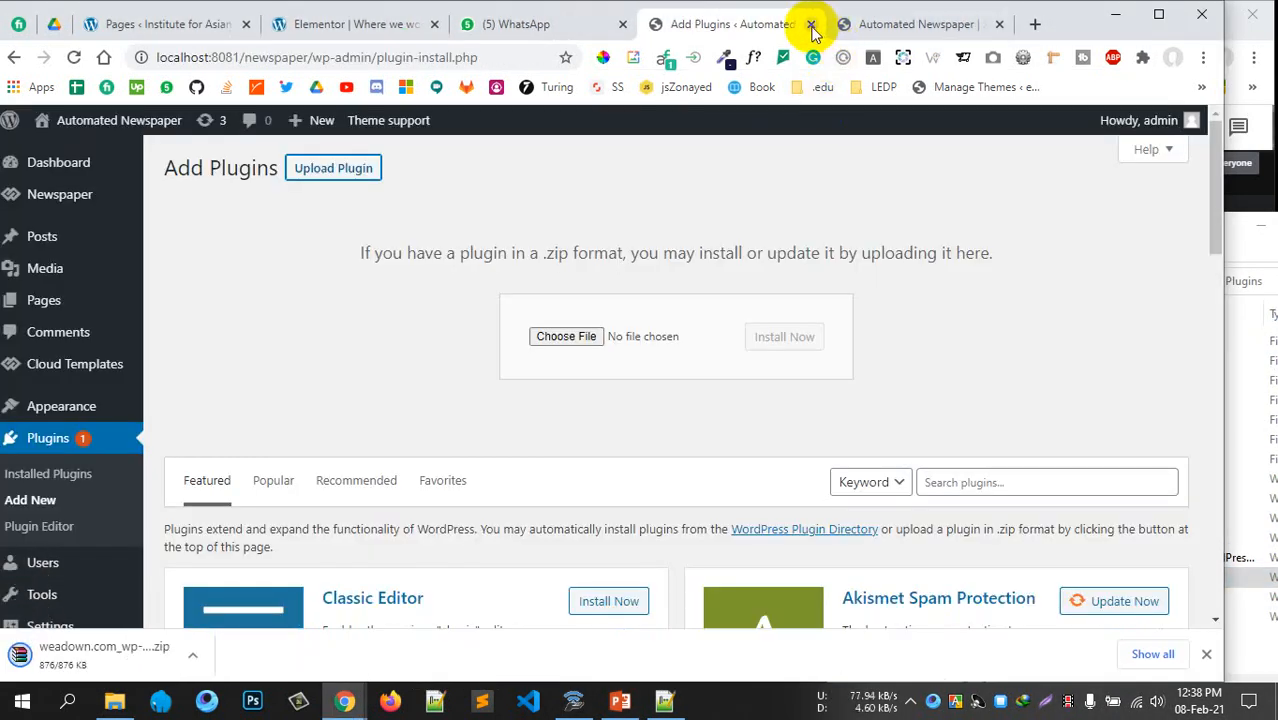
click(114, 701)
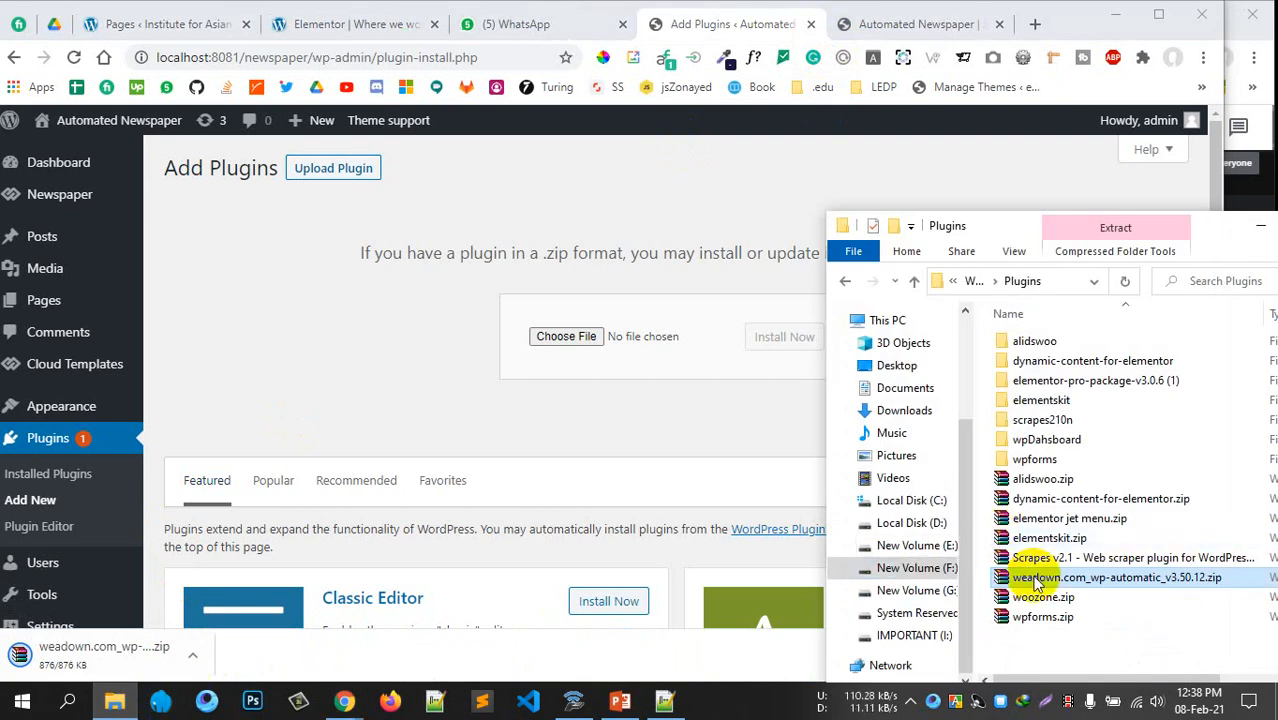
drag(1036, 583, 560, 337)
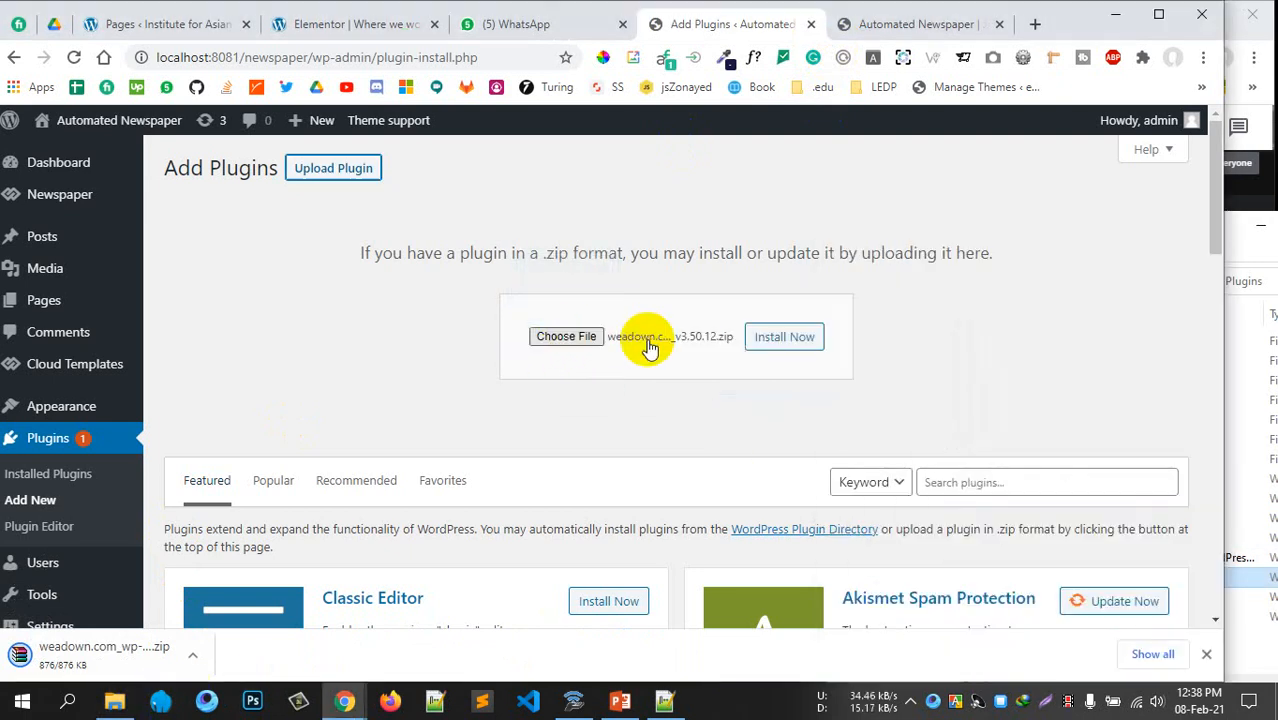
click(785, 338)
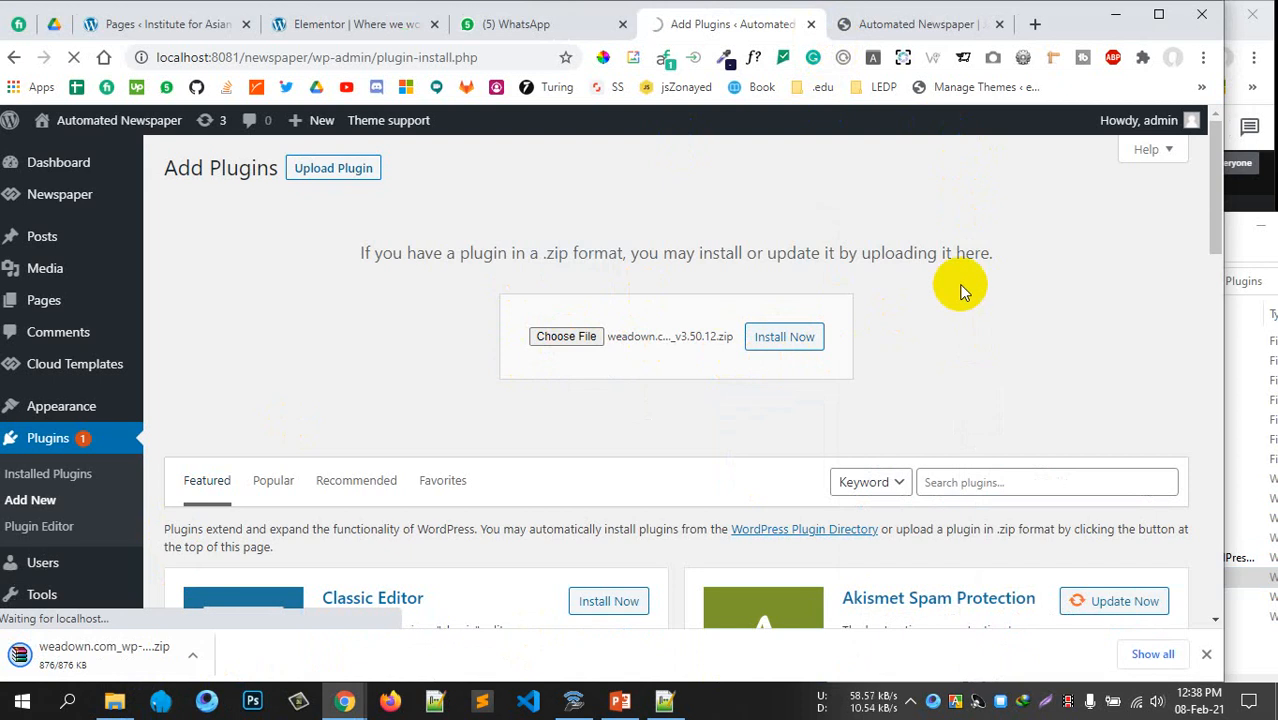
click(1206, 654)
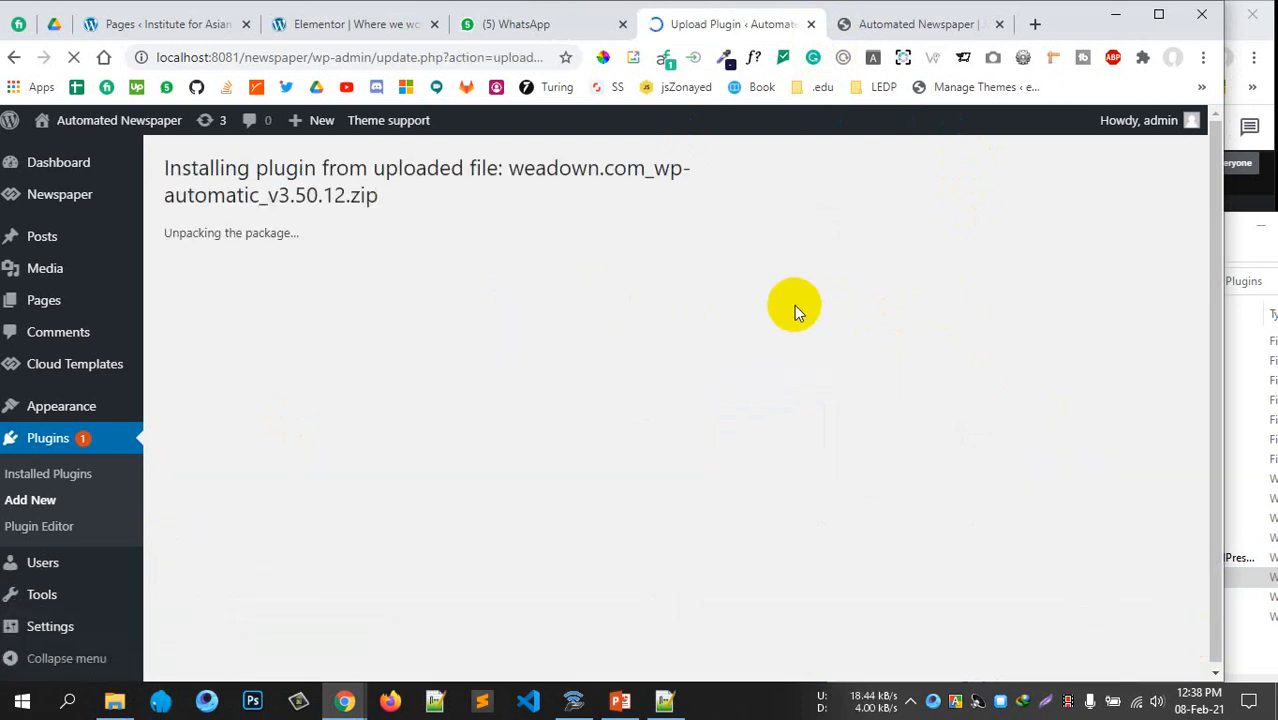
Activate the newly installed WP Automatic plugin
drag(258, 195, 656, 170)
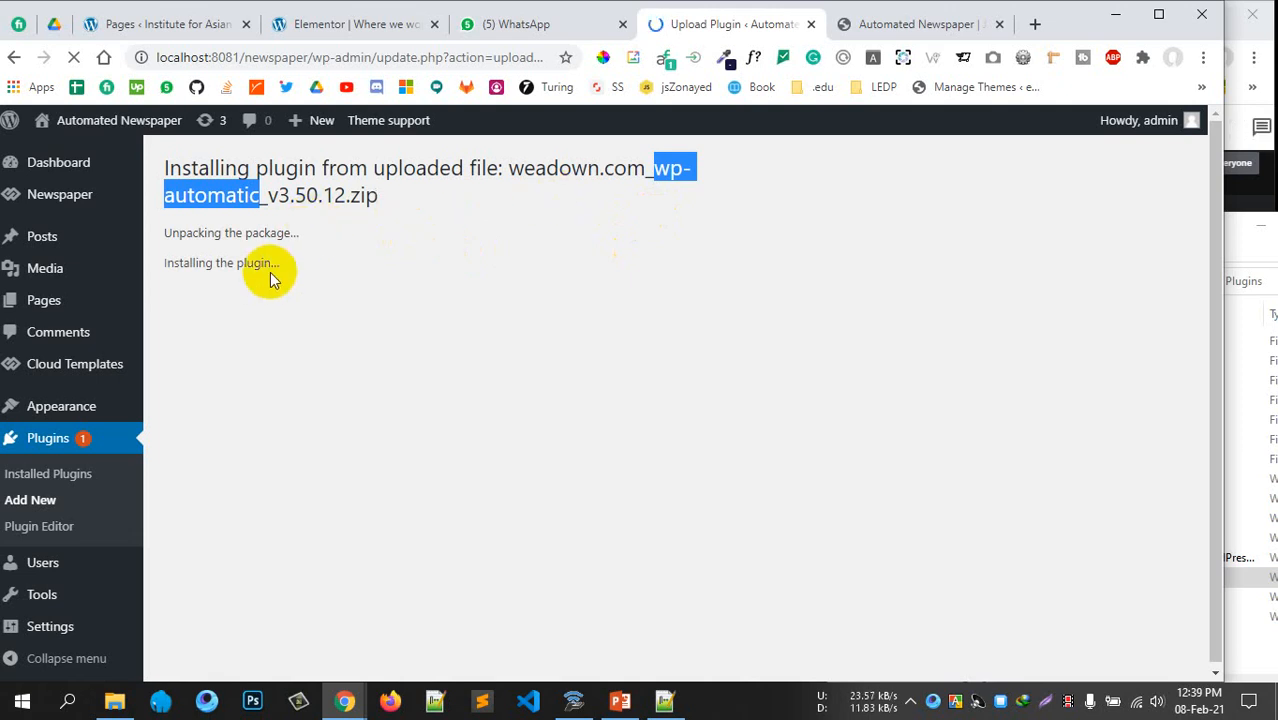
drag(272, 264, 213, 245)
click(213, 245)
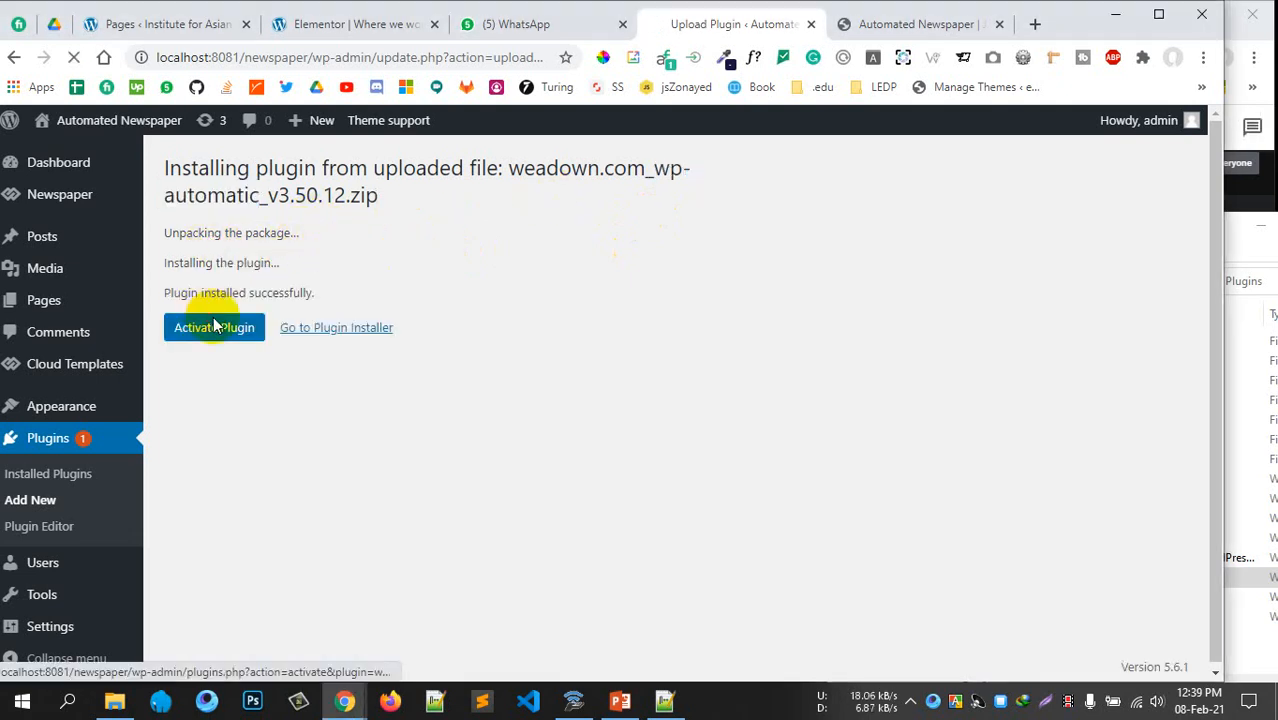
click(214, 325)
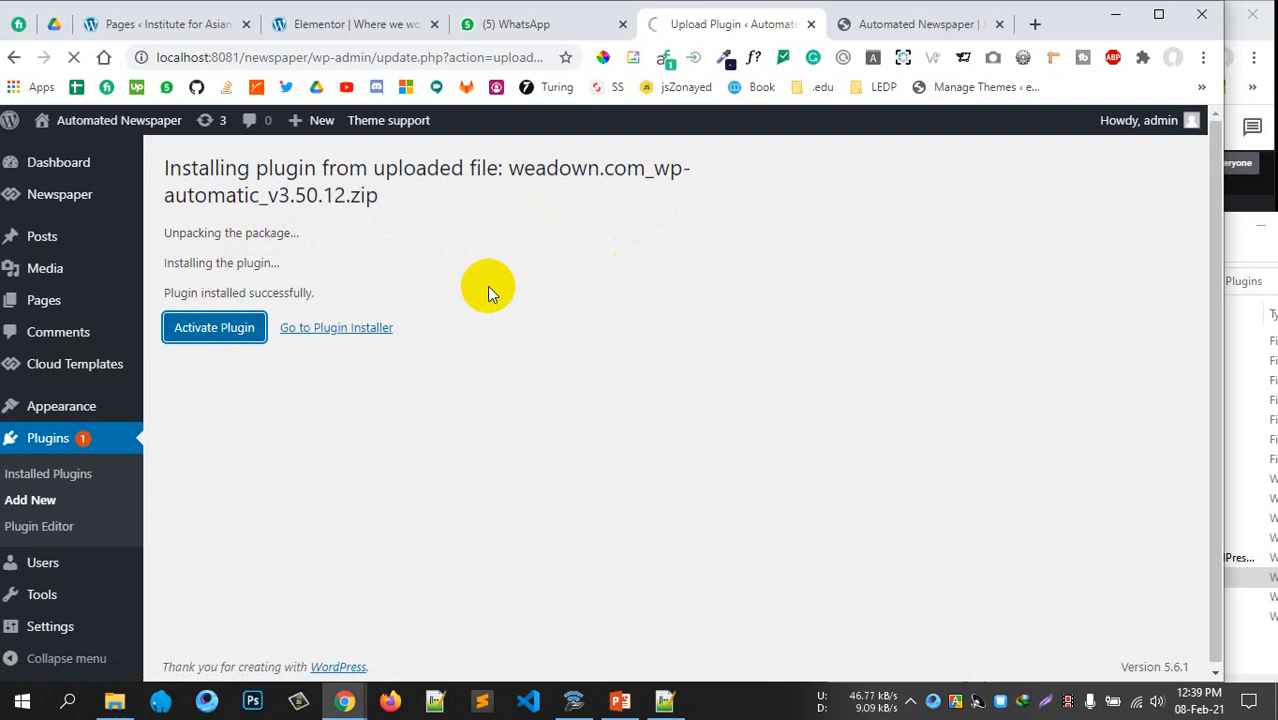
scroll(185, 479, down, 6)
scroll(510, 404, up, 2)
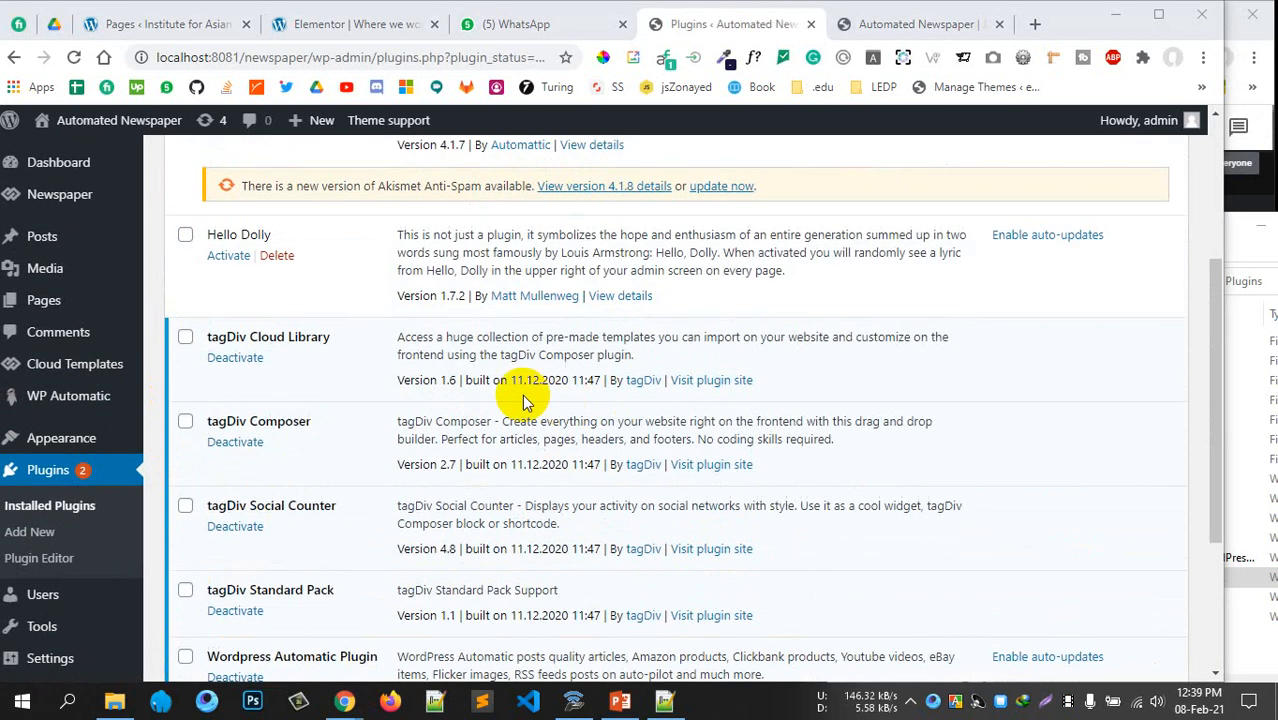
Open WP Automatic > All Campaigns, which reports No Campaigns found
click(85, 403)
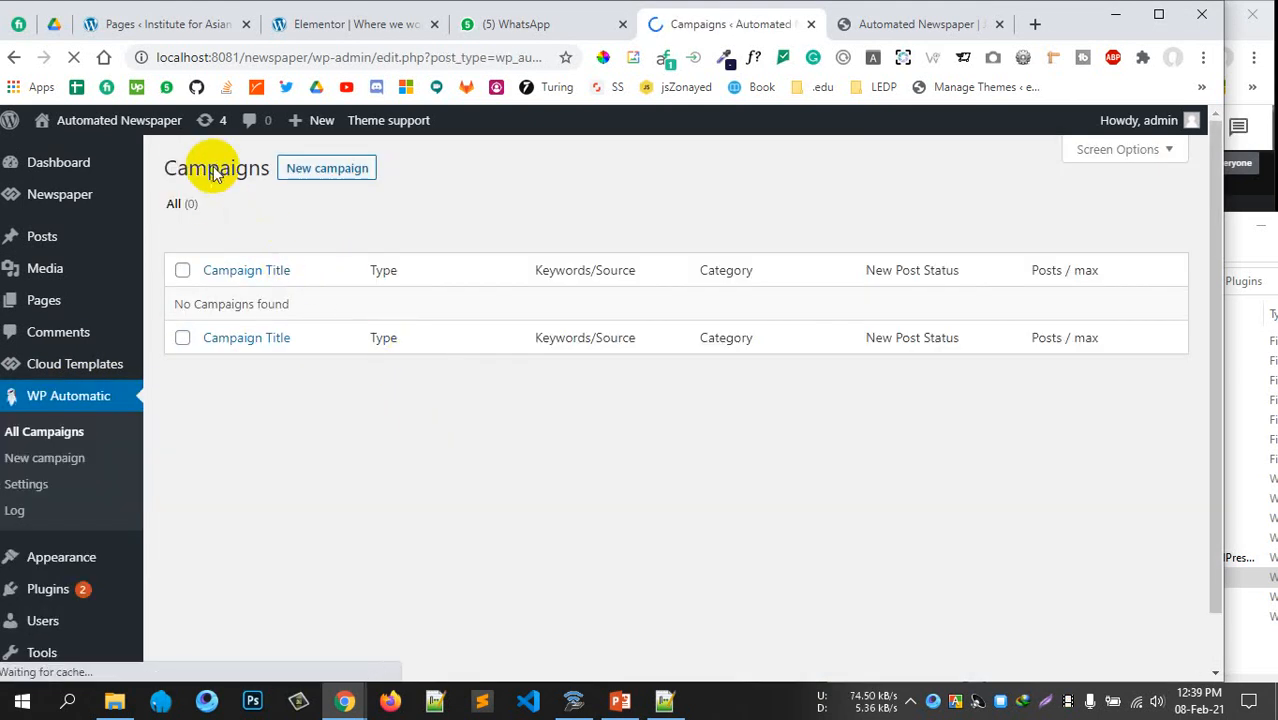
drag(205, 172, 234, 166)
click(226, 238)
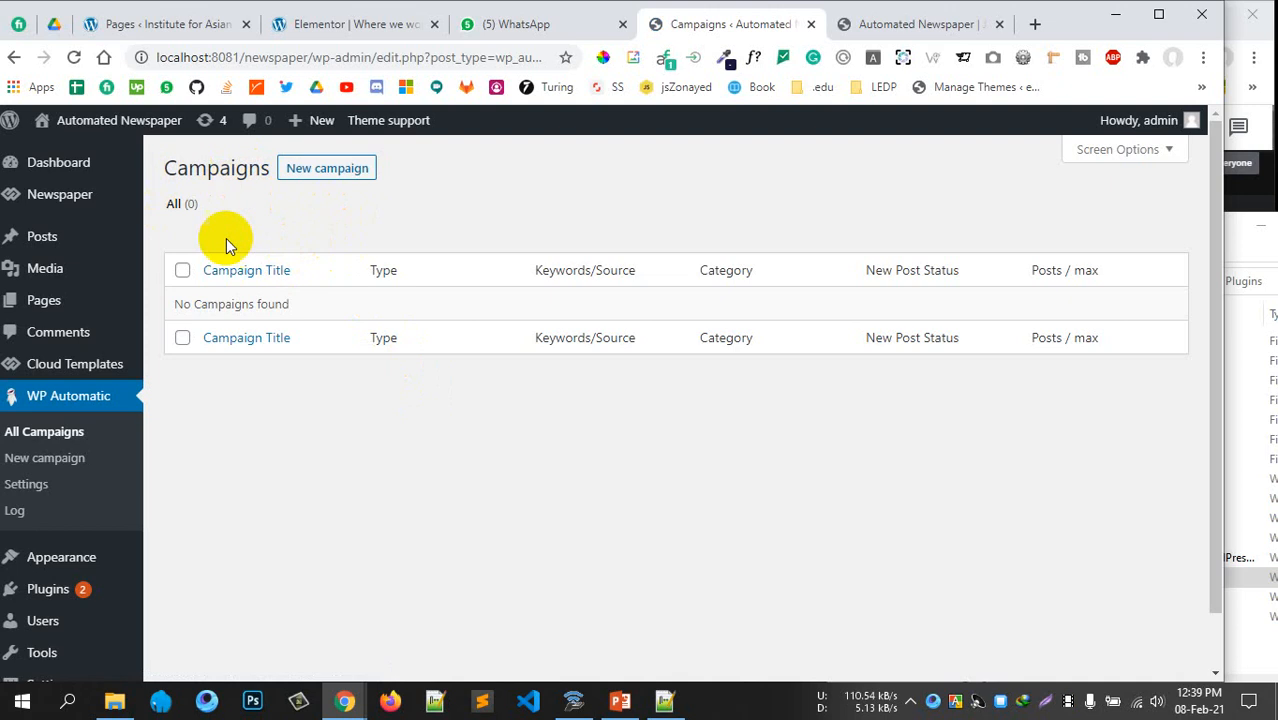
drag(320, 306, 205, 307)
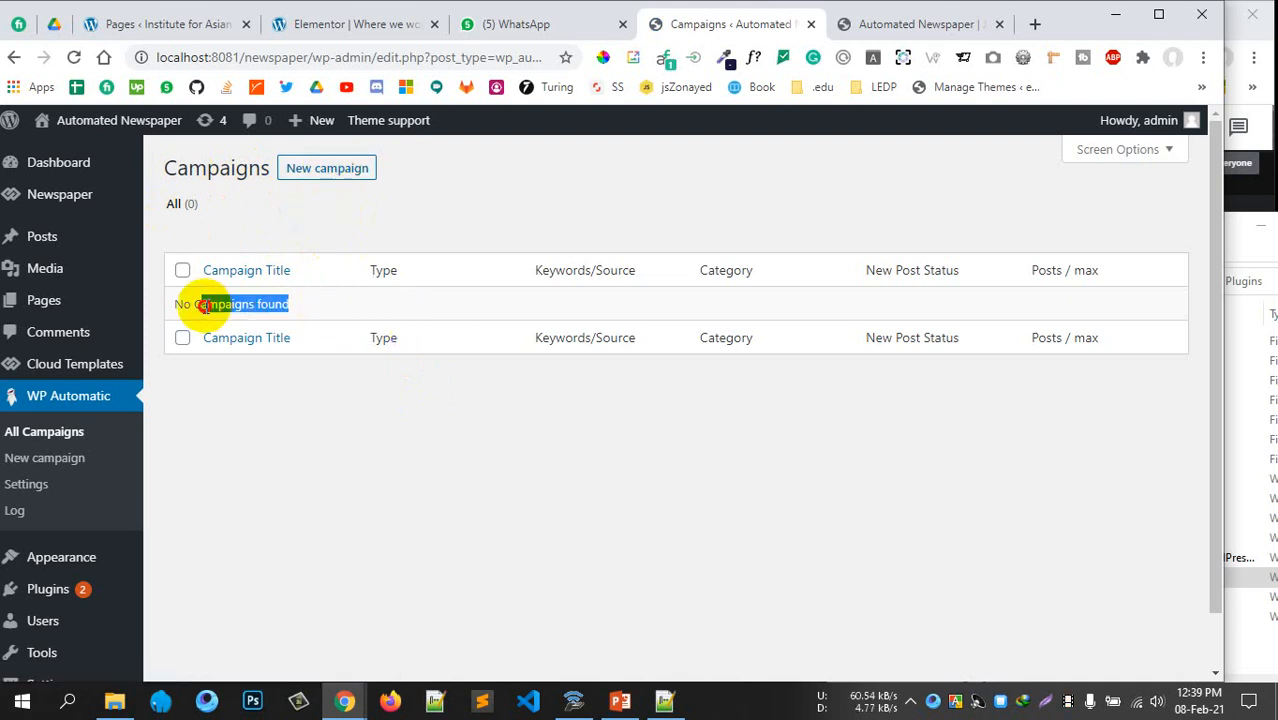
Minimise File Explorer and open a new blank Chrome tab showing Google
click(384, 468)
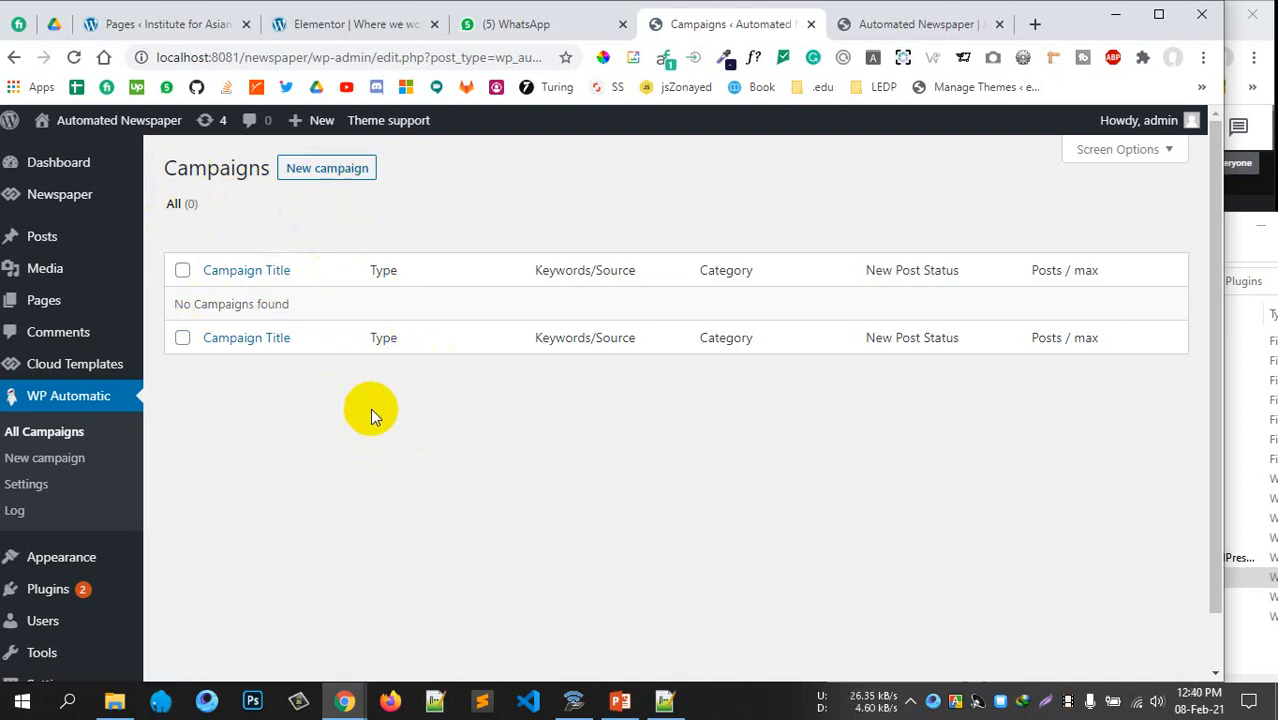
click(1258, 228)
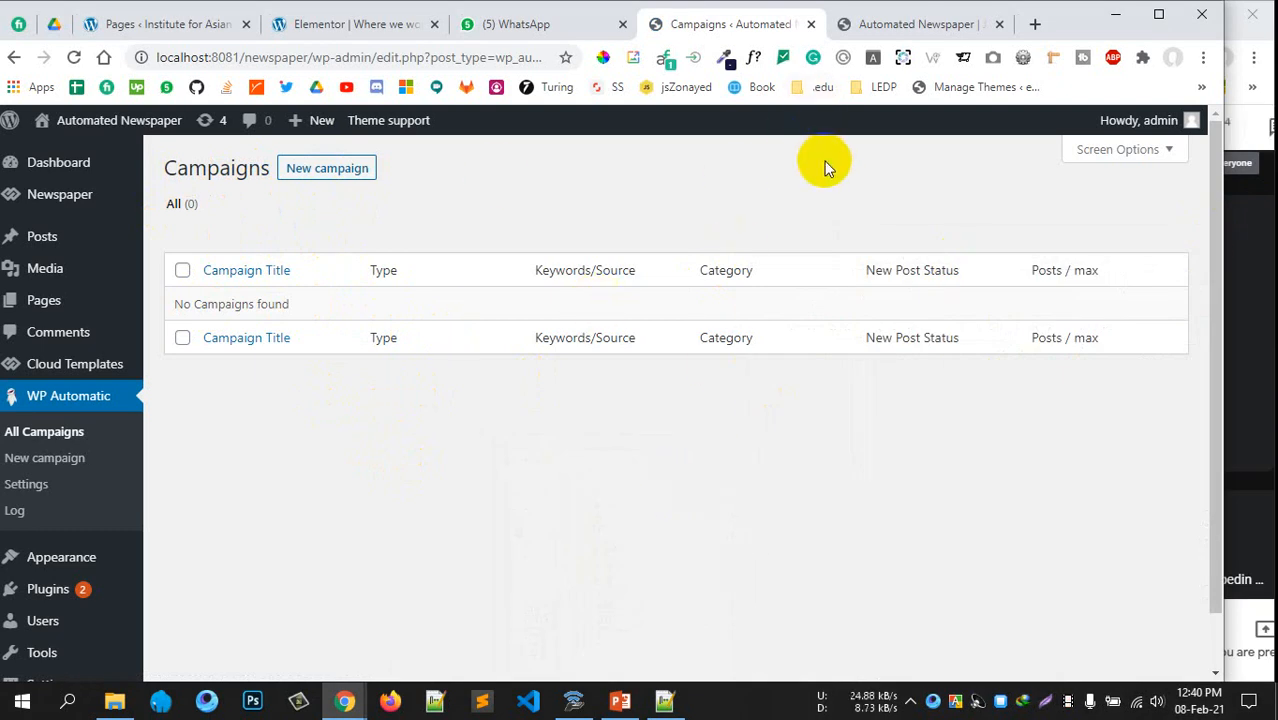
click(1034, 24)
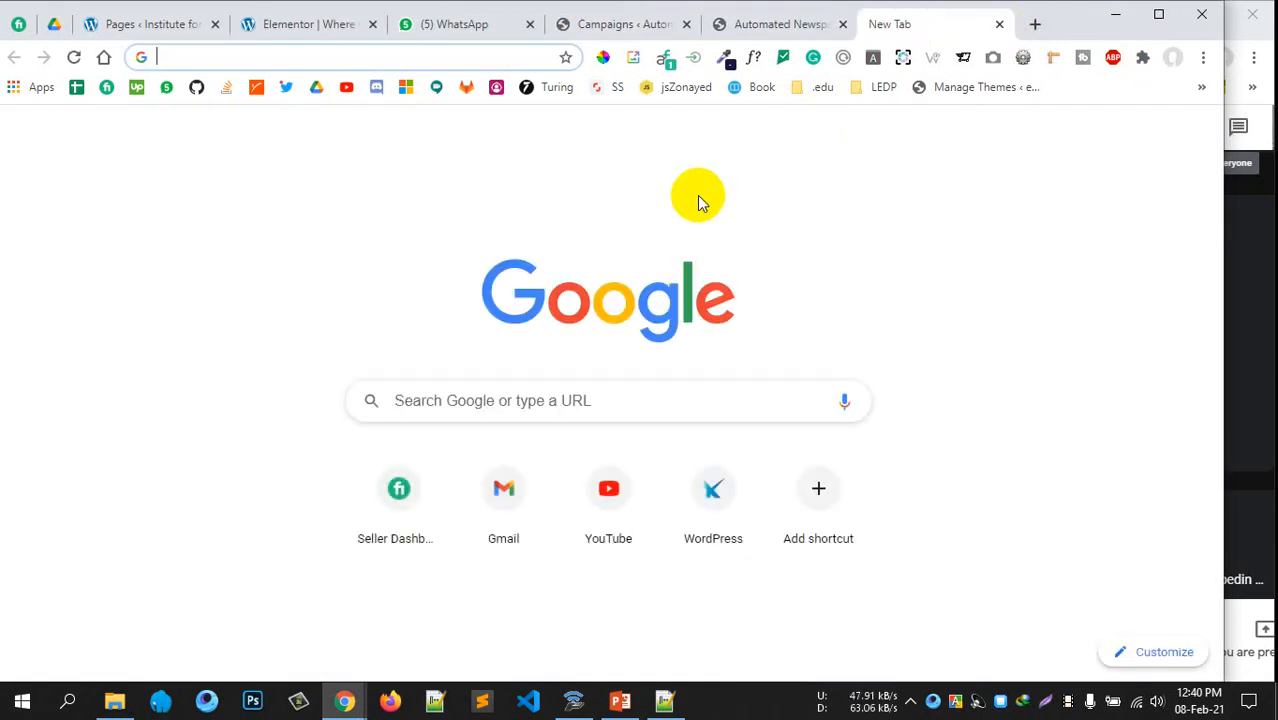
Search Google for 'espn cricket rss feed' from the new tab page
text(rss feed)
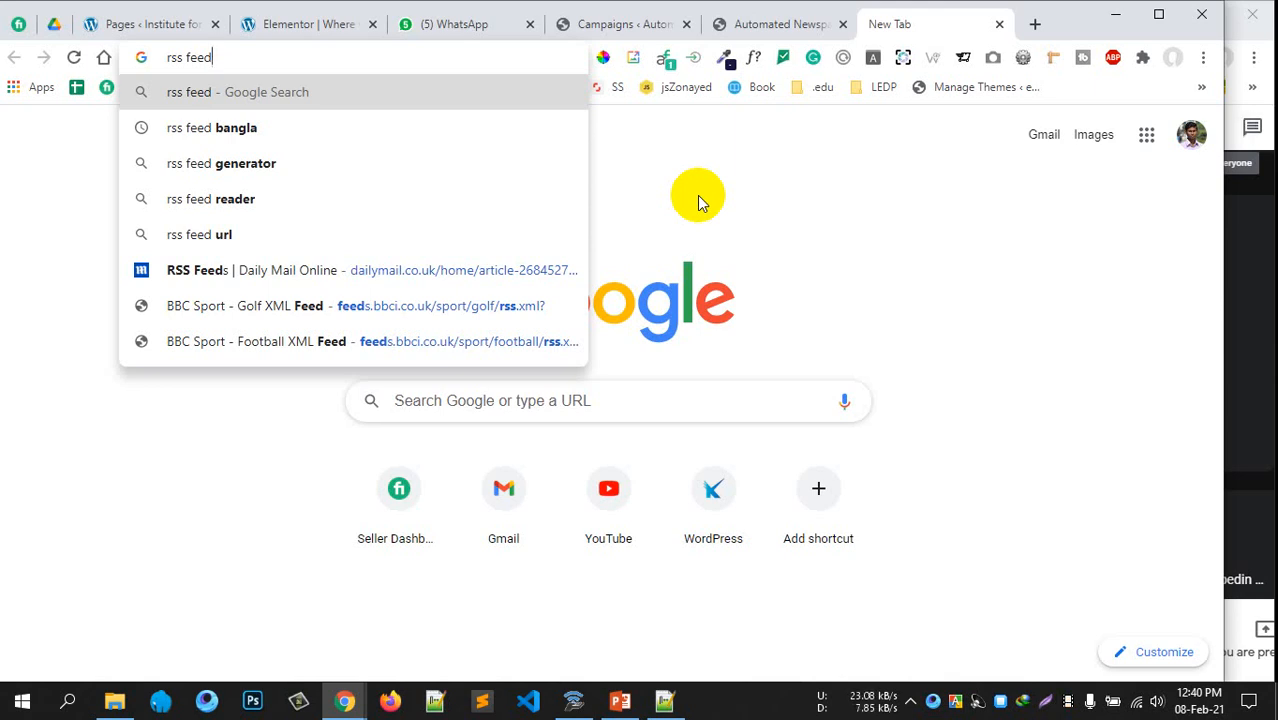
key(BackSpace)
key(BackSpace)
key(BackSpace)
key(BackSpace)
key(BackSpace)
key(BackSpace)
key(BackSpace)
key(BackSpace)
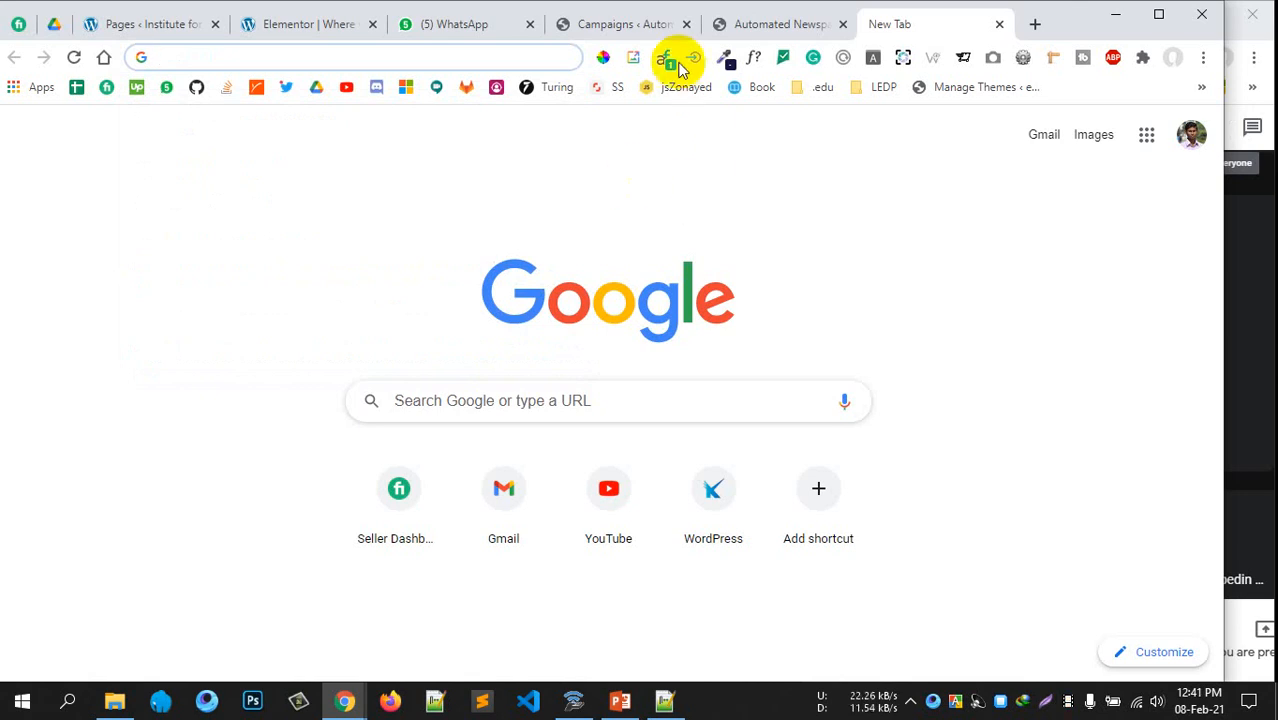
click(651, 24)
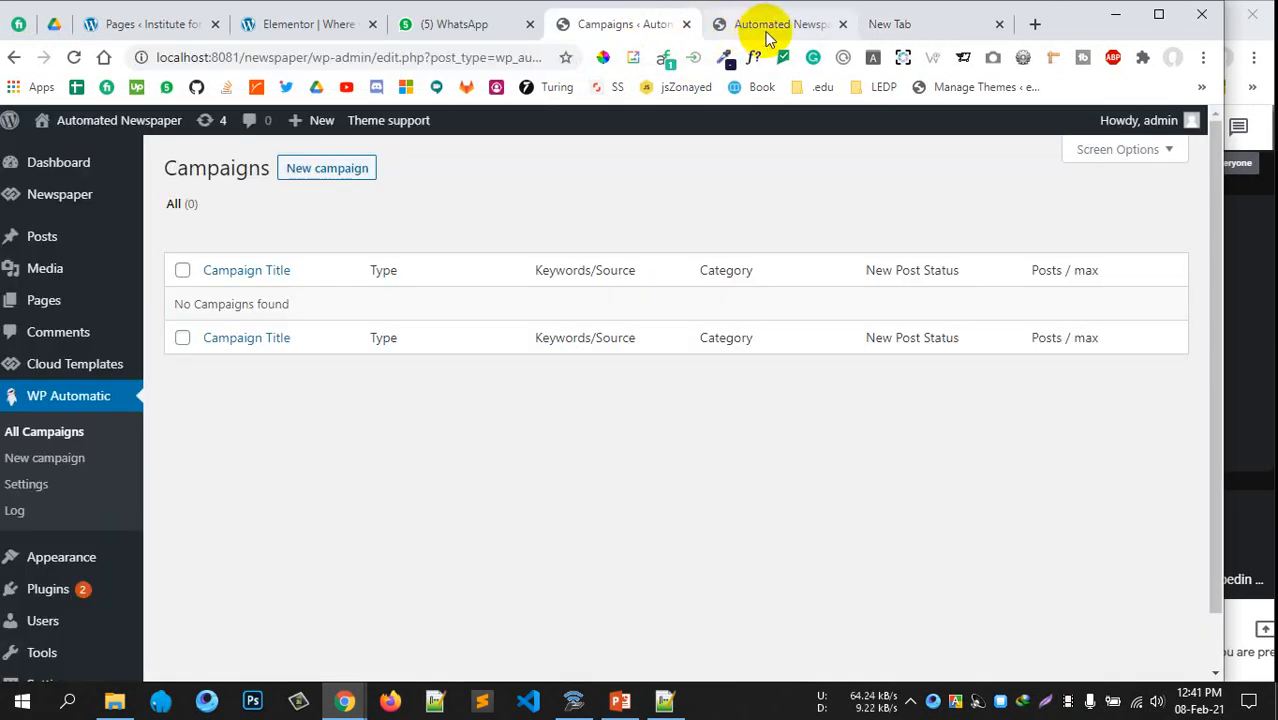
click(768, 33)
click(940, 23)
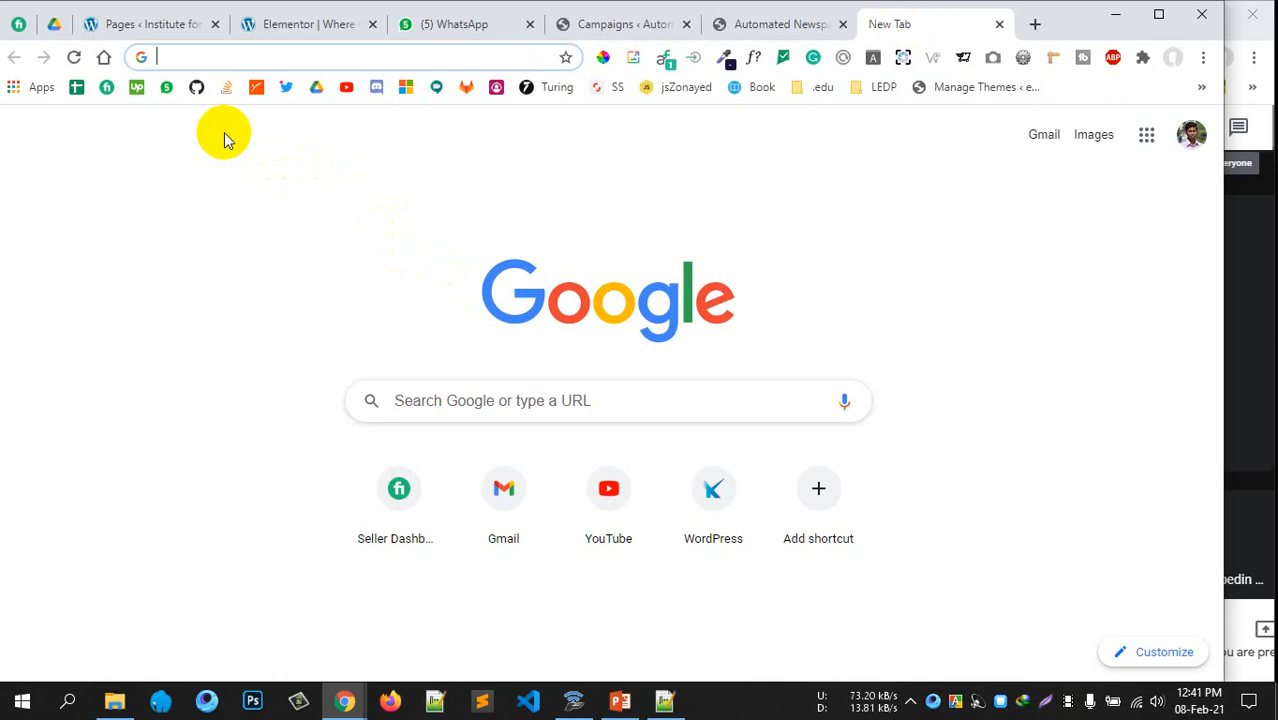
text(espn)
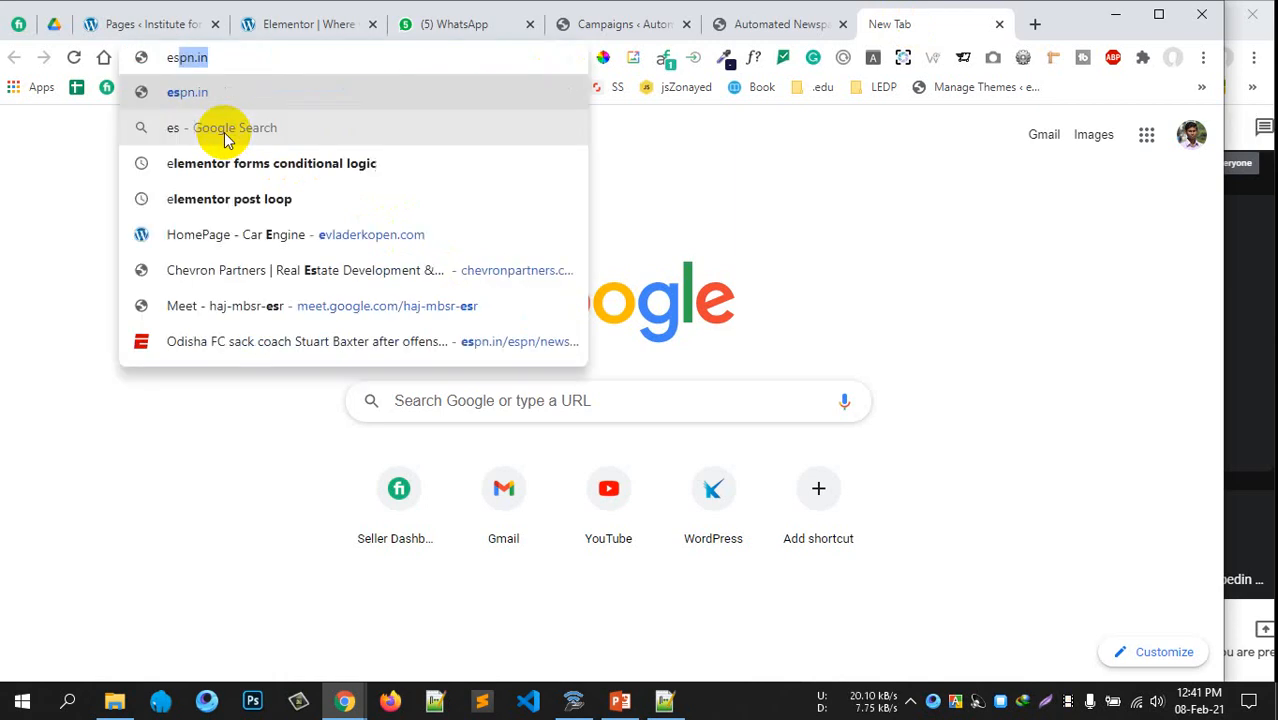
key(BackSpace)
key(BackSpace)
key(BackSpace)
key(BackSpace)
key(BackSpace)
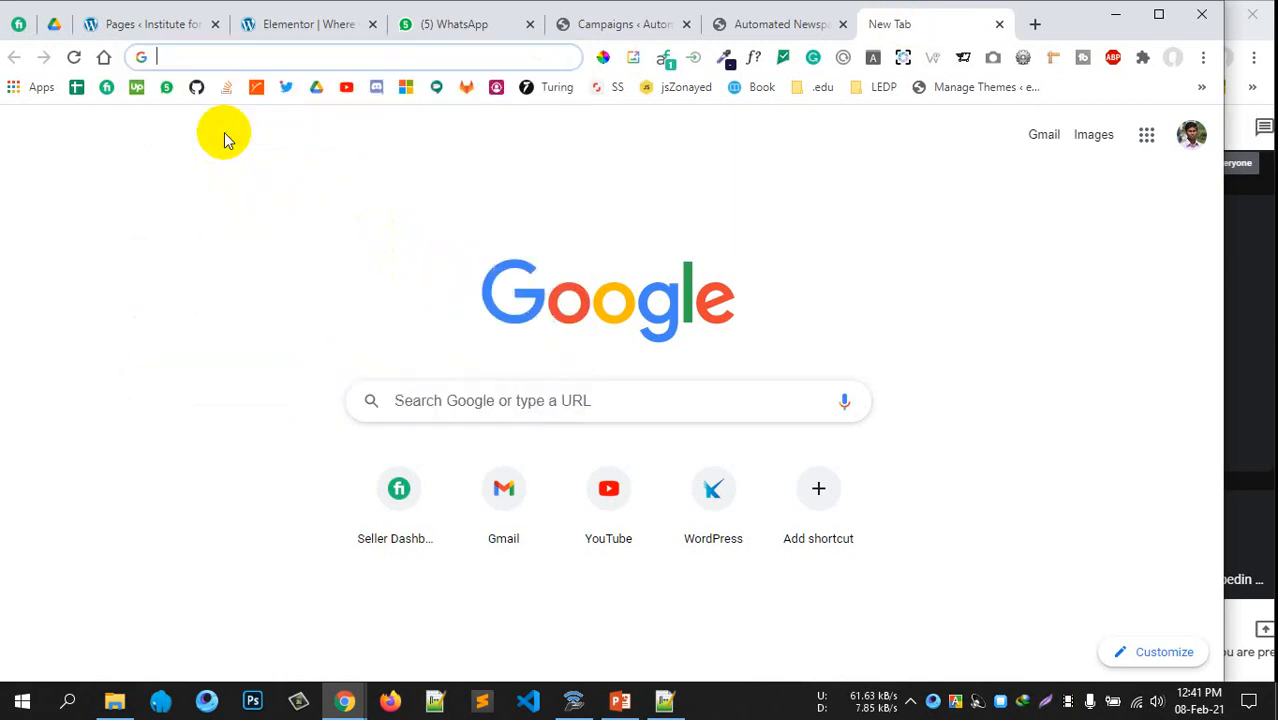
text(espn)
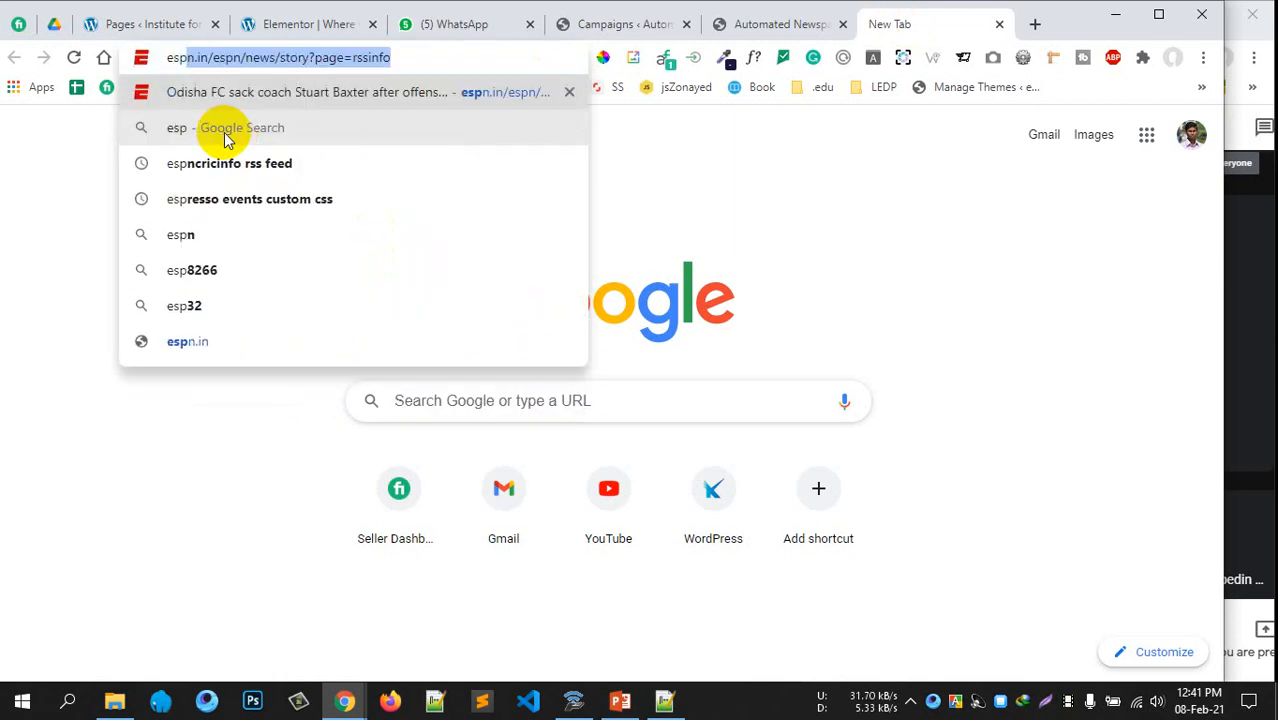
text( c)
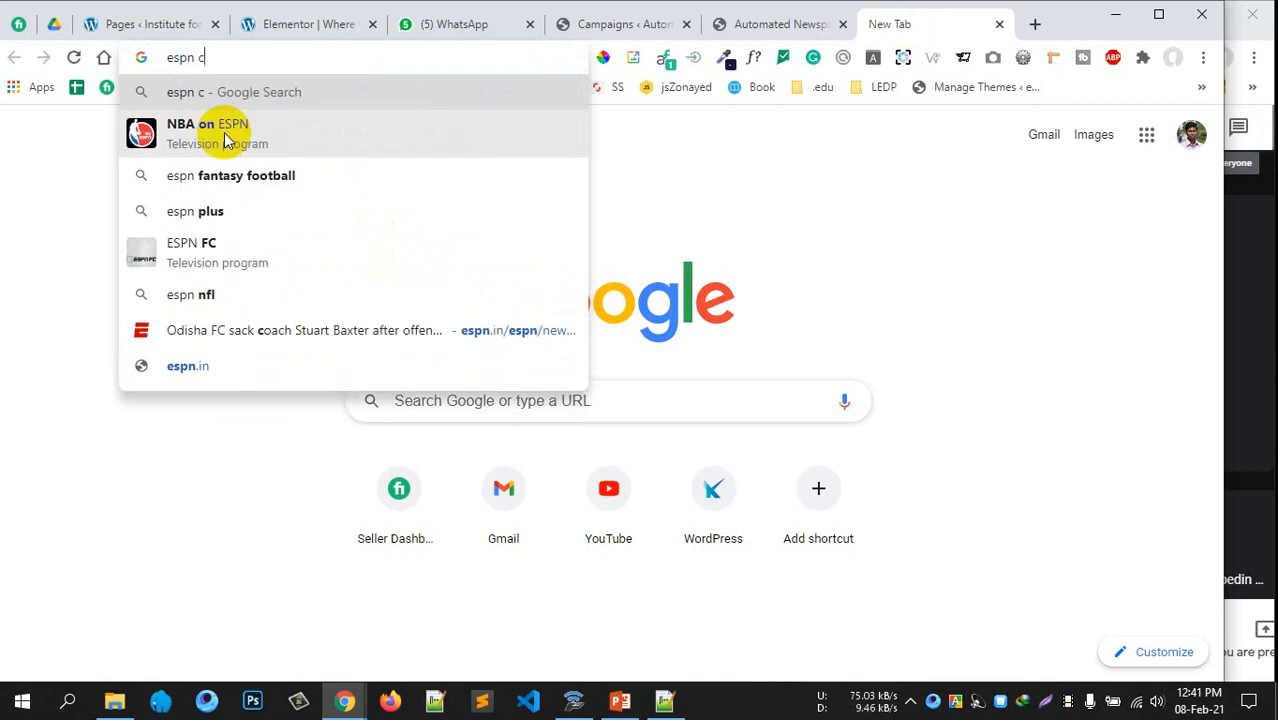
key(Down)
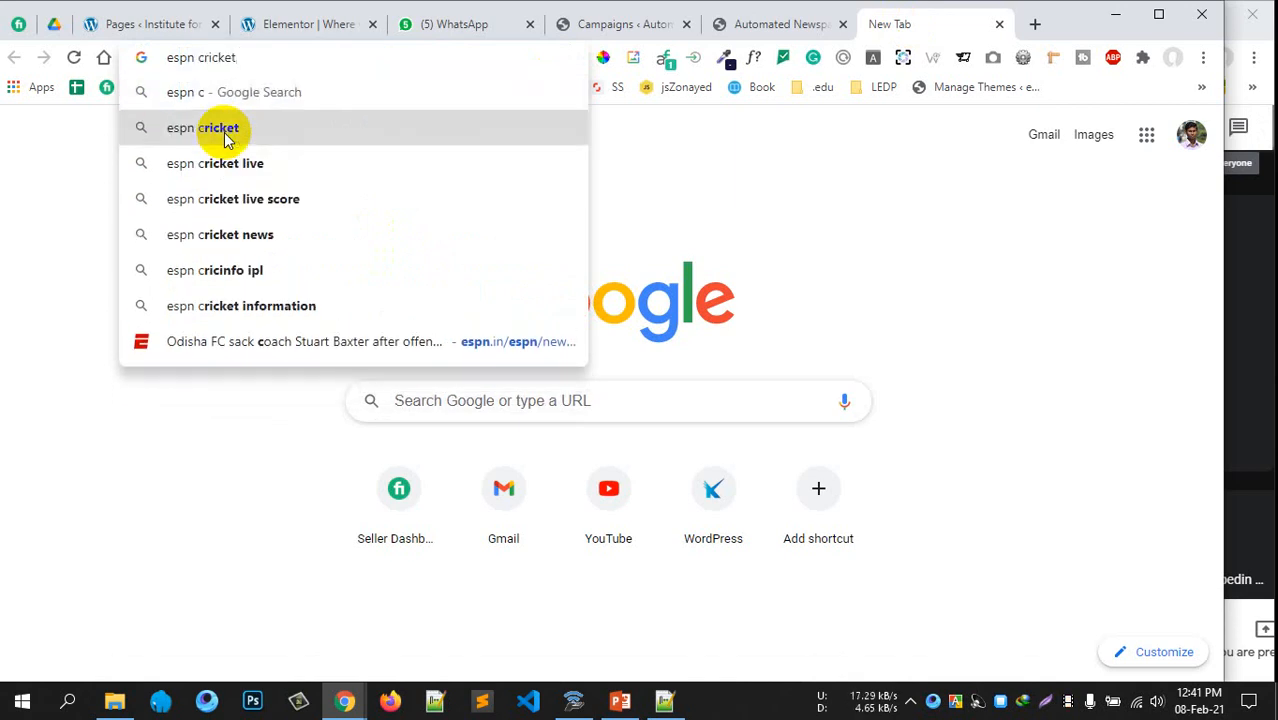
text(rss )
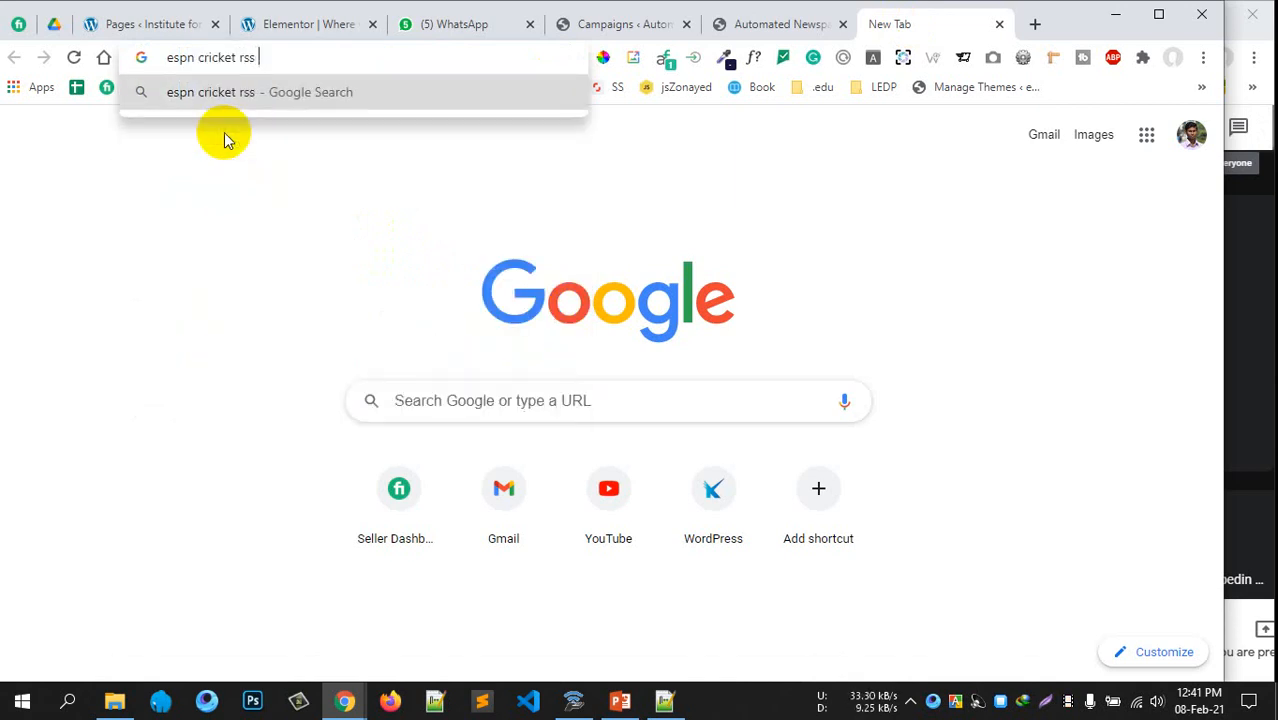
text(feed)
key(Return)
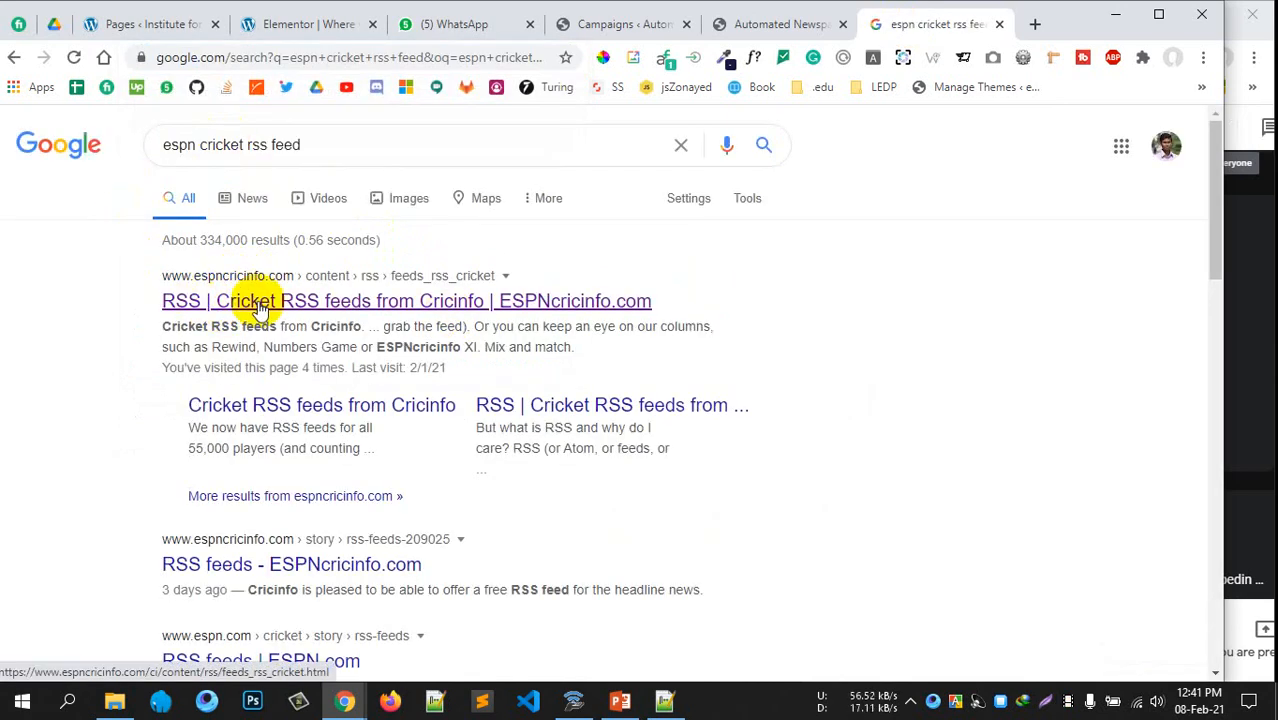
Open the ESPNcricinfo Cricket RSS feeds result in a new tab and scan its feed list
middle_click(258, 308)
click(904, 24)
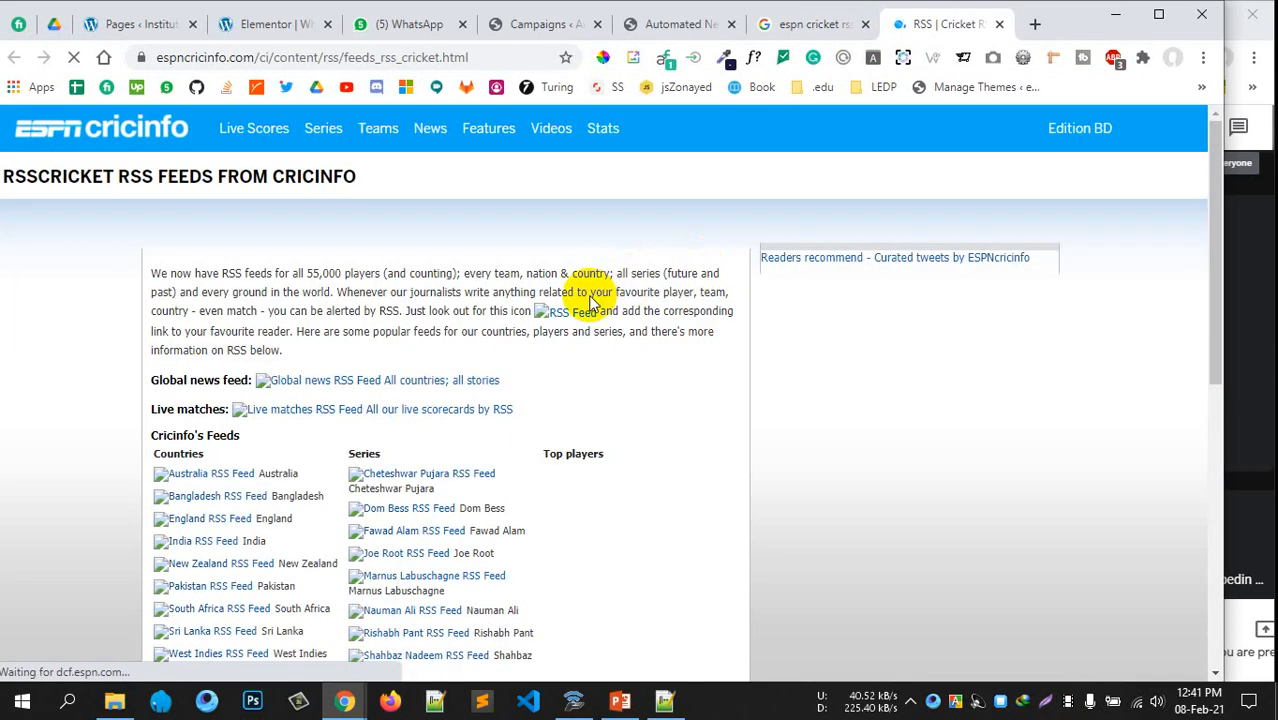
scroll(590, 303, down, 2)
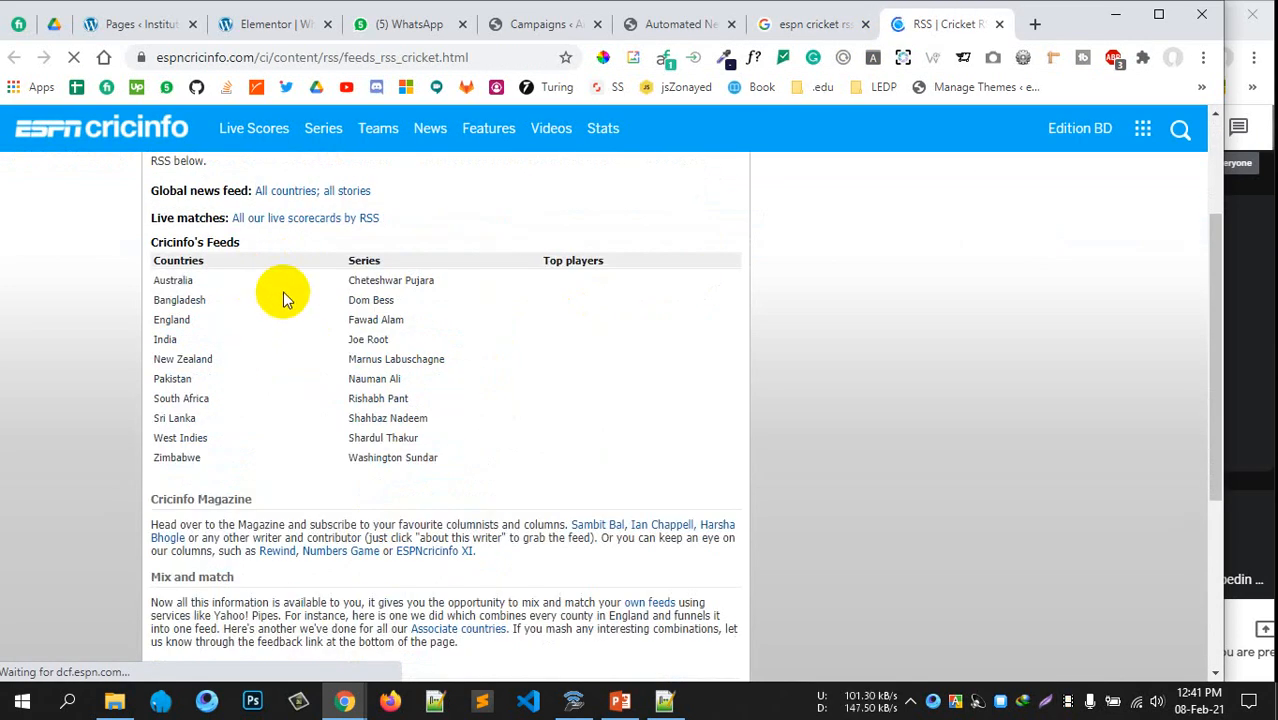
scroll(268, 282, up, 1)
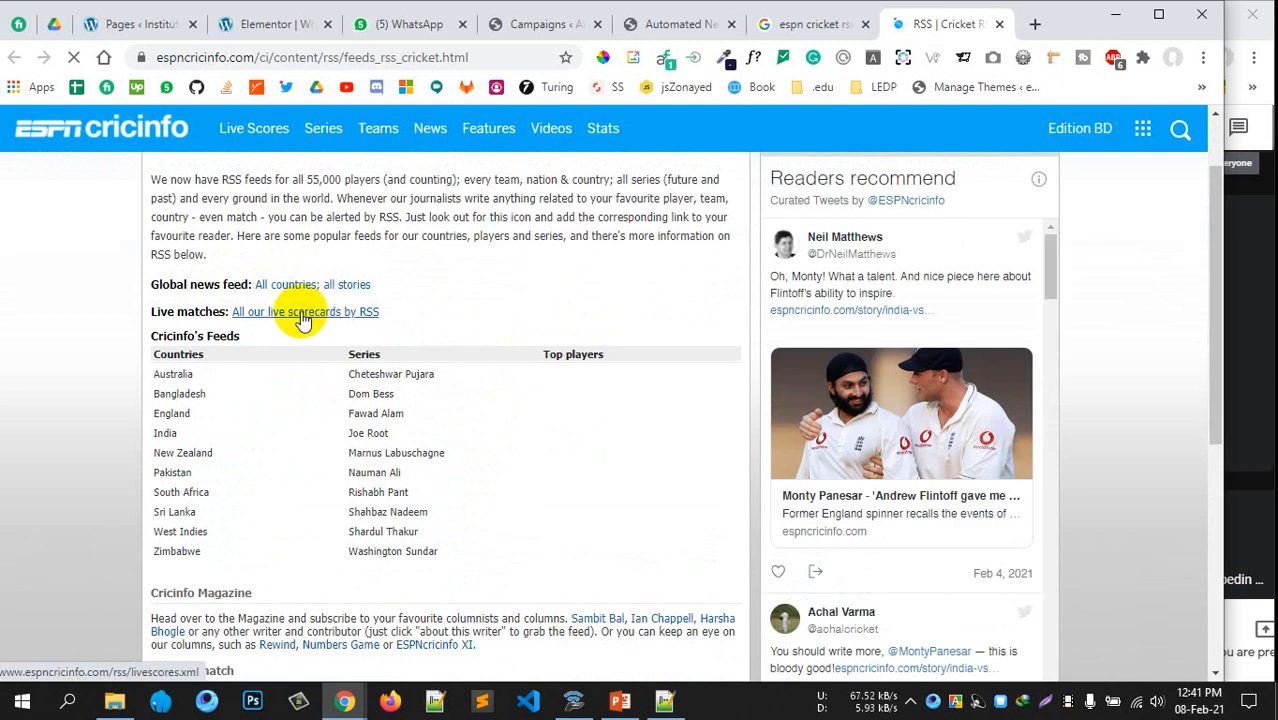
scroll(380, 320, down, 1)
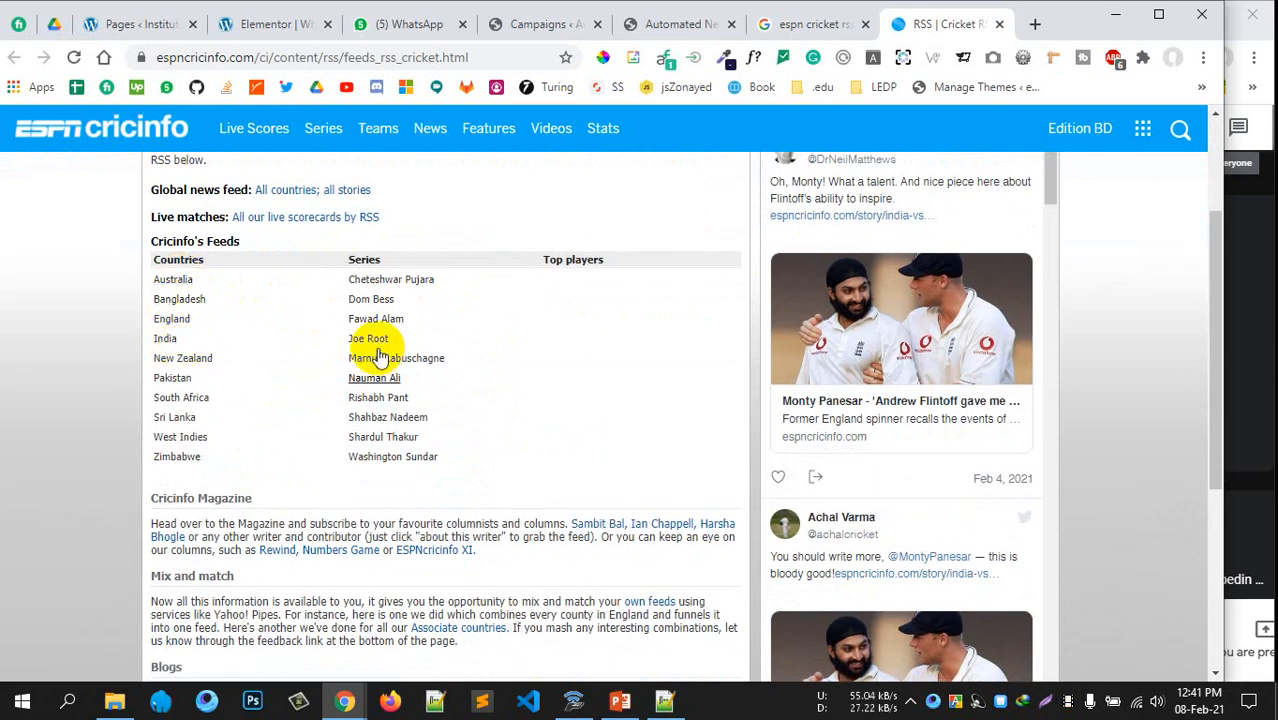
scroll(412, 385, down, 3)
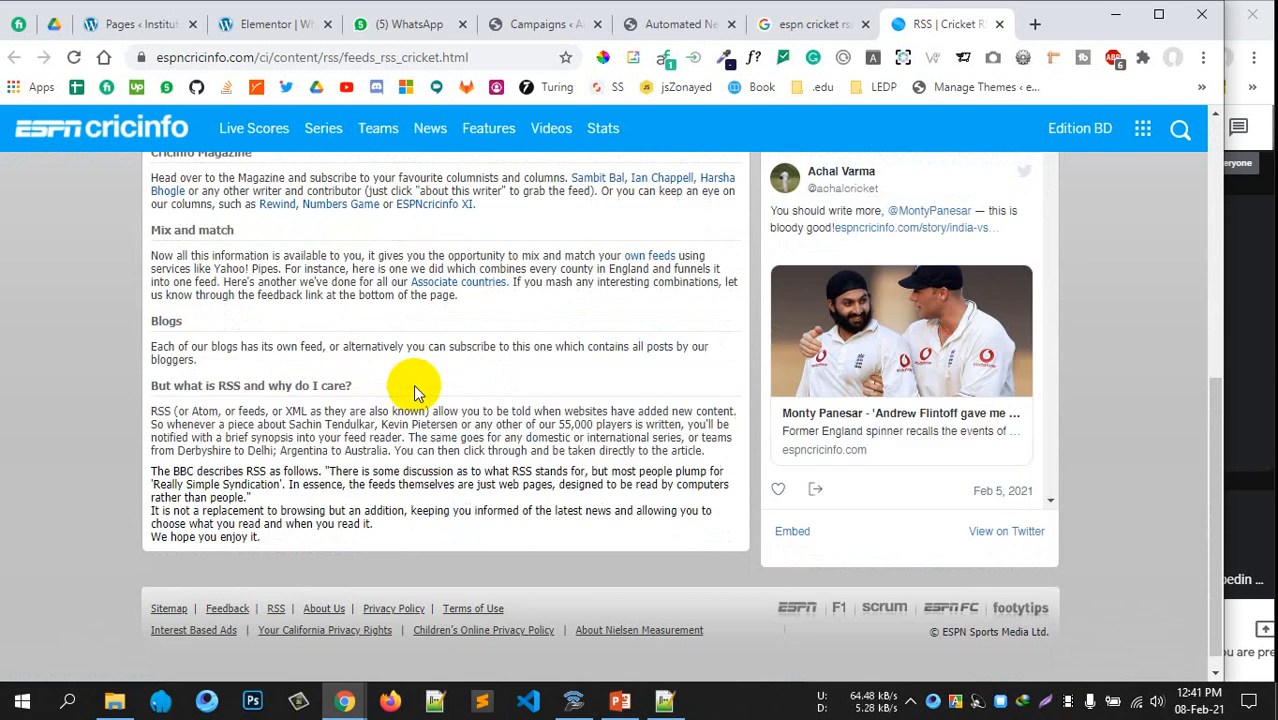
scroll(416, 380, up, 5)
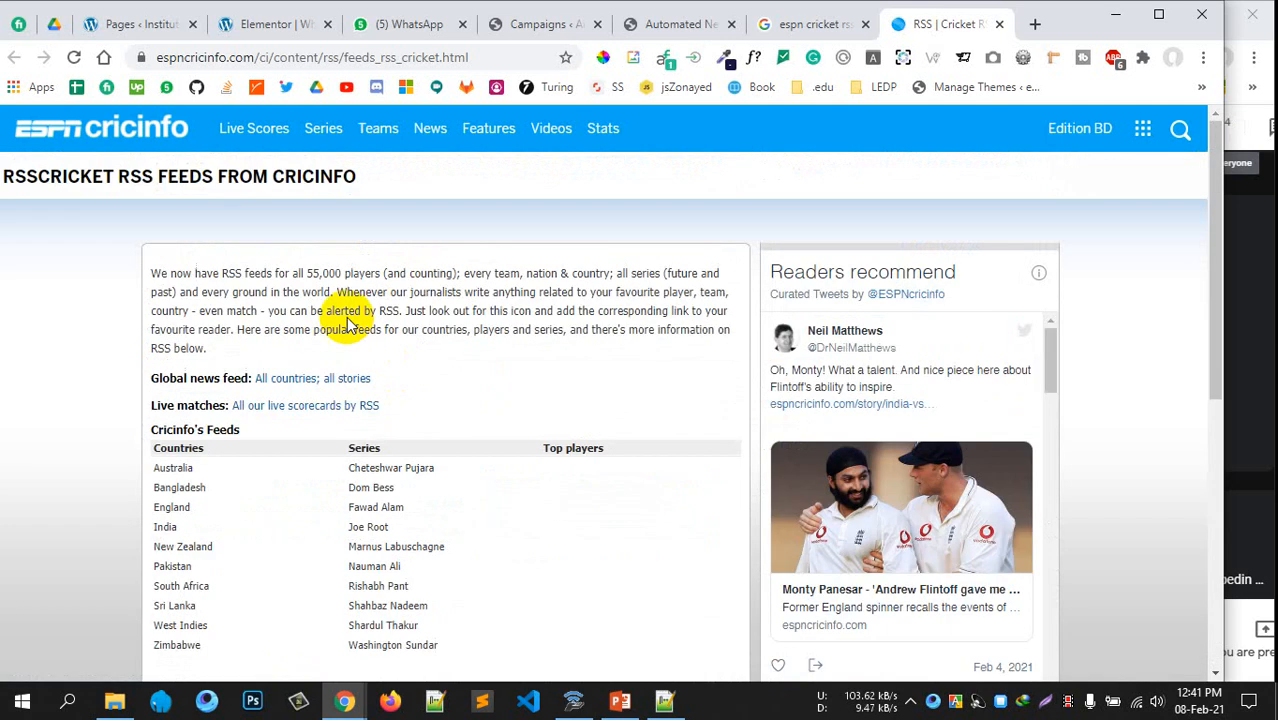
Open the 'All countries; all stories' feed in a new tab and show its full address
right_click(338, 385)
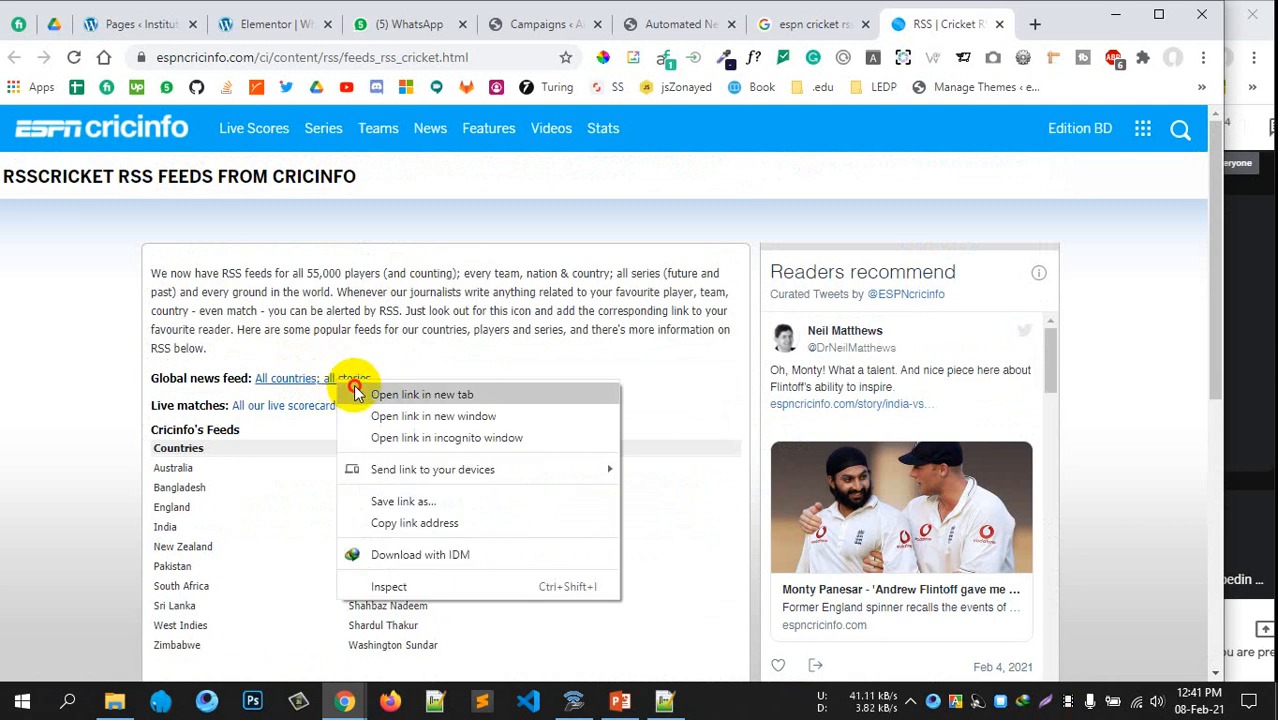
click(400, 394)
click(944, 30)
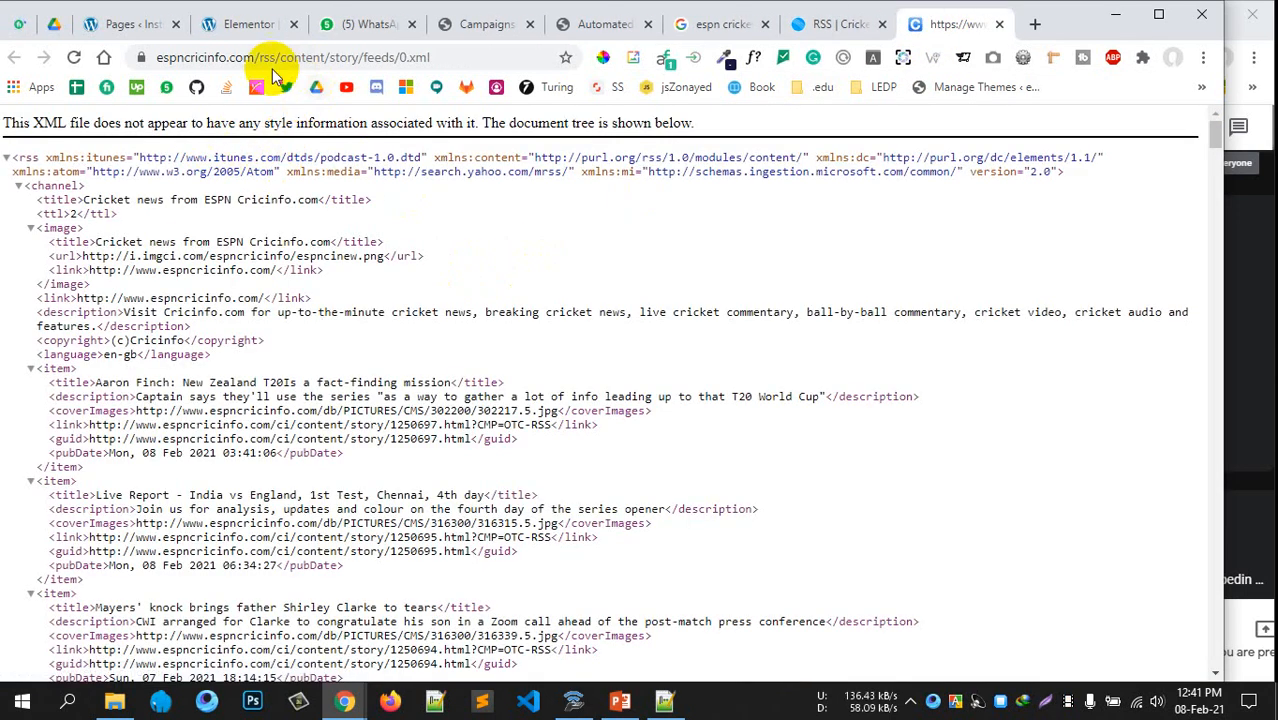
click(420, 57)
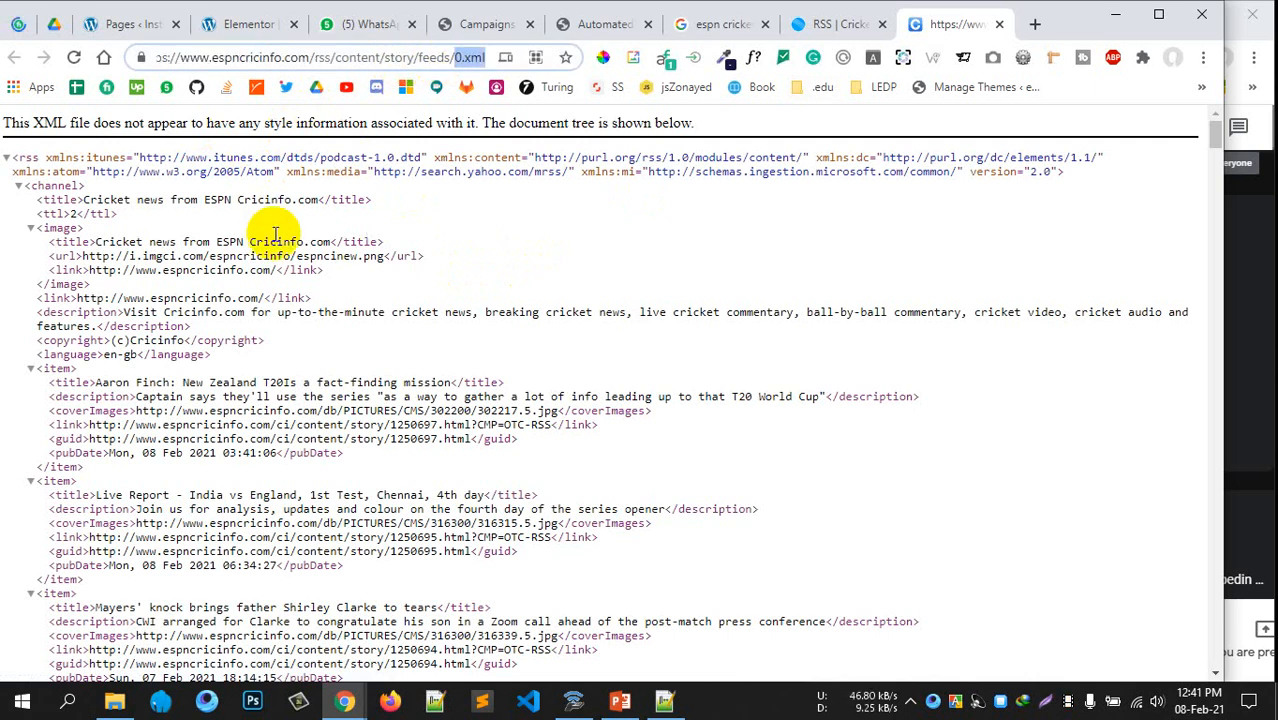
Look over the 0.xml feed's story items, then select and deselect its URL
drag(84, 256, 248, 607)
scroll(540, 246, down, 5)
drag(272, 292, 395, 673)
scroll(638, 426, down, 7)
scroll(620, 430, up, 1)
drag(224, 228, 360, 597)
click(436, 530)
scroll(686, 320, up, 15)
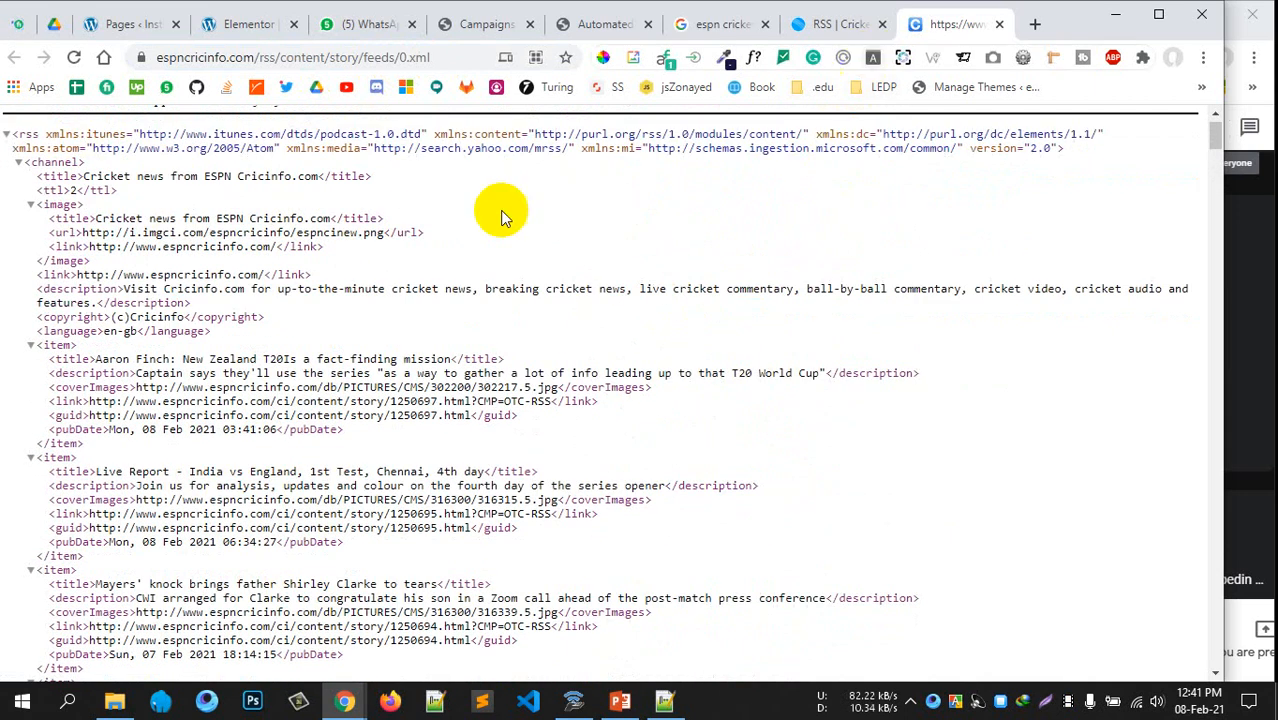
click(438, 57)
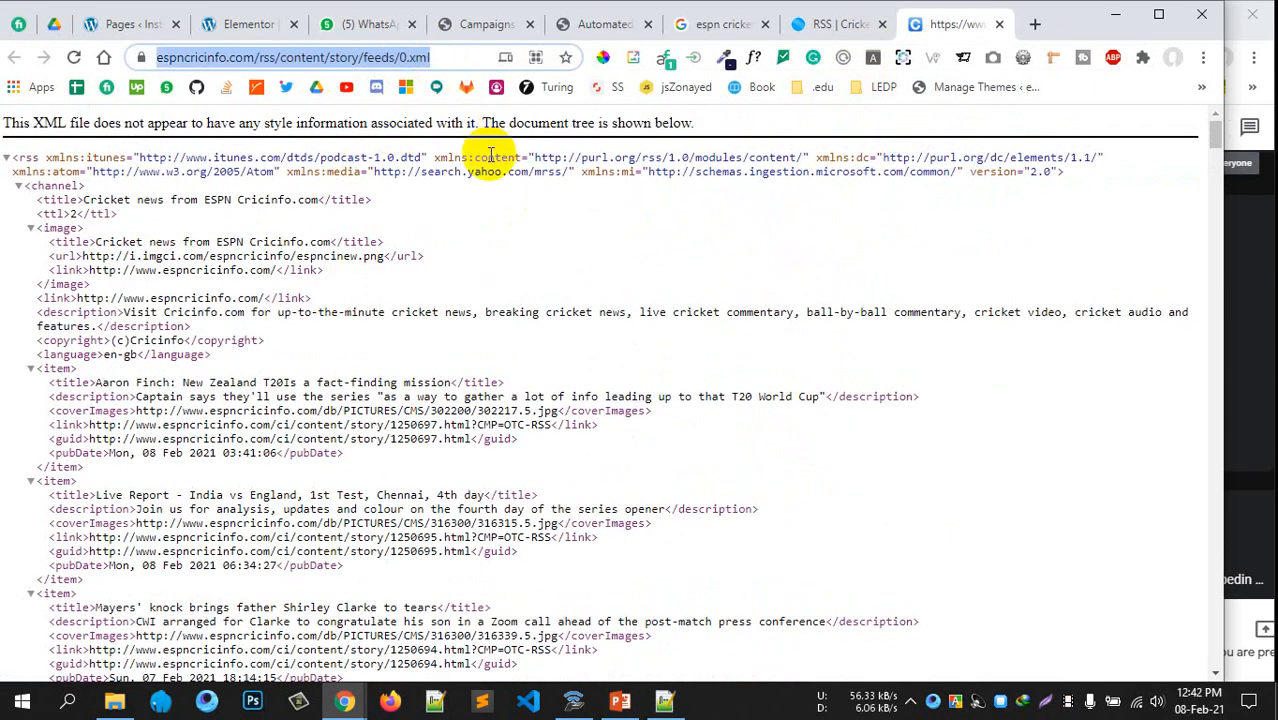
click(848, 172)
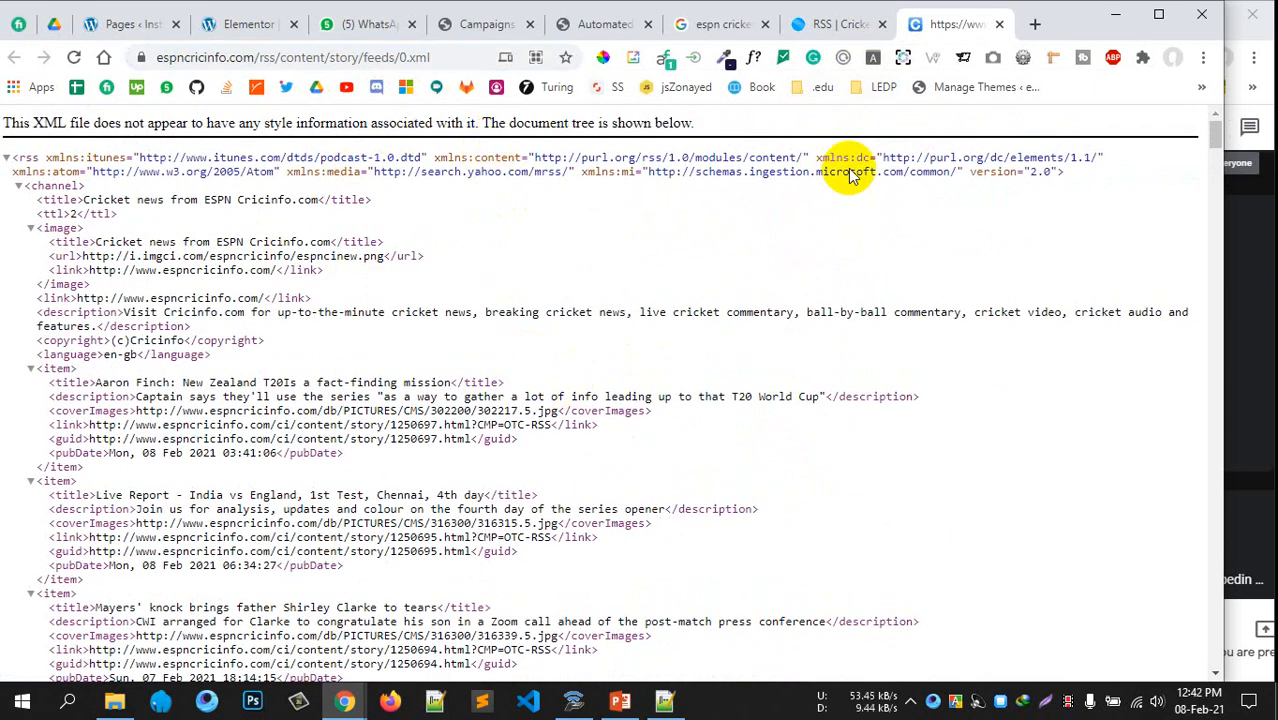
Create a new WP Automatic campaign titled 'Espncricinfo-cricket', correcting typos in the title
click(484, 26)
click(325, 170)
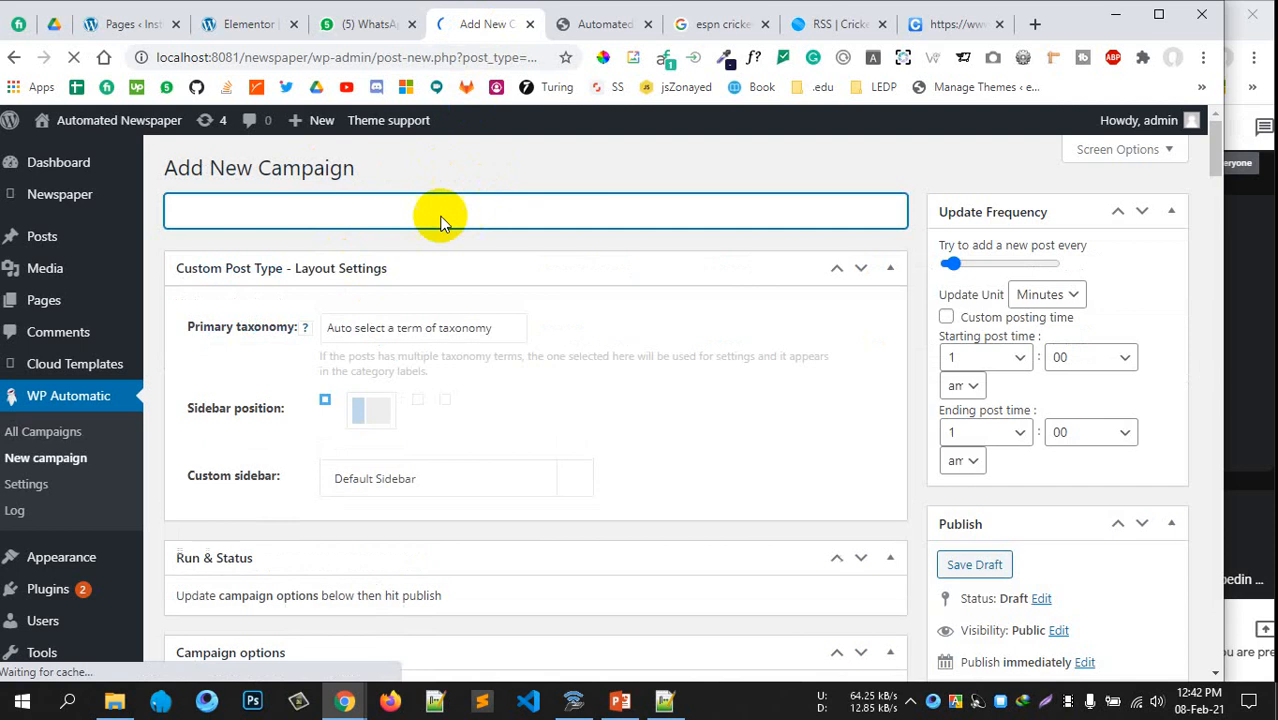
click(244, 214)
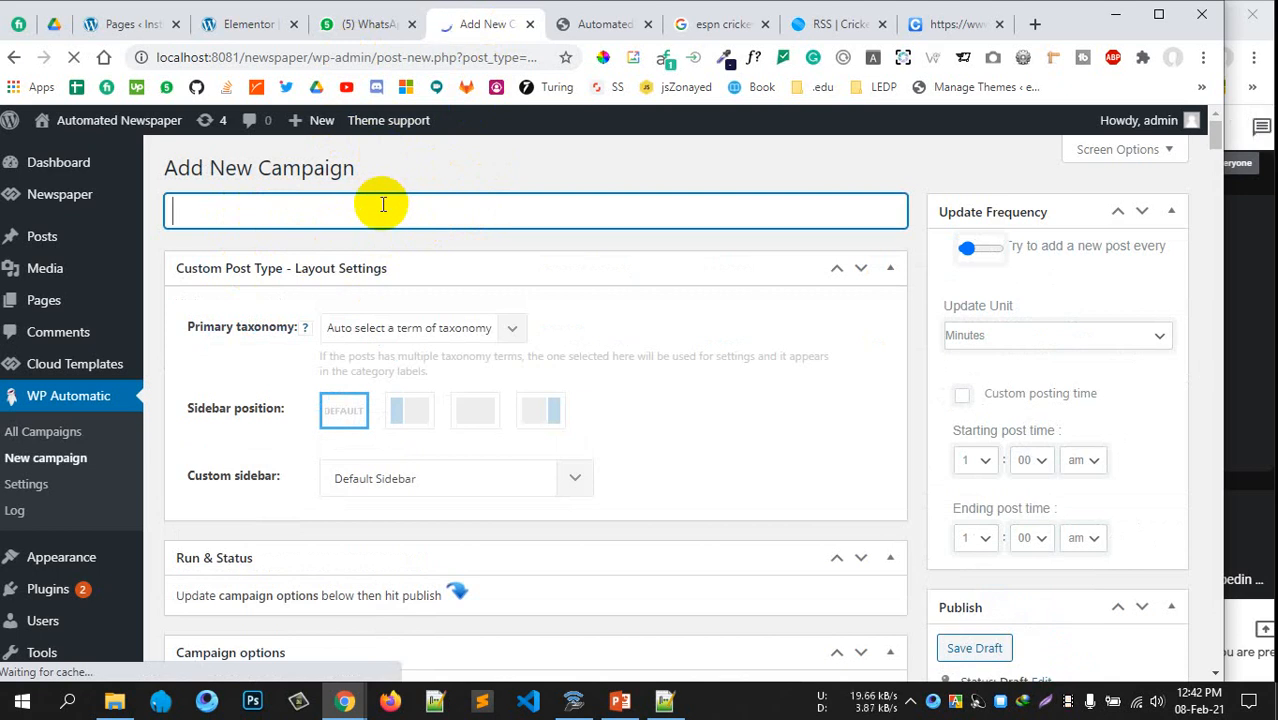
text(E)
click(254, 217)
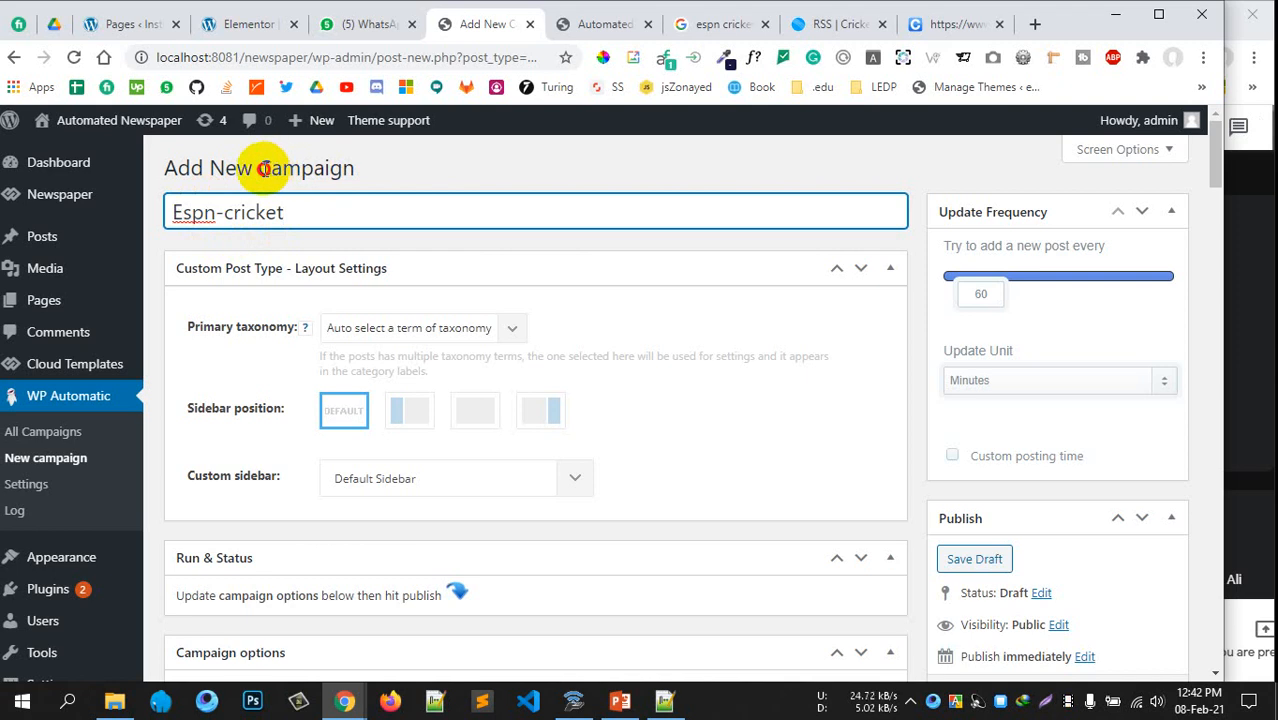
double_click(263, 168)
click(200, 210)
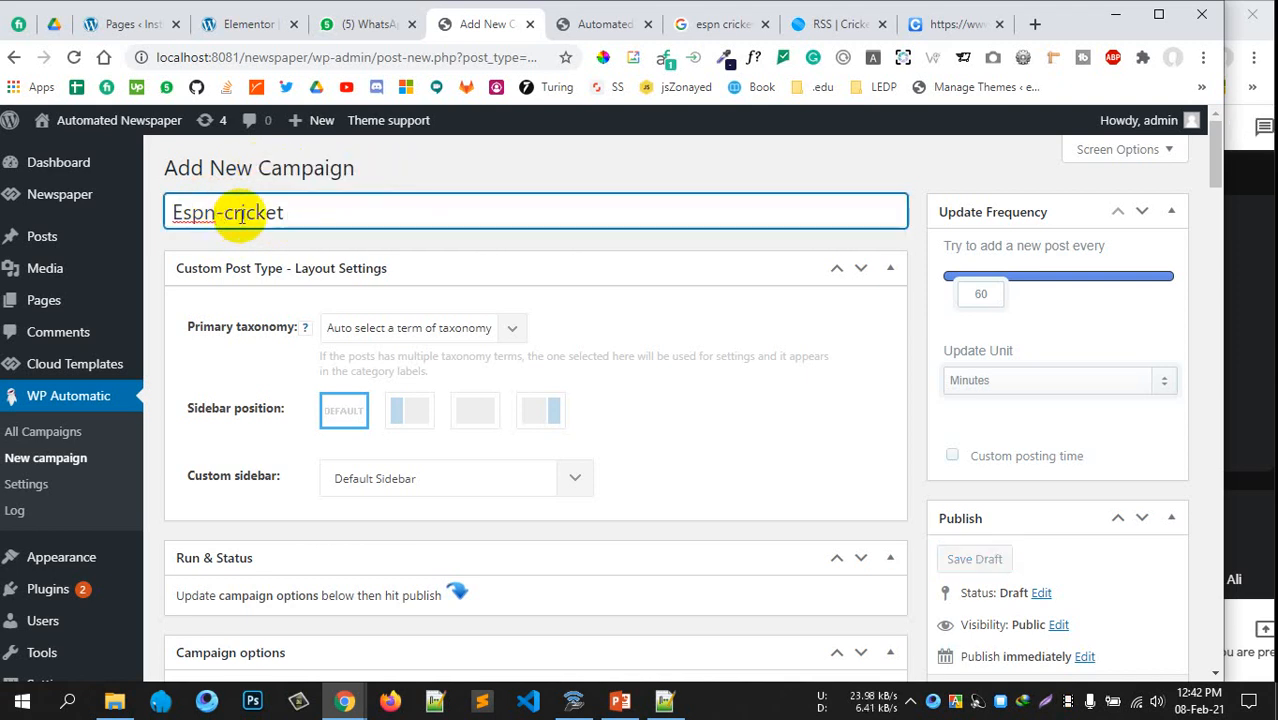
text(crik)
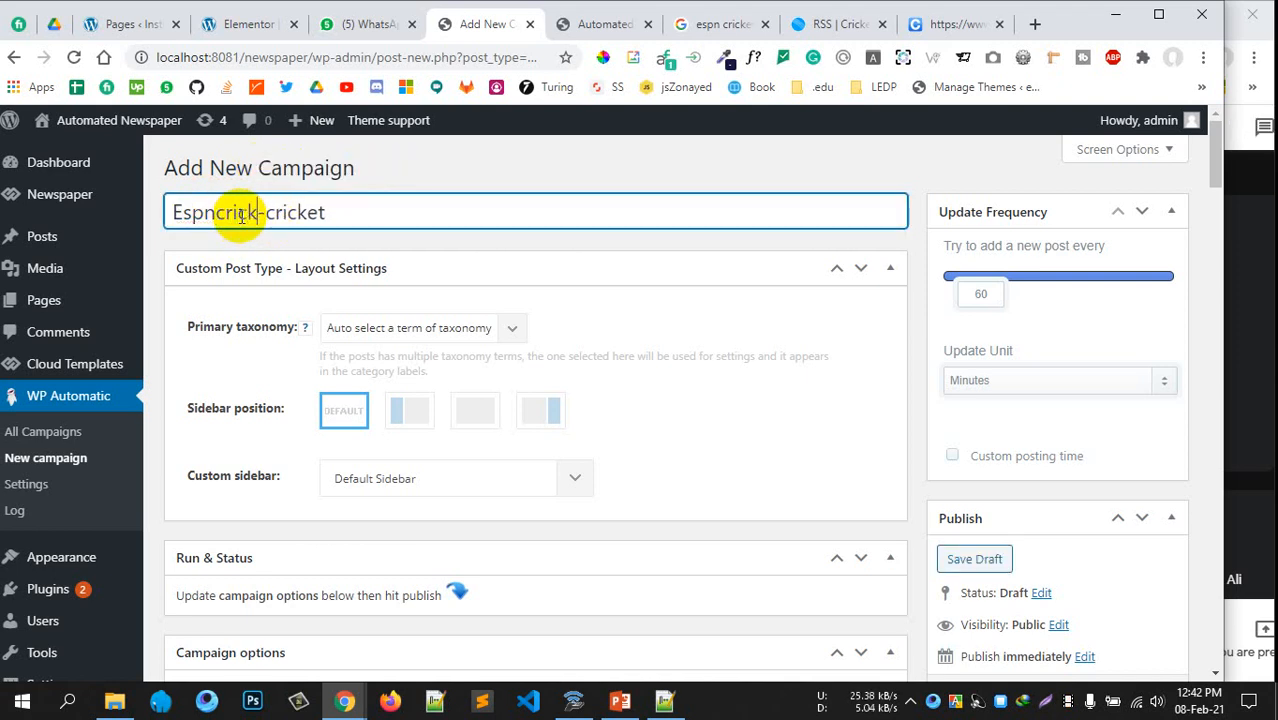
key(BackSpace)
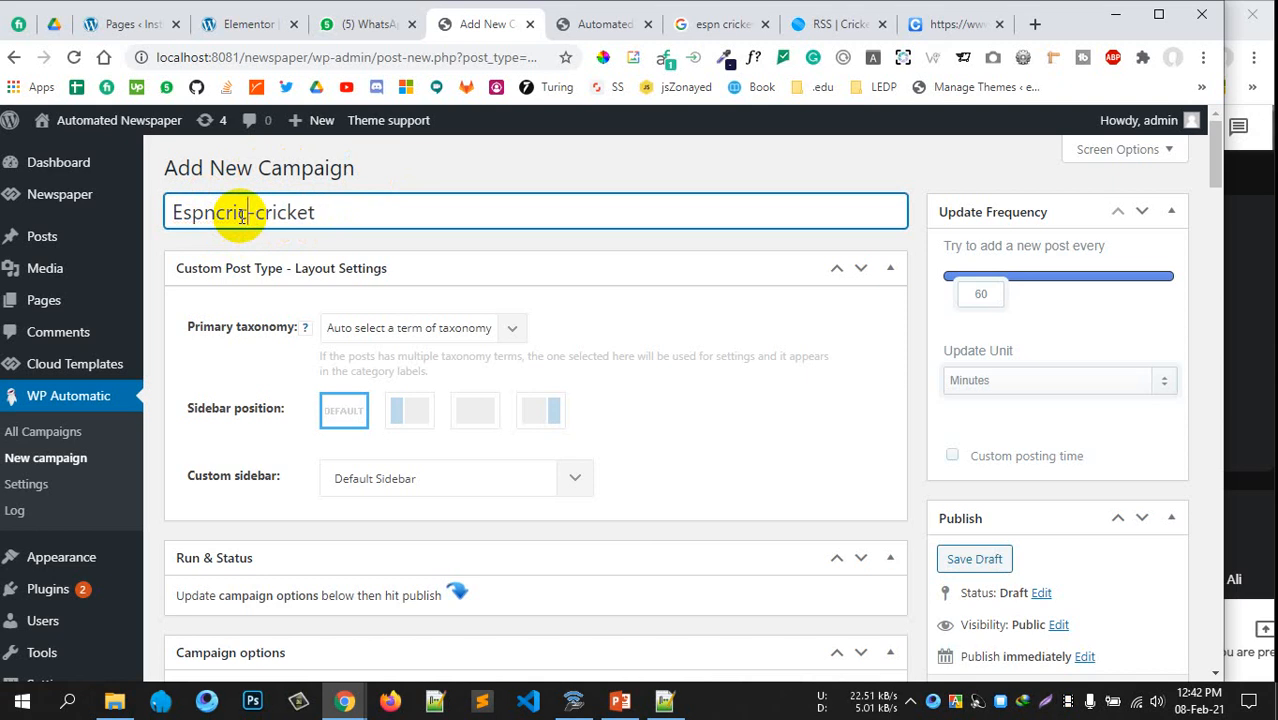
double_click(340, 213)
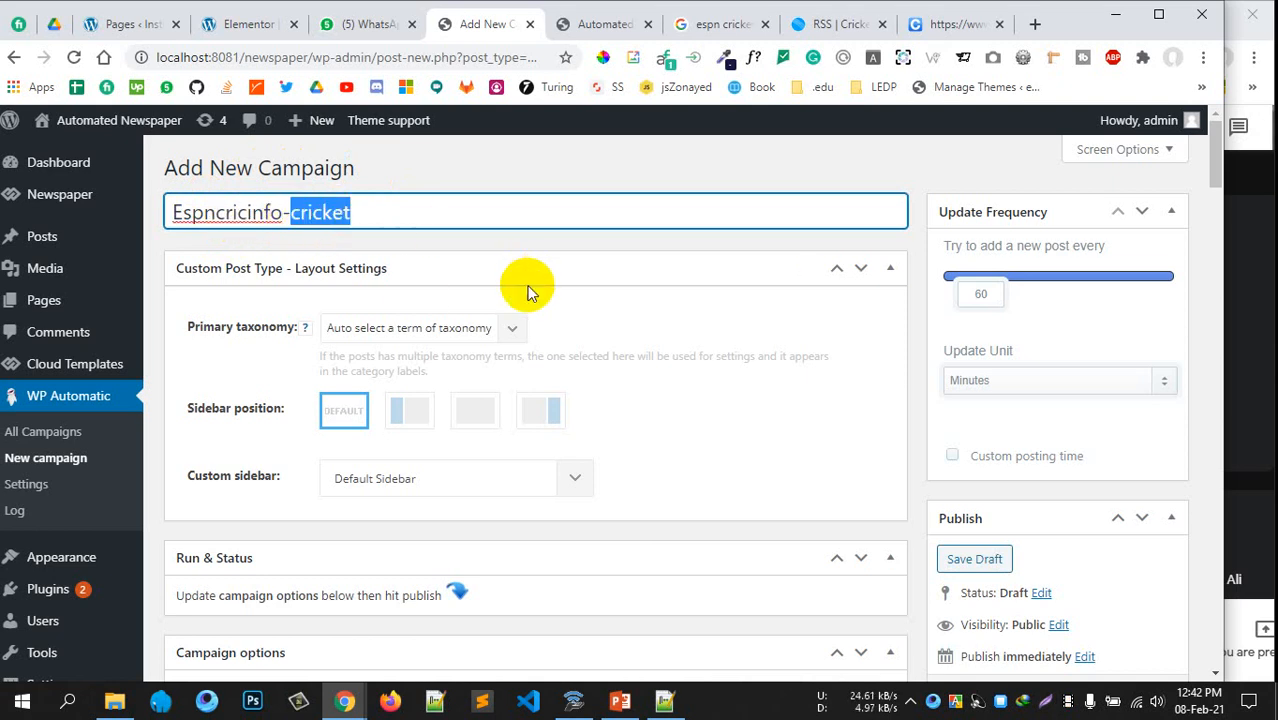
scroll(528, 290, down, 2)
scroll(528, 368, up, 1)
Set the campaign type to Feeds and raise the maximum posts to 303097
scroll(557, 390, down, 2)
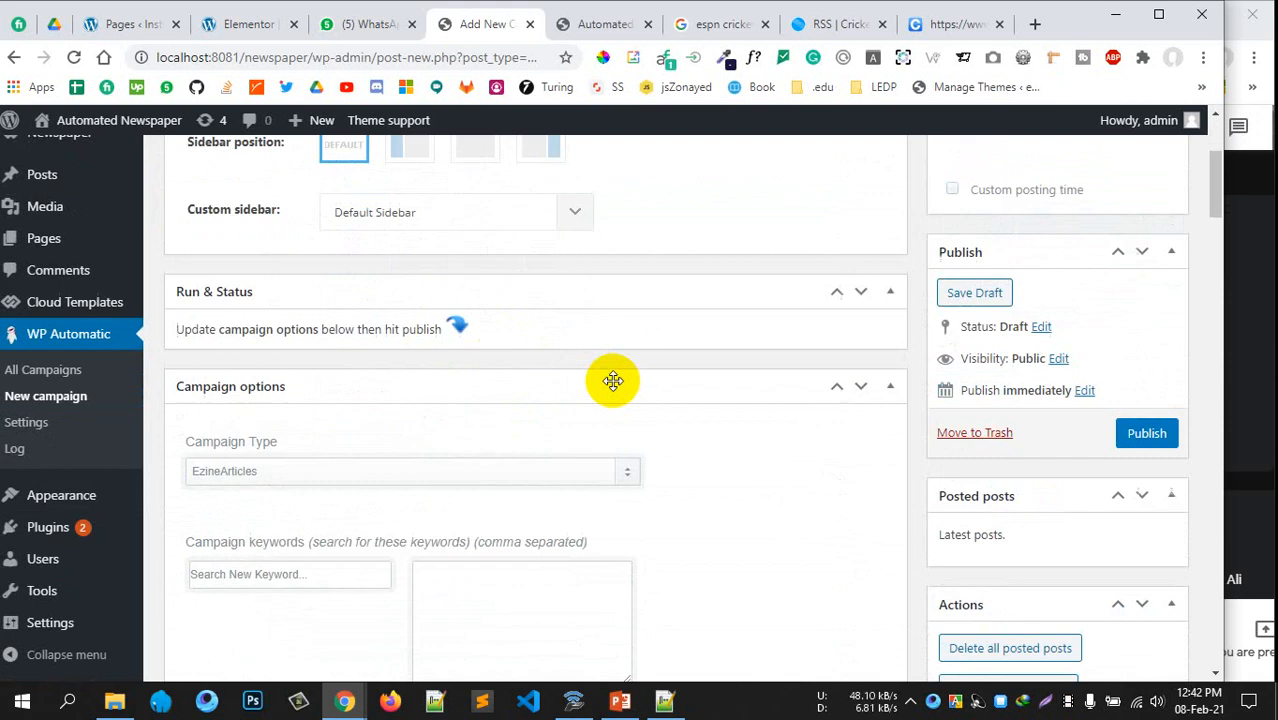
scroll(605, 379, up, 2)
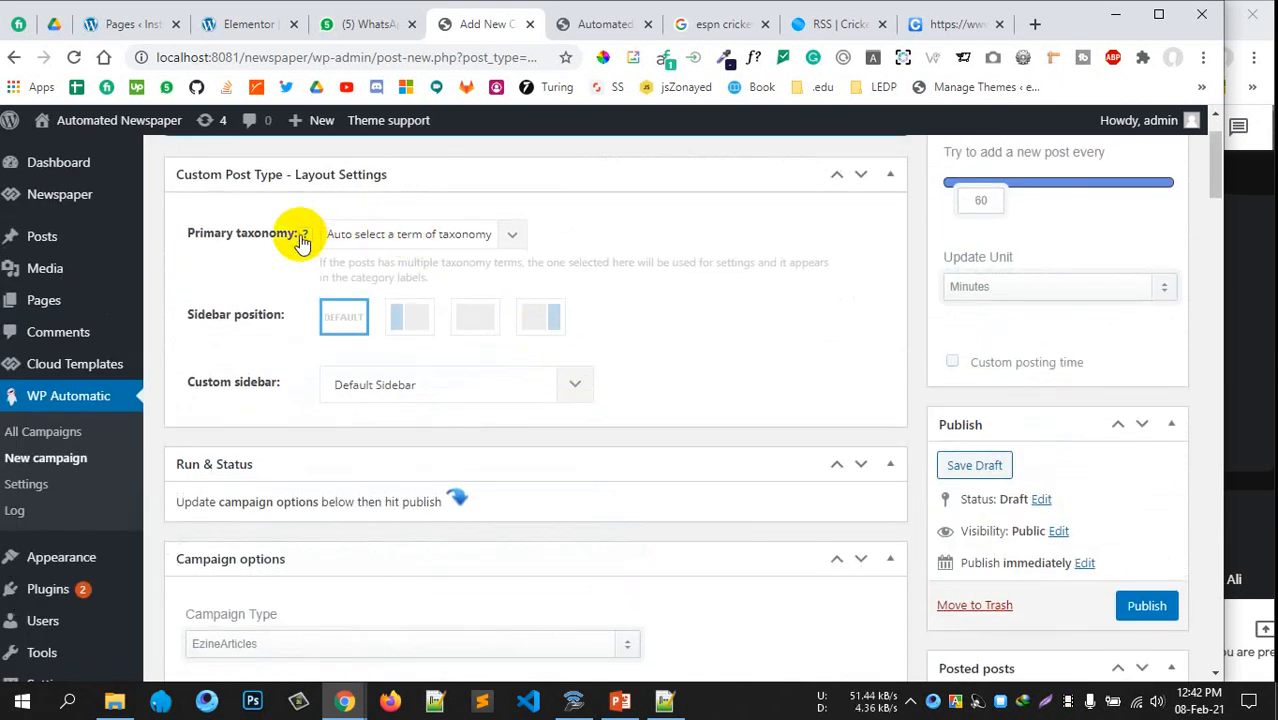
scroll(594, 382, down, 3)
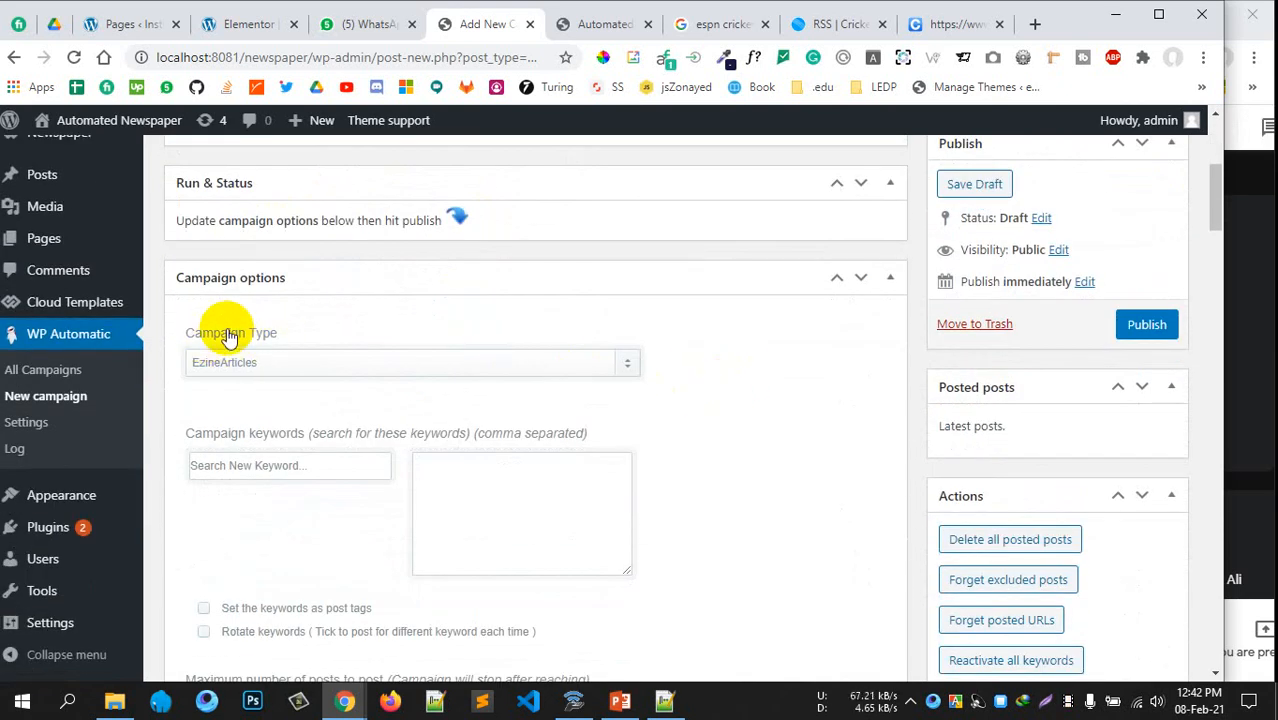
scroll(228, 337, down, 1)
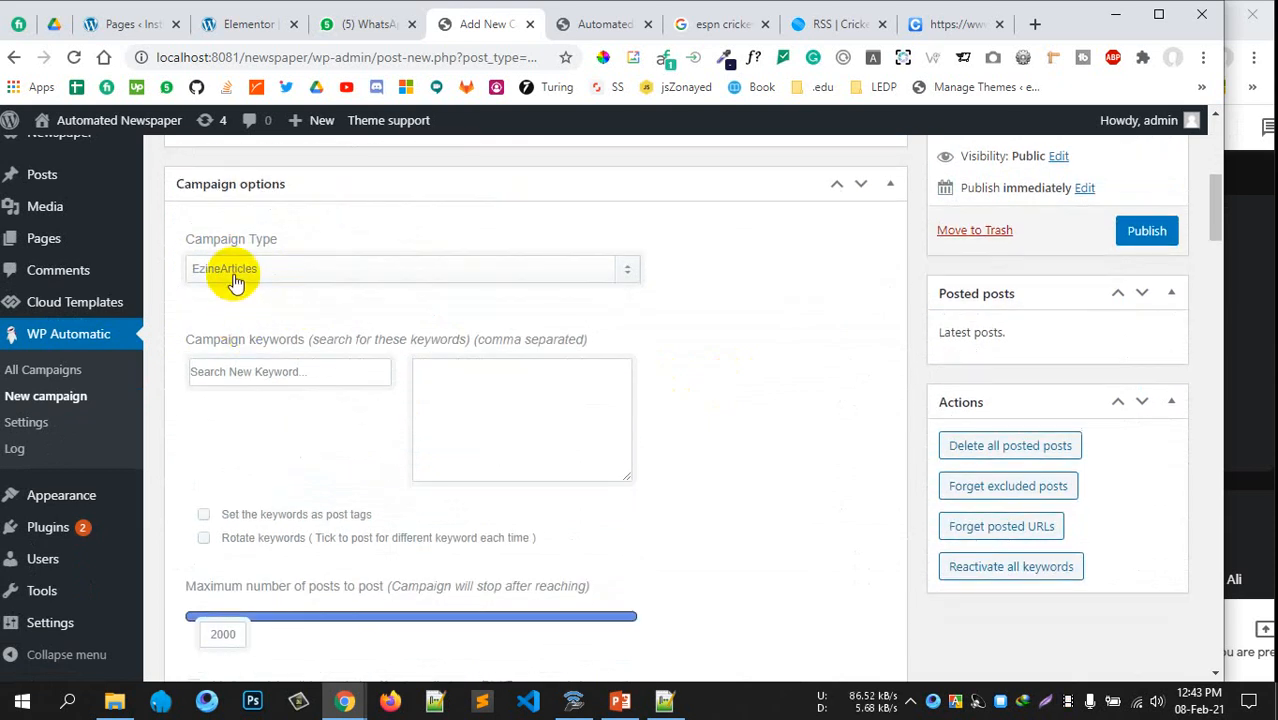
click(236, 278)
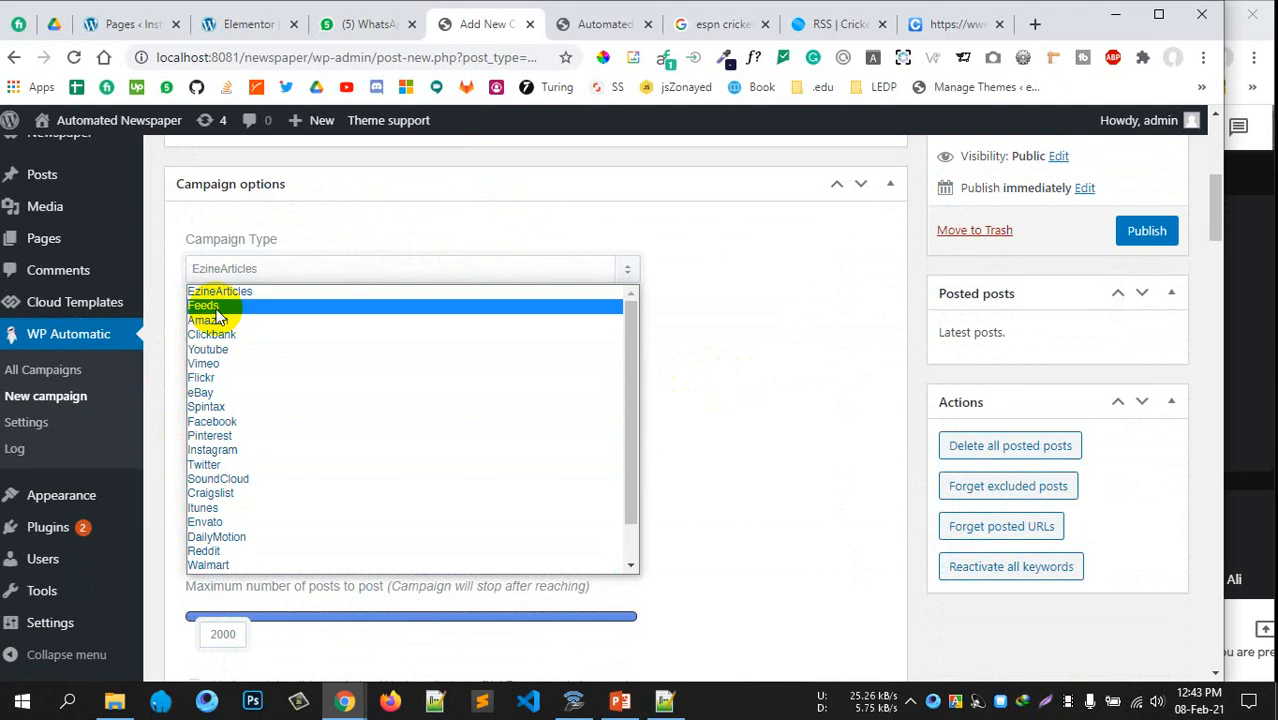
click(205, 306)
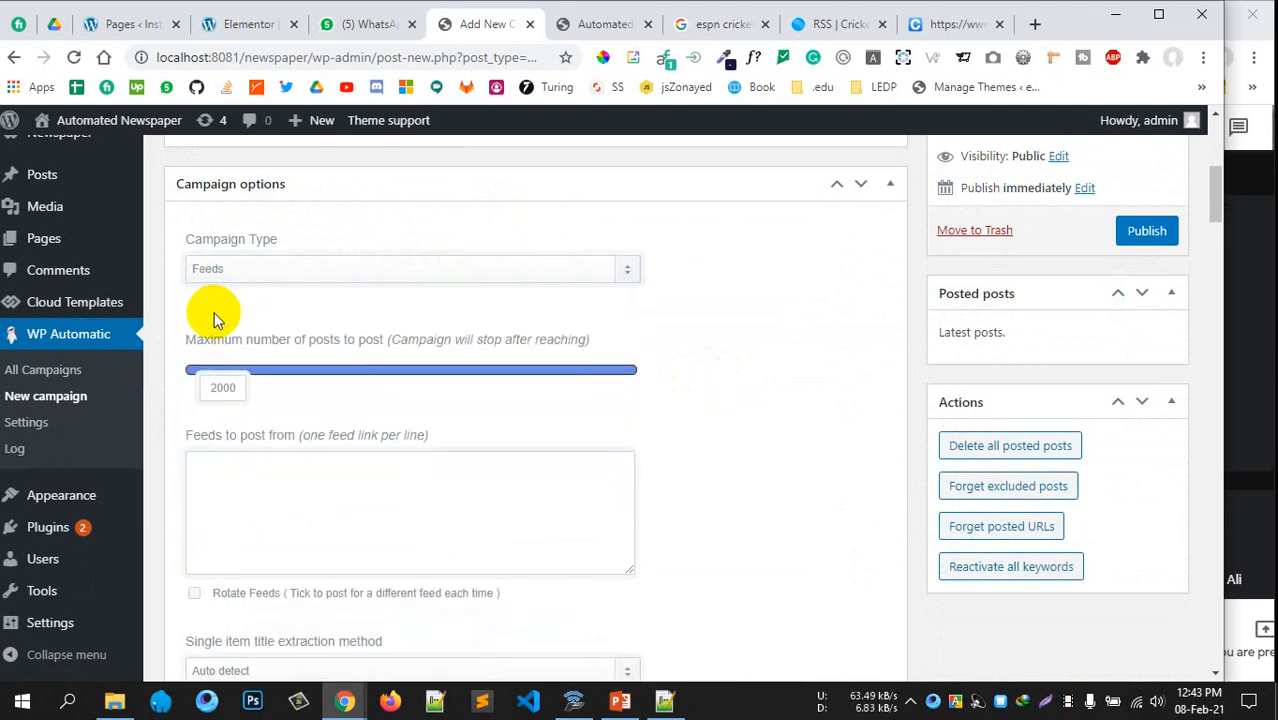
scroll(313, 355, down, 1)
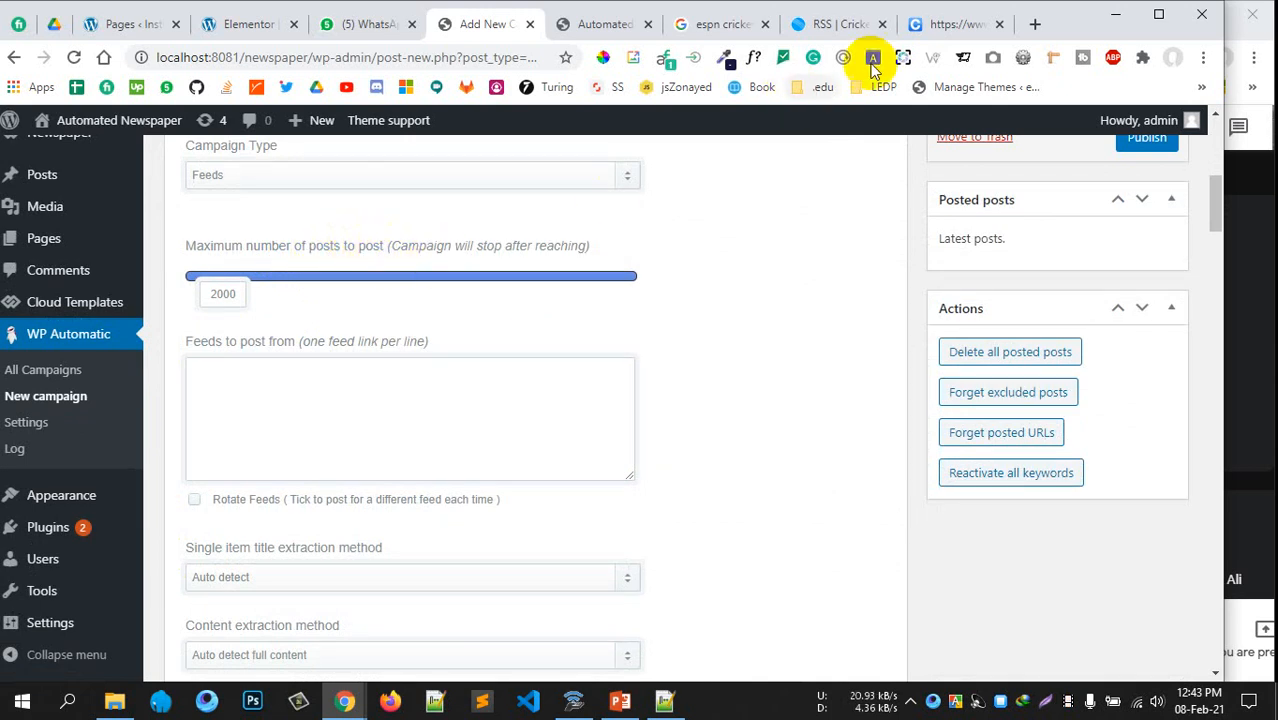
drag(330, 290, 550, 282)
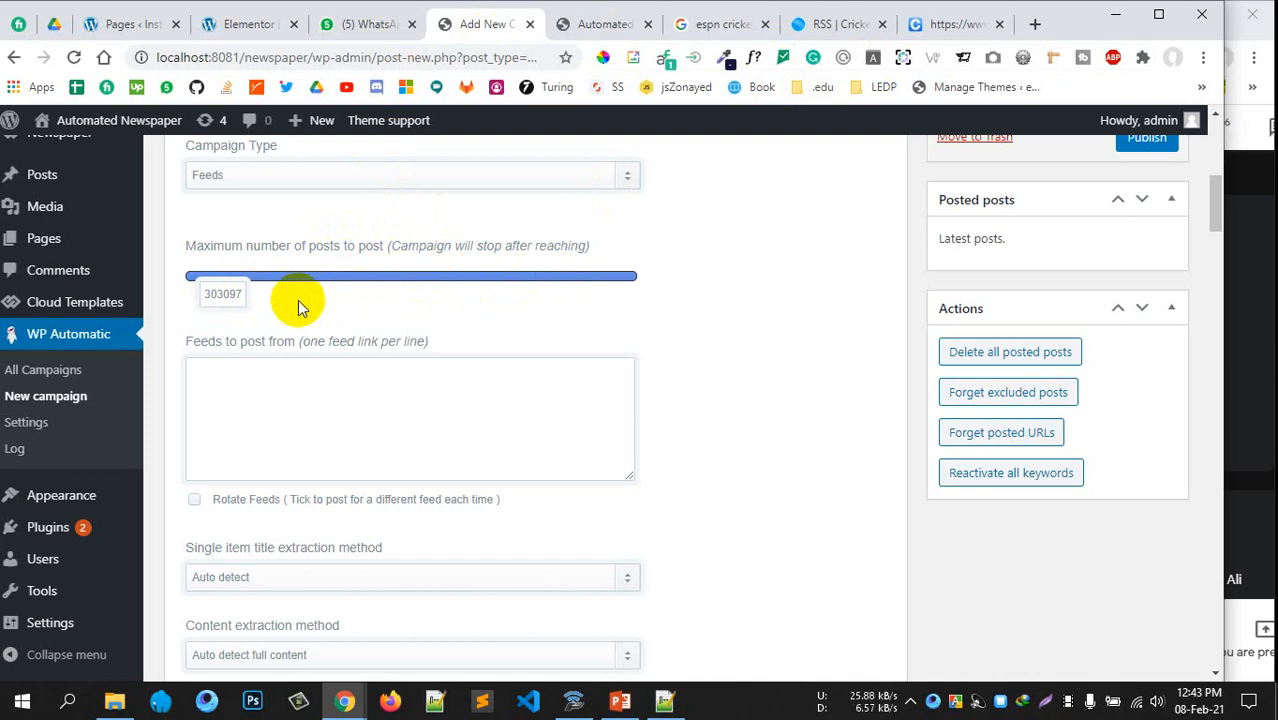
Paste the ESPNcricinfo 0.xml feed URL into 'Feeds to post from' and check it
click(346, 428)
text(https://www.espncricinfo.com/rss/content/story/feeds/0.xml)
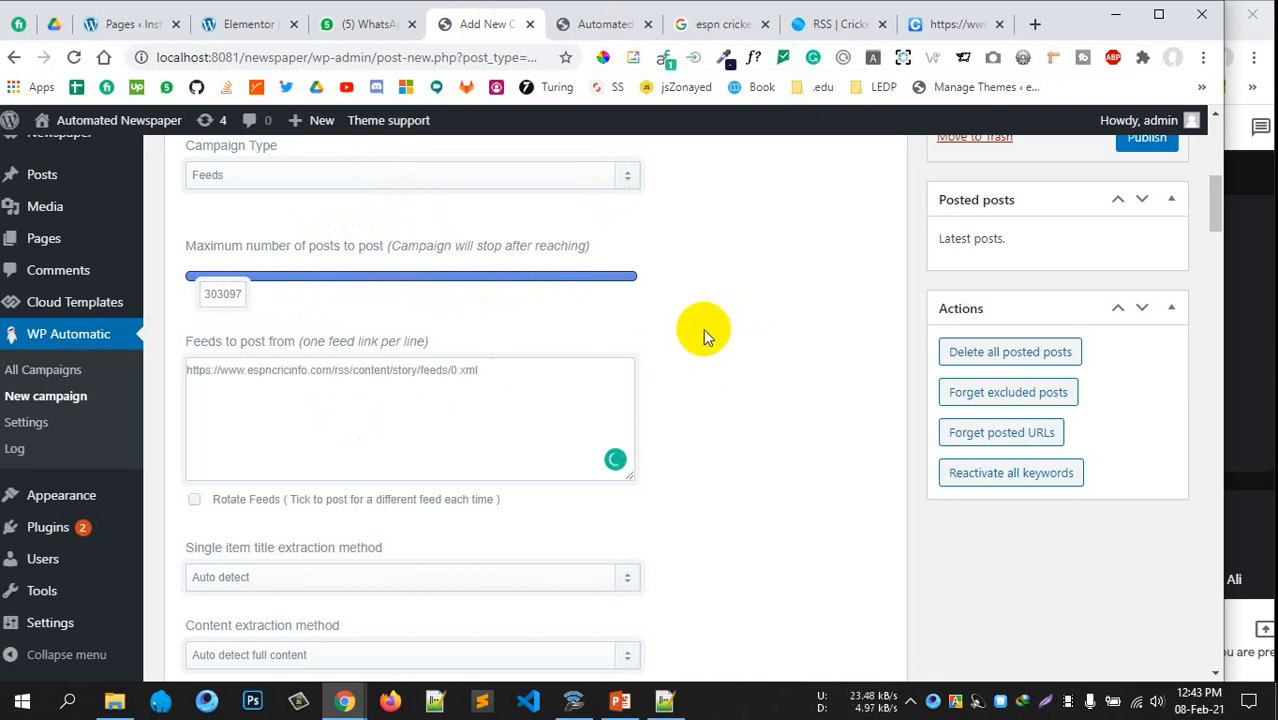
drag(510, 384, 177, 379)
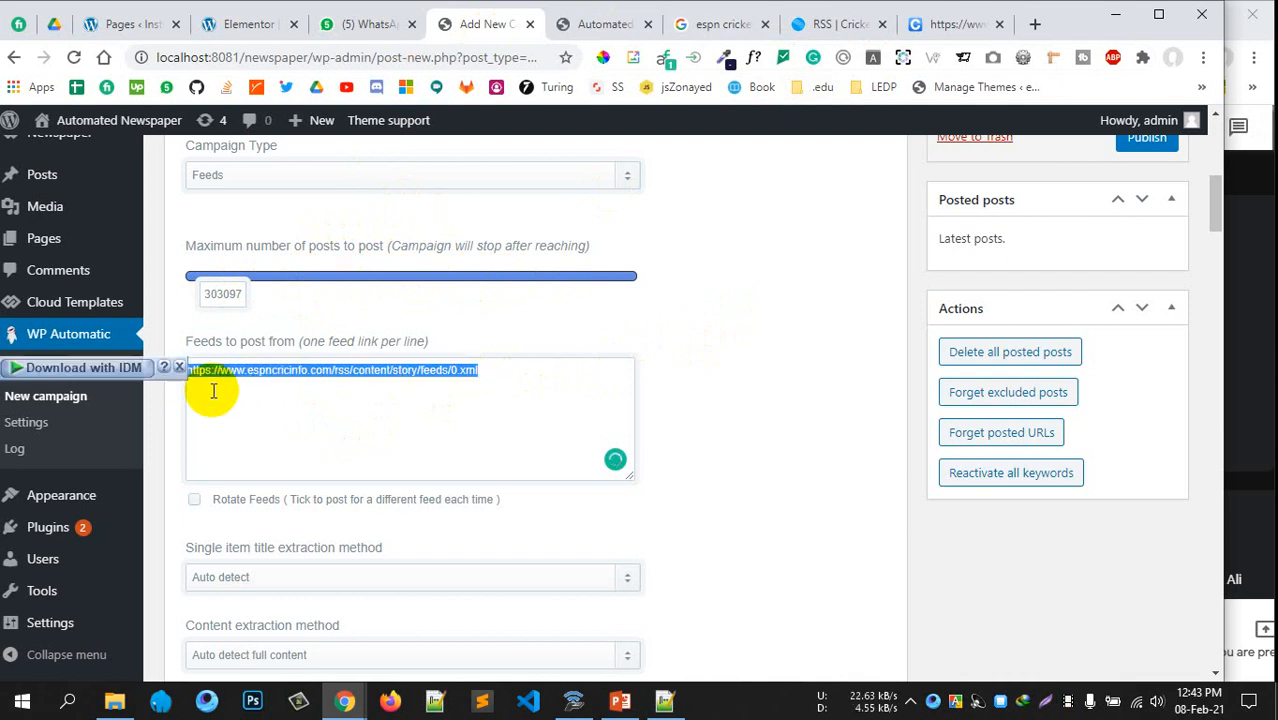
click(313, 400)
click(946, 24)
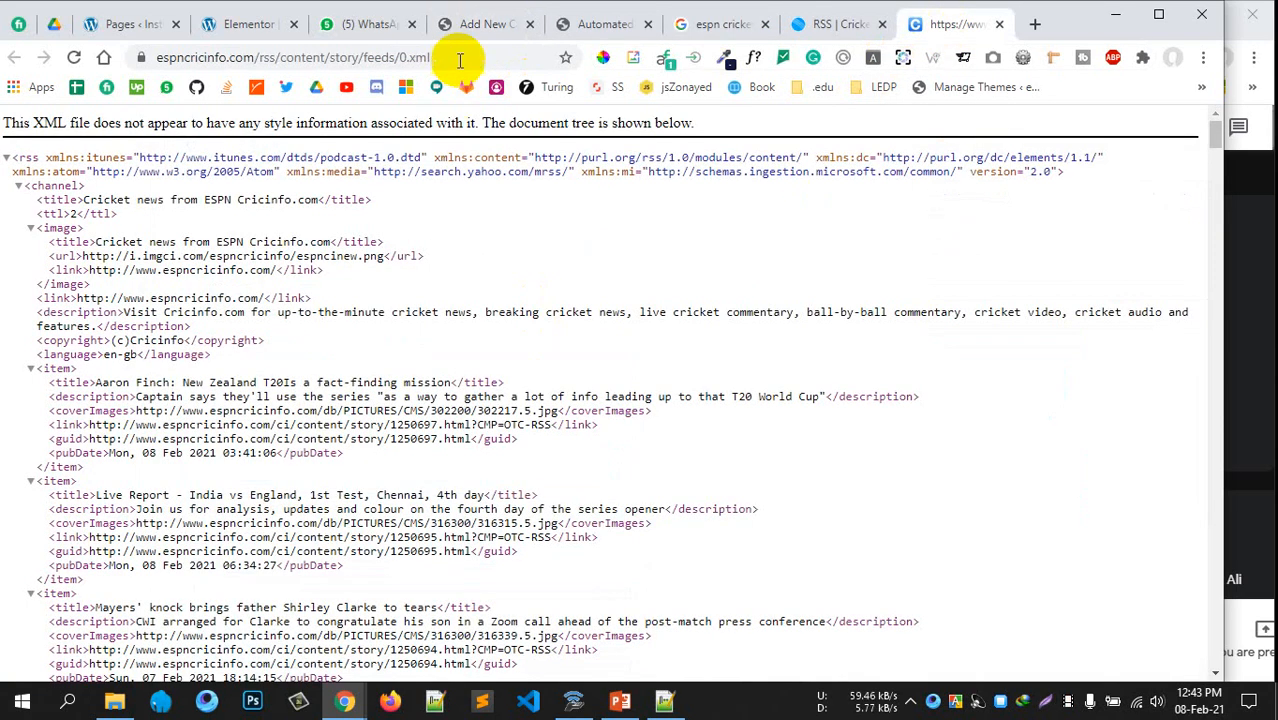
click(478, 25)
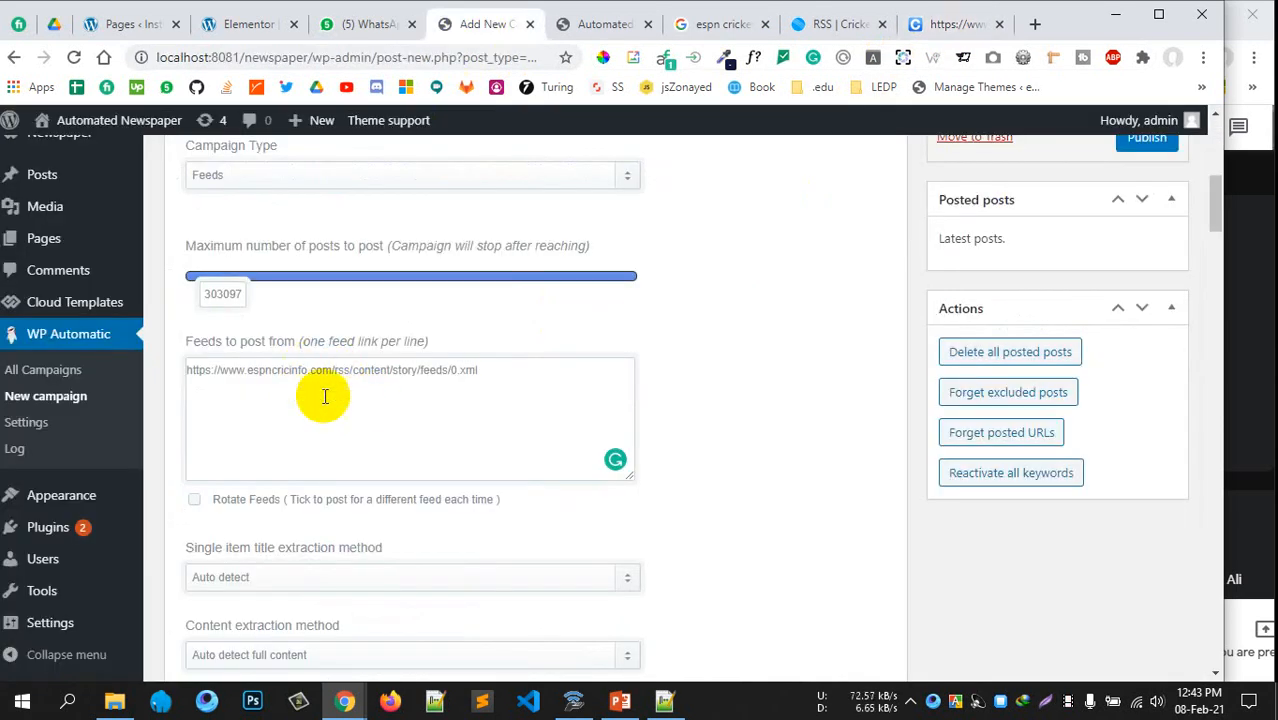
scroll(710, 405, down, 2)
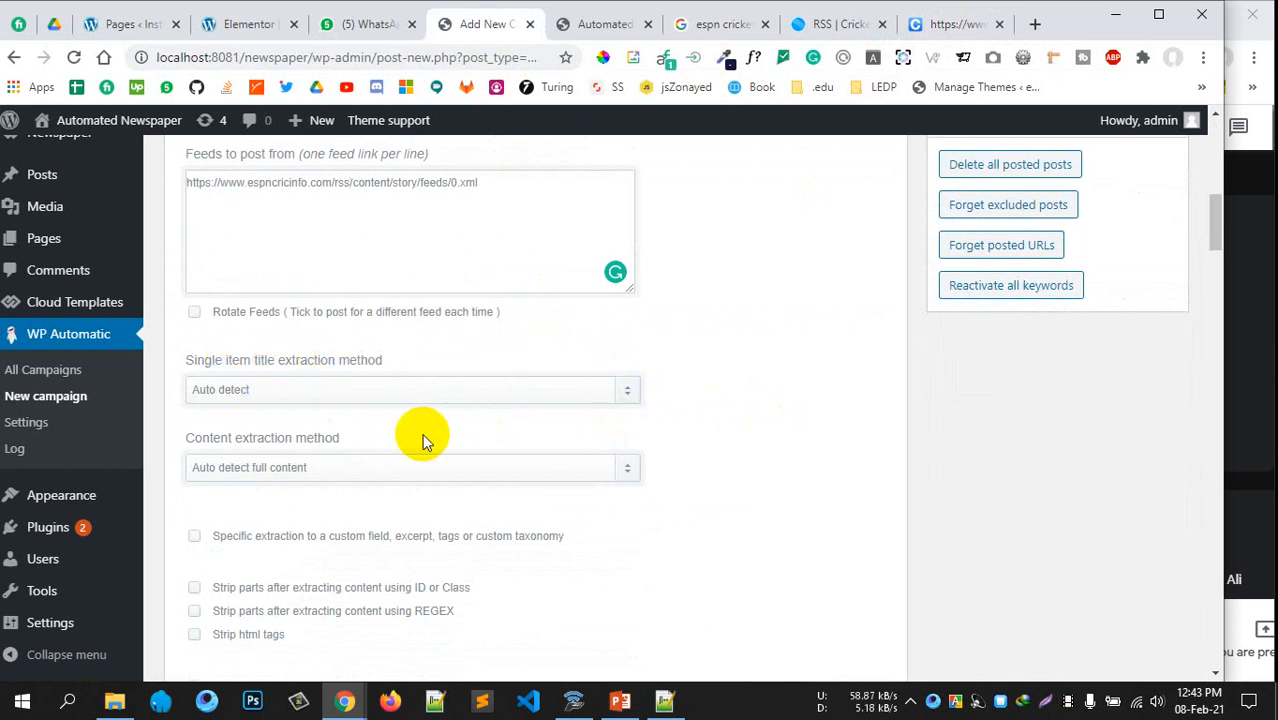
Enable posting with the original publish time and skipping posts without images
scroll(607, 428, down, 2)
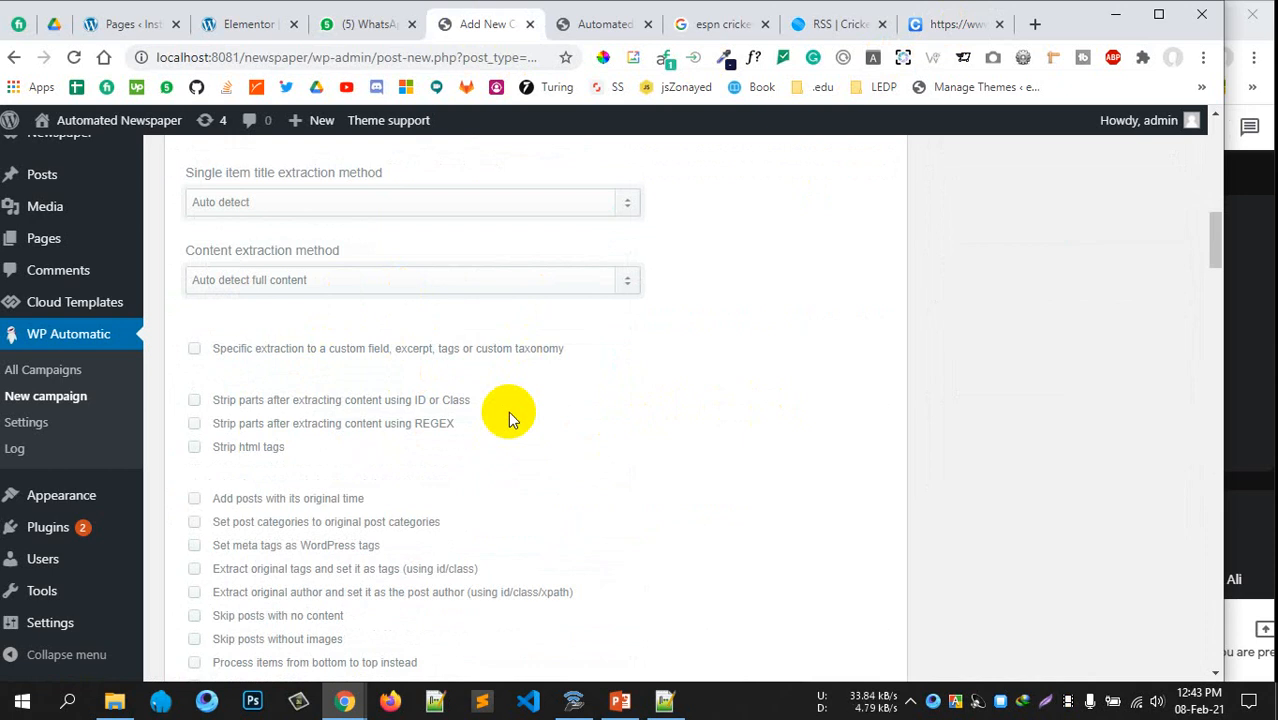
scroll(560, 418, down, 3)
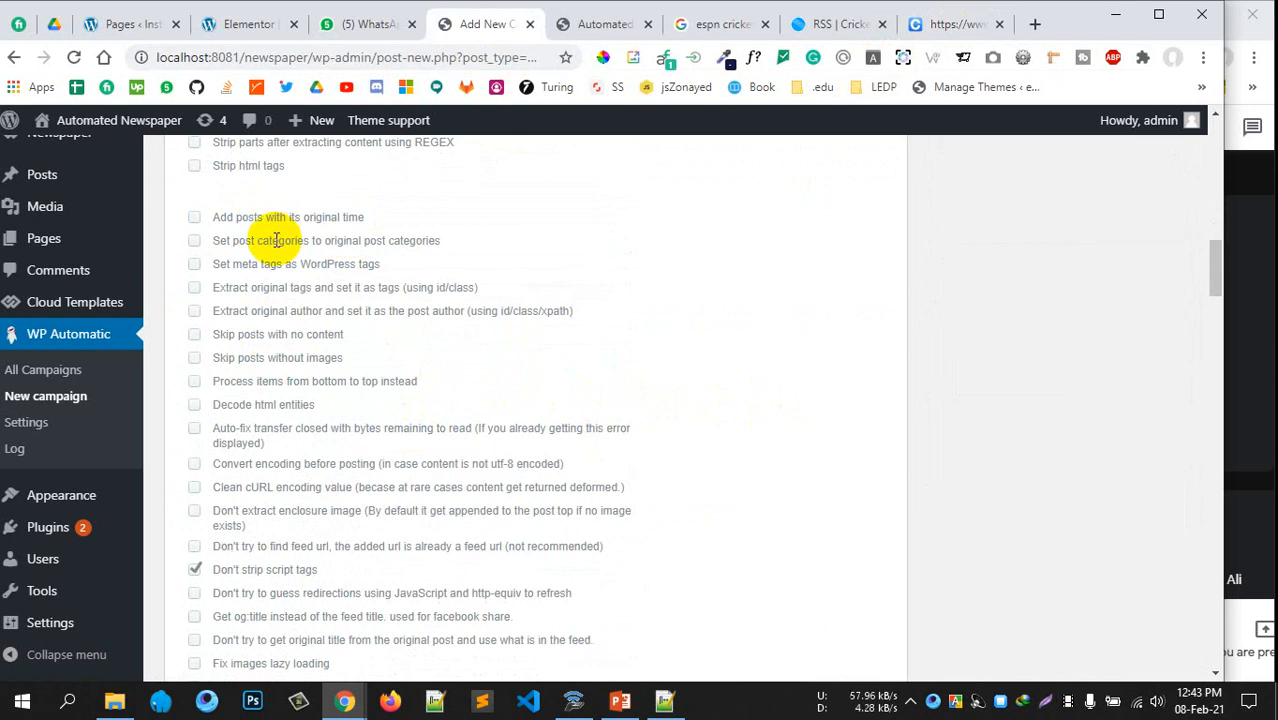
click(194, 217)
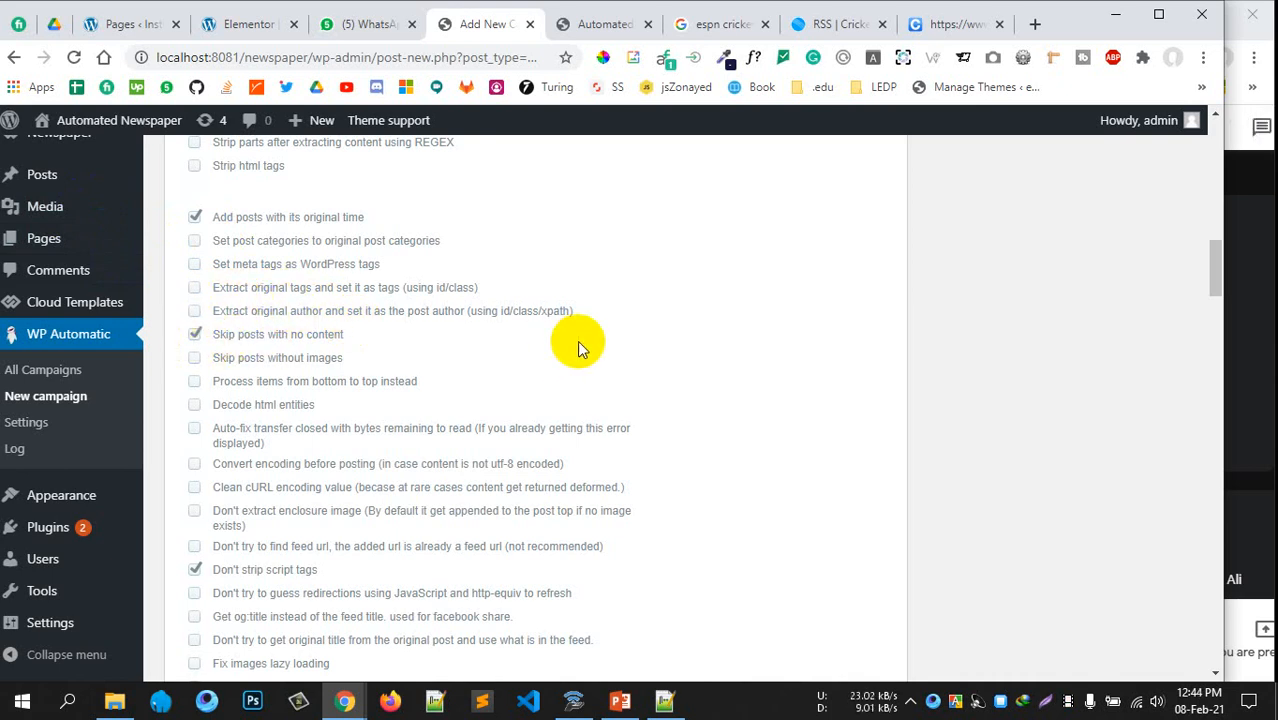
click(194, 359)
Tick 'Don't try to guess redirections using JavaScript and http-equiv to refresh'
scroll(428, 385, down, 1)
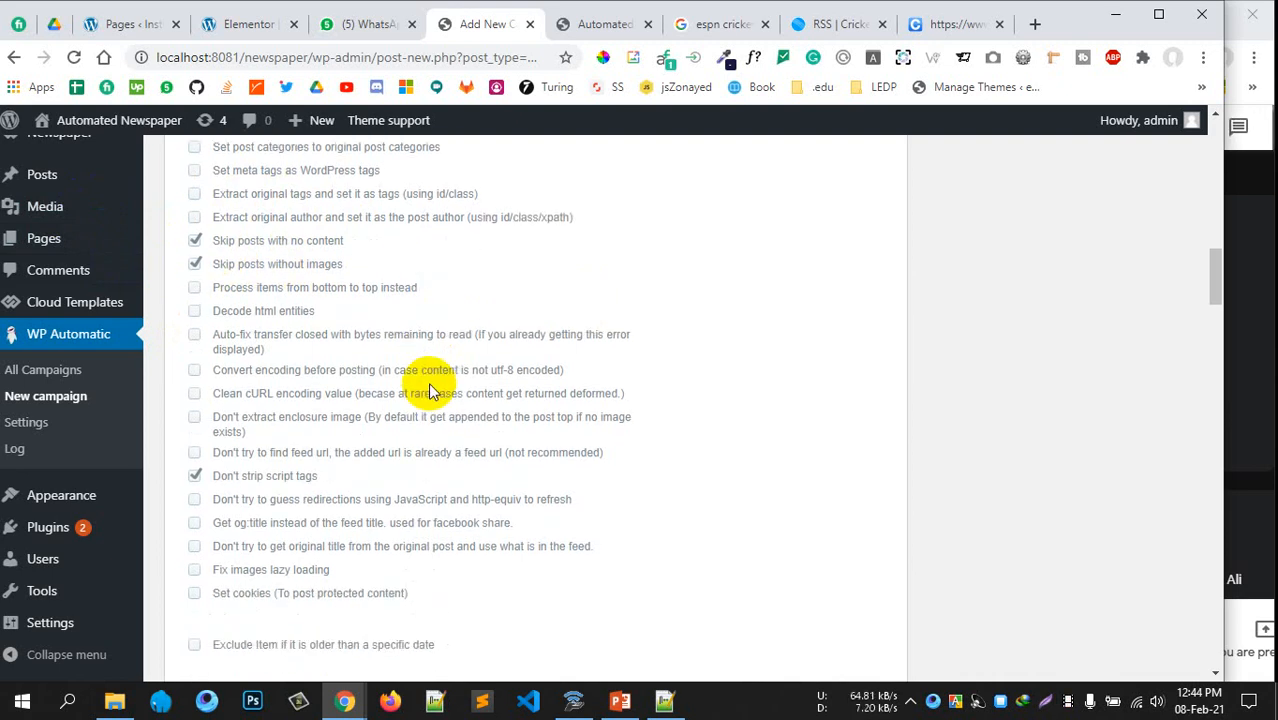
scroll(428, 390, down, 2)
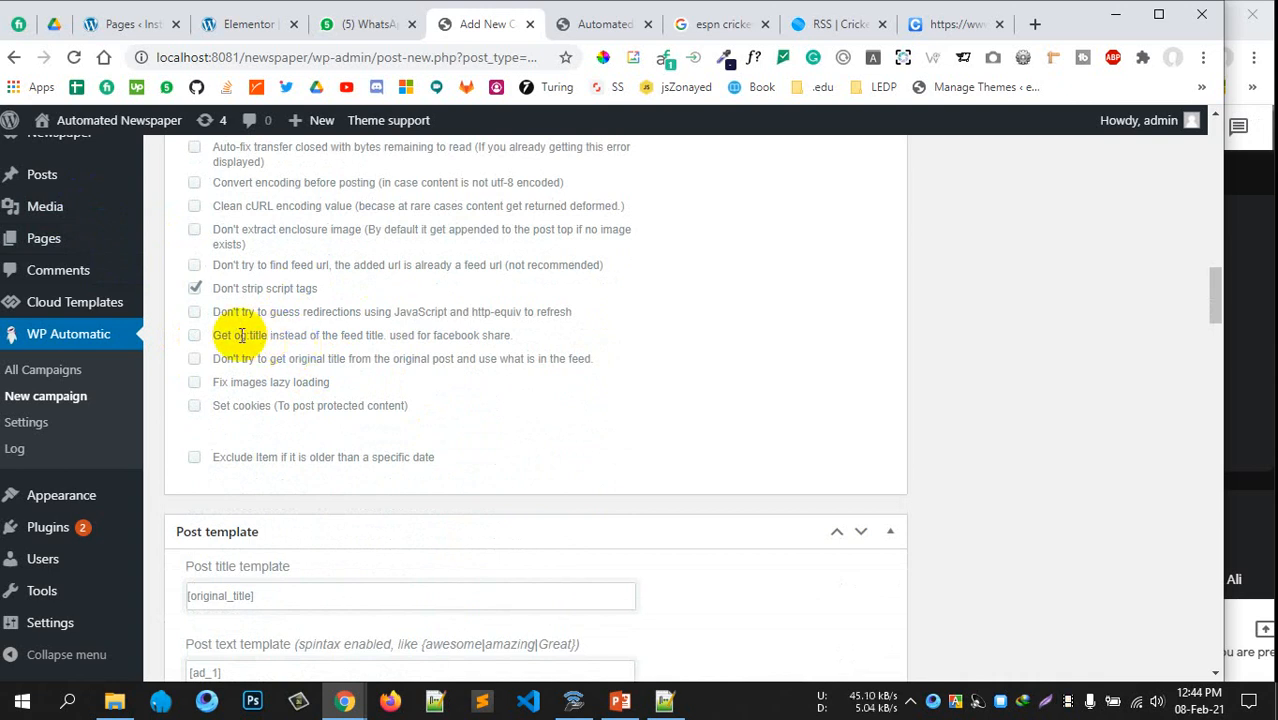
drag(282, 312, 377, 316)
click(378, 314)
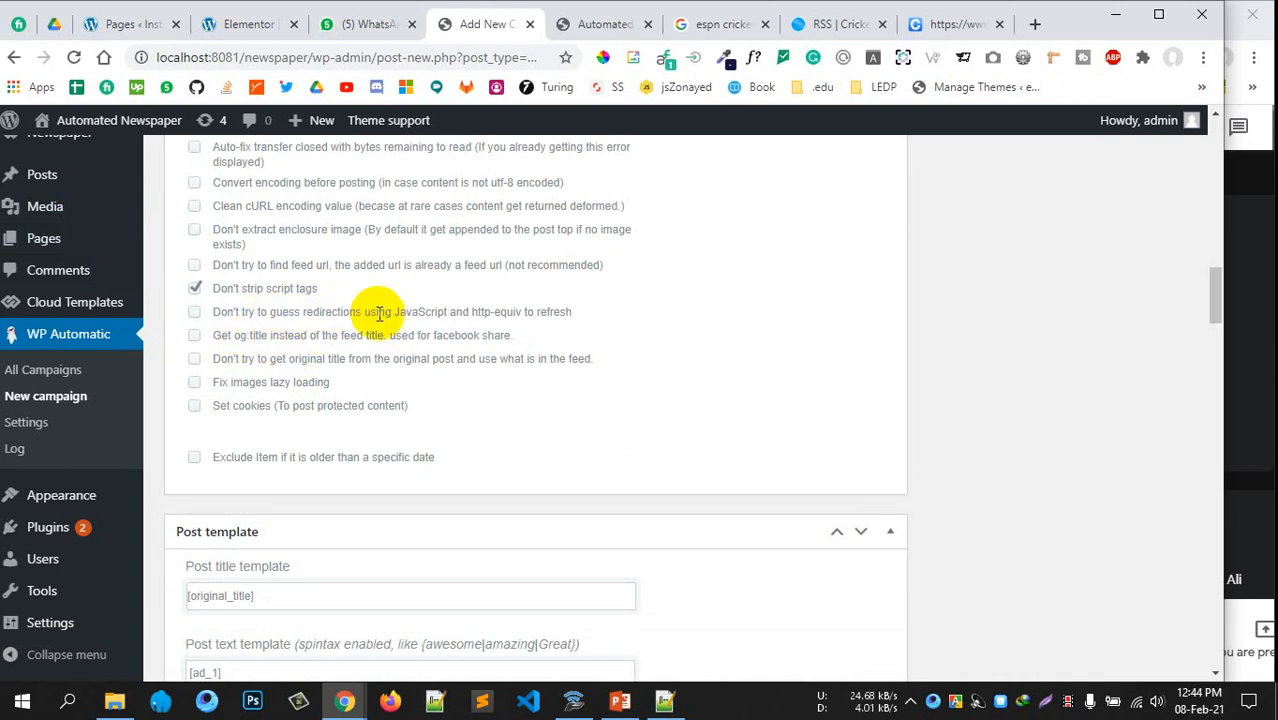
click(196, 314)
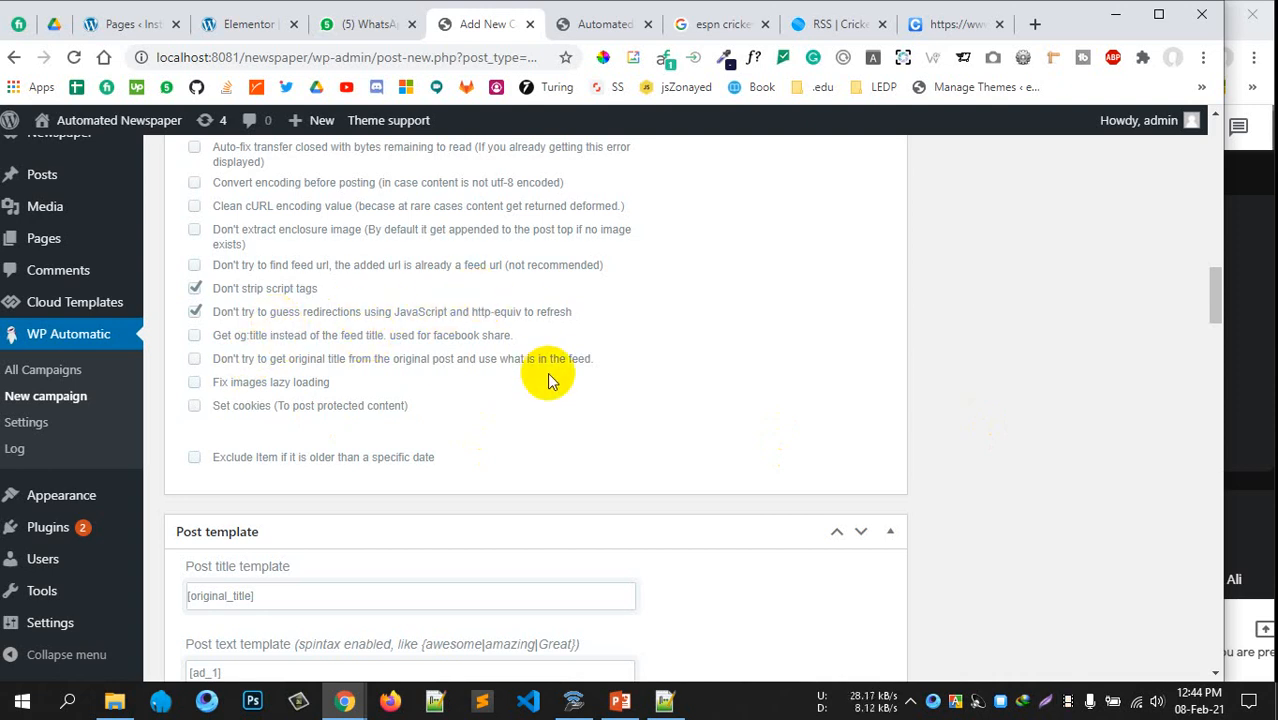
scroll(522, 385, down, 2)
scroll(379, 360, up, 3)
scroll(215, 290, up, 4)
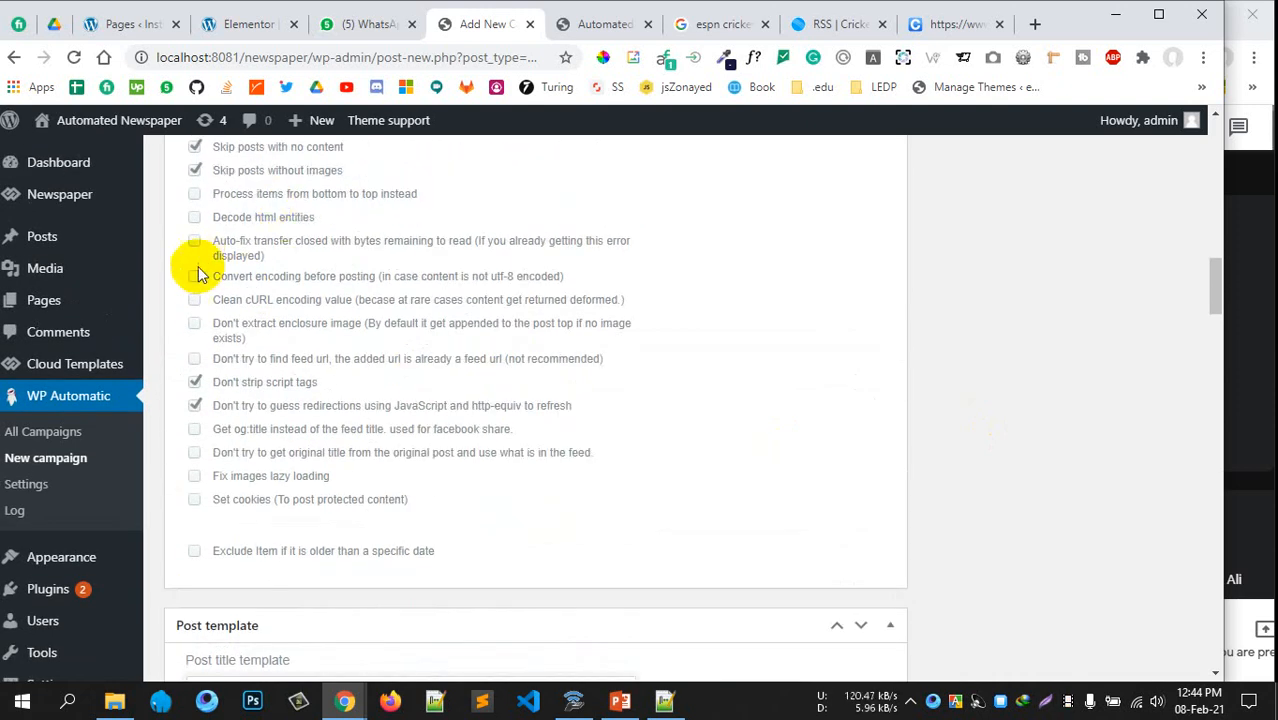
scroll(246, 276, up, 1)
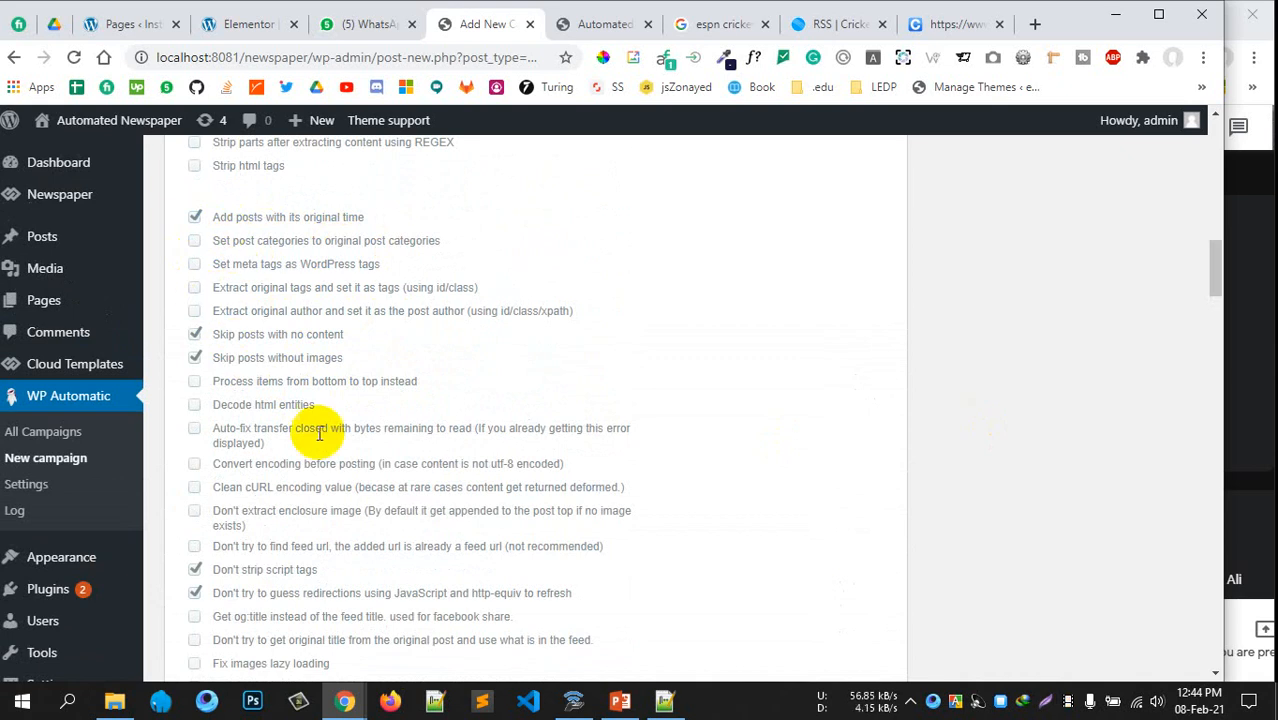
scroll(335, 445, down, 5)
scroll(335, 445, down, 4)
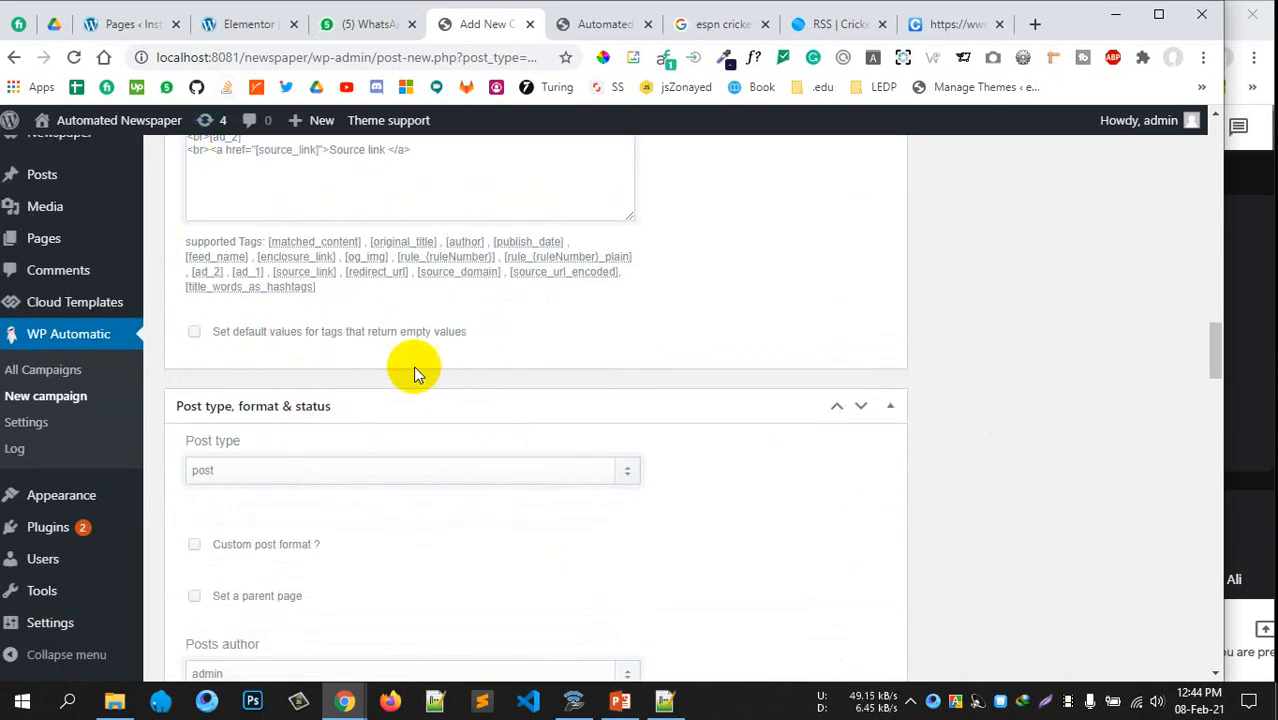
scroll(414, 365, down, 2)
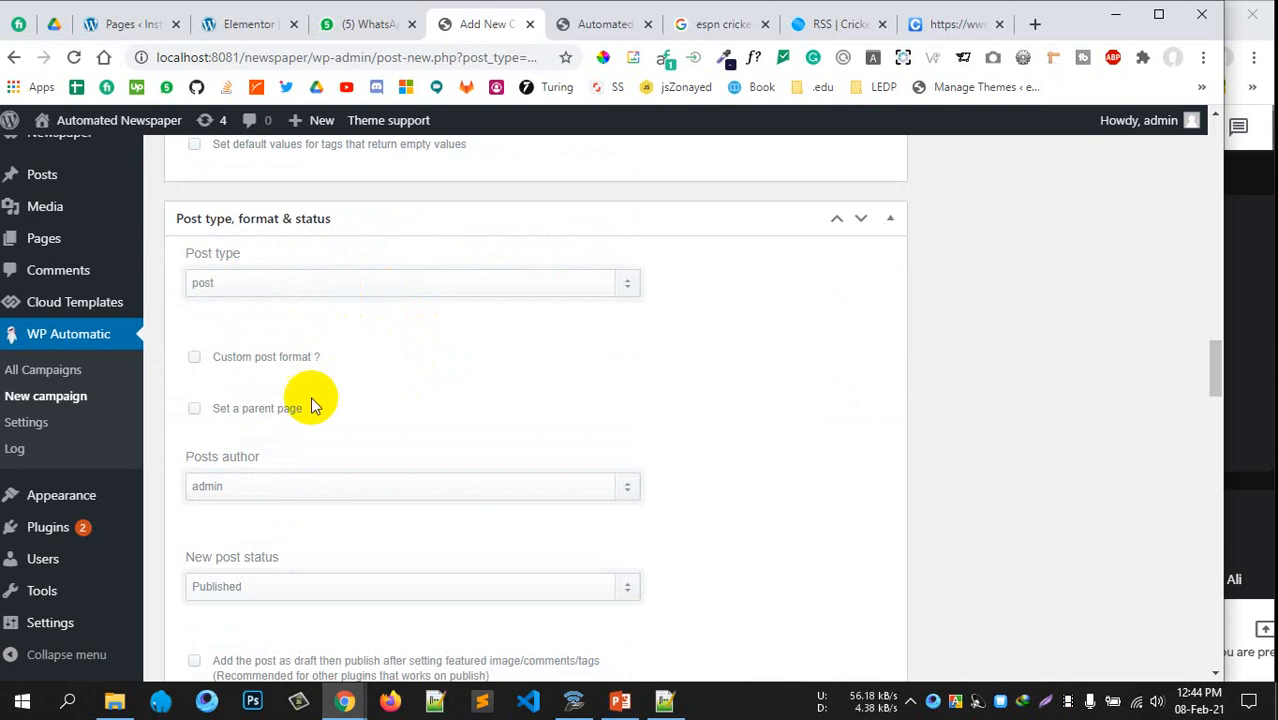
scroll(312, 403, down, 2)
scroll(230, 300, up, 2)
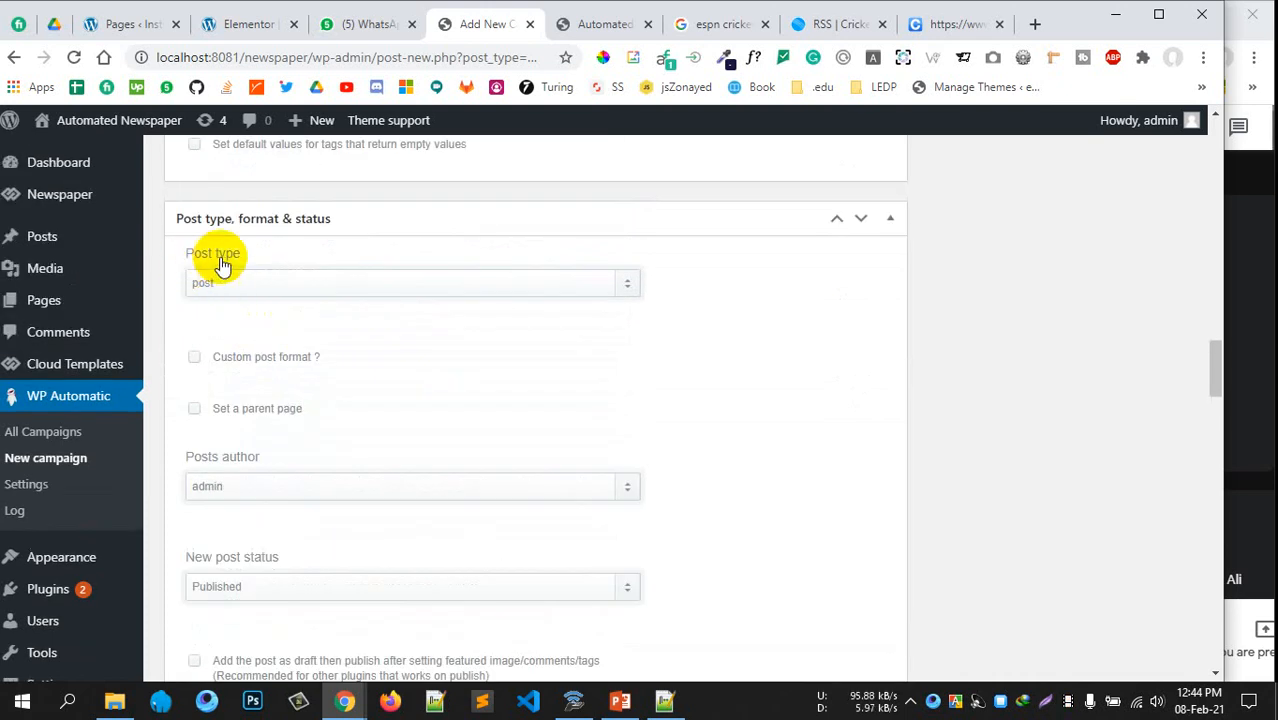
click(250, 285)
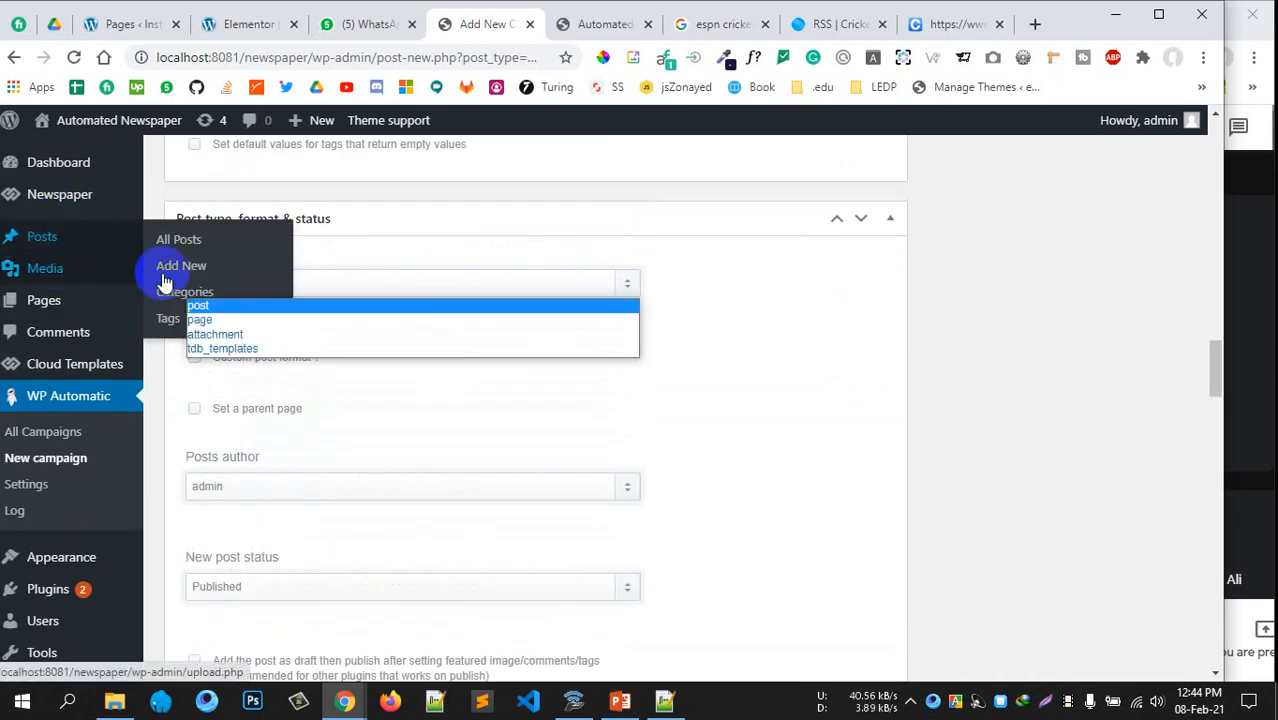
click(970, 331)
scroll(391, 330, down, 2)
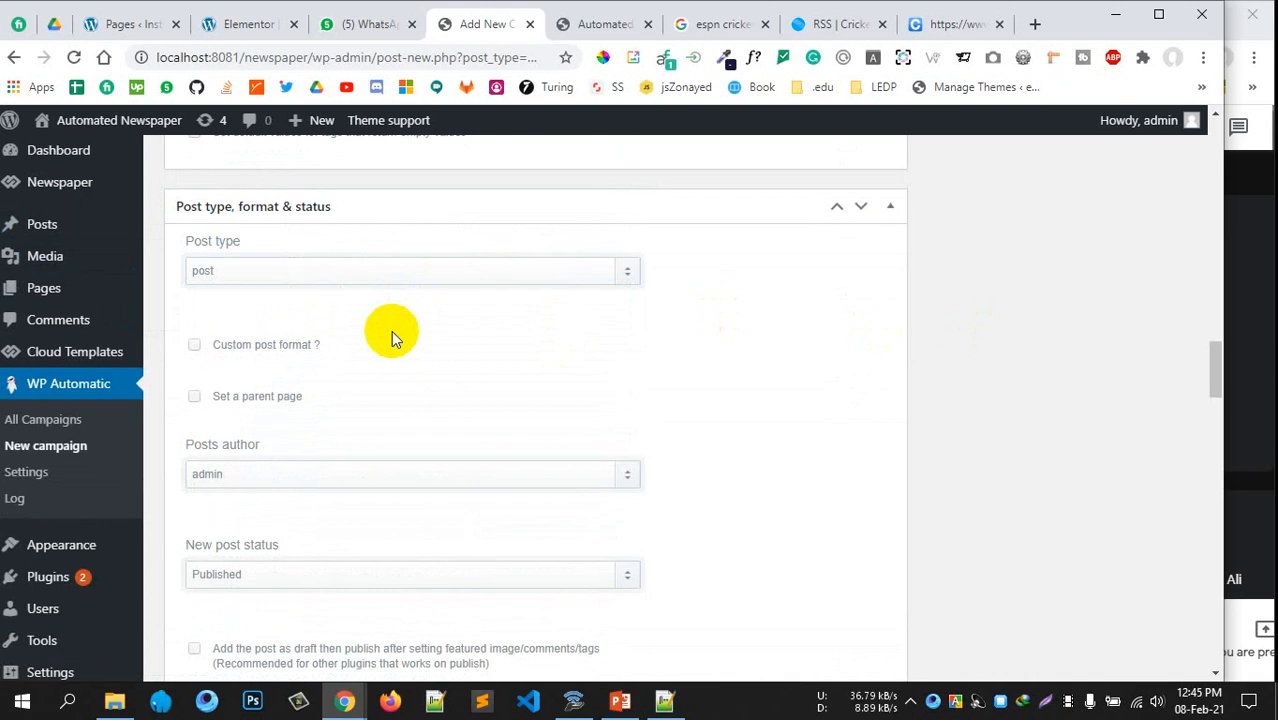
click(275, 303)
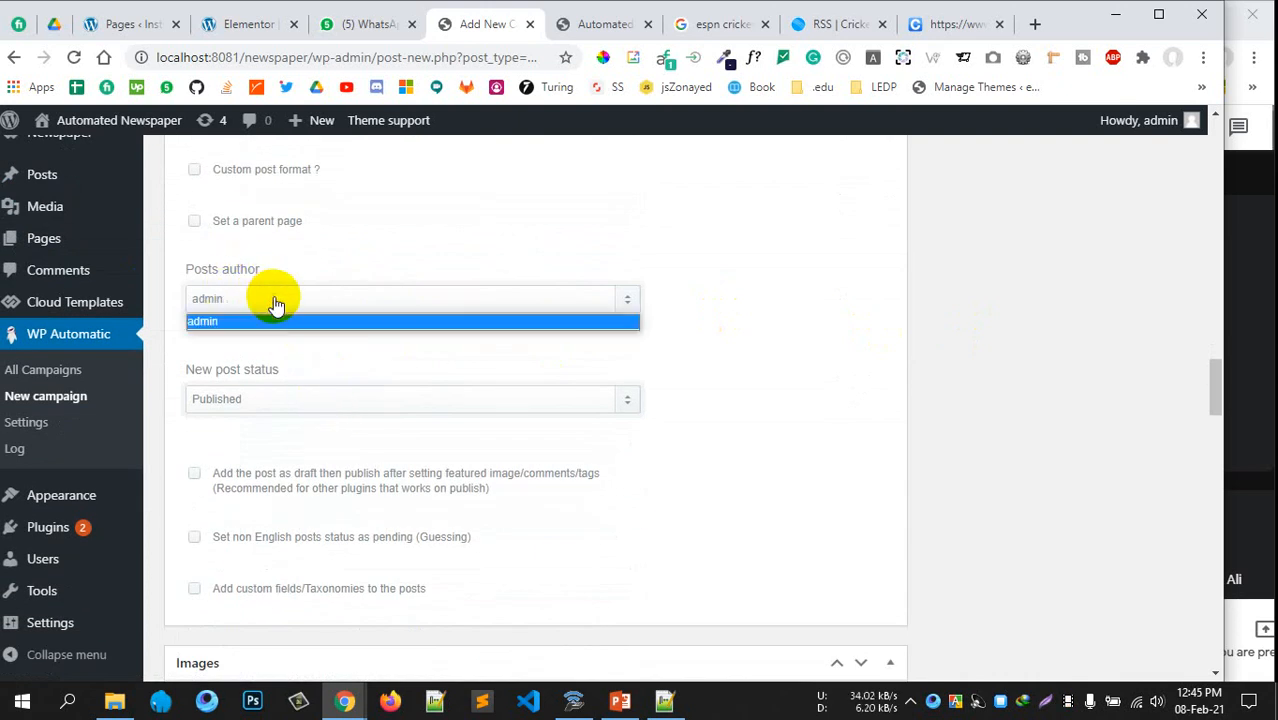
click(300, 320)
scroll(399, 354, down, 1)
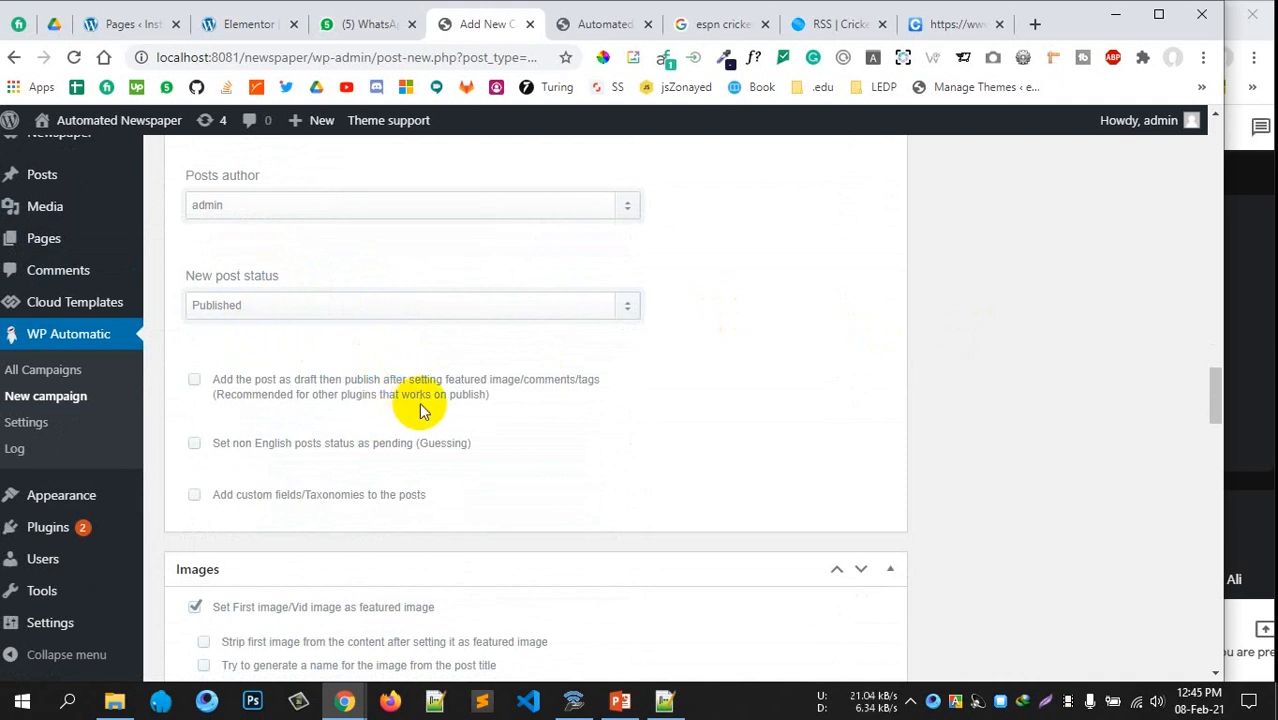
scroll(419, 402, down, 3)
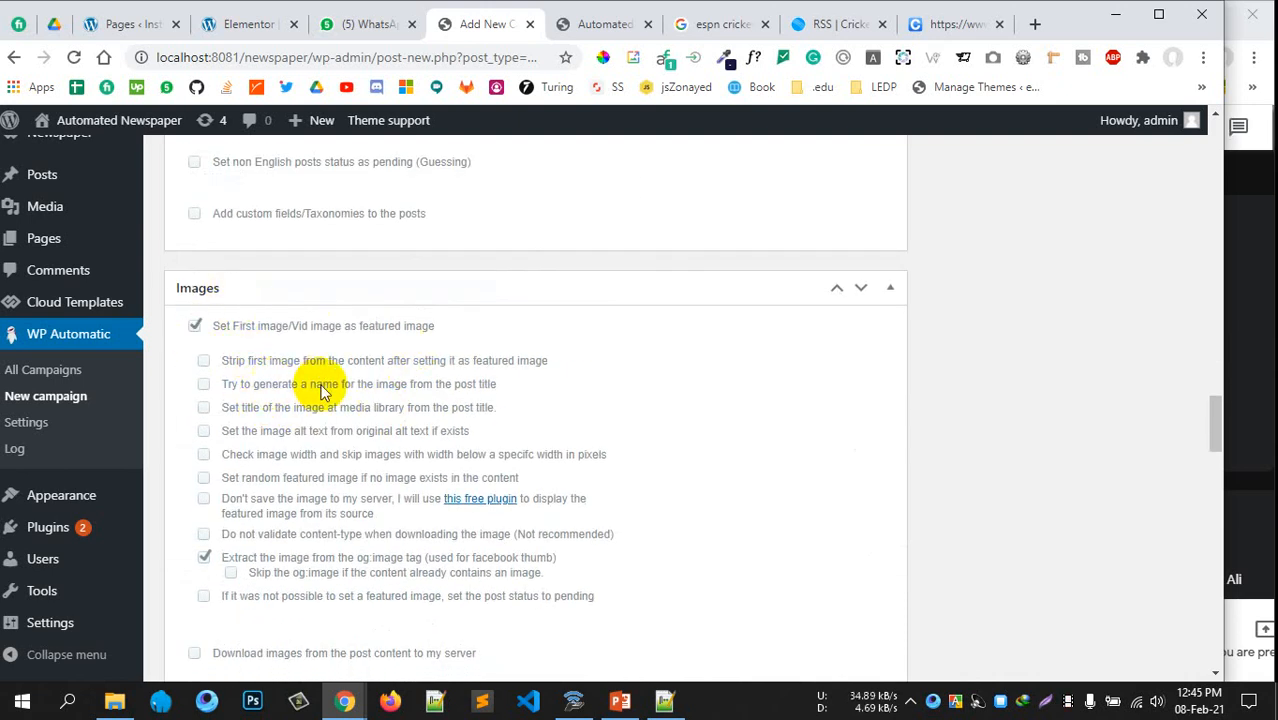
Tick 'Try to generate a name' so images are named from the post title
scroll(322, 392, down, 3)
scroll(322, 392, up, 2)
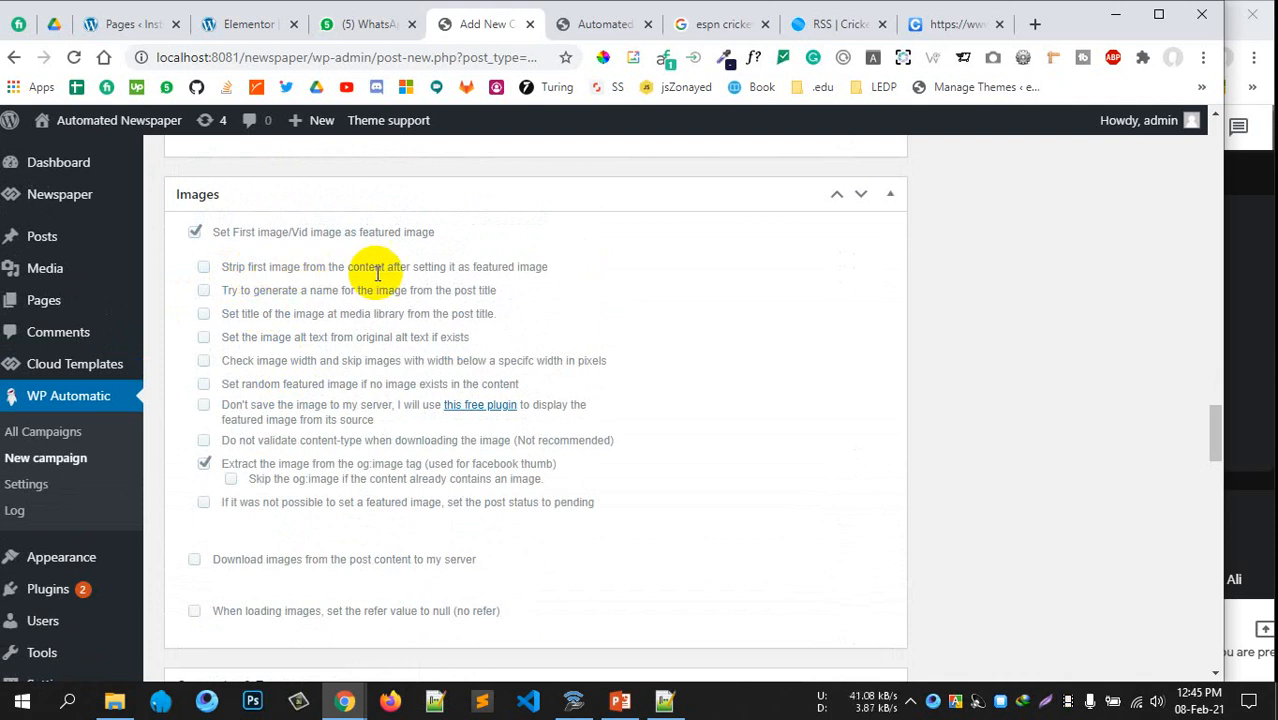
drag(413, 267, 490, 268)
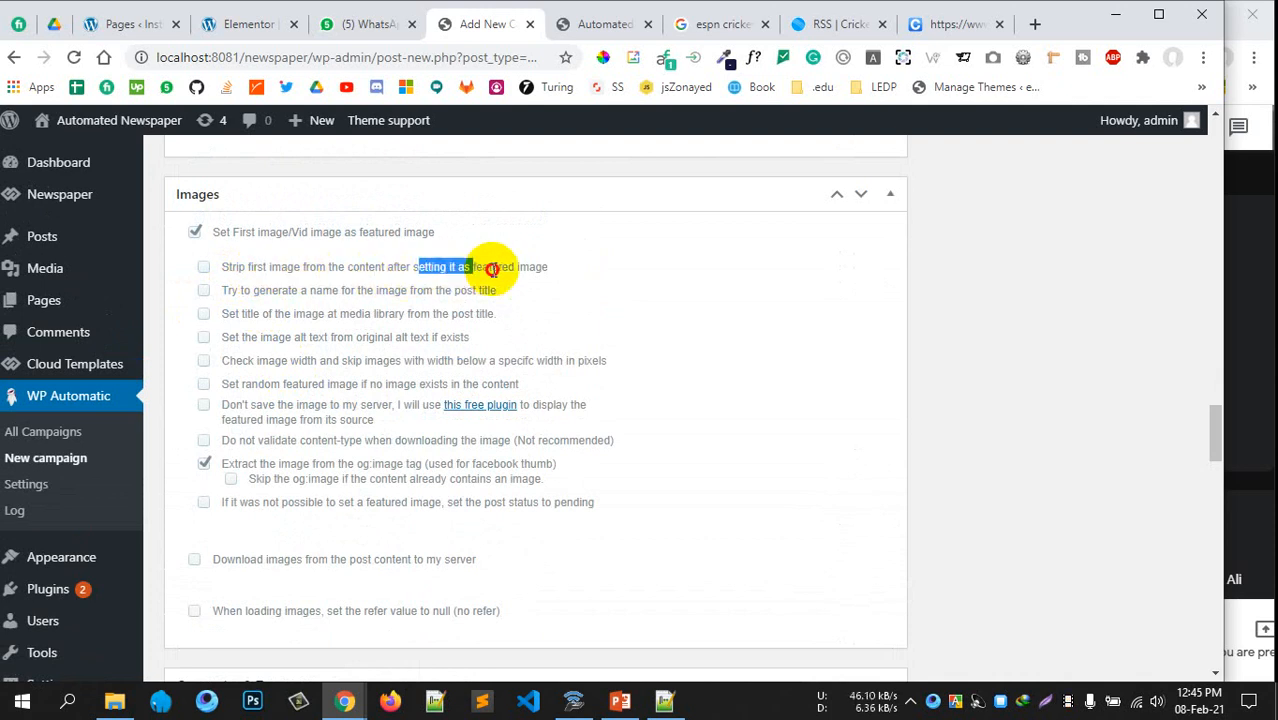
click(499, 268)
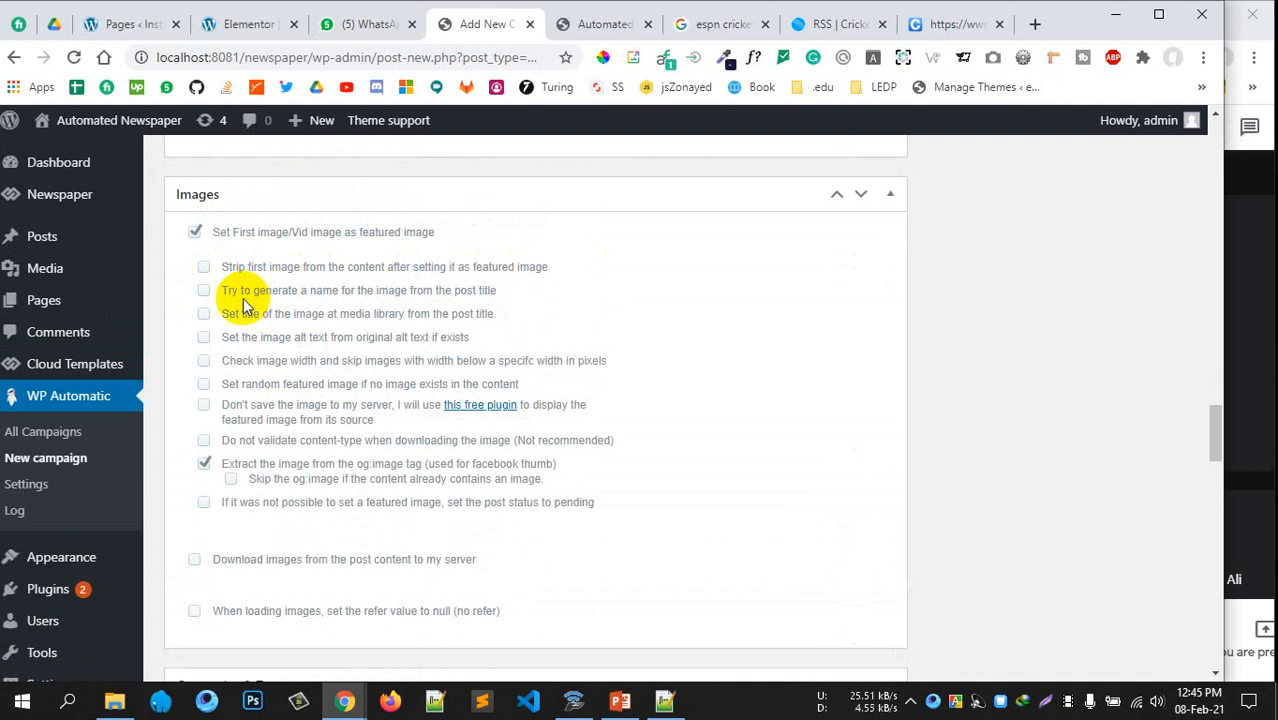
drag(309, 290, 497, 289)
click(204, 290)
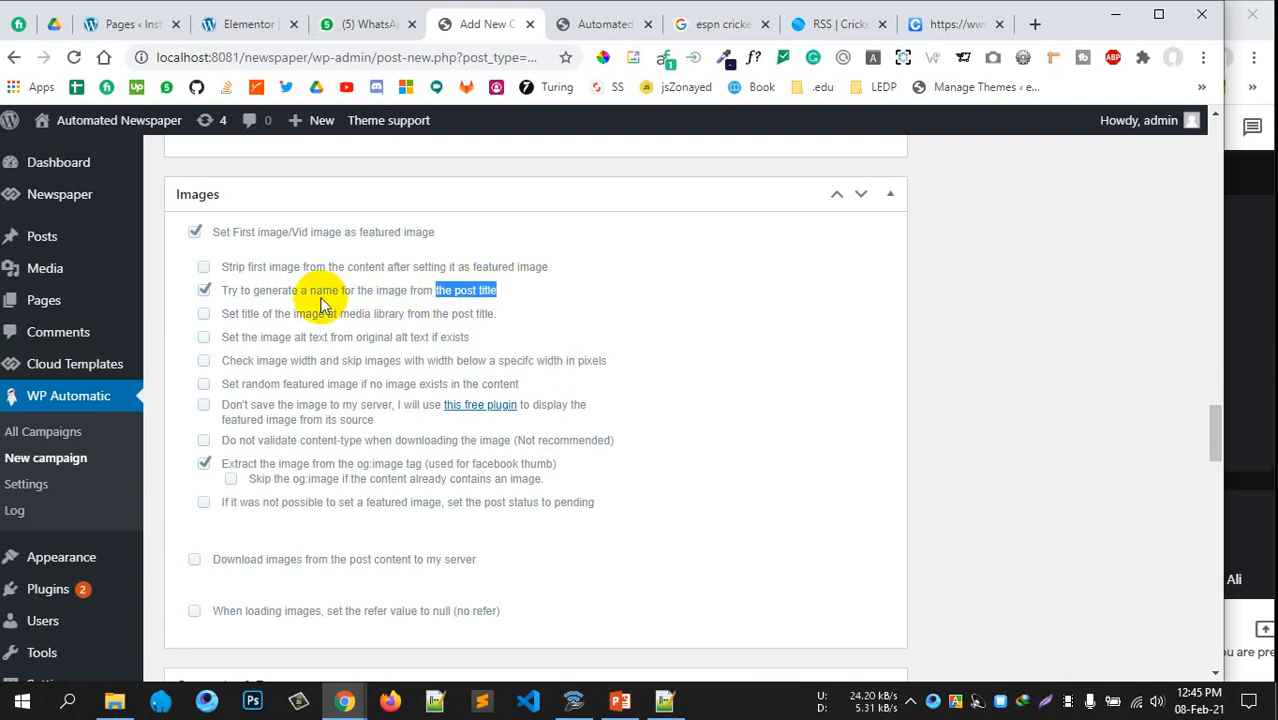
Set image titles in the media library from the post title
drag(257, 290, 422, 292)
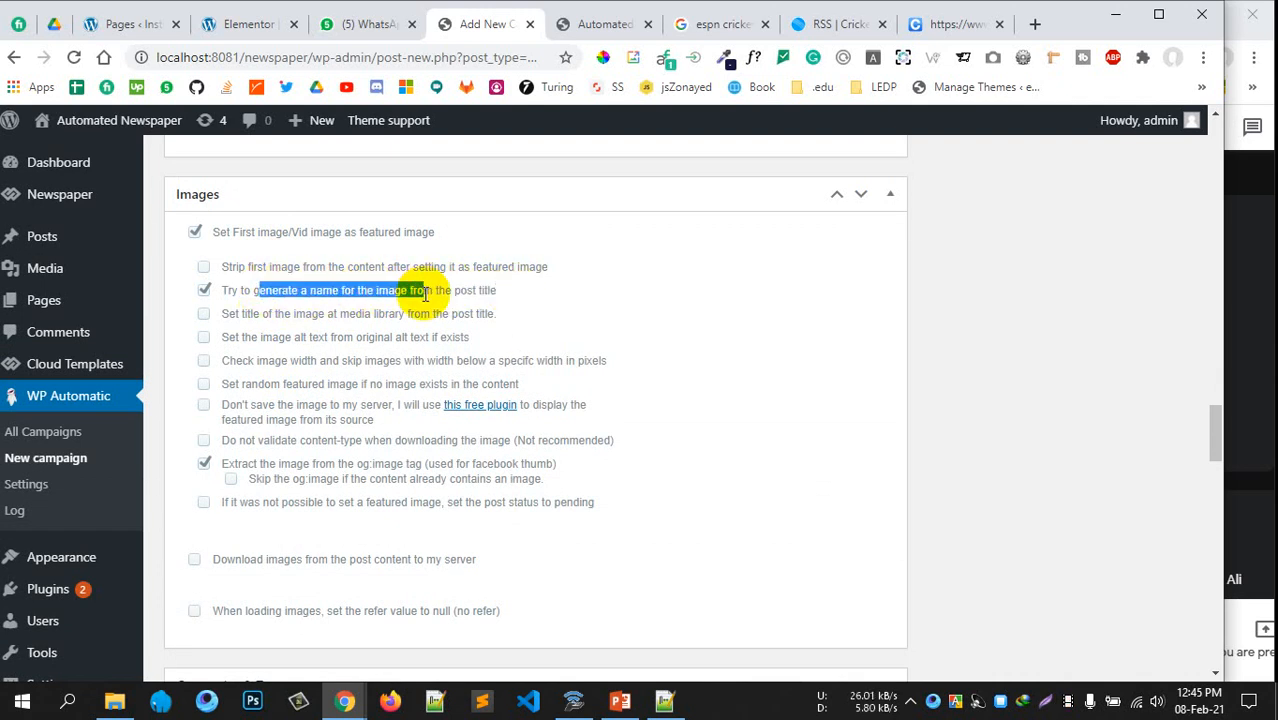
click(439, 318)
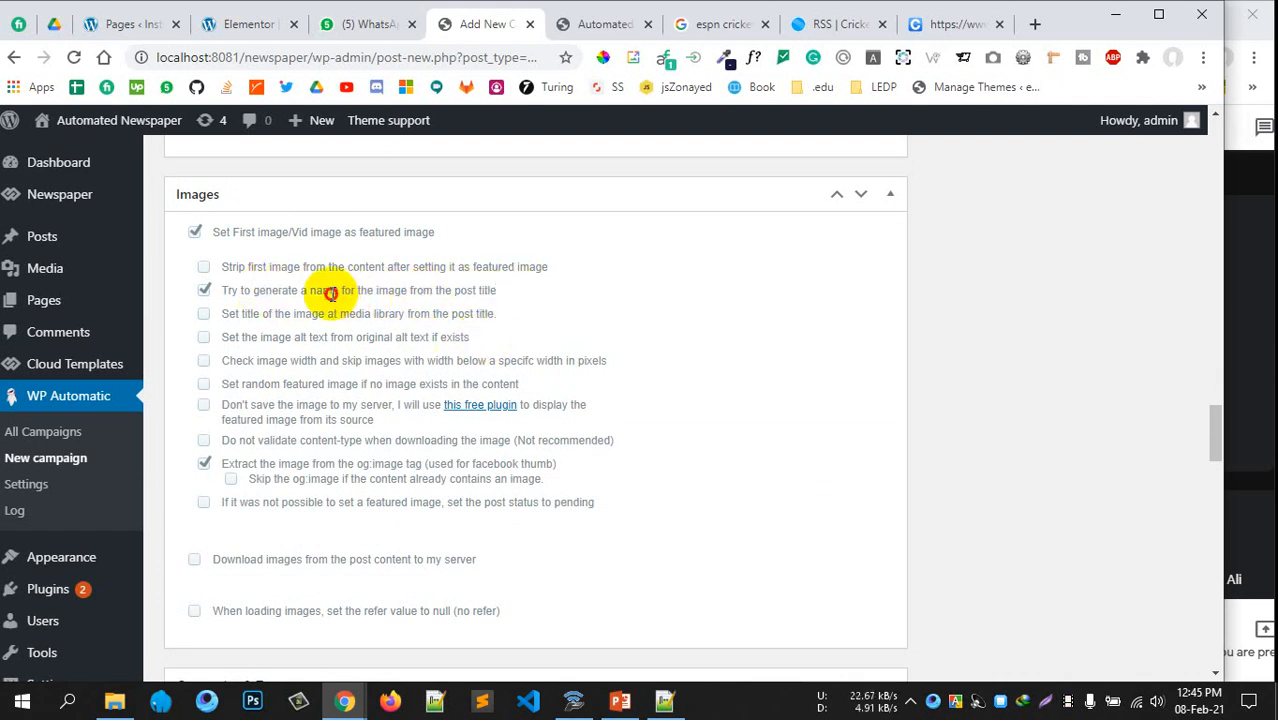
drag(331, 290, 400, 290)
click(408, 282)
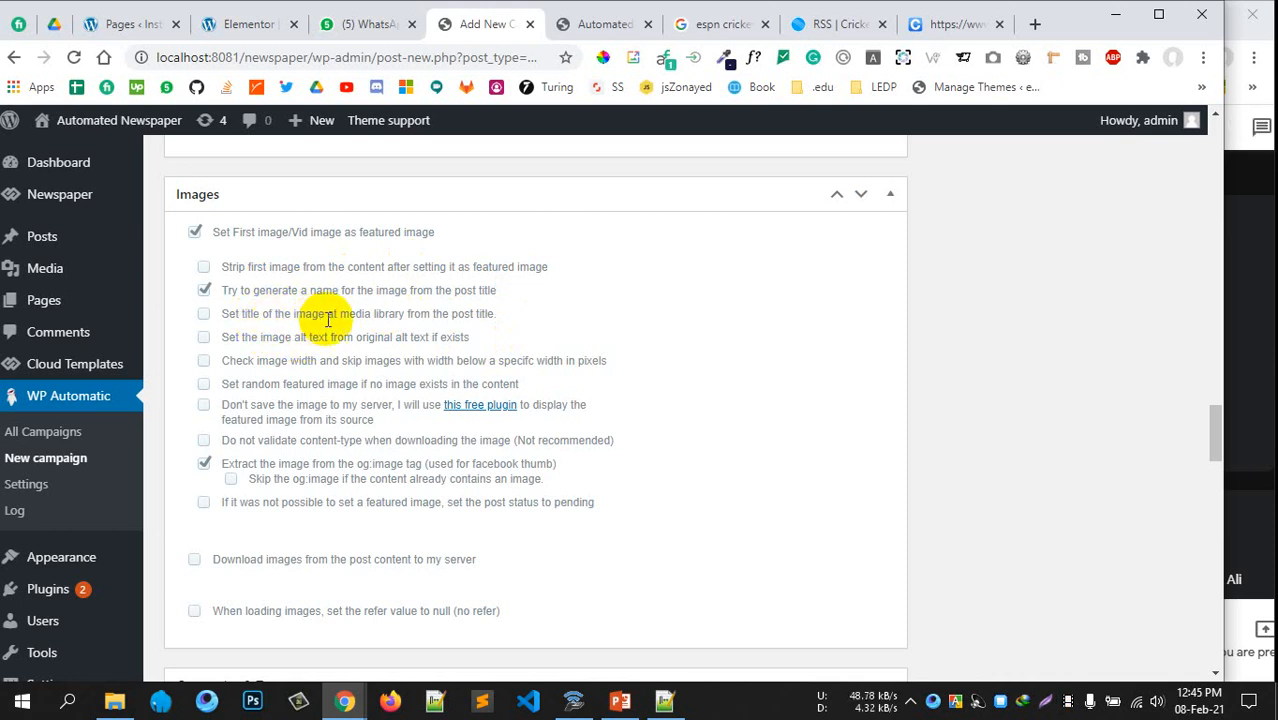
drag(248, 318, 341, 315)
drag(421, 316, 385, 316)
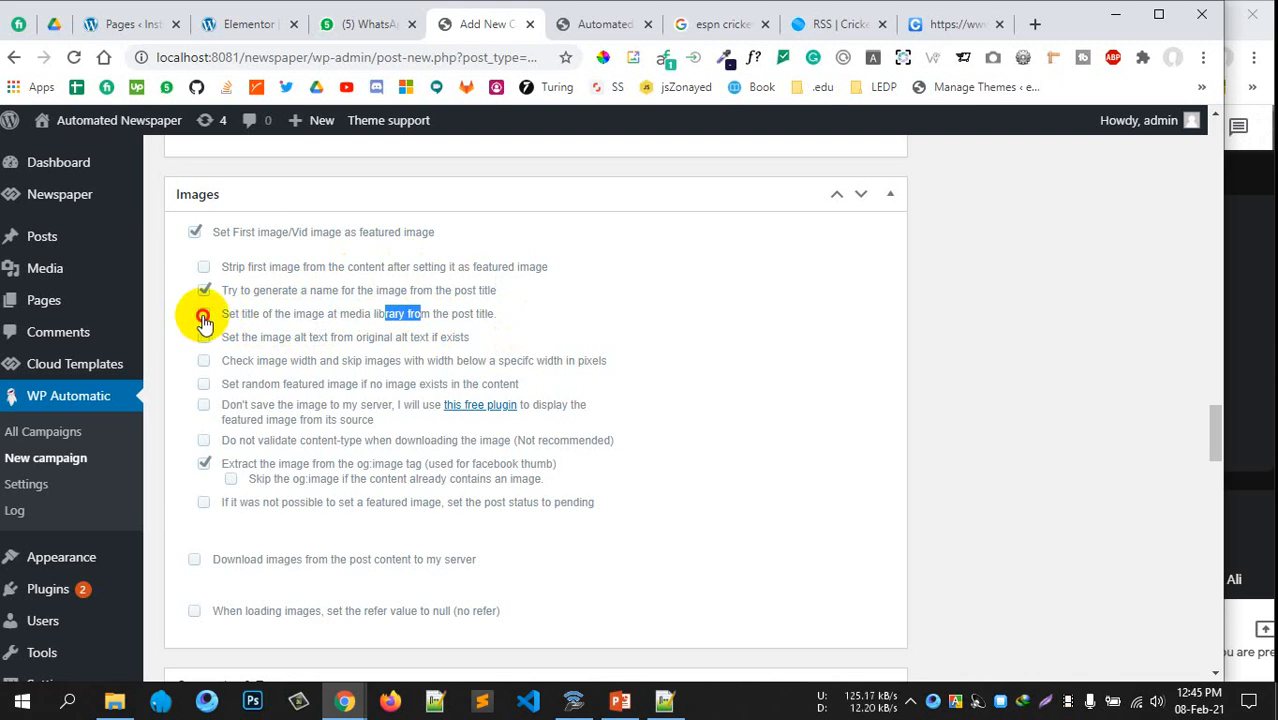
click(205, 314)
Set the image alt text from the original alt text and review the remaining image options
drag(301, 337, 337, 337)
click(322, 352)
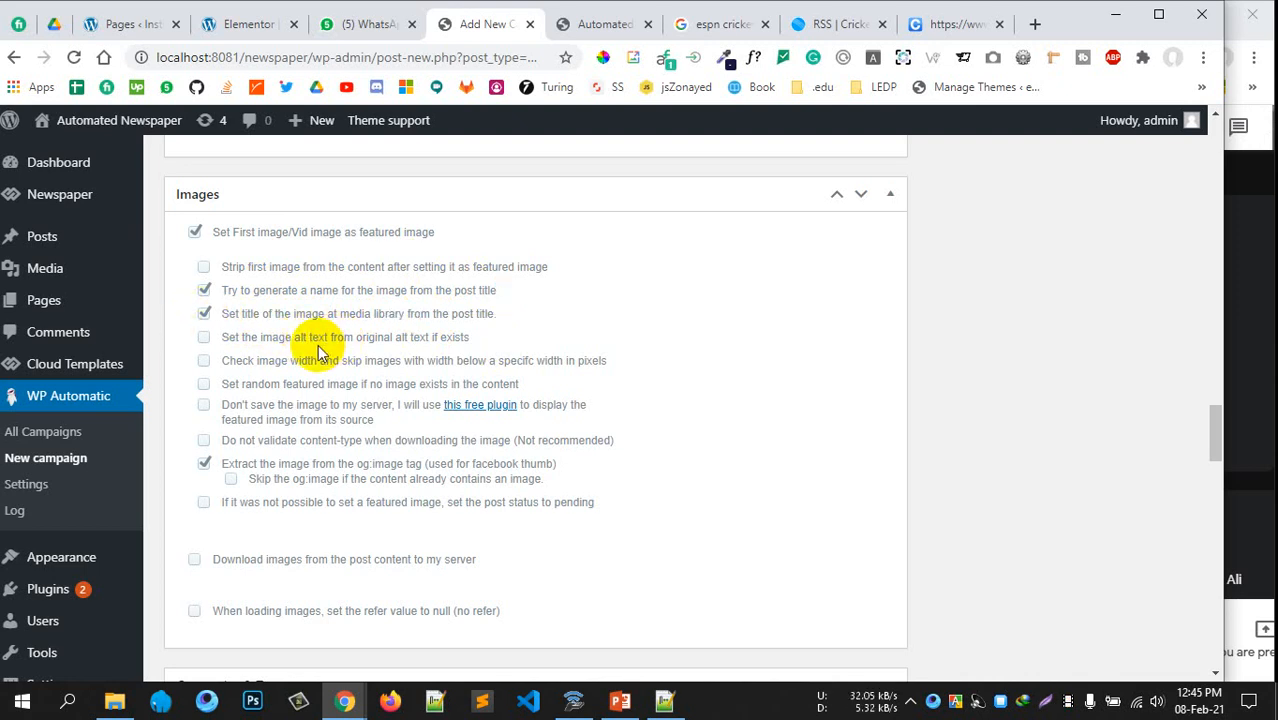
click(203, 338)
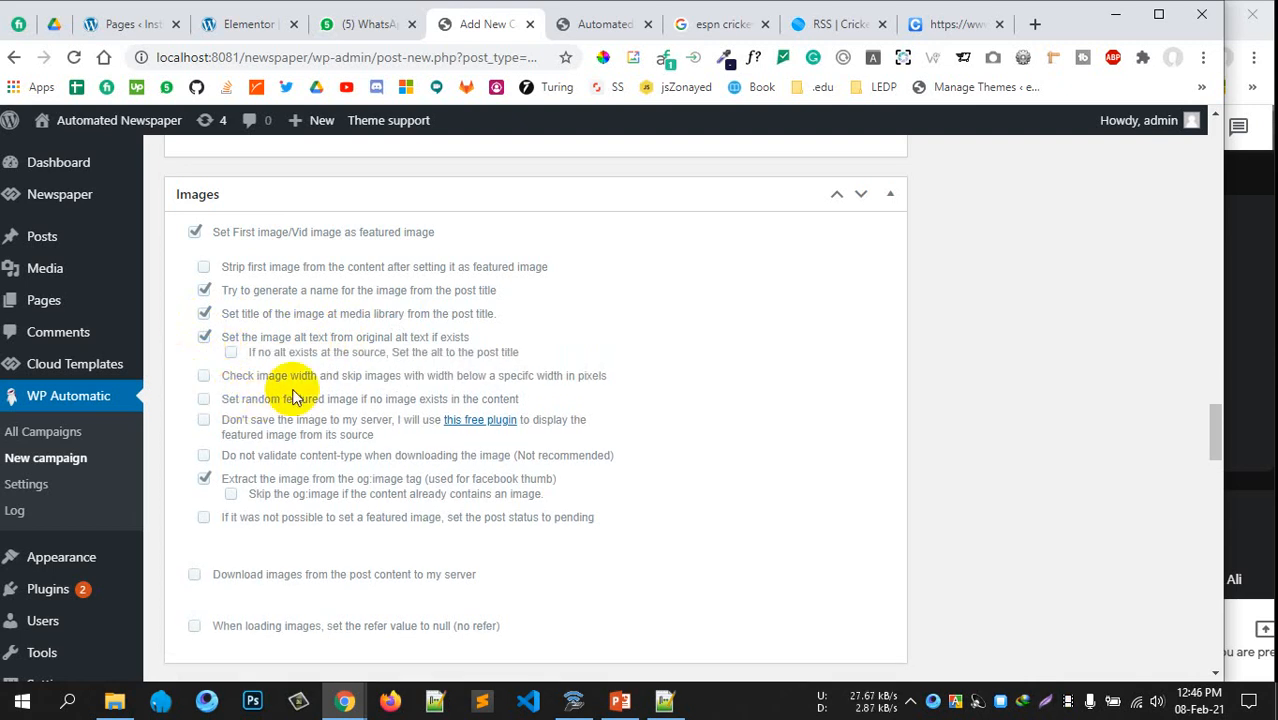
scroll(355, 370, down, 1)
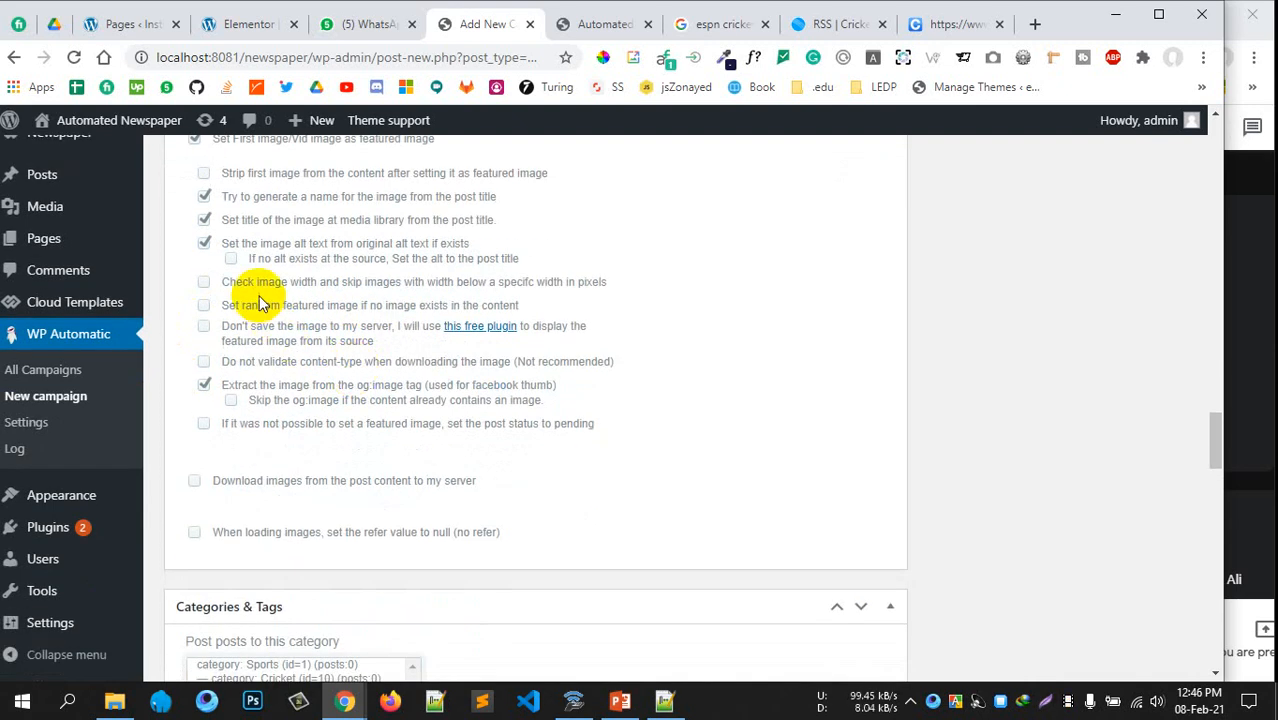
drag(395, 284, 511, 284)
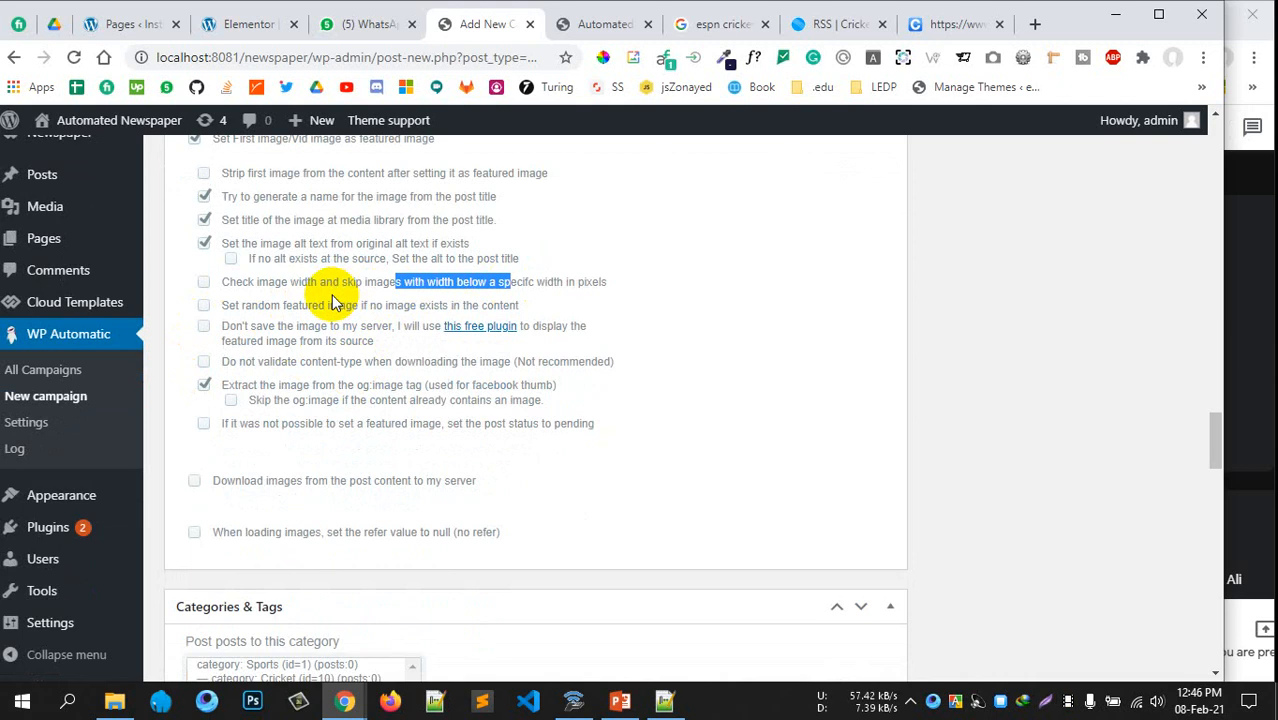
drag(236, 307, 397, 300)
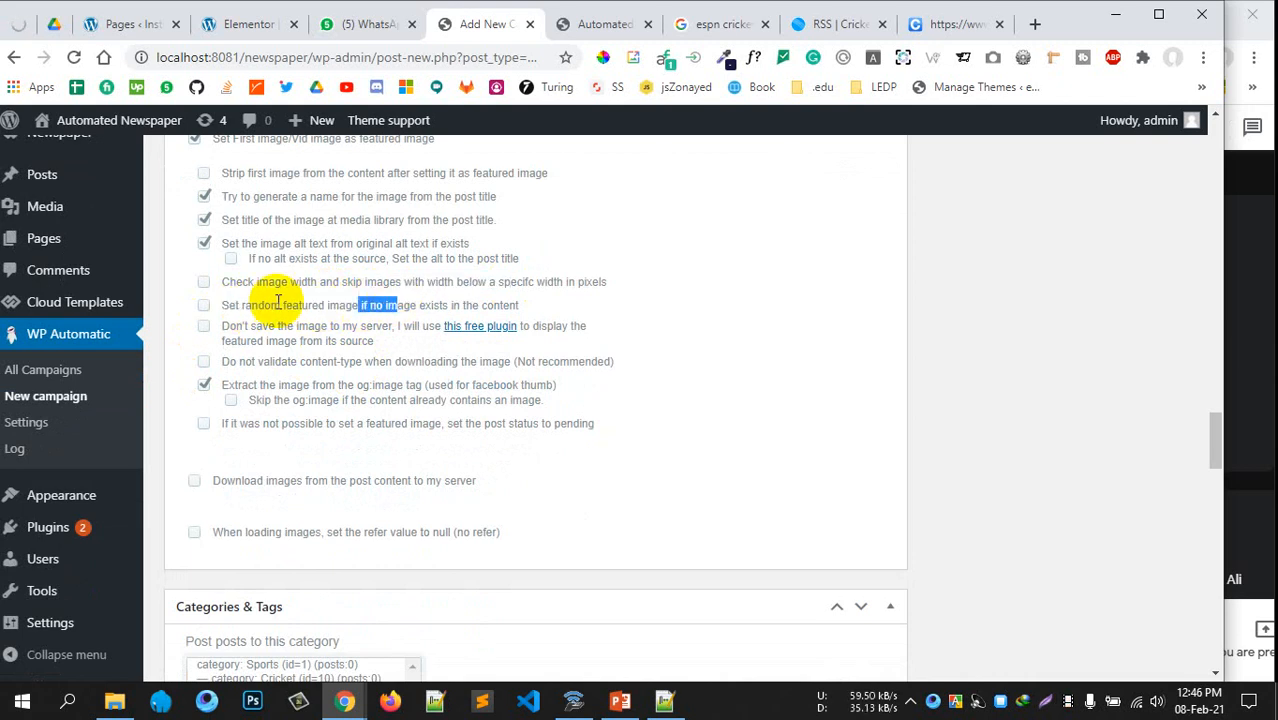
scroll(263, 318, down, 1)
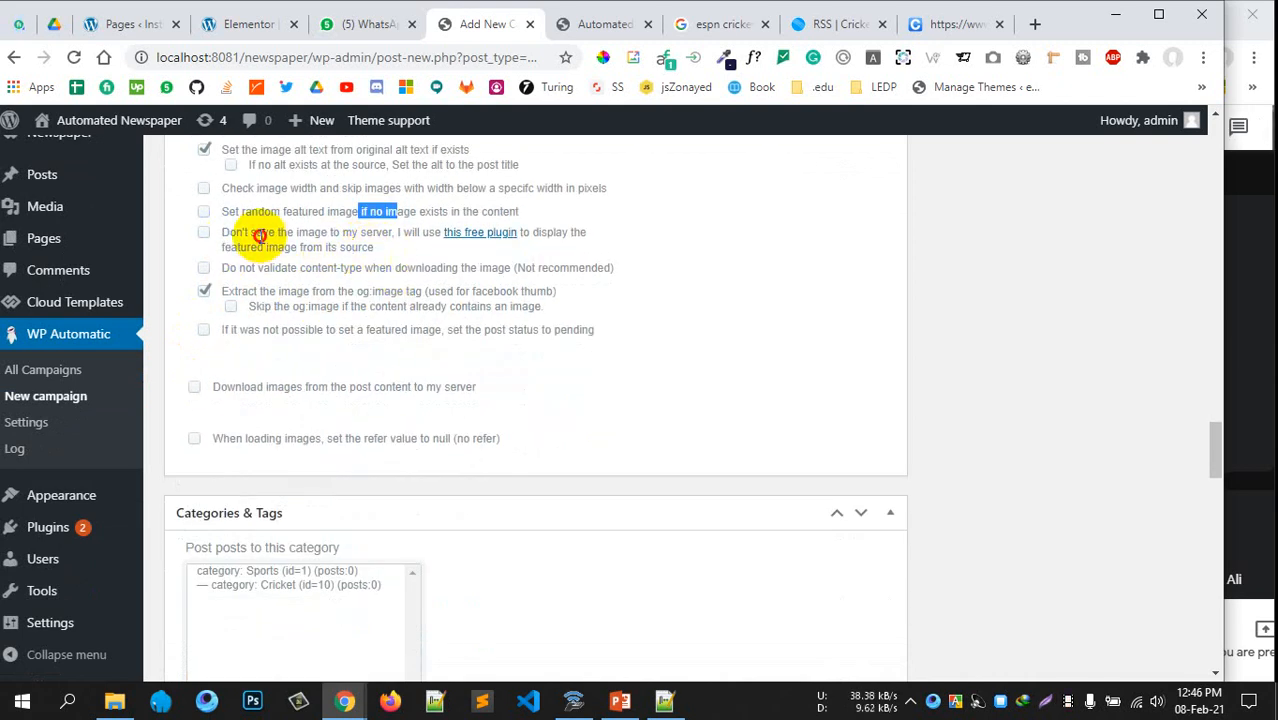
drag(261, 233, 378, 232)
click(384, 266)
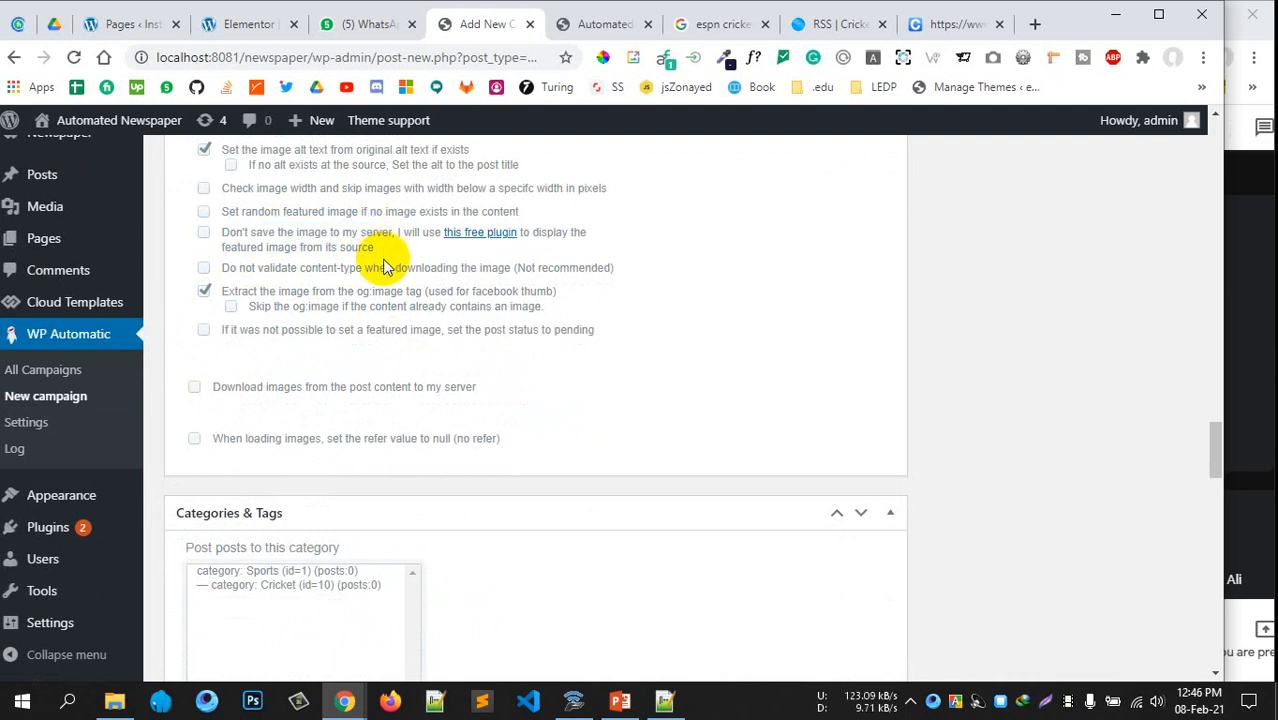
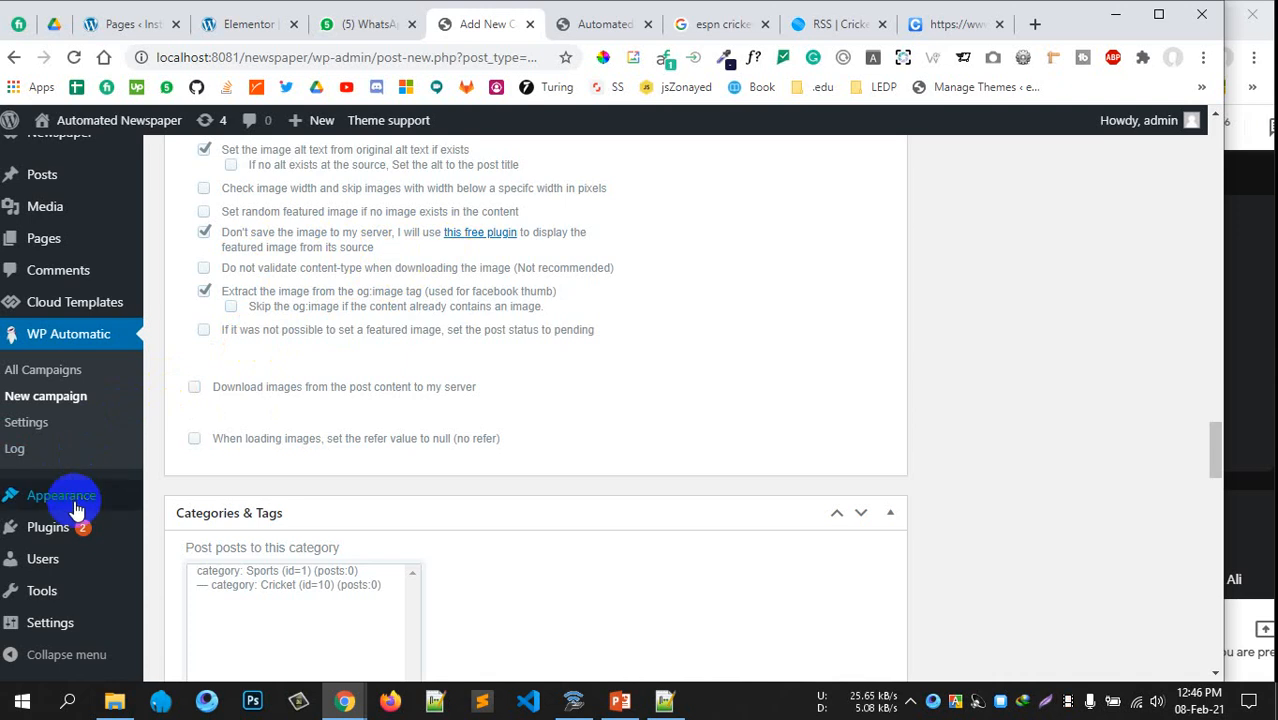
Open Plugins > Add New in a separate tab, closing the stray Installed Plugins tab
mouse_move(68, 530)
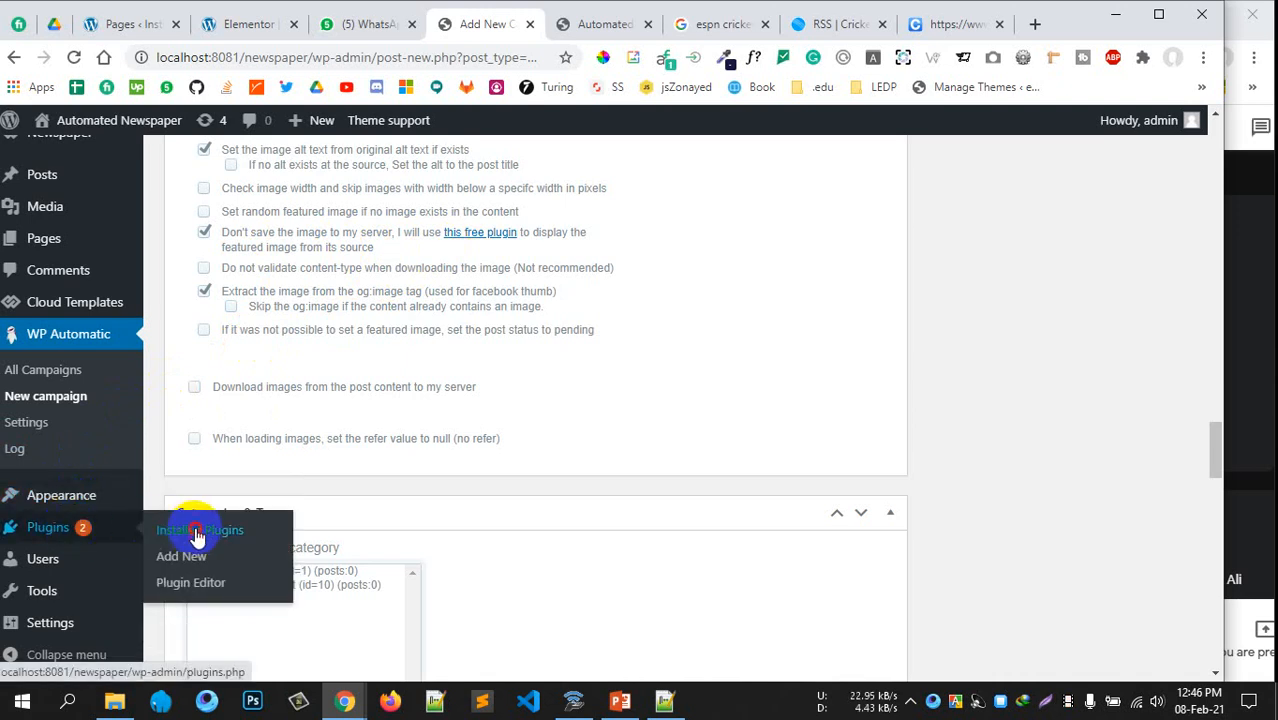
middle_click(197, 537)
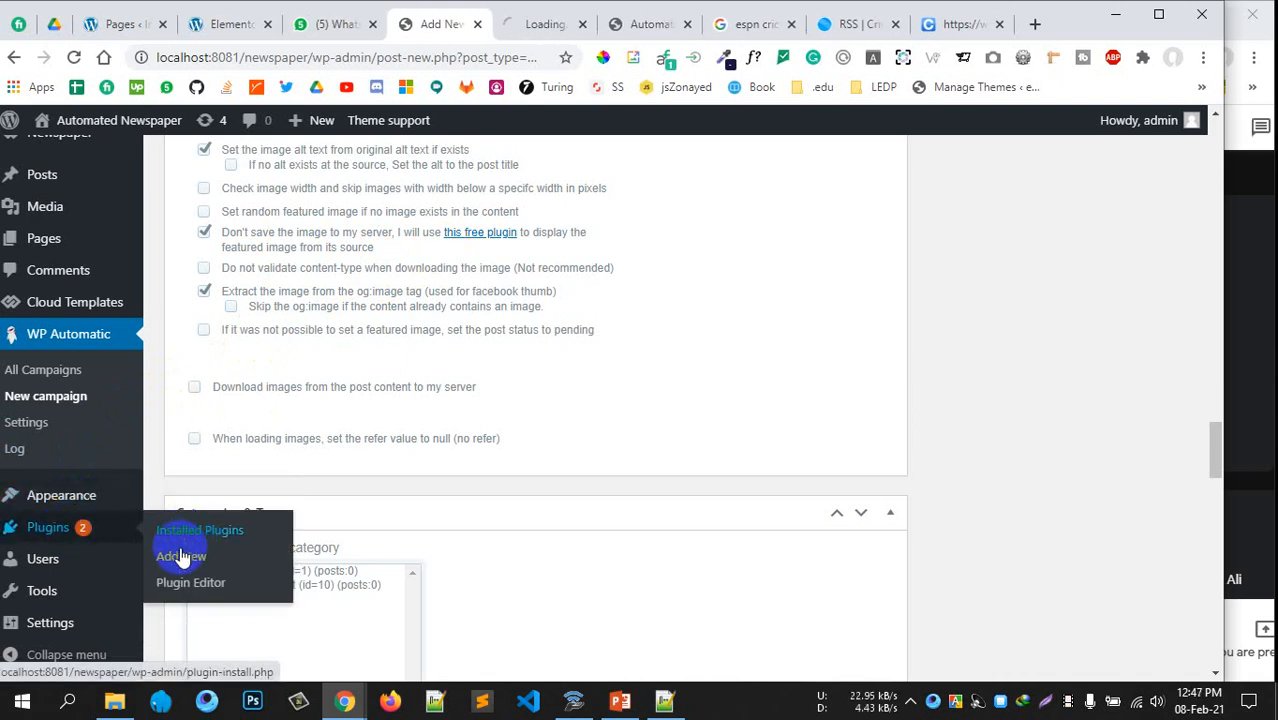
middle_click(547, 37)
mouse_move(117, 530)
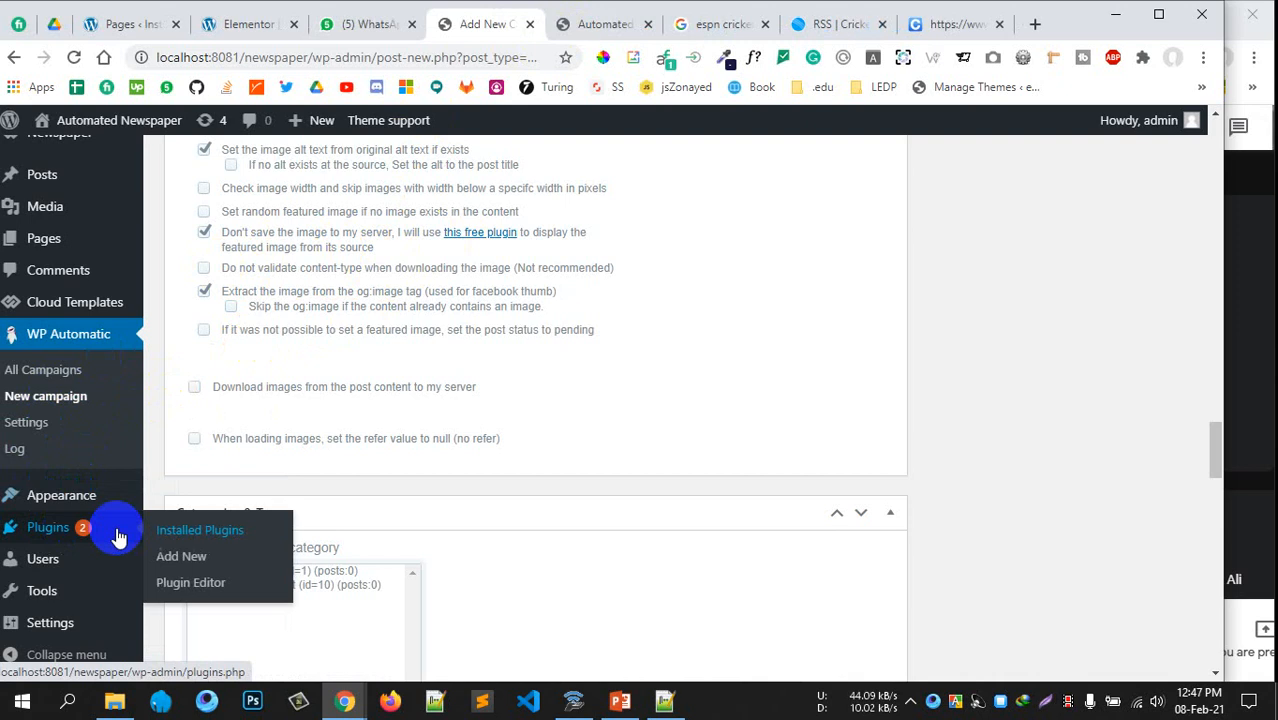
middle_click(183, 557)
click(528, 28)
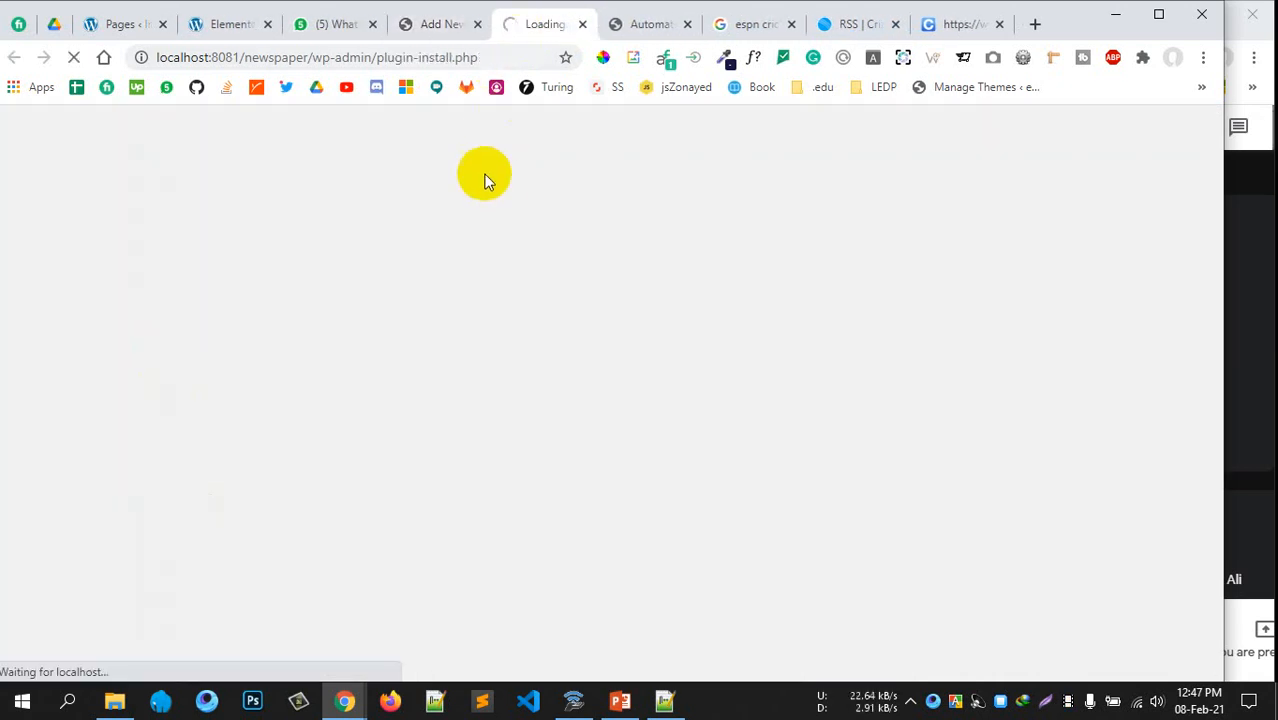
click(432, 30)
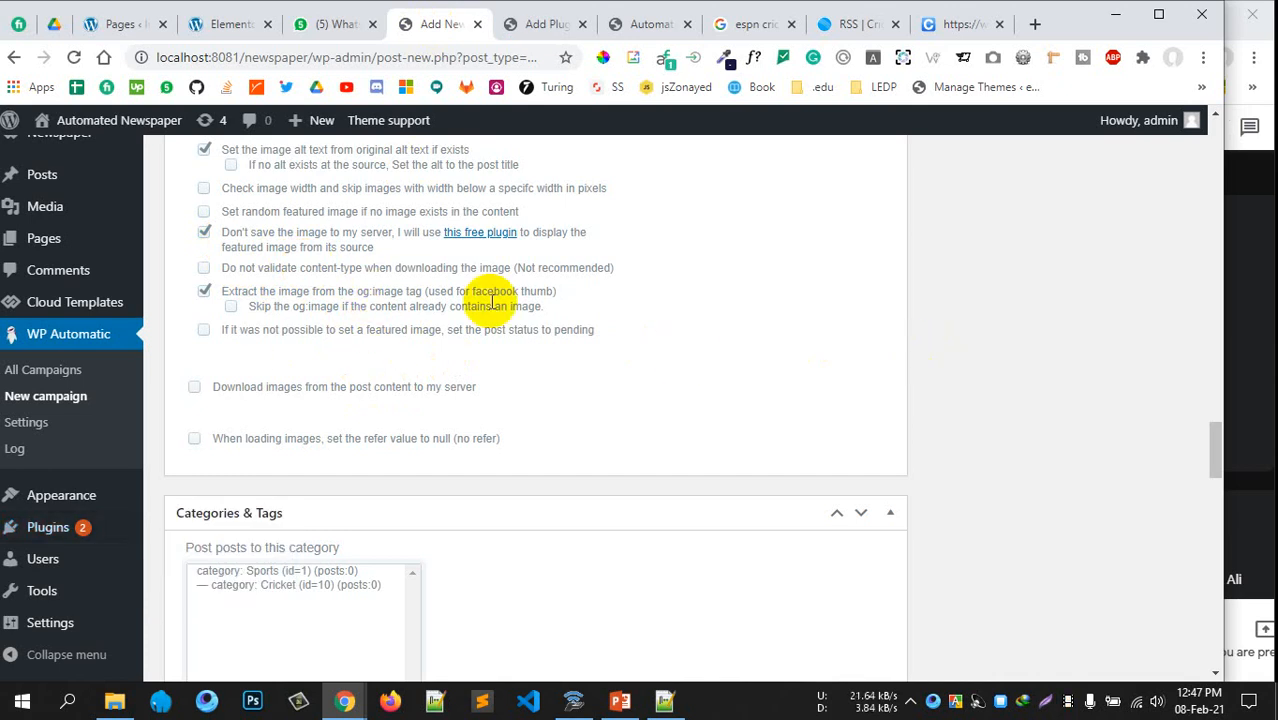
Search 'featured image from url', then install and activate the FIFU plugin
click(556, 24)
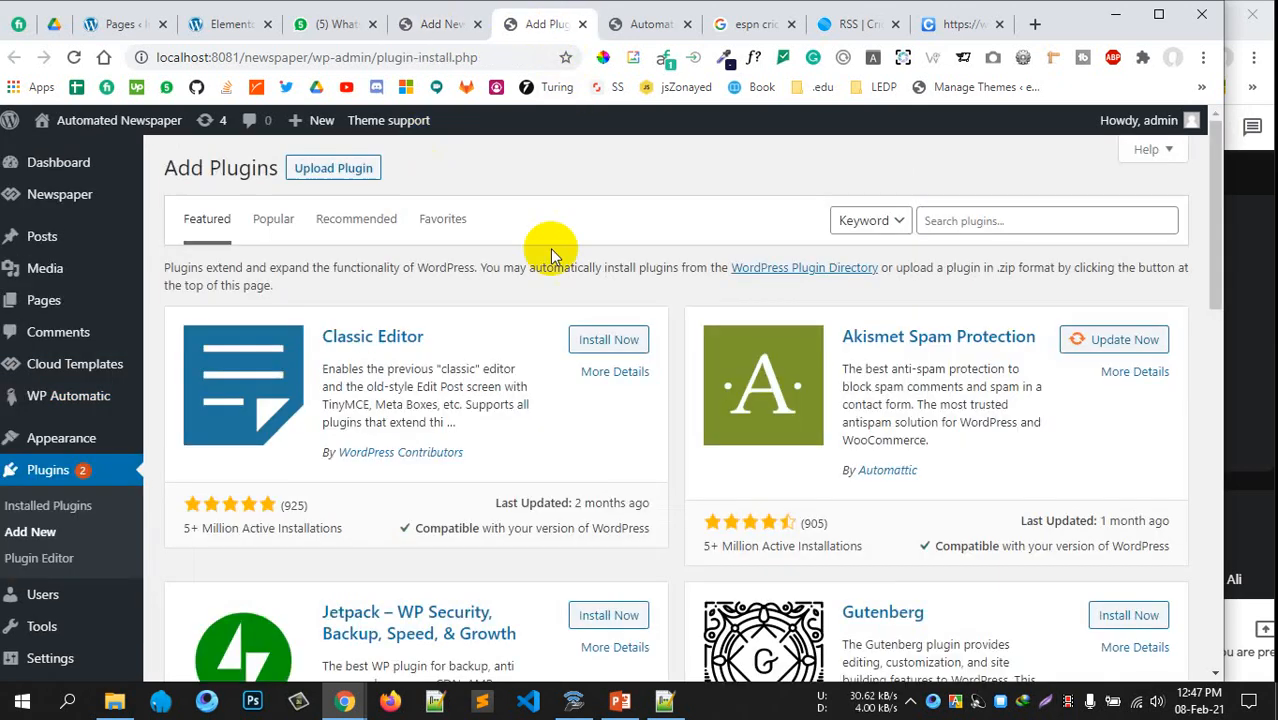
click(951, 221)
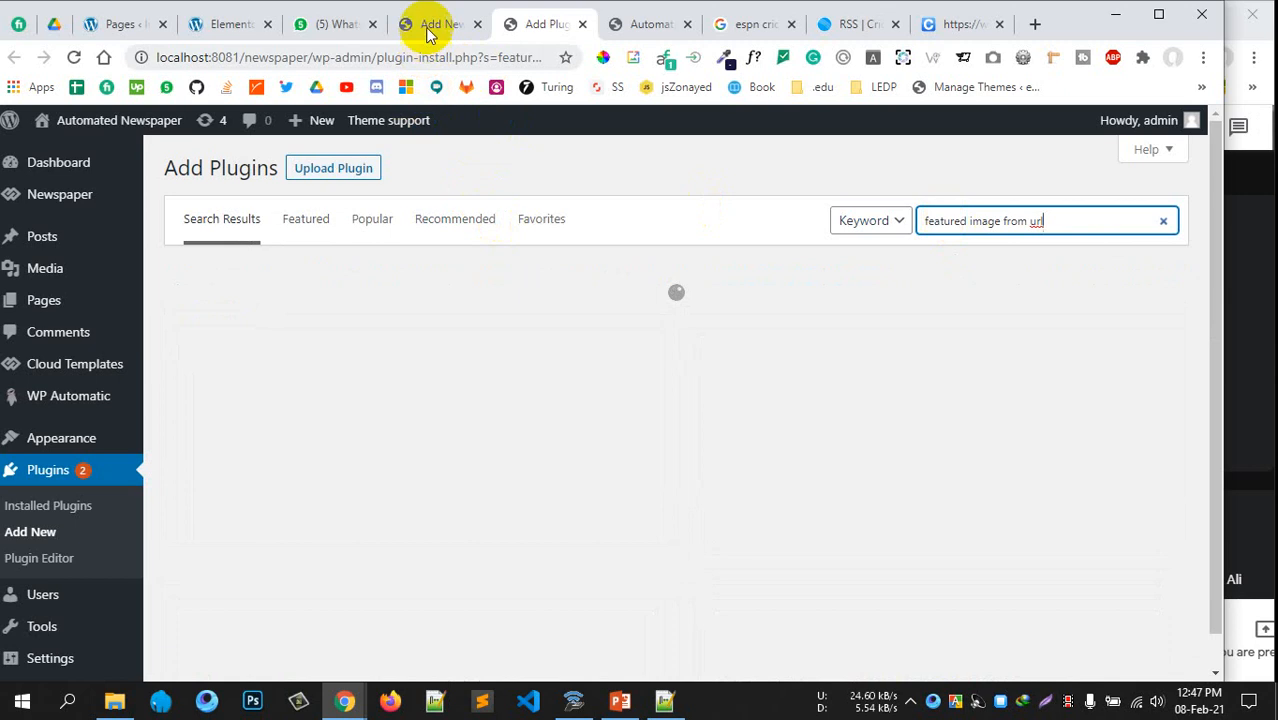
click(425, 26)
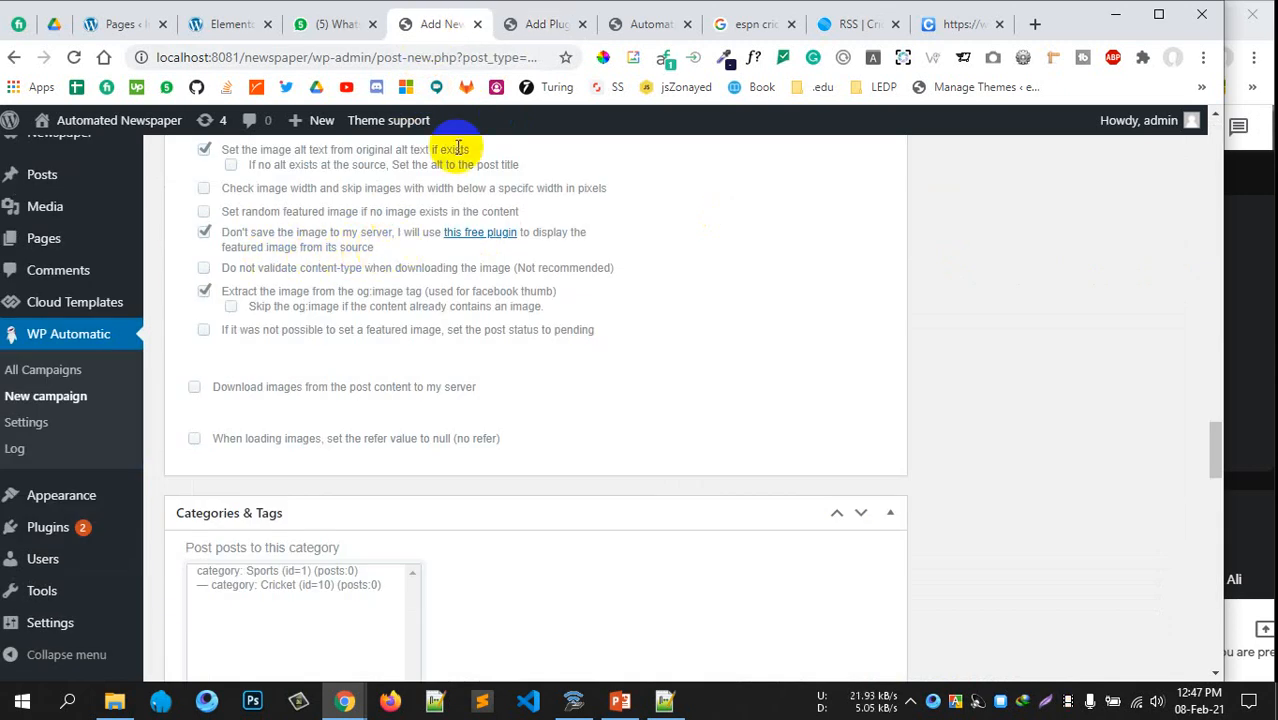
click(530, 26)
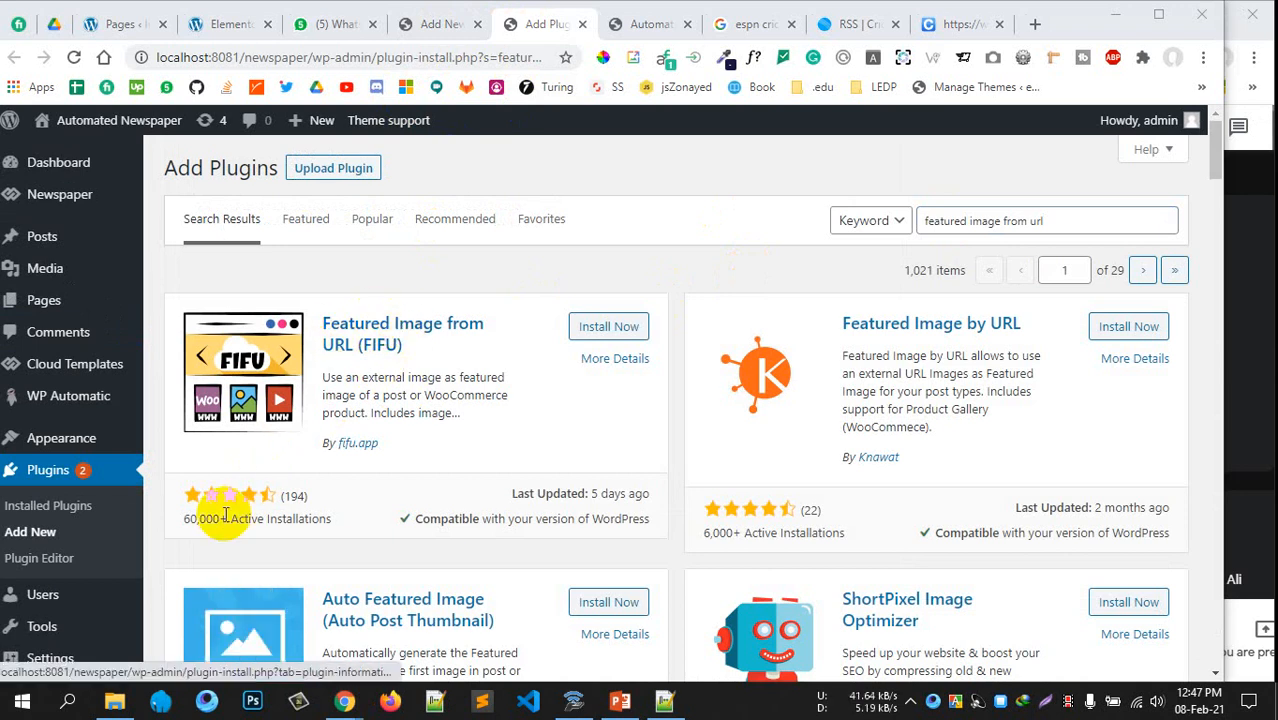
click(607, 327)
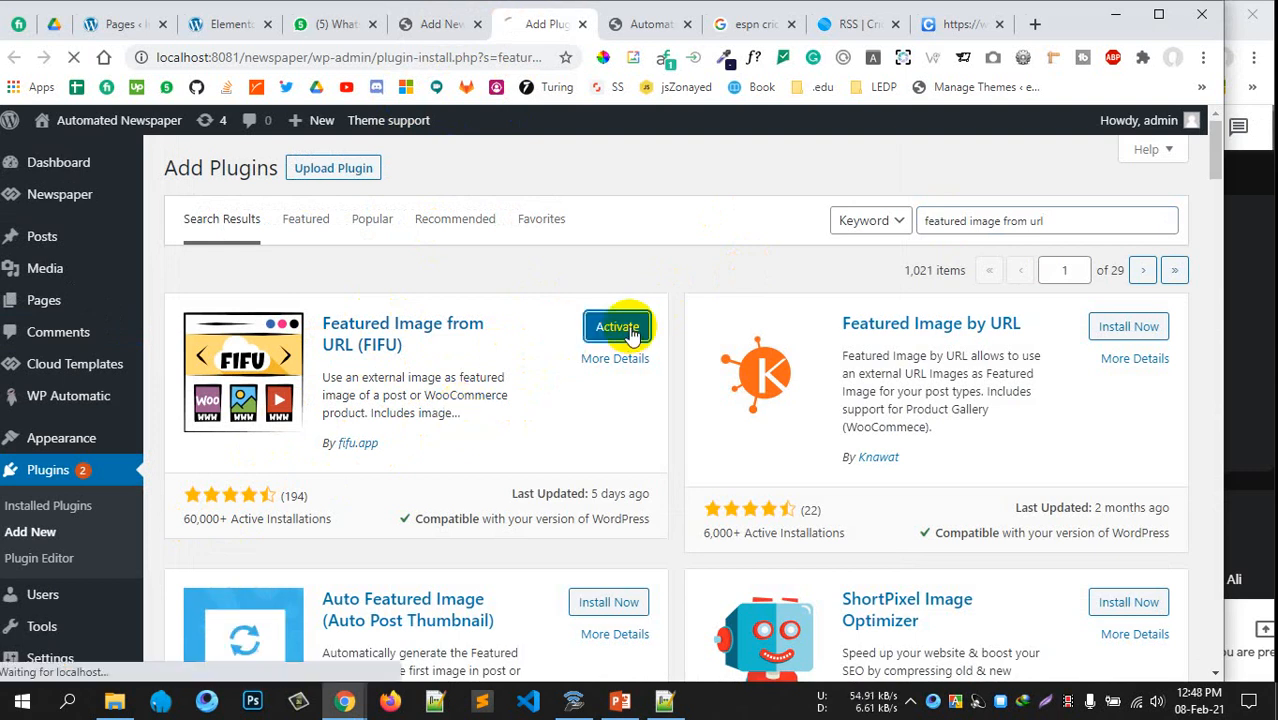
click(628, 328)
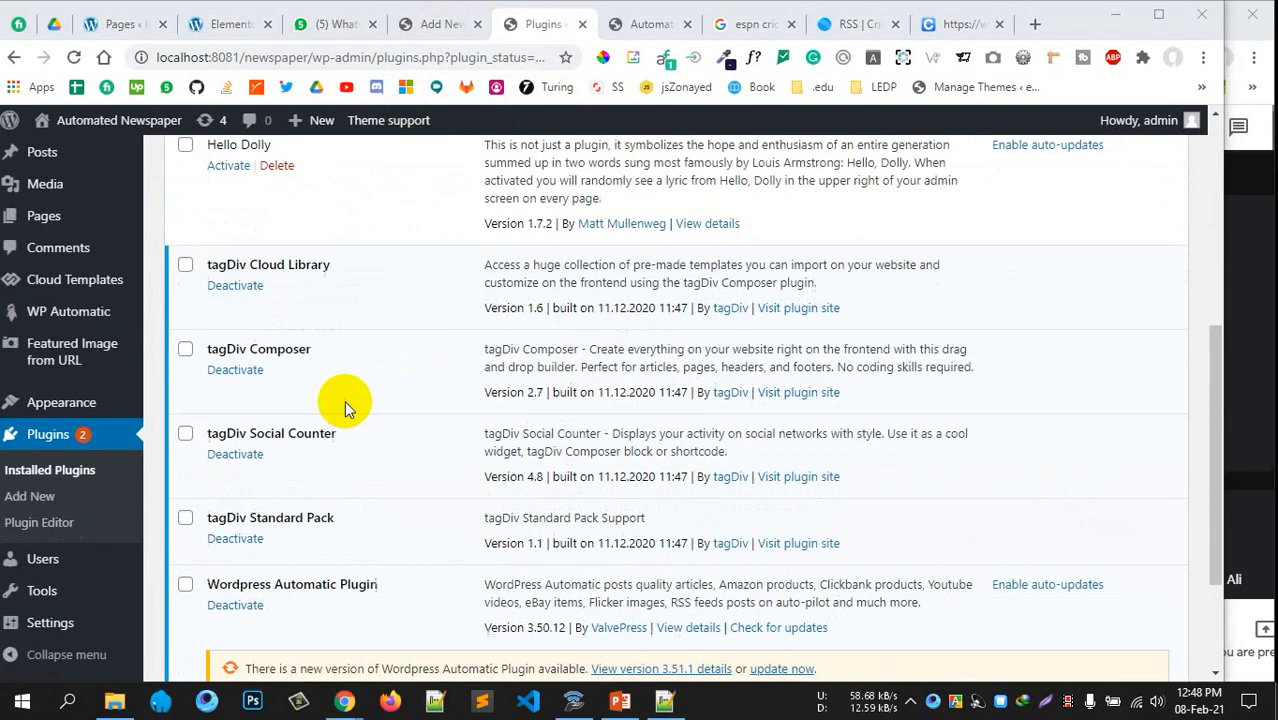
scroll(365, 262, up, 2)
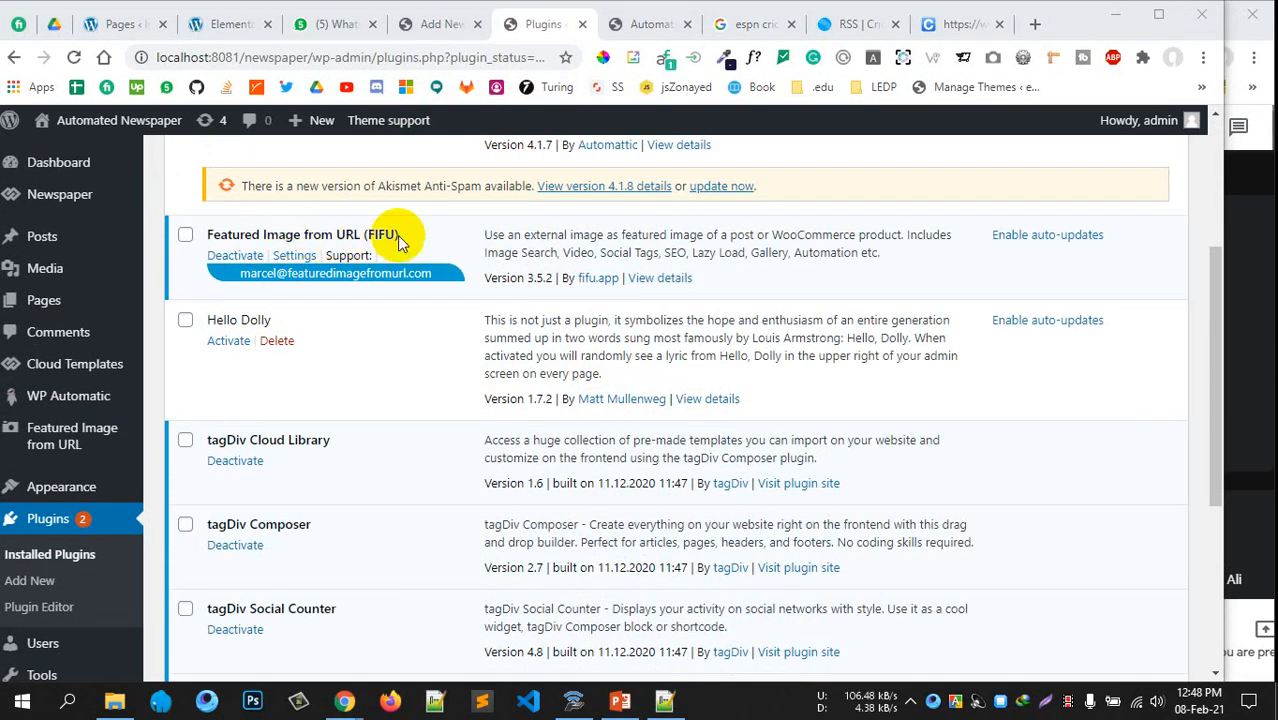
click(430, 23)
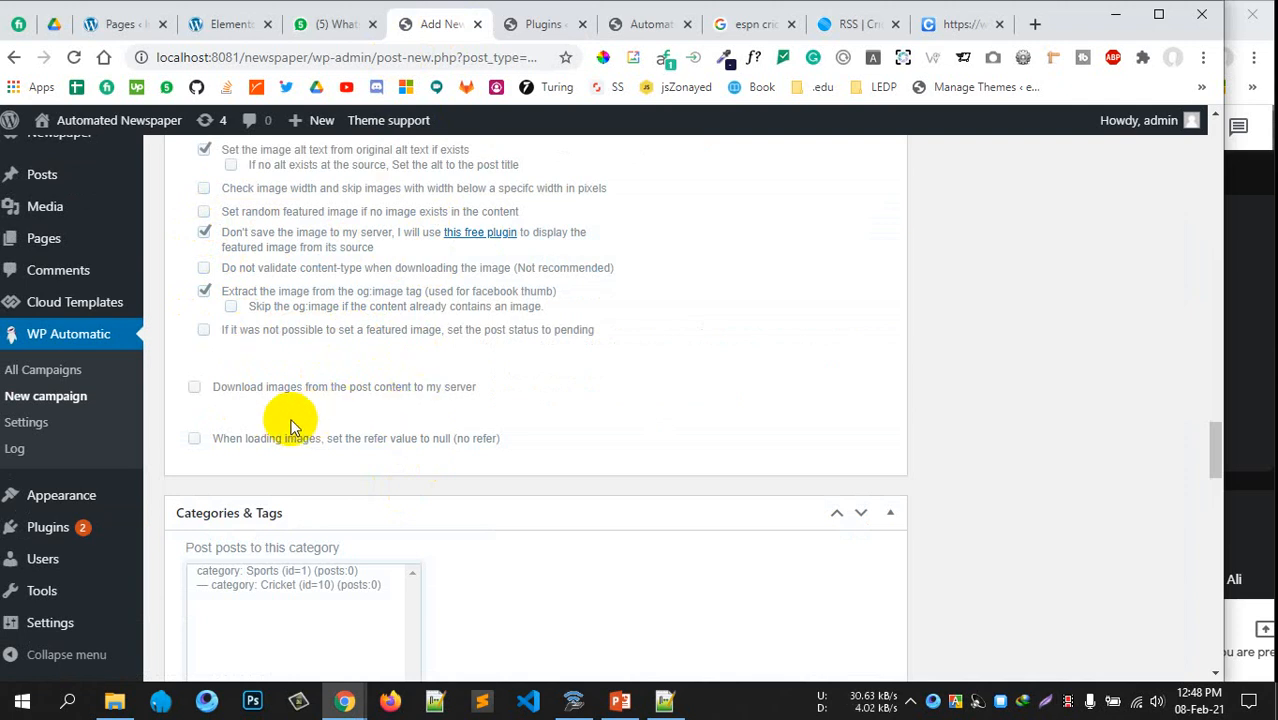
Select 'category: Cricket' under Categories & Tags for the campaign's posts
scroll(448, 402, down, 2)
scroll(456, 402, up, 3)
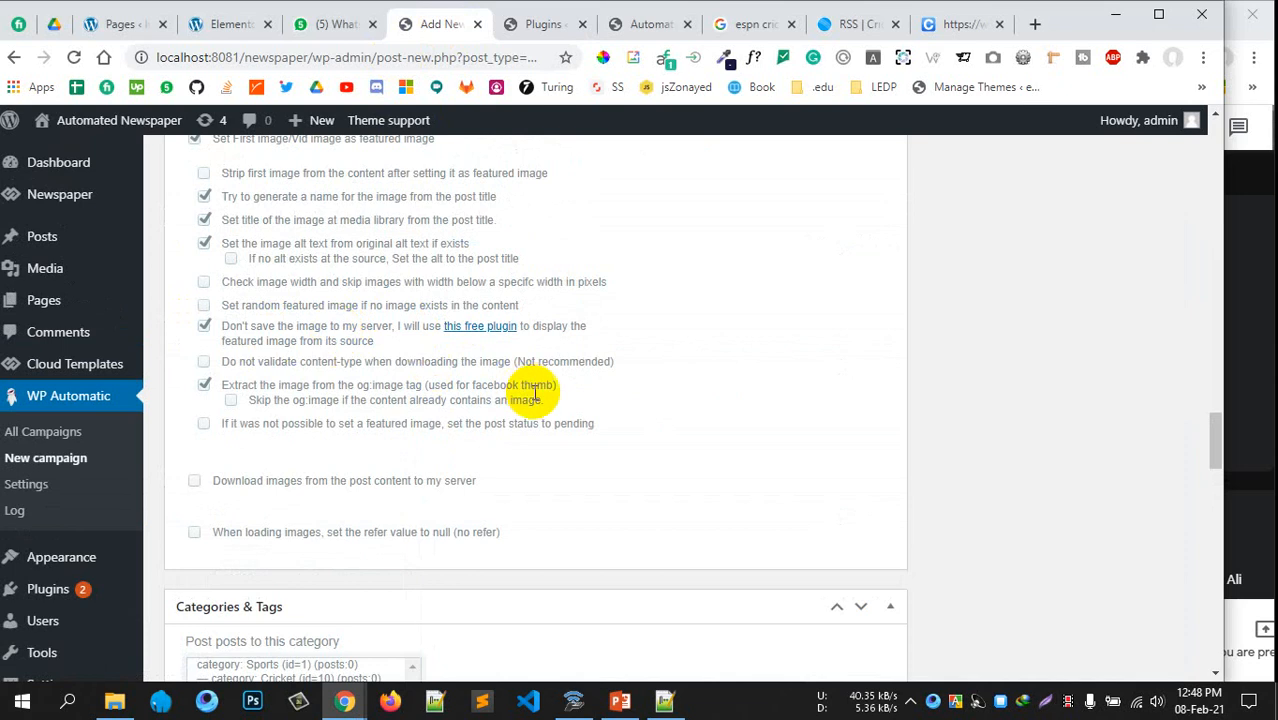
scroll(511, 411, down, 2)
scroll(520, 436, down, 1)
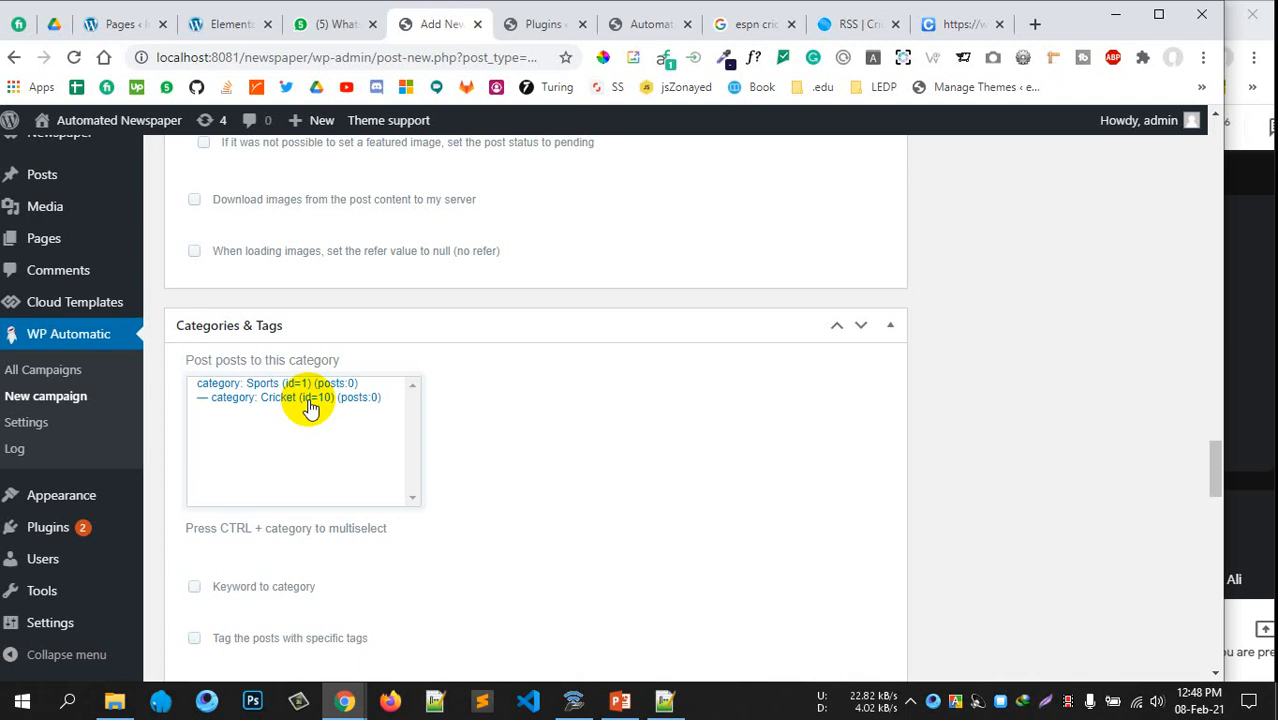
scroll(296, 342, up, 5)
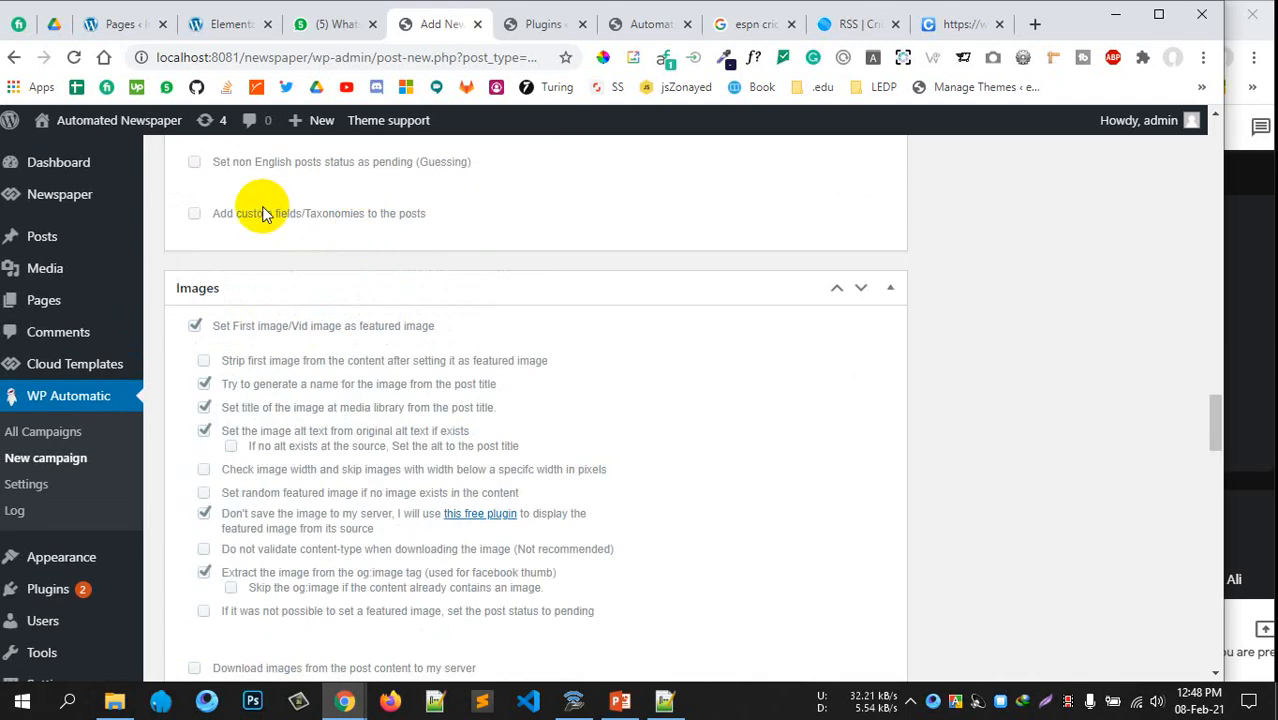
scroll(290, 240, down, 5)
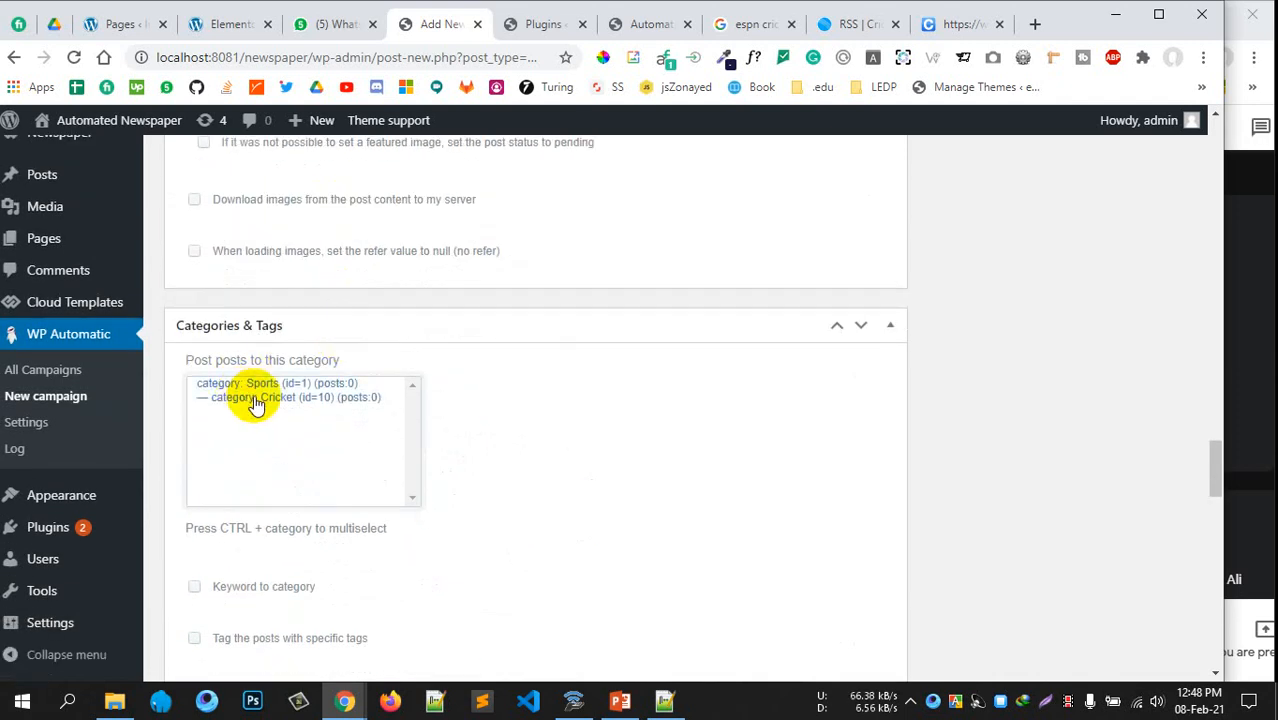
click(287, 397)
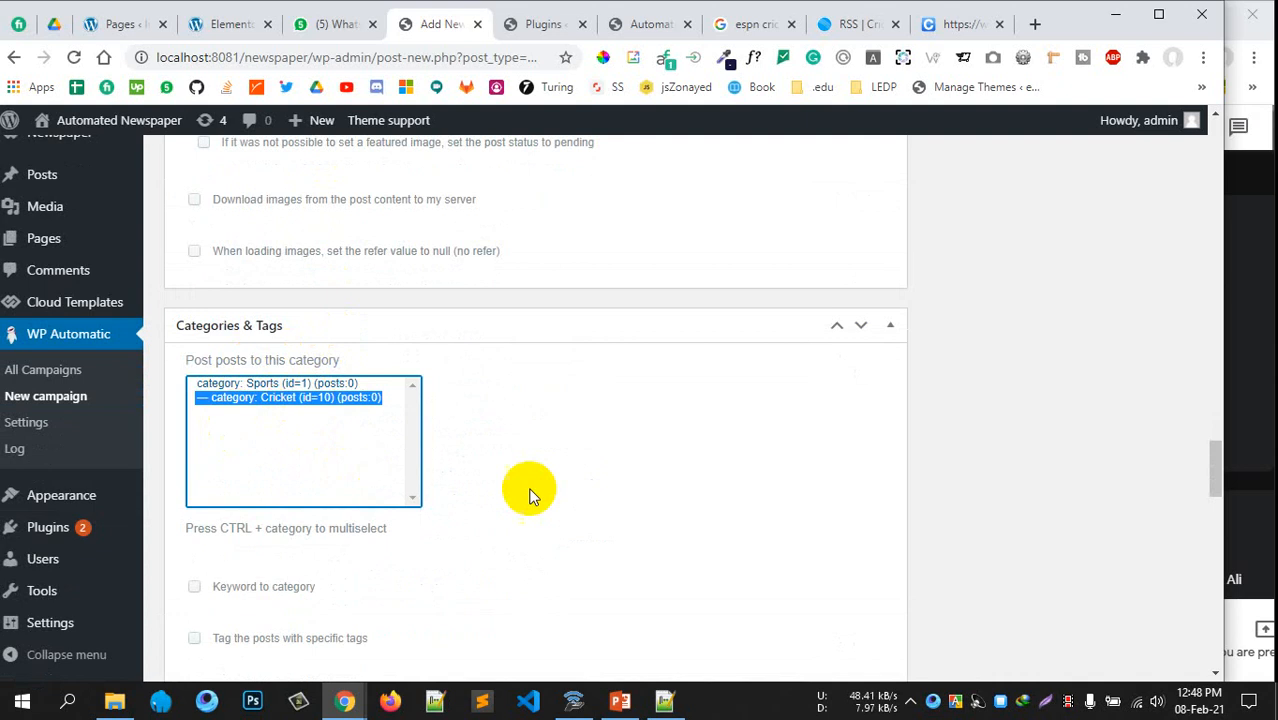
scroll(533, 491, down, 3)
scroll(480, 450, up, 2)
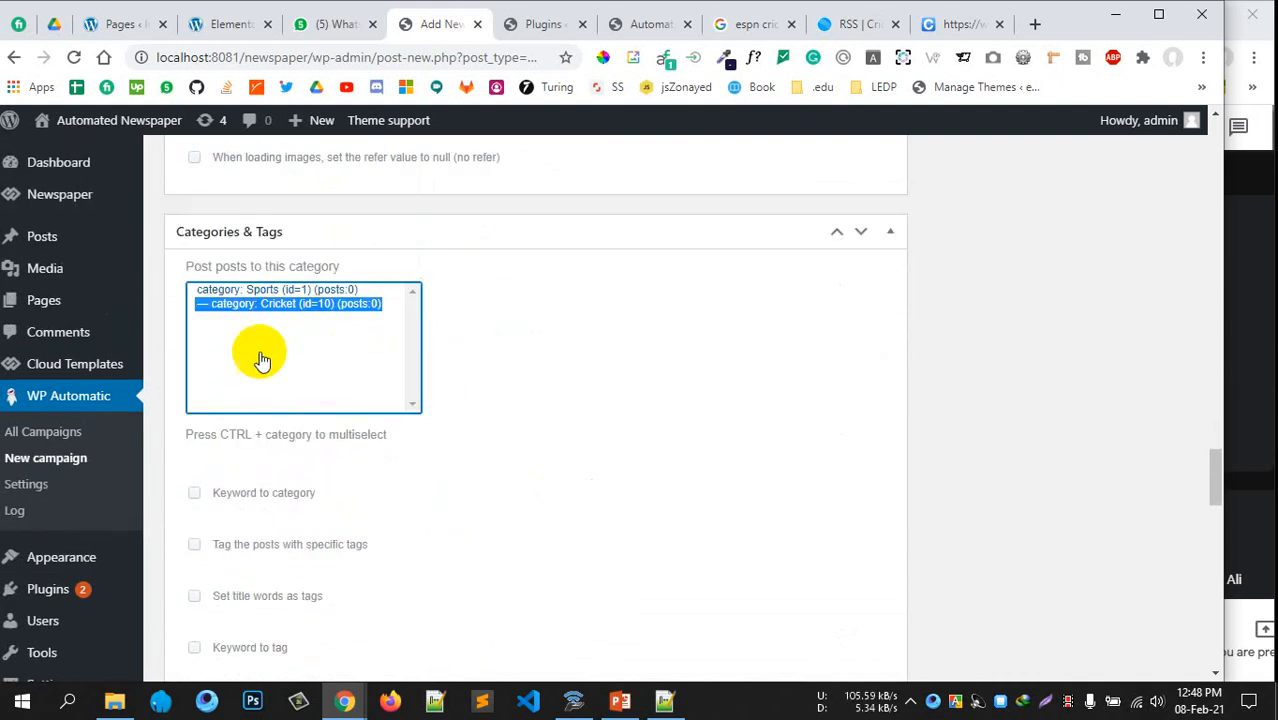
scroll(599, 408, down, 6)
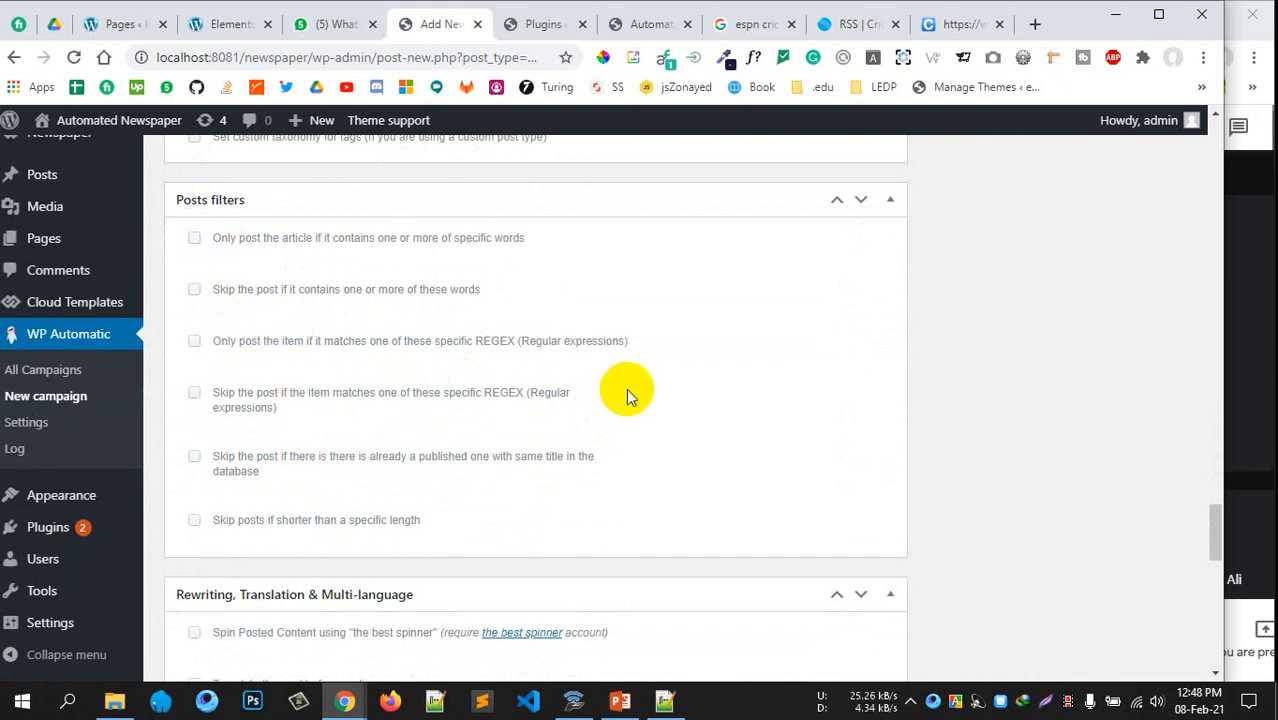
Tick 'Add Canonical Tag with the original post link' in the Links box
scroll(626, 389, down, 3)
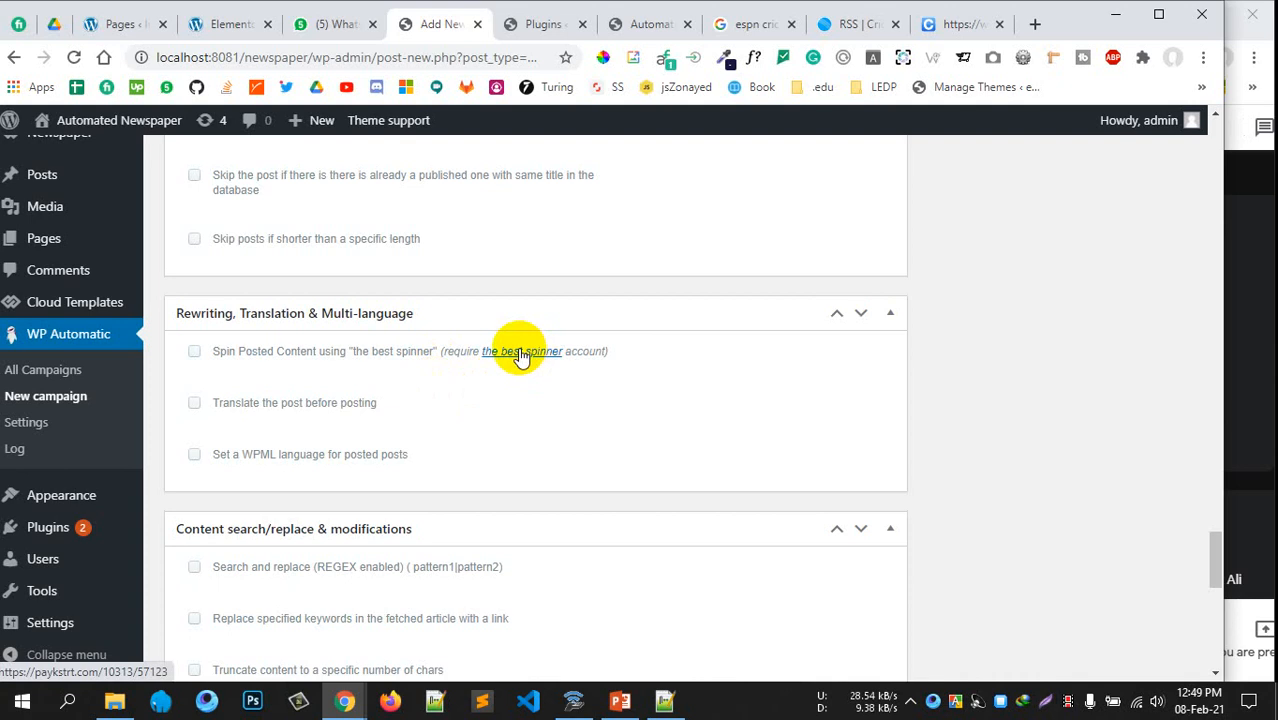
scroll(783, 435, down, 5)
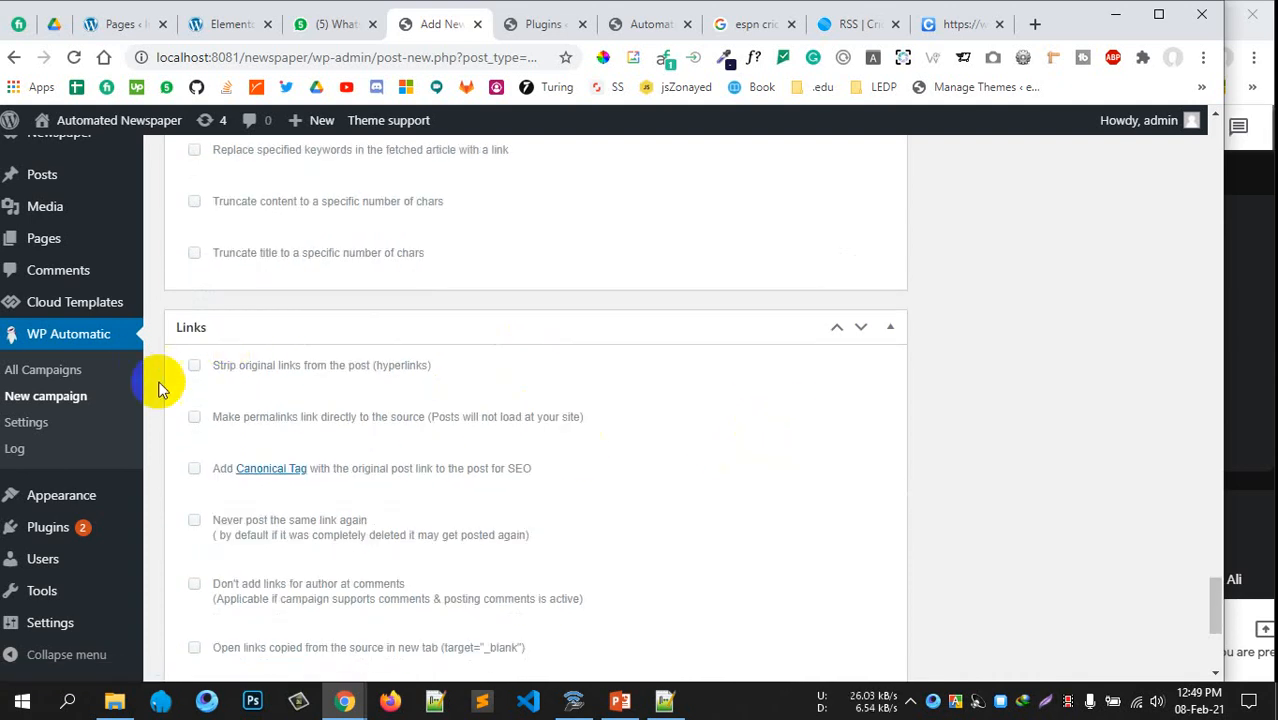
scroll(342, 408, down, 1)
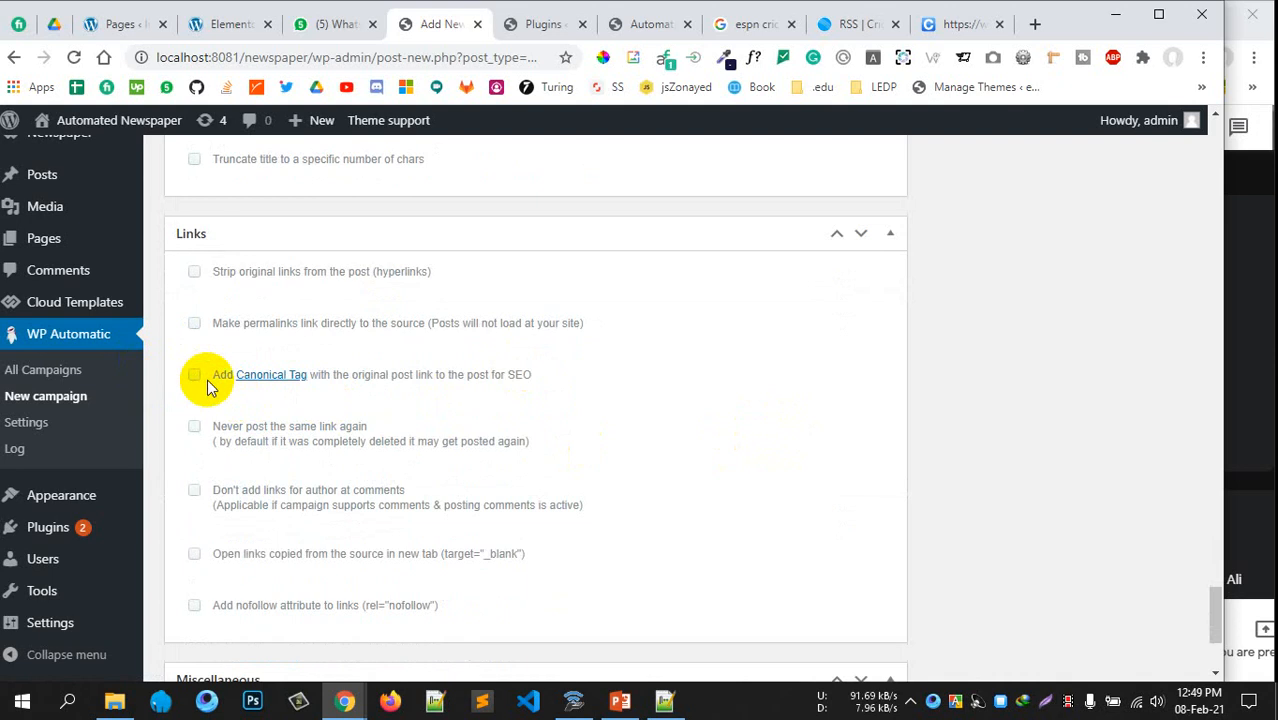
scroll(311, 361, down, 1)
scroll(314, 365, up, 1)
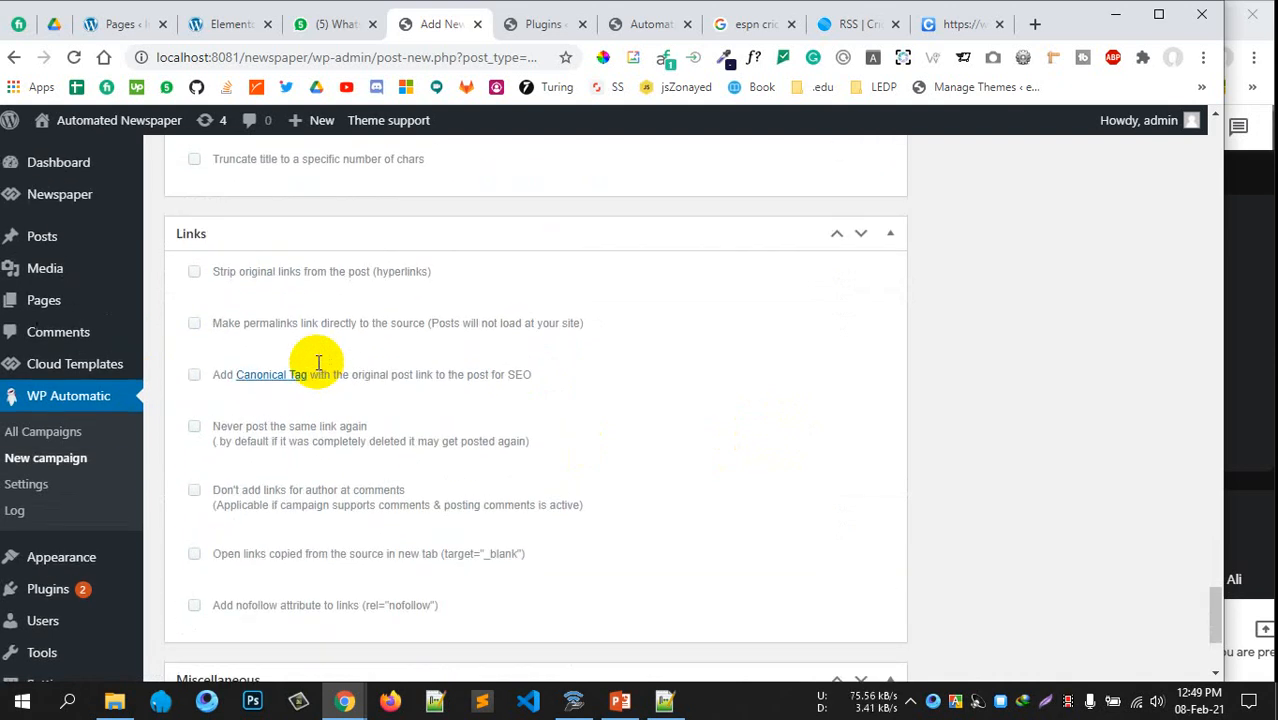
click(195, 375)
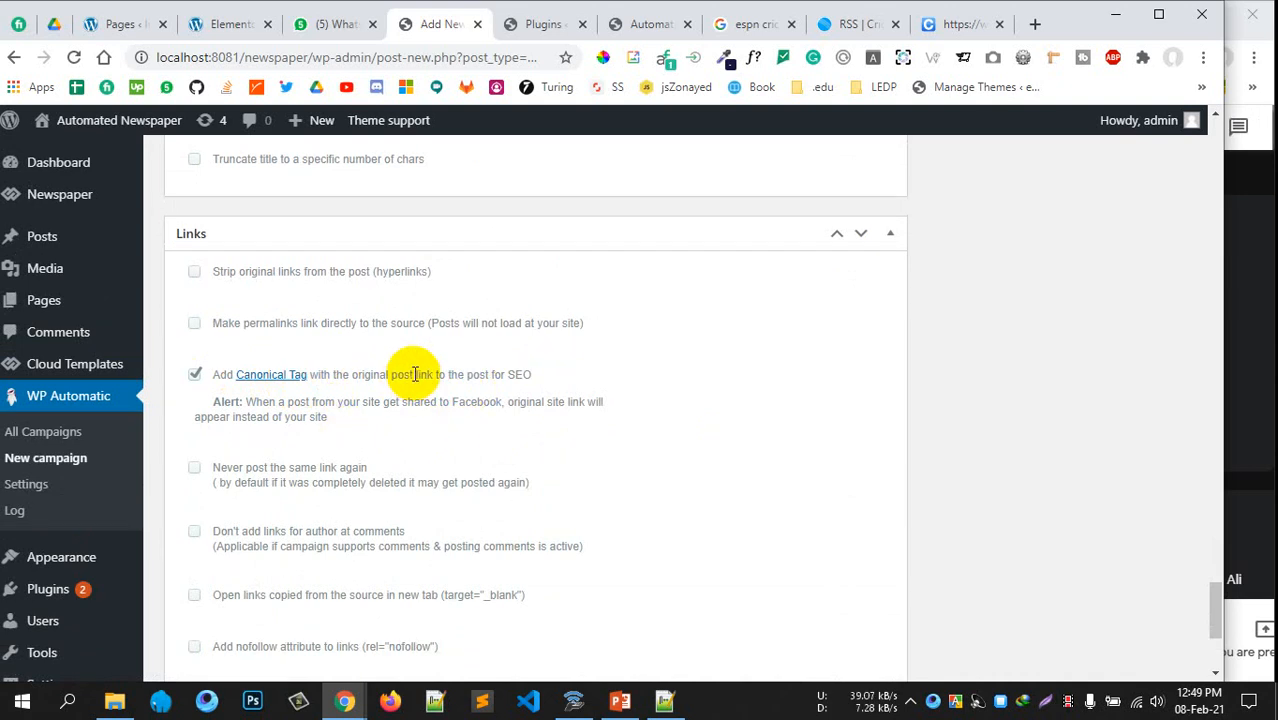
drag(447, 375, 480, 376)
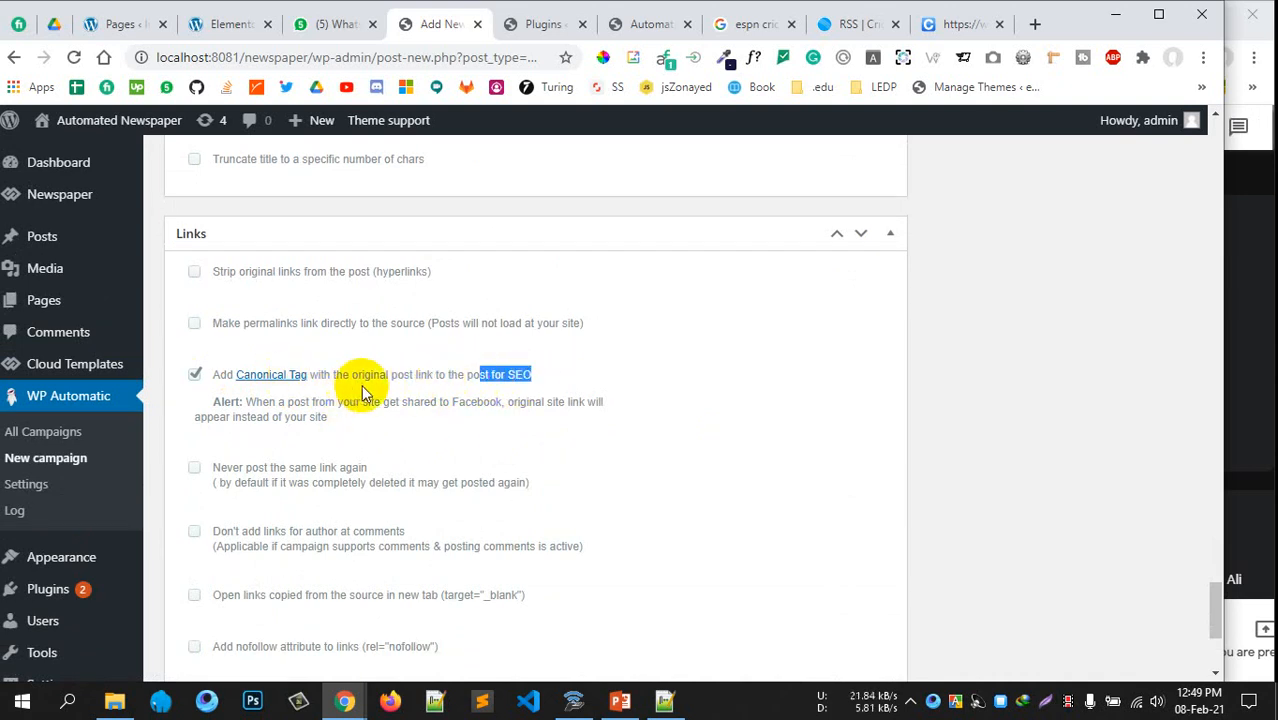
scroll(418, 404, down, 2)
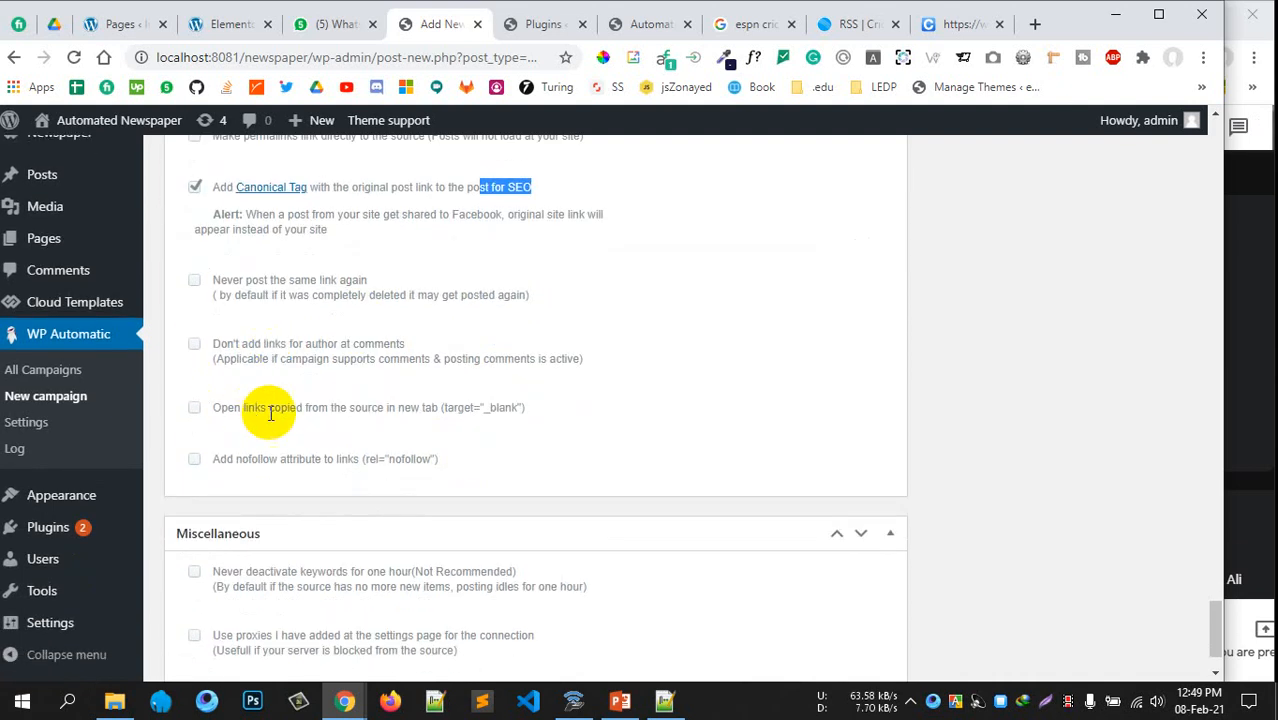
scroll(500, 485, down, 1)
scroll(700, 475, up, 7)
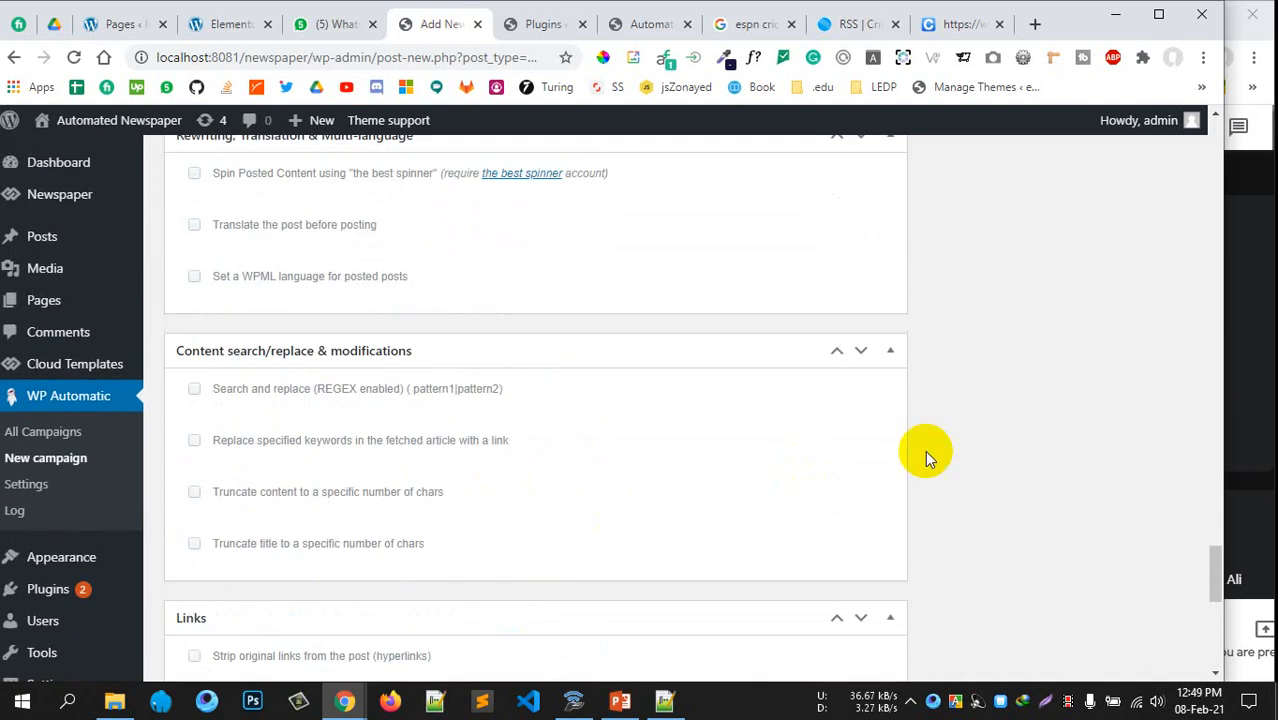
scroll(930, 440, up, 15)
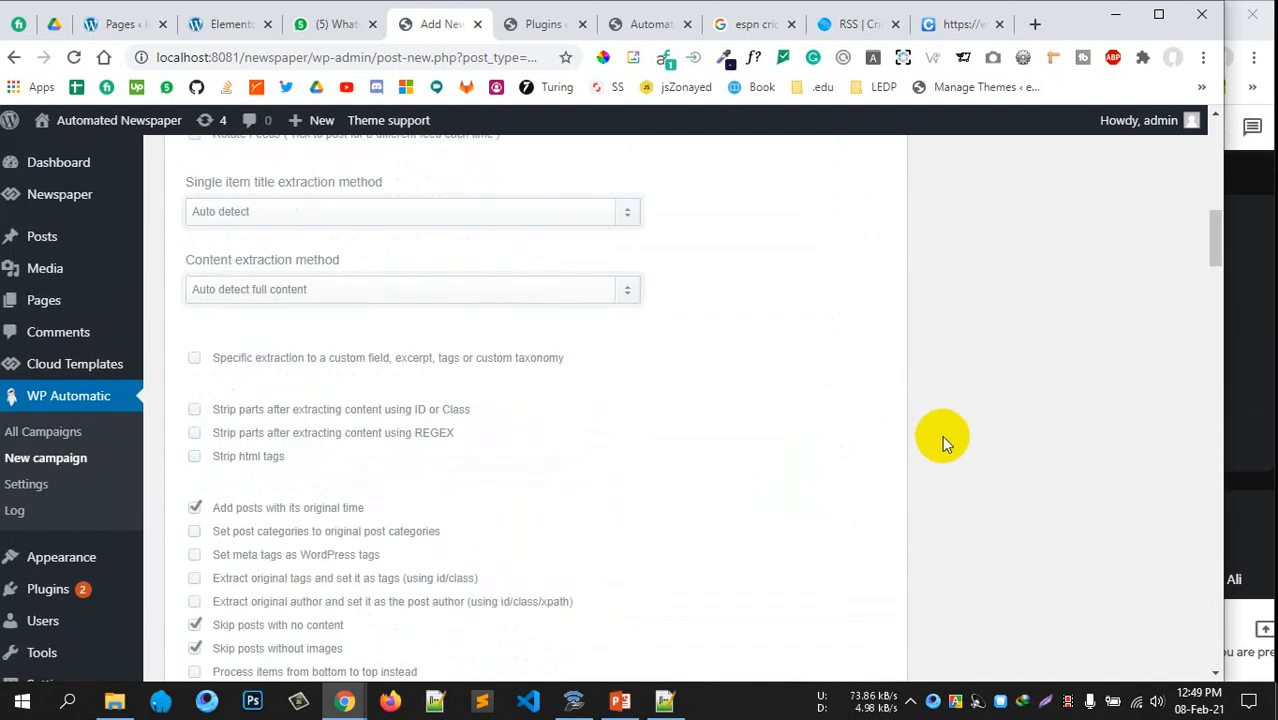
scroll(942, 435, up, 15)
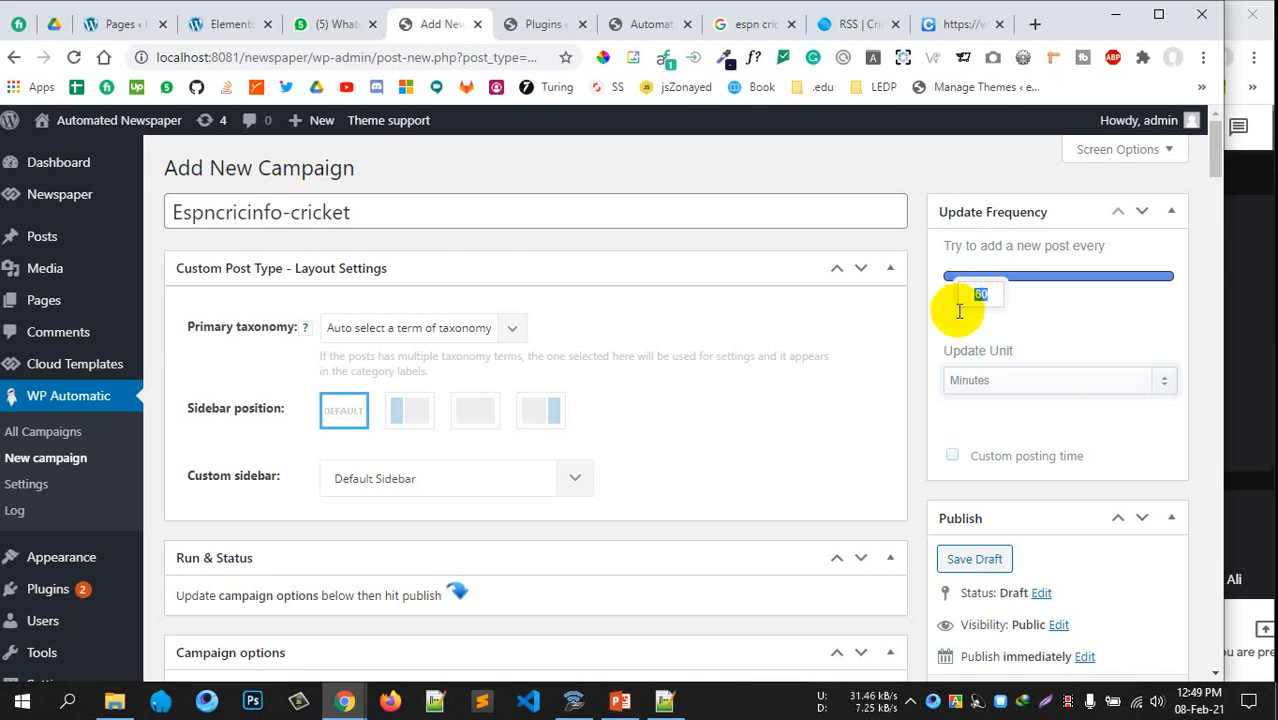
Set the update frequency to a new post every 5 minutes
click(970, 380)
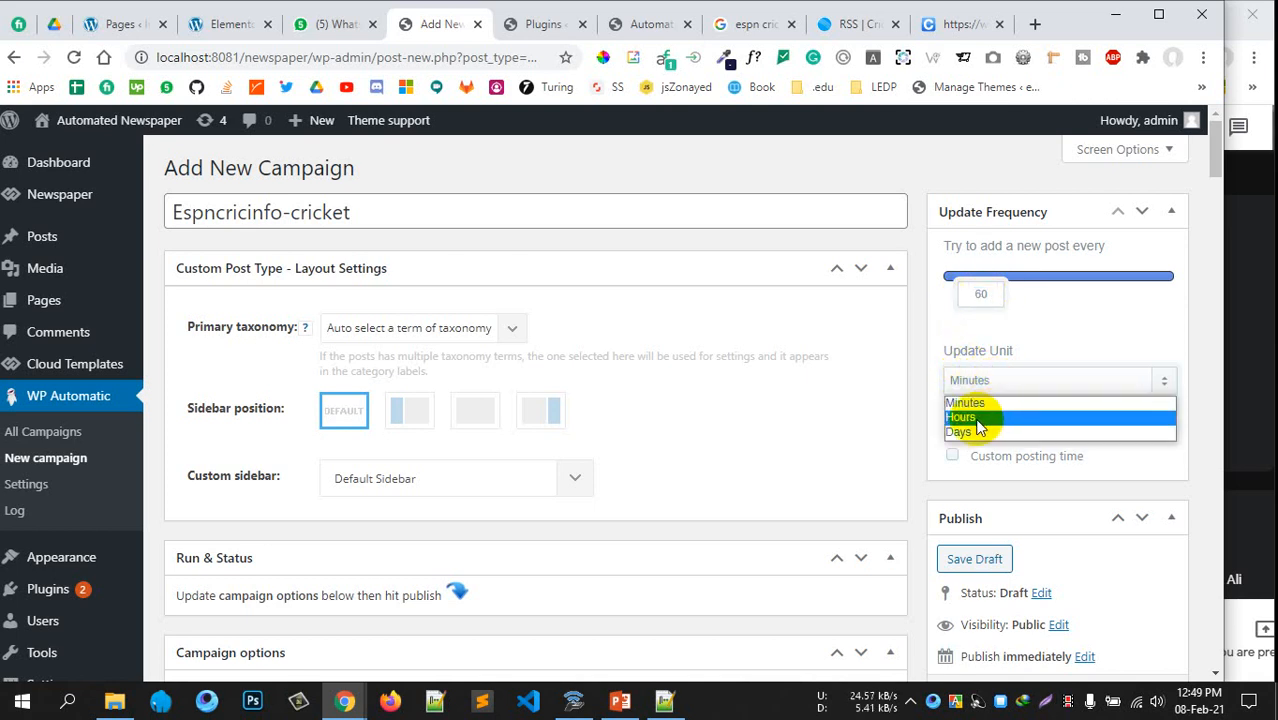
click(1002, 300)
drag(1002, 300, 938, 302)
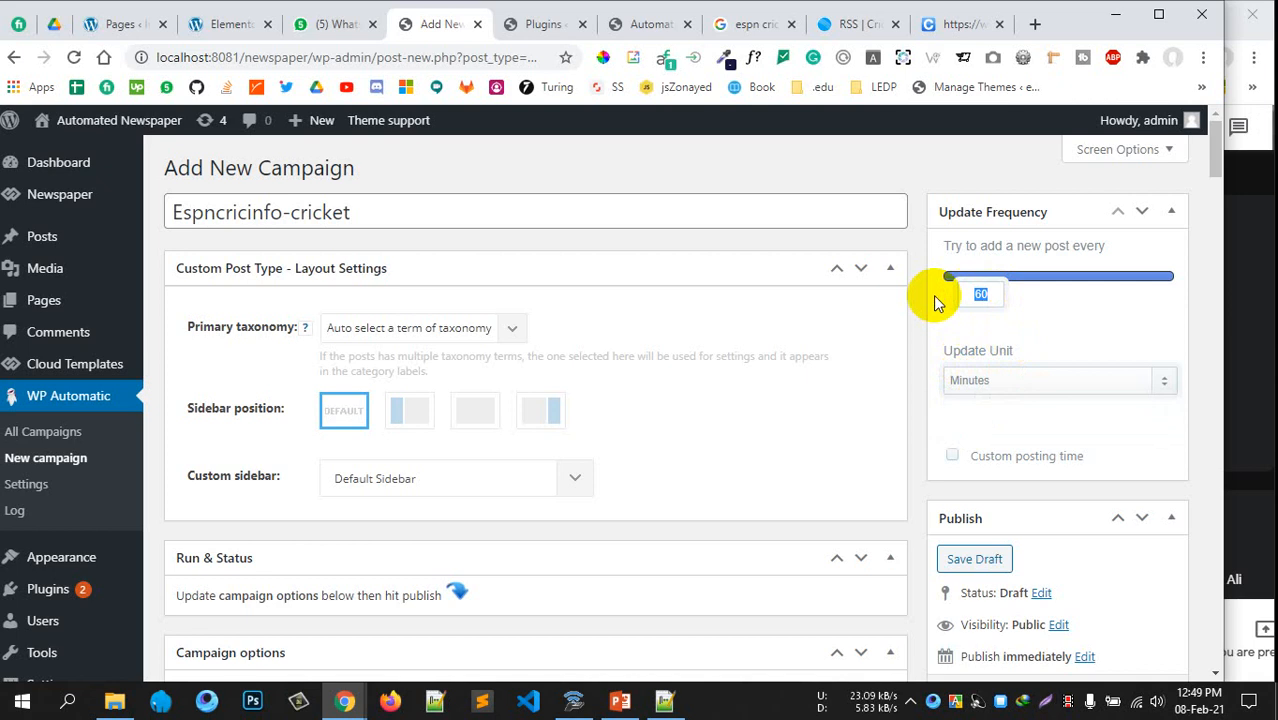
text(5)
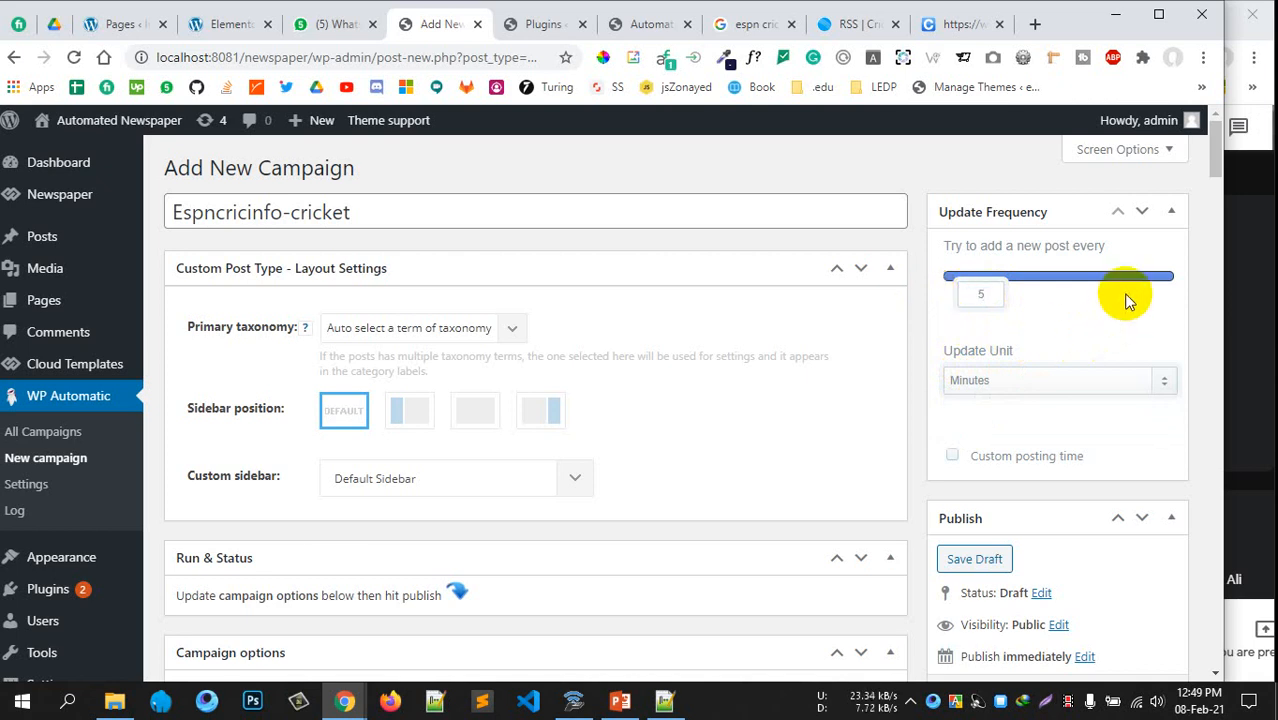
click(1015, 214)
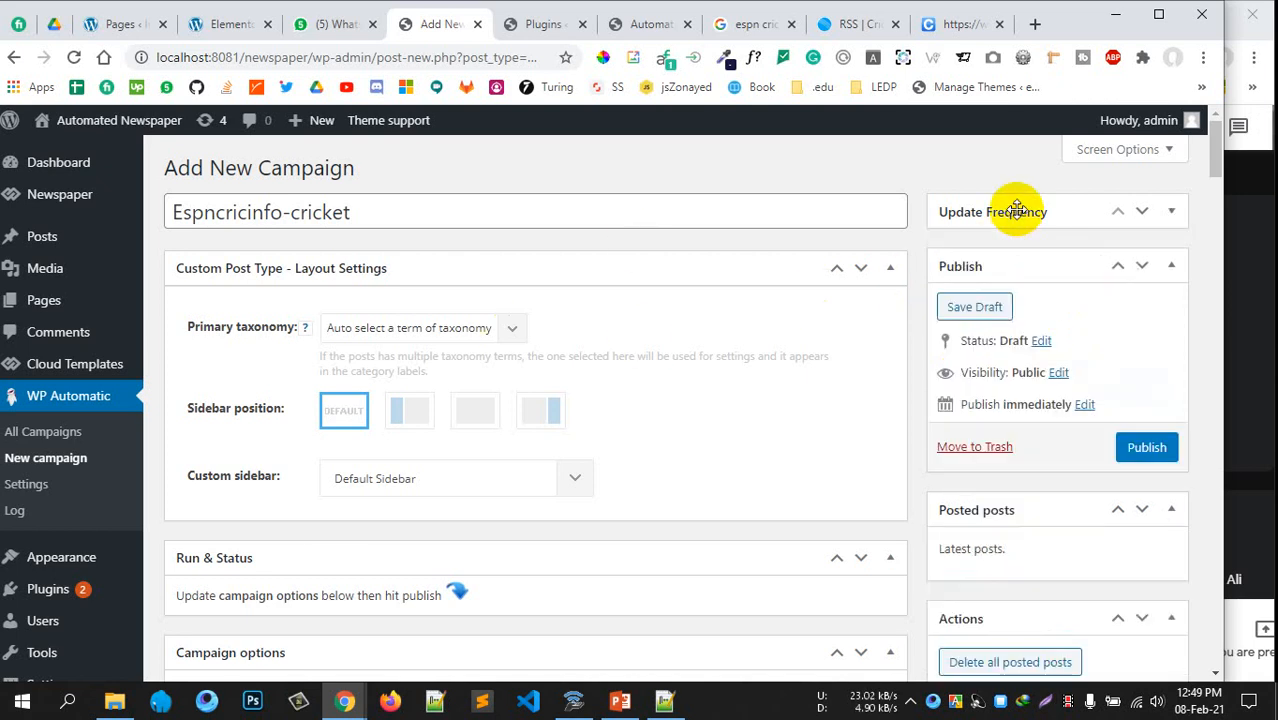
click(1015, 211)
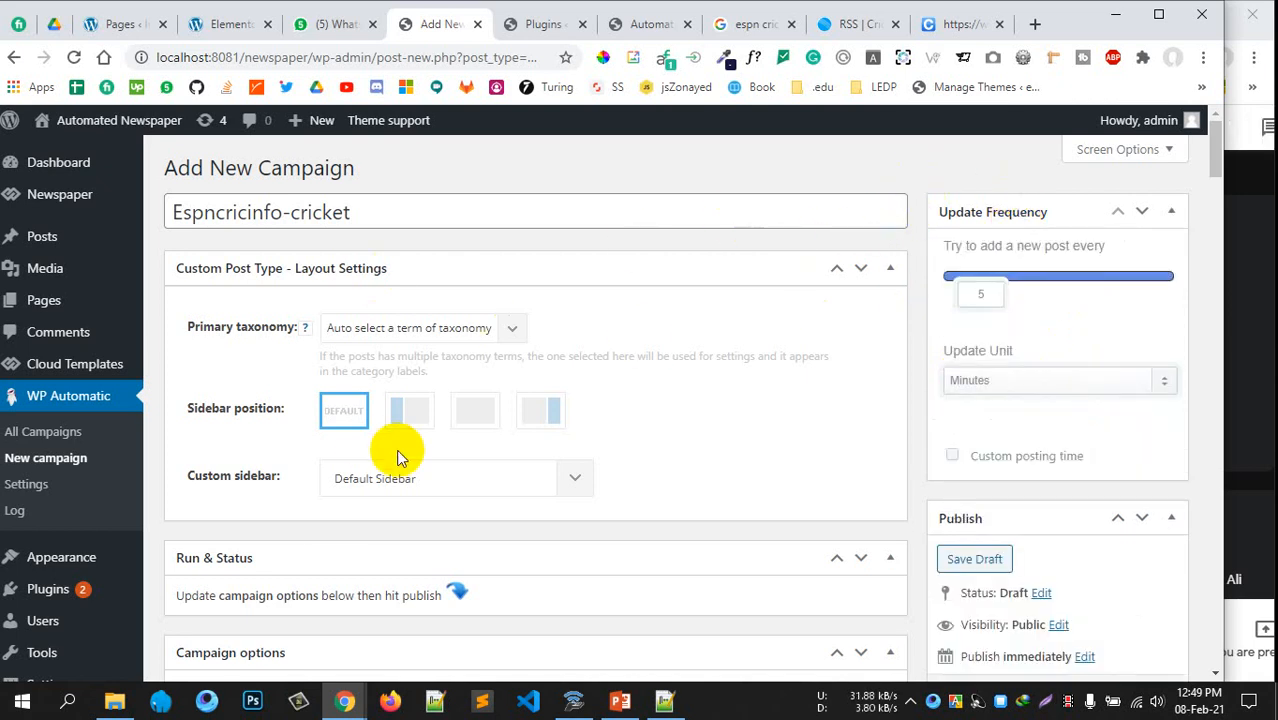
Publish the Espncricinfo-cricket campaign
scroll(365, 490, down, 2)
scroll(315, 542, down, 2)
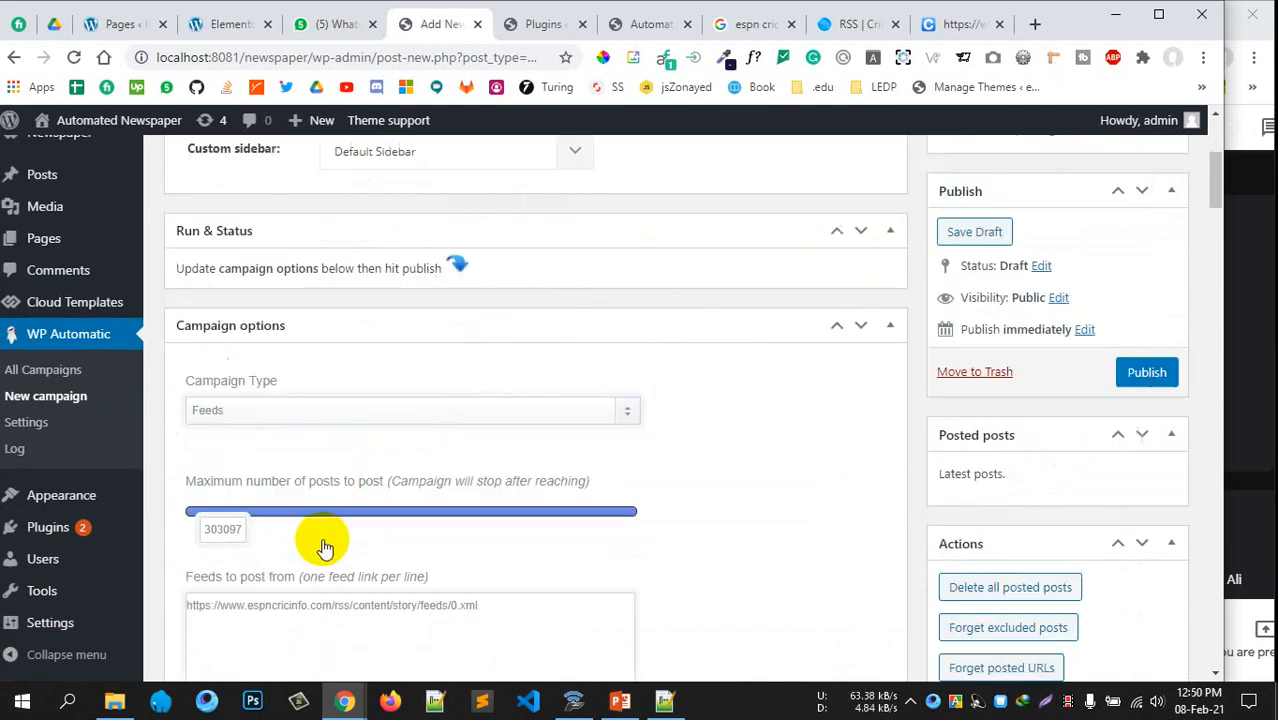
scroll(960, 345, up, 4)
scroll(1060, 400, down, 3)
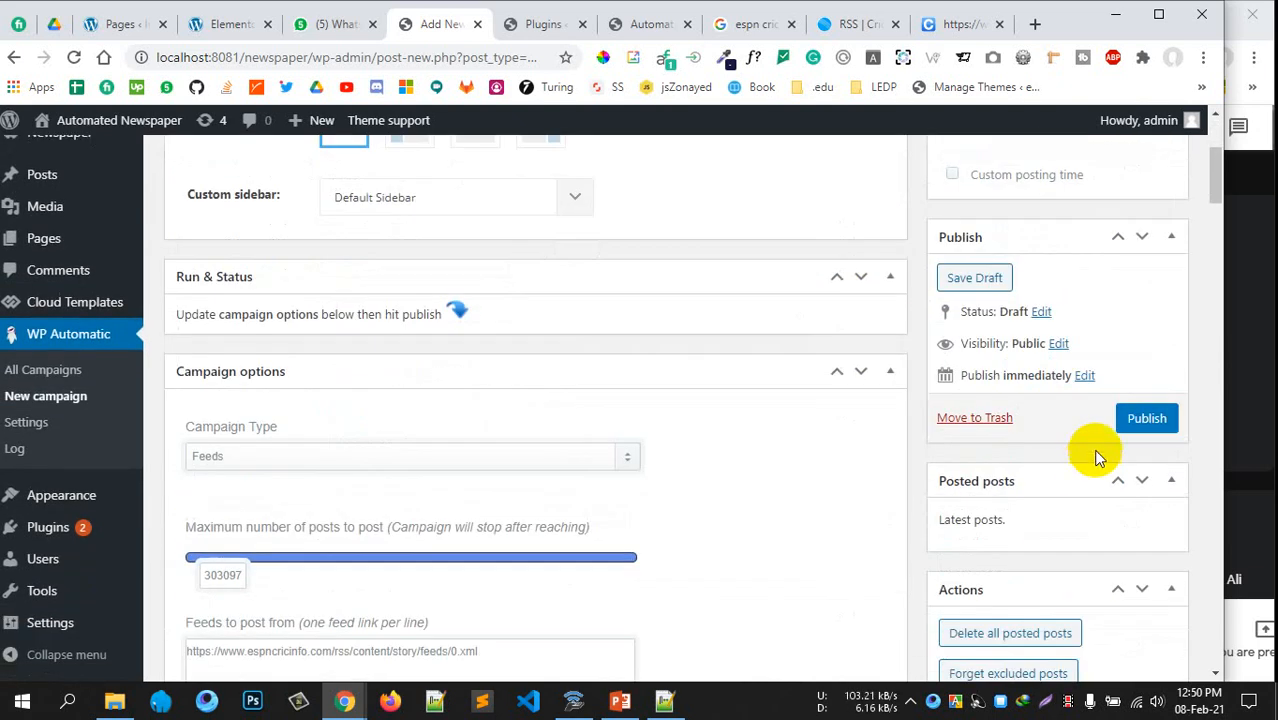
scroll(1010, 400, up, 3)
scroll(1020, 350, down, 2)
scroll(1004, 360, up, 1)
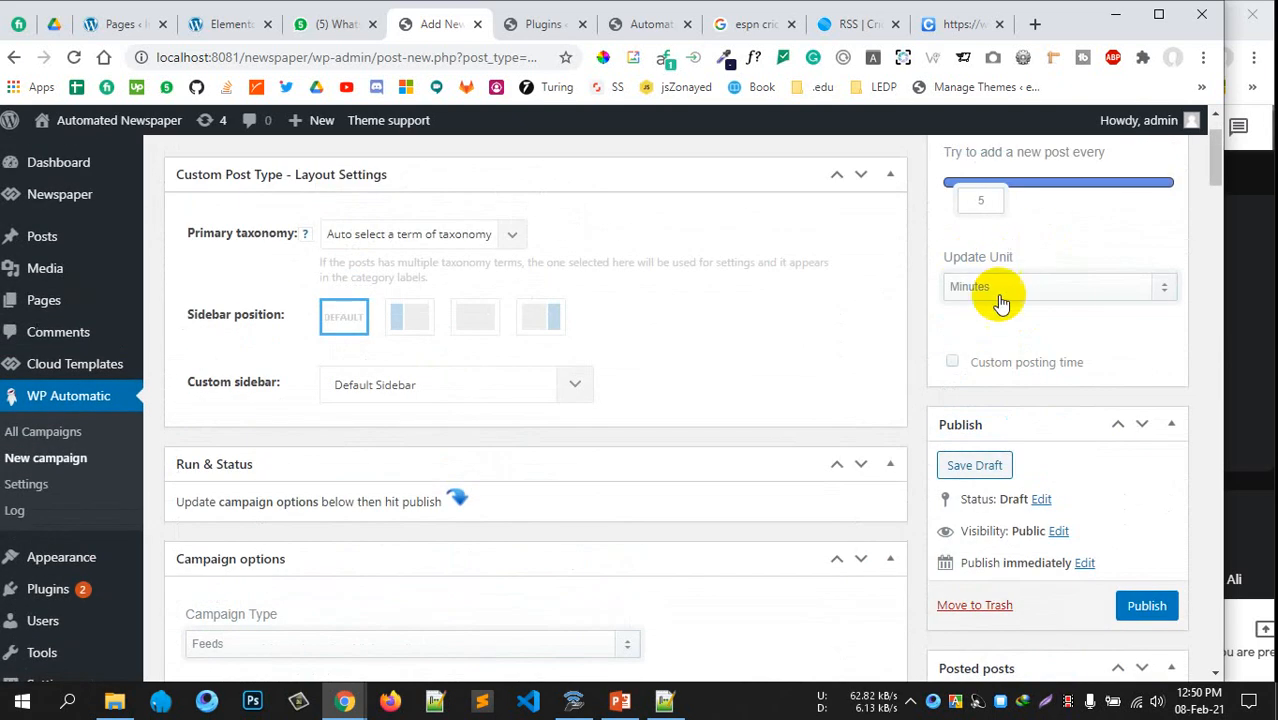
scroll(1028, 385, down, 3)
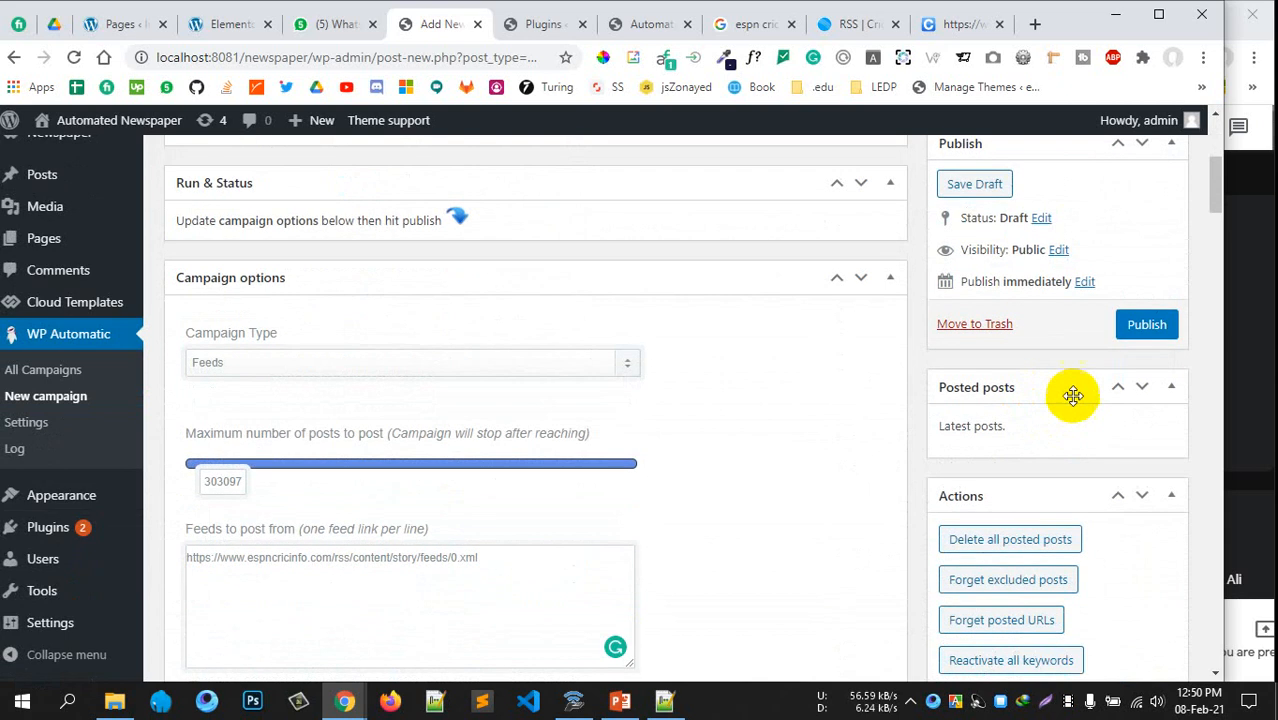
click(1146, 328)
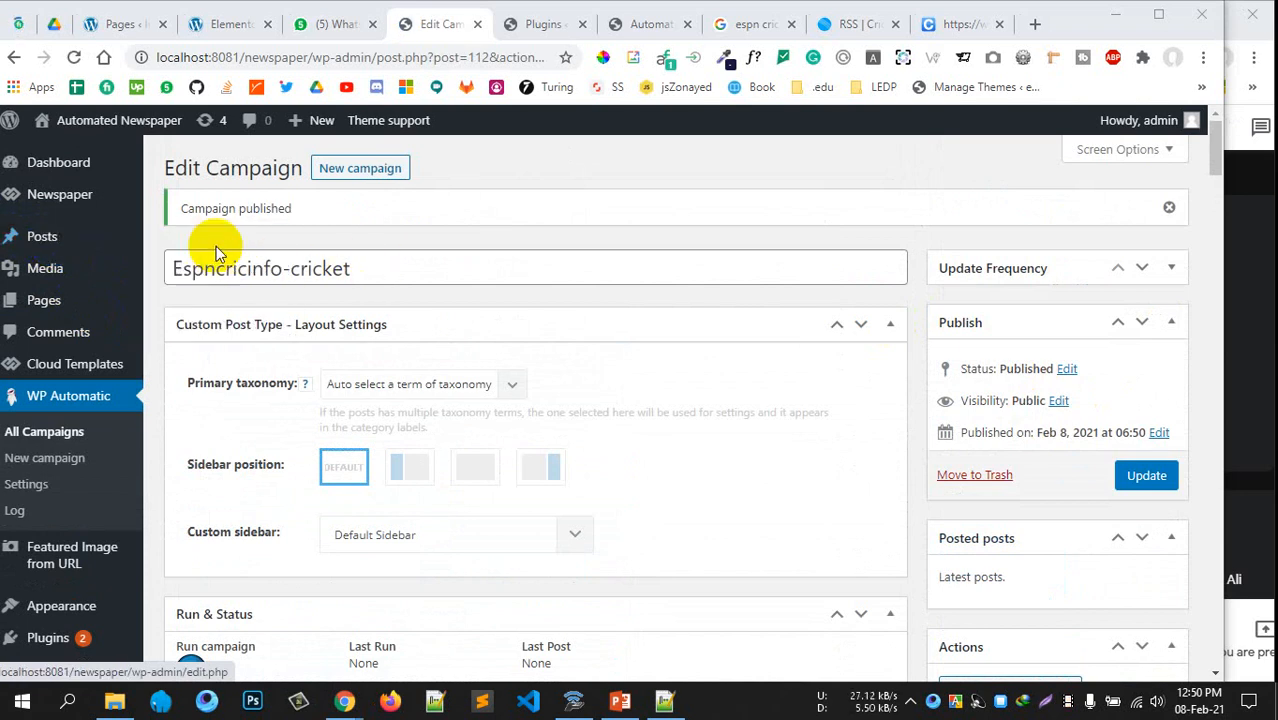
Open All Posts in a new tab and run the campaign to import posts now
middle_click(185, 240)
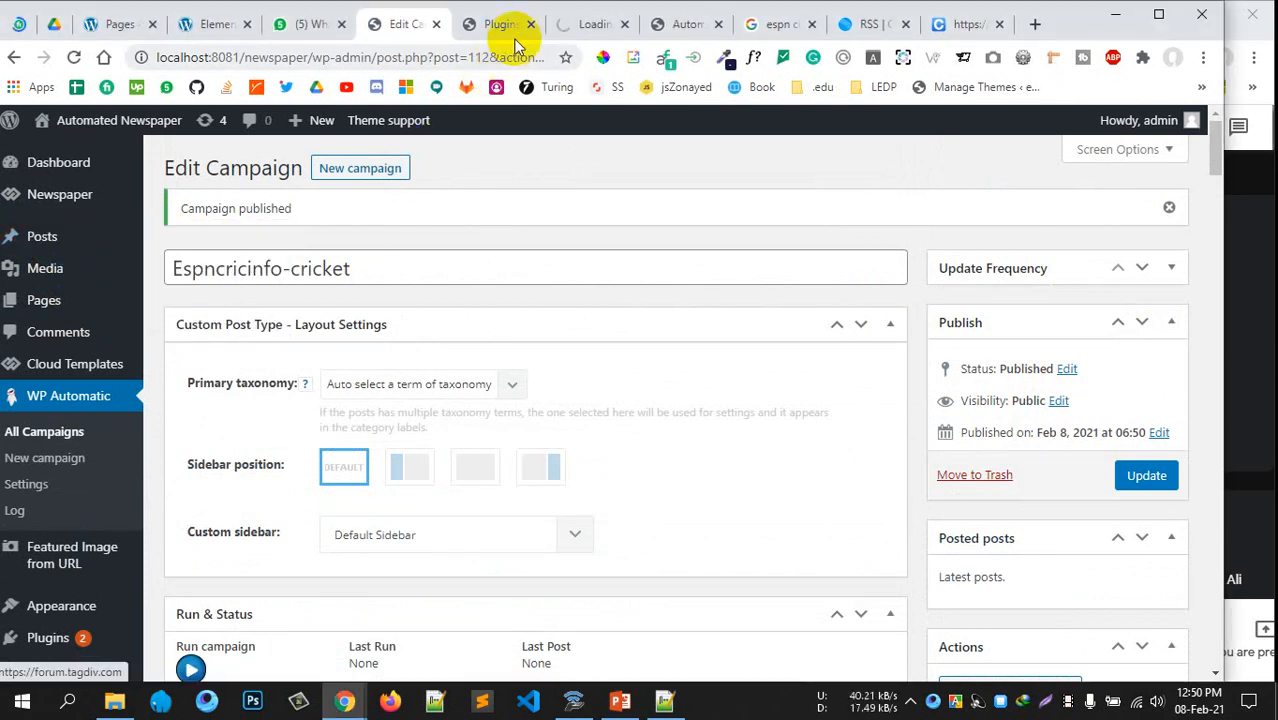
drag(591, 30, 470, 40)
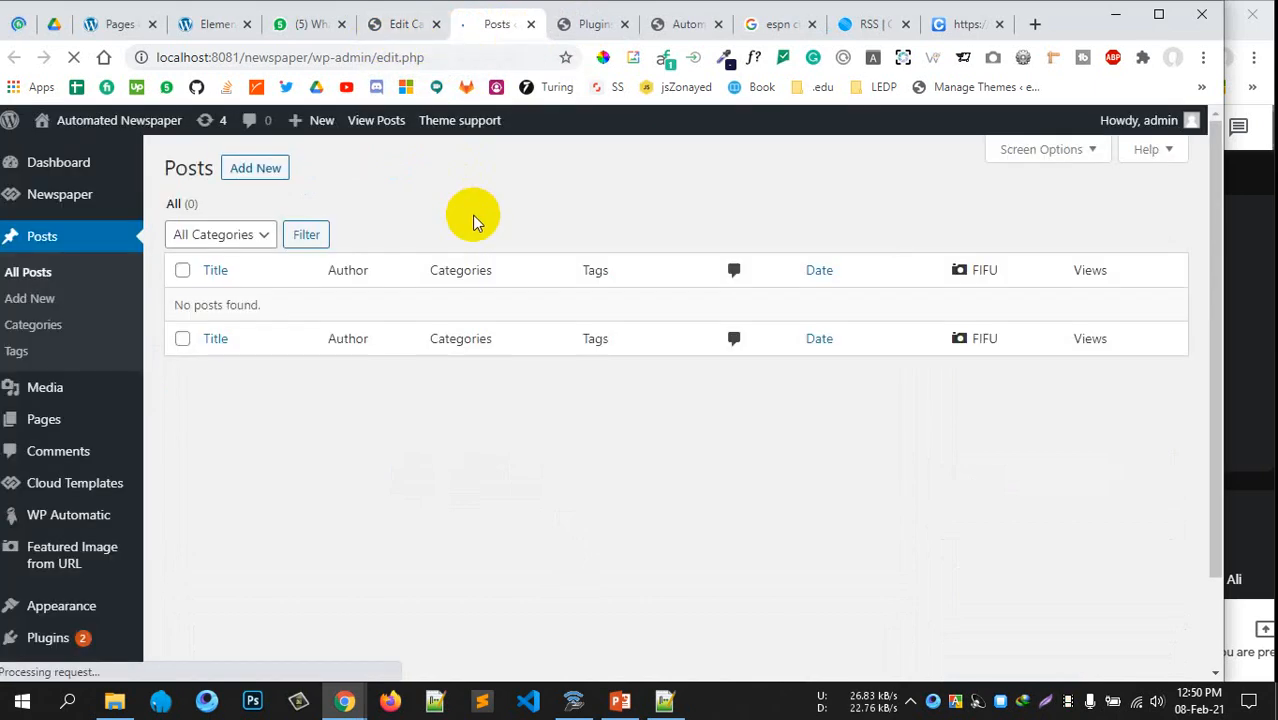
click(385, 28)
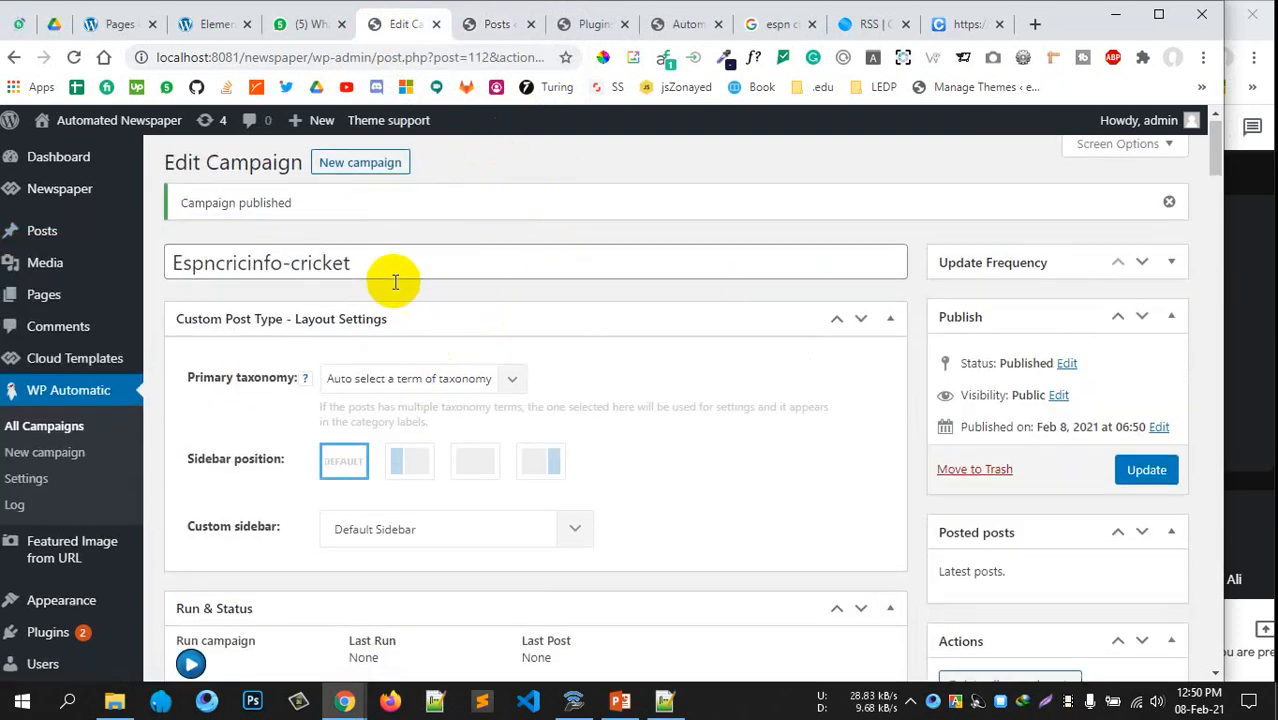
scroll(391, 277, down, 3)
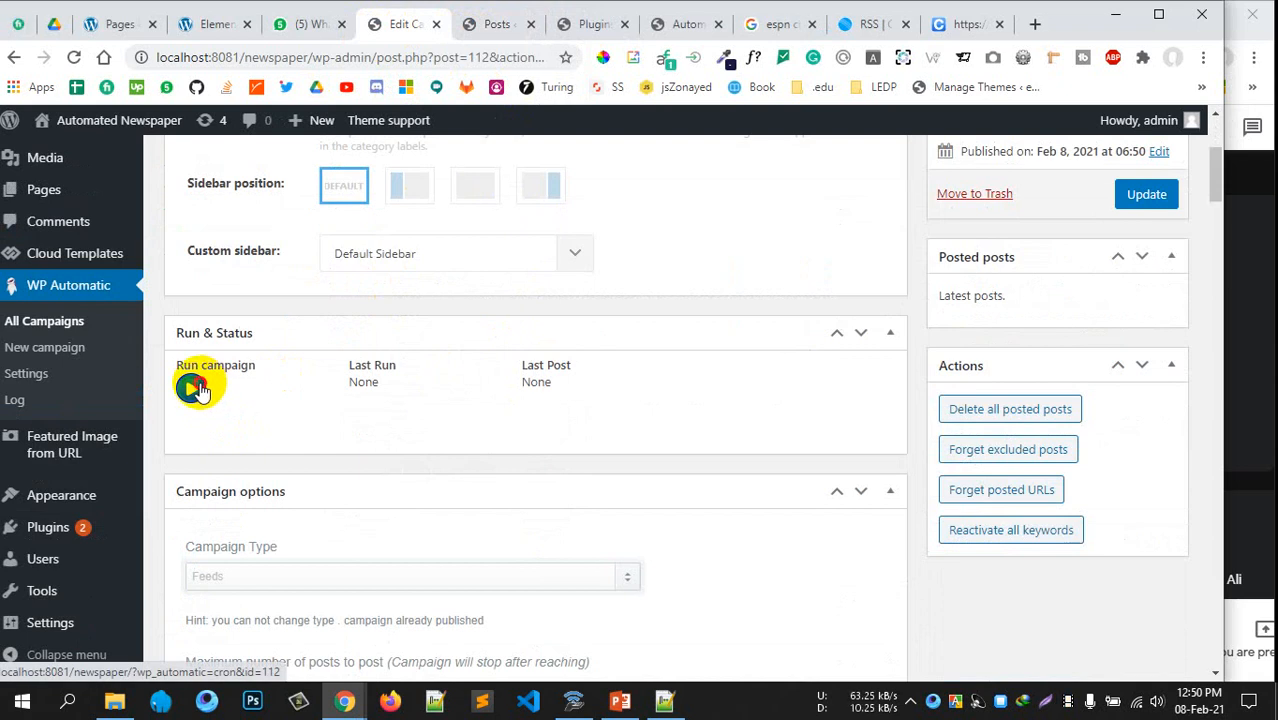
click(193, 388)
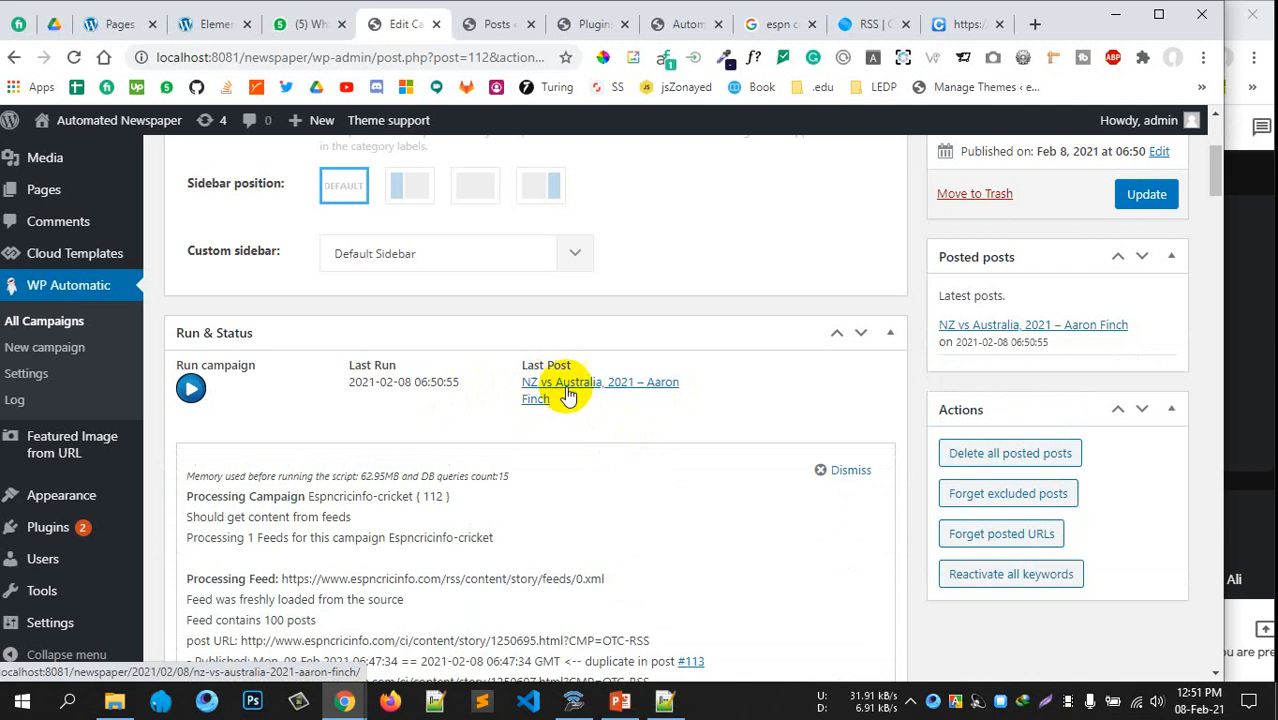
Reload the posts list until the imported Cricket posts with featured images appear
click(494, 26)
click(73, 57)
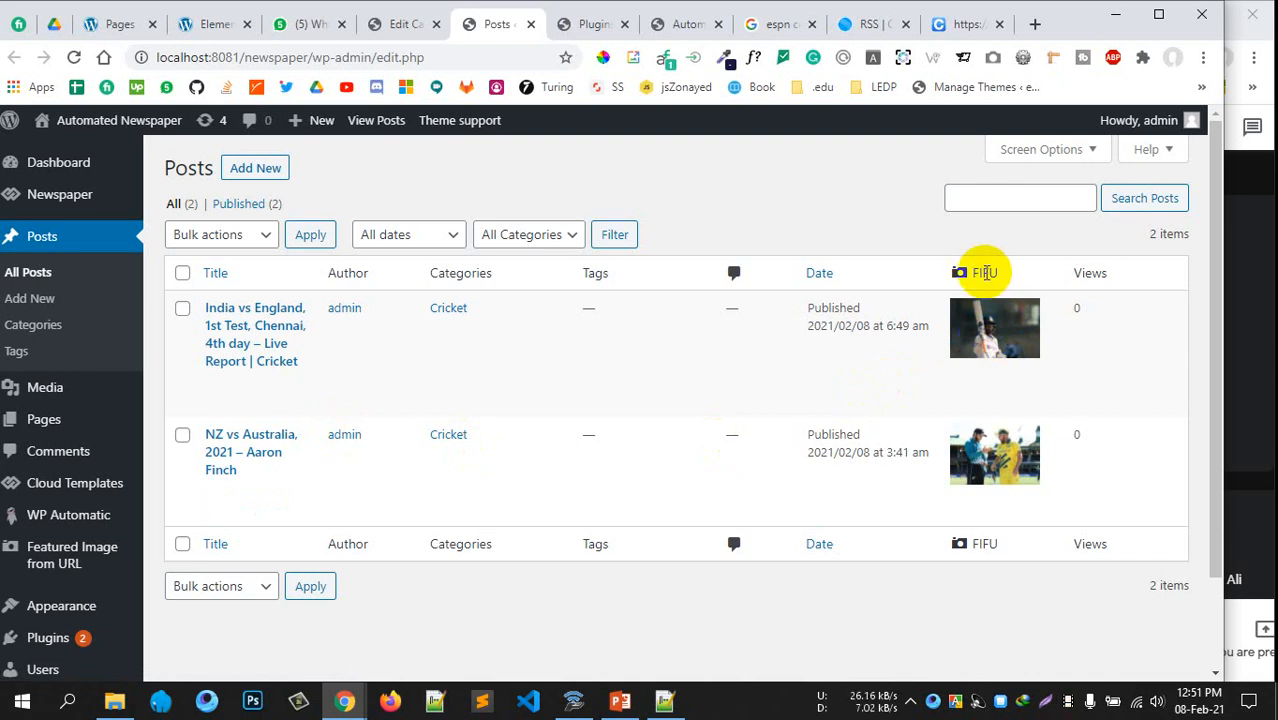
click(890, 248)
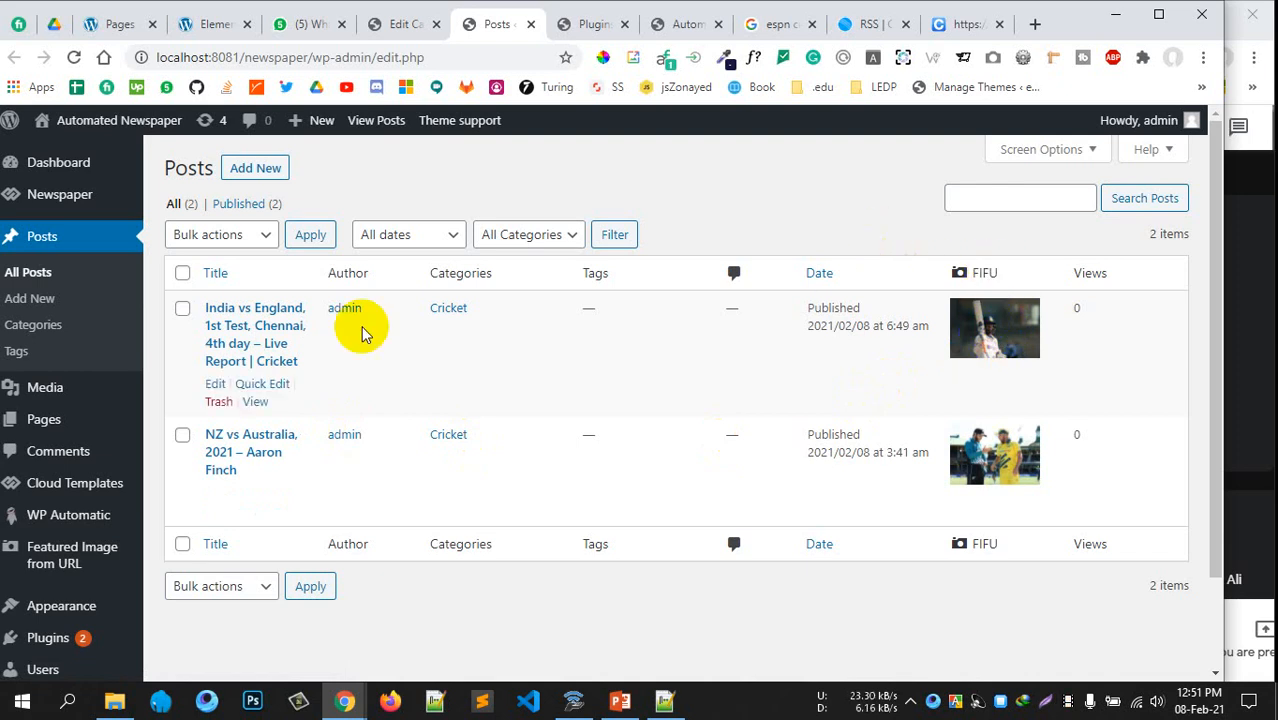
click(402, 24)
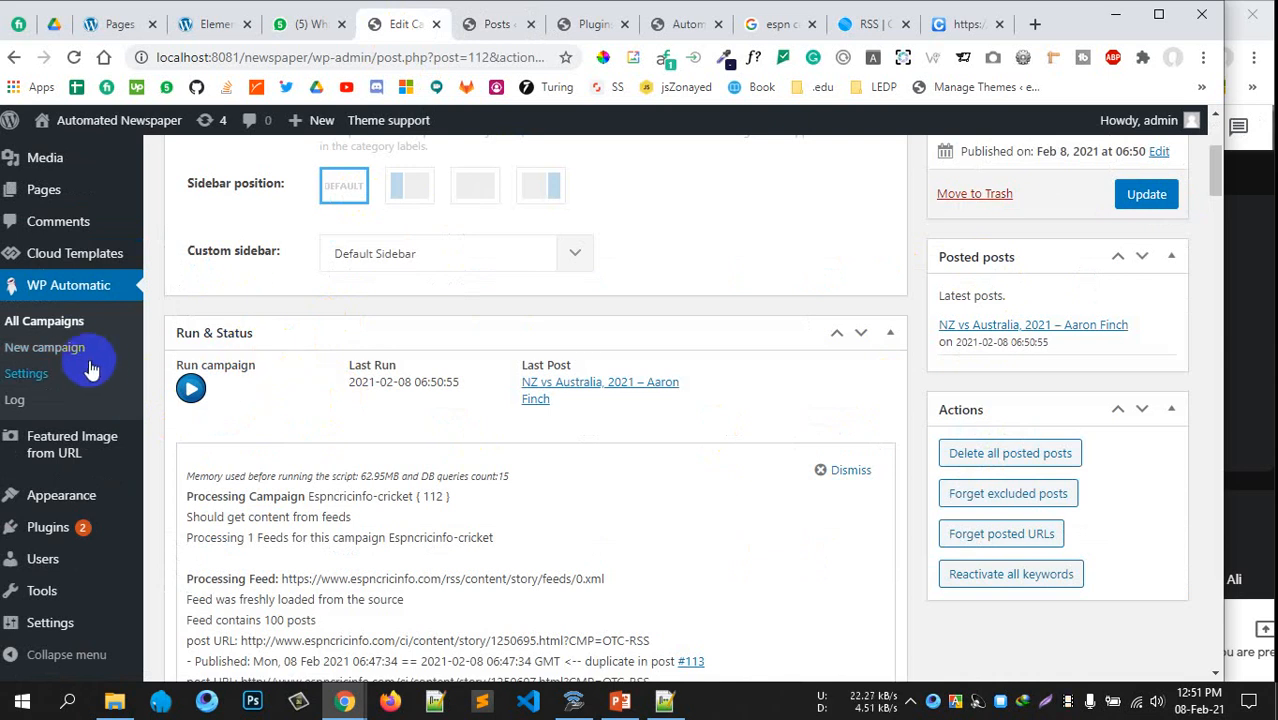
click(51, 325)
scroll(571, 347, up, 3)
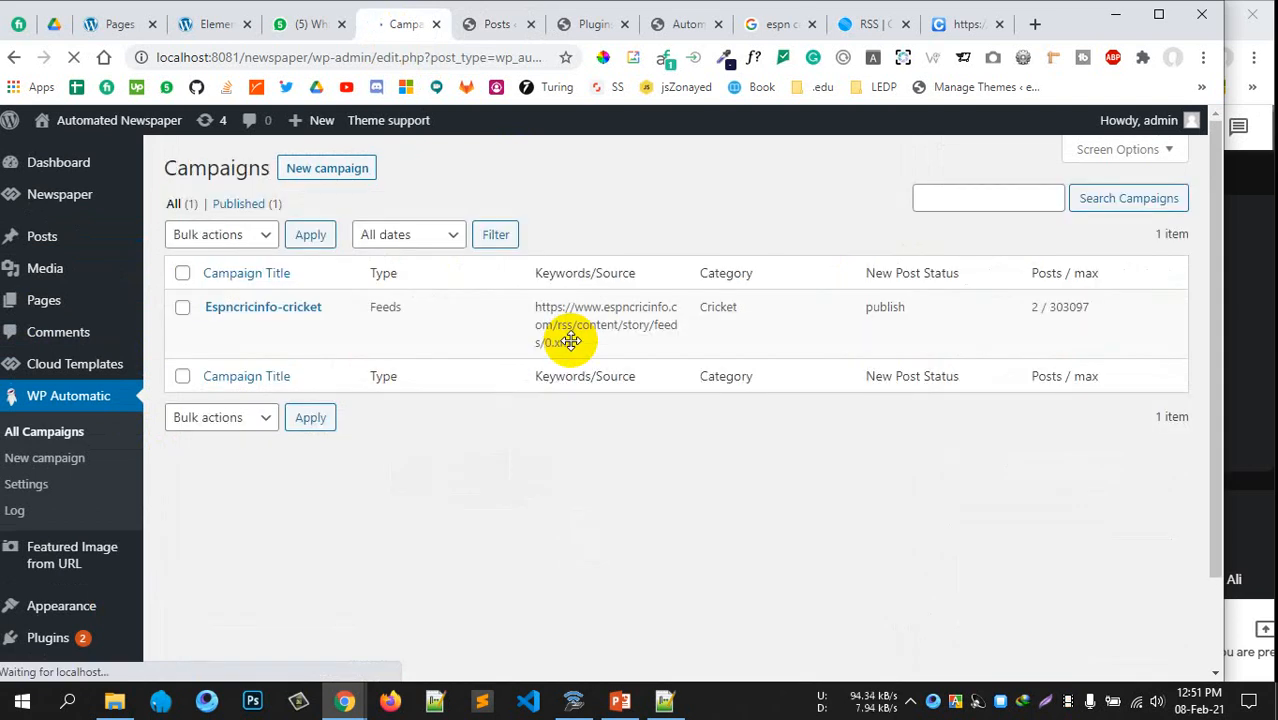
click(484, 26)
click(72, 58)
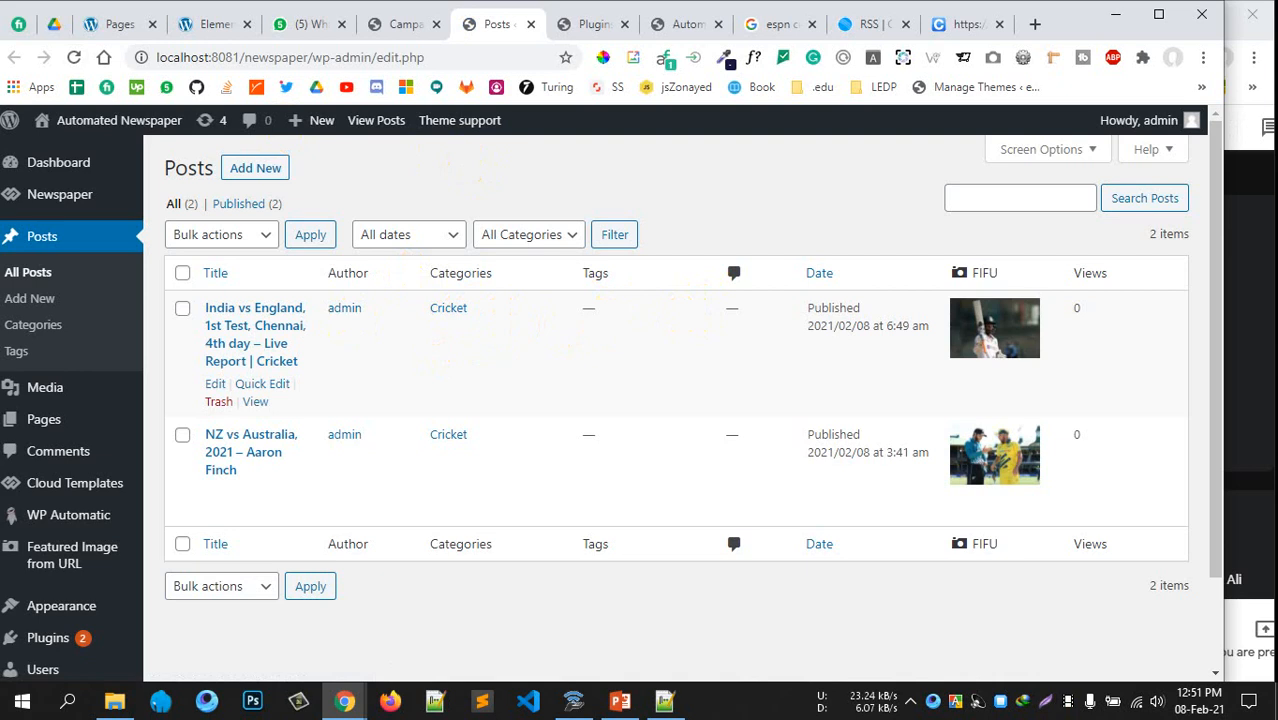
Close the Installed Plugins tab, check the live homepage, then go to Appearance > Menus
click(596, 28)
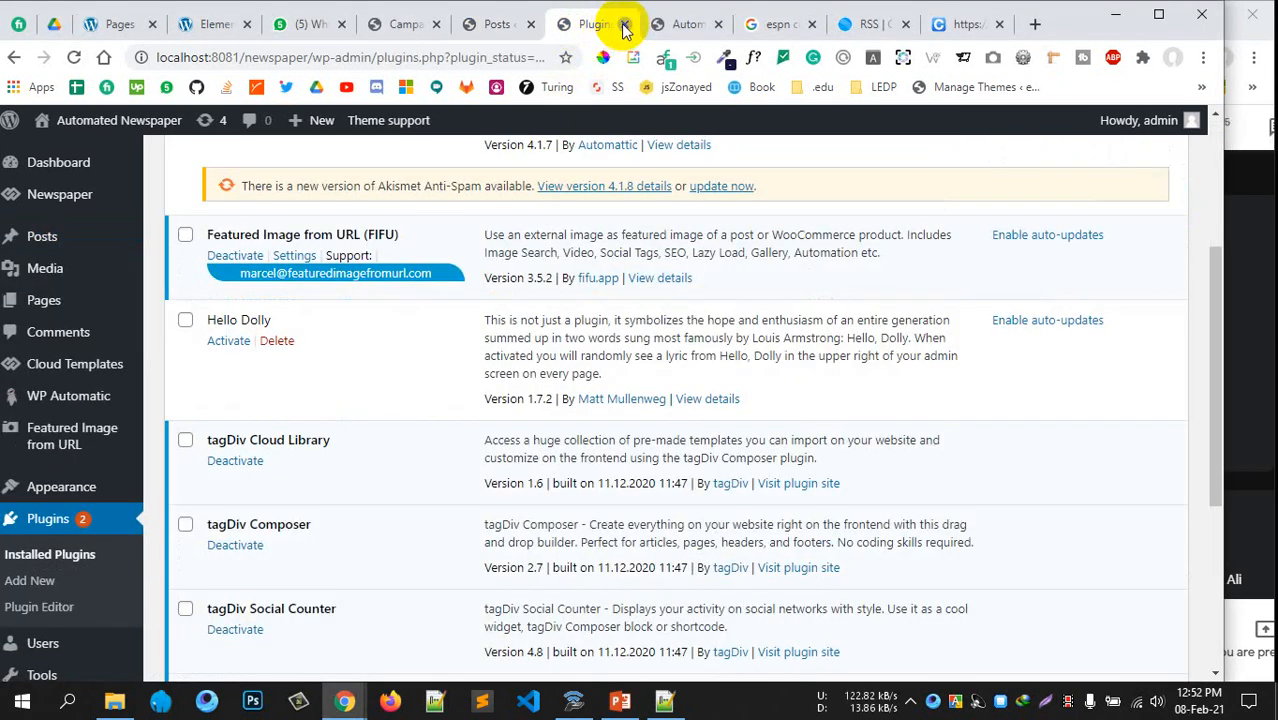
click(622, 24)
click(600, 24)
scroll(560, 400, up, 5)
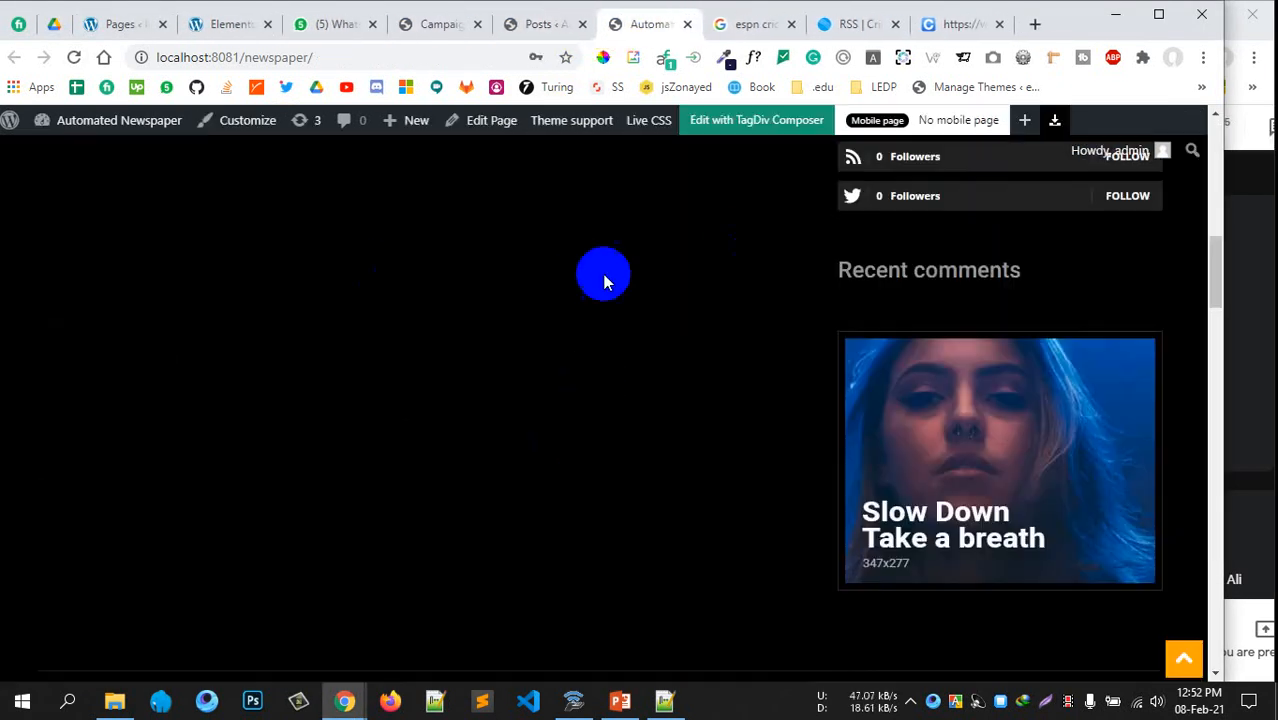
scroll(603, 280, up, 10)
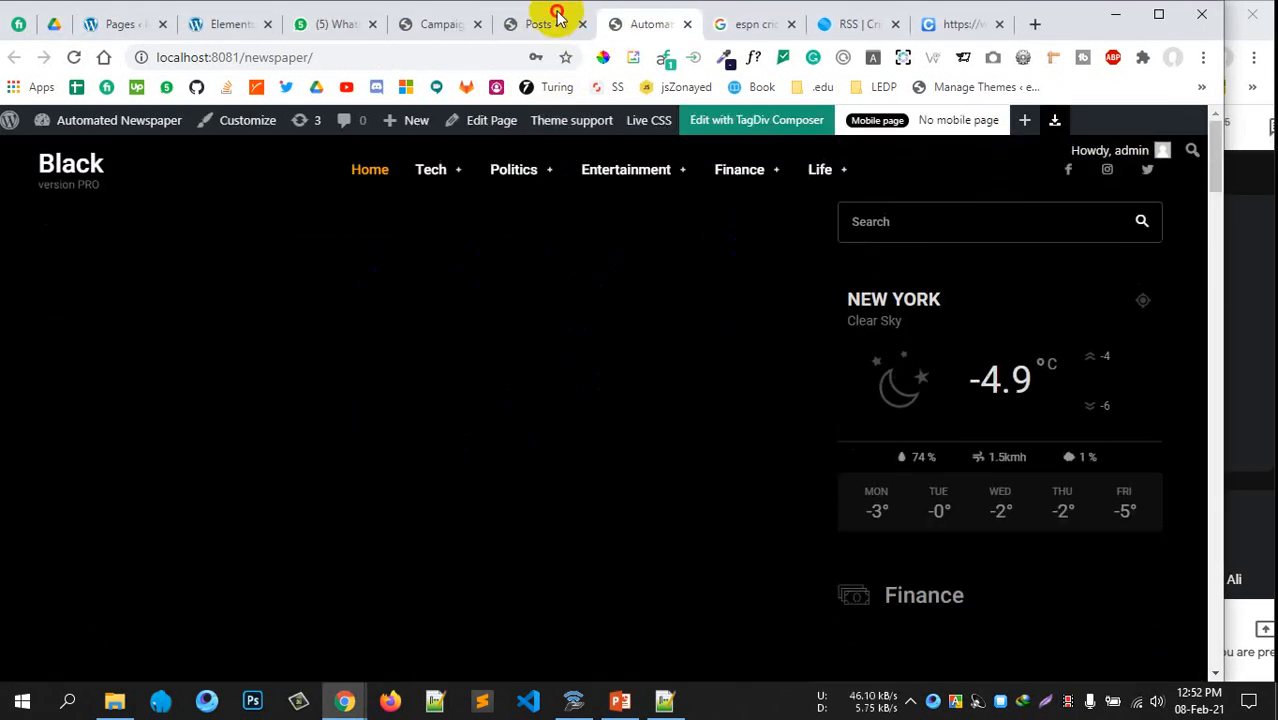
click(550, 22)
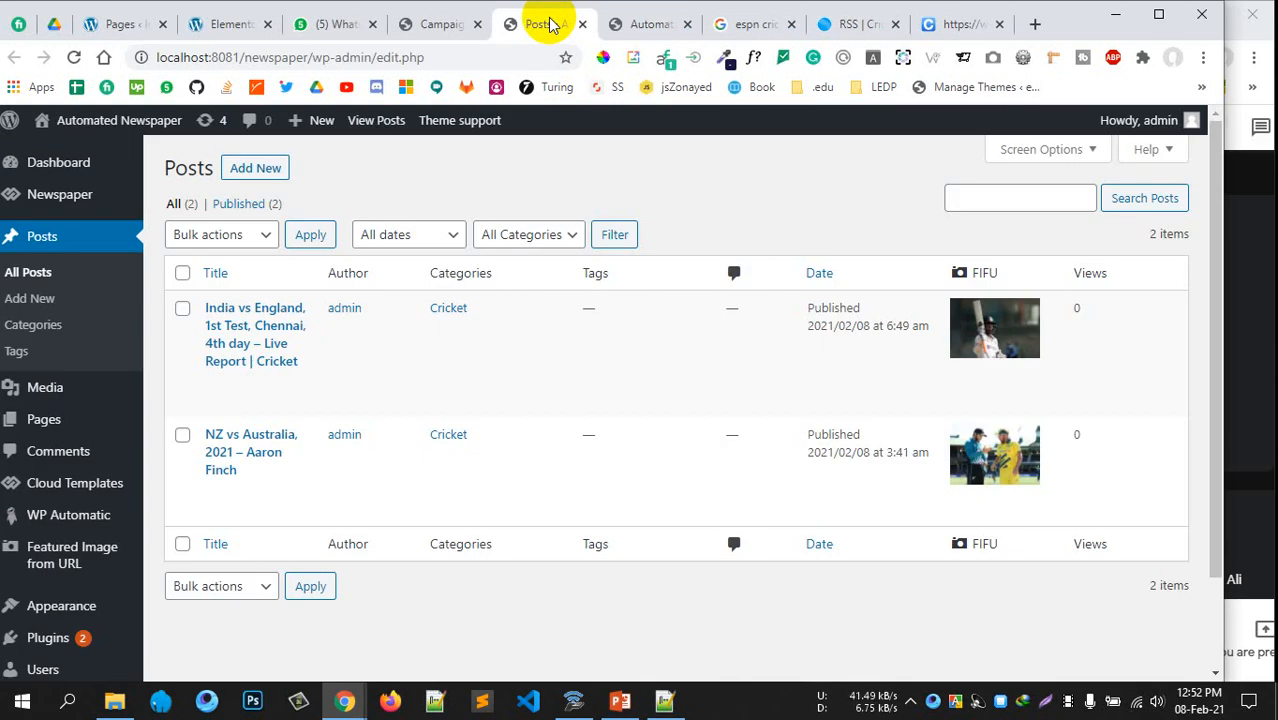
click(650, 24)
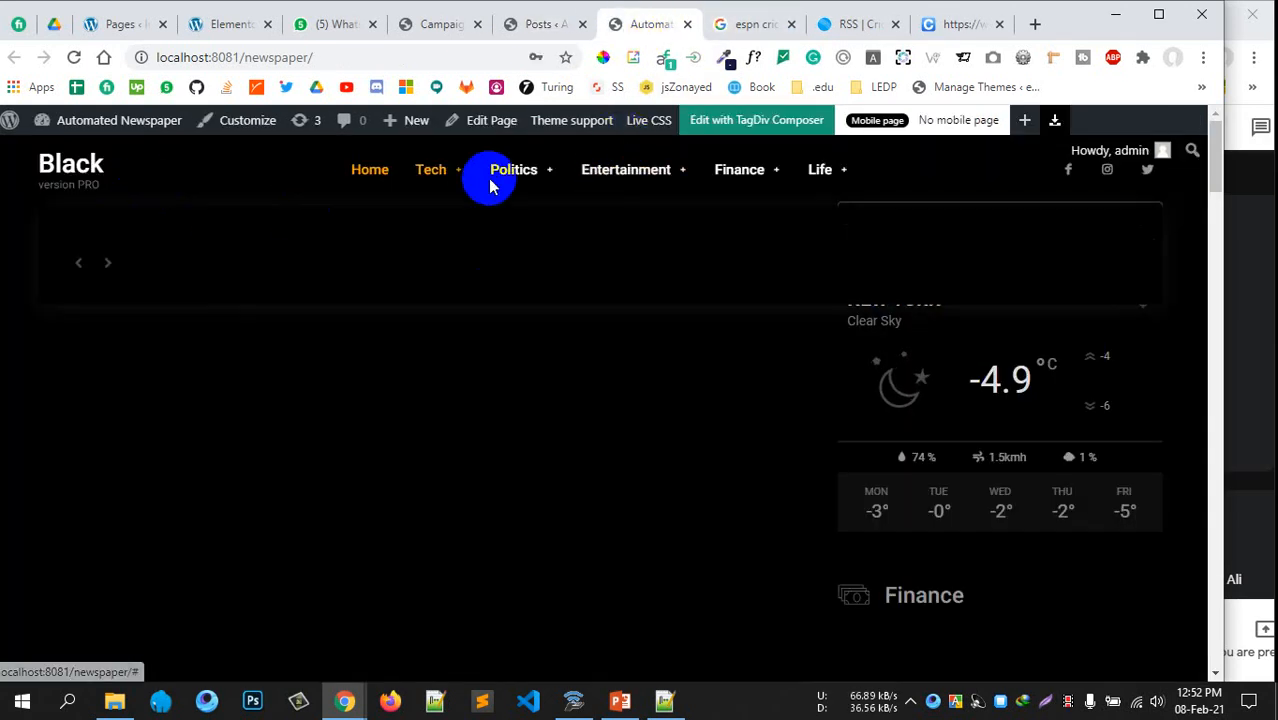
click(540, 30)
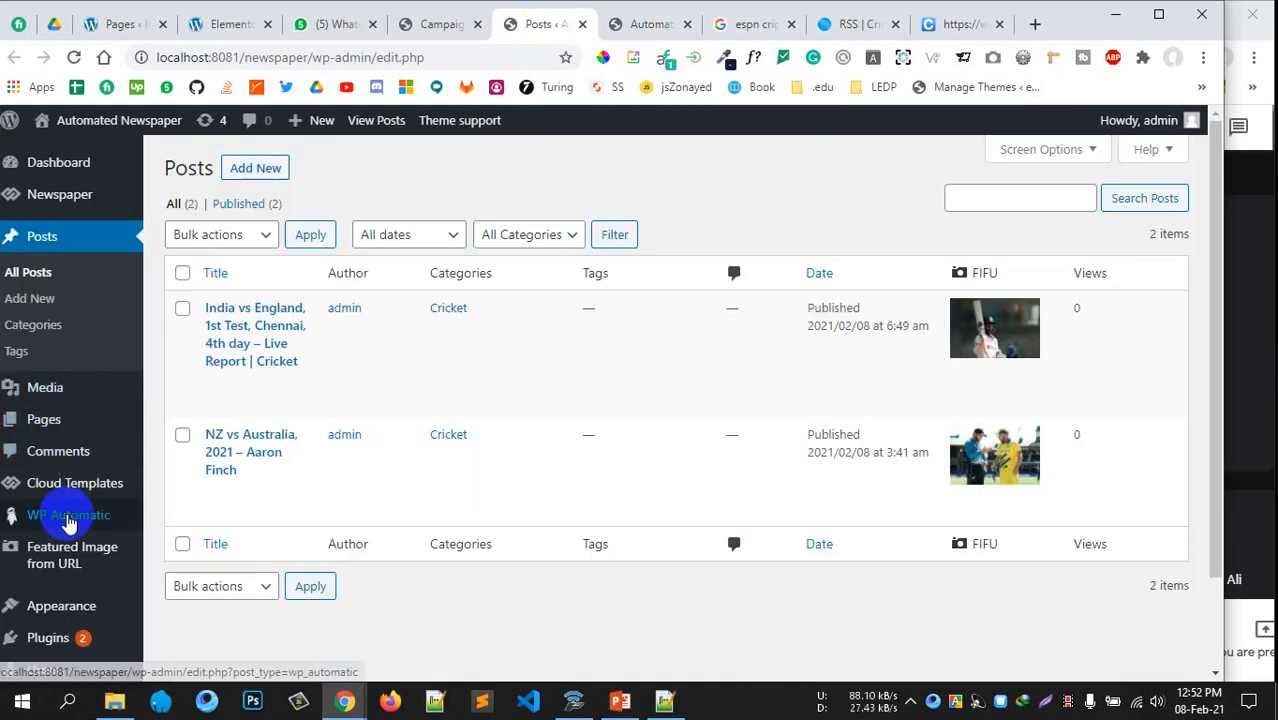
scroll(66, 522, down, 1)
mouse_move(72, 495)
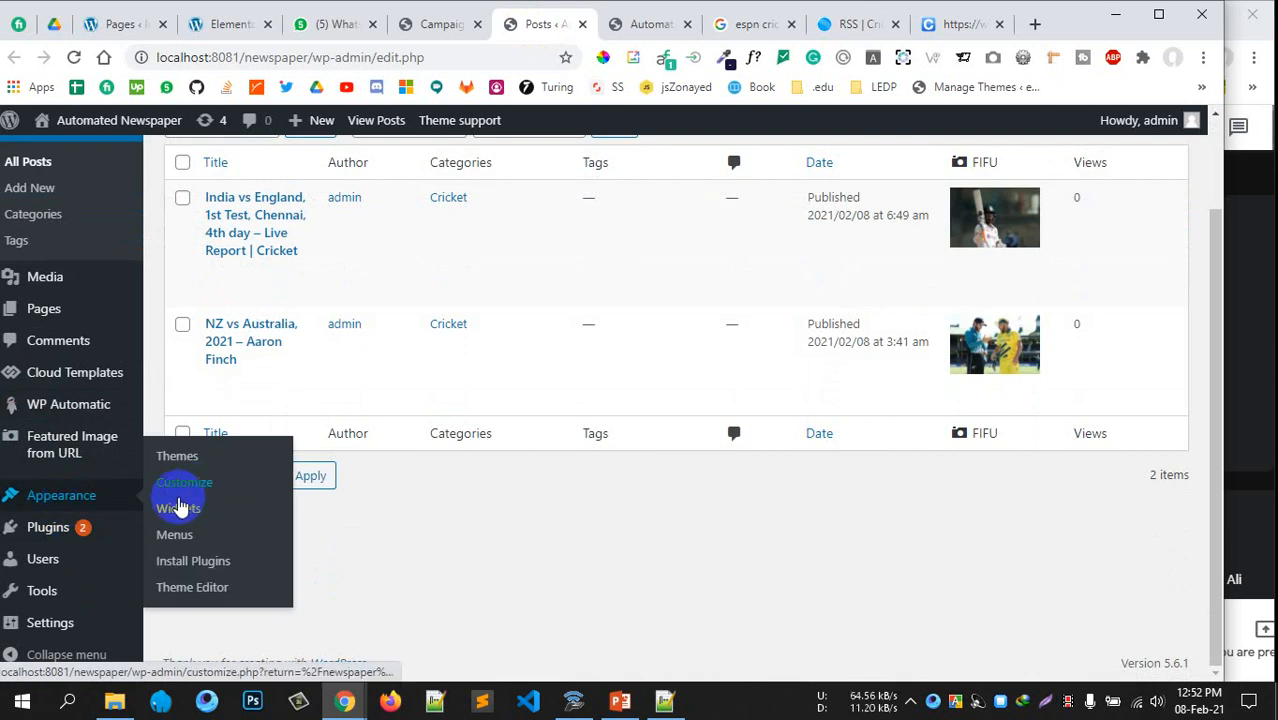
click(178, 538)
Remove the Tech and Politics items from td-demo-header-menu
scroll(583, 505, up, 1)
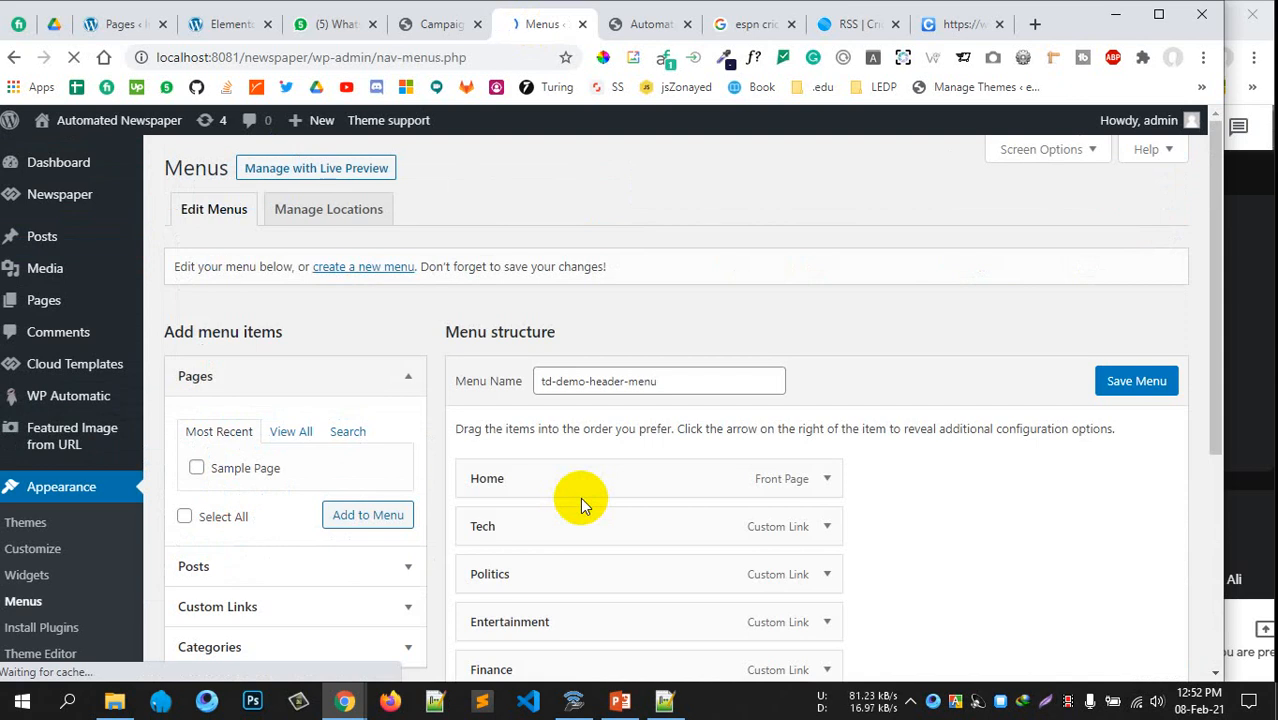
scroll(537, 249, down, 3)
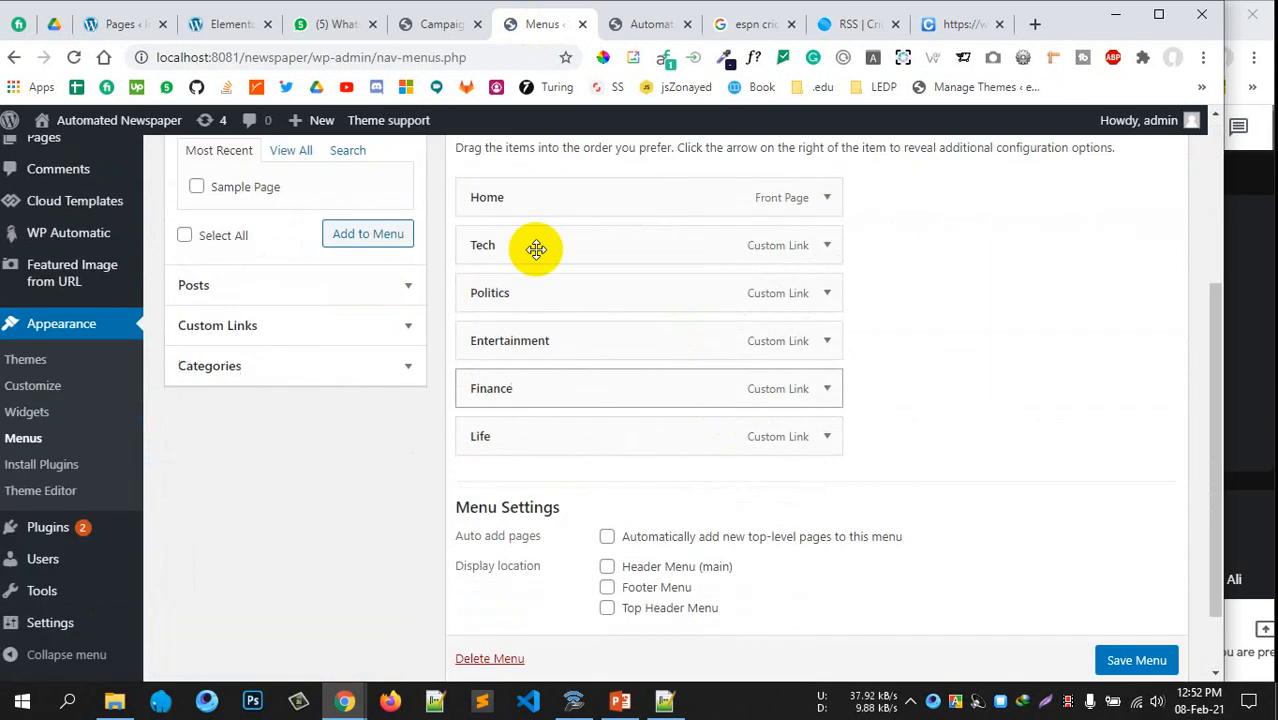
click(824, 200)
click(826, 197)
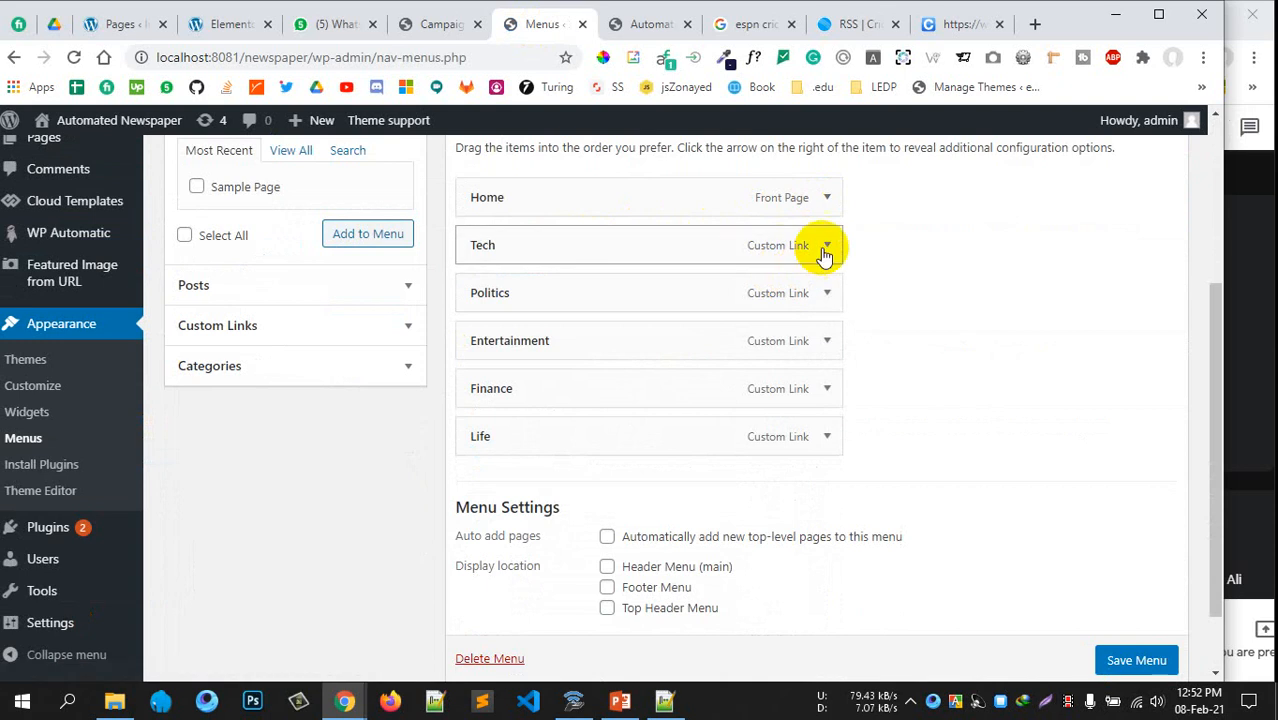
click(824, 247)
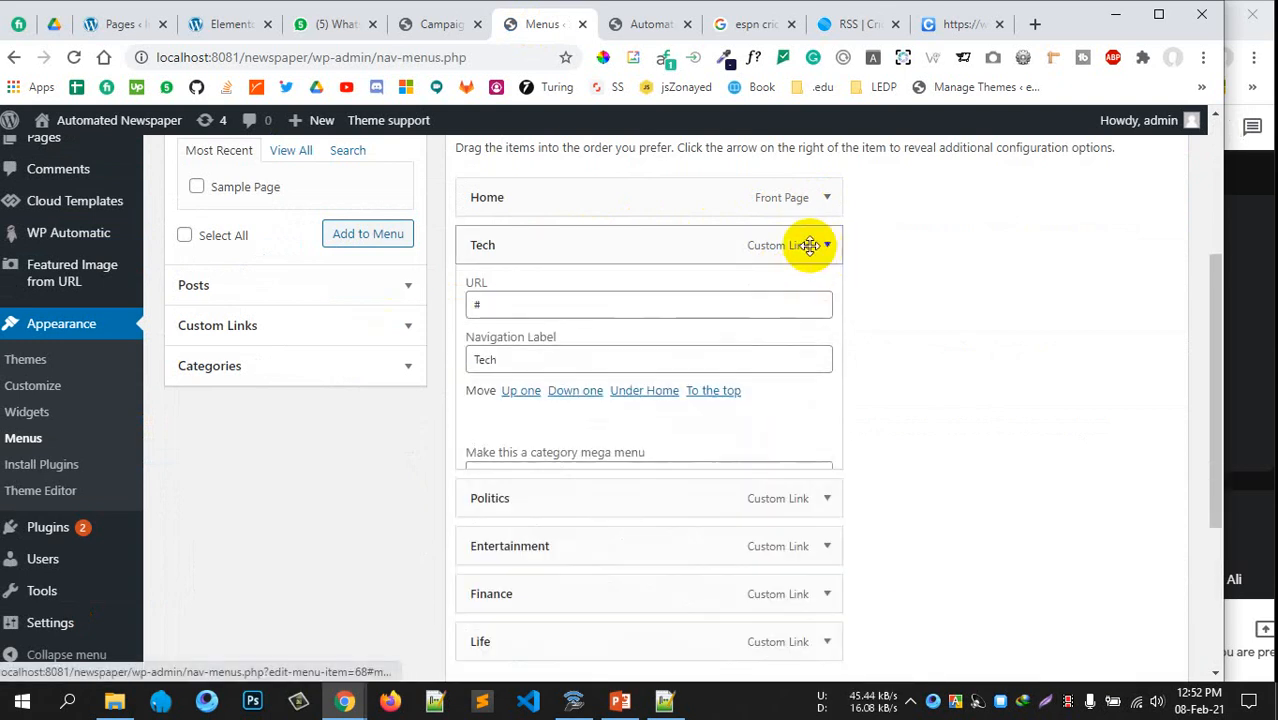
click(812, 245)
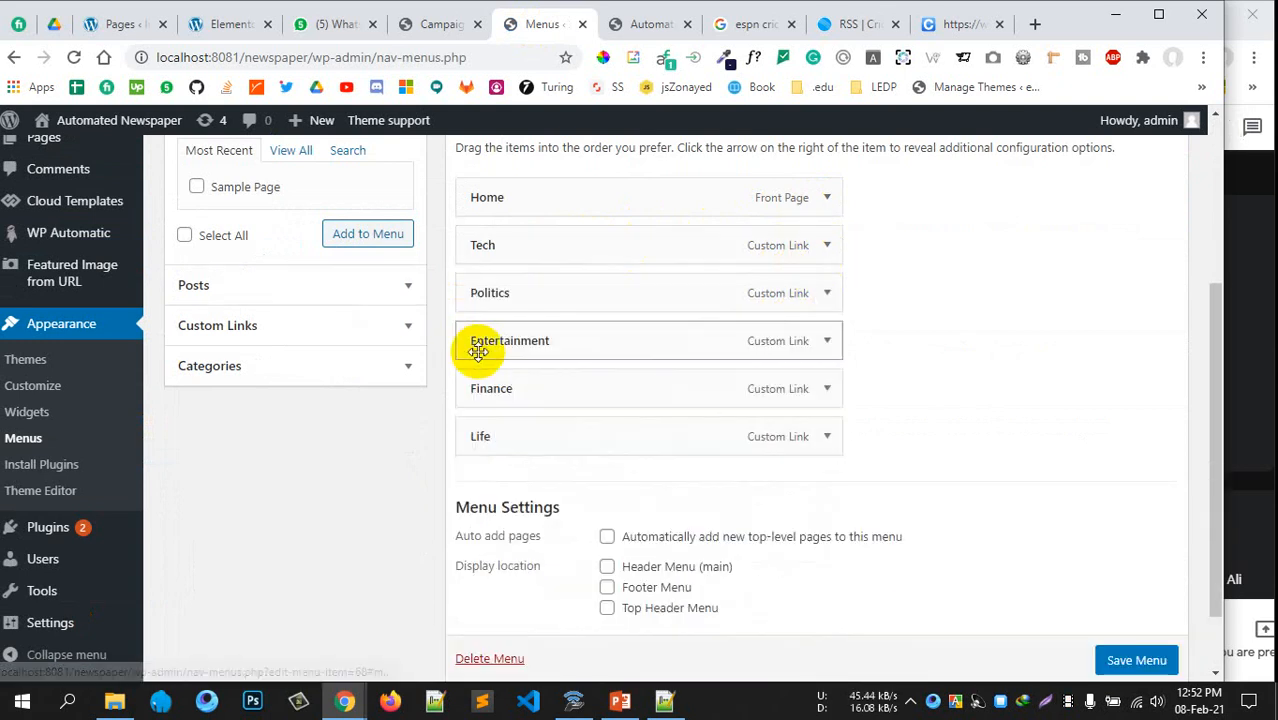
click(822, 247)
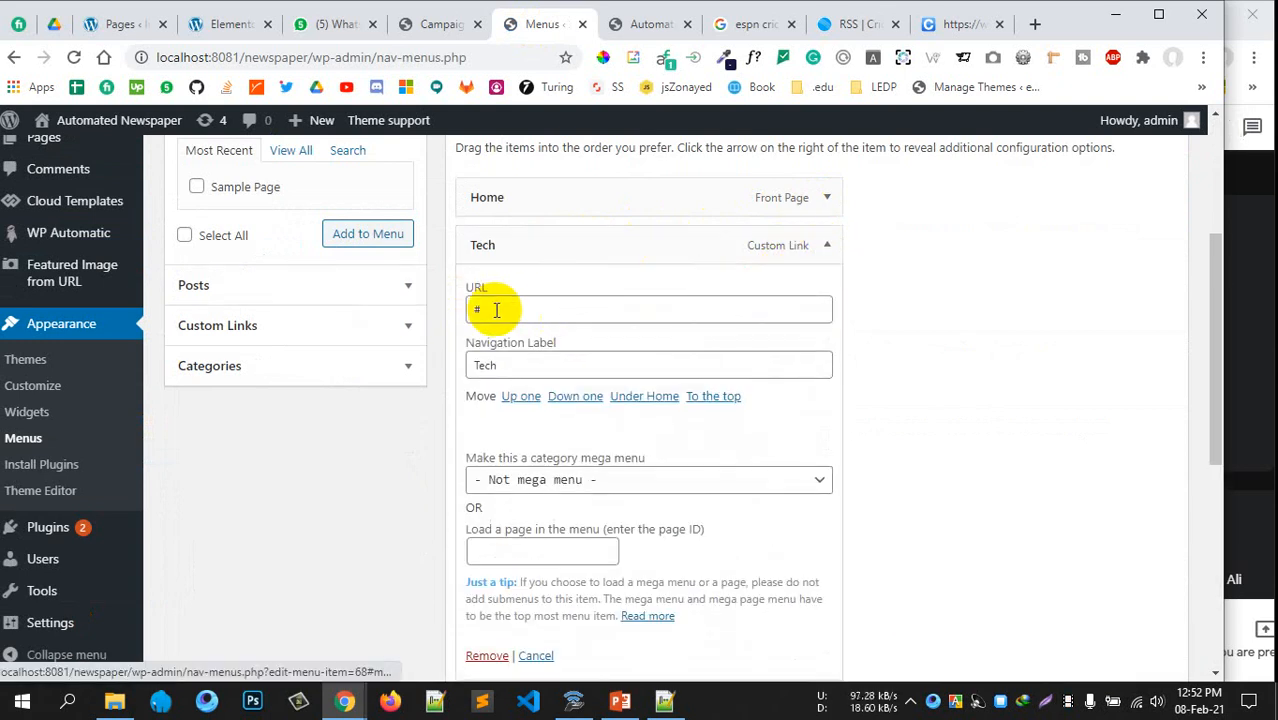
click(832, 245)
click(830, 245)
scroll(571, 422, down, 3)
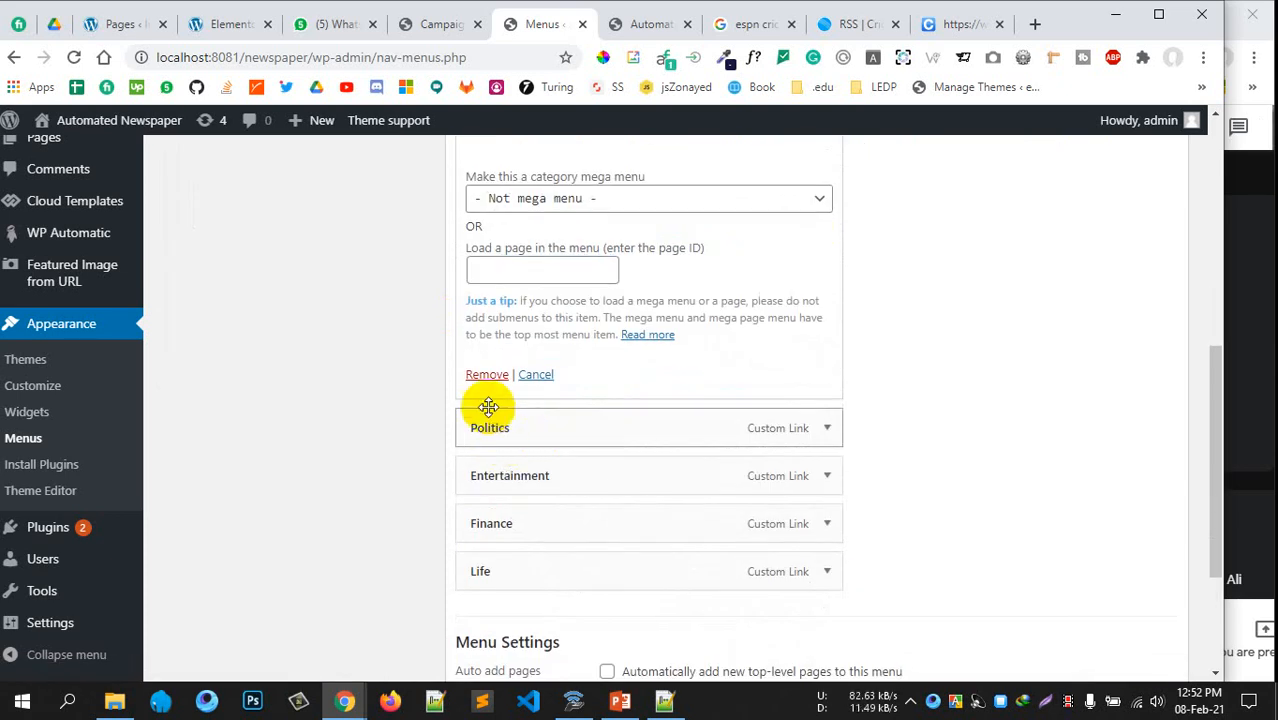
click(486, 374)
scroll(750, 428, up, 3)
scroll(848, 348, down, 2)
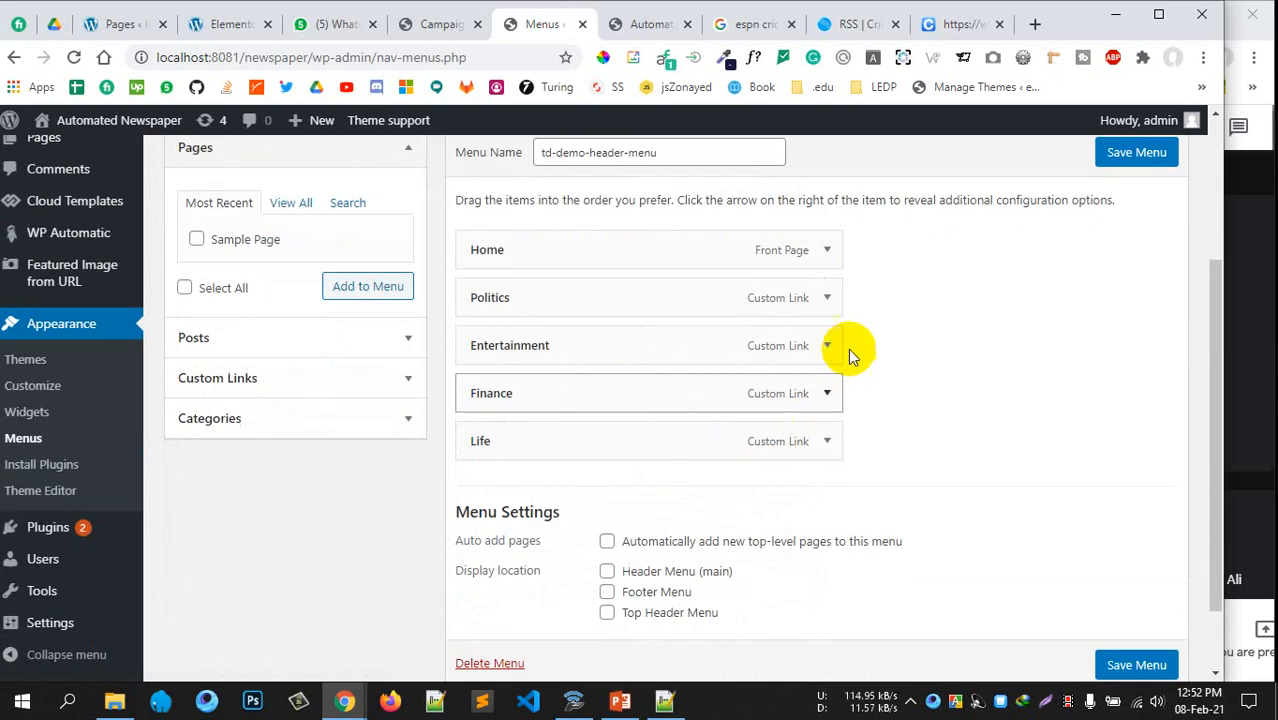
click(827, 297)
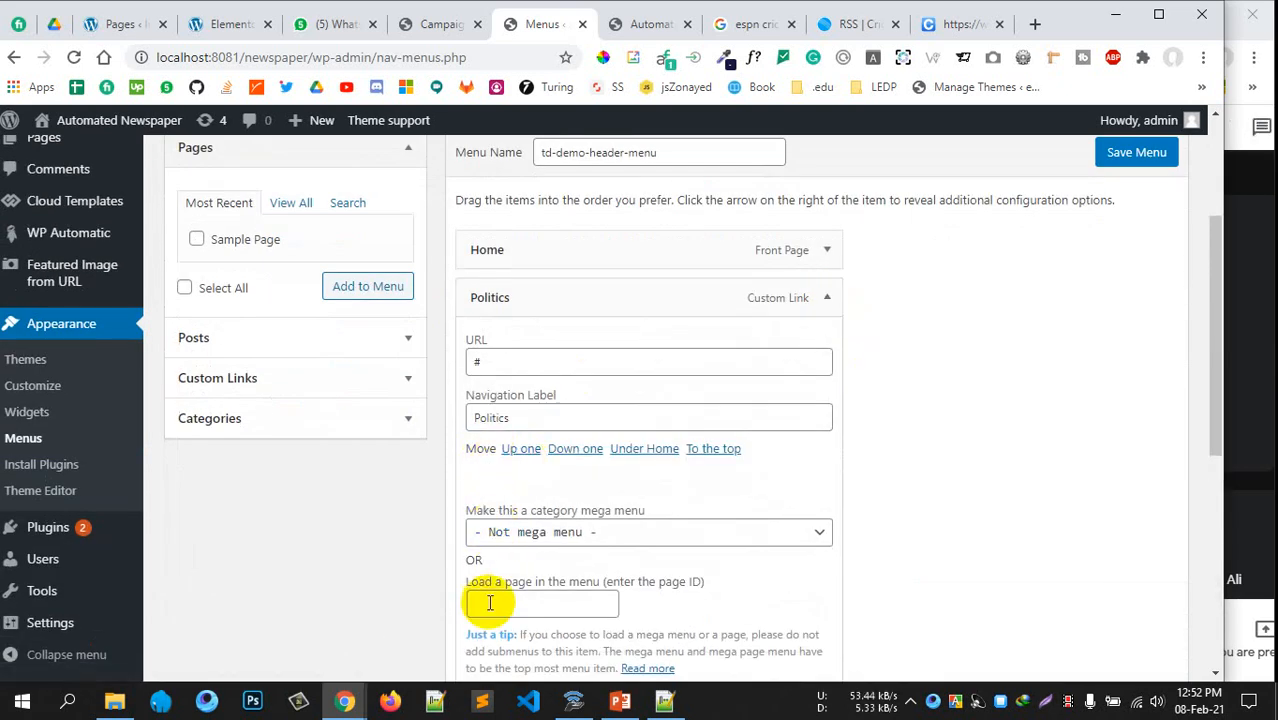
scroll(490, 603, down, 2)
click(479, 522)
scroll(864, 366, up, 1)
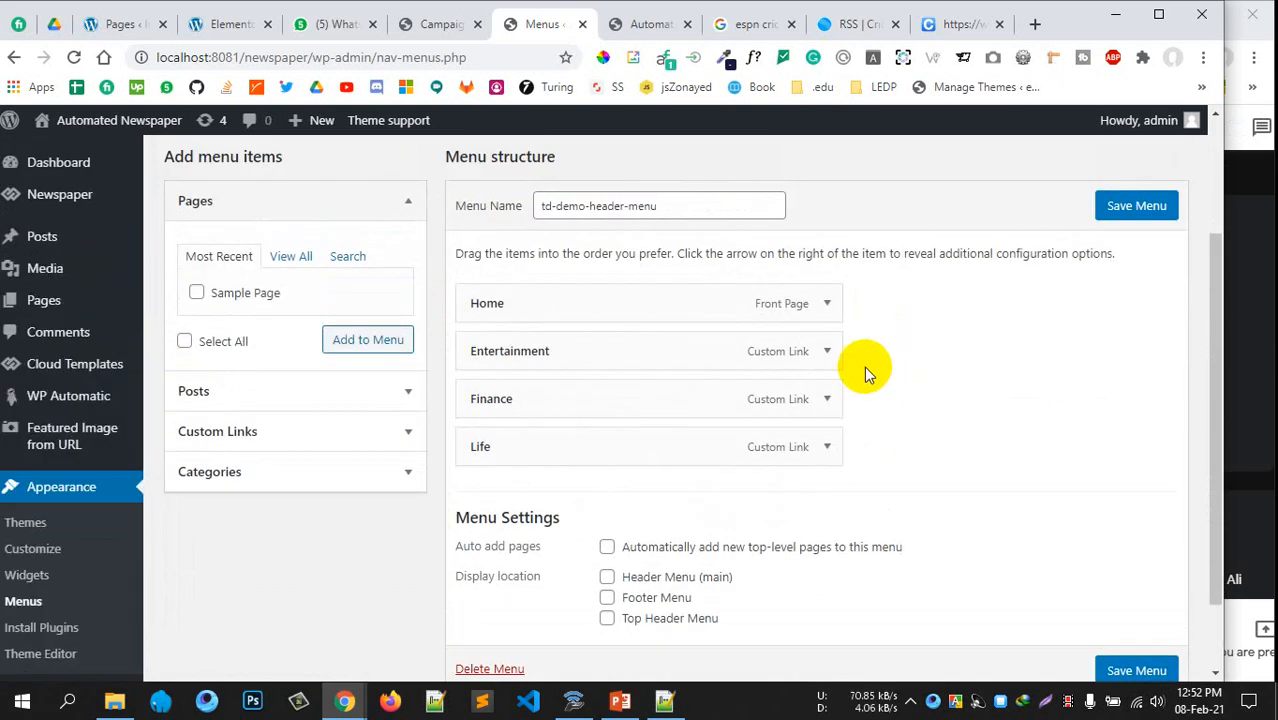
scroll(827, 345, down, 1)
Remove the Entertainment, Finance and Life items, leaving only Home
click(827, 208)
scroll(828, 208, down, 1)
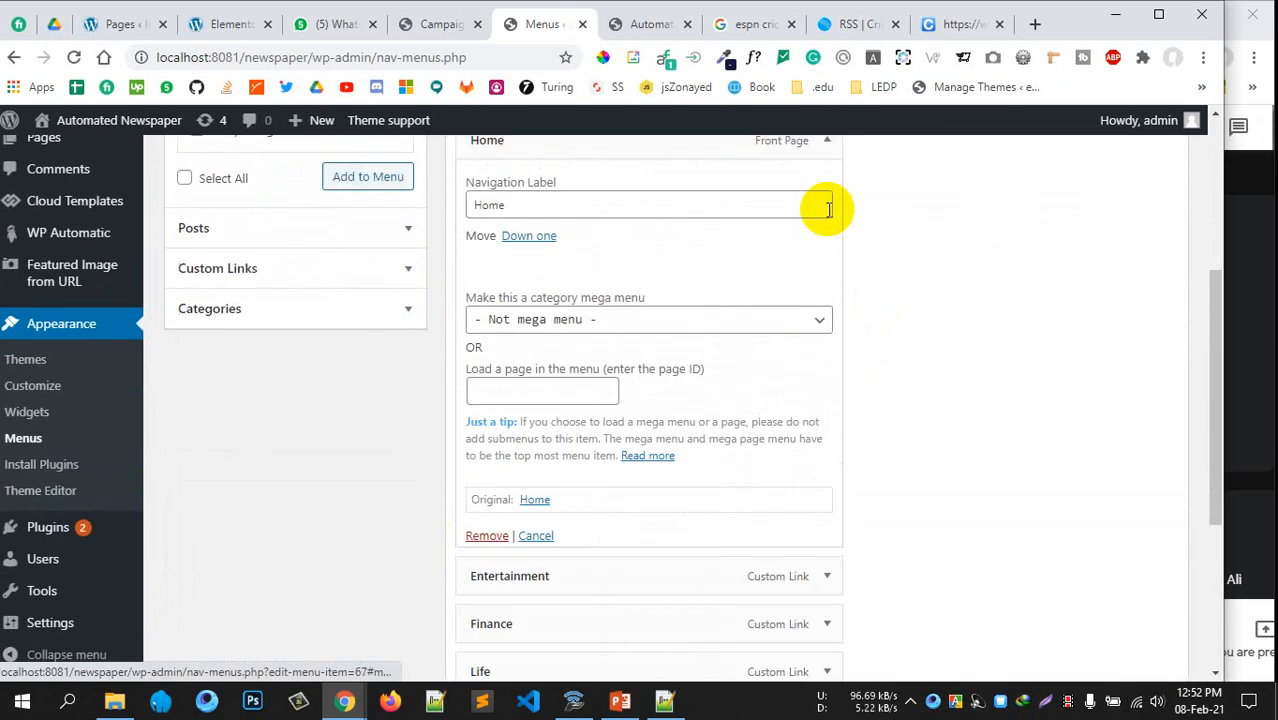
click(827, 142)
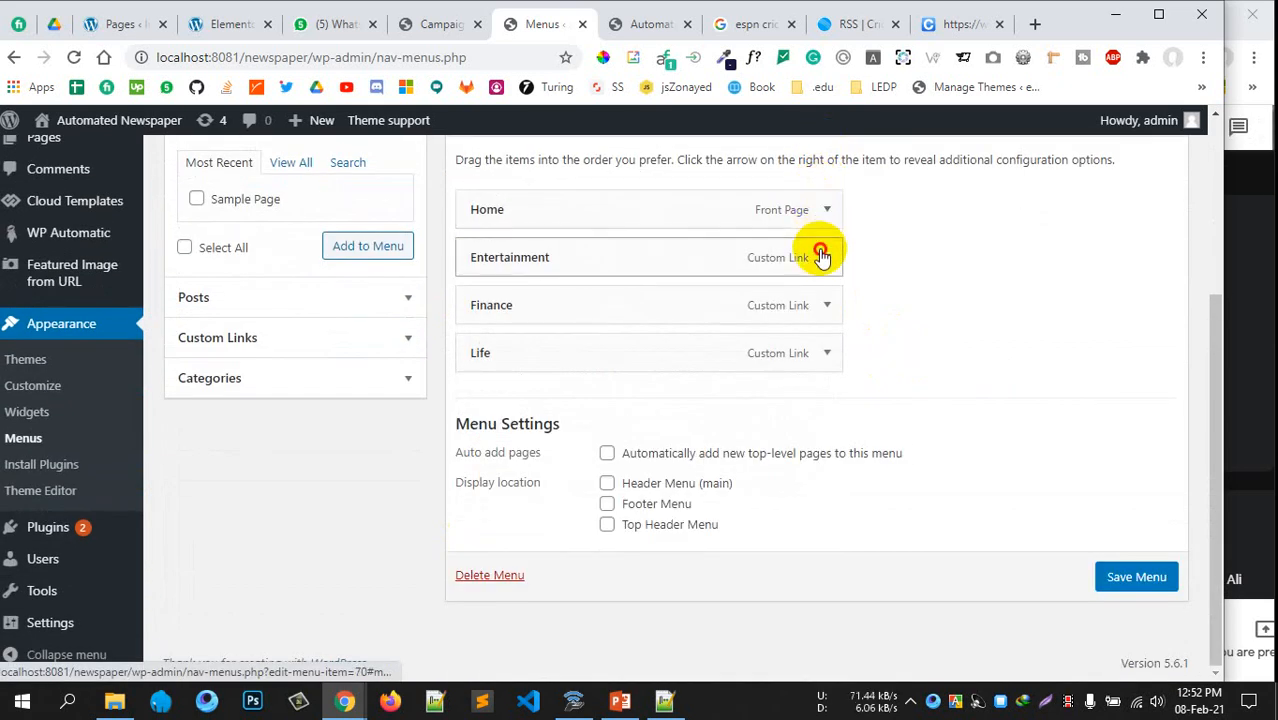
click(820, 255)
scroll(768, 283, down, 1)
click(479, 597)
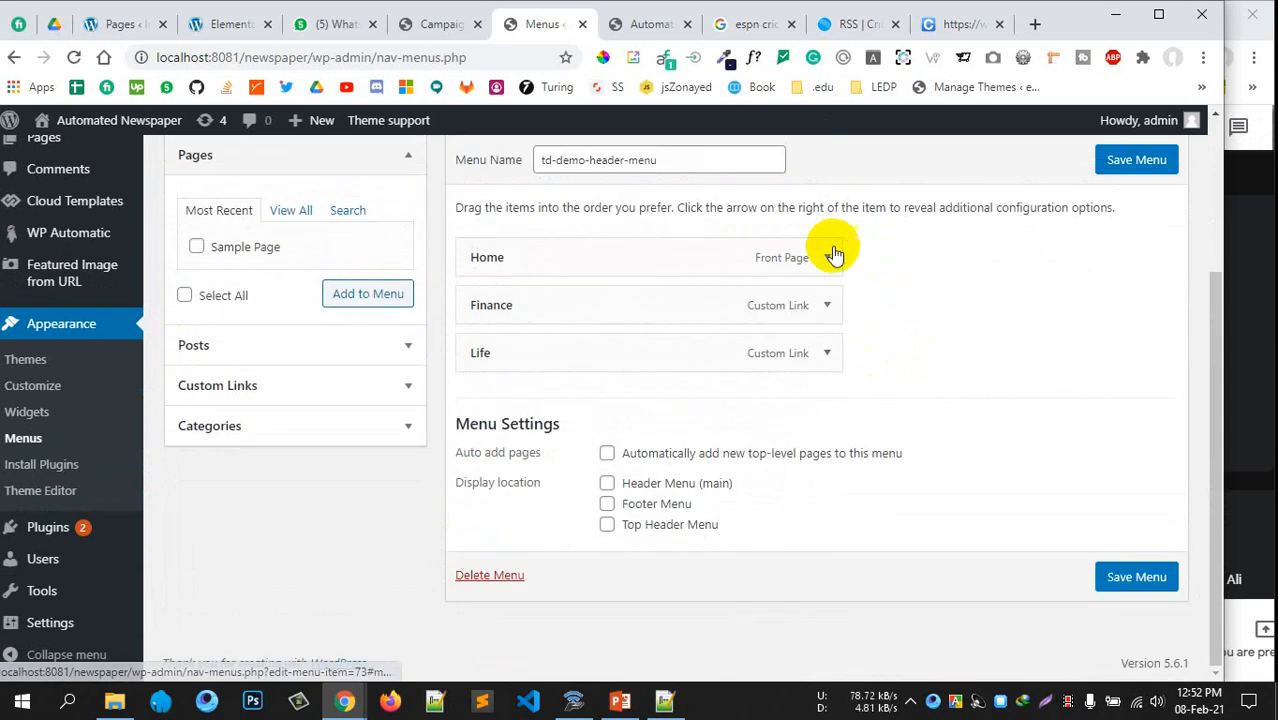
click(826, 305)
scroll(541, 471, down, 2)
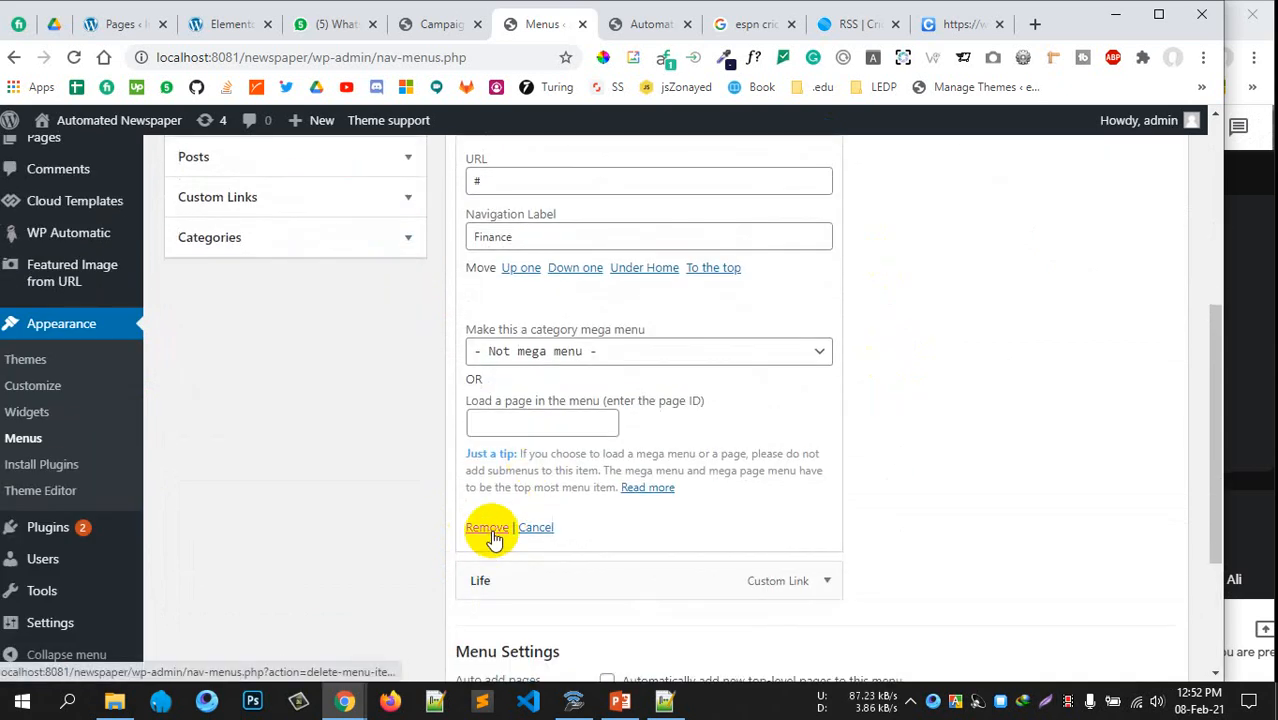
click(490, 531)
click(827, 355)
scroll(628, 400, down, 3)
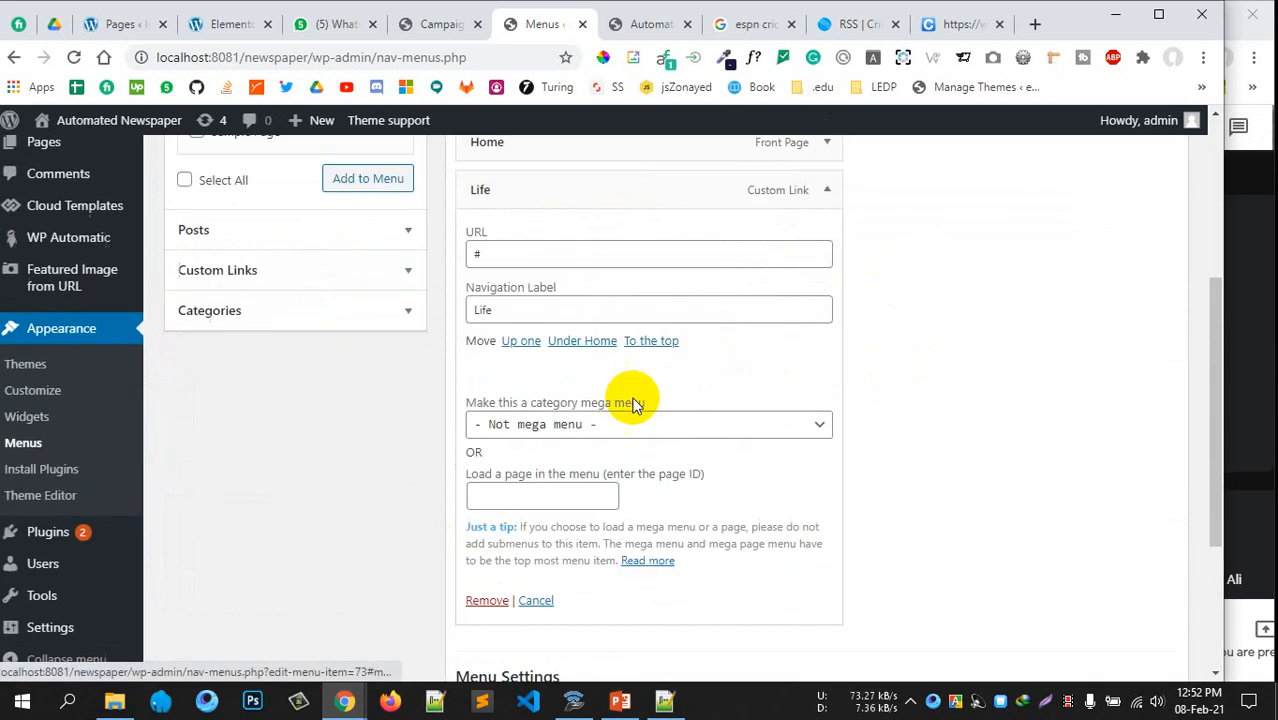
click(485, 481)
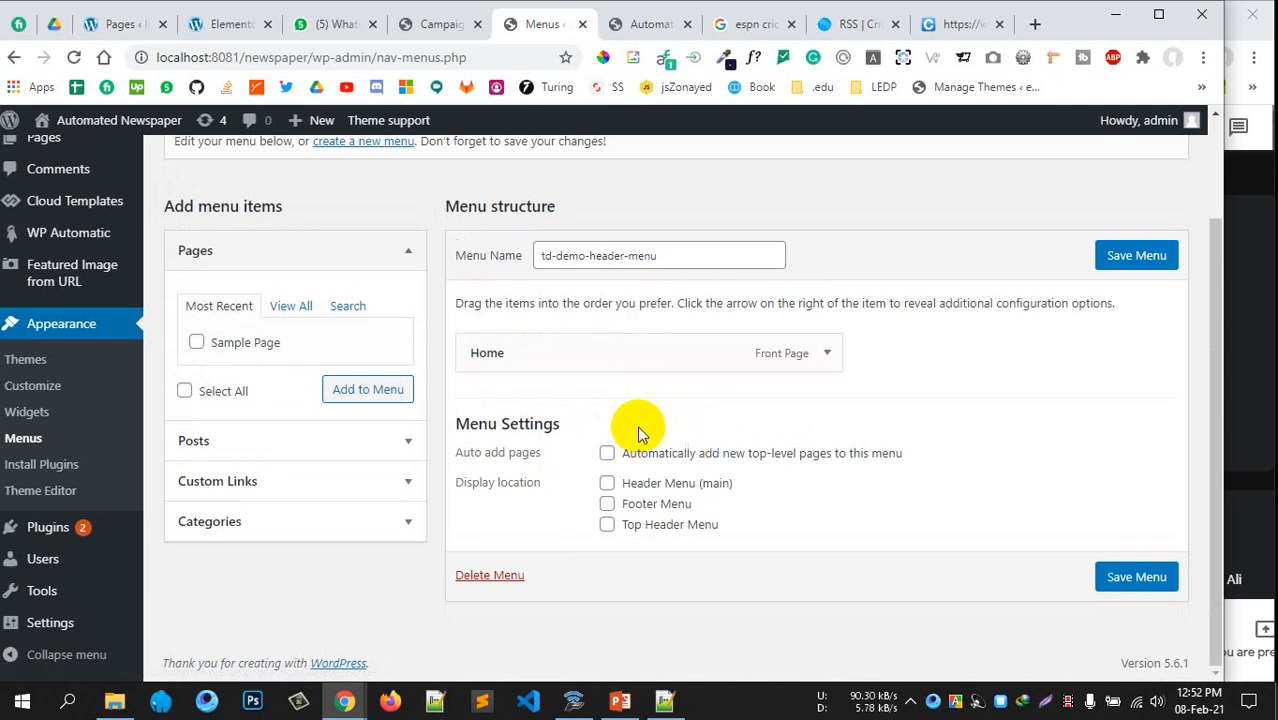
Add the Sports category from the Categories View All list to the menu and save it
click(333, 523)
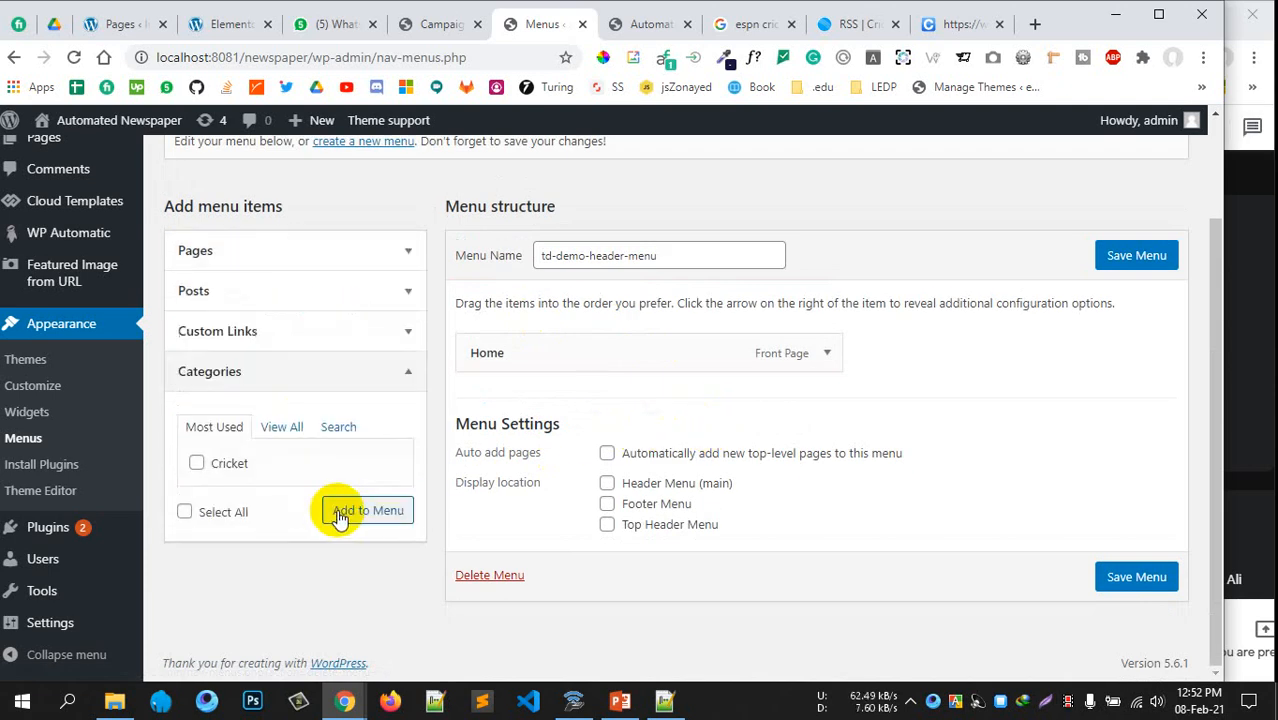
click(280, 440)
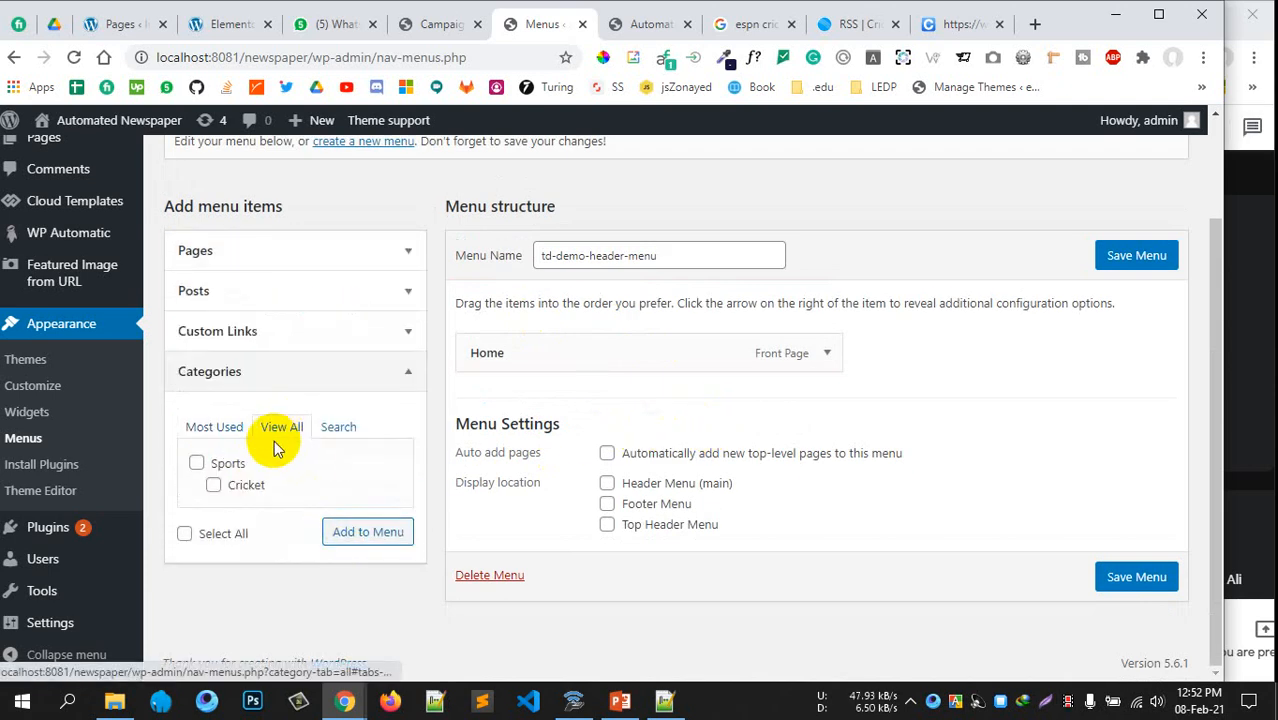
click(197, 464)
click(350, 533)
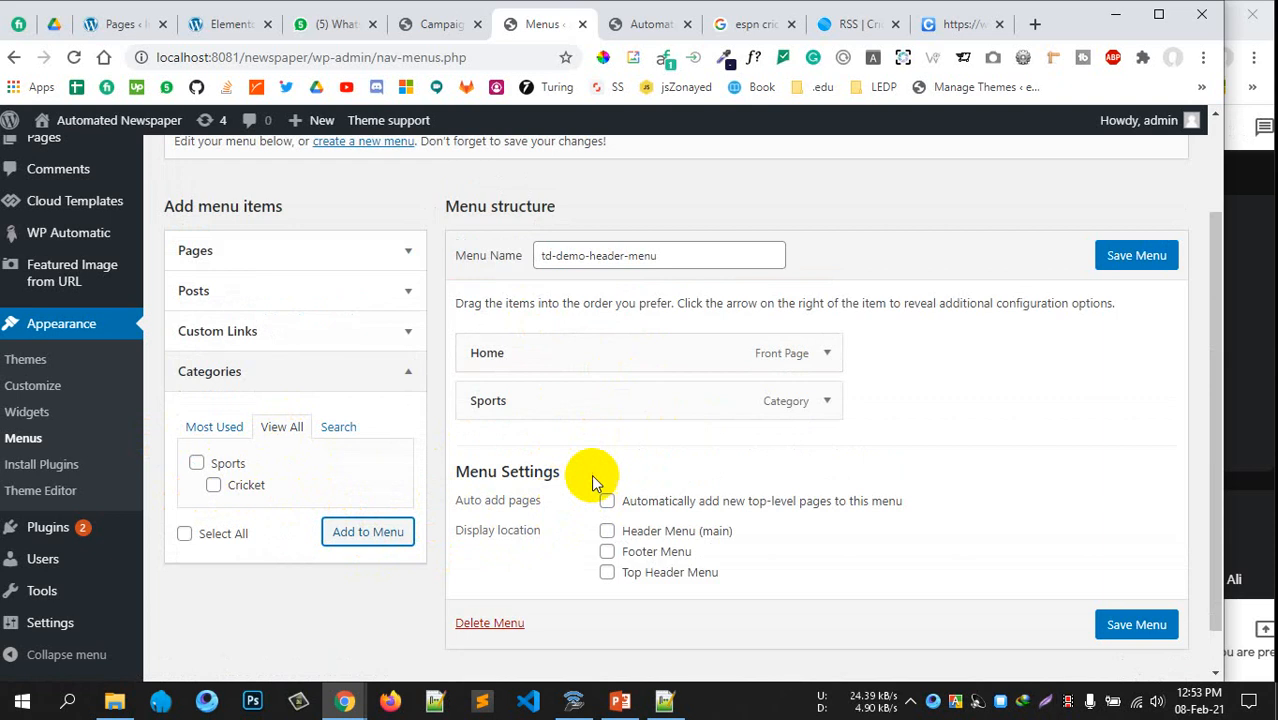
click(1131, 618)
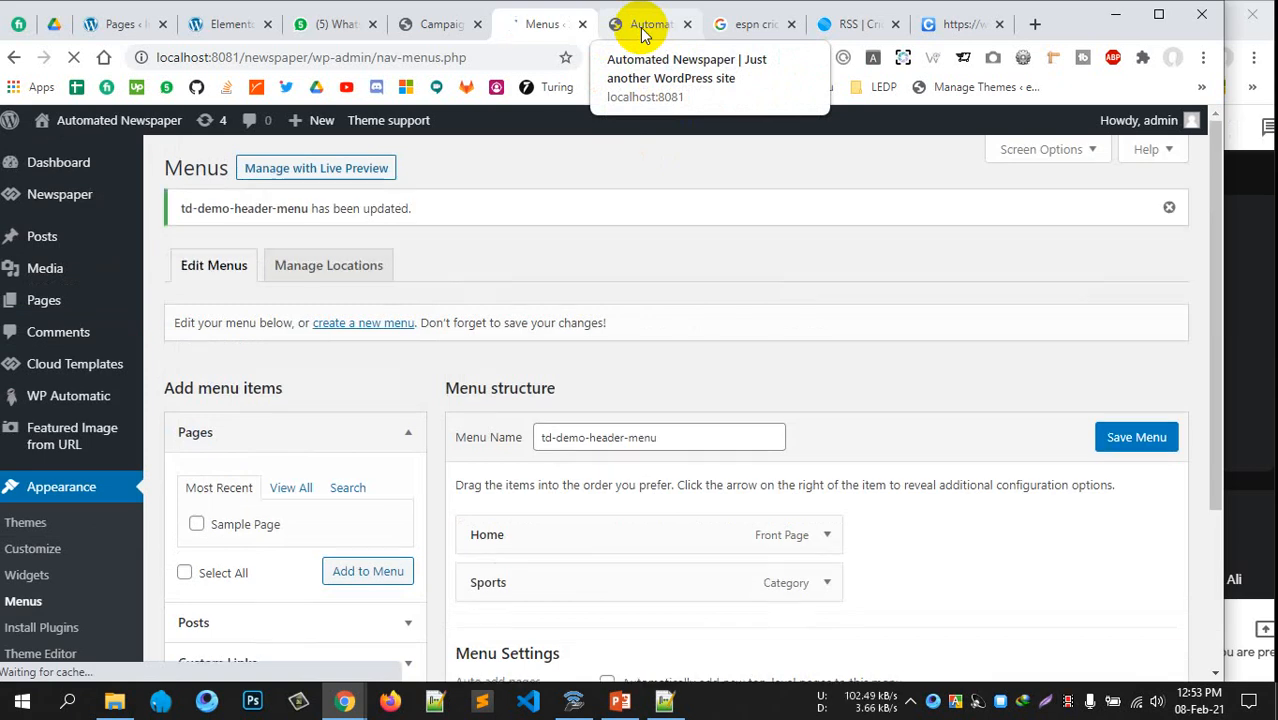
click(645, 26)
Reload the live homepage, then open and browse the Sports category page
click(74, 57)
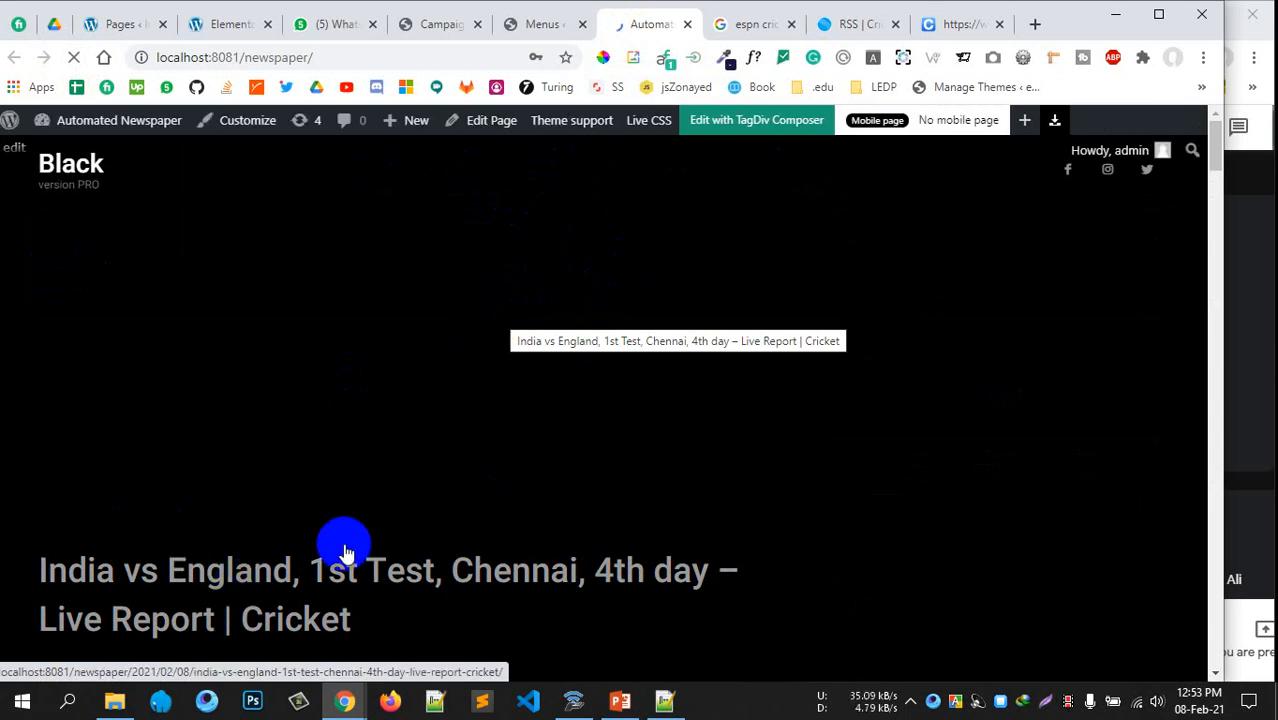
scroll(513, 505, down, 2)
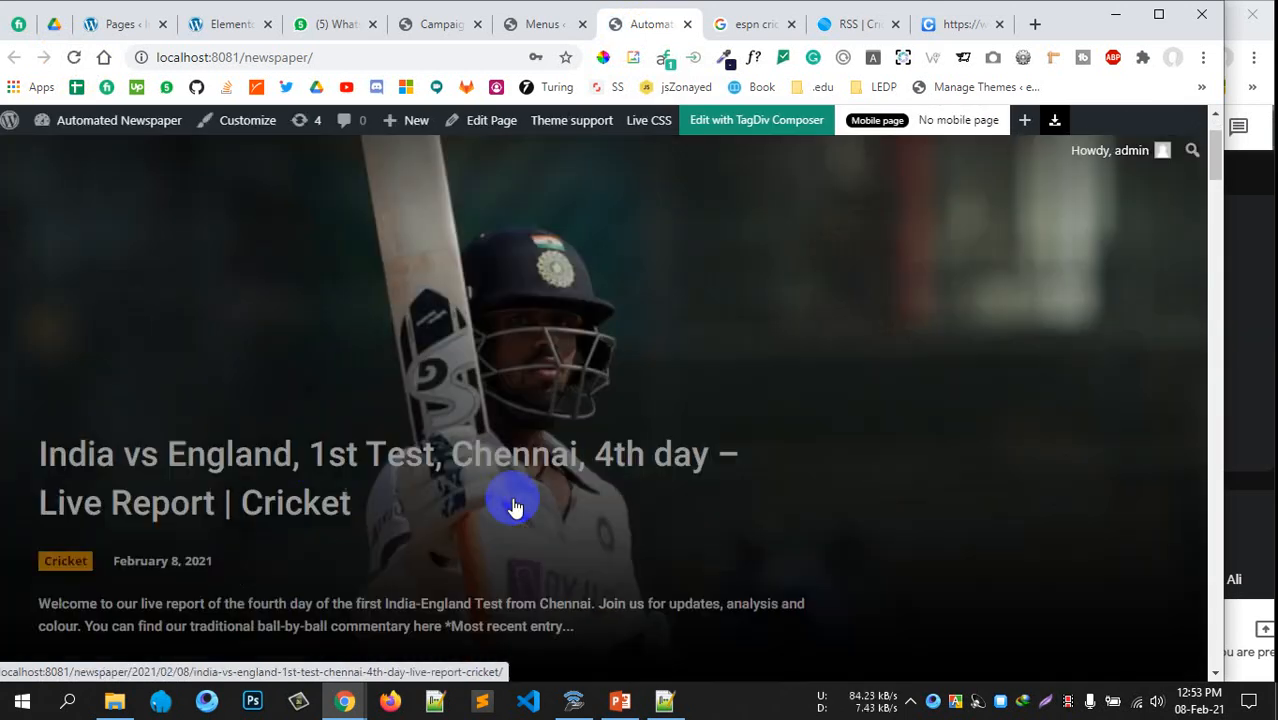
scroll(491, 451, up, 2)
scroll(288, 438, down, 3)
scroll(420, 330, up, 3)
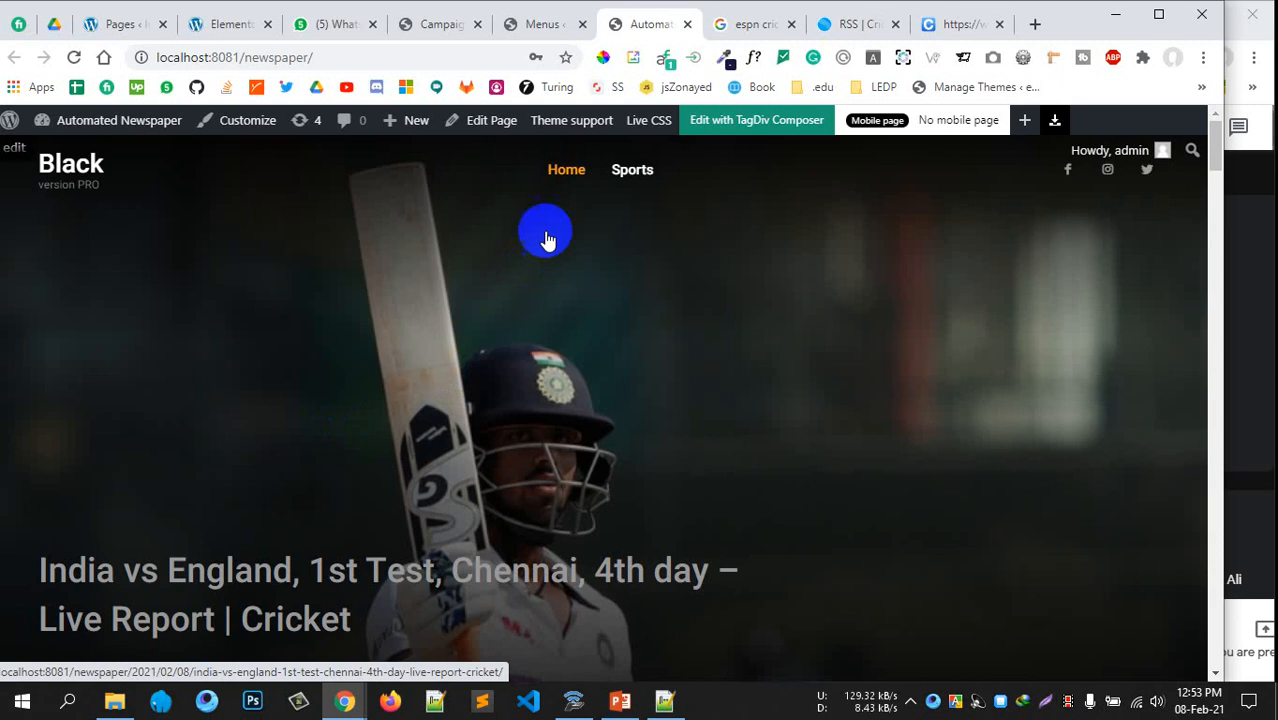
click(630, 170)
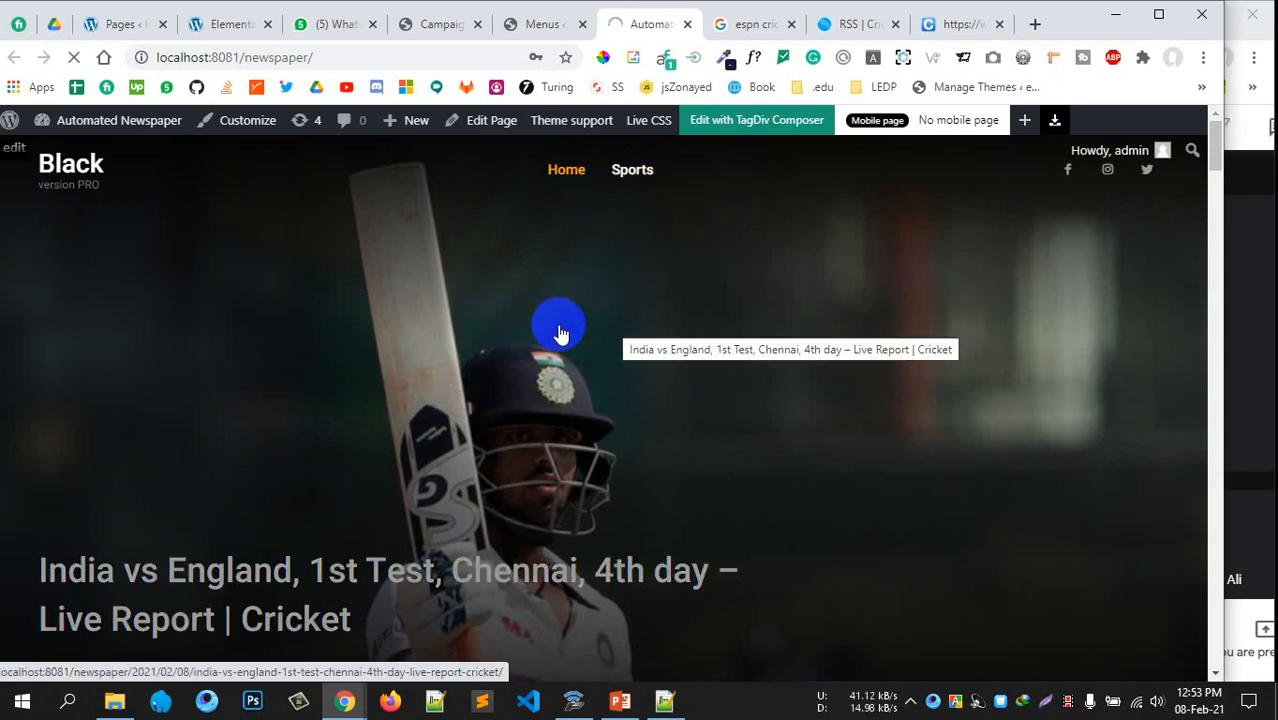
scroll(556, 335, down, 5)
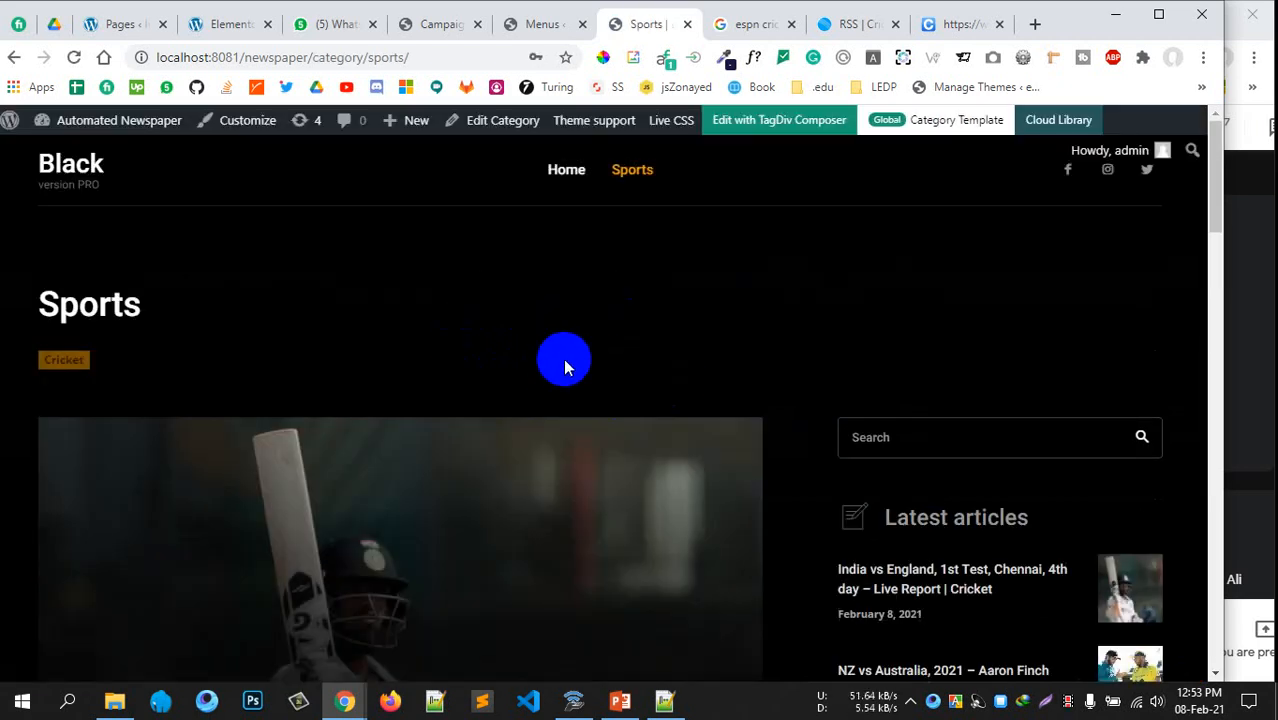
scroll(388, 405, down, 8)
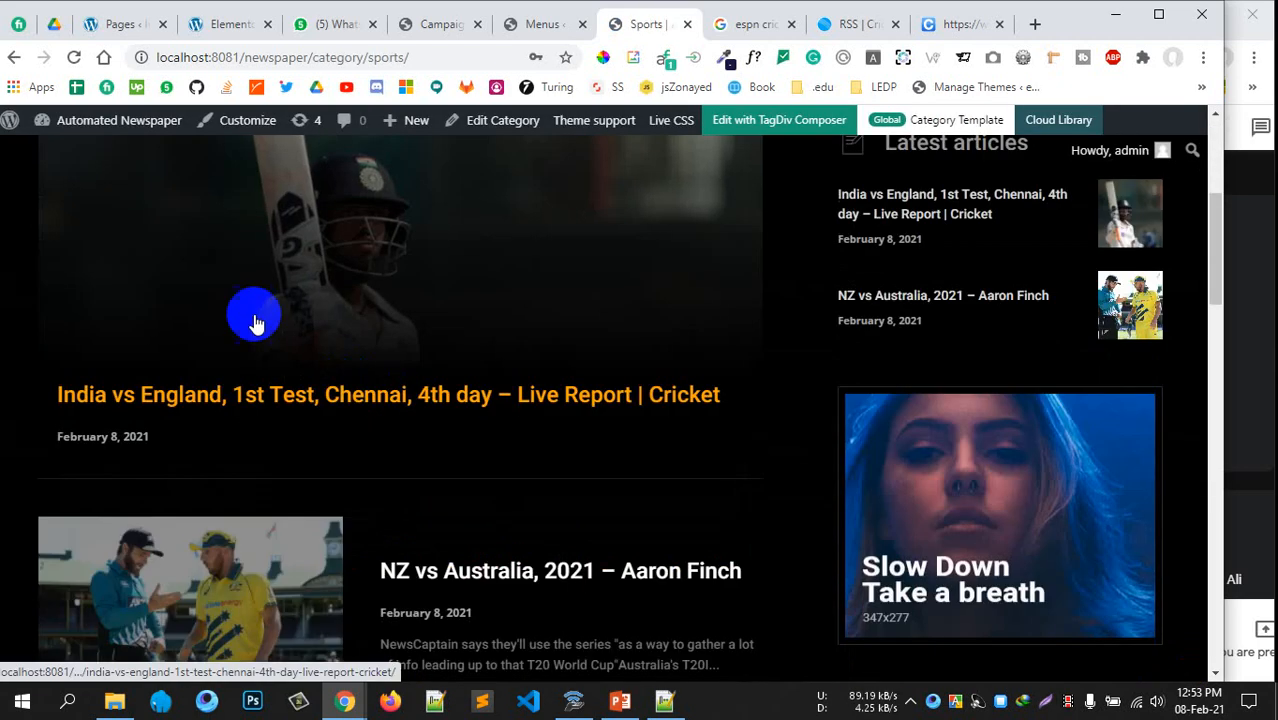
scroll(428, 340, up, 2)
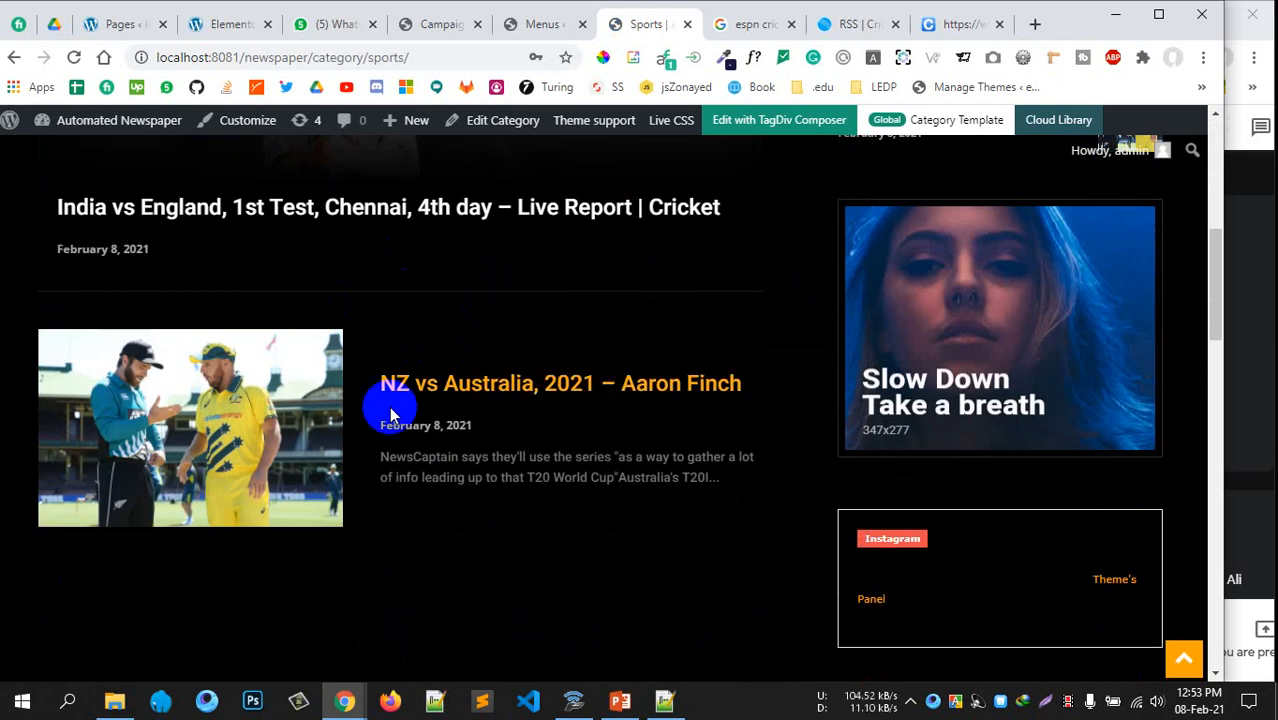
scroll(391, 408, up, 5)
scroll(391, 408, down, 3)
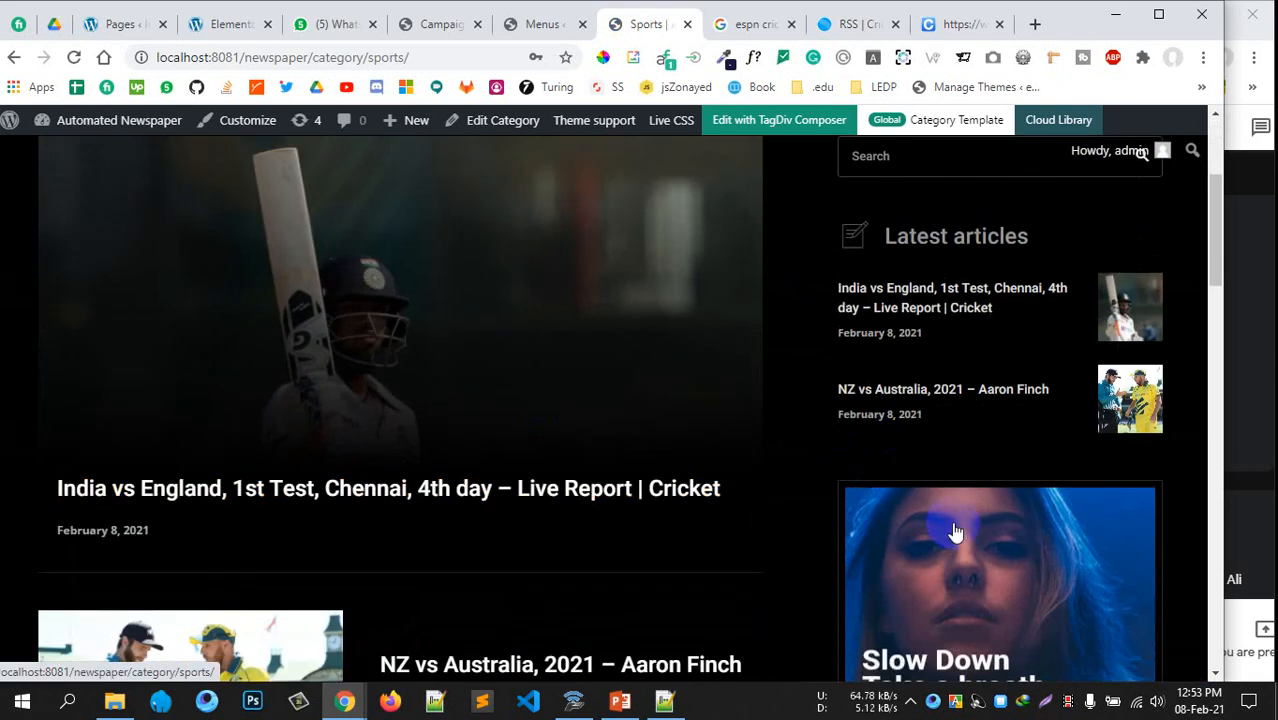
scroll(491, 448, up, 3)
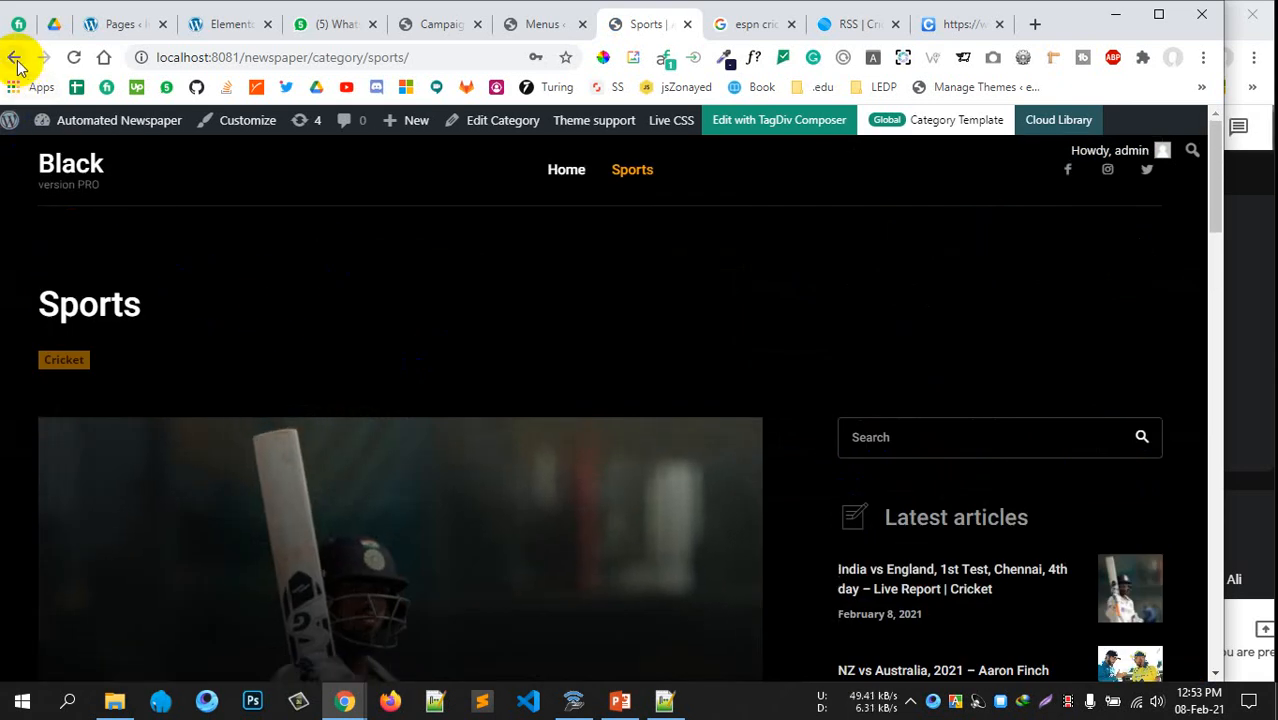
Review the Cricket posts across the homepage sections, then choose 'Edit with TagDiv Composer'
click(15, 58)
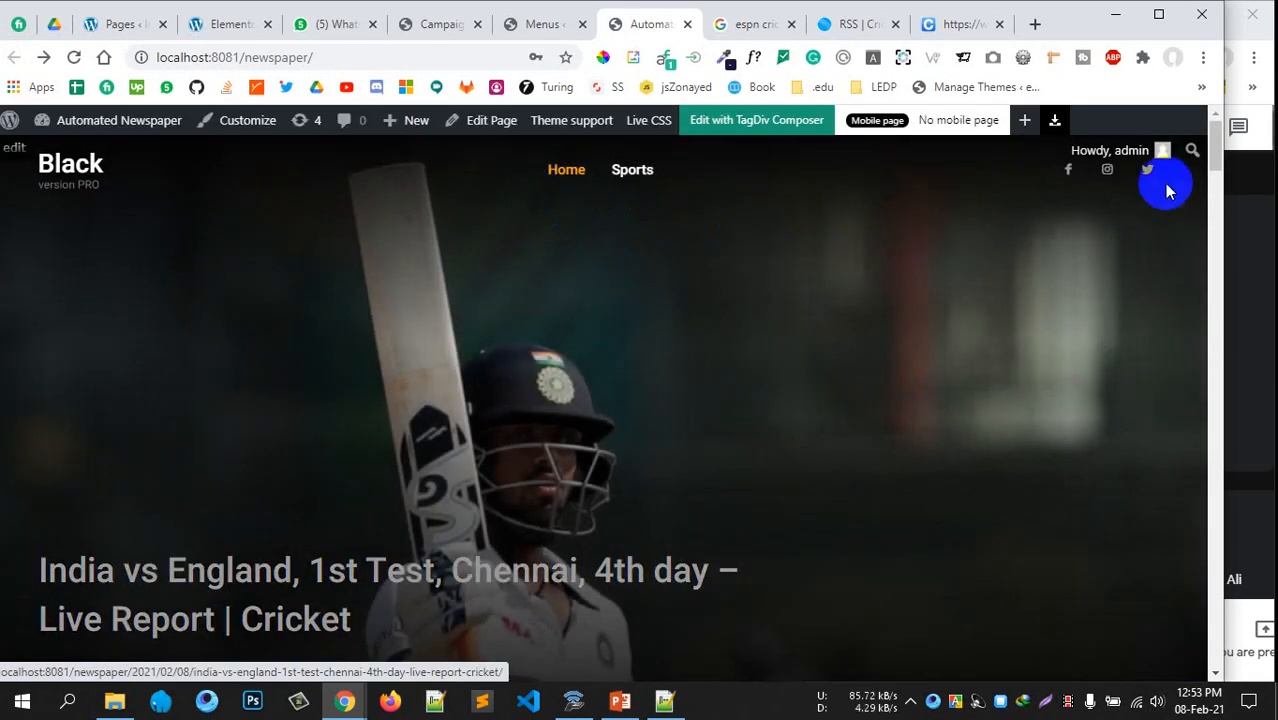
scroll(530, 472, down, 6)
scroll(530, 472, up, 6)
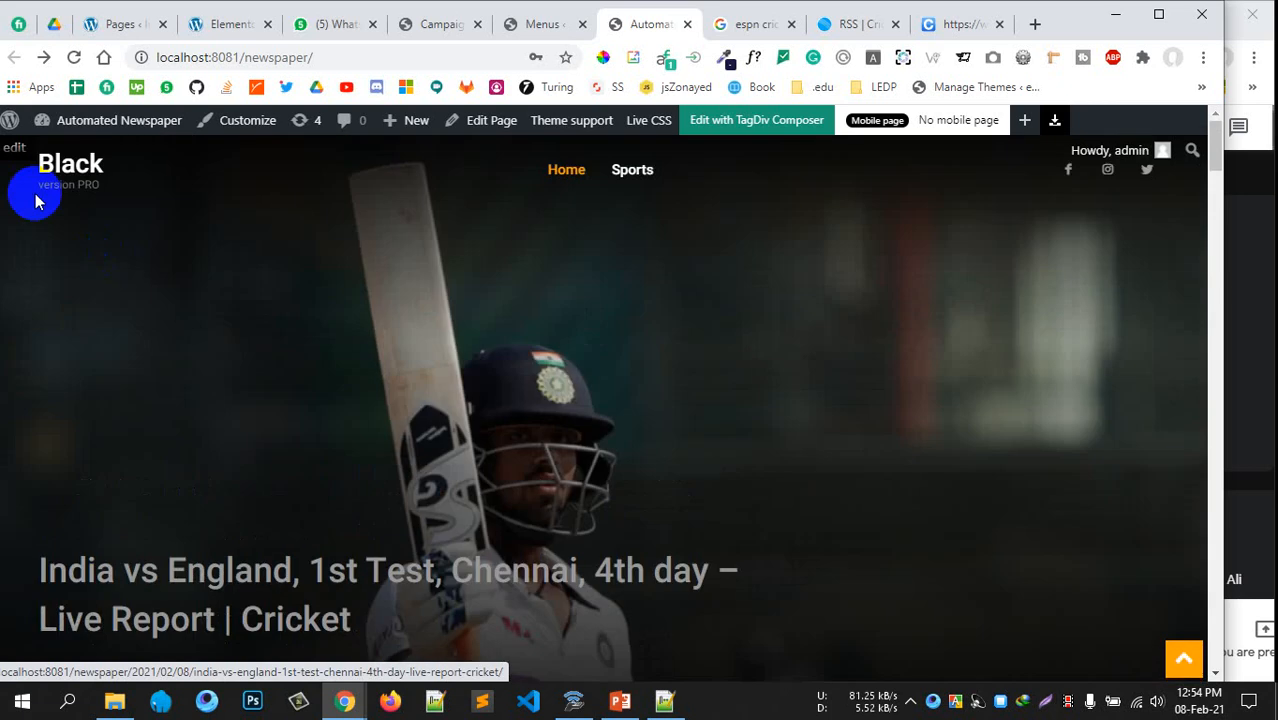
scroll(608, 451, down, 10)
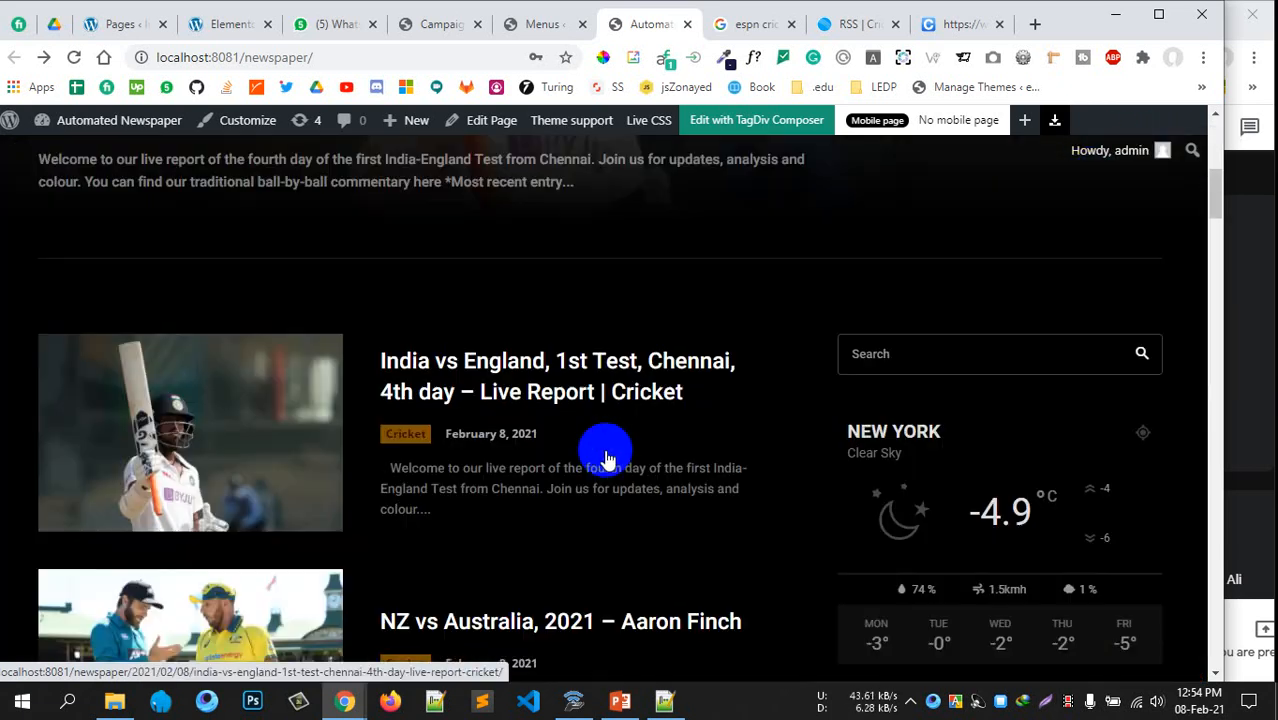
scroll(605, 451, up, 4)
scroll(890, 377, down, 4)
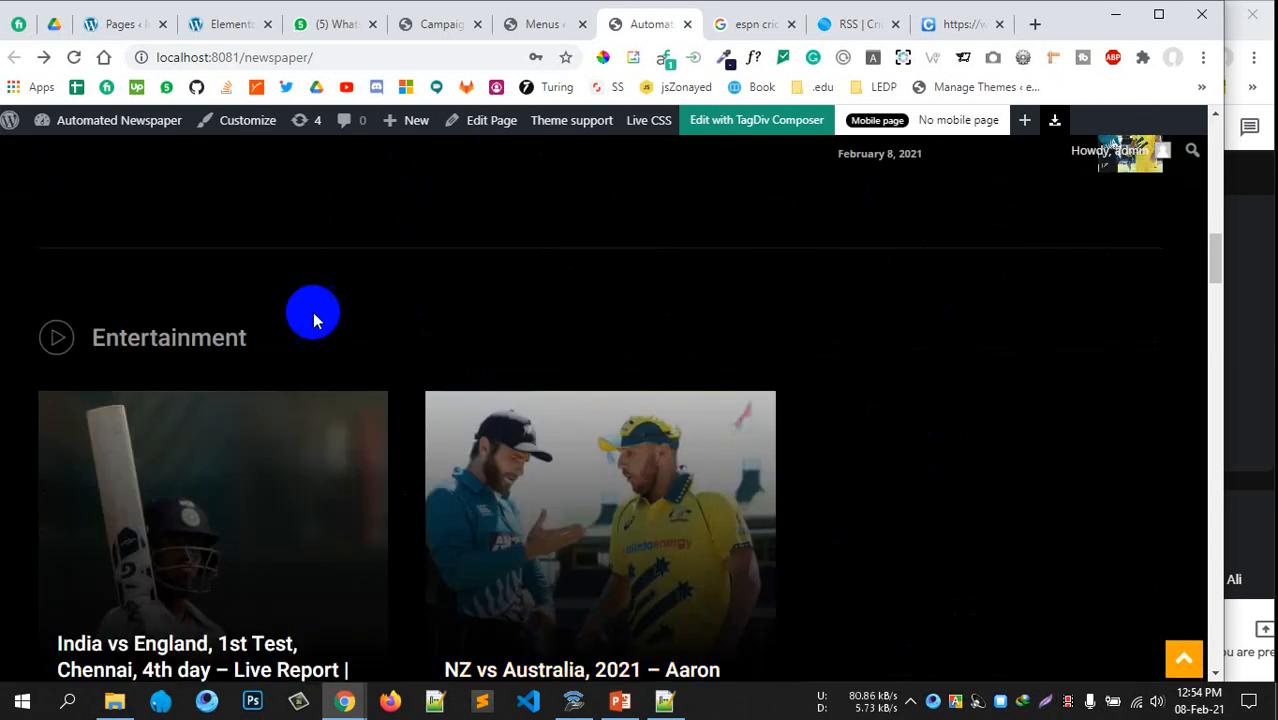
scroll(180, 360, up, 9)
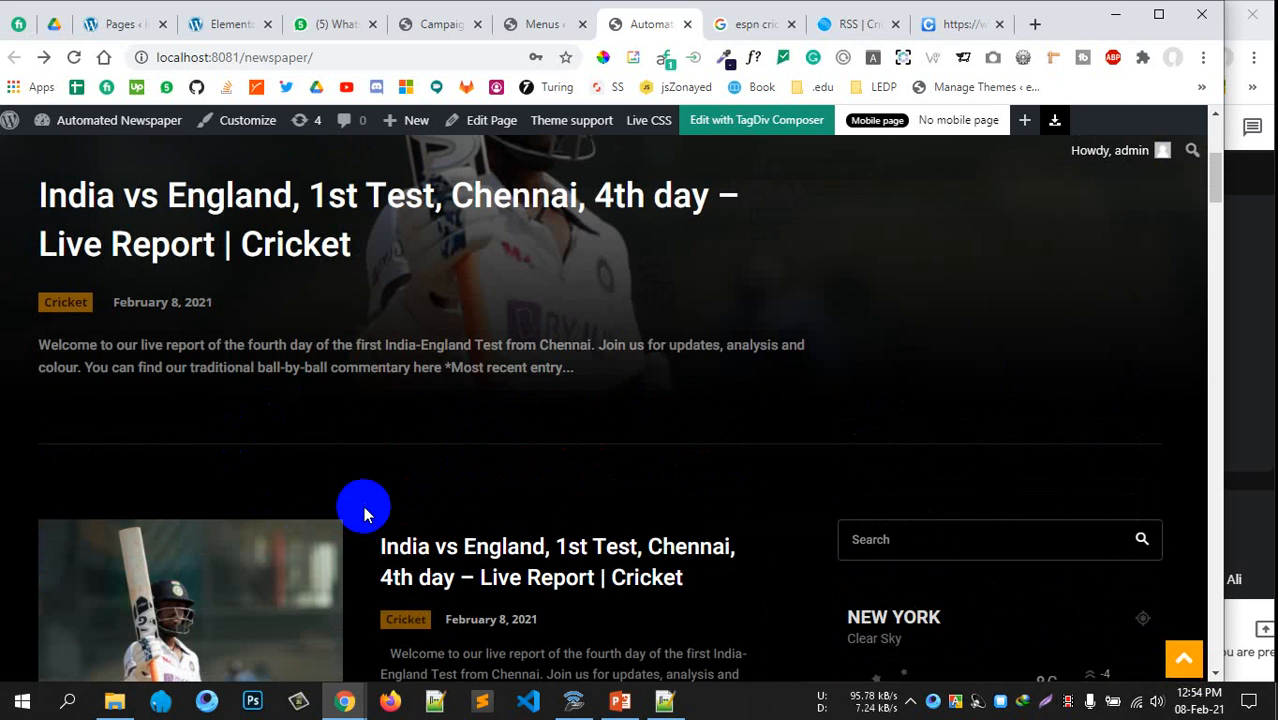
scroll(365, 505, down, 10)
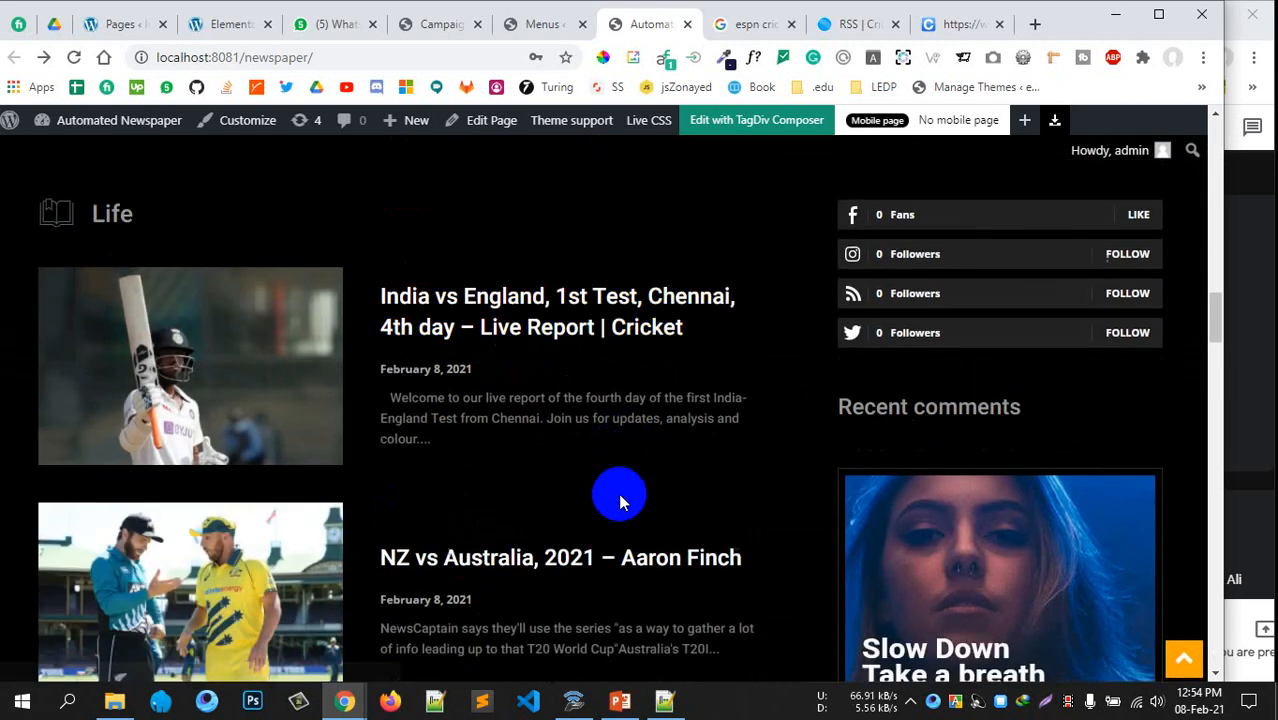
scroll(619, 499, down, 7)
scroll(242, 165, up, 1)
scroll(200, 303, down, 3)
scroll(290, 364, down, 5)
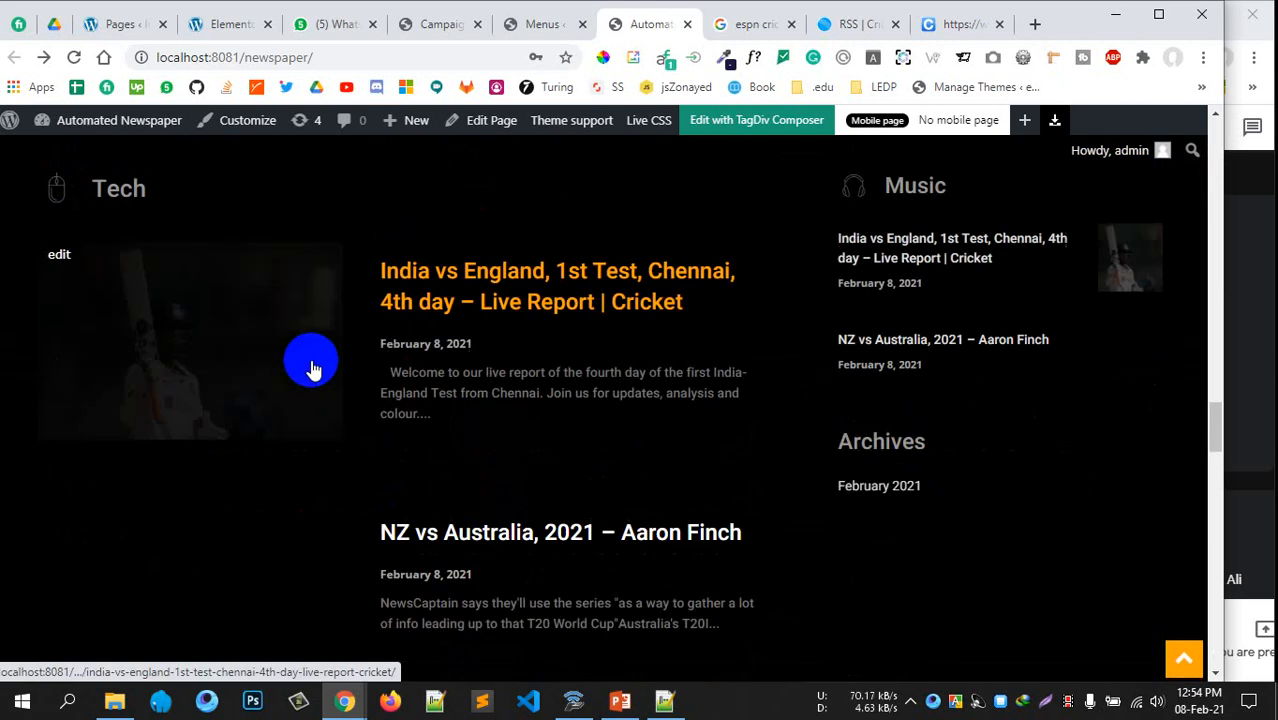
scroll(300, 340, up, 7)
scroll(347, 380, down, 10)
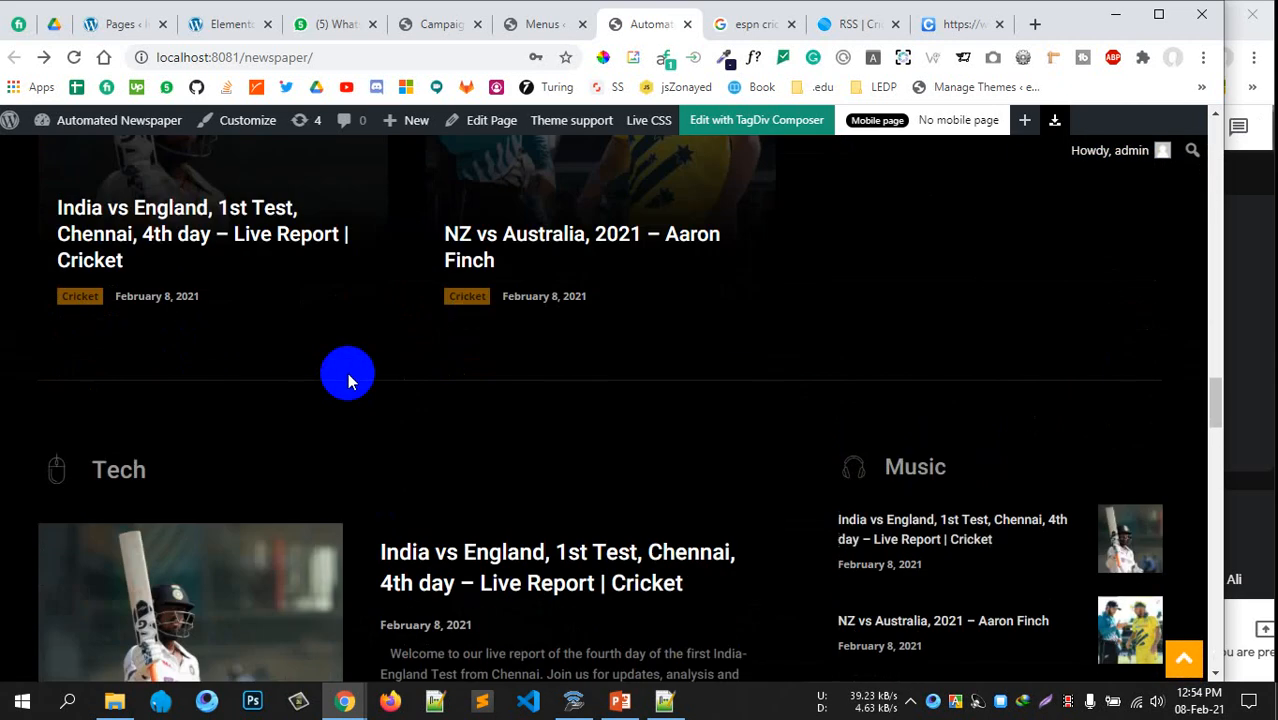
scroll(352, 317, up, 8)
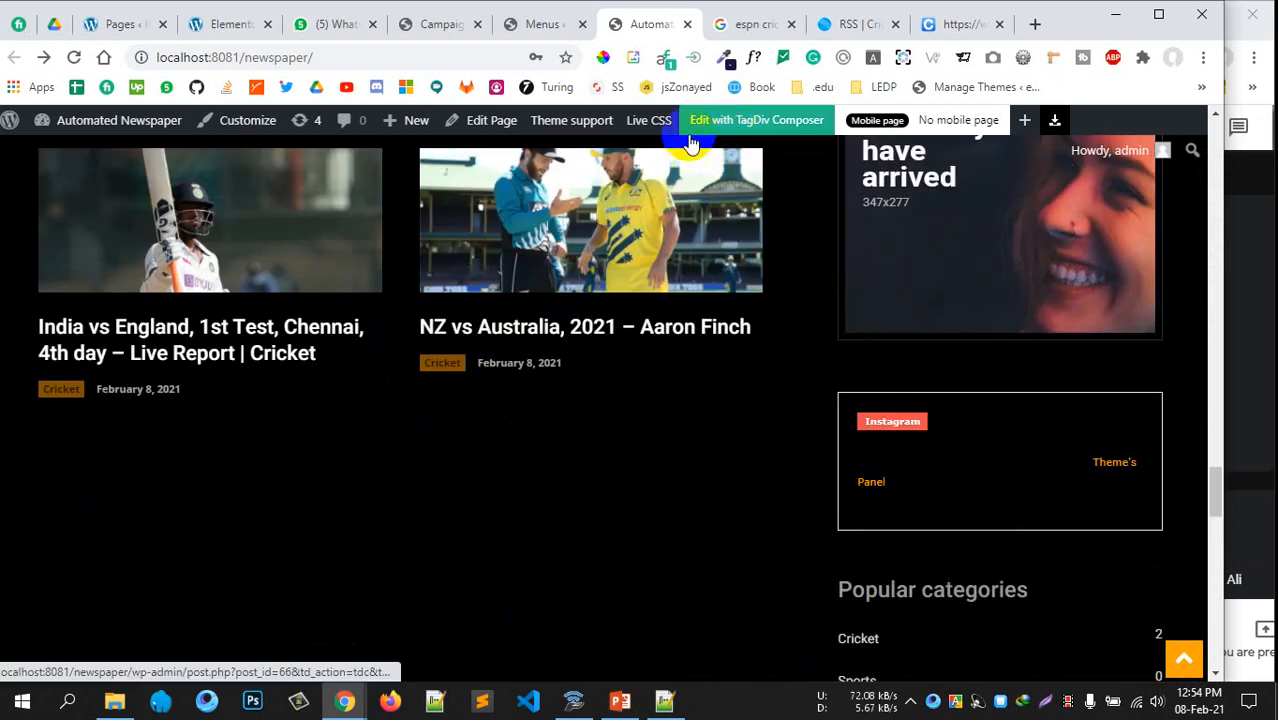
click(770, 124)
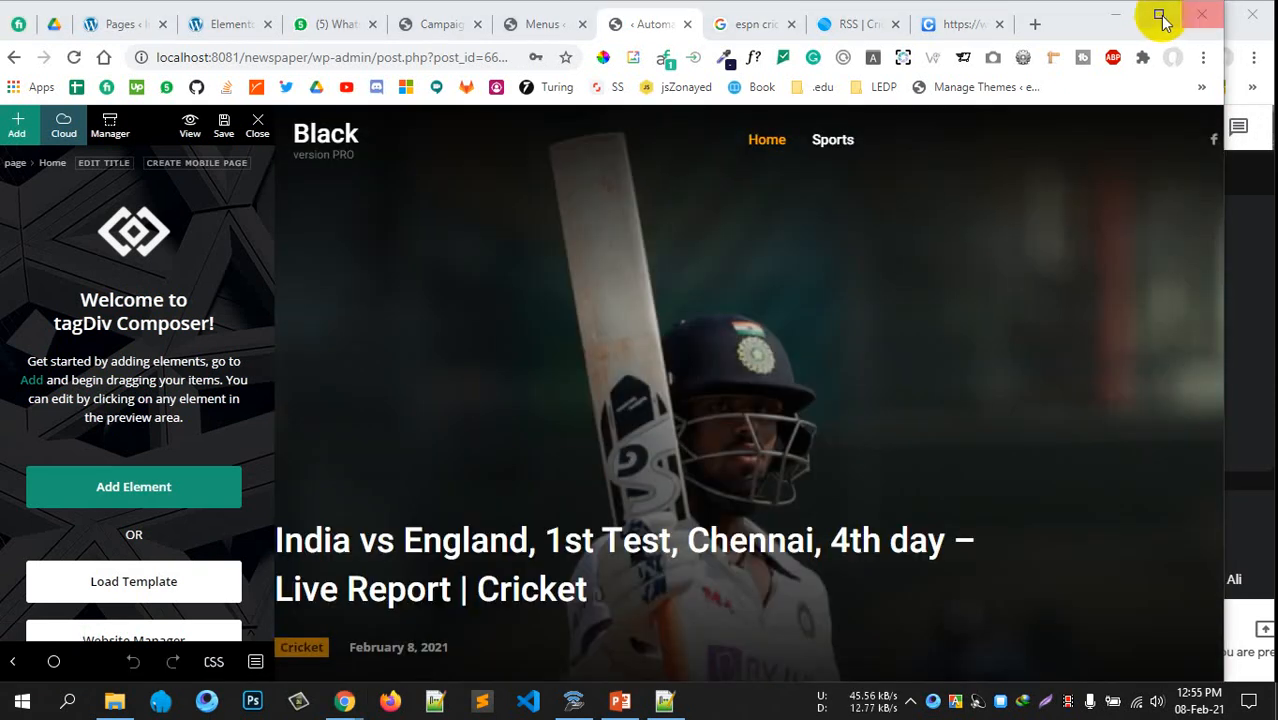
Maximize the browser window and zoom the homepage editor out to 90%
click(1158, 14)
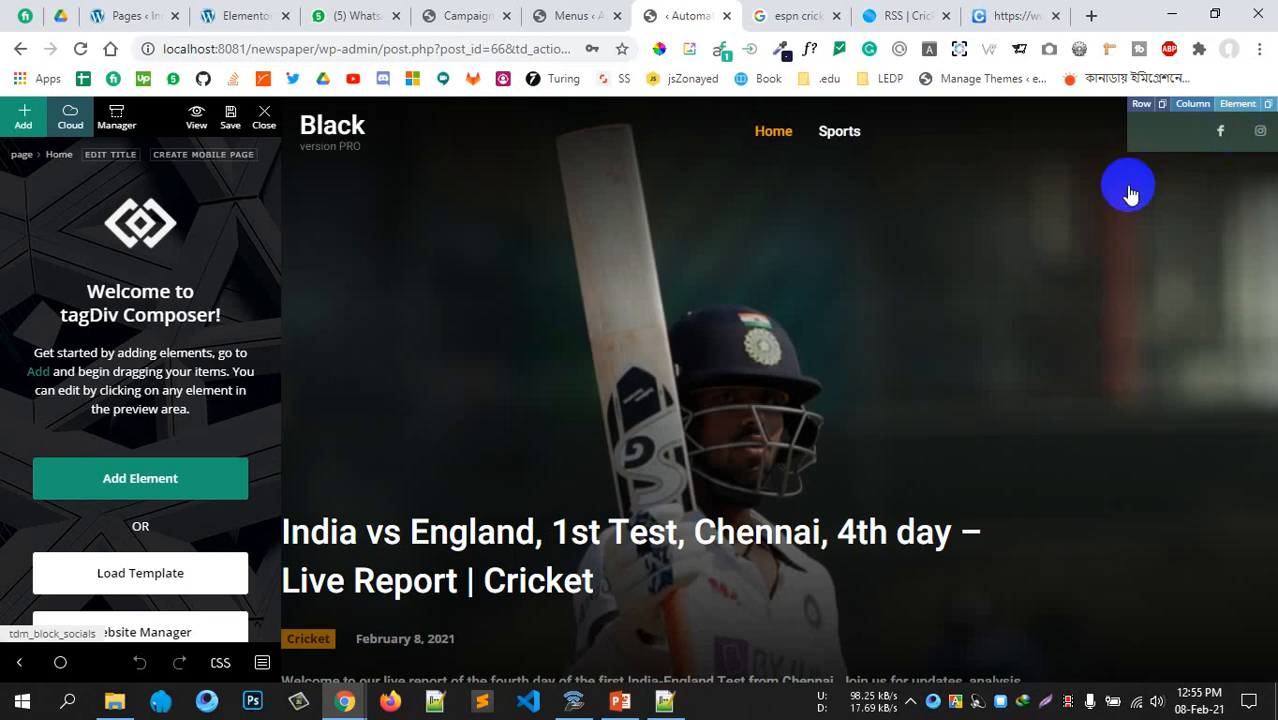
key(ctrl+minus)
key(ctrl+minus)
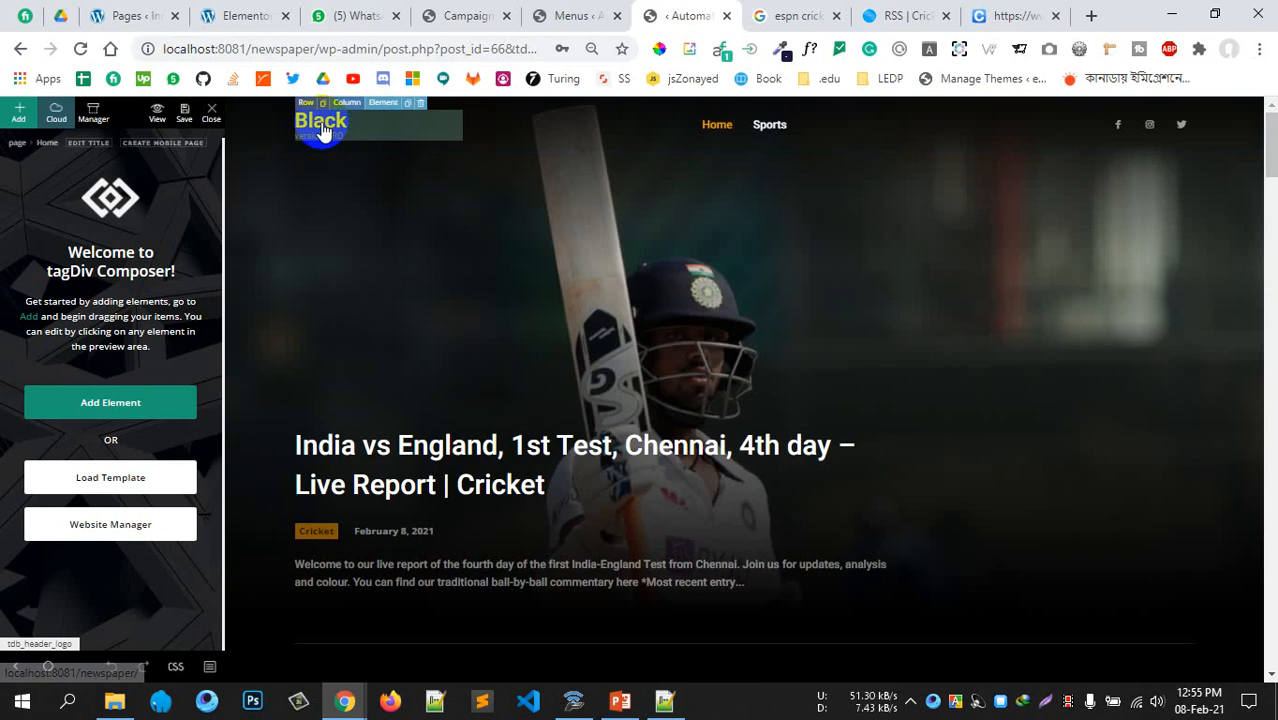
Select the 'Black' header logo, reset zoom to 100%, and scroll its settings to the IMAGE section
click(322, 130)
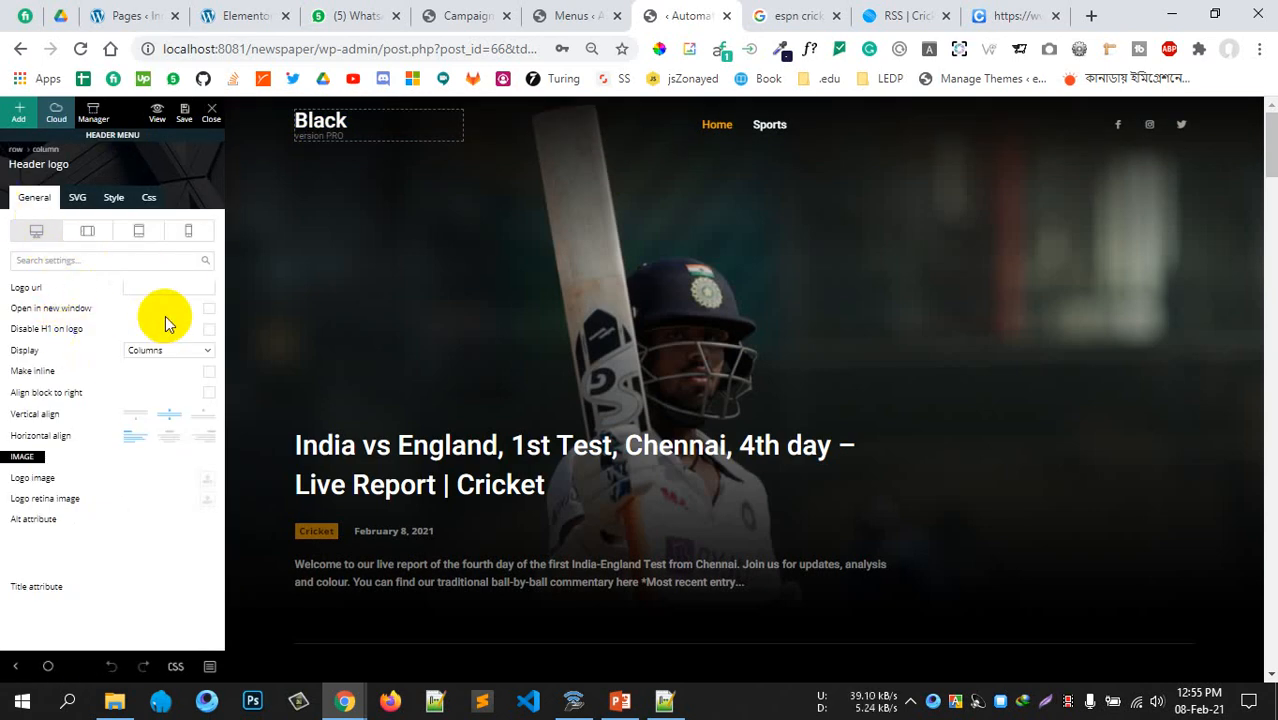
key(ctrl+plus)
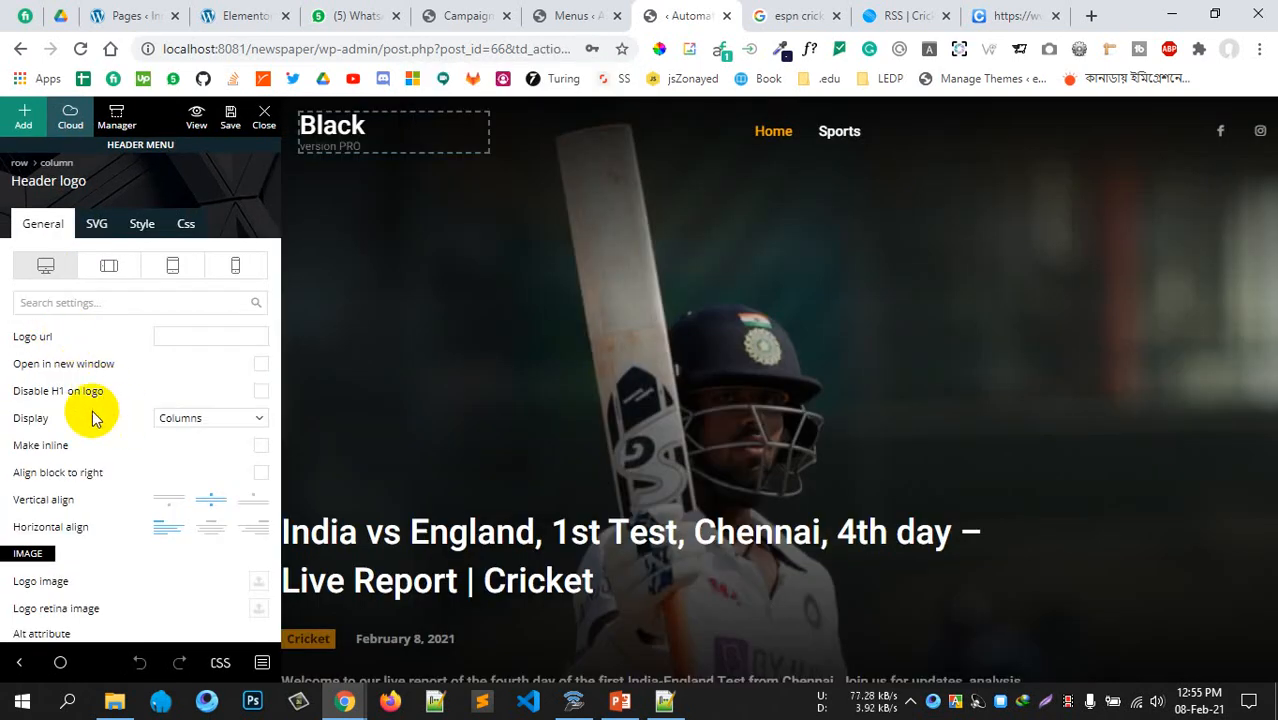
scroll(93, 418, down, 1)
scroll(43, 487, down, 7)
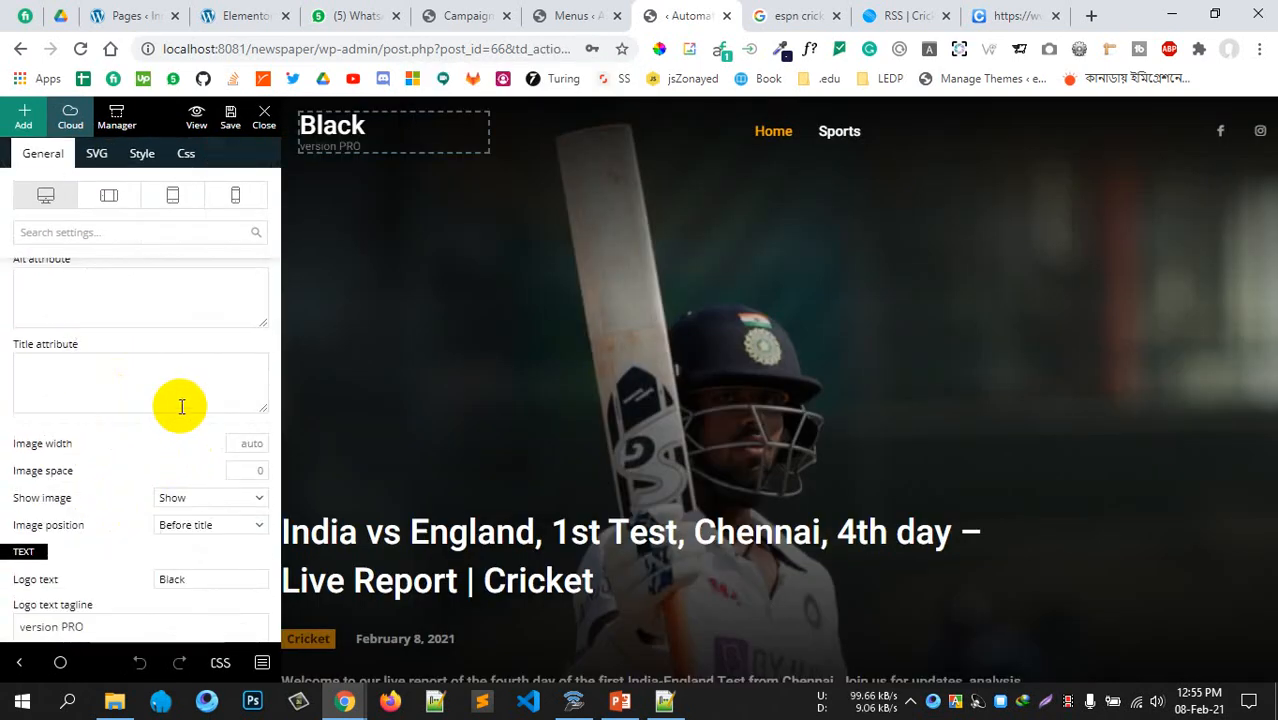
scroll(150, 482, down, 2)
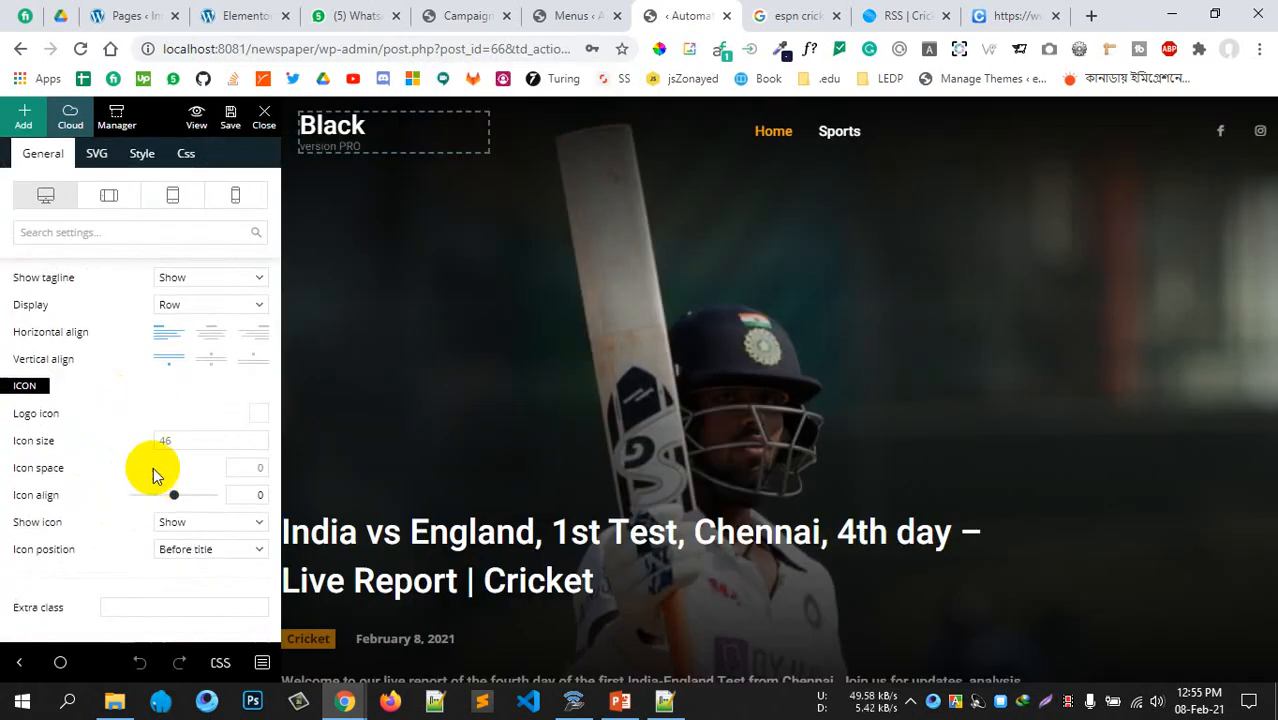
scroll(151, 466, up, 10)
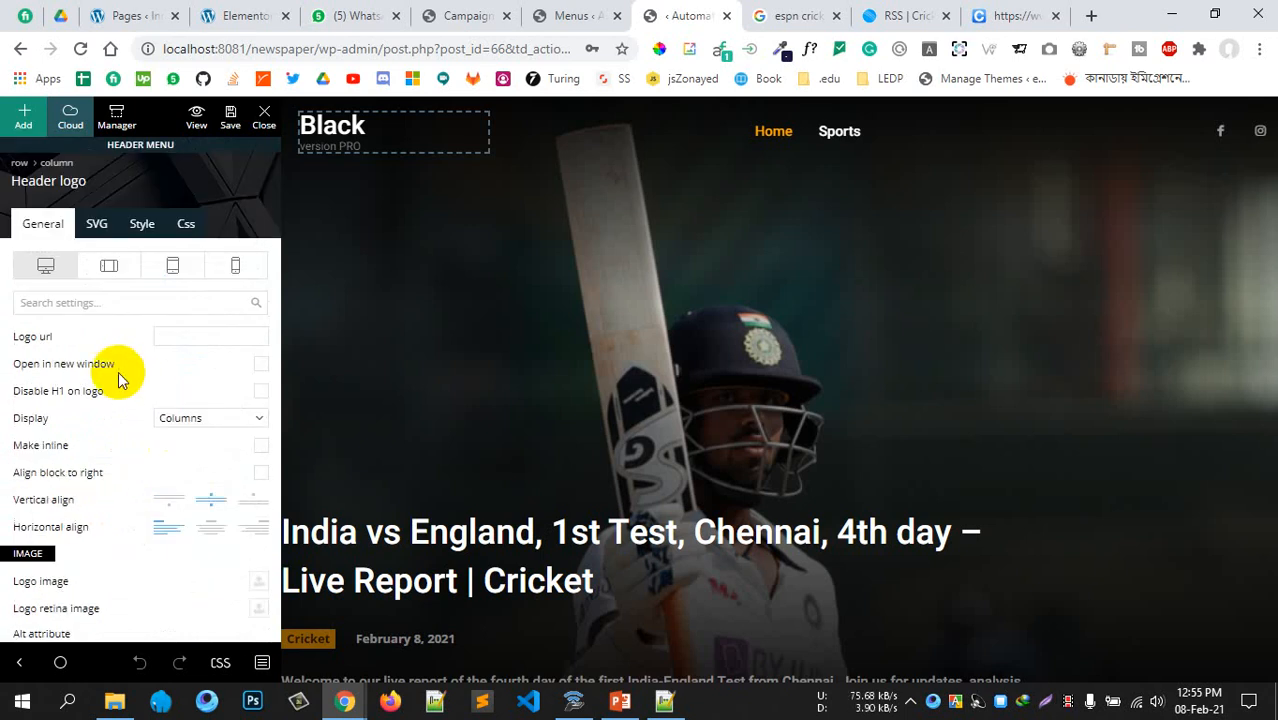
scroll(117, 376, down, 4)
click(333, 150)
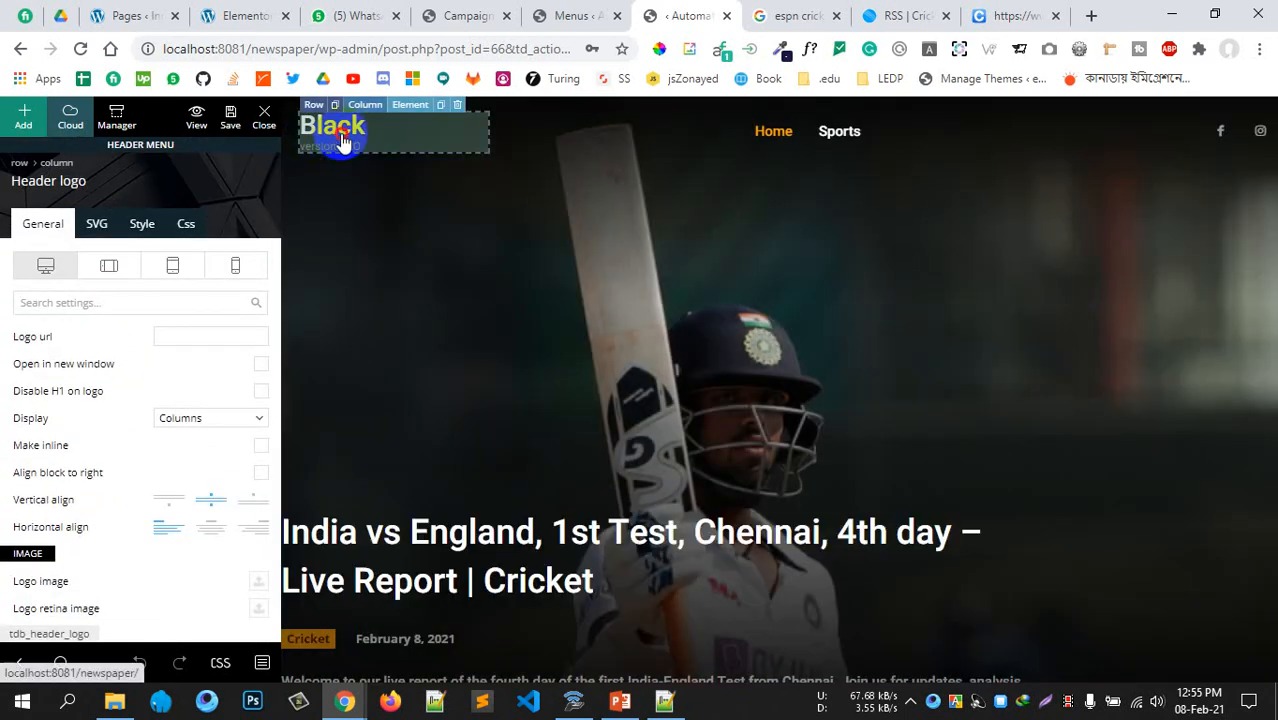
scroll(80, 515, down, 2)
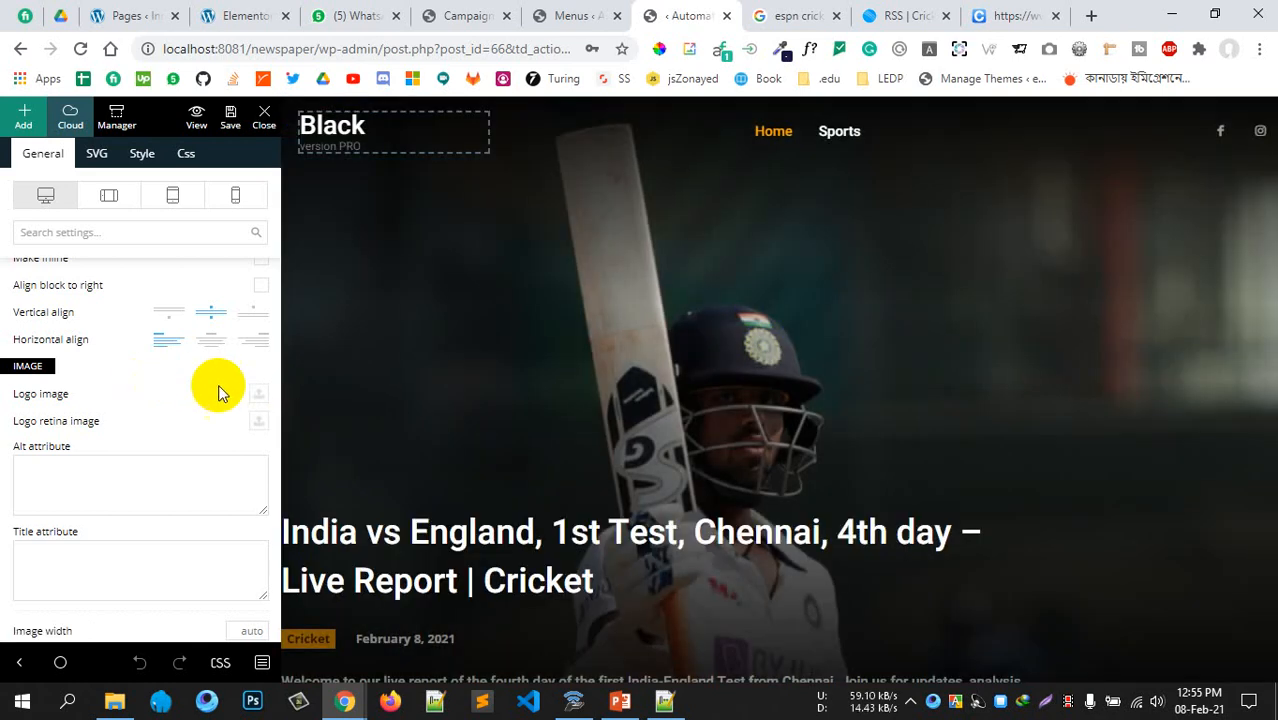
Upload small-logo.png from Downloads via Add media and insert it as the header logo image
click(258, 396)
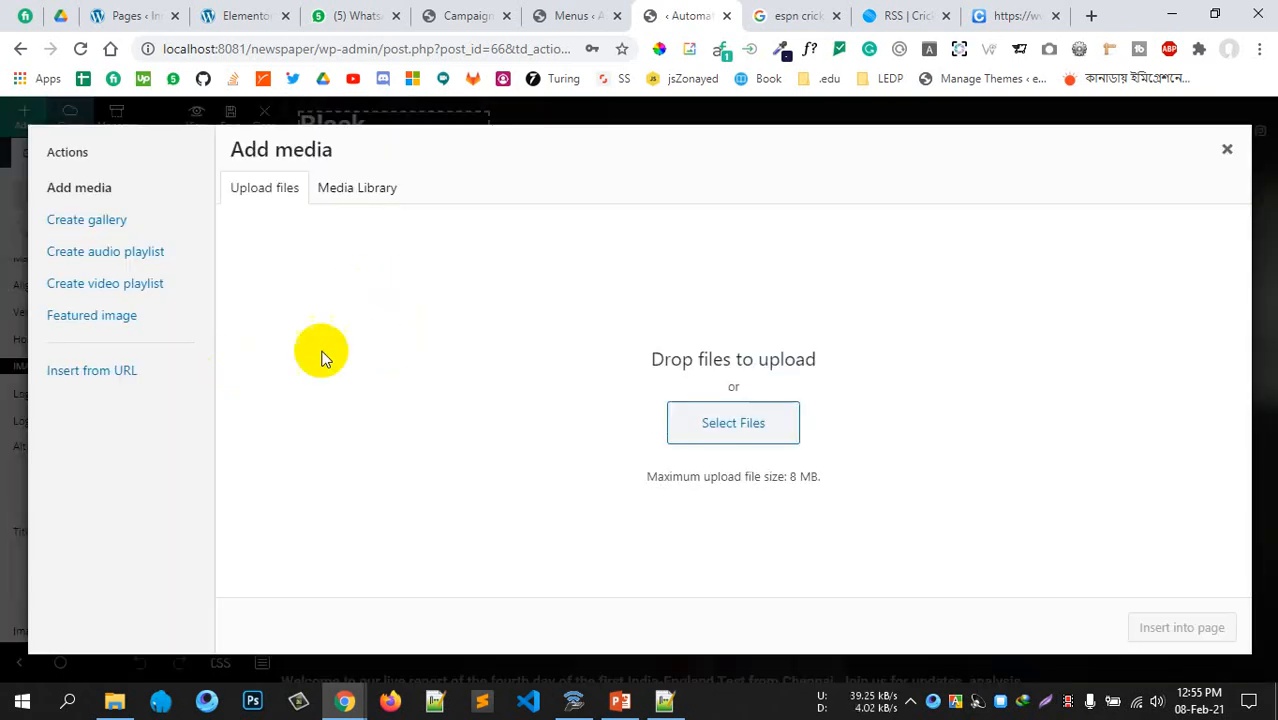
click(122, 698)
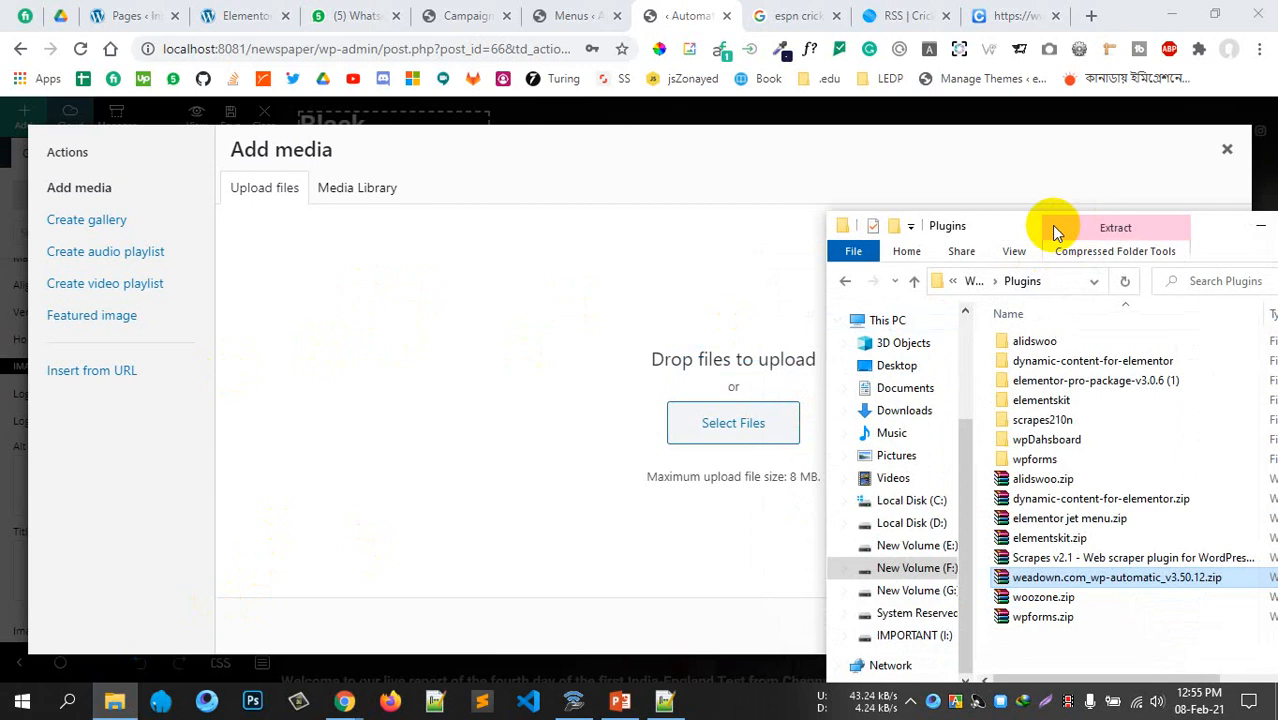
drag(1056, 228, 886, 165)
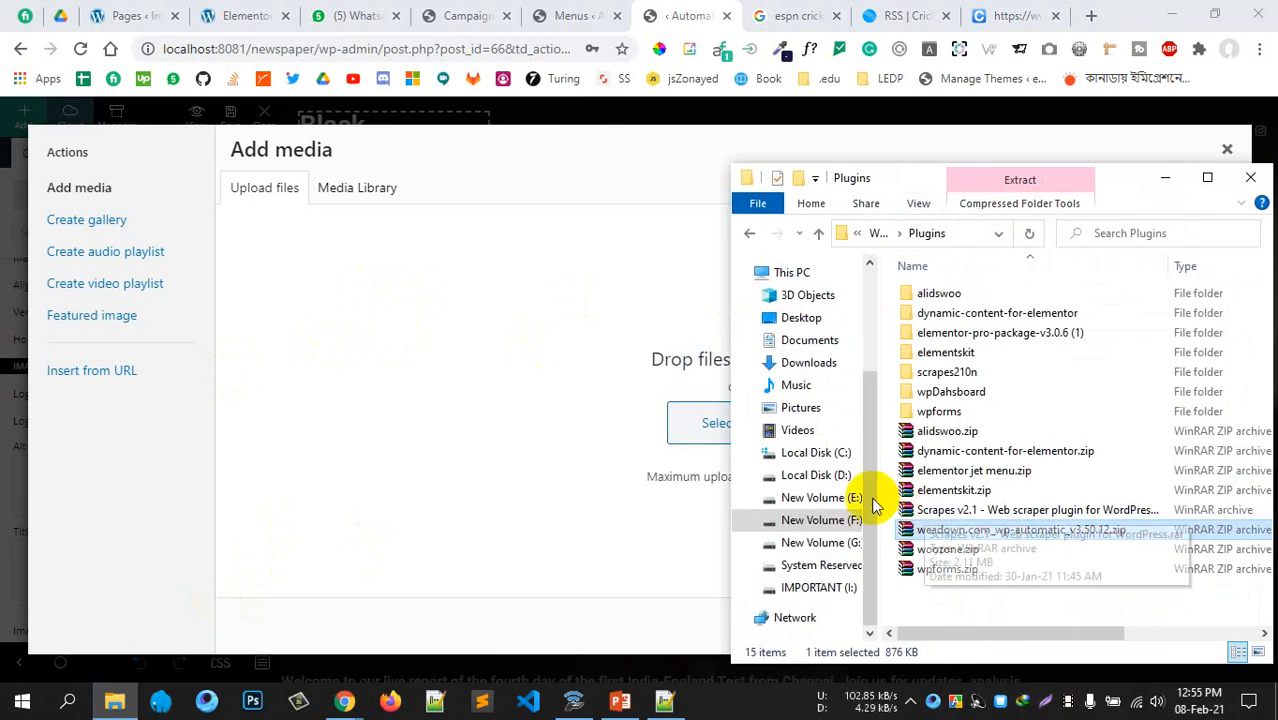
click(797, 318)
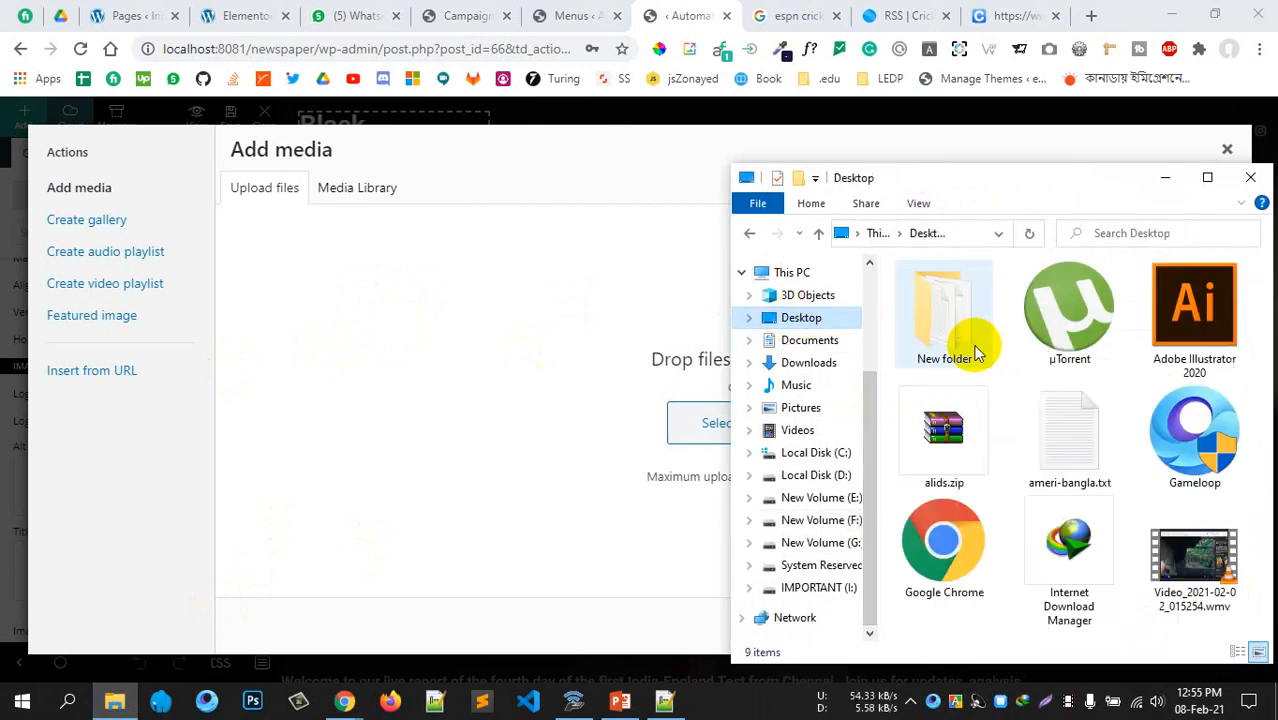
click(808, 362)
double_click(993, 340)
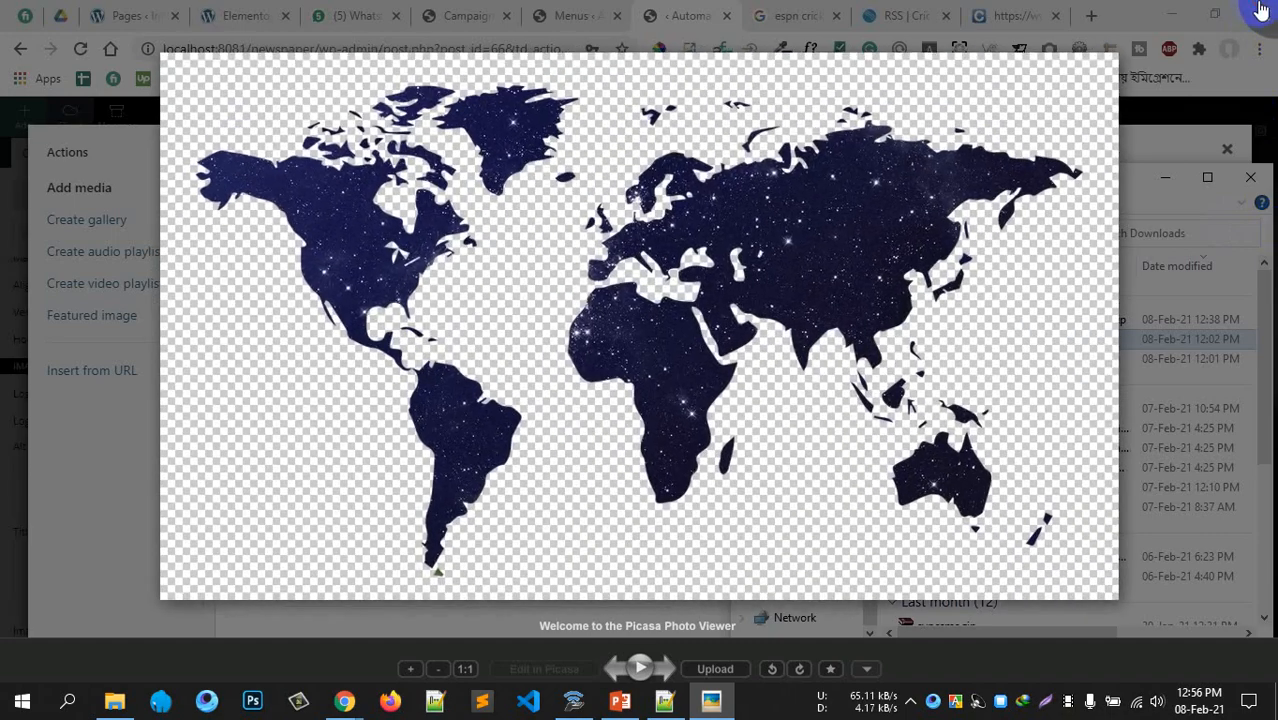
click(1261, 10)
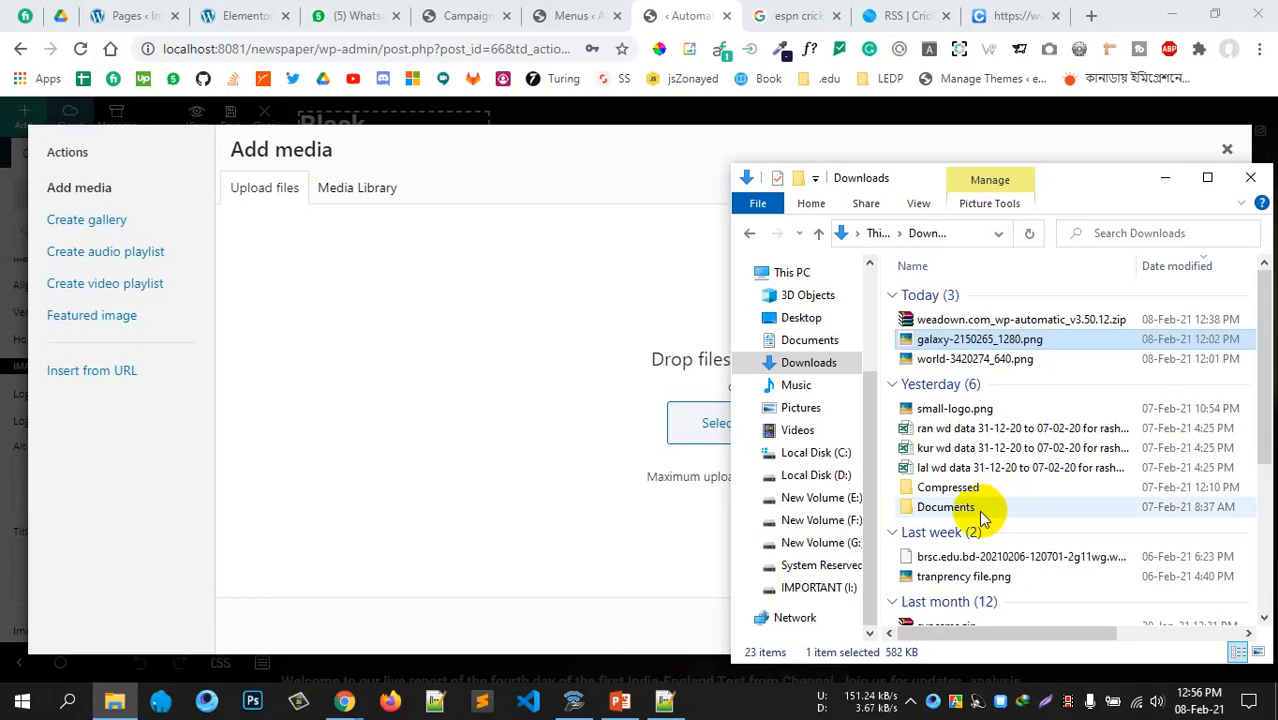
double_click(965, 408)
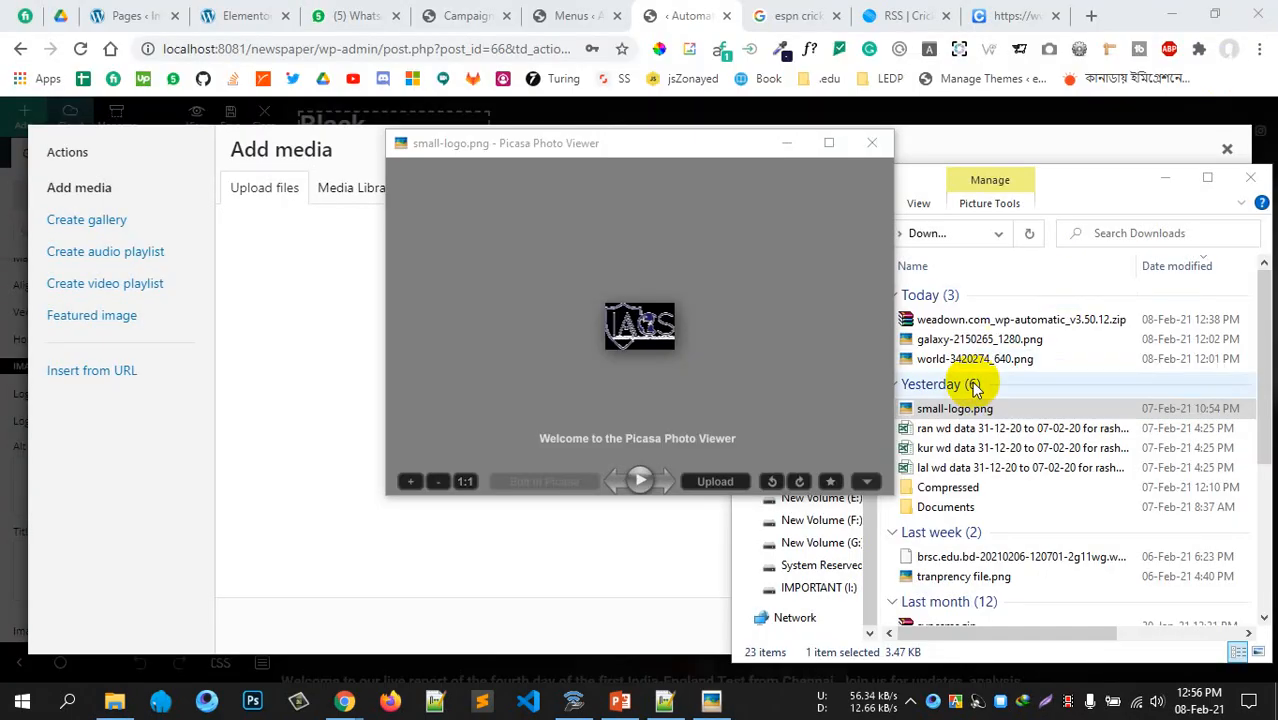
click(881, 150)
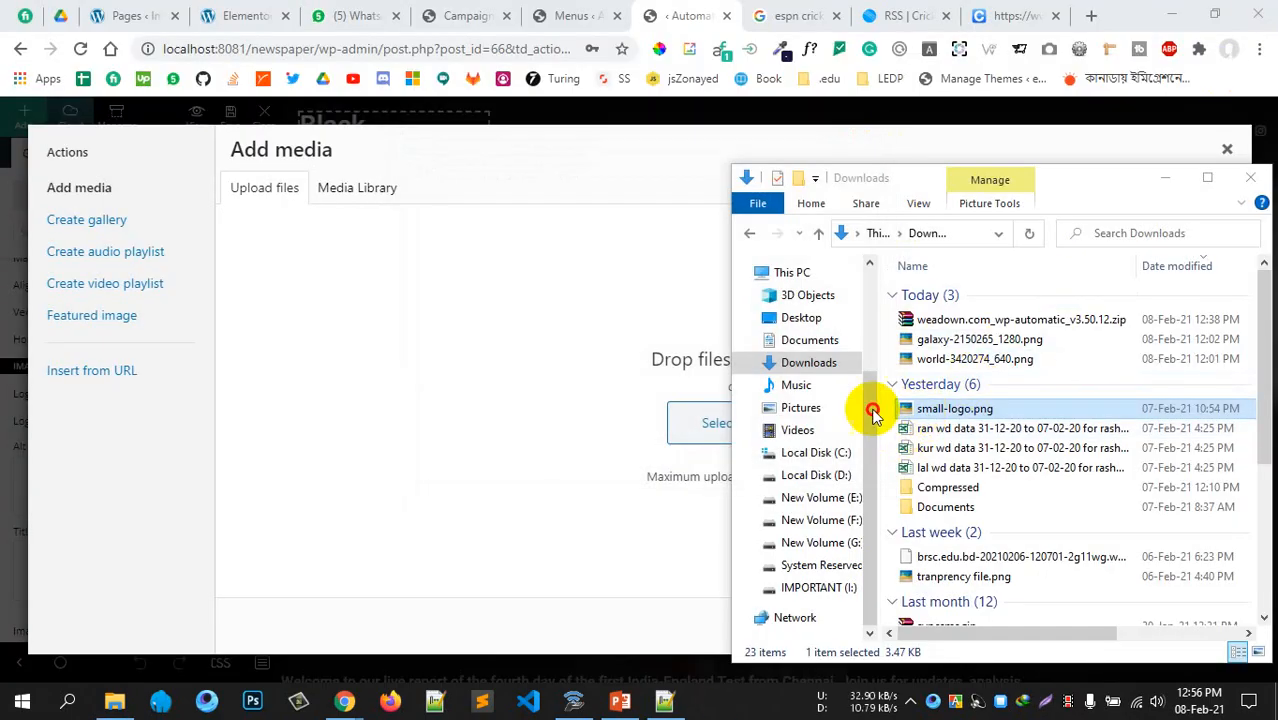
drag(900, 408, 600, 450)
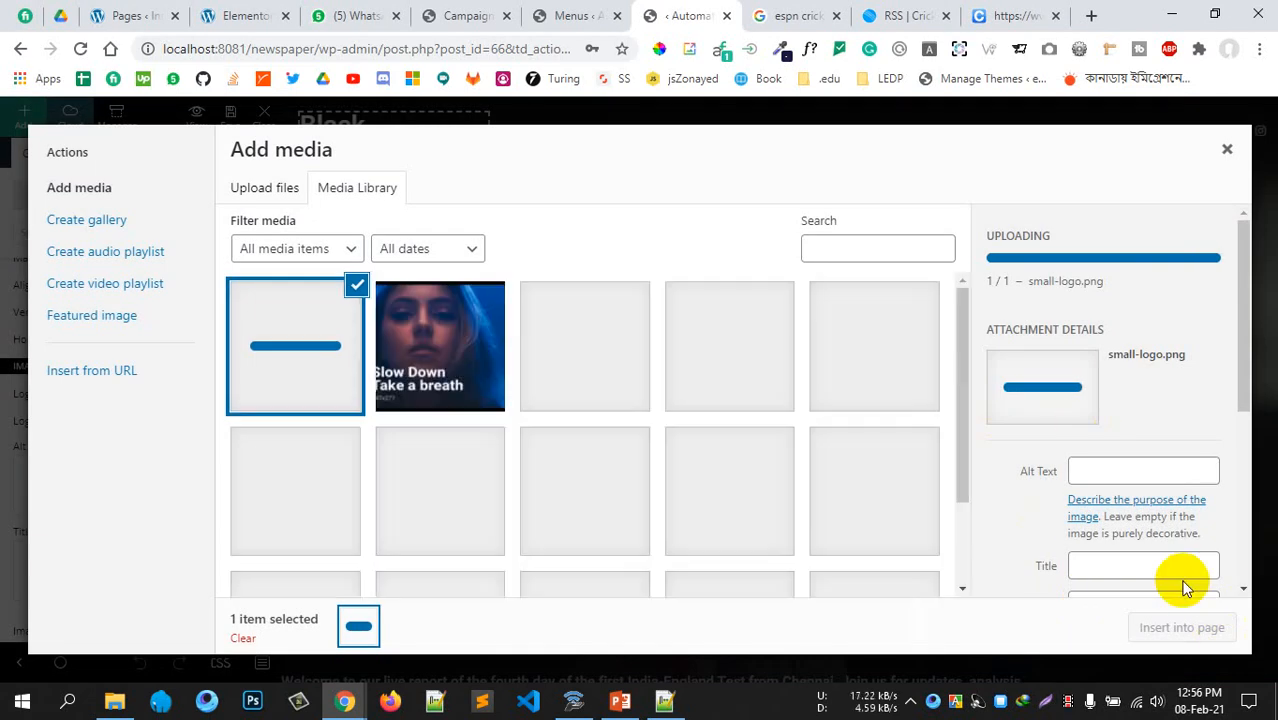
click(1182, 628)
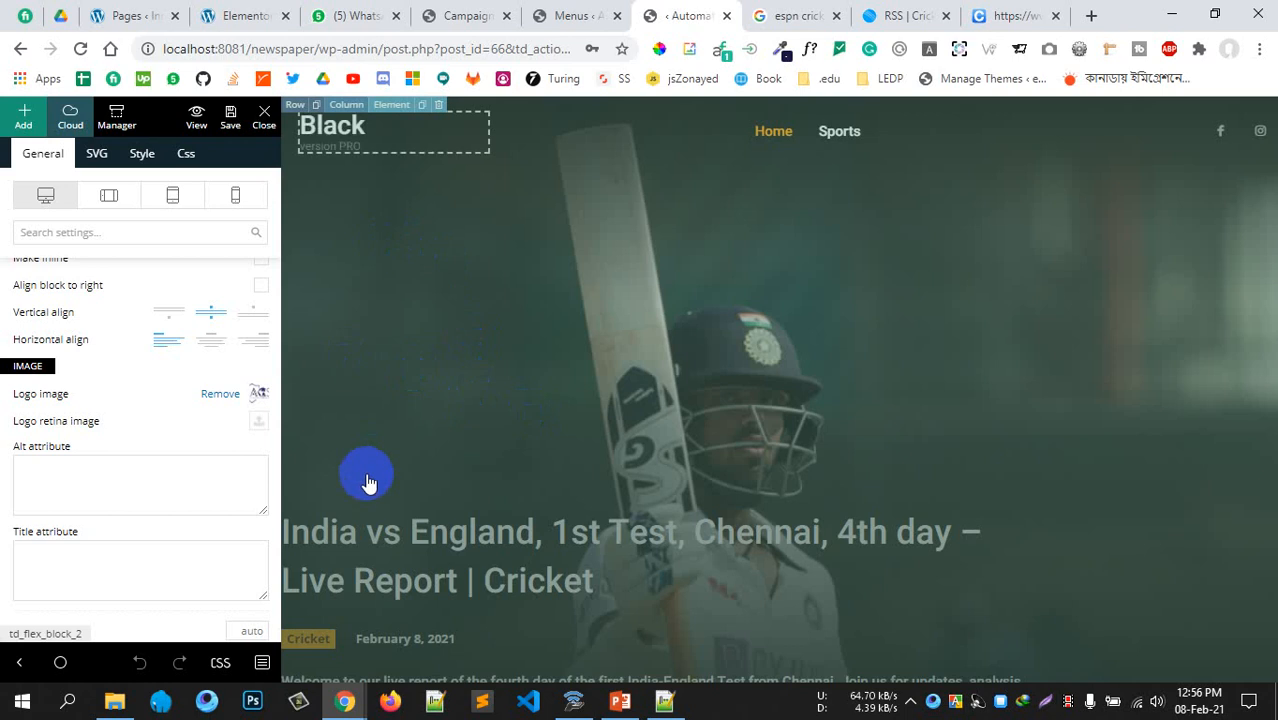
Select the header logo and check its SVG settings before returning to General
click(380, 140)
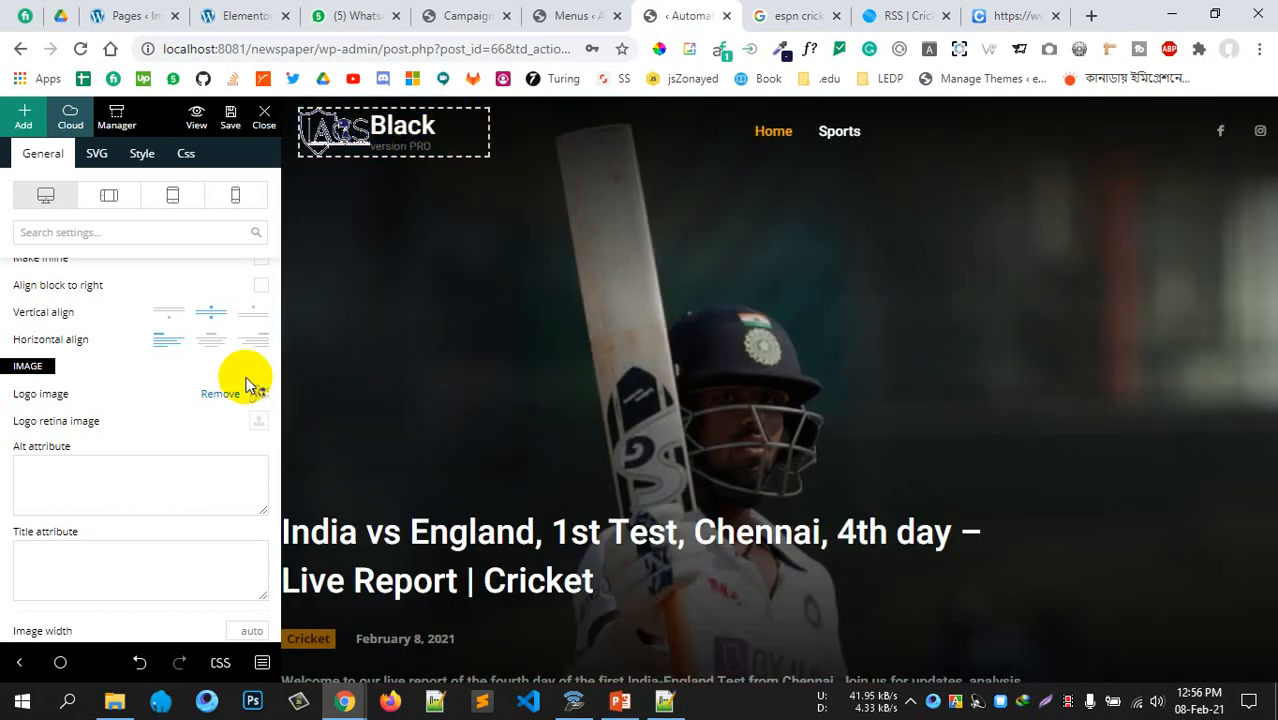
scroll(137, 450, up, 4)
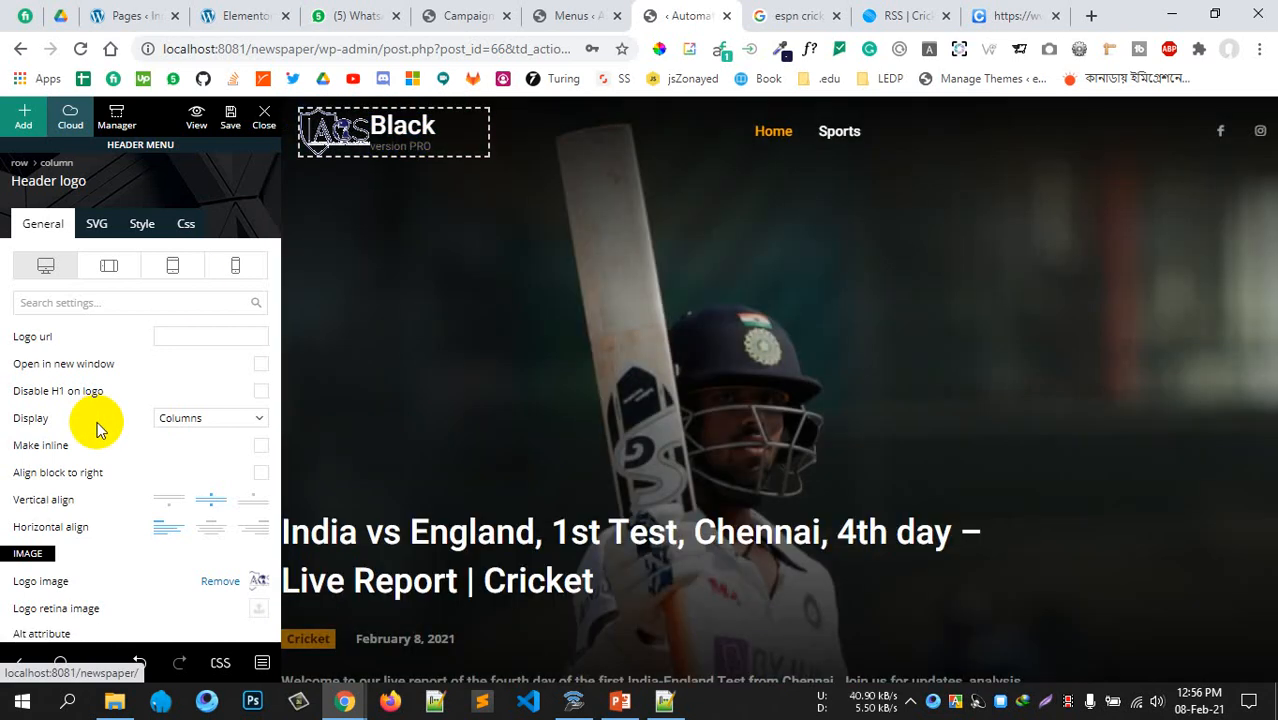
scroll(105, 460, down, 5)
scroll(116, 502, up, 2)
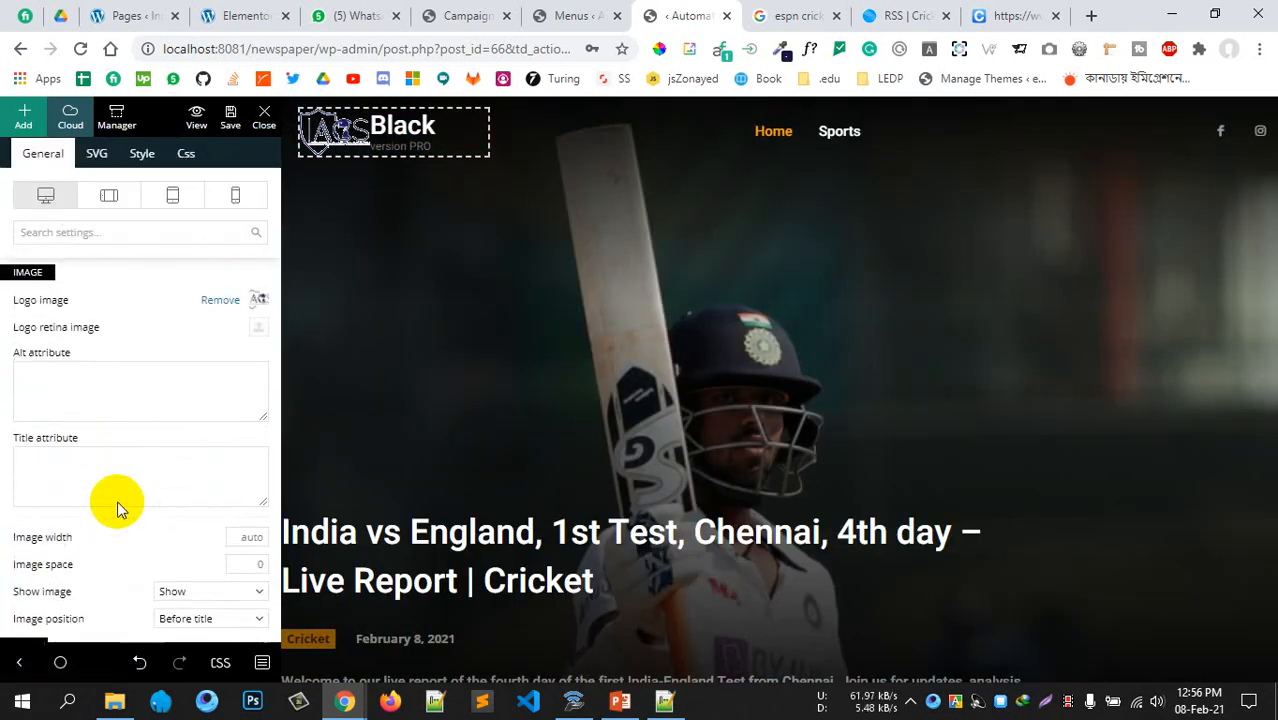
scroll(118, 499, down, 4)
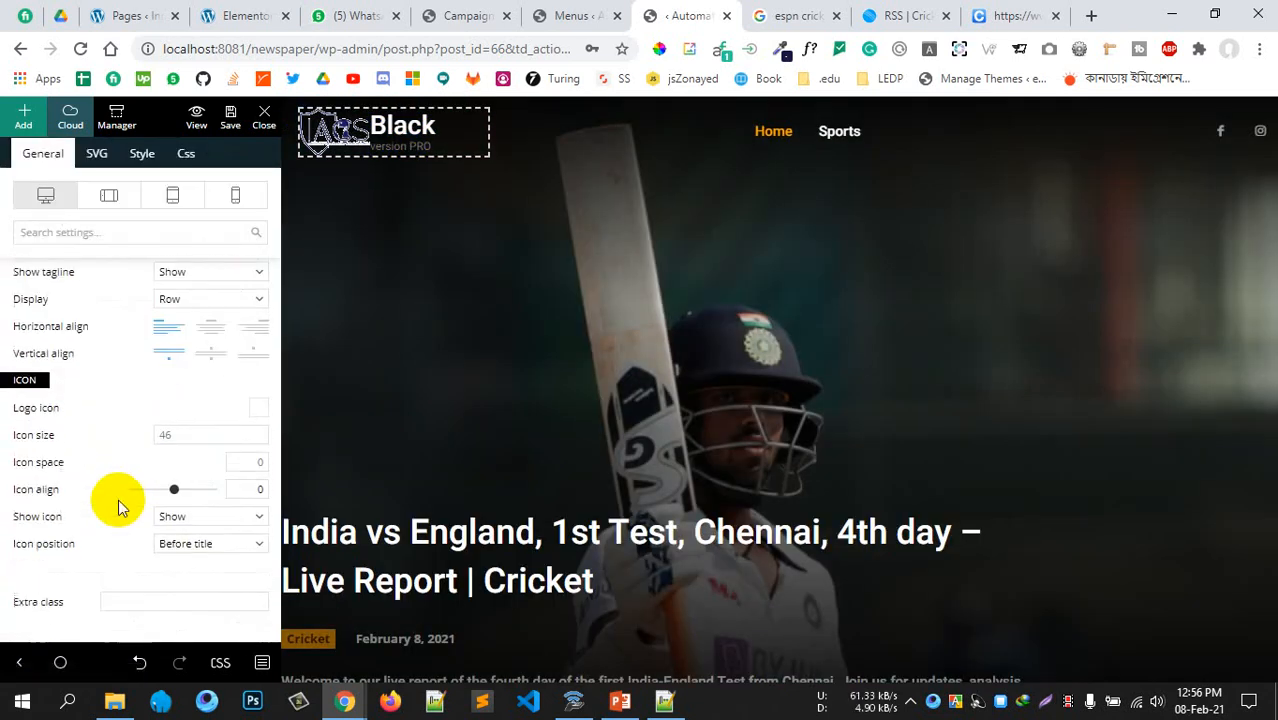
scroll(125, 480, up, 5)
scroll(130, 440, up, 4)
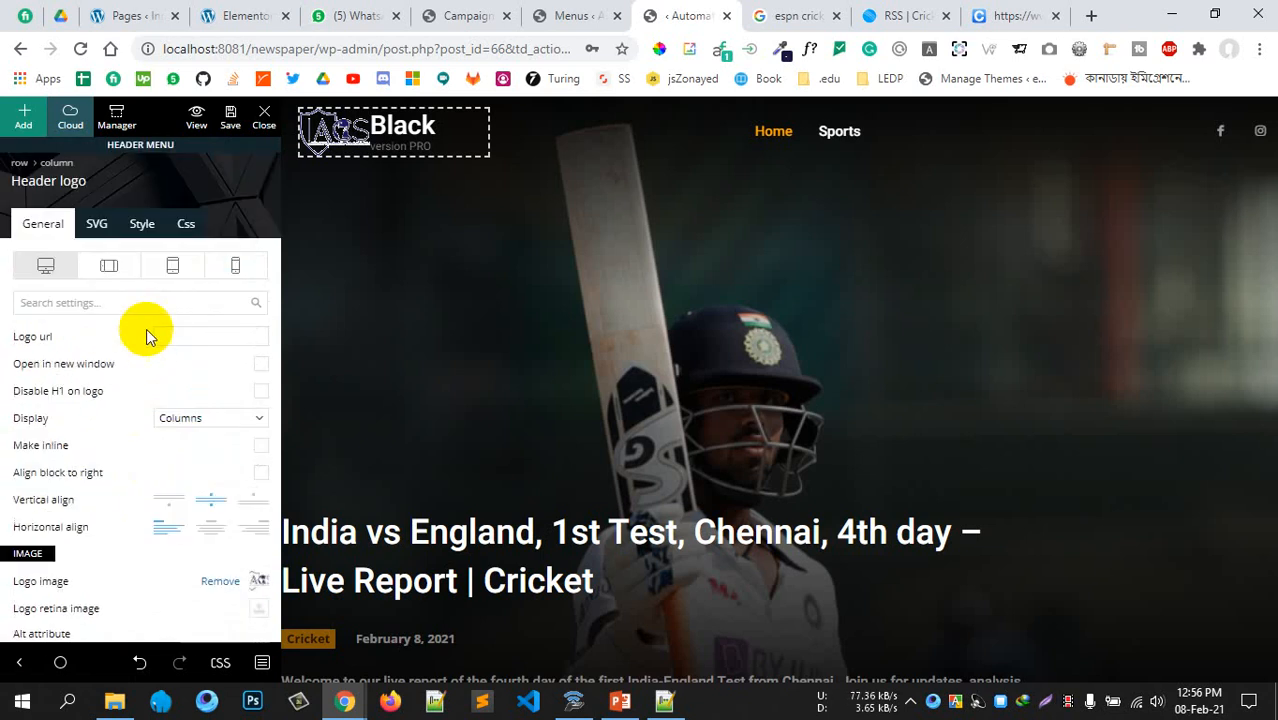
click(99, 223)
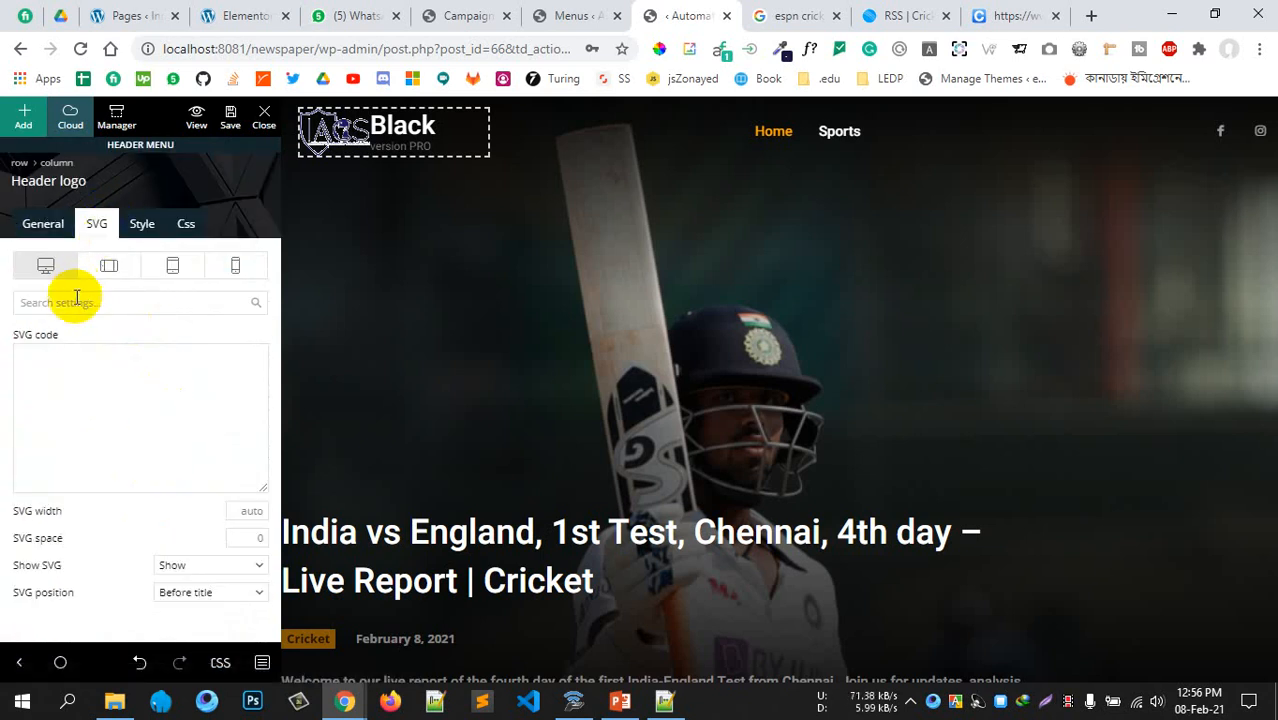
click(42, 222)
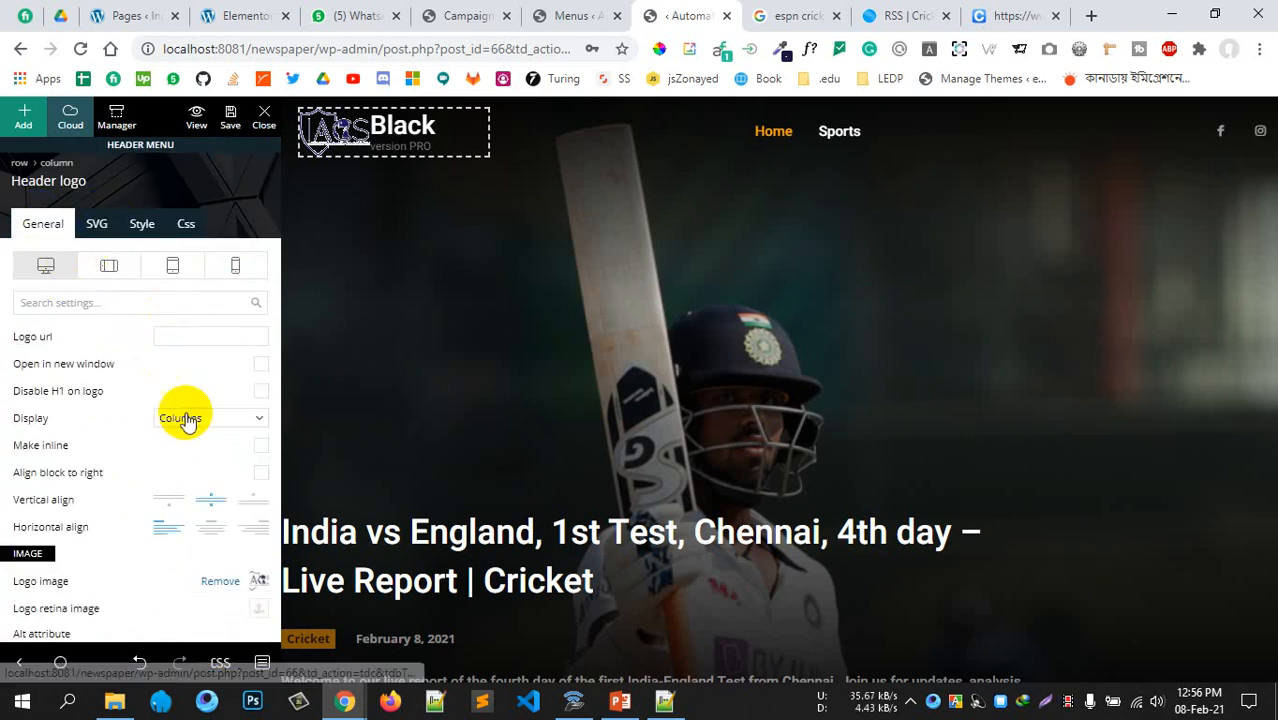
Clear the 'version PRO' tagline and the 'Black' logo text
scroll(120, 480, down, 5)
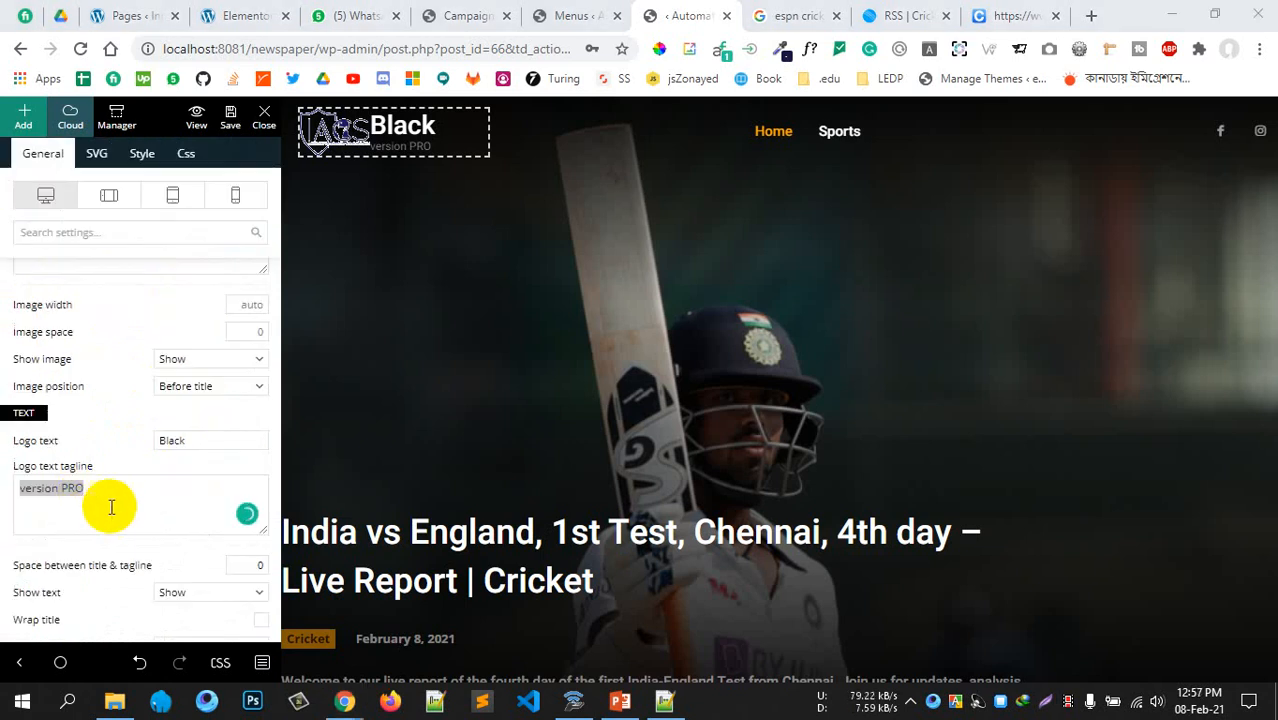
drag(100, 488, 8, 497)
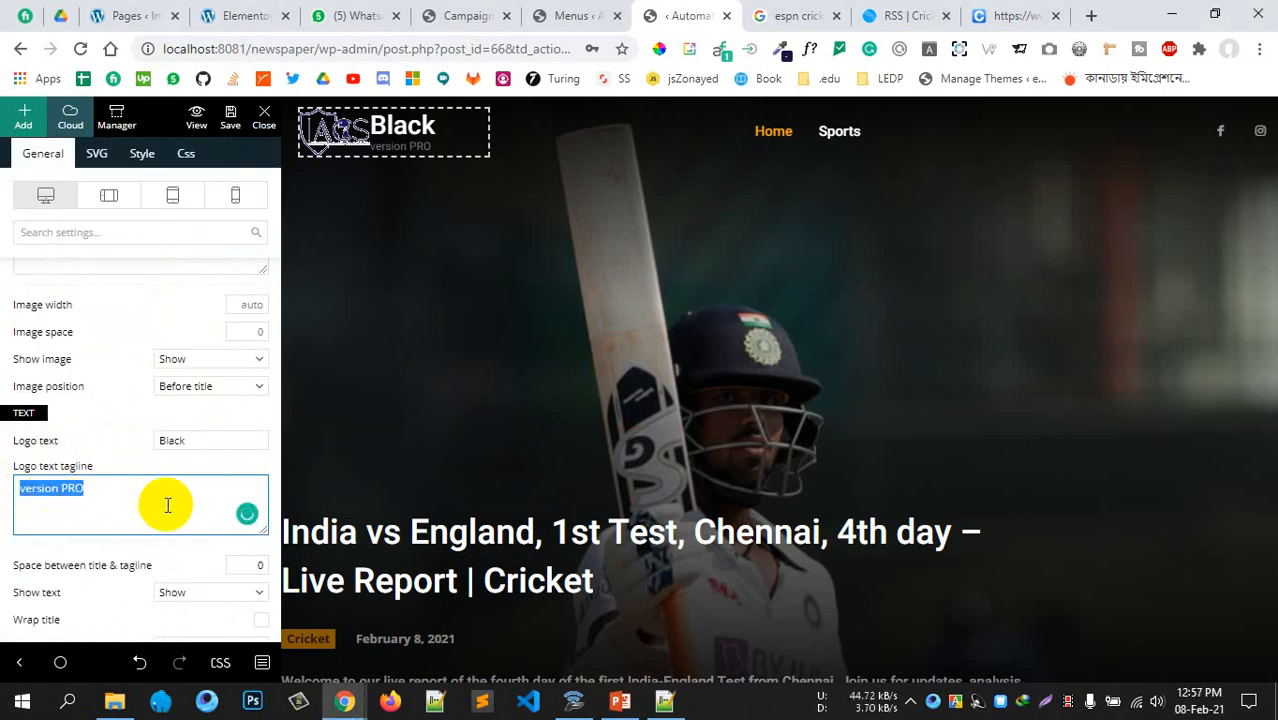
key(BackSpace)
drag(205, 440, 66, 440)
key(BackSpace)
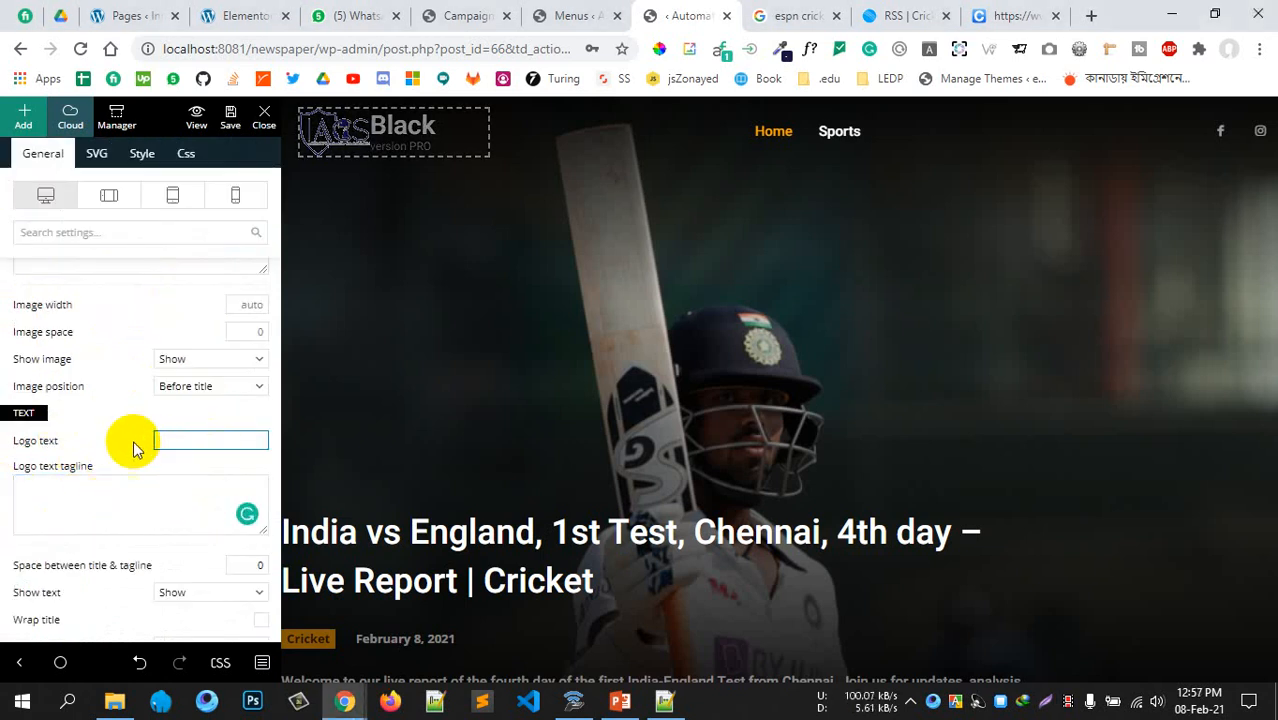
scroll(105, 450, up, 5)
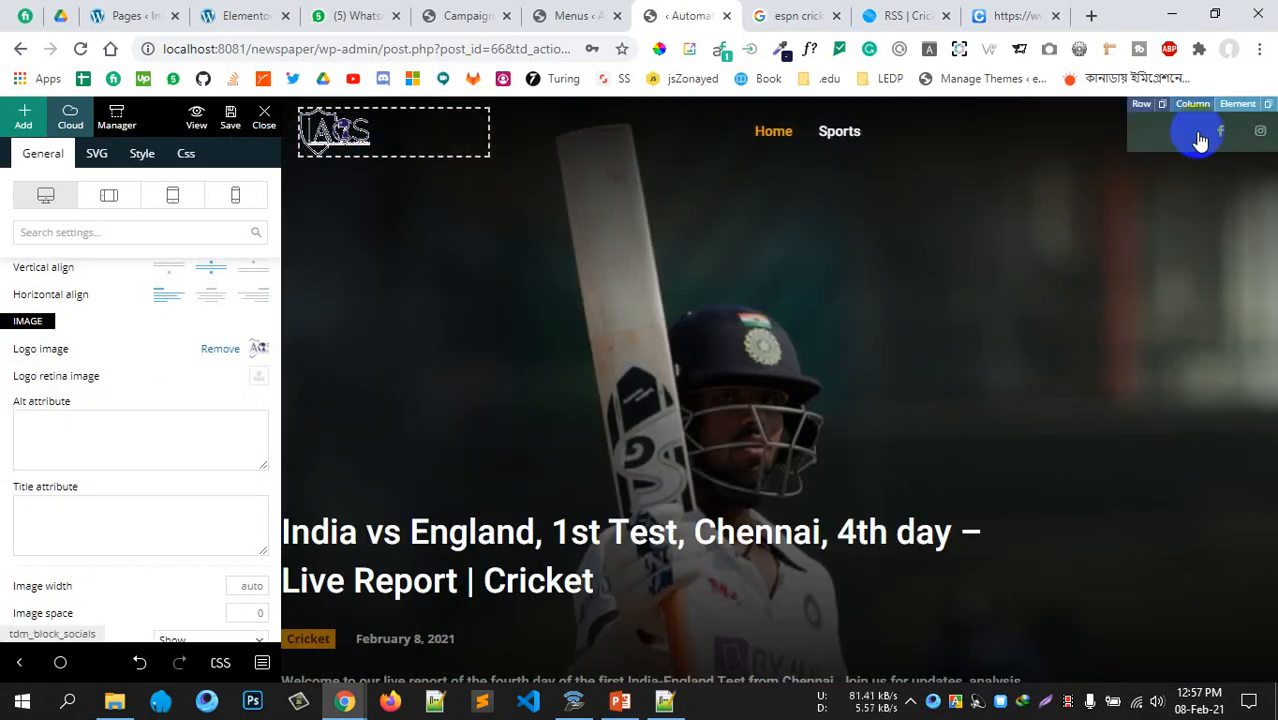
Select the header social icons and work through their link fields, from Blogger to Facebook
click(1207, 140)
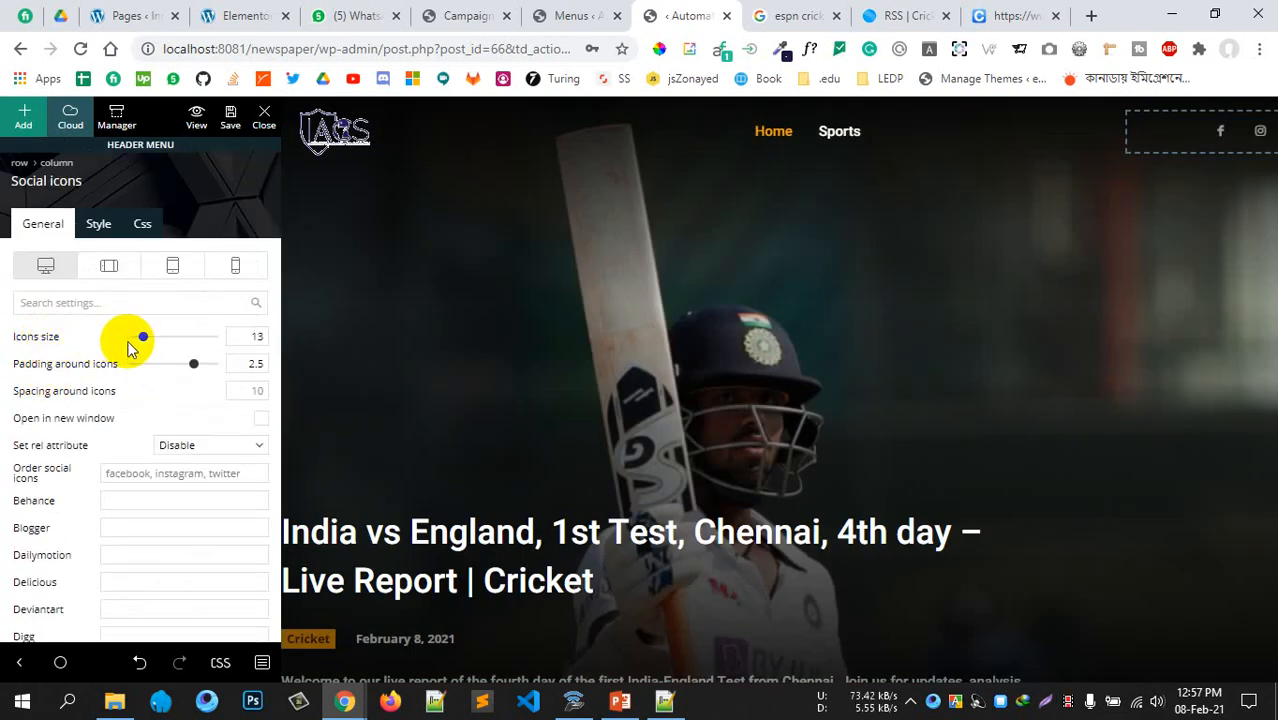
scroll(135, 448, down, 1)
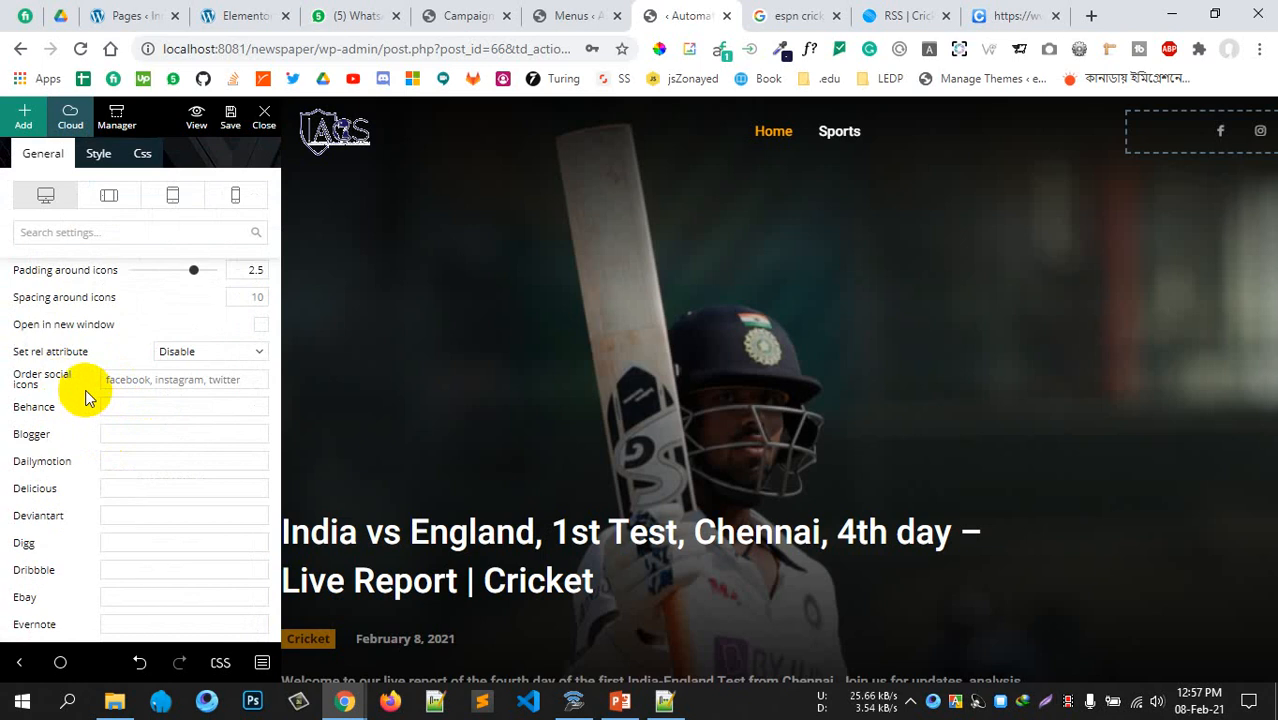
click(112, 434)
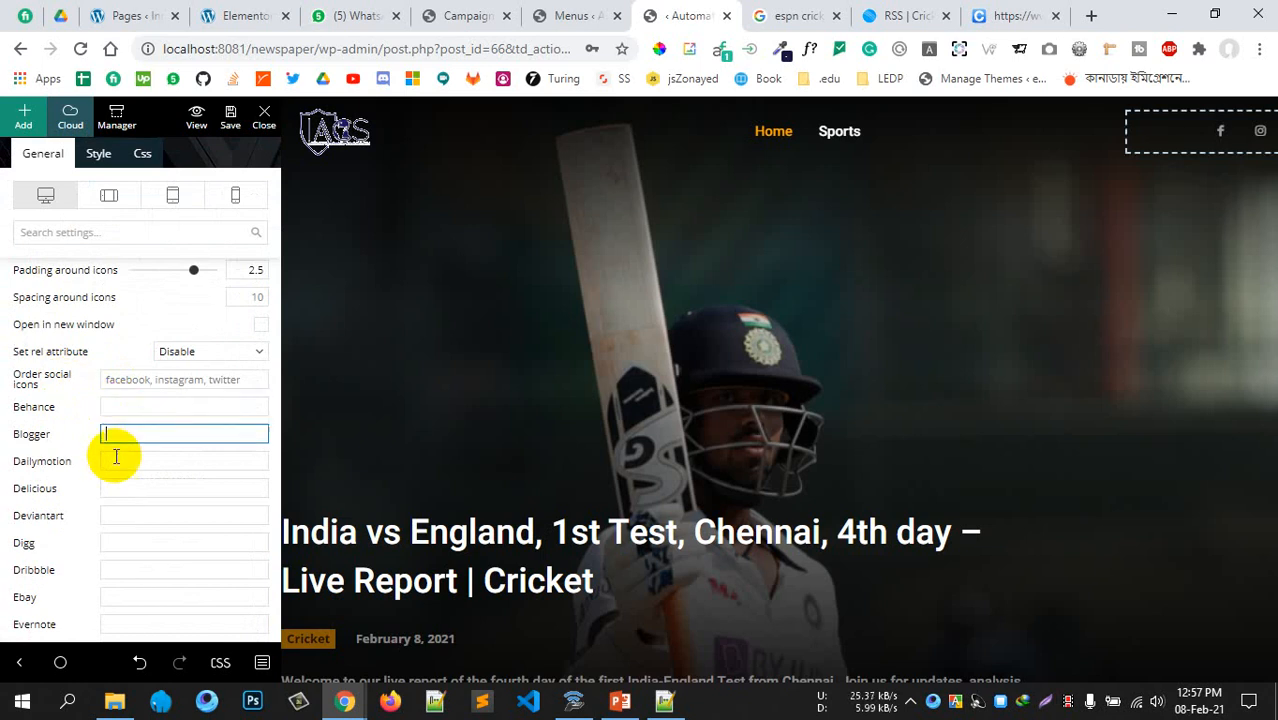
click(112, 461)
scroll(100, 400, down, 2)
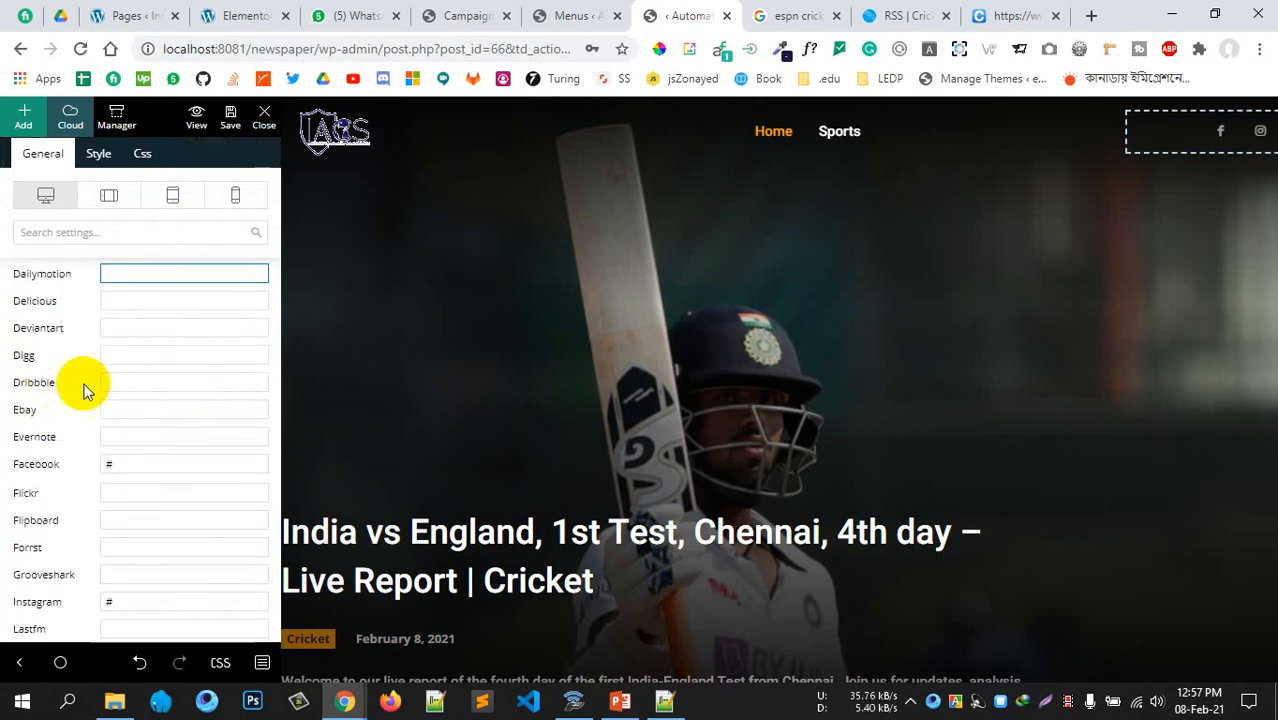
click(130, 385)
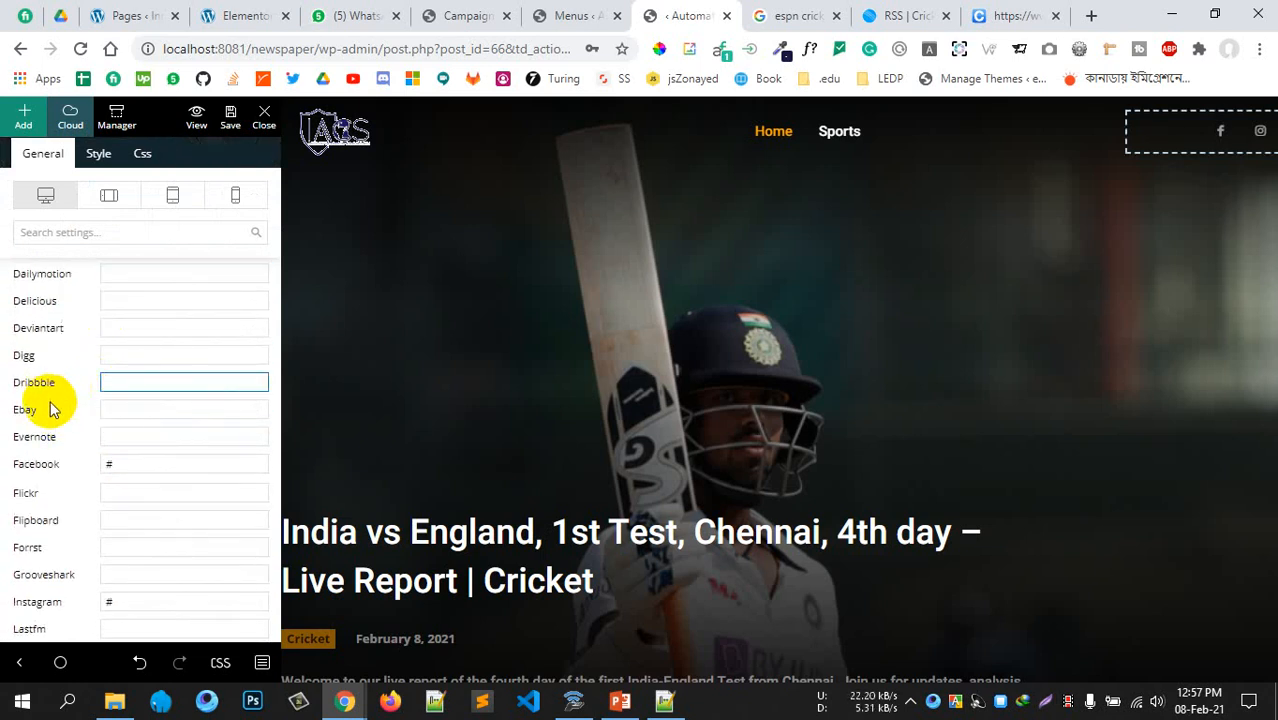
click(141, 414)
click(140, 464)
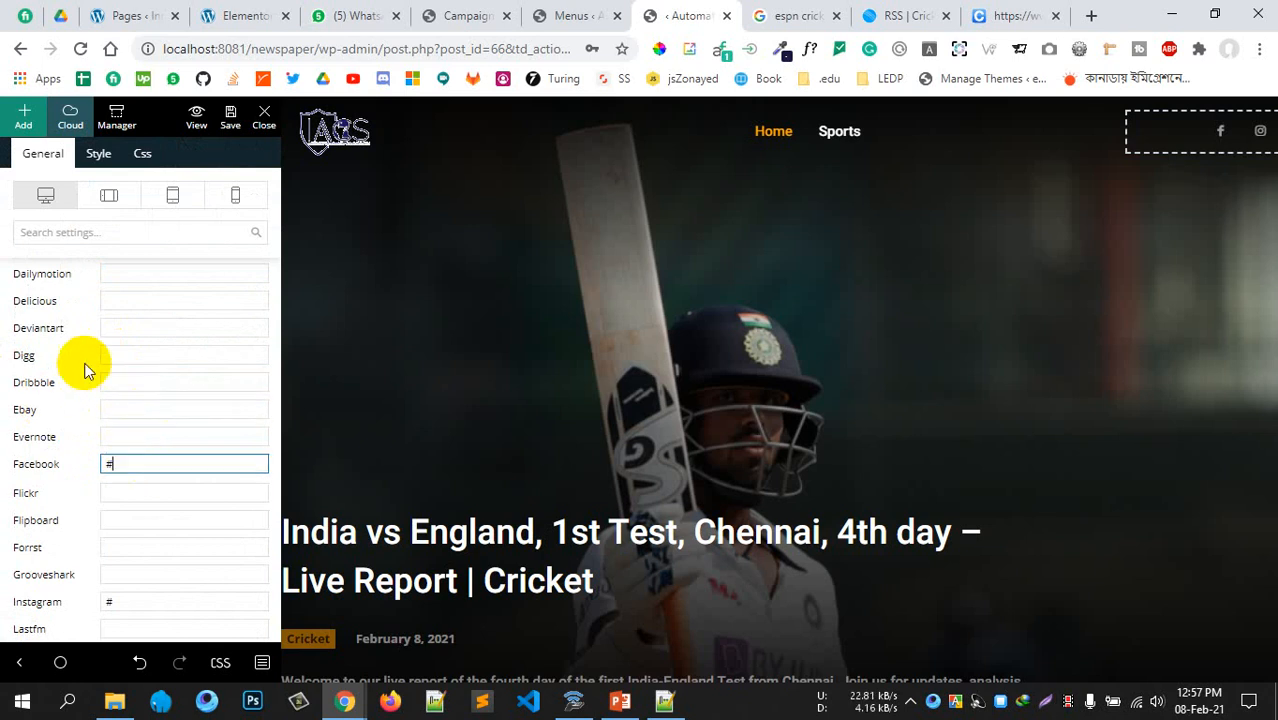
scroll(100, 400, down, 1)
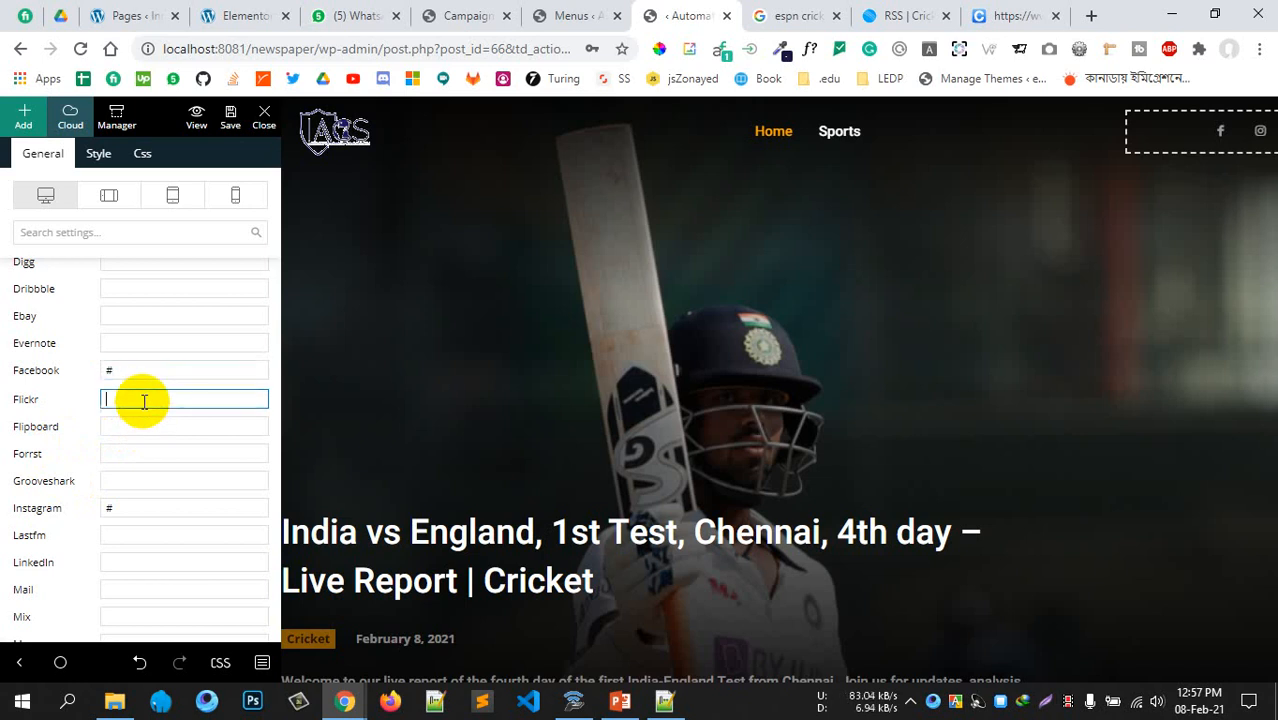
Zoom the page out twice and bring up the social icons' Style options
key(ctrl+minus)
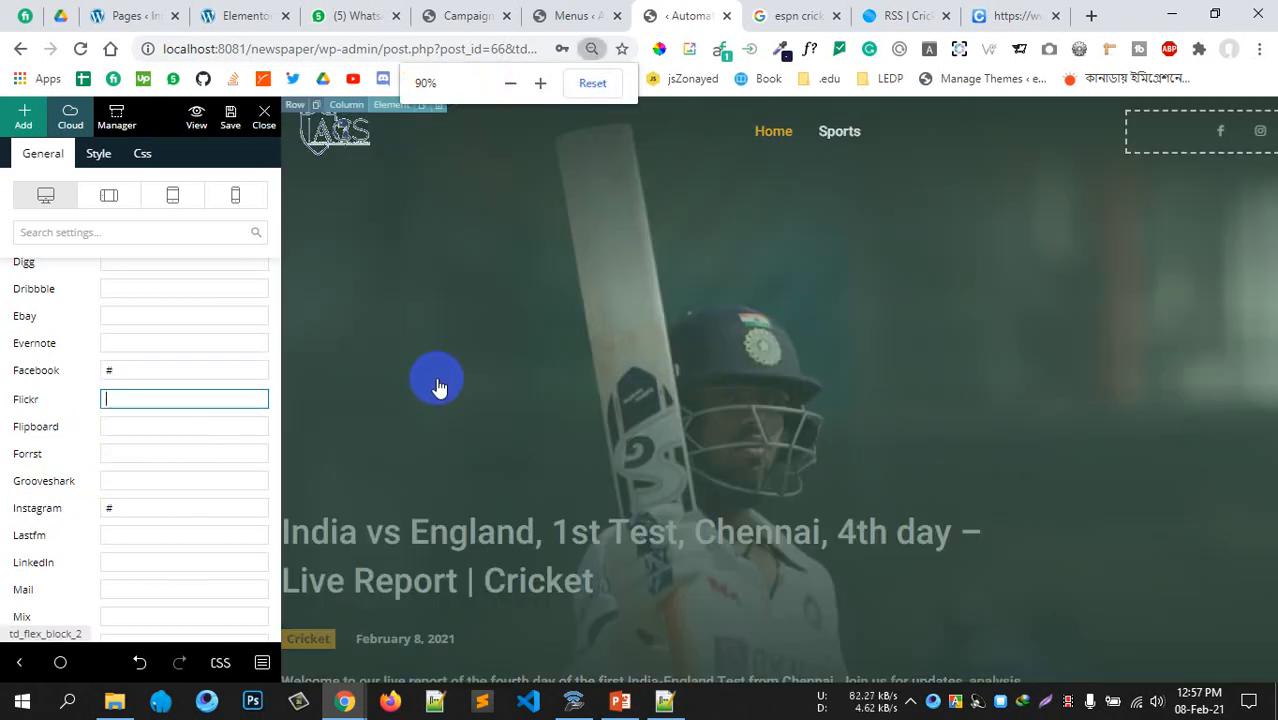
key(ctrl+minus)
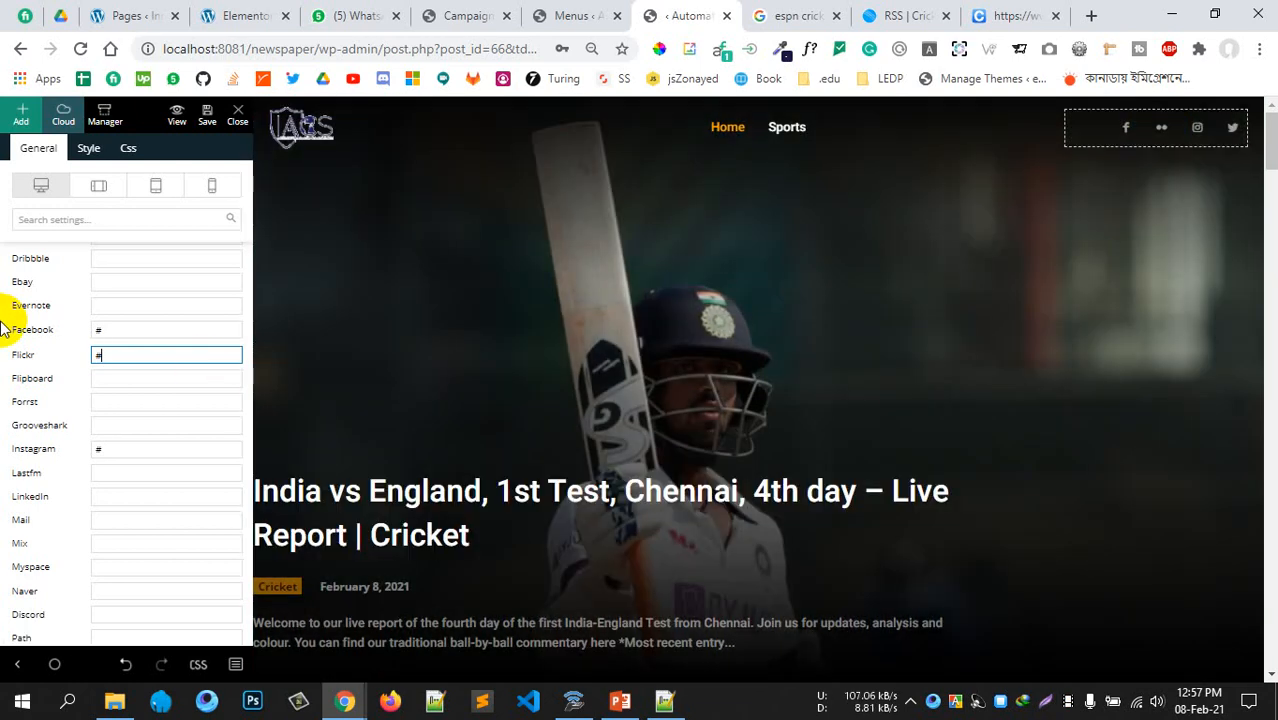
click(89, 211)
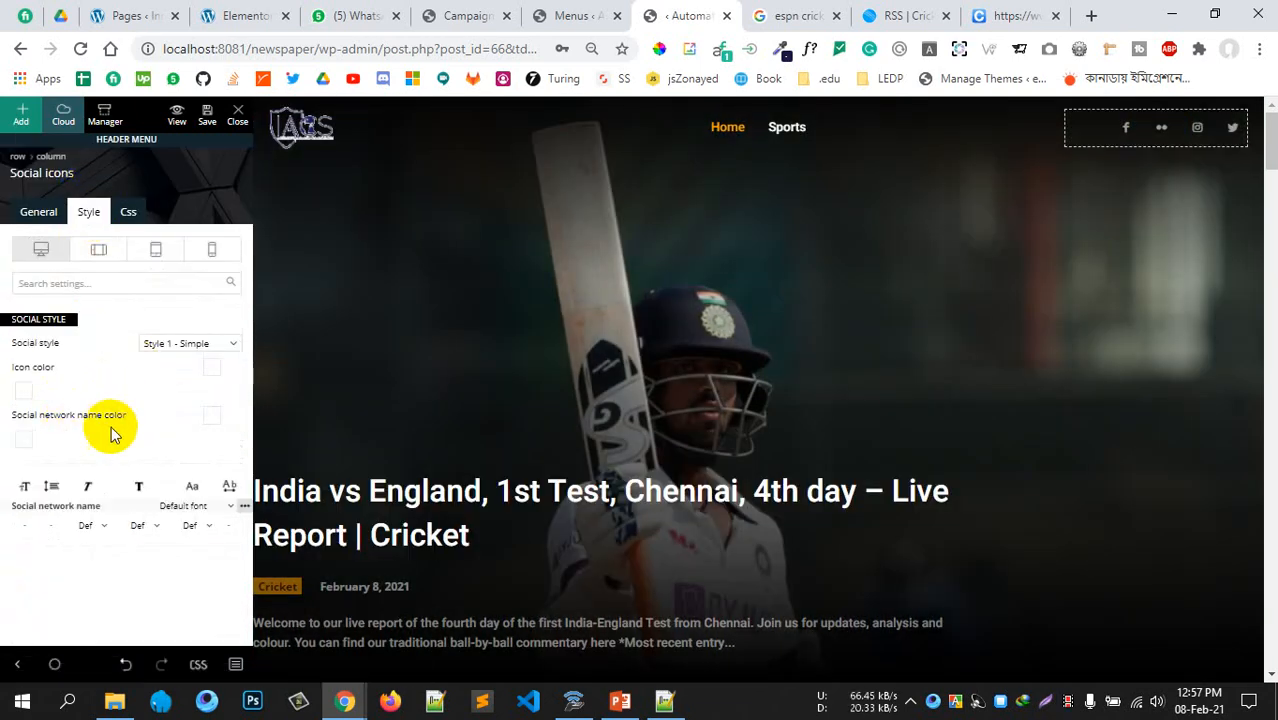
scroll(597, 363, down, 5)
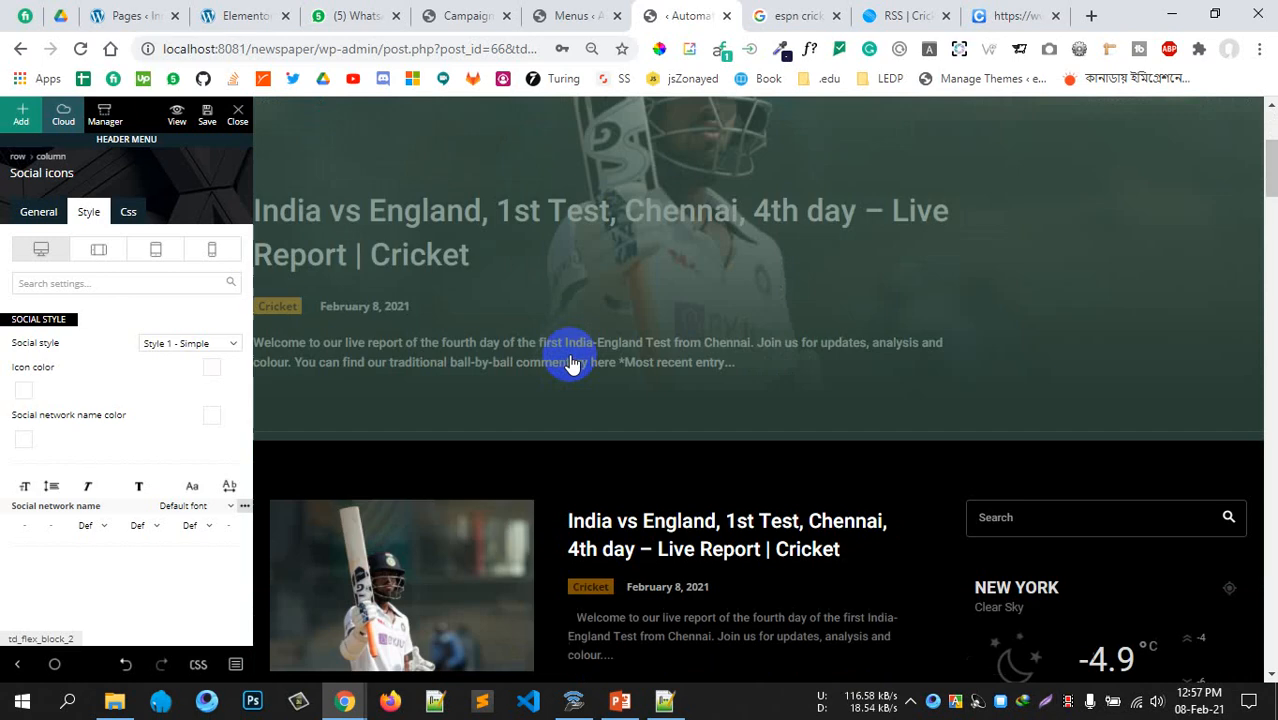
scroll(571, 357, up, 4)
scroll(608, 285, up, 1)
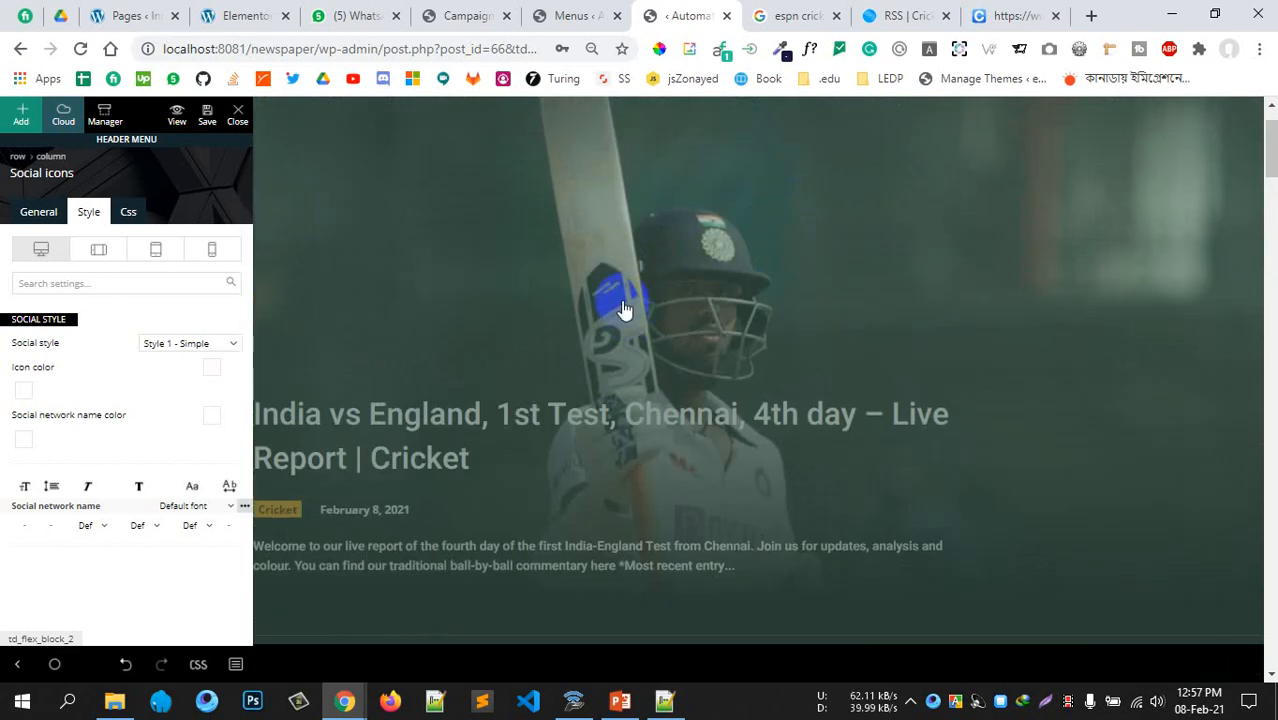
click(727, 400)
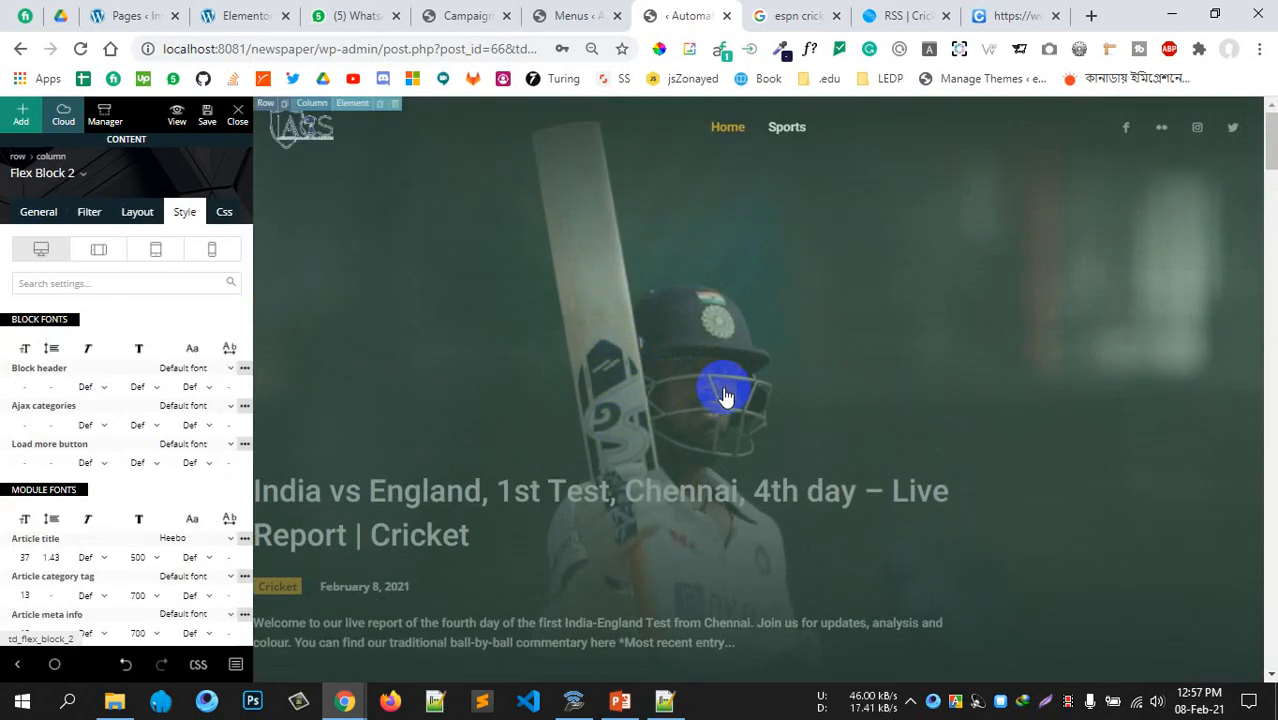
scroll(536, 528, down, 2)
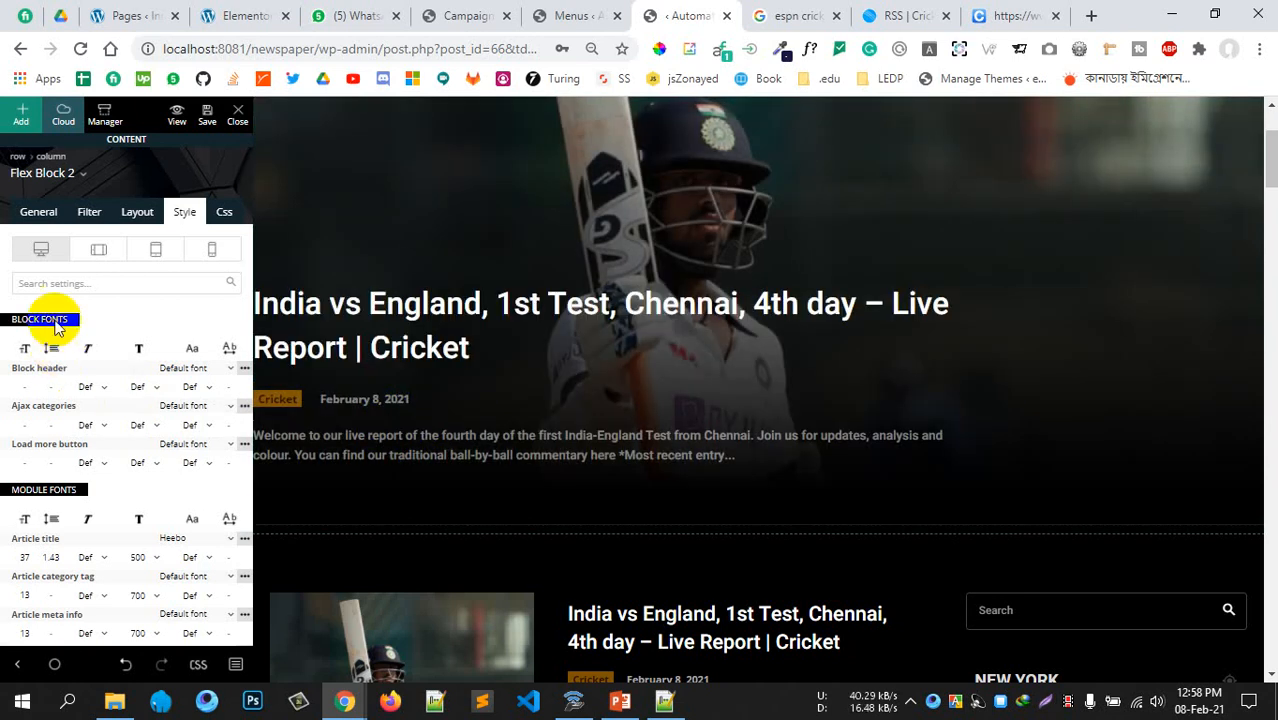
click(36, 224)
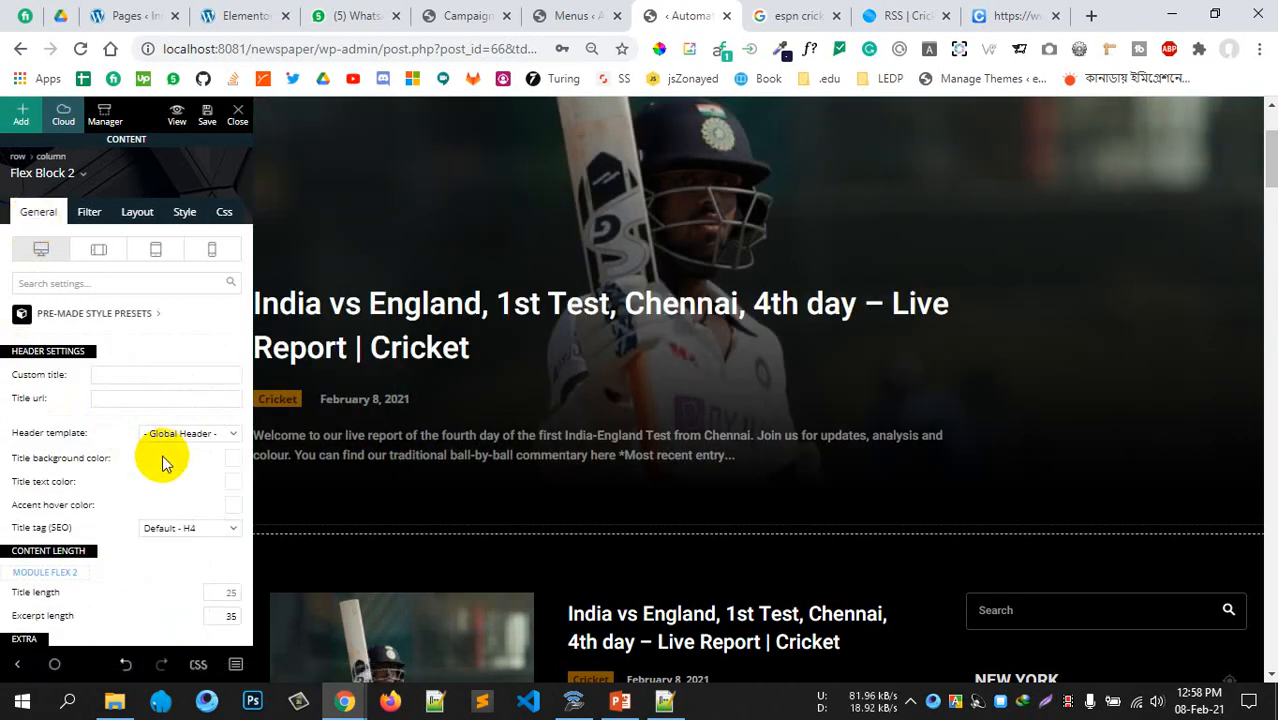
scroll(198, 498, down, 1)
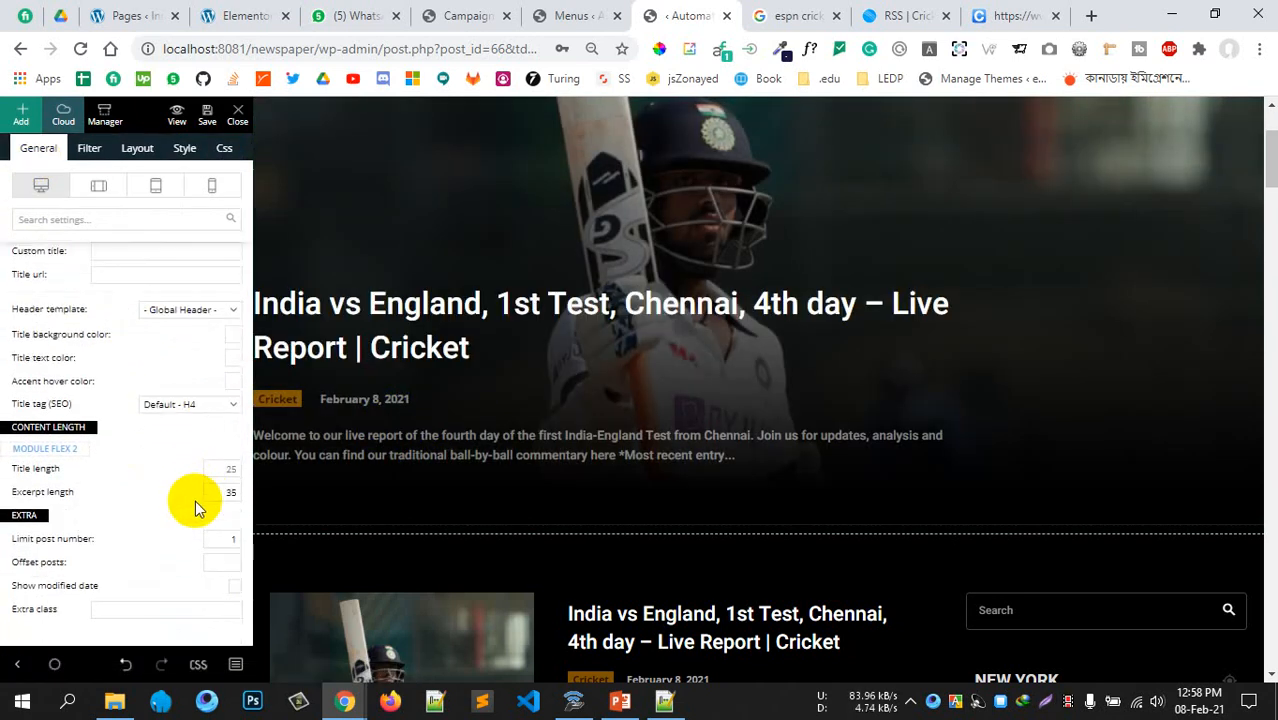
scroll(556, 274, up, 2)
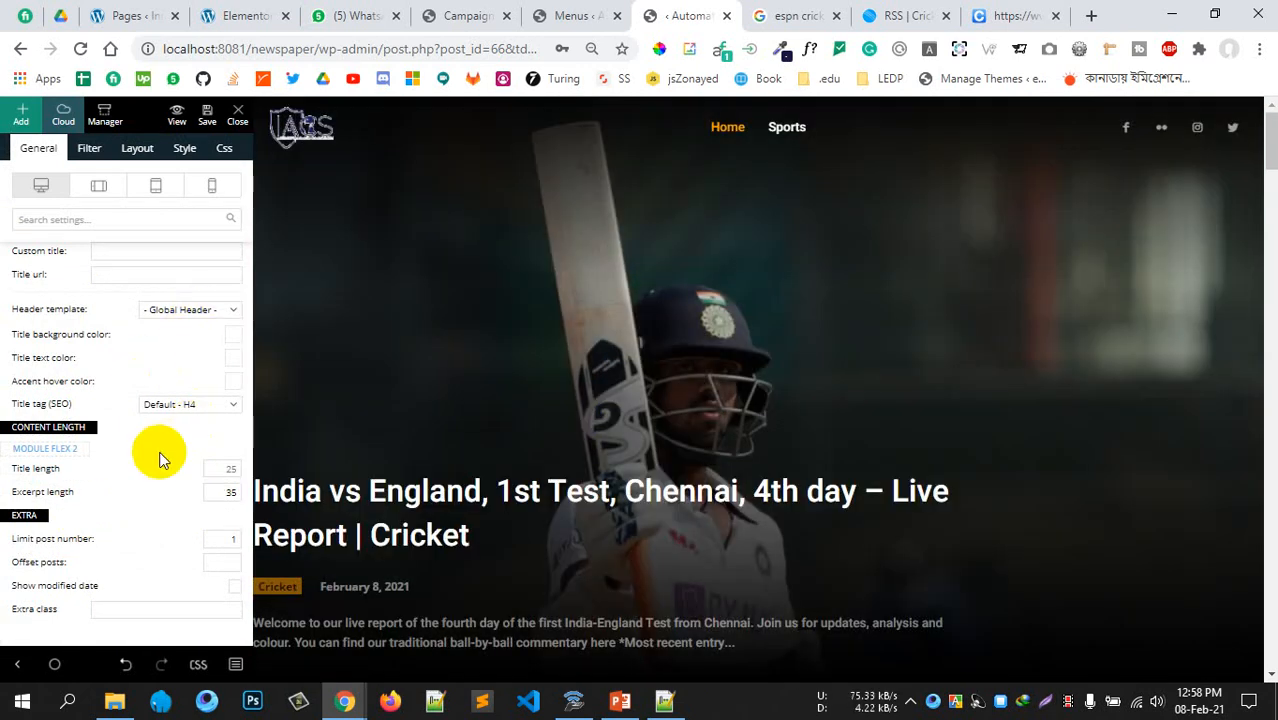
scroll(86, 348, up, 1)
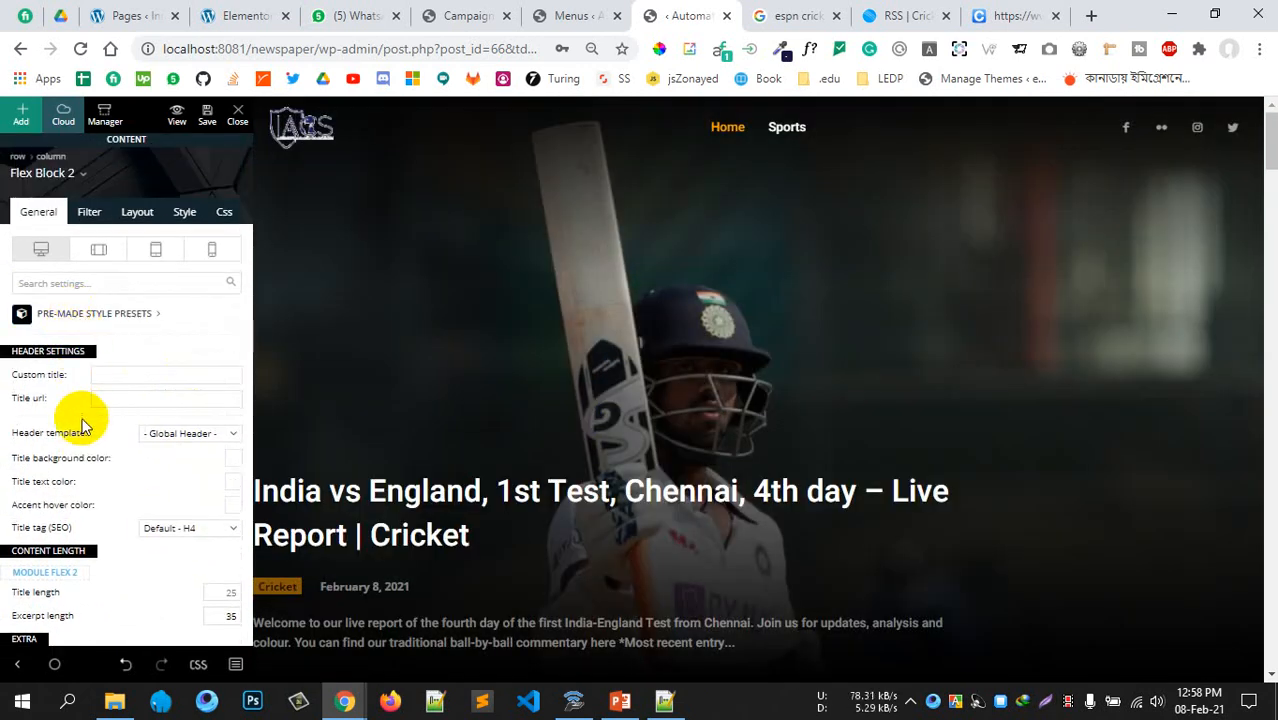
click(85, 213)
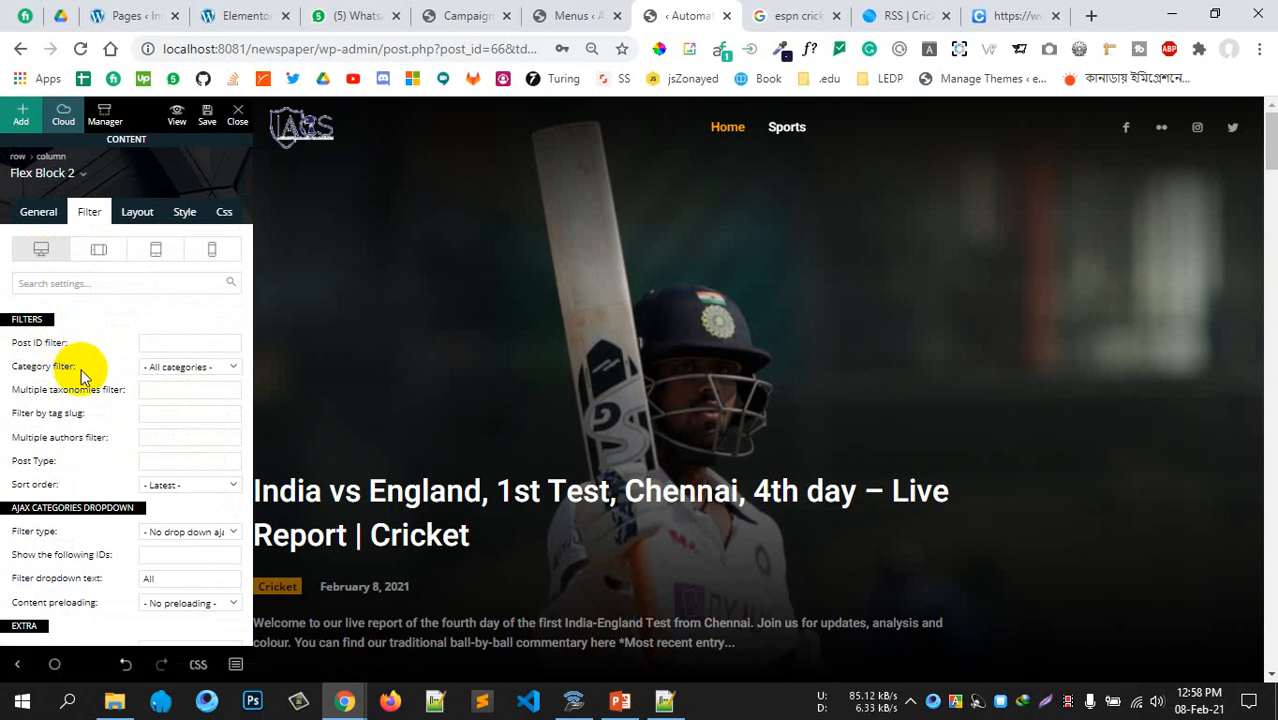
scroll(82, 376, down, 1)
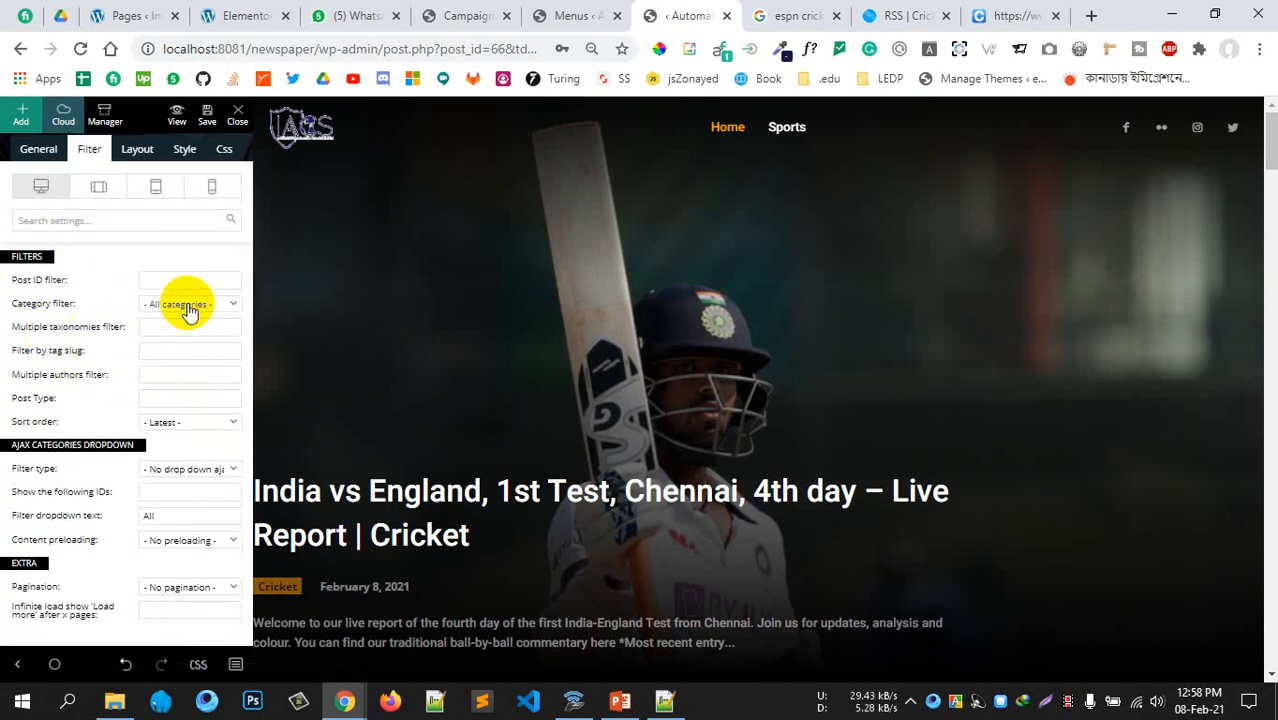
click(148, 352)
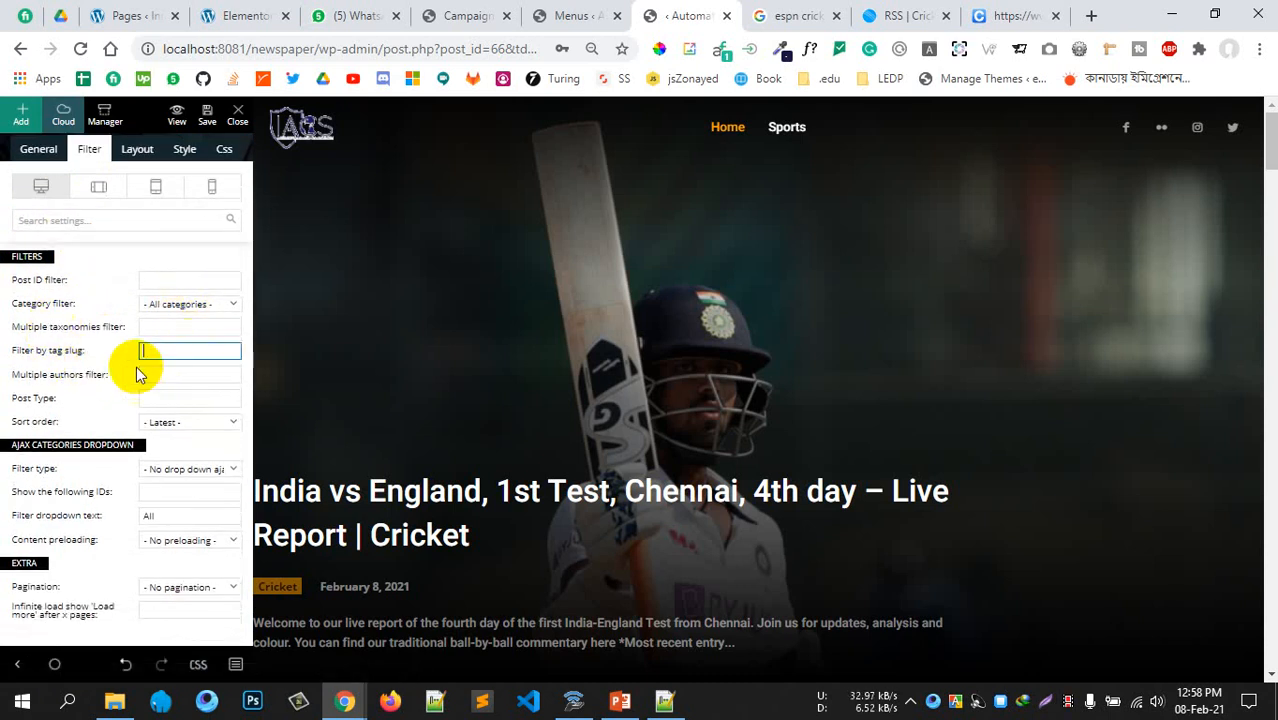
click(188, 424)
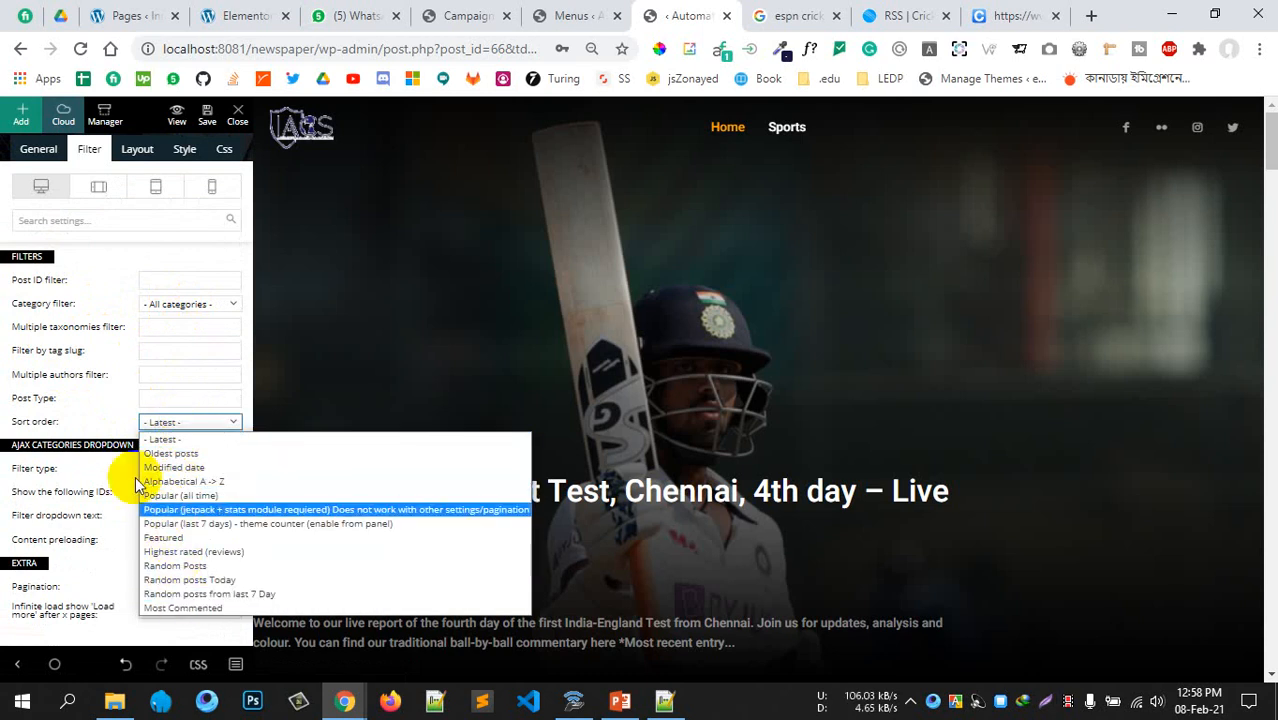
click(128, 405)
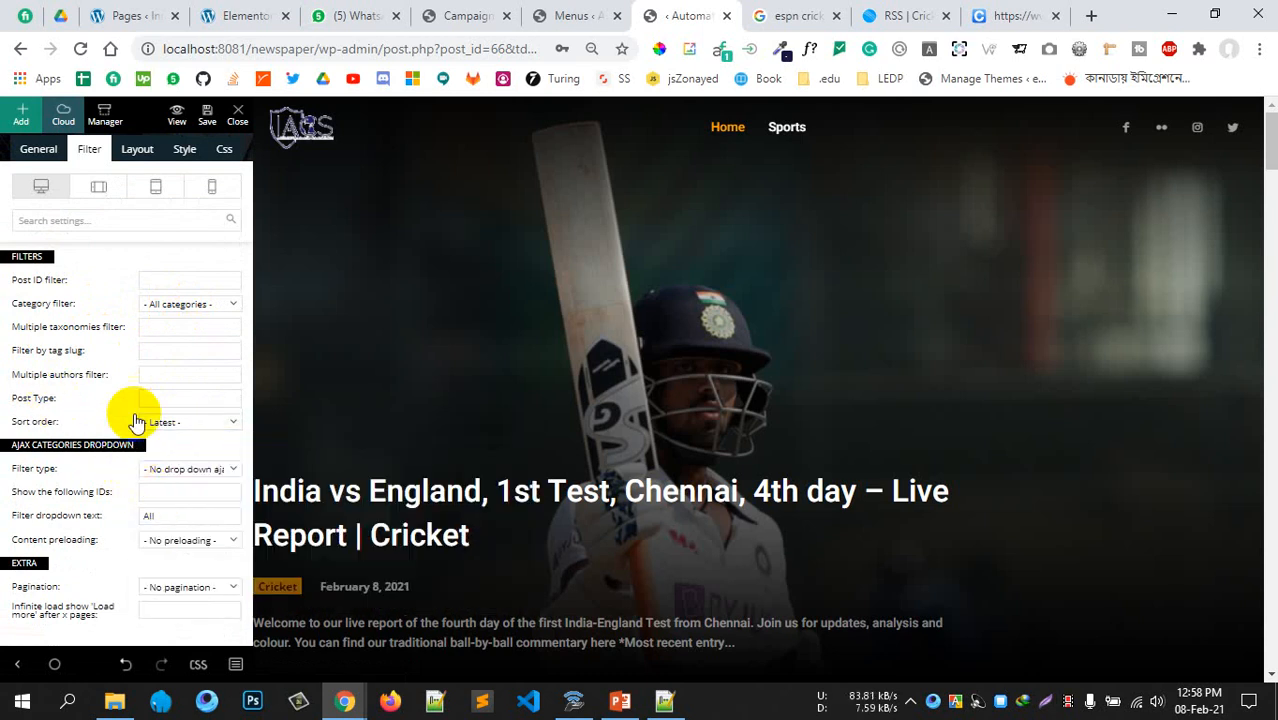
scroll(165, 340, up, 1)
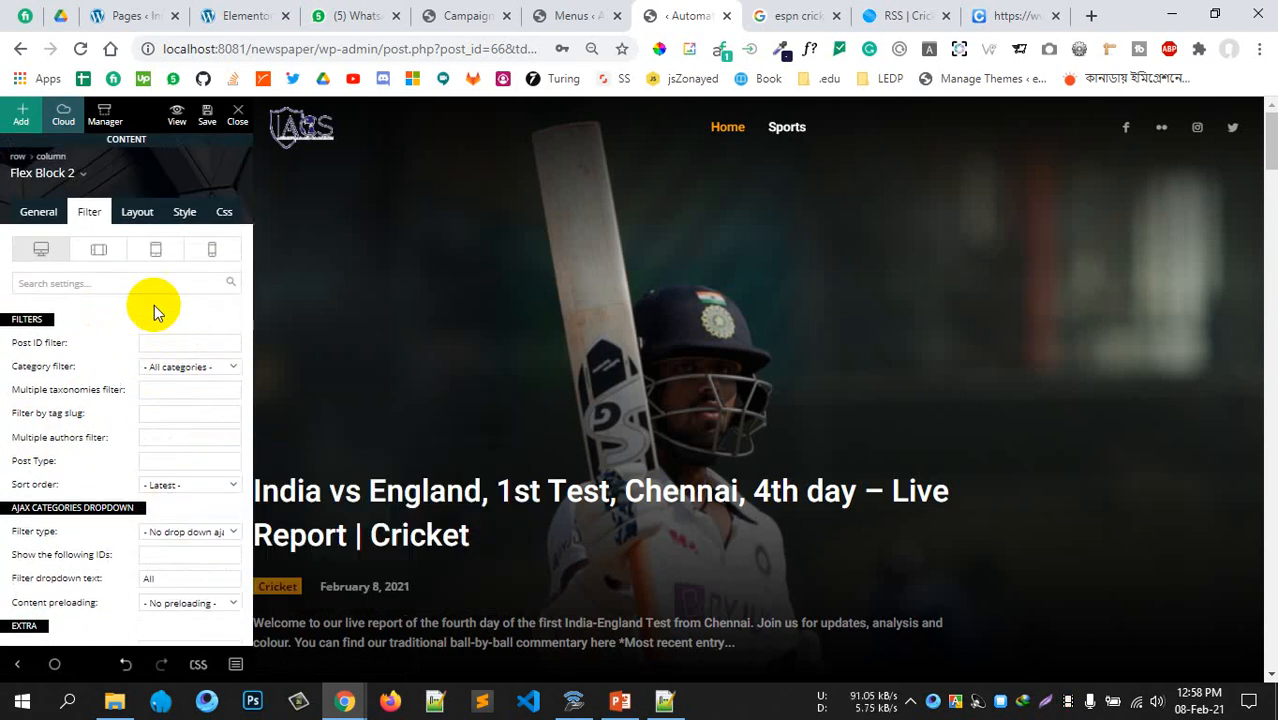
click(141, 224)
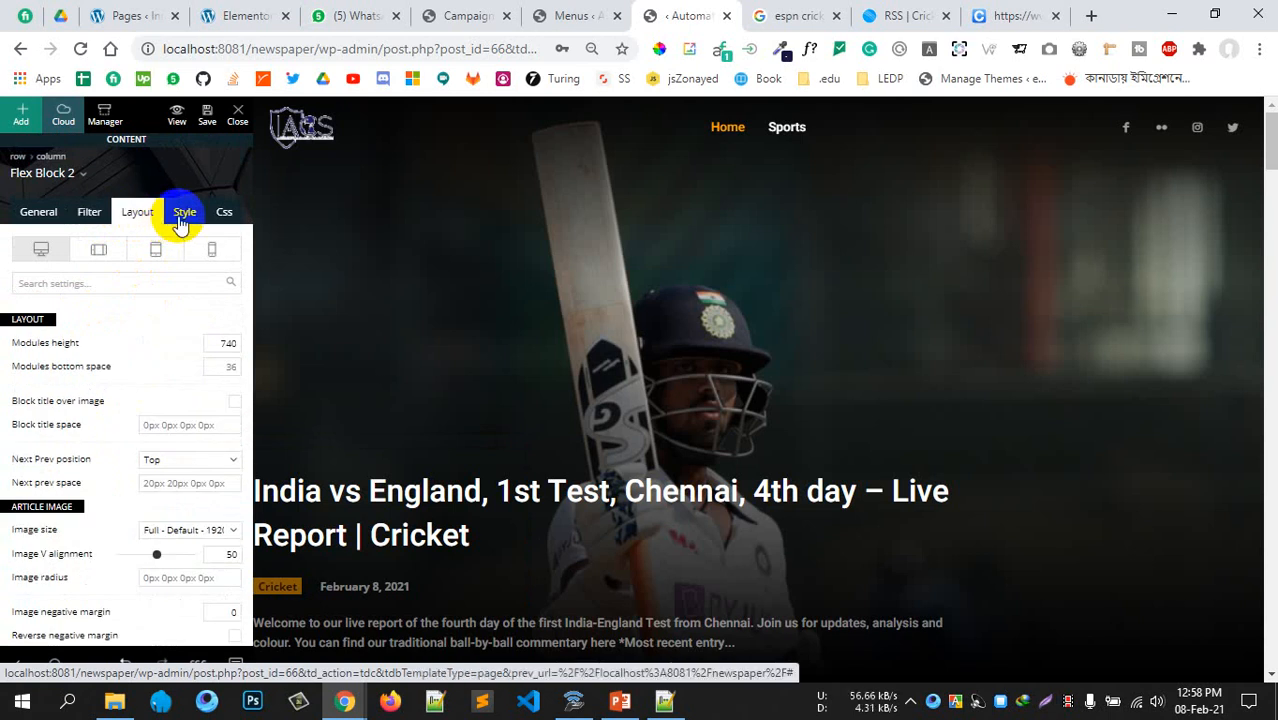
click(182, 220)
click(222, 213)
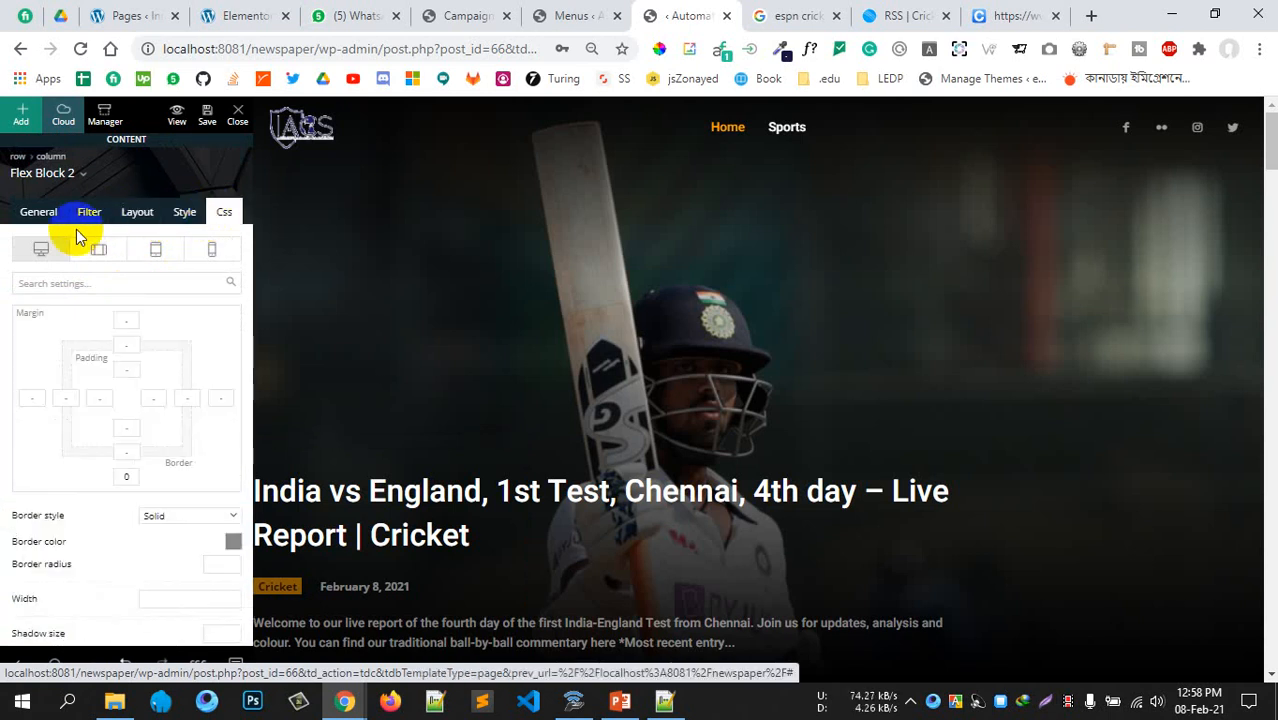
click(36, 214)
scroll(599, 414, down, 5)
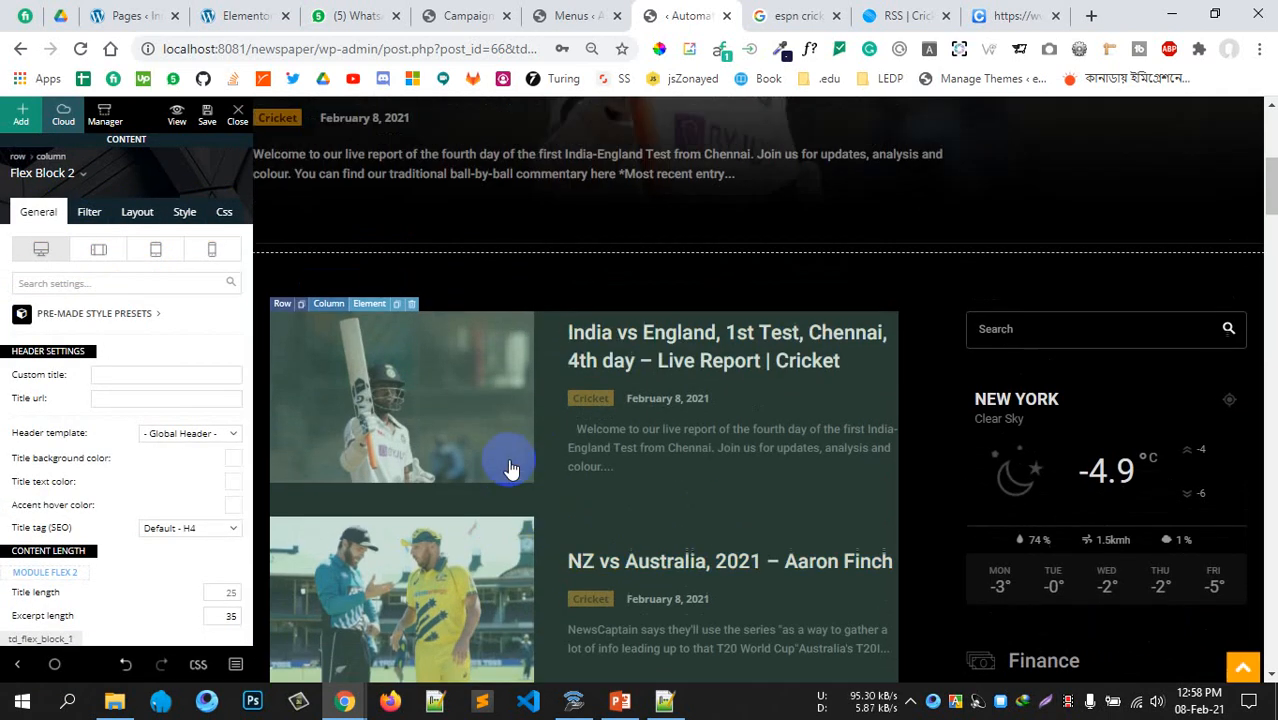
scroll(600, 390, down, 1)
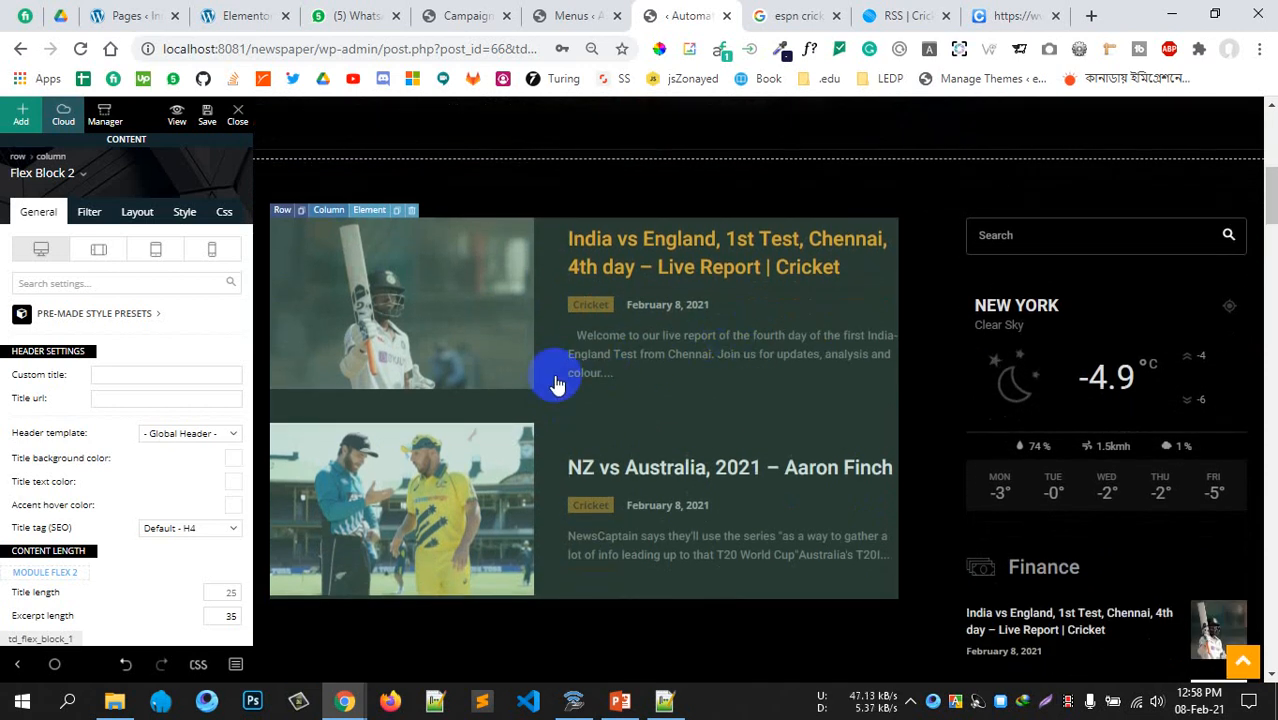
Give Flex Block 1 the custom title Cricket linking to /category/cricket/
click(560, 383)
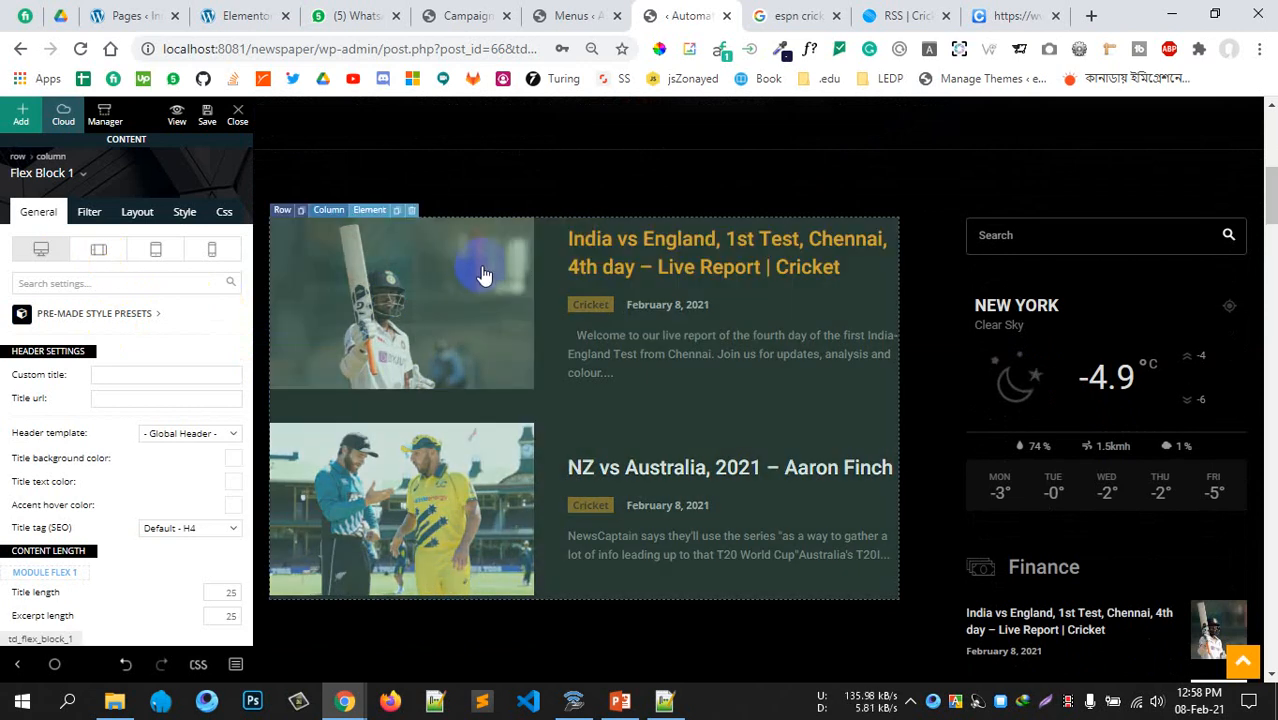
scroll(140, 410, down, 1)
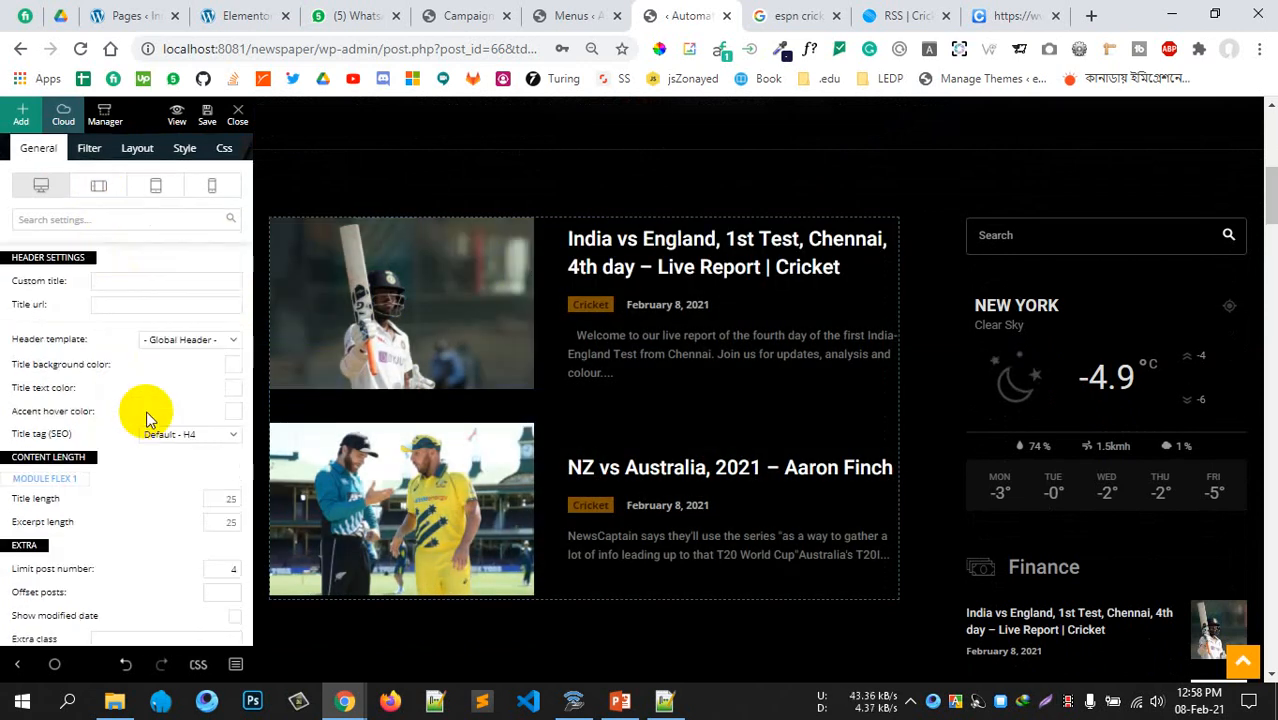
click(131, 281)
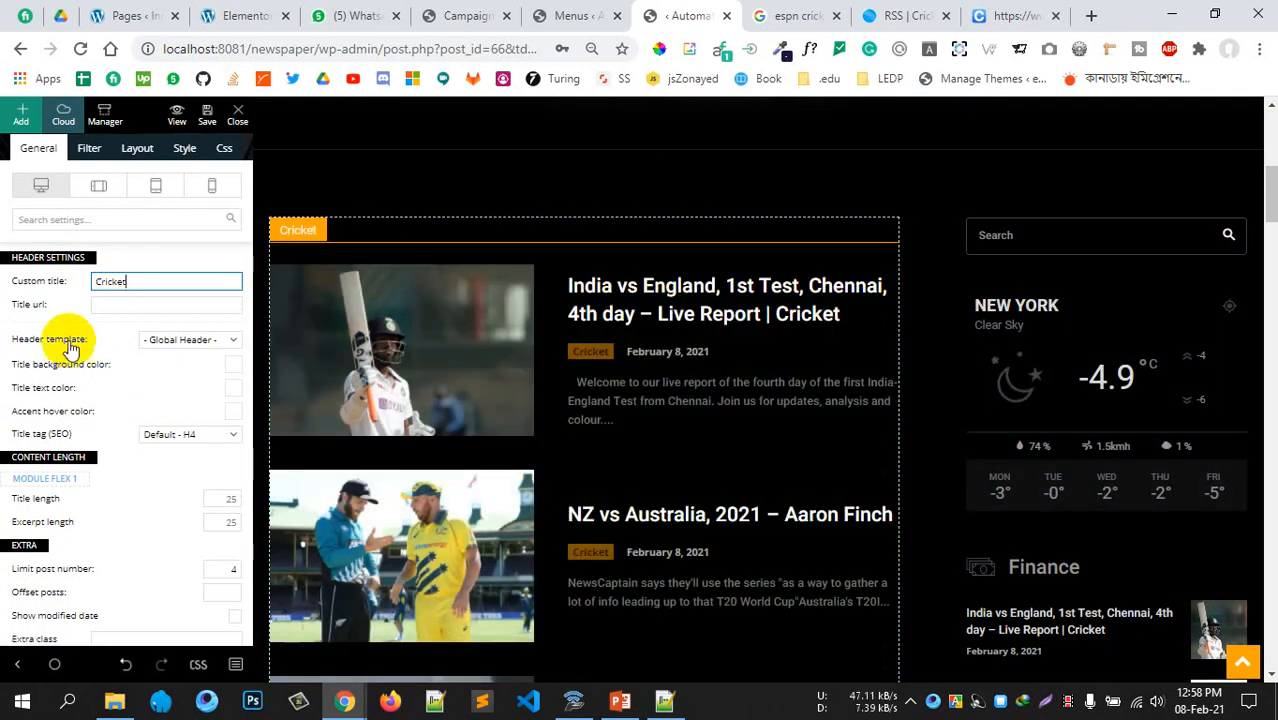
click(100, 305)
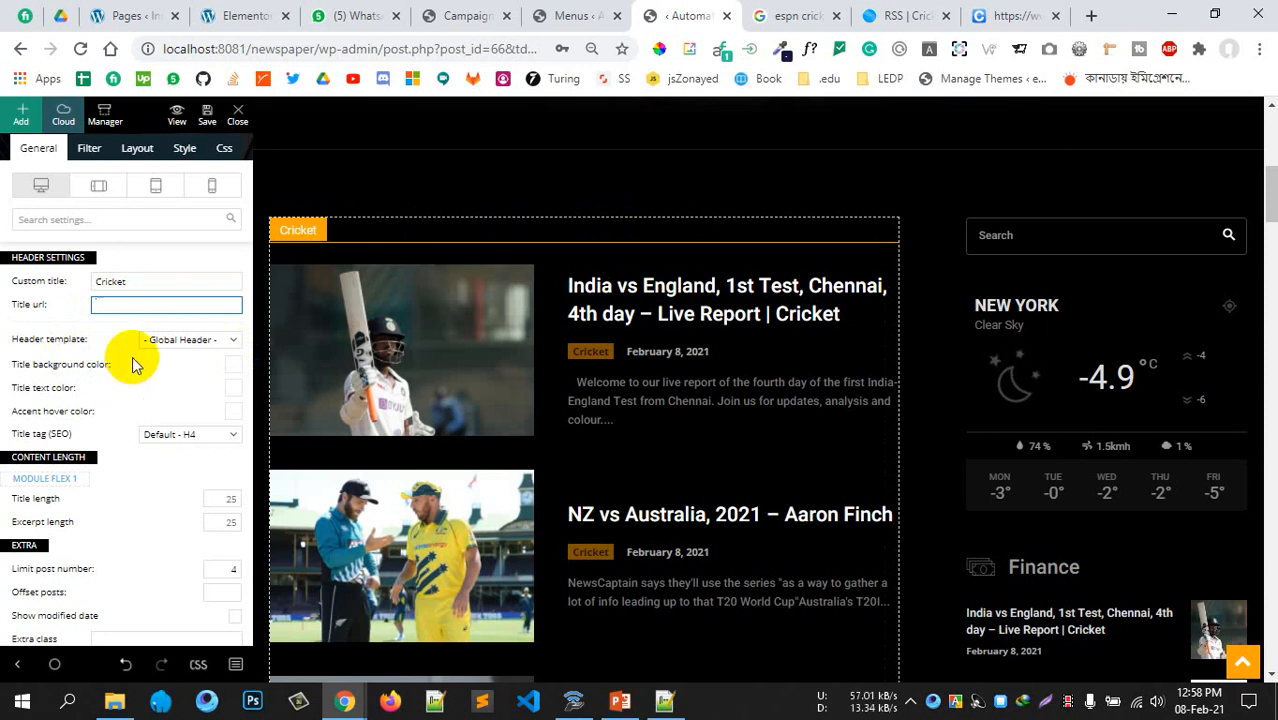
text(/cate)
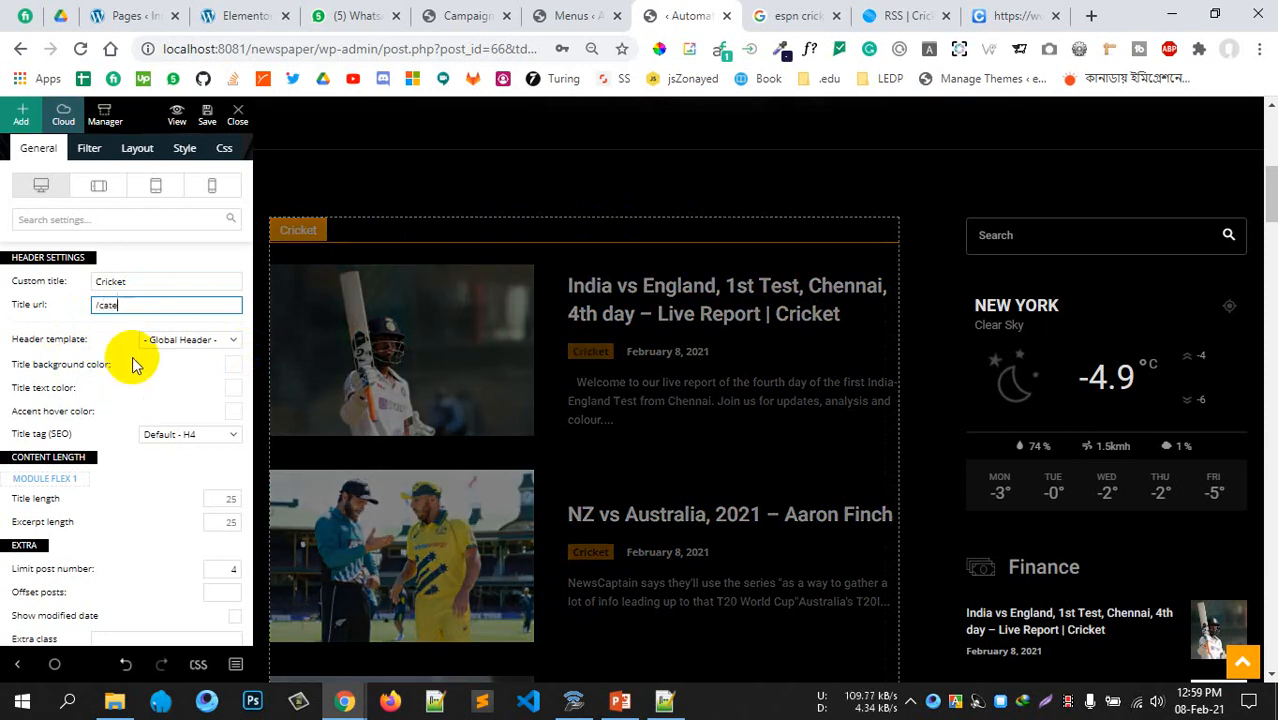
text(gory/cri)
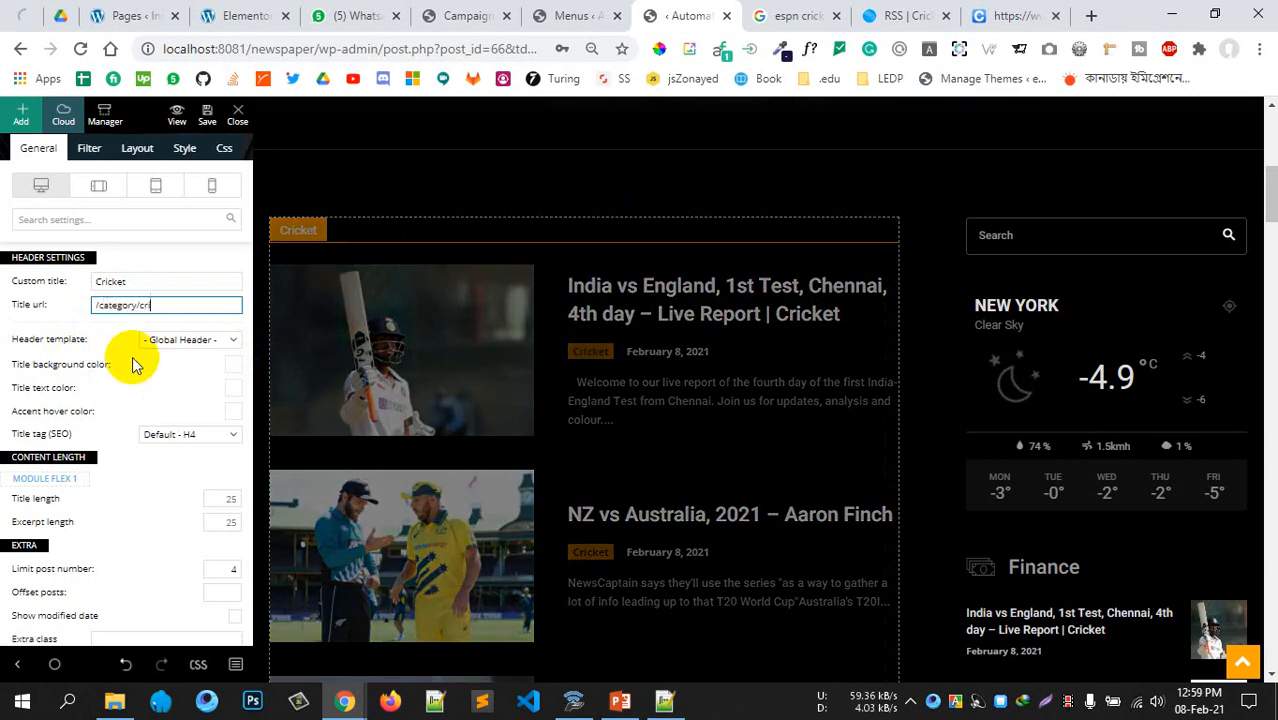
text(cket/)
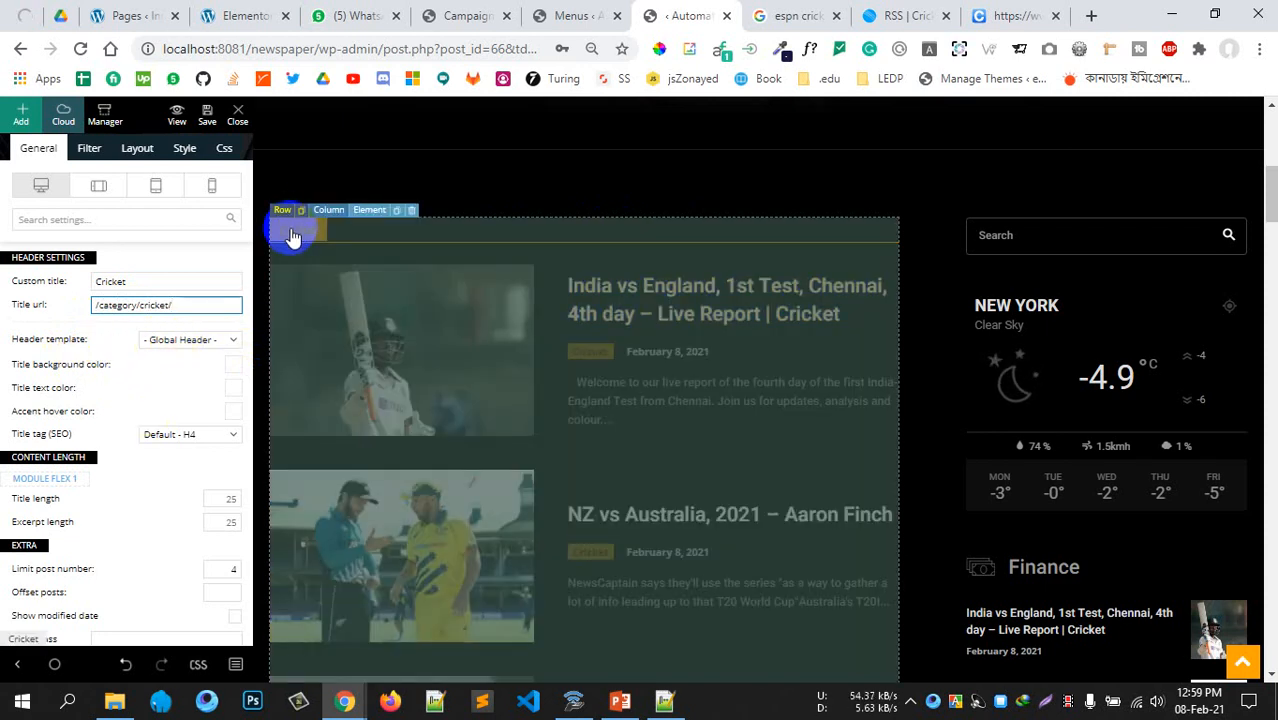
Set the block's Category filter to Cricket
scroll(137, 437, up, 2)
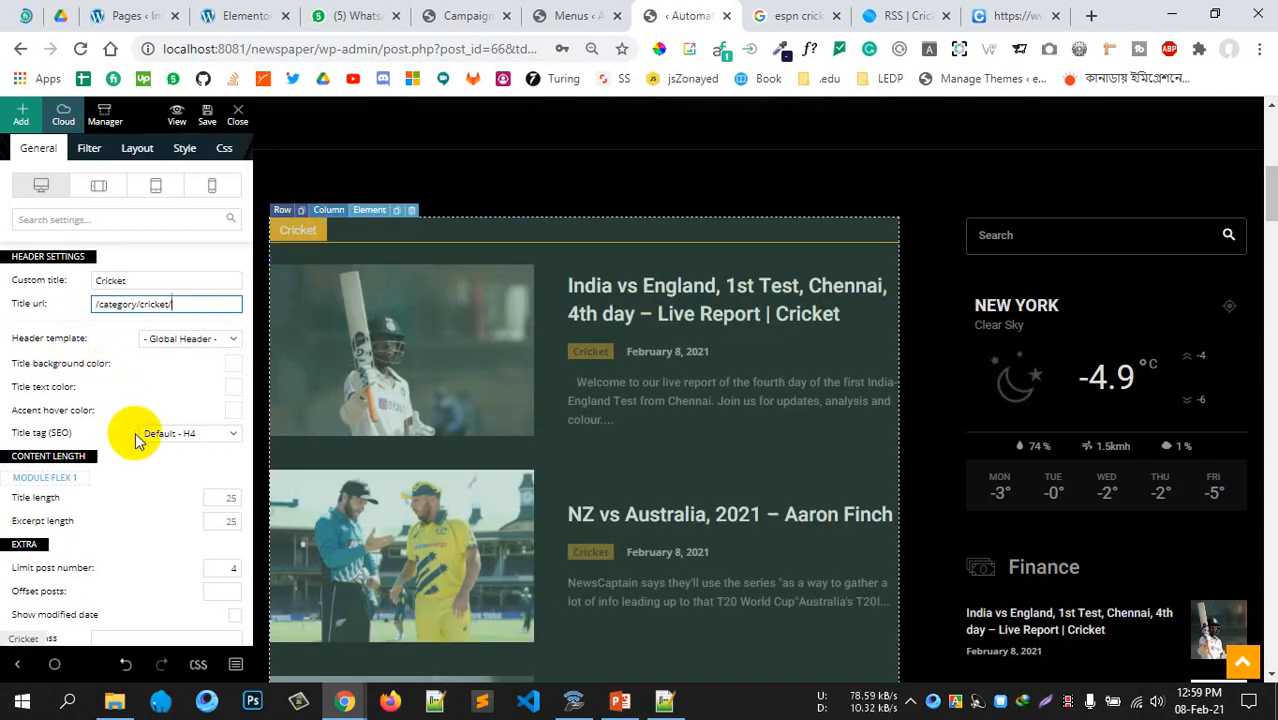
click(98, 222)
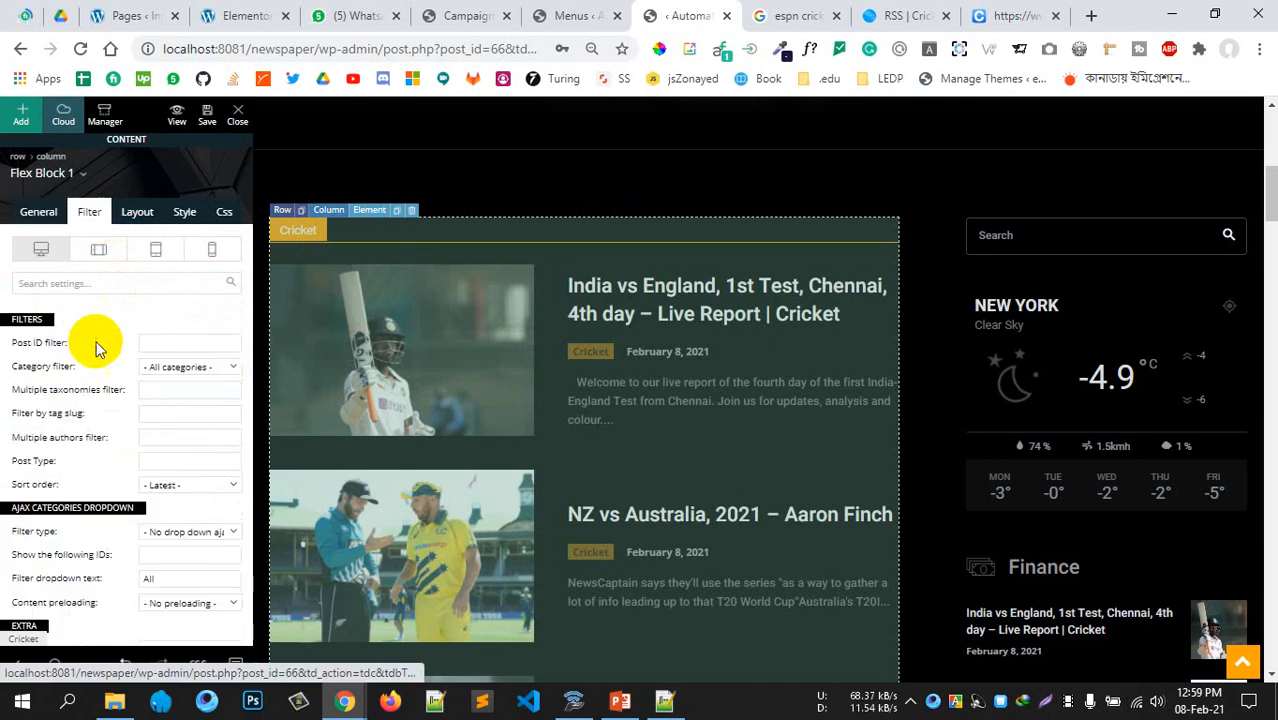
click(176, 370)
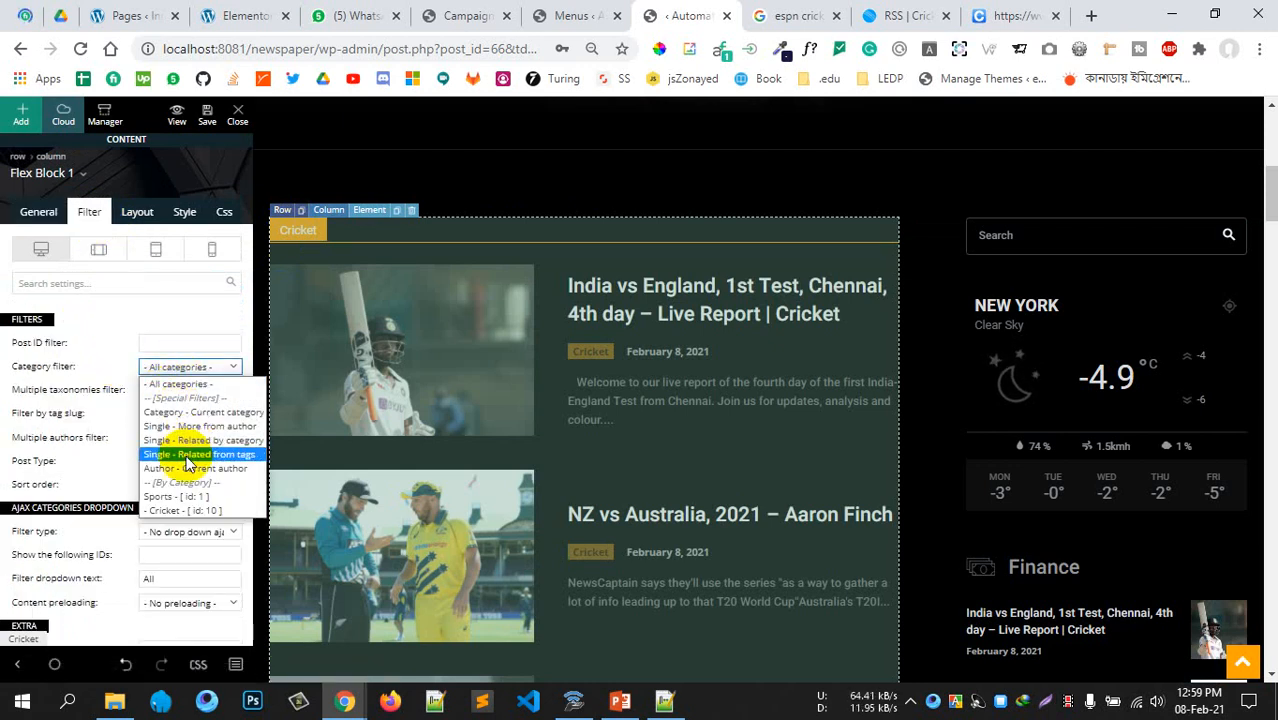
click(180, 510)
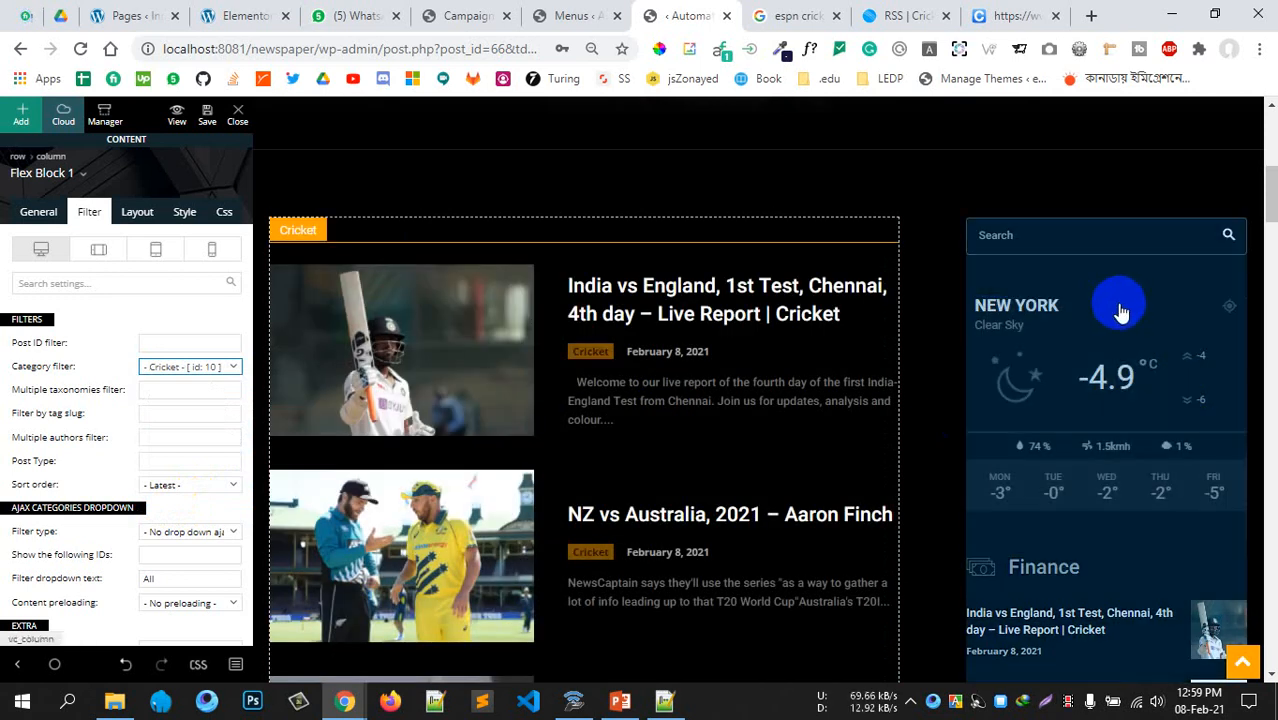
Delete the weather widget from the sidebar
click(1120, 312)
click(1108, 290)
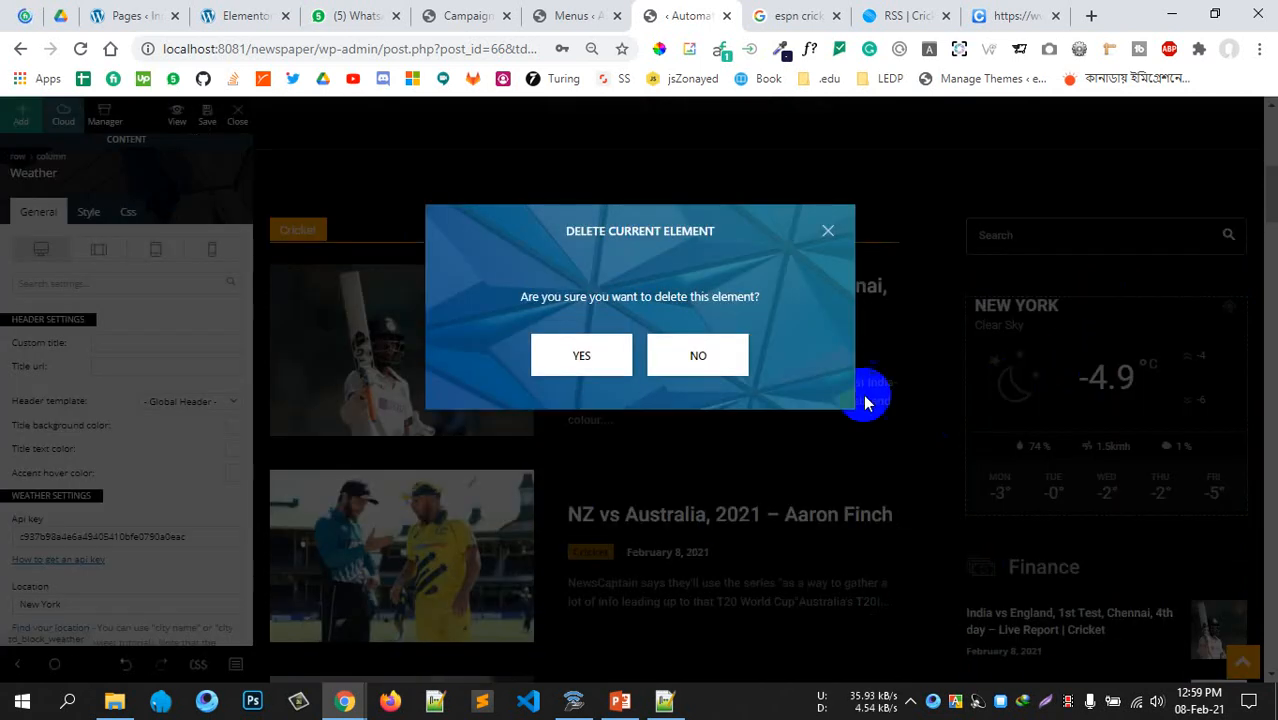
click(594, 364)
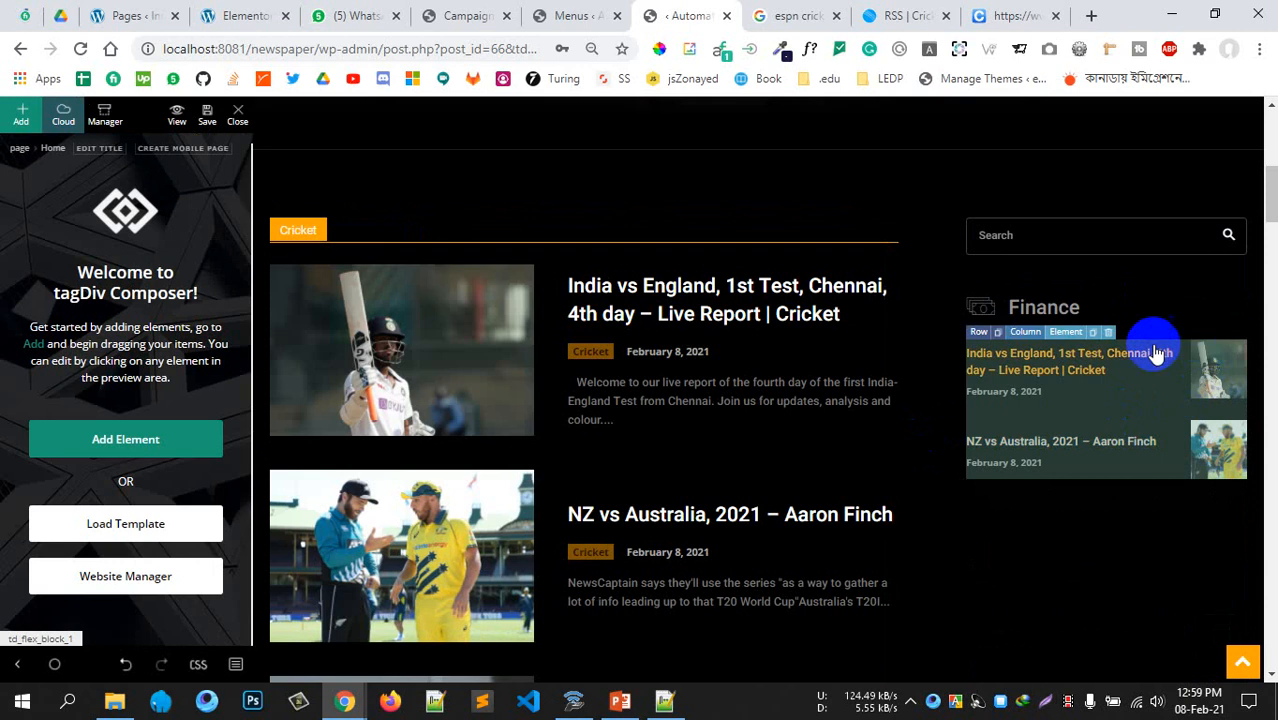
Change the sidebar Finance heading text to Cricket
click(1016, 312)
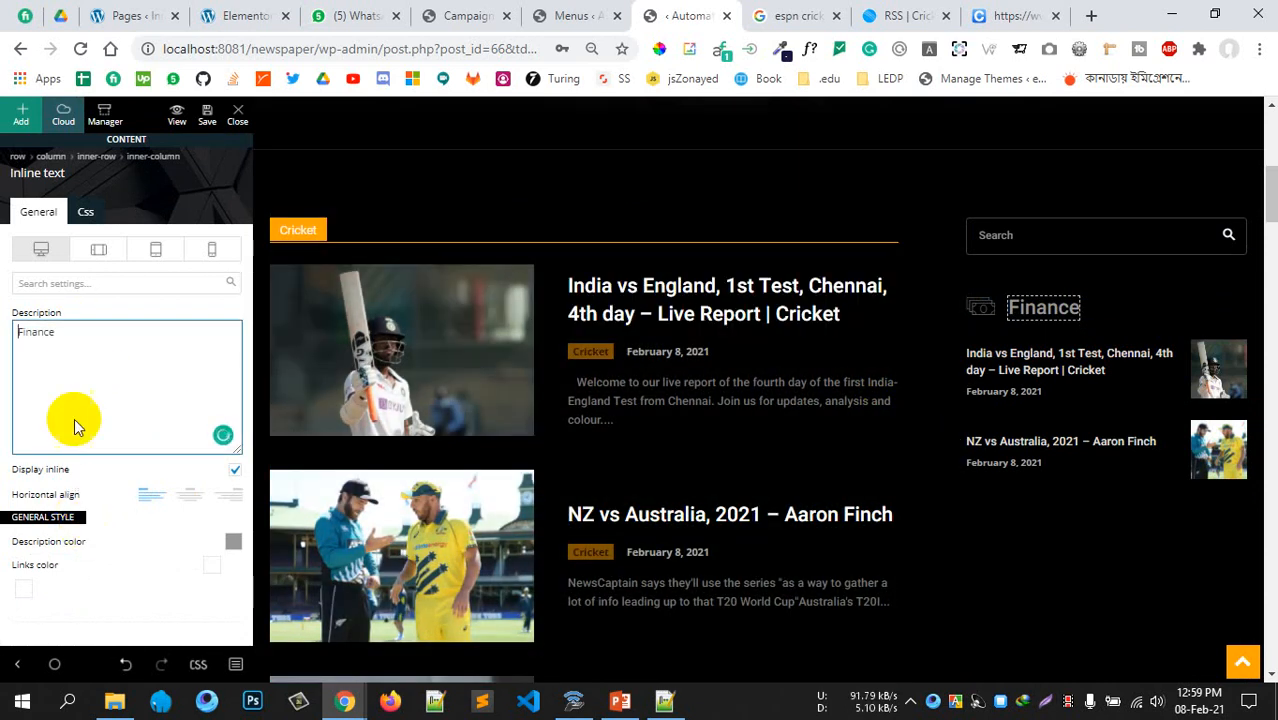
scroll(74, 421, down, 3)
scroll(73, 344, up, 3)
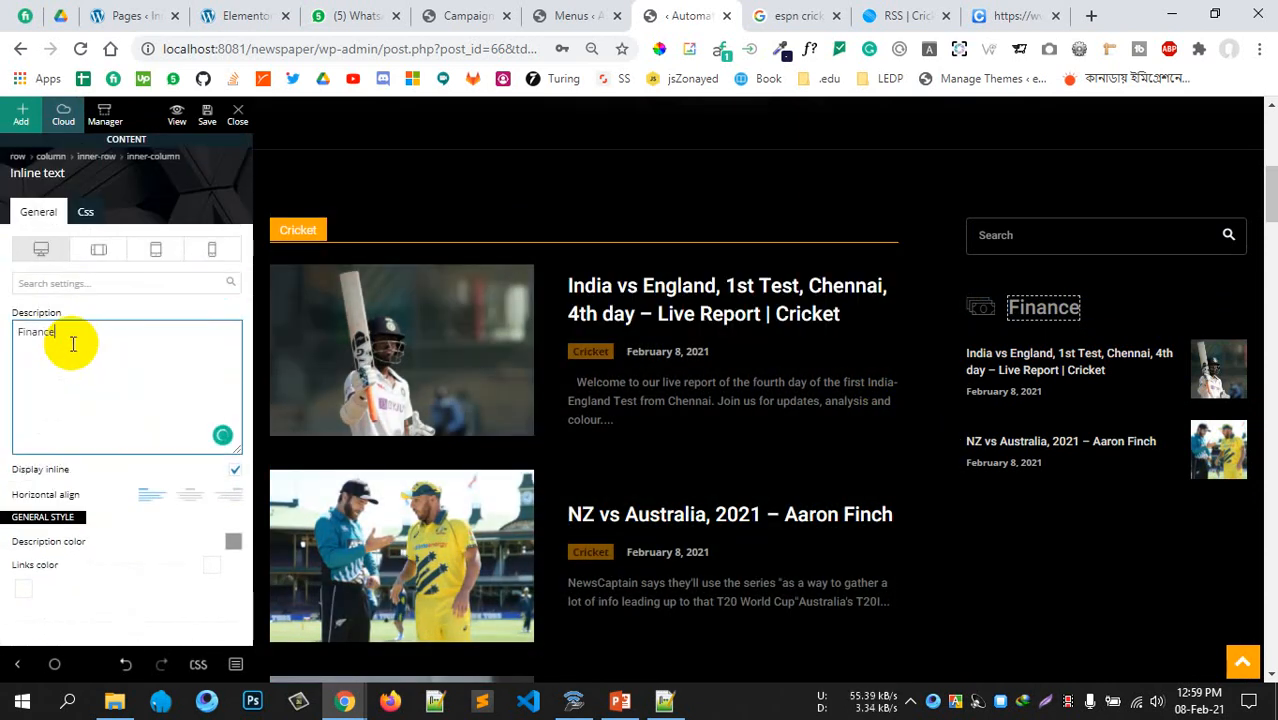
drag(73, 344, 3, 345)
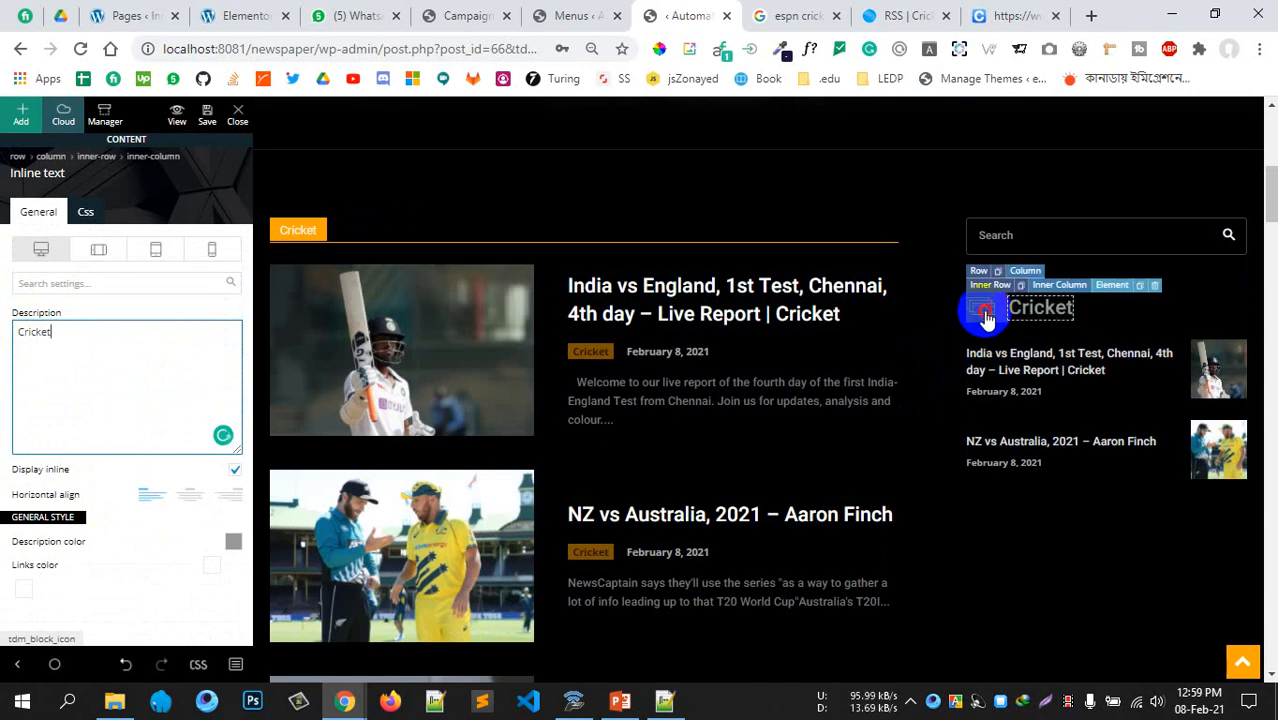
Replace the Cricket heading's icon with a camera icon
click(985, 318)
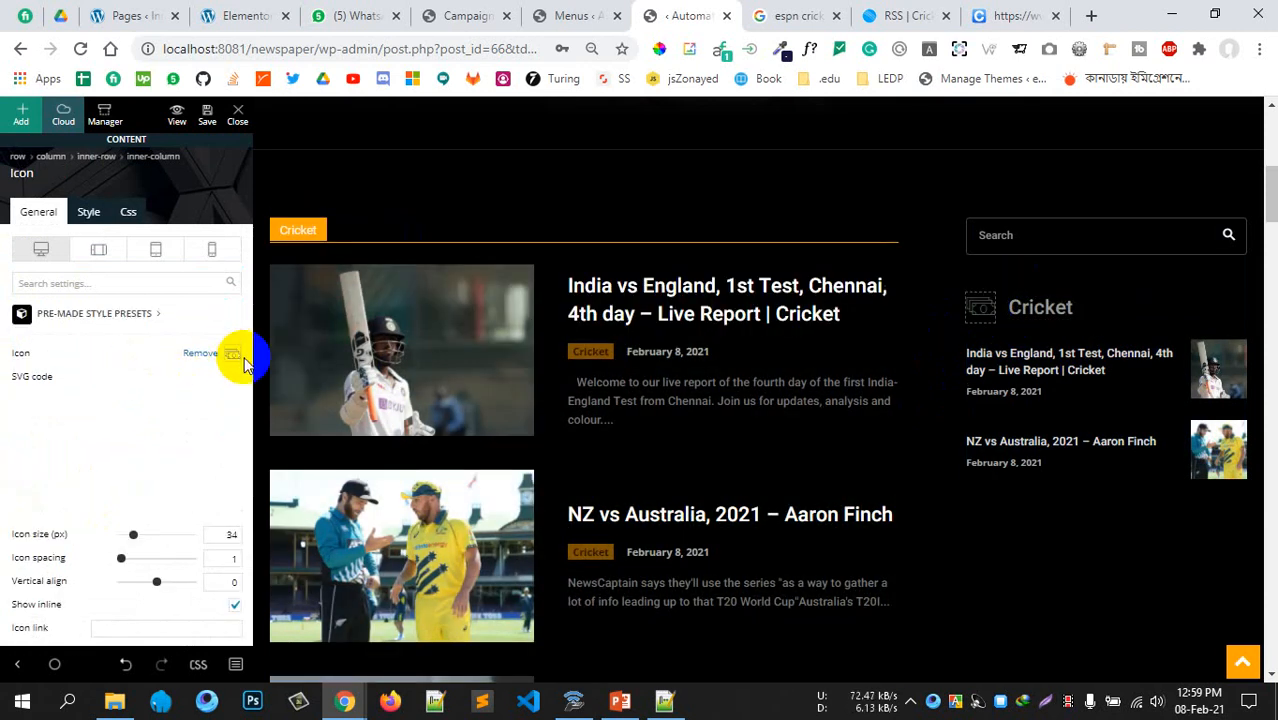
click(210, 357)
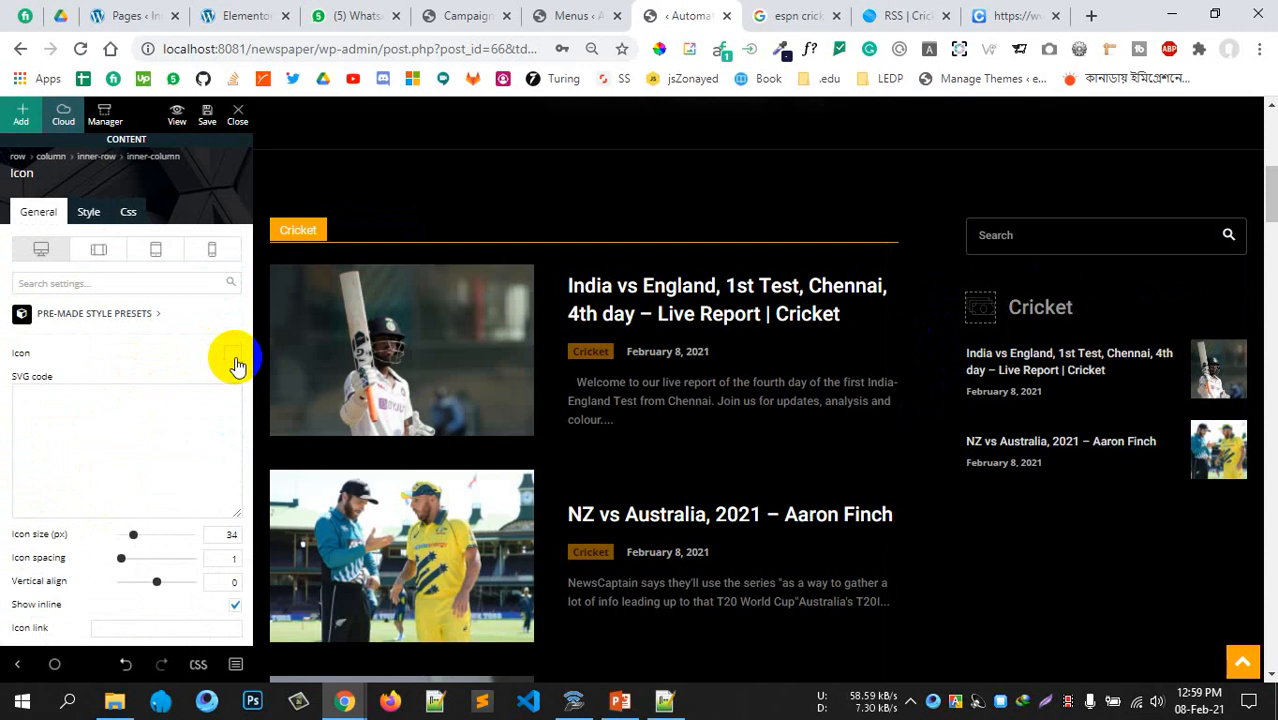
click(233, 358)
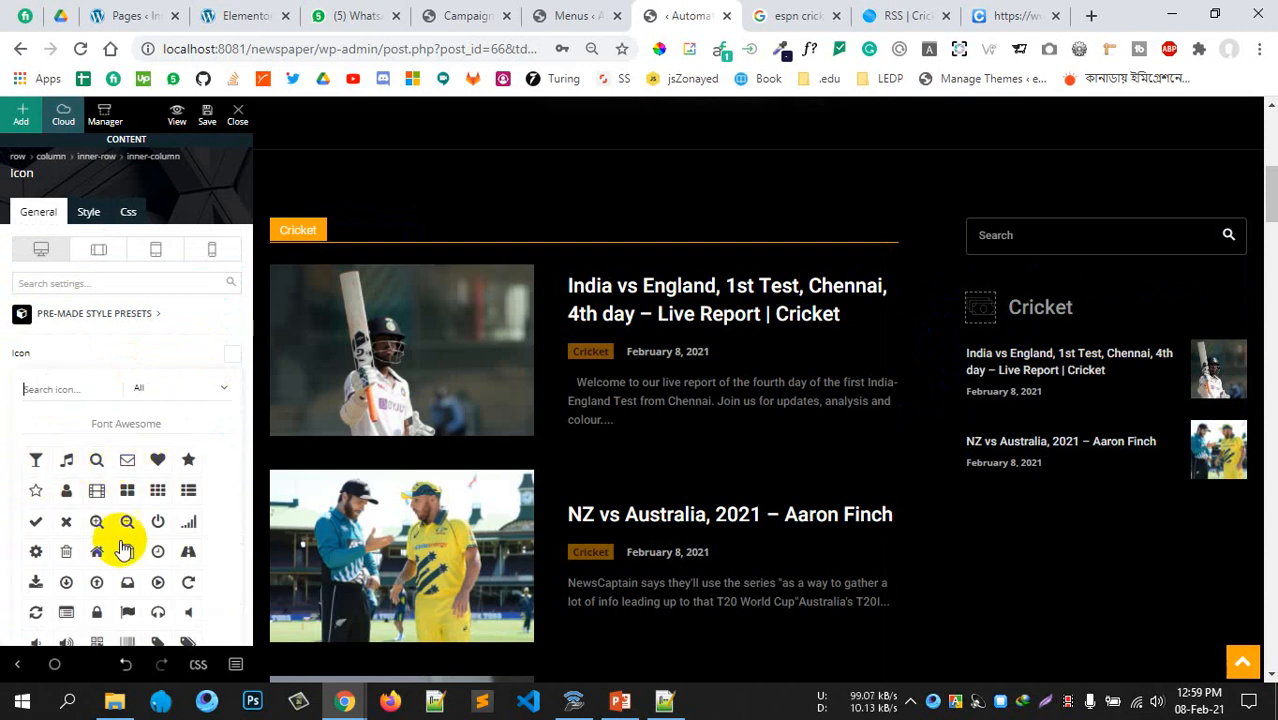
scroll(122, 549, down, 3)
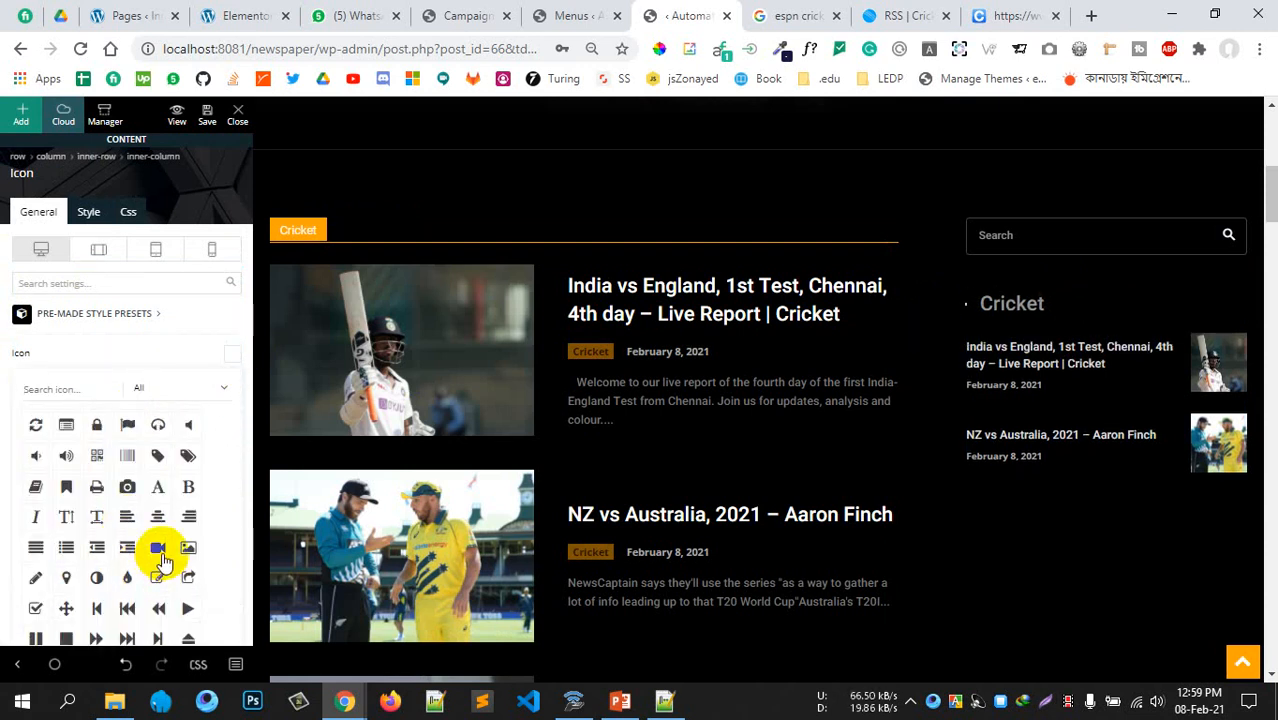
click(125, 497)
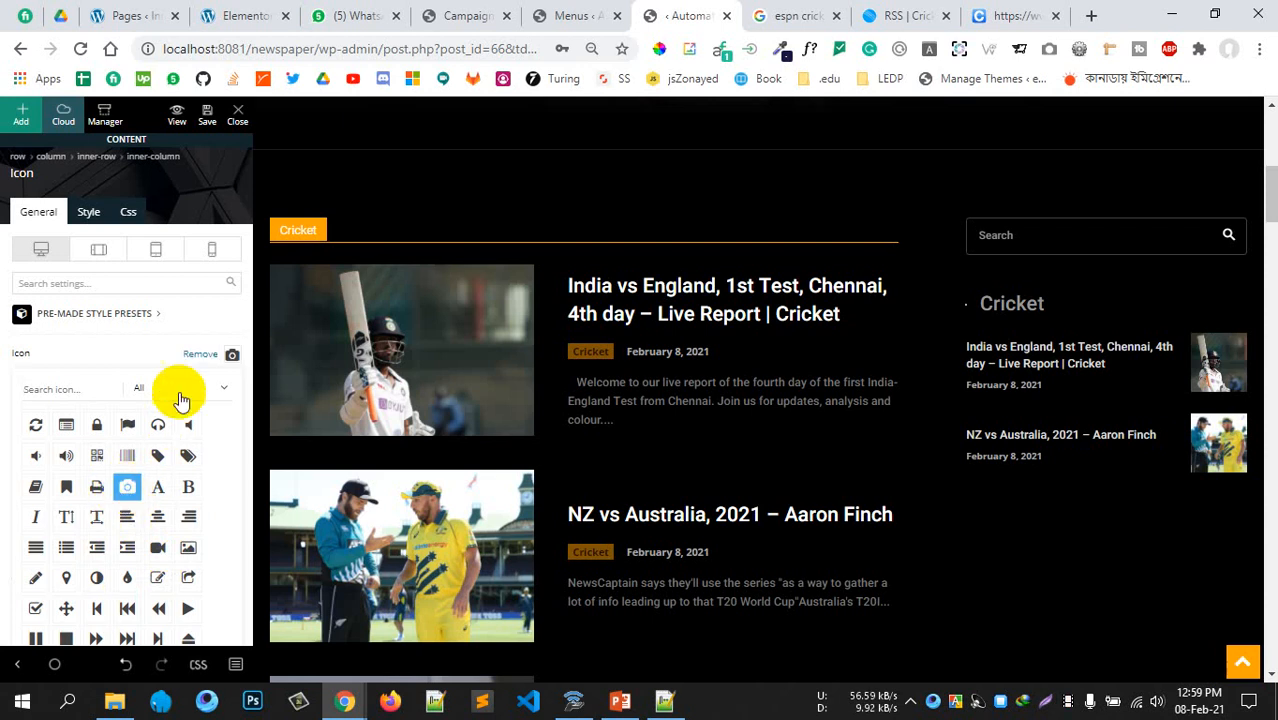
click(196, 320)
scroll(720, 460, down, 4)
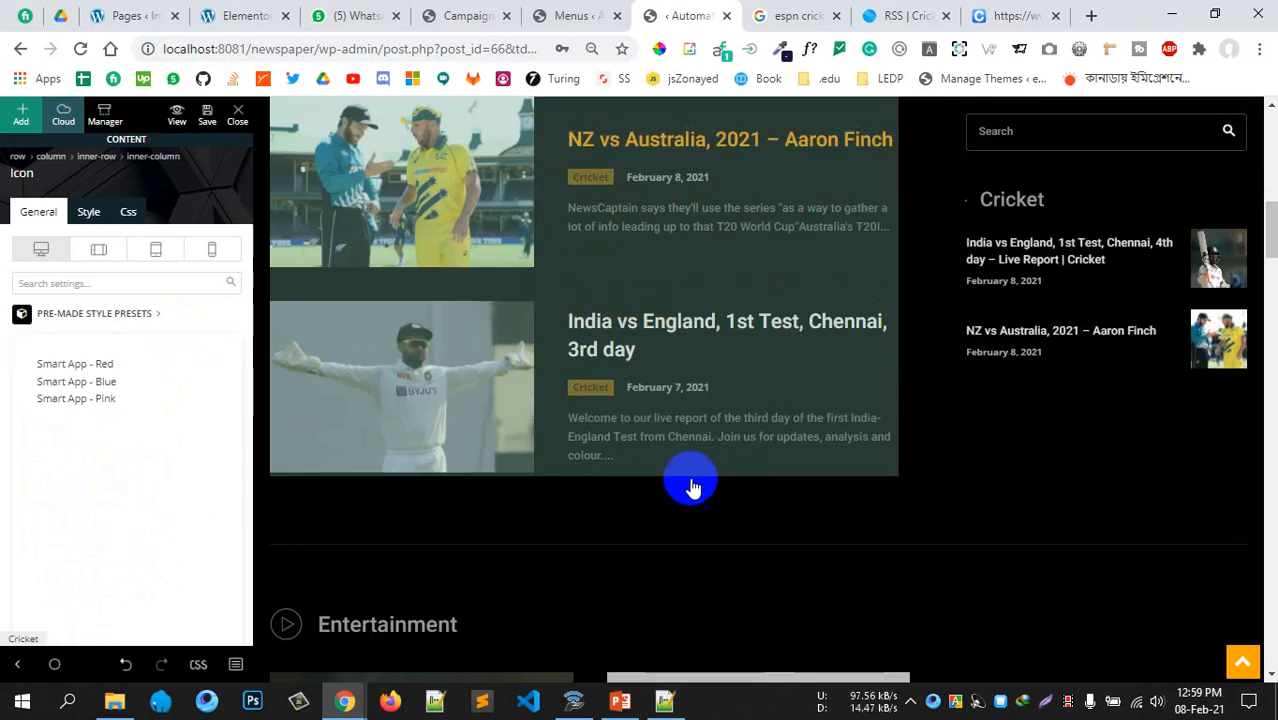
Drag a Block 20 post list below the 3rd-day article
scroll(565, 585, down, 2)
scroll(602, 558, up, 1)
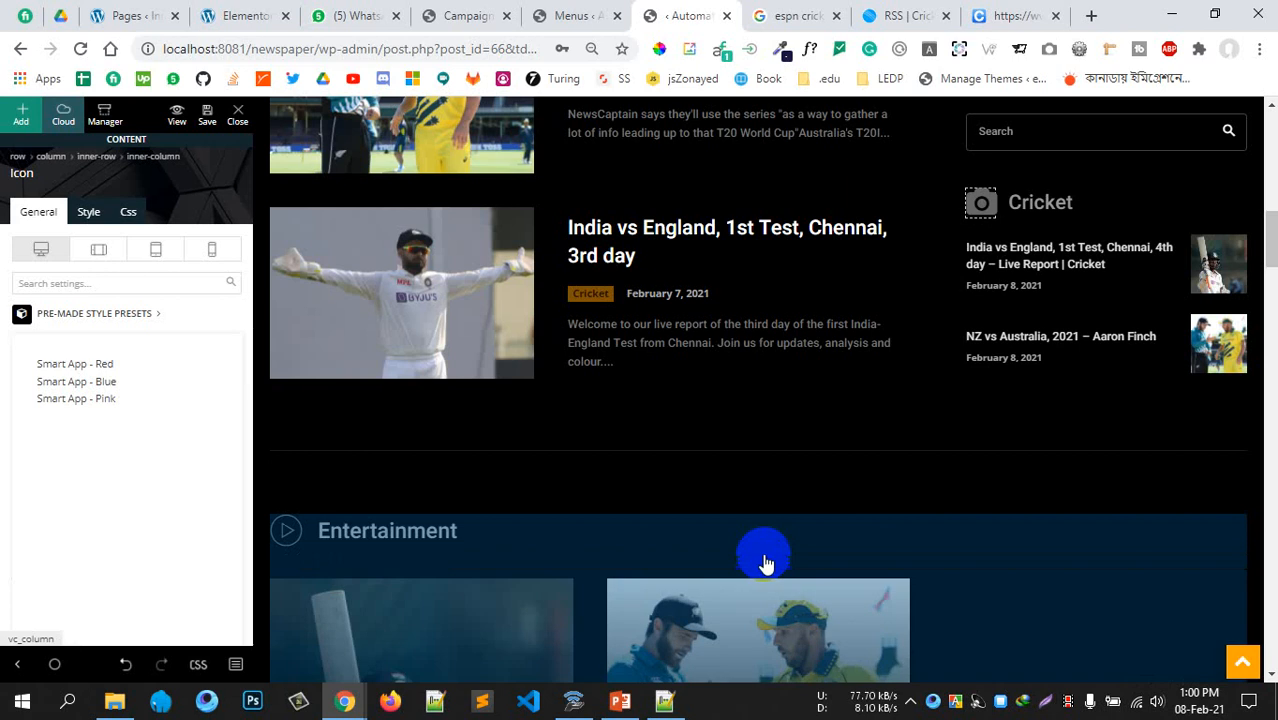
scroll(800, 550, down, 1)
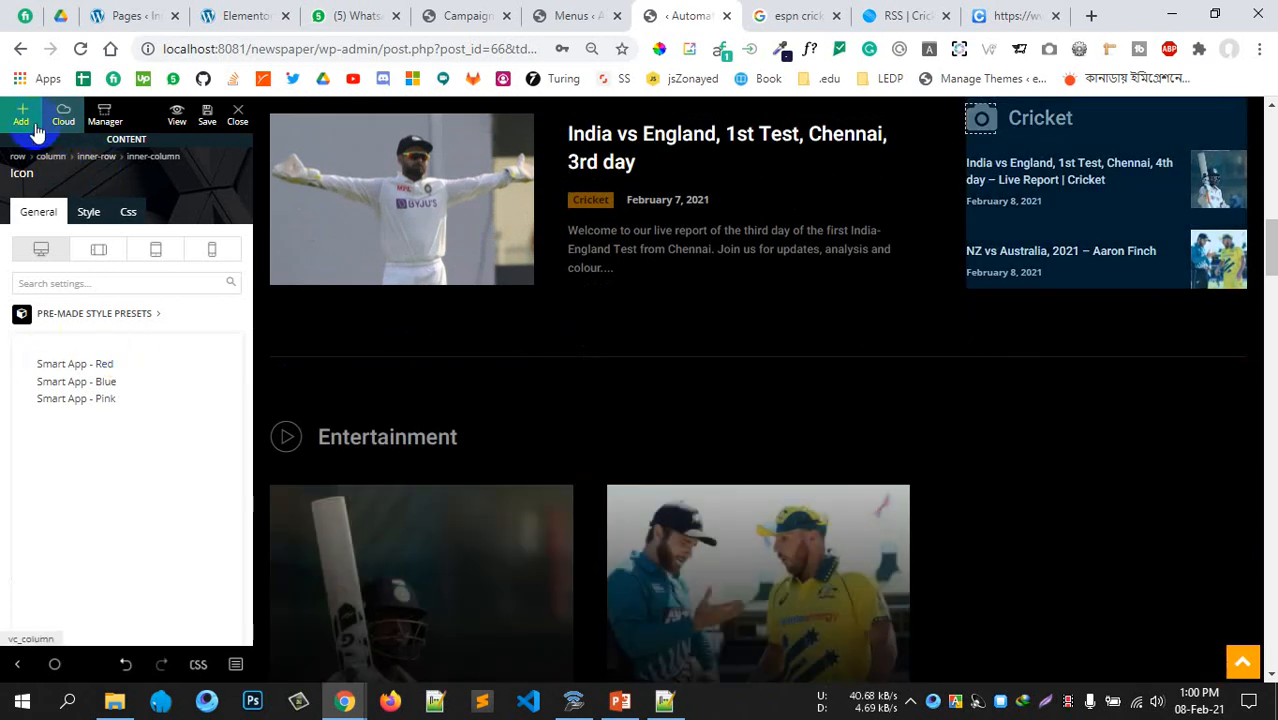
click(21, 116)
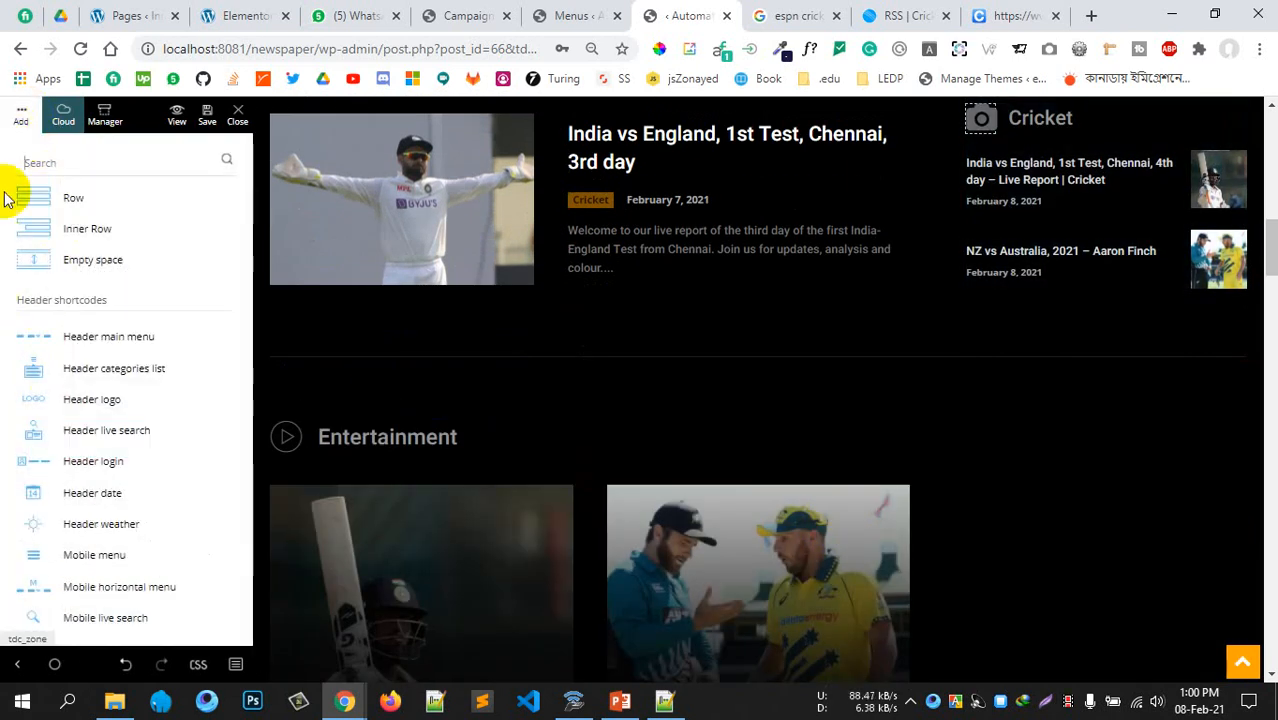
scroll(5, 370, down, 4)
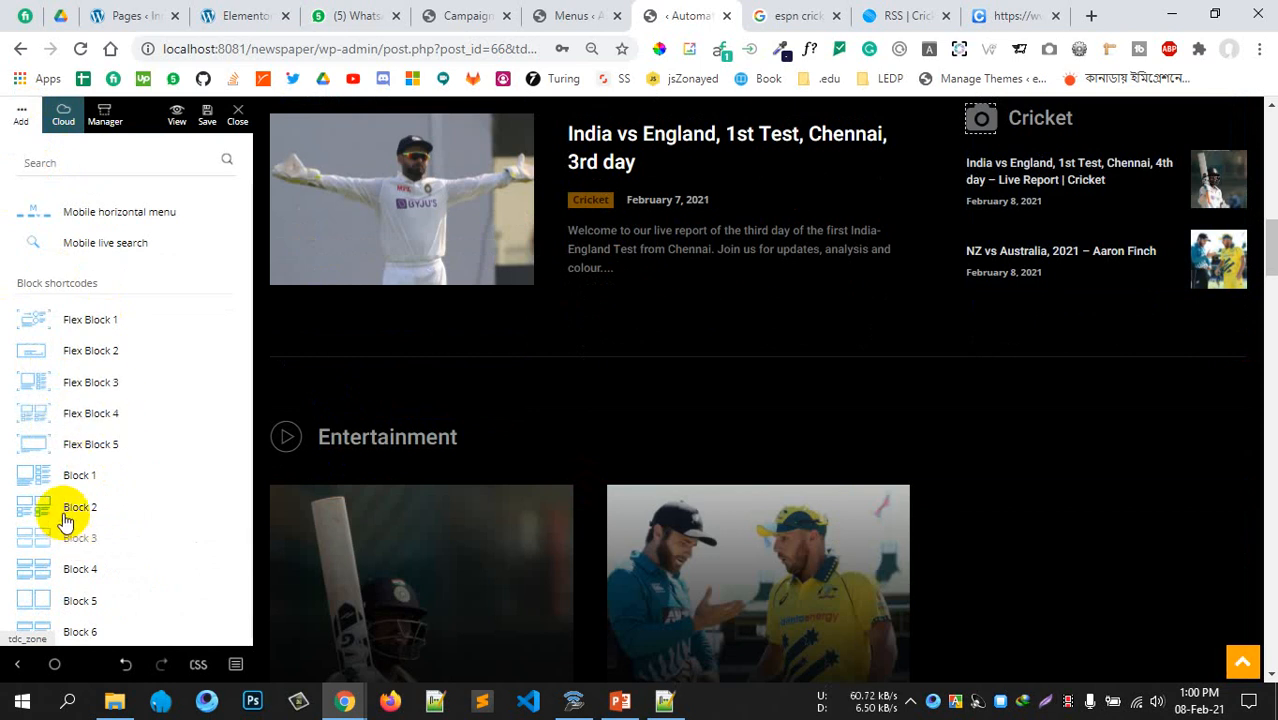
drag(77, 571, 630, 422)
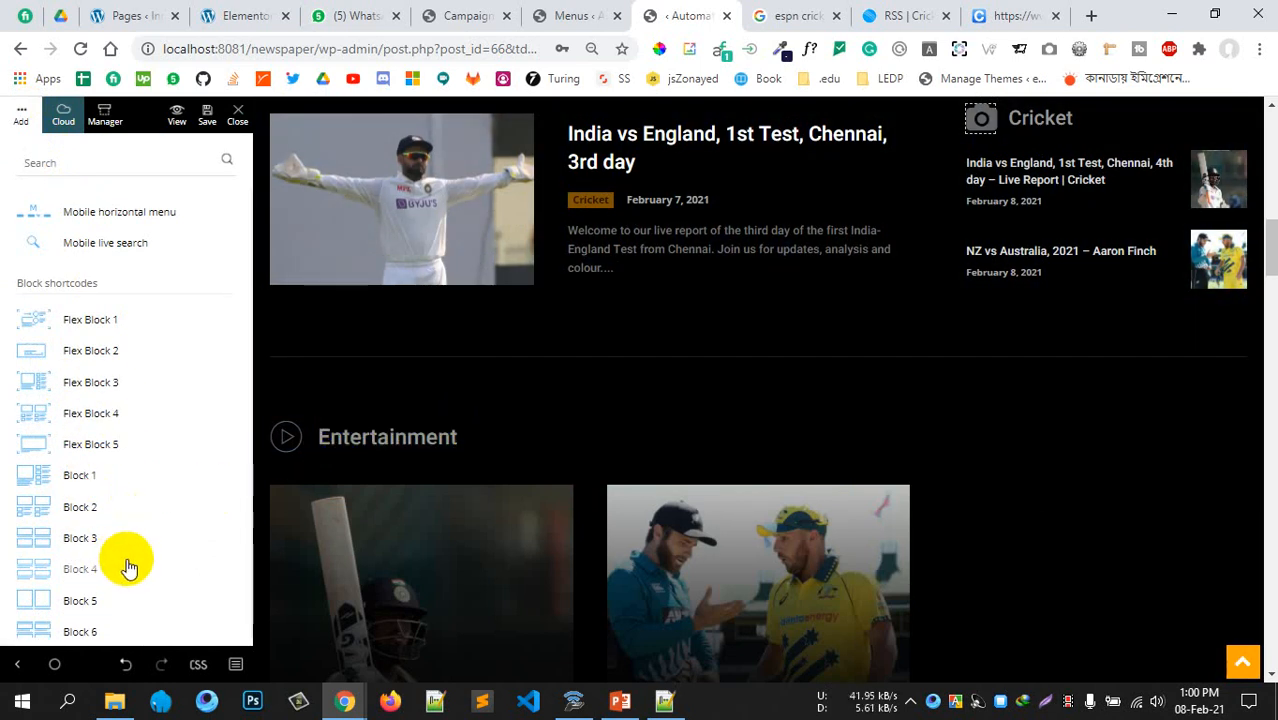
scroll(110, 562, down, 1)
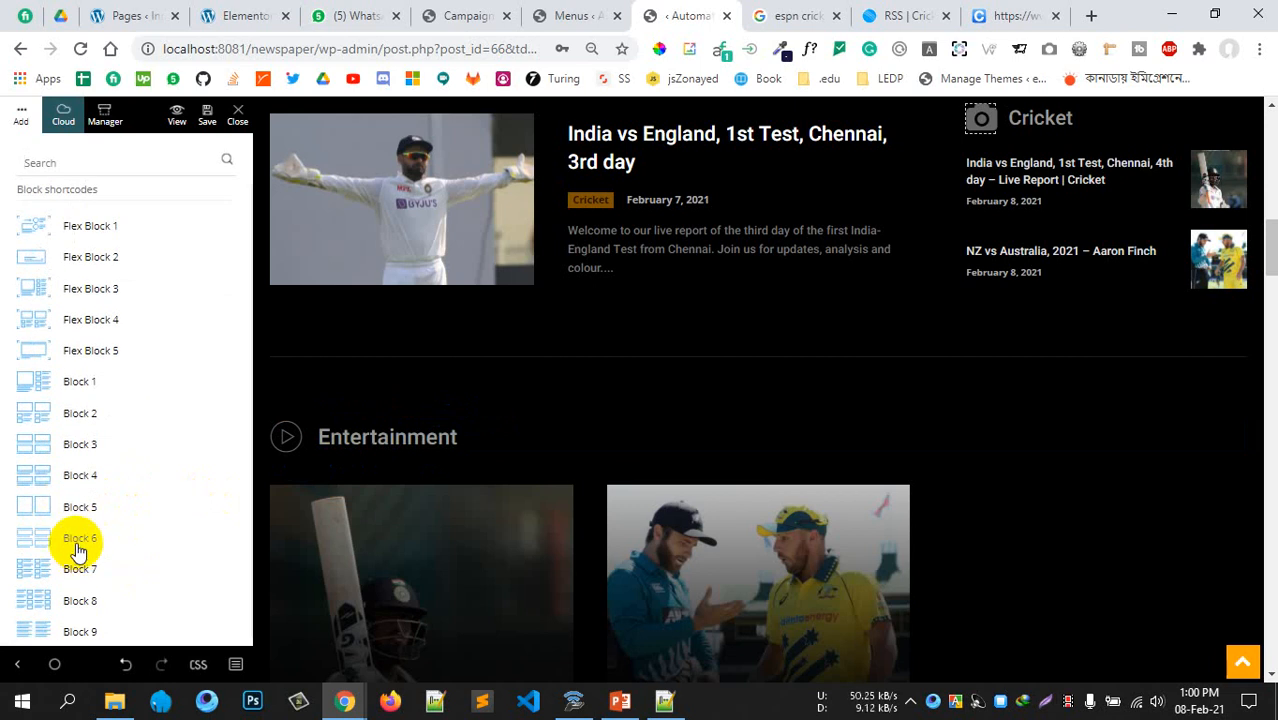
scroll(78, 550, down, 4)
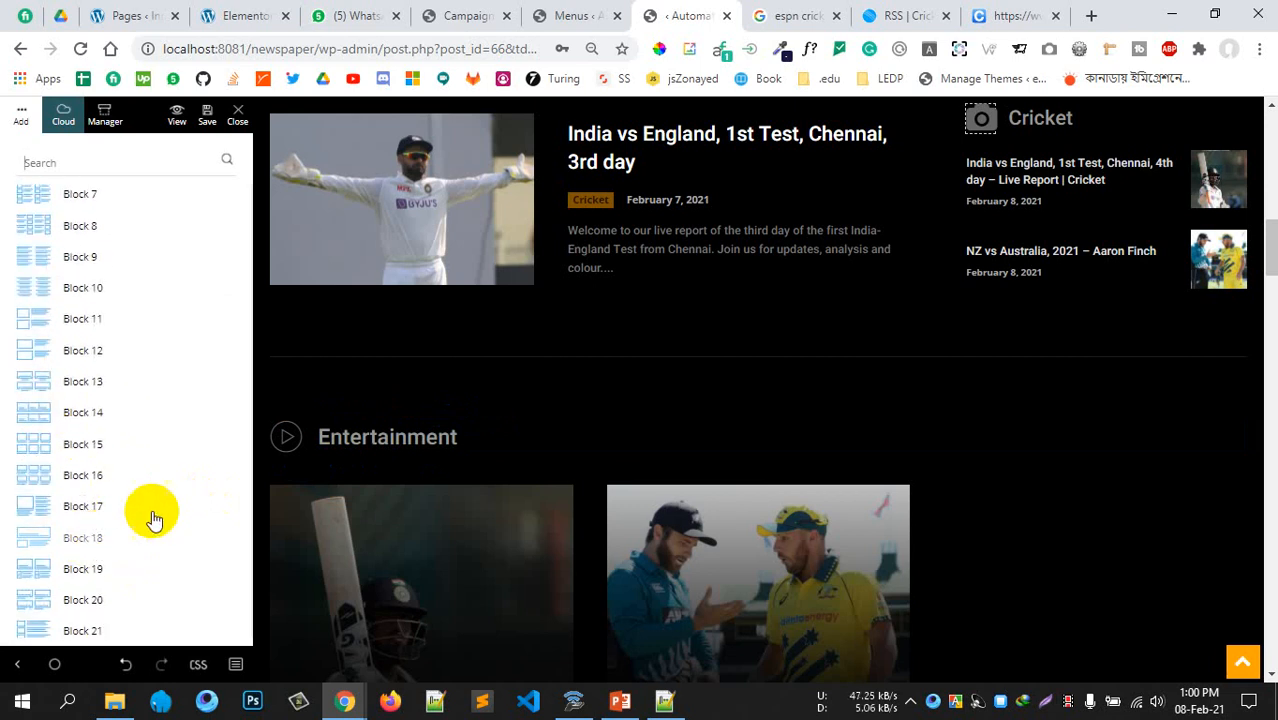
scroll(78, 505, down, 4)
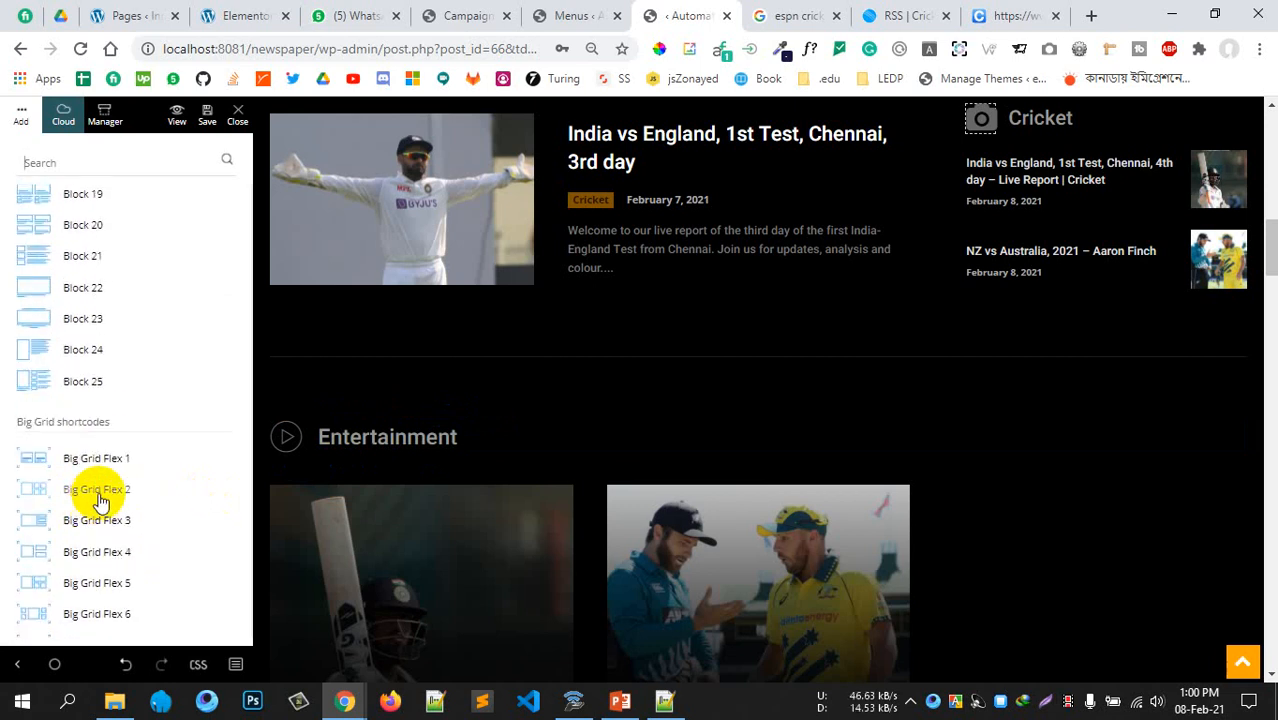
scroll(100, 500, up, 2)
scroll(508, 365, down, 3)
scroll(374, 397, up, 4)
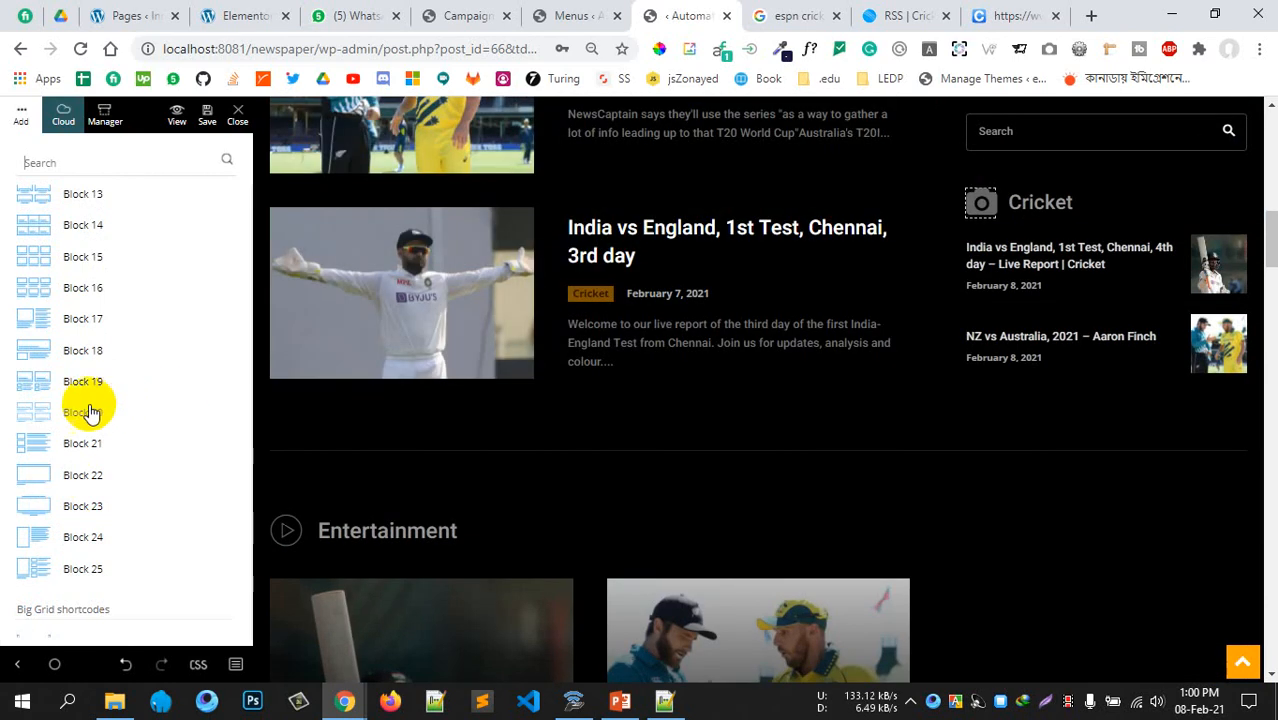
drag(90, 412, 430, 465)
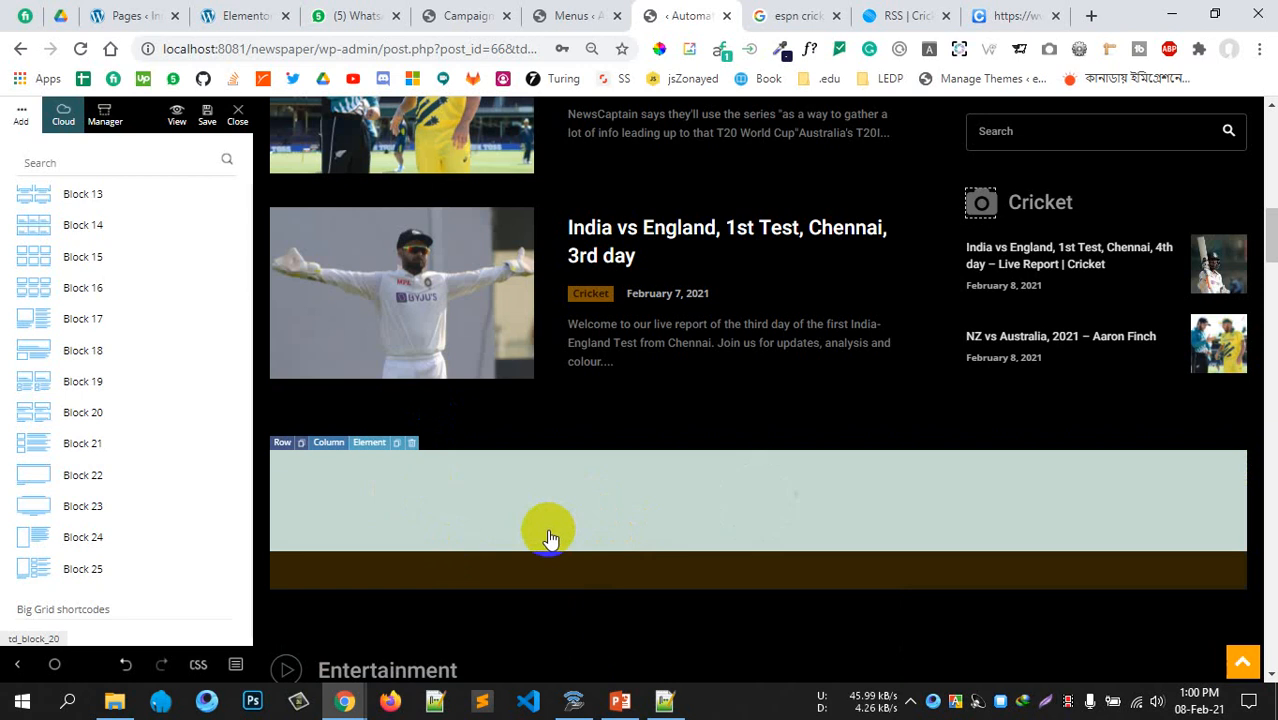
Delete the unwanted 696x385 placeholder block
scroll(690, 470, down, 5)
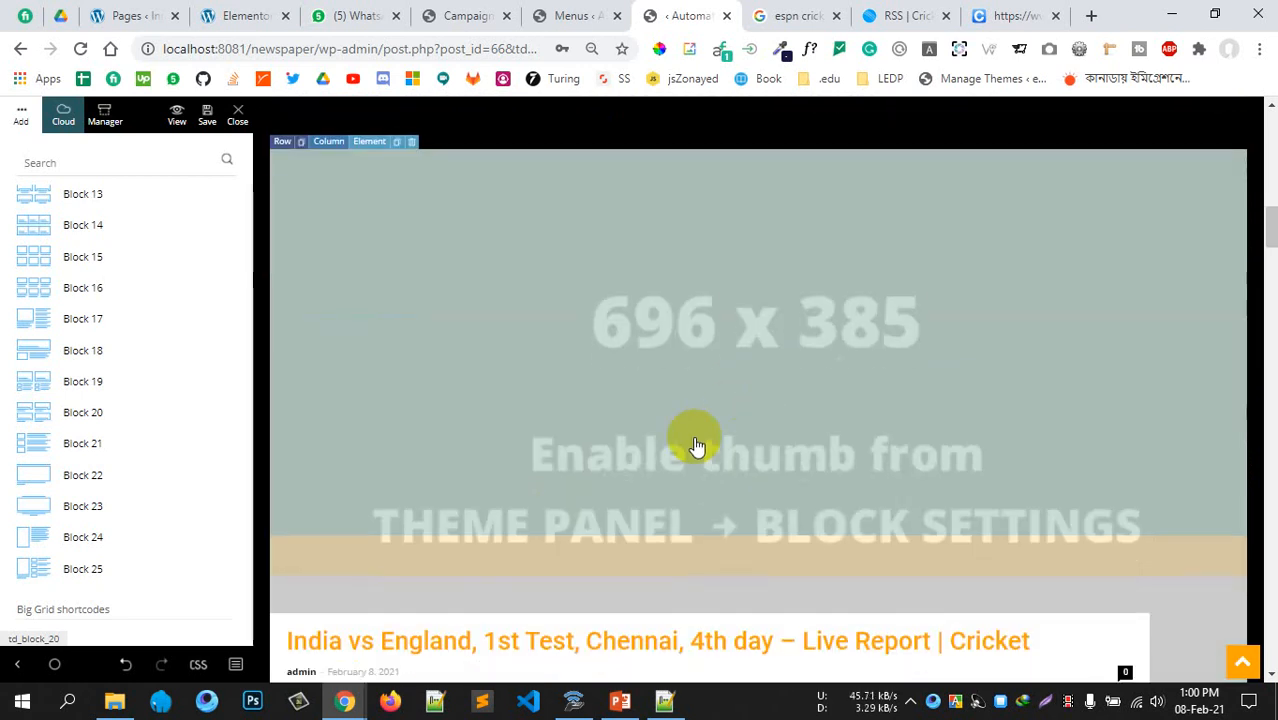
scroll(690, 452, up, 2)
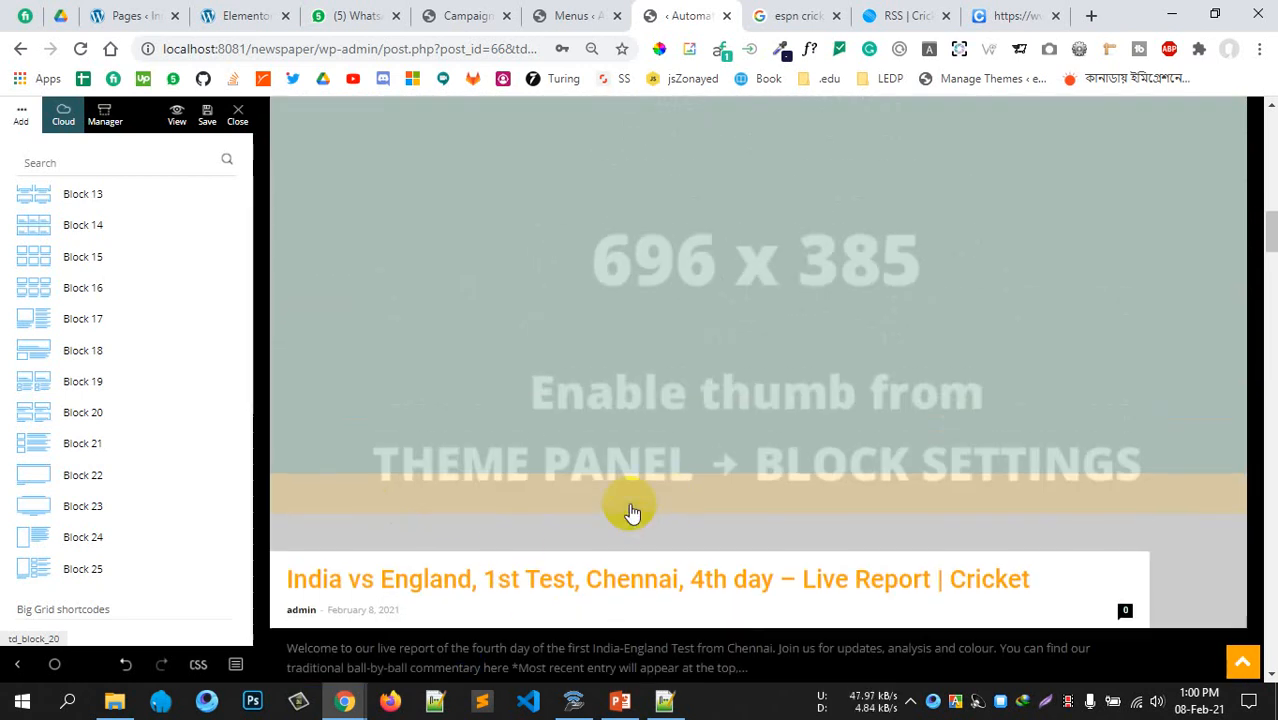
scroll(631, 511, down, 2)
scroll(522, 419, up, 1)
scroll(622, 442, down, 5)
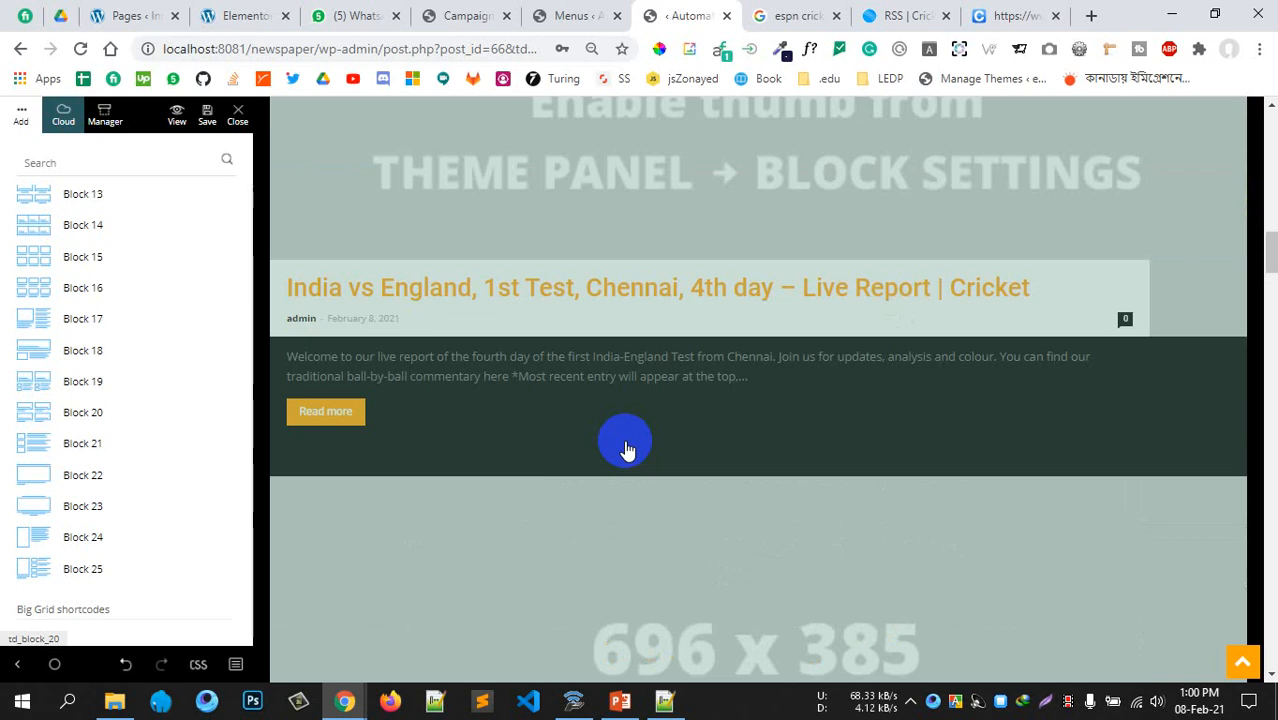
scroll(643, 484, down, 10)
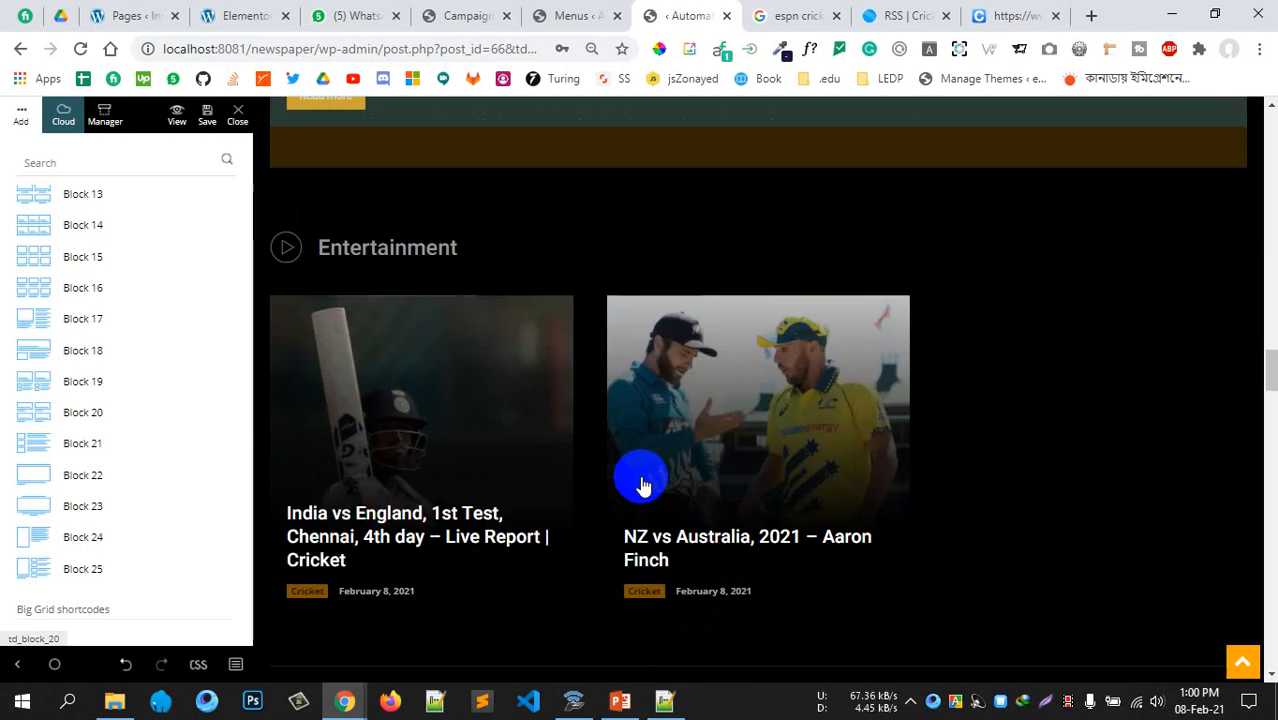
scroll(643, 478, up, 6)
scroll(632, 465, down, 8)
scroll(632, 470, up, 14)
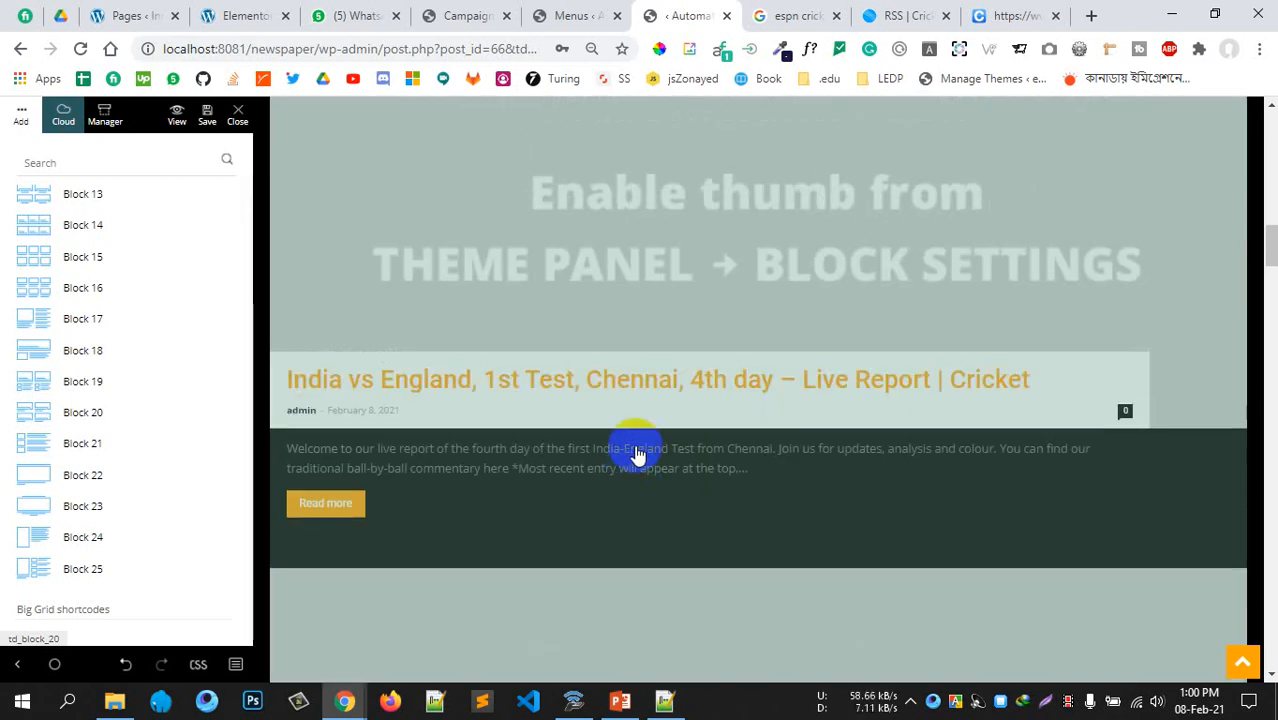
scroll(600, 440, up, 2)
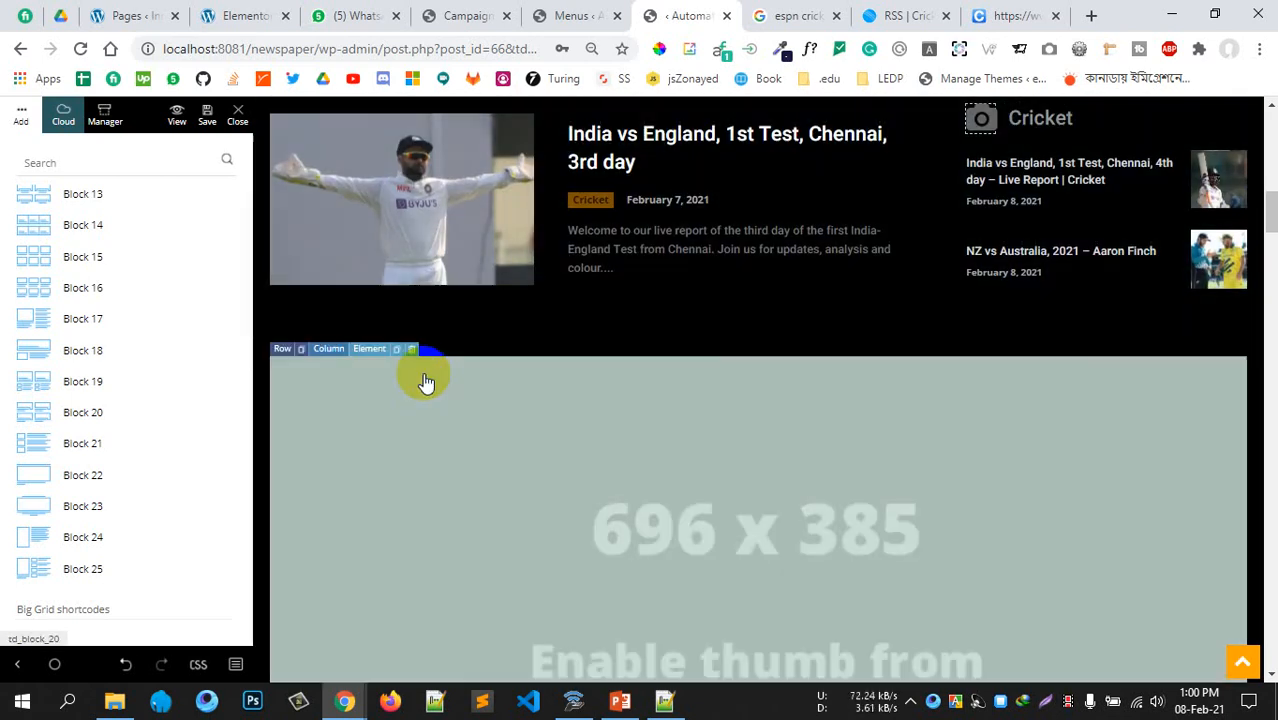
click(415, 355)
click(579, 354)
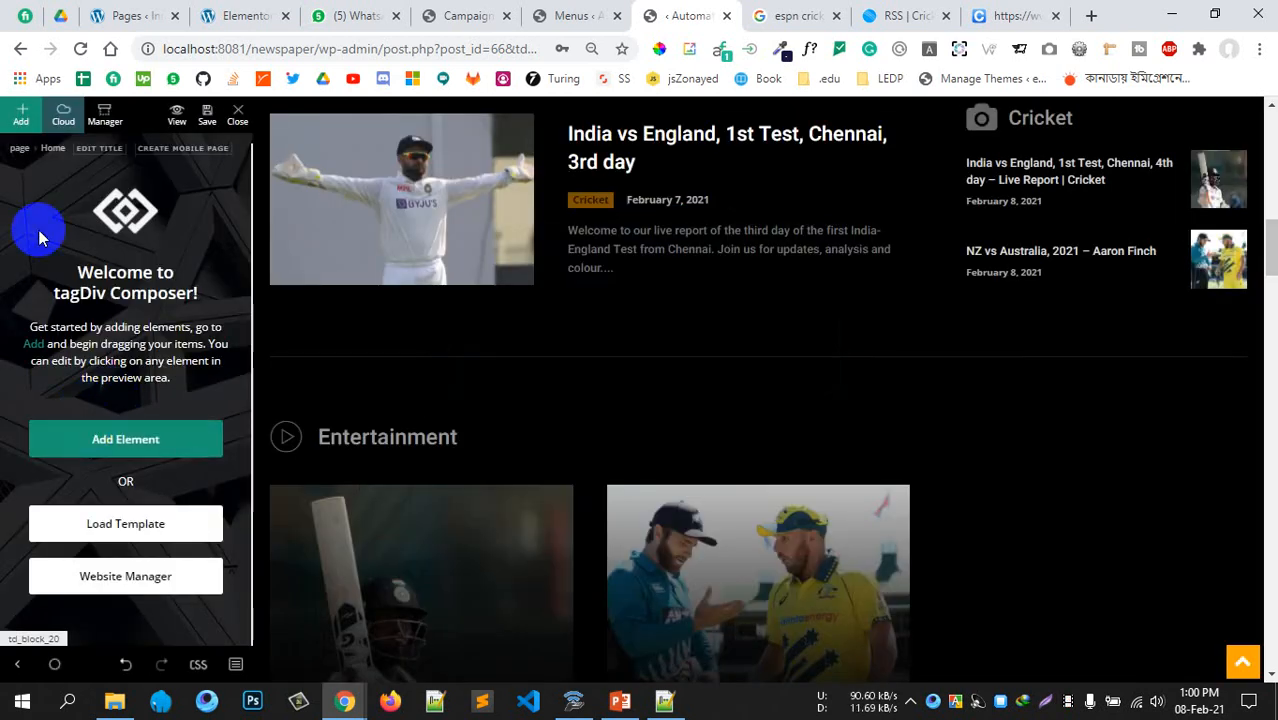
Drop a Big Grid Full 4 grid below the 3rd-day article
click(100, 440)
scroll(116, 456, down, 5)
scroll(118, 456, down, 3)
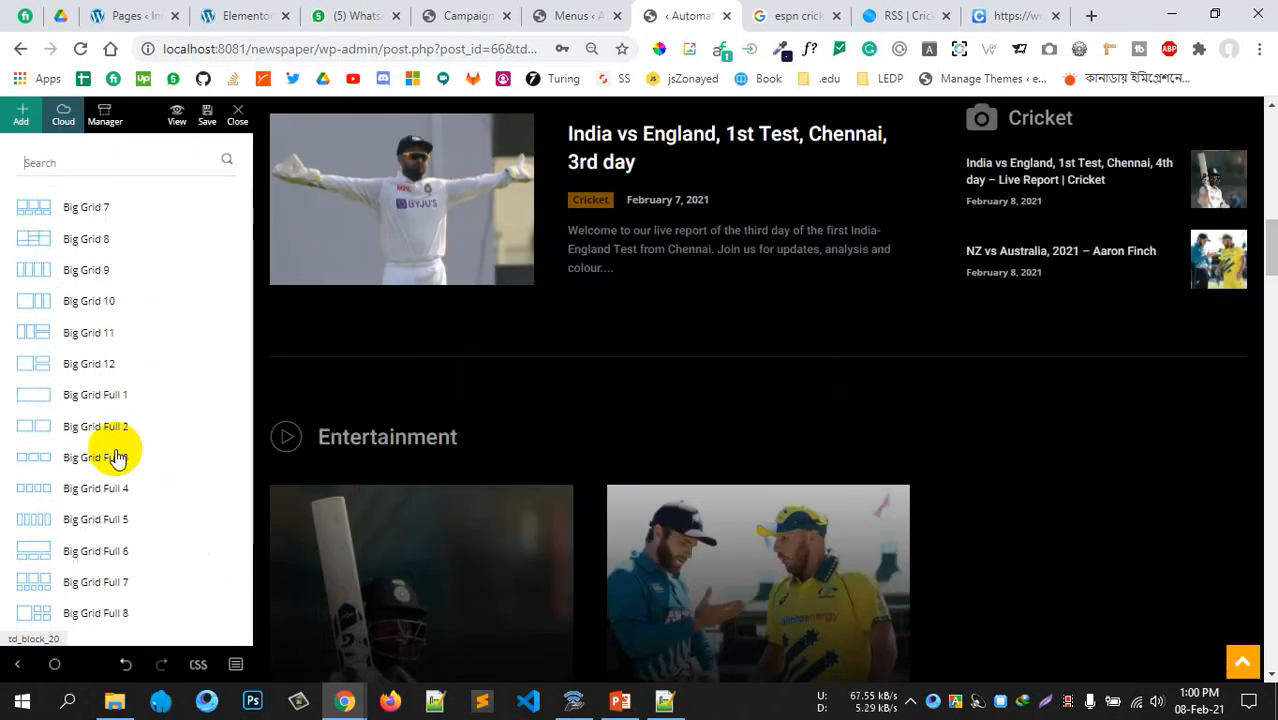
drag(143, 491, 592, 386)
drag(546, 458, 527, 469)
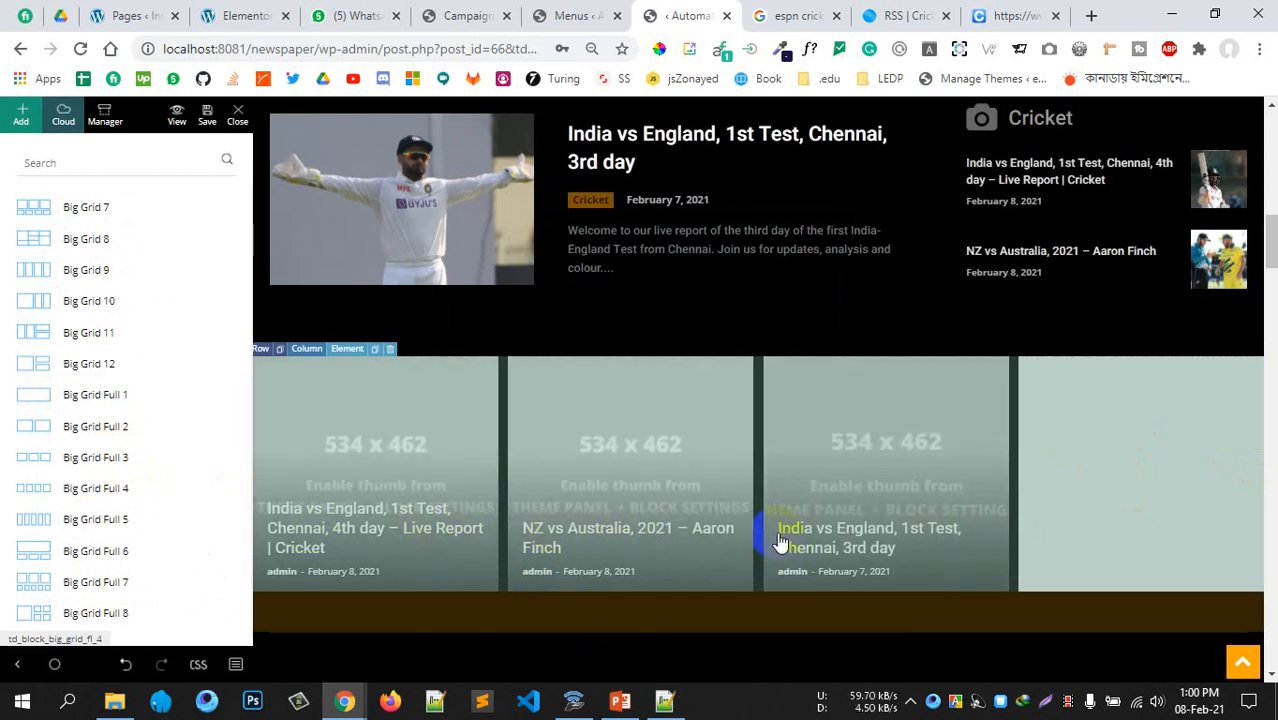
Bring up the footer social icons' settings and scroll through them
scroll(780, 545, down, 10)
scroll(773, 550, down, 10)
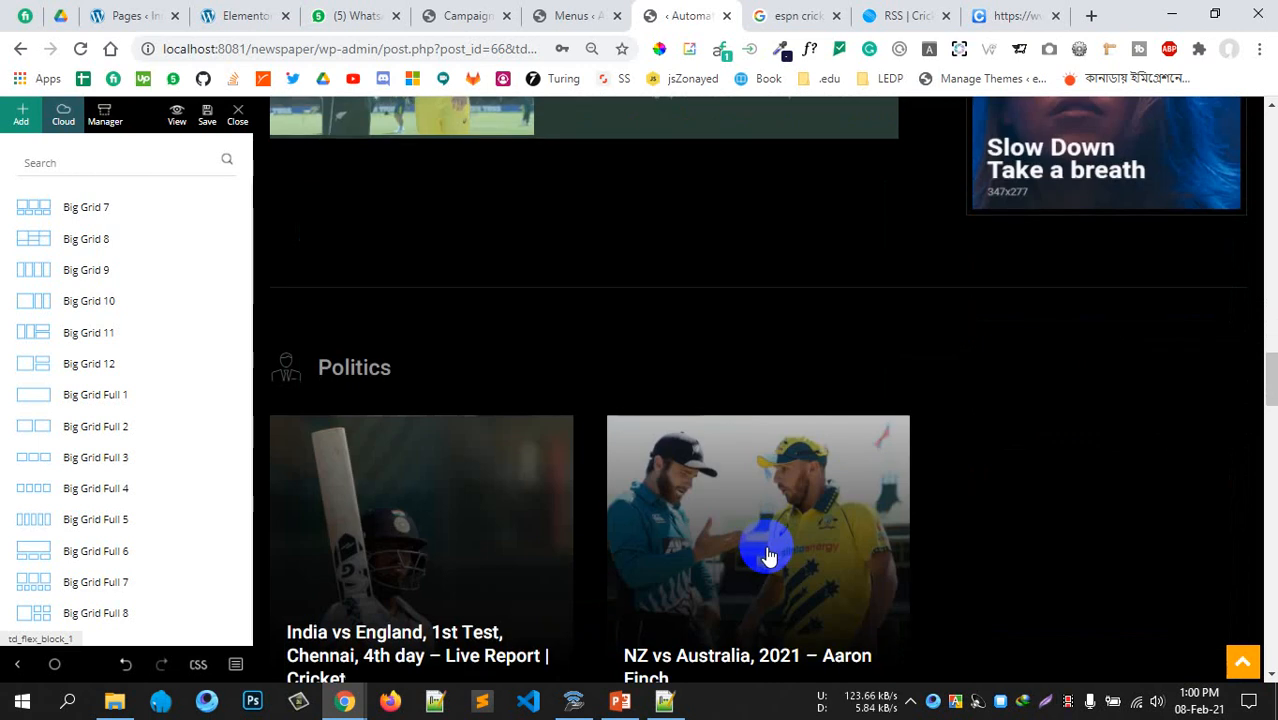
scroll(653, 500, down, 10)
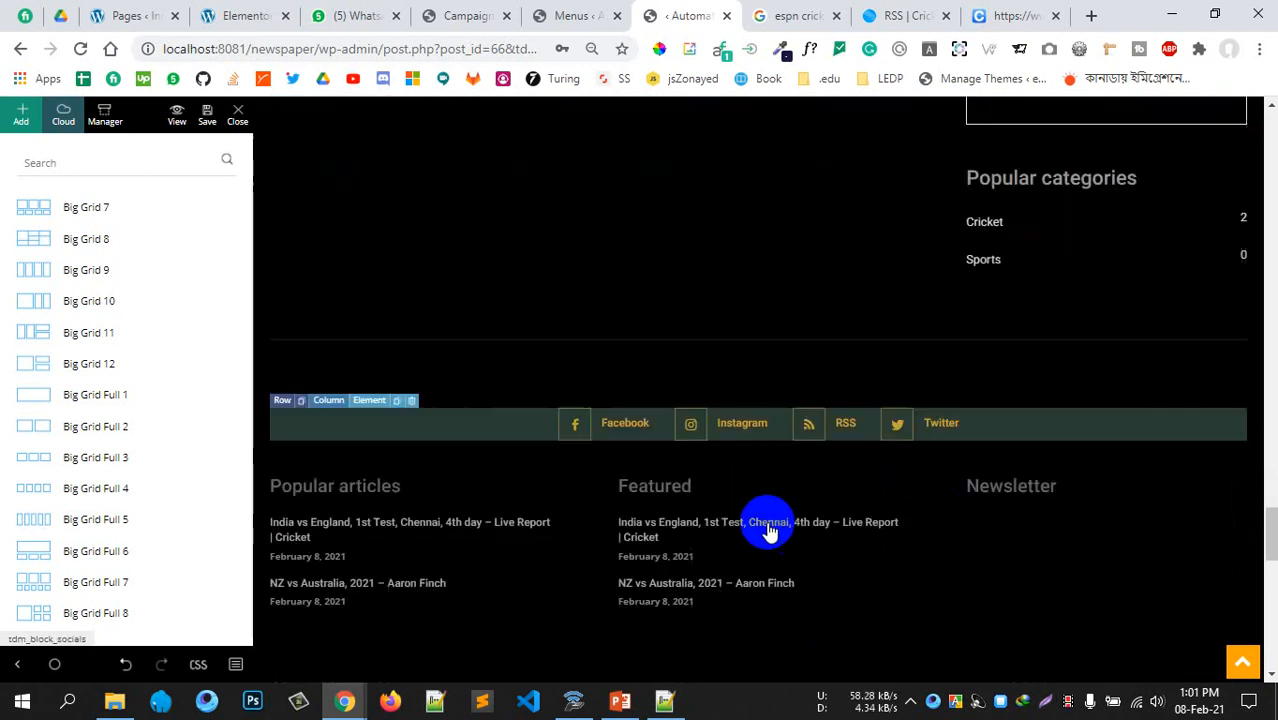
scroll(748, 394, up, 3)
scroll(788, 404, up, 2)
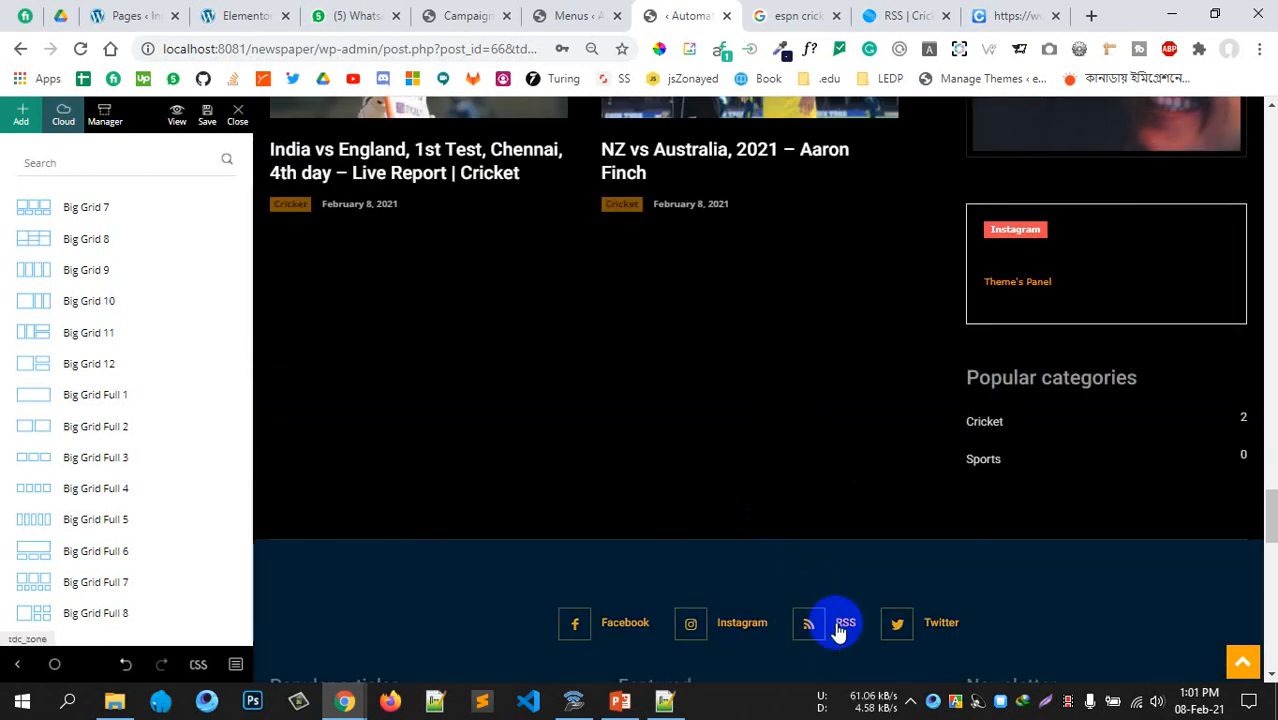
click(805, 627)
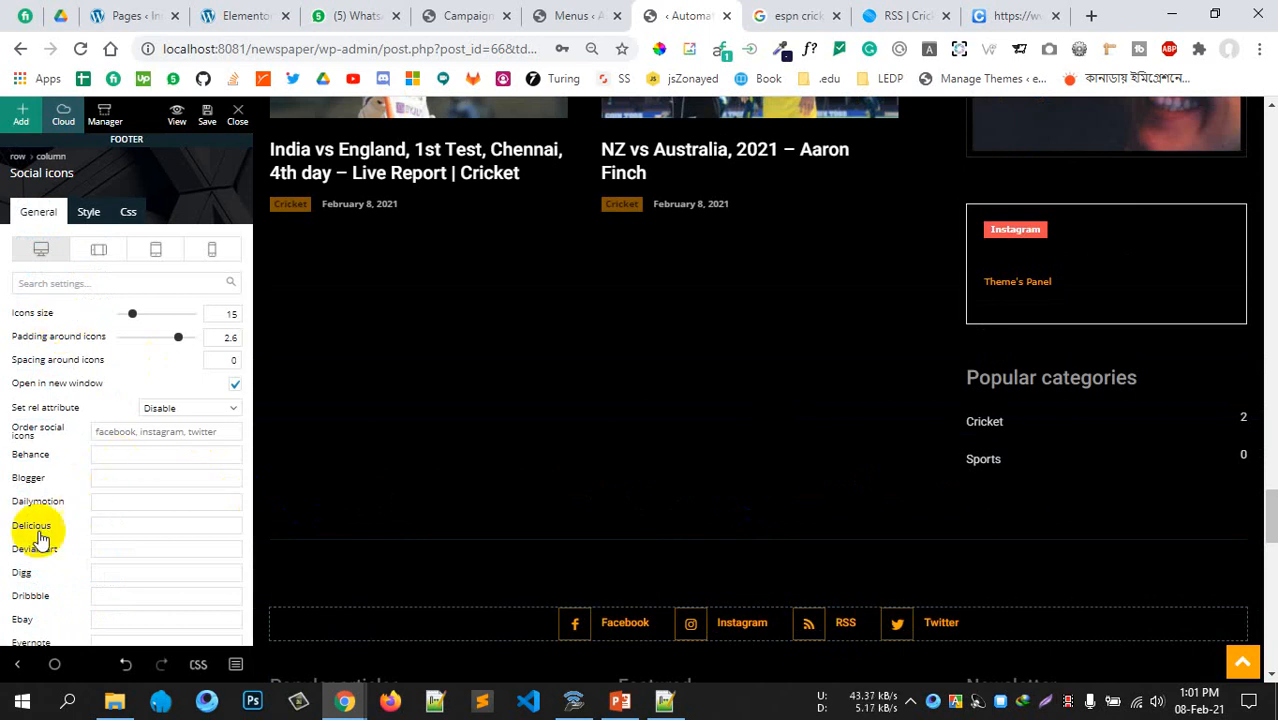
scroll(108, 508, down, 4)
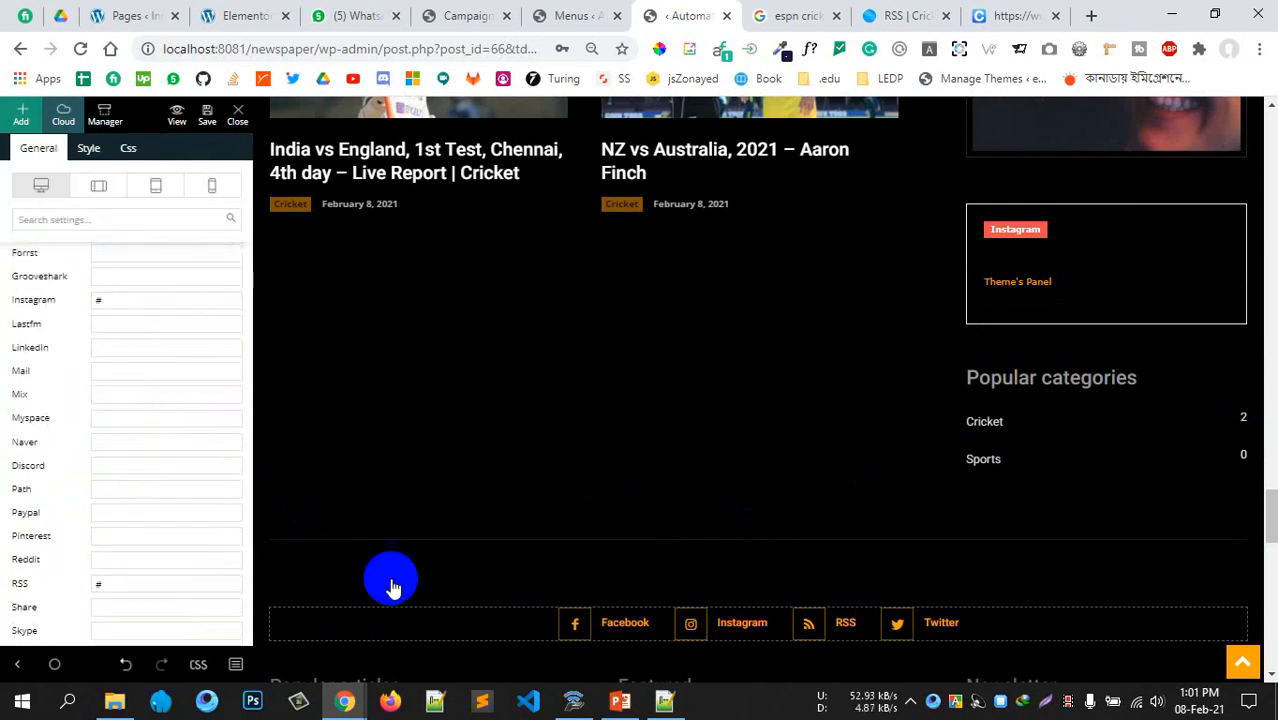
scroll(807, 520, down, 5)
scroll(664, 416, up, 2)
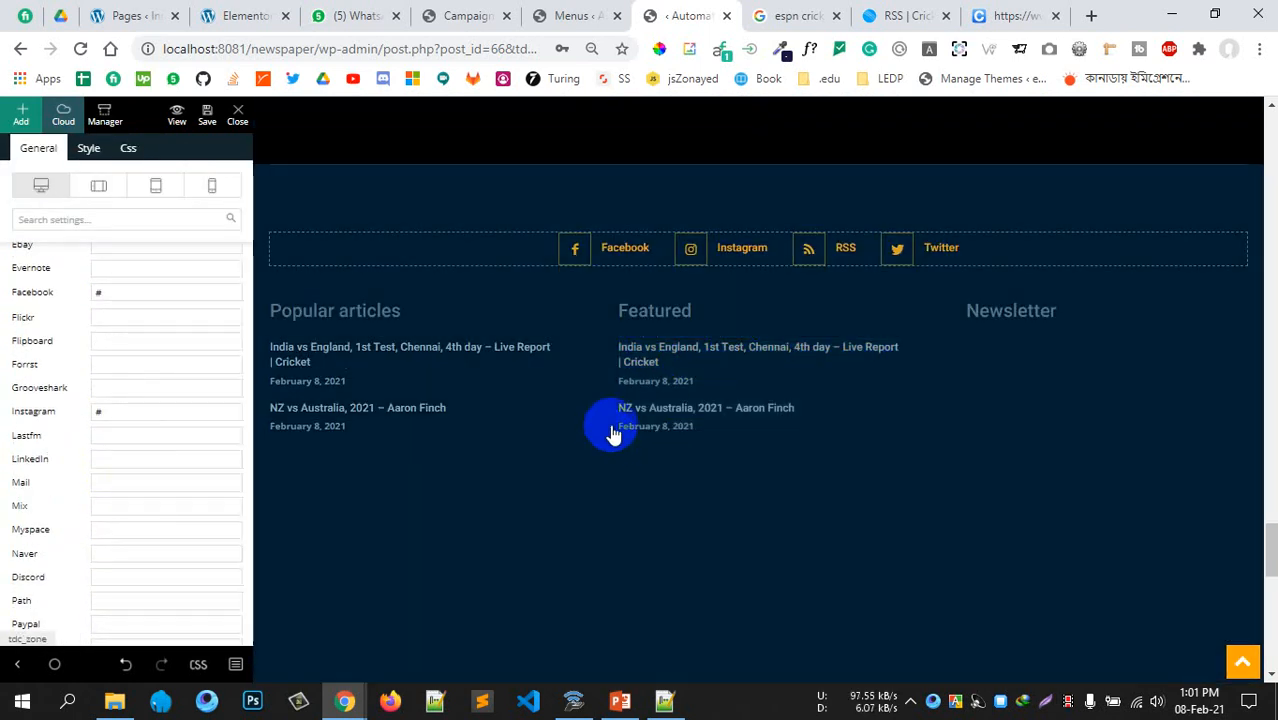
scroll(608, 428, up, 6)
scroll(614, 428, up, 20)
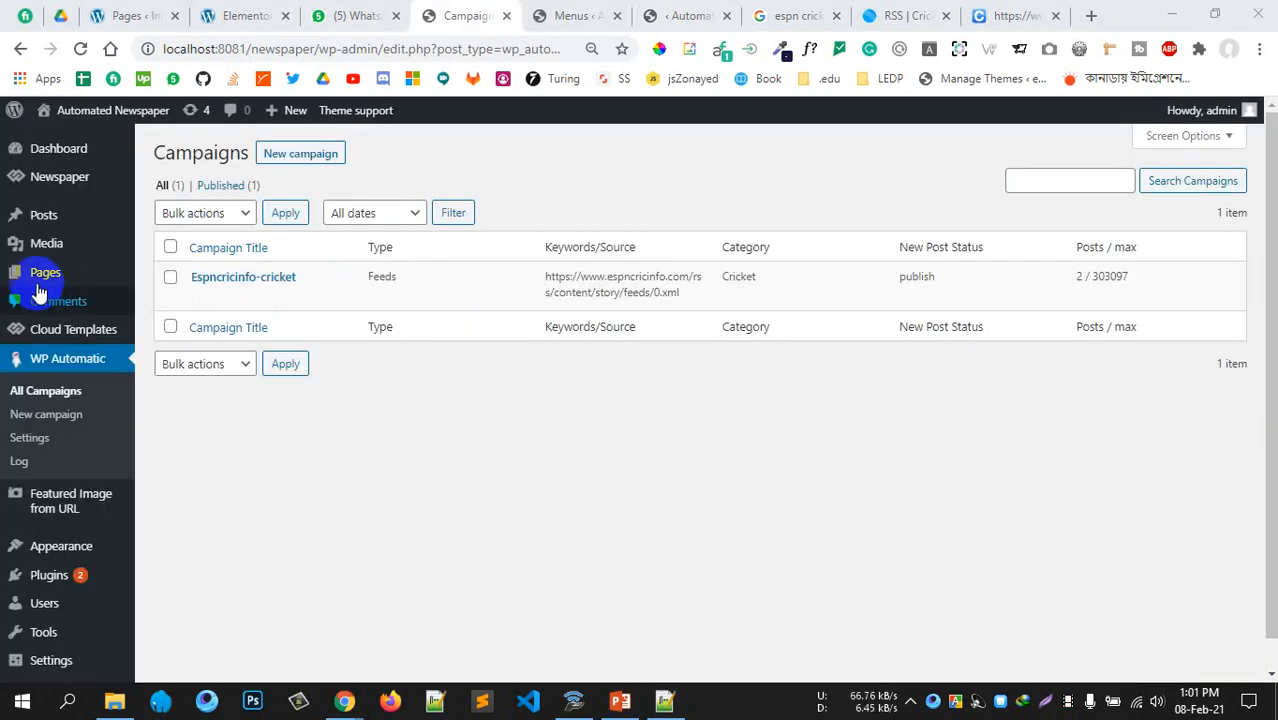
Show All Posts, then open the live site in a new tab via Visit Site
mouse_move(118, 225)
click(162, 219)
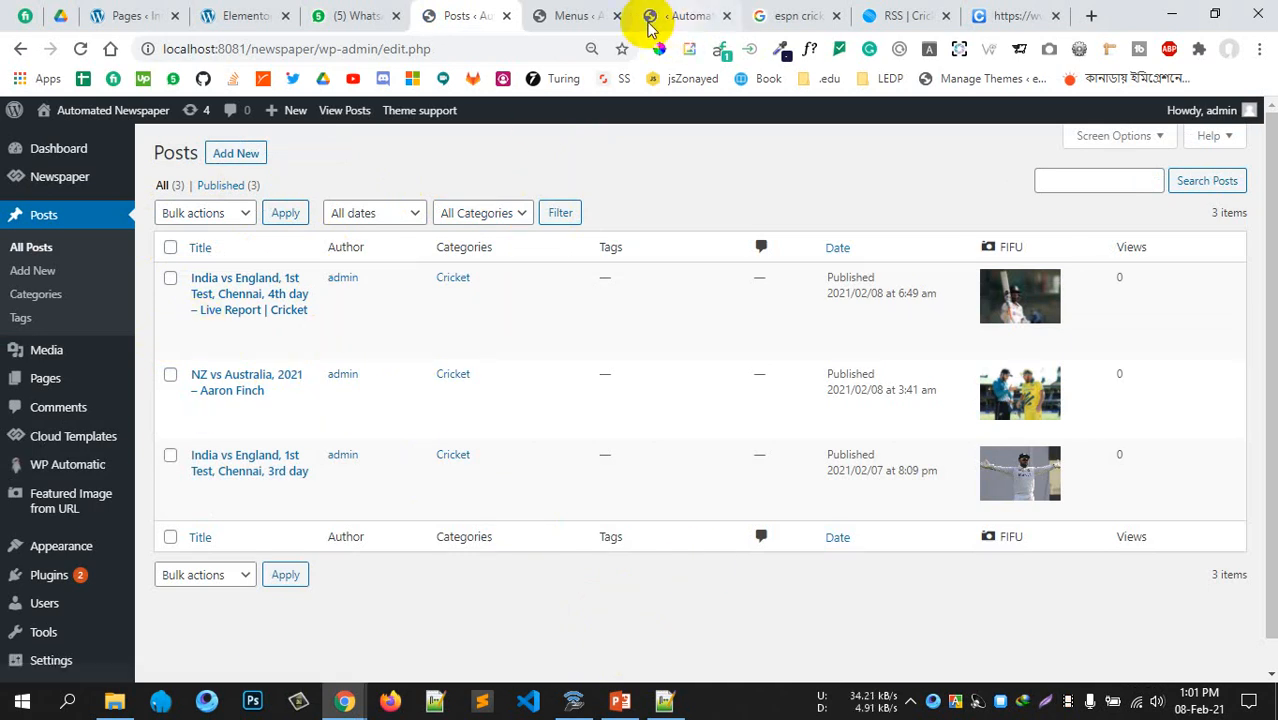
mouse_move(63, 106)
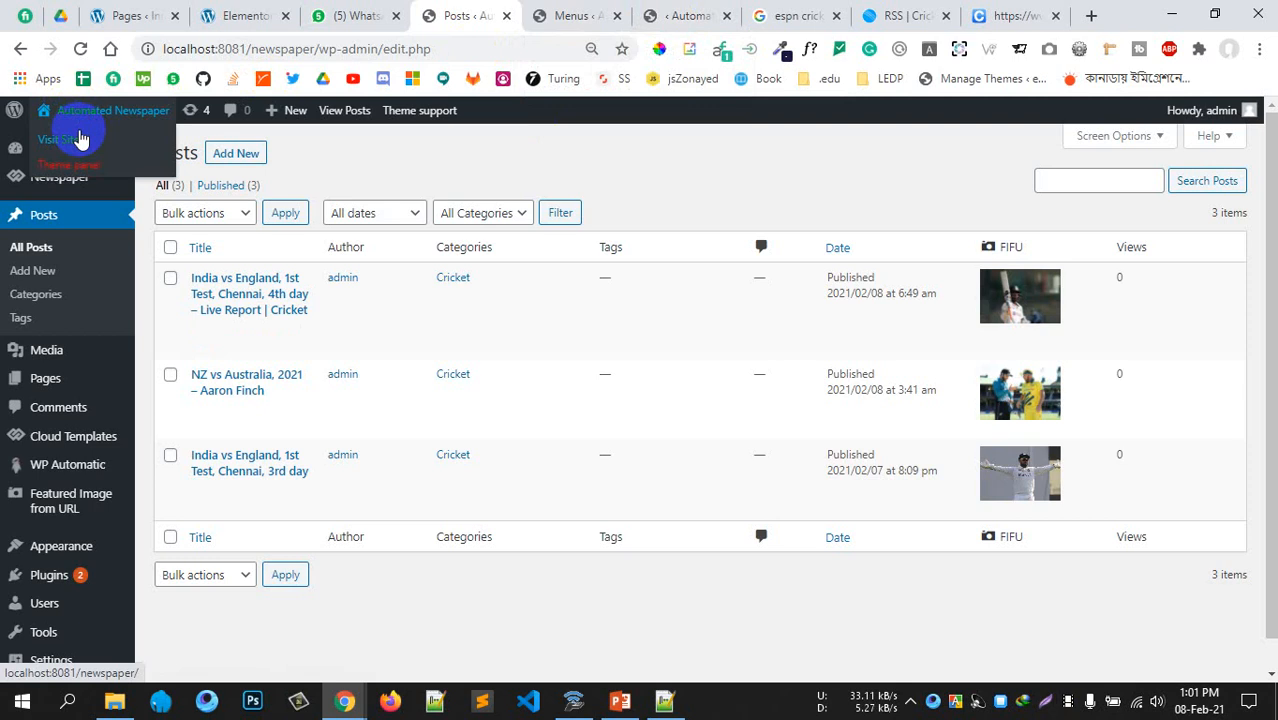
middle_click(98, 141)
click(527, 15)
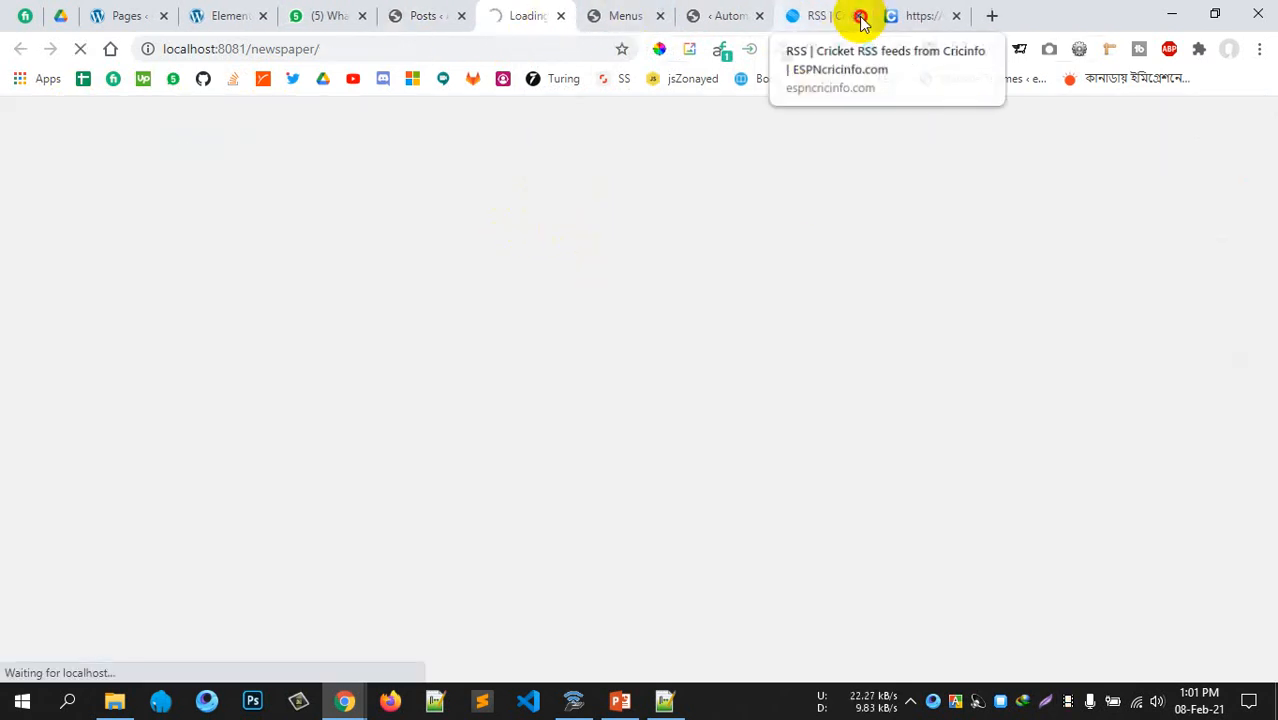
Close the two leftover tabs and open the India vs England 4th-day report from the Entertainment block
click(859, 17)
click(859, 17)
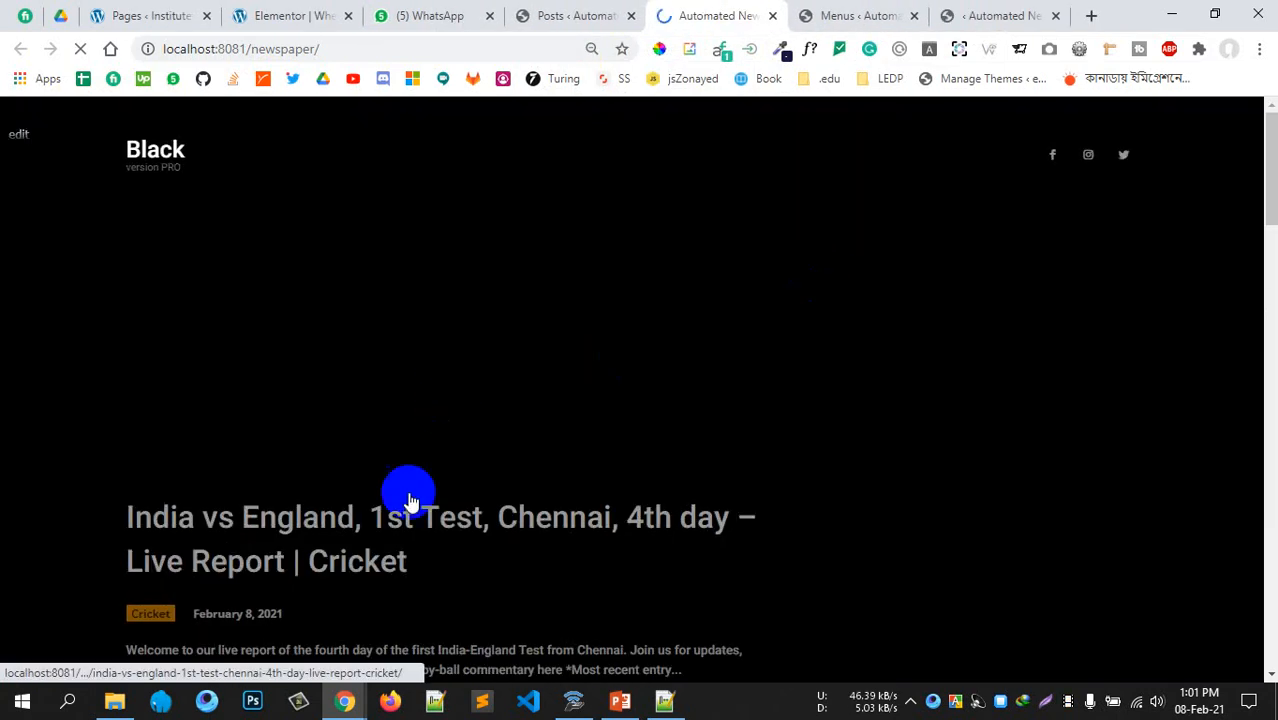
scroll(552, 420, down, 4)
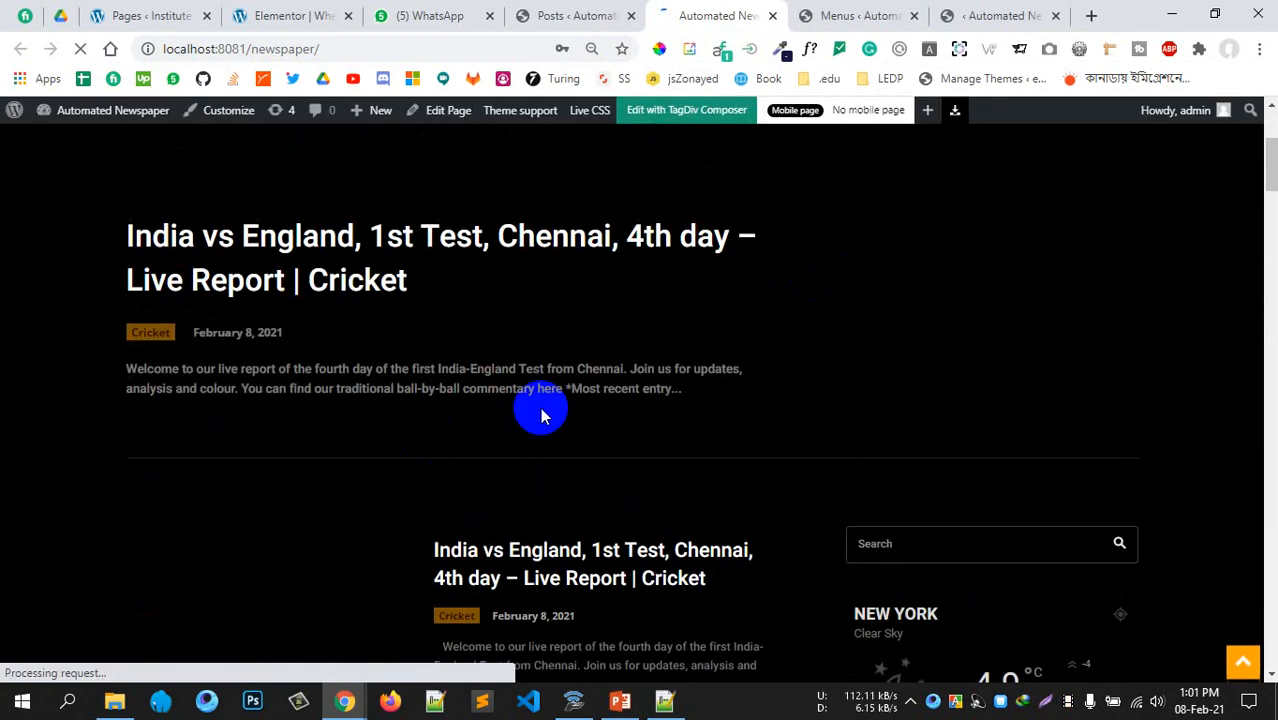
scroll(543, 410, down, 4)
scroll(550, 400, up, 3)
scroll(553, 389, down, 6)
scroll(545, 377, up, 4)
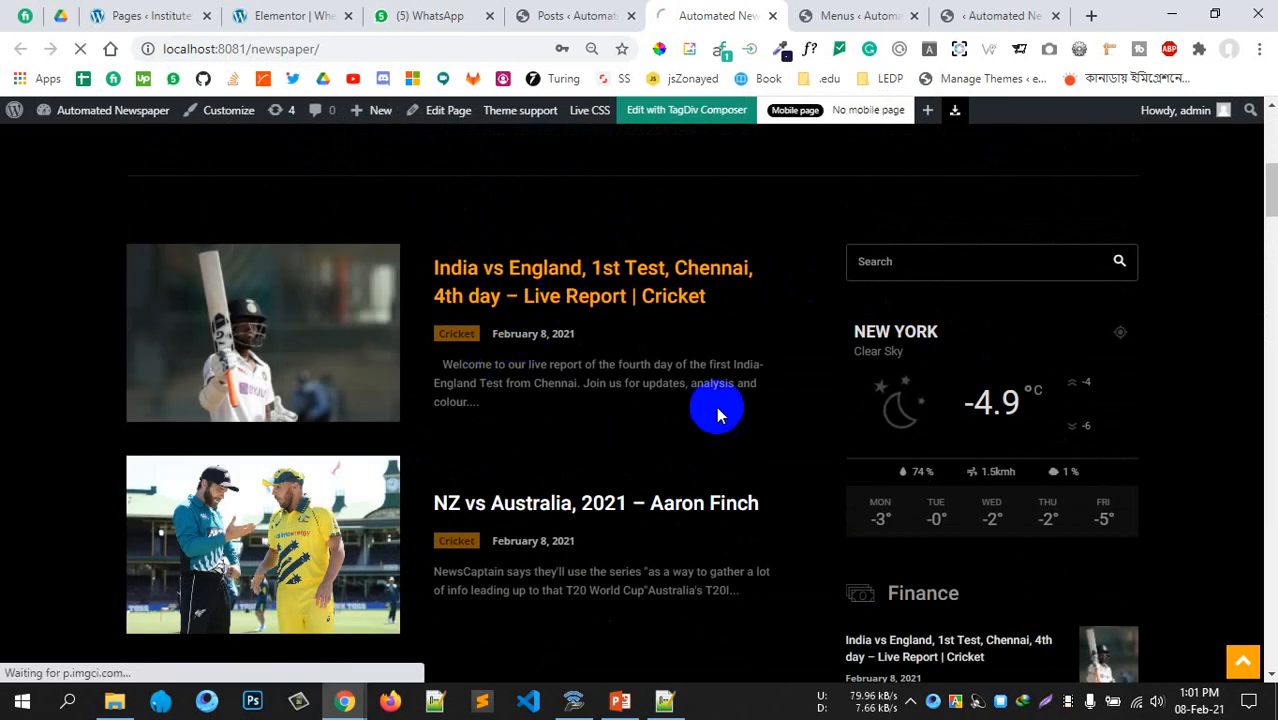
scroll(716, 413, down, 4)
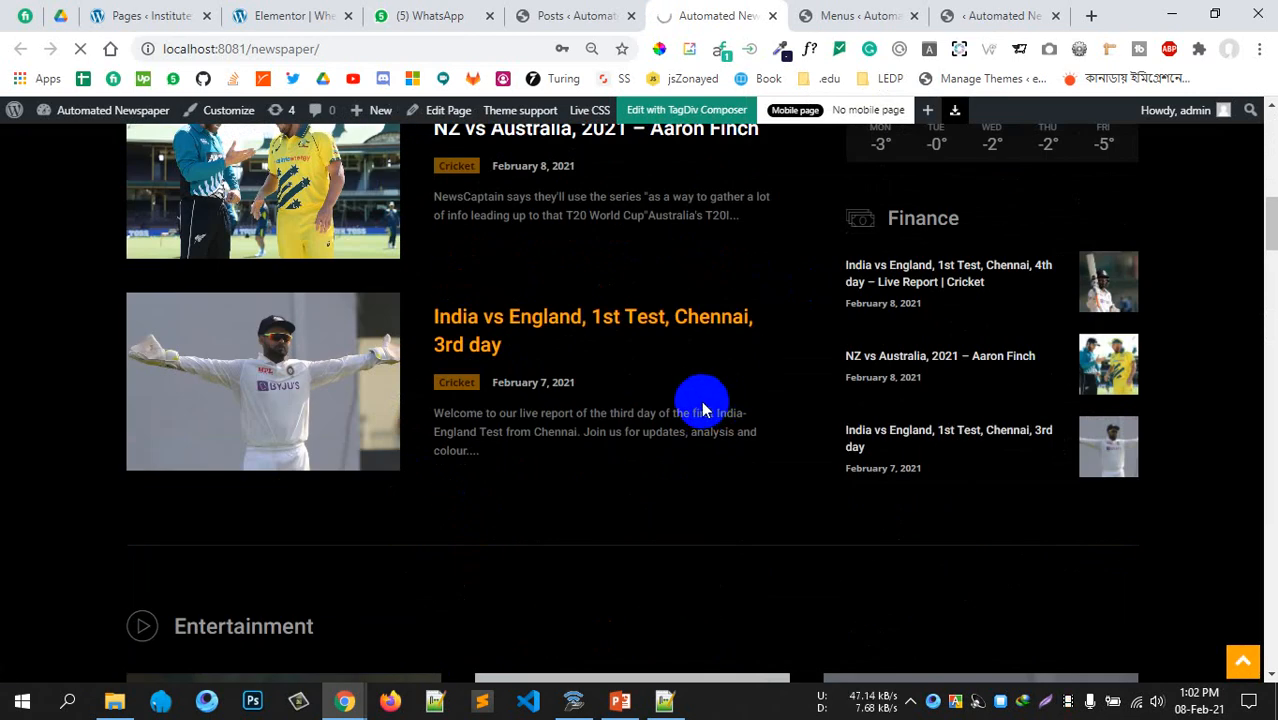
scroll(700, 408, down, 5)
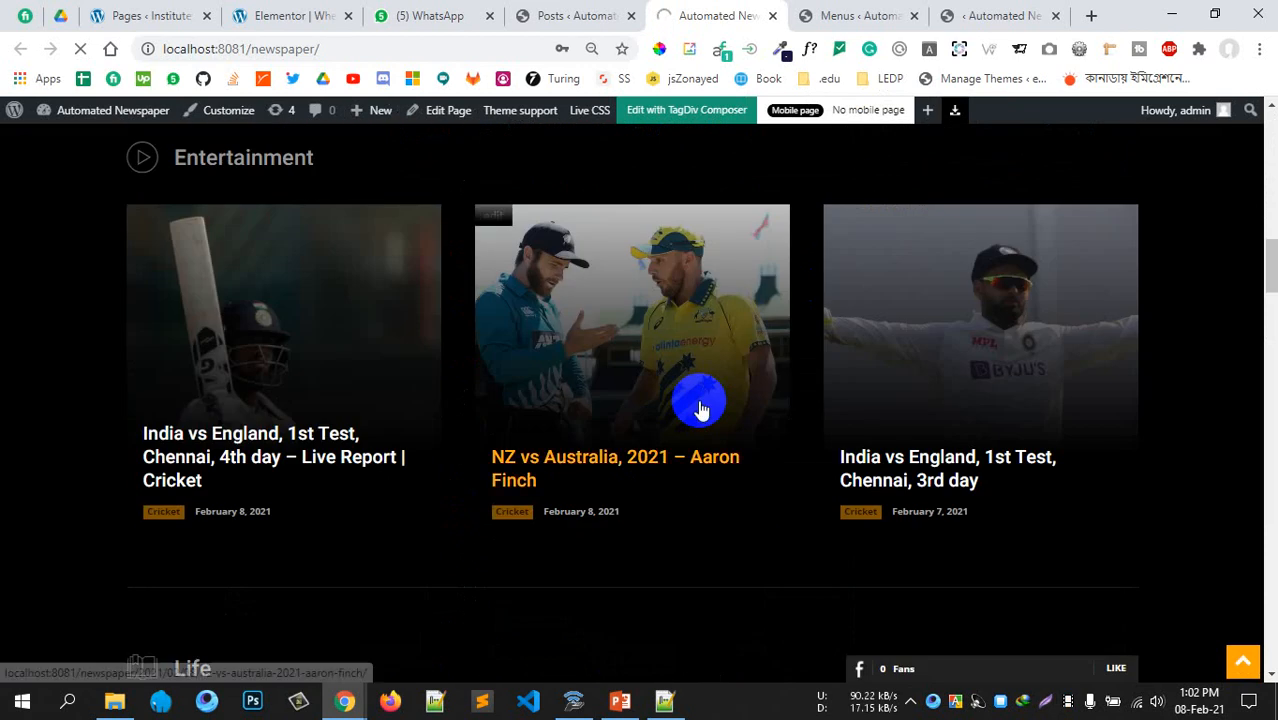
scroll(697, 402, down, 4)
click(689, 412)
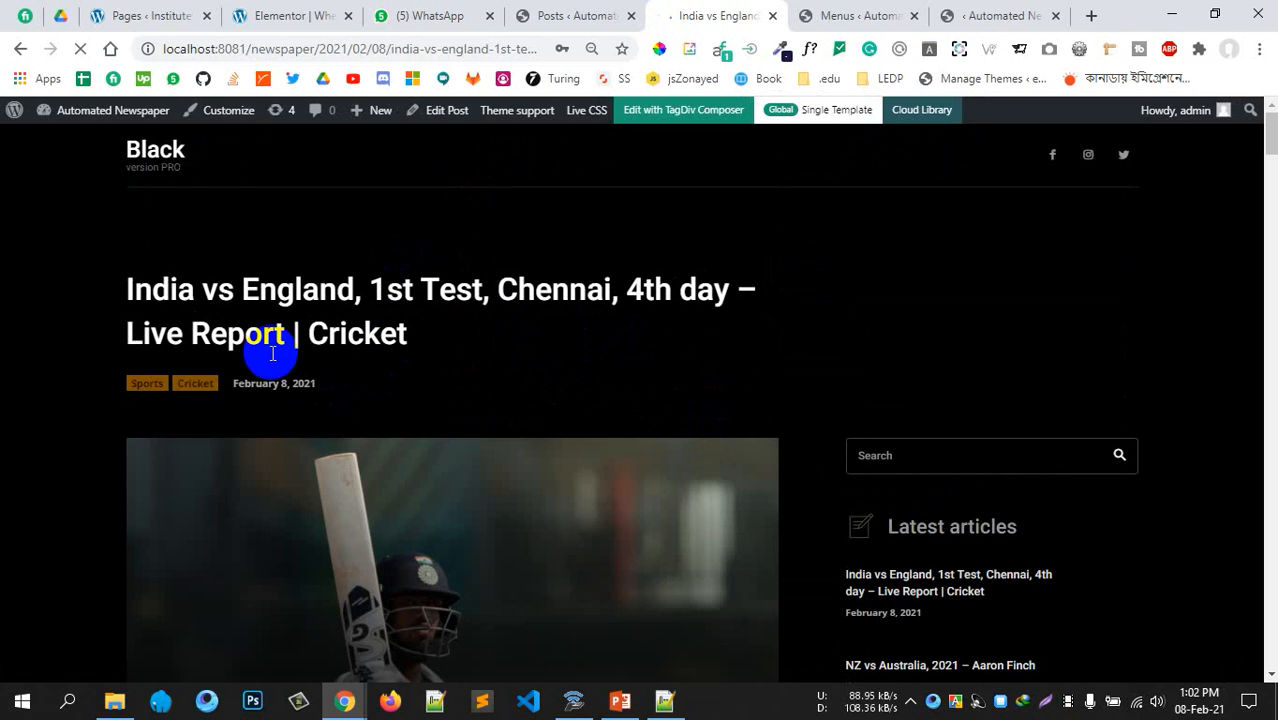
Read down the live Cricket article, answering the follow-on poll along the way
scroll(406, 340, down, 5)
scroll(389, 311, down, 10)
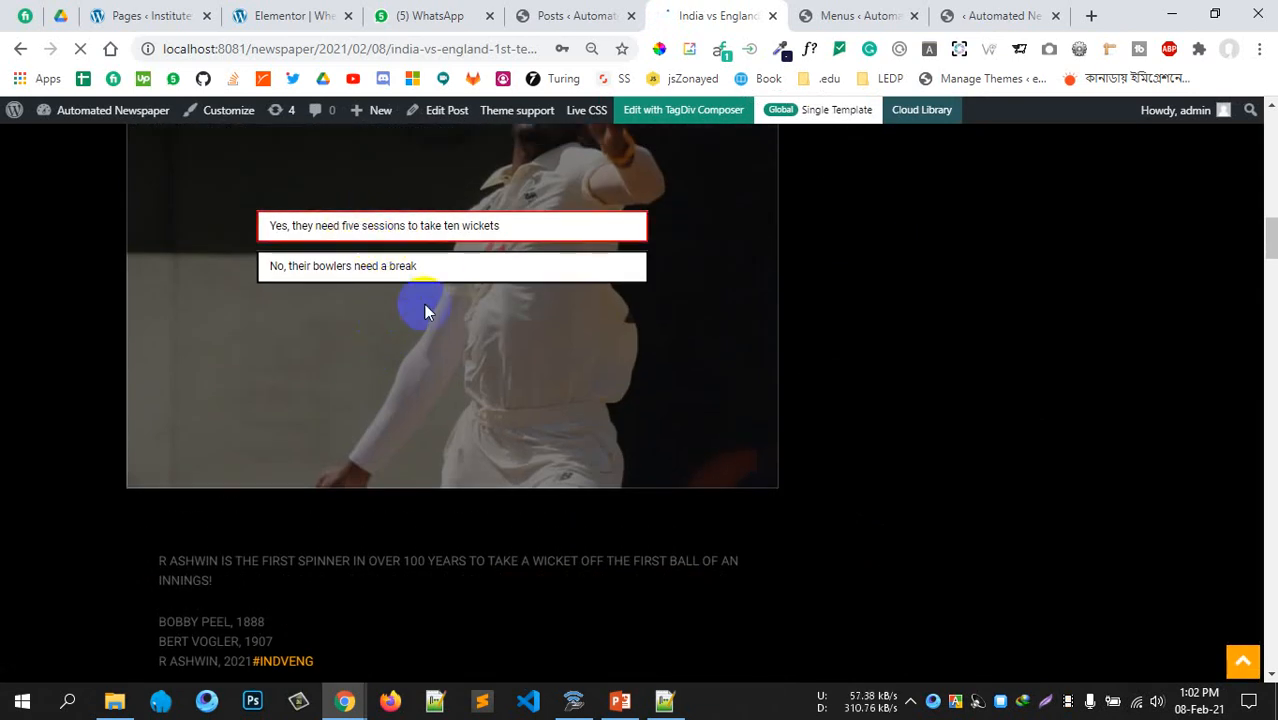
click(381, 284)
scroll(381, 290, down, 5)
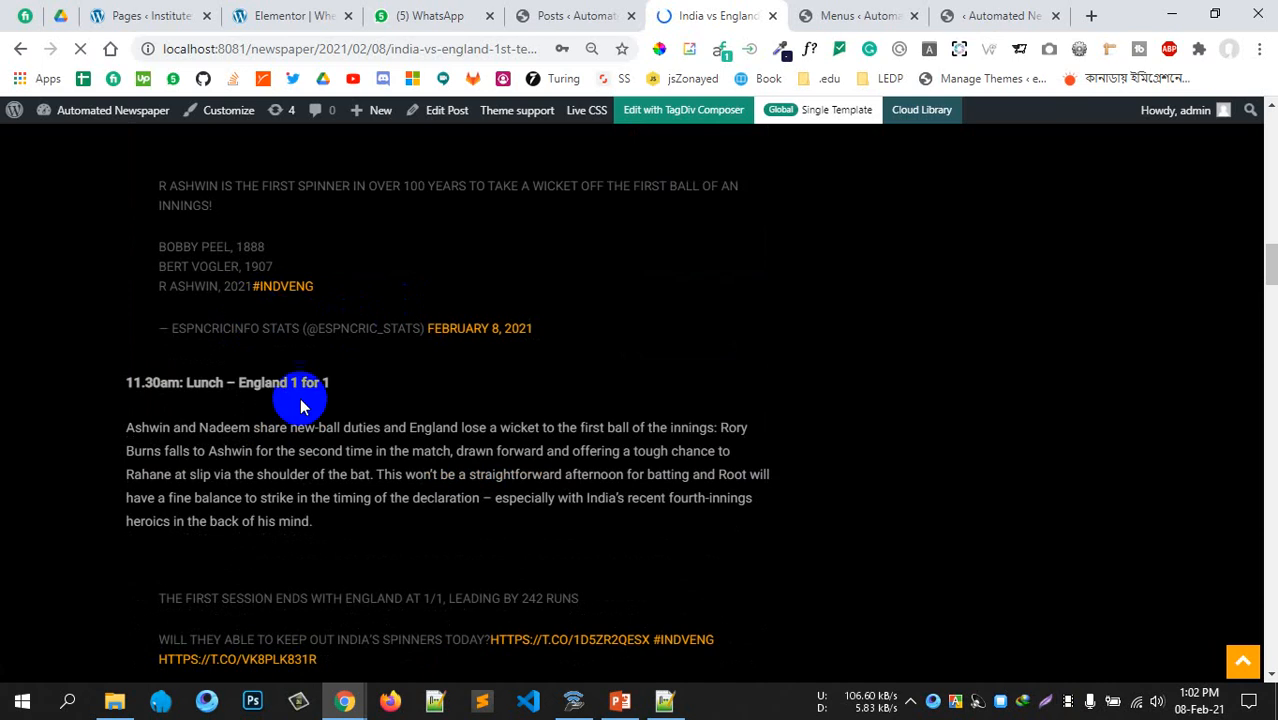
scroll(270, 426, down, 3)
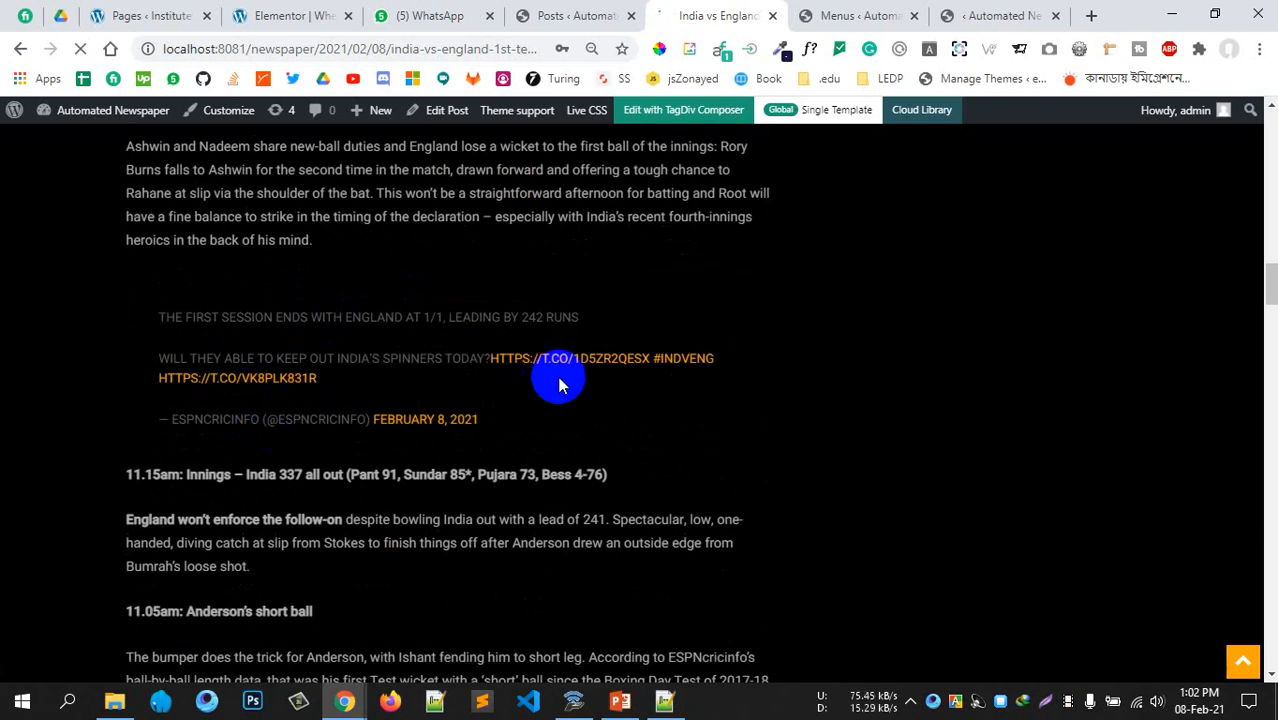
scroll(385, 410, down, 3)
scroll(440, 375, down, 6)
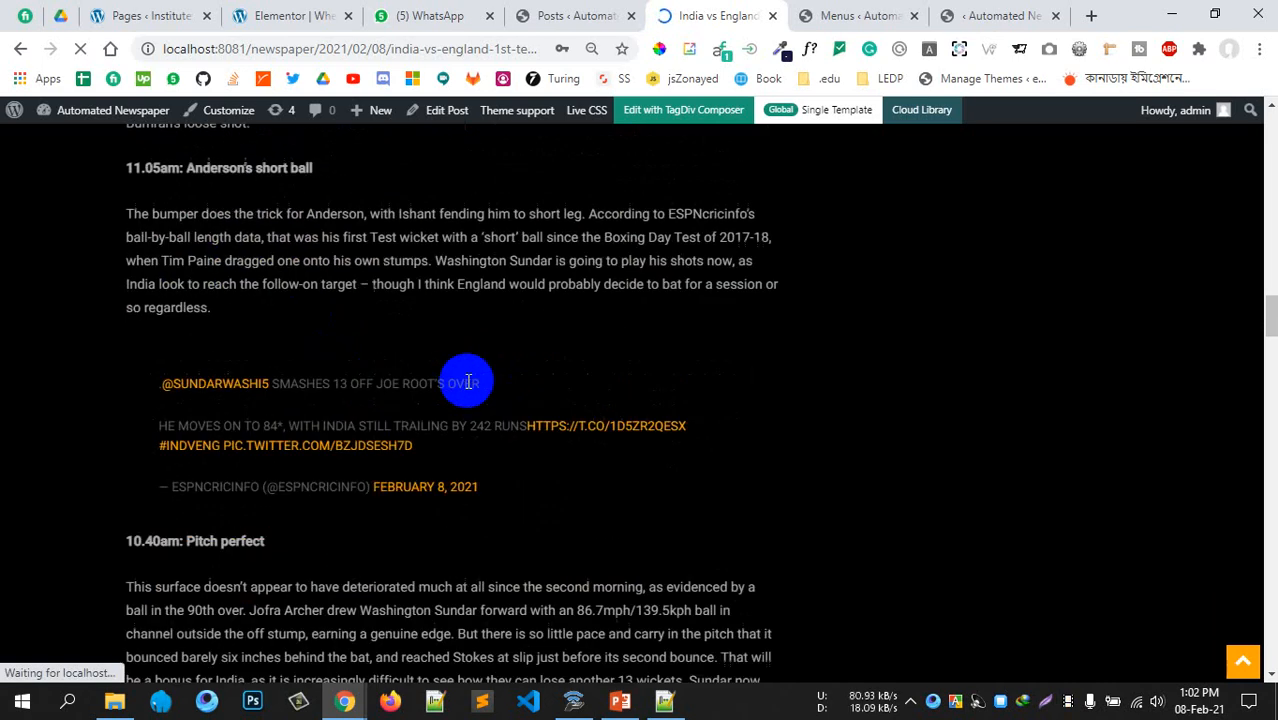
scroll(340, 345, down, 20)
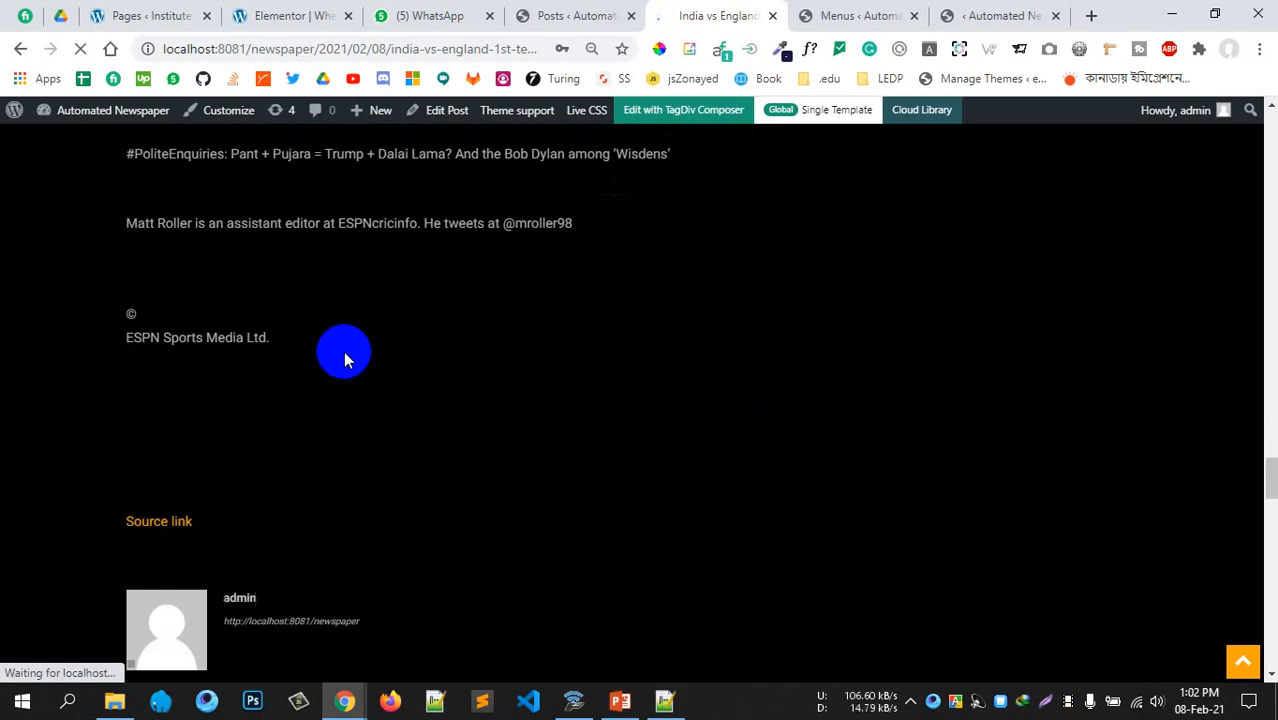
scroll(345, 353, up, 4)
scroll(326, 374, down, 3)
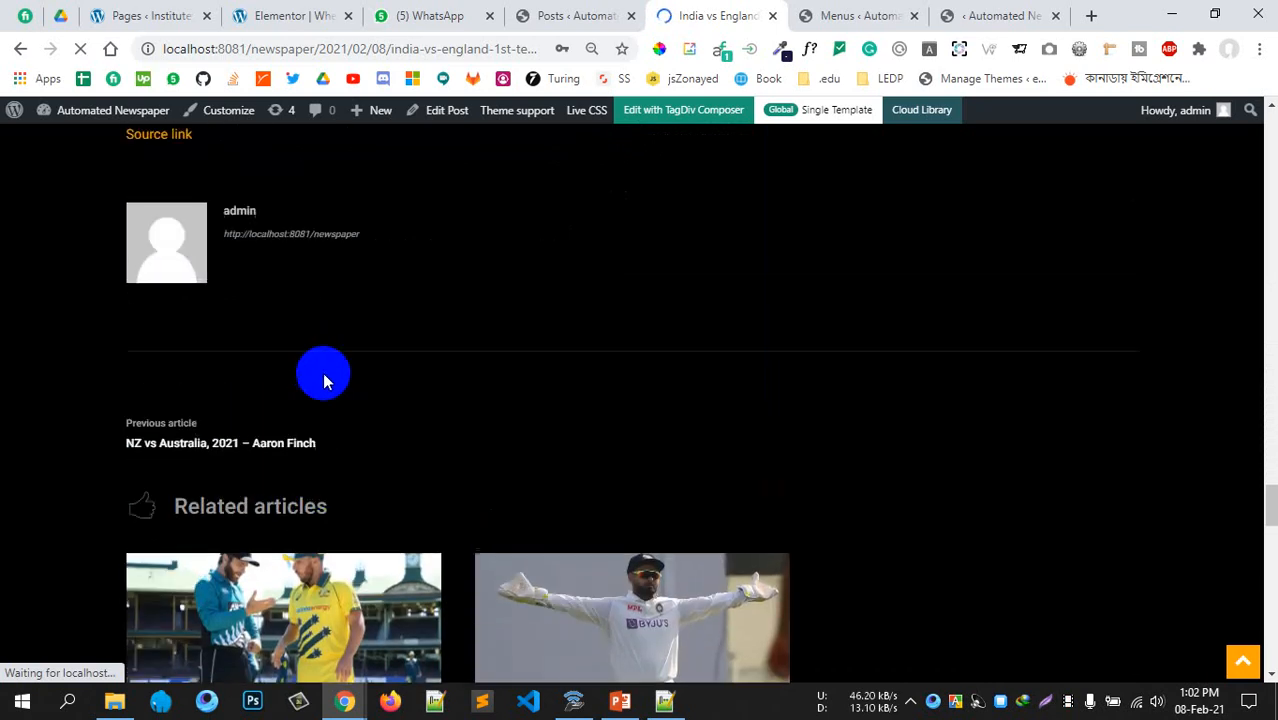
scroll(318, 375, up, 2)
scroll(318, 380, up, 1)
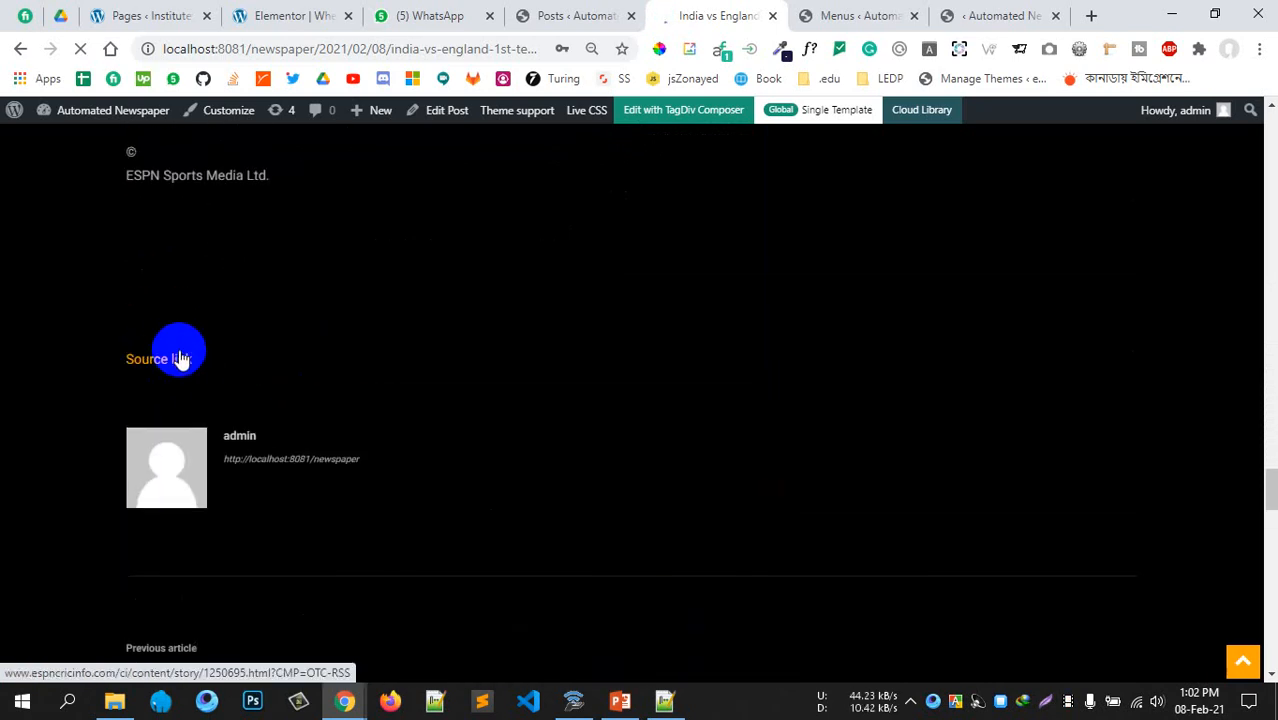
scroll(165, 362, up, 2)
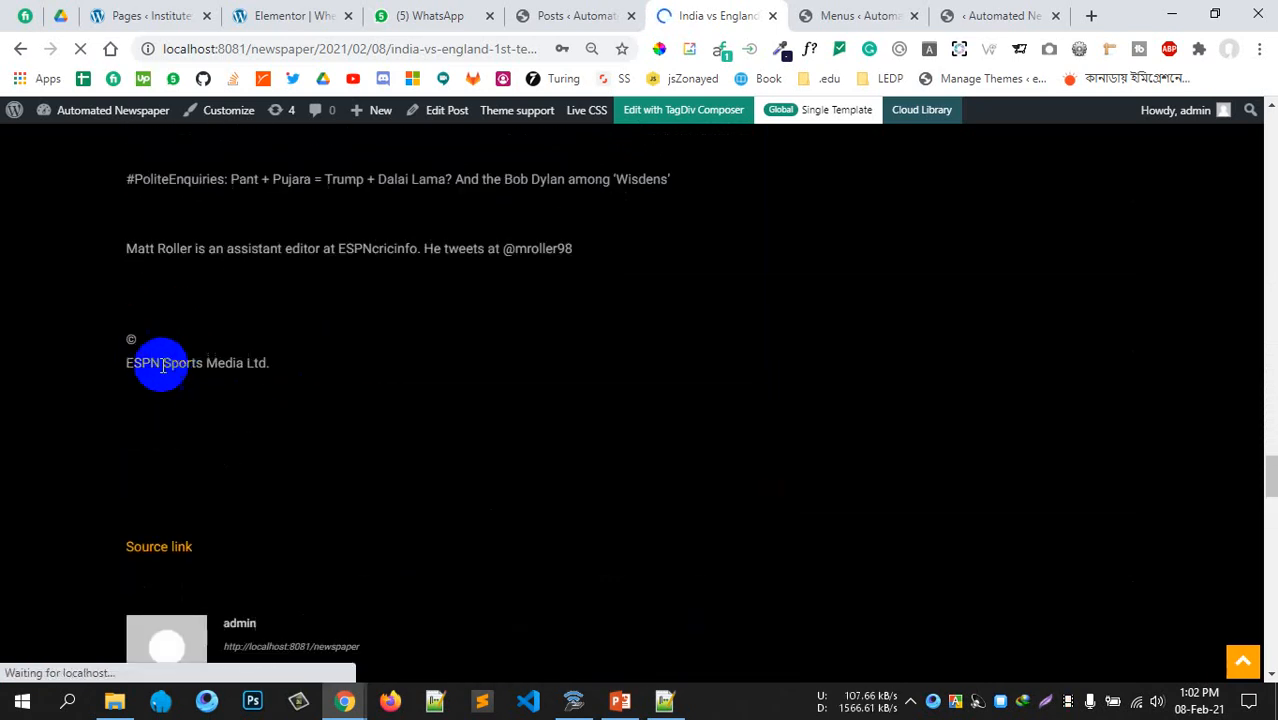
scroll(204, 463, down, 1)
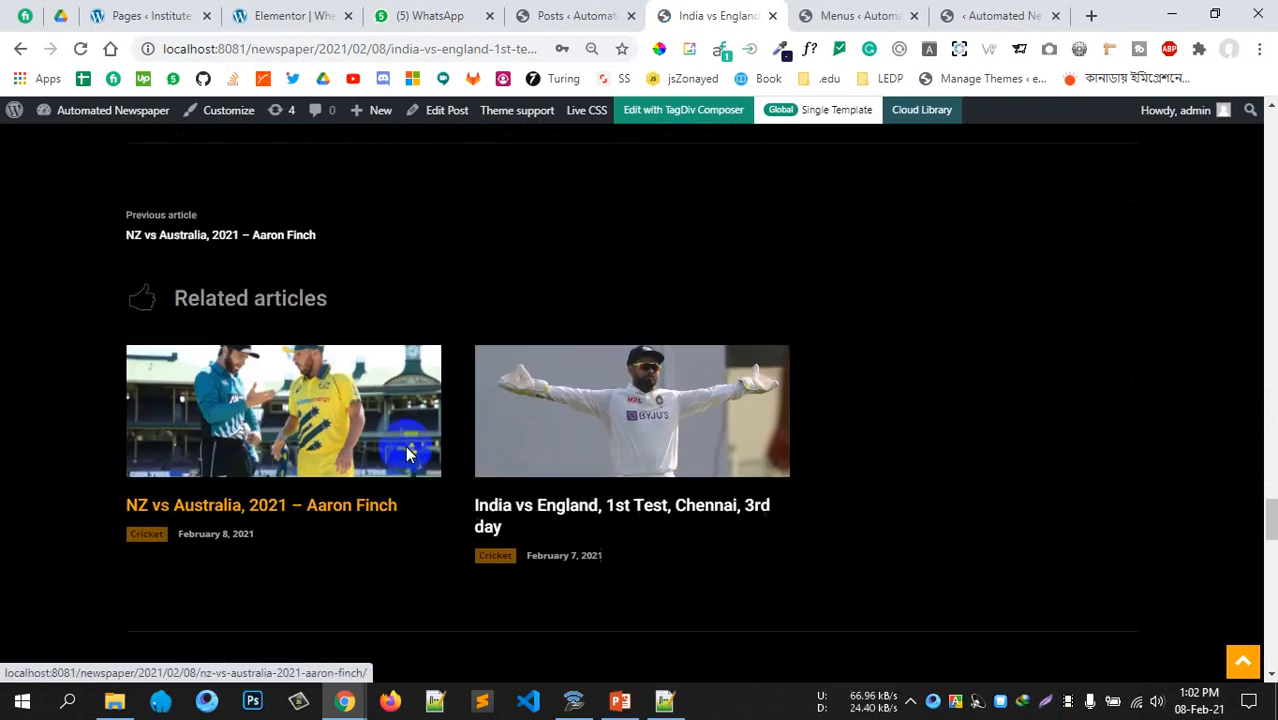
scroll(405, 436, up, 20)
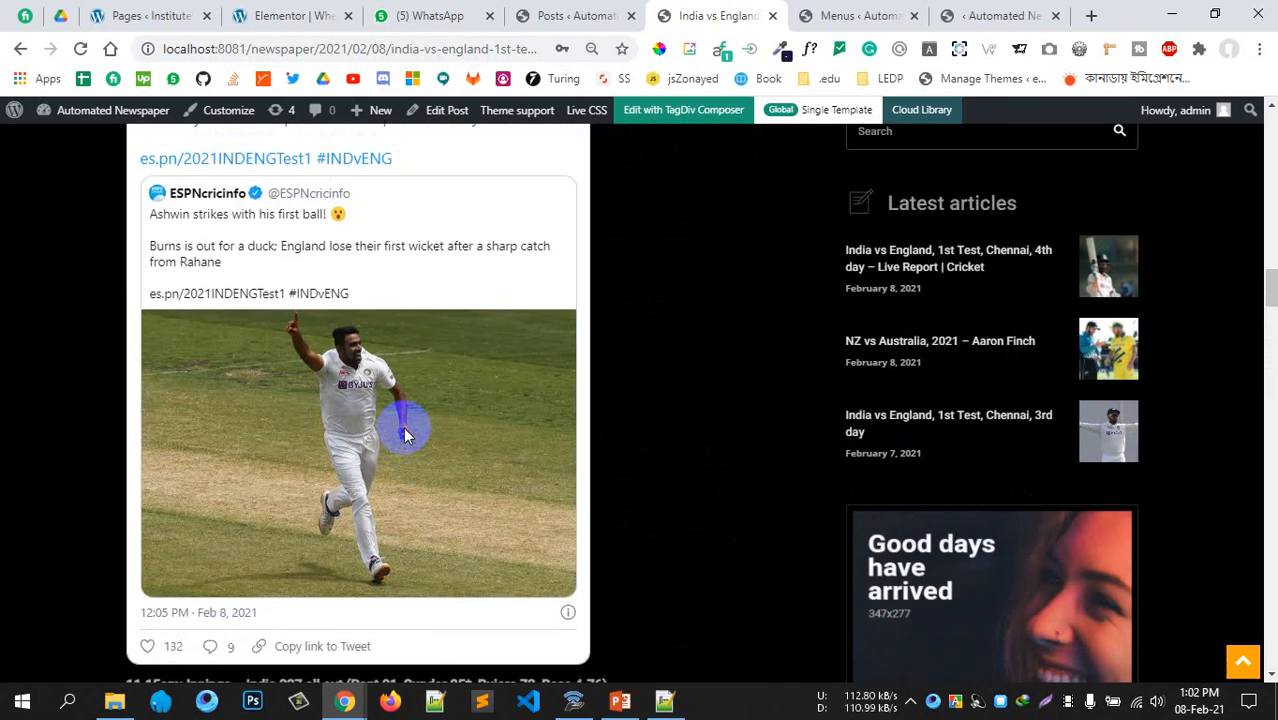
scroll(405, 436, up, 12)
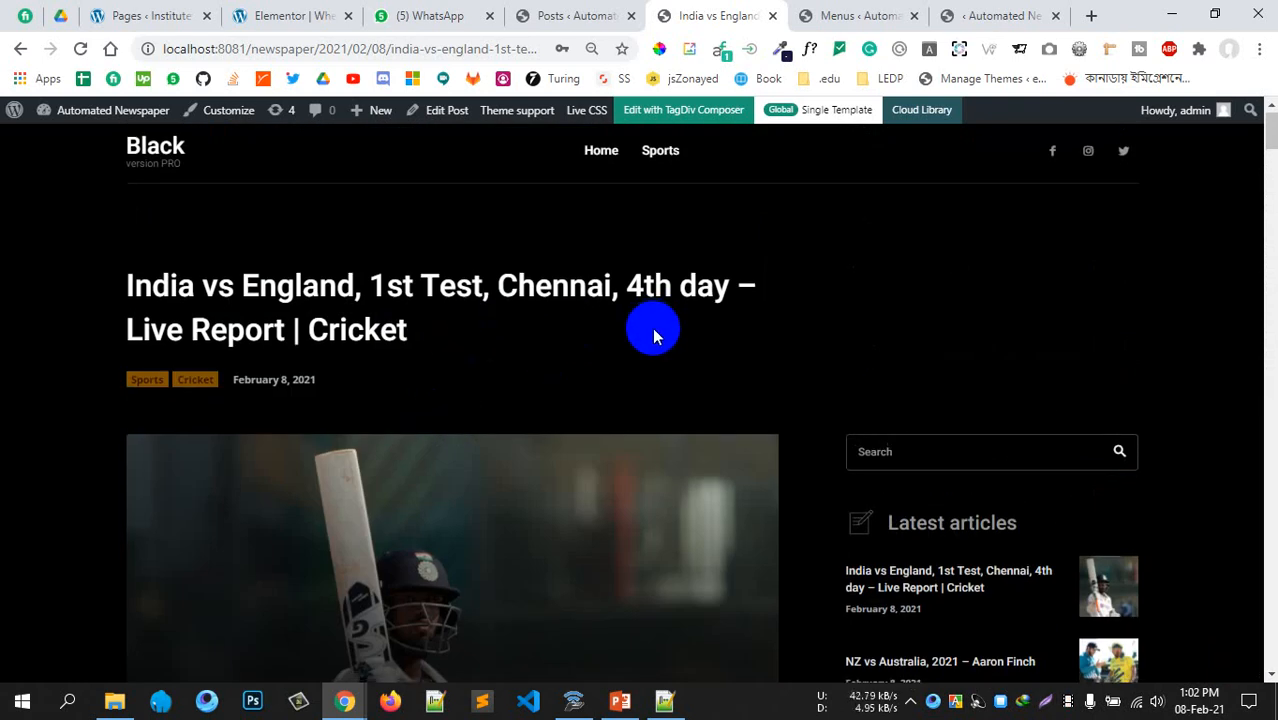
scroll(610, 345, down, 10)
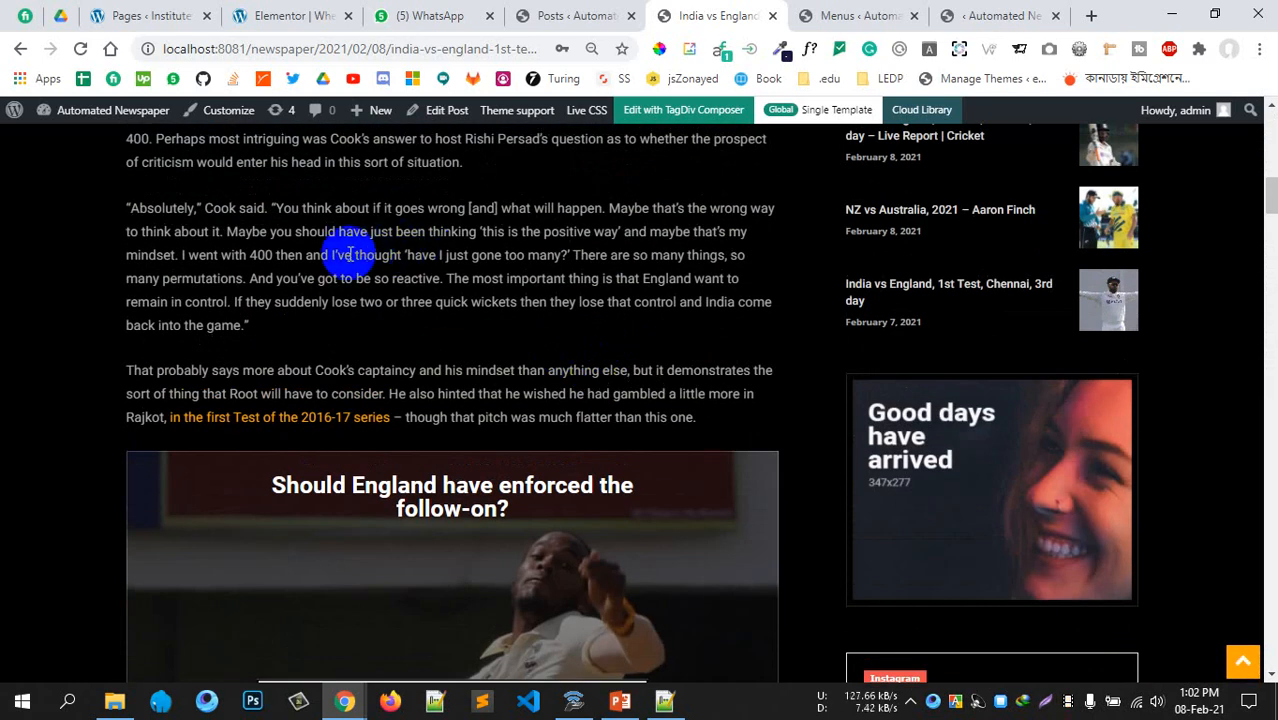
Highlight part of the Cook quote and the embedded tweet text while reading further
drag(346, 255, 458, 298)
click(500, 301)
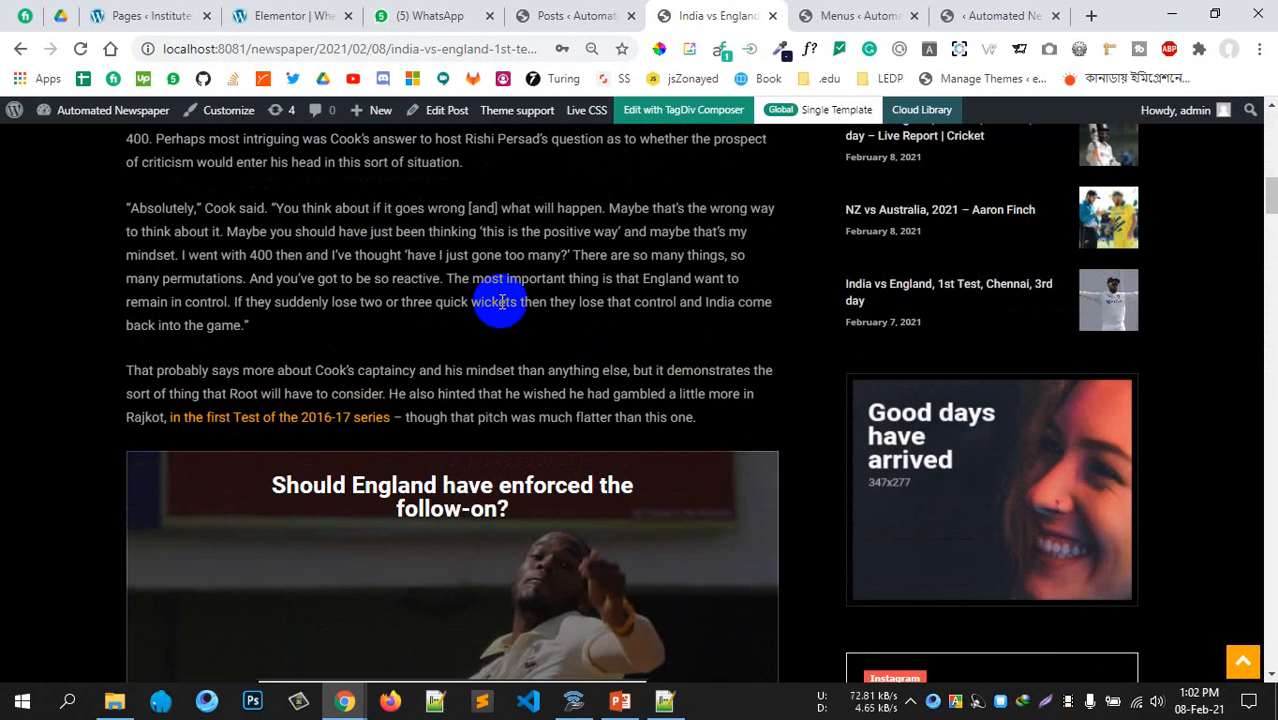
scroll(500, 301, down, 15)
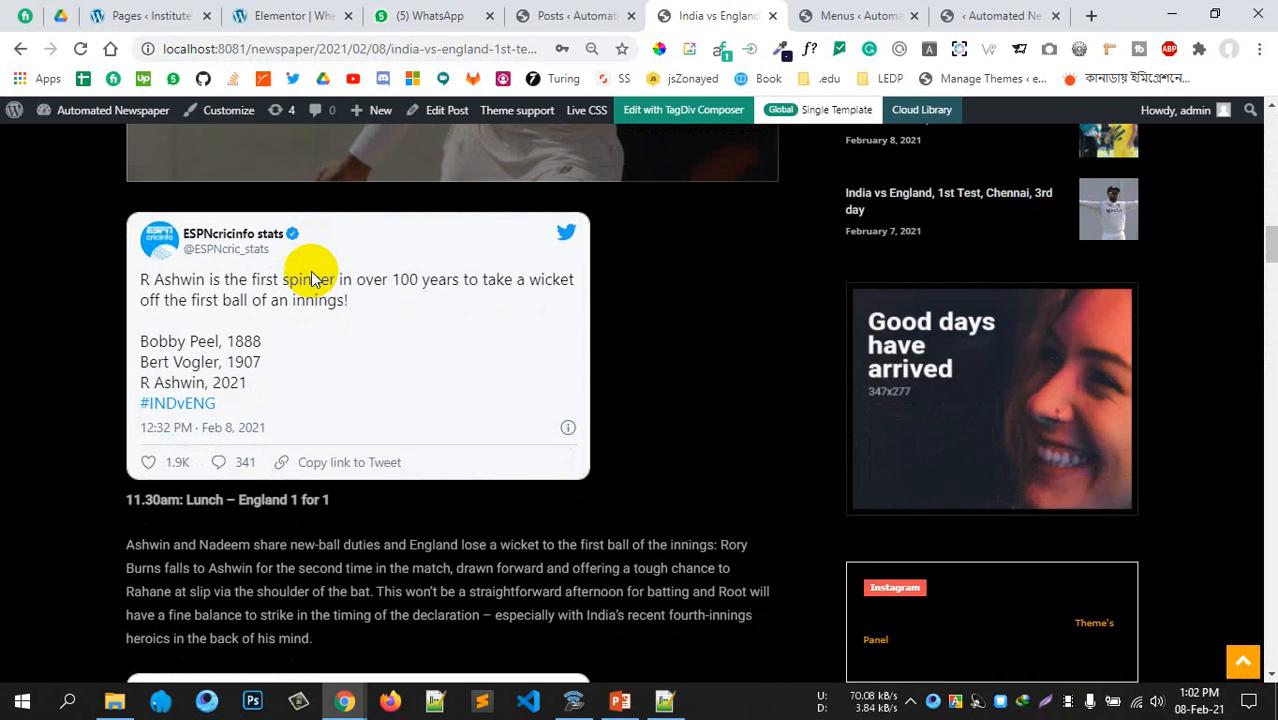
scroll(430, 310, down, 8)
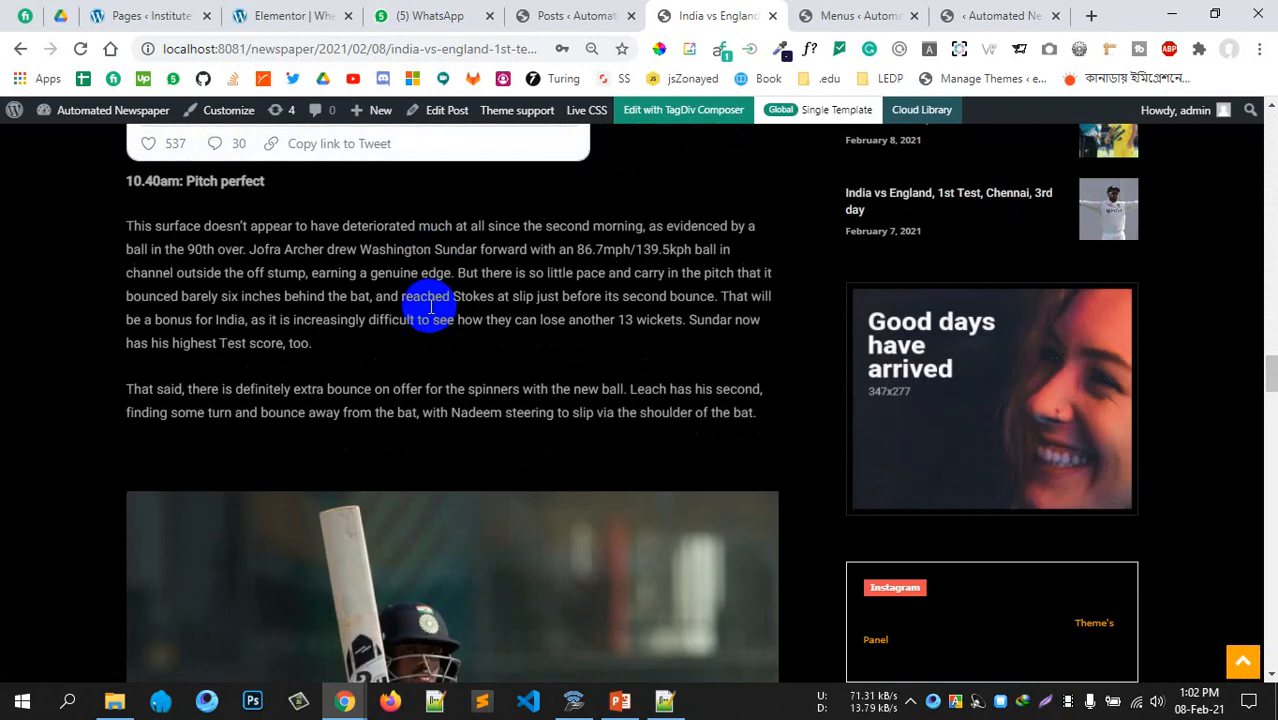
scroll(427, 300, up, 4)
scroll(330, 278, down, 1)
scroll(330, 278, up, 1)
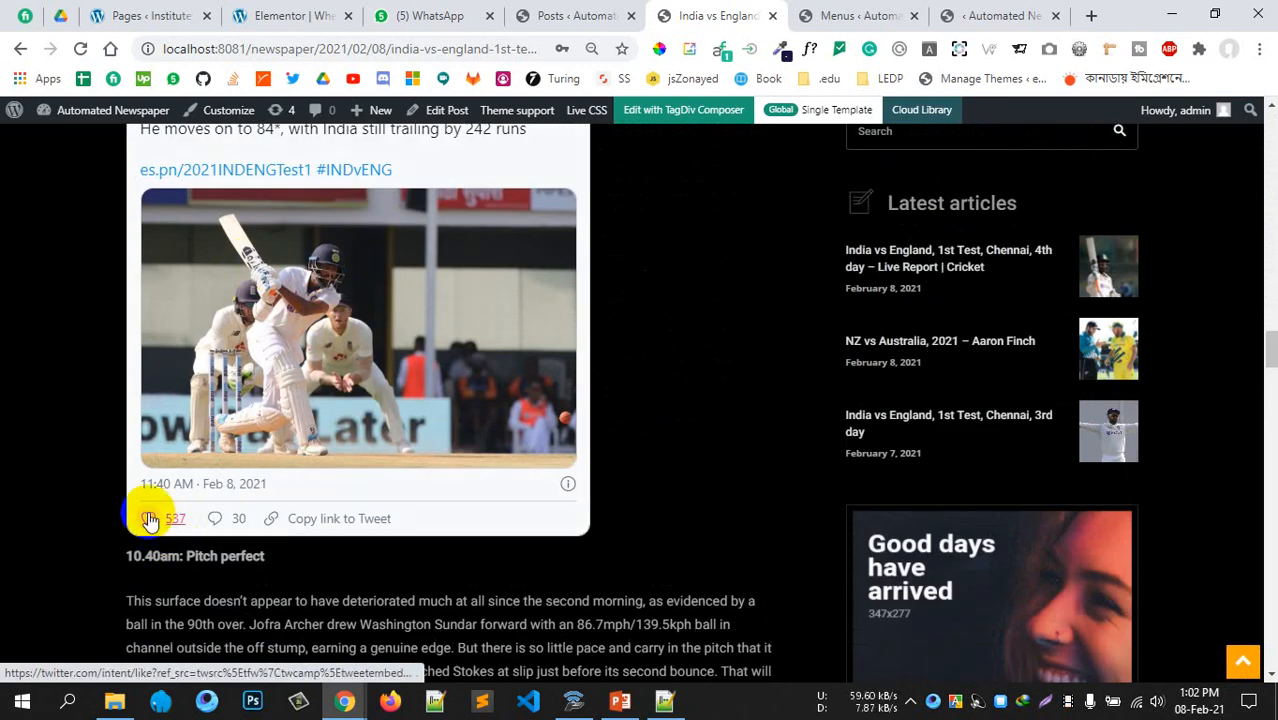
scroll(220, 400, up, 2)
scroll(300, 400, down, 6)
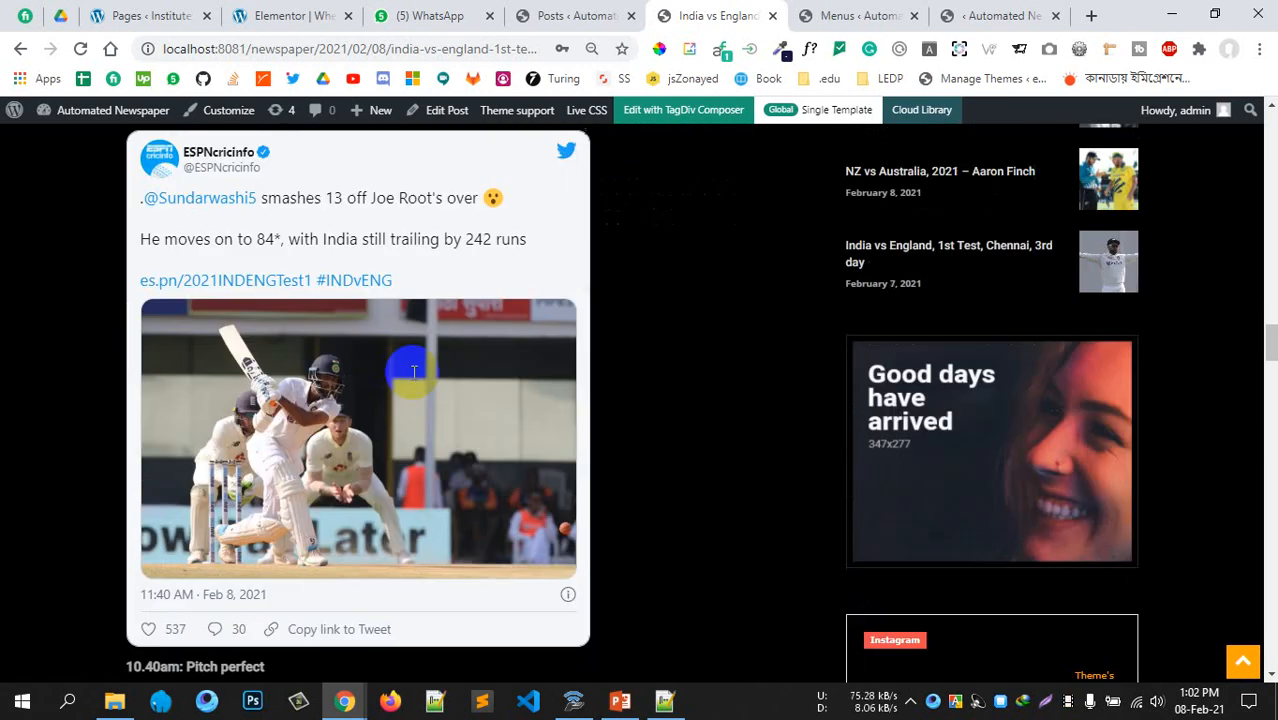
scroll(367, 417, down, 9)
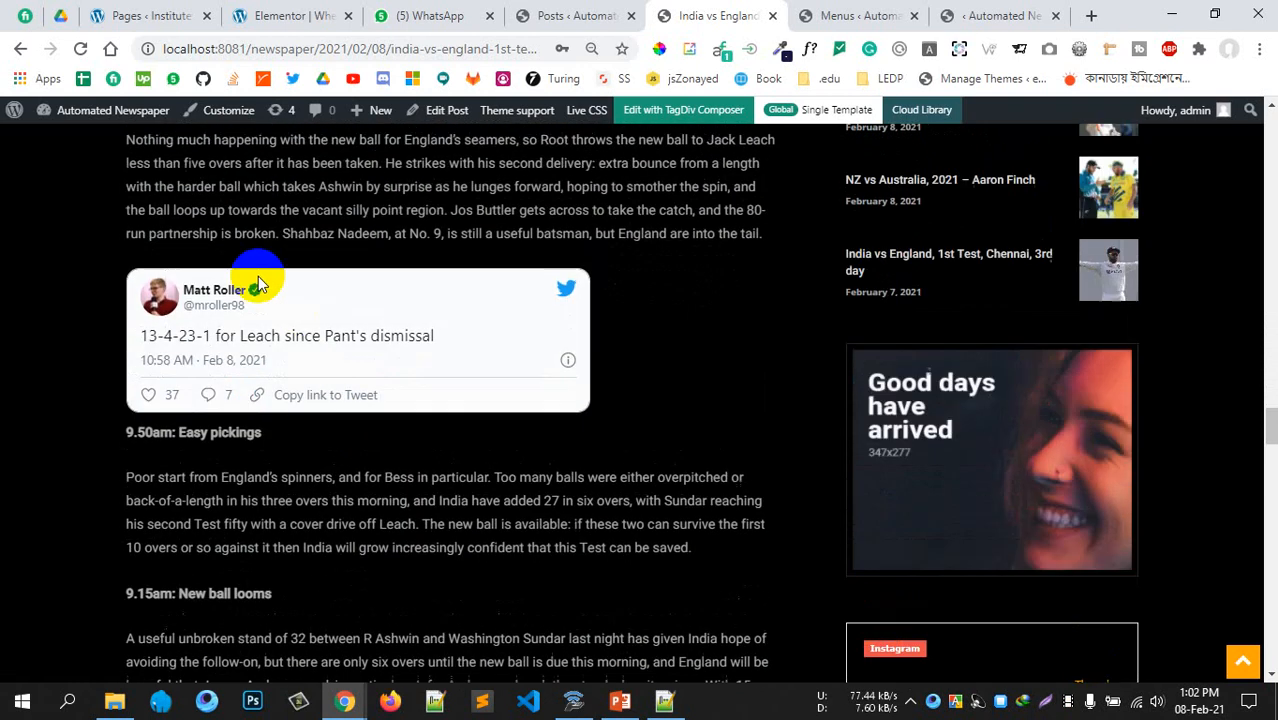
drag(280, 334, 374, 335)
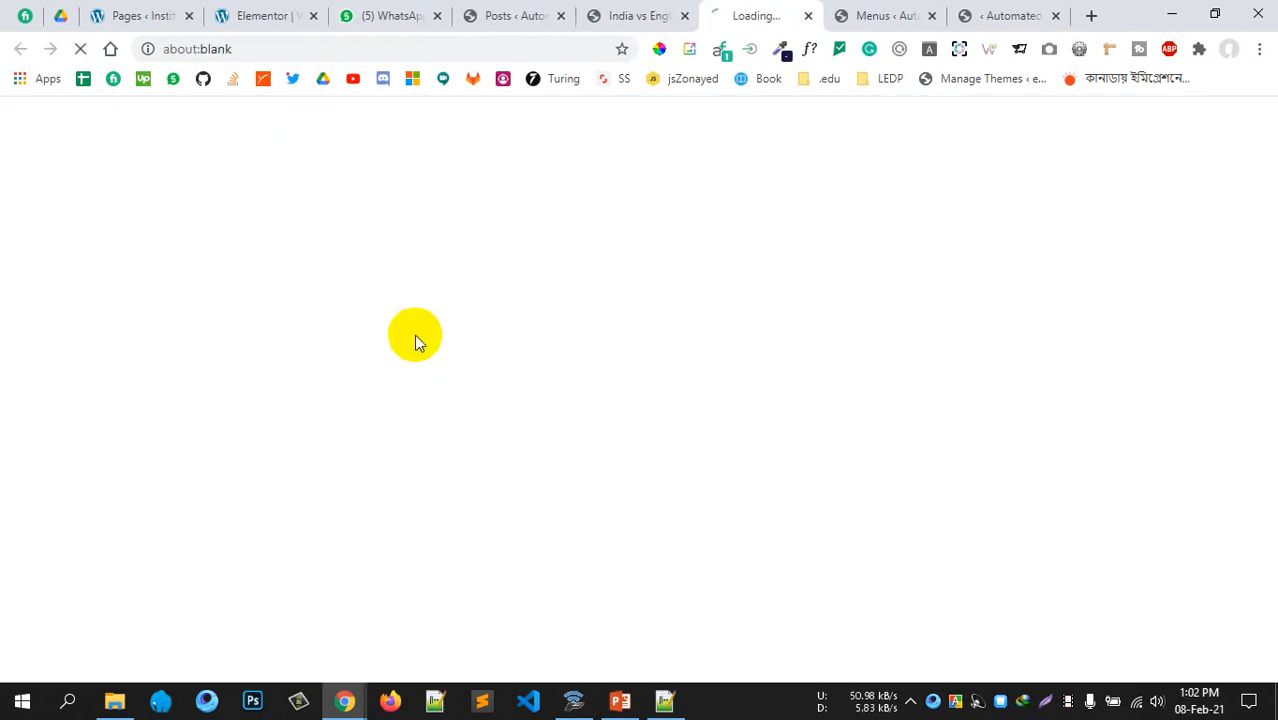
Close the stray Twitter page and return to the admin Posts list with three Cricket posts
click(807, 17)
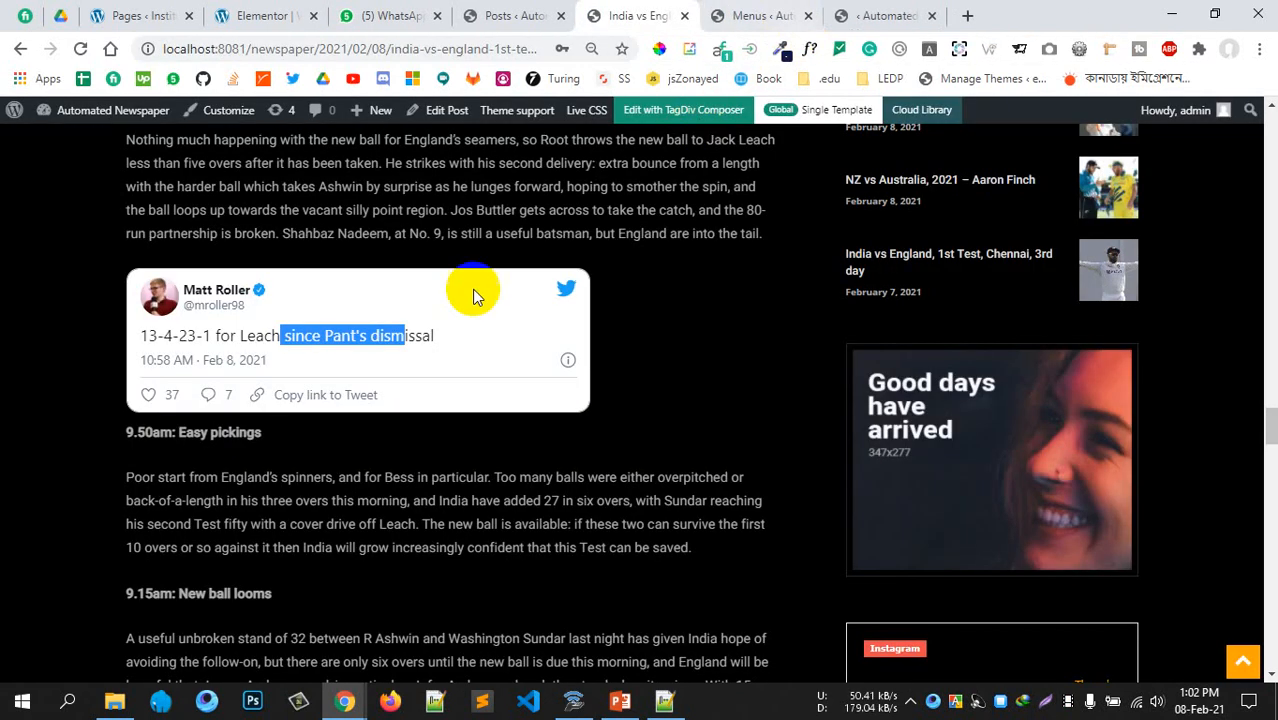
scroll(671, 375, up, 5)
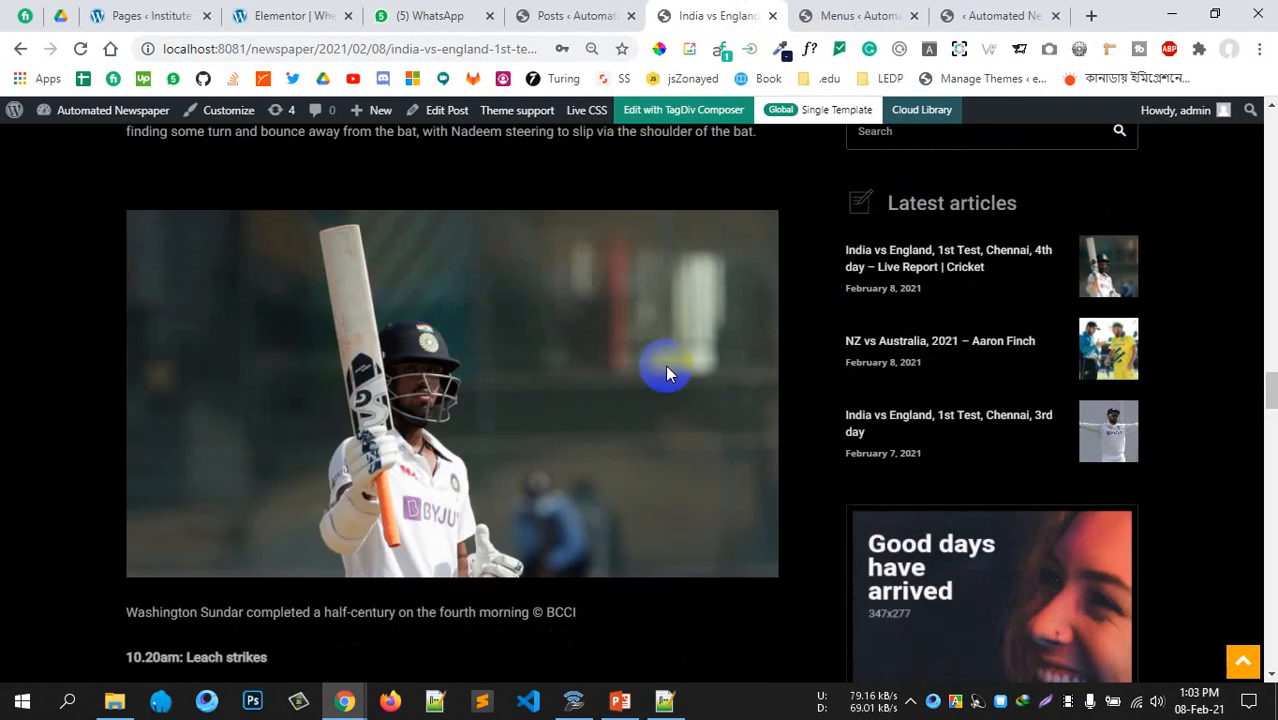
scroll(665, 363, up, 10)
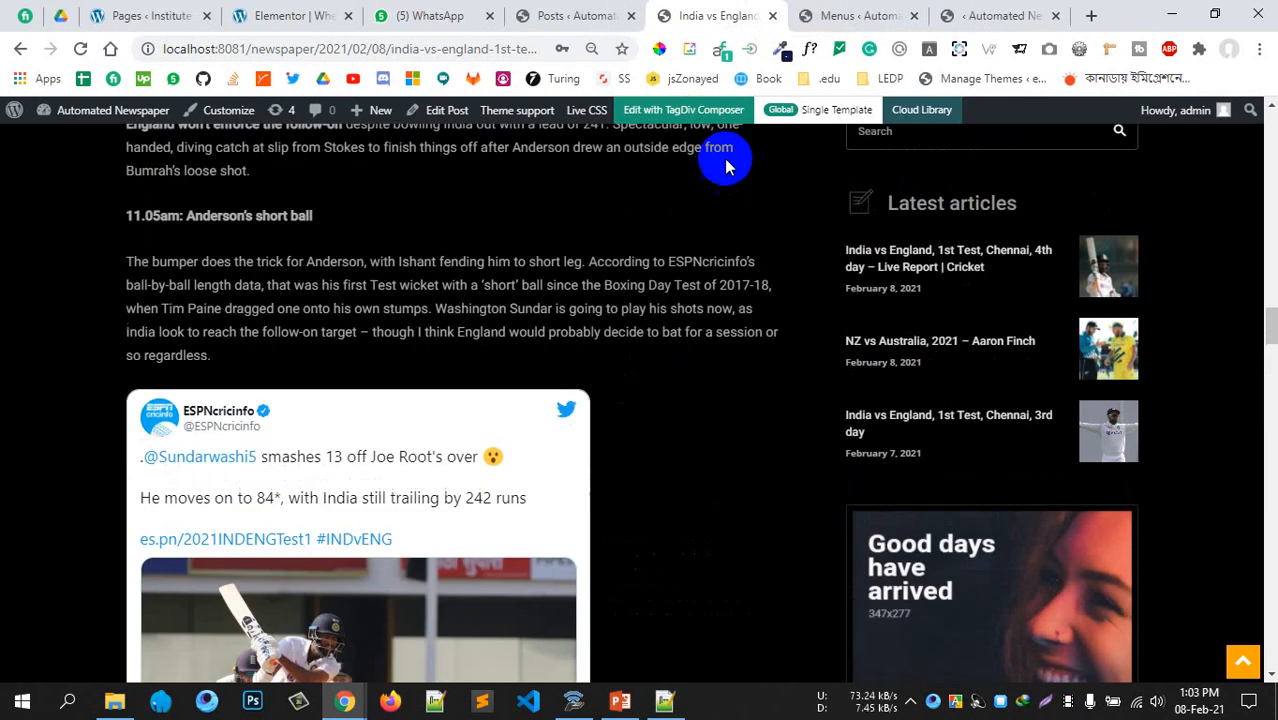
click(573, 18)
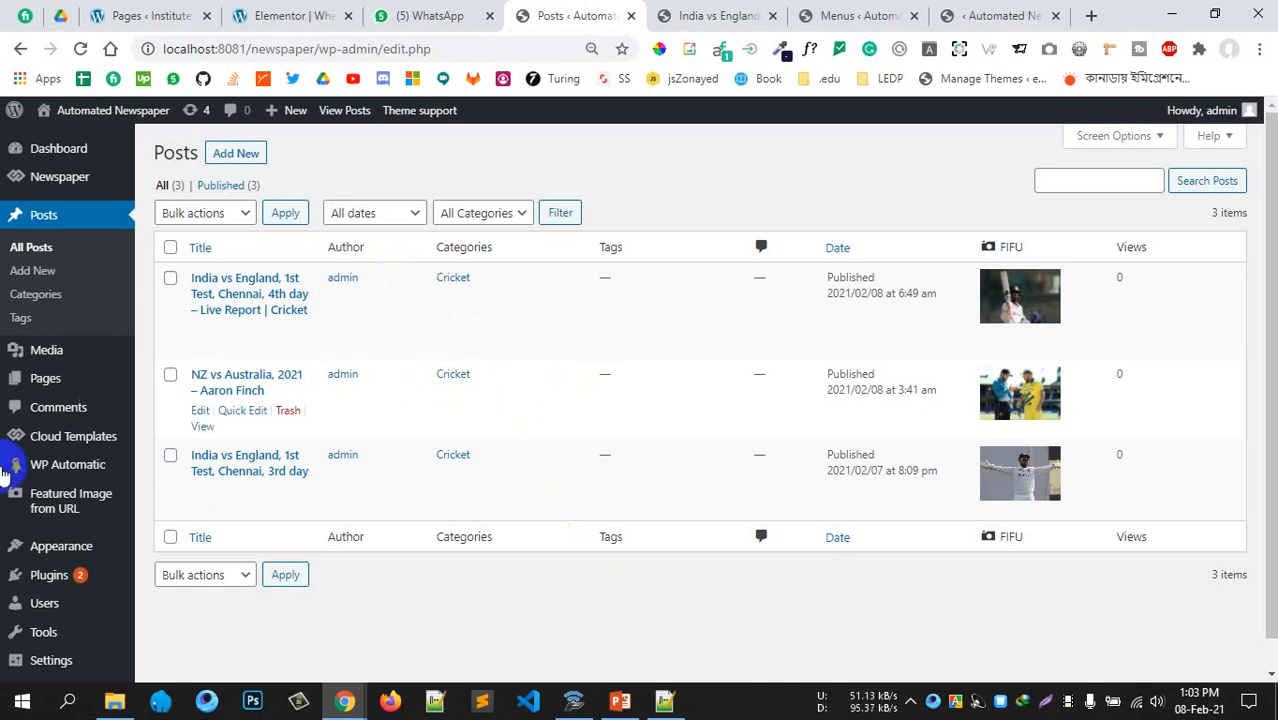
scroll(46, 497, down, 1)
scroll(85, 300, up, 1)
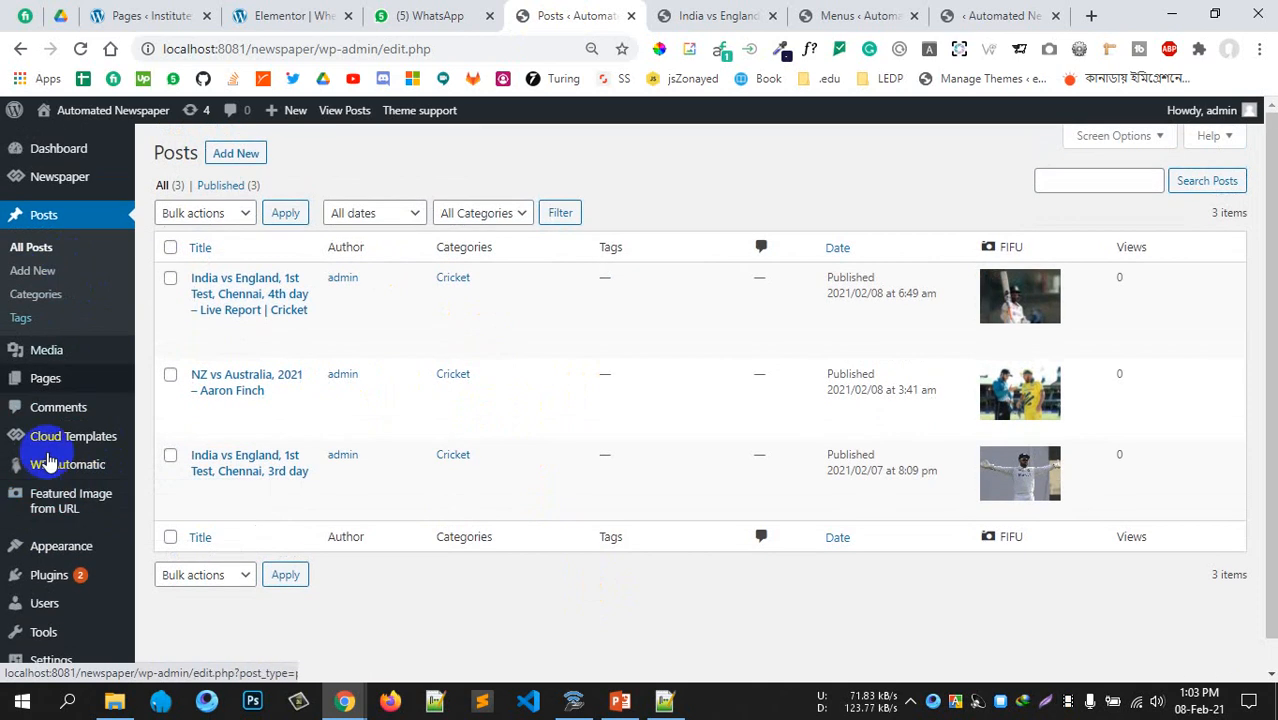
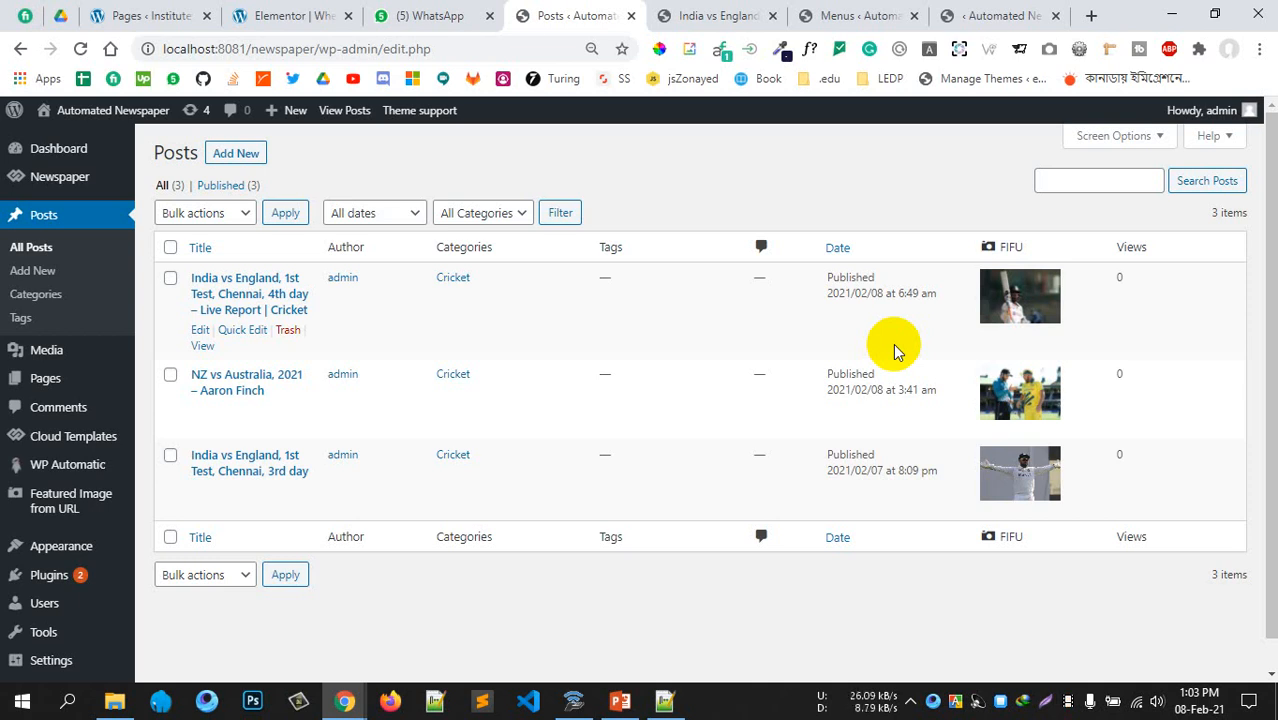
Close the extra Menus tab and review the six published Cricket posts with their FIFU images
scroll(893, 343, down, 1)
scroll(893, 343, up, 1)
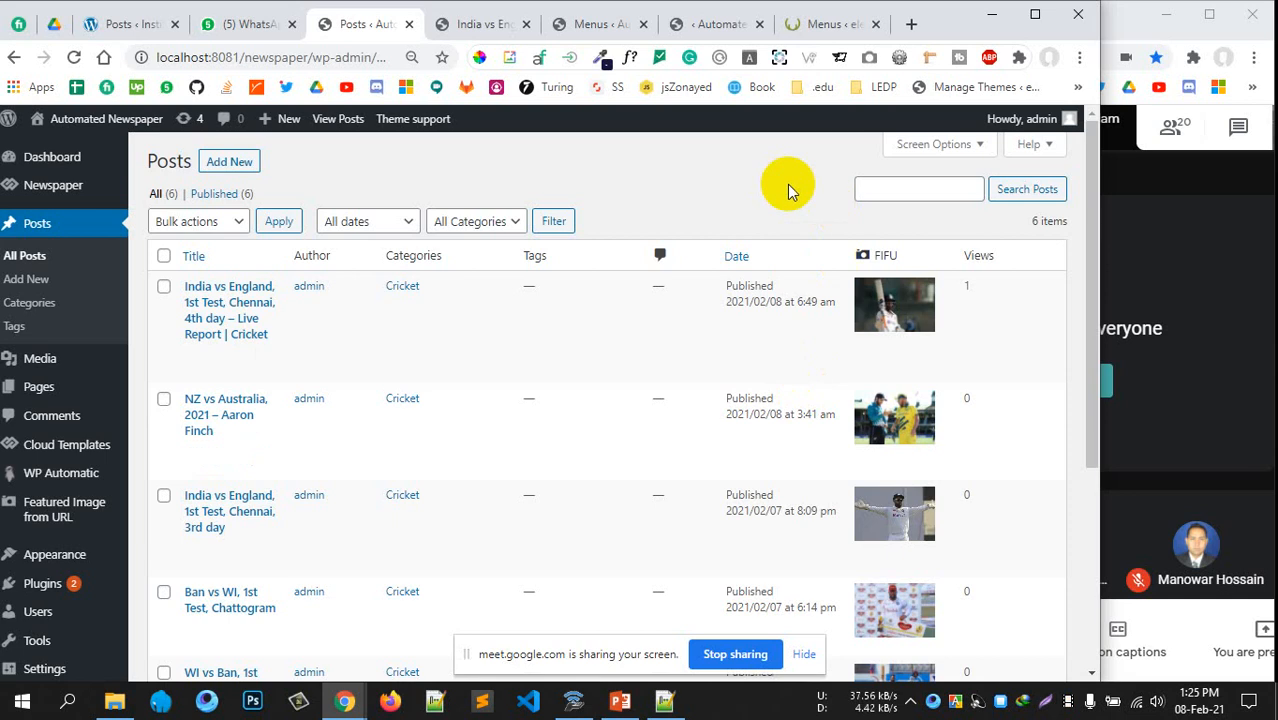
click(874, 24)
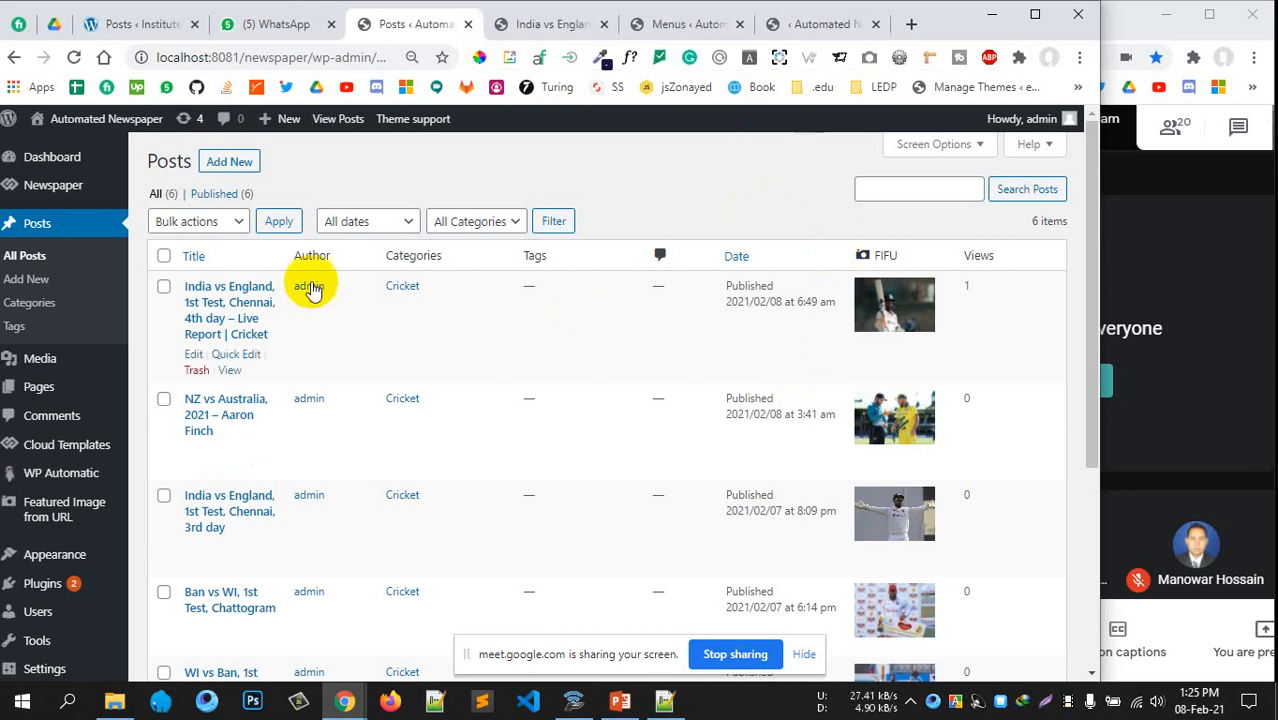
scroll(255, 415, down, 2)
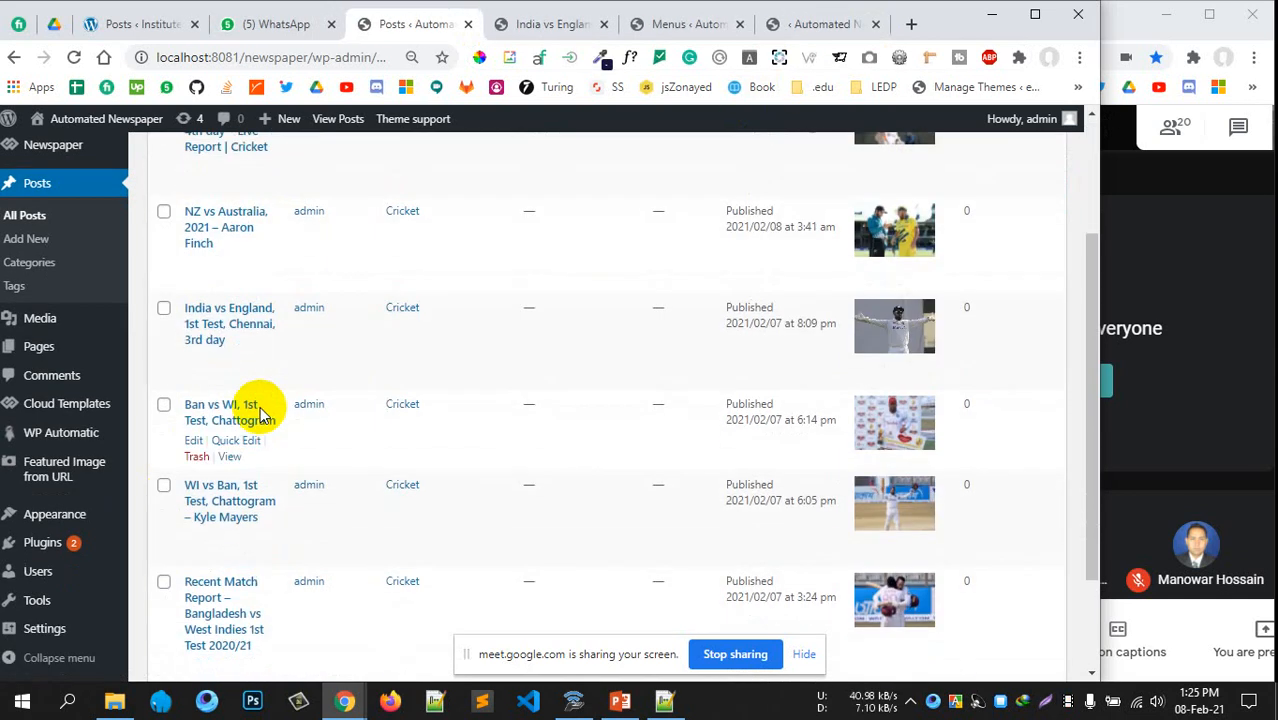
scroll(257, 413, up, 1)
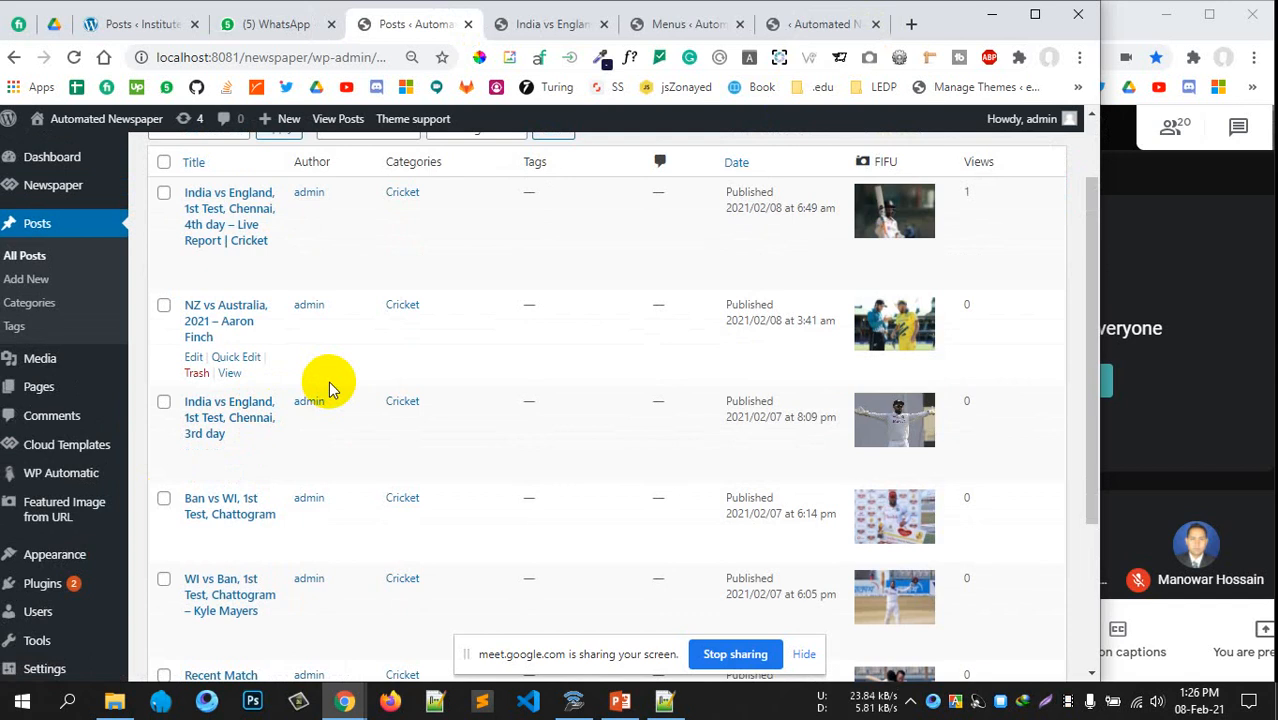
scroll(475, 395, up, 2)
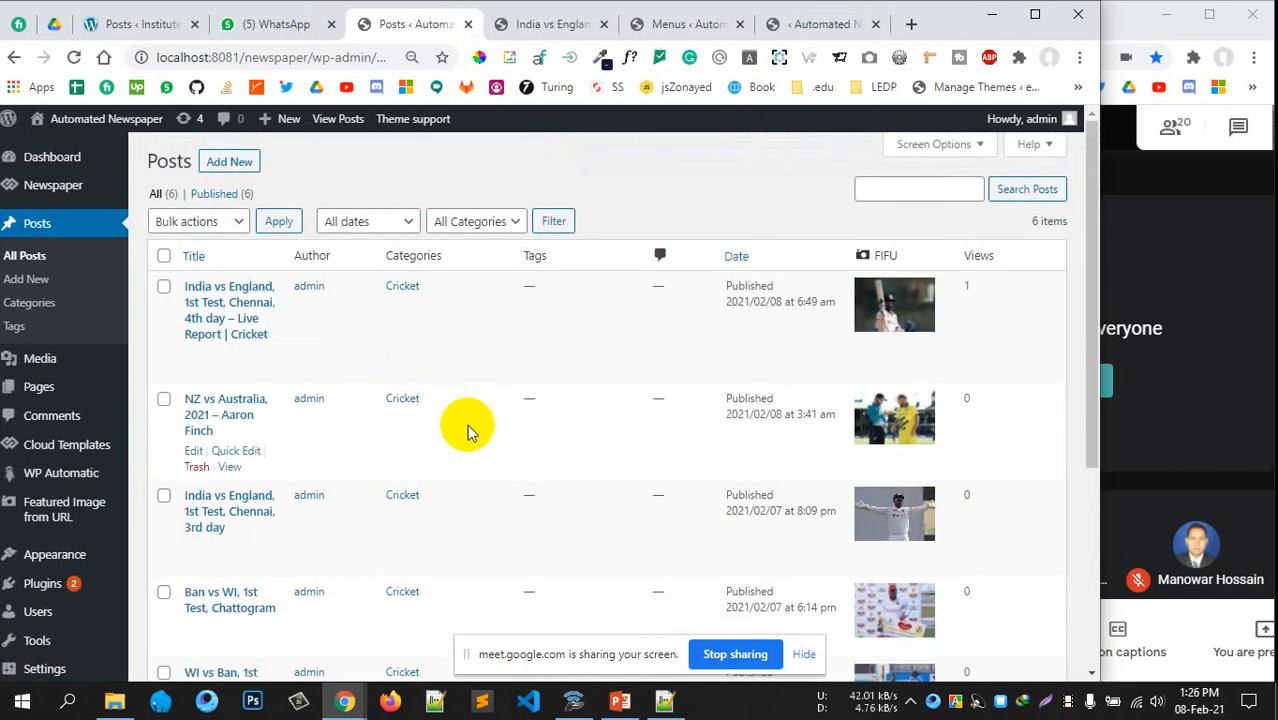
scroll(470, 432, down, 3)
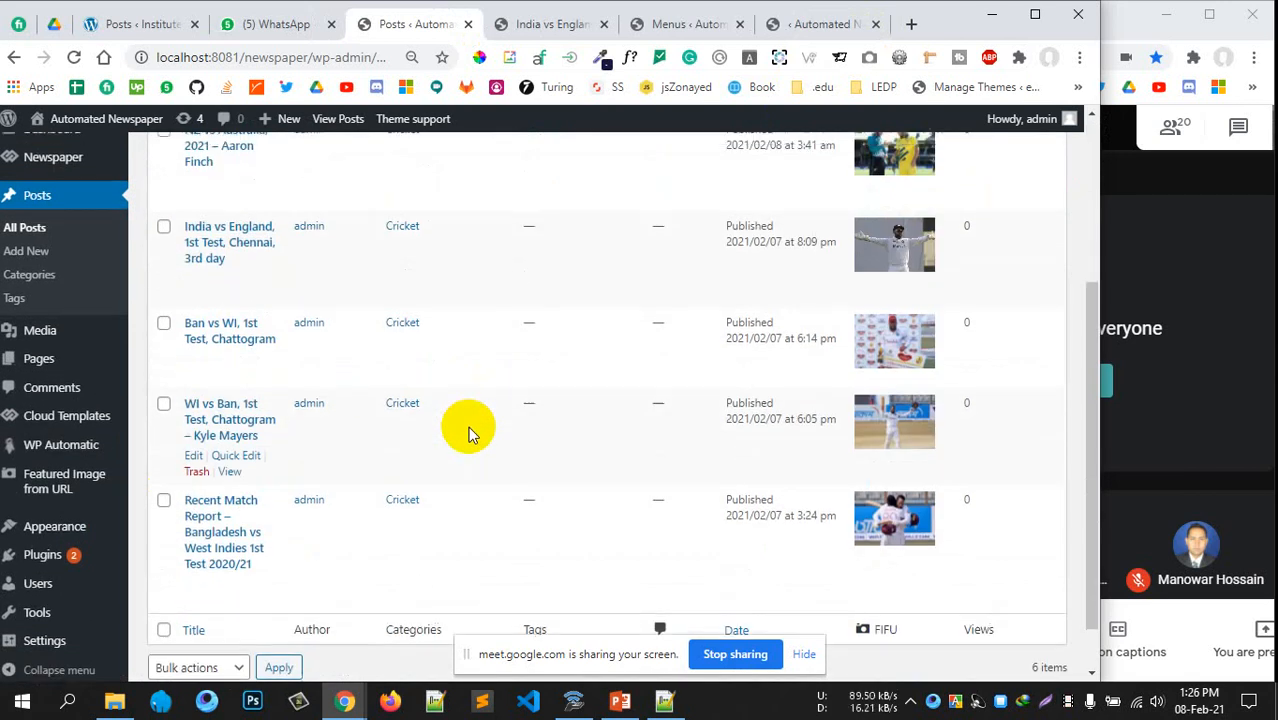
scroll(385, 442, up, 1)
scroll(385, 442, down, 1)
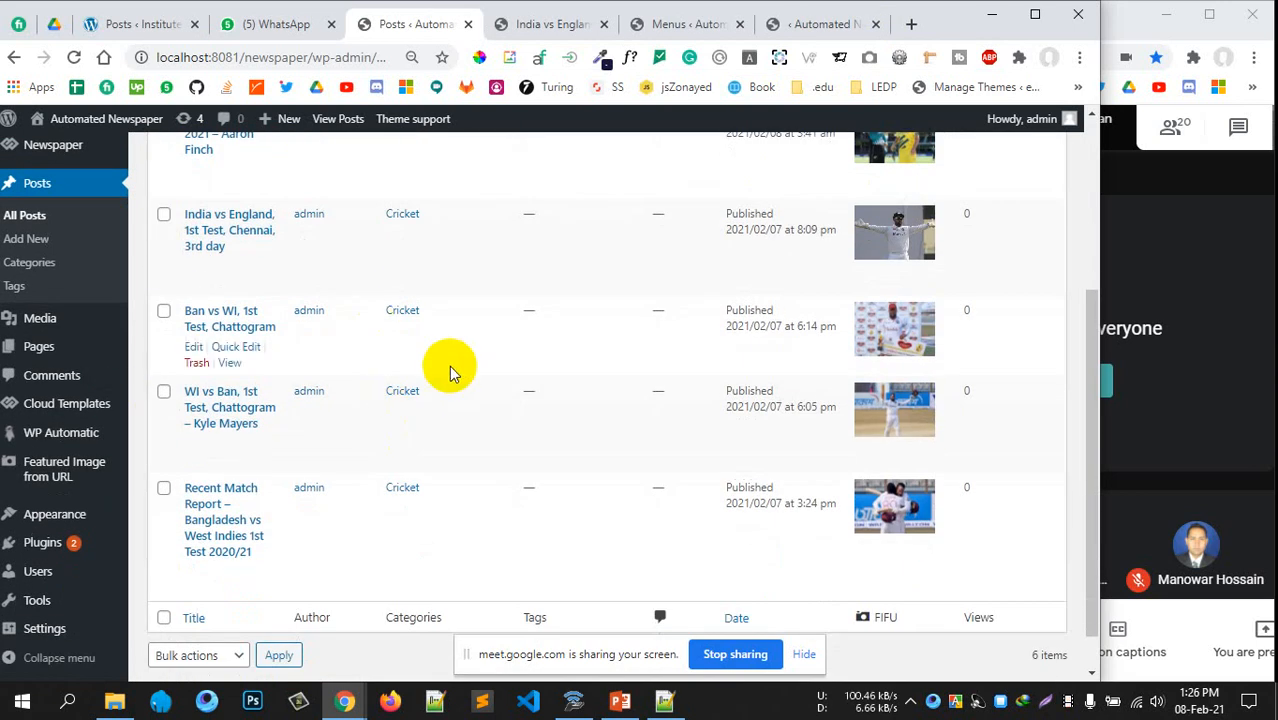
scroll(442, 365, up, 3)
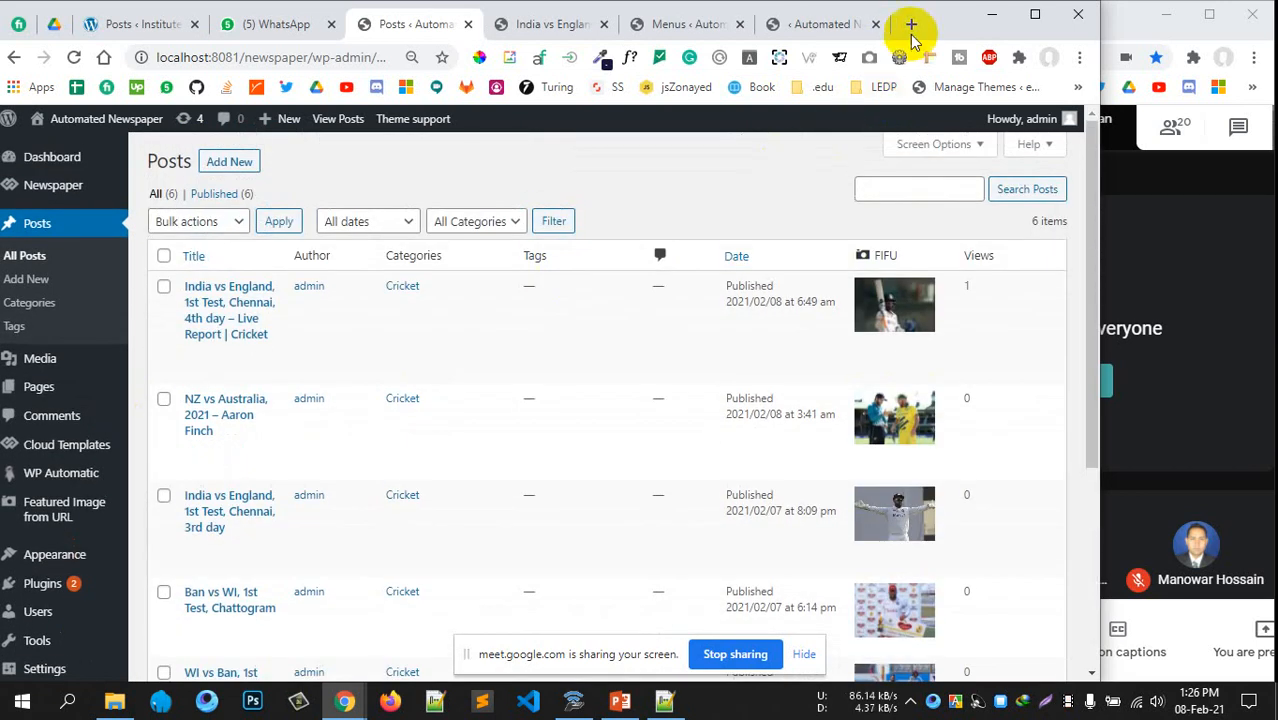
Search Google in a new tab for 'scraper wp plugins'
click(911, 23)
text(srapper)
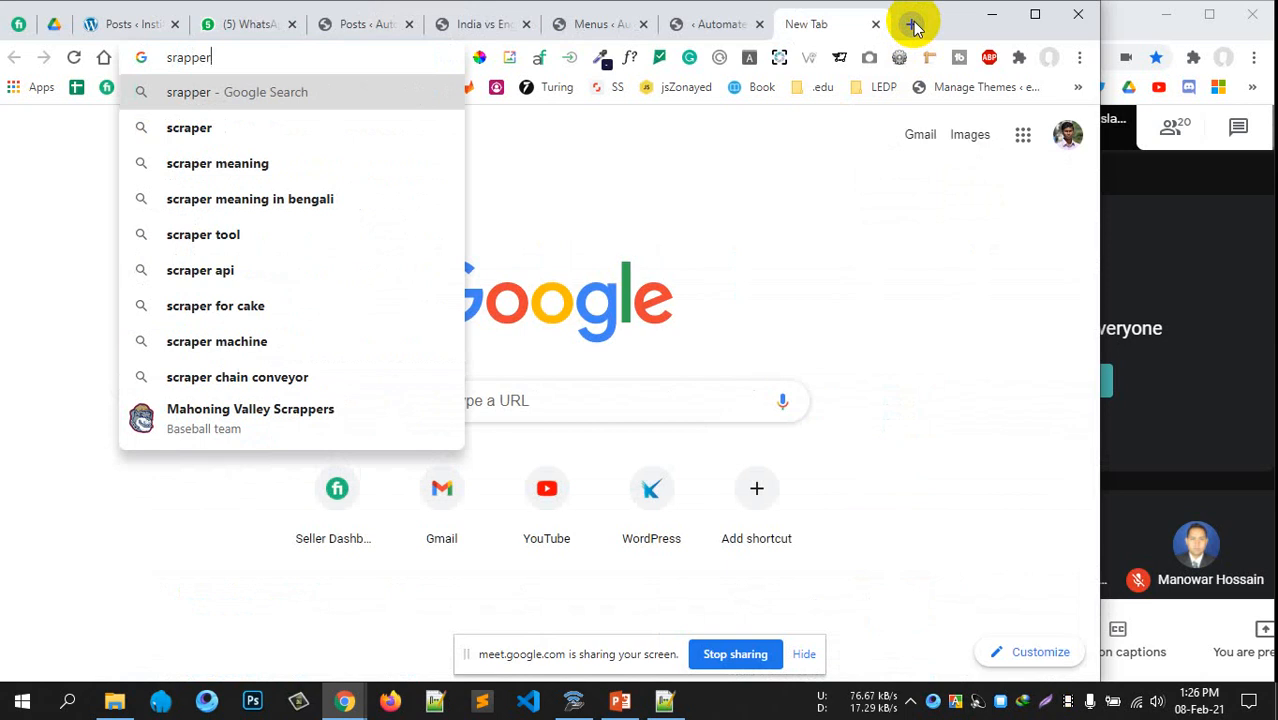
key(Down)
text(wp )
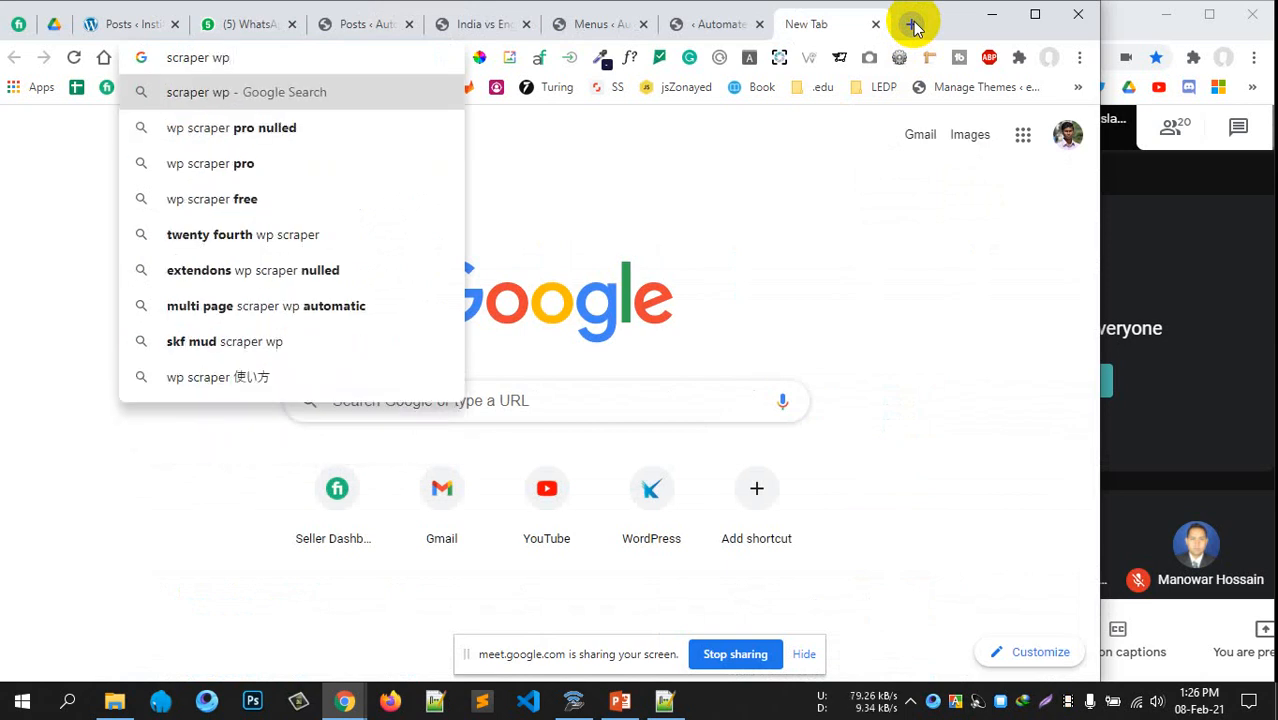
text(plugins)
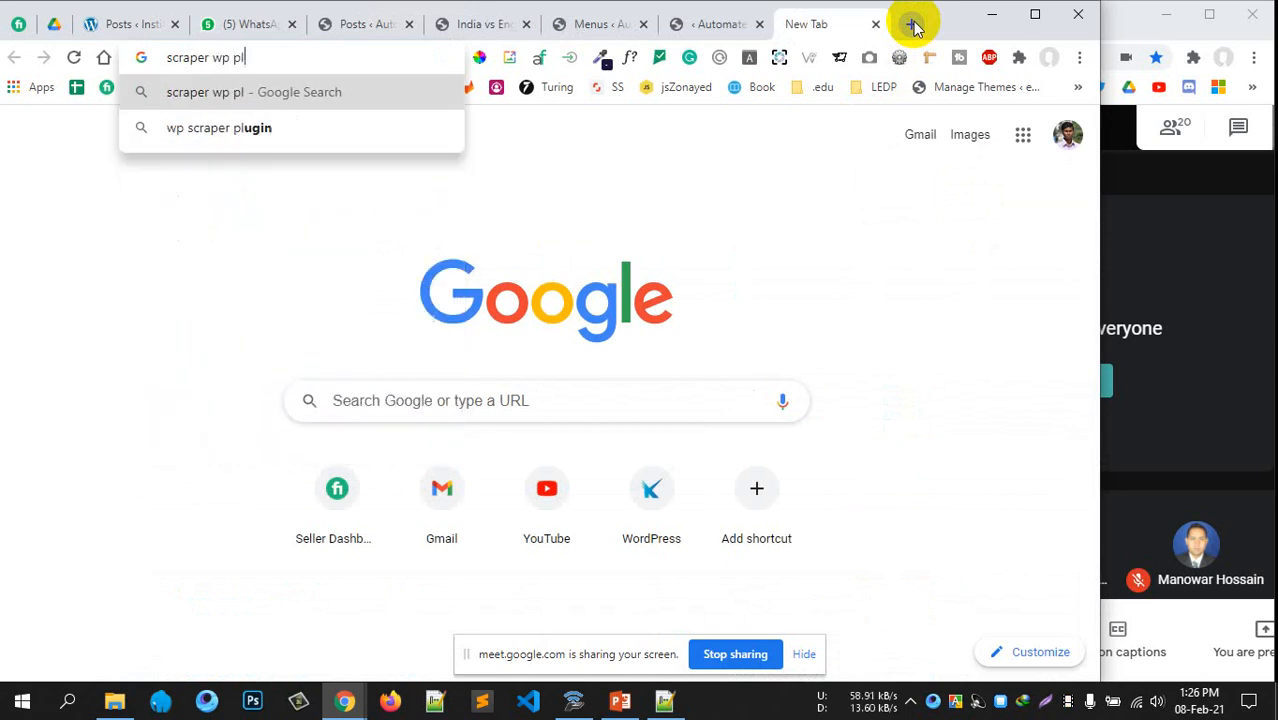
key(Return)
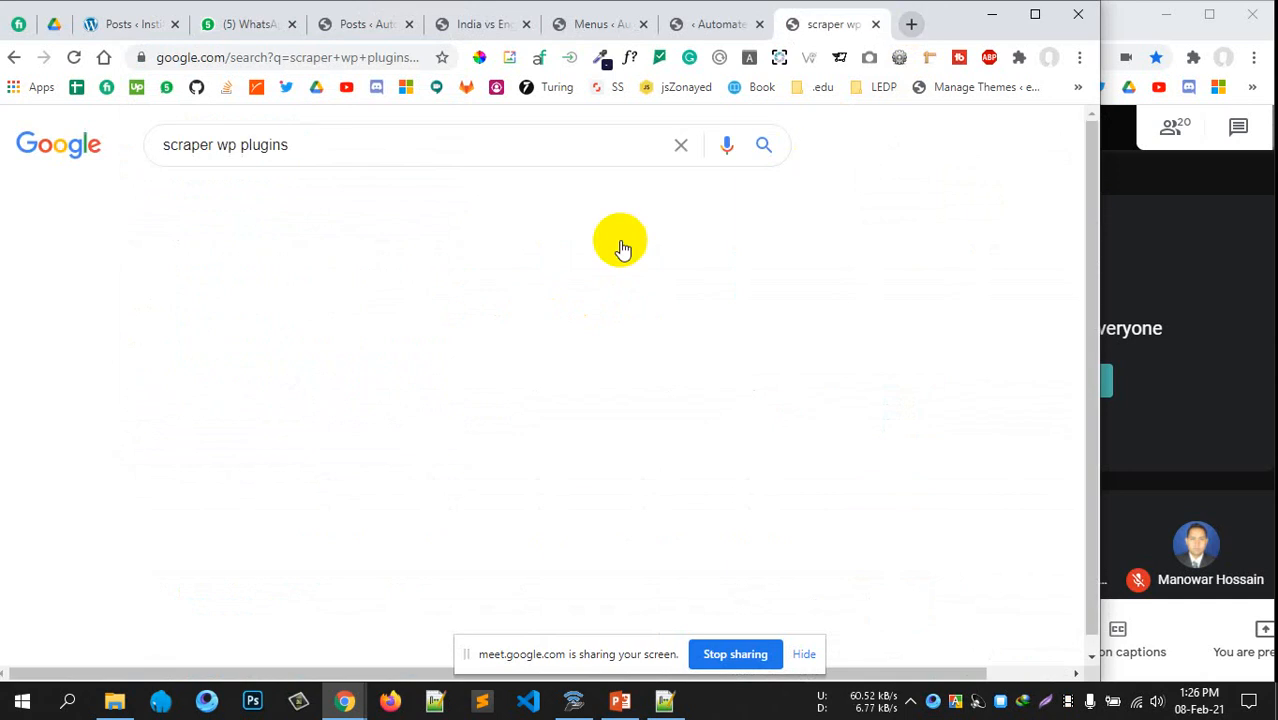
scroll(314, 363, down, 3)
scroll(316, 370, down, 2)
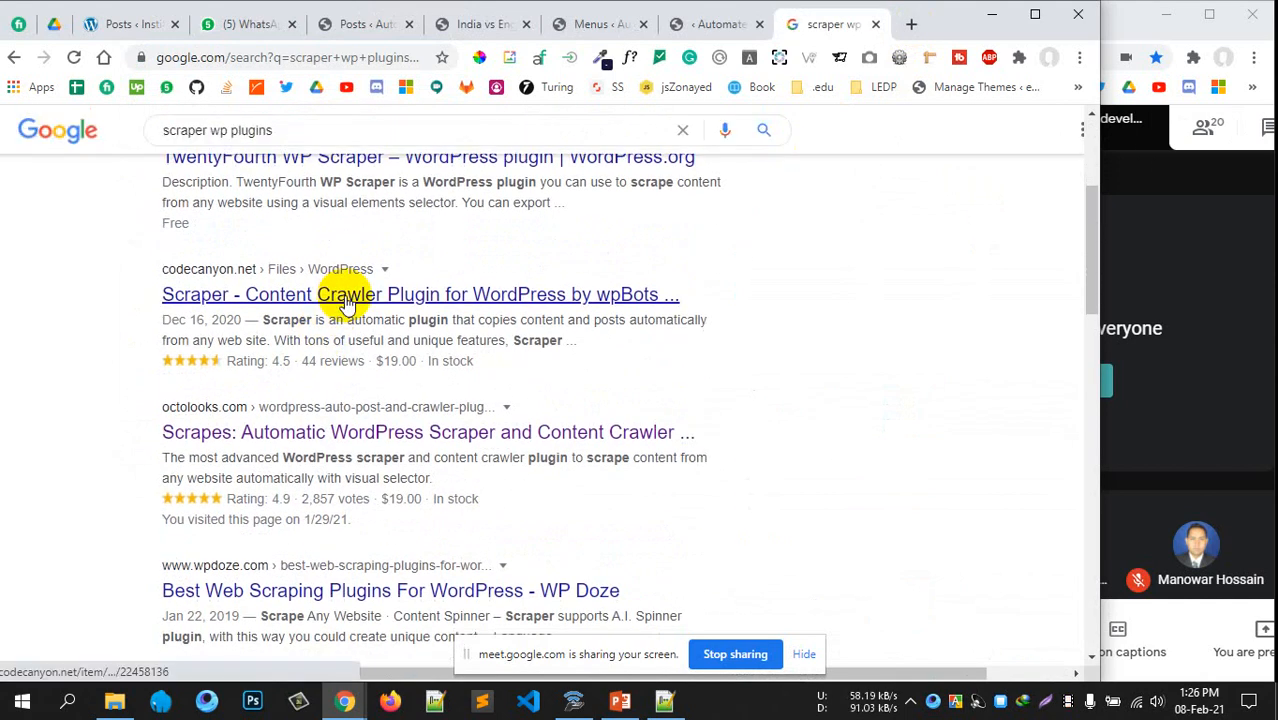
Look over the CodeCanyon Scraper content crawler page, then close it and the search results
middle_click(345, 303)
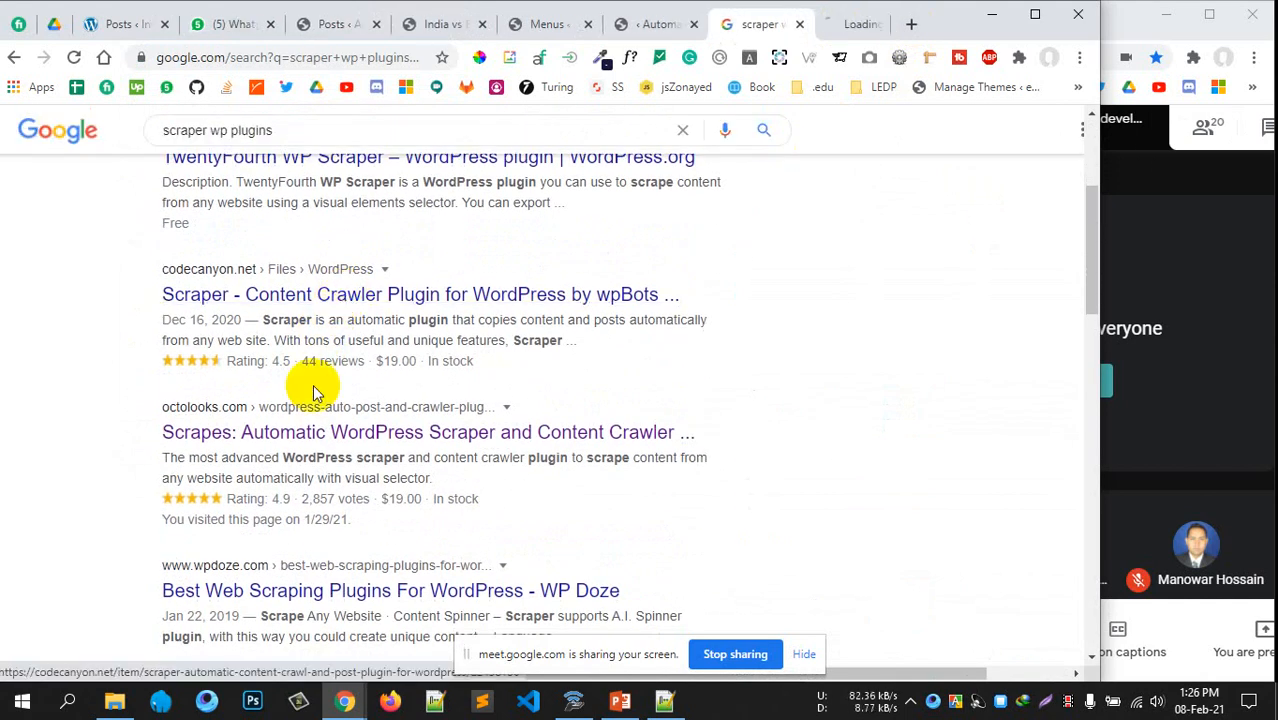
click(814, 30)
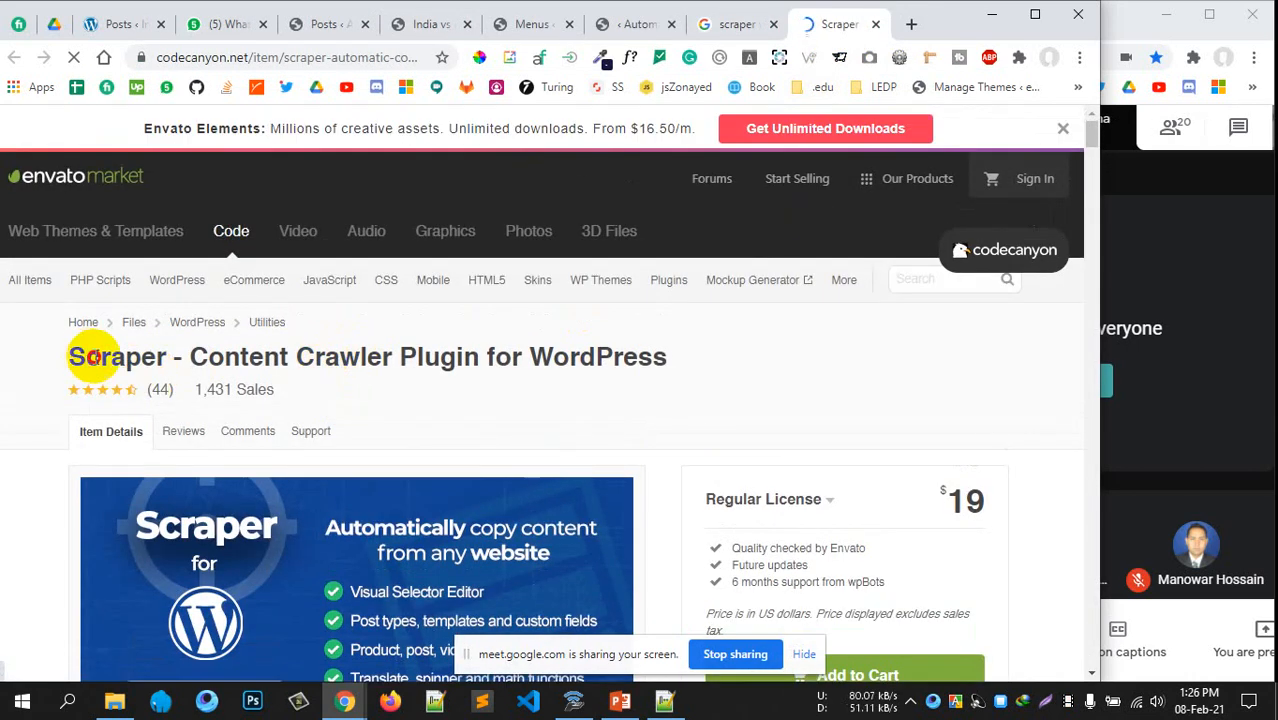
drag(70, 356, 567, 322)
scroll(562, 380, down, 6)
scroll(560, 383, down, 5)
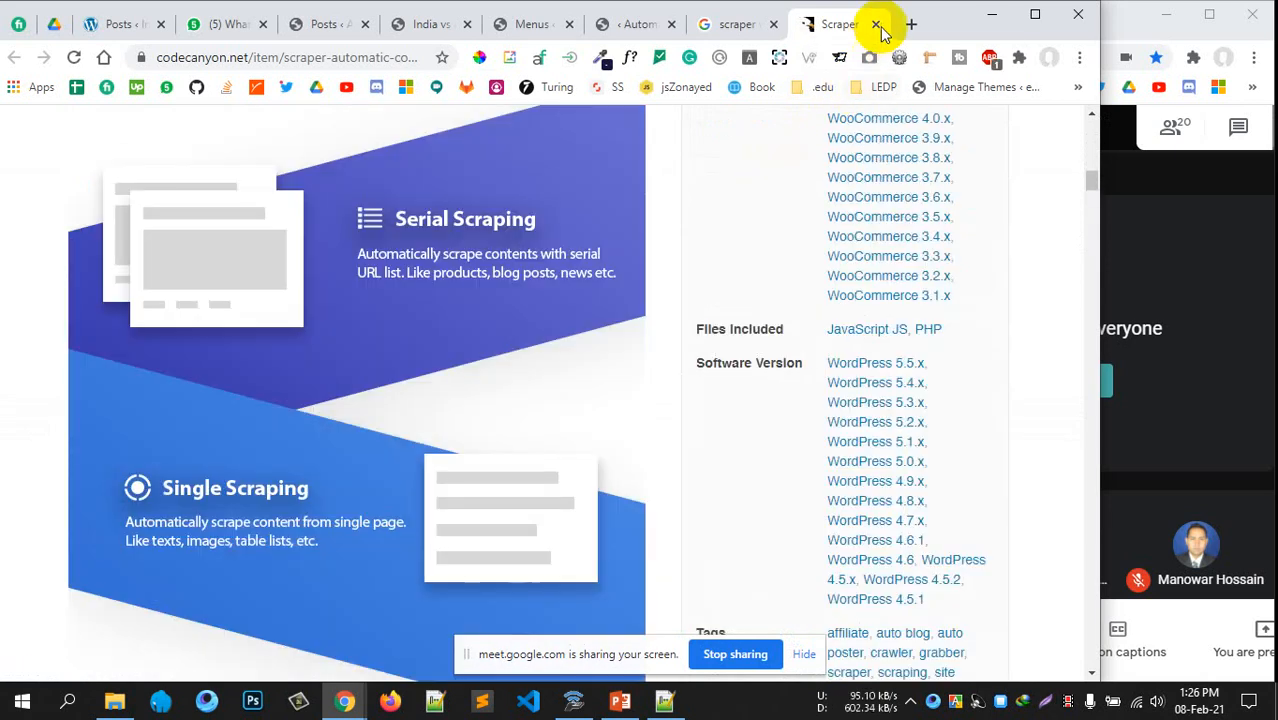
click(876, 24)
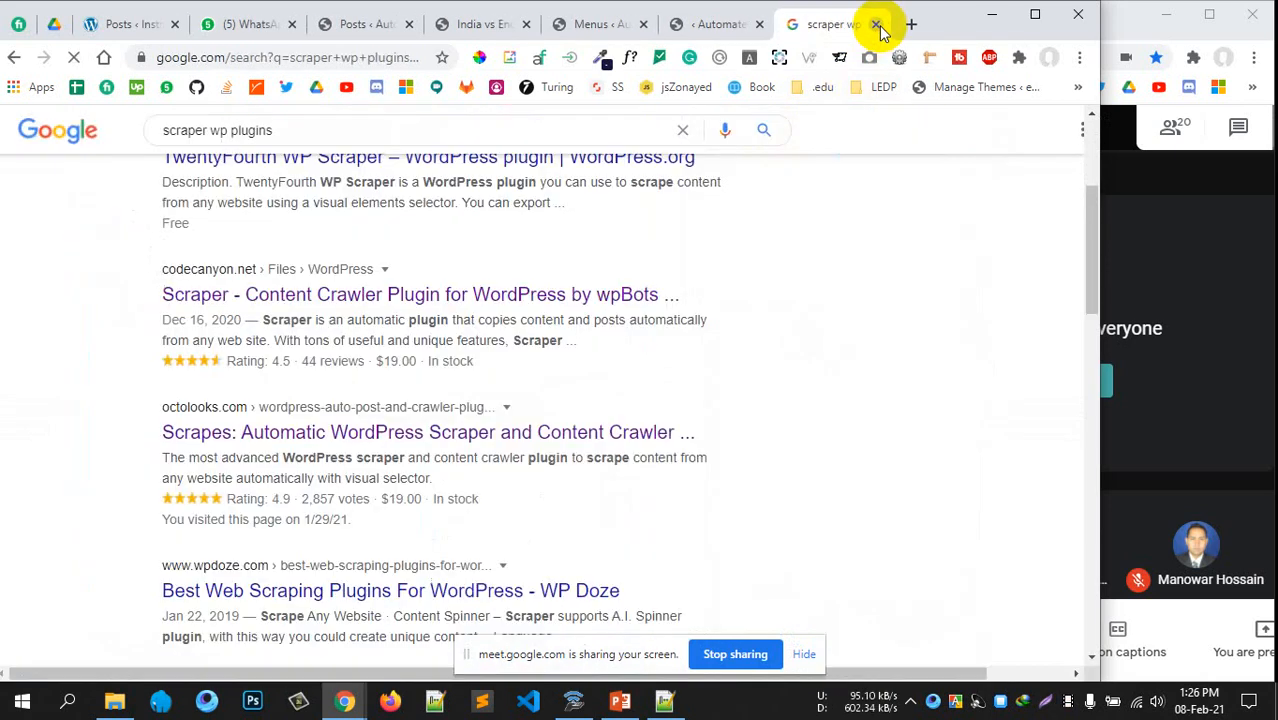
click(872, 24)
Go to the Plugins > Add New page in the WordPress admin
click(681, 30)
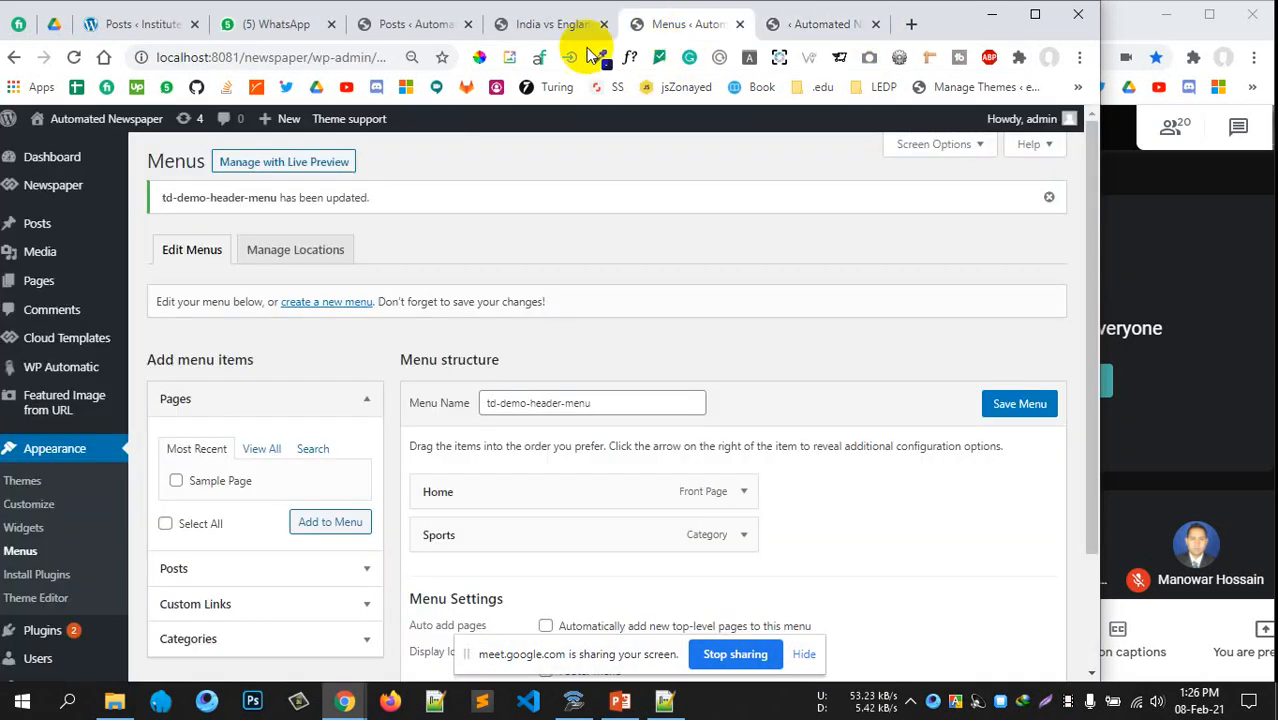
scroll(512, 310, down, 2)
scroll(505, 300, up, 1)
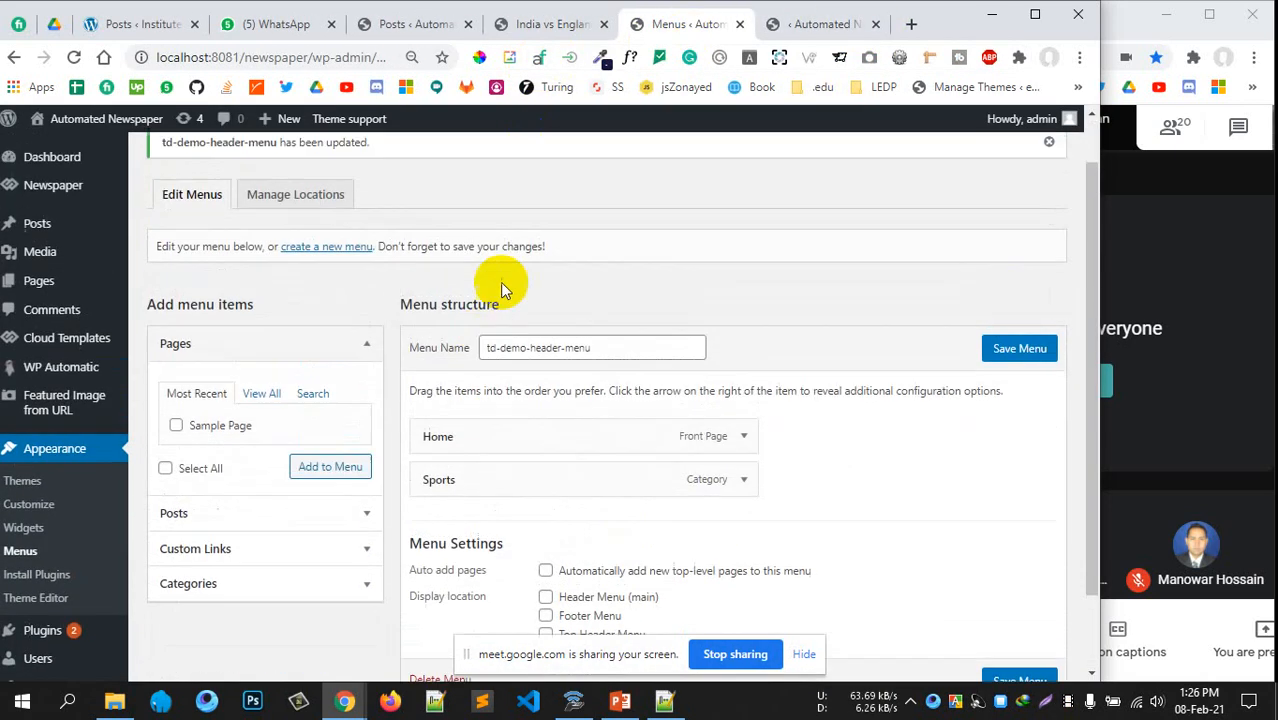
scroll(420, 475, down, 1)
scroll(172, 500, up, 2)
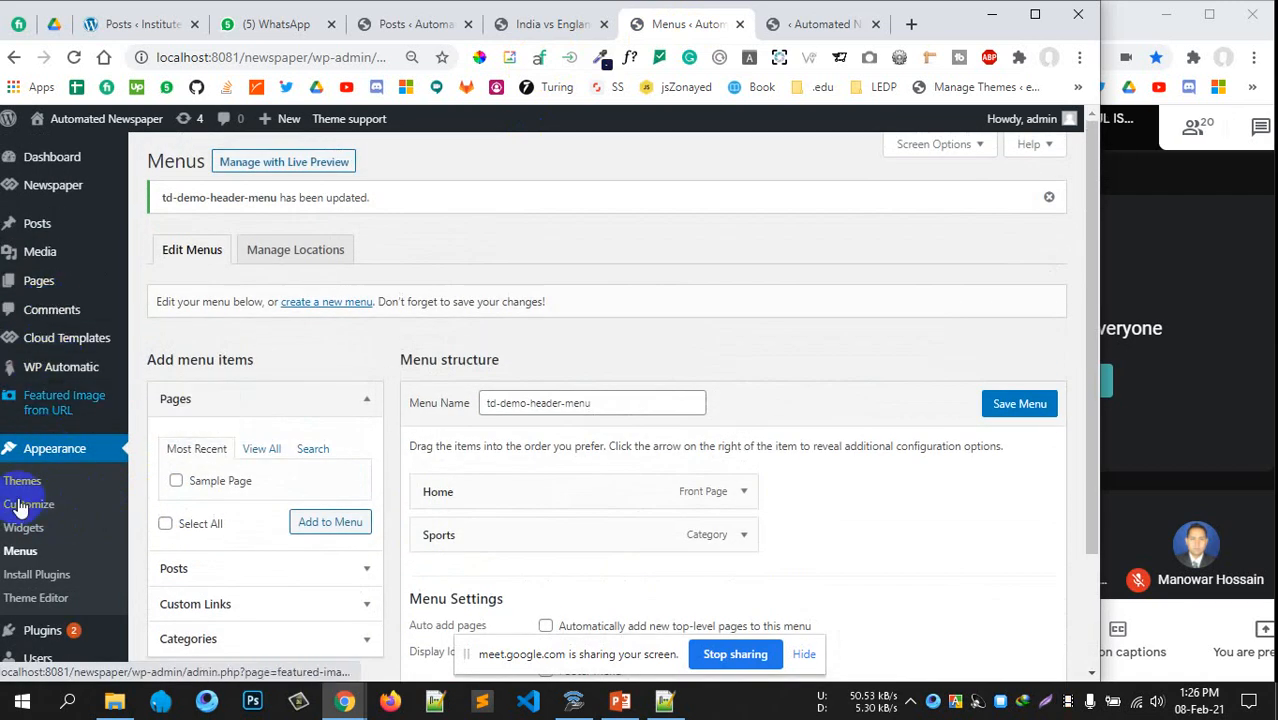
scroll(14, 508, down, 2)
mouse_move(42, 542)
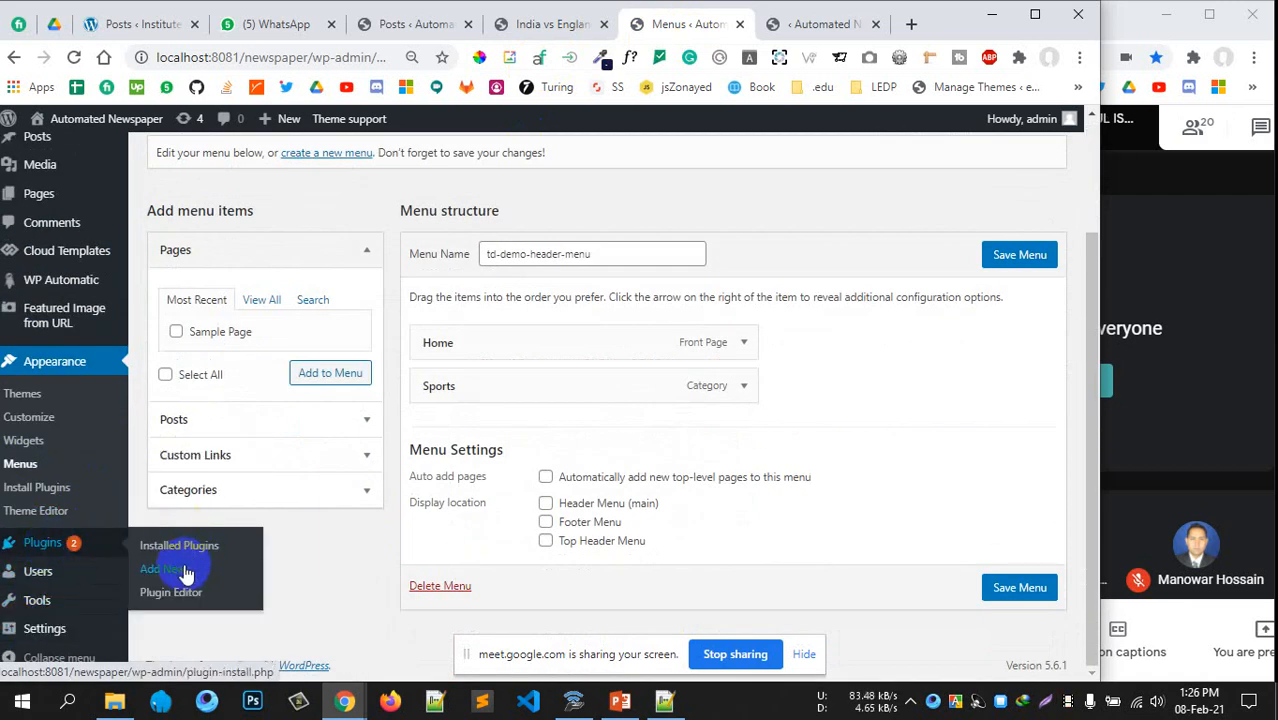
click(175, 569)
scroll(600, 520, up, 2)
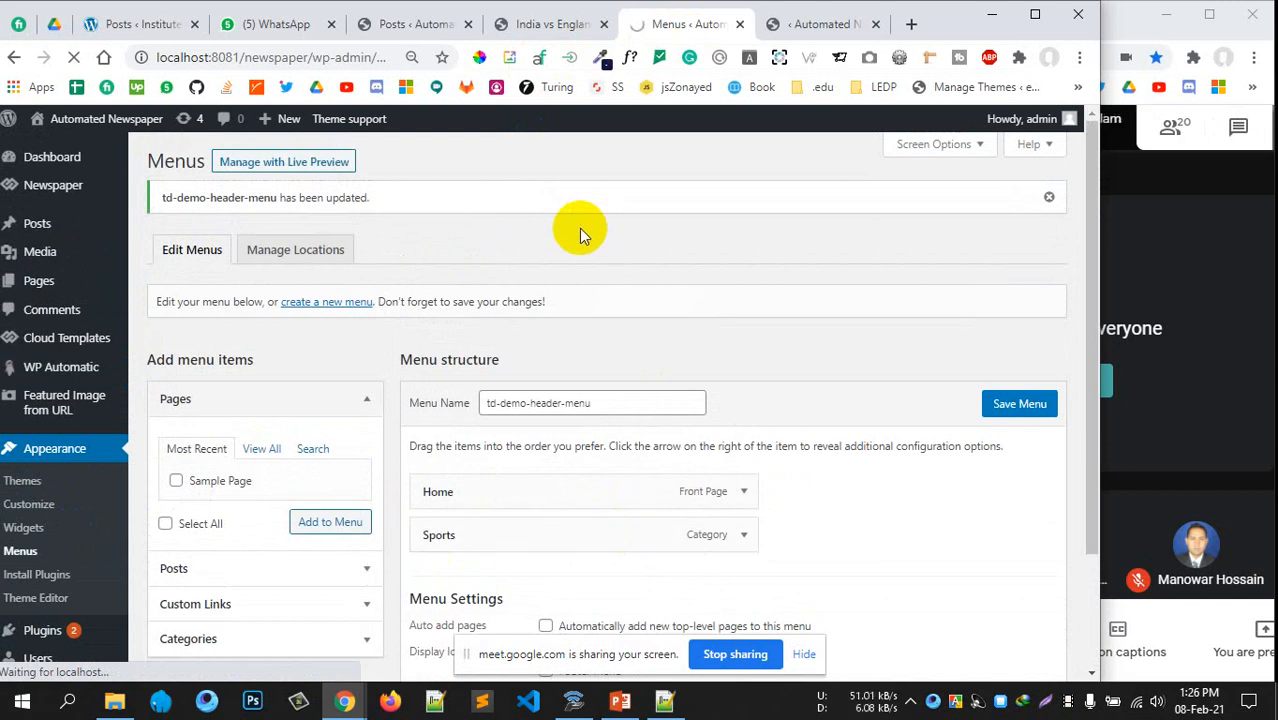
Upload ol_scrapes.zip from the scrapes210n folder and install it, resetting page zoom to 100%
click(114, 701)
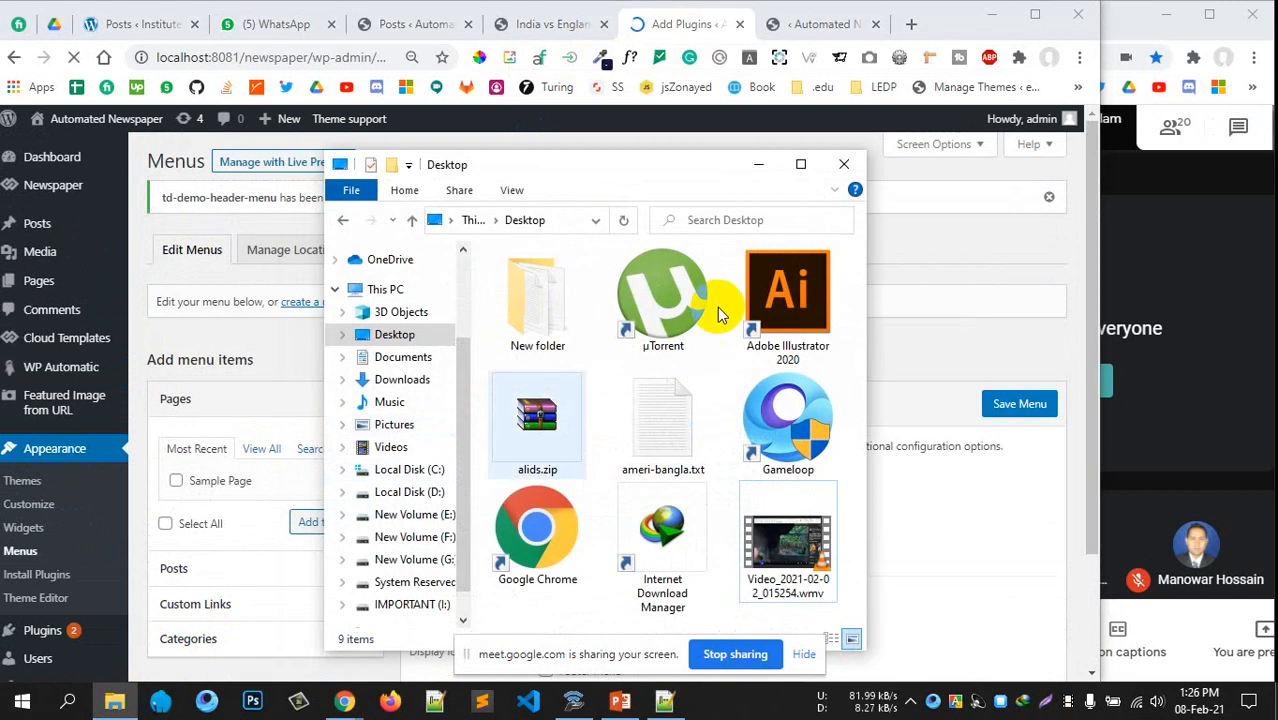
click(365, 514)
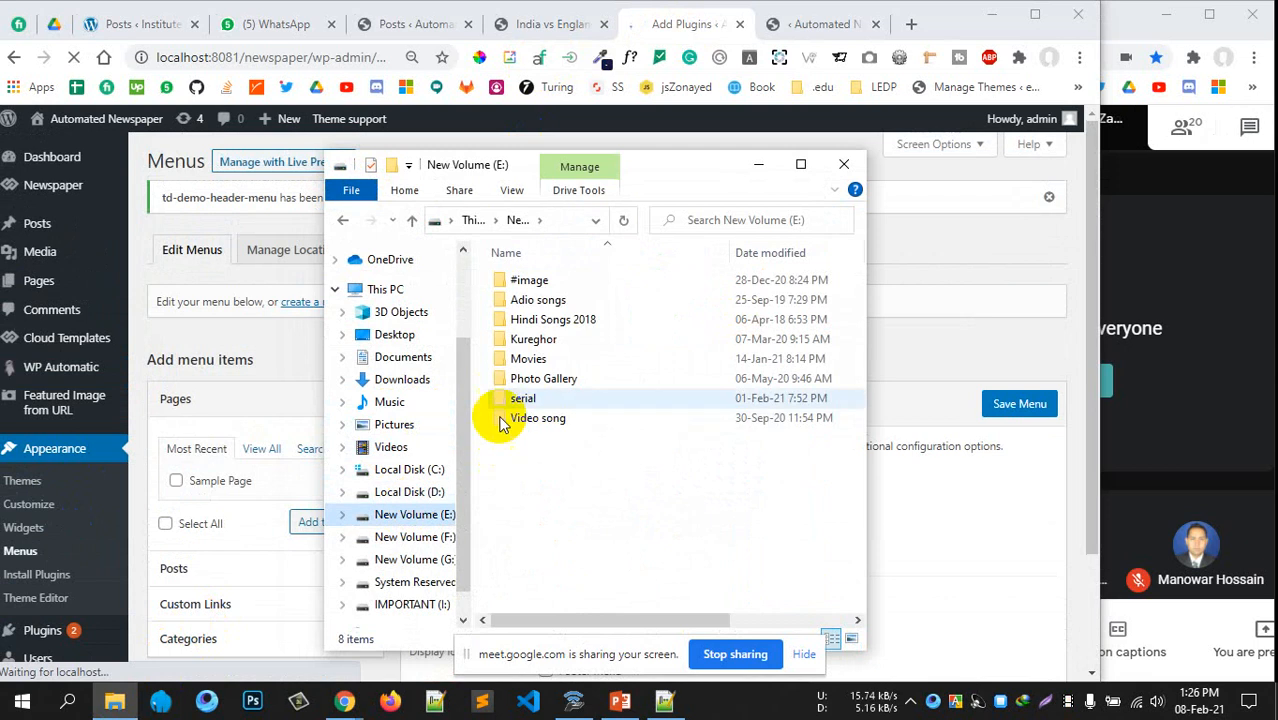
click(408, 491)
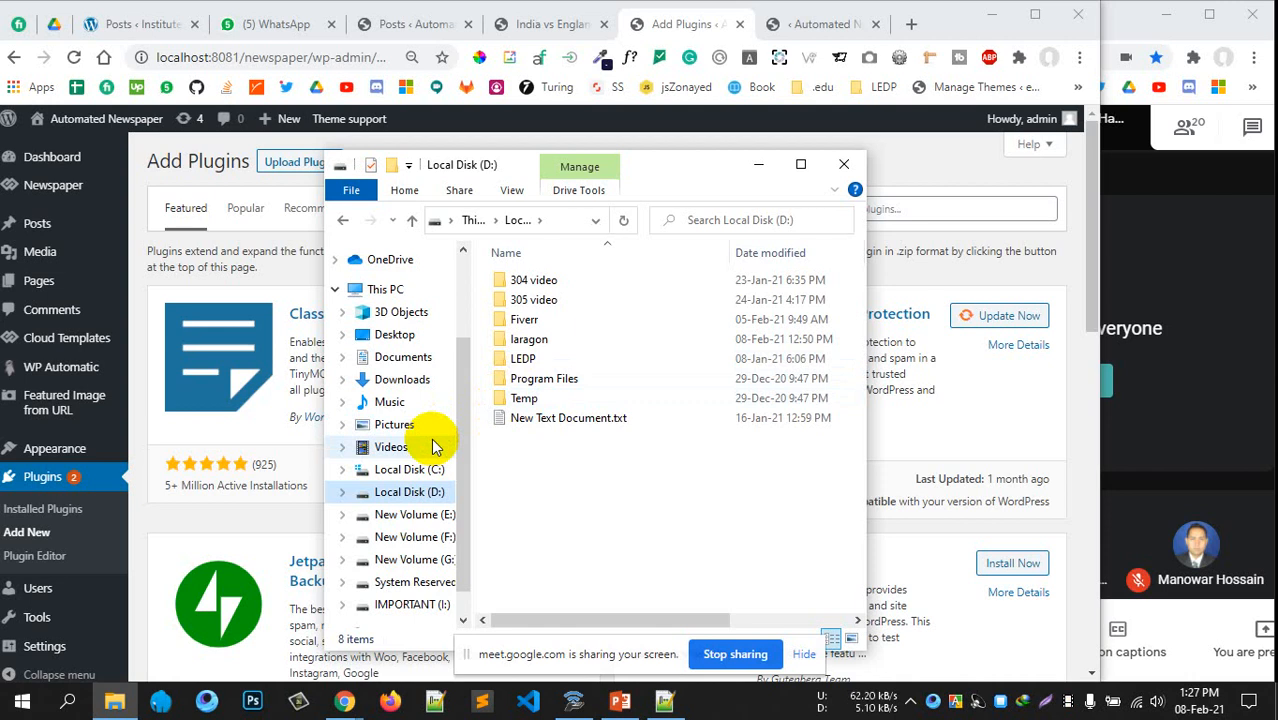
click(290, 161)
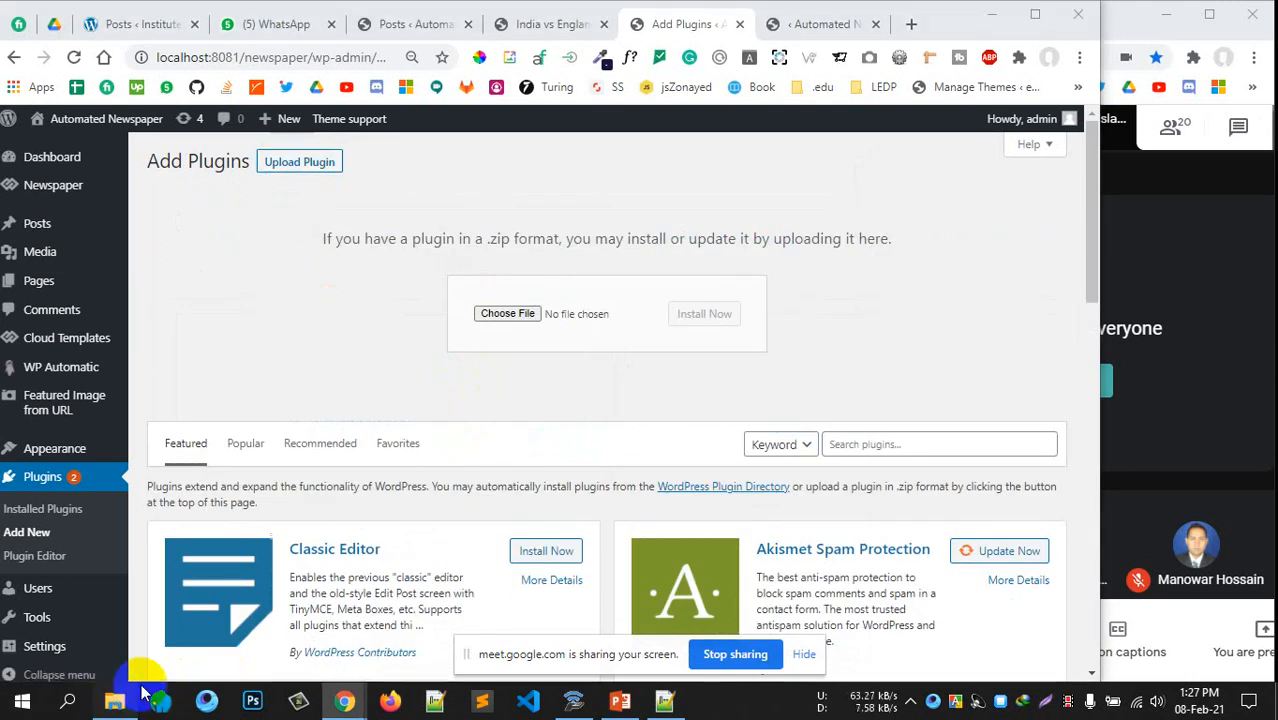
click(118, 700)
drag(702, 177, 1270, 213)
click(1110, 355)
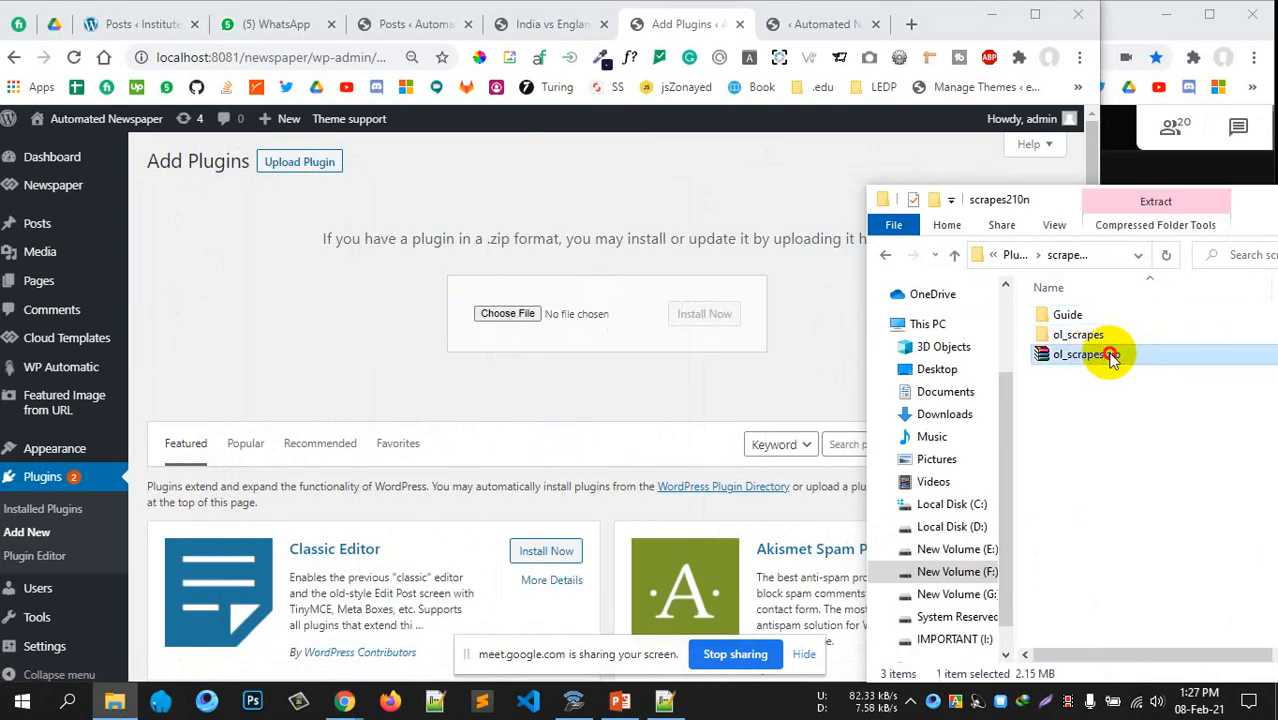
drag(1110, 355, 500, 313)
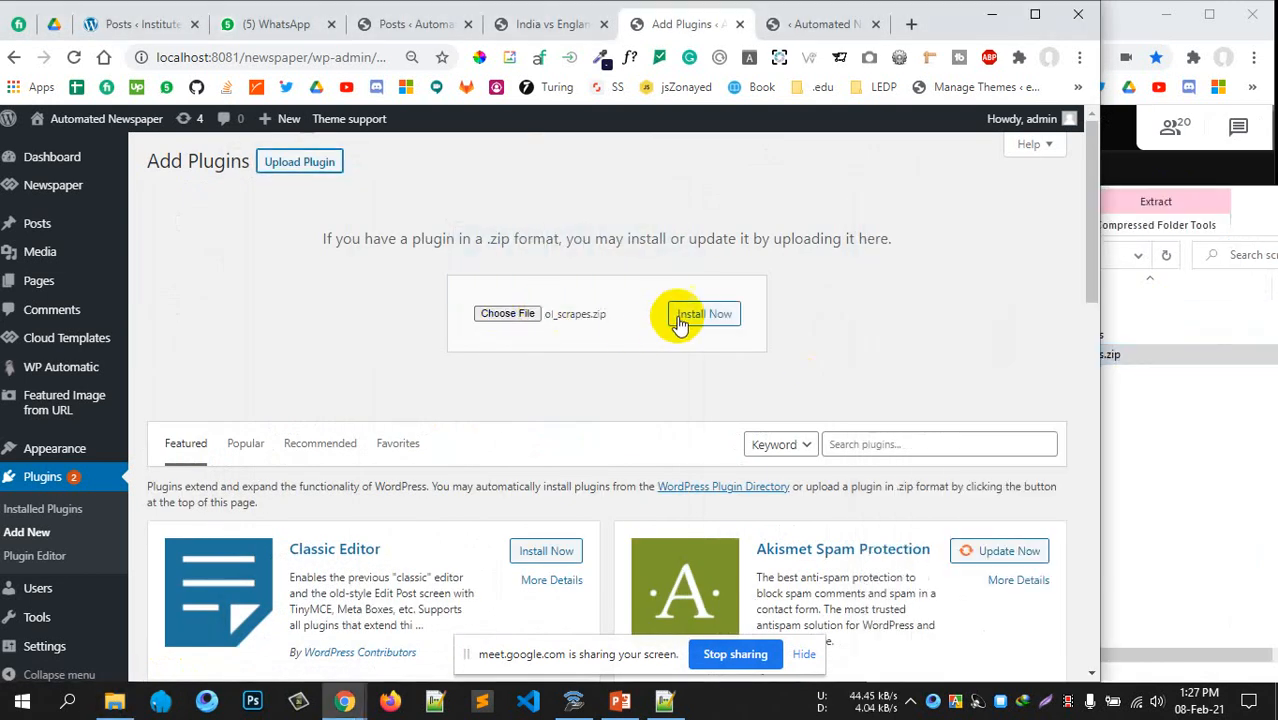
click(700, 315)
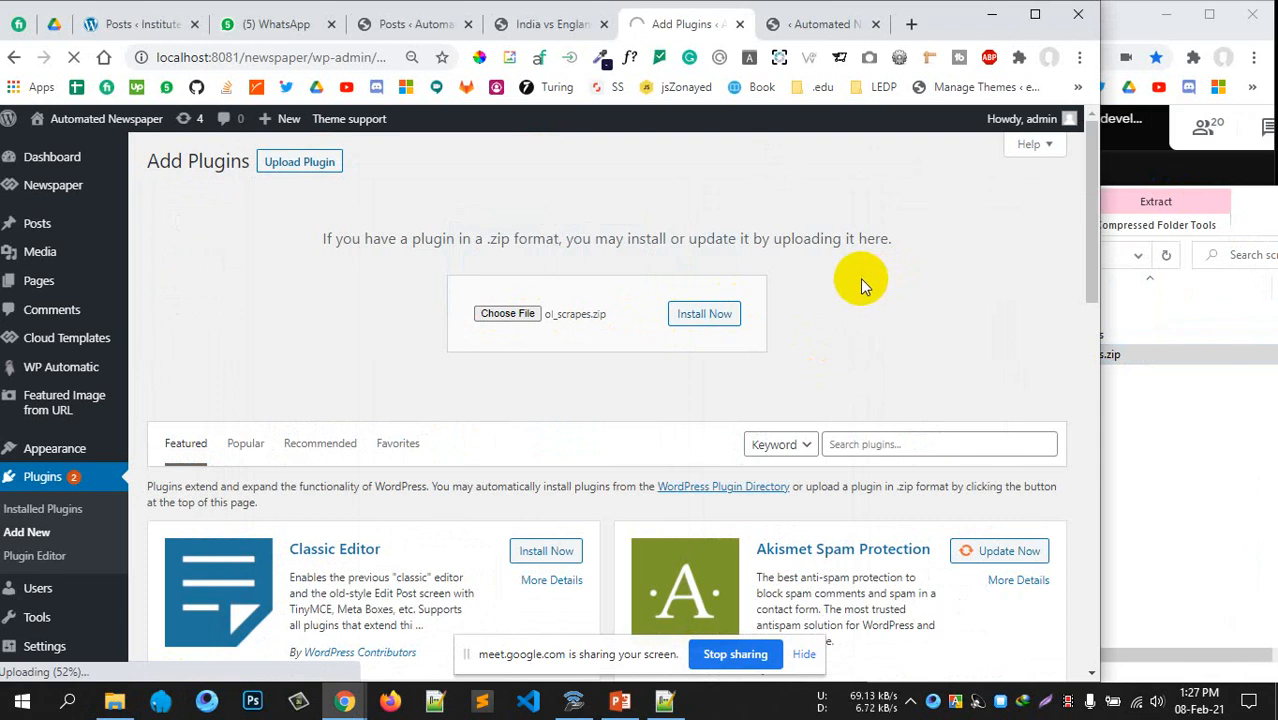
key(ctrl+plus)
click(422, 94)
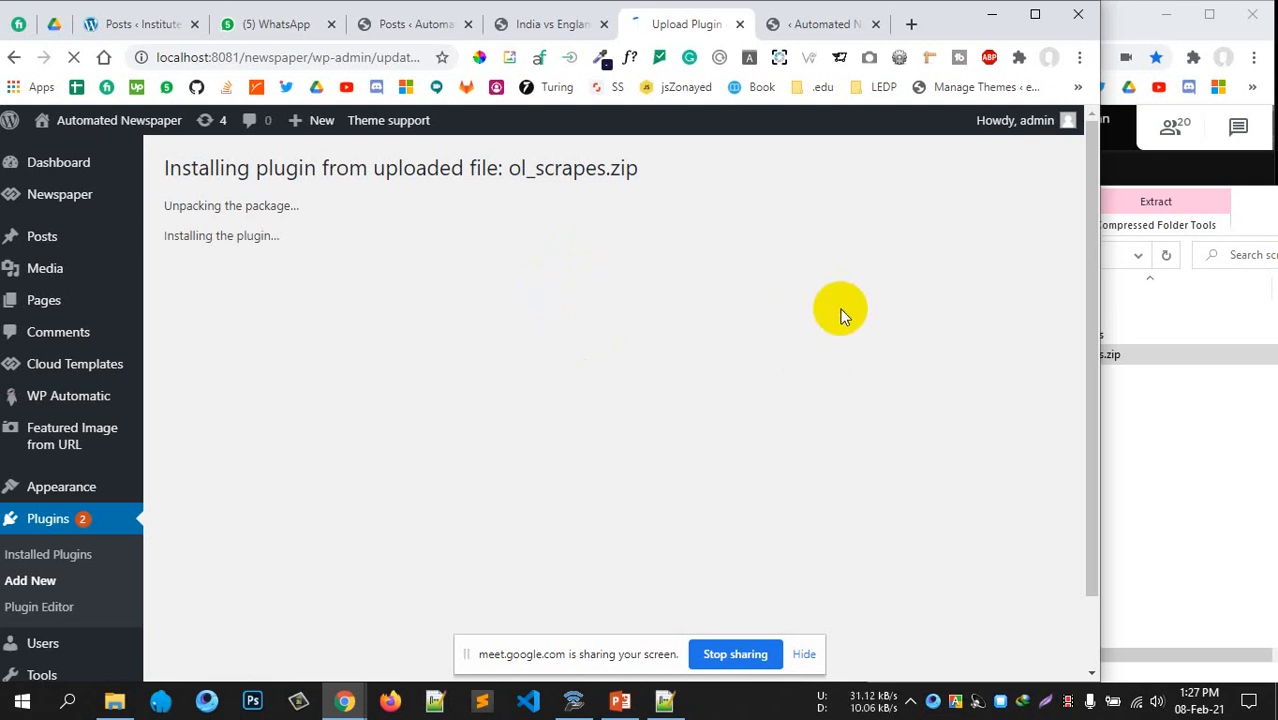
Activate the newly installed ol_scrapes plugin
drag(650, 651, 762, 611)
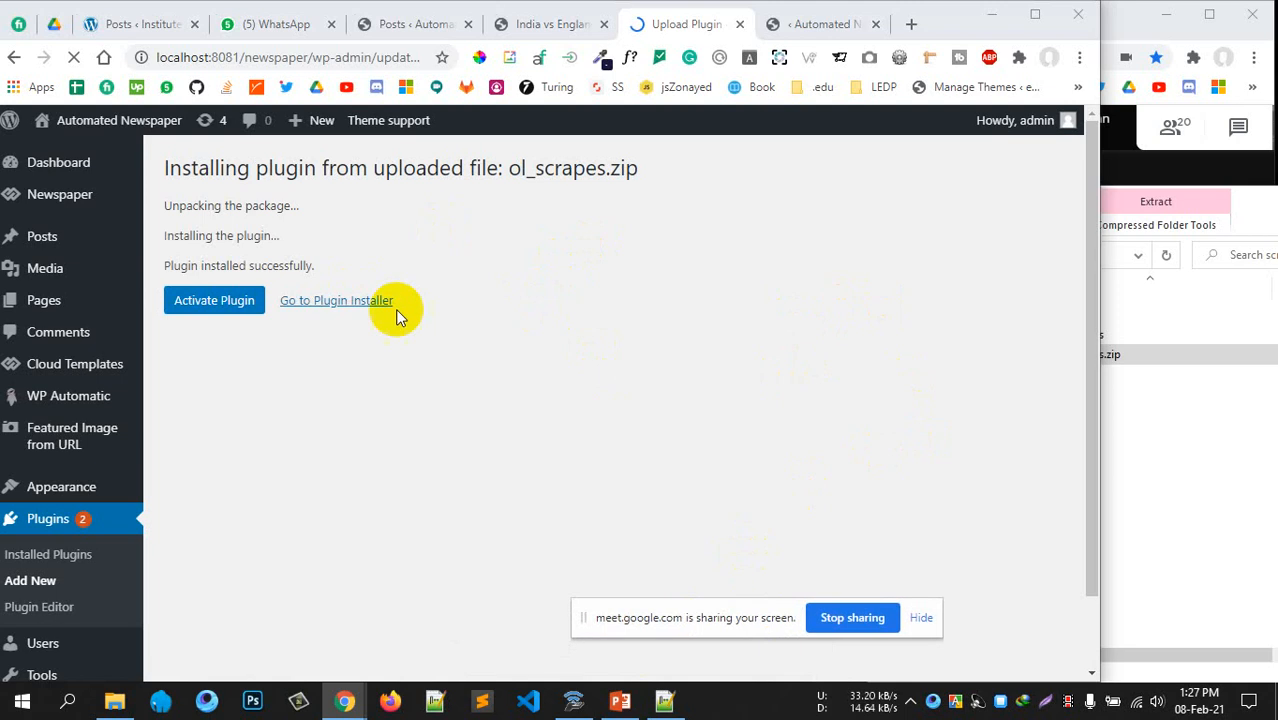
drag(427, 168, 572, 170)
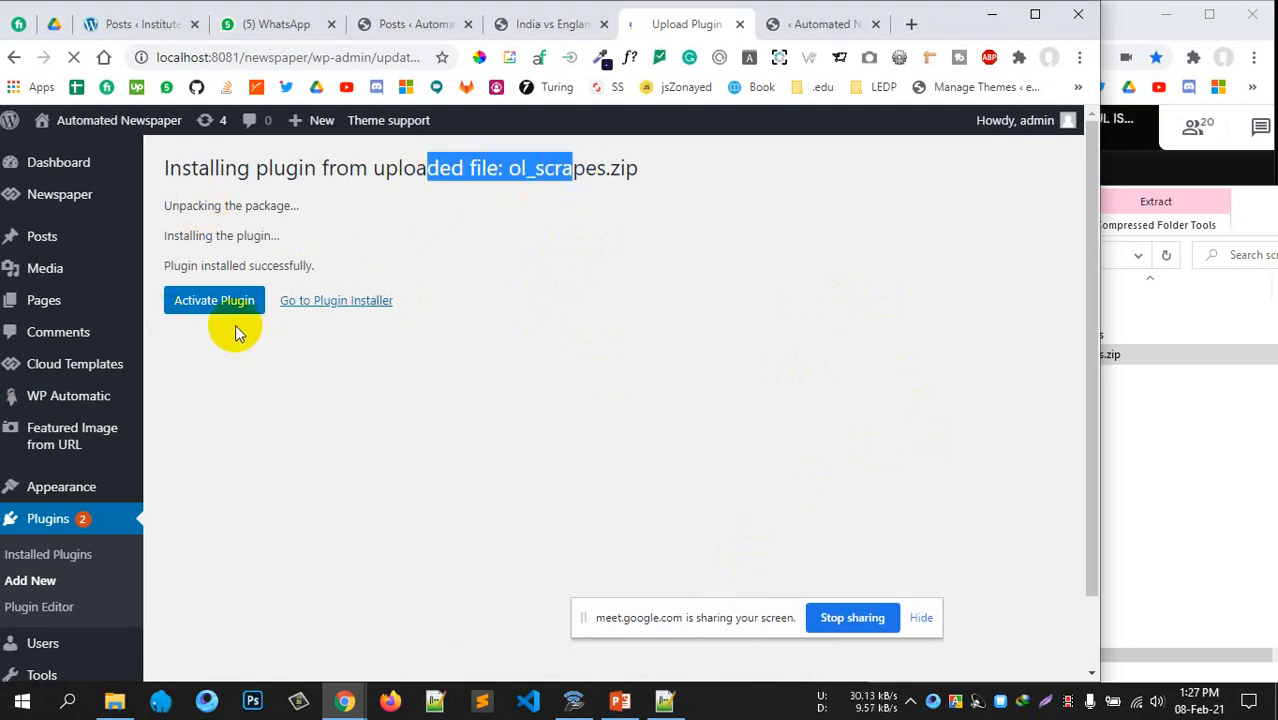
click(230, 310)
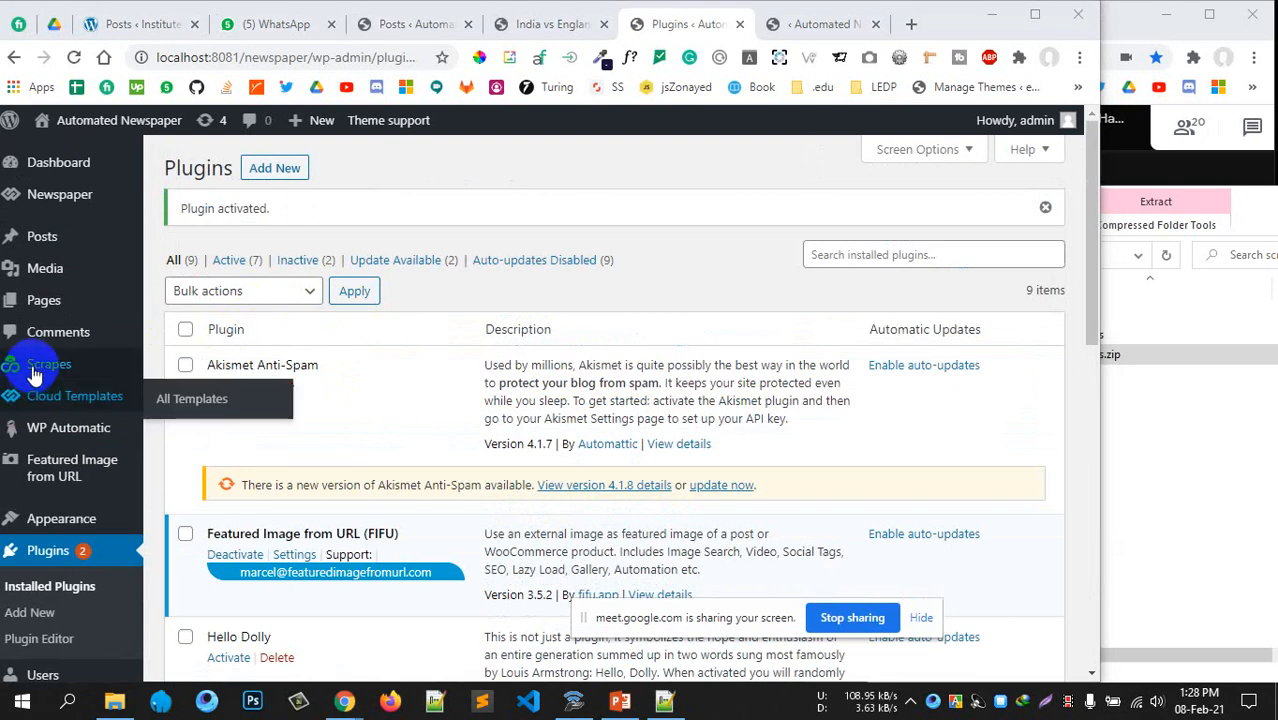
Open the empty Scrapes > All Scrapes list and minimize the scrapes210n folder window
mouse_move(18, 368)
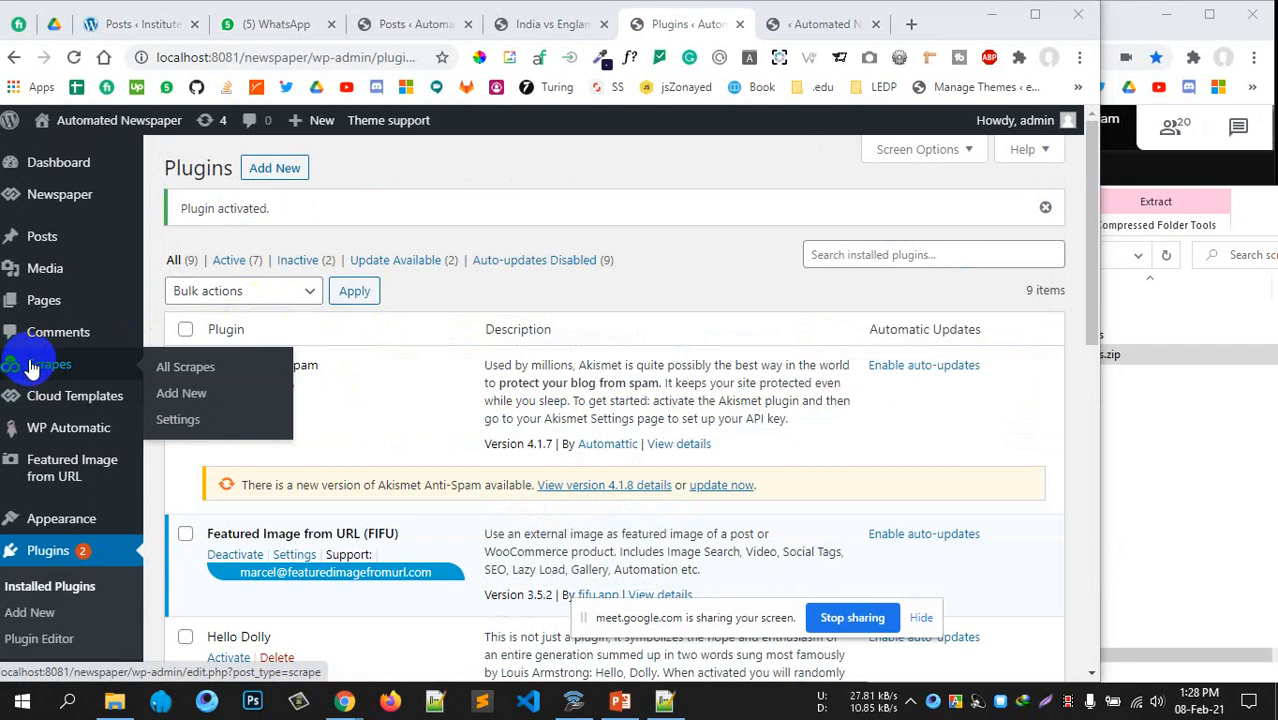
click(31, 368)
scroll(565, 378, down, 1)
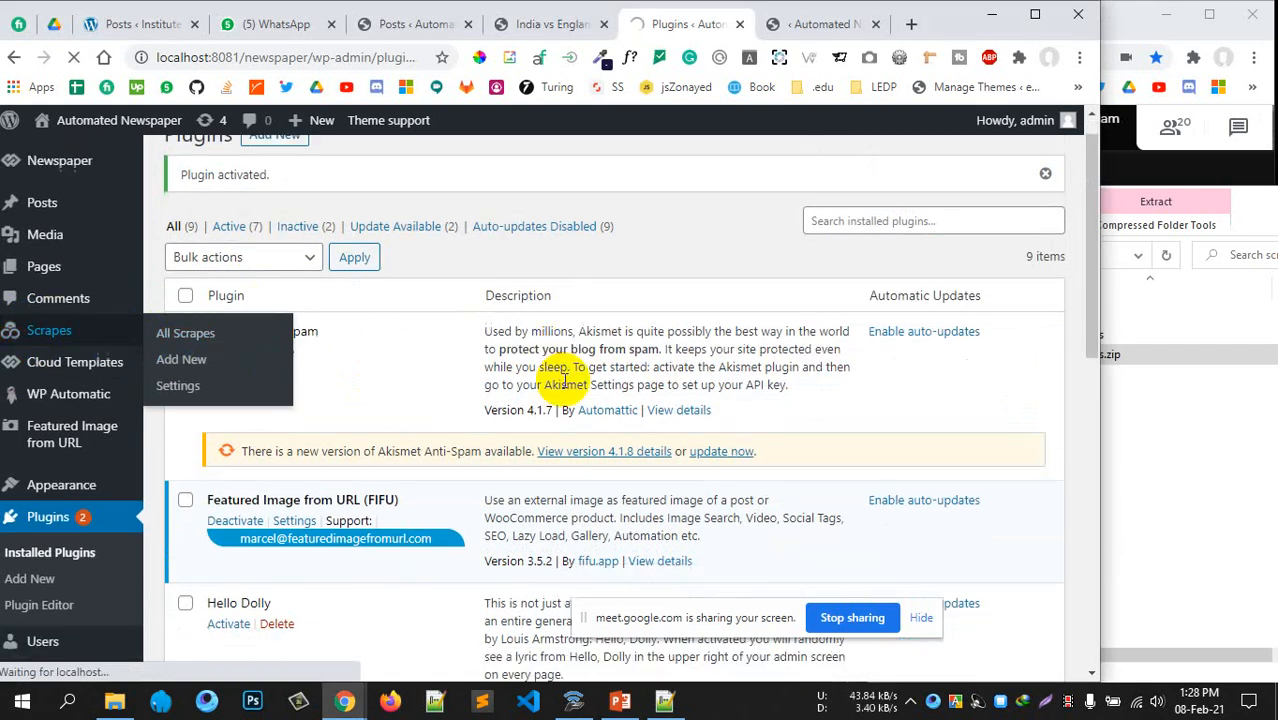
scroll(565, 378, down, 3)
scroll(568, 378, up, 4)
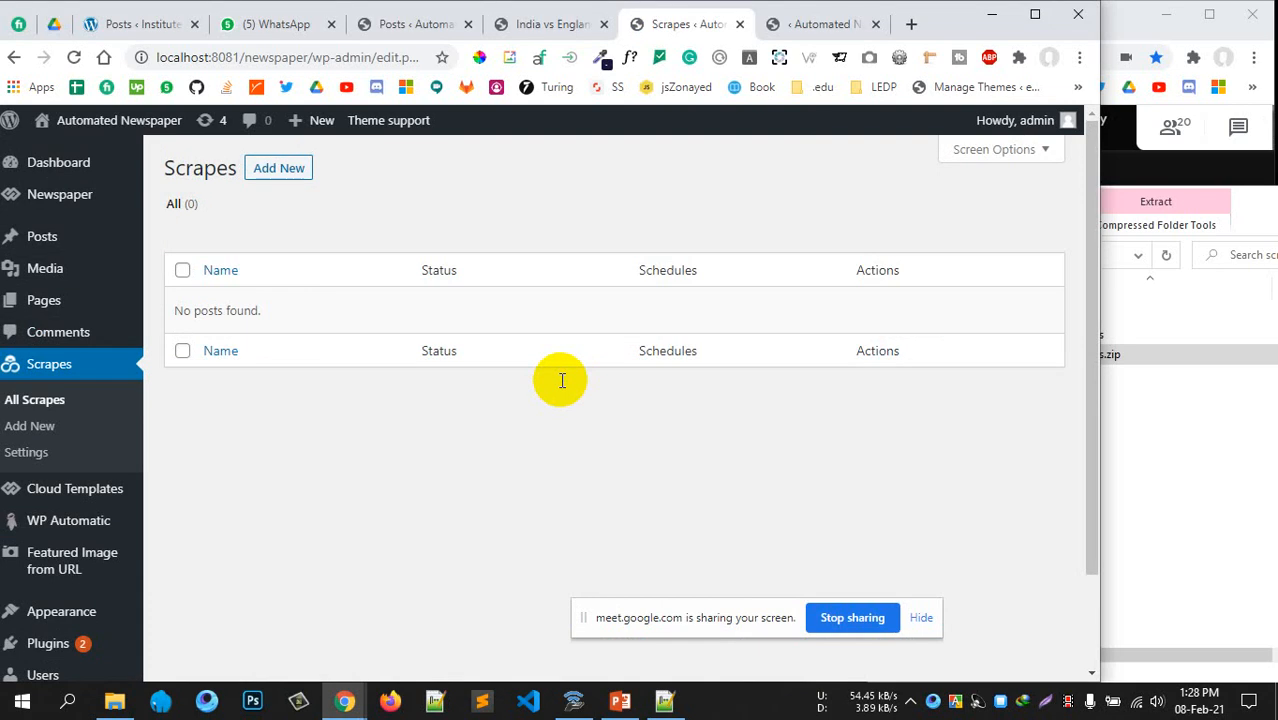
drag(1186, 205, 1053, 207)
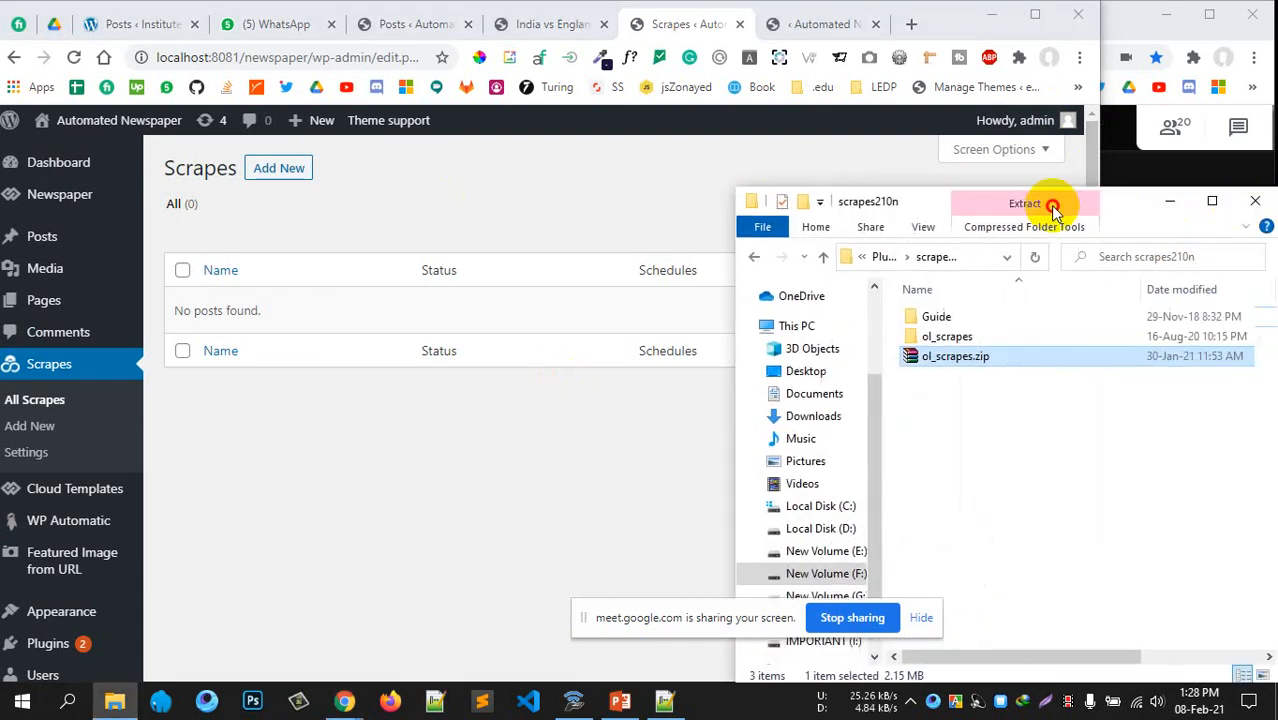
click(1073, 194)
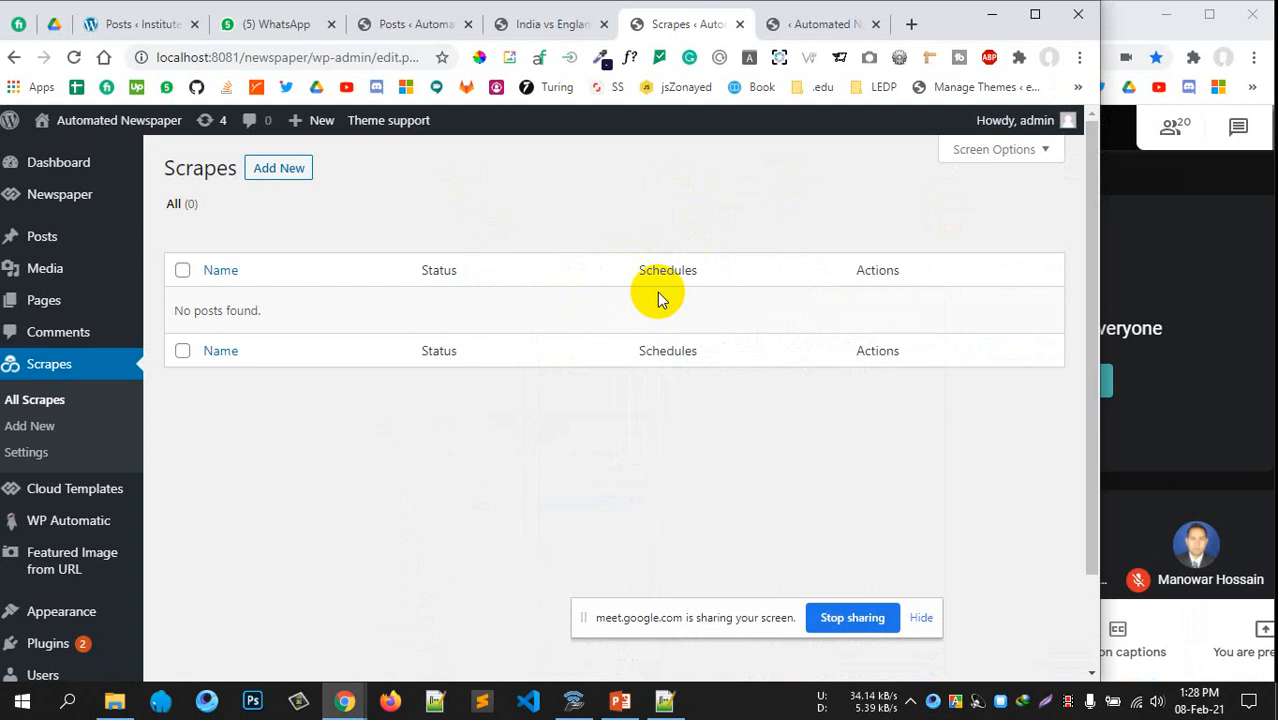
Search Google for thedailycampus and open The Daily Campus site in a background tab
click(912, 26)
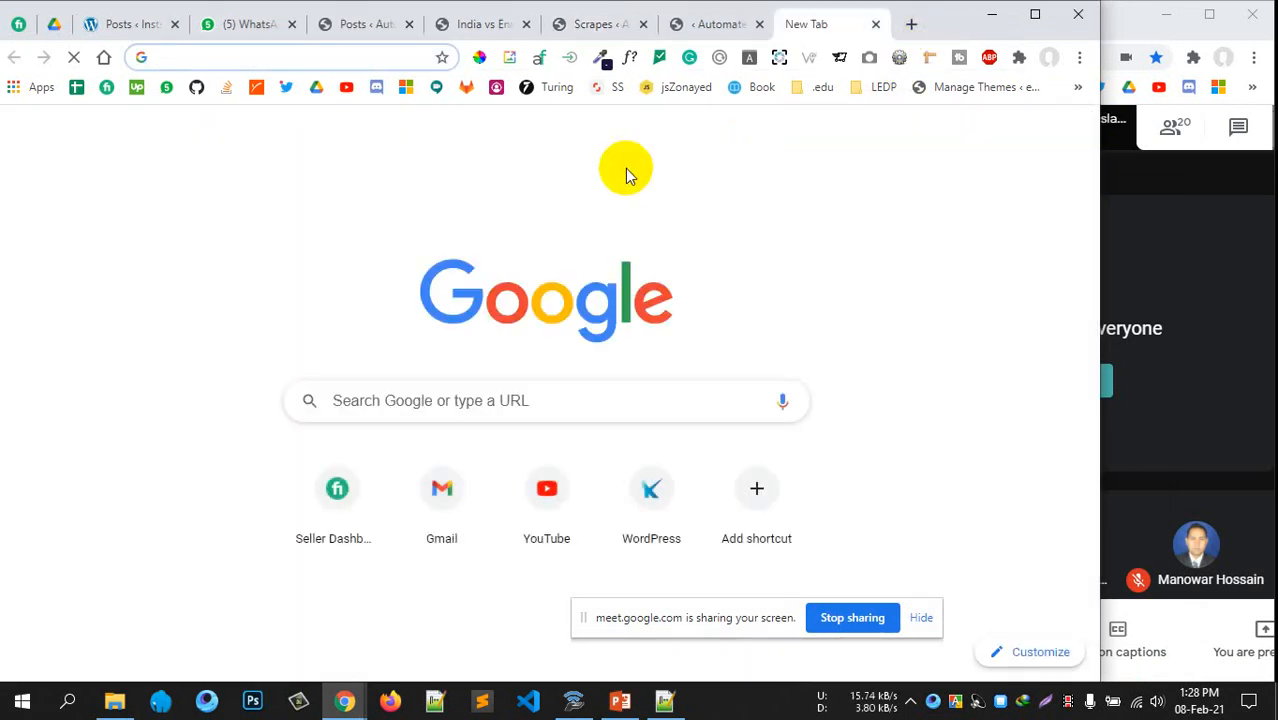
text(thedya)
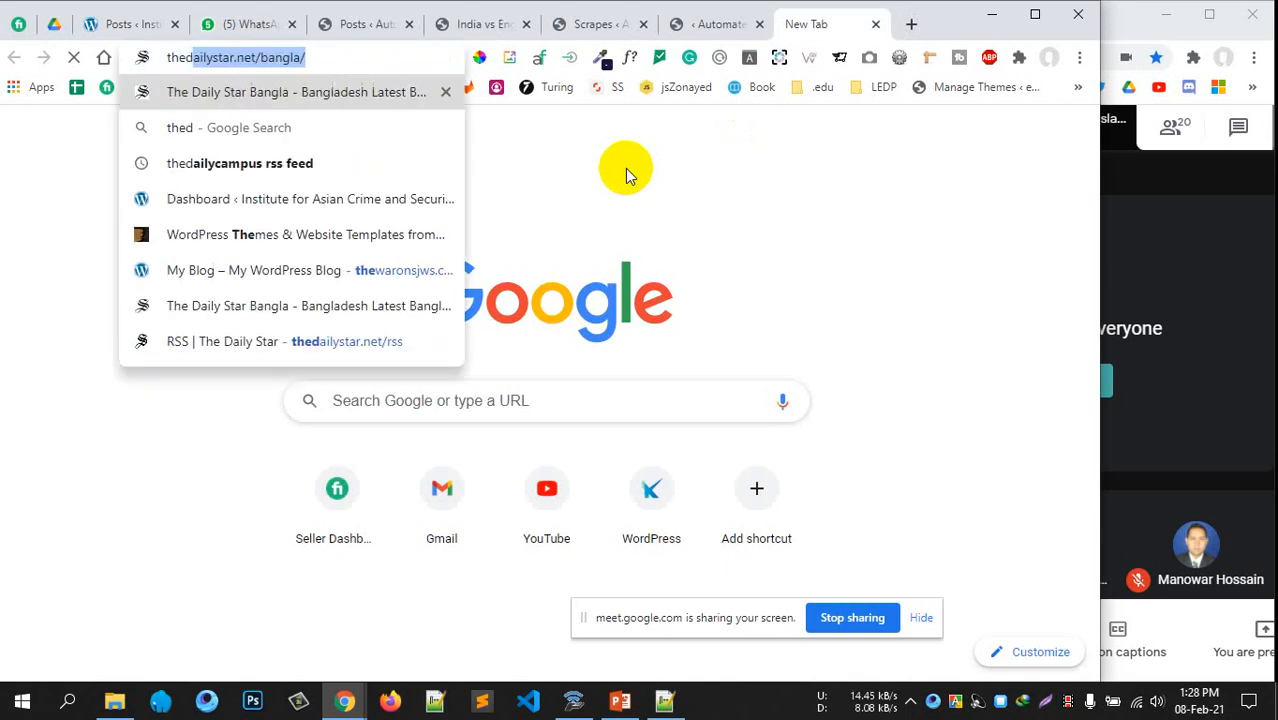
key(BackSpace)
key(BackSpace)
text(aily)
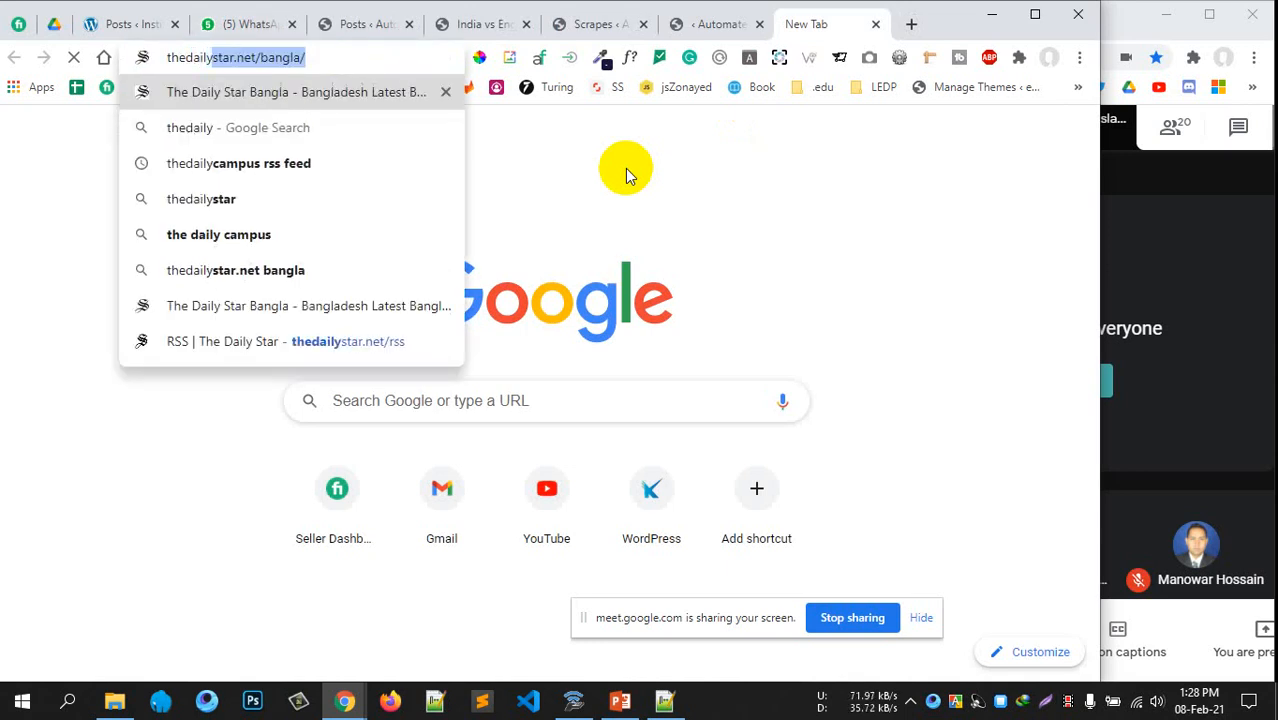
text(campus)
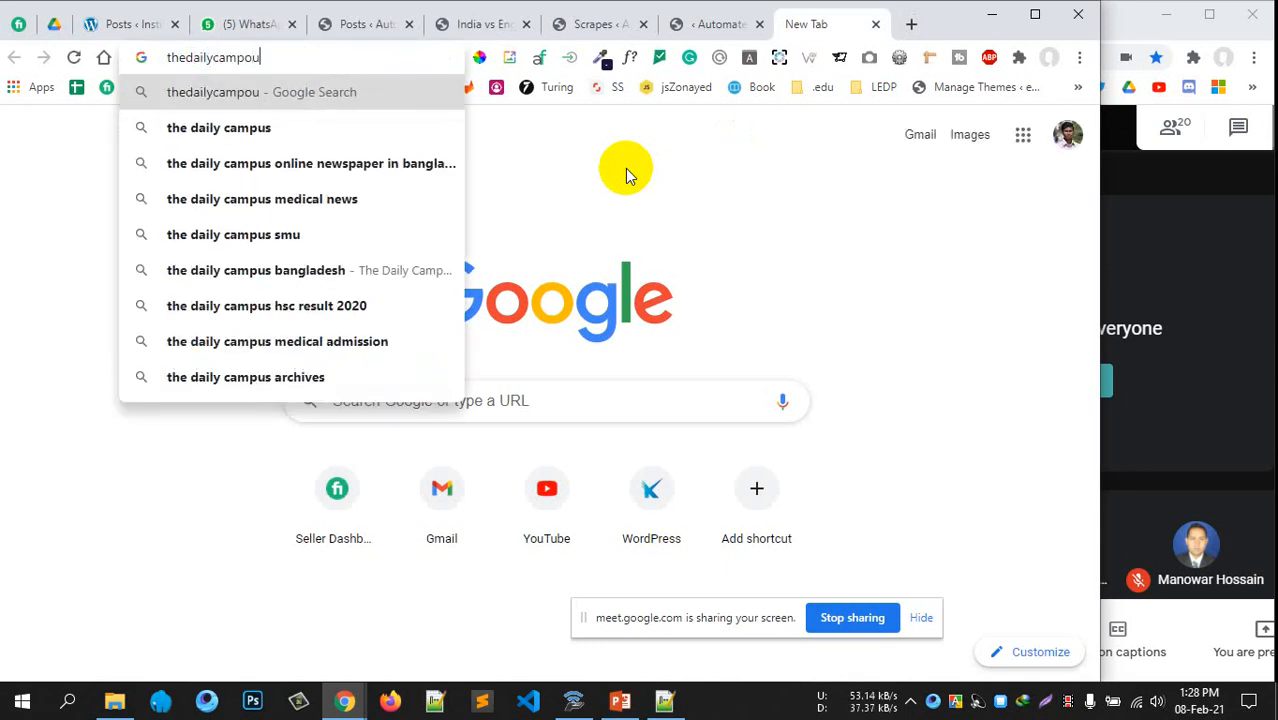
key(Return)
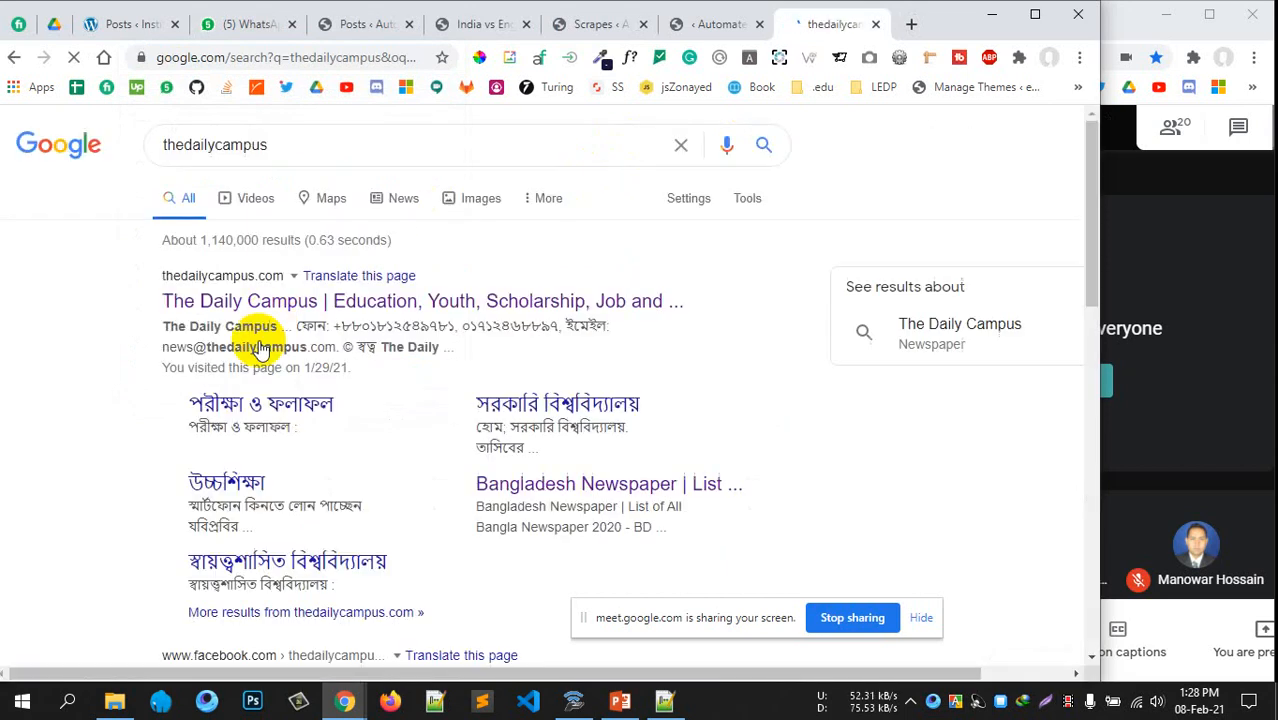
middle_click(324, 301)
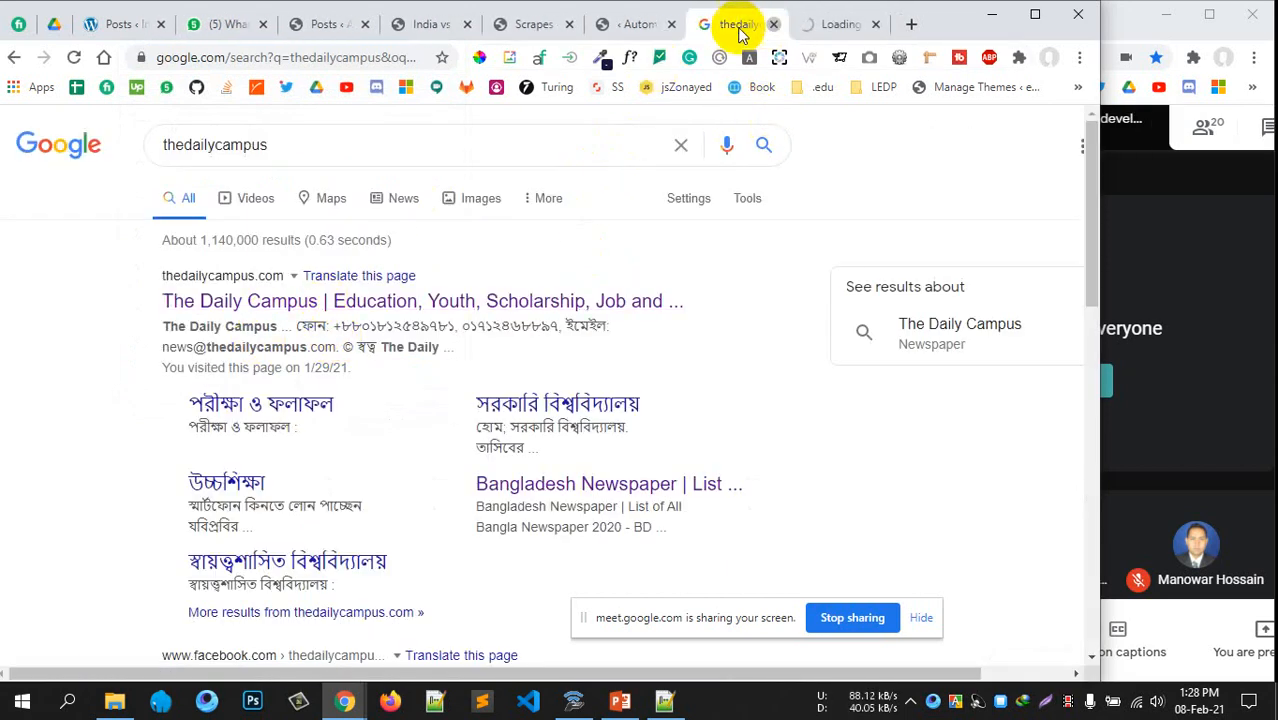
middle_click(736, 28)
Open the WordPress Posts > Categories page
click(642, 28)
click(528, 26)
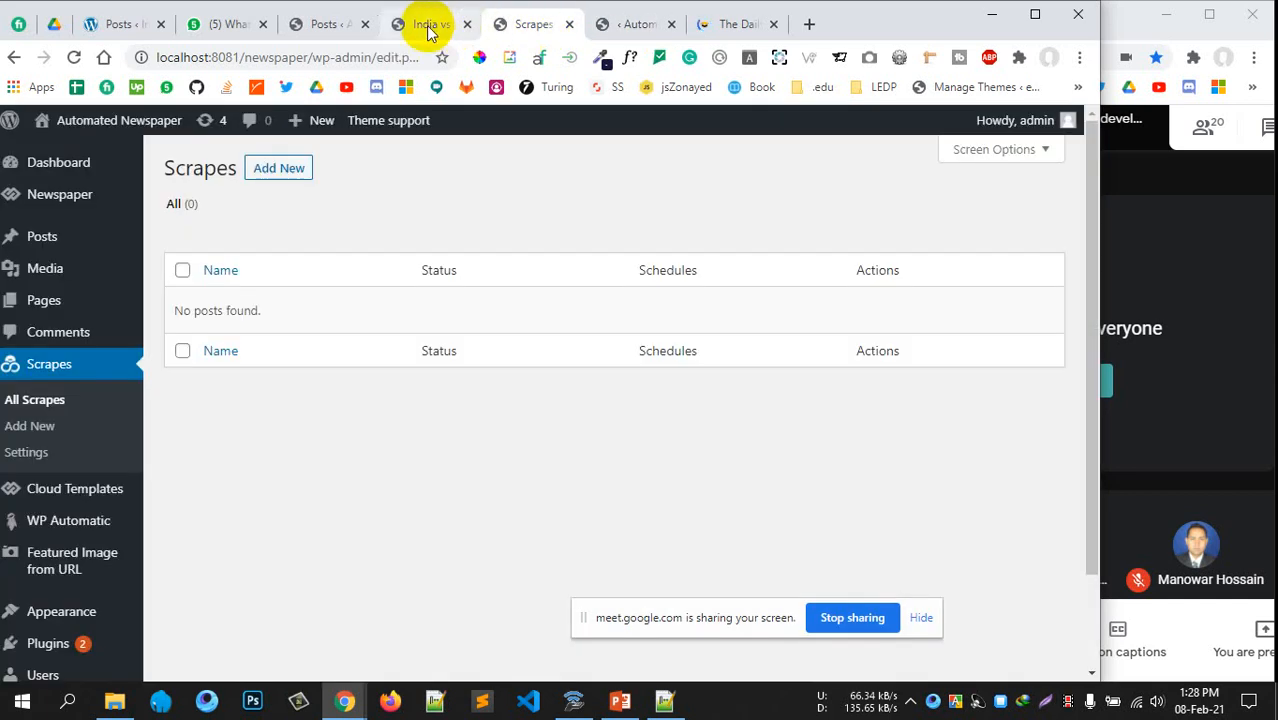
click(428, 26)
click(328, 26)
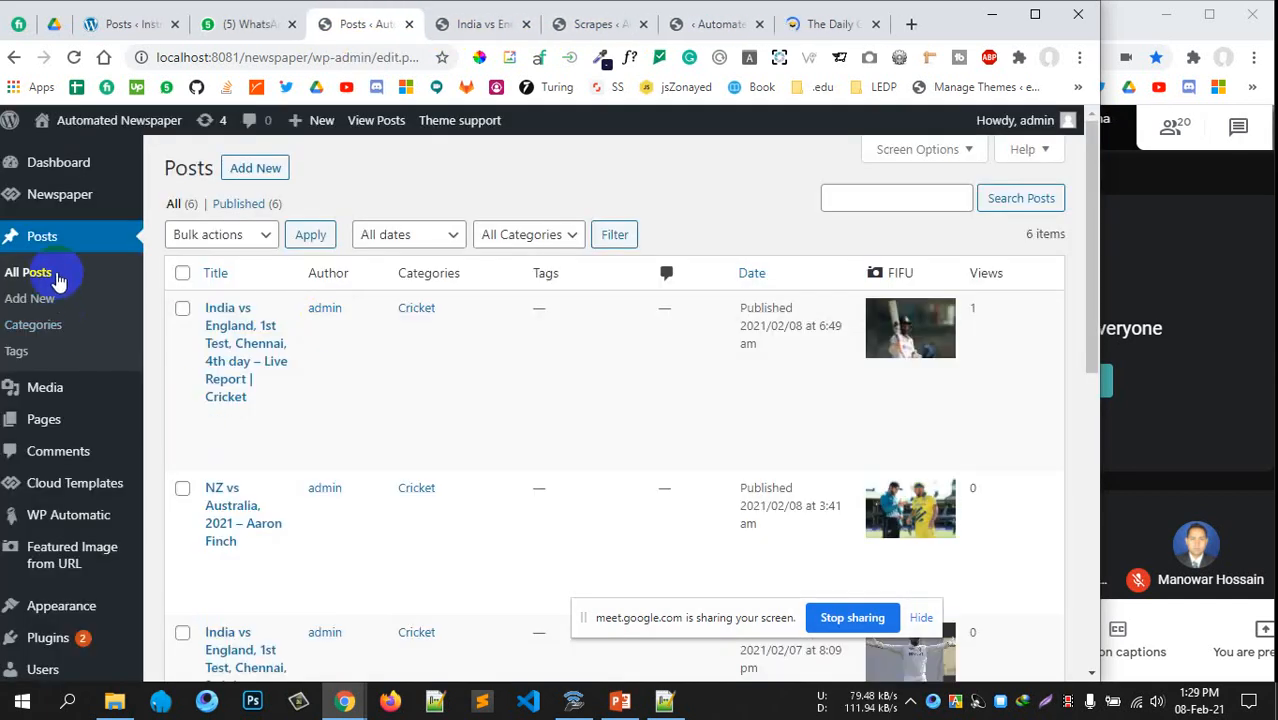
click(50, 333)
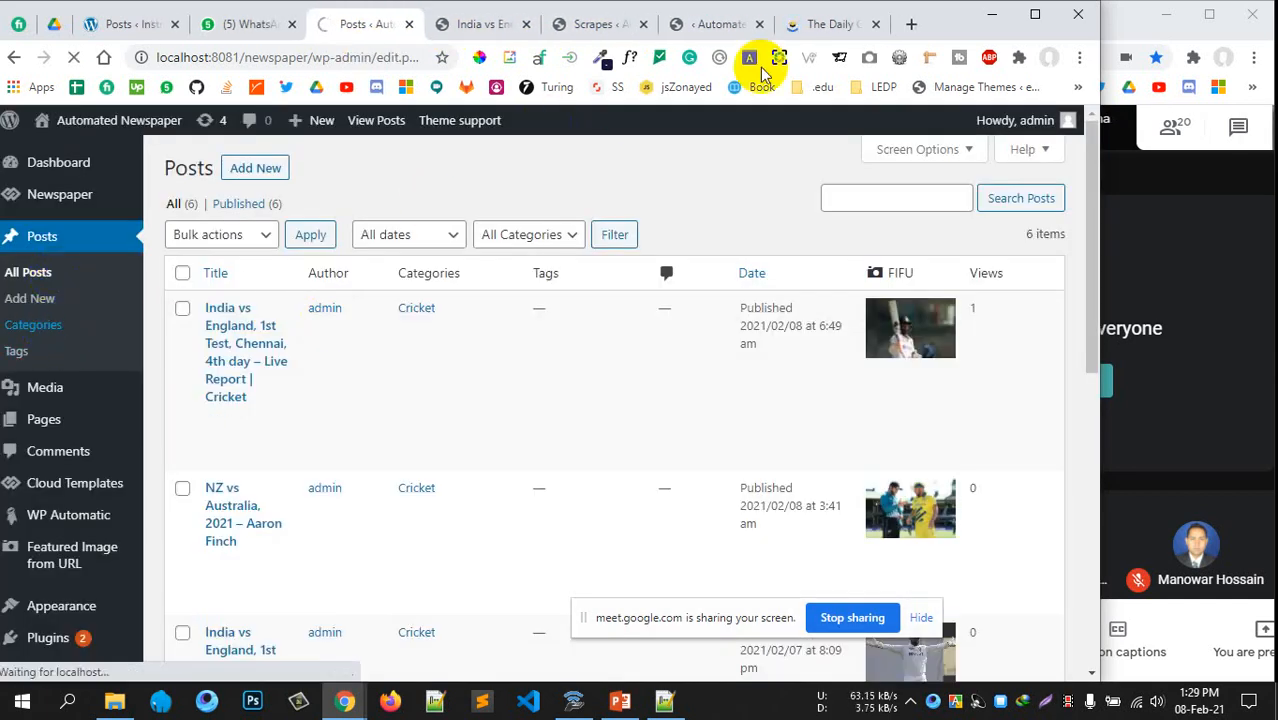
Open The Daily Campus স্কলারশিপ section and browse its scholarship articles
click(822, 24)
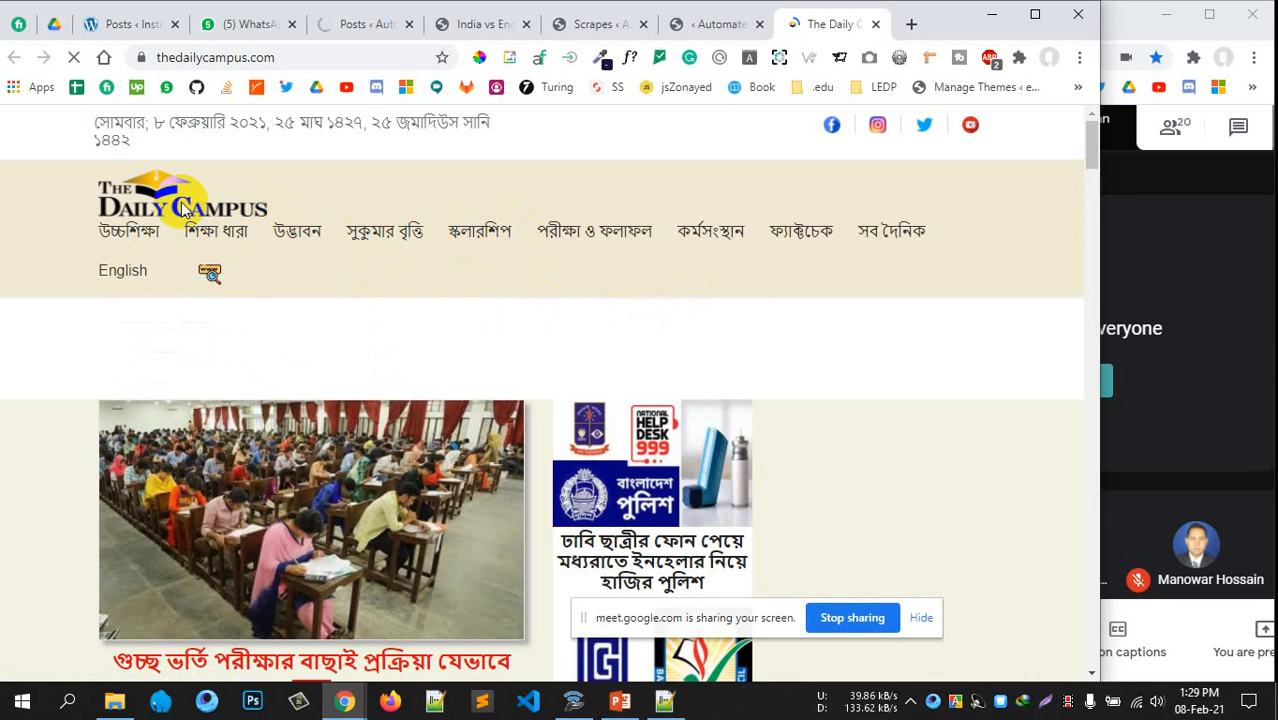
mouse_move(124, 234)
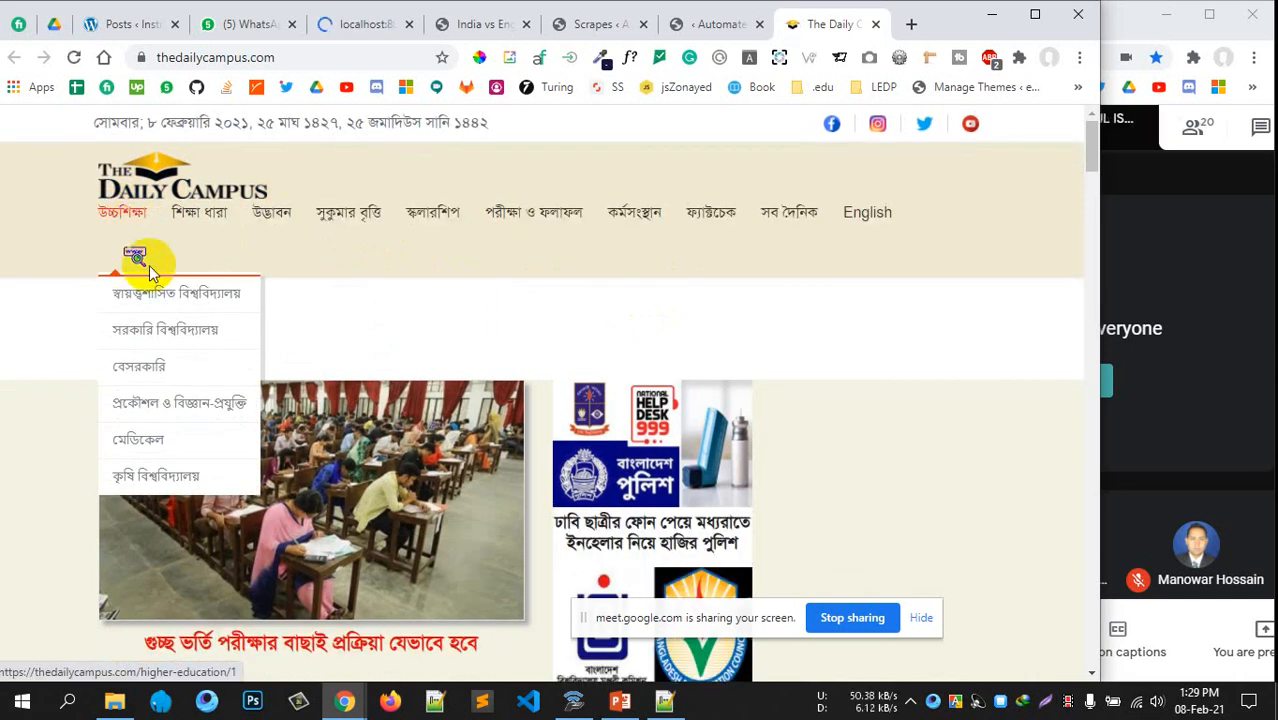
mouse_move(213, 214)
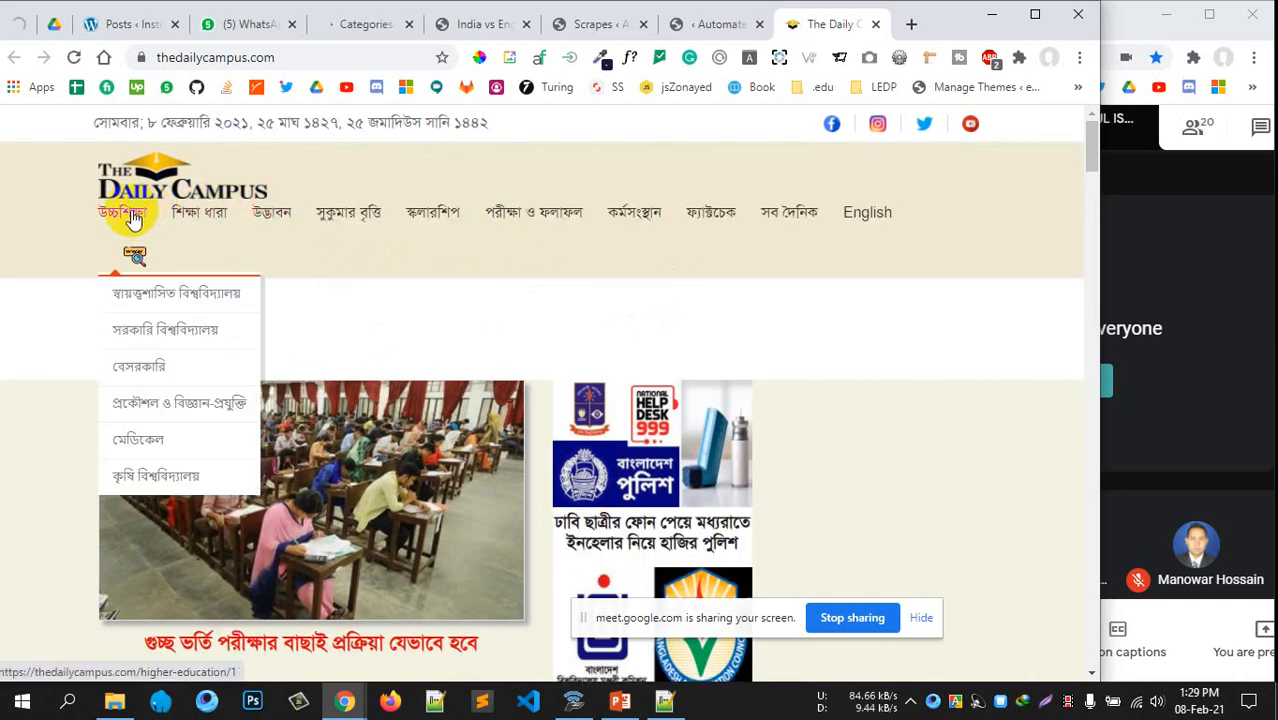
click(430, 222)
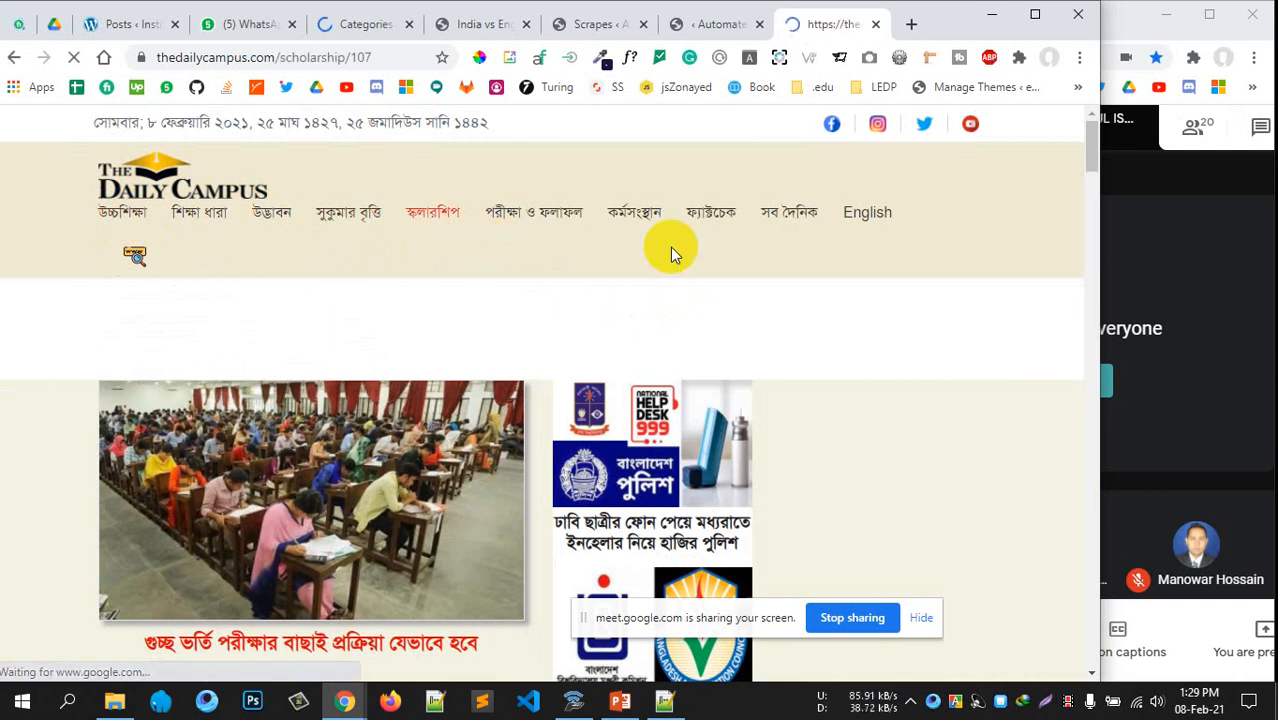
scroll(485, 297, down, 10)
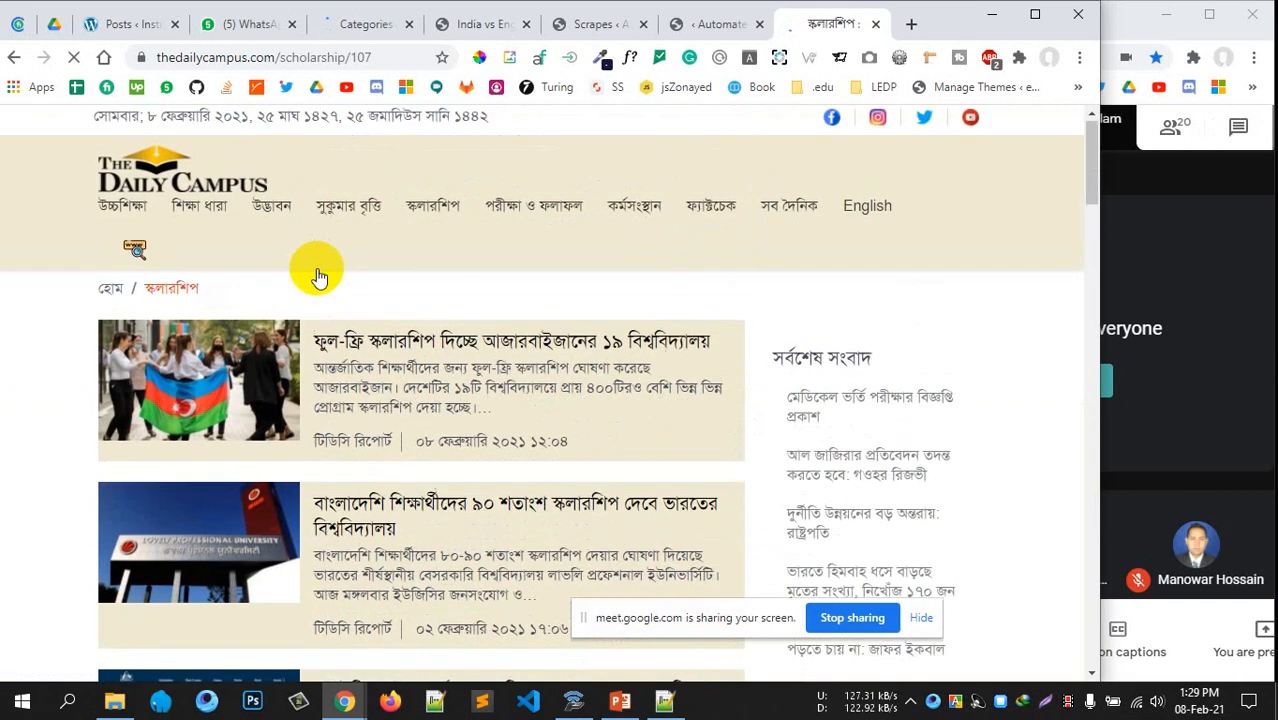
scroll(314, 265, down, 15)
scroll(330, 255, down, 10)
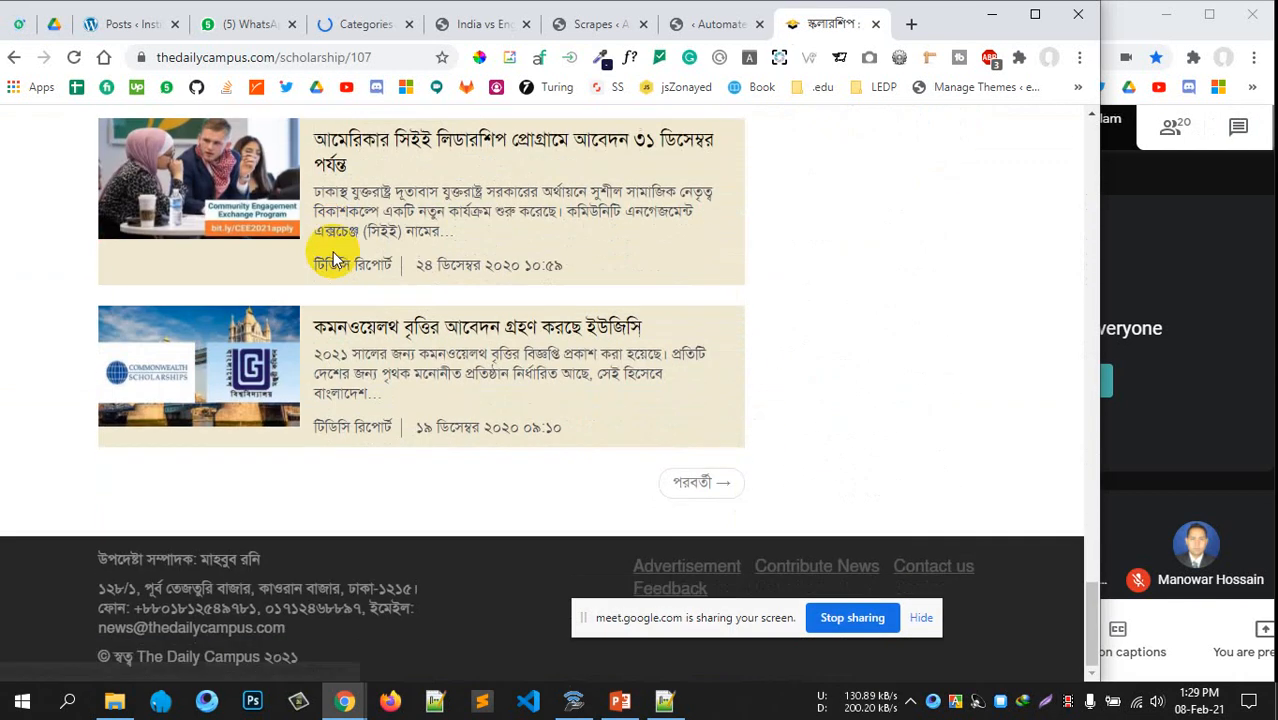
scroll(333, 245, up, 10)
scroll(330, 230, up, 20)
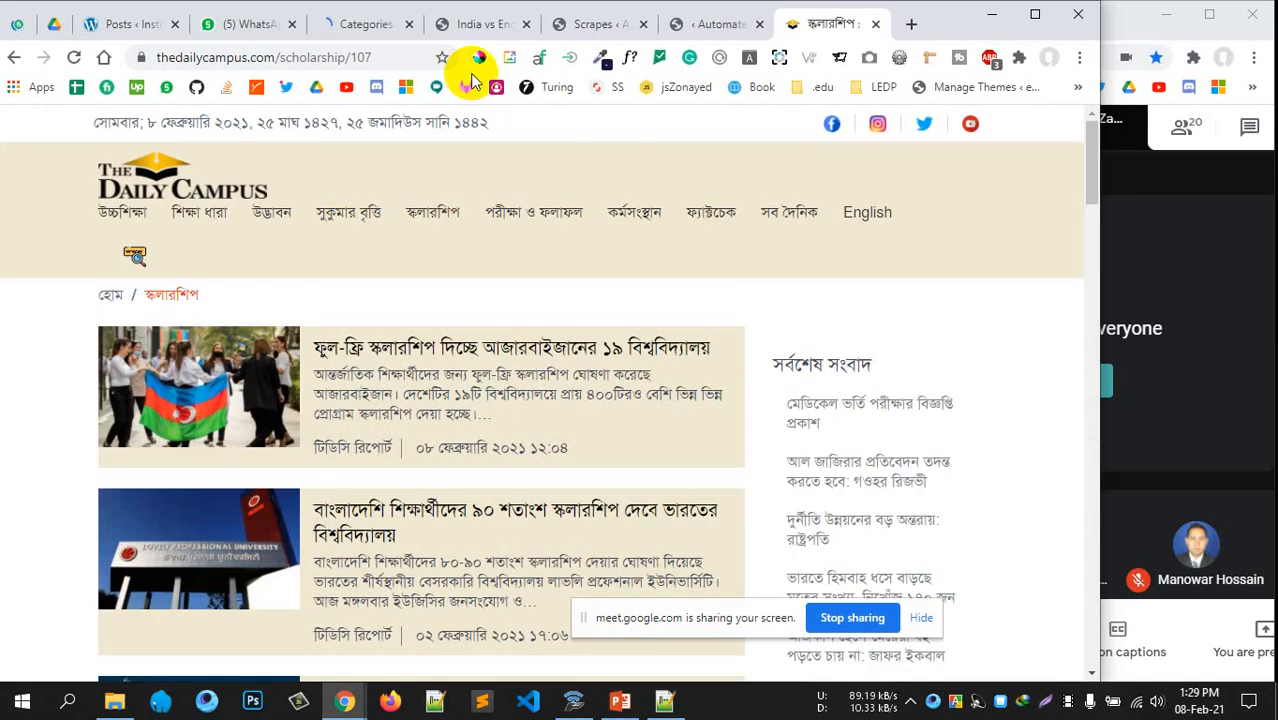
click(348, 24)
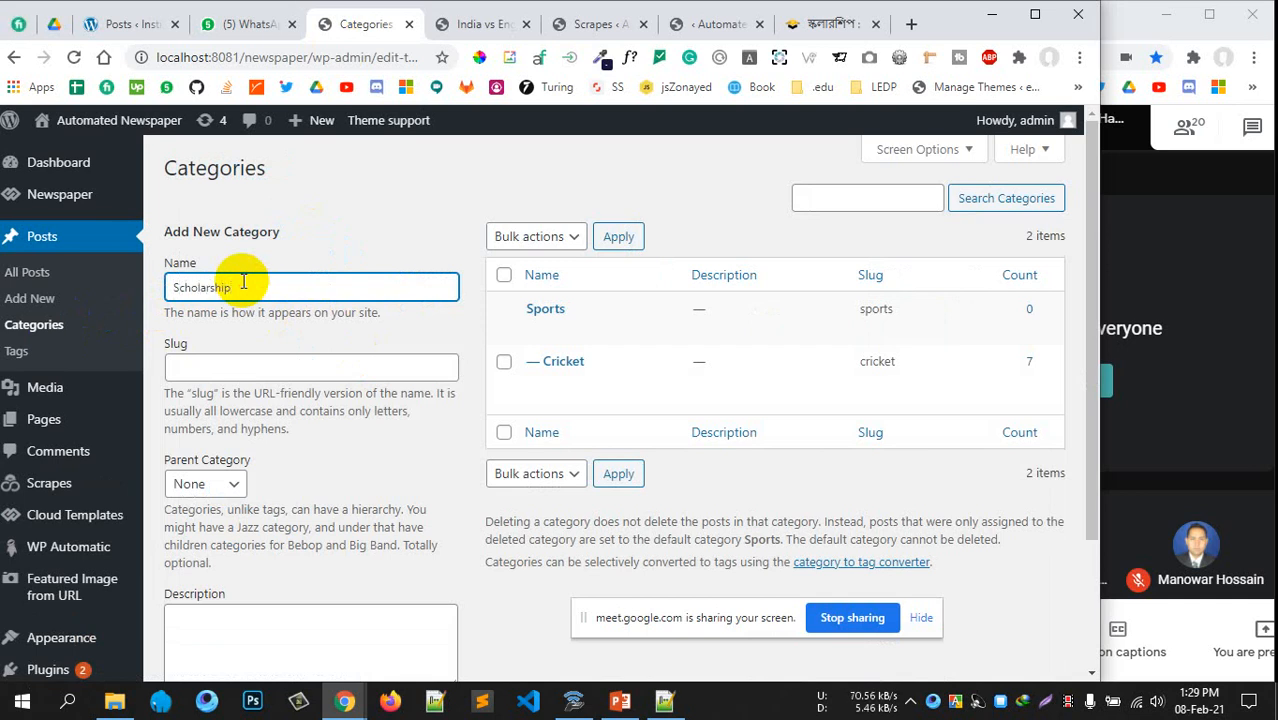
Add a category named Scholarship with slug scholarship, joining Sports and Cricket
click(197, 365)
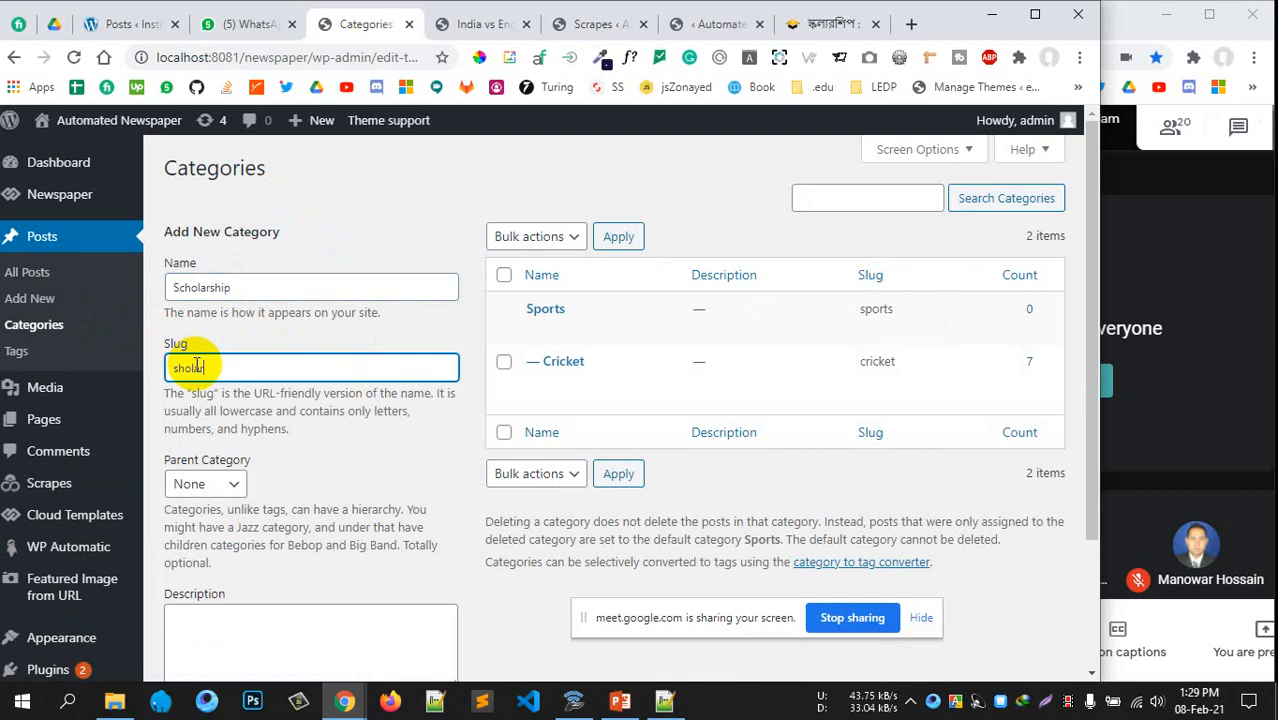
scroll(197, 365, down, 3)
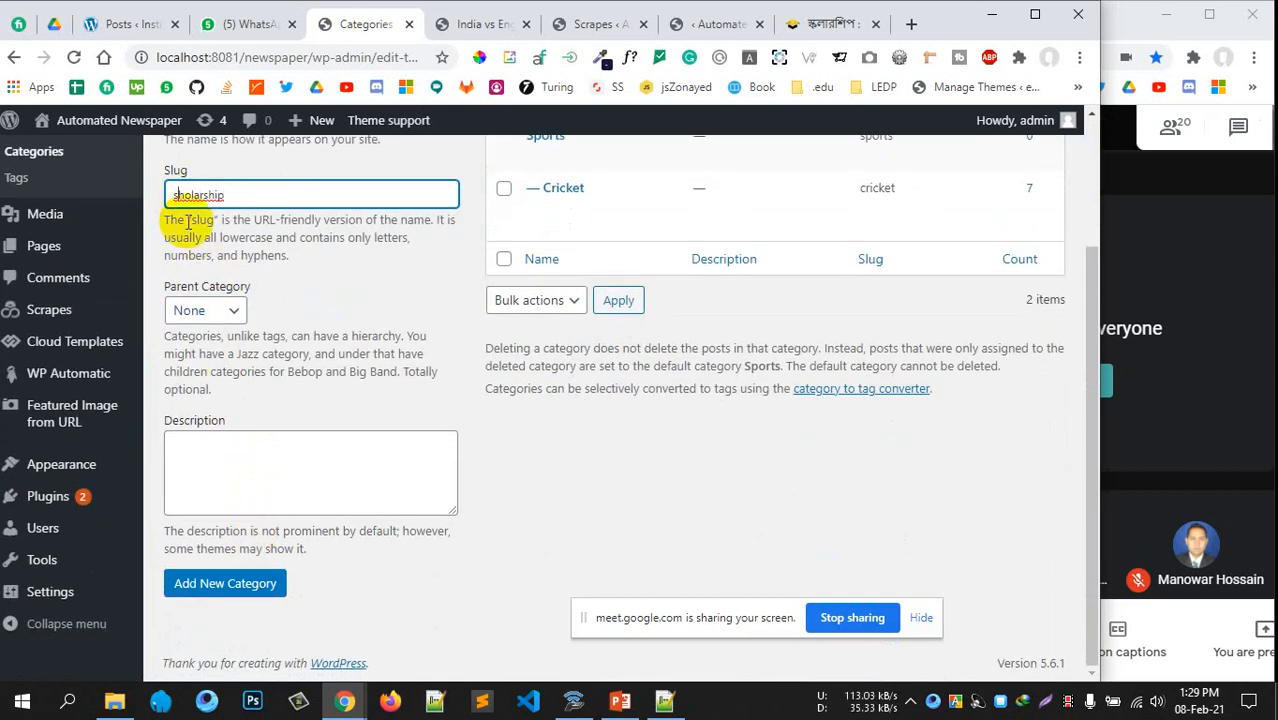
click(610, 437)
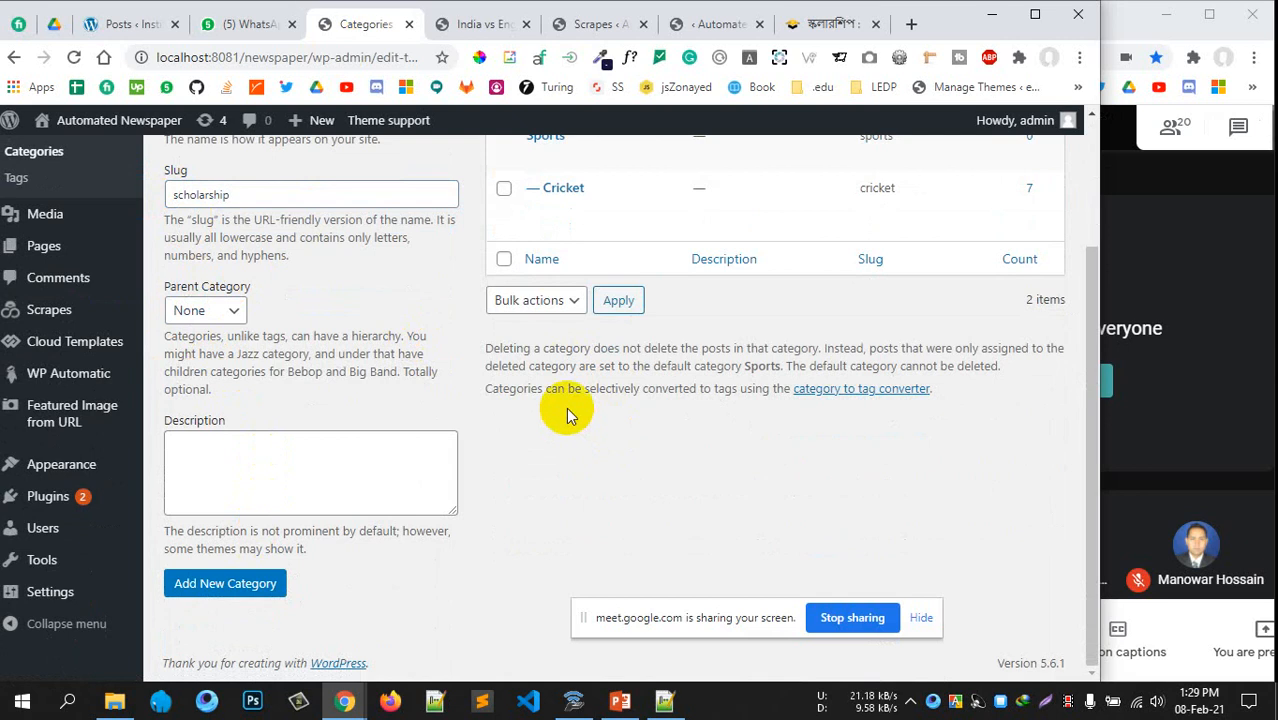
scroll(630, 193, up, 1)
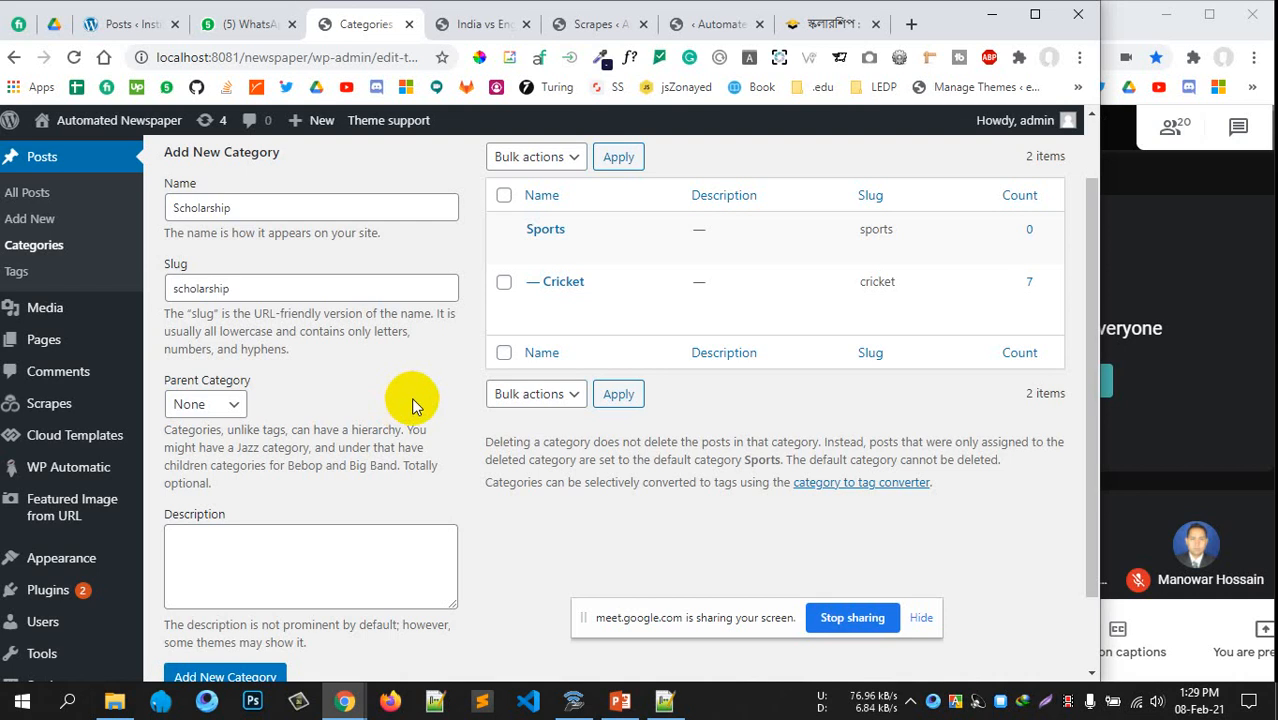
click(193, 291)
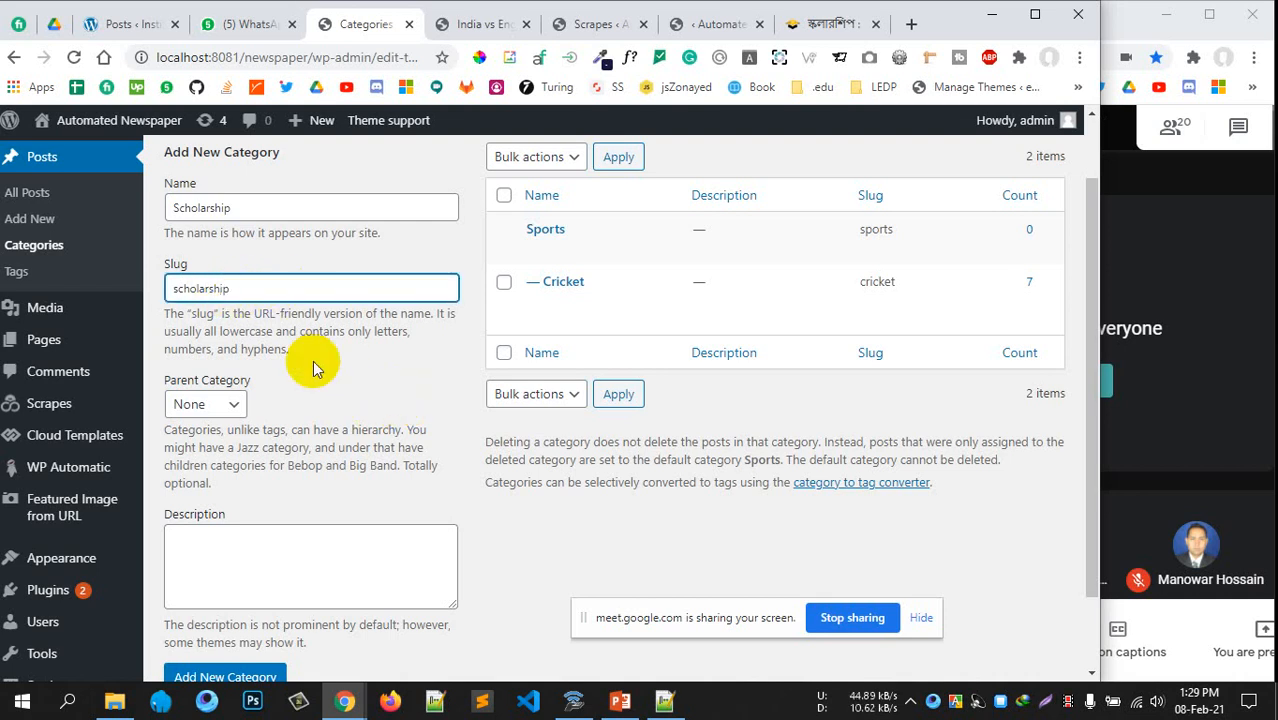
scroll(394, 402, down, 2)
click(178, 575)
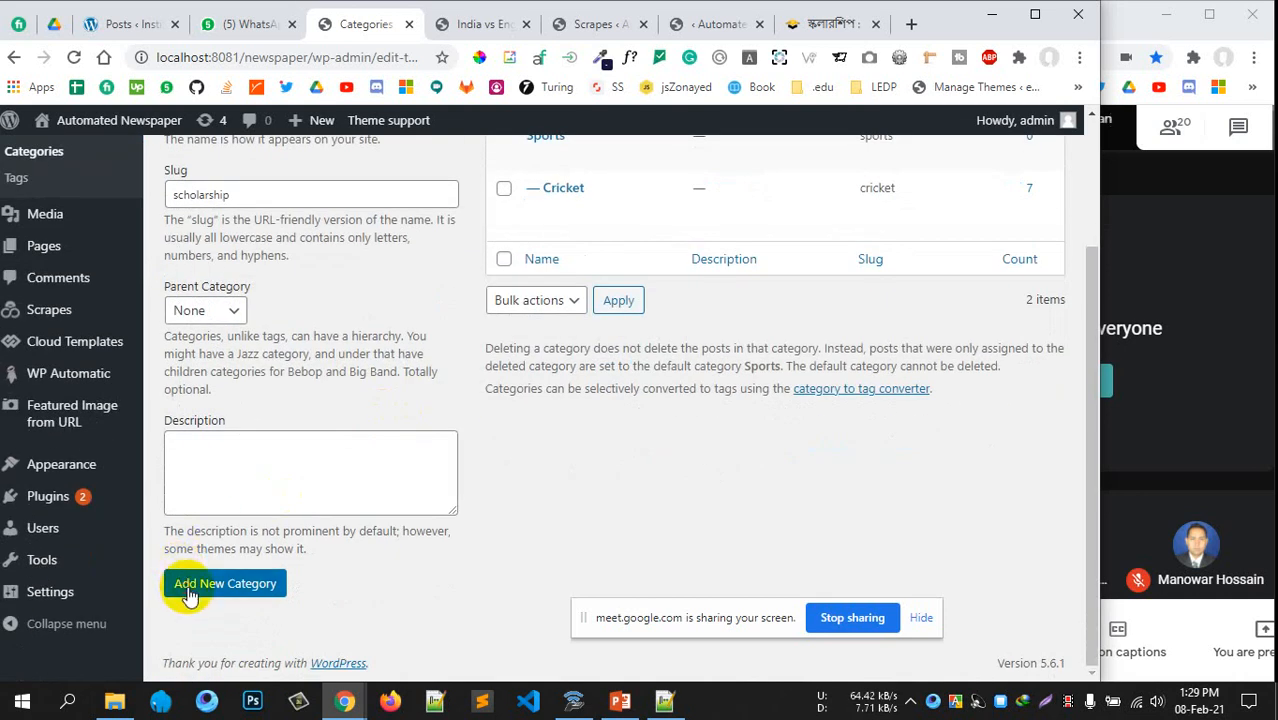
scroll(480, 450, up, 4)
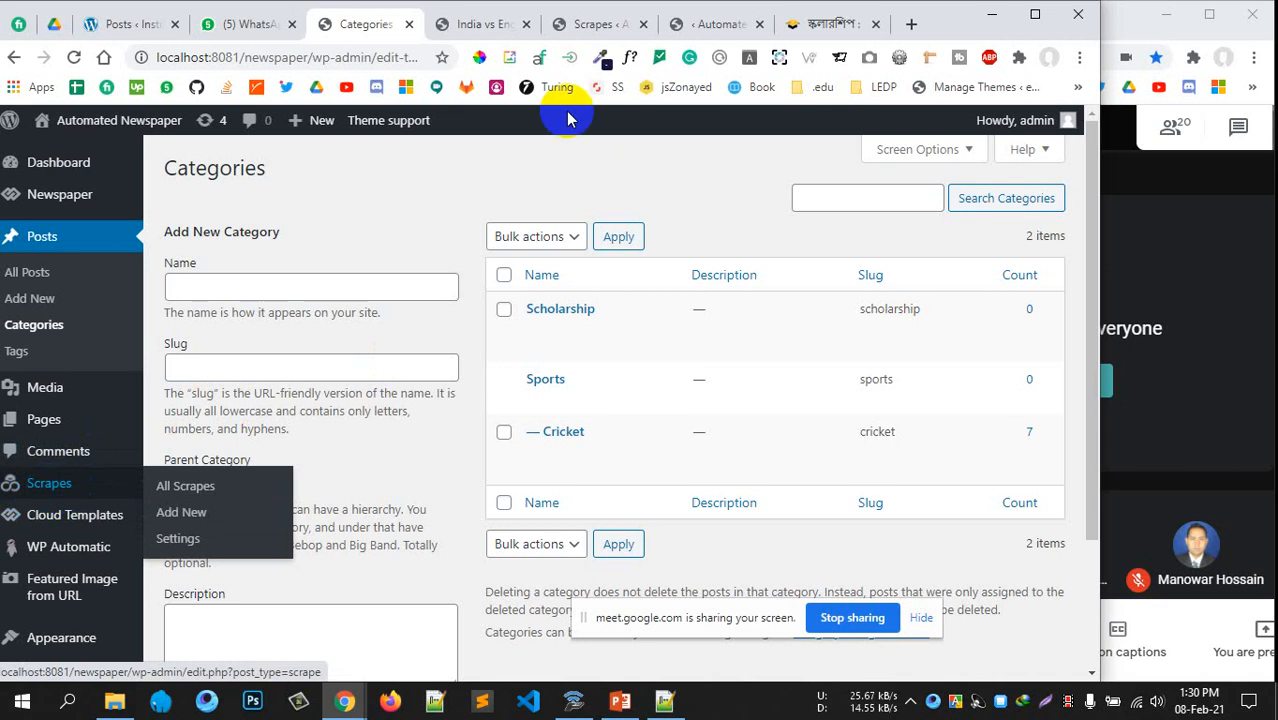
Create a new scrape named TheDailyCampus-Scholarship and set its task type to Serial
click(588, 24)
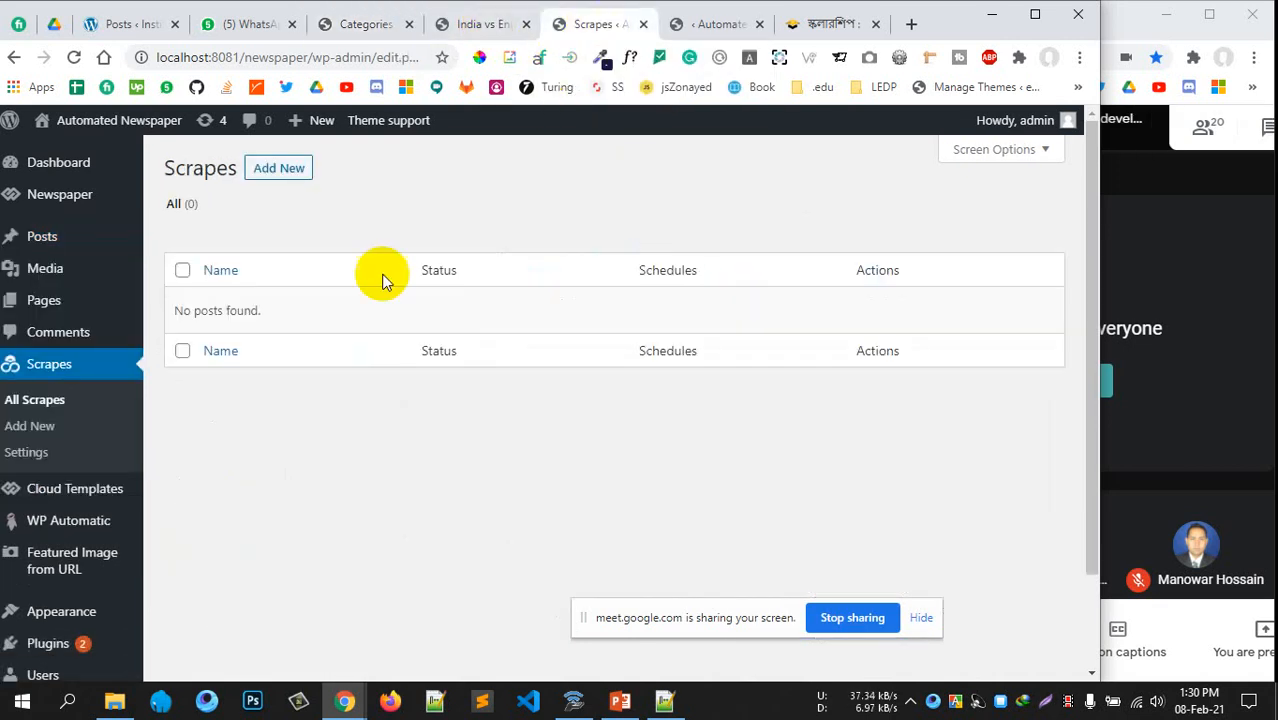
click(286, 186)
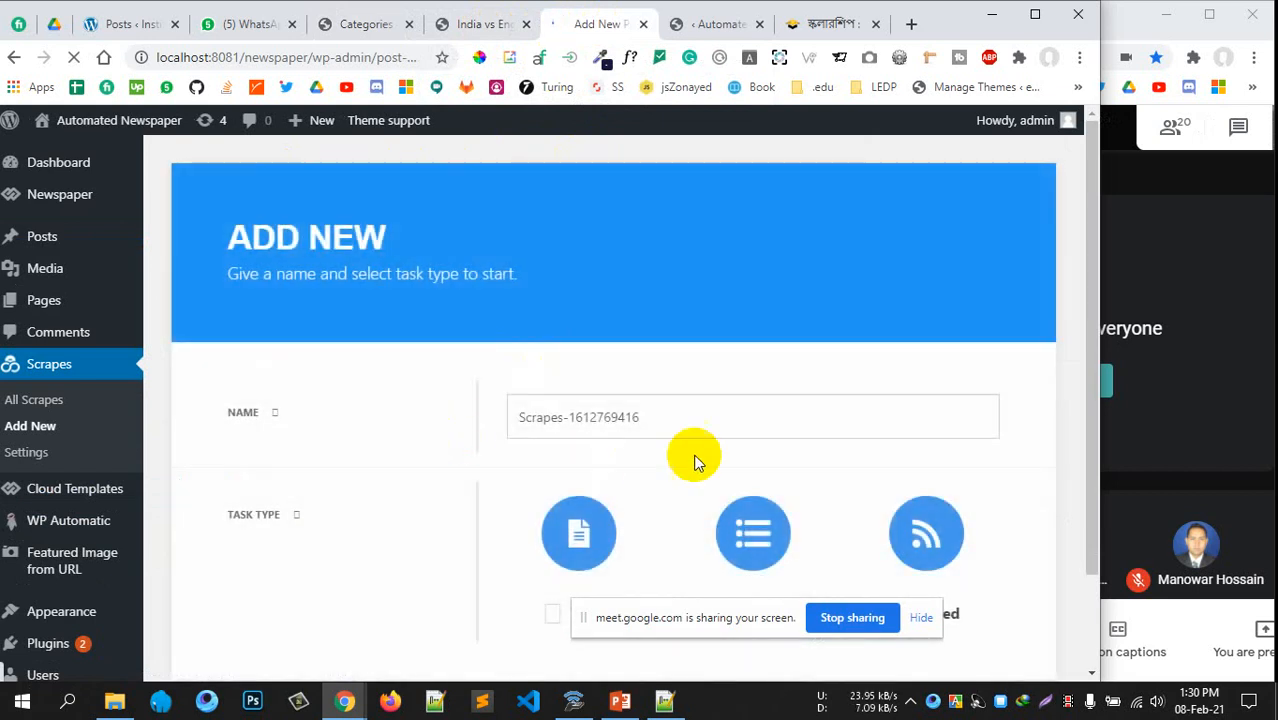
triple_click(545, 418)
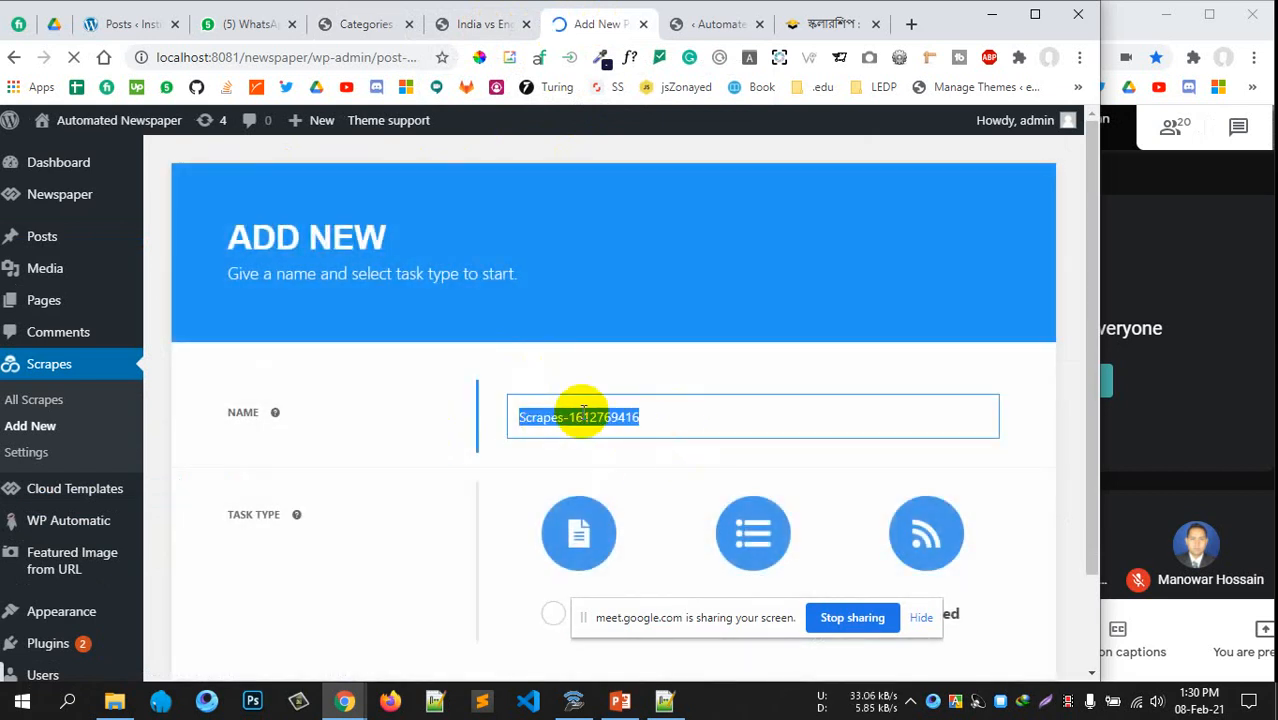
text(TheDailyCampus-S)
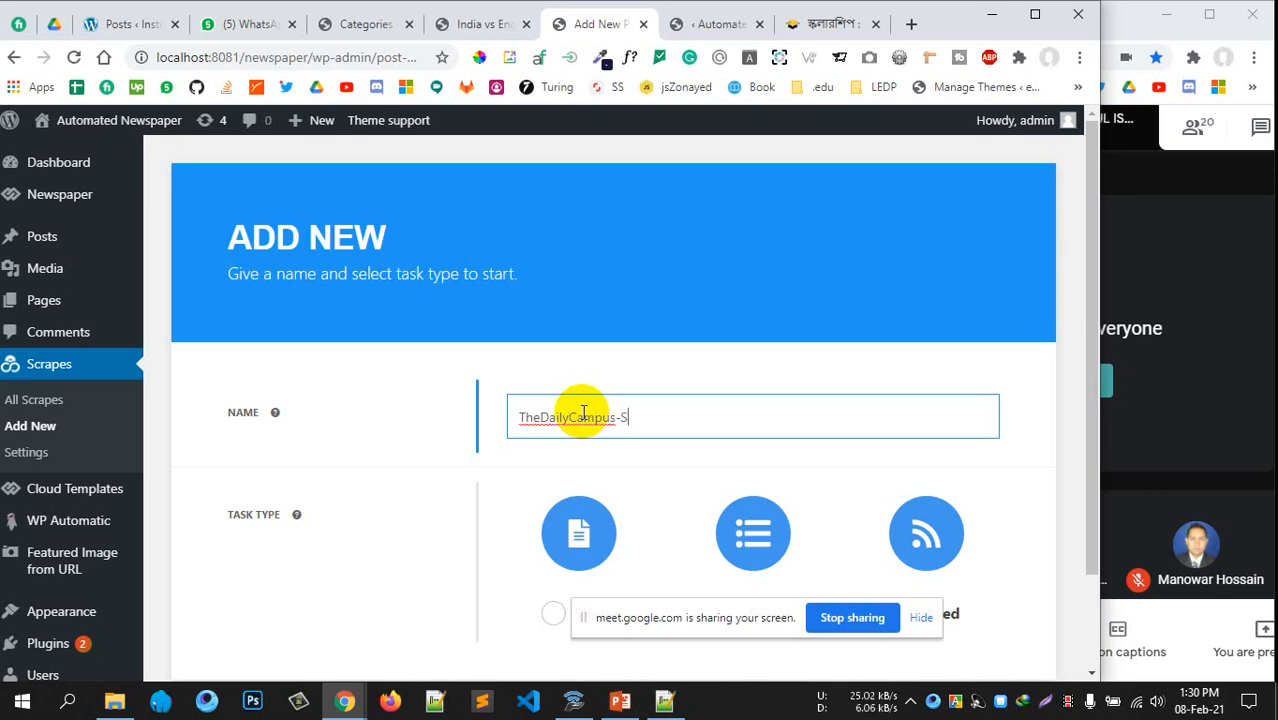
text(ars)
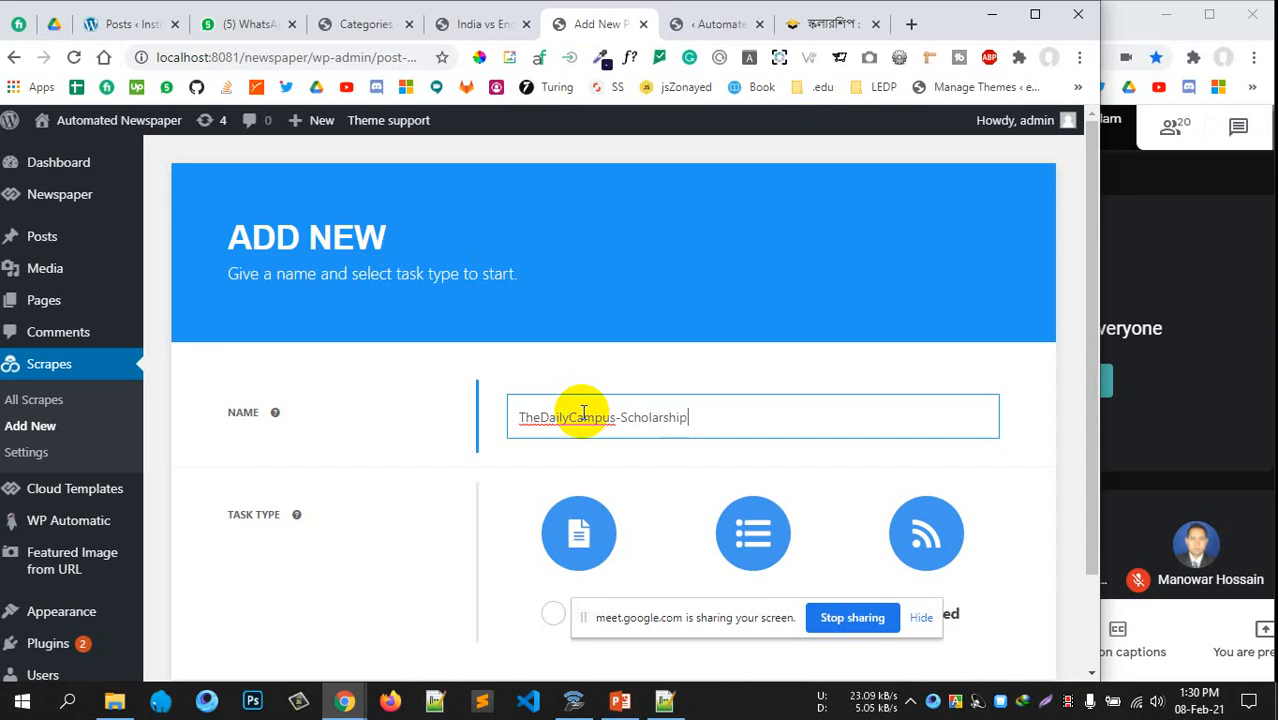
text(hip)
scroll(584, 413, down, 2)
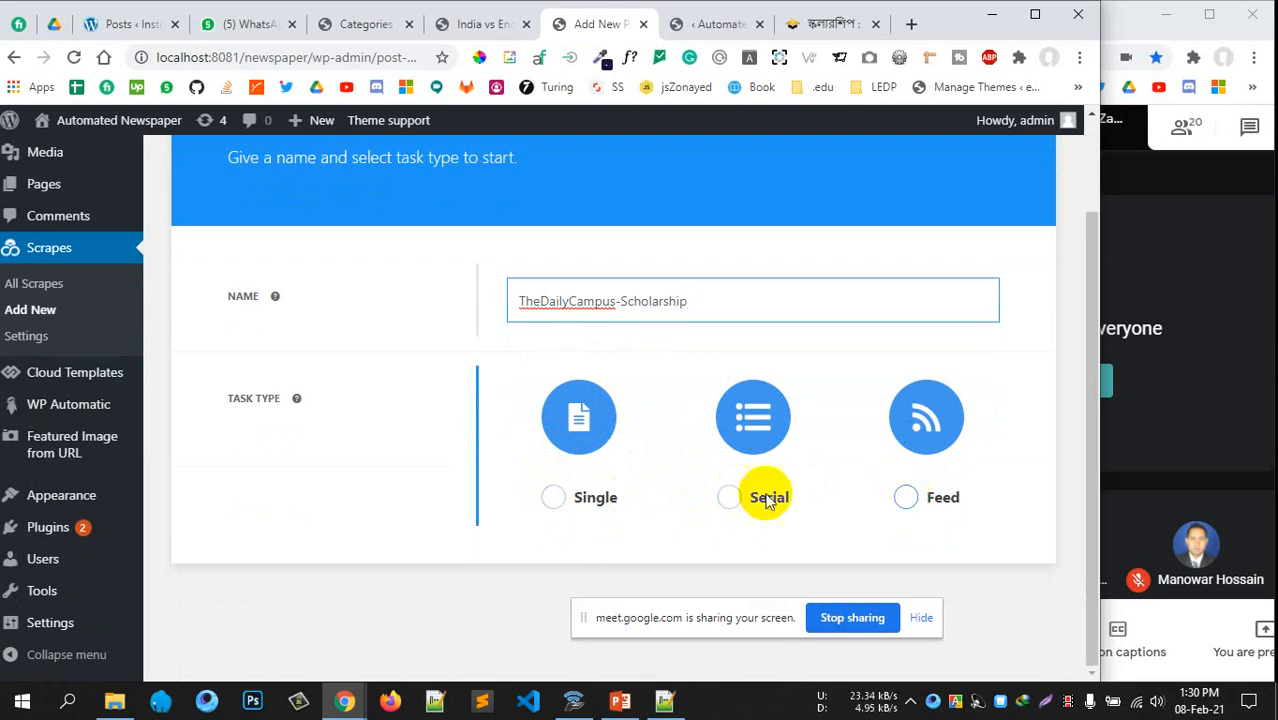
mouse_move(80, 455)
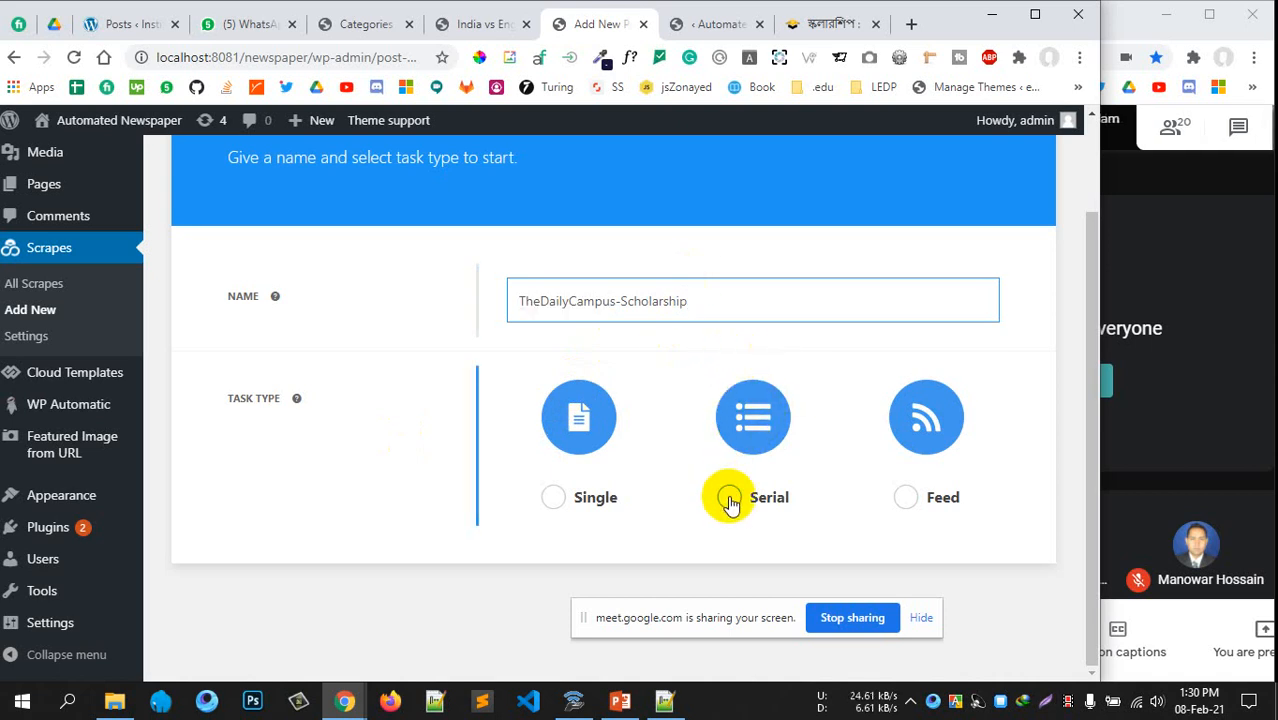
click(749, 414)
scroll(759, 334, down, 3)
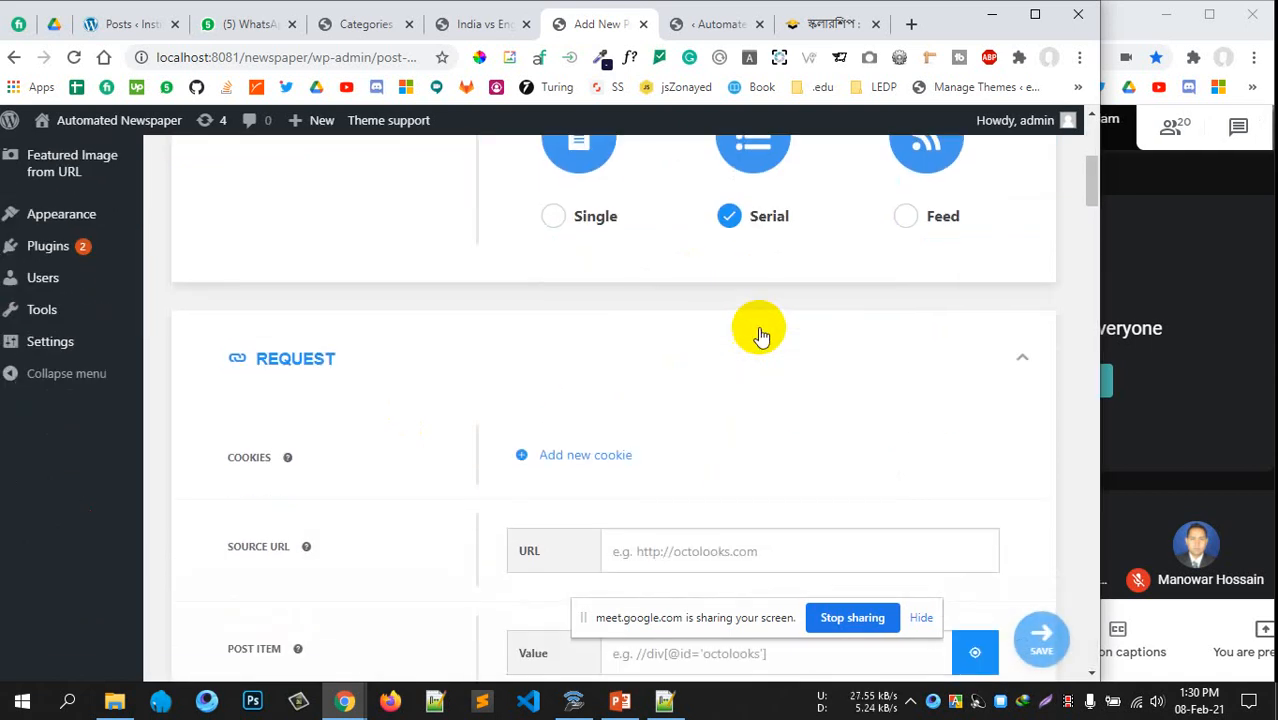
scroll(760, 335, down, 2)
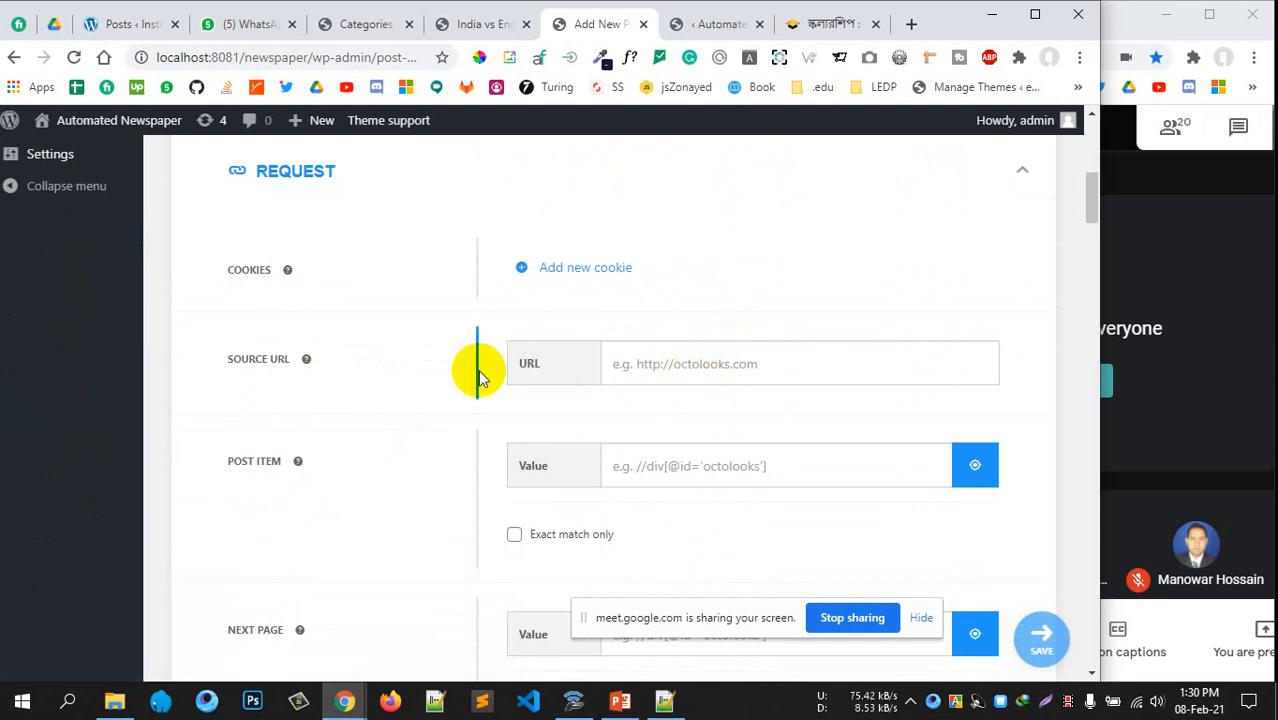
Set the scrape's Source URL to thedailycampus.com/scholarship/107, copied from the site tab
click(805, 24)
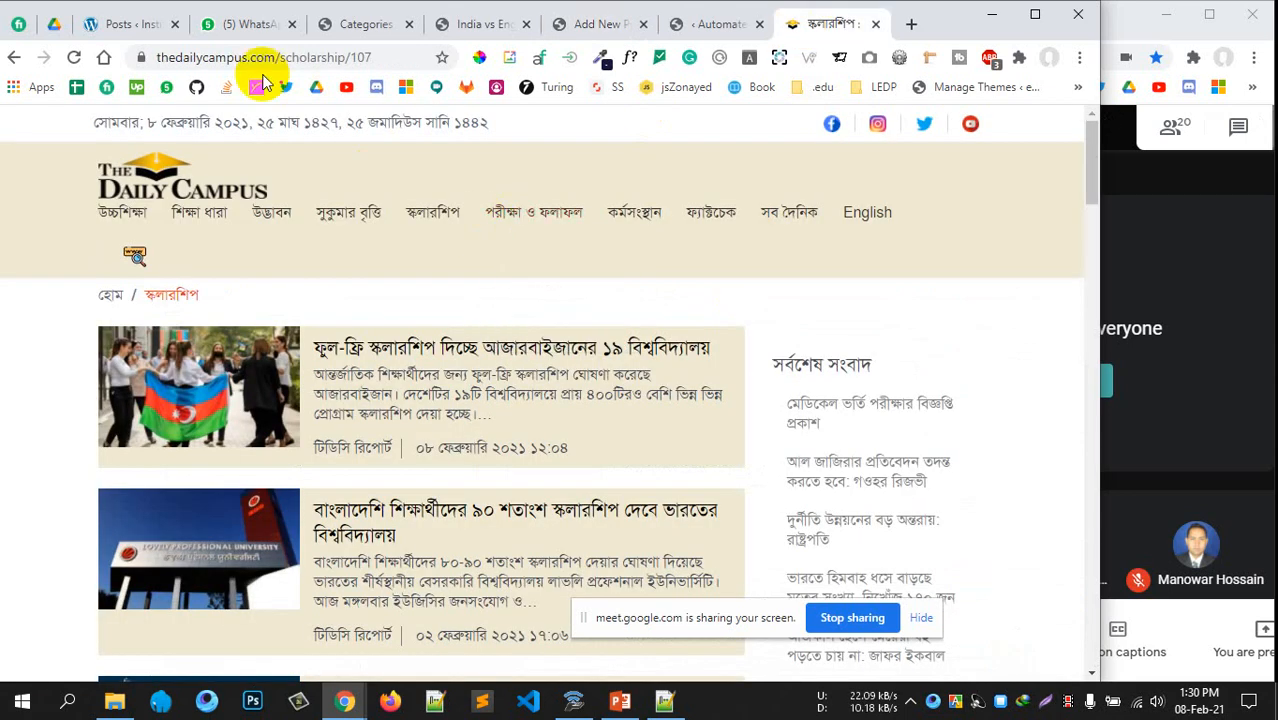
scroll(352, 392, down, 1)
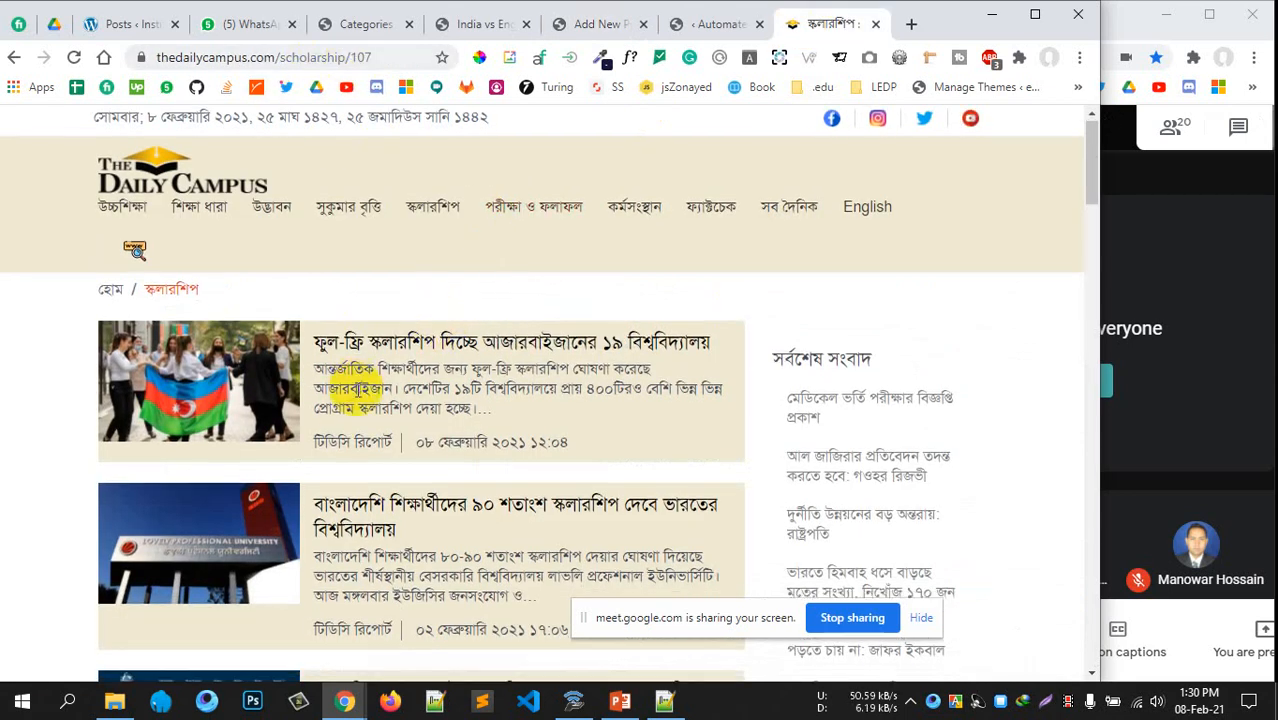
scroll(322, 223, down, 5)
scroll(337, 365, up, 2)
scroll(448, 423, down, 6)
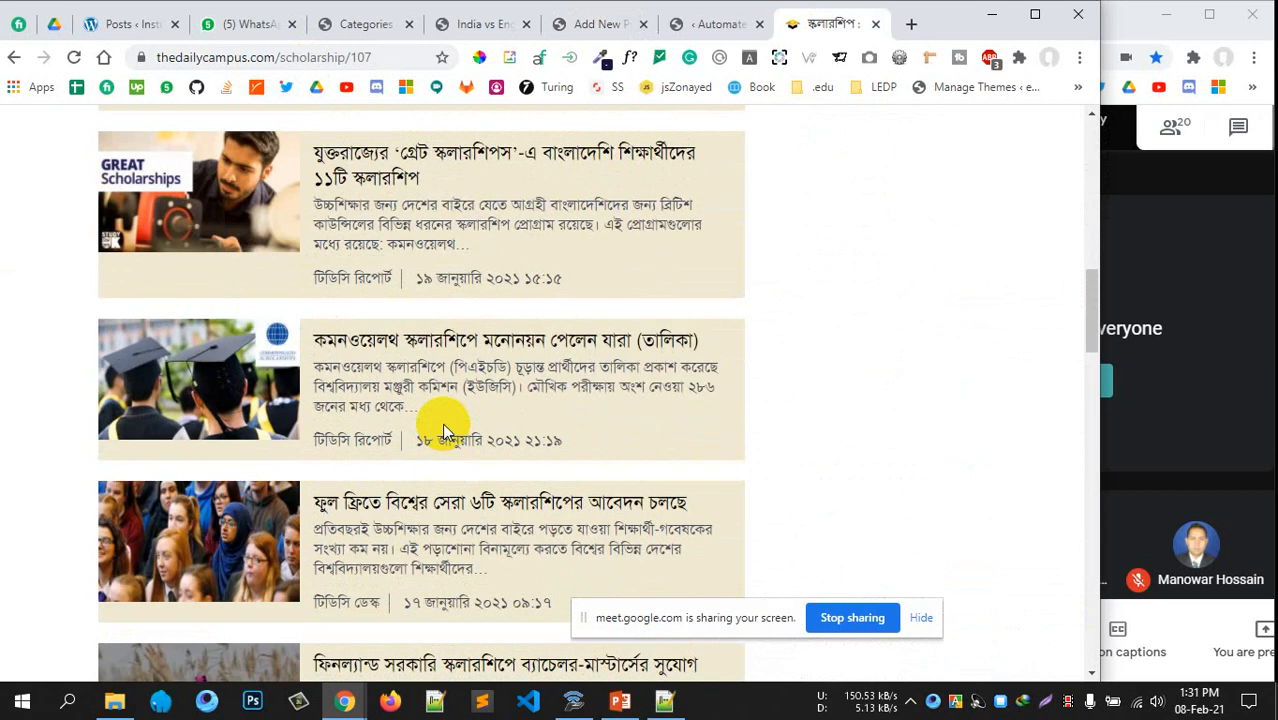
scroll(444, 425, down, 6)
scroll(437, 418, up, 7)
click(376, 56)
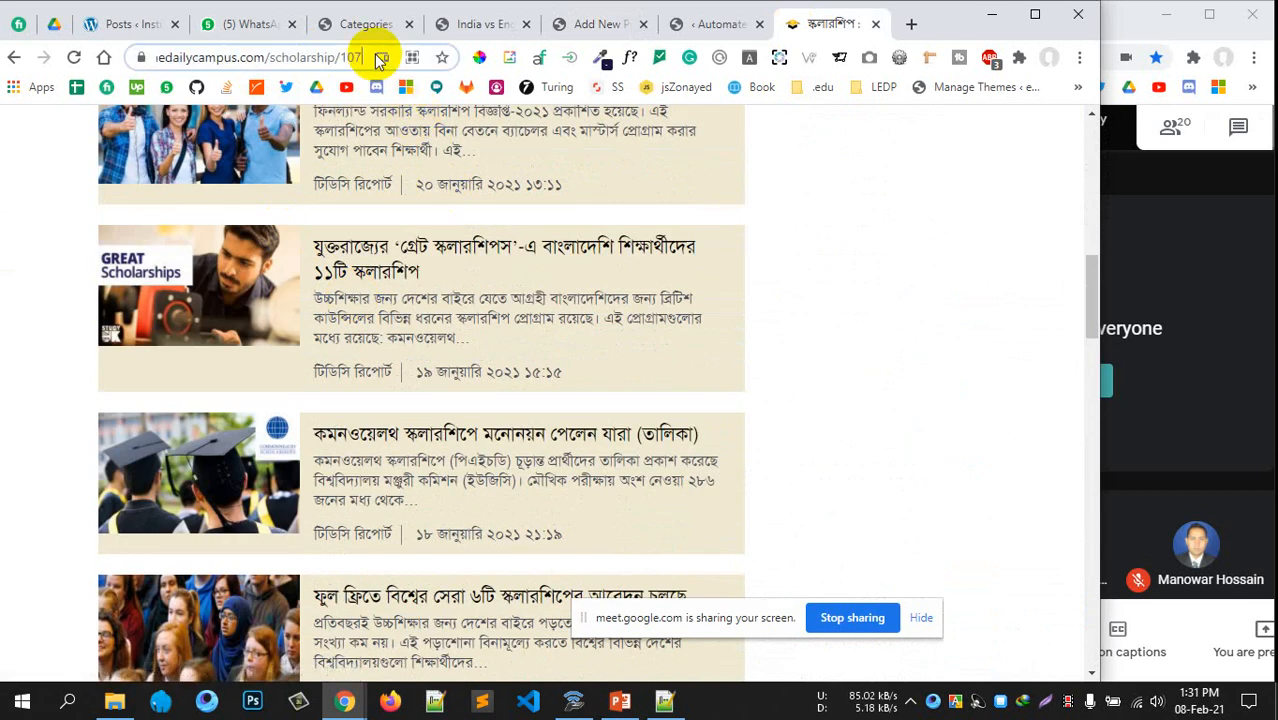
click(705, 27)
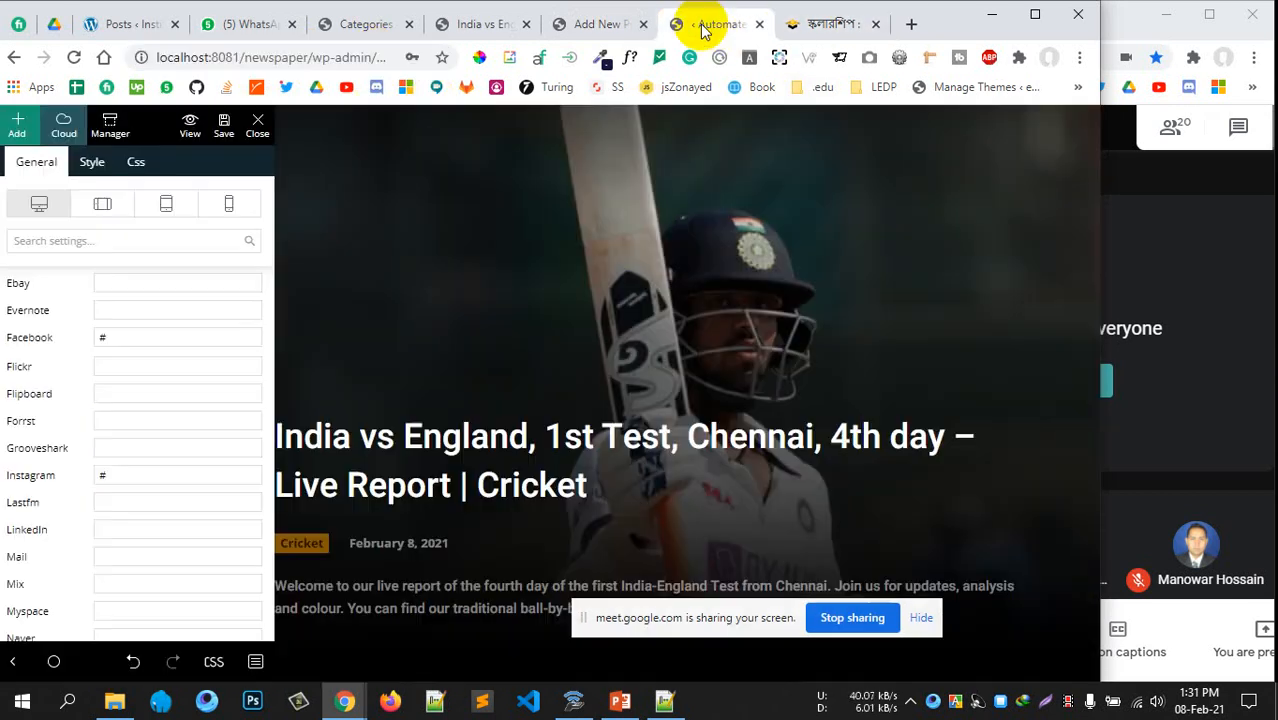
click(590, 24)
click(710, 365)
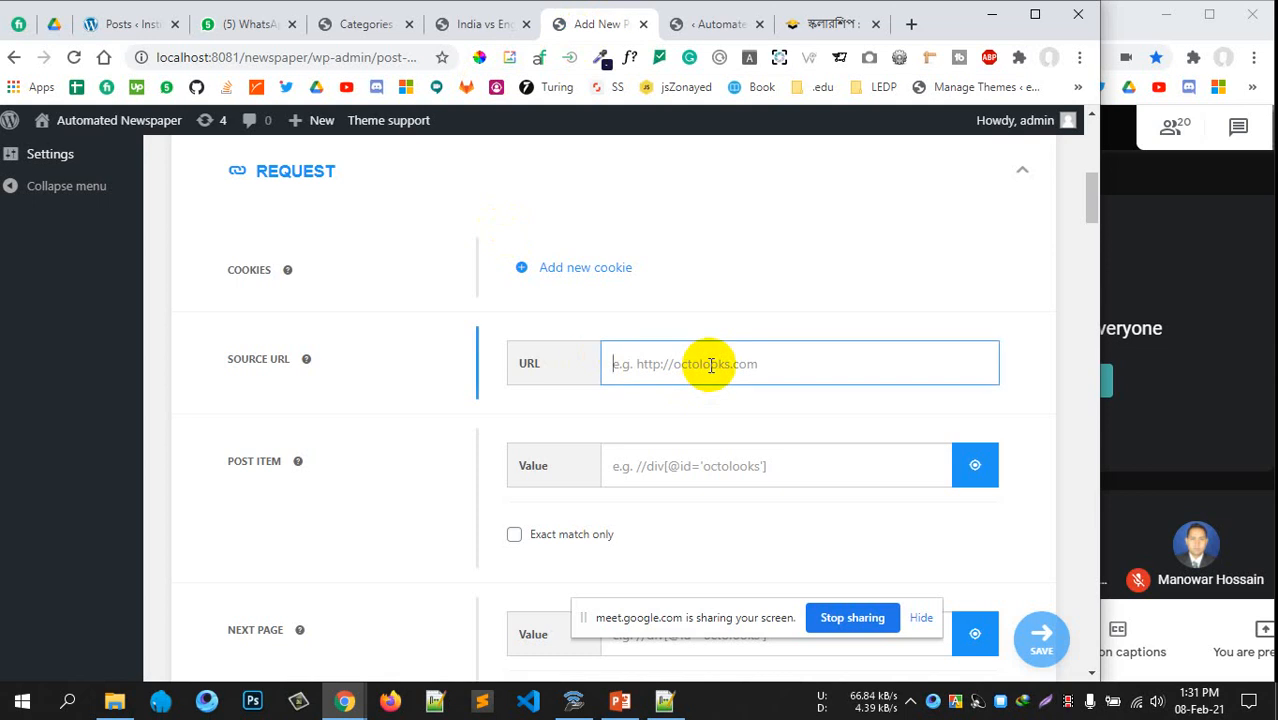
scroll(620, 342, down, 1)
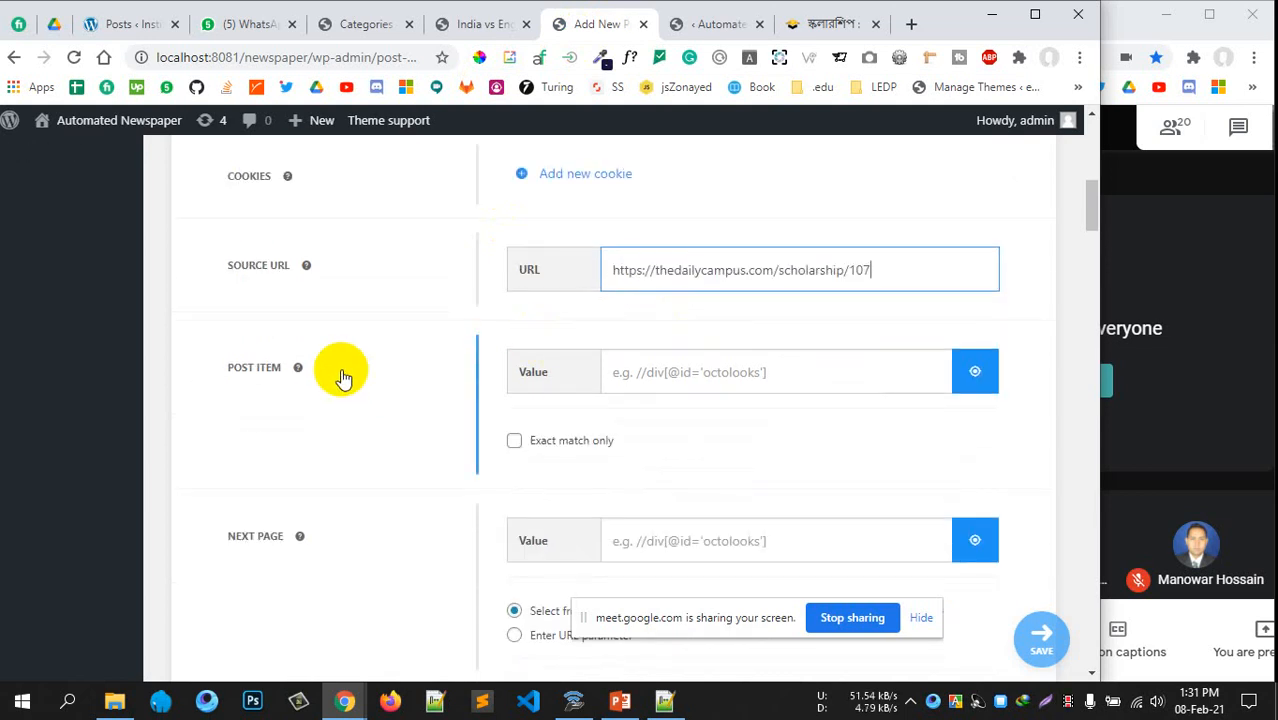
Pick the first article block as Post Item and the Next link as Next Page
click(976, 371)
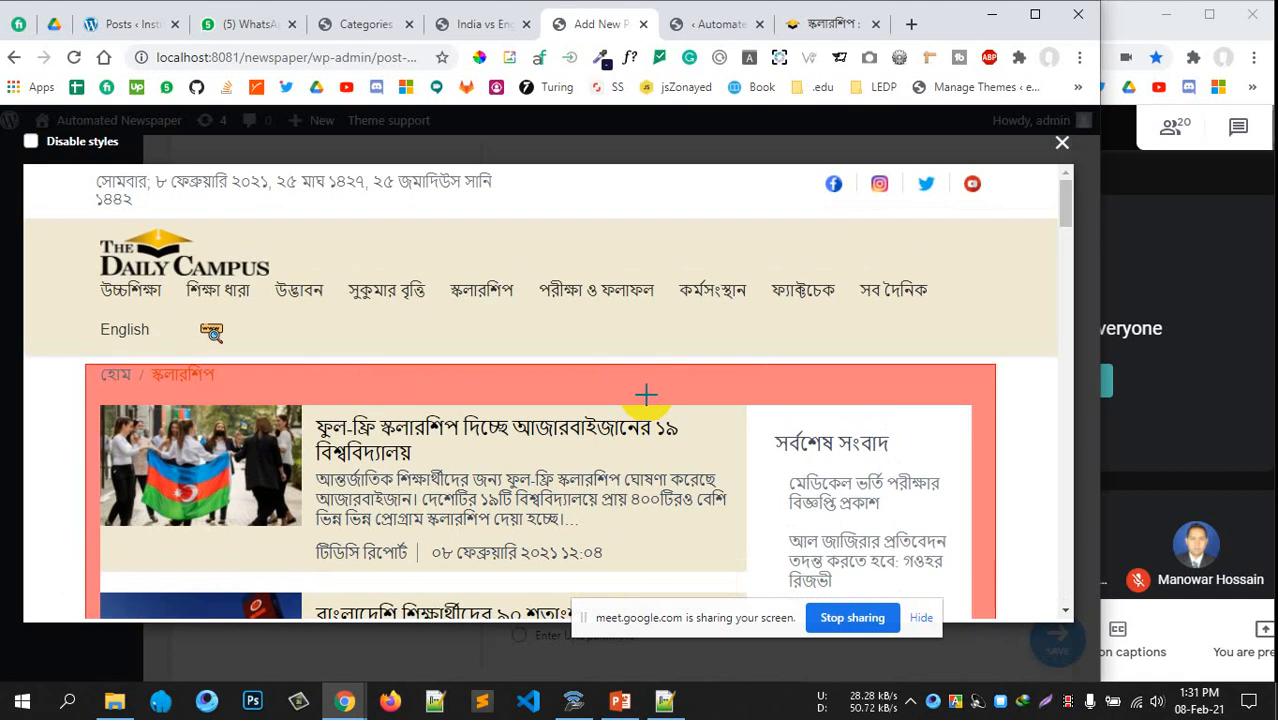
scroll(447, 427, down, 2)
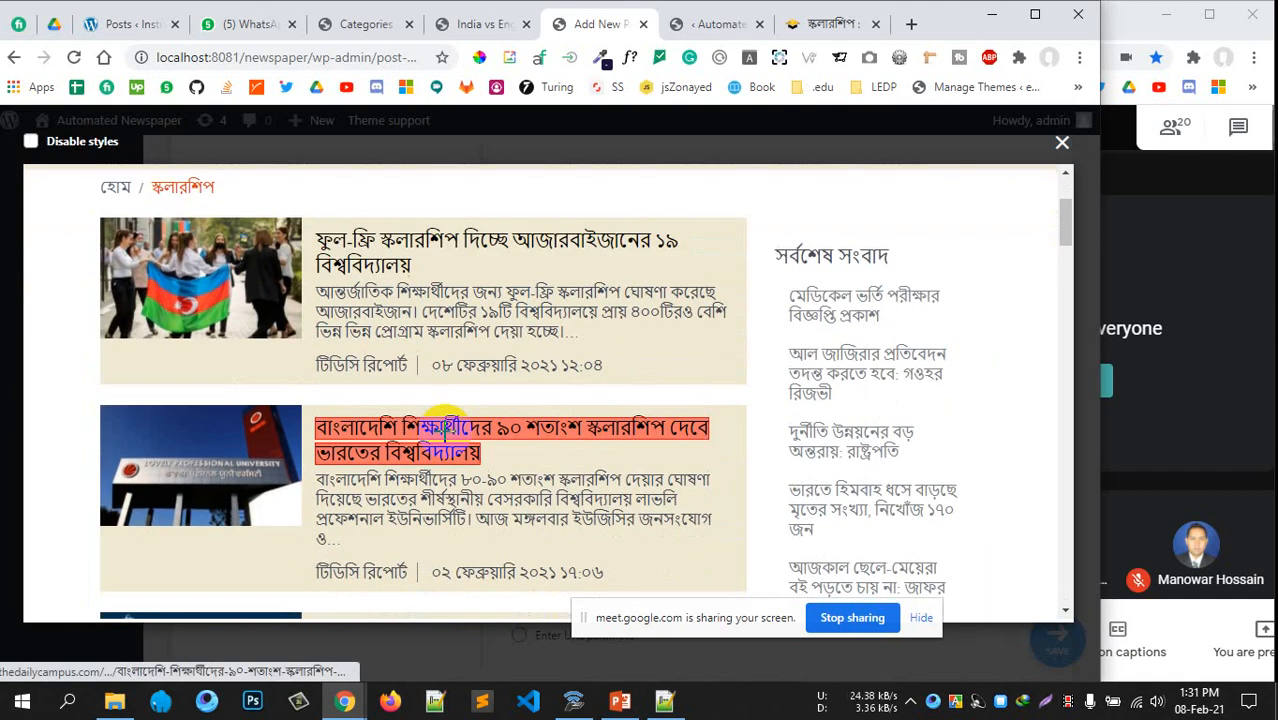
click(335, 301)
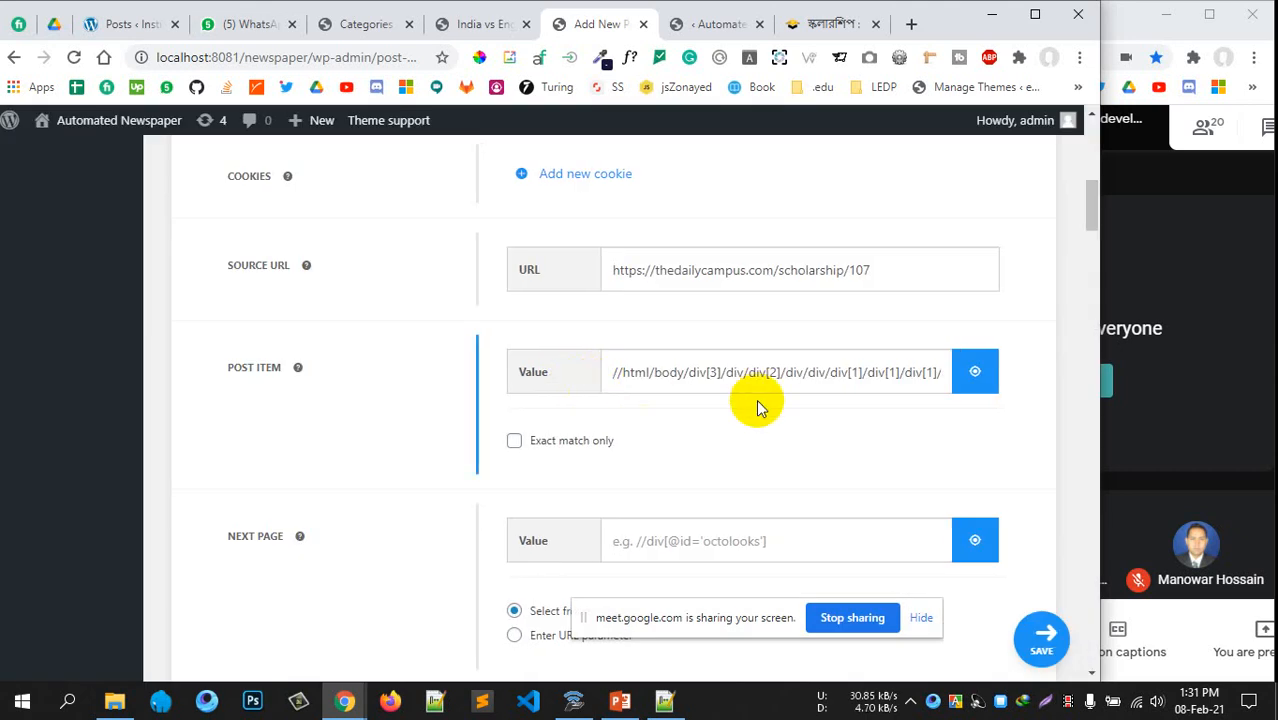
scroll(668, 390, down, 1)
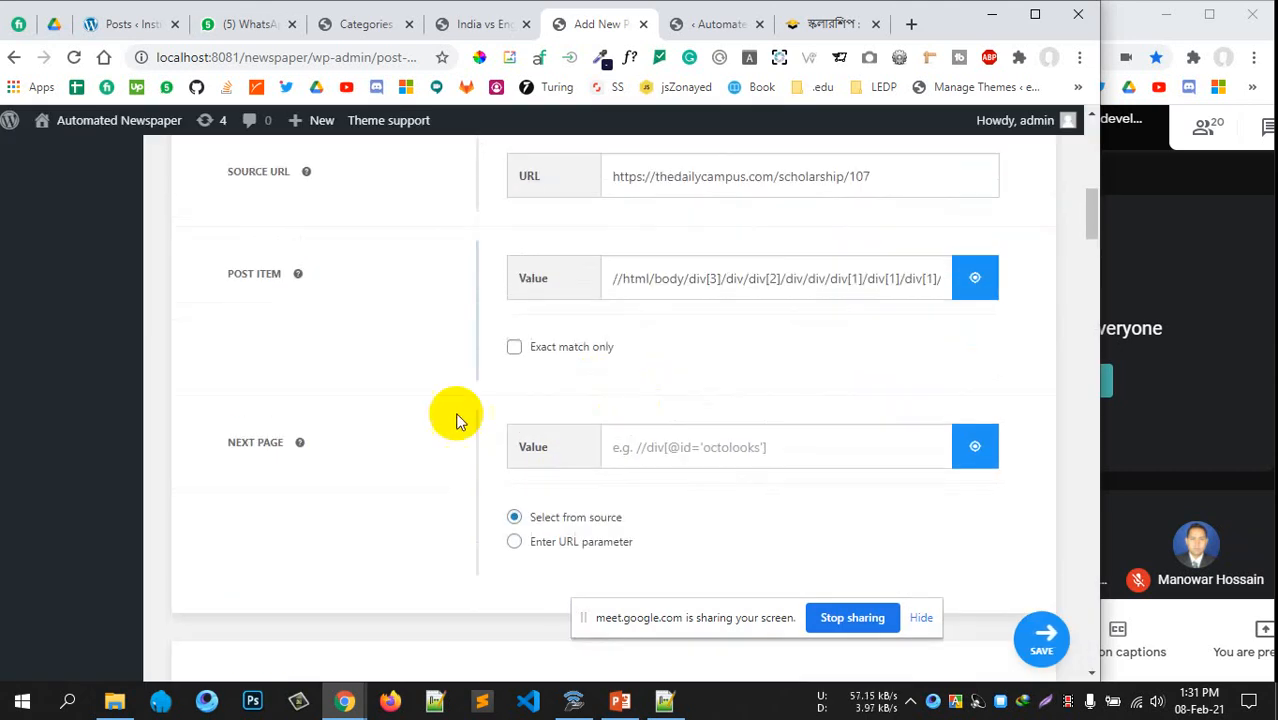
mouse_move(287, 454)
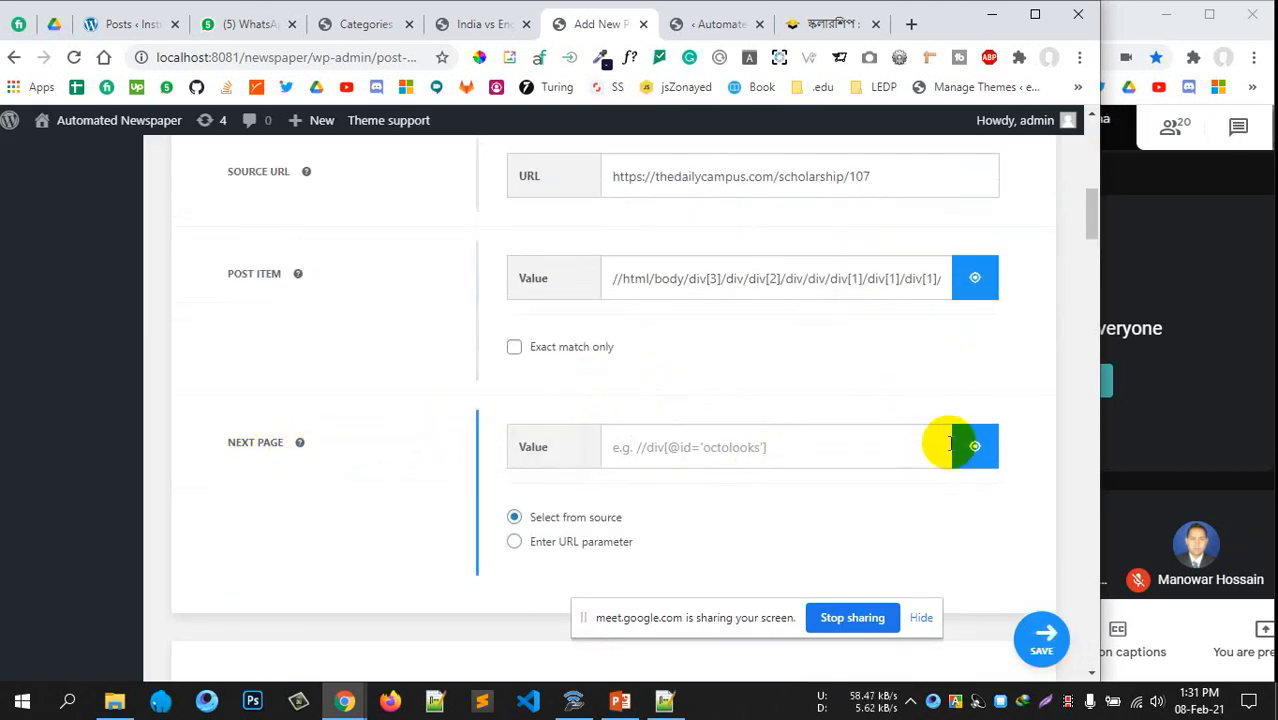
click(965, 447)
scroll(570, 420, down, 5)
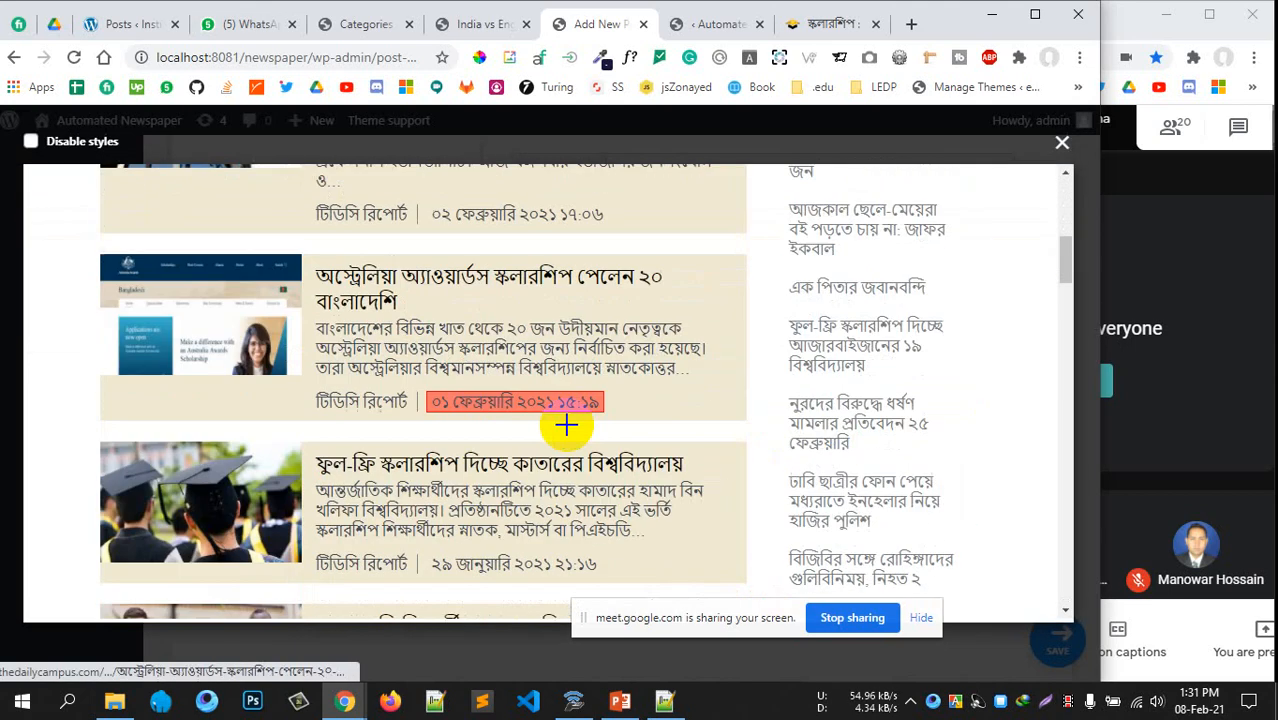
scroll(565, 423, down, 15)
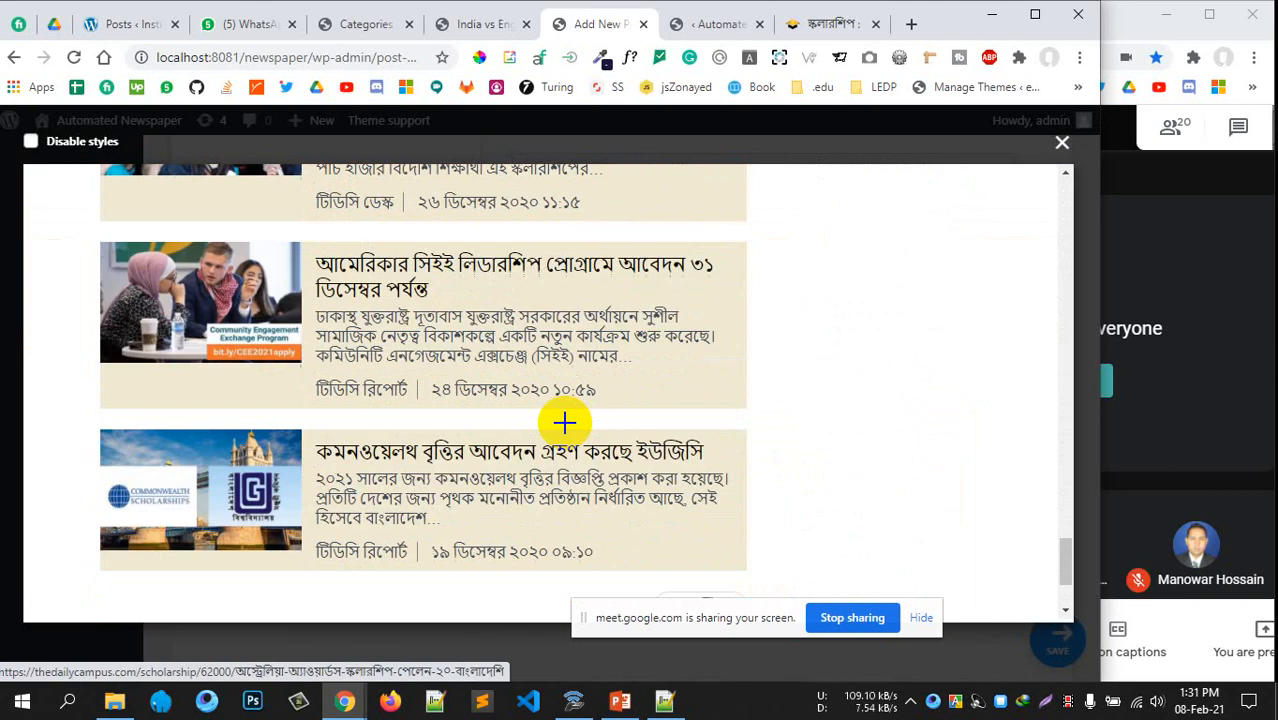
click(701, 441)
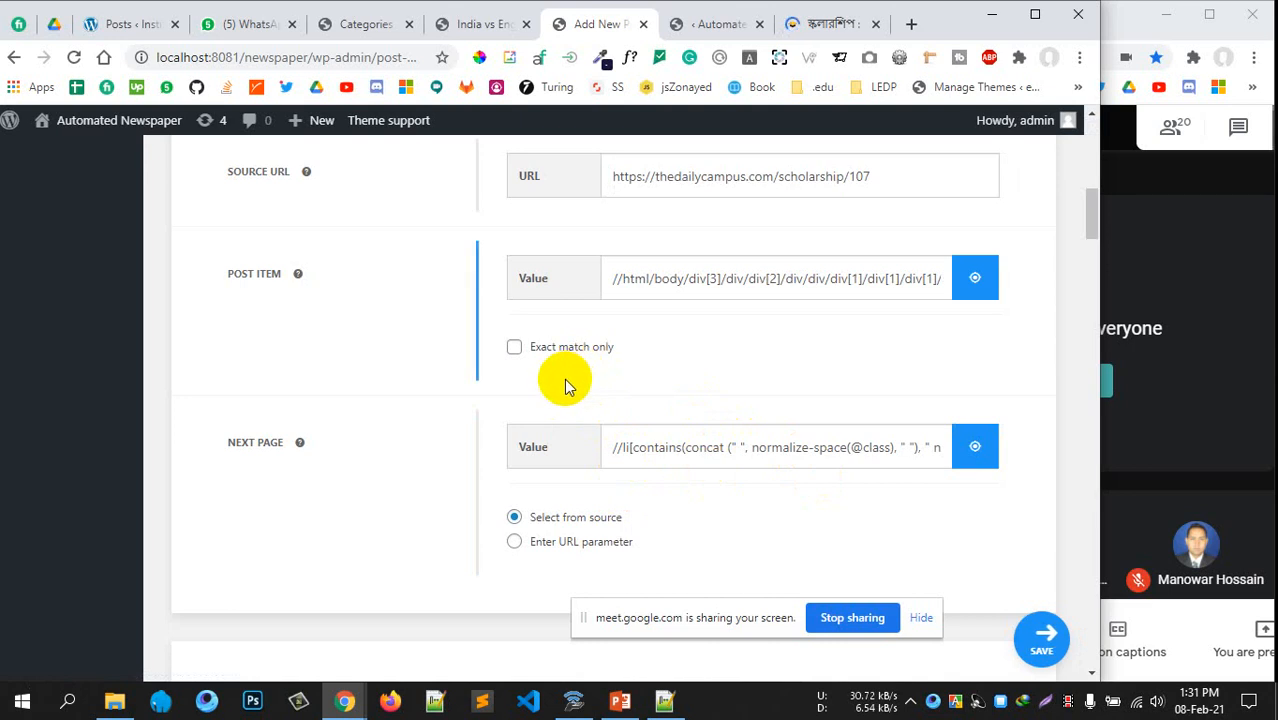
Leave Create Categories at no taxonomy and tick the Scholarship category for scraped posts
scroll(712, 365, down, 2)
scroll(654, 357, down, 3)
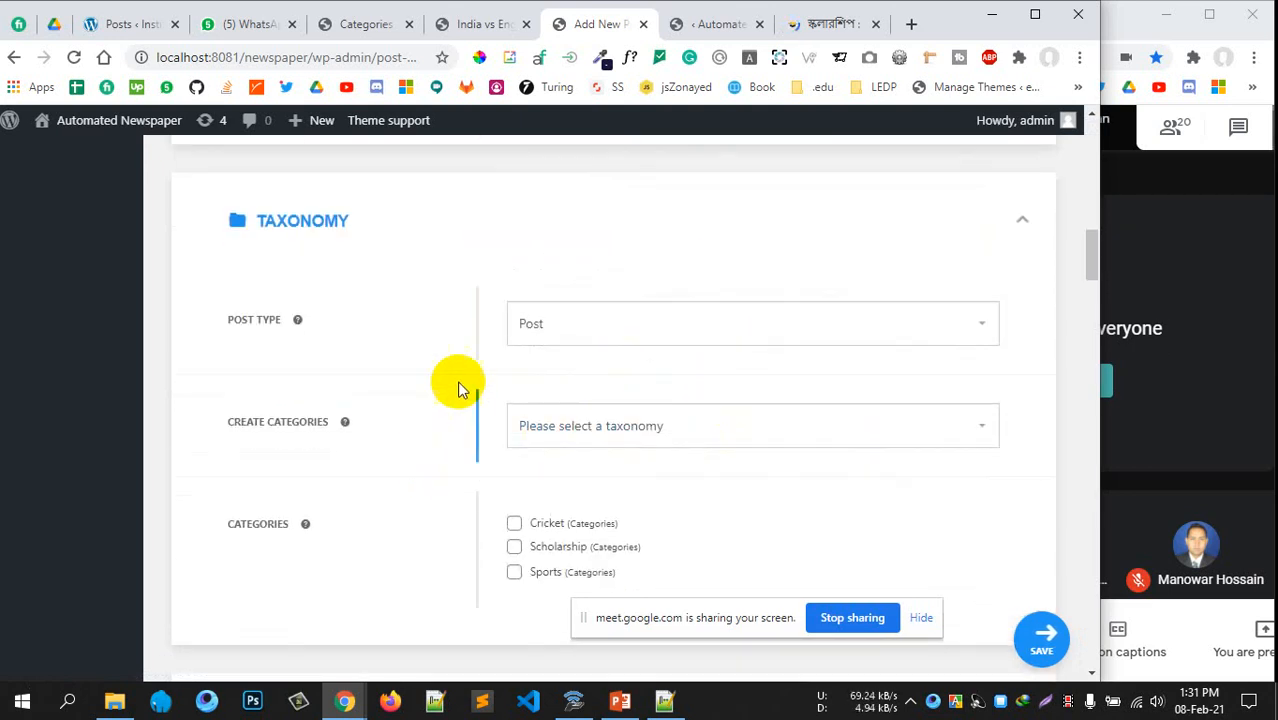
click(642, 434)
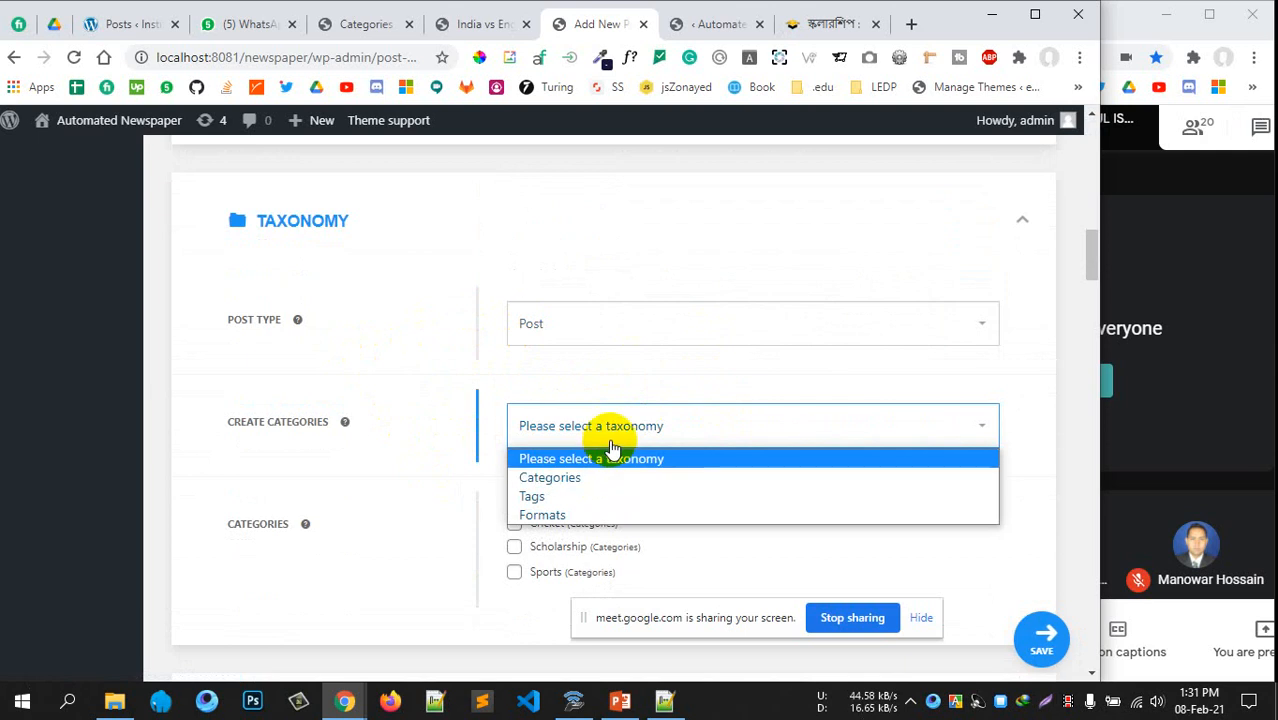
click(611, 439)
click(611, 437)
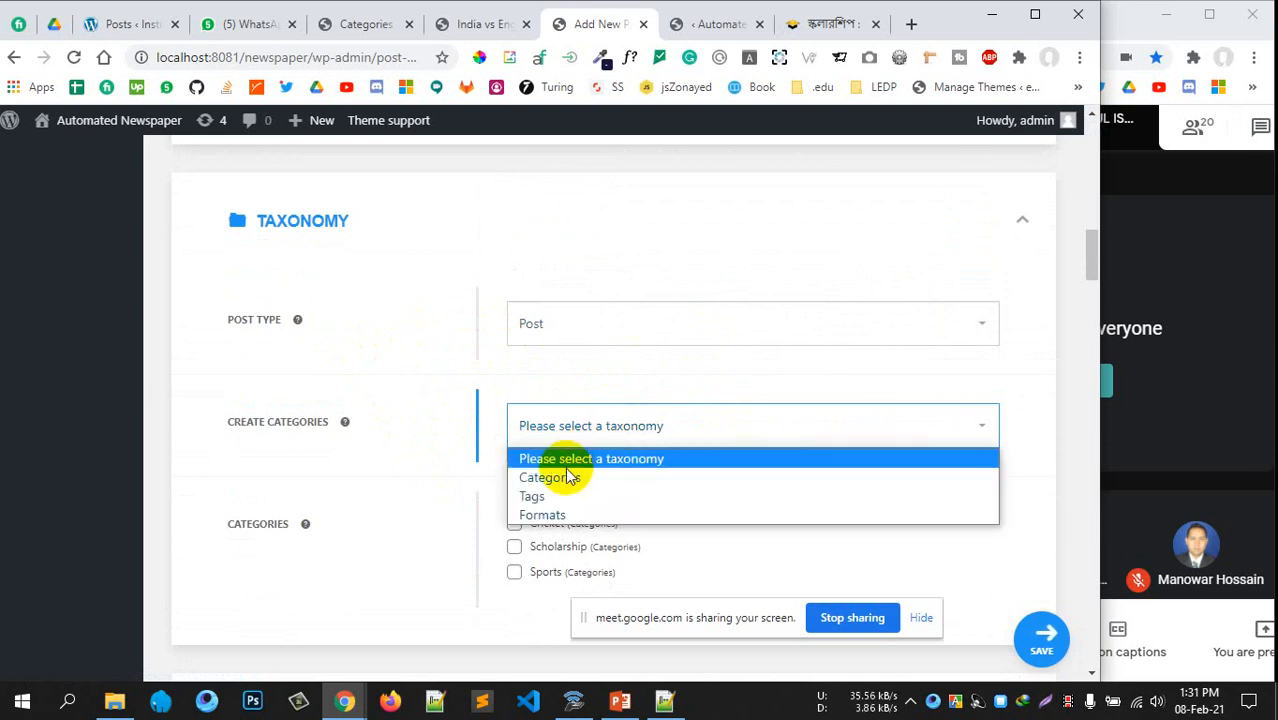
click(556, 477)
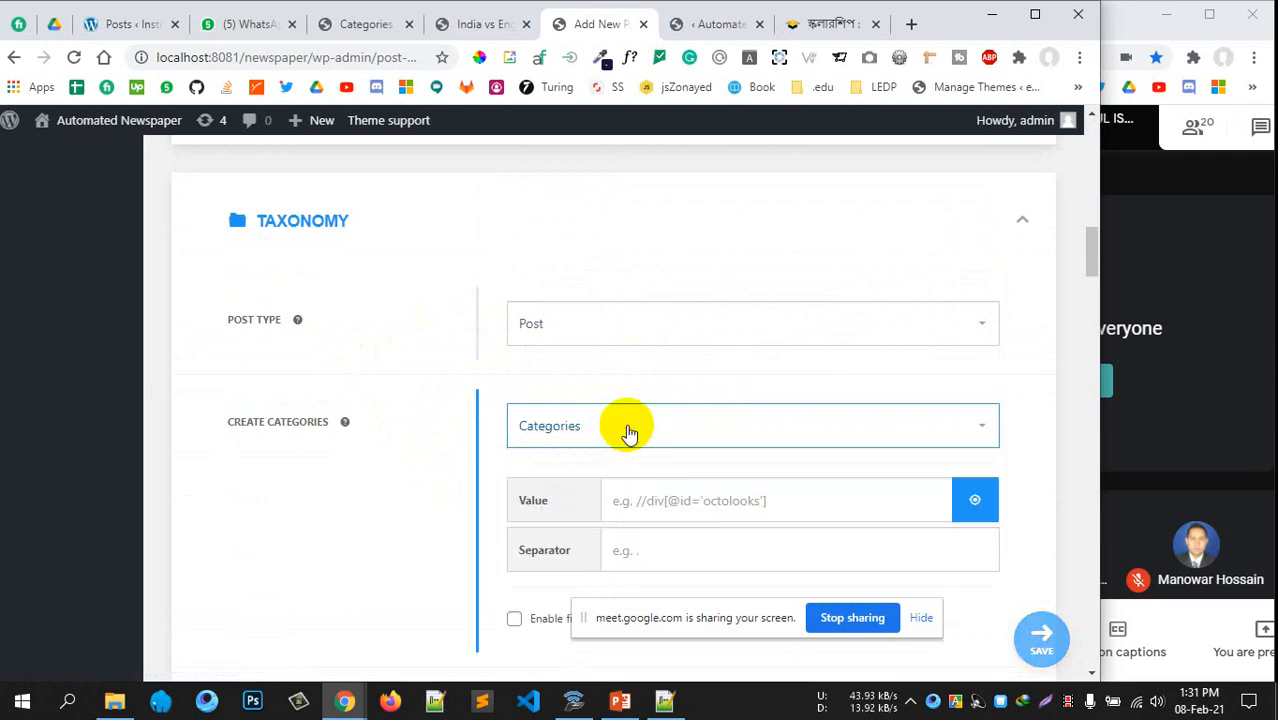
click(625, 429)
click(550, 456)
scroll(540, 428, down, 2)
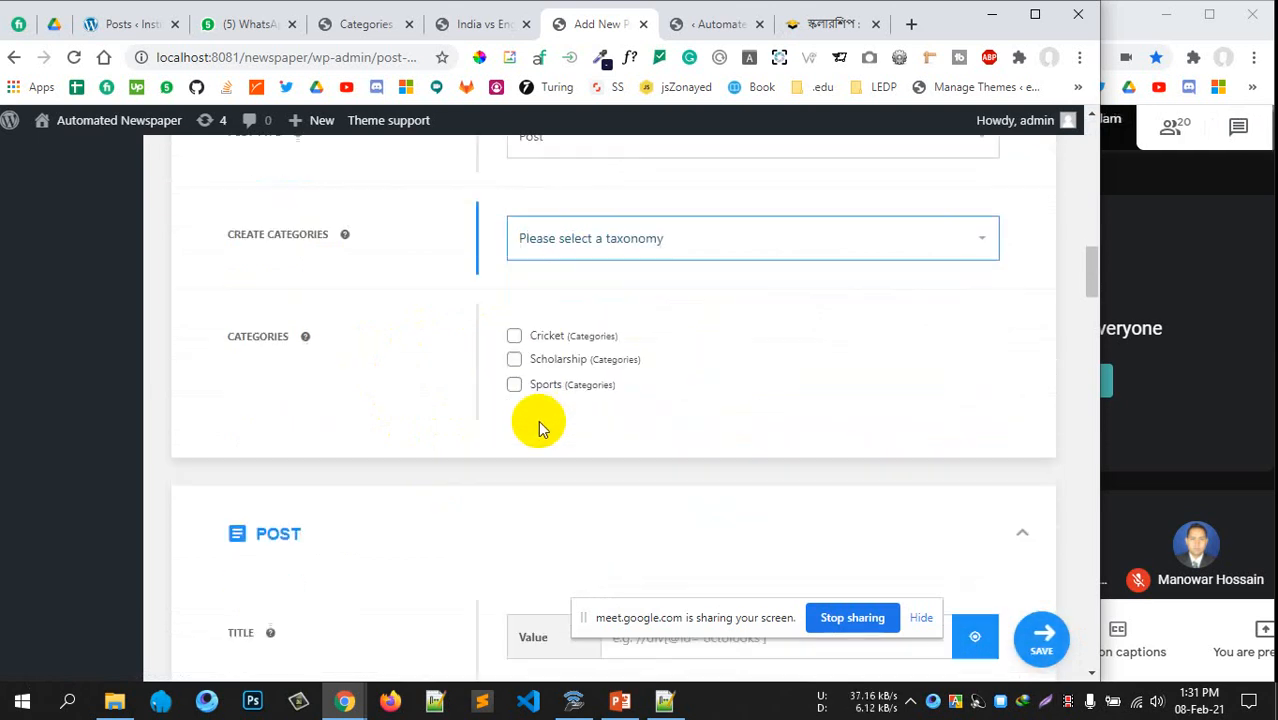
click(514, 360)
scroll(600, 420, down, 3)
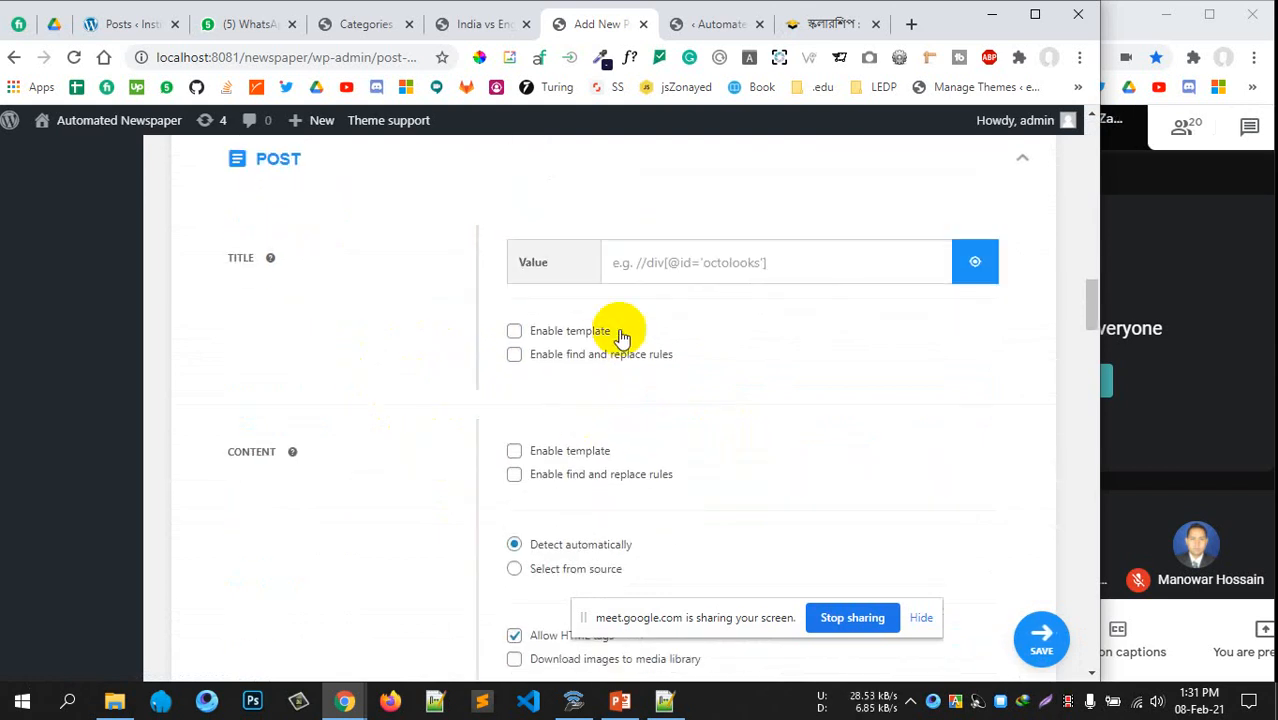
Open the visual selector for the Post Title Value on a scholarship article page
click(612, 274)
scroll(351, 249, up, 1)
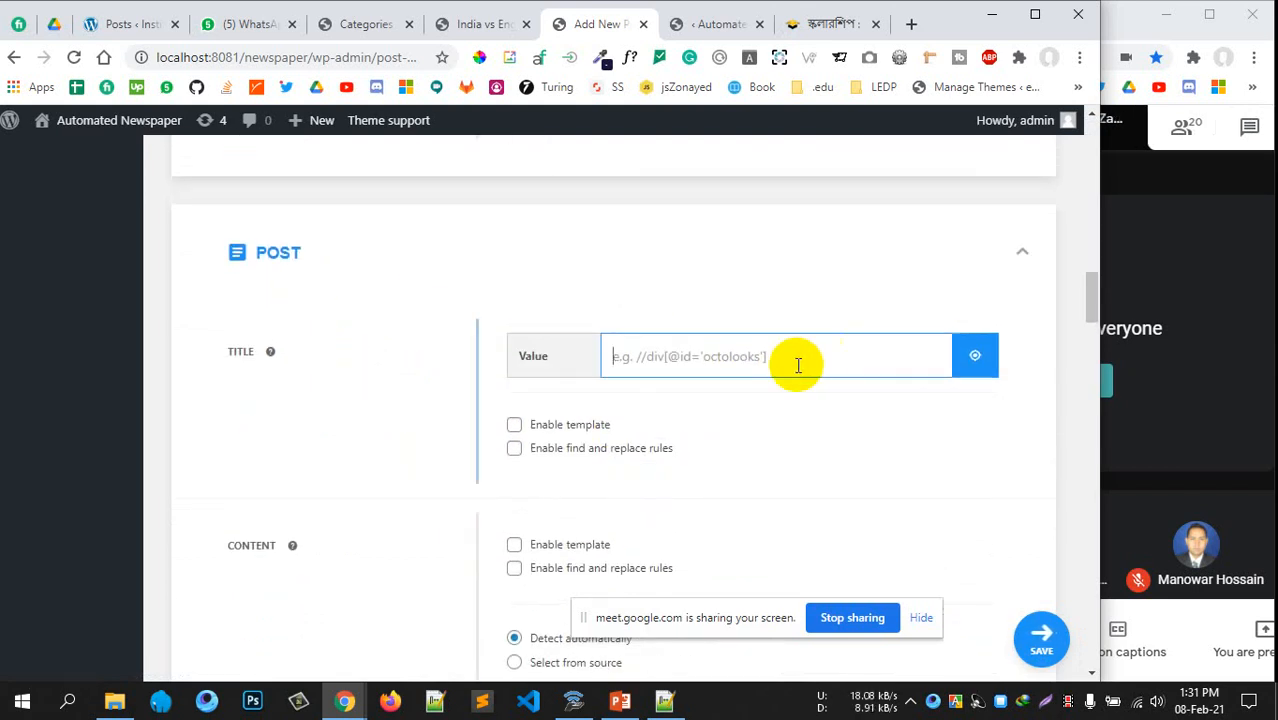
scroll(630, 340, up, 4)
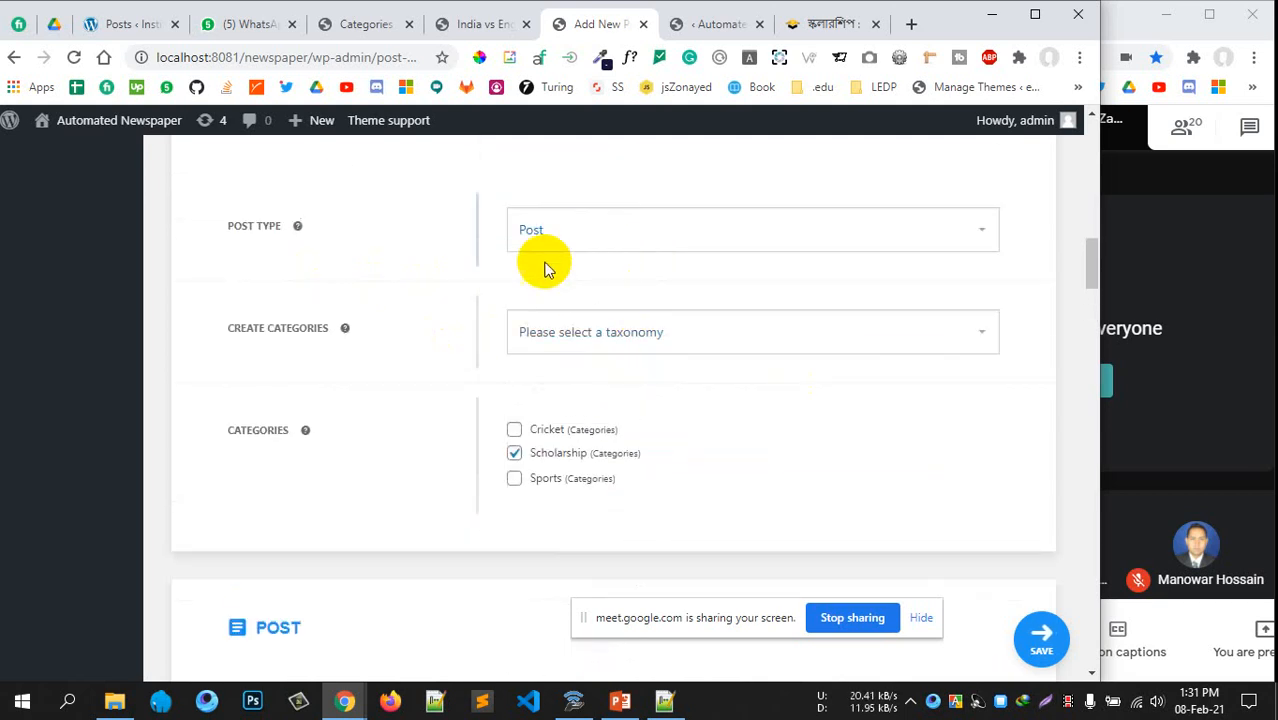
scroll(600, 379, down, 4)
click(988, 358)
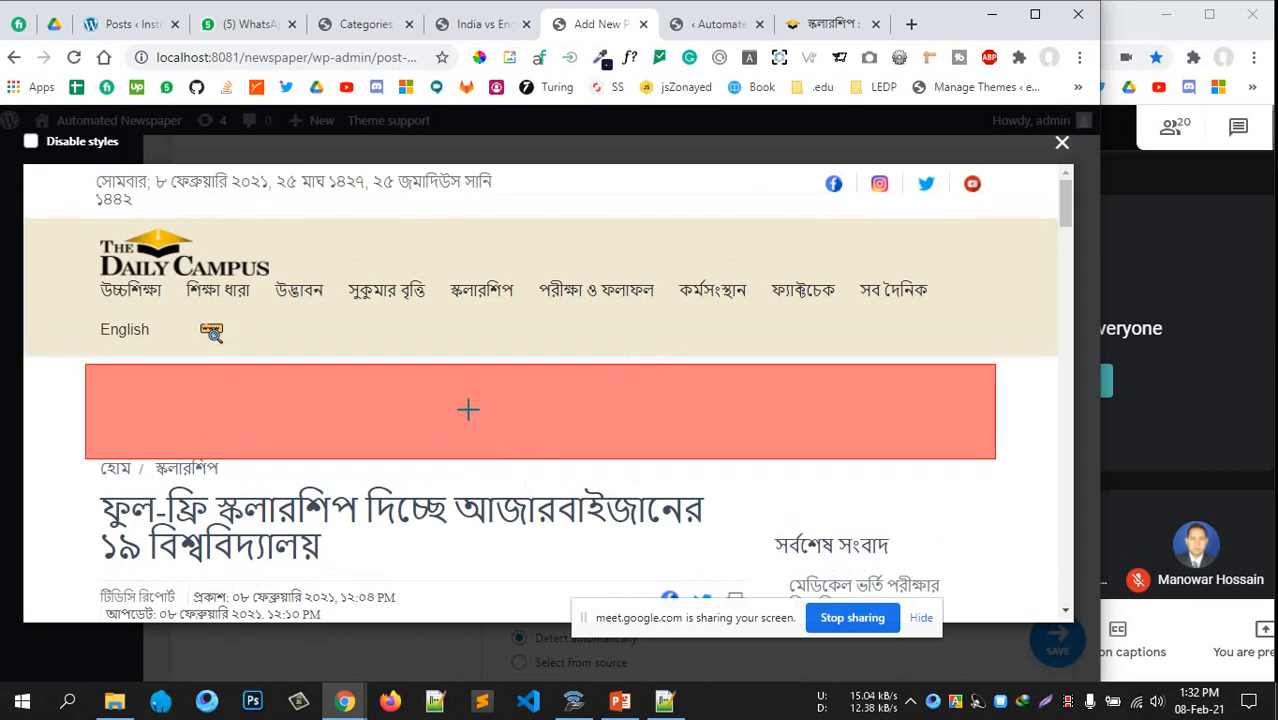
Pick the article's h1 headline as the post title XPath
scroll(390, 378, down, 2)
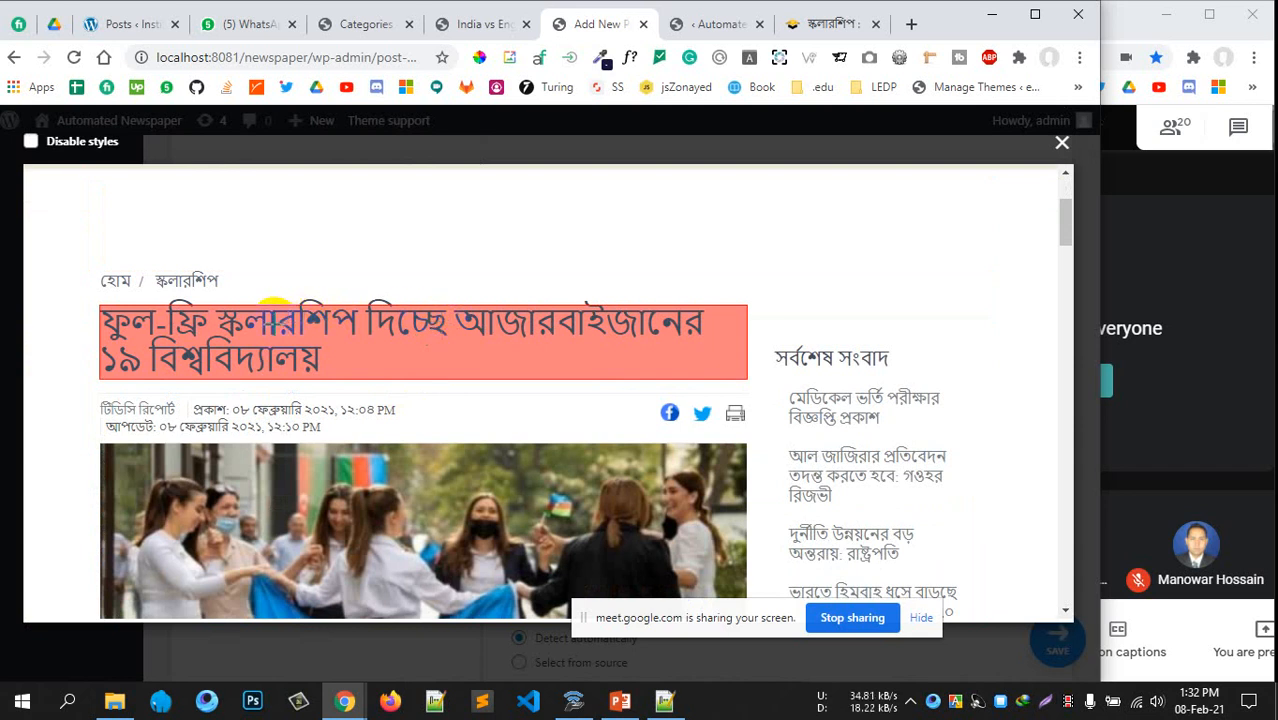
click(240, 322)
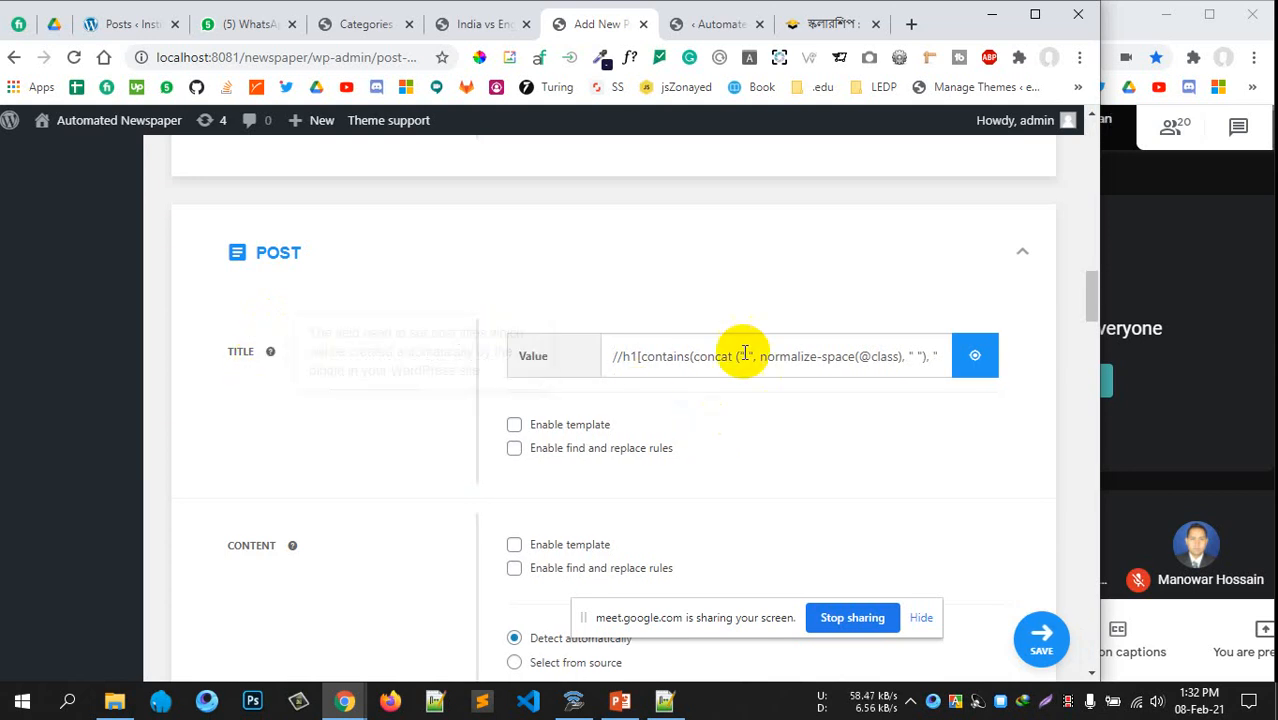
scroll(633, 371, down, 3)
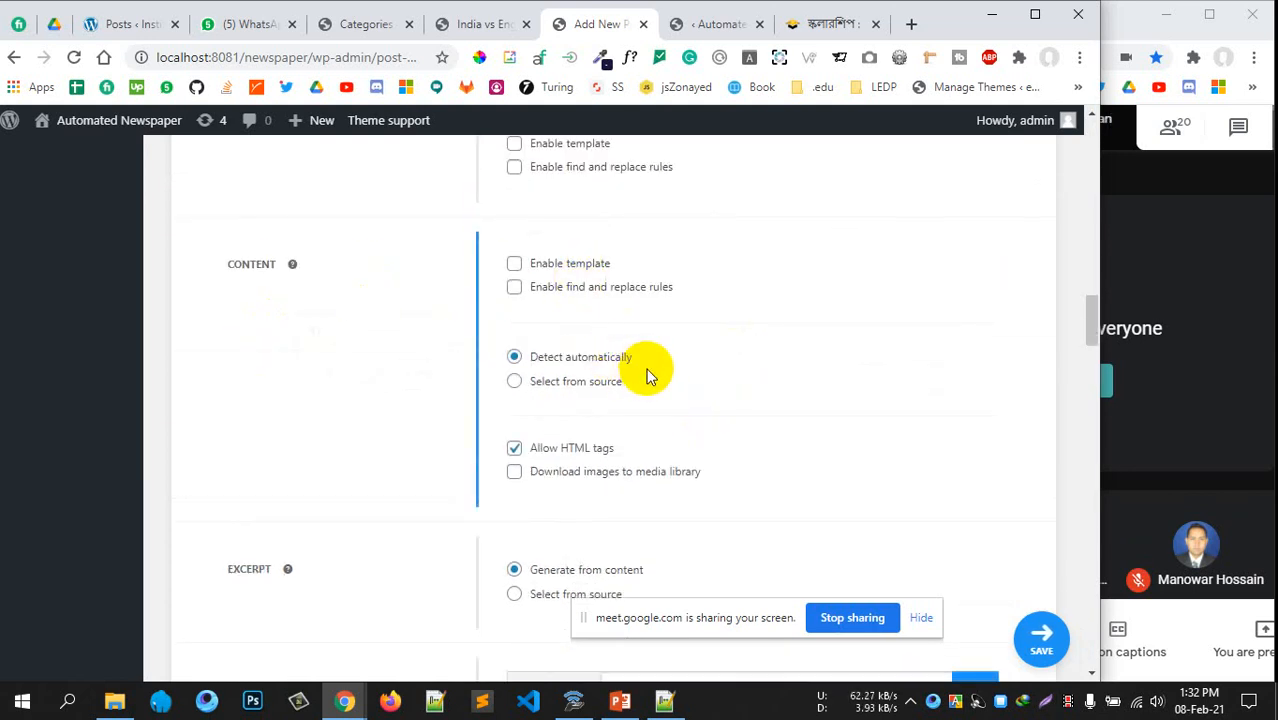
scroll(661, 373, down, 3)
scroll(623, 400, down, 1)
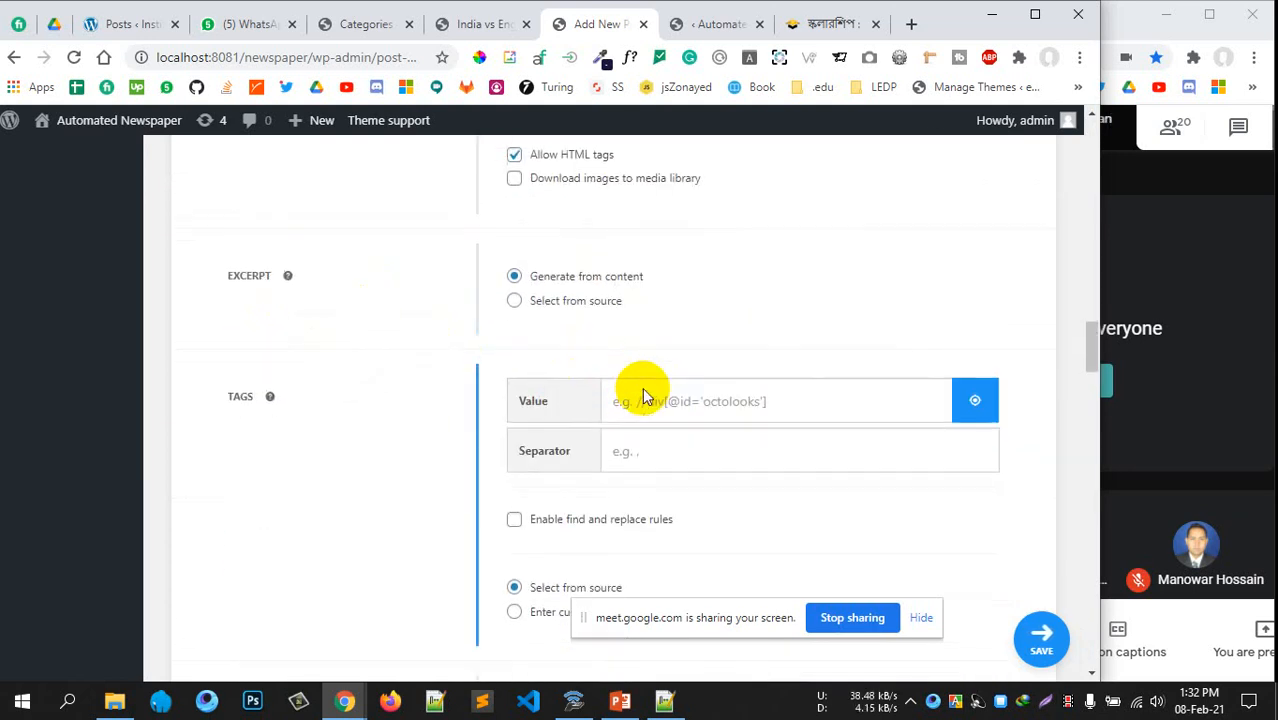
click(673, 320)
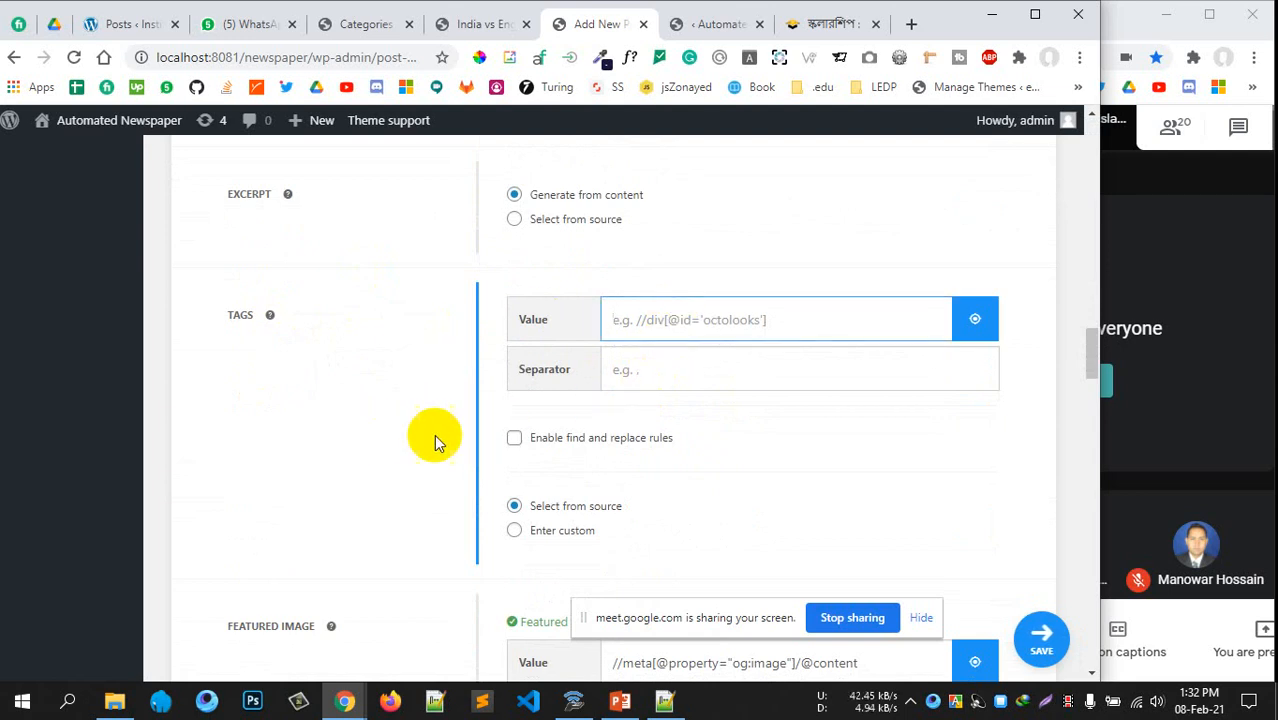
scroll(812, 379, down, 4)
drag(608, 245, 736, 257)
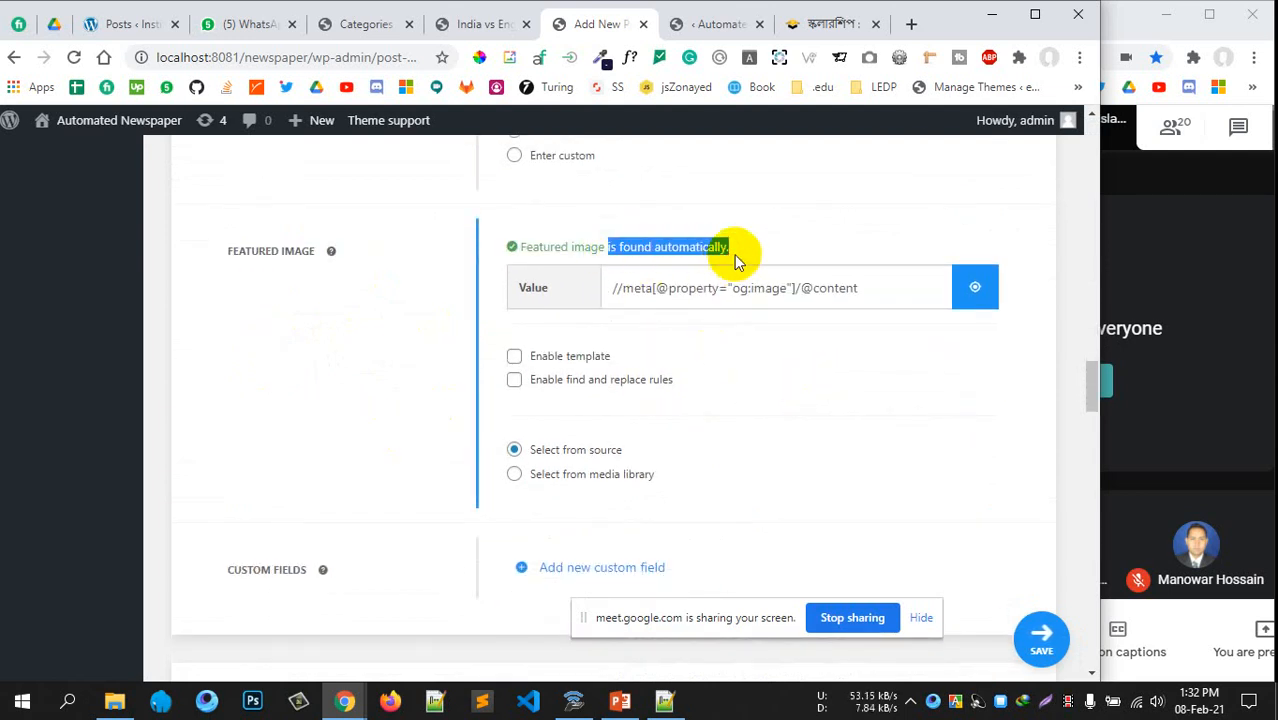
click(662, 251)
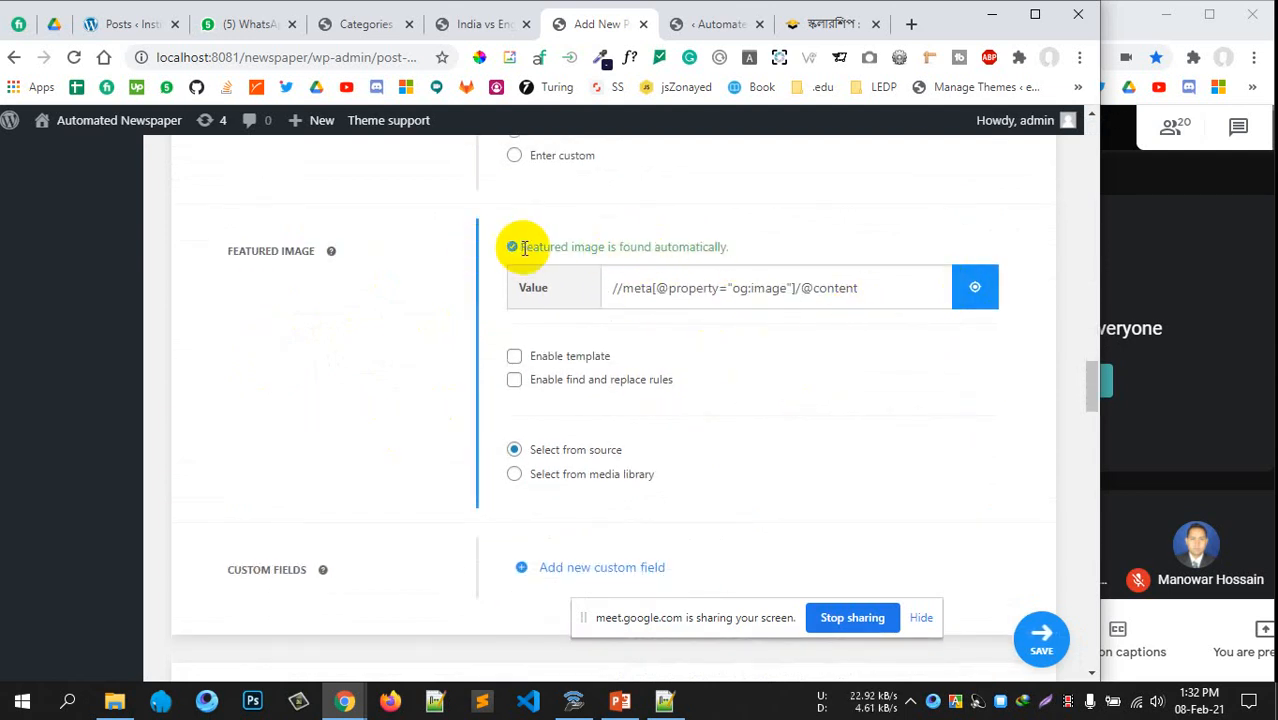
drag(528, 248, 738, 260)
scroll(813, 456, down, 4)
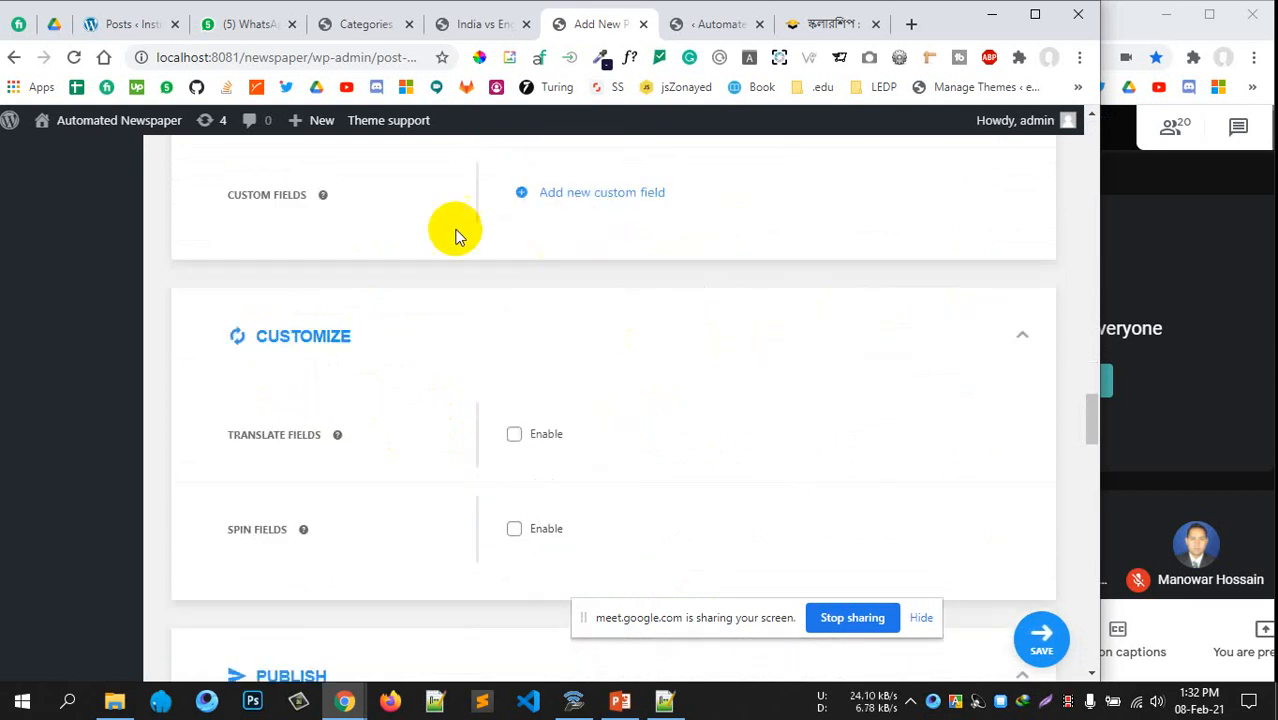
scroll(567, 430, down, 6)
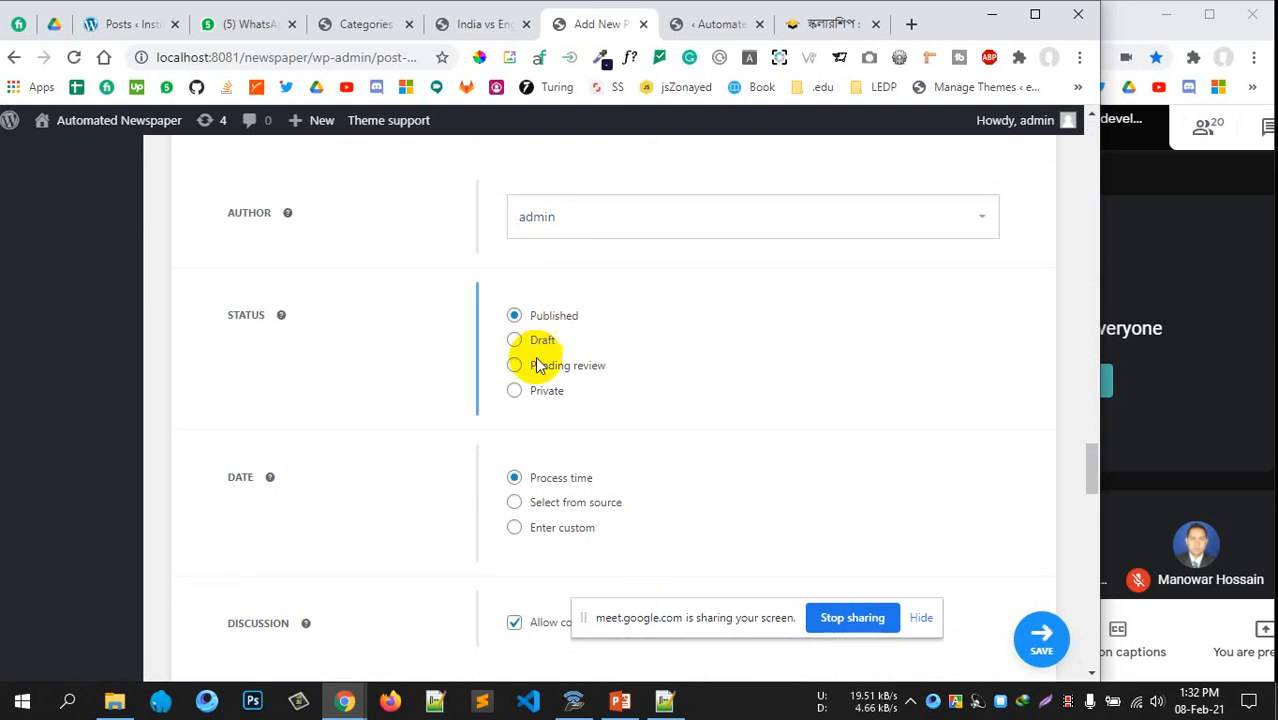
scroll(630, 390, down, 2)
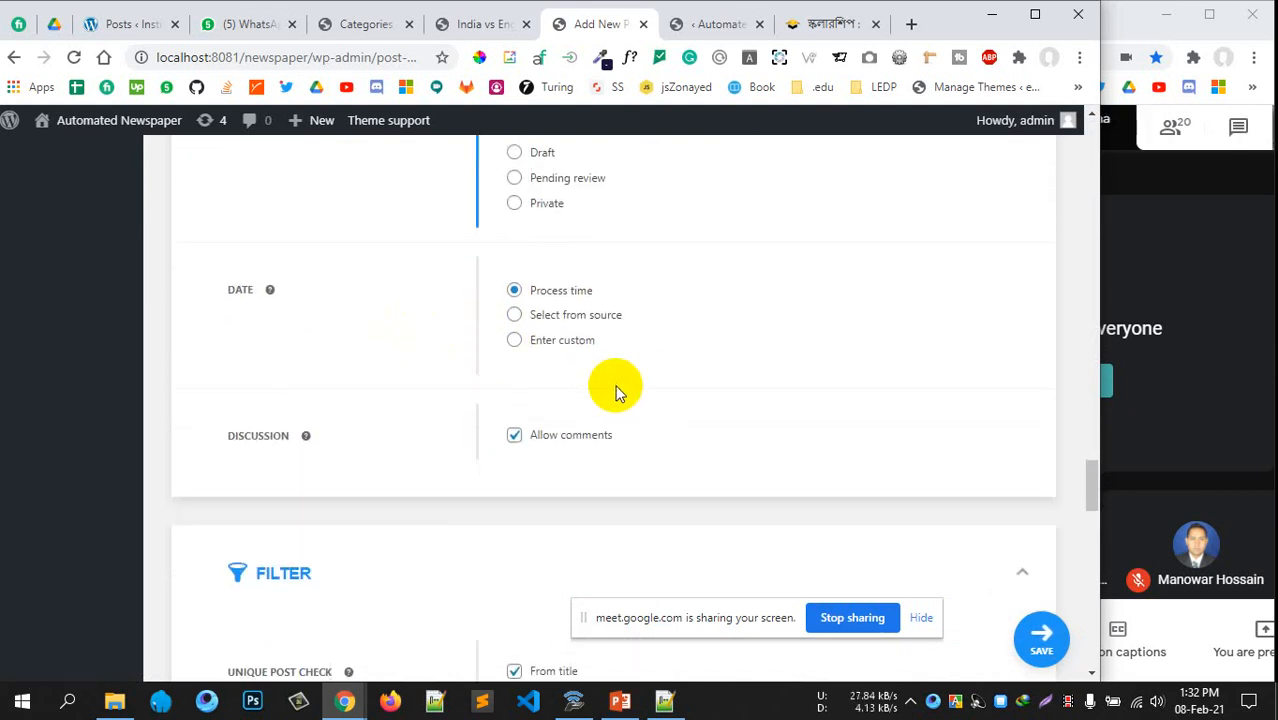
scroll(565, 460, down, 6)
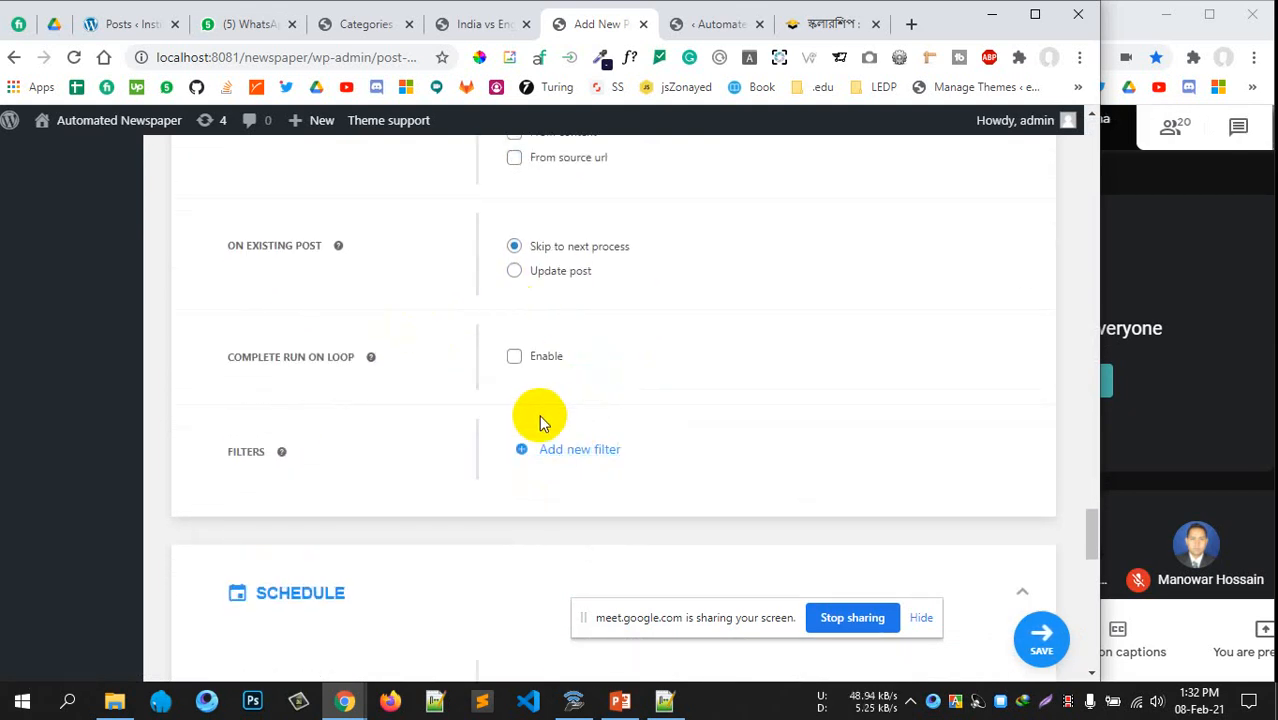
scroll(479, 422, down, 4)
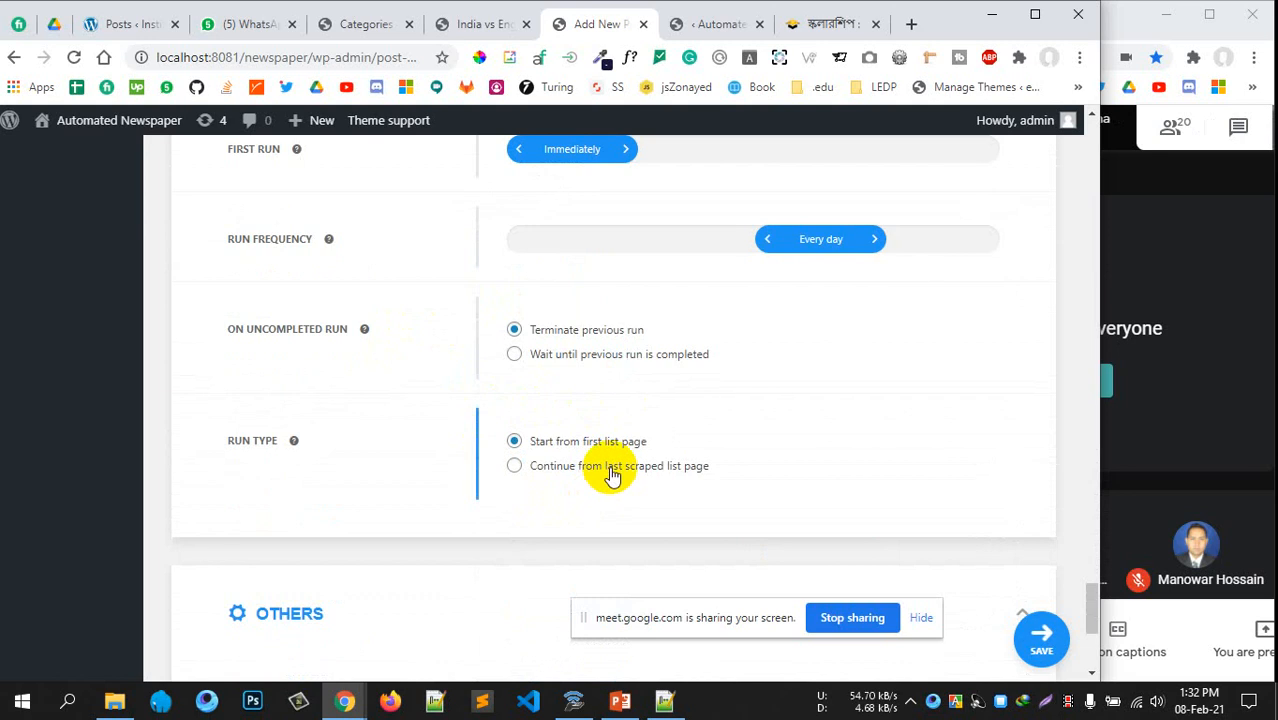
scroll(608, 471, up, 2)
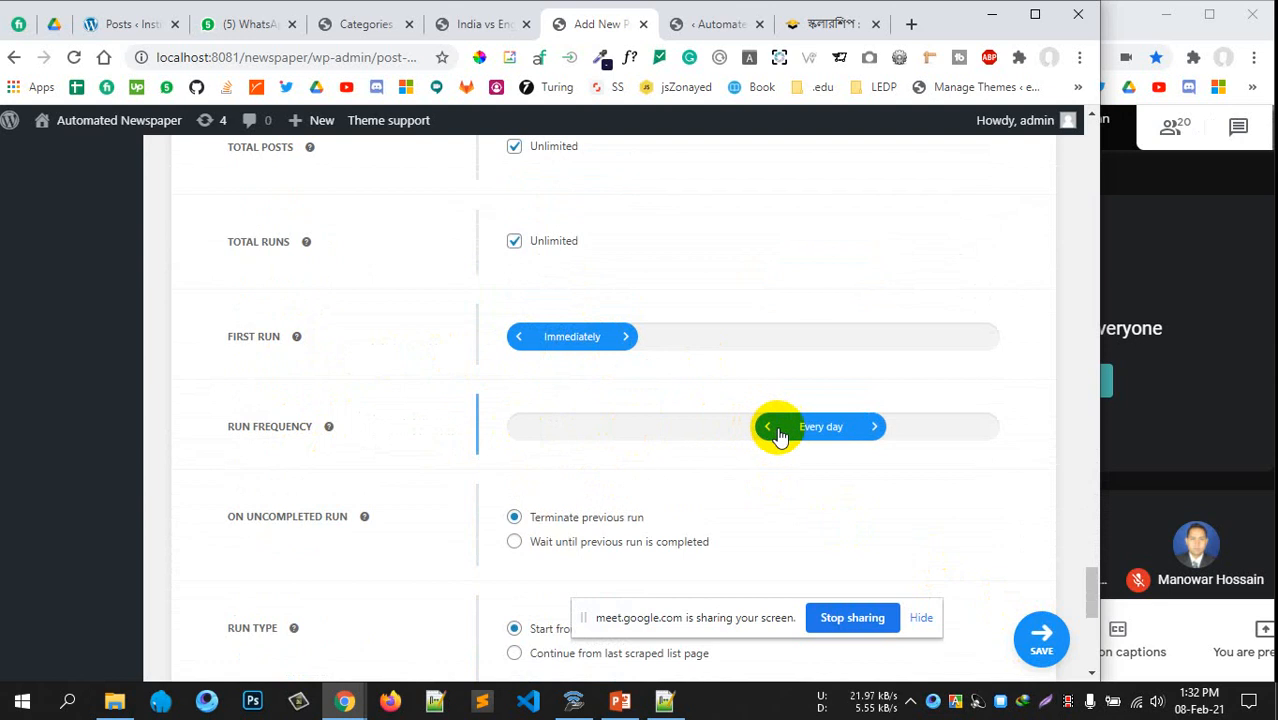
scroll(590, 450, down, 5)
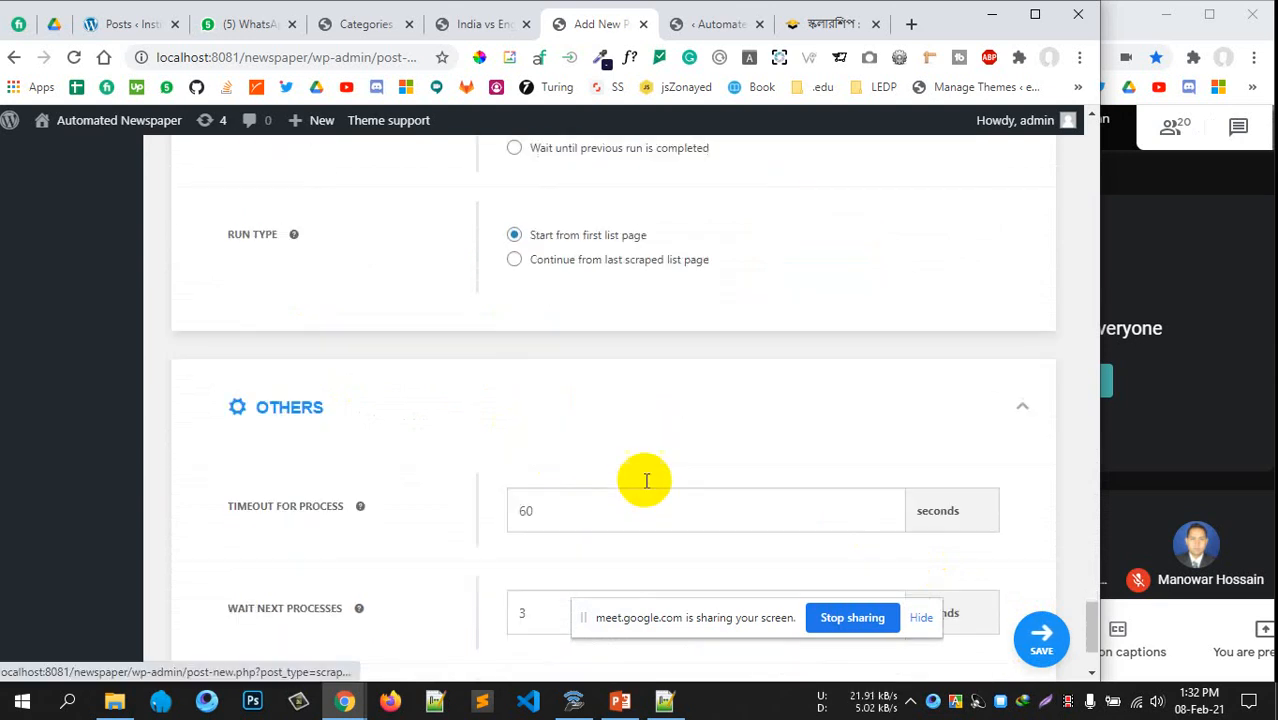
drag(618, 650, 550, 667)
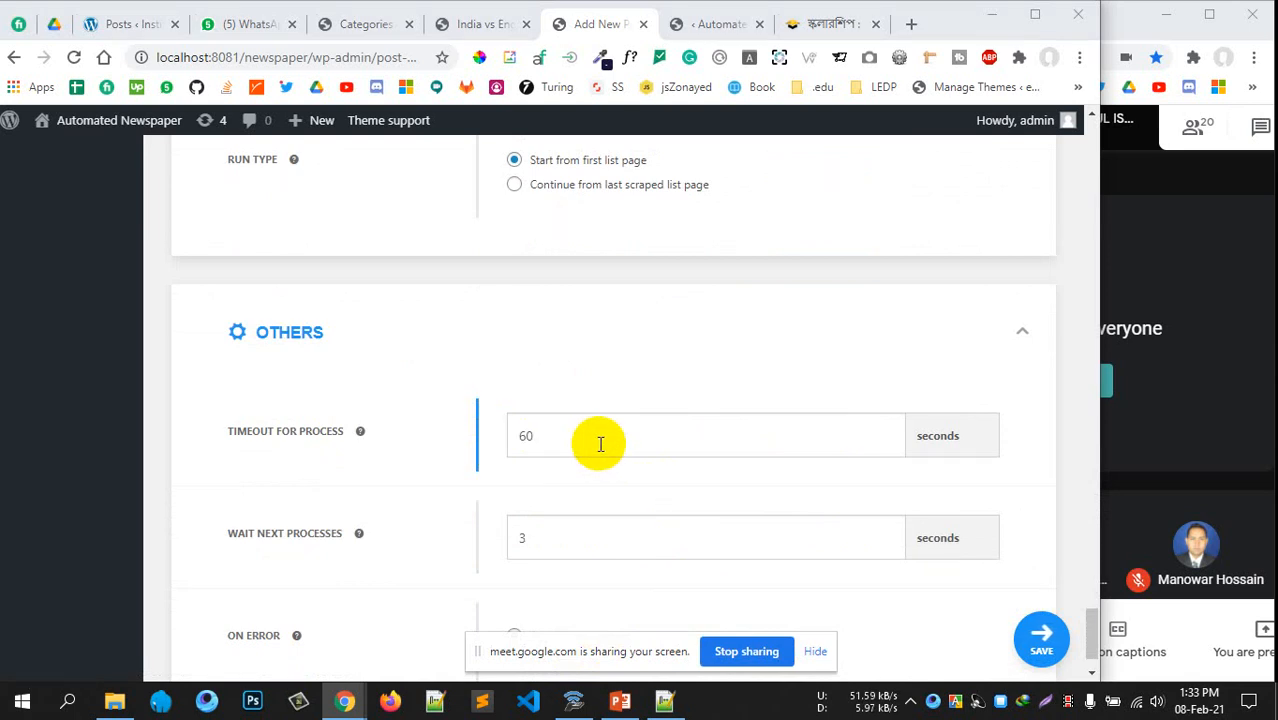
double_click(527, 436)
double_click(520, 538)
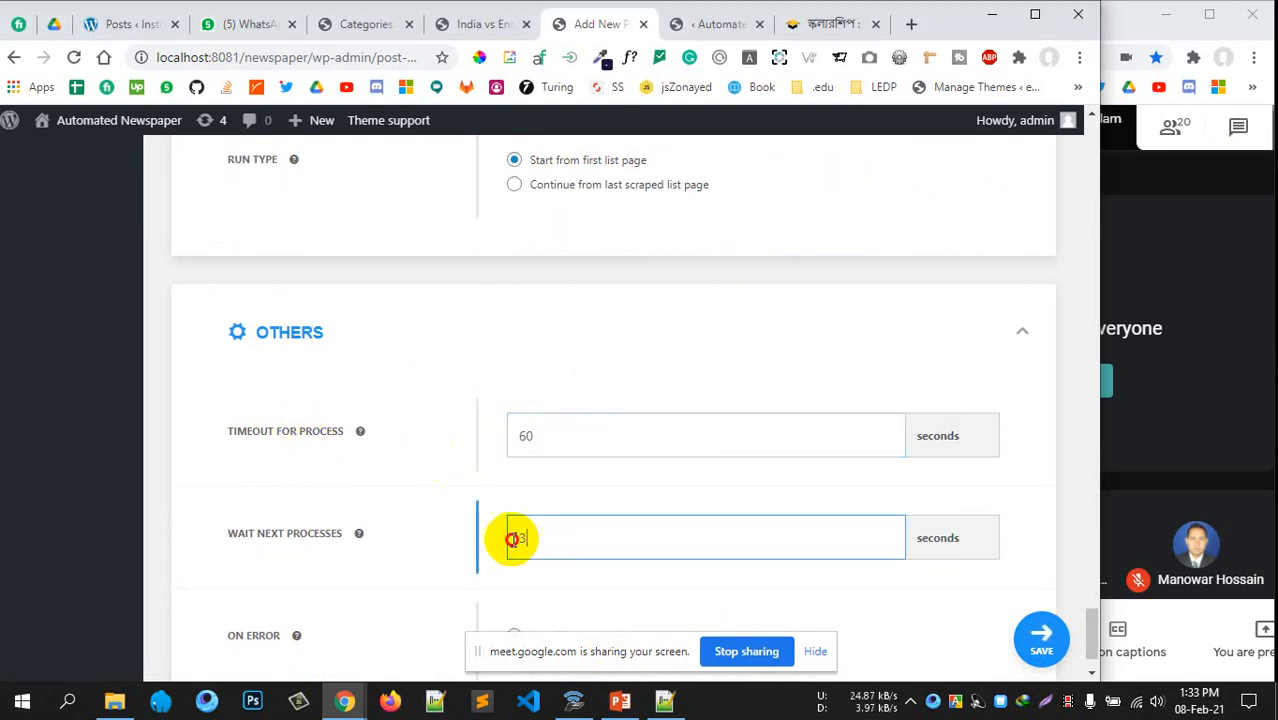
scroll(886, 530, down, 1)
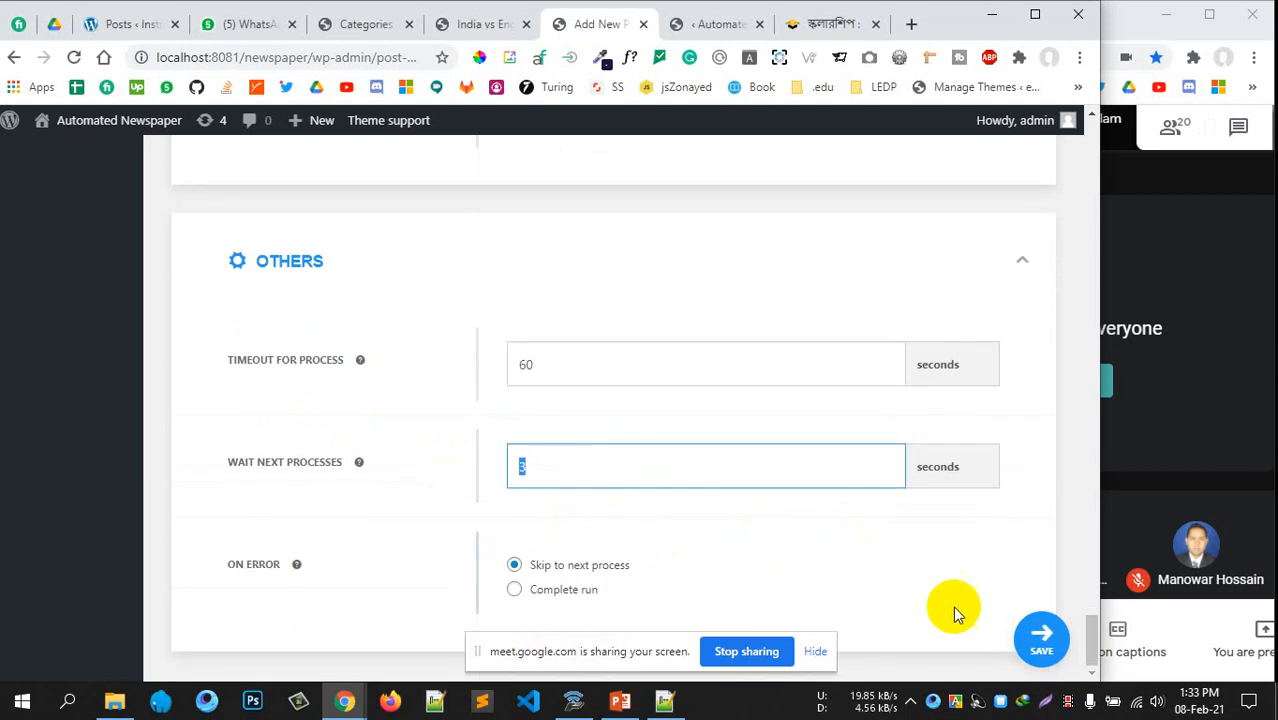
Save the TheDailyCampus-Scholarship scrape task, confirming Leave in the site dialog
click(1046, 645)
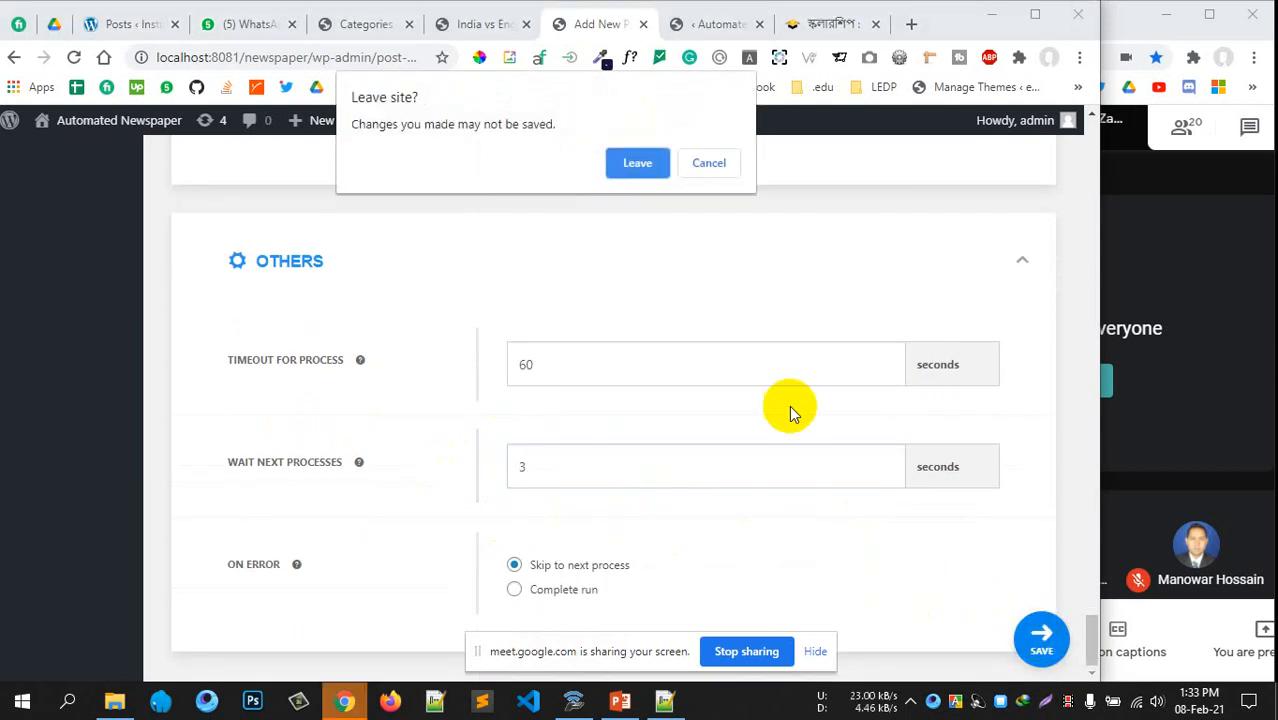
click(637, 166)
scroll(619, 334, up, 15)
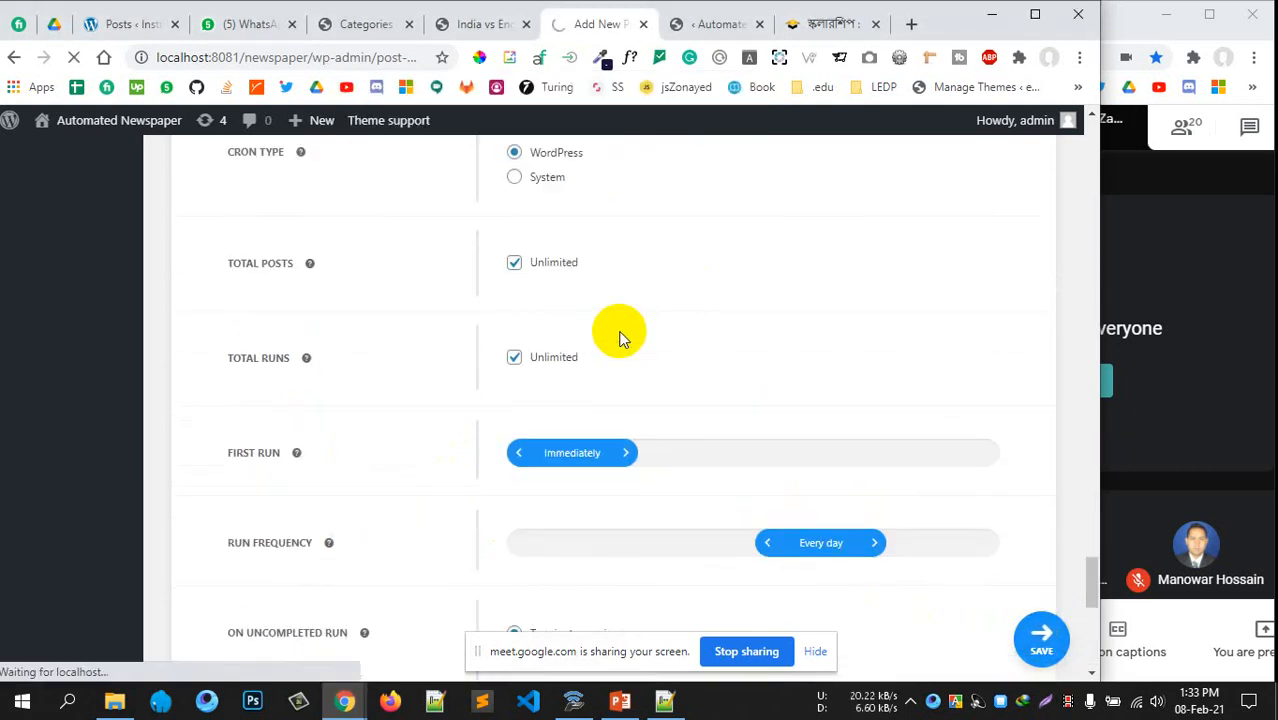
scroll(619, 334, up, 20)
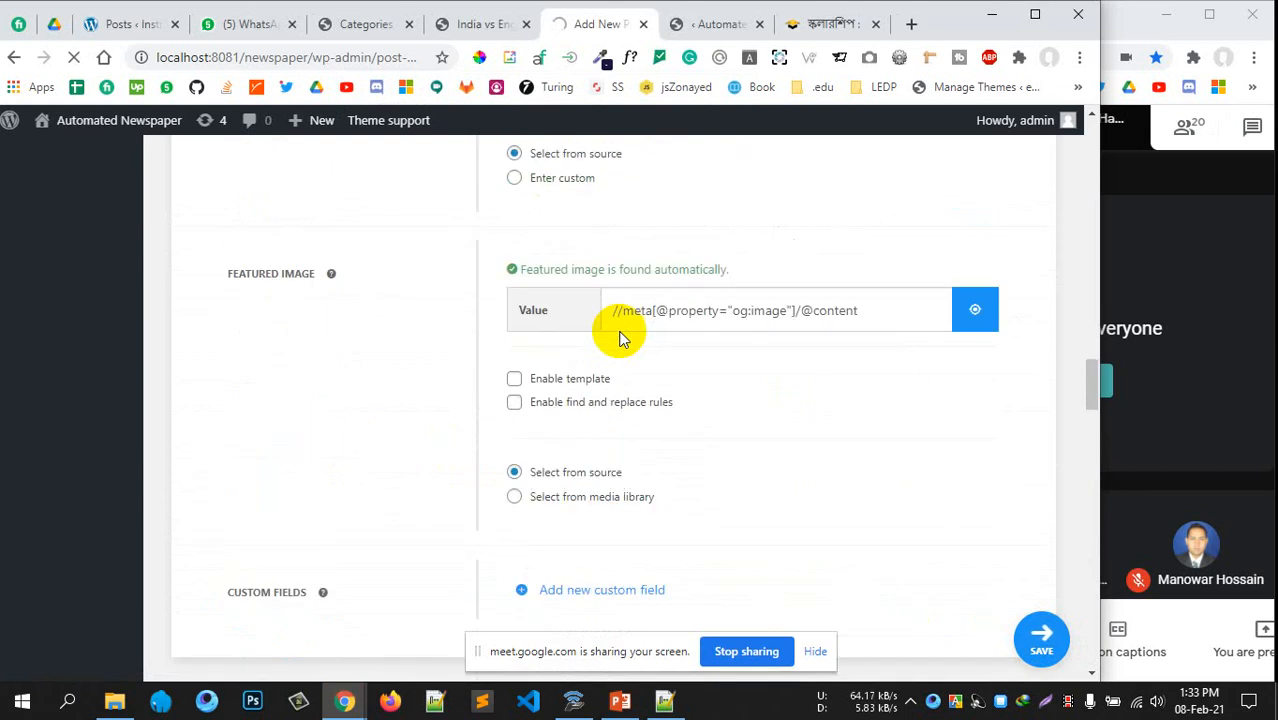
scroll(619, 334, up, 20)
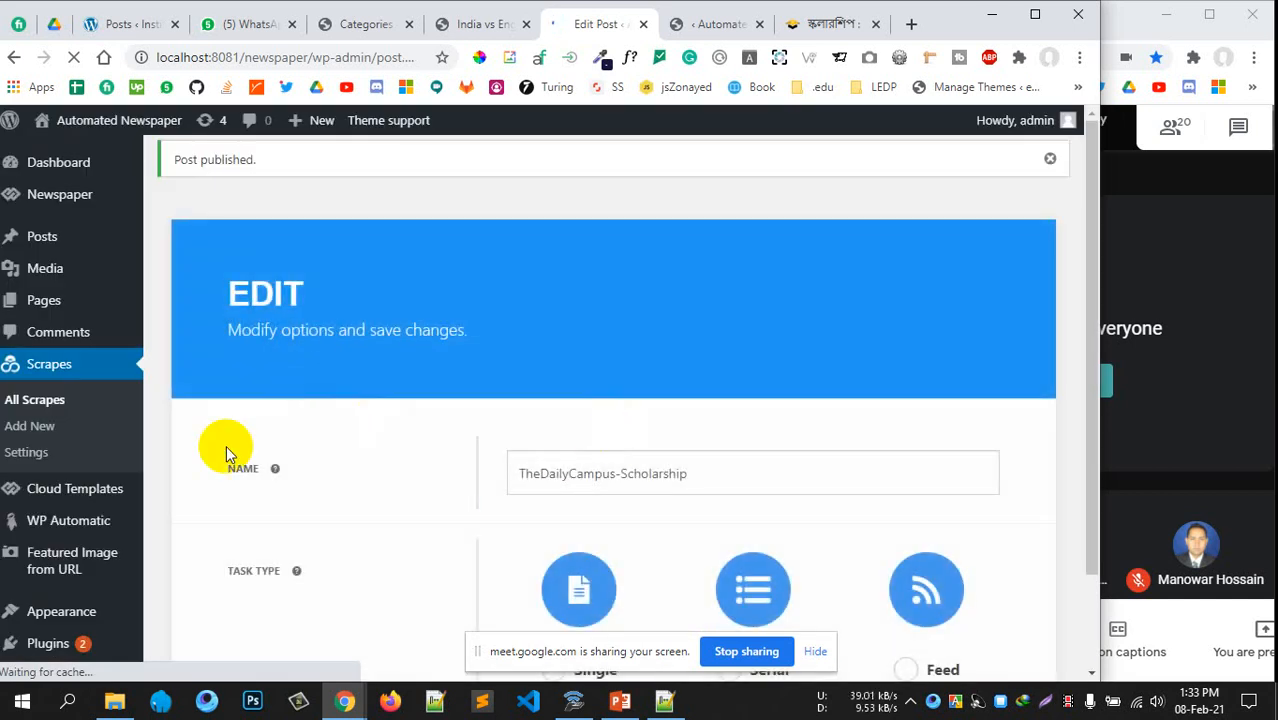
scroll(312, 373, down, 2)
scroll(314, 372, up, 2)
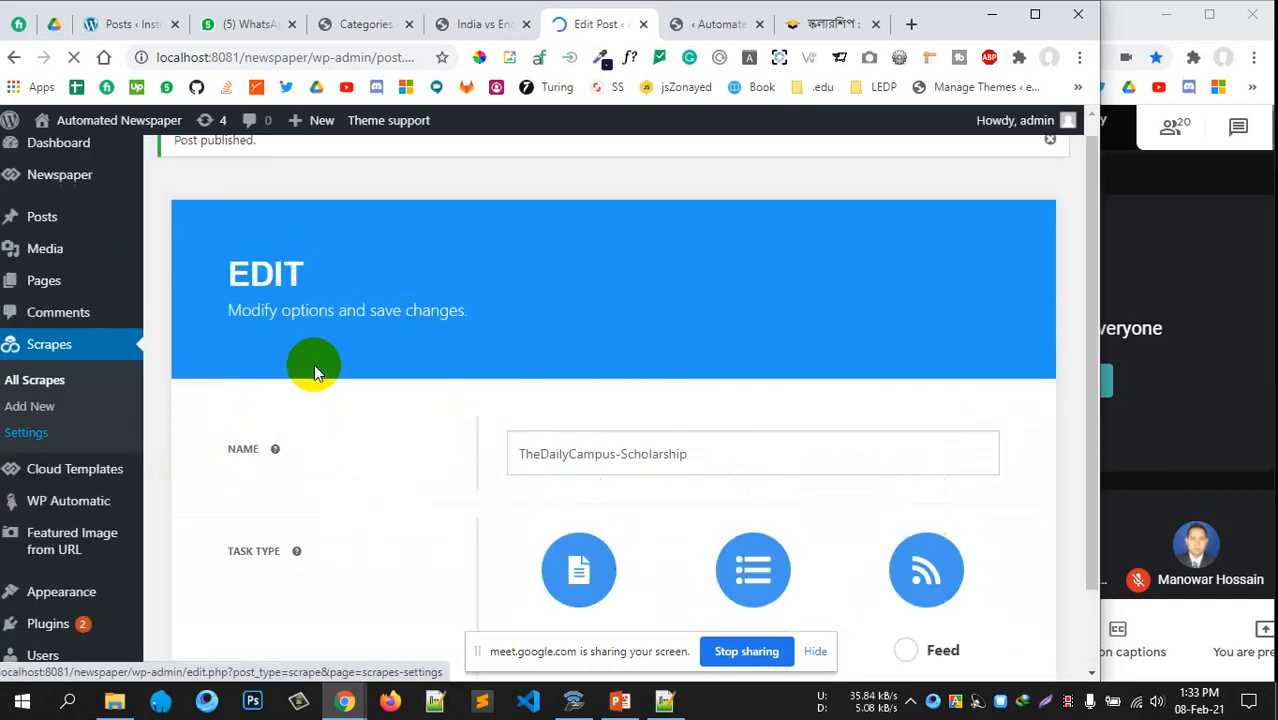
scroll(313, 373, down, 1)
scroll(309, 373, up, 1)
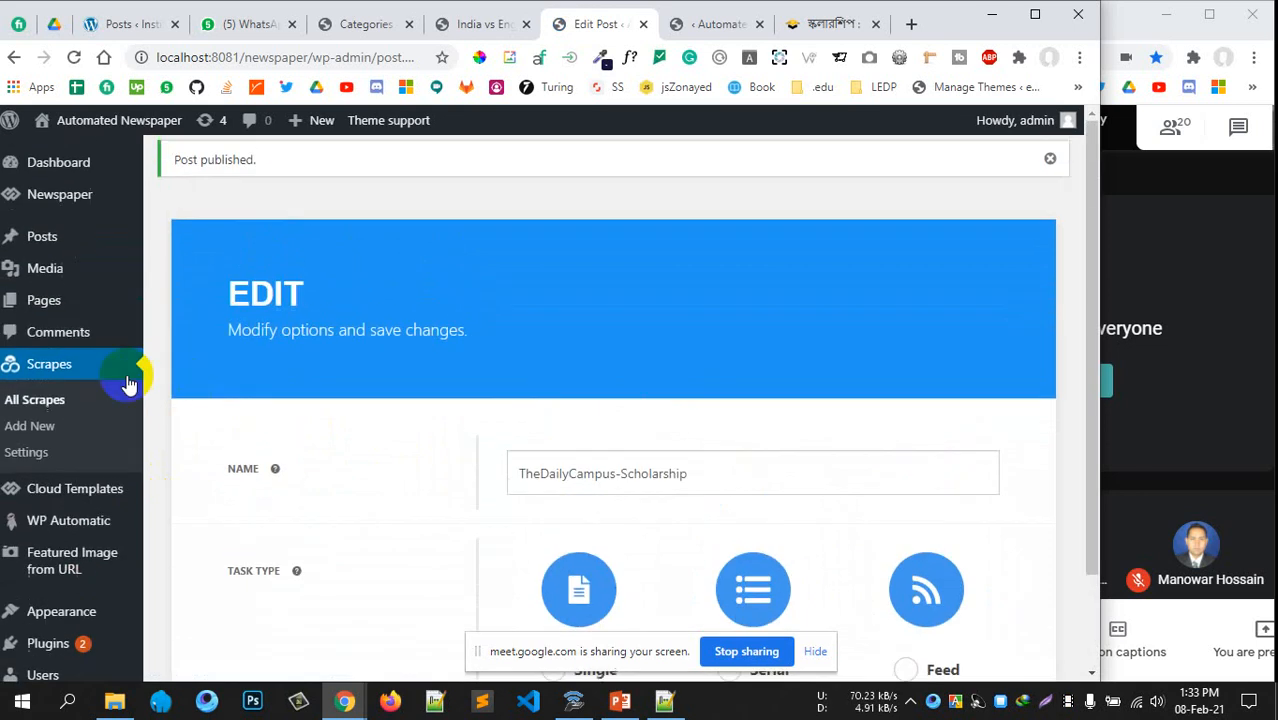
Go to Scrapes > All Scrapes, leaving the task edit page
click(30, 399)
click(625, 163)
scroll(521, 340, down, 1)
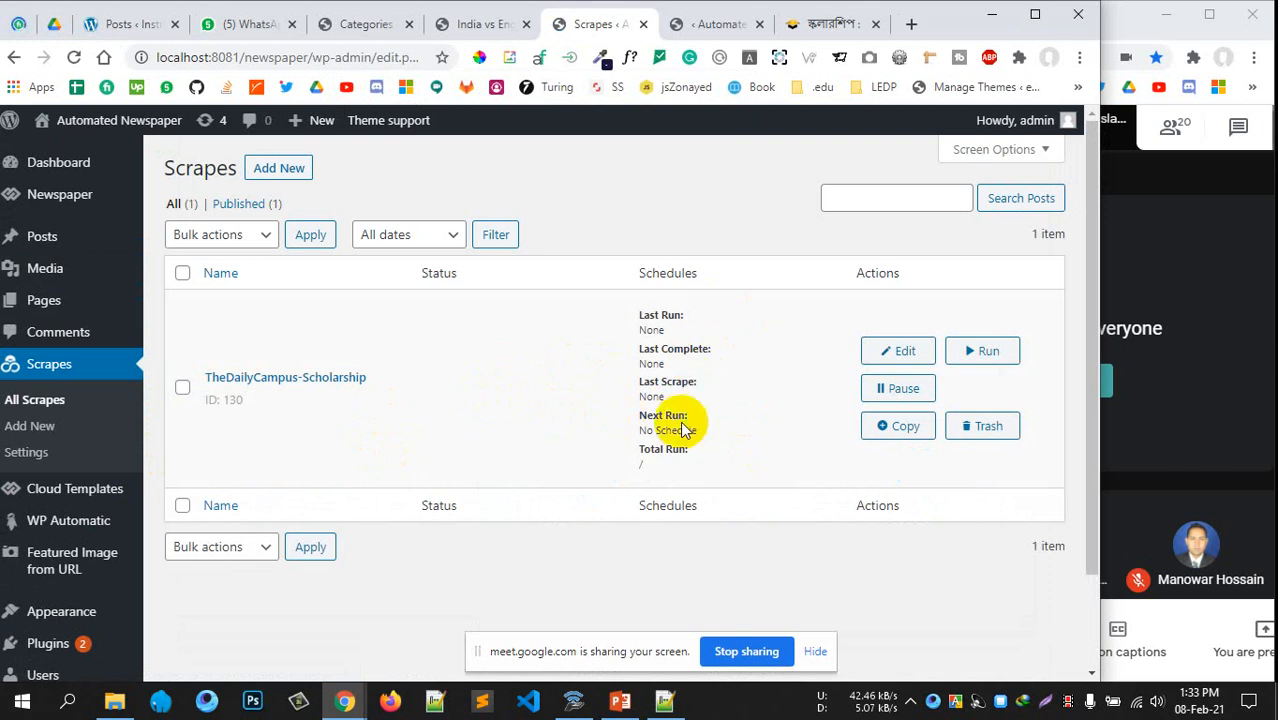
Run the TheDailyCampus-Scholarship scrape so its status shows Preparing
click(982, 352)
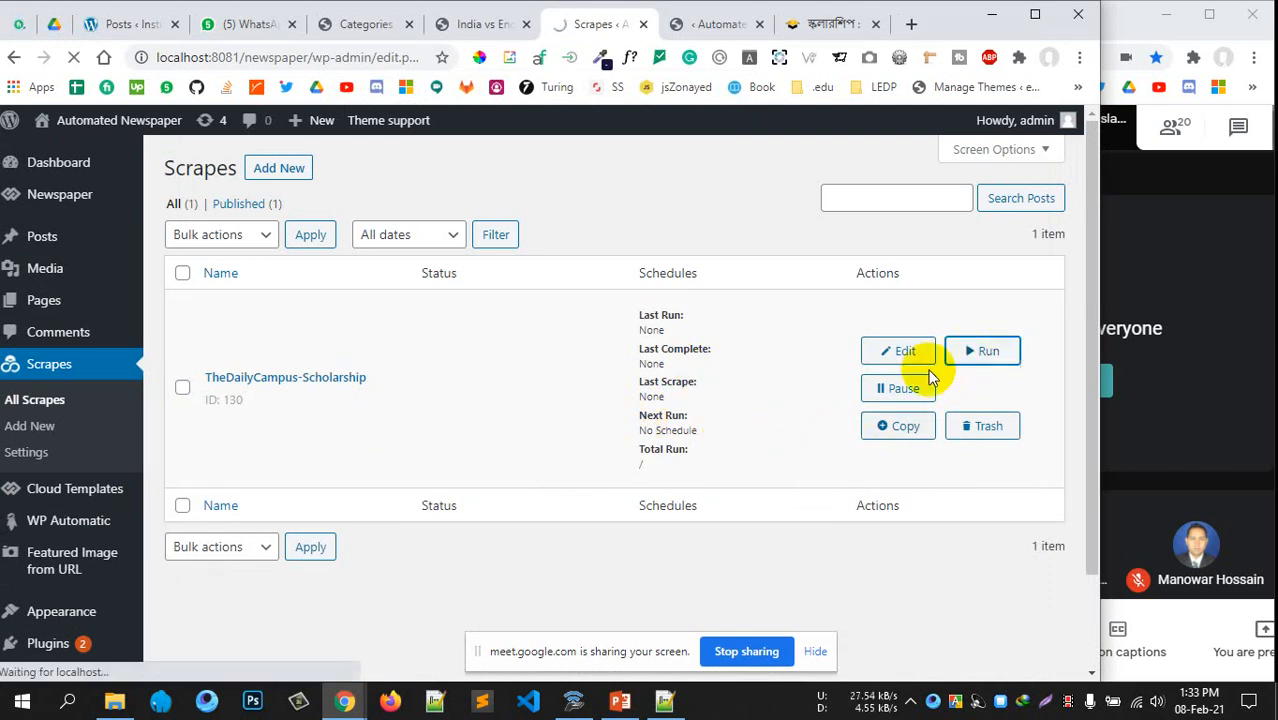
scroll(629, 485, down, 1)
scroll(629, 481, up, 1)
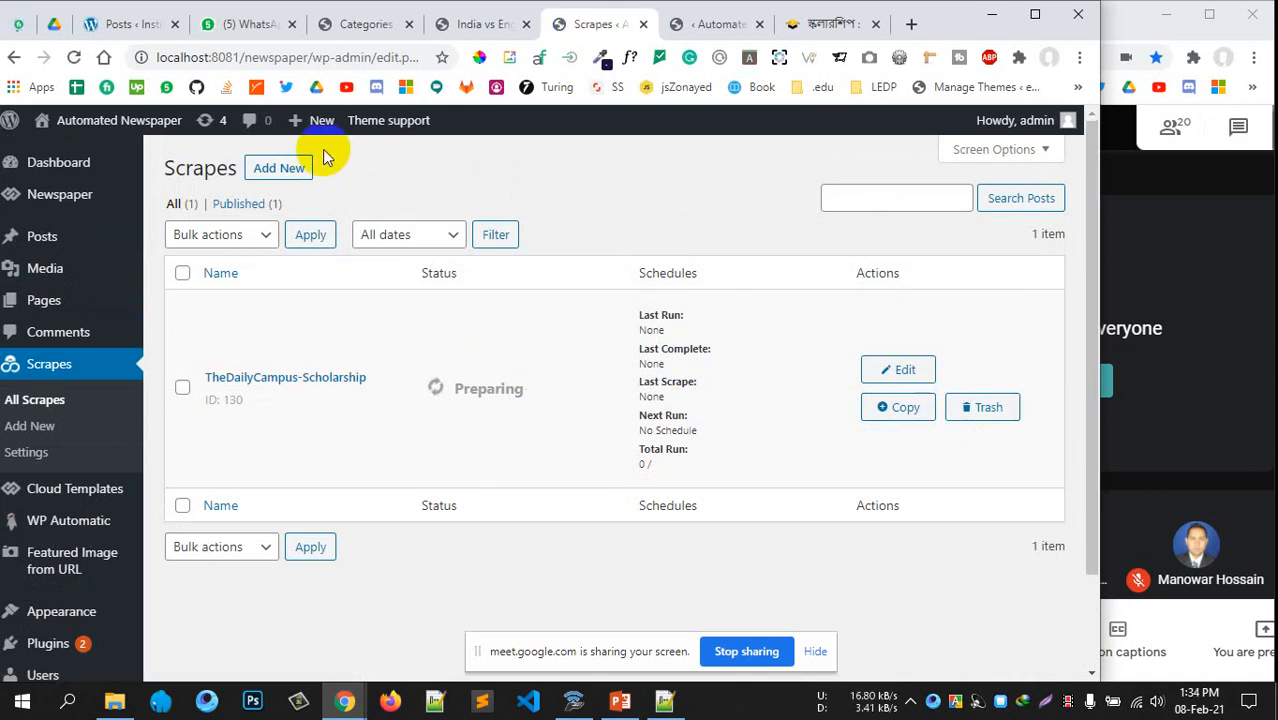
Open the Posts > Categories page
mouse_move(30, 265)
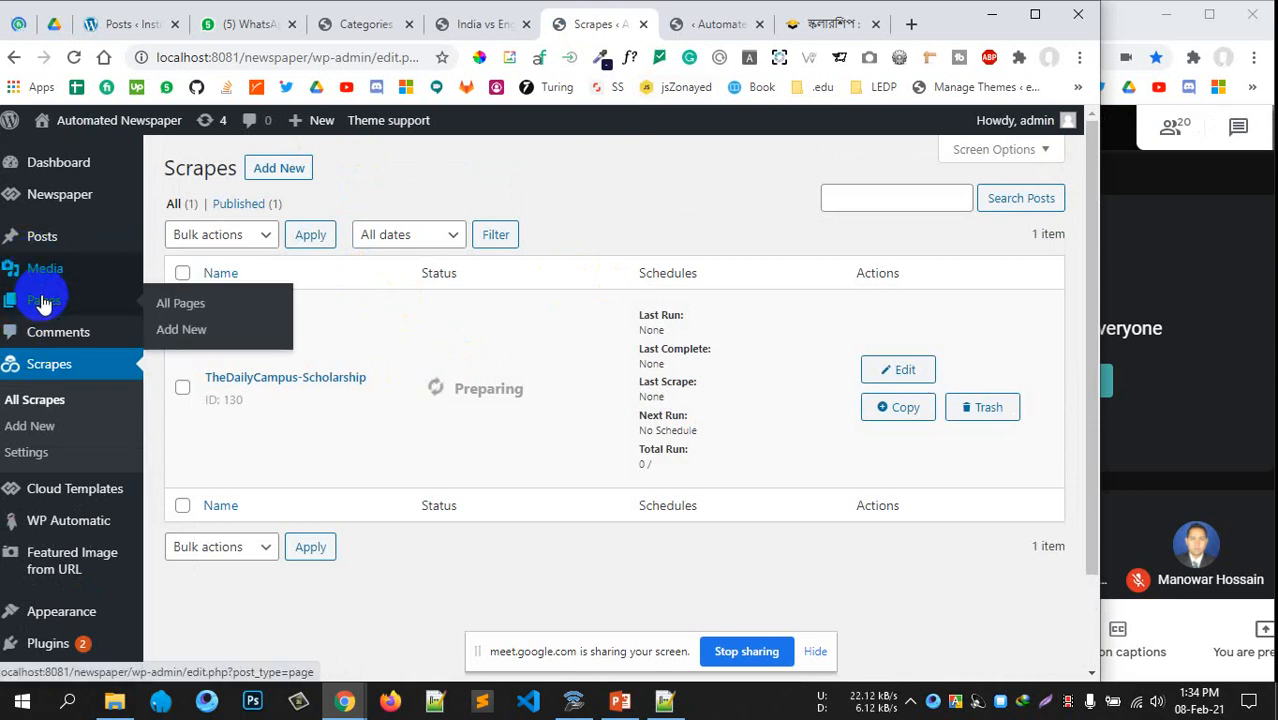
click(185, 291)
scroll(599, 265, down, 1)
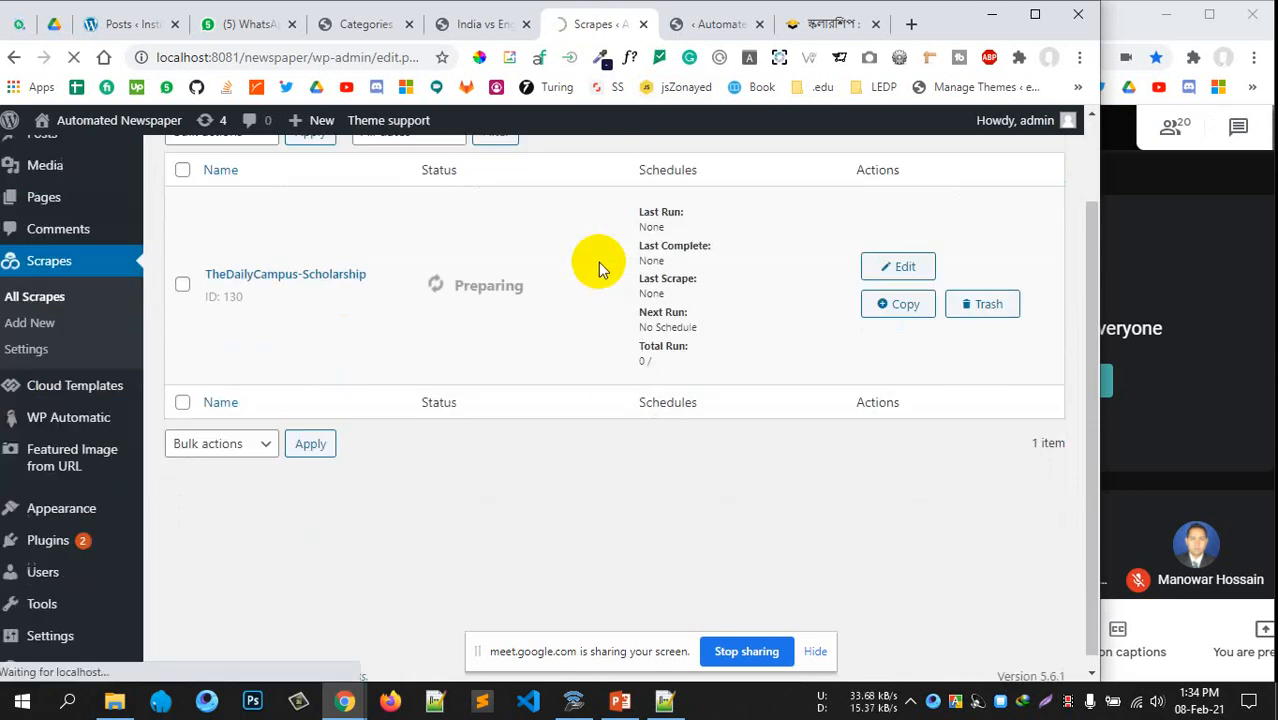
Reload the Categories page and select the Scholarship post count, still at 0
scroll(599, 265, up, 1)
click(362, 24)
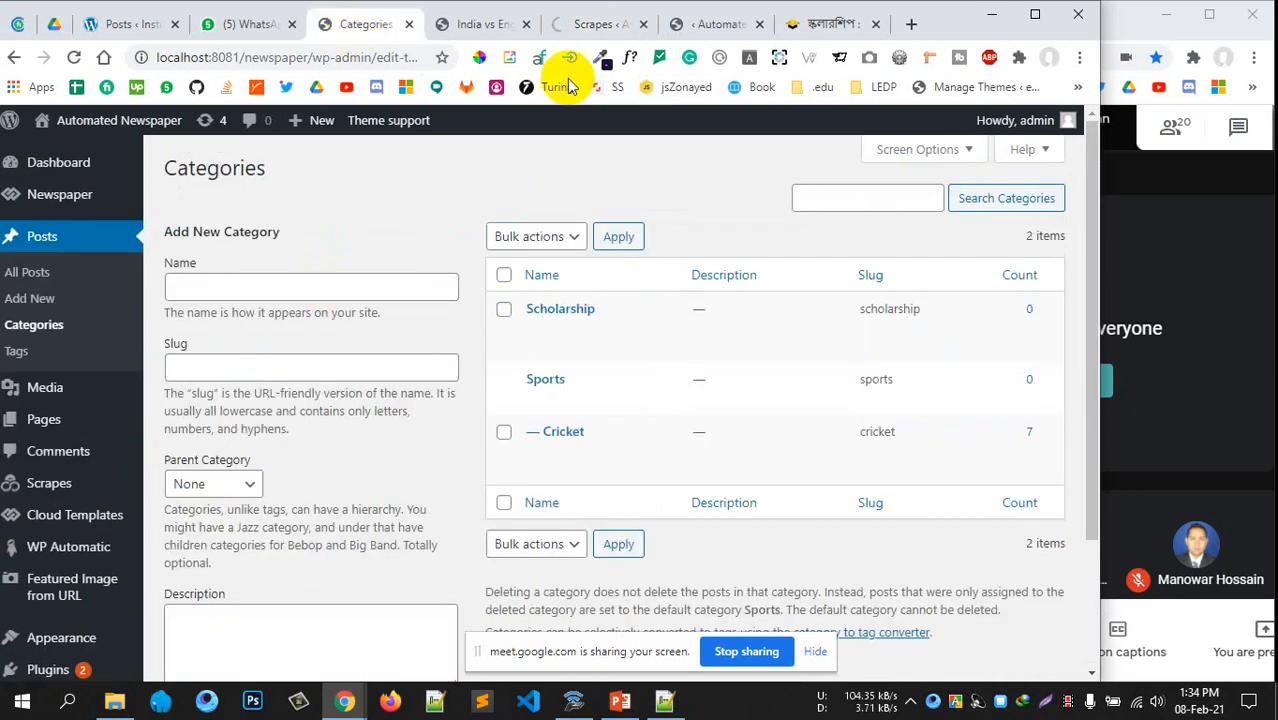
click(588, 24)
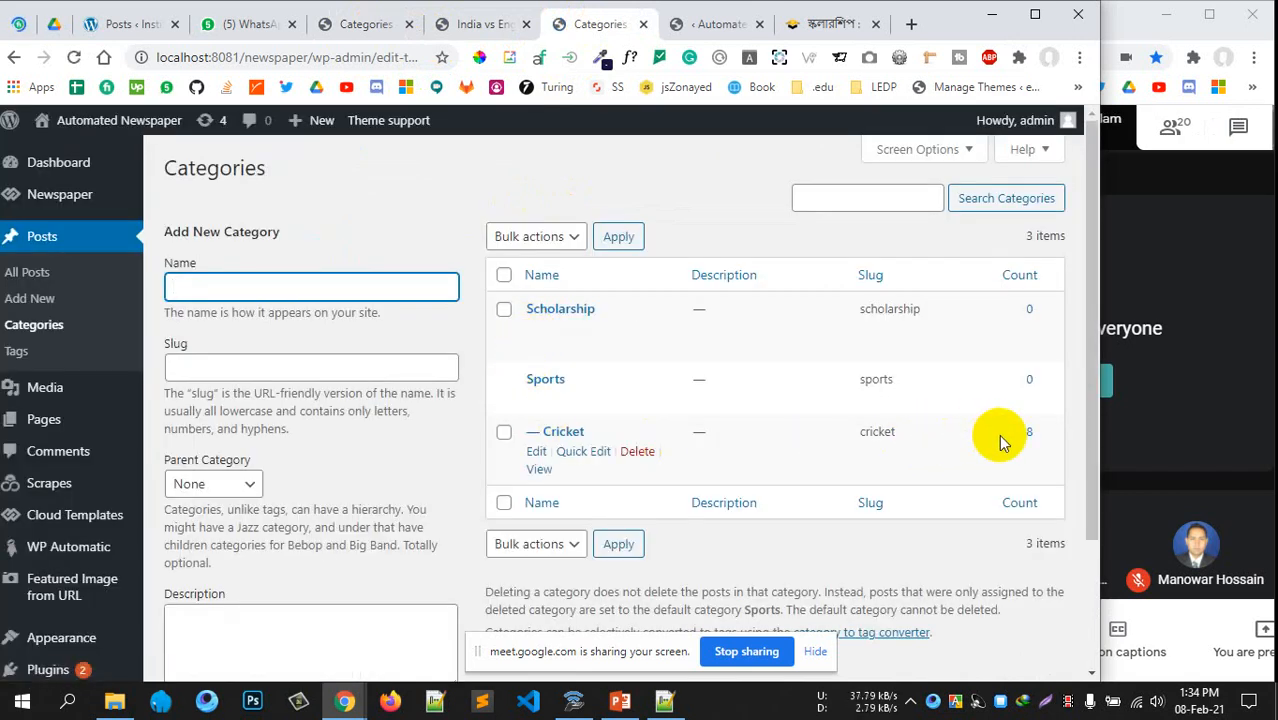
click(1043, 438)
double_click(1034, 307)
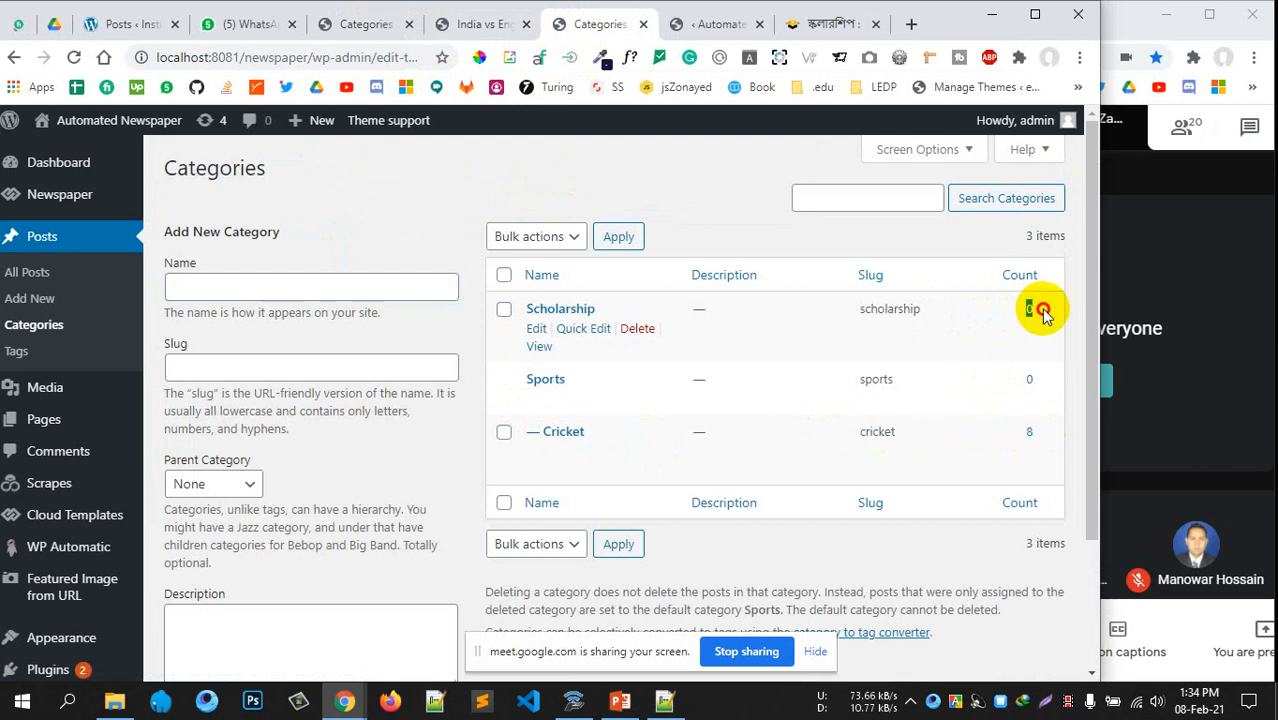